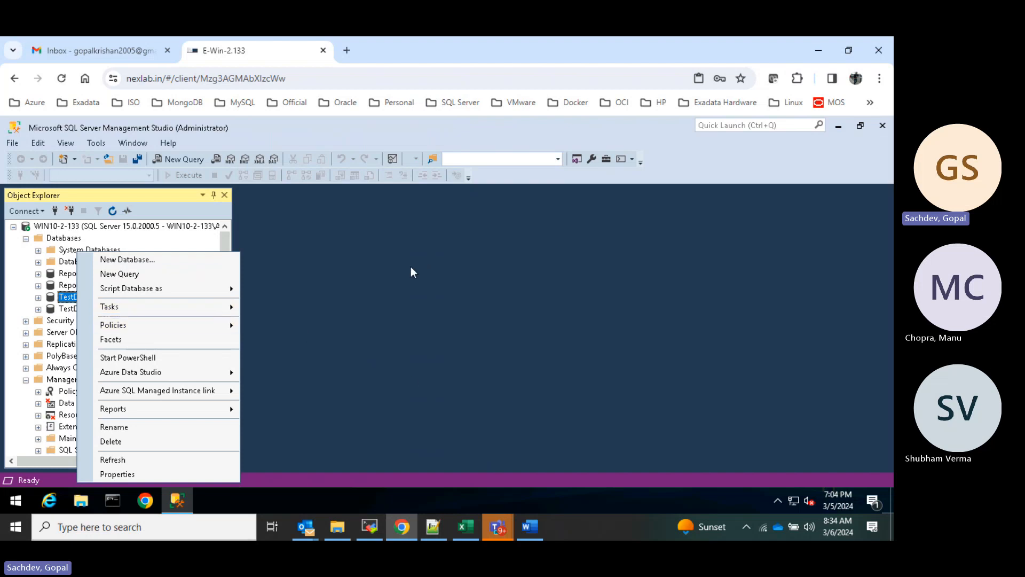
# - Browse the database list and open TestDB1's actions, closing them without choosing anything
pyautogui.click(411, 267)
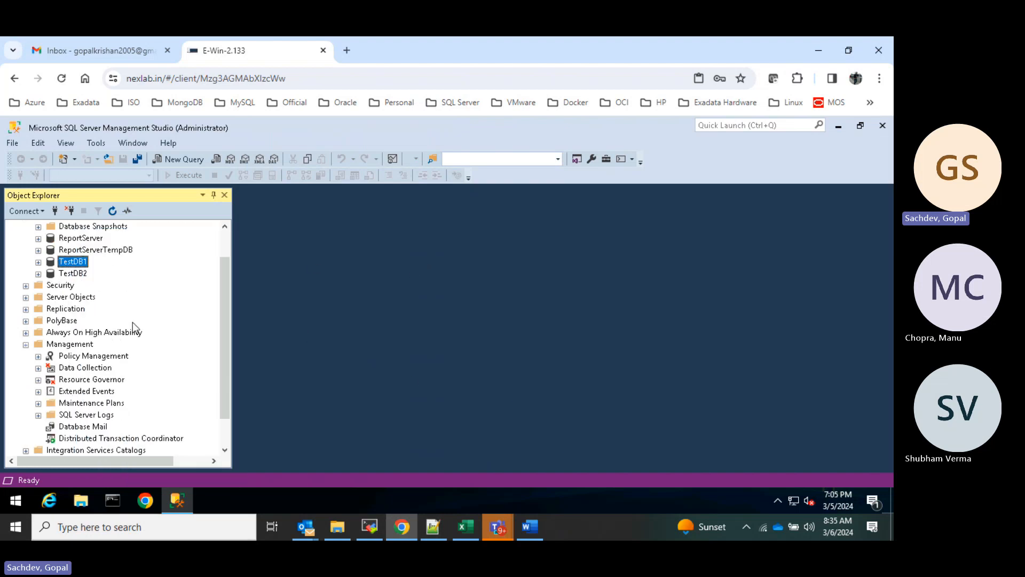
pyautogui.scroll(-1, 132, 321)
pyautogui.scroll(-1, 141, 323)
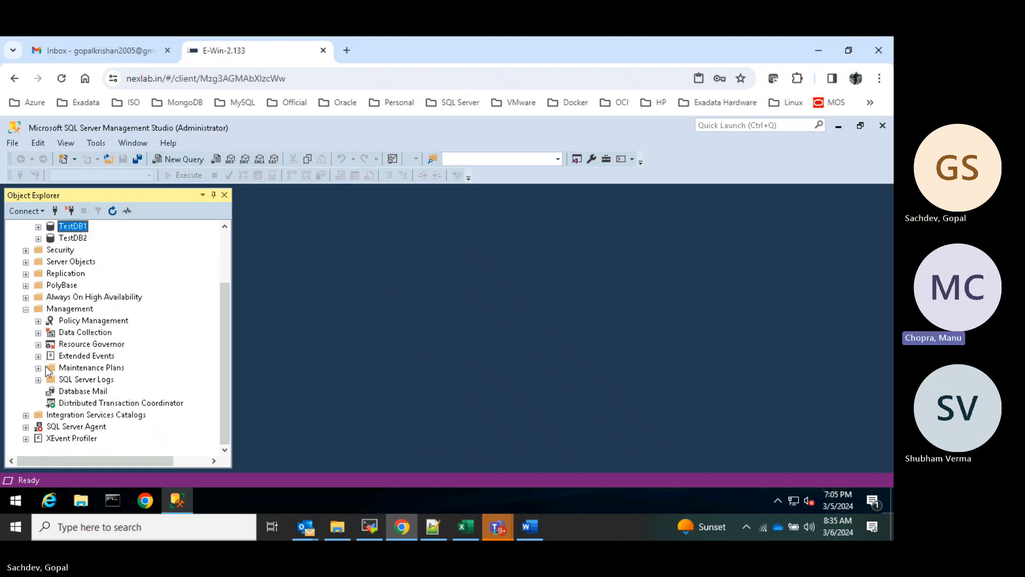
pyautogui.scroll(2, 68, 334)
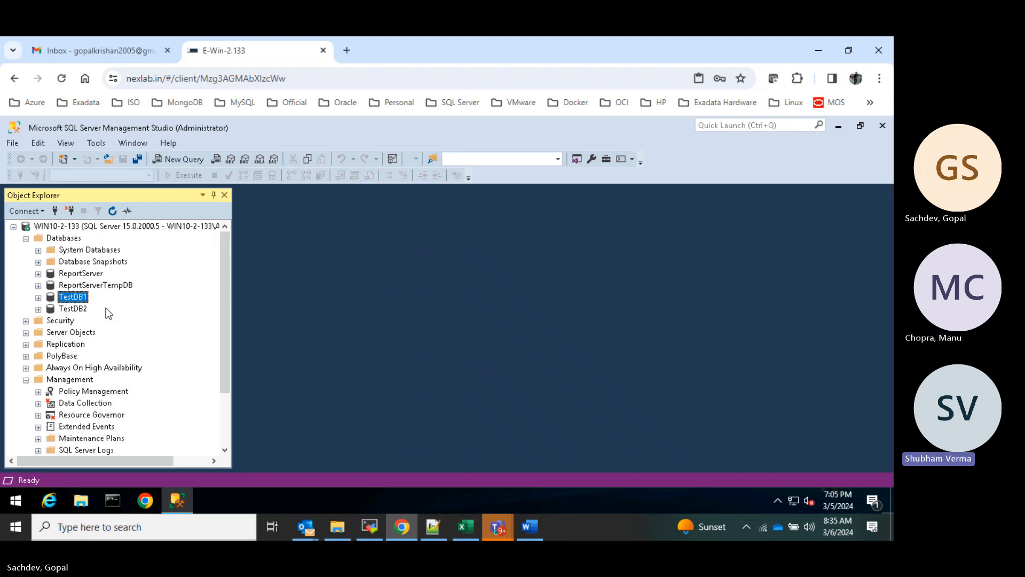
pyautogui.rightClick(77, 298)
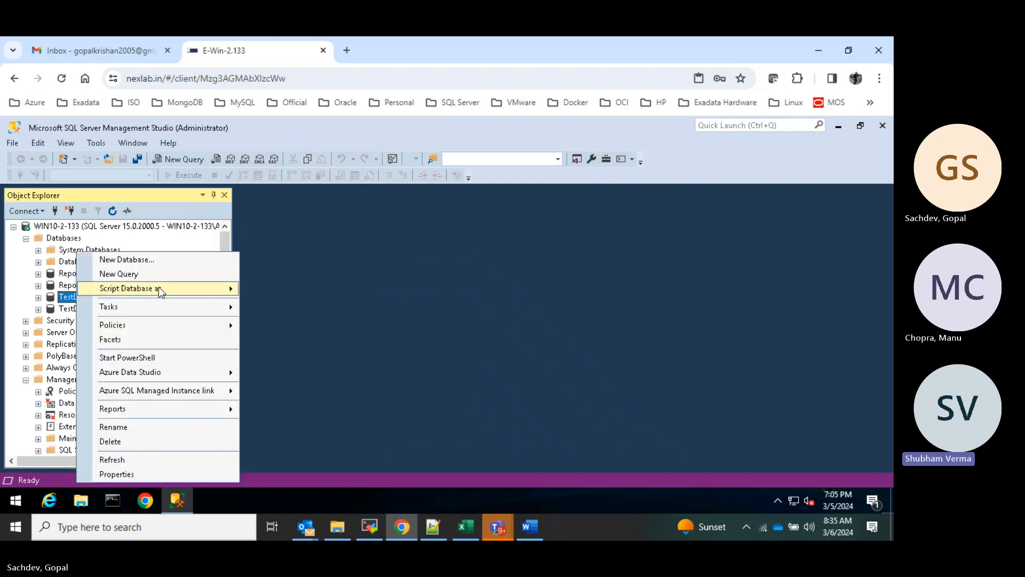
pyautogui.moveTo(173, 308)
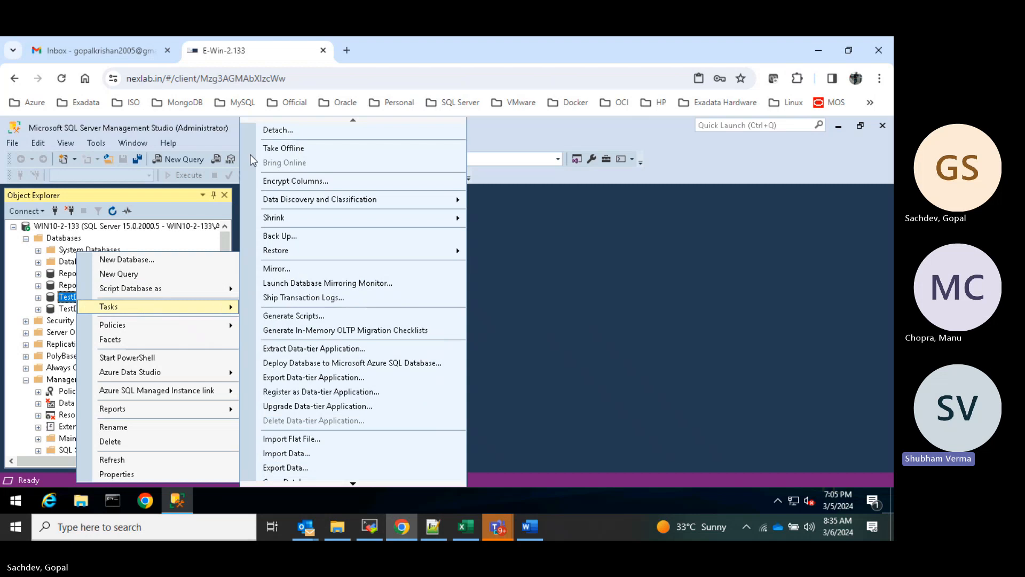
pyautogui.moveTo(167, 287)
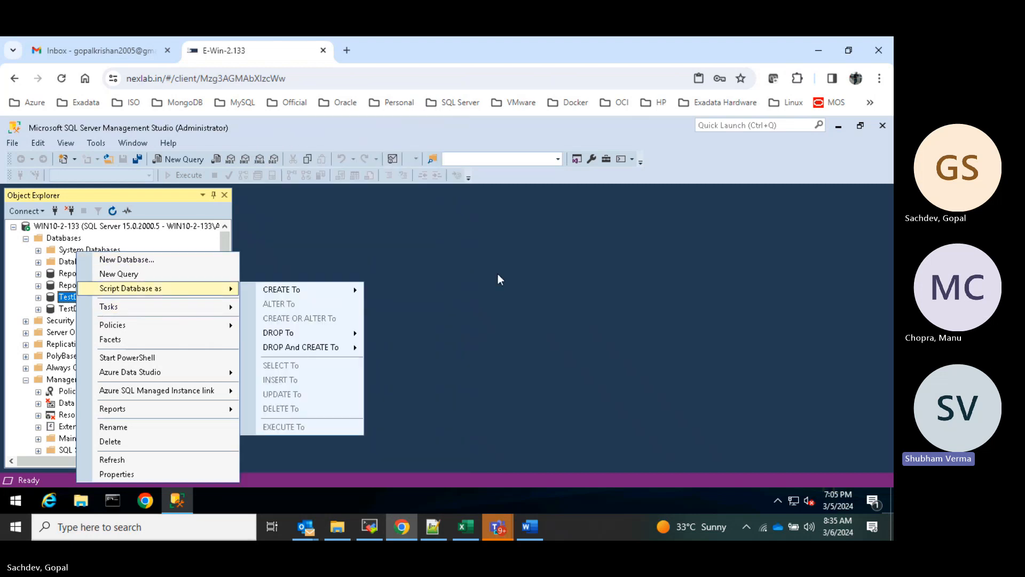
pyautogui.click(498, 275)
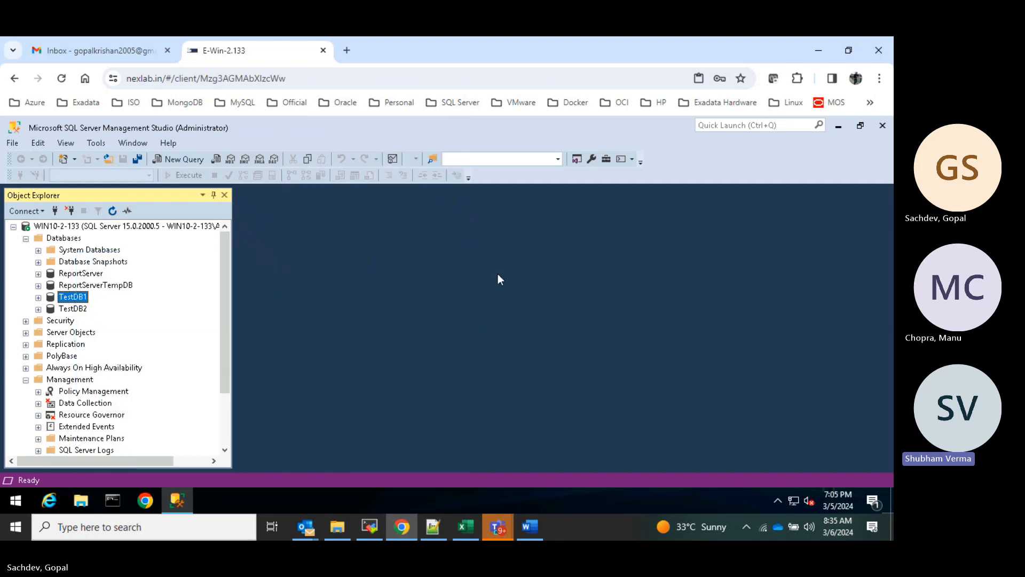
# - Detach TestDB1 via Tasks > Detach, checking the Drop Connections column before confirming
pyautogui.rightClick(74, 300)
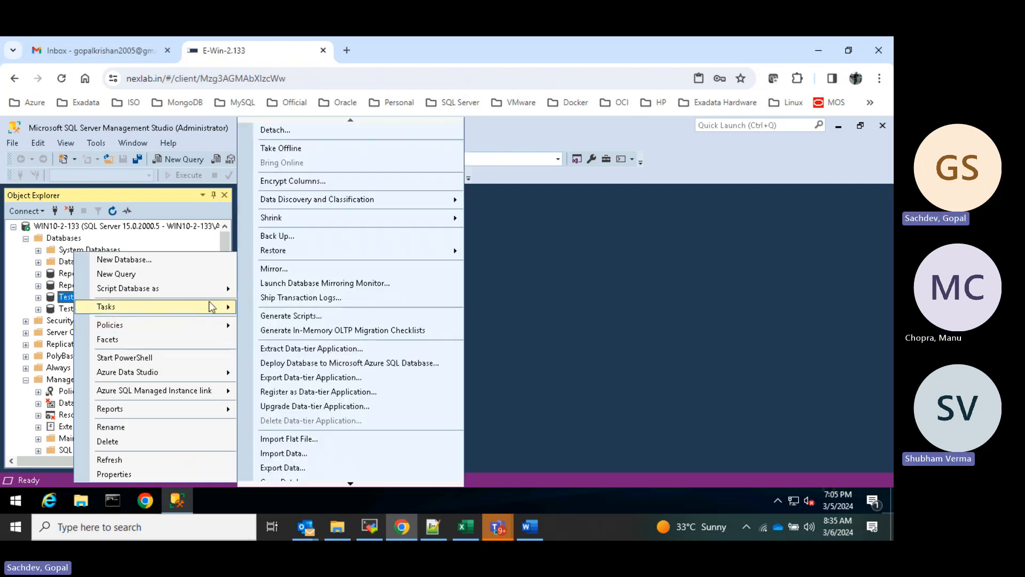
pyautogui.click(290, 135)
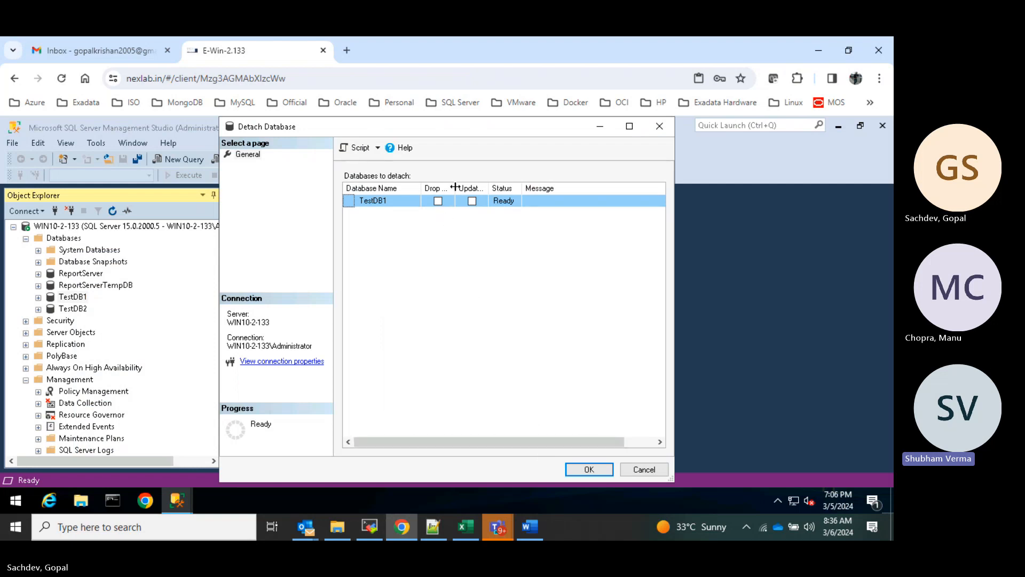
pyautogui.moveTo(455, 188); pyautogui.dragTo(605, 188)
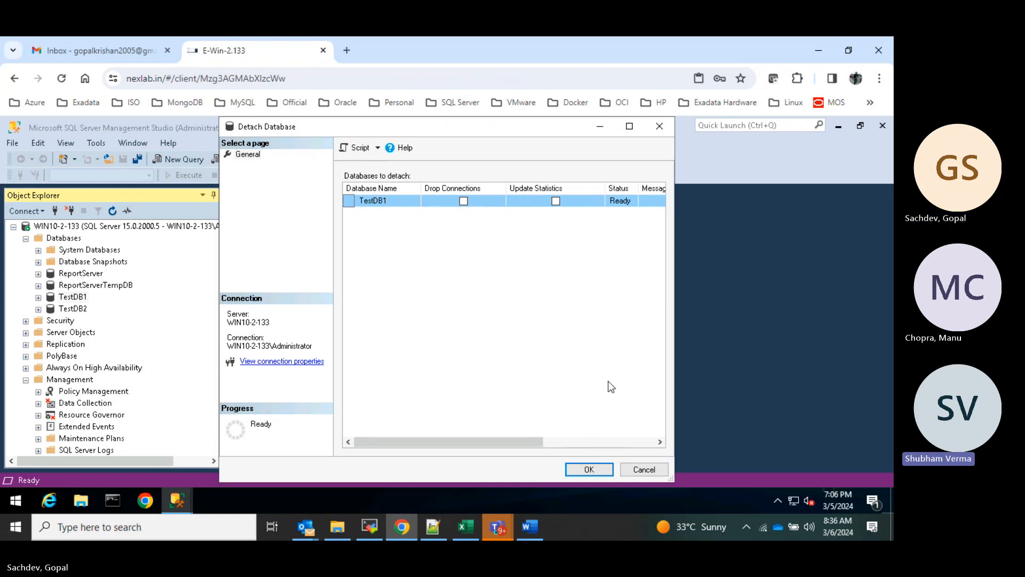
pyautogui.click(593, 469)
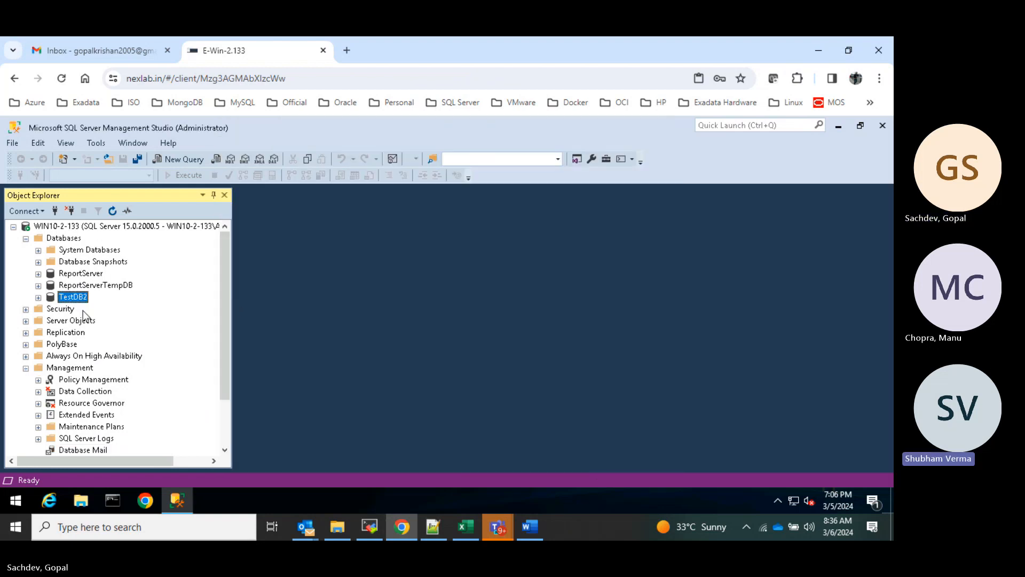
# - In Attach Databases, add TestDB1.mdf as the data file to attach
pyautogui.rightClick(67, 239)
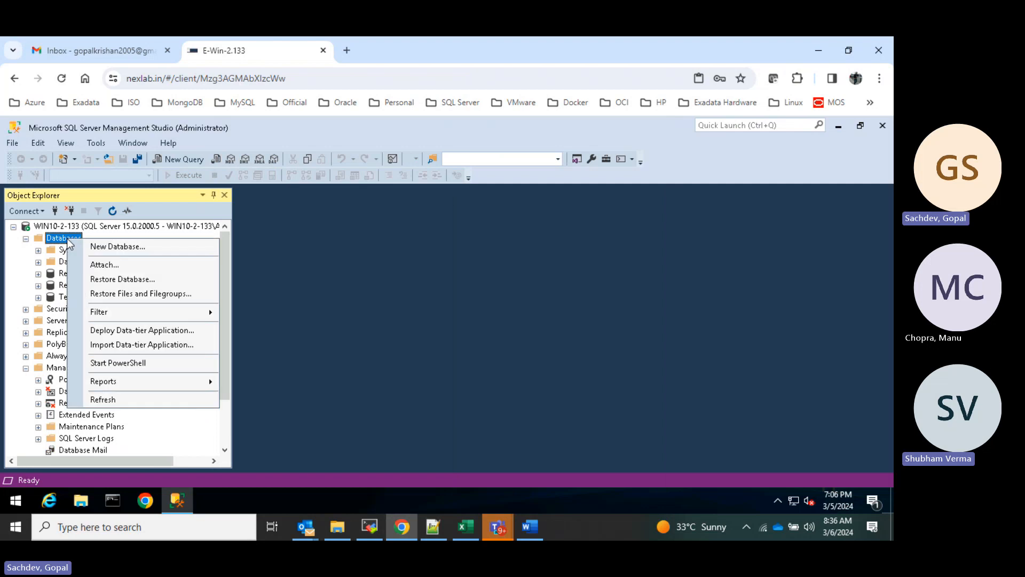
pyautogui.click(129, 265)
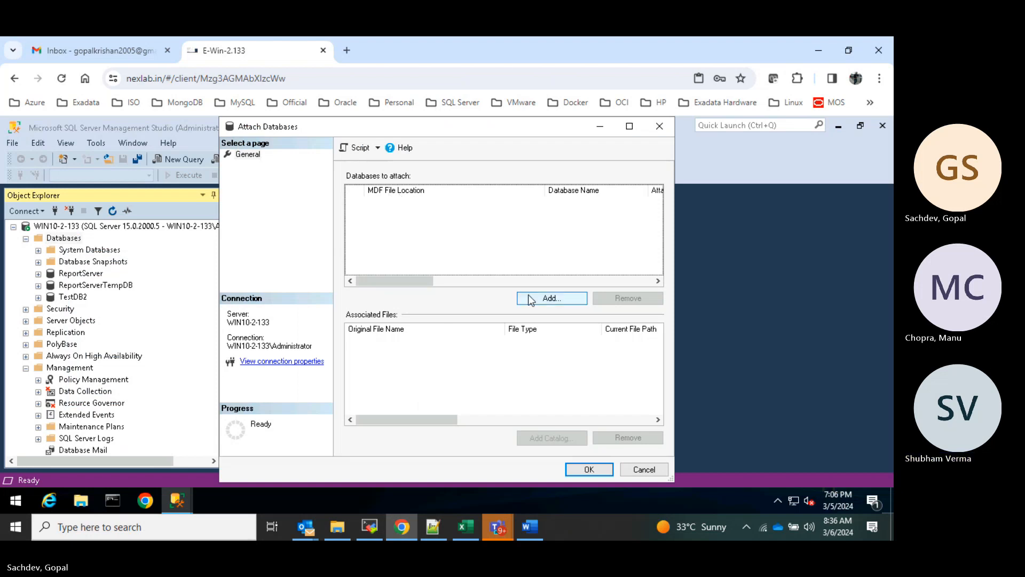
pyautogui.click(559, 300)
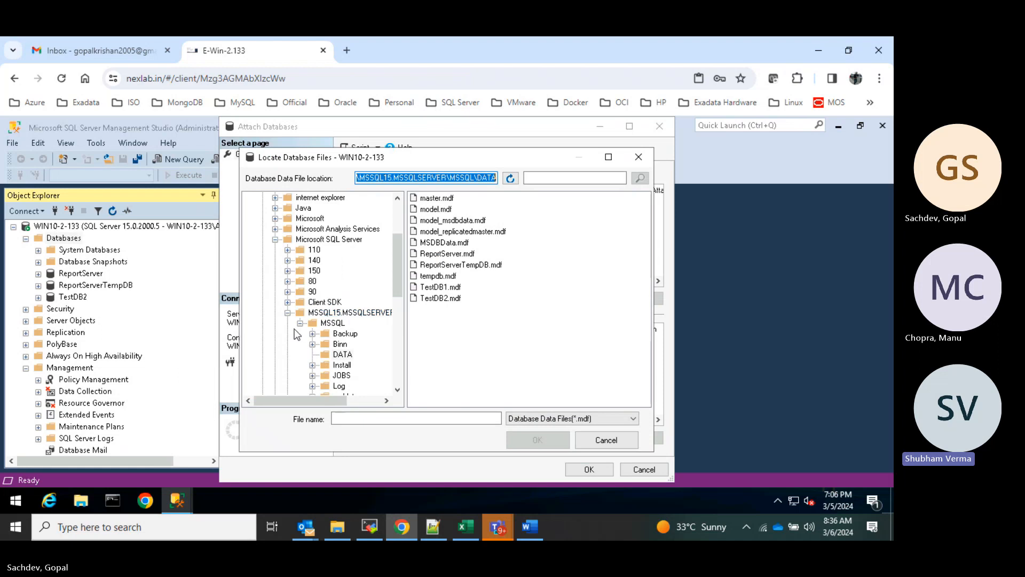
pyautogui.click(287, 312)
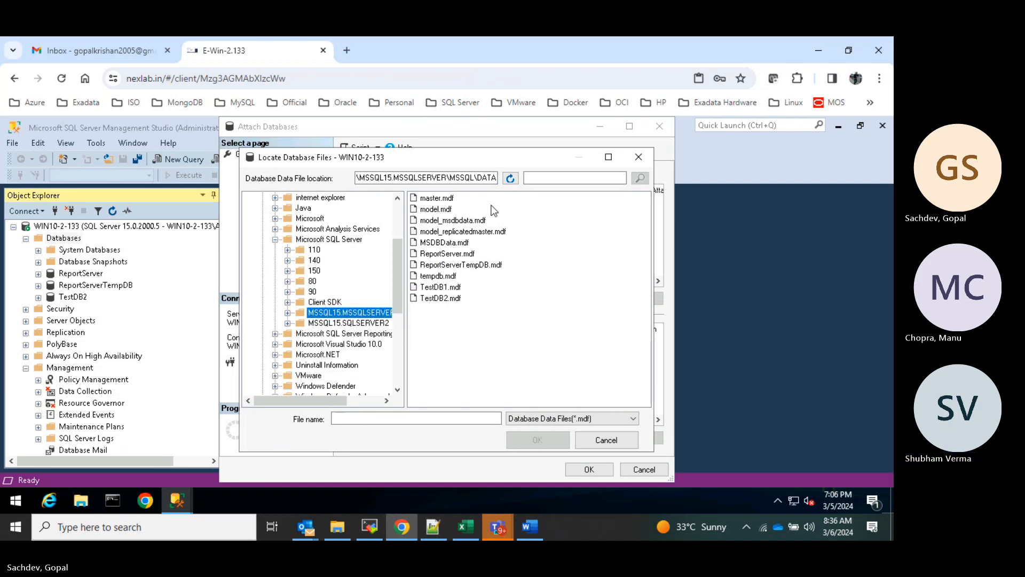
pyautogui.click(548, 176)
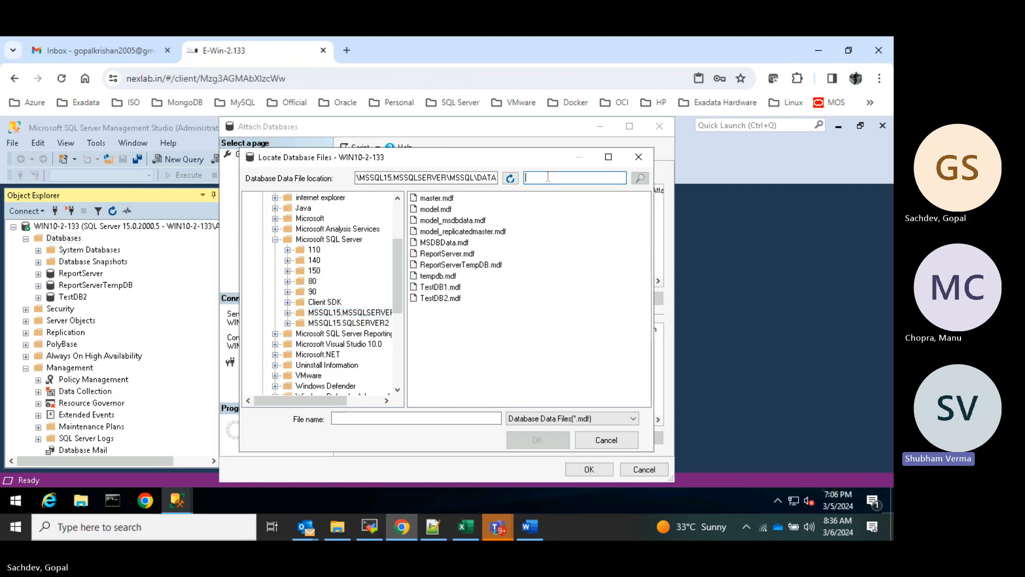
pyautogui.click(445, 289)
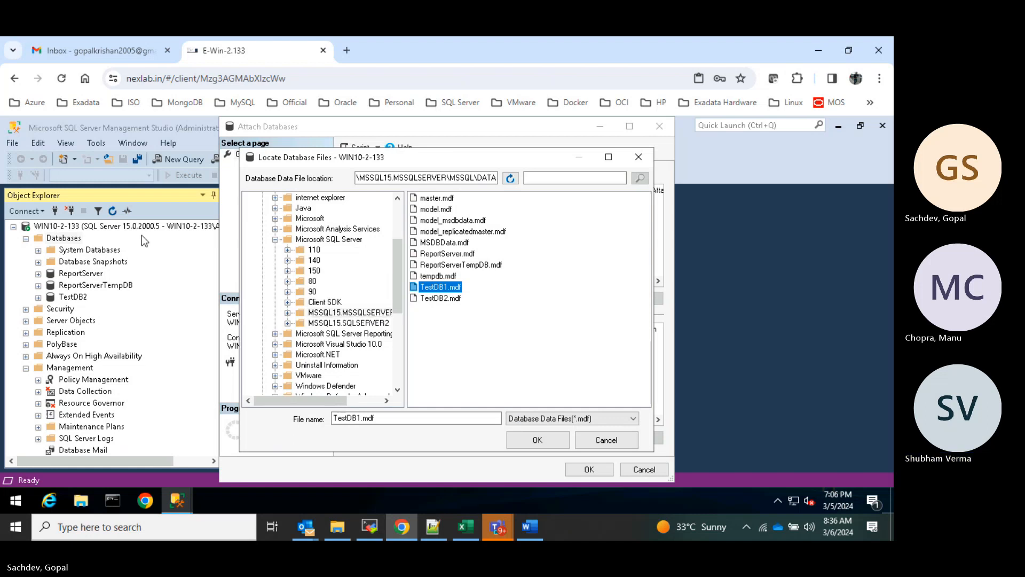
pyautogui.click(451, 138)
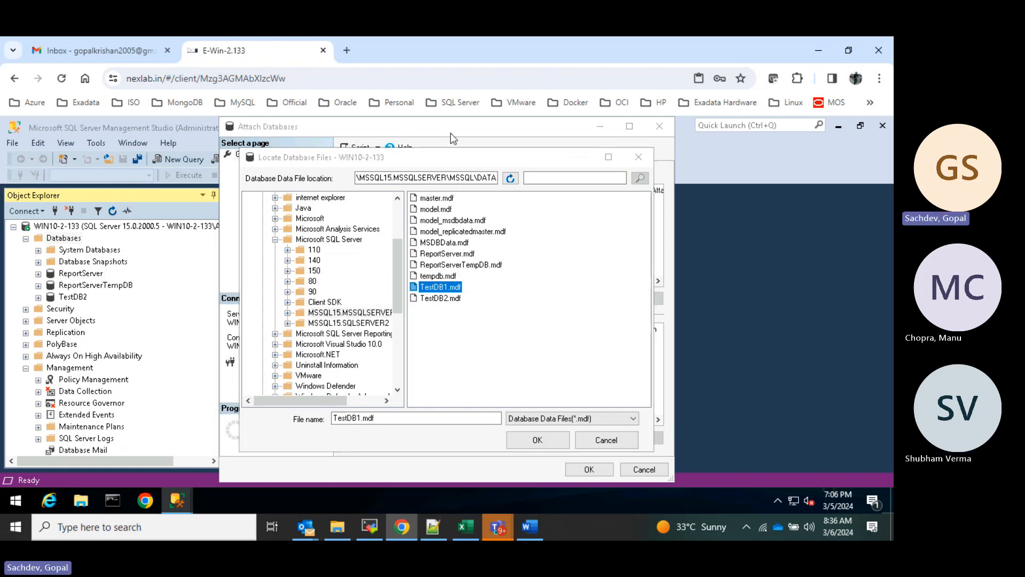
pyautogui.moveTo(479, 149); pyautogui.dragTo(478, 151)
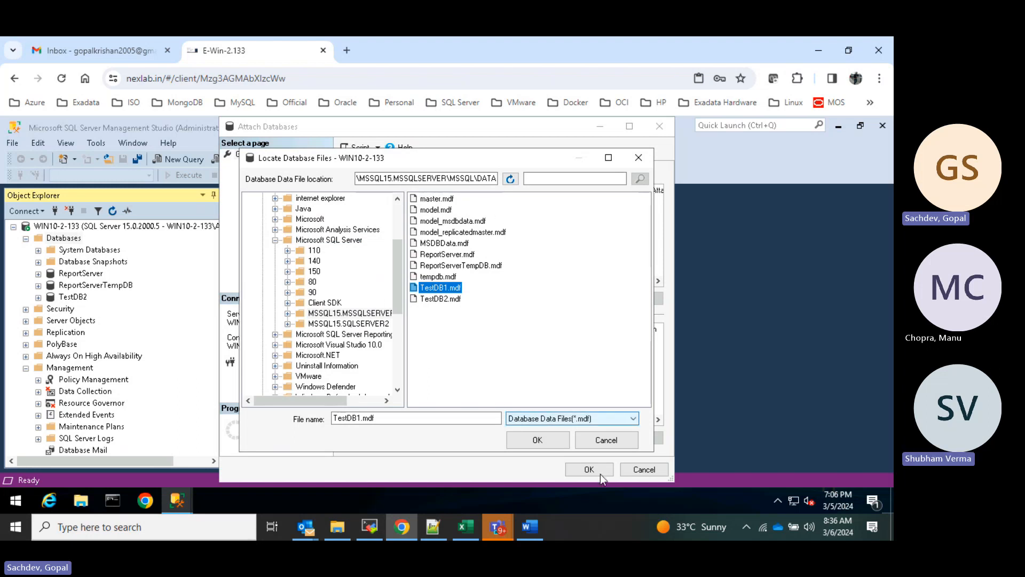
pyautogui.click(532, 442)
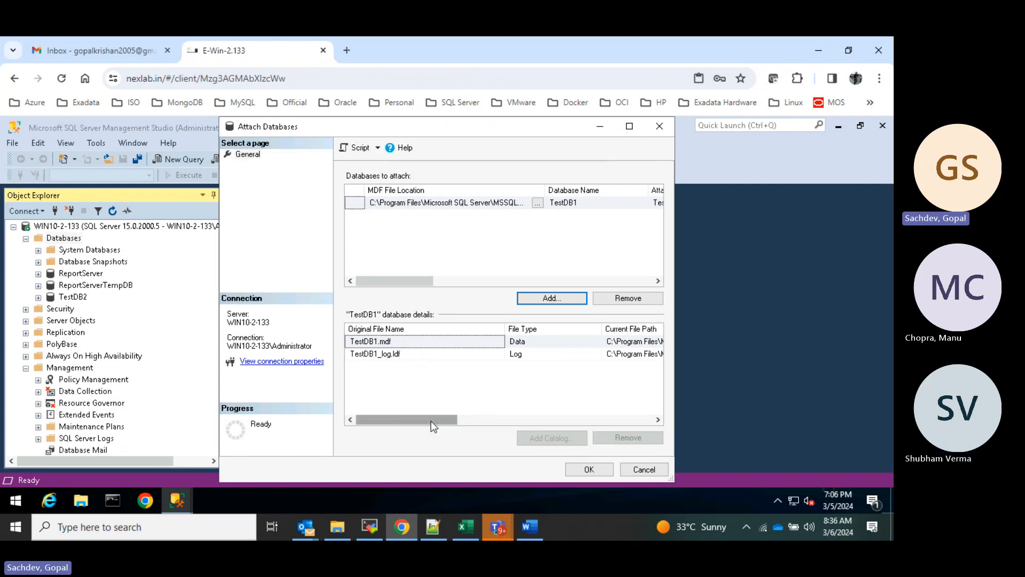
# - Review the file details and attach TestDB1 back to the server
pyautogui.moveTo(431, 420); pyautogui.dragTo(537, 418)
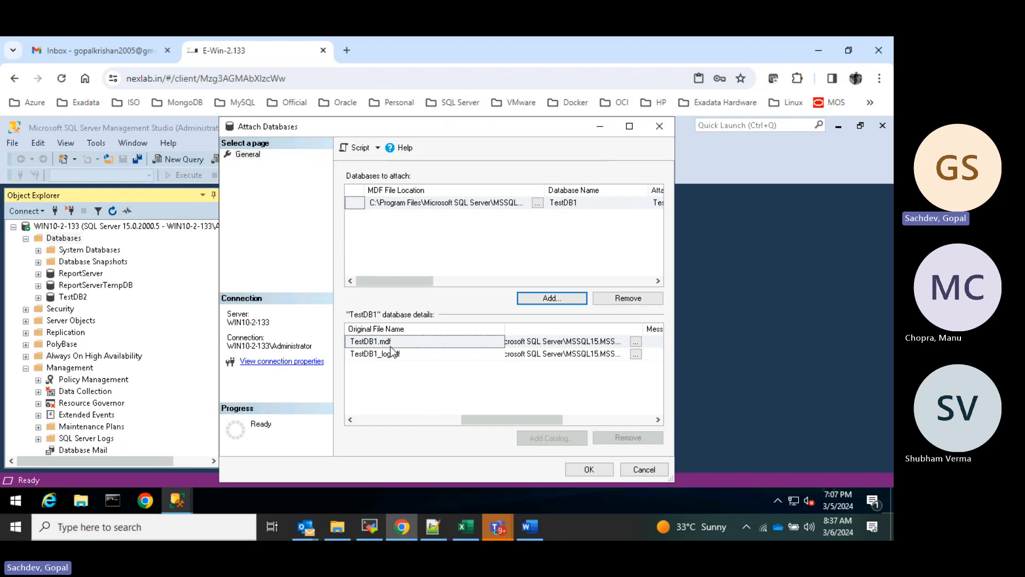
pyautogui.moveTo(516, 414); pyautogui.dragTo(479, 414)
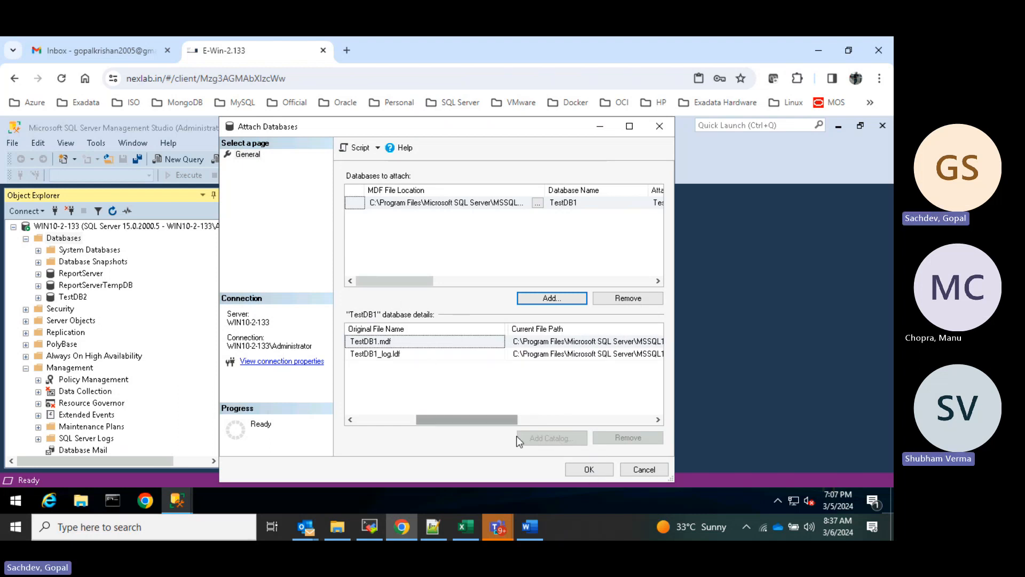
pyautogui.click(586, 469)
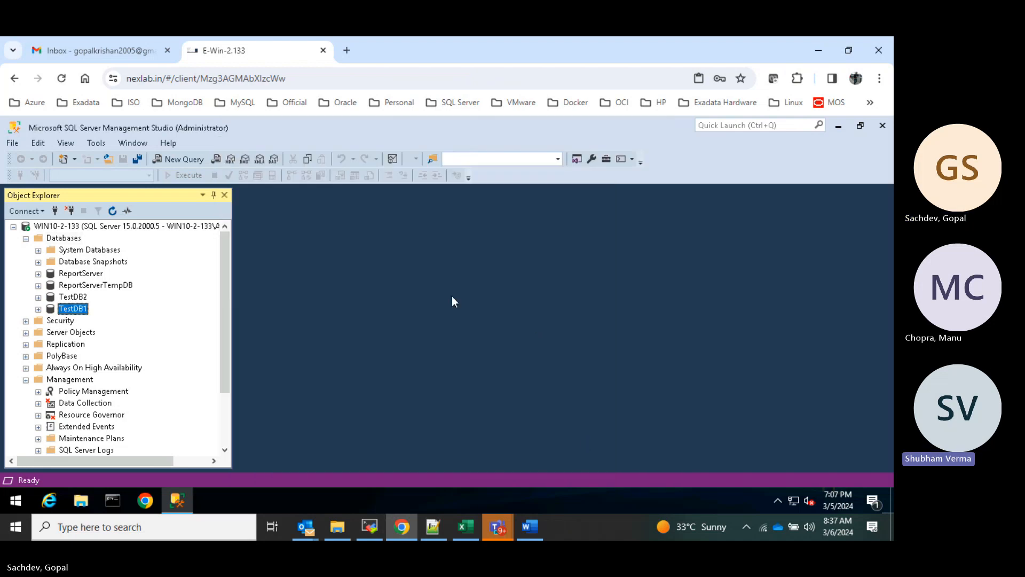
# - Expand TestDB1's Tables folder to confirm dbo.products is present, then collapse TestDB1
pyautogui.click(39, 309)
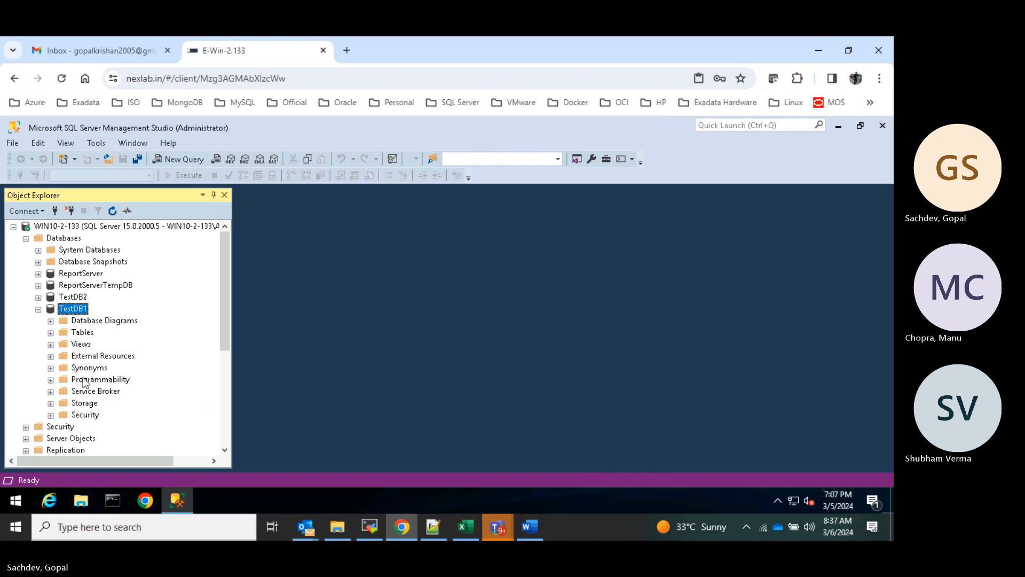
pyautogui.click(51, 333)
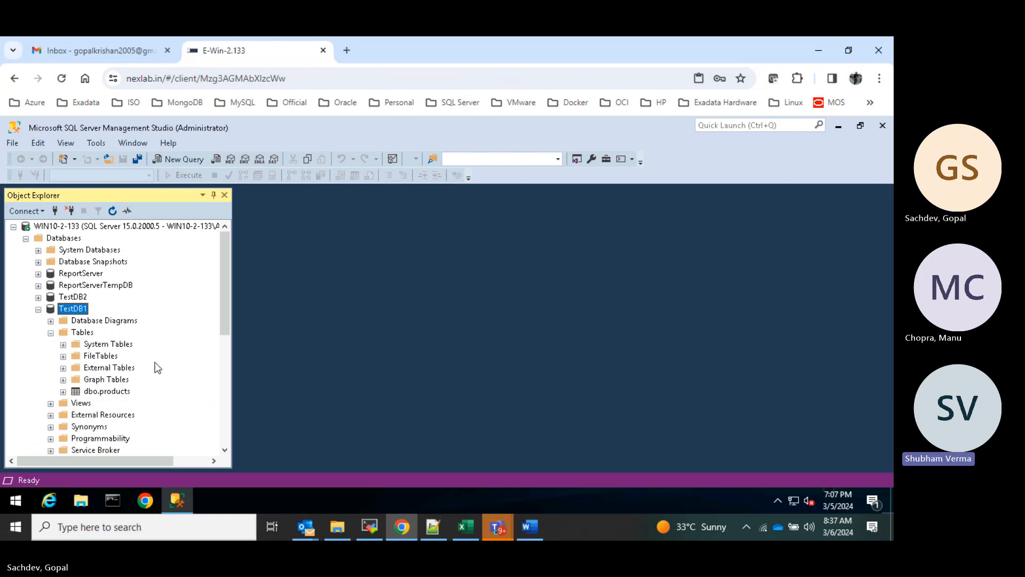
pyautogui.click(38, 310)
# - Launch Generate Scripts for TestDB1, keep 'Script entire database' selected, and reach Set Scripting Options
pyautogui.rightClick(74, 315)
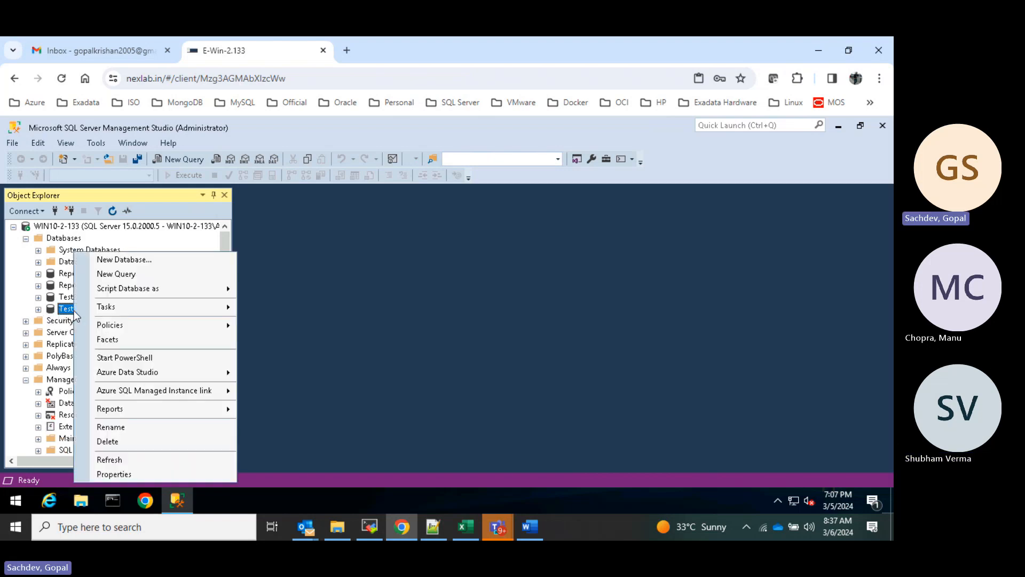
pyautogui.moveTo(215, 312)
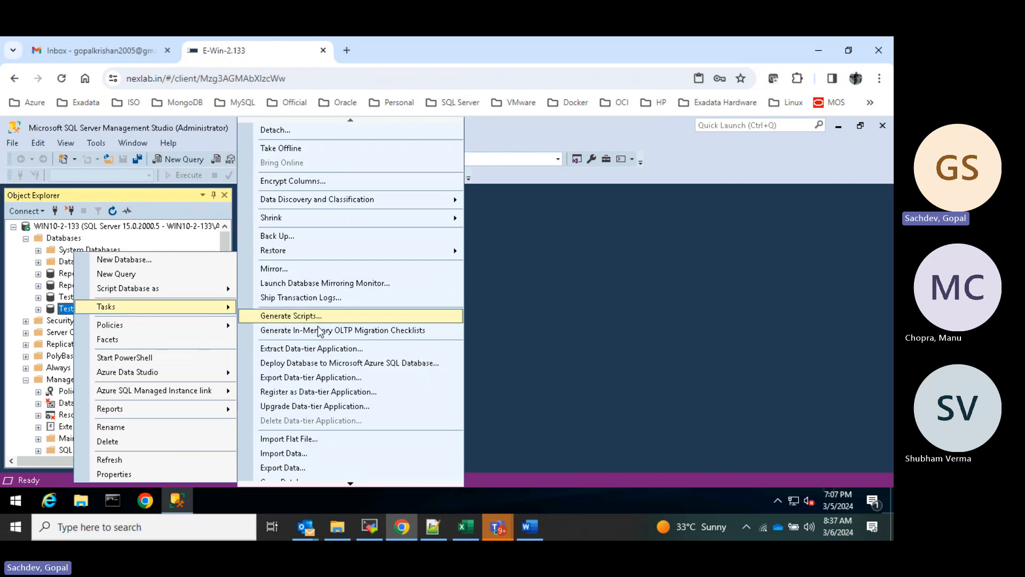
pyautogui.click(326, 316)
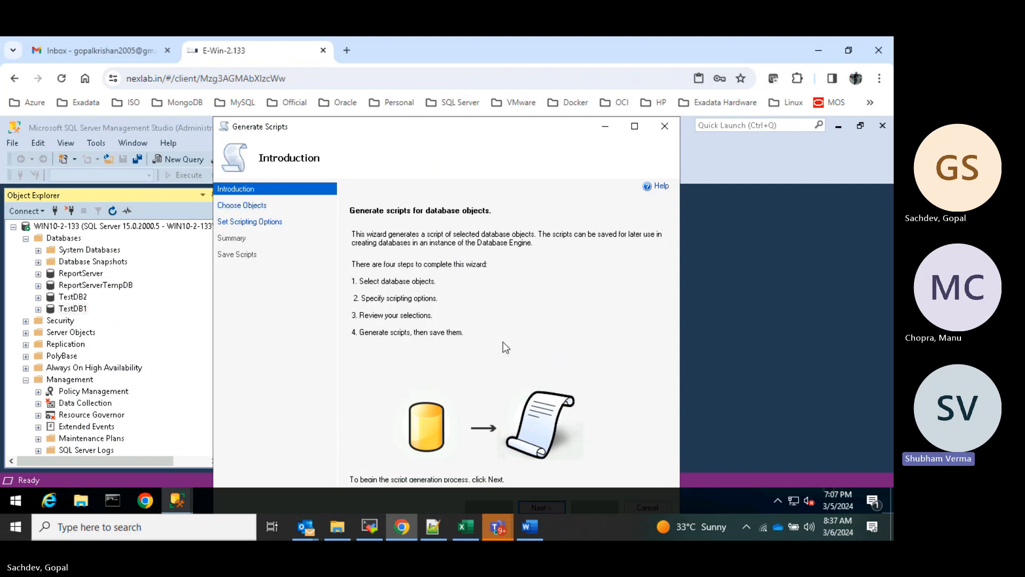
pyautogui.click(633, 127)
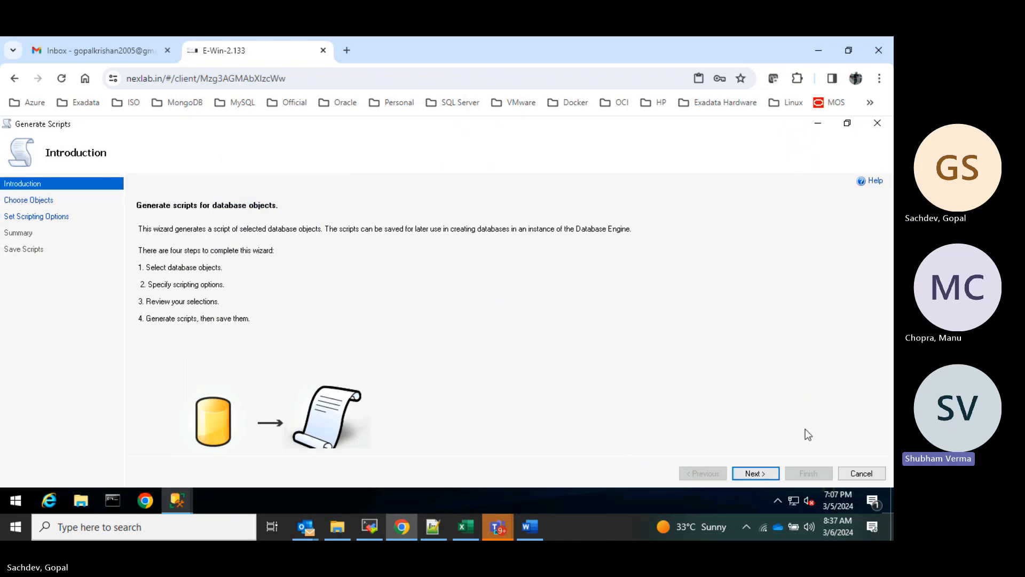
pyautogui.click(755, 473)
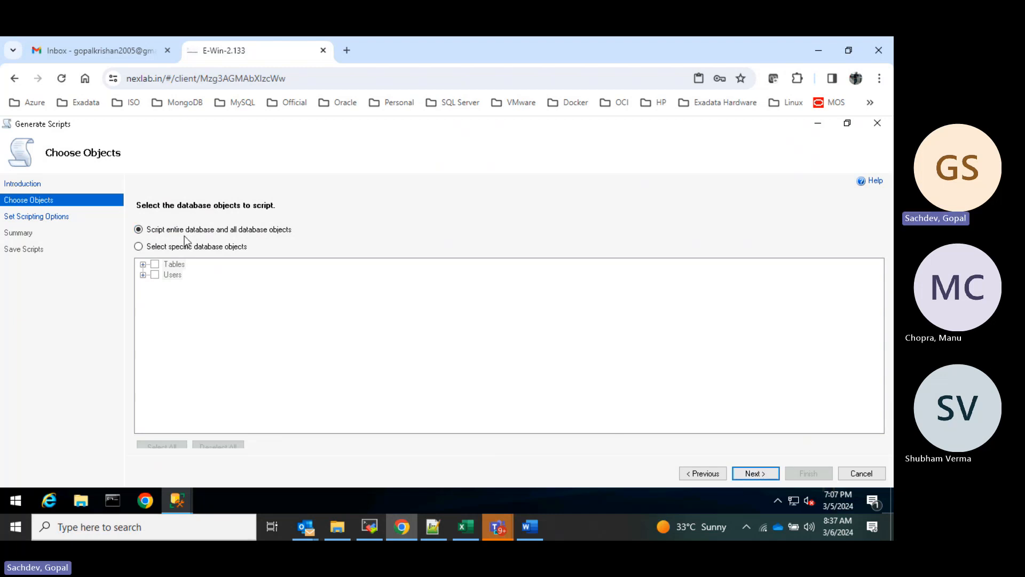
pyautogui.click(761, 473)
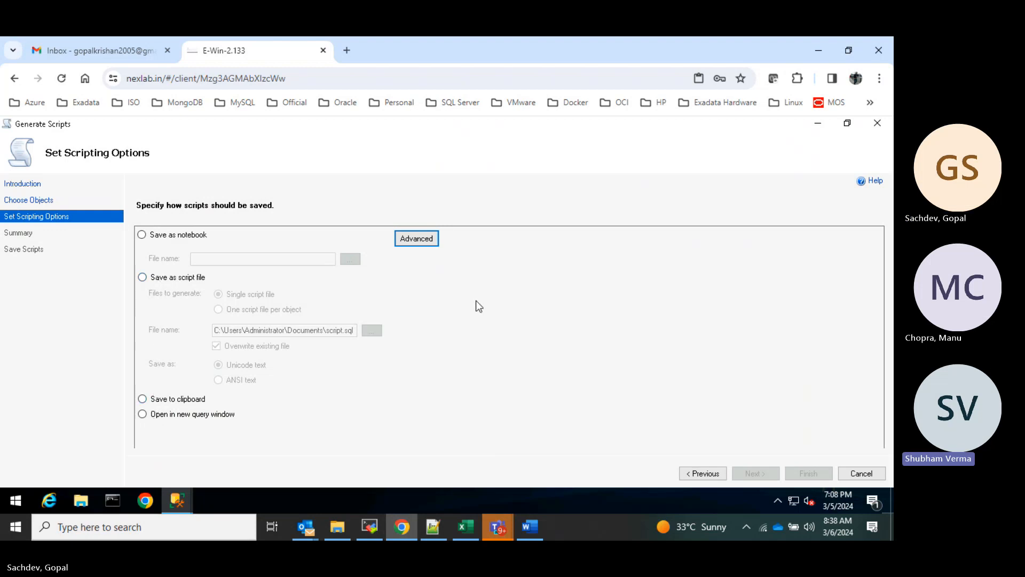
# - Choose 'Save as script file' and browse to the C:\DB_Backup folder
pyautogui.click(141, 235)
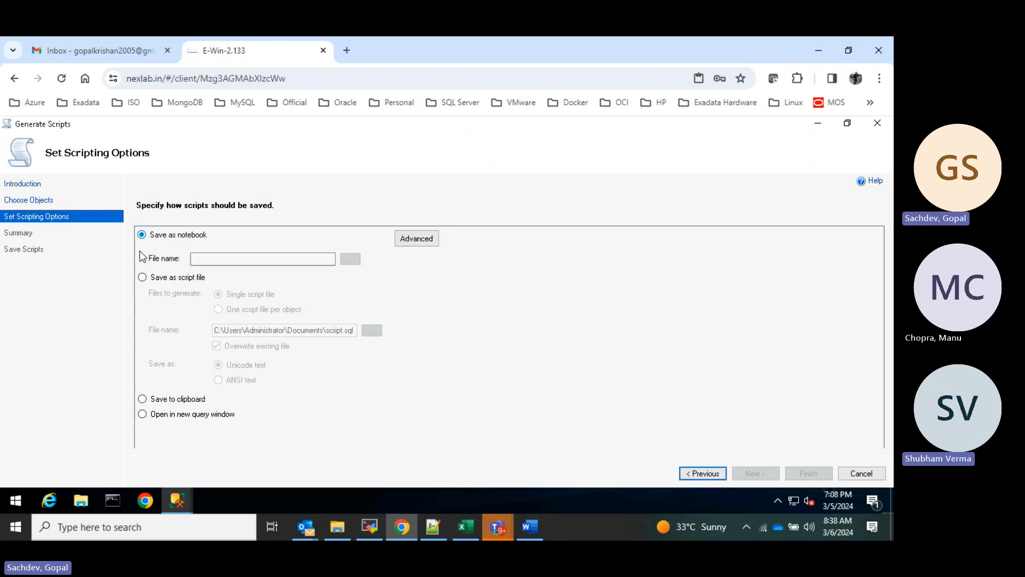
pyautogui.click(146, 277)
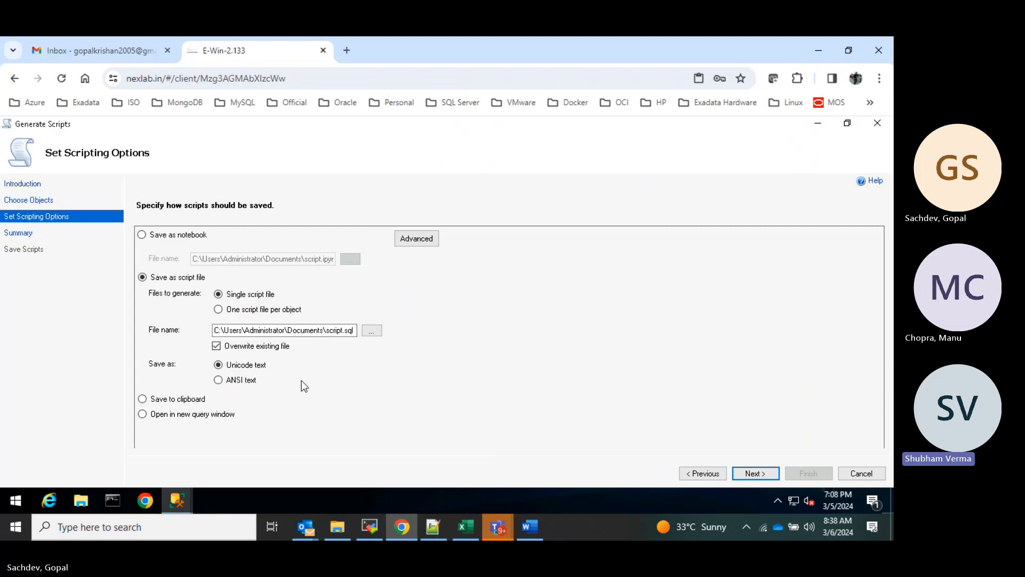
pyautogui.click(372, 330)
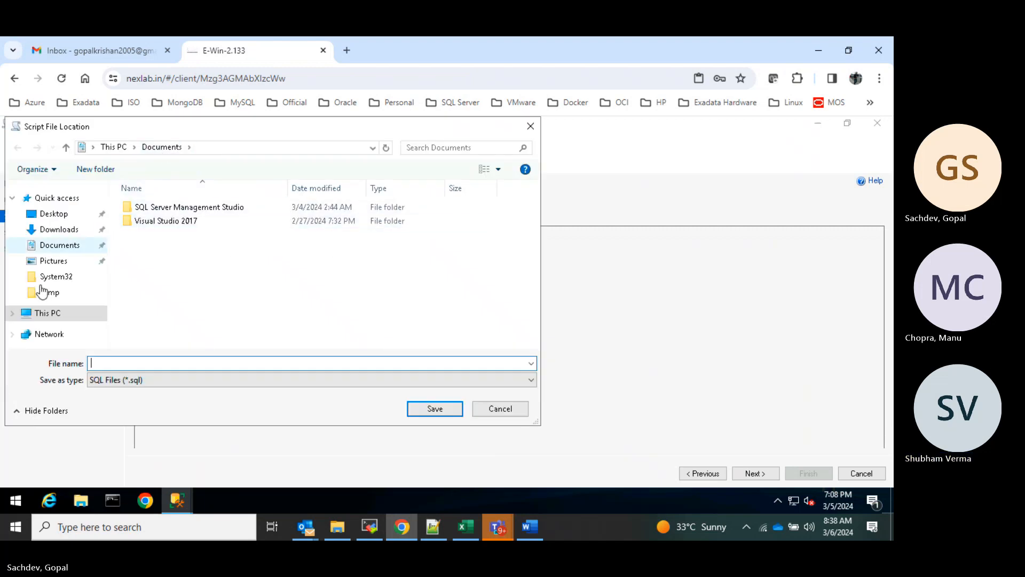
pyautogui.click(49, 315)
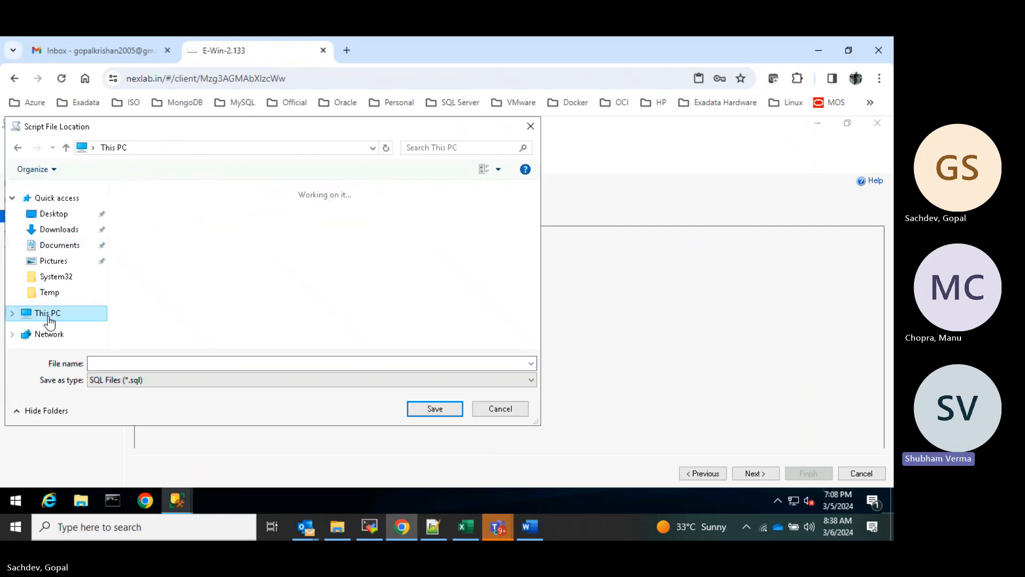
pyautogui.scroll(-2, 246, 309)
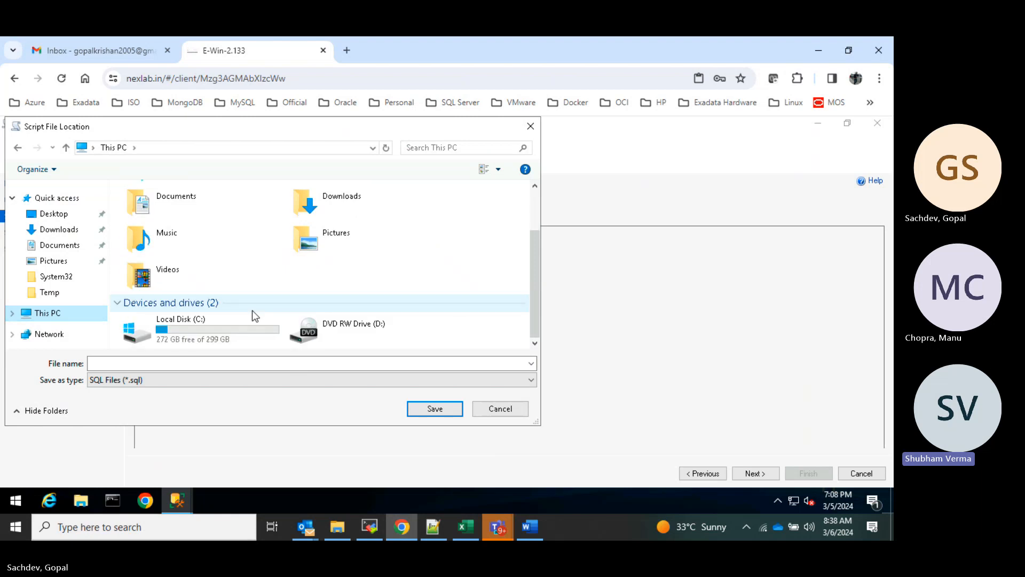
pyautogui.doubleClick(237, 335)
pyautogui.doubleClick(155, 208)
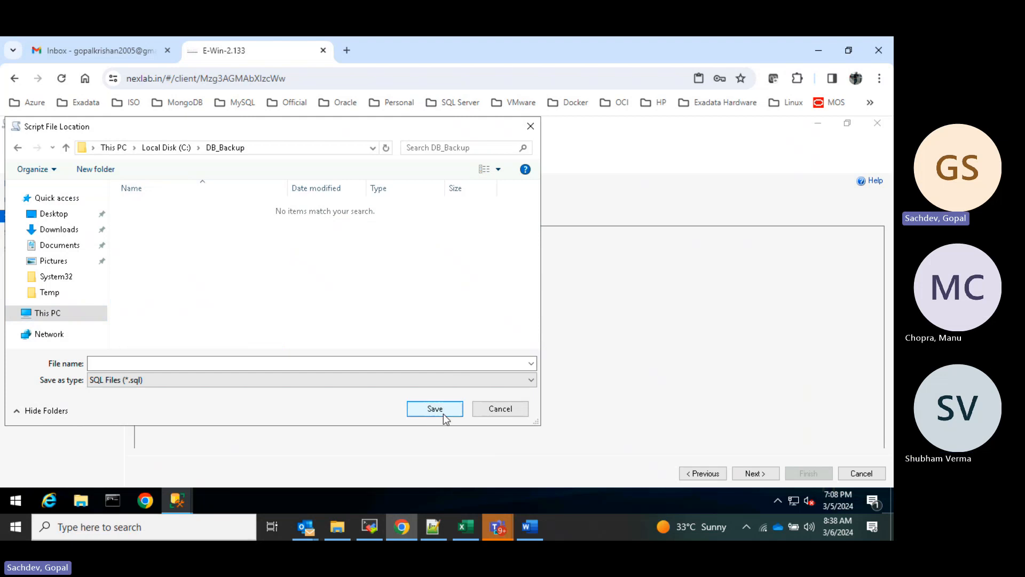
# - Name the script file script1 and save it in DB_Backup
pyautogui.click(245, 363)
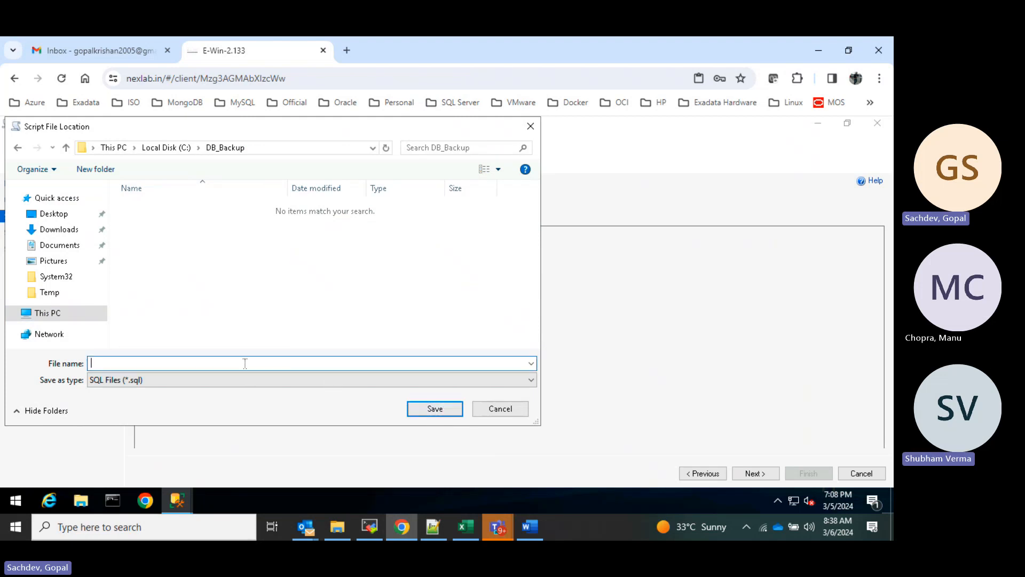
pyautogui.write('d')
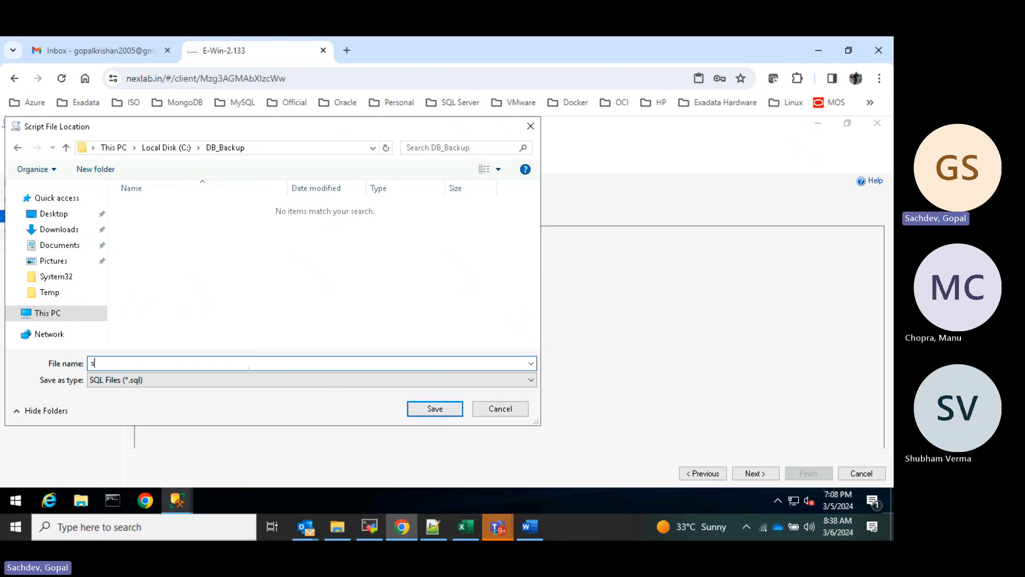
pyautogui.press('BackSpace')
pyautogui.write('script1.sql')
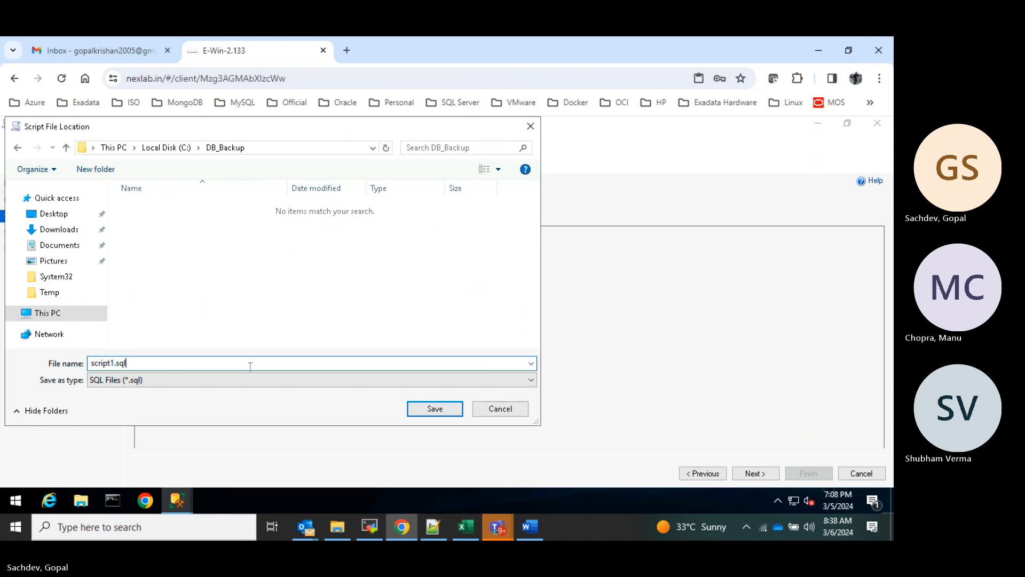
pyautogui.press('BackSpace')
pyautogui.press('BackSpace')
pyautogui.press('BackSpace')
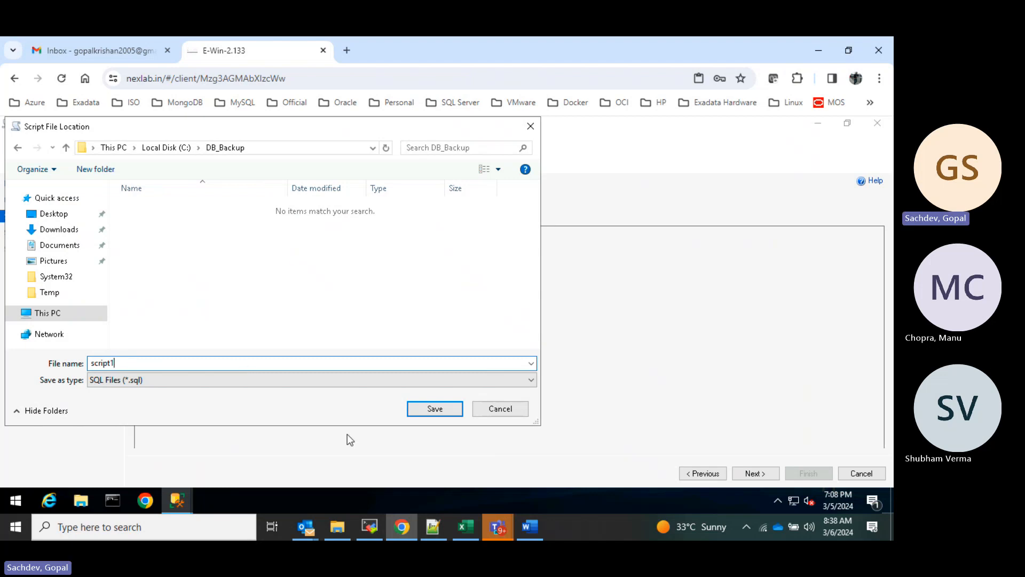
pyautogui.click(441, 414)
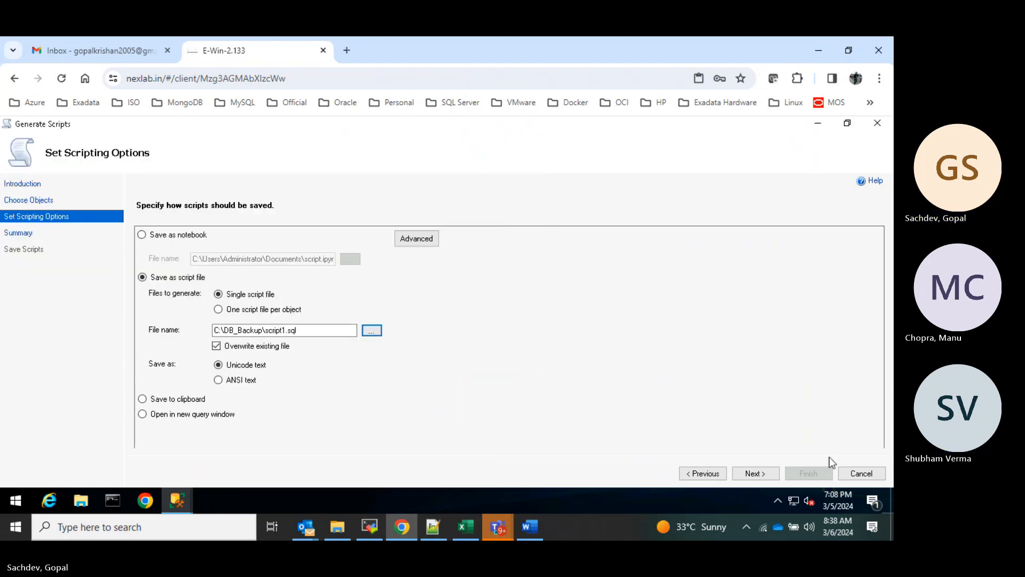
# - Review the General and Table/View Options in the Summary, then generate script1.sql and finish
pyautogui.click(757, 473)
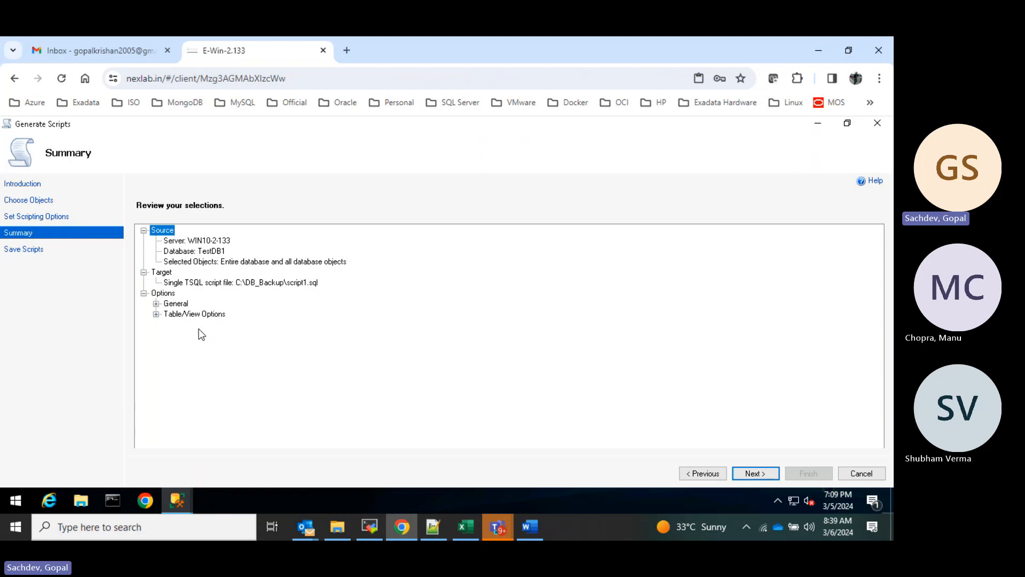
pyautogui.click(156, 314)
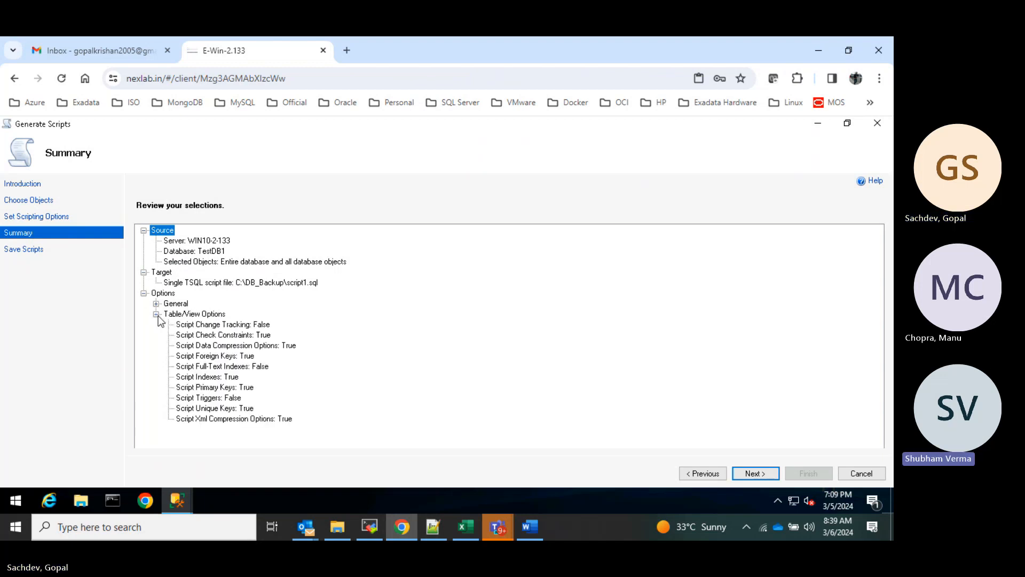
pyautogui.click(156, 315)
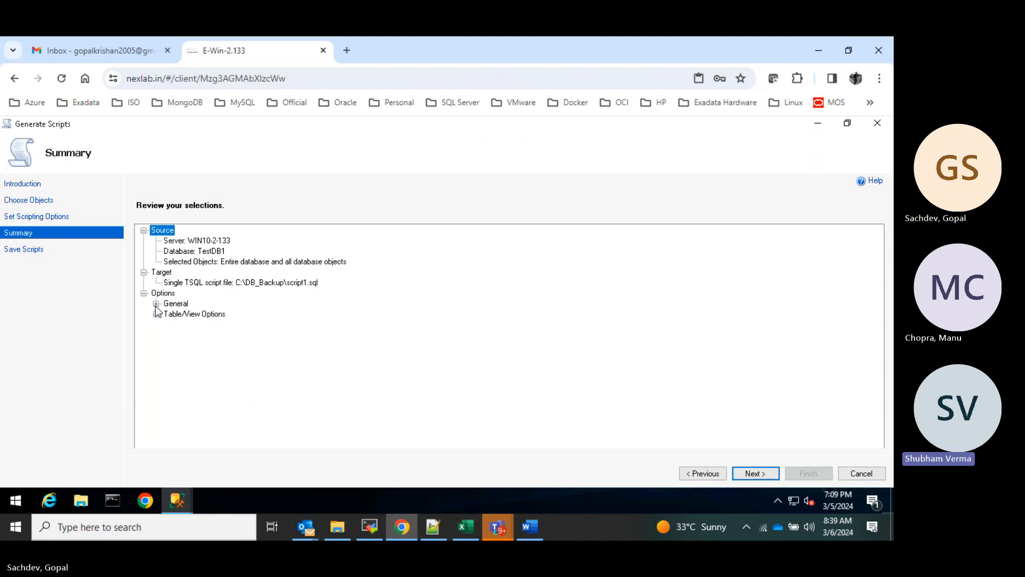
pyautogui.click(156, 304)
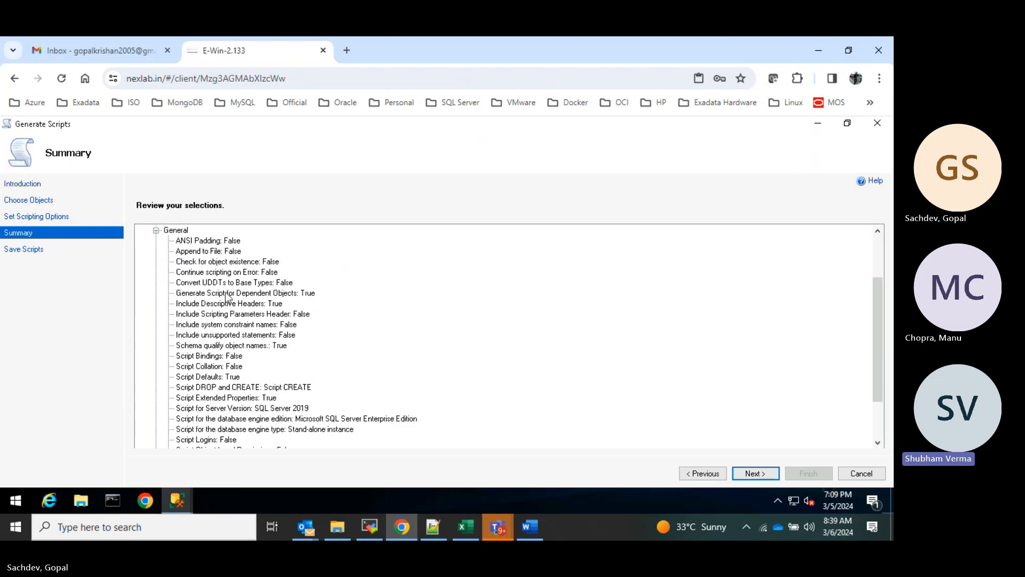
pyautogui.scroll(-1, 260, 309)
pyautogui.scroll(-1, 260, 313)
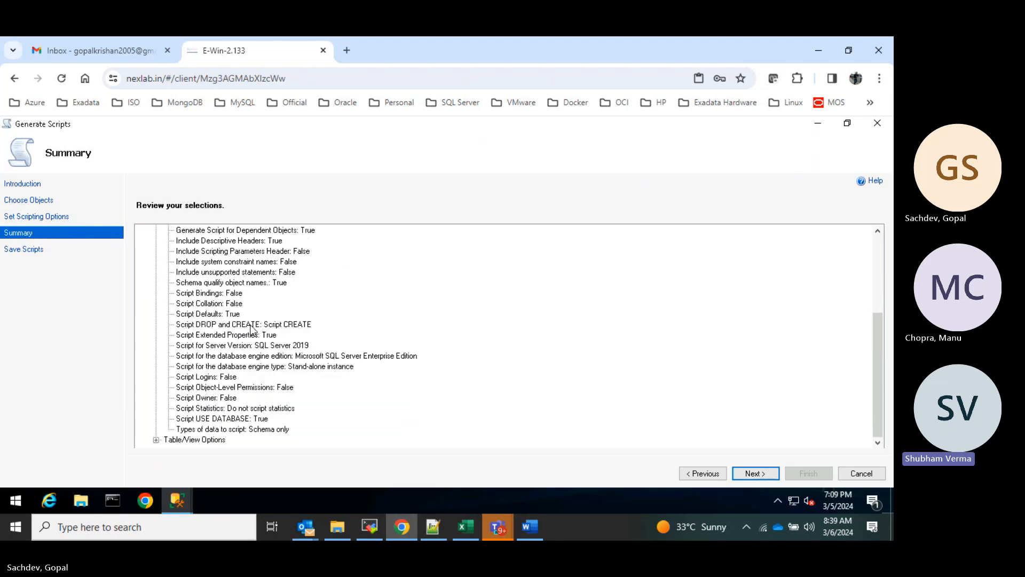
pyautogui.click(155, 440)
pyautogui.scroll(-3, 297, 399)
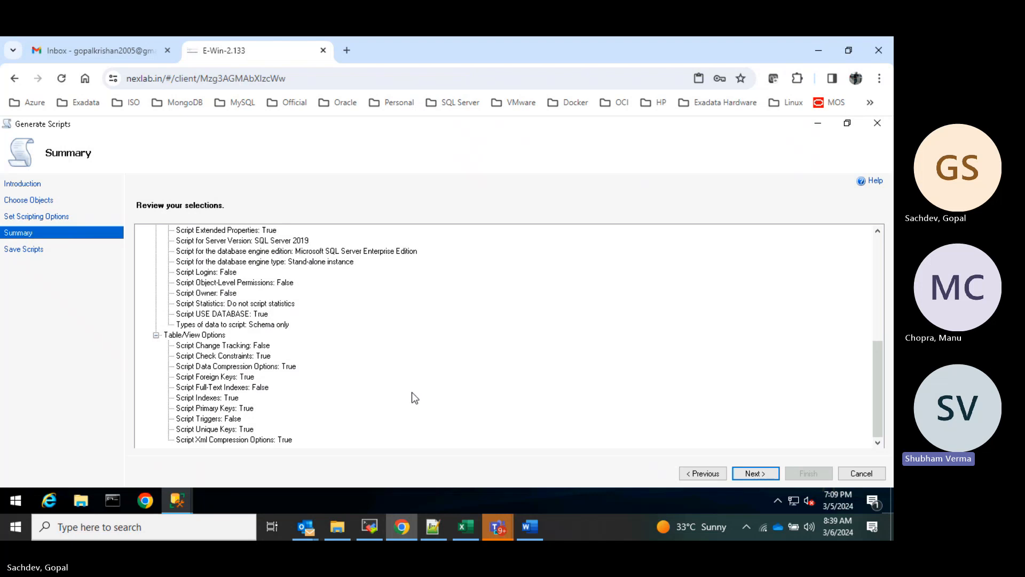
pyautogui.click(156, 335)
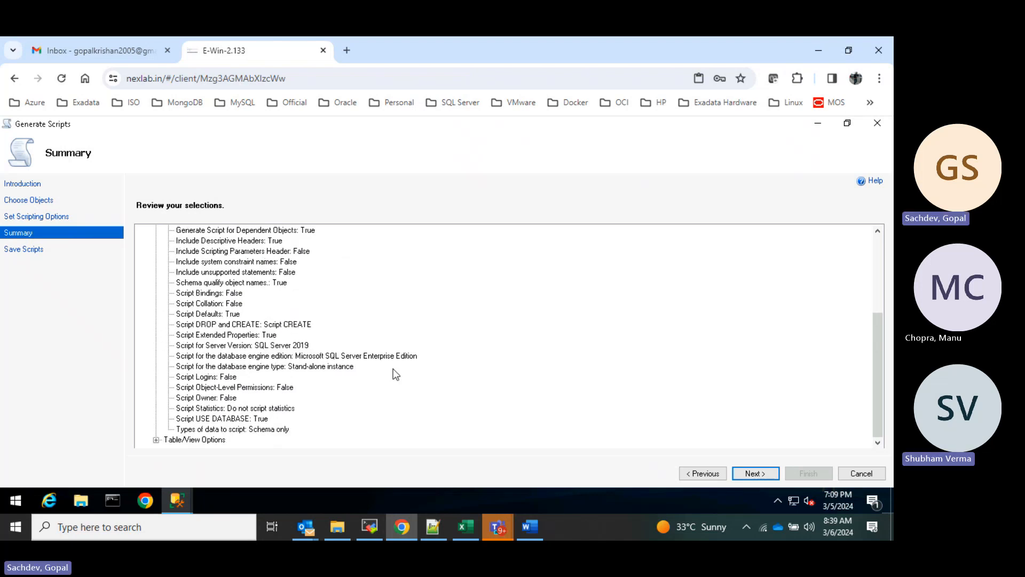
pyautogui.scroll(4, 393, 371)
pyautogui.click(157, 294)
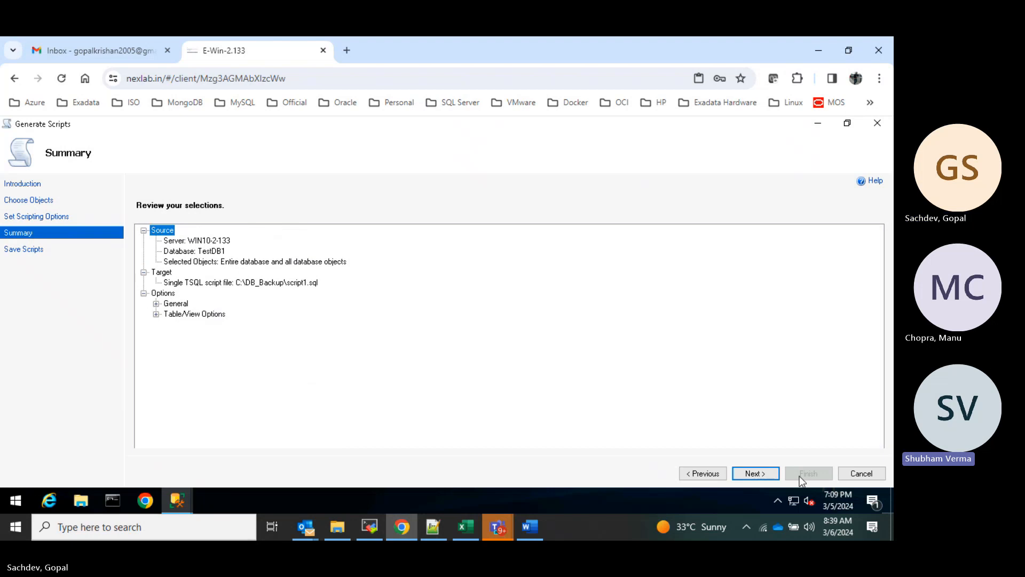
pyautogui.click(754, 473)
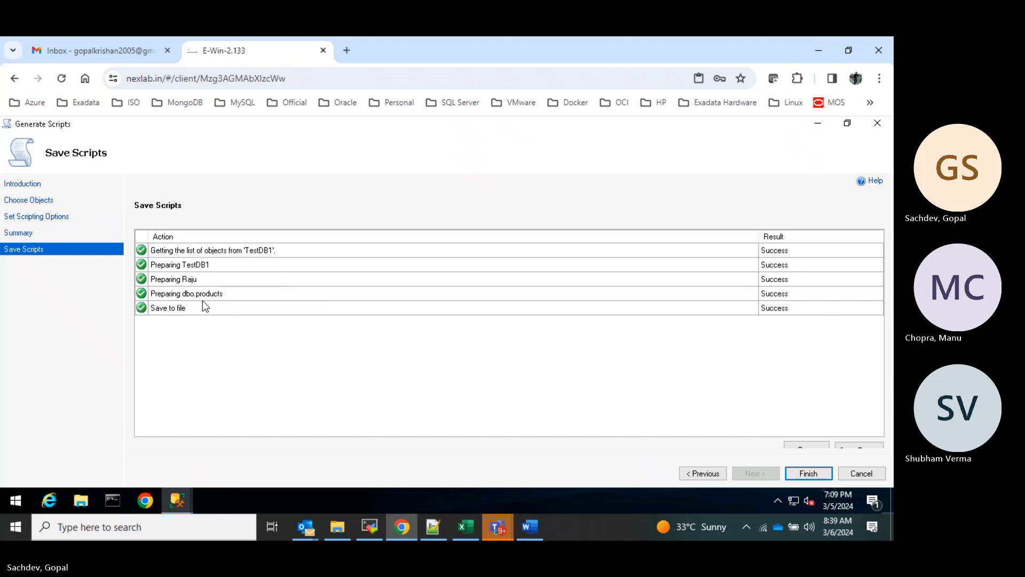
pyautogui.click(809, 474)
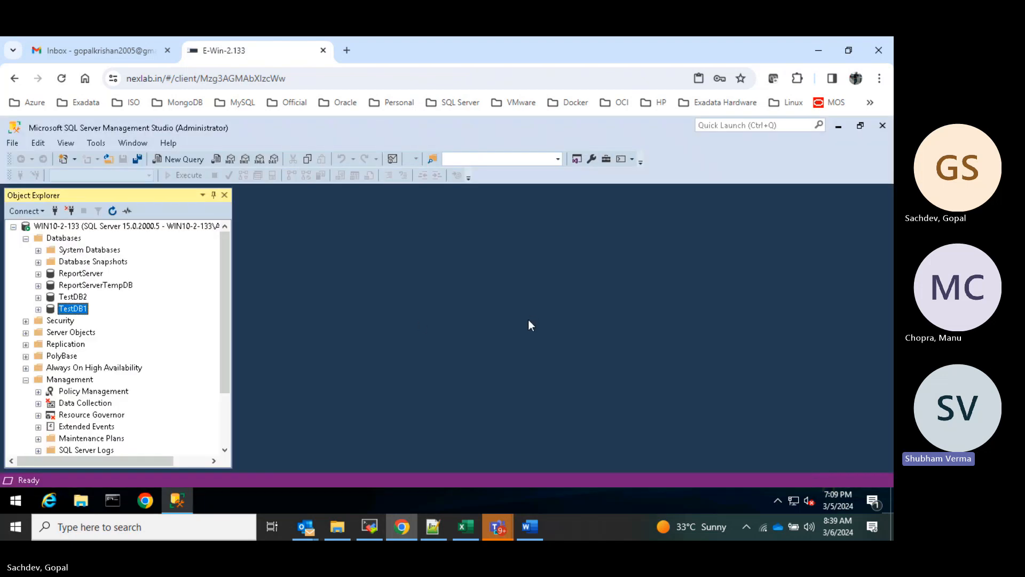
# - Create the database TestDB3 with its recovery model set to Simple
pyautogui.click(337, 529)
pyautogui.click(337, 529)
pyautogui.rightClick(67, 240)
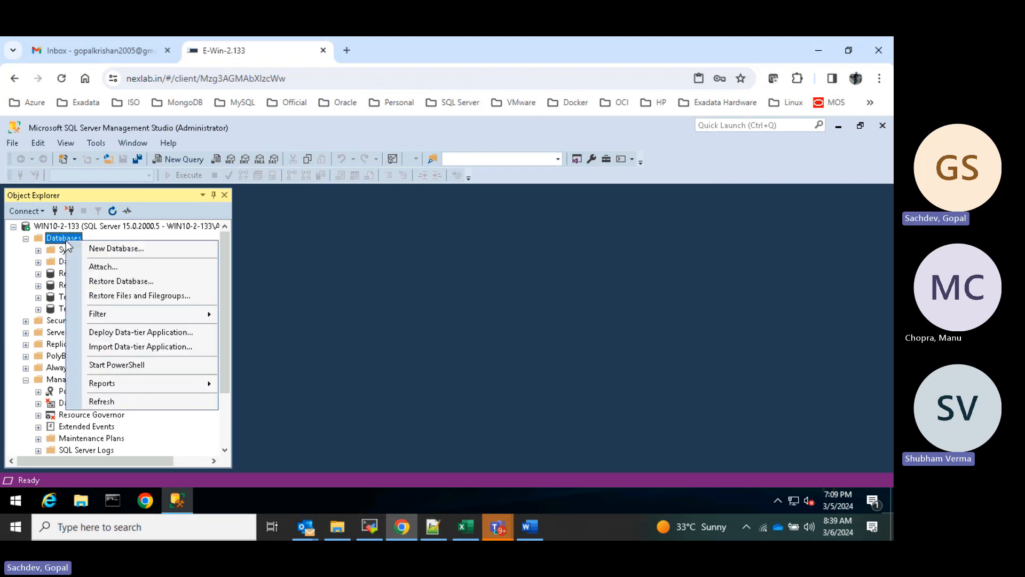
pyautogui.click(112, 249)
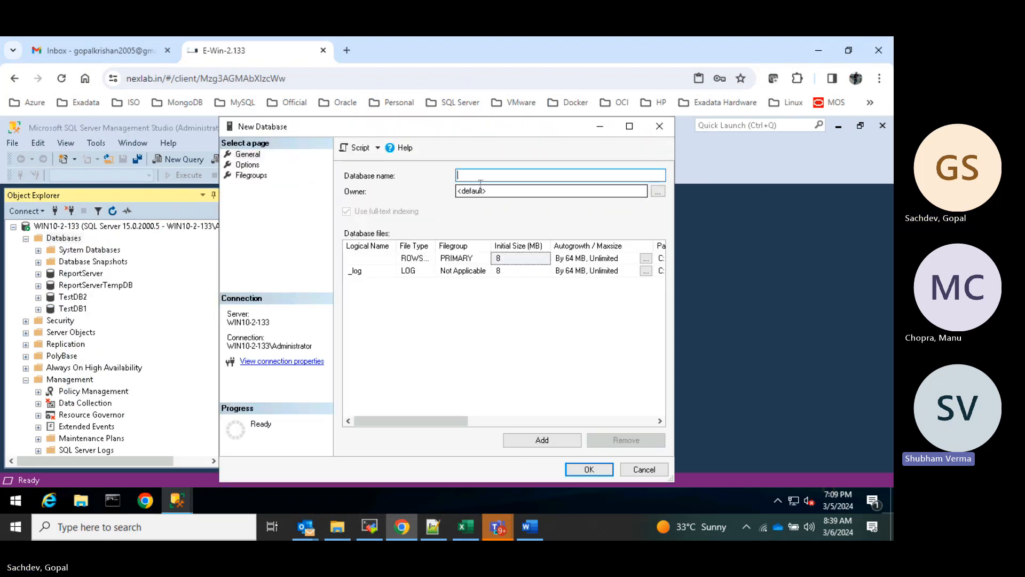
pyautogui.write('Test')
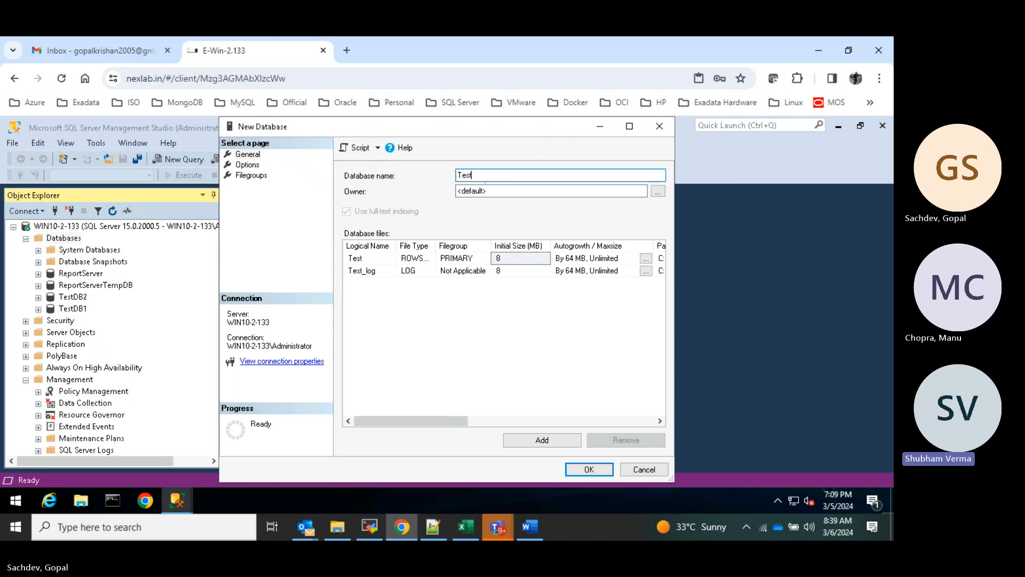
pyautogui.write('DB3')
pyautogui.click(248, 165)
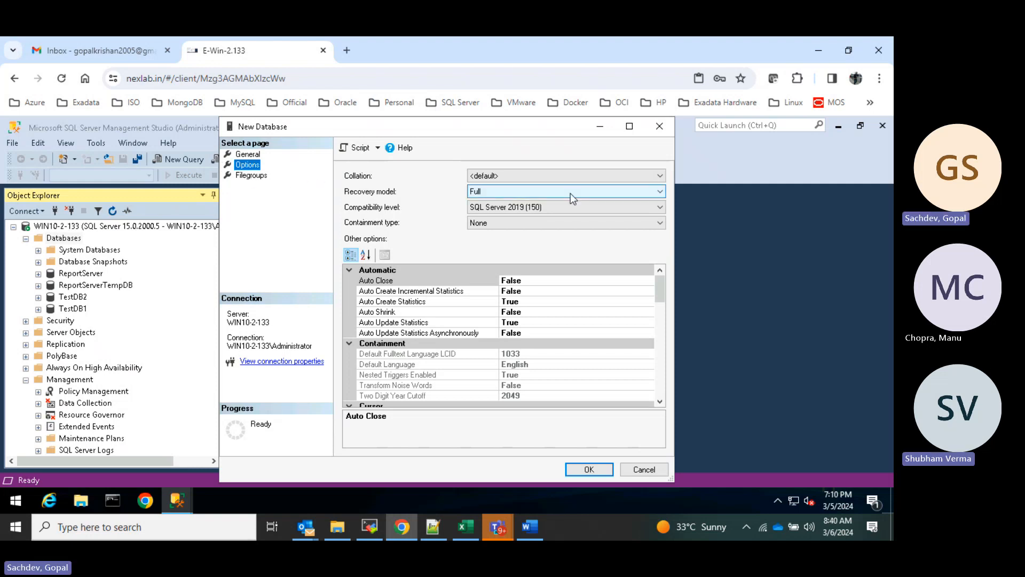
pyautogui.click(534, 193)
pyautogui.click(529, 223)
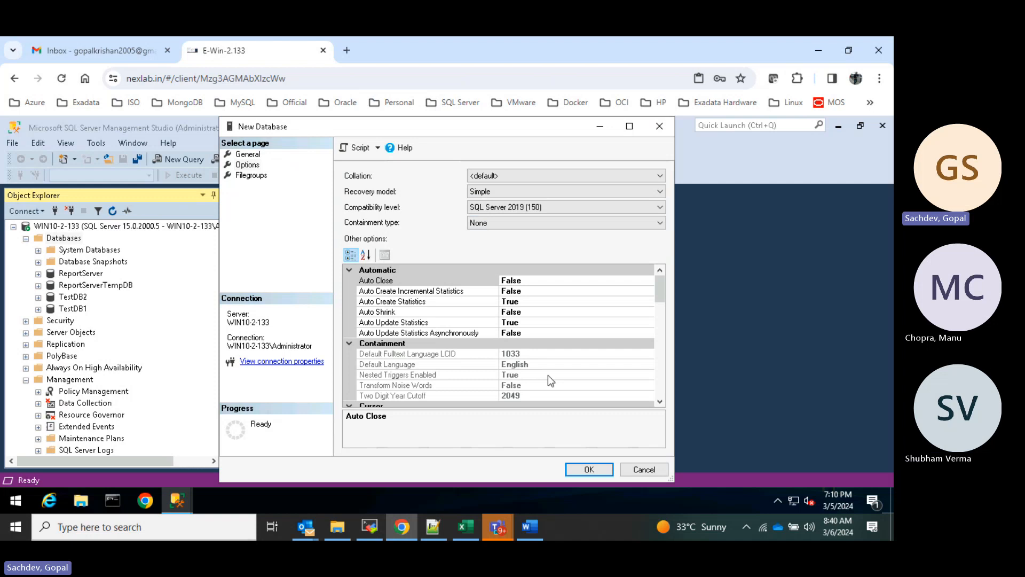
pyautogui.click(590, 469)
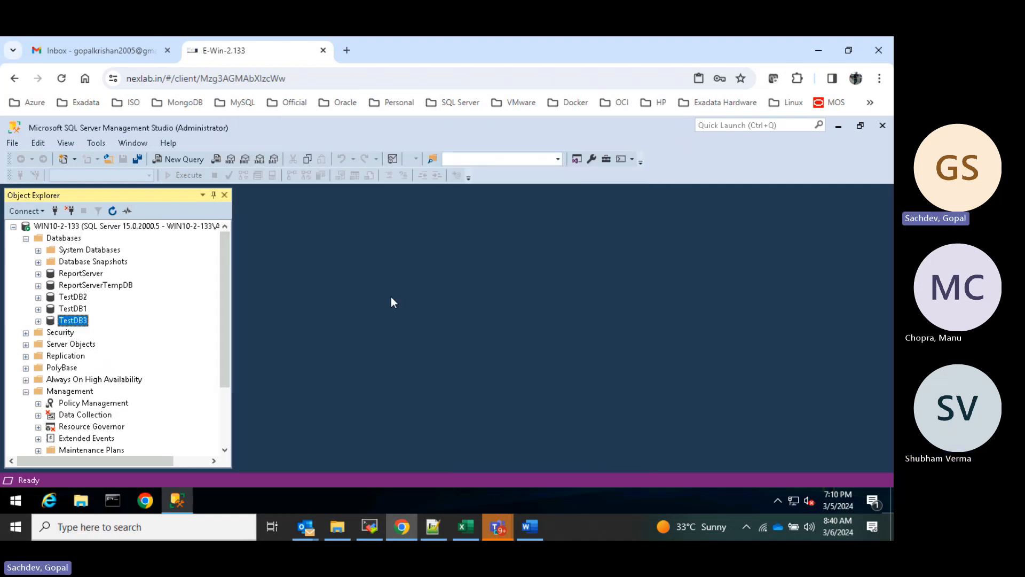
# - Dismiss TestDB3's task menu, restore down Management Studio, and minimize it to the desktop
pyautogui.rightClick(71, 321)
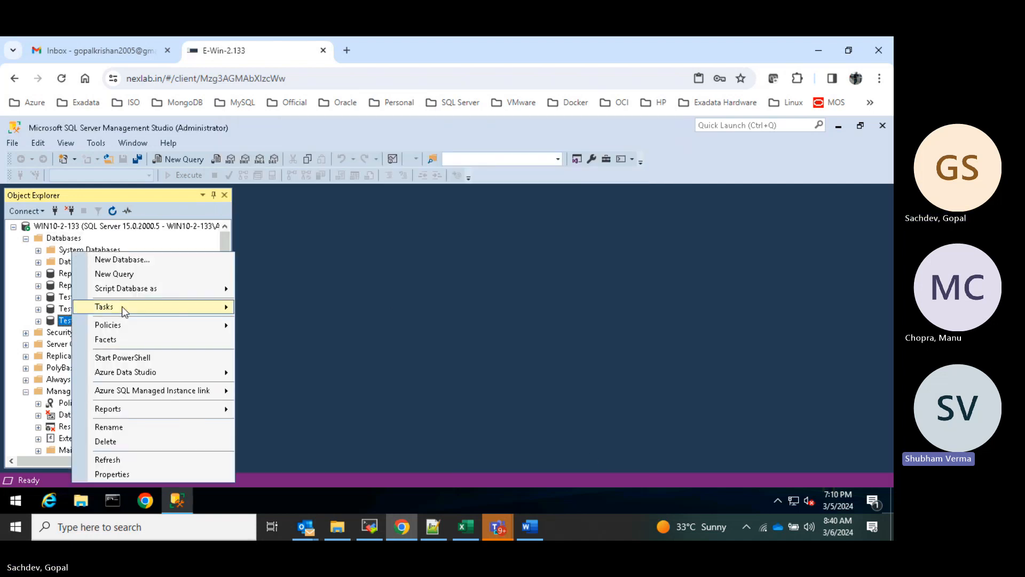
pyautogui.moveTo(133, 314)
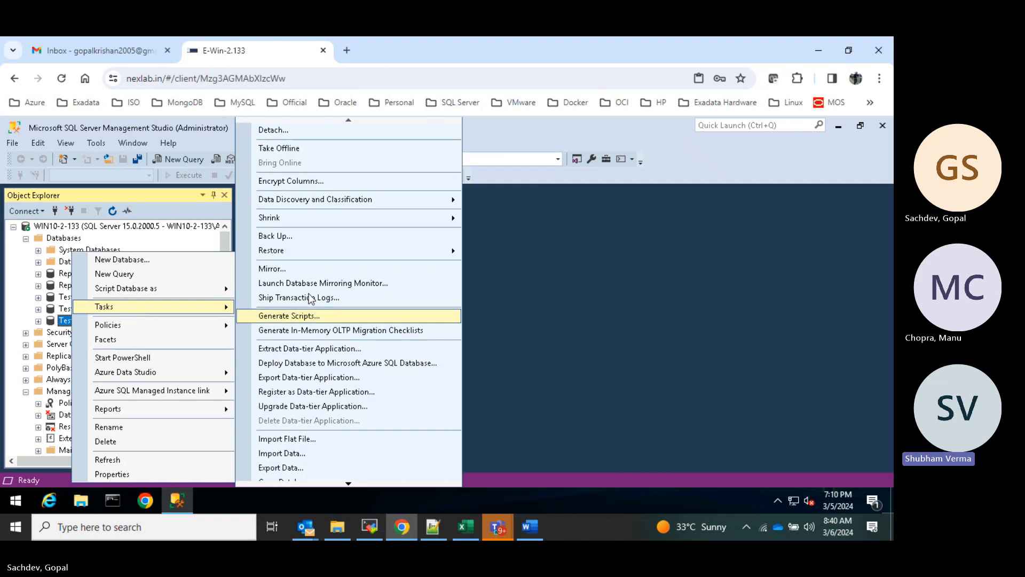
pyautogui.click(664, 369)
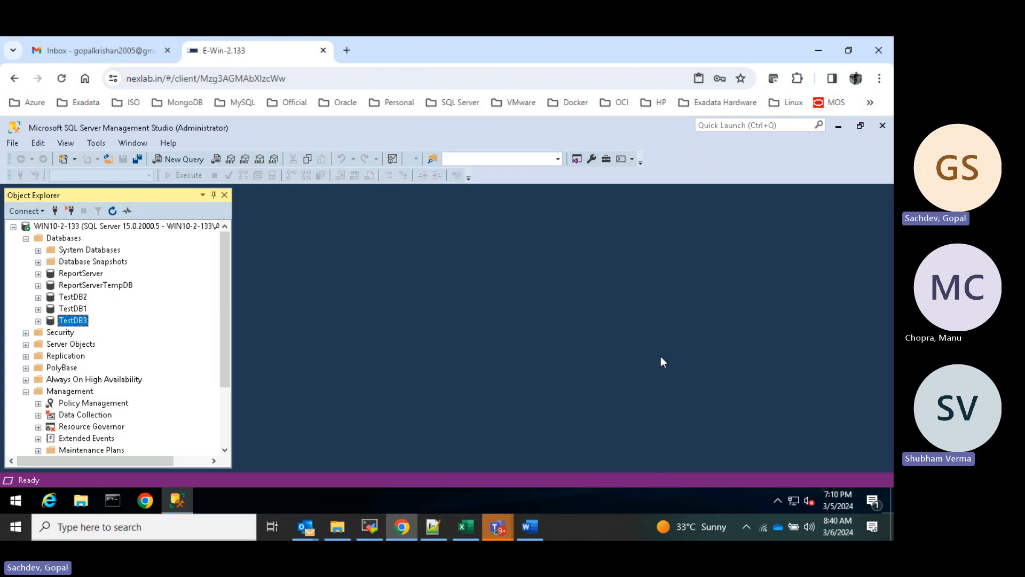
pyautogui.click(860, 125)
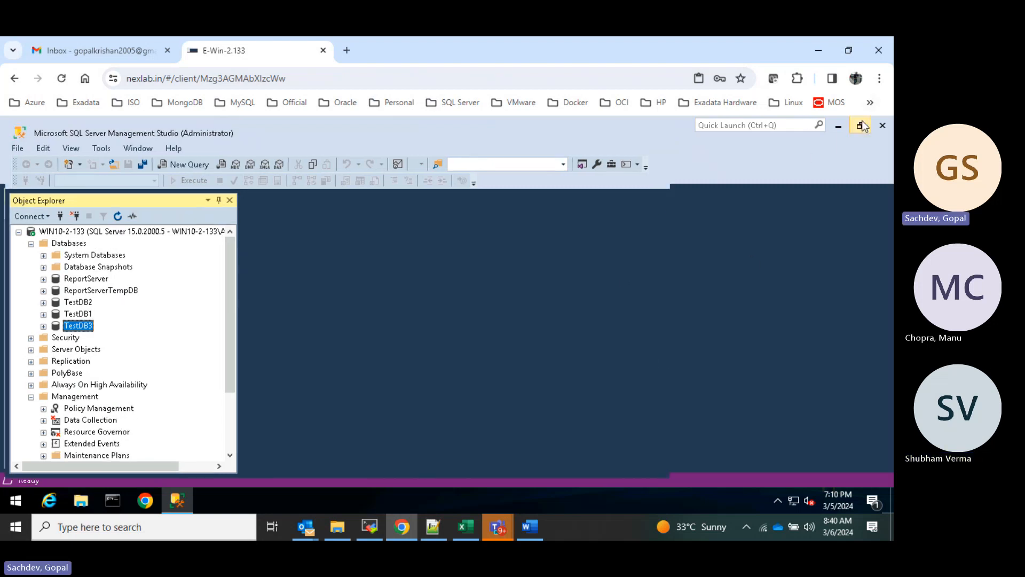
pyautogui.click(615, 125)
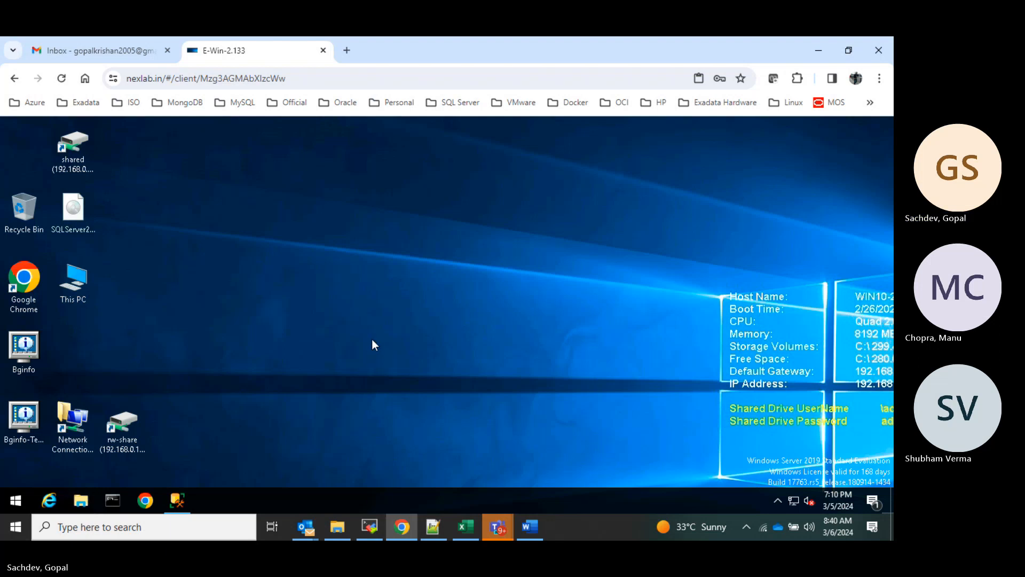
# - In File Explorer, go to C:\DB_Backup and copy the script1 file
pyautogui.press('super+e')
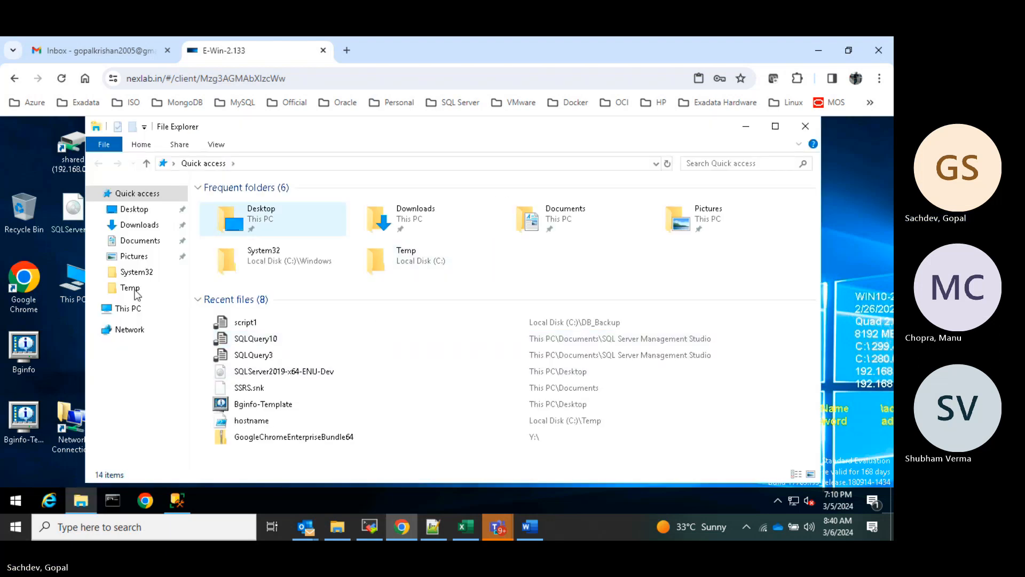
pyautogui.click(130, 313)
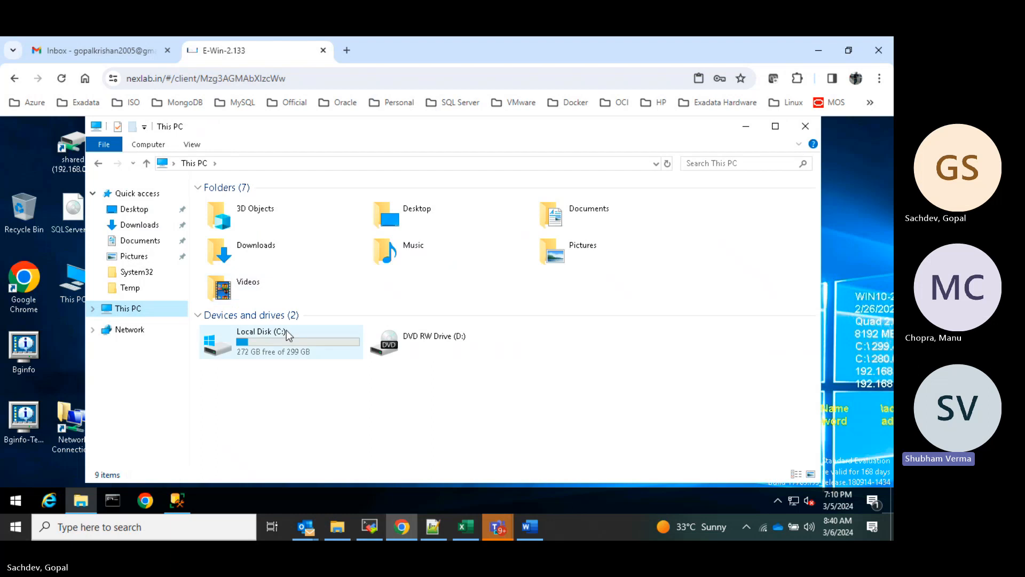
pyautogui.doubleClick(286, 332)
pyautogui.click(231, 204)
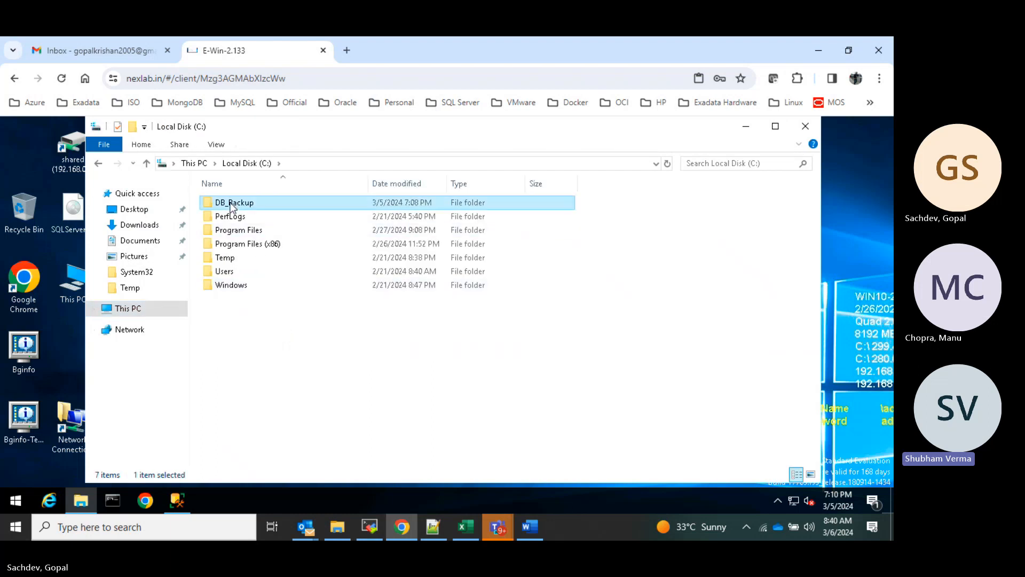
pyautogui.doubleClick(231, 206)
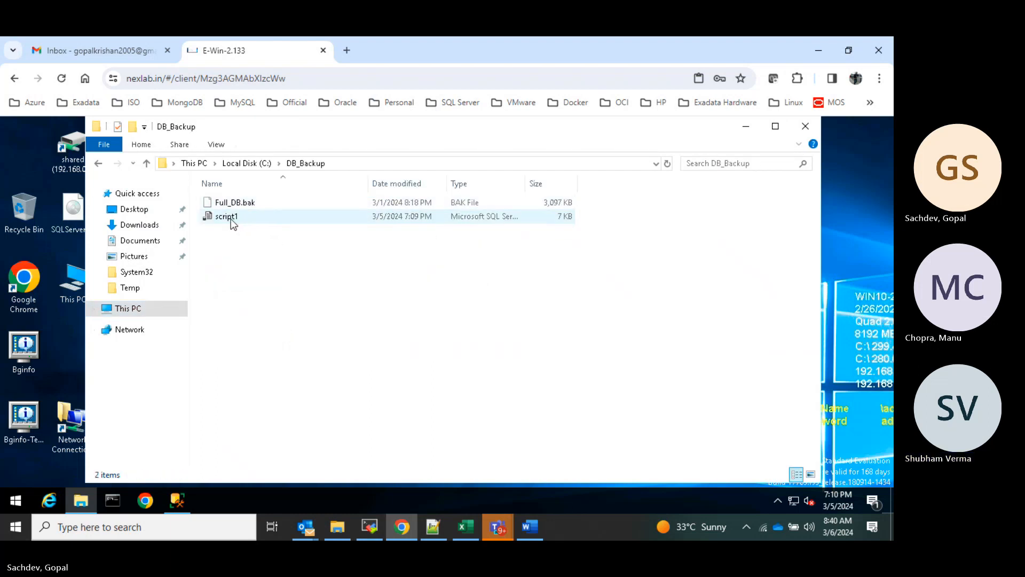
pyautogui.click(230, 219)
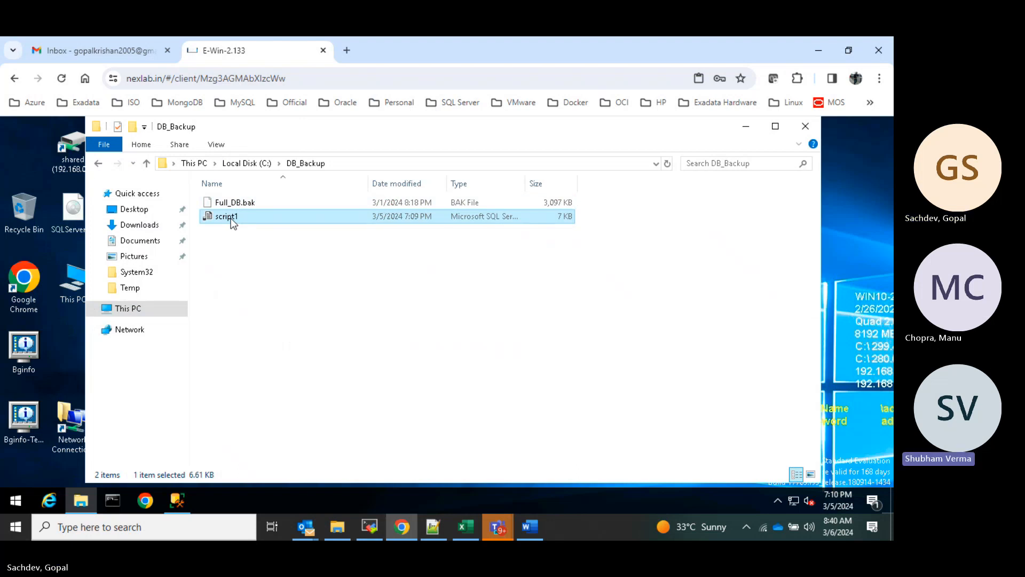
pyautogui.rightClick(231, 218)
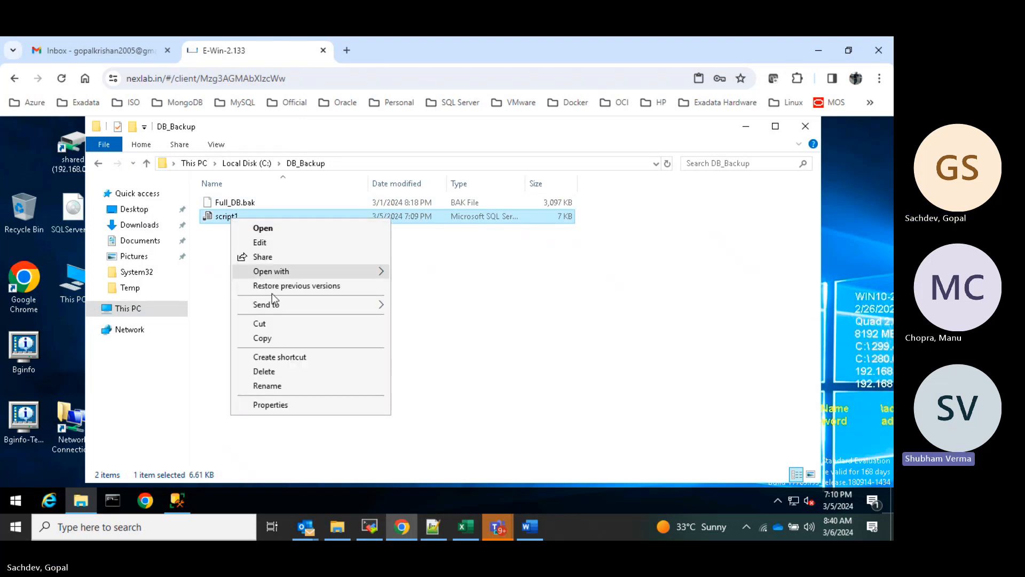
pyautogui.click(273, 338)
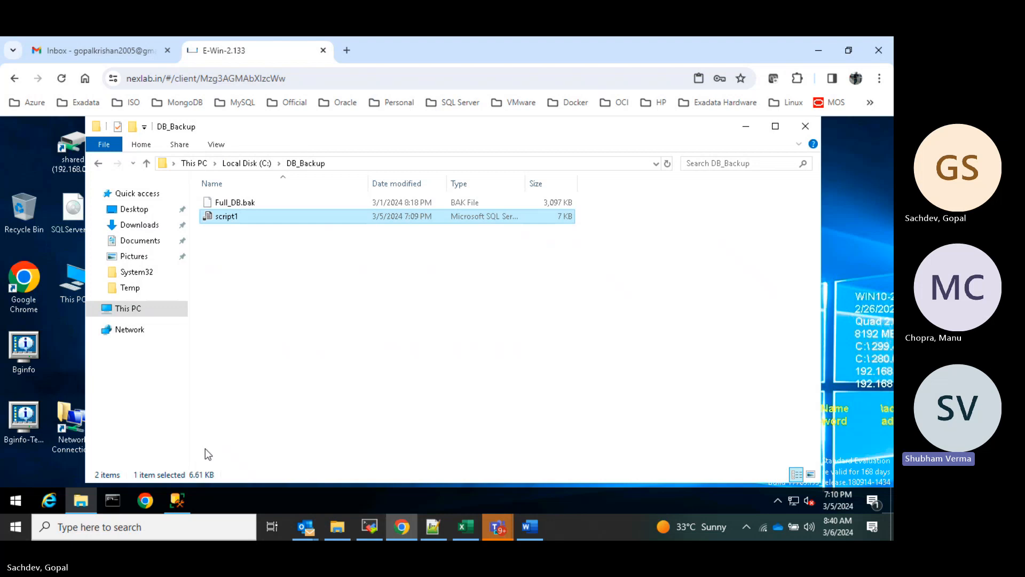
# - Open script1 with Notepad from its Open with menu
pyautogui.click(178, 505)
pyautogui.click(178, 505)
pyautogui.rightClick(241, 216)
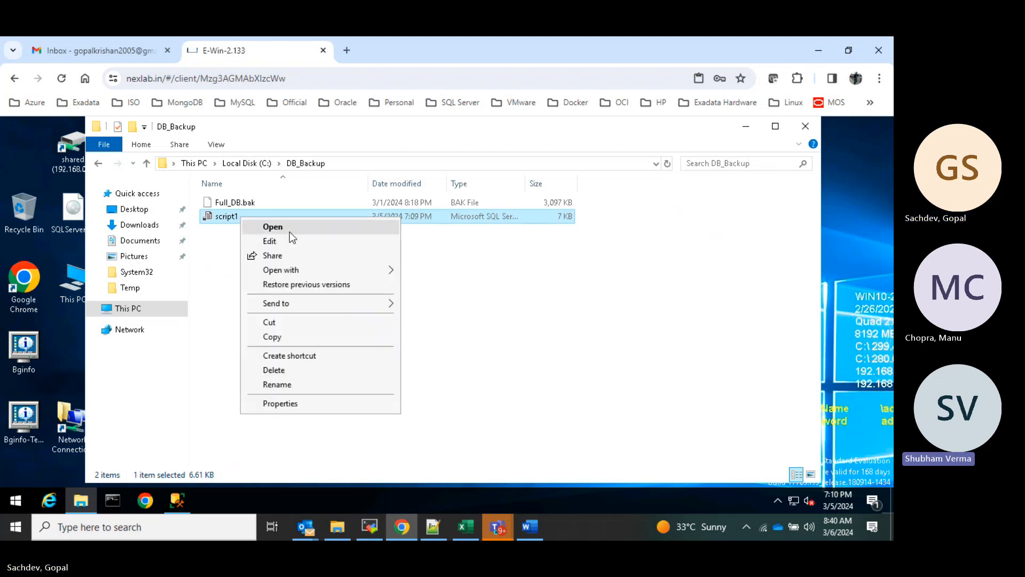
pyautogui.moveTo(307, 272)
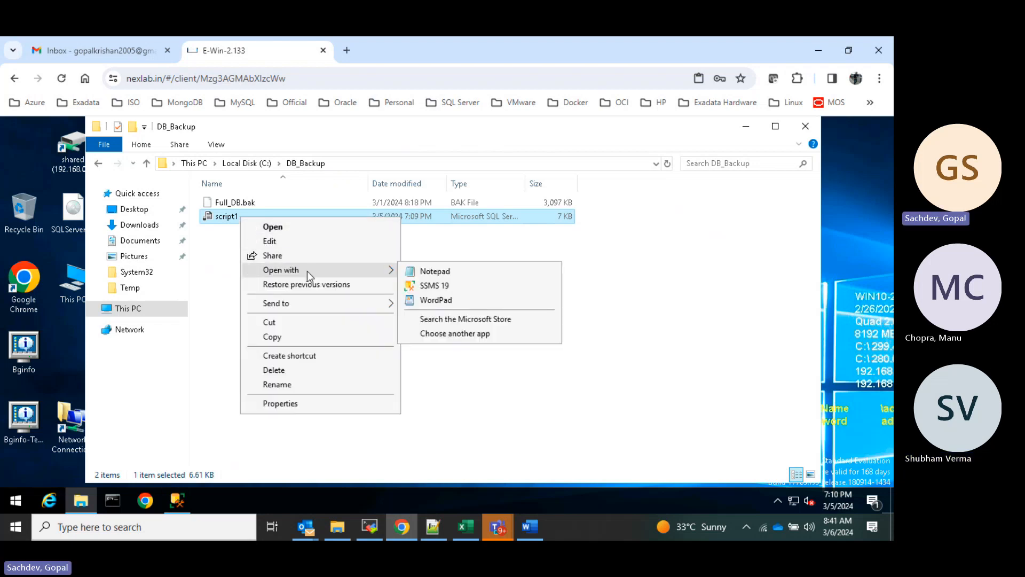
pyautogui.click(449, 272)
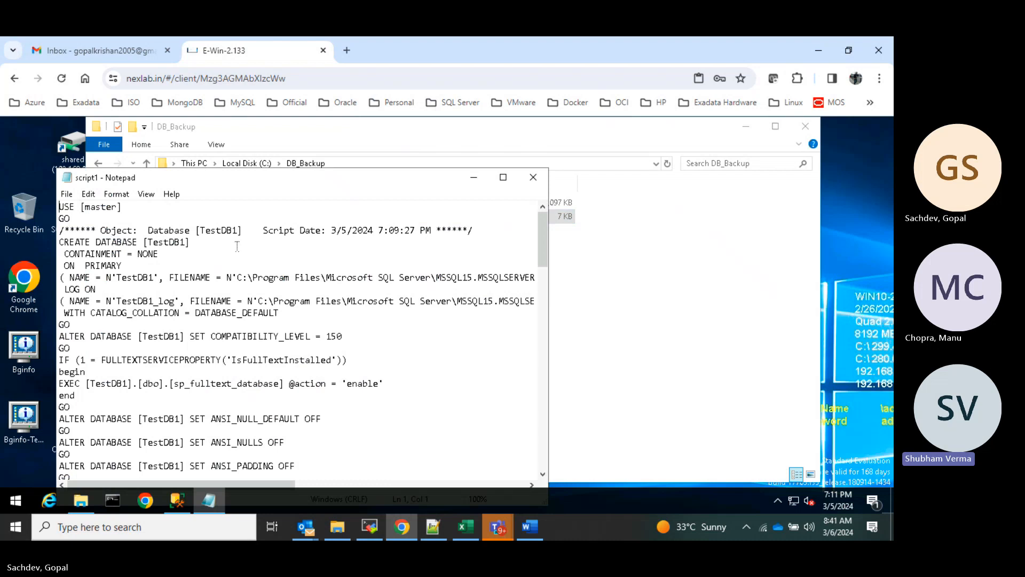
# - Reposition the Notepad window and read through the generated TestDB1 script
pyautogui.moveTo(380, 180); pyautogui.dragTo(497, 165)
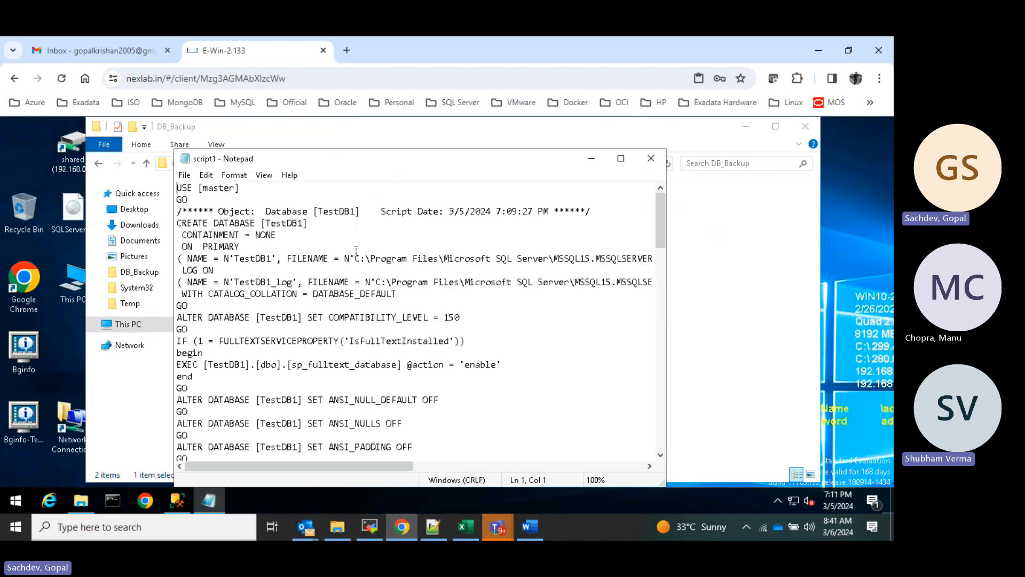
pyautogui.scroll(-5, 365, 254)
pyautogui.scroll(-10, 365, 253)
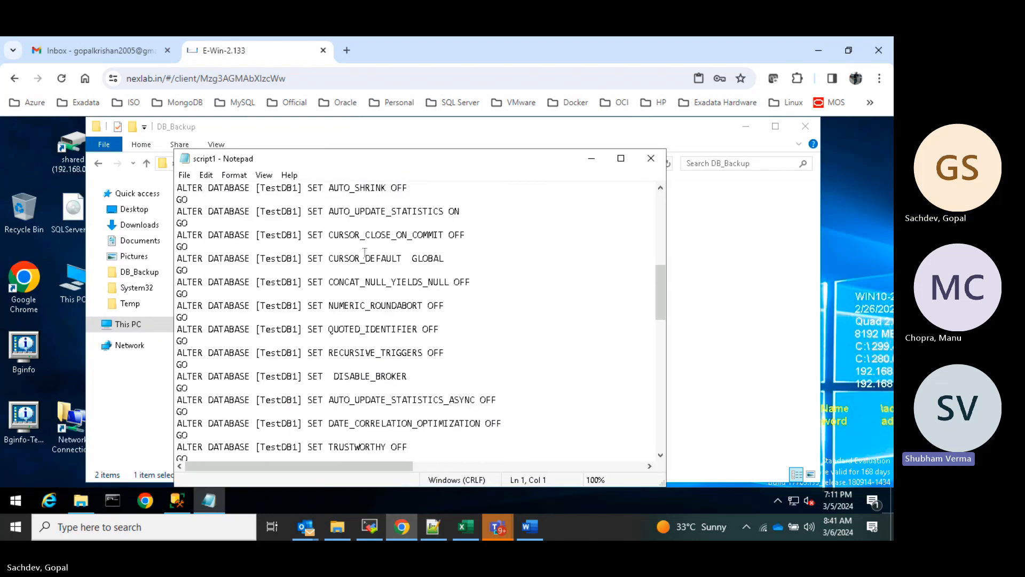
pyautogui.hotkey('ctrl', 'a')
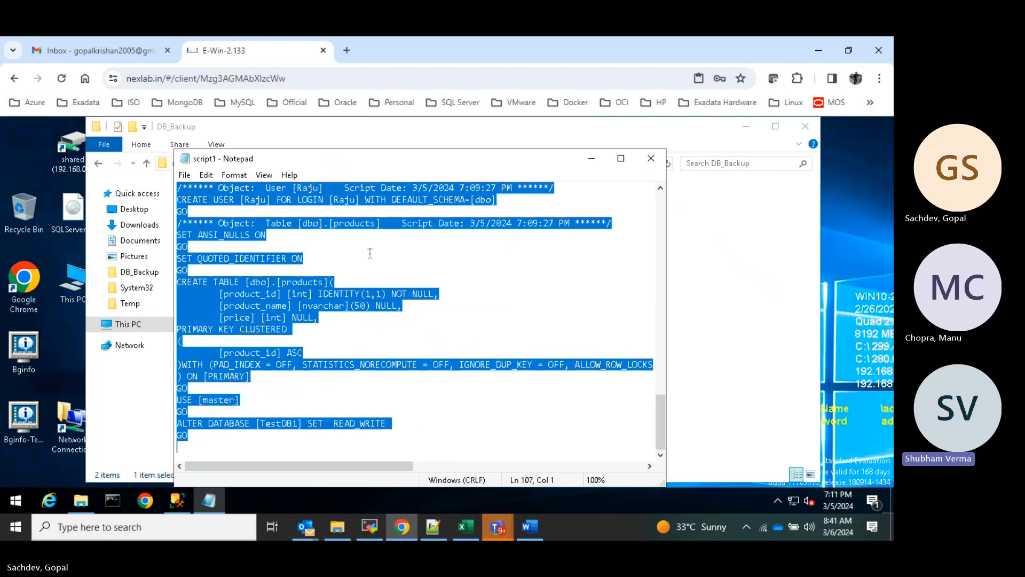
pyautogui.scroll(4, 463, 244)
pyautogui.scroll(20, 463, 244)
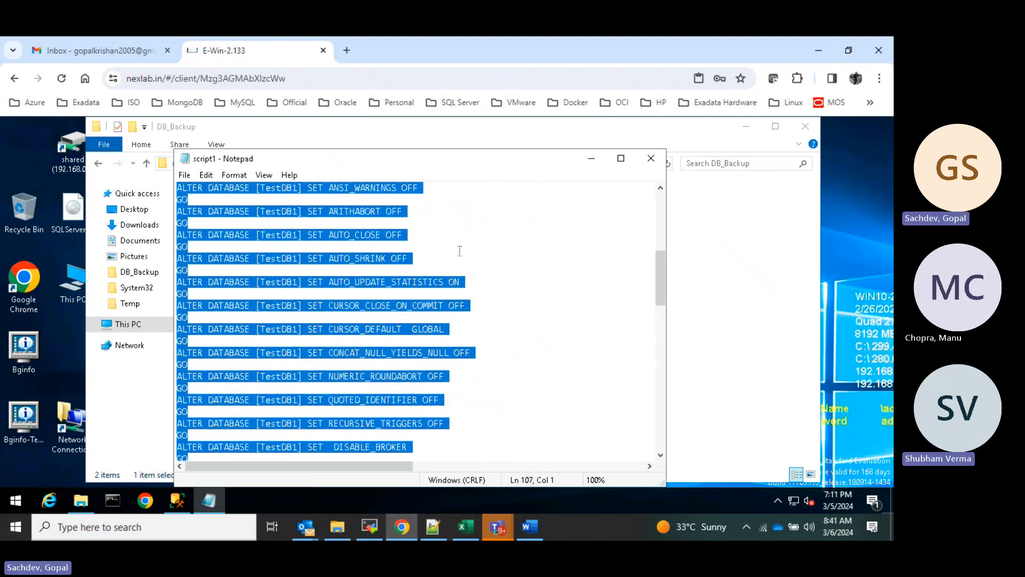
pyautogui.click(385, 241)
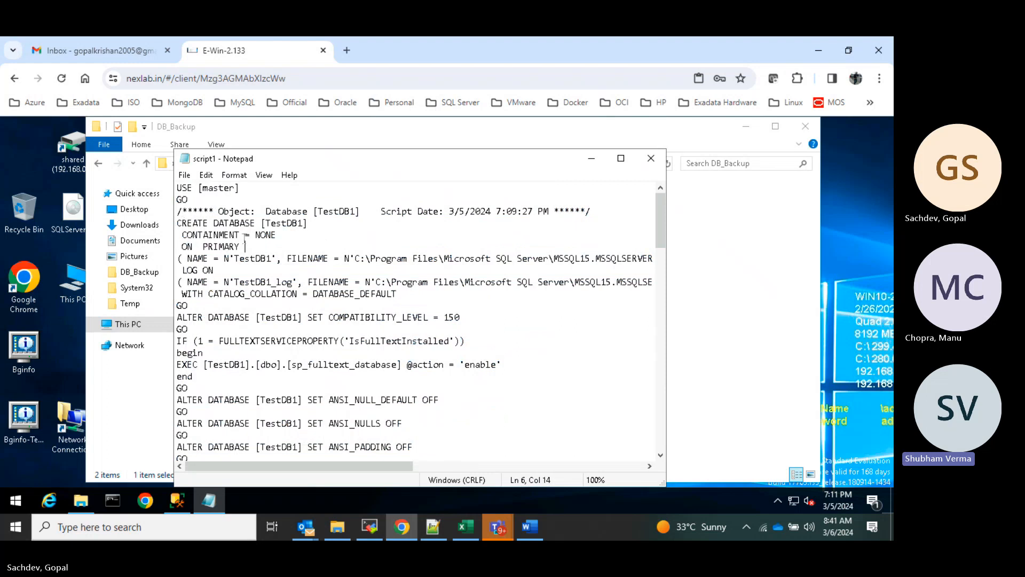
pyautogui.moveTo(204, 188); pyautogui.dragTo(236, 191)
pyautogui.moveTo(204, 223); pyautogui.dragTo(266, 235)
pyautogui.click(330, 238)
# - Change the CREATE DATABASE name from [TestDB1] to [TestDB3]
pyautogui.click(303, 225)
pyautogui.press('BackSpace')
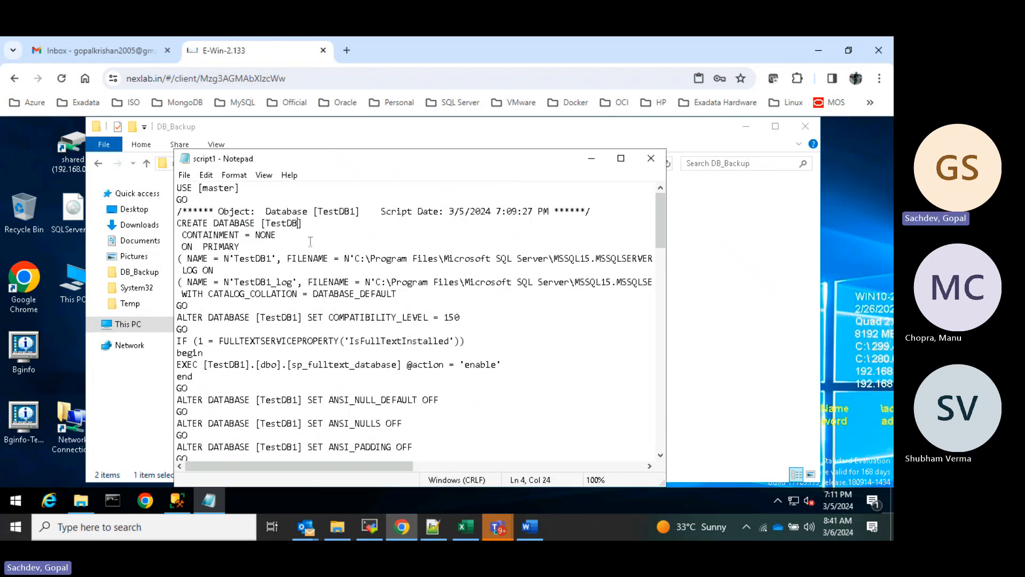
pyautogui.write('3')
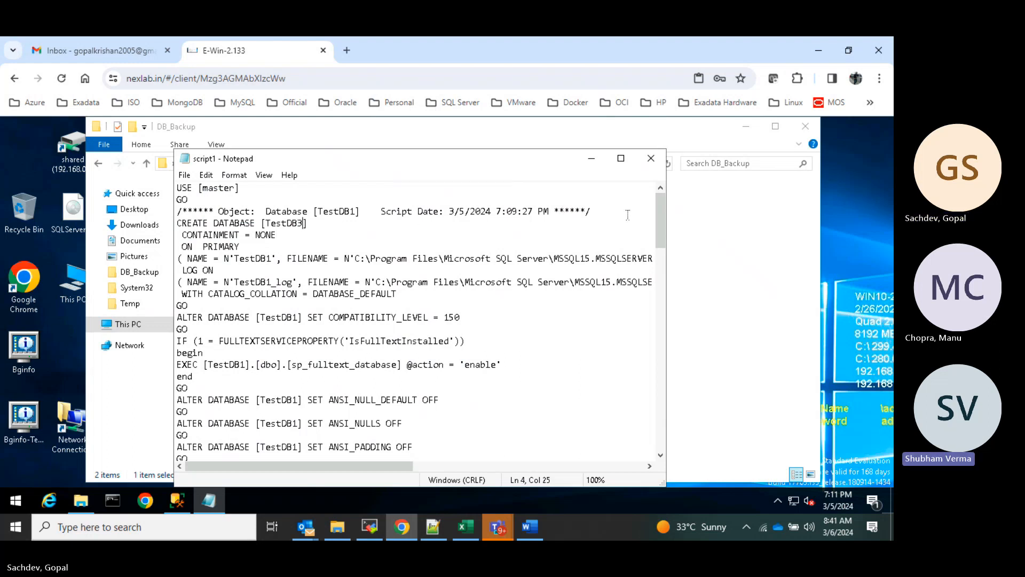
pyautogui.moveTo(658, 222); pyautogui.dragTo(658, 225)
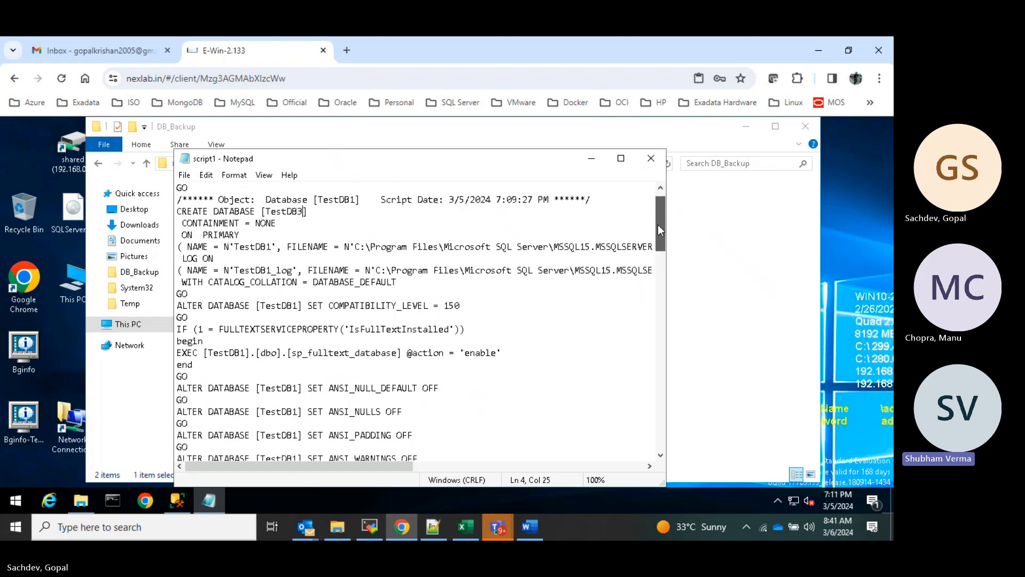
pyautogui.click(184, 223)
pyautogui.moveTo(209, 221); pyautogui.dragTo(276, 223)
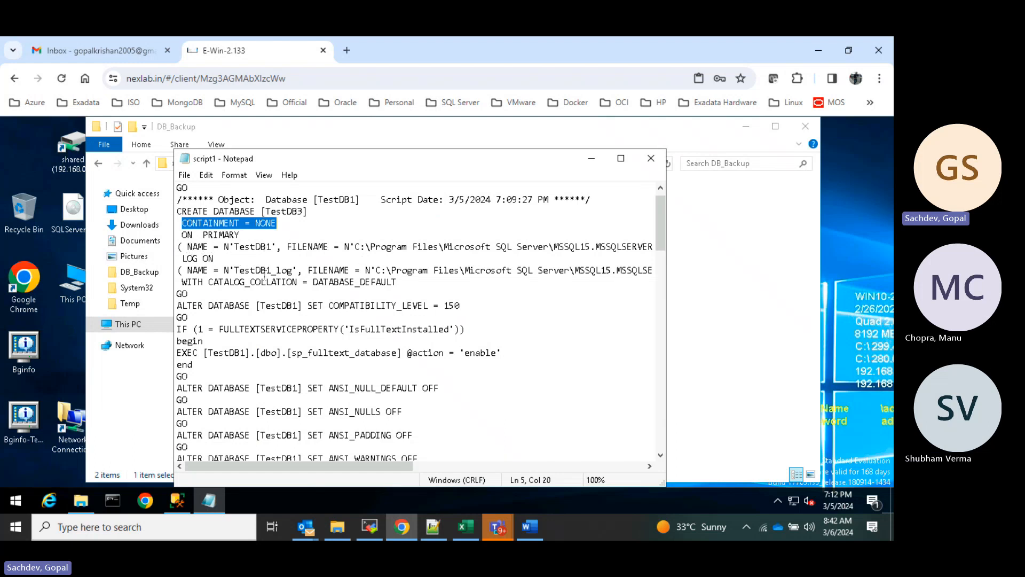
pyautogui.moveTo(224, 248); pyautogui.dragTo(231, 247)
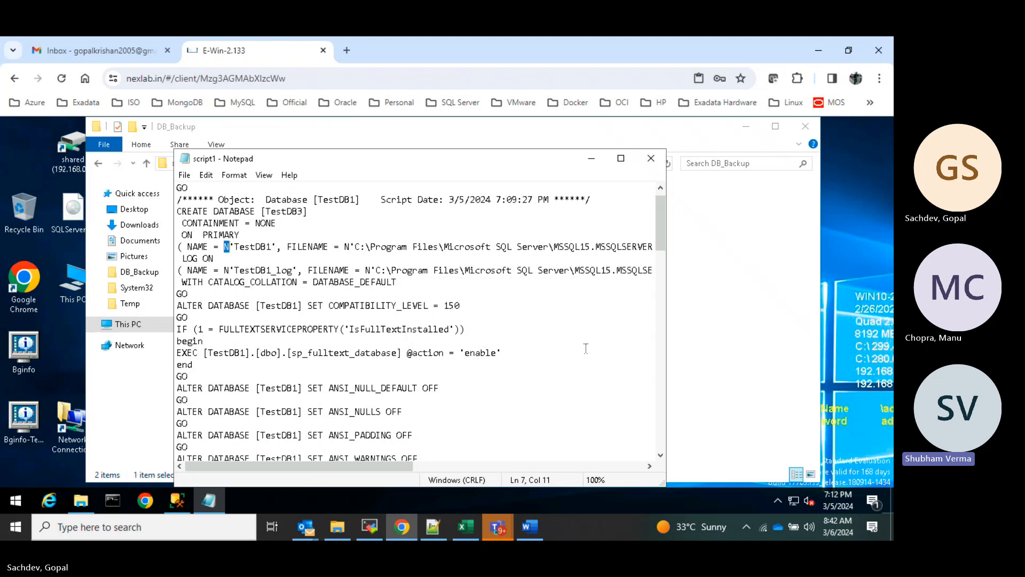
pyautogui.moveTo(219, 305); pyautogui.dragTo(277, 305)
# - Change TestDB1 to TestDB3 on the ALTER DATABASE SET COMPATIBILITY_LEVEL = 150 line
pyautogui.click(300, 307)
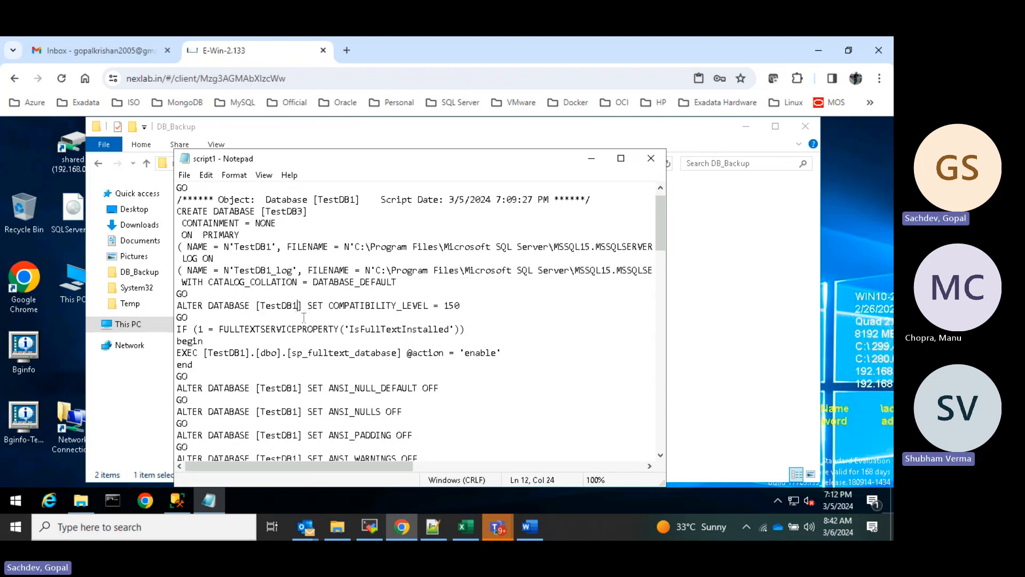
pyautogui.press('BackSpace')
pyautogui.write('3')
pyautogui.scroll(-2, 288, 299)
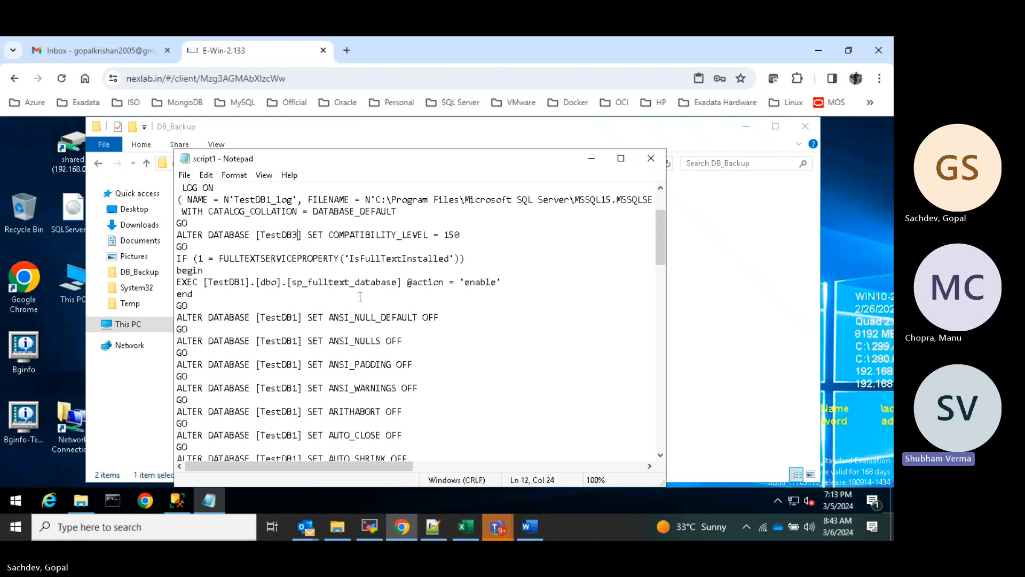
# - Open Notepad's Replace window with TESTDB1 as the search term
pyautogui.hotkey('ctrl', 'f')
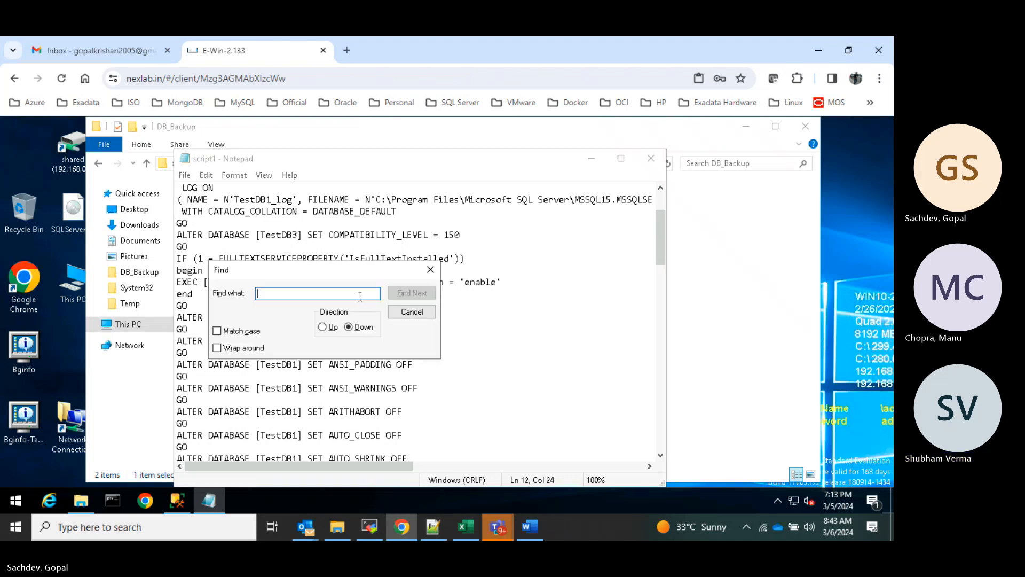
pyautogui.click(430, 269)
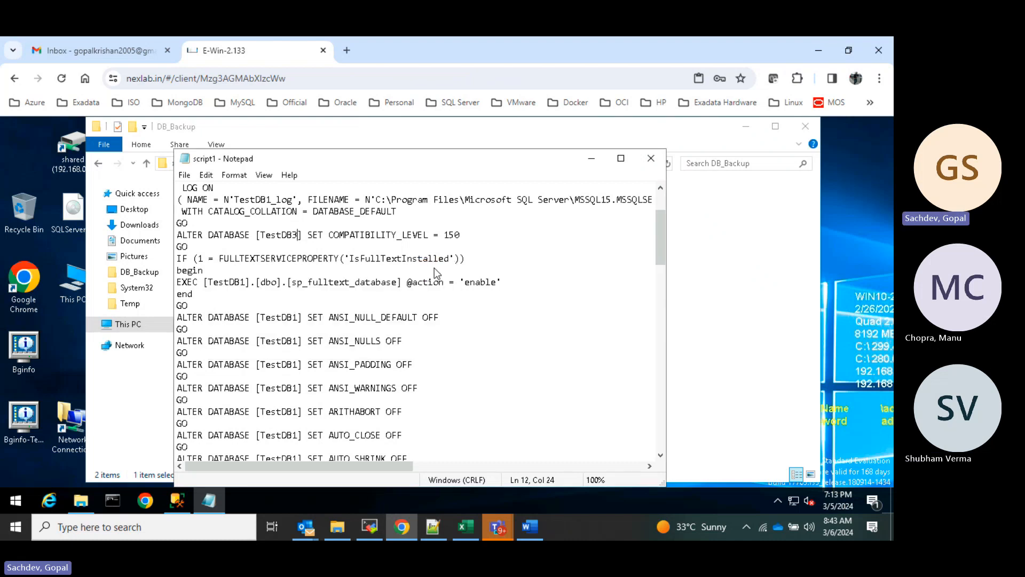
pyautogui.hotkey('ctrl', 'h')
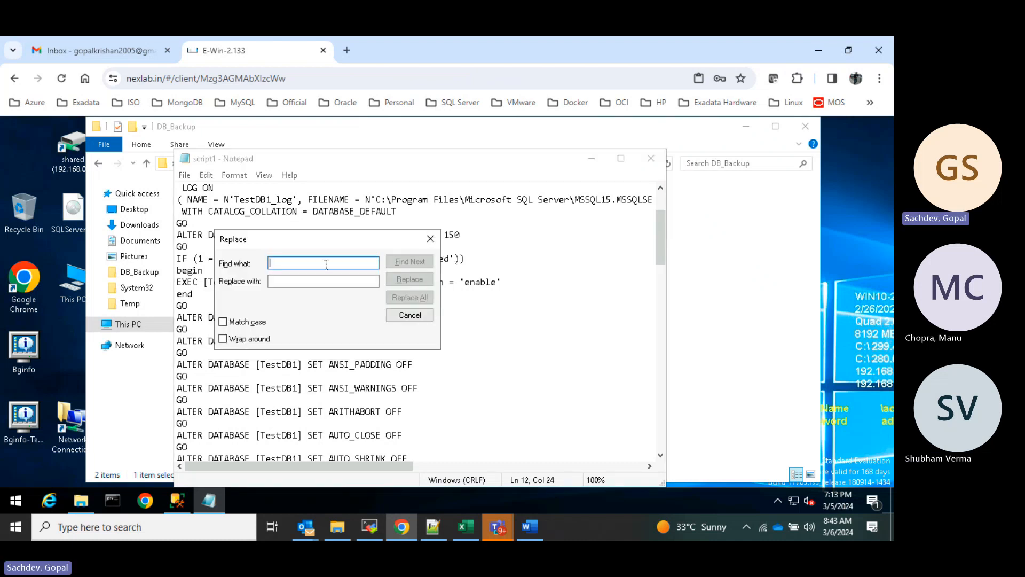
pyautogui.write('TEST')
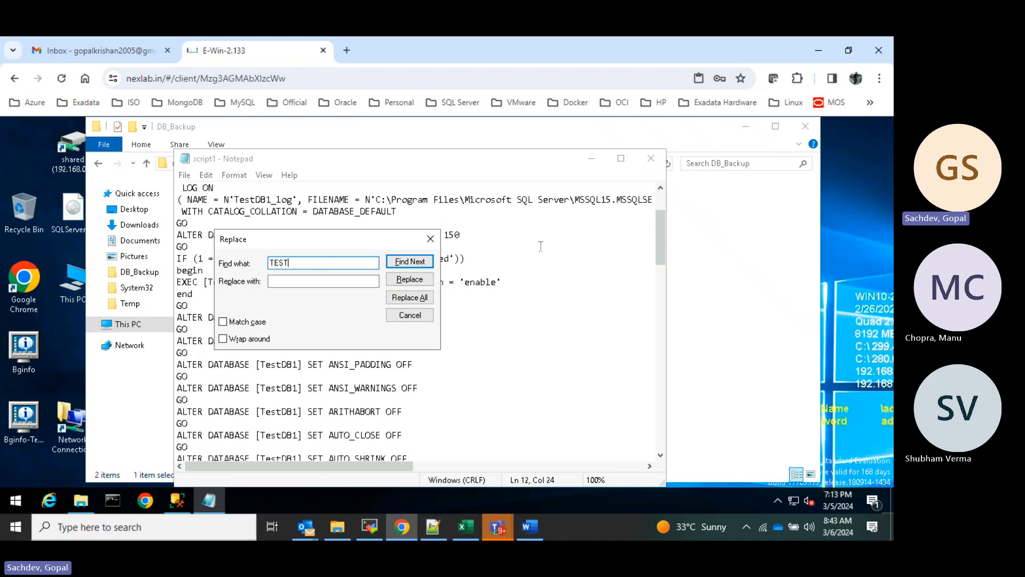
pyautogui.moveTo(277, 239); pyautogui.dragTo(439, 257)
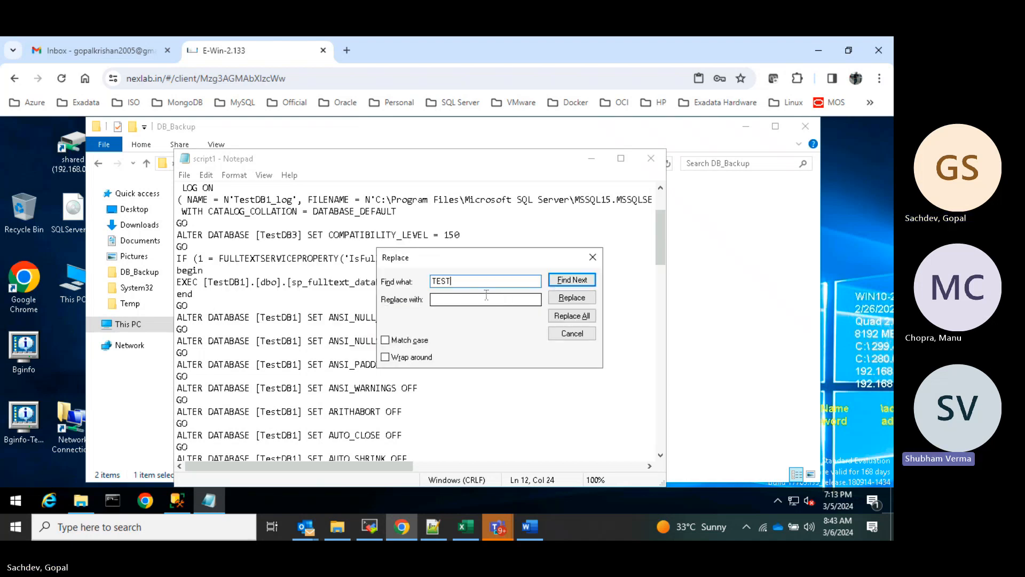
pyautogui.write('DB1')
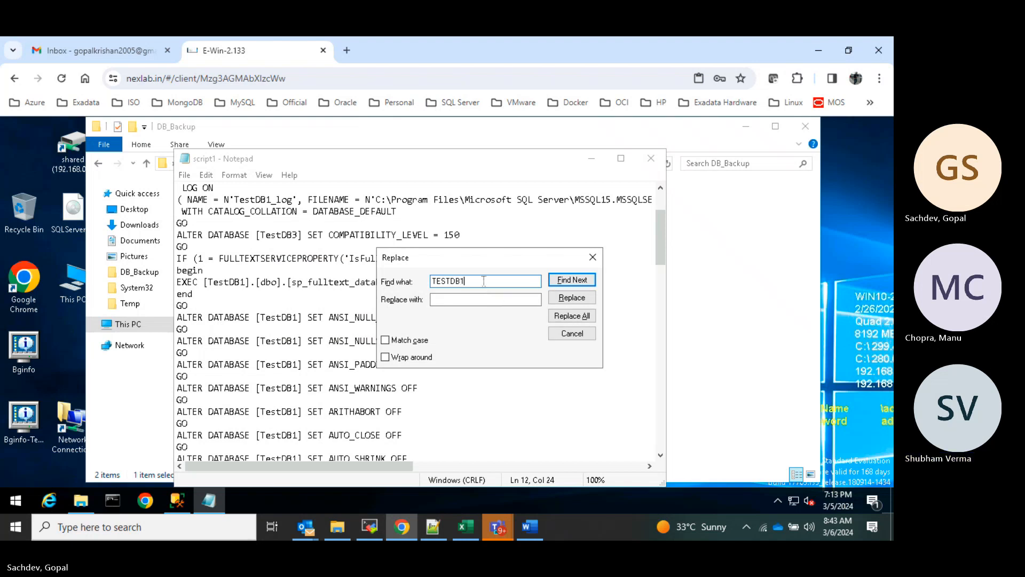
# - Replace every TESTDB1 with TESTDB3 using Replace All, then close the Replace window
pyautogui.hotkey('ctrl', 'a')
pyautogui.hotkey('ctrl', 'c')
pyautogui.click(445, 300)
pyautogui.hotkey('ctrl', 'v')
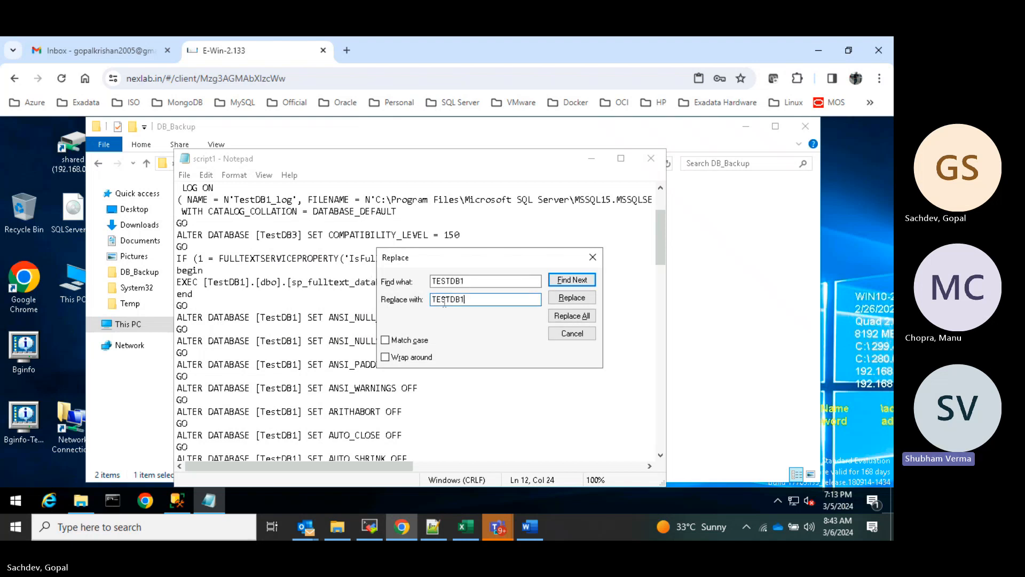
pyautogui.press('BackSpace')
pyautogui.write('3')
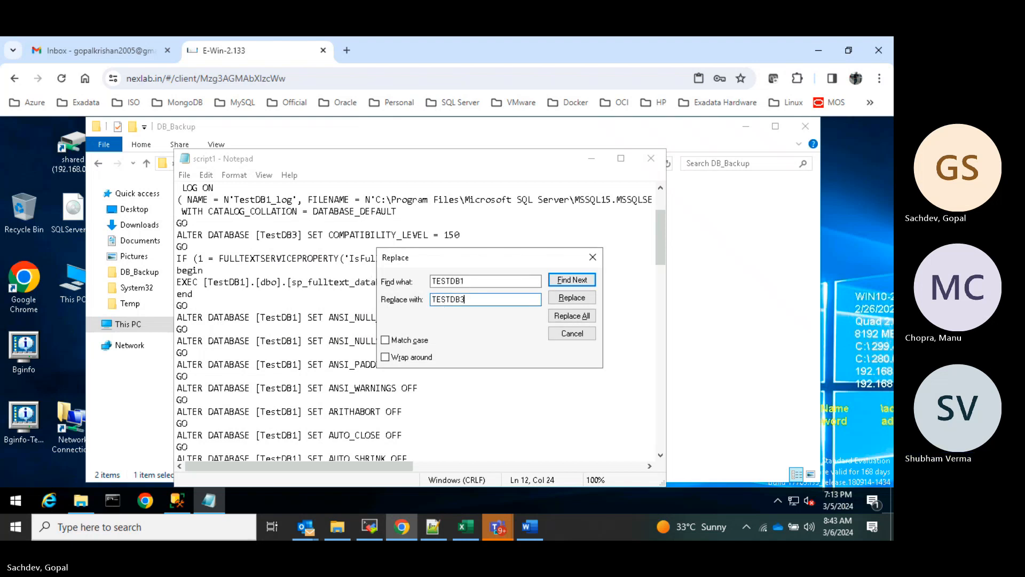
pyautogui.click(584, 316)
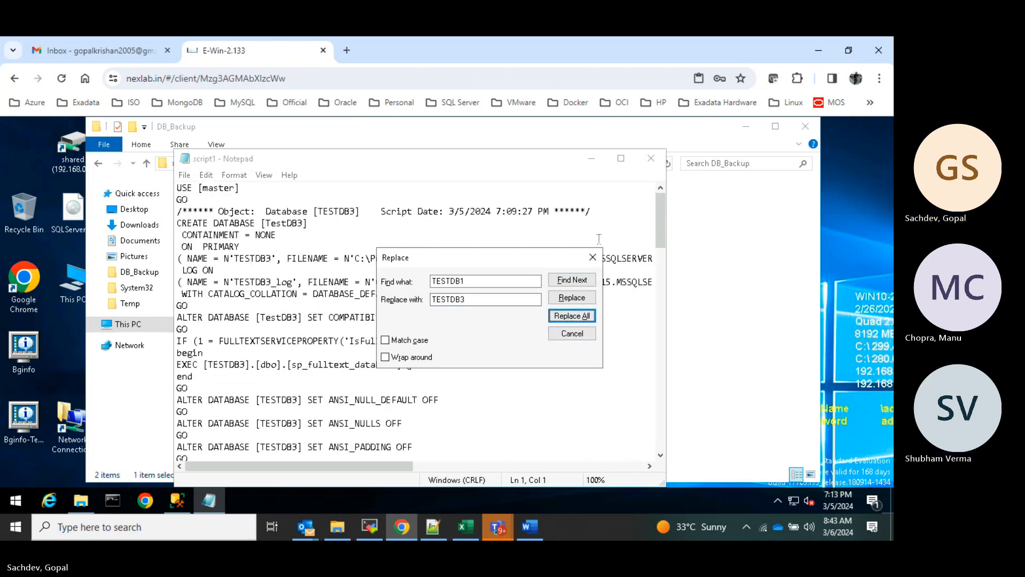
pyautogui.click(593, 259)
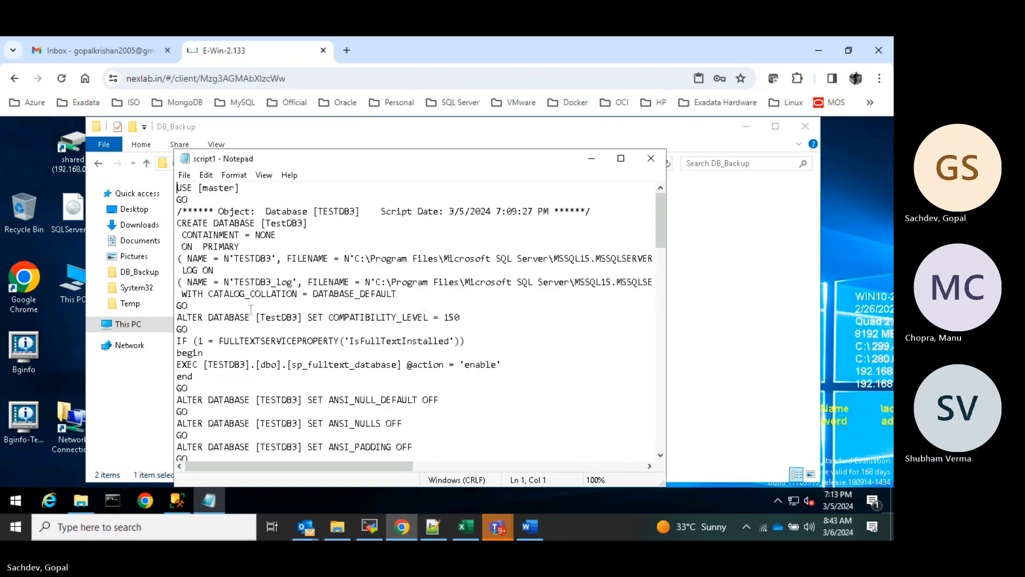
# - Select the entire TESTDB3 script in Notepad and switch to Management Studio
pyautogui.scroll(-3, 423, 367)
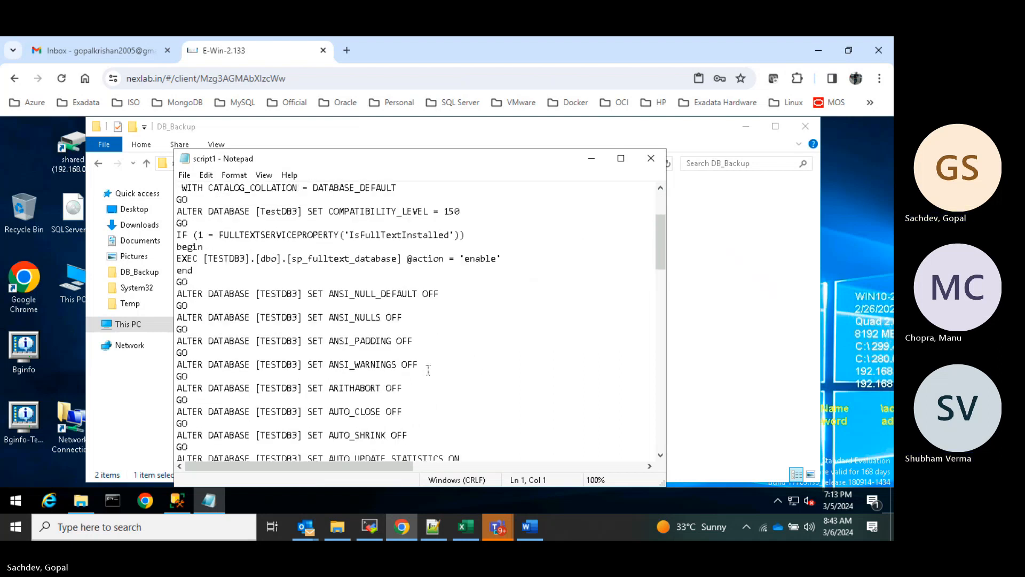
pyautogui.hotkey('ctrl', 'a')
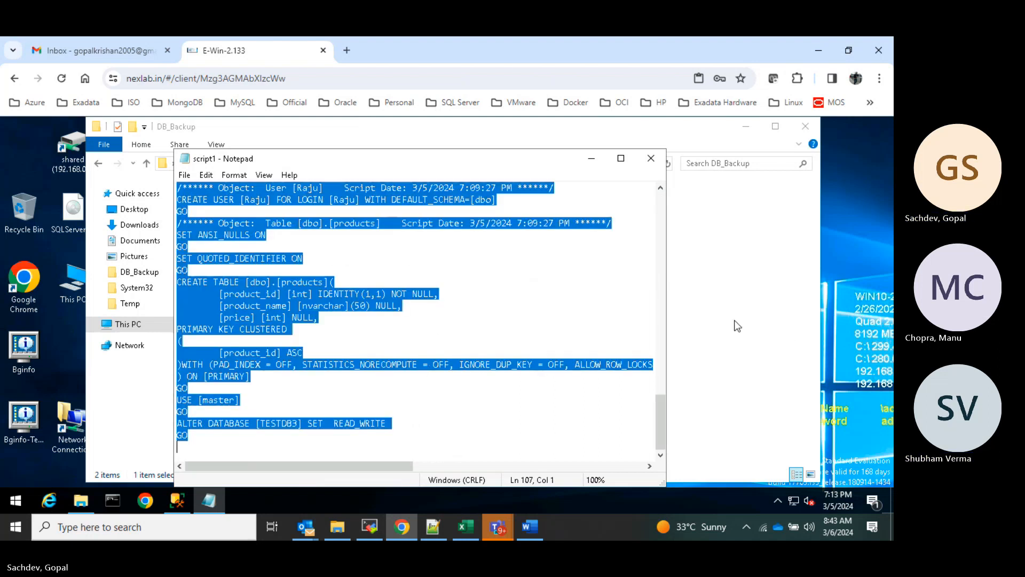
pyautogui.click(735, 322)
pyautogui.click(177, 499)
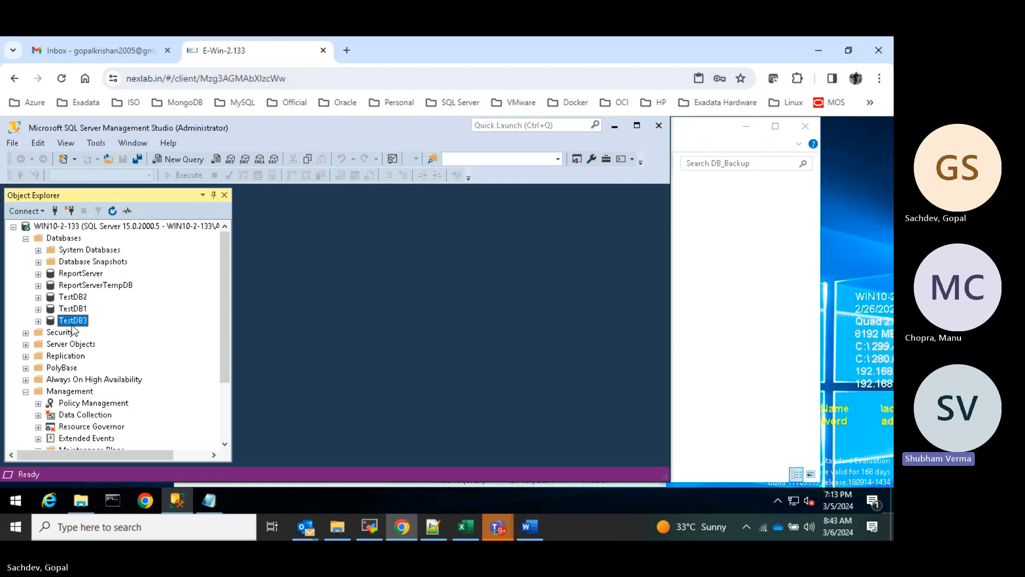
# - Look over the TestDB3 context menu and server connection options in Object Explorer, changing nothing
pyautogui.rightClick(72, 322)
pyautogui.click(390, 297)
pyautogui.hotkey('ctrl', 'n')
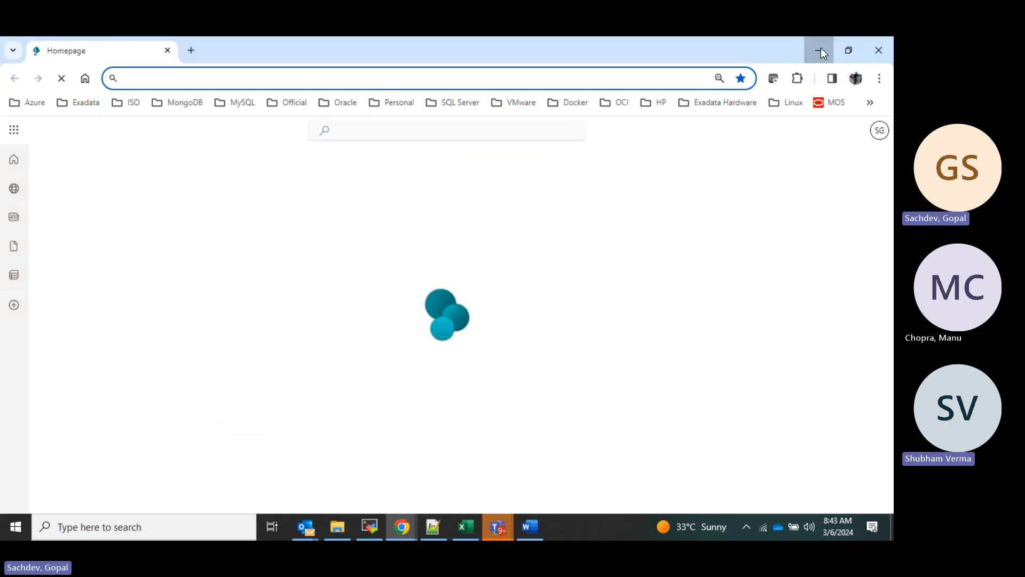
pyautogui.click(820, 51)
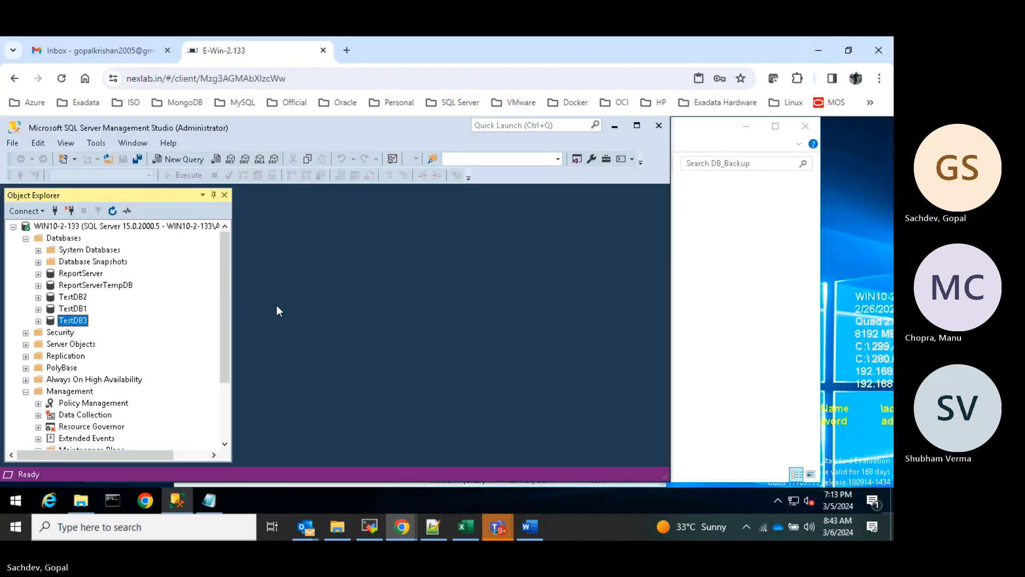
pyautogui.rightClick(75, 322)
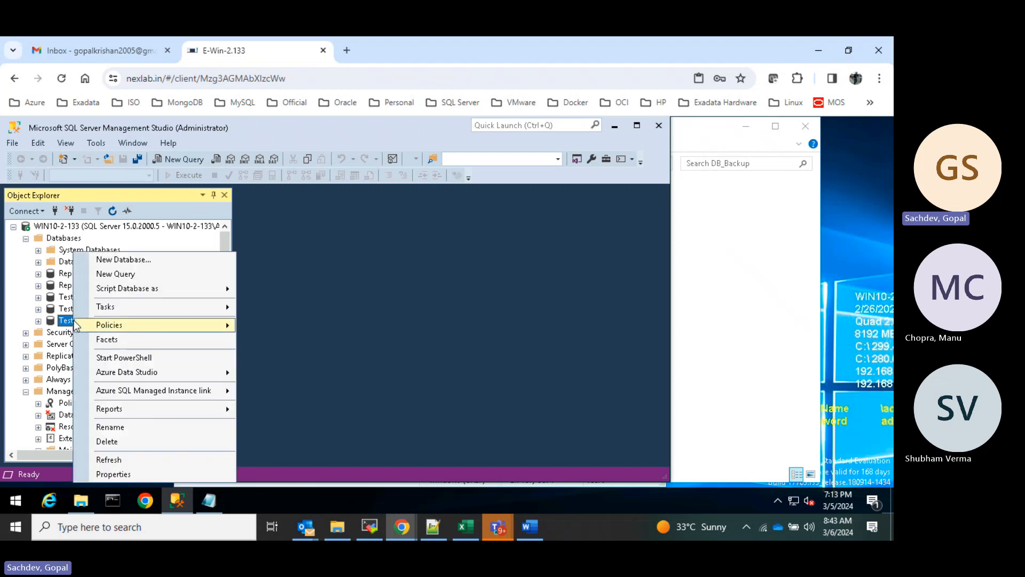
pyautogui.click(17, 213)
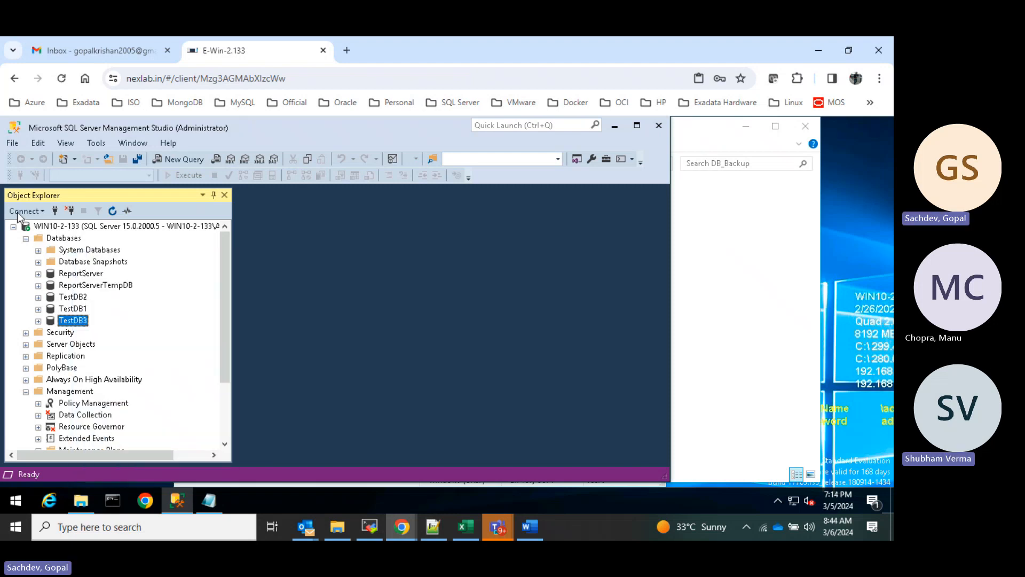
pyautogui.click(18, 213)
pyautogui.click(315, 289)
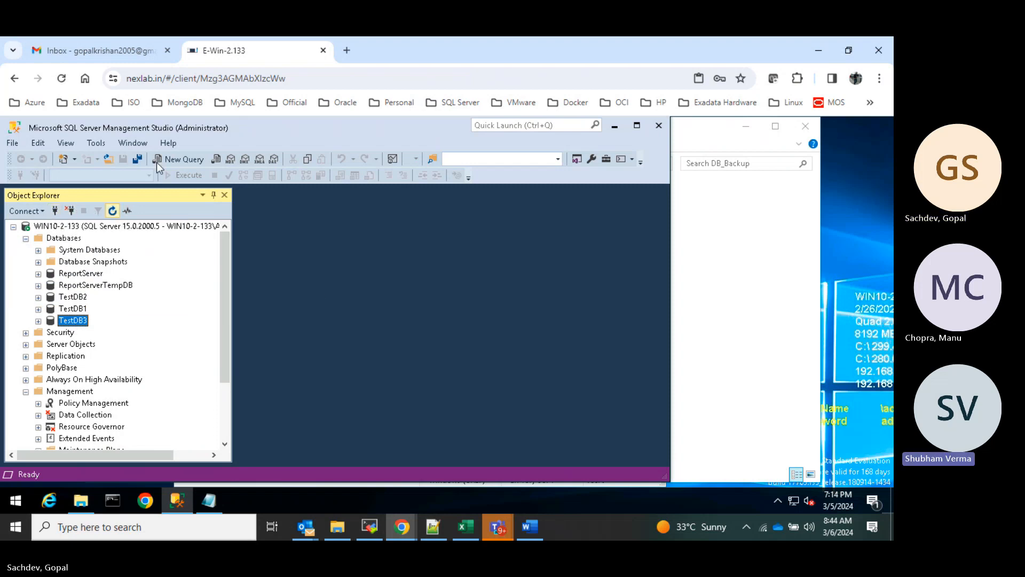
# - Paste the TESTDB3 creation script into a new query window and execute it
pyautogui.click(182, 159)
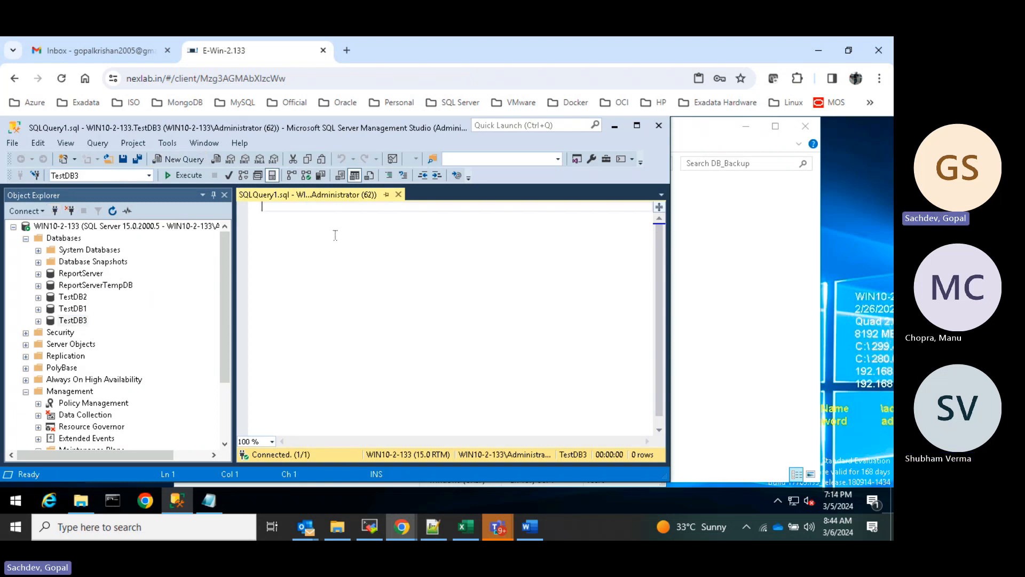
pyautogui.hotkey('ctrl', 'v')
pyautogui.click(356, 248)
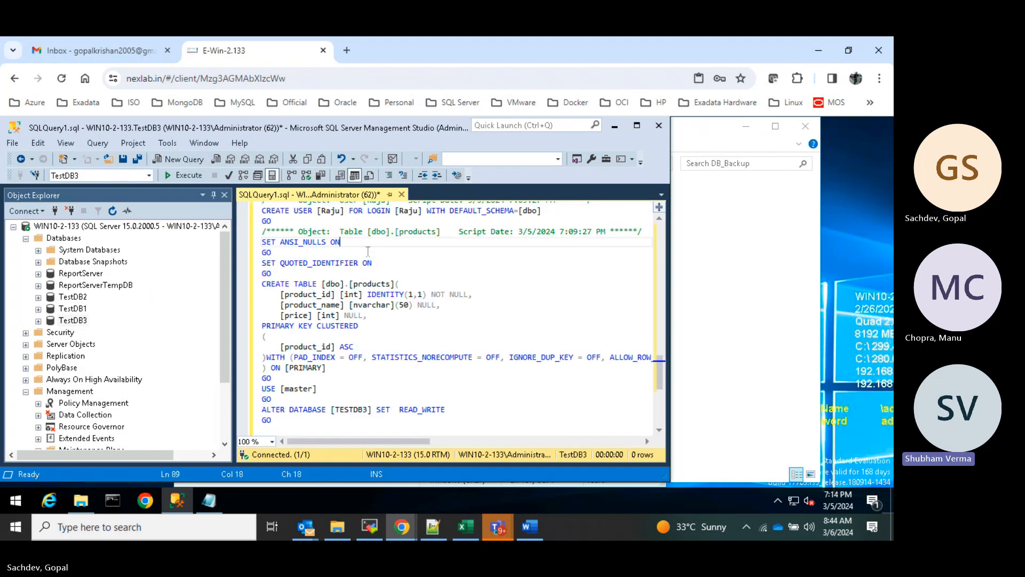
pyautogui.scroll(6, 583, 306)
pyautogui.scroll(14, 590, 312)
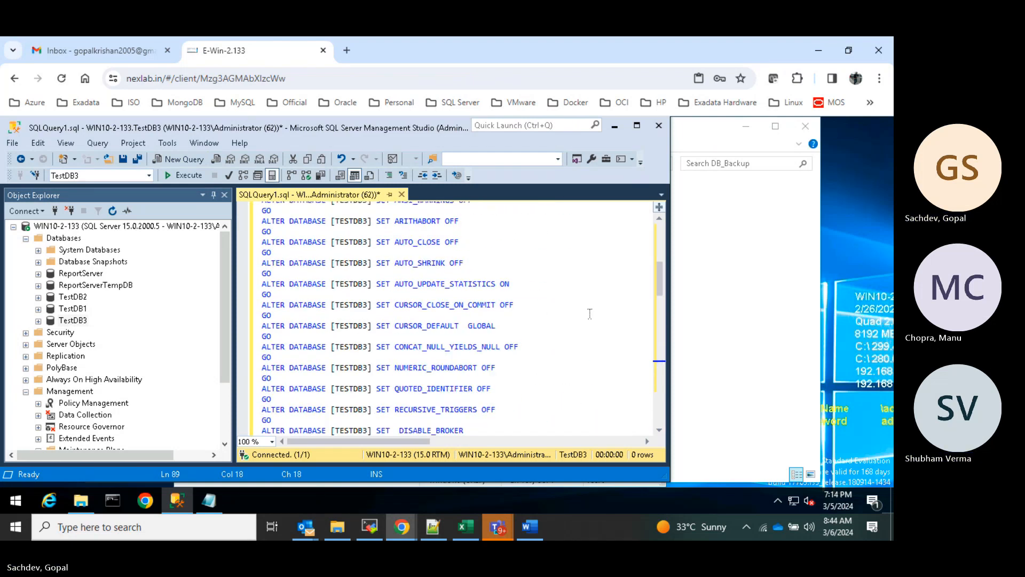
pyautogui.scroll(9, 589, 313)
pyautogui.click(171, 178)
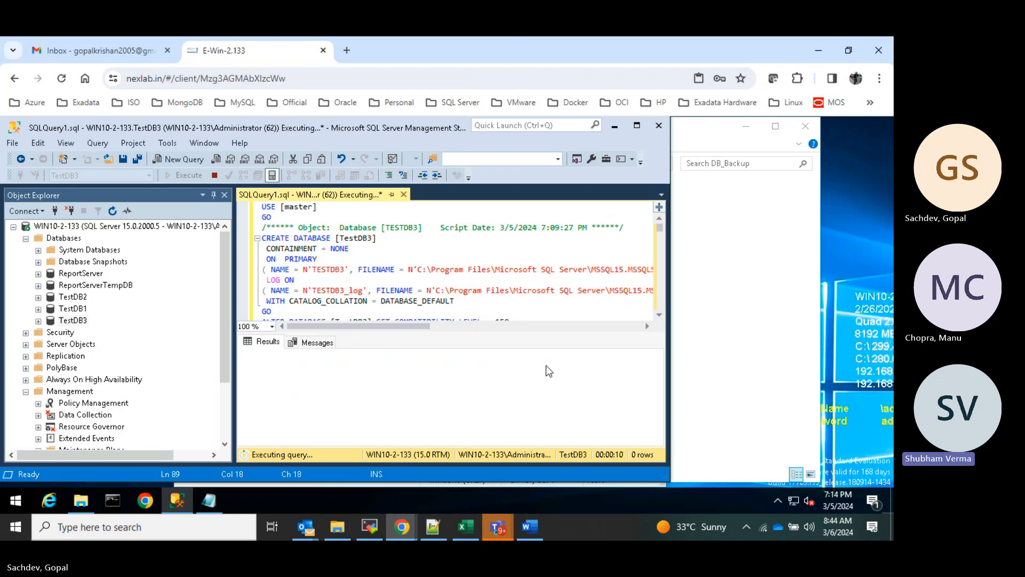
pyautogui.click(210, 500)
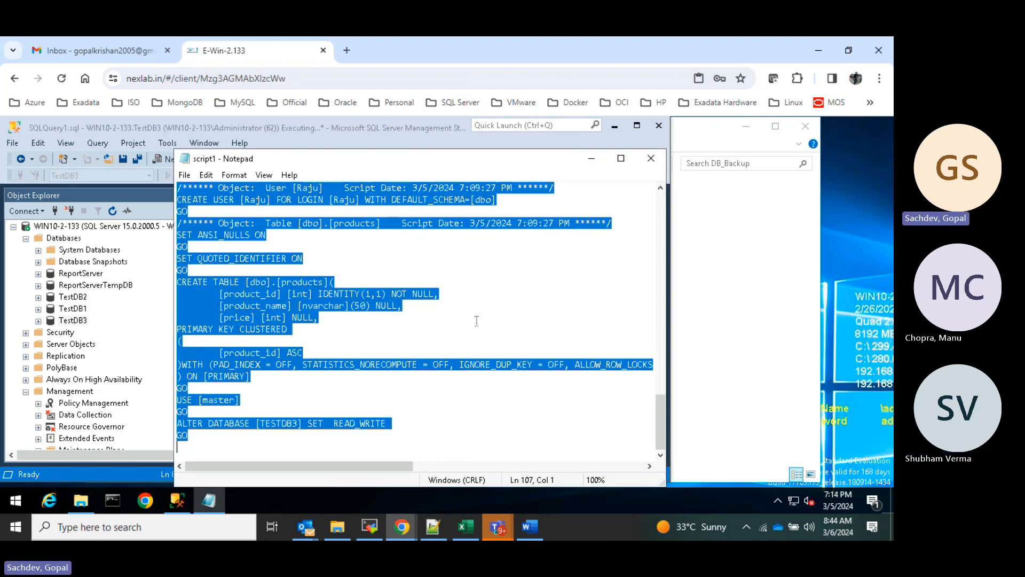
pyautogui.click(430, 342)
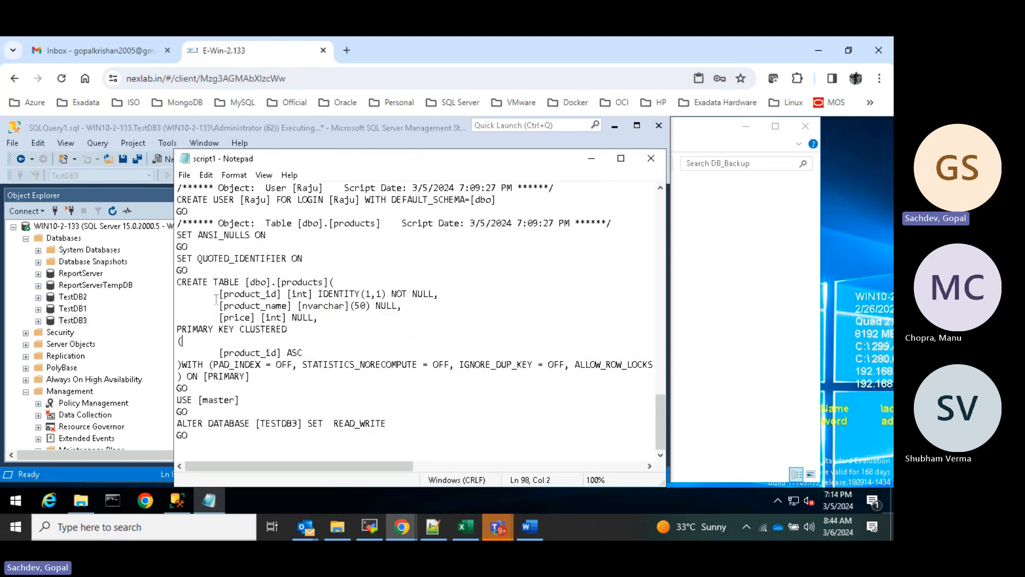
pyautogui.moveTo(181, 282); pyautogui.dragTo(338, 423)
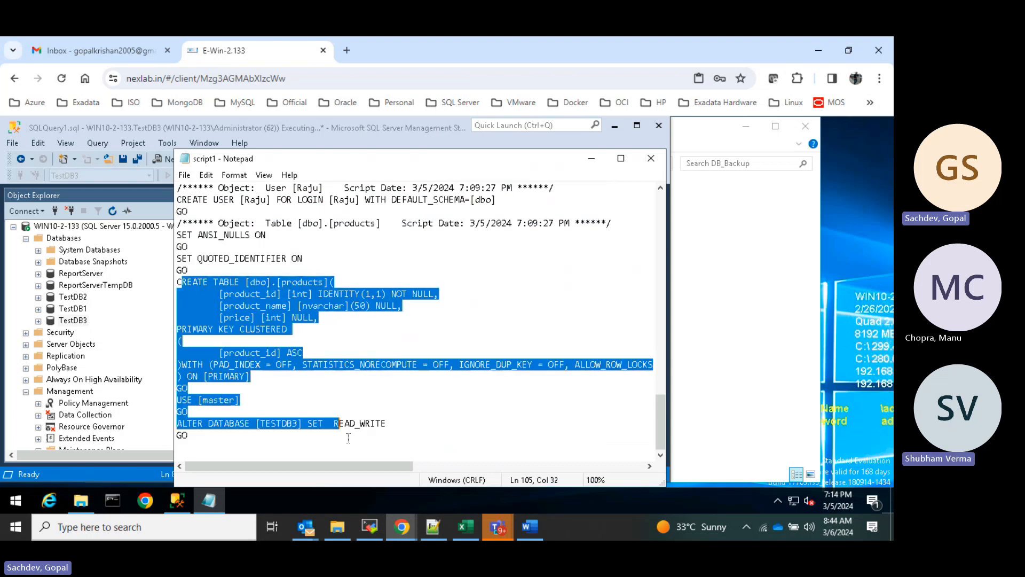
pyautogui.hotkey('shift', 'End')
pyautogui.click(273, 415)
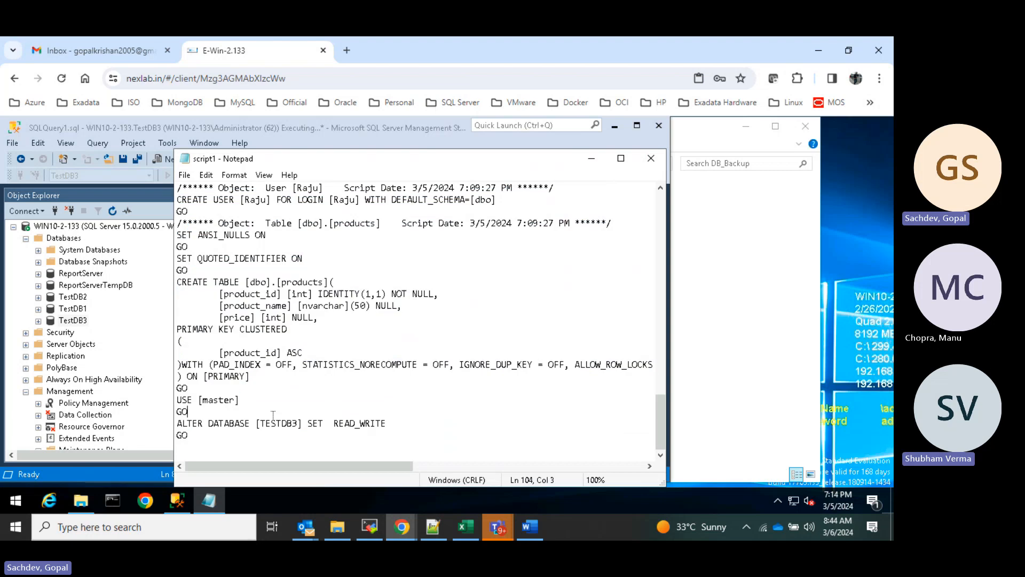
pyautogui.moveTo(273, 415); pyautogui.dragTo(325, 445)
pyautogui.click(425, 397)
pyautogui.moveTo(189, 388); pyautogui.dragTo(183, 270)
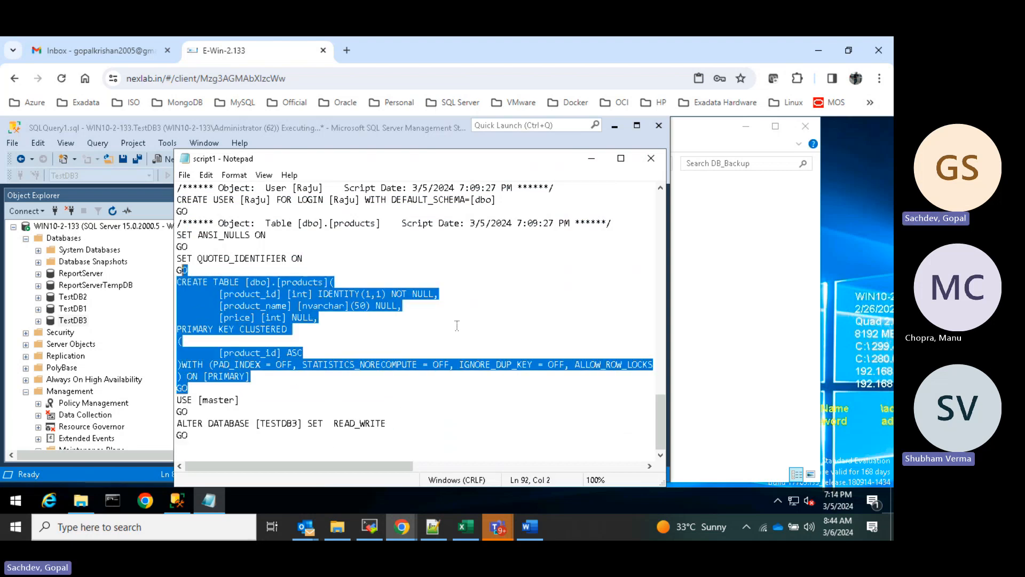
pyautogui.scroll(3, 457, 326)
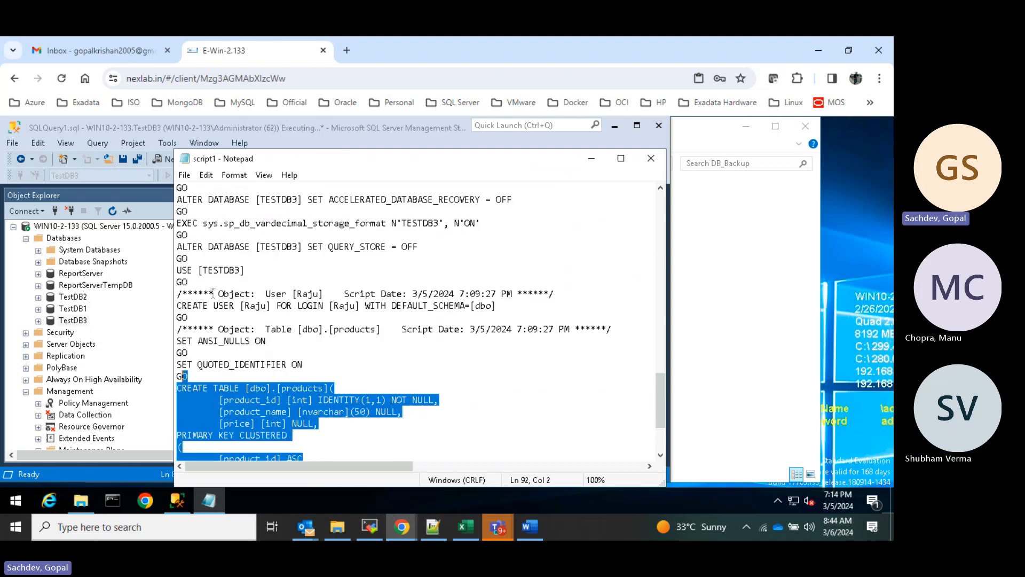
pyautogui.moveTo(213, 293); pyautogui.dragTo(331, 342)
pyautogui.scroll(4, 379, 360)
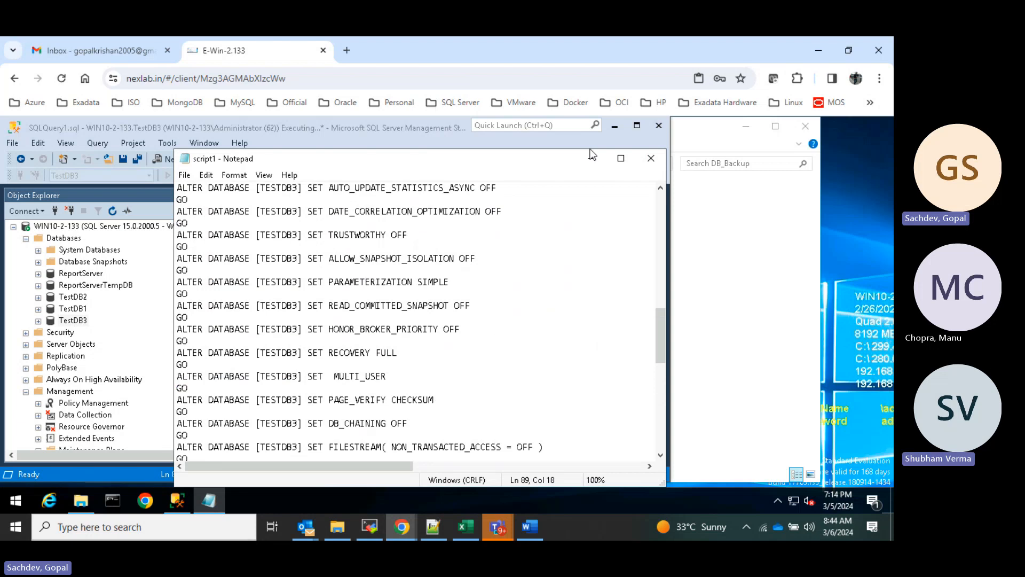
pyautogui.click(591, 158)
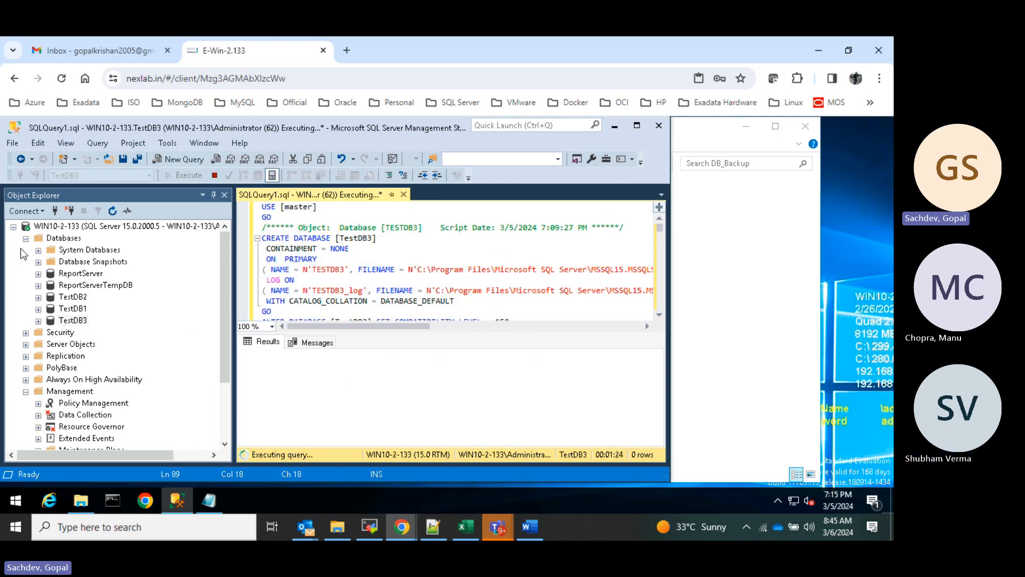
# - Expand Maintenance Plans in Object Explorer, then open a second blank query window on master
pyautogui.scroll(-2, 122, 325)
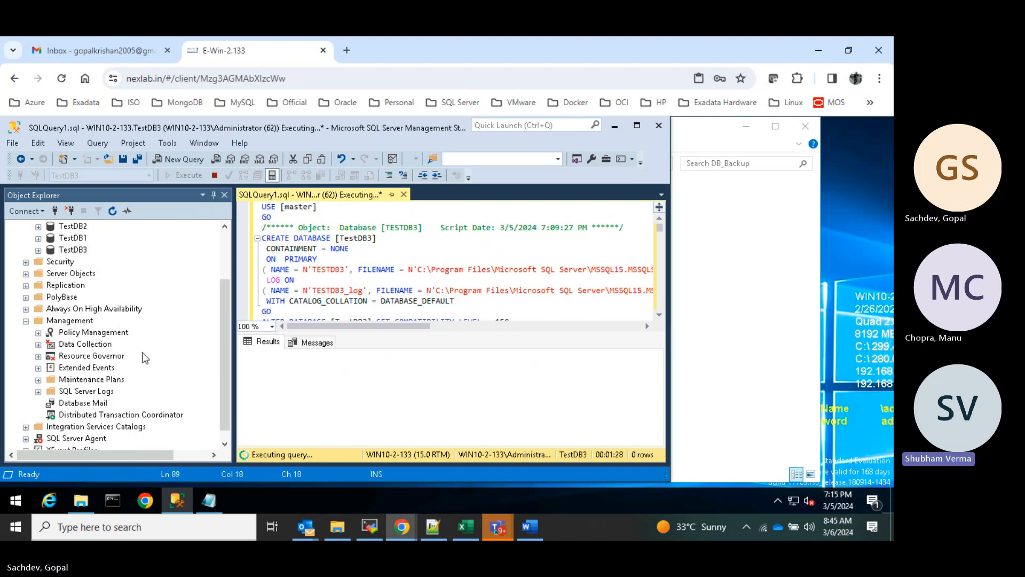
pyautogui.scroll(-1, 86, 344)
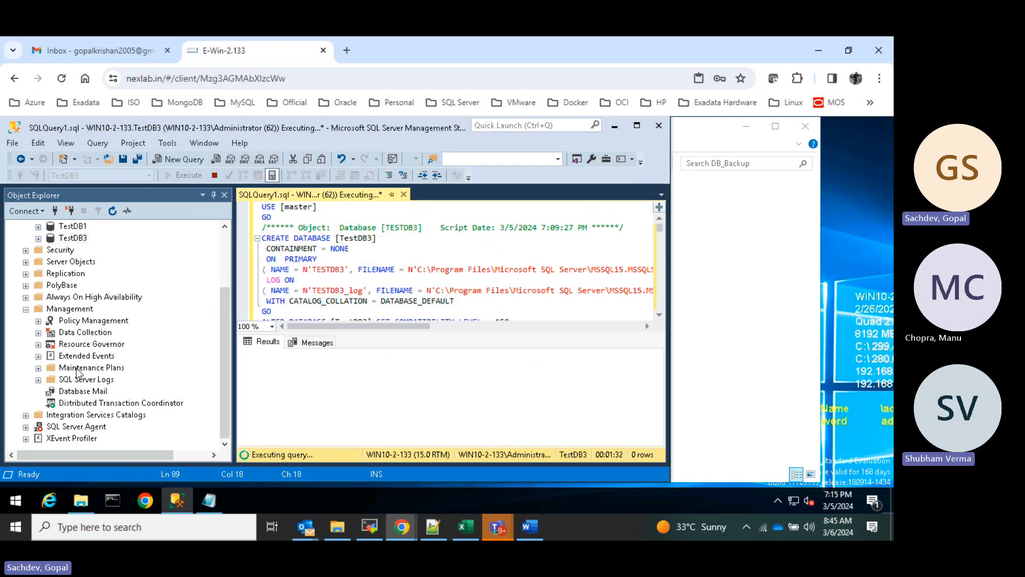
pyautogui.click(78, 368)
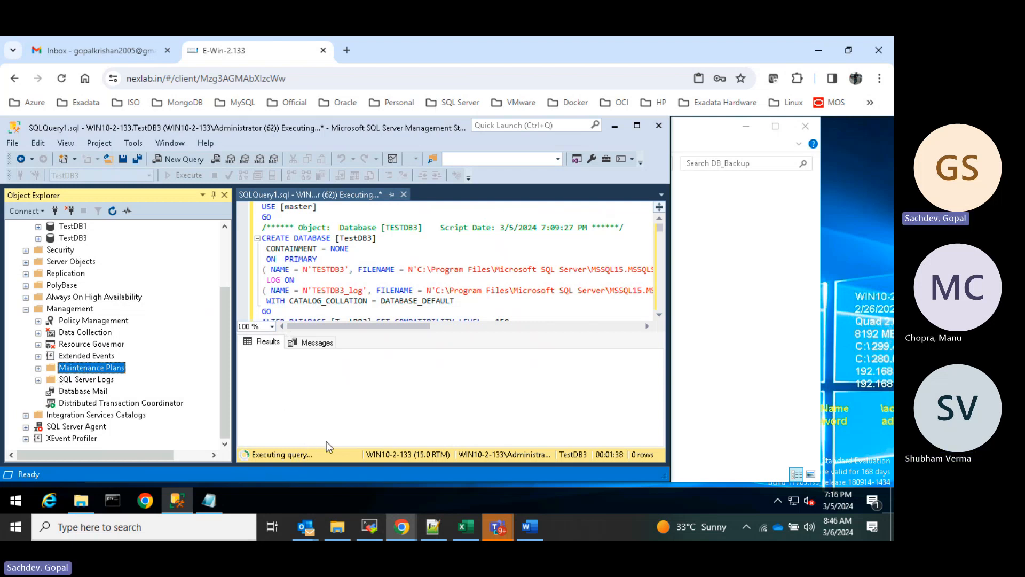
pyautogui.doubleClick(114, 368)
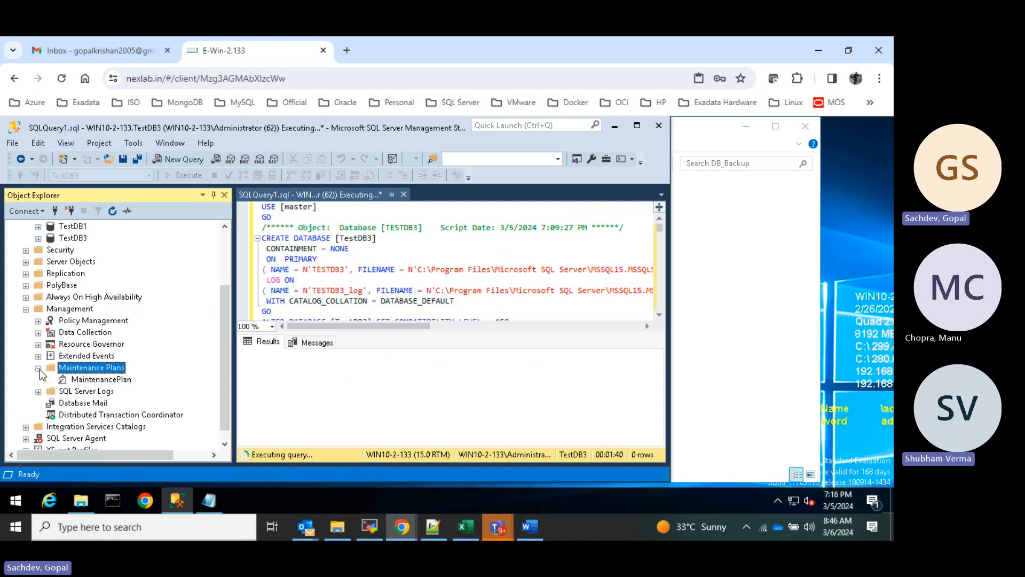
pyautogui.scroll(-1, 149, 383)
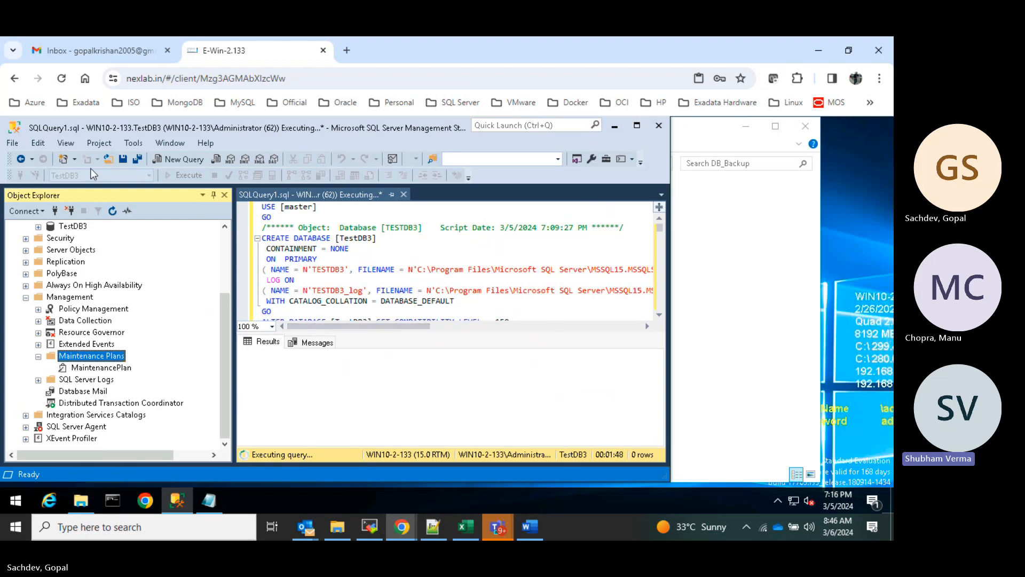
pyautogui.click(178, 159)
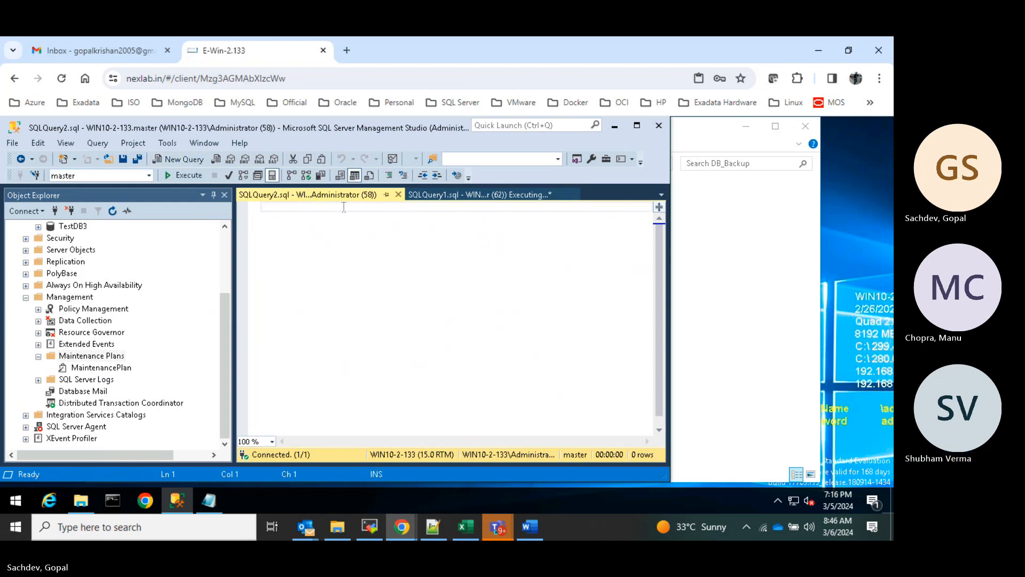
# - Run sp_who2 in the new query window and maximize Management Studio
pyautogui.write('sp_who2')
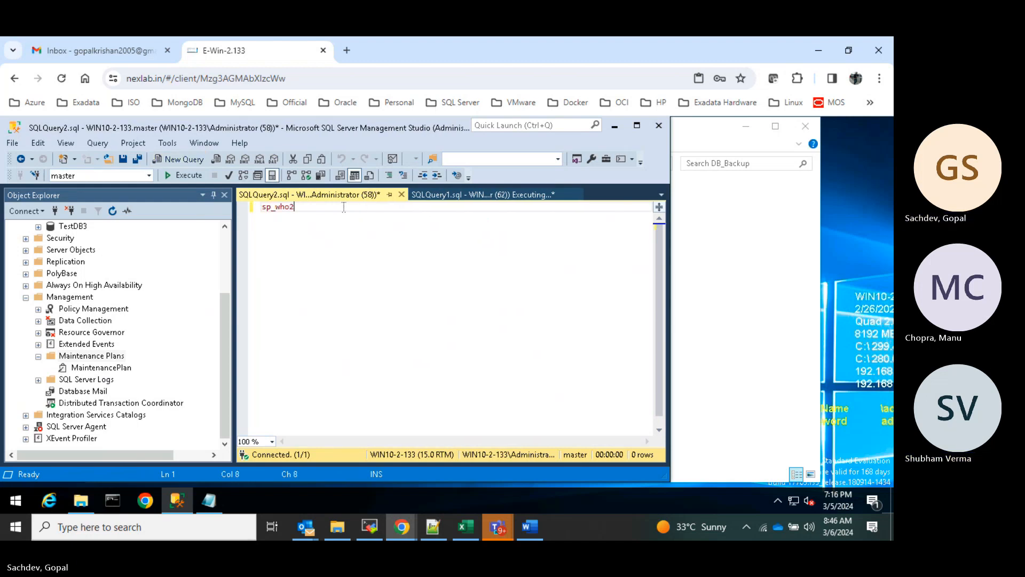
pyautogui.click(187, 176)
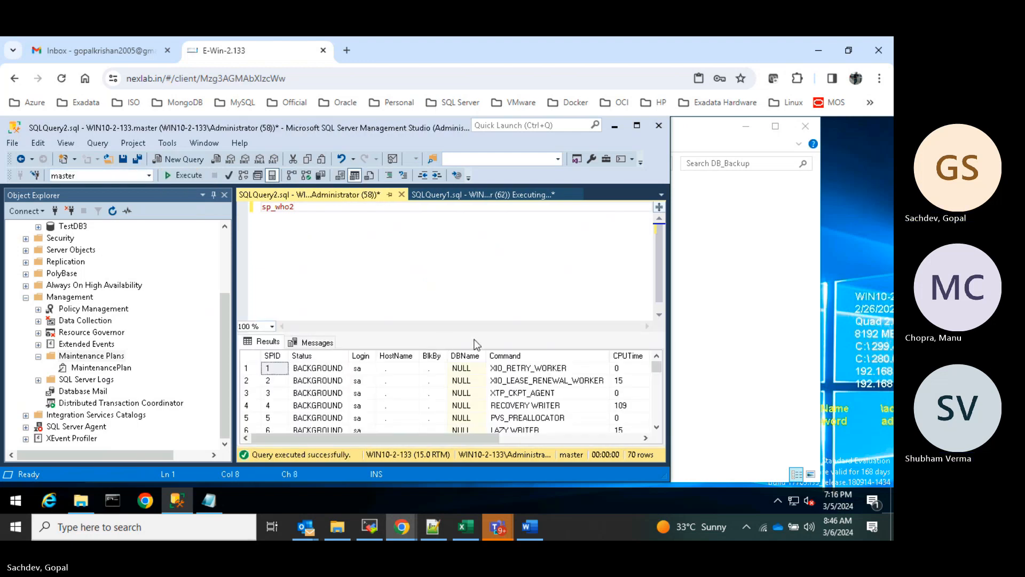
pyautogui.click(639, 126)
pyautogui.scroll(-3, 722, 365)
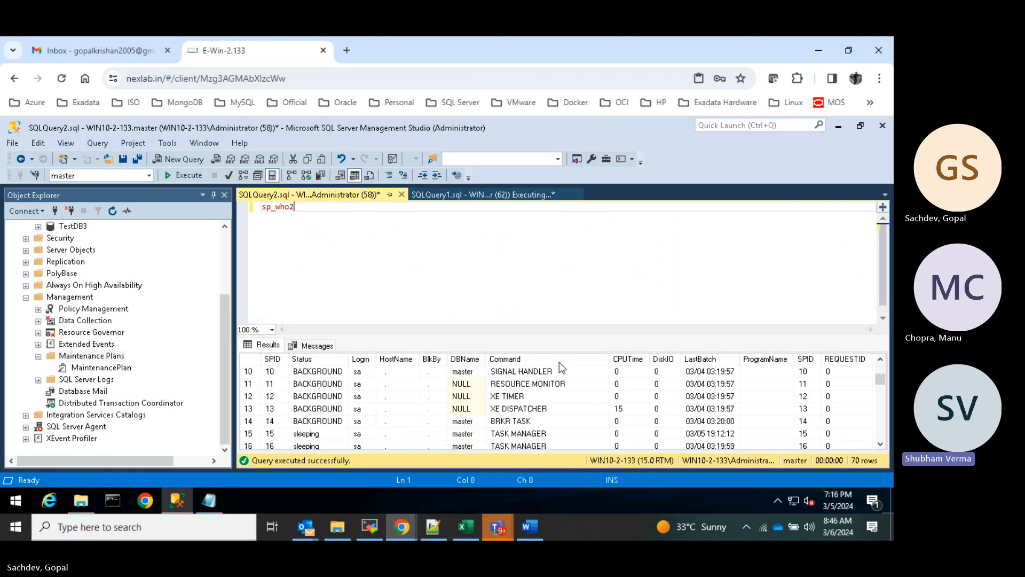
# - Check the still-running script, then locate session 62 SUSPENDED and blocked by 63
pyautogui.click(513, 198)
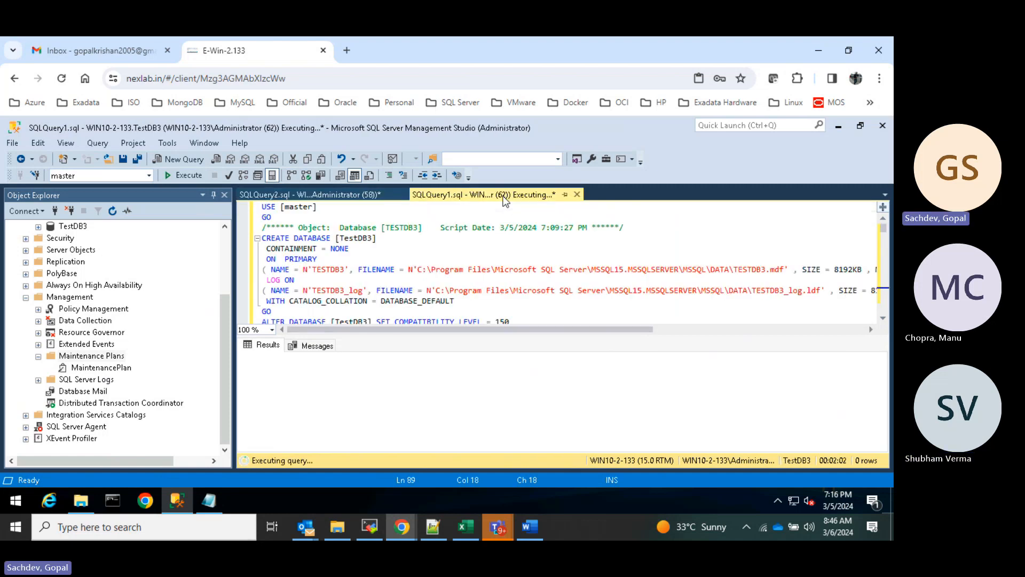
pyautogui.click(350, 197)
pyautogui.click(429, 190)
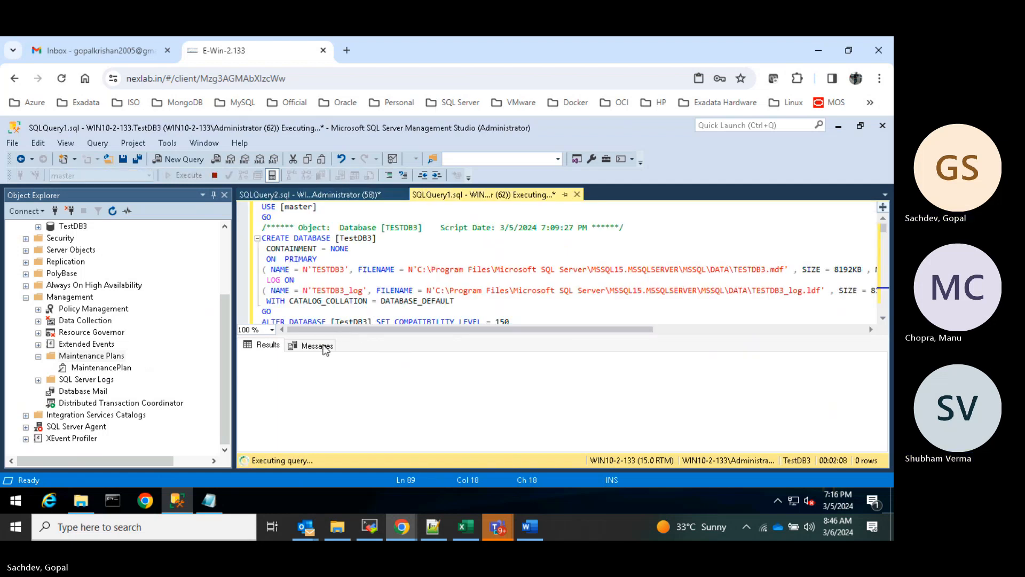
pyautogui.click(329, 195)
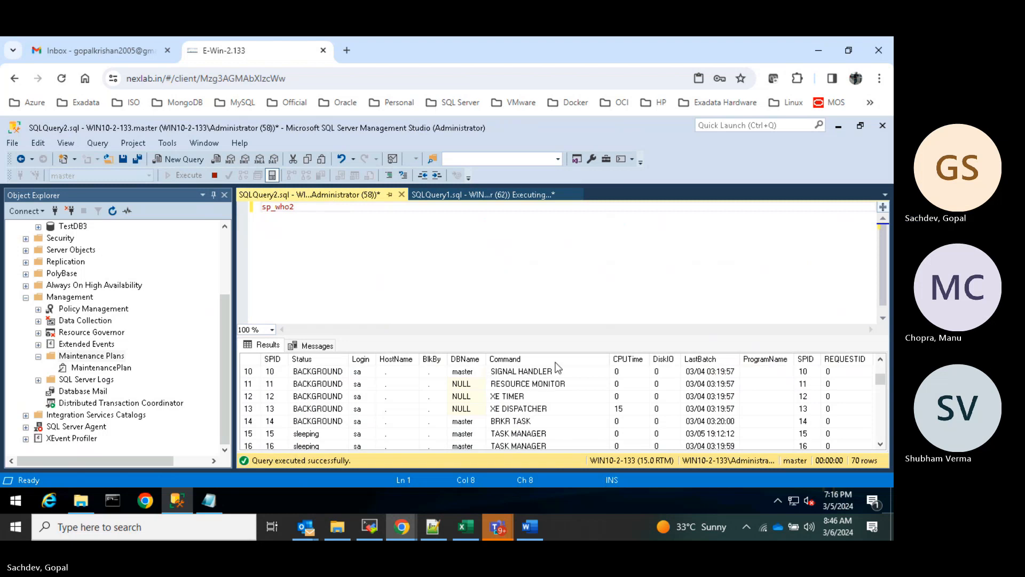
pyautogui.scroll(-11, 457, 404)
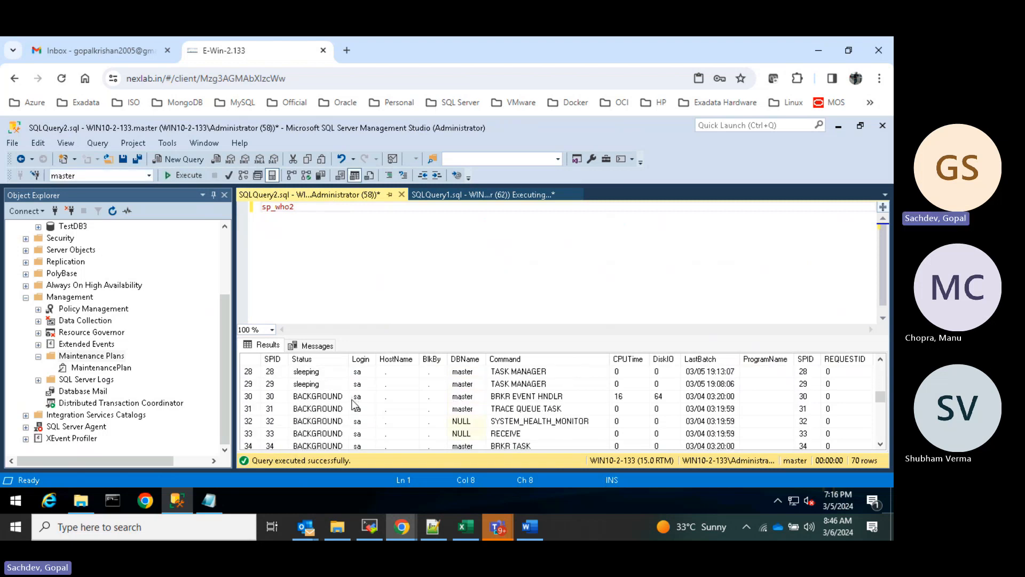
pyautogui.scroll(-4, 357, 404)
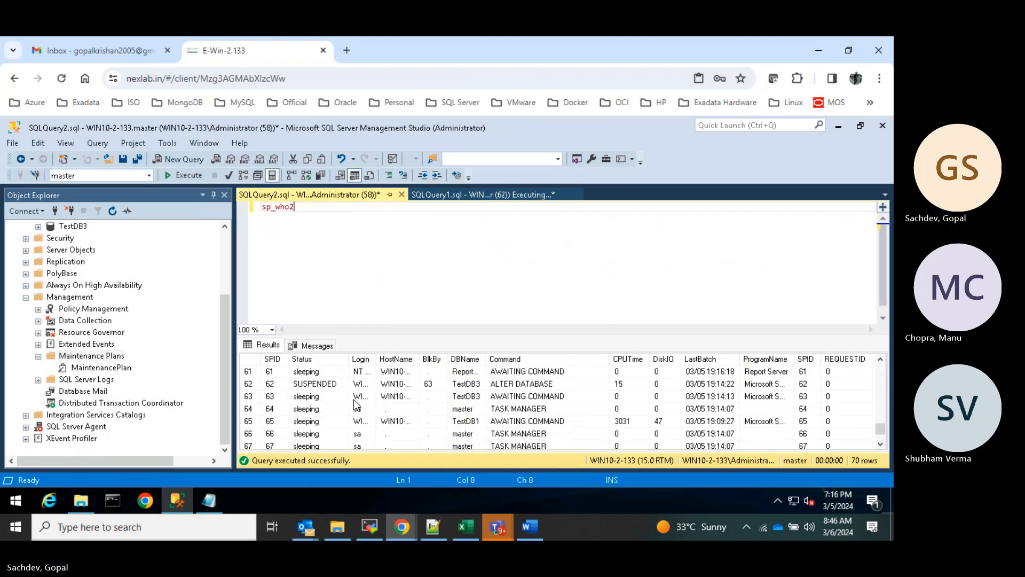
pyautogui.click(305, 384)
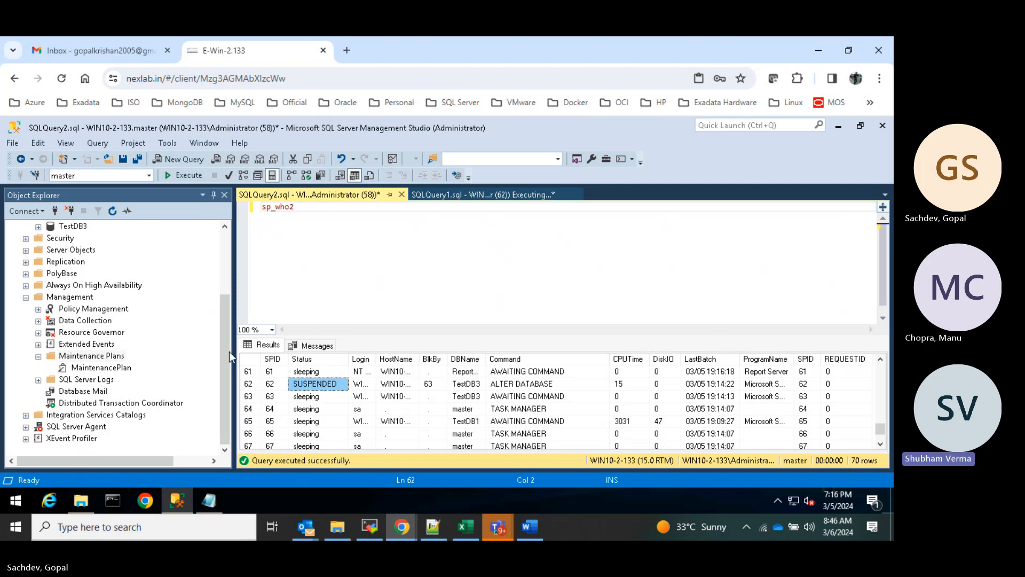
pyautogui.moveTo(225, 325); pyautogui.dragTo(229, 268)
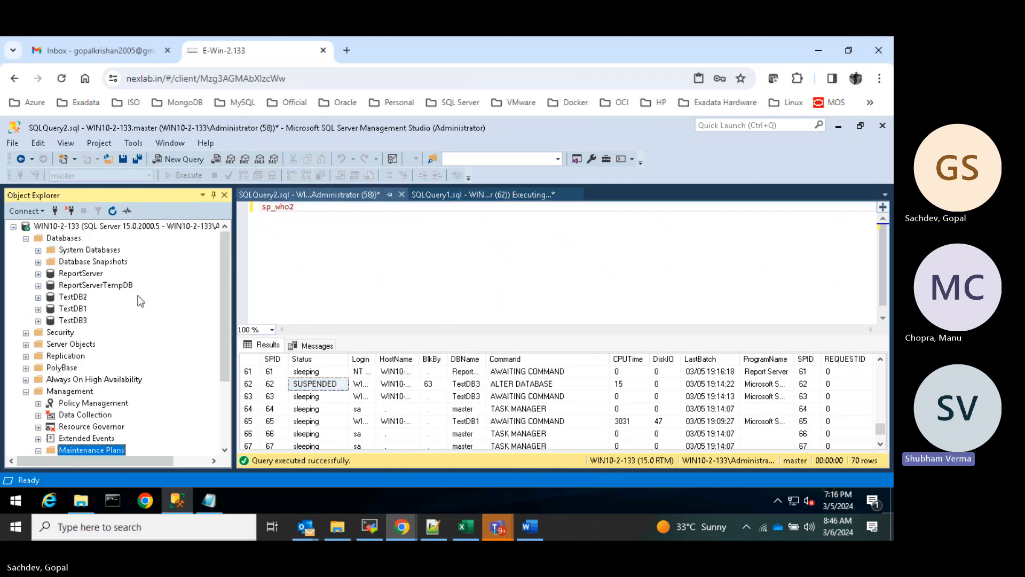
pyautogui.click(69, 319)
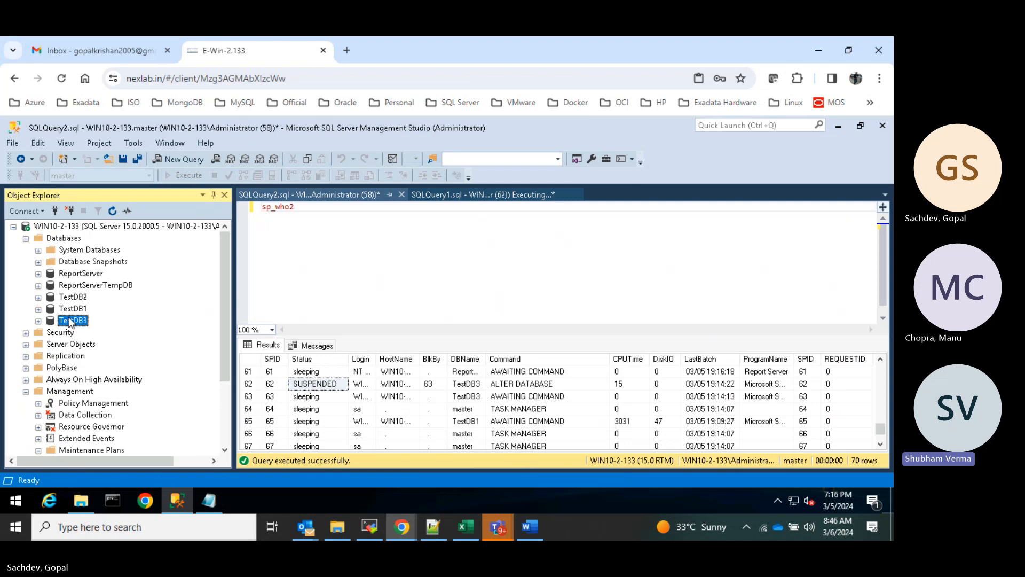
pyautogui.click(464, 194)
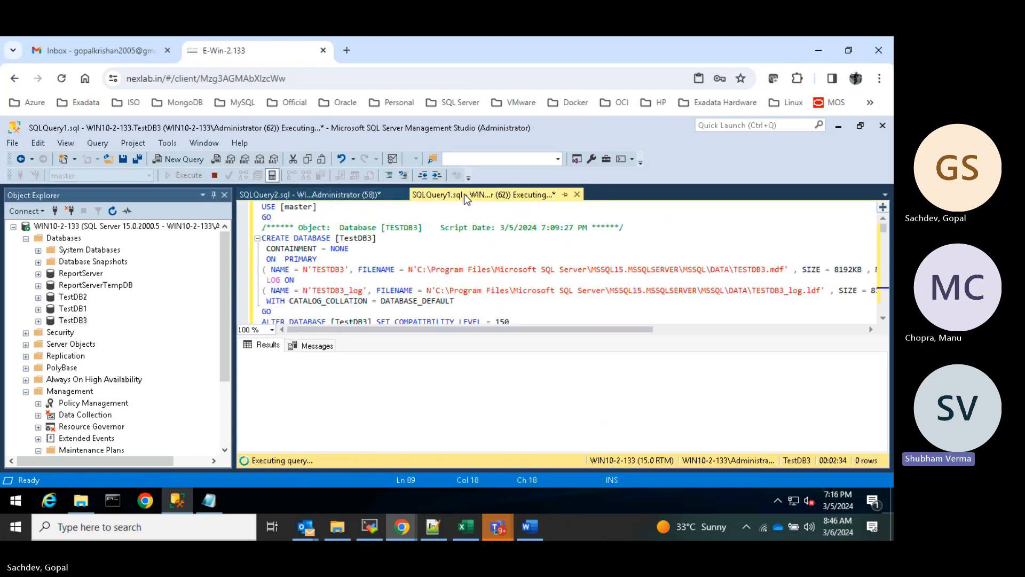
pyautogui.click(358, 195)
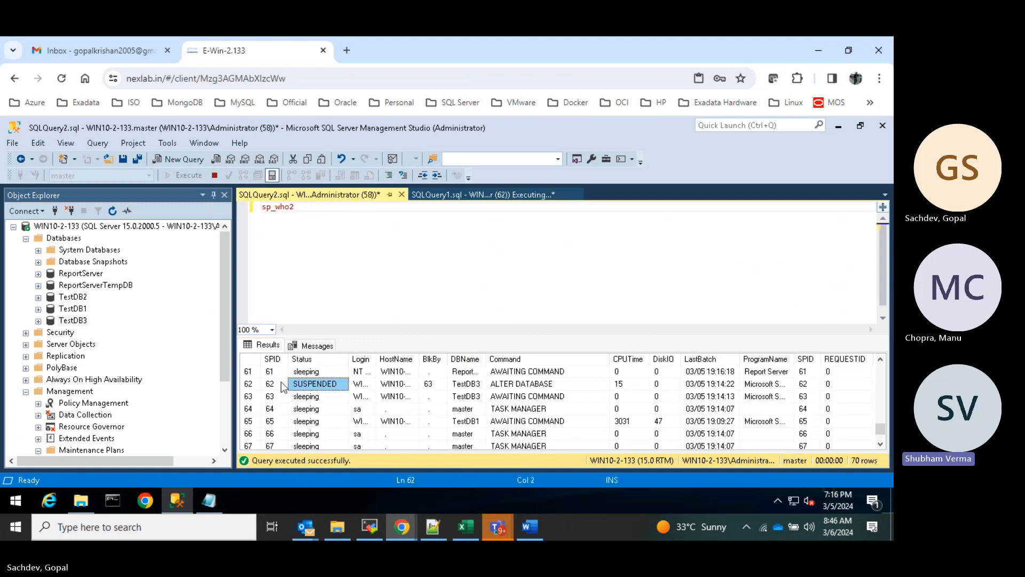
pyautogui.click(249, 383)
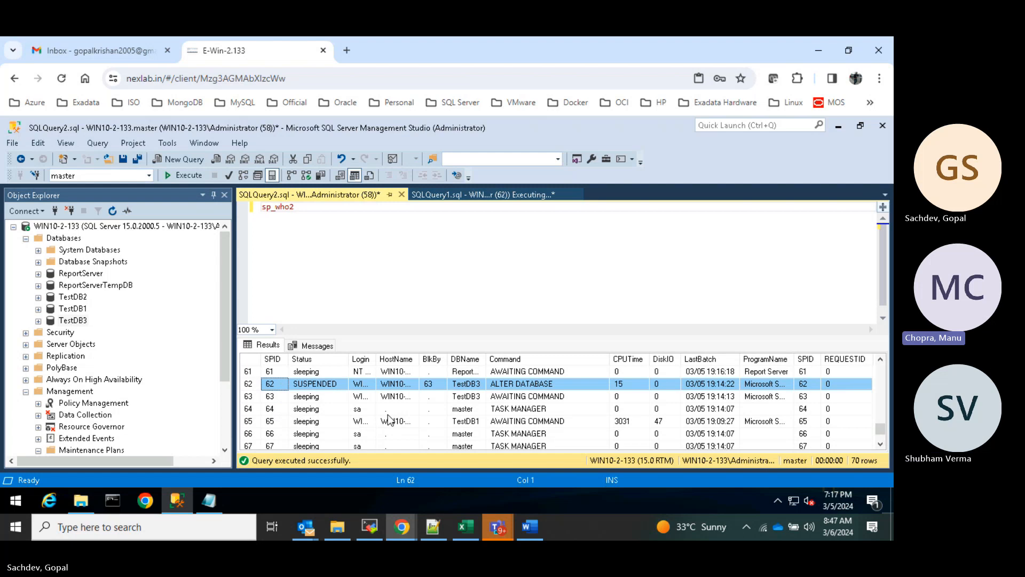
# - Enlarge the results pane to show sessions 60–70 and inspect sessions 62 and 63
pyautogui.moveTo(552, 336); pyautogui.dragTo(557, 285)
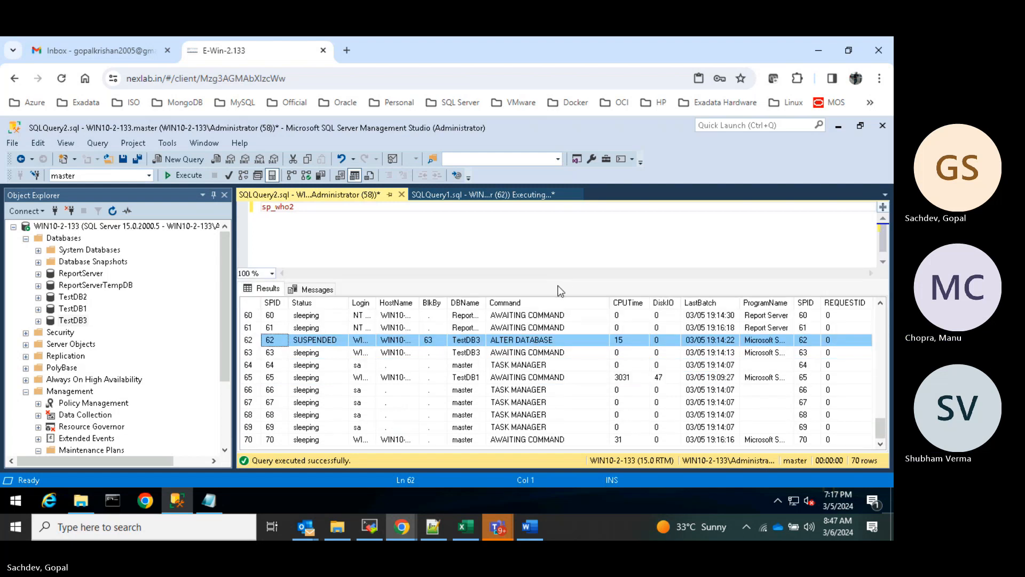
pyautogui.click(313, 357)
pyautogui.click(526, 354)
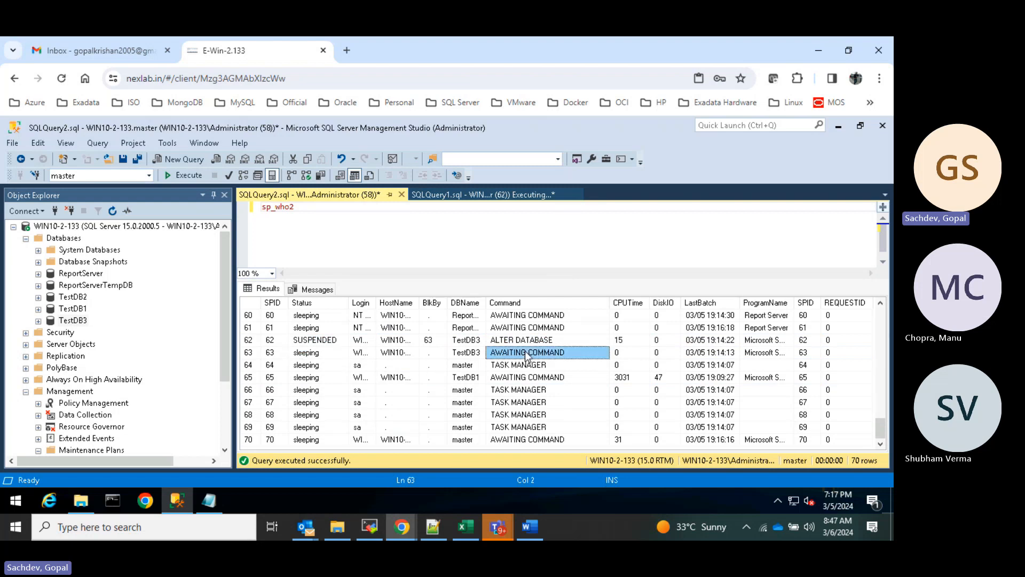
pyautogui.click(314, 341)
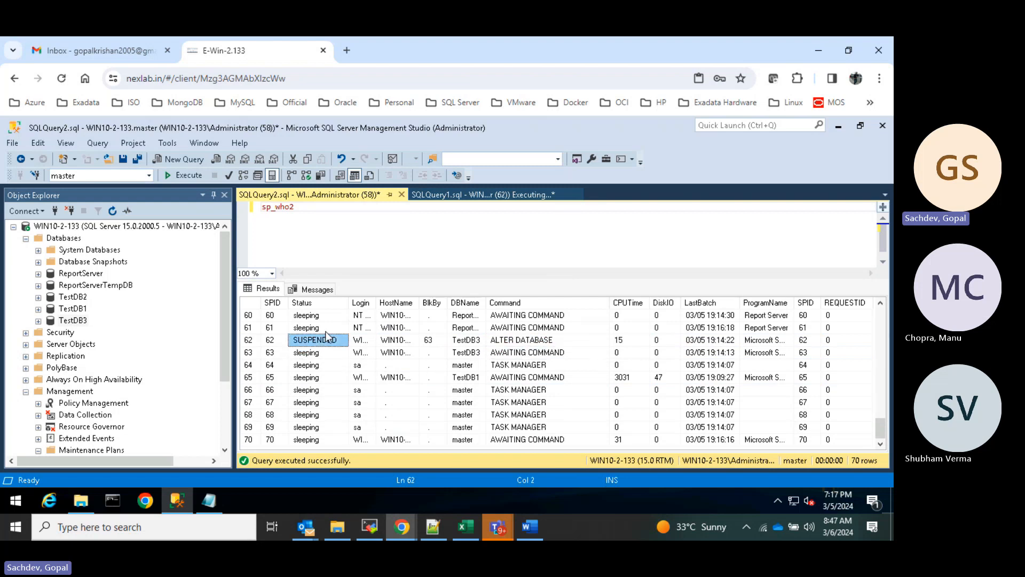
pyautogui.click(299, 353)
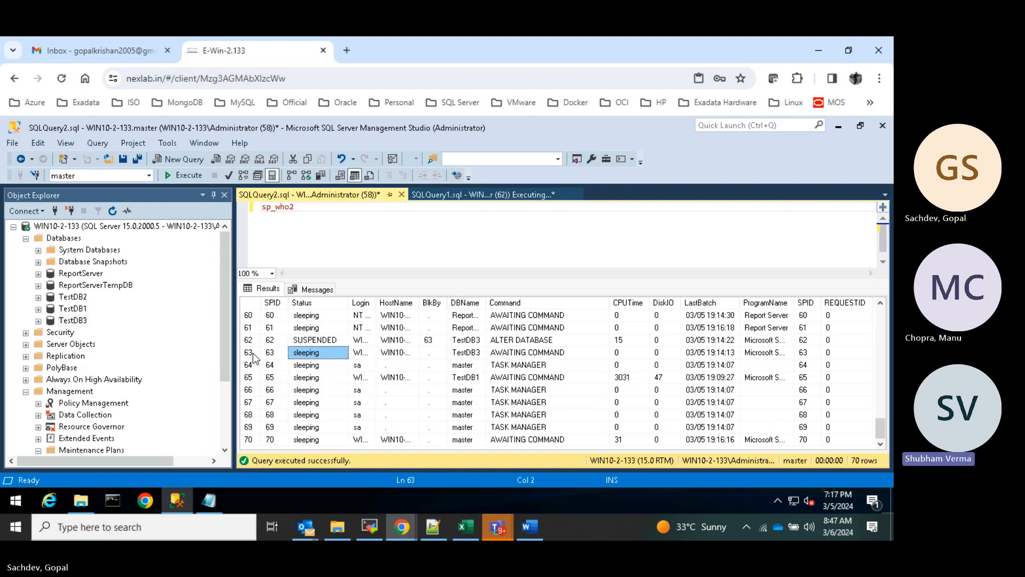
# - Select session 63's row, sleeping on TestDB3, and review its copy options
pyautogui.rightClick(254, 355)
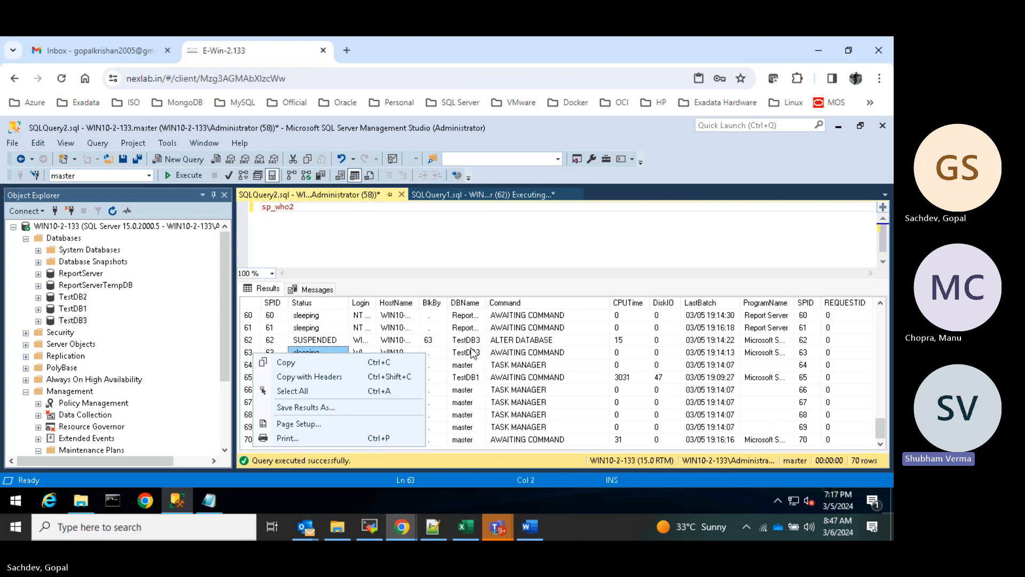
pyautogui.click(510, 353)
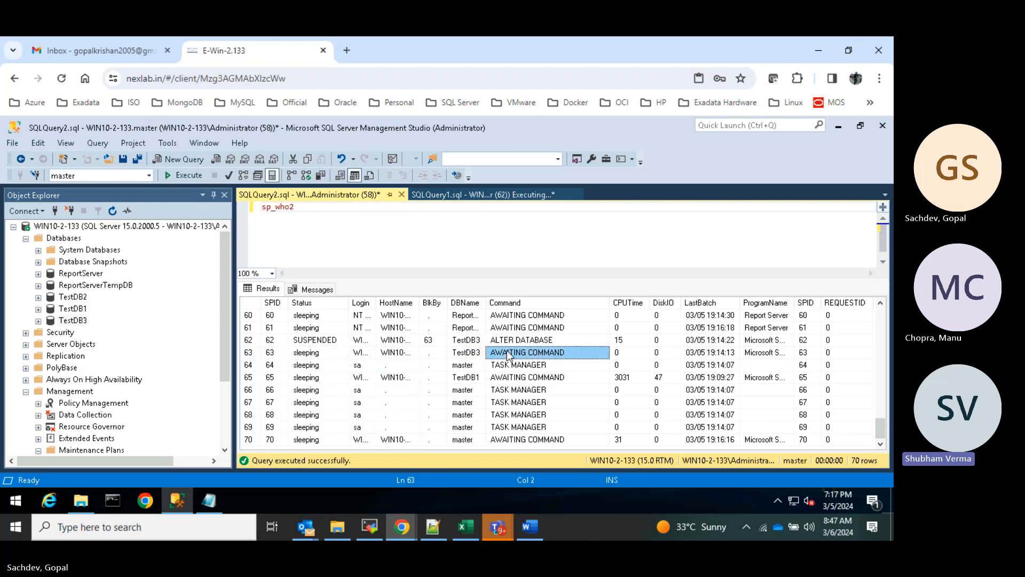
pyautogui.click(255, 353)
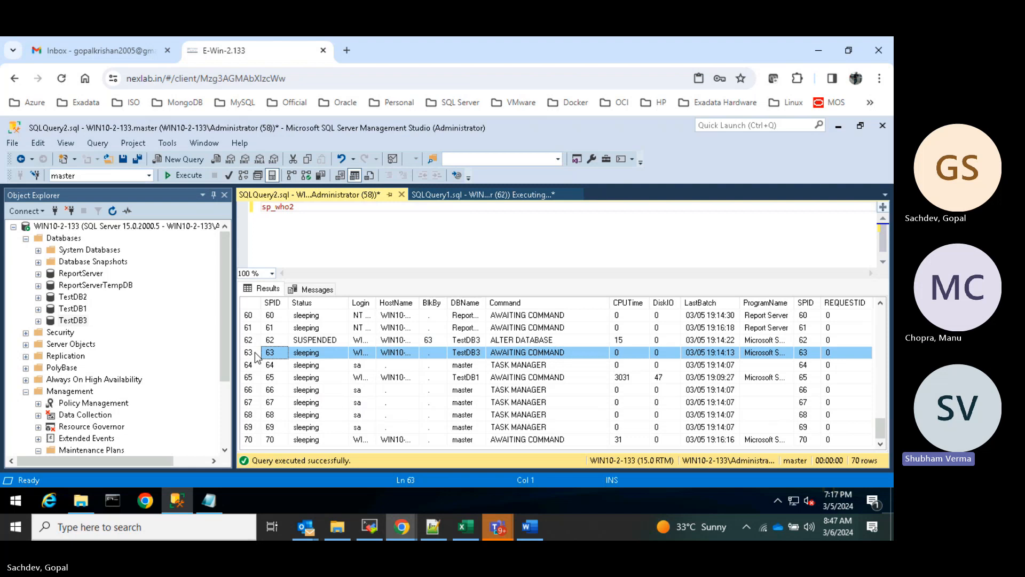
pyautogui.rightClick(302, 355)
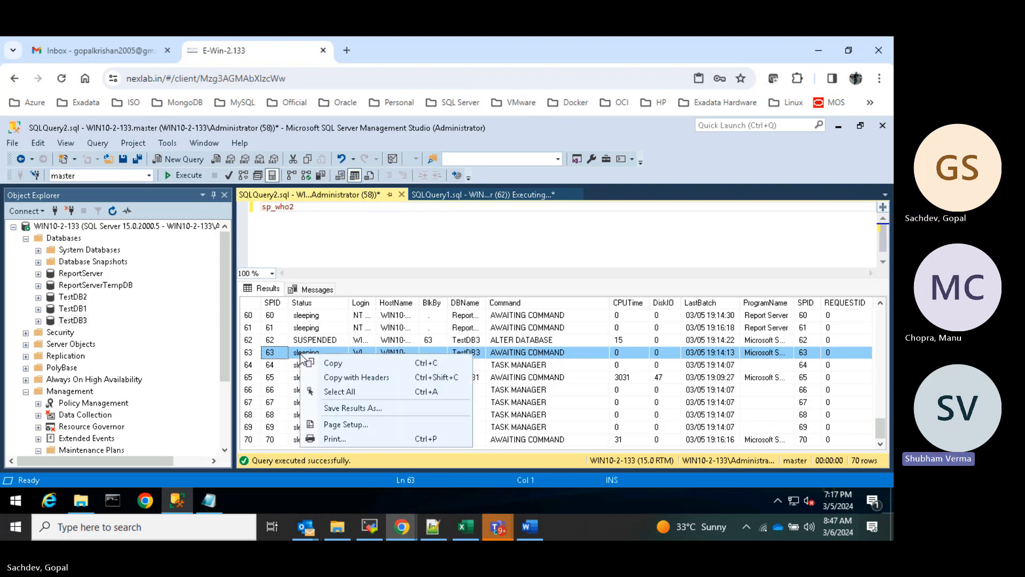
pyautogui.click(419, 236)
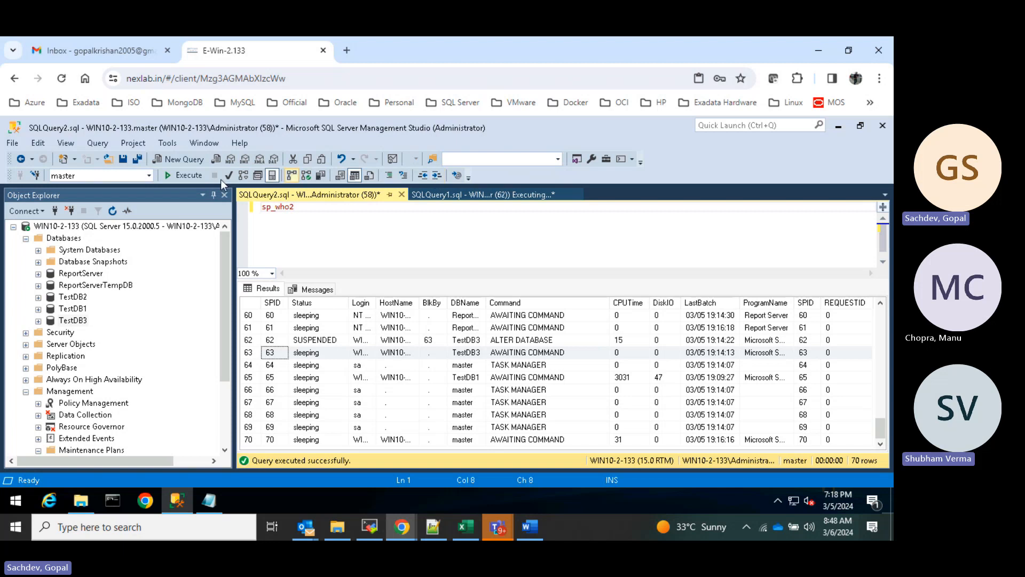
# - Add and run 'kill 63' on its own to end the blocking session
pyautogui.press('Return')
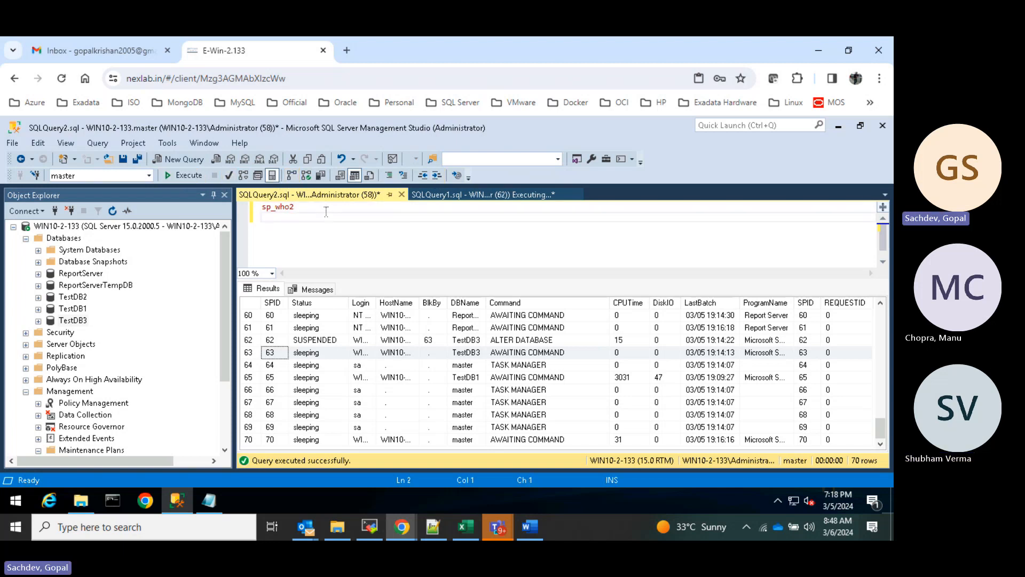
pyautogui.write('kill ')
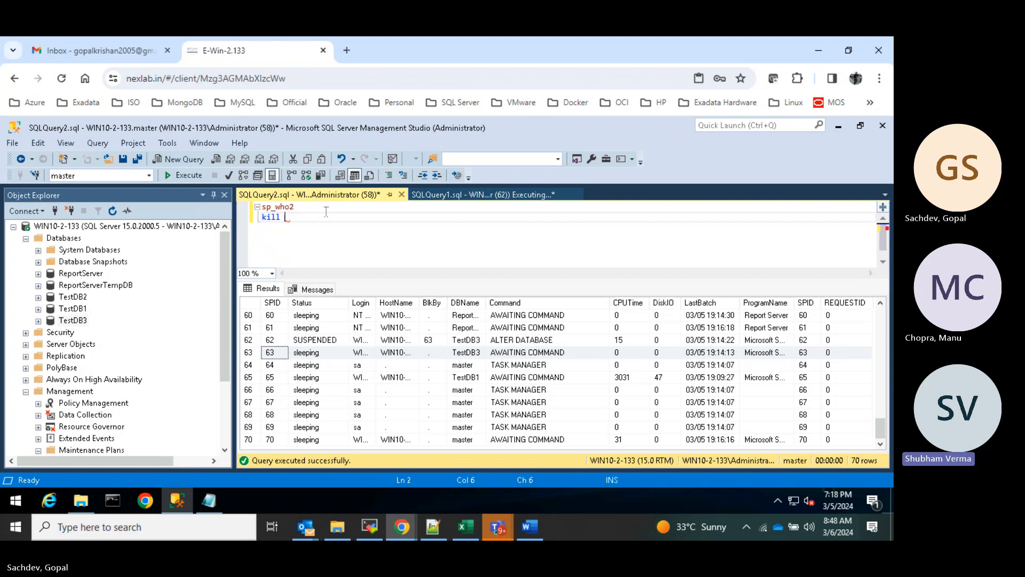
pyautogui.write('63')
pyautogui.moveTo(294, 217); pyautogui.dragTo(264, 216)
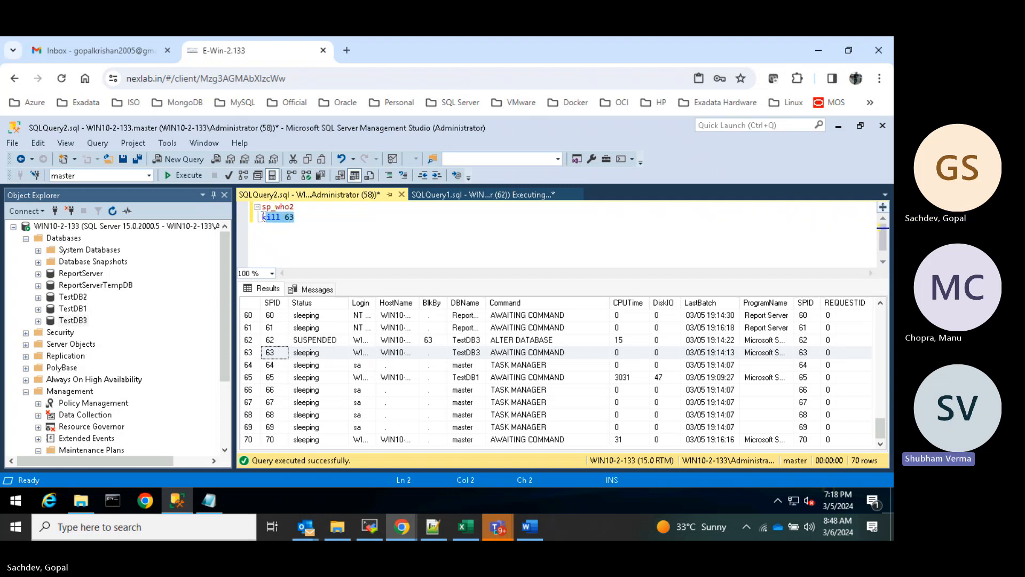
pyautogui.click(191, 176)
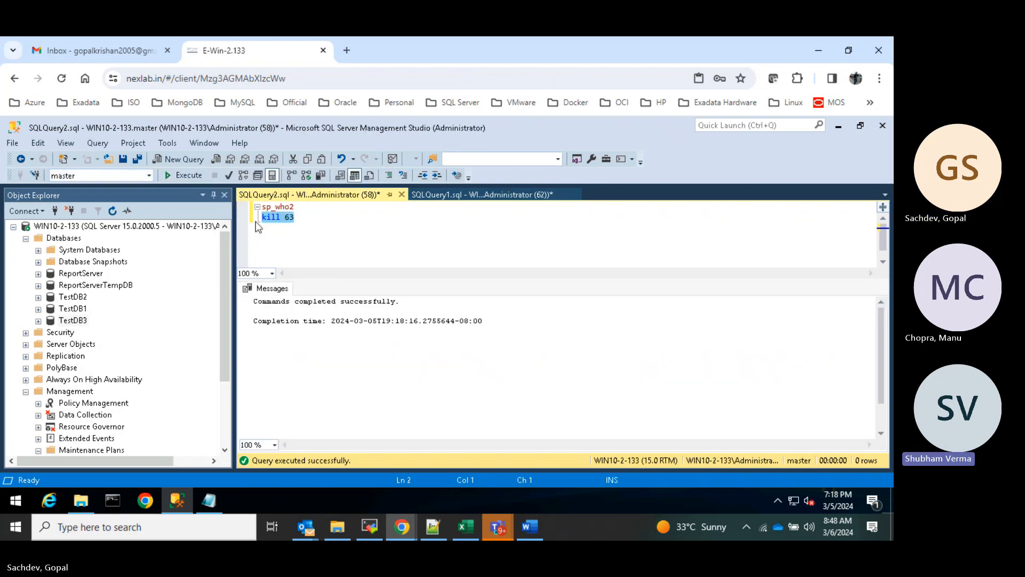
# - Rerun sp_who2, check session 62, and view SQLQuery1's 'TestDB3 already exists' error
pyautogui.moveTo(305, 208); pyautogui.dragTo(261, 207)
pyautogui.click(183, 175)
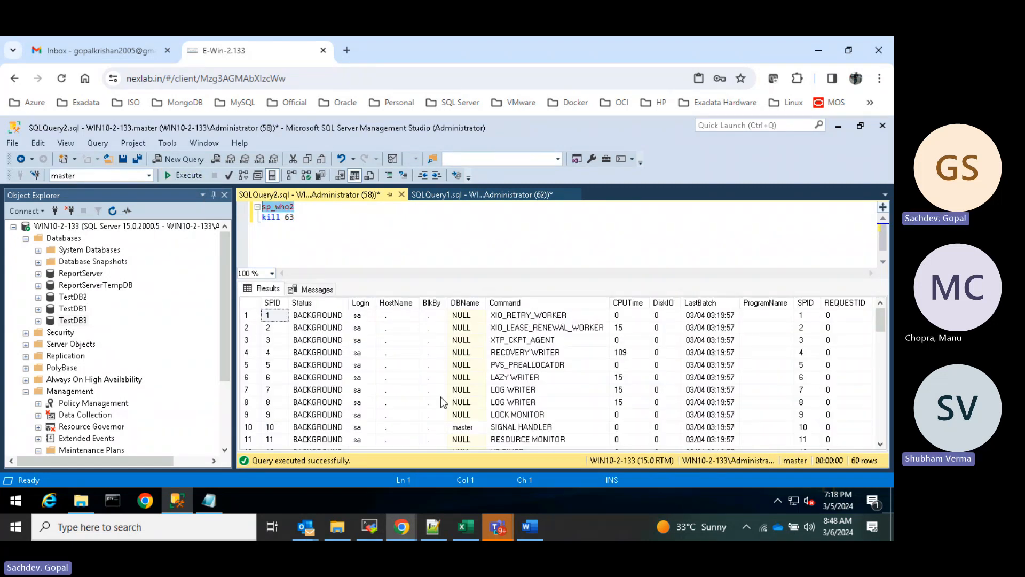
pyautogui.scroll(-12, 442, 395)
pyautogui.scroll(-5, 442, 395)
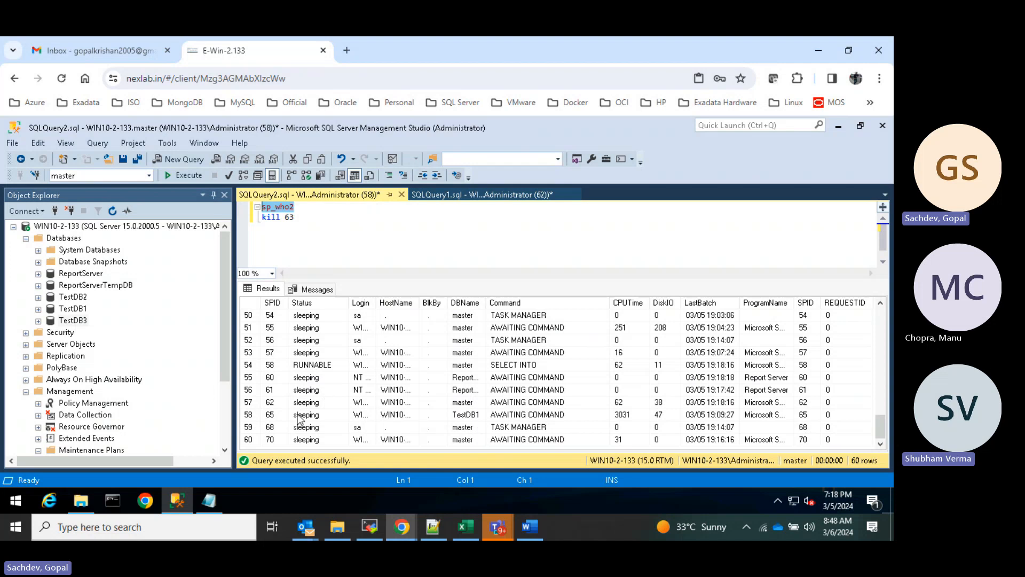
pyautogui.click(270, 402)
pyautogui.click(497, 196)
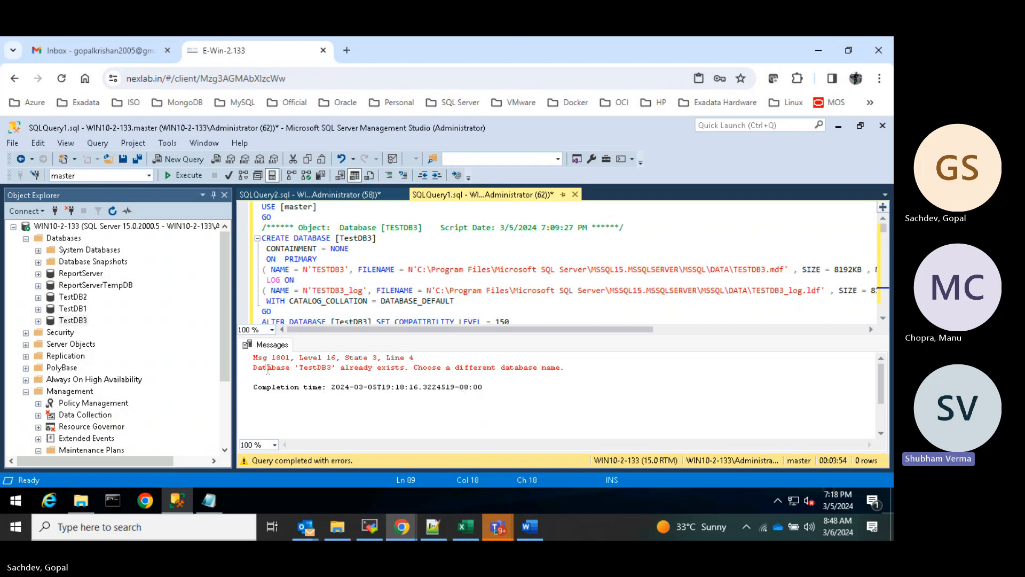
# - Delete the existing TestDB3 database from Object Explorer
pyautogui.moveTo(268, 369); pyautogui.dragTo(488, 370)
pyautogui.click(523, 407)
pyautogui.click(80, 321)
pyautogui.rightClick(80, 322)
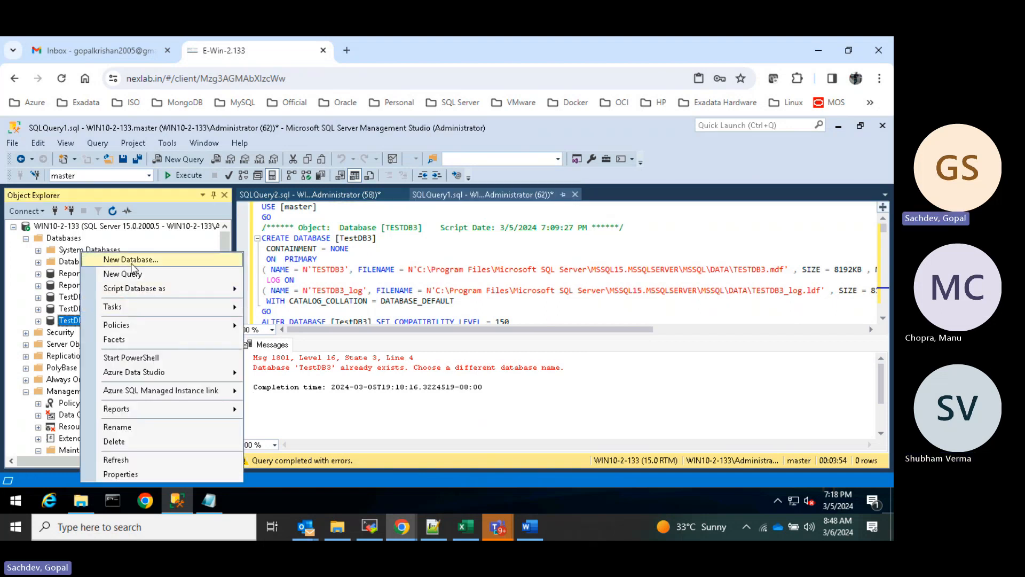
pyautogui.rightClick(68, 320)
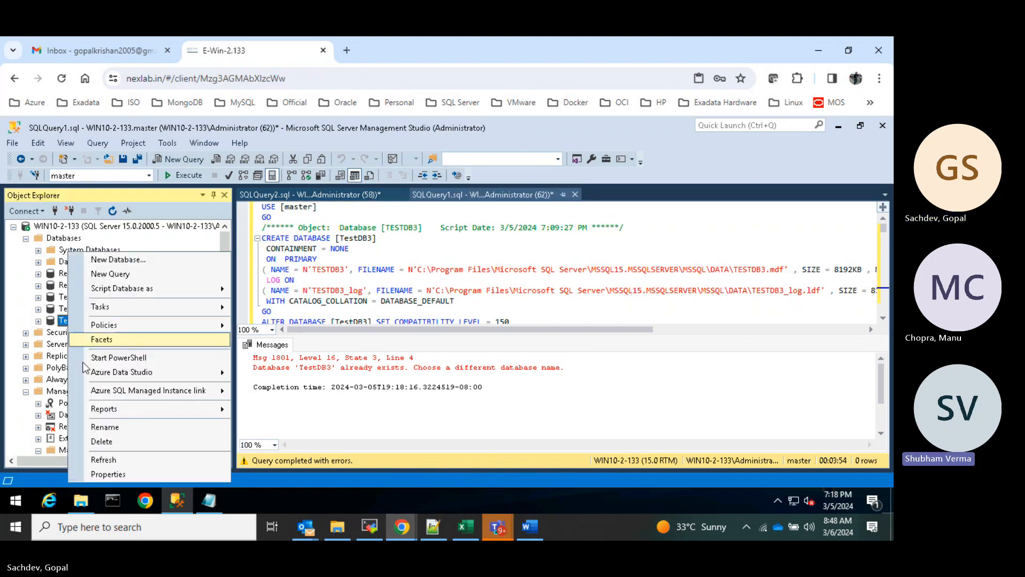
pyautogui.click(101, 441)
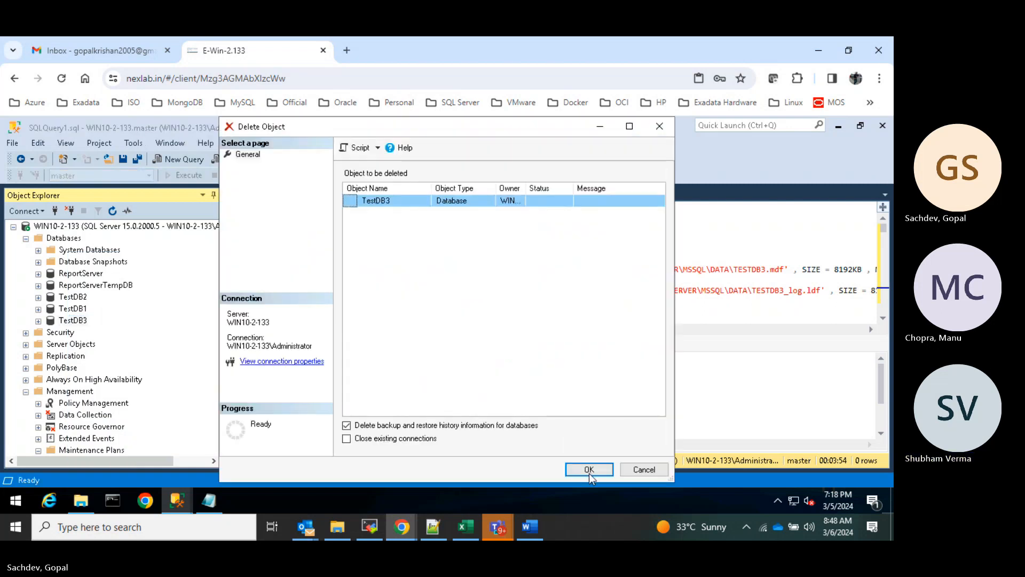
pyautogui.click(589, 470)
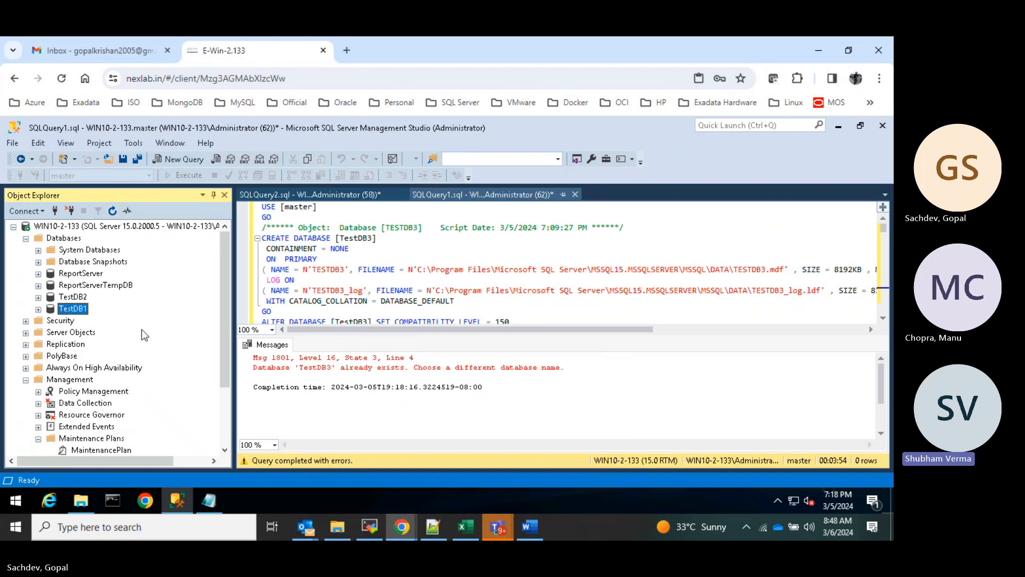
# - Rerun the full TESTDB3 creation script, then return to the sp_who2 query
pyautogui.click(412, 211)
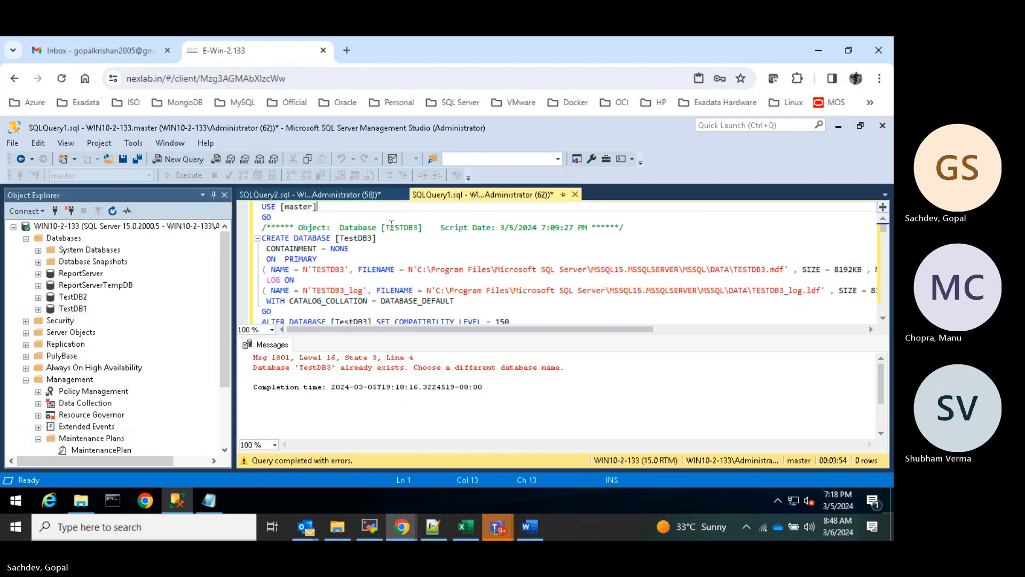
pyautogui.click(388, 258)
pyautogui.hotkey('ctrl', 'a')
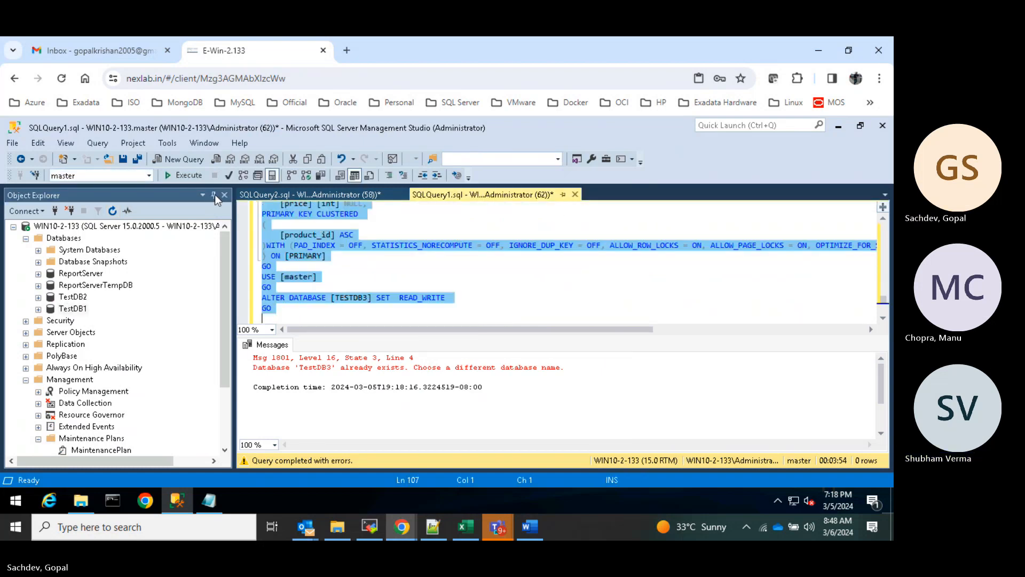
pyautogui.click(179, 175)
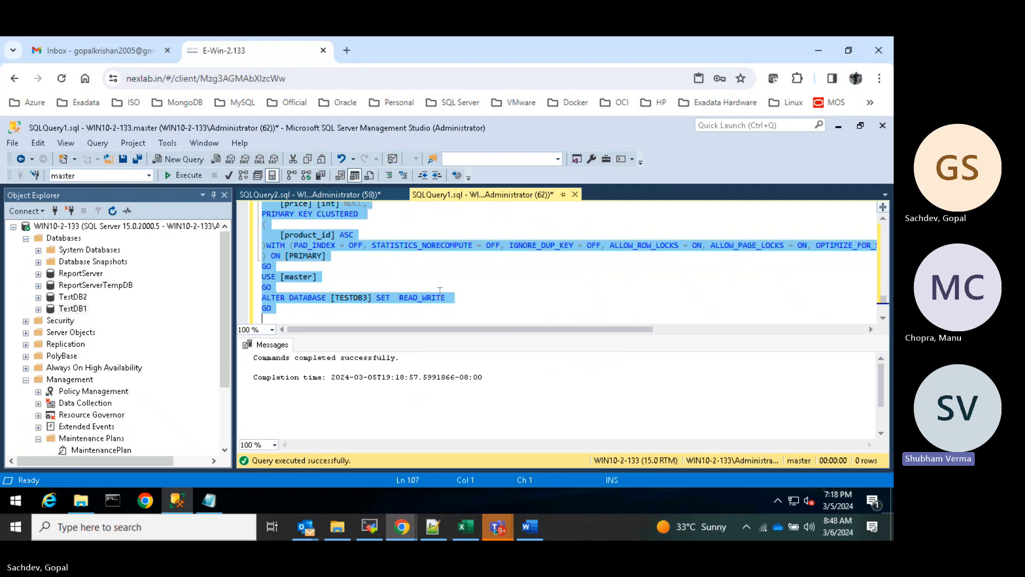
pyautogui.click(316, 195)
# - Rerun sp_who2 to review current sessions and remove the 'kill 63' line from the query
pyautogui.moveTo(298, 207); pyautogui.dragTo(262, 207)
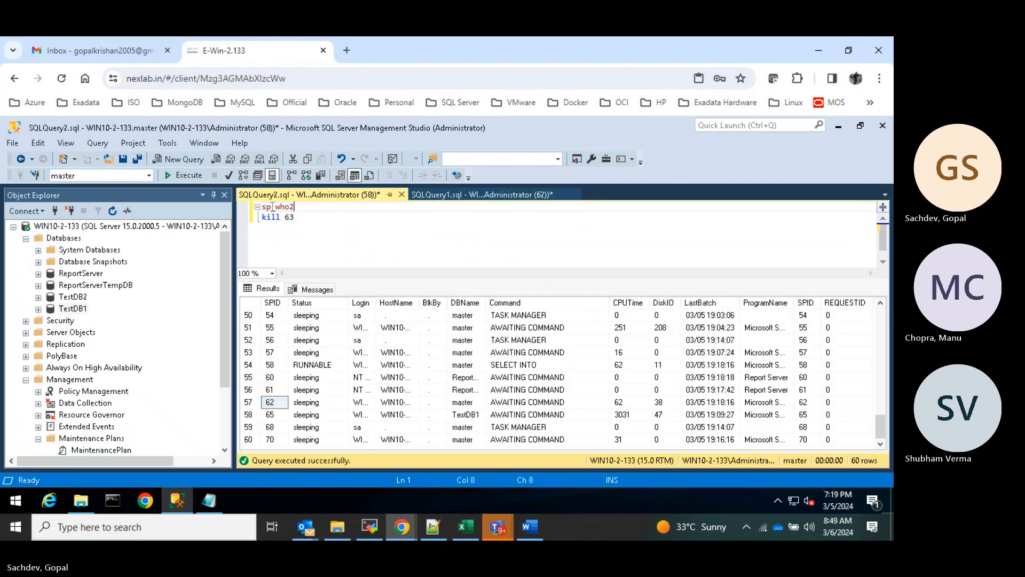
pyautogui.click(186, 175)
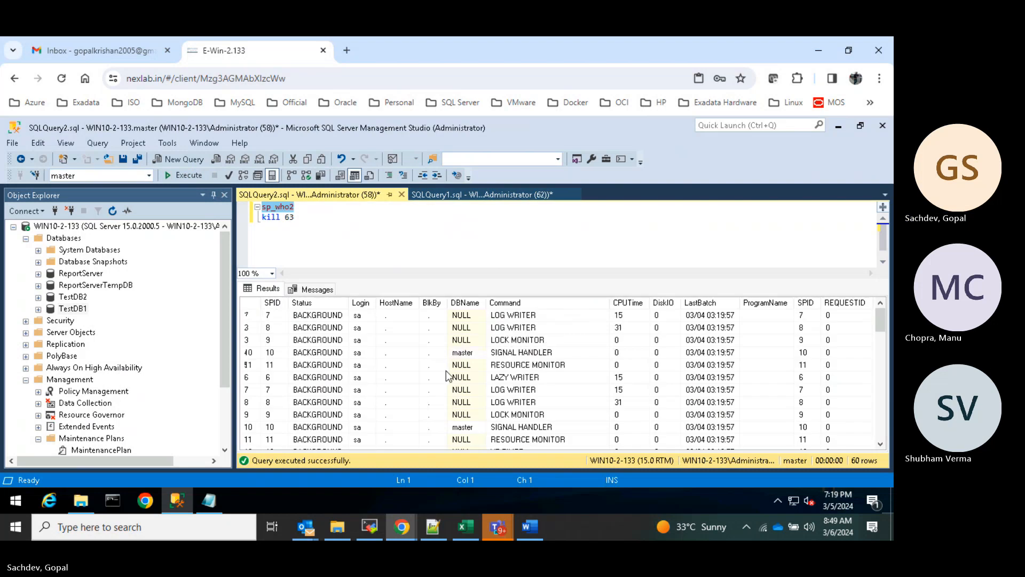
pyautogui.scroll(-10, 446, 371)
pyautogui.scroll(-1, 443, 377)
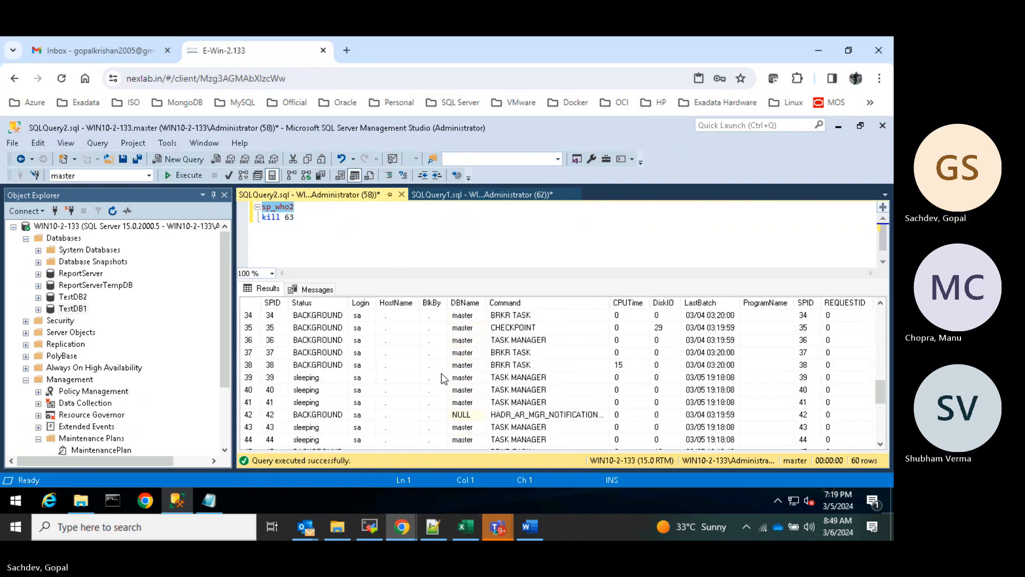
pyautogui.scroll(-4, 443, 378)
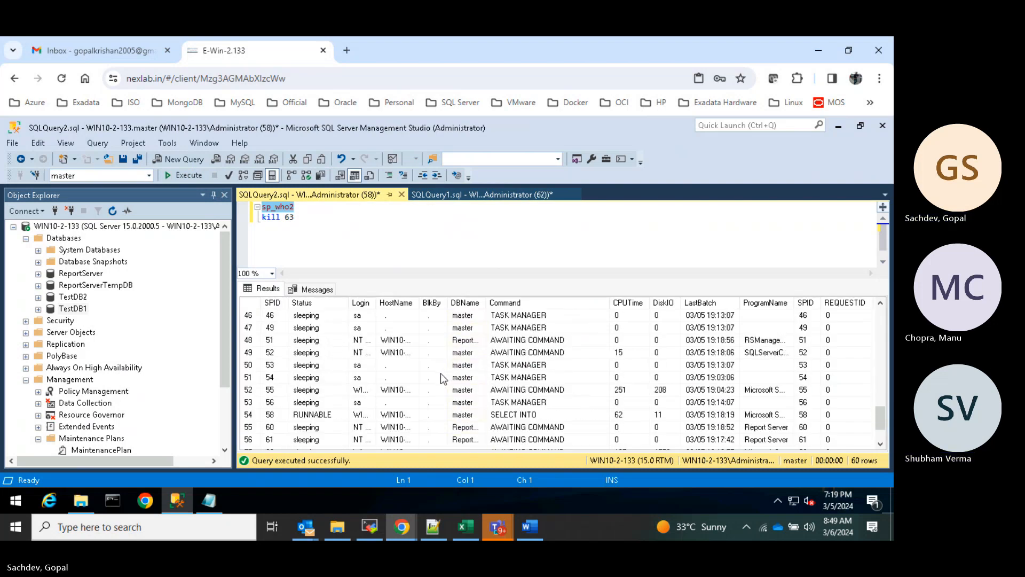
pyautogui.scroll(-1, 408, 398)
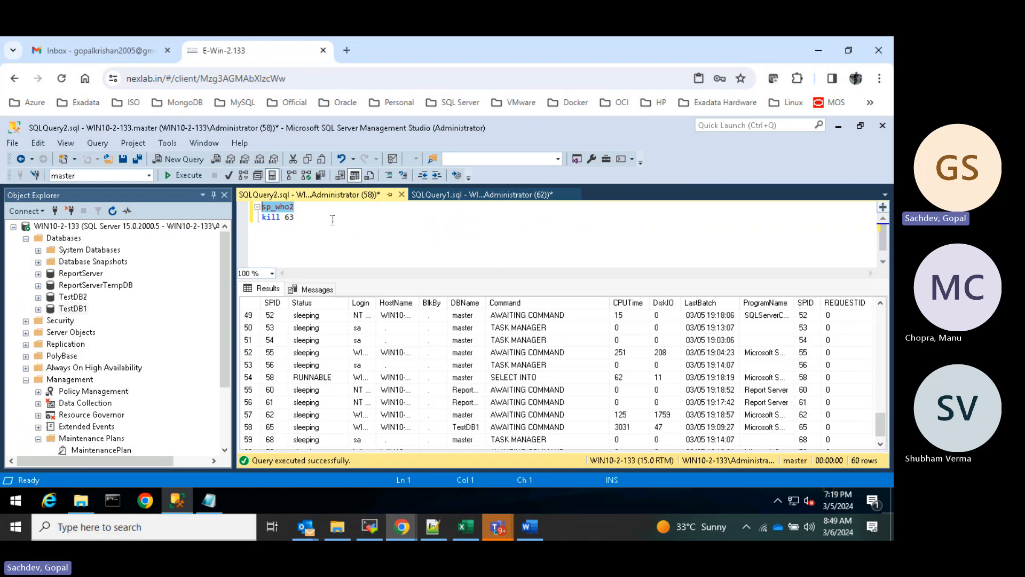
pyautogui.moveTo(306, 217); pyautogui.dragTo(258, 219)
pyautogui.press('BackSpace')
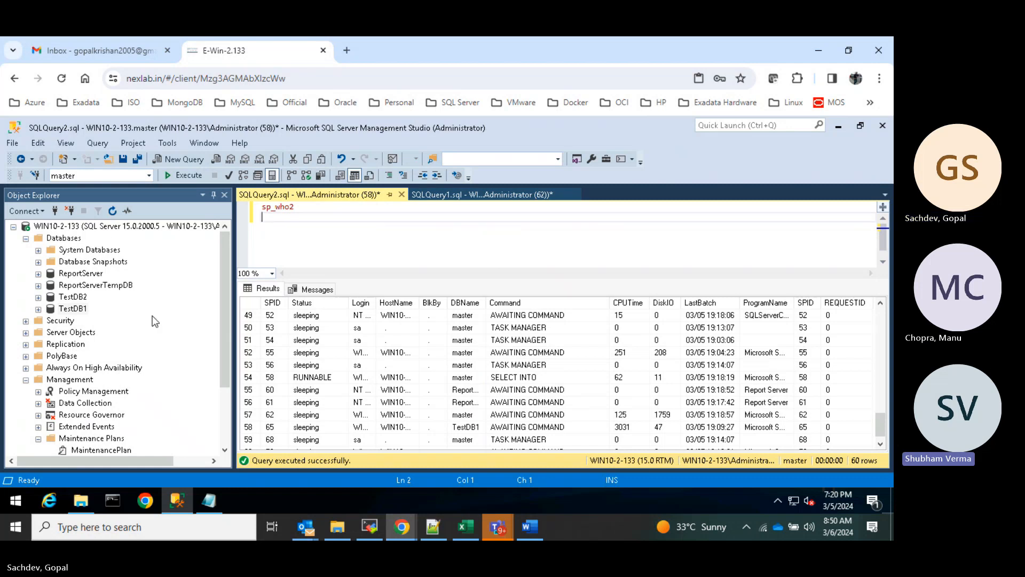
# - Collapse the Databases list and bring up the context menu of the existing MaintenancePlan under Maintenance Plans
pyautogui.scroll(-1, 152, 316)
pyautogui.scroll(1, 151, 318)
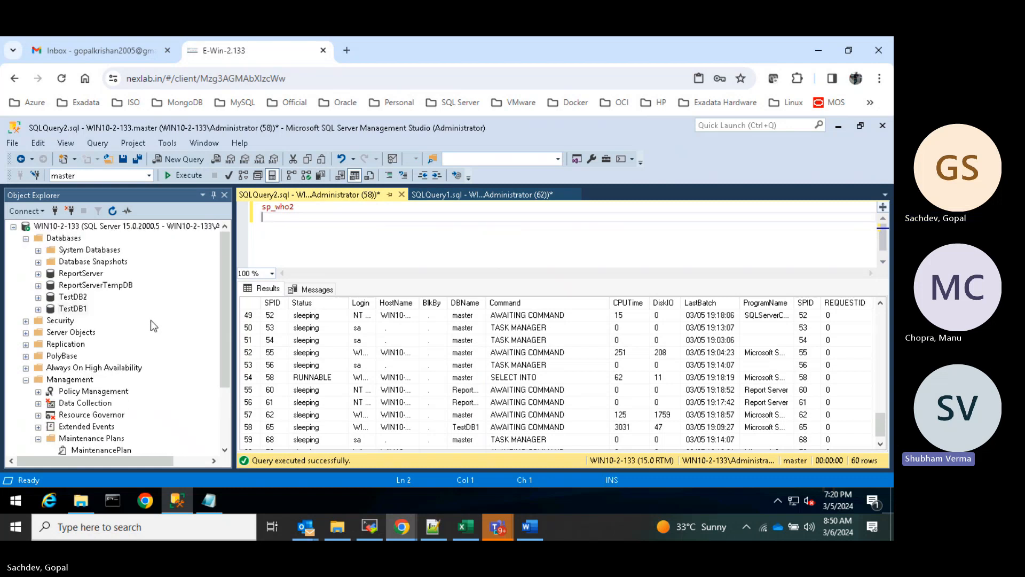
pyautogui.click(25, 239)
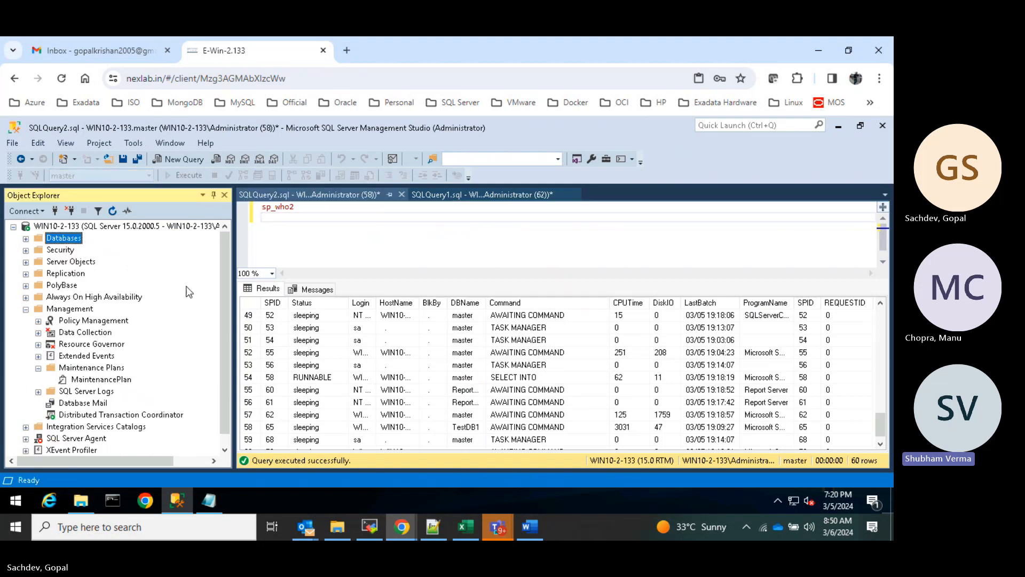
pyautogui.scroll(-1, 188, 290)
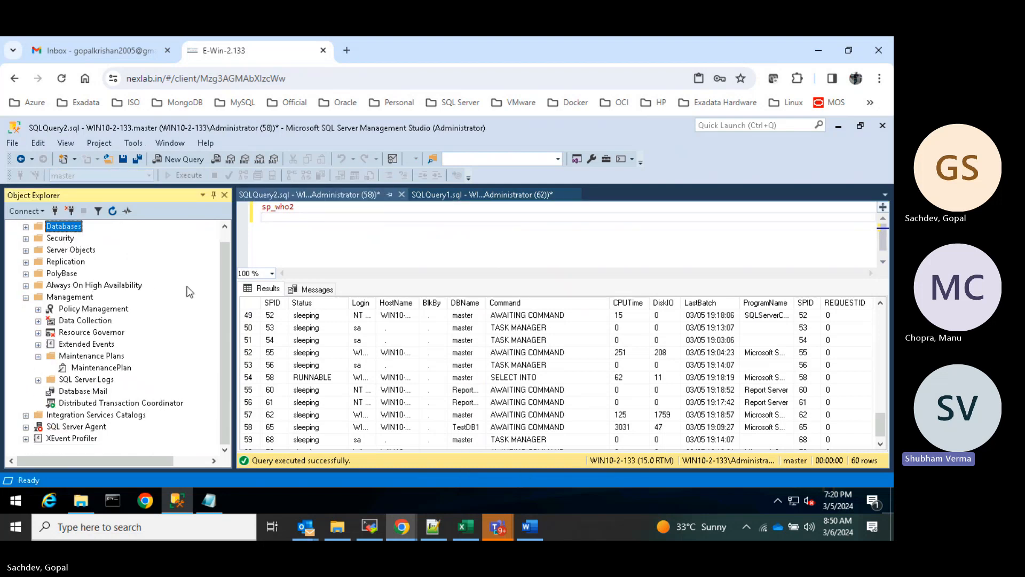
pyautogui.click(92, 369)
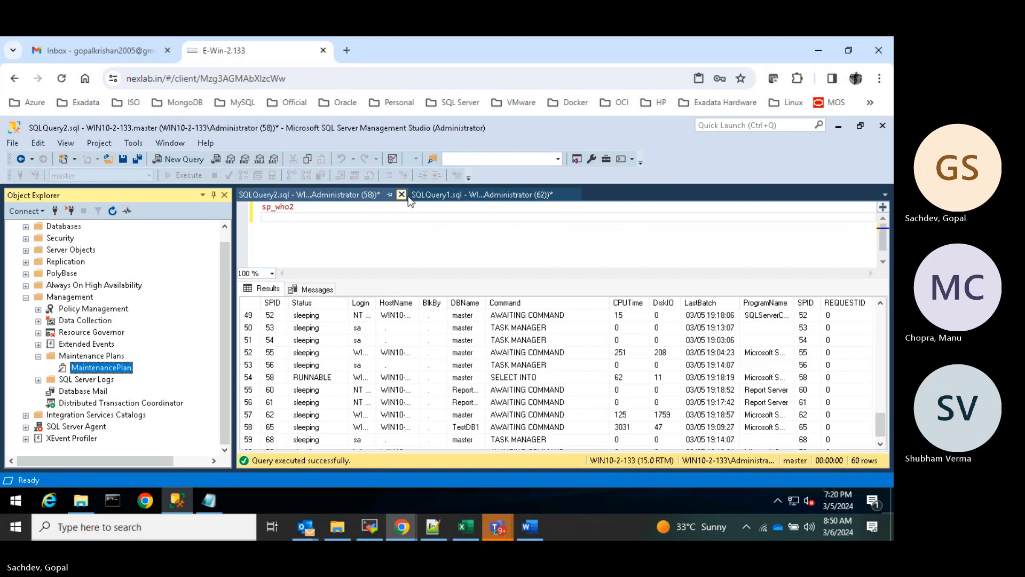
pyautogui.click(75, 357)
pyautogui.click(94, 368)
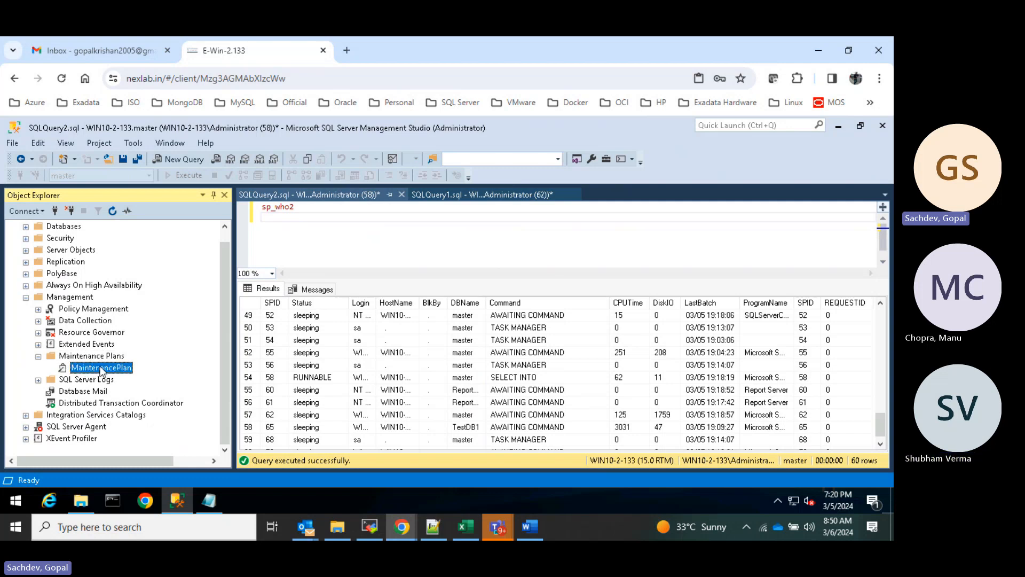
pyautogui.rightClick(101, 370)
pyautogui.click(83, 375)
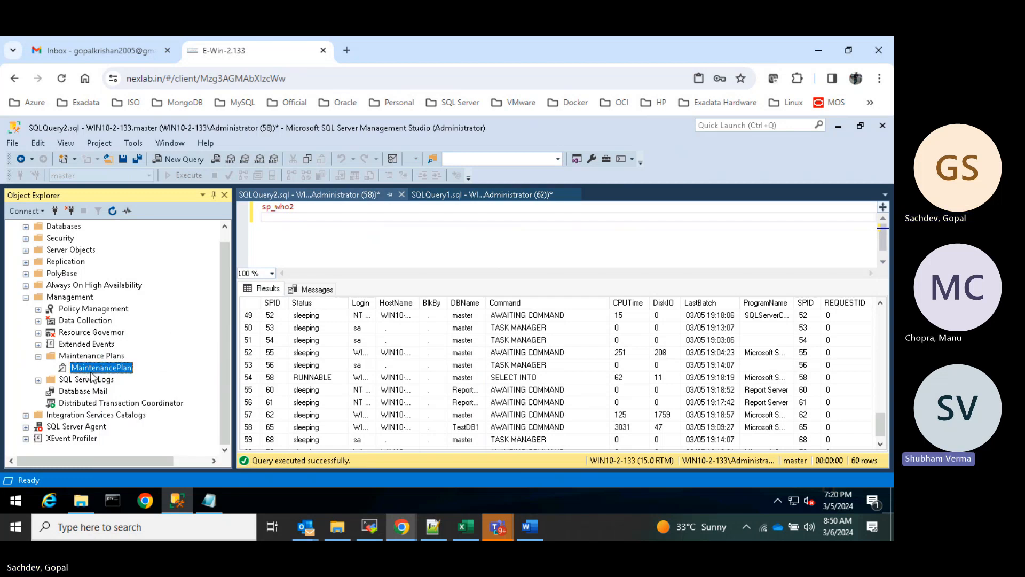
pyautogui.rightClick(92, 373)
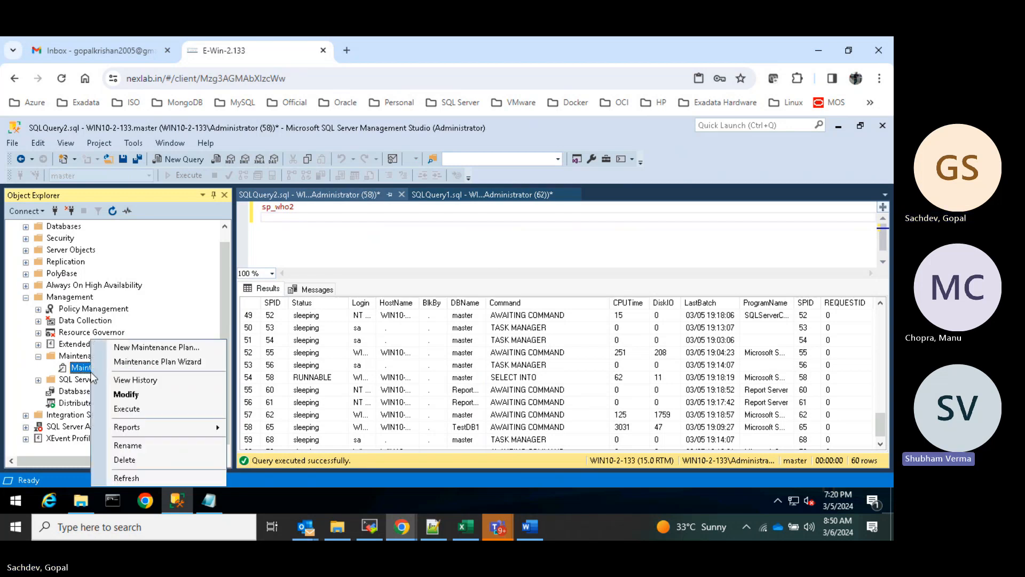
# - Create a new maintenance plan named DBBackup1
pyautogui.click(156, 348)
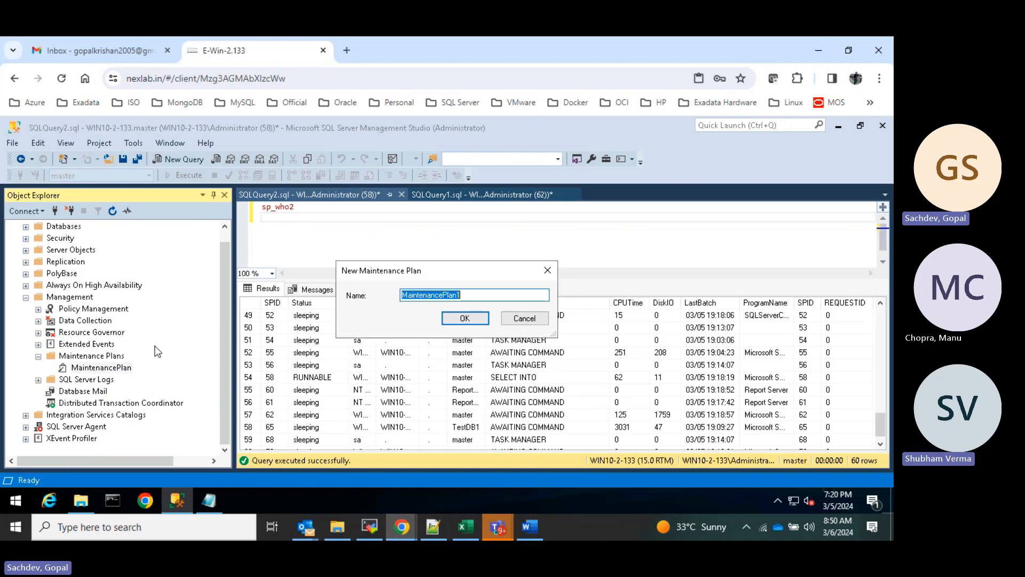
pyautogui.write('DBBackup1')
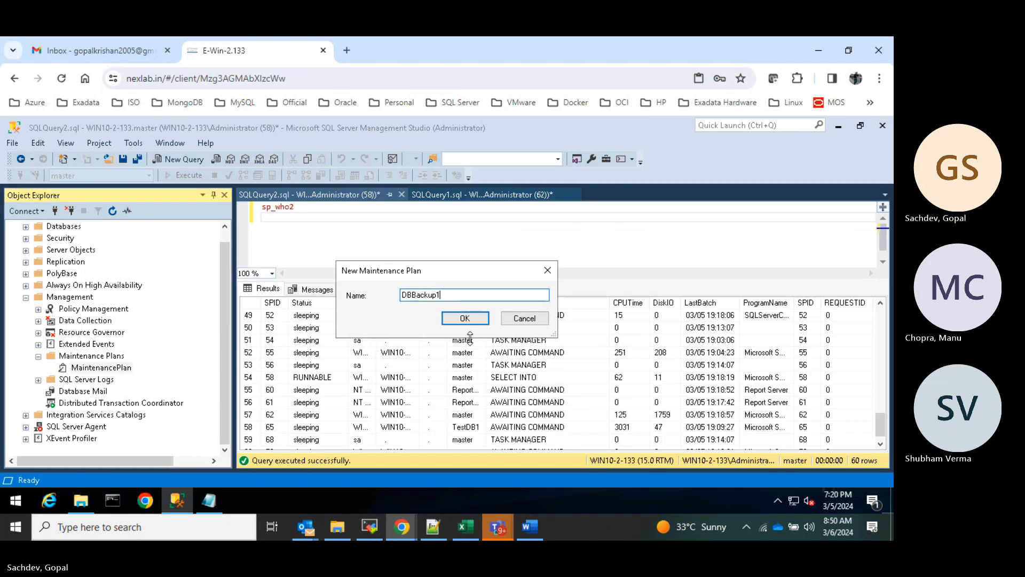
pyautogui.click(462, 319)
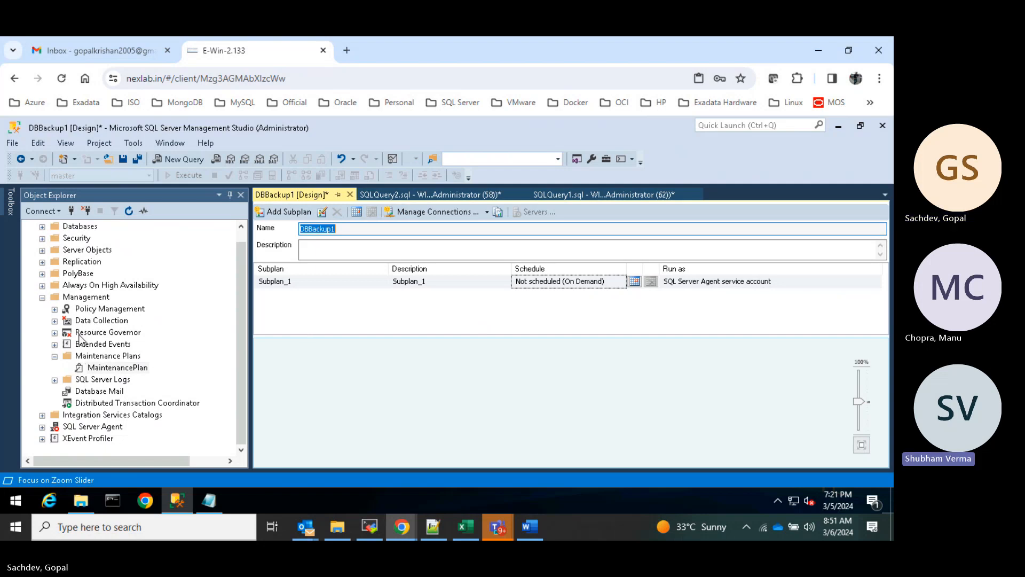
# - Drag a Back Up Database Task from the Toolbox onto the DBBackup1 design surface
pyautogui.click(11, 206)
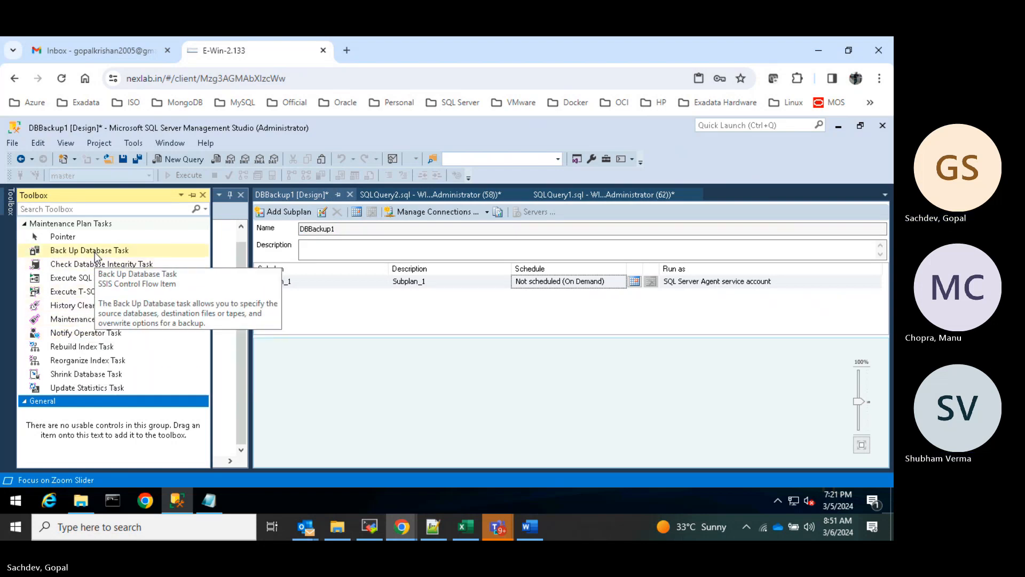
pyautogui.moveTo(95, 256); pyautogui.dragTo(379, 384)
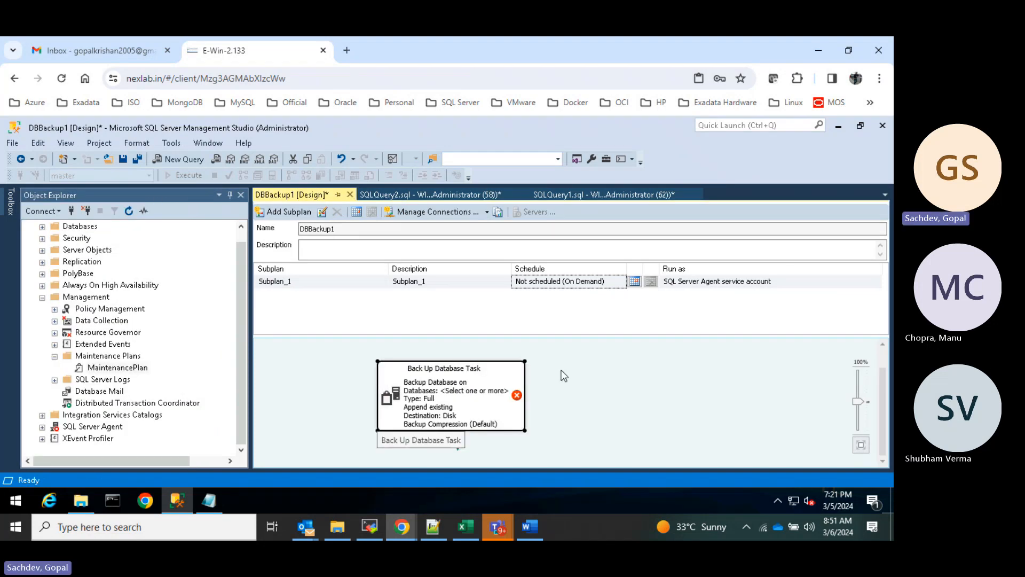
pyautogui.rightClick(440, 401)
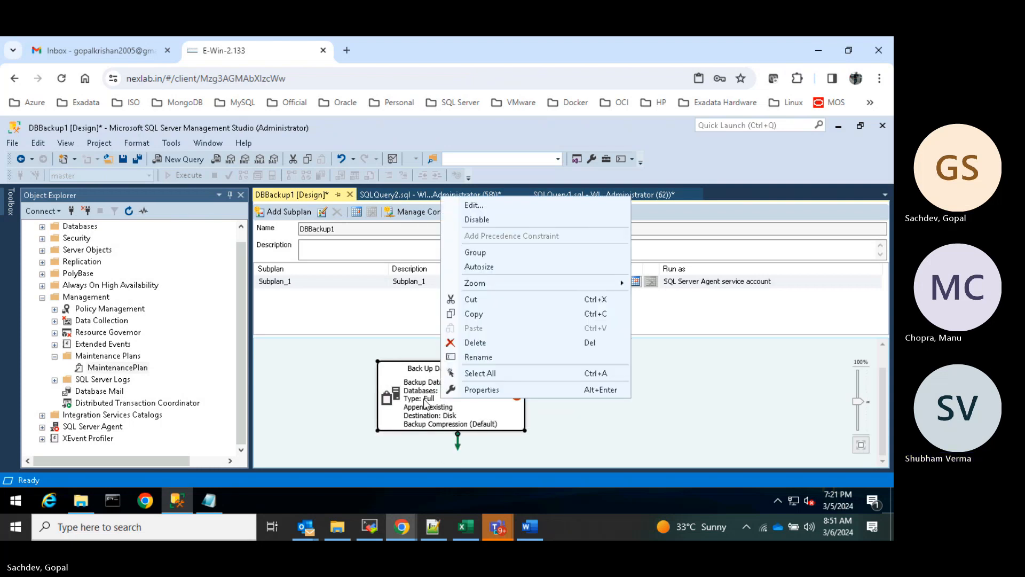
pyautogui.click(425, 404)
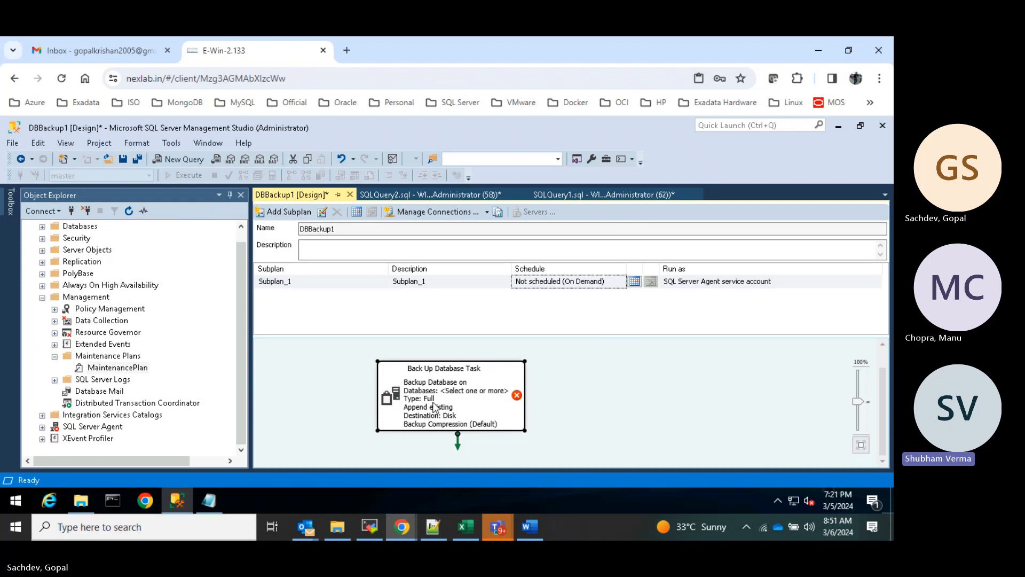
pyautogui.rightClick(430, 407)
pyautogui.click(483, 208)
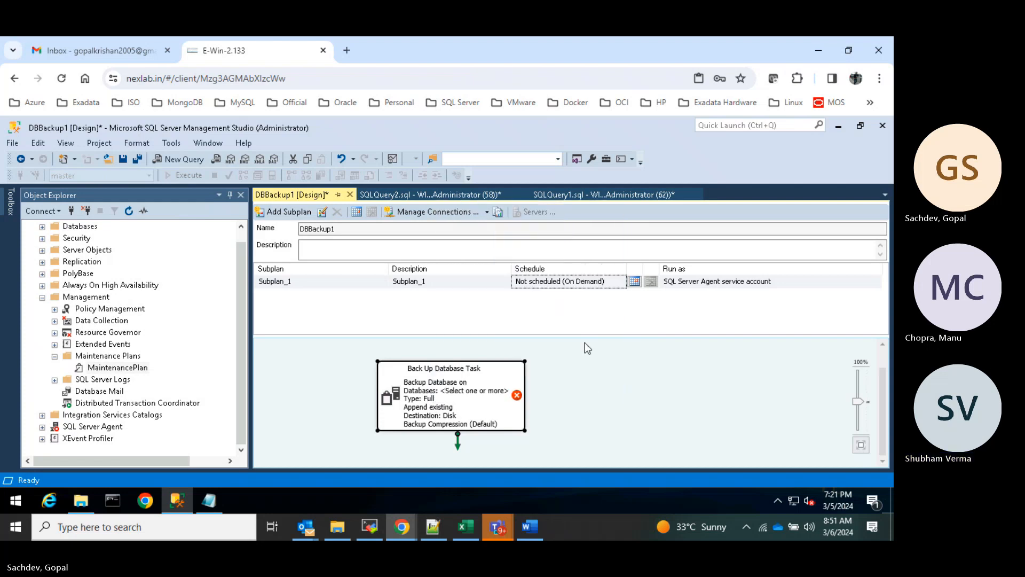
# - Edit the backup task and select TestDB1 as a specific database to back up
pyautogui.doubleClick(401, 414)
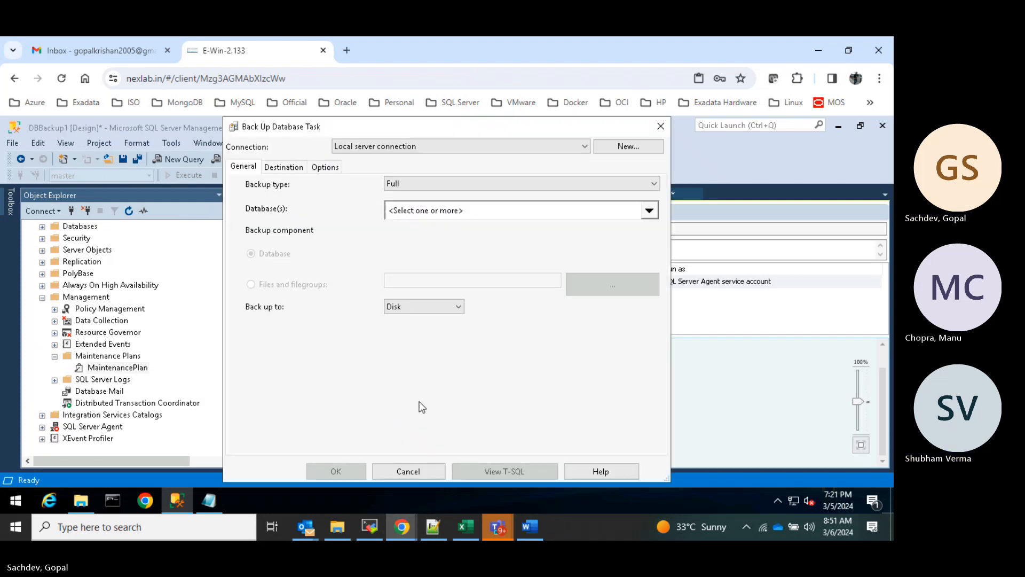
pyautogui.click(440, 215)
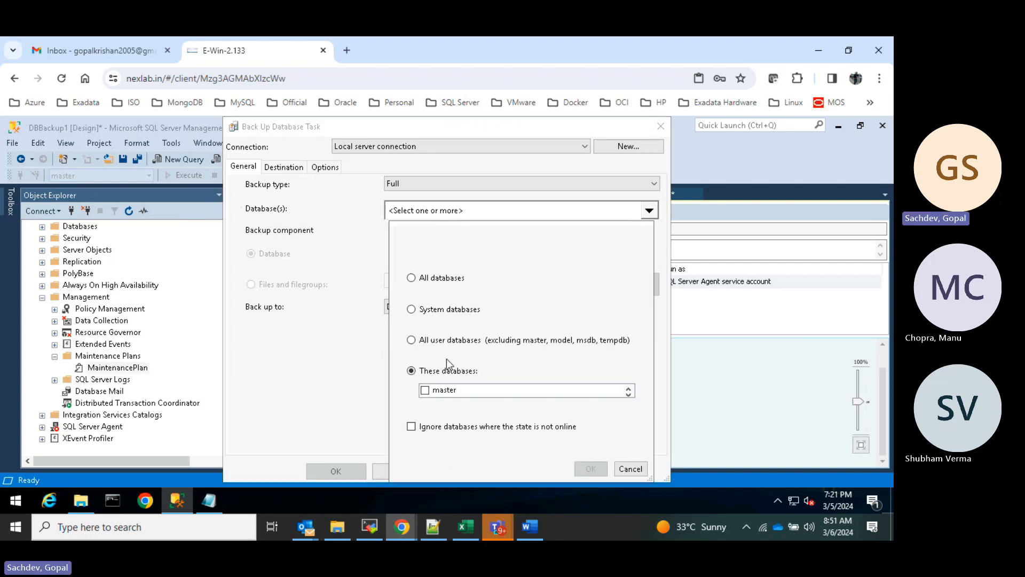
pyautogui.click(456, 391)
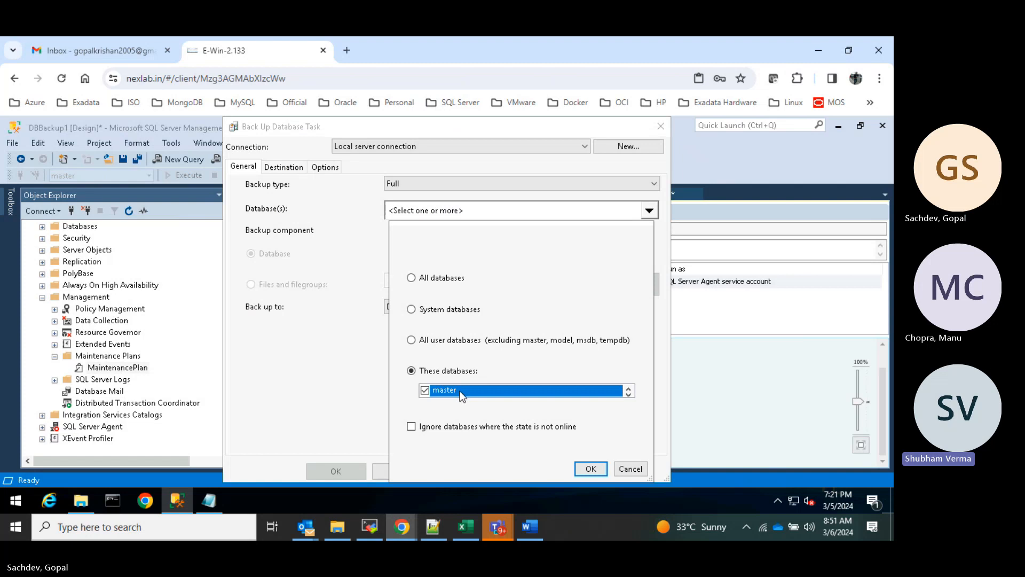
pyautogui.click(629, 395)
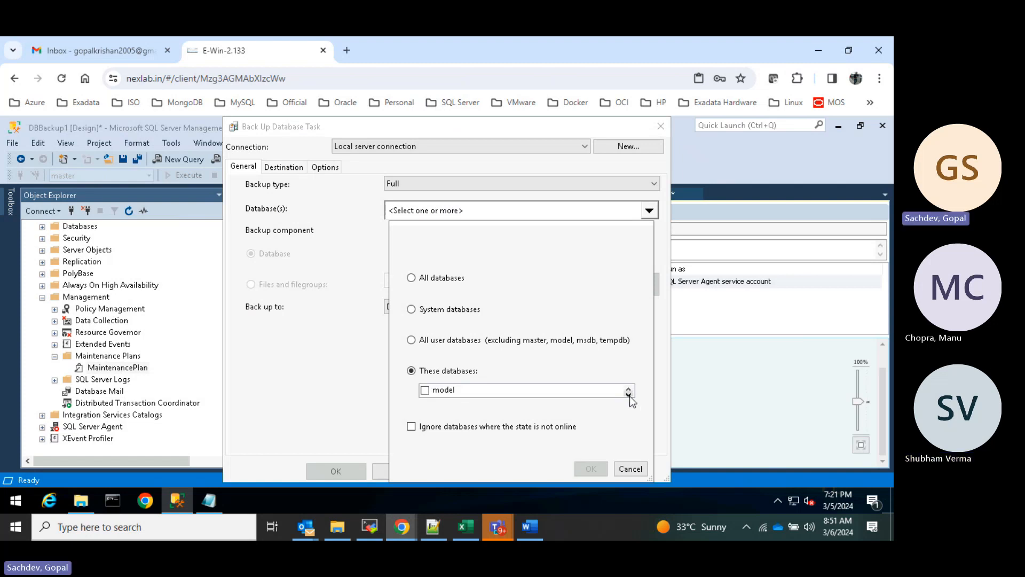
pyautogui.click(629, 394)
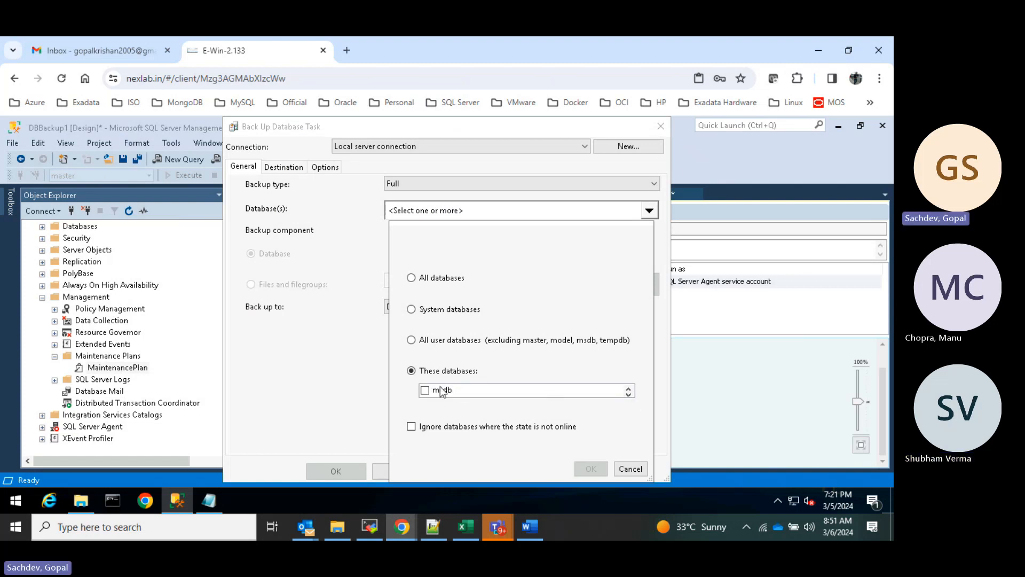
pyautogui.click(411, 277)
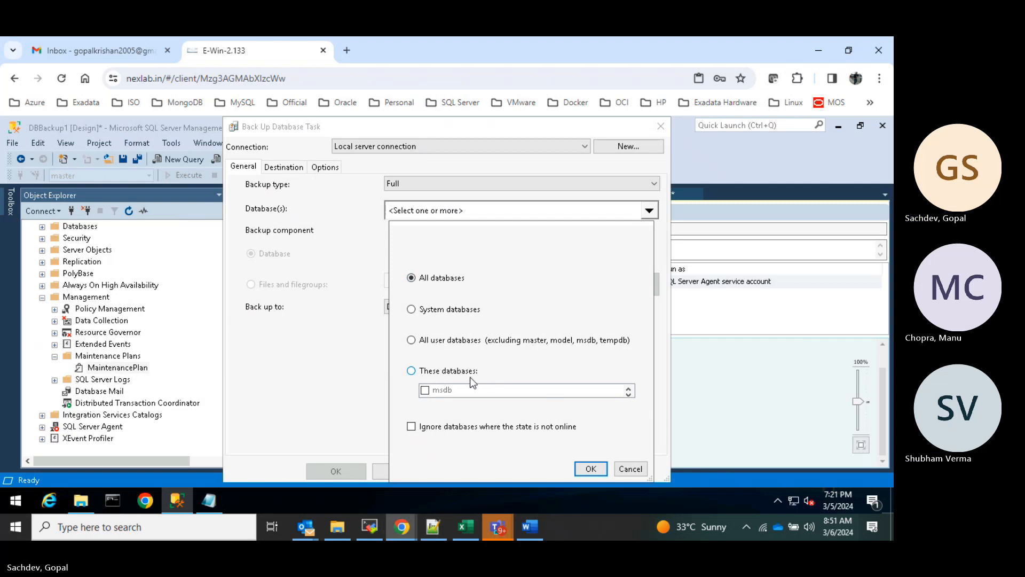
pyautogui.click(414, 373)
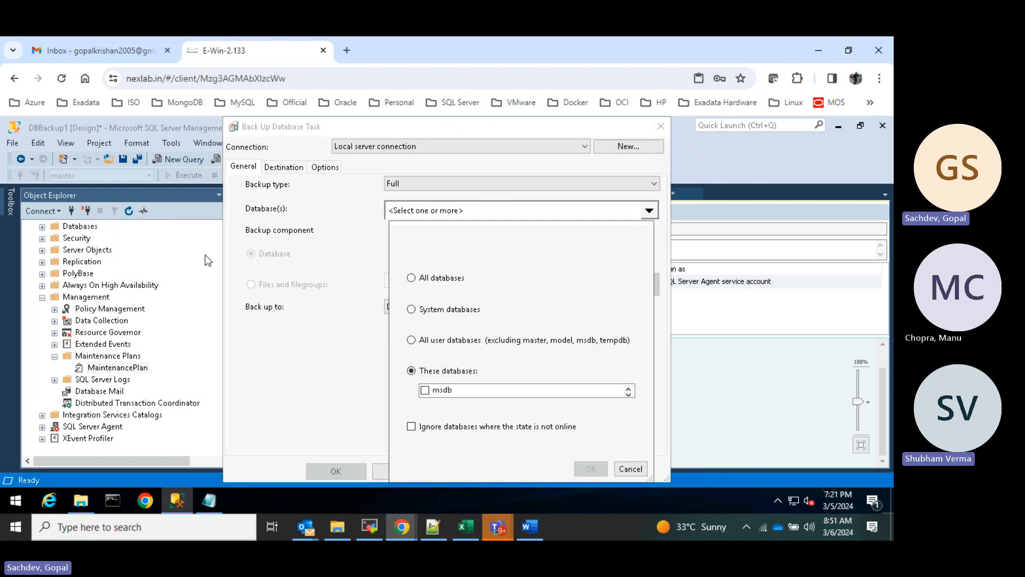
pyautogui.click(629, 395)
pyautogui.click(631, 396)
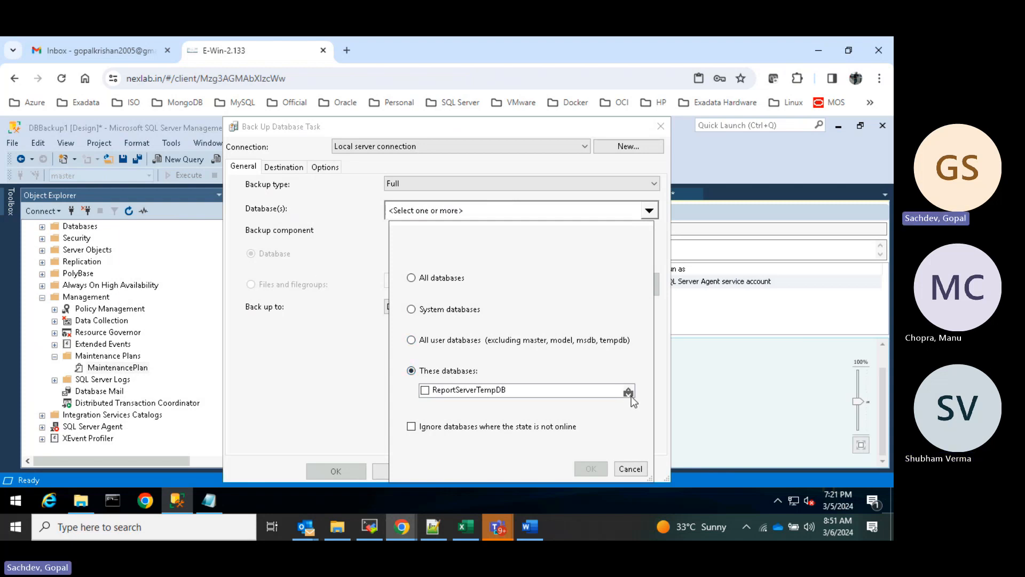
pyautogui.click(630, 397)
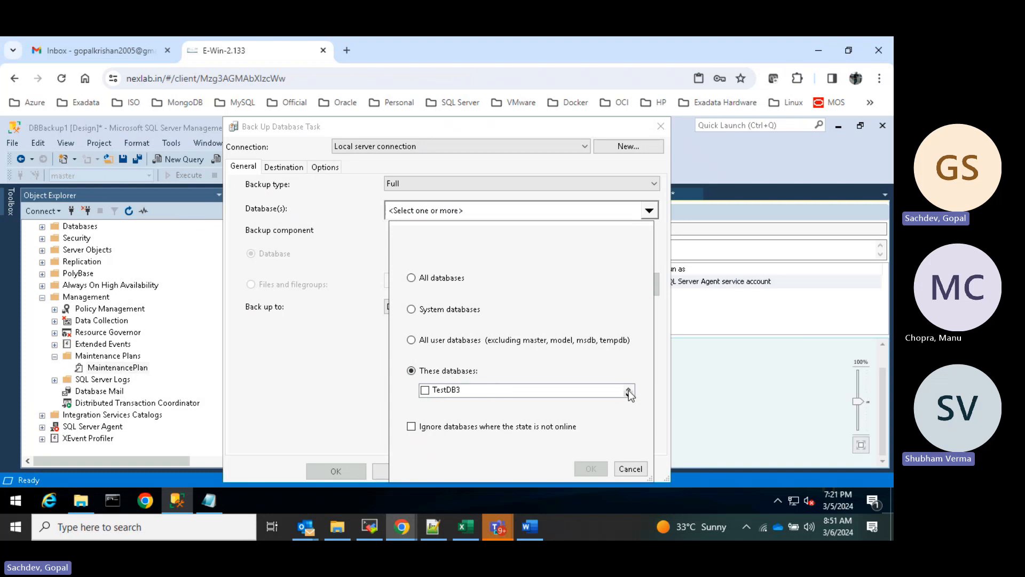
pyautogui.click(630, 397)
pyautogui.click(630, 395)
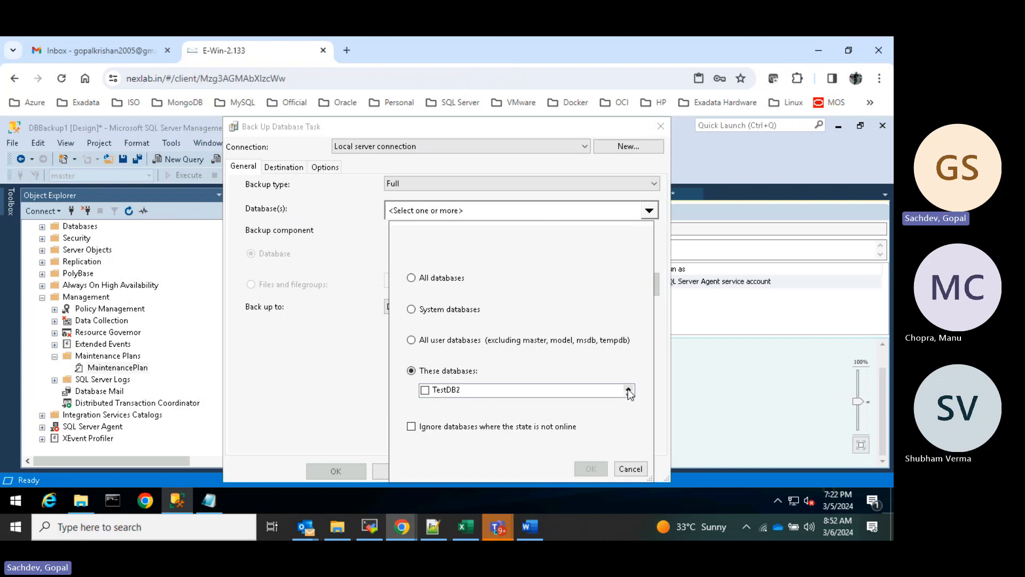
pyautogui.click(425, 390)
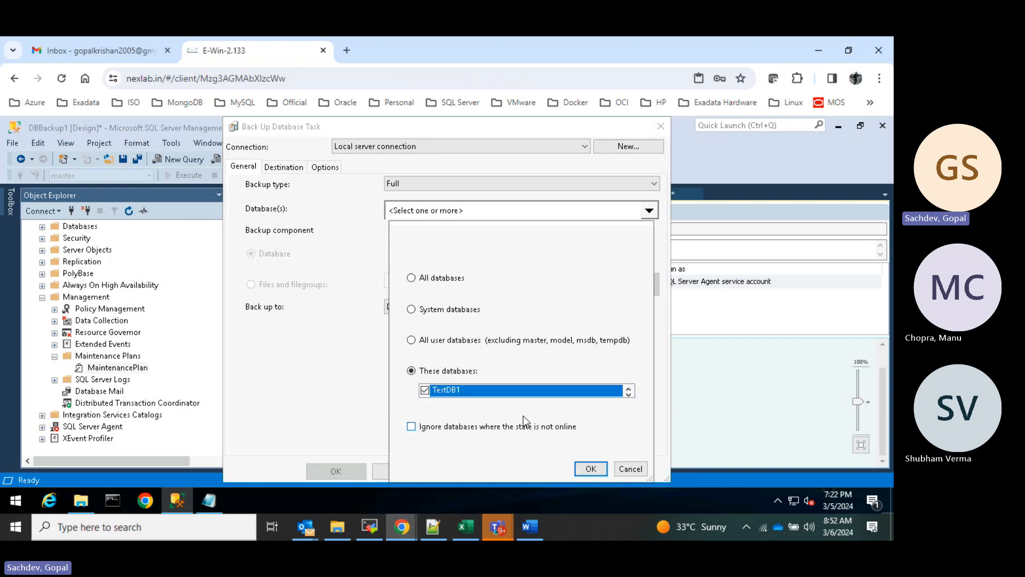
pyautogui.click(585, 468)
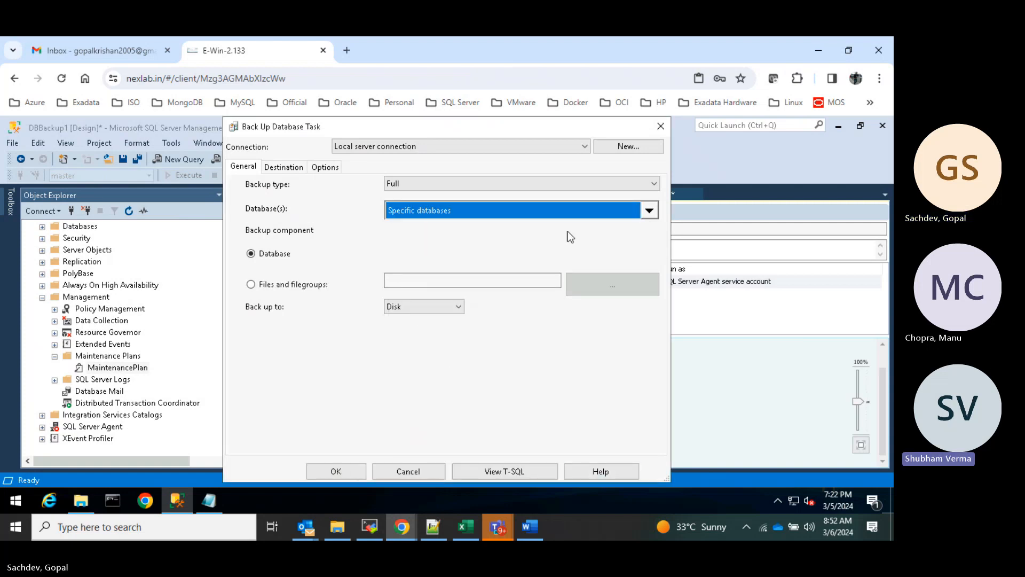
# - Change the database selection to All user databases and show the Destination settings
pyautogui.click(646, 213)
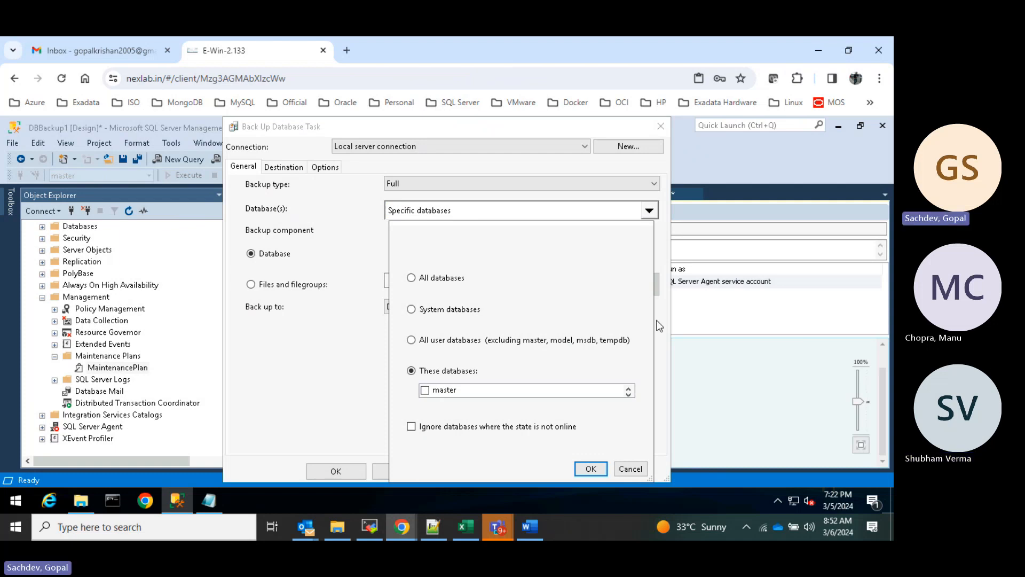
pyautogui.click(628, 393)
pyautogui.click(629, 393)
pyautogui.click(629, 394)
pyautogui.click(629, 393)
pyautogui.click(629, 394)
pyautogui.click(425, 390)
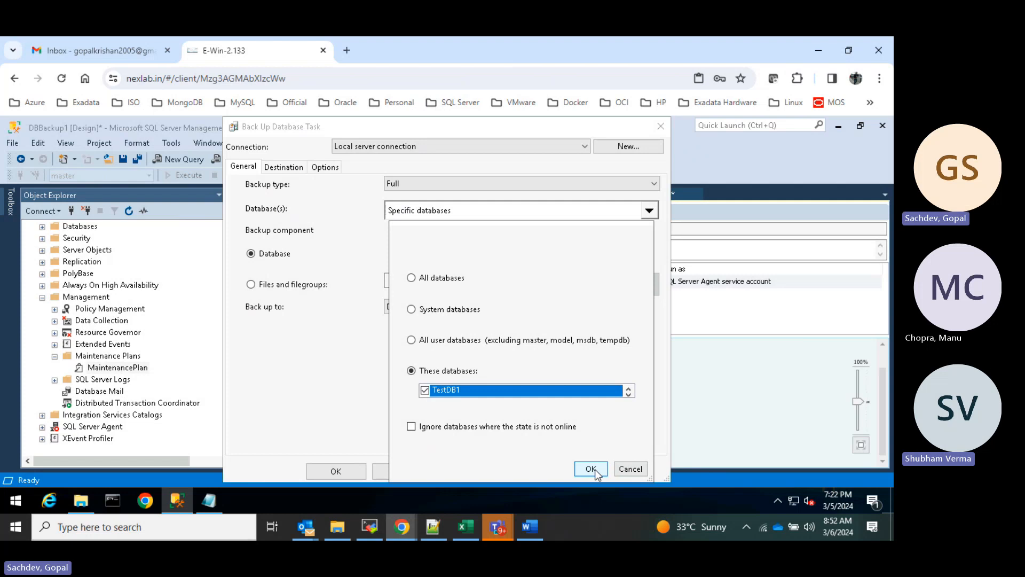
pyautogui.click(412, 341)
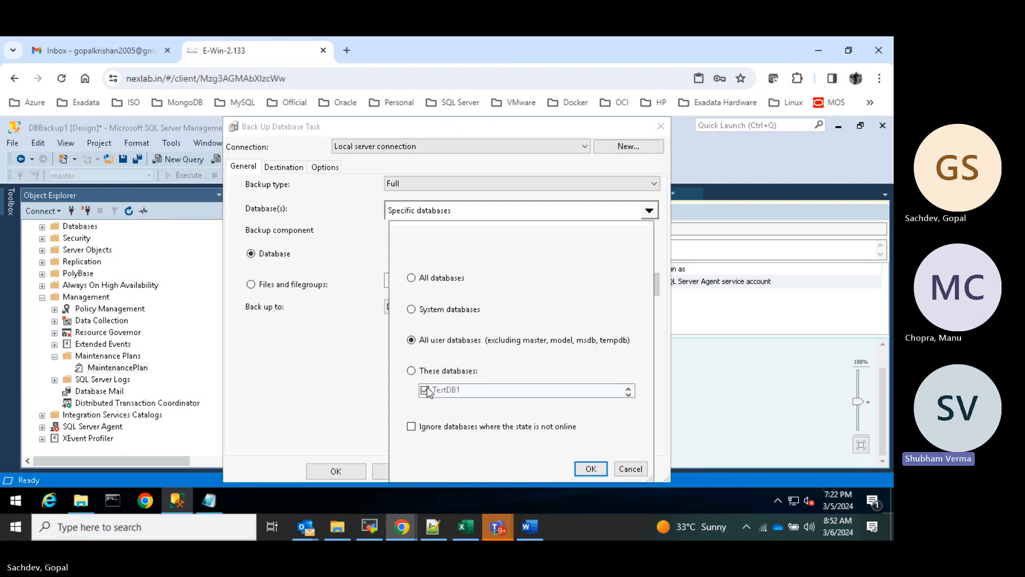
pyautogui.click(591, 469)
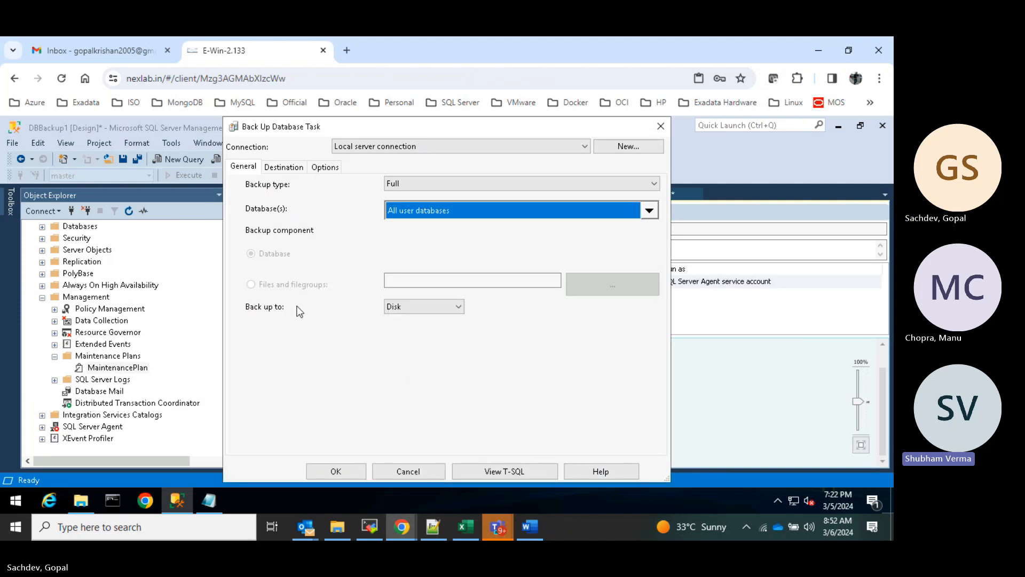
pyautogui.click(283, 166)
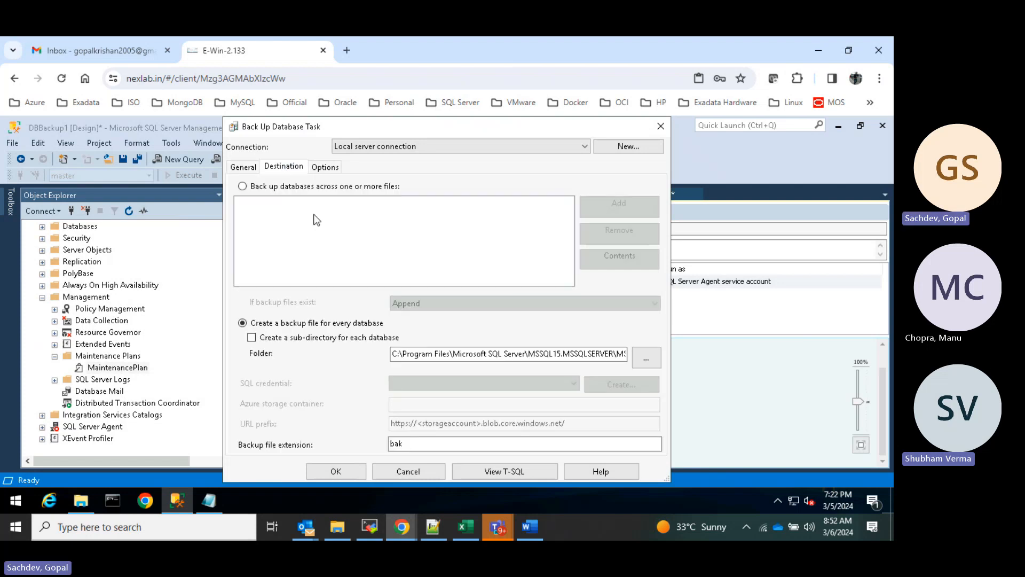
pyautogui.click(247, 166)
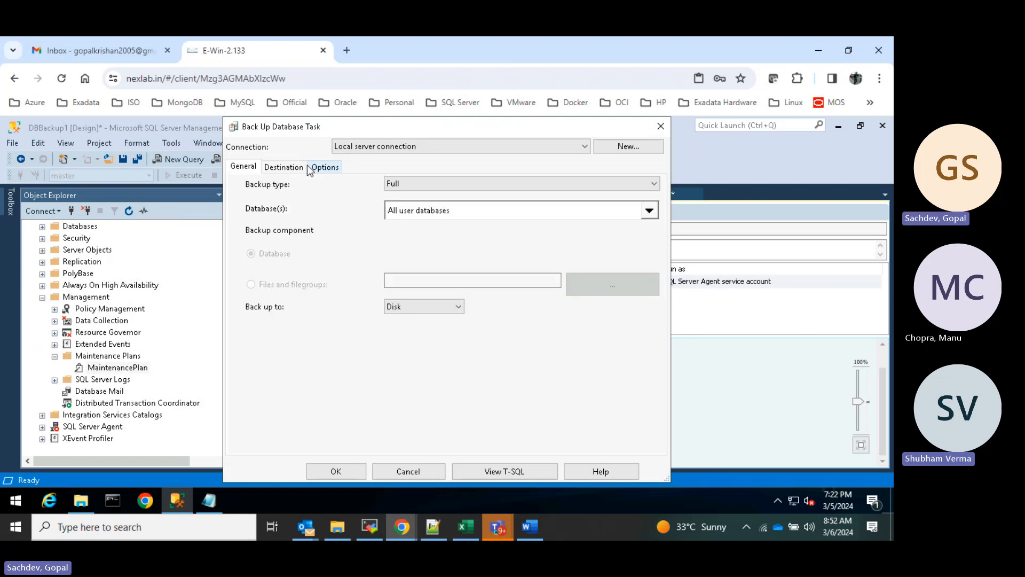
pyautogui.click(291, 167)
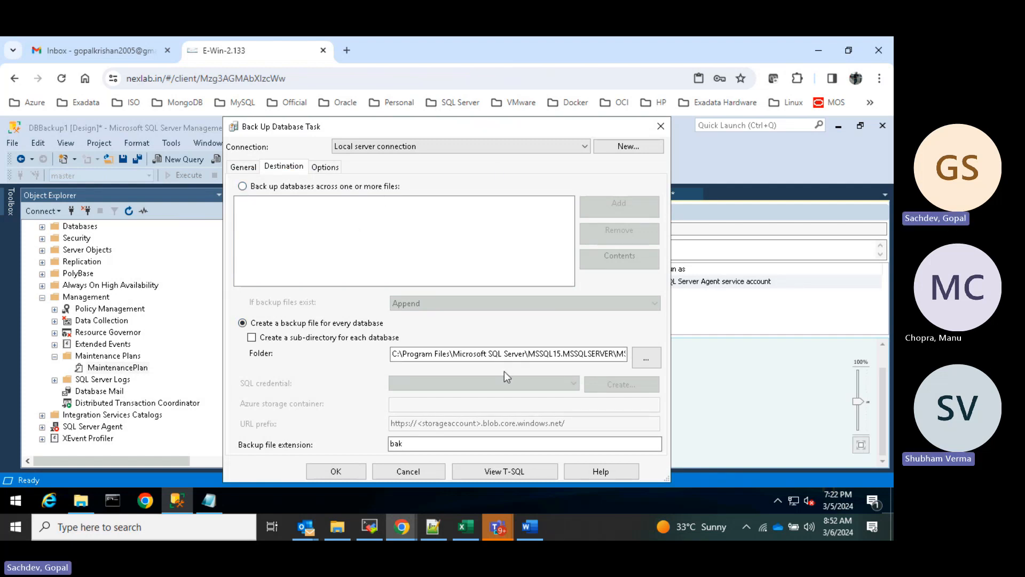
# - Set the backup folder to C:\DB_Backup and tick 'Create a sub-directory for each database'
pyautogui.click(641, 355)
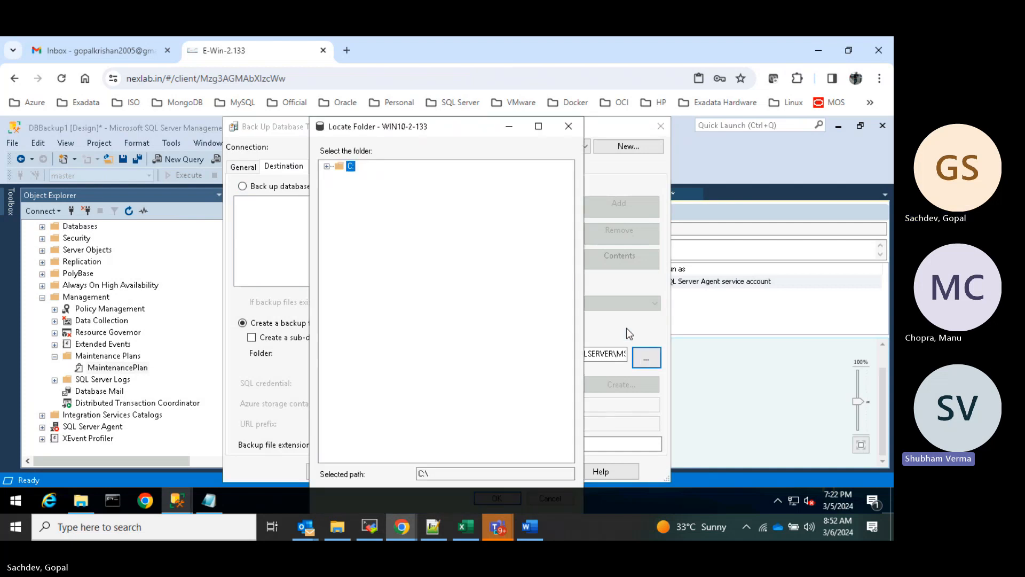
pyautogui.click(327, 166)
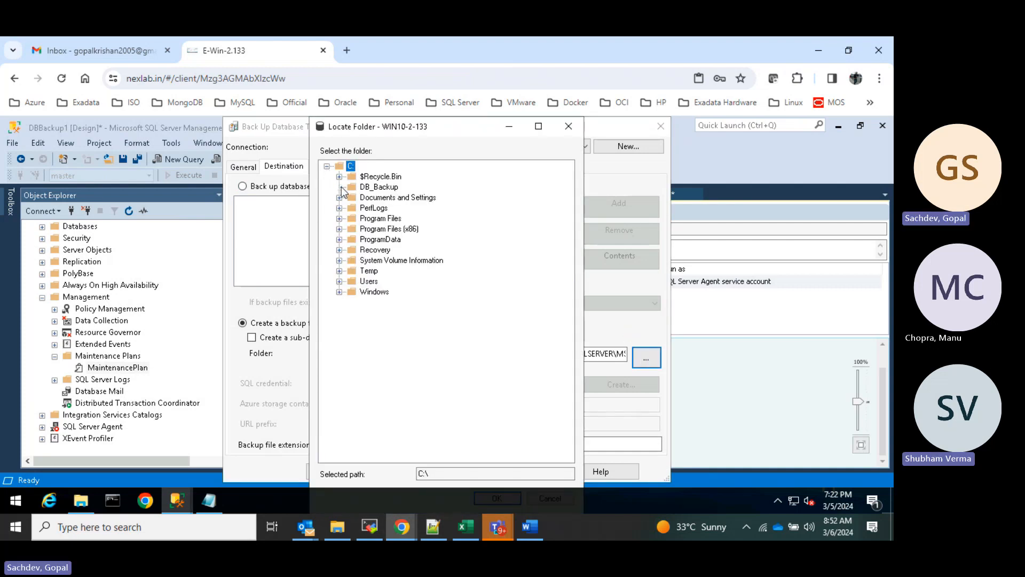
pyautogui.click(380, 188)
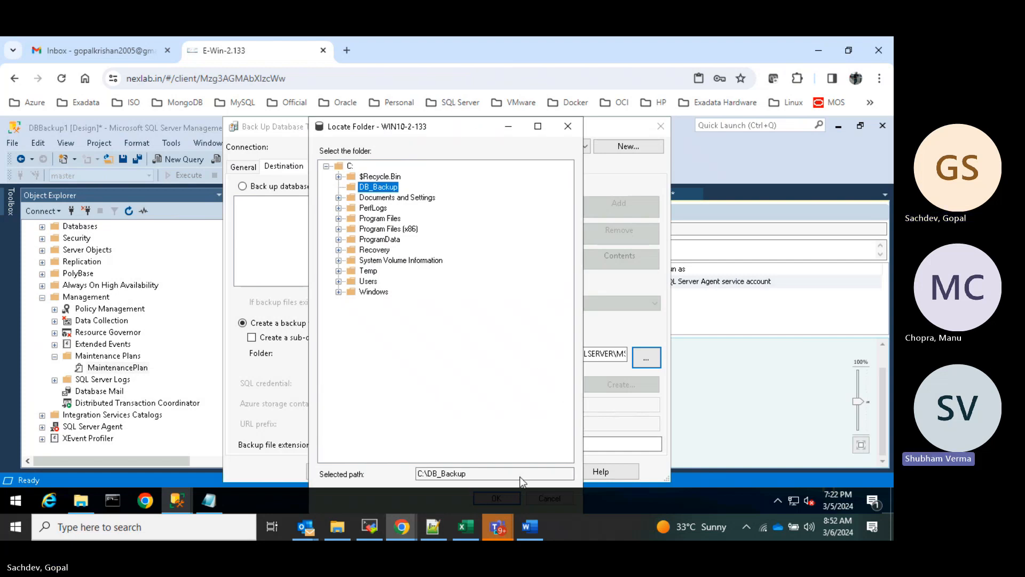
pyautogui.click(538, 126)
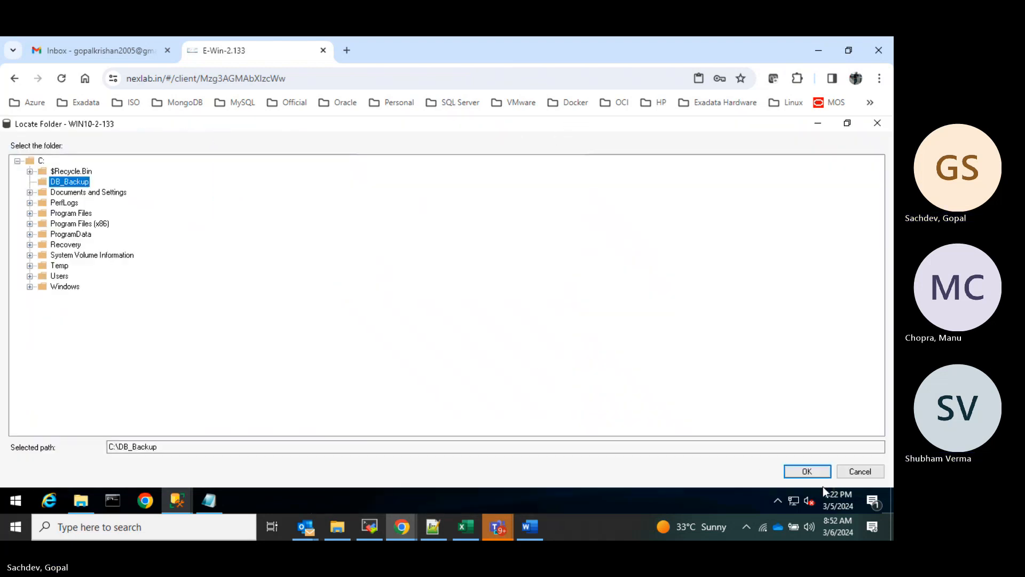
pyautogui.click(798, 470)
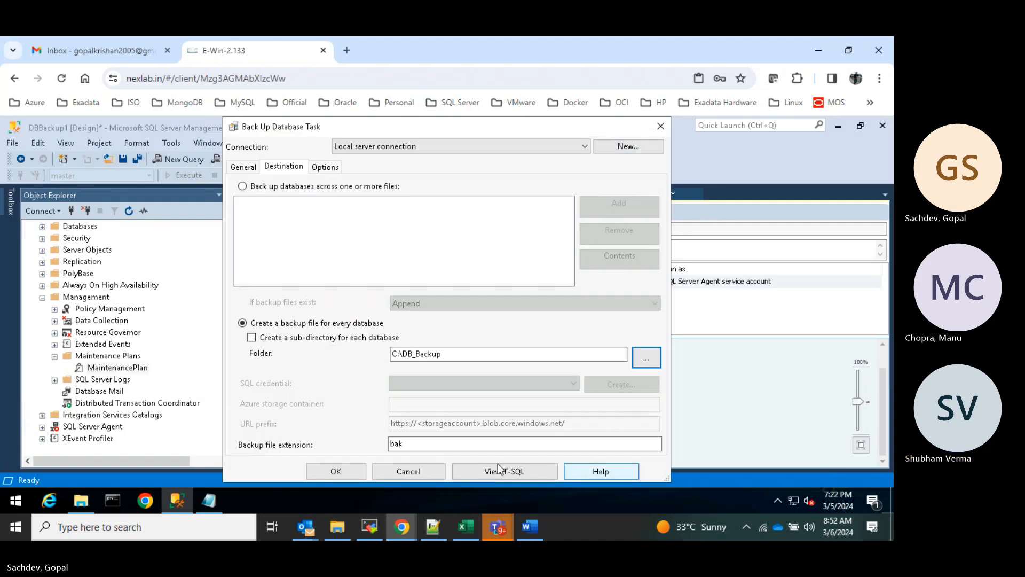
pyautogui.click(255, 339)
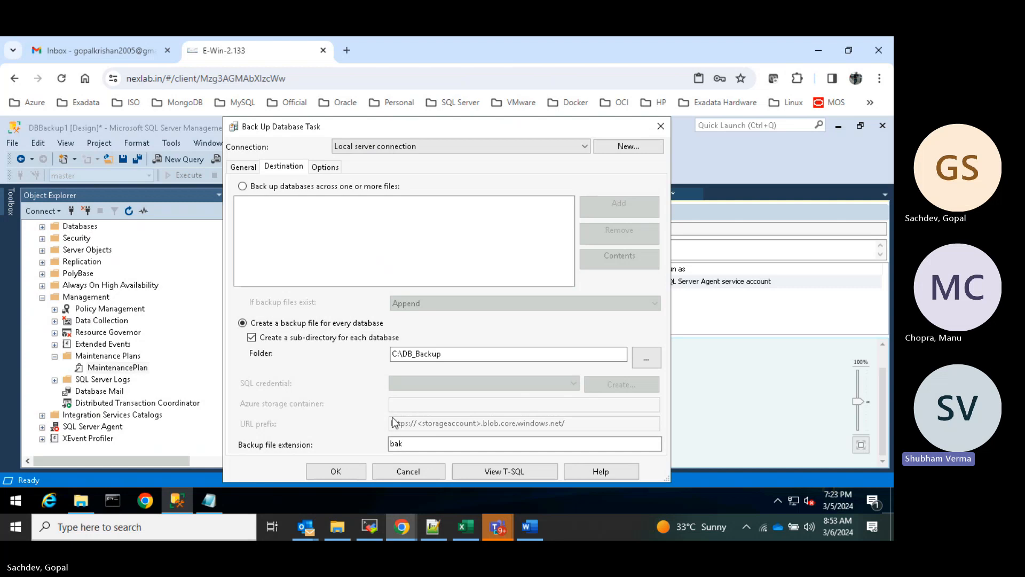
# - On the Options tab choose Compress backup, leaving Verify backup integrity unchecked
pyautogui.click(324, 167)
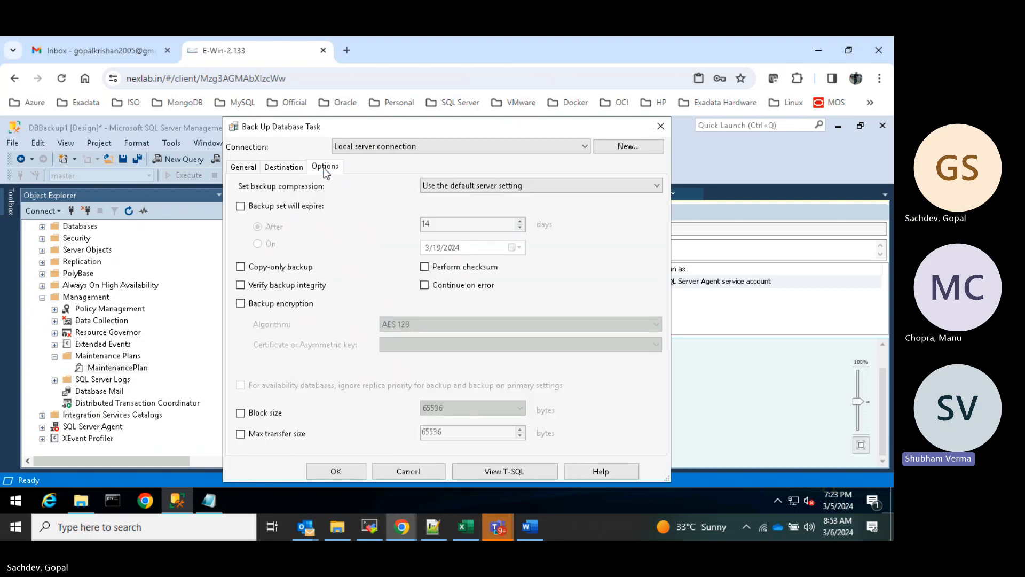
pyautogui.click(602, 184)
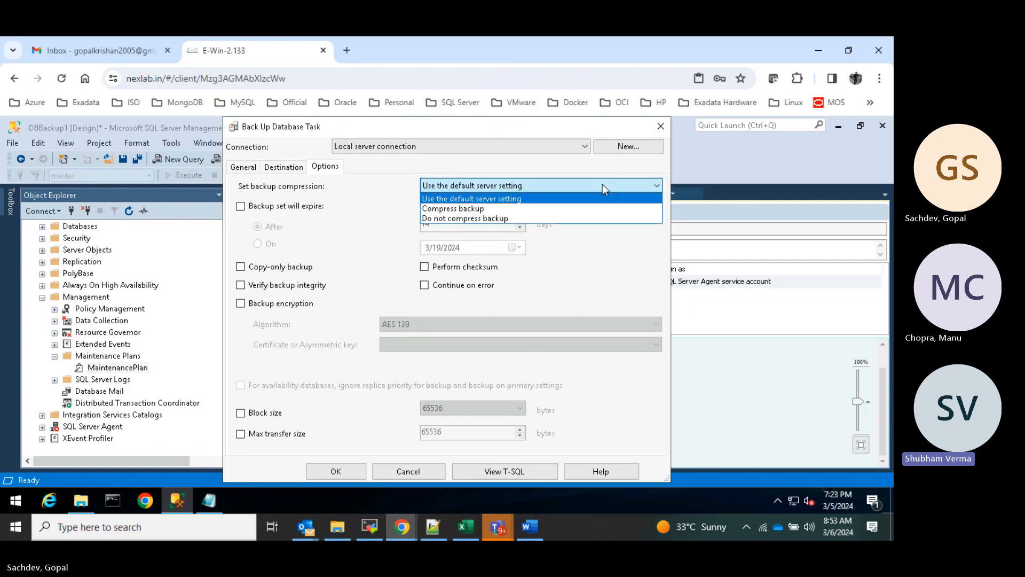
pyautogui.click(452, 209)
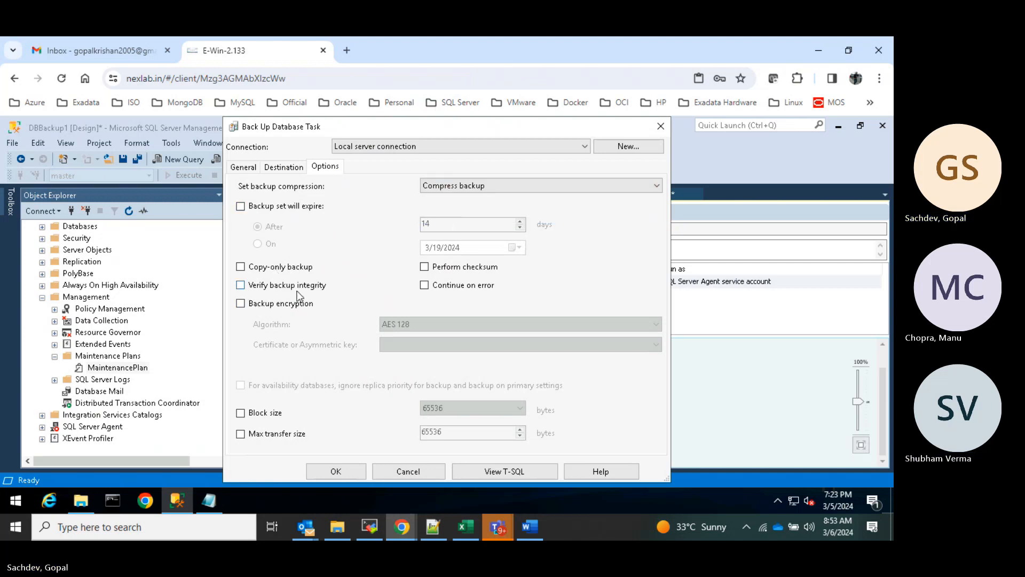
pyautogui.click(240, 285)
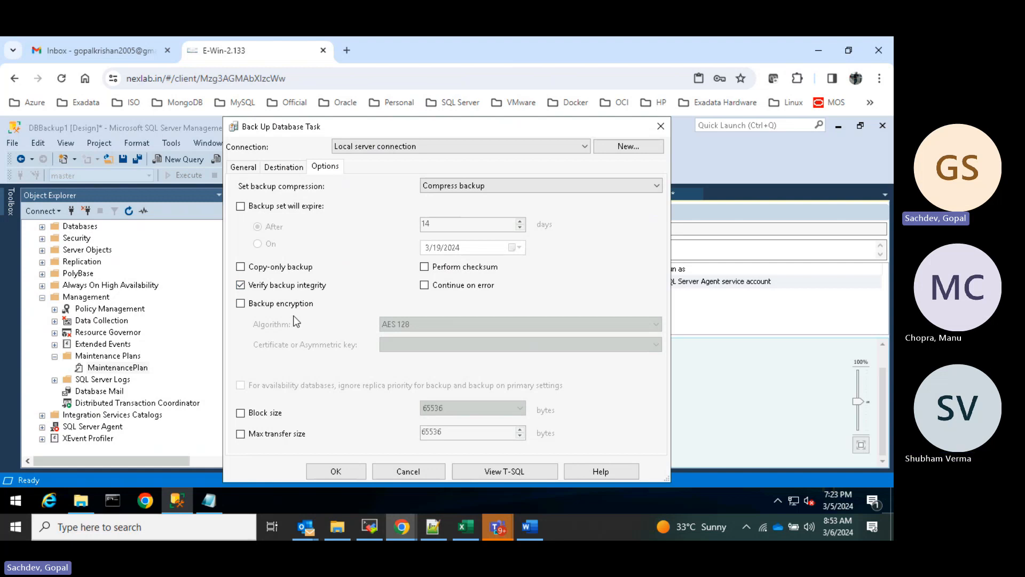
pyautogui.click(240, 285)
pyautogui.click(516, 472)
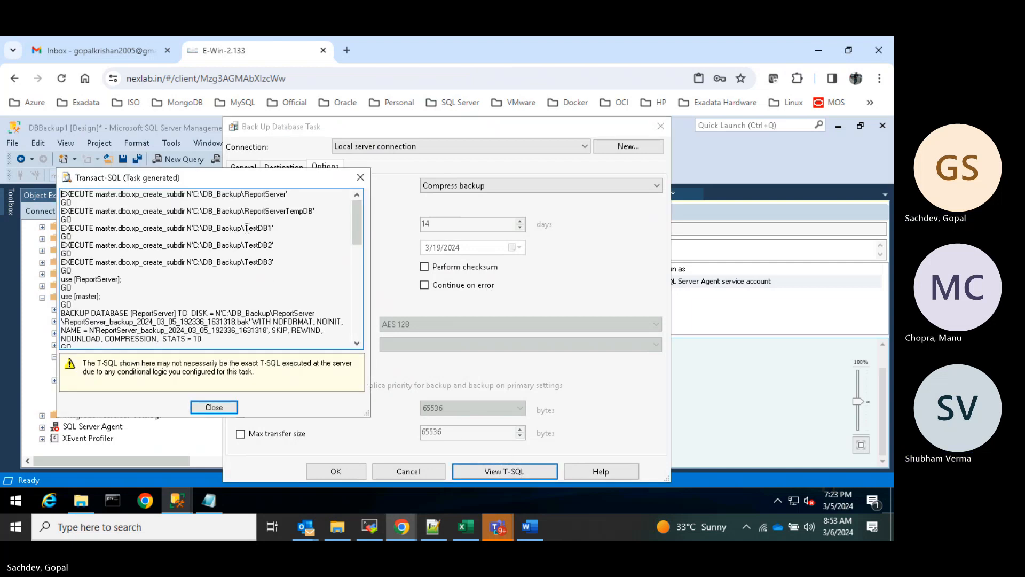
pyautogui.moveTo(116, 201); pyautogui.dragTo(226, 197)
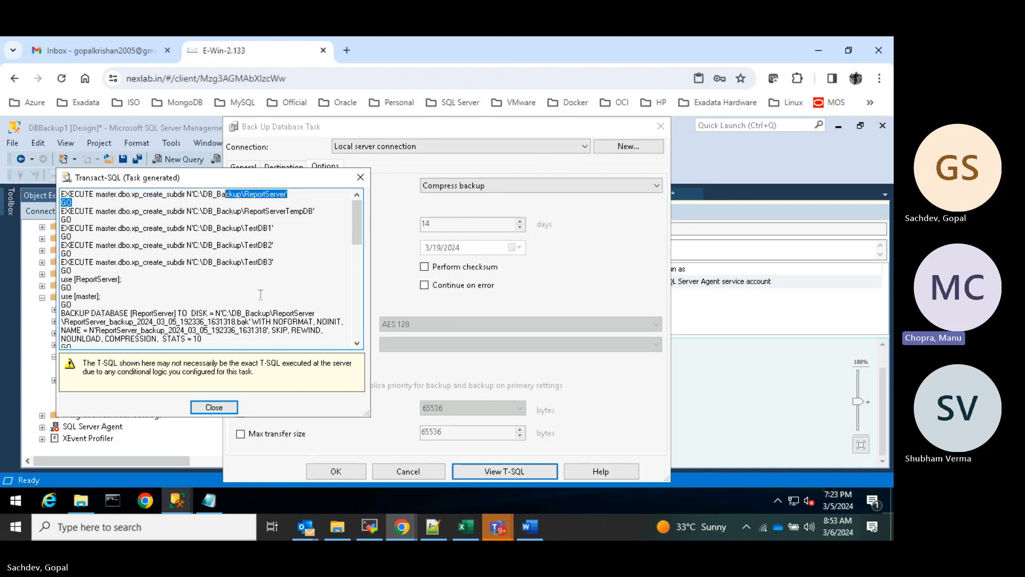
pyautogui.click(260, 292)
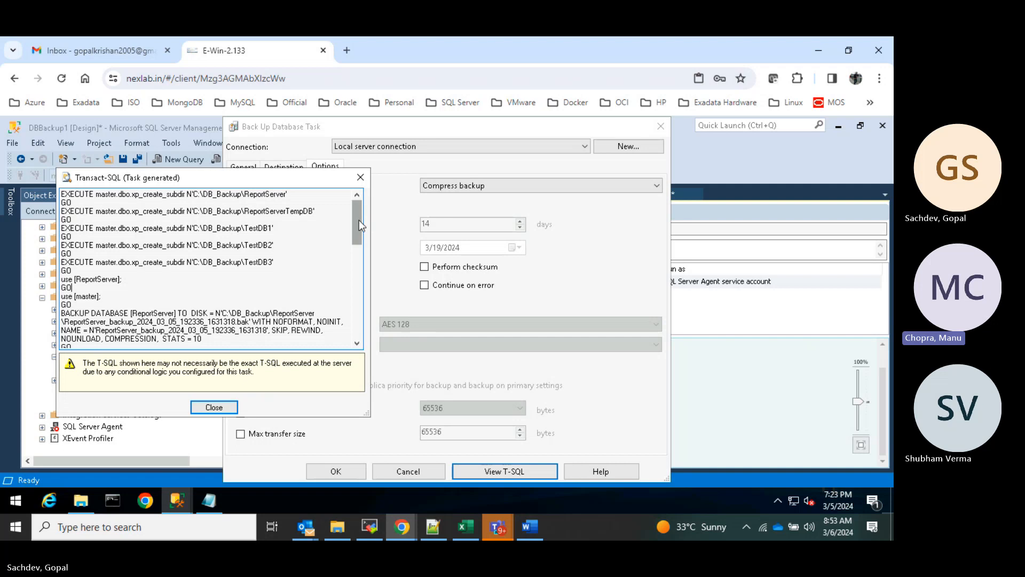
pyautogui.moveTo(358, 220)
pyautogui.mouseDown()
pyautogui.moveTo(359, 247)
pyautogui.moveTo(357, 213)
pyautogui.mouseUp()
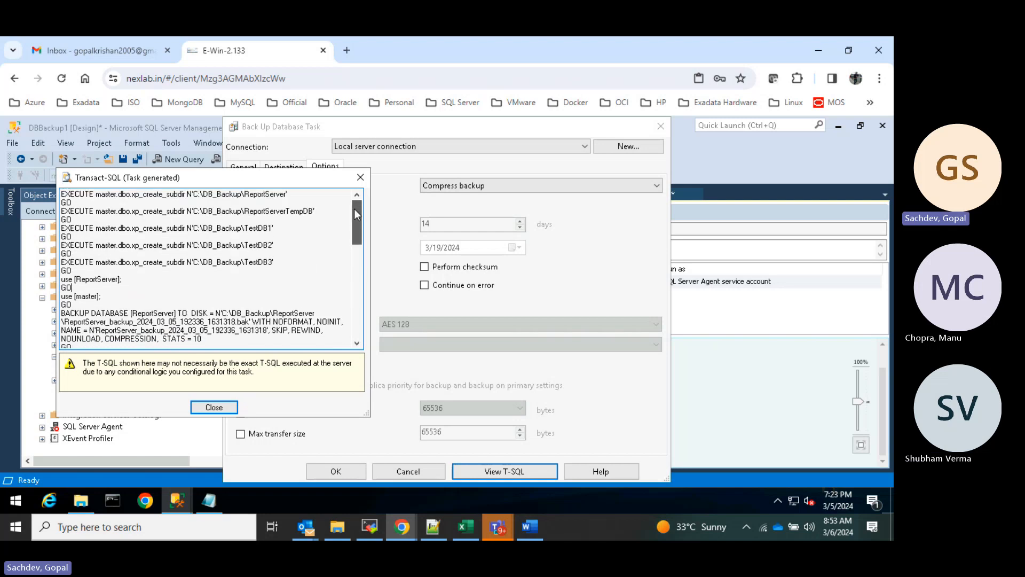
pyautogui.moveTo(90, 194); pyautogui.dragTo(150, 203)
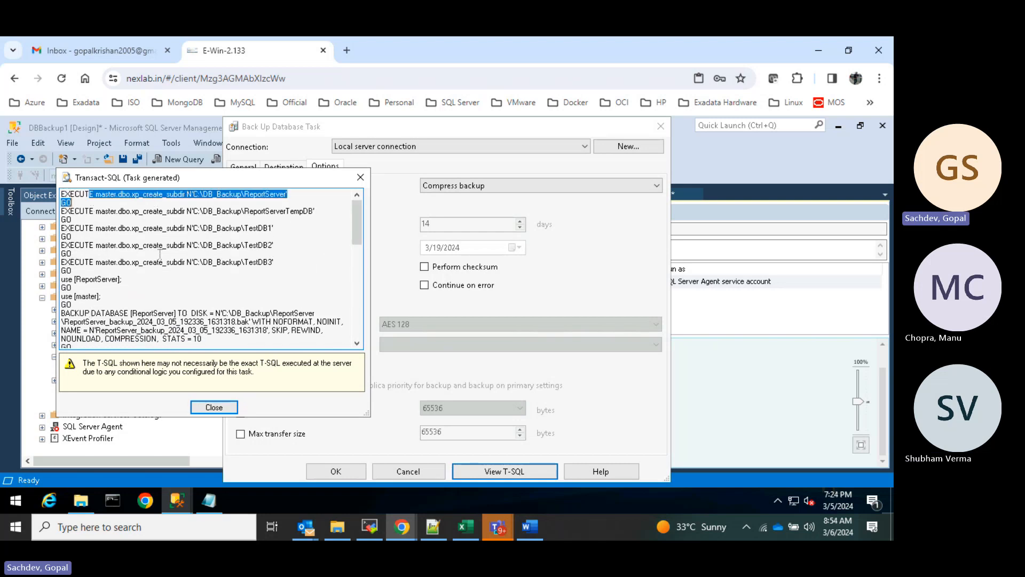
pyautogui.click(168, 278)
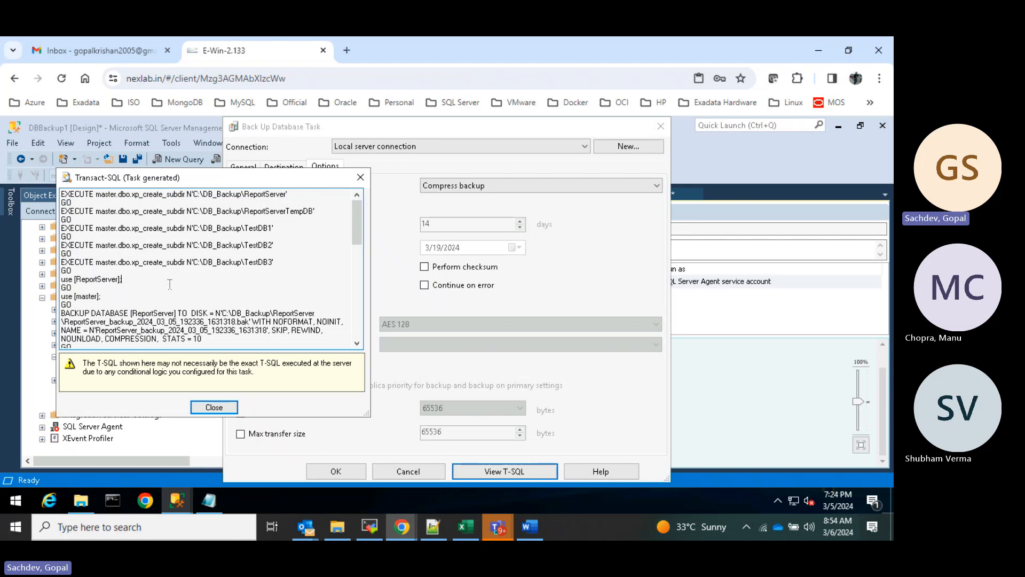
pyautogui.moveTo(92, 314); pyautogui.dragTo(243, 314)
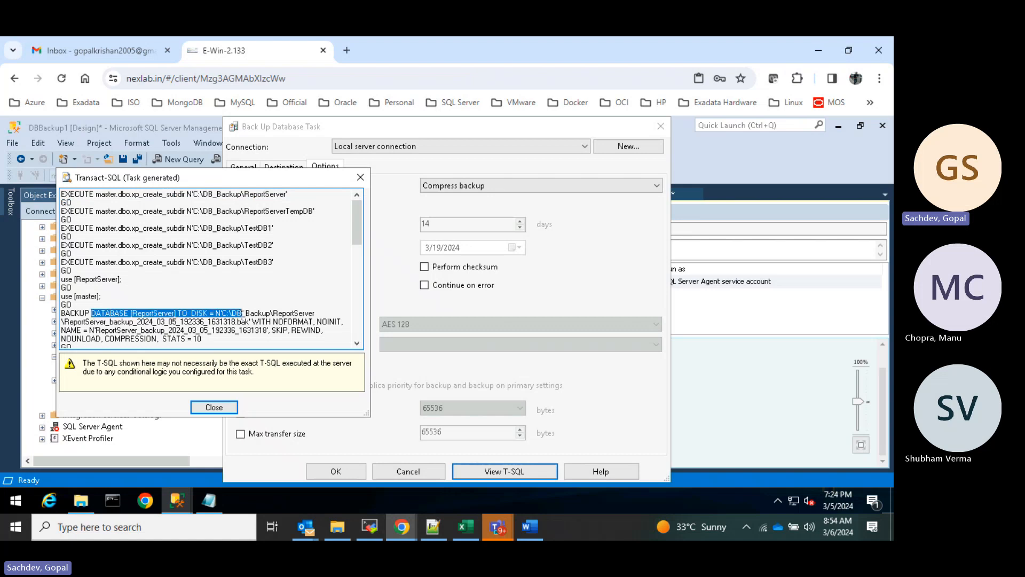
pyautogui.scroll(-1, 240, 298)
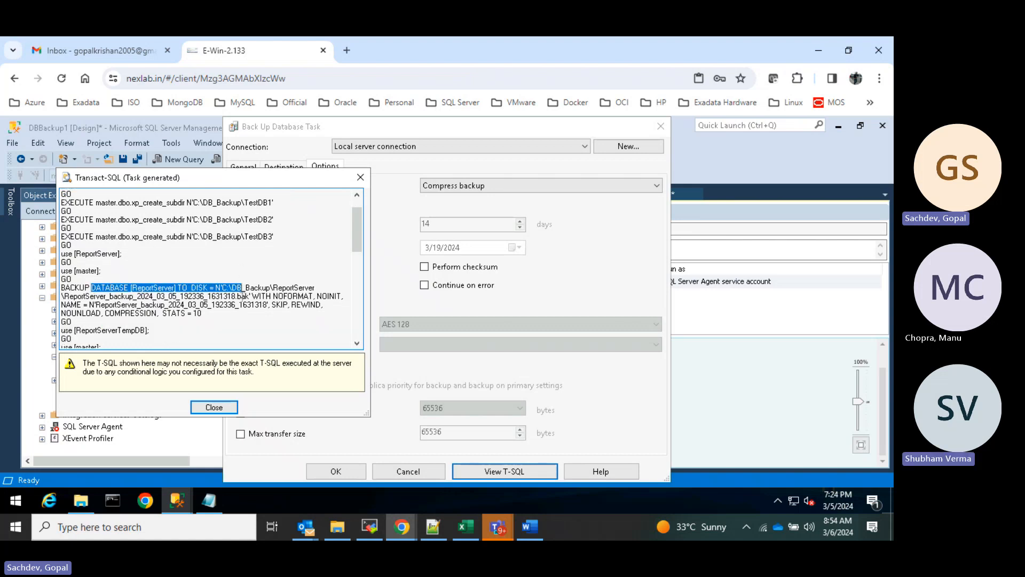
pyautogui.scroll(-1, 242, 296)
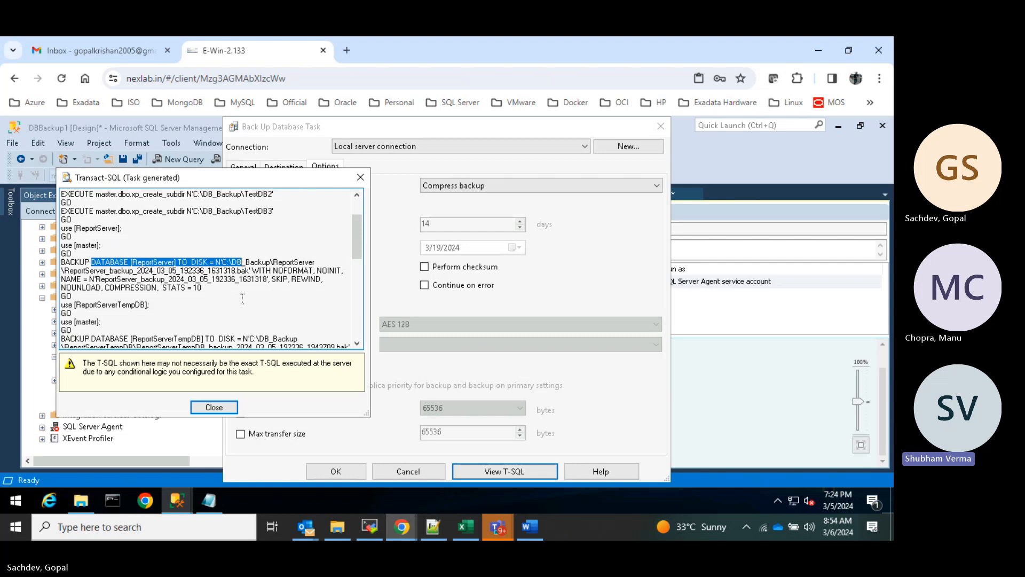
pyautogui.scroll(-1, 242, 299)
pyautogui.scroll(-2, 243, 300)
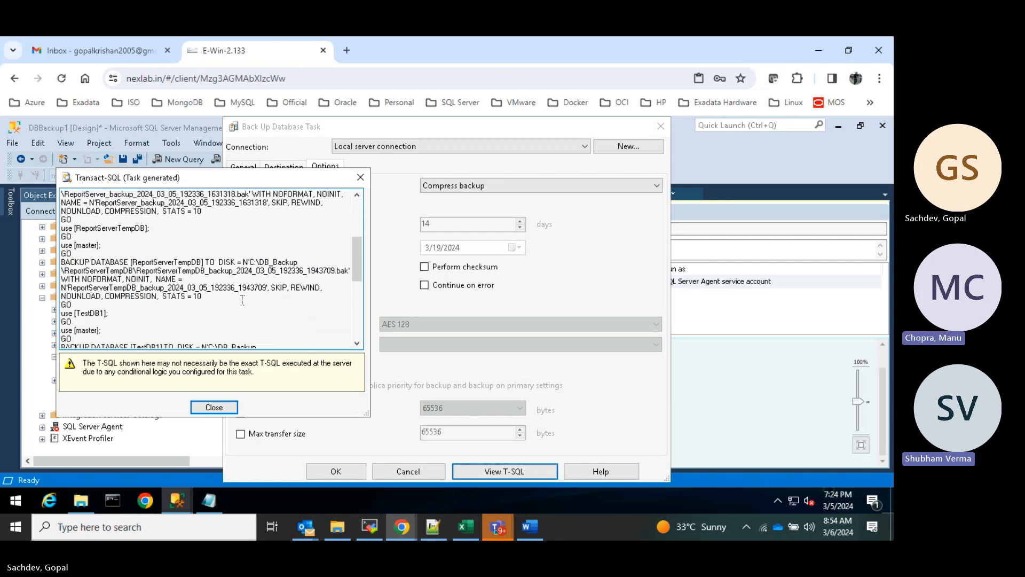
pyautogui.scroll(-3, 305, 297)
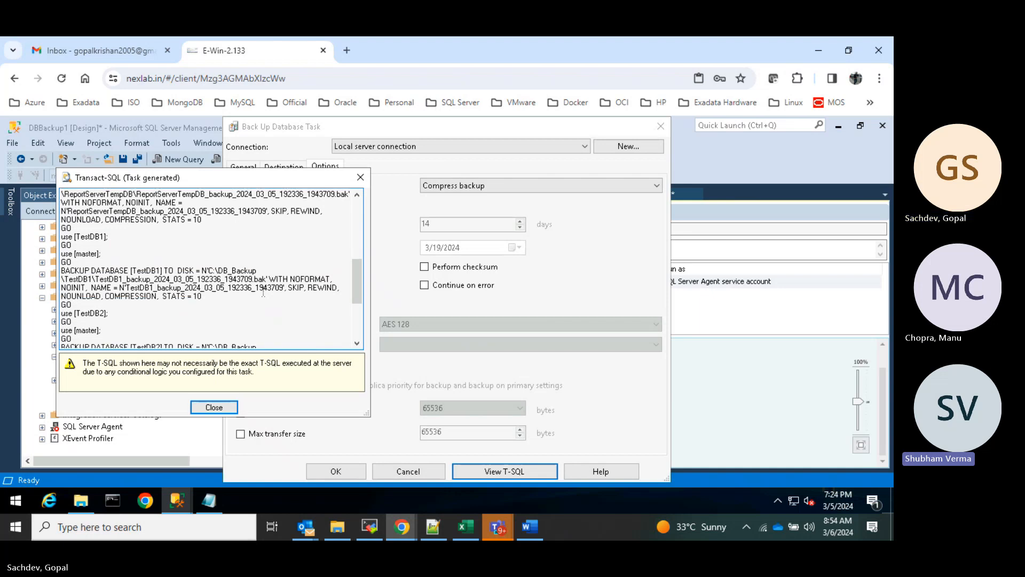
pyautogui.scroll(-4, 196, 294)
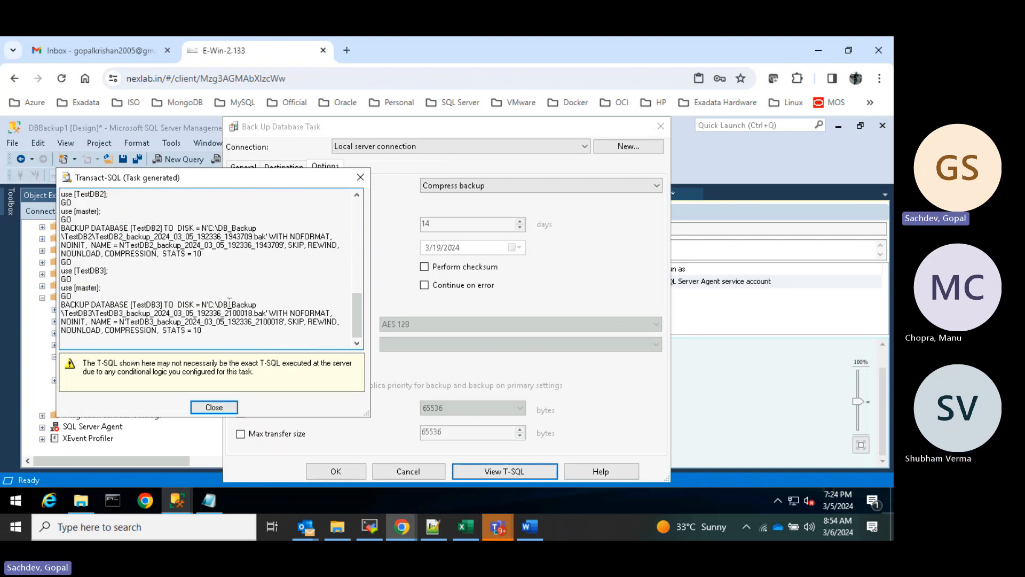
pyautogui.scroll(4, 229, 302)
pyautogui.scroll(3, 229, 303)
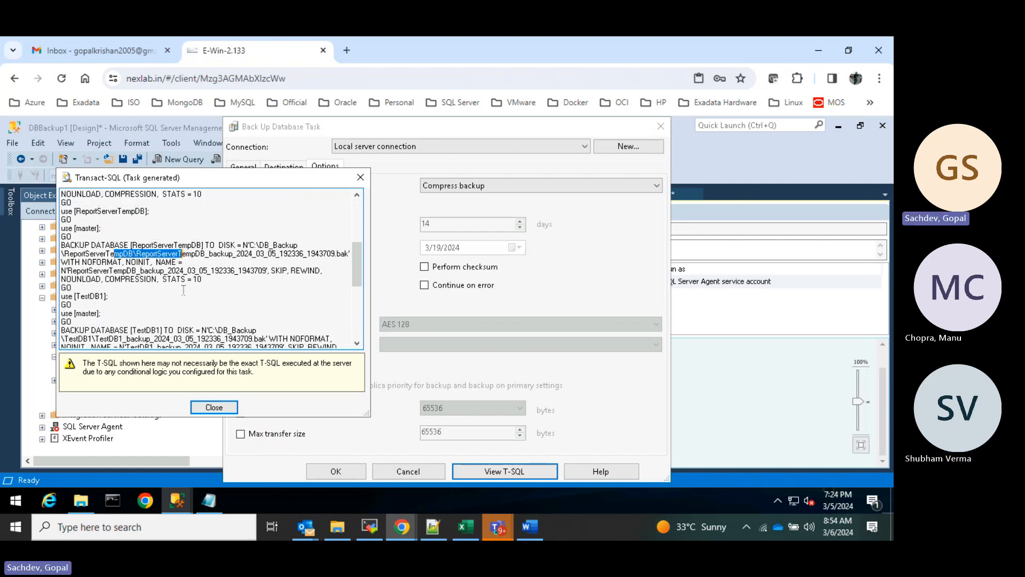
pyautogui.moveTo(126, 279); pyautogui.dragTo(208, 279)
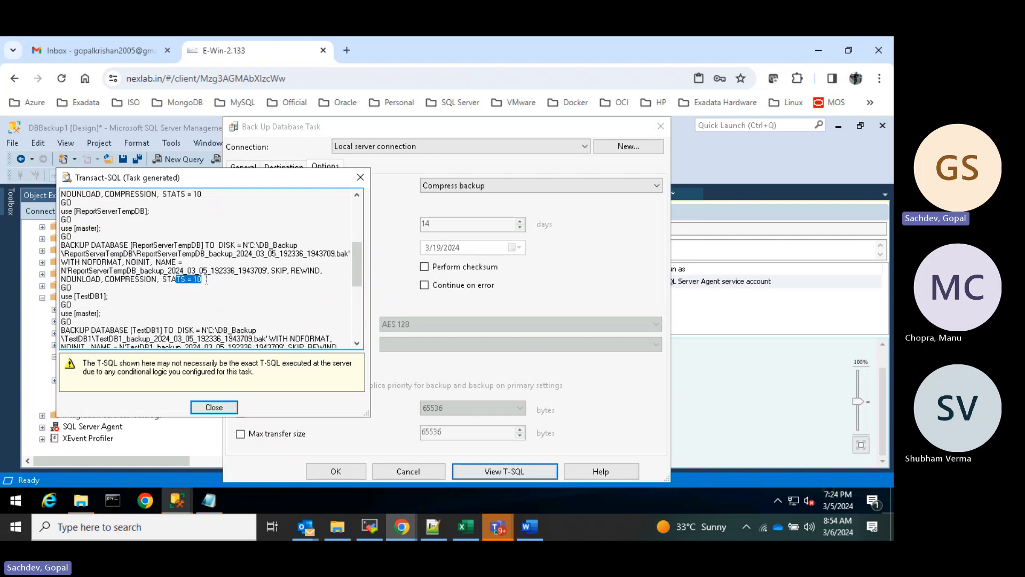
pyautogui.click(212, 289)
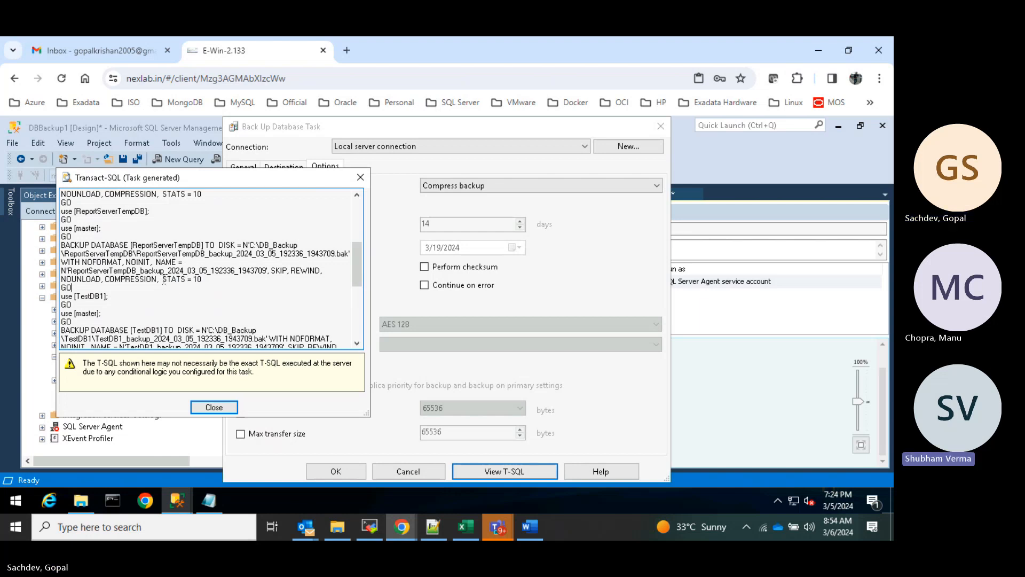
pyautogui.moveTo(161, 279); pyautogui.dragTo(202, 279)
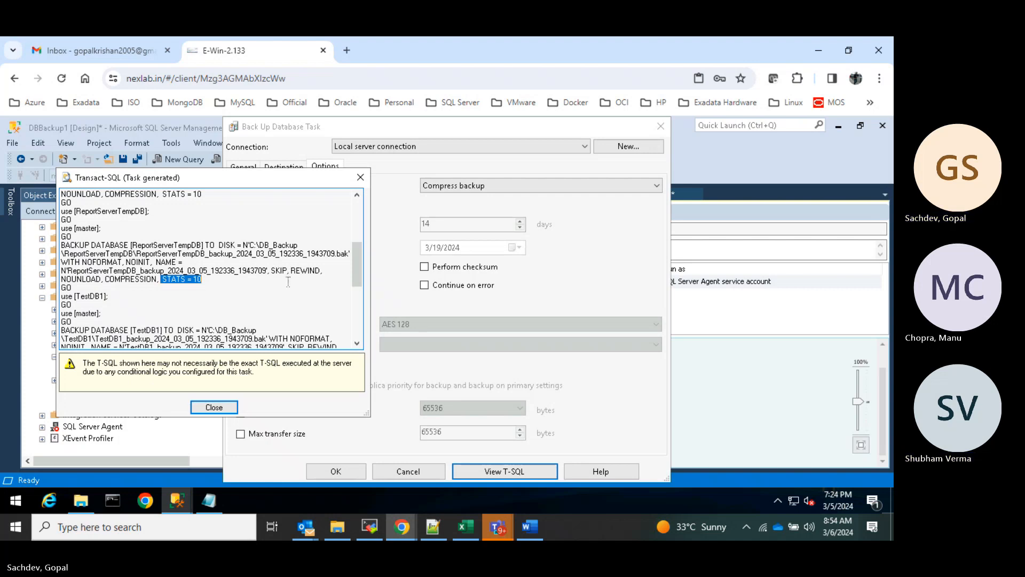
pyautogui.click(282, 303)
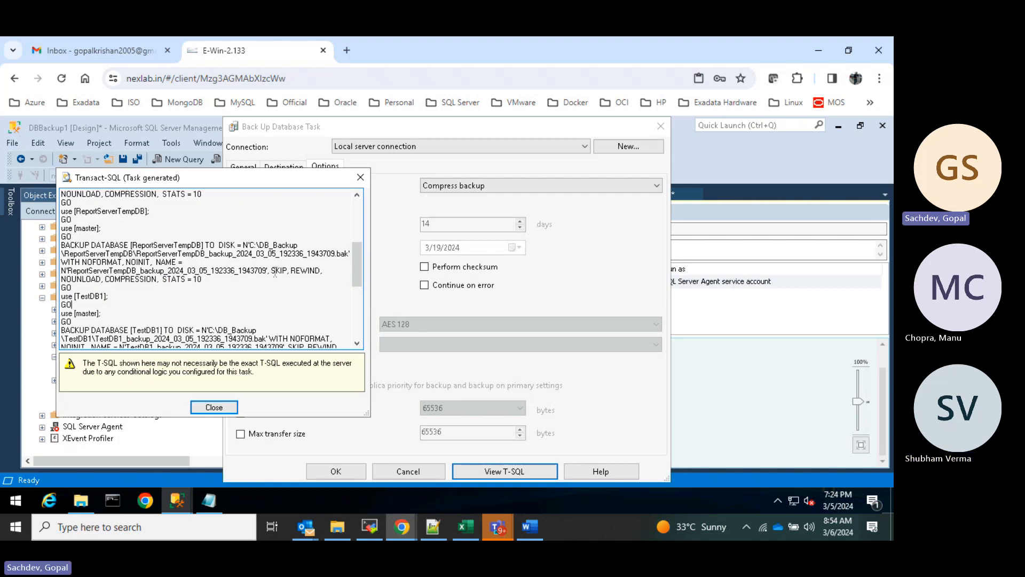
pyautogui.moveTo(271, 270); pyautogui.dragTo(320, 280)
# - Review the TestDB1 BACKUP statement and NOUNLOAD option in the T-SQL preview, then close it
pyautogui.click(326, 297)
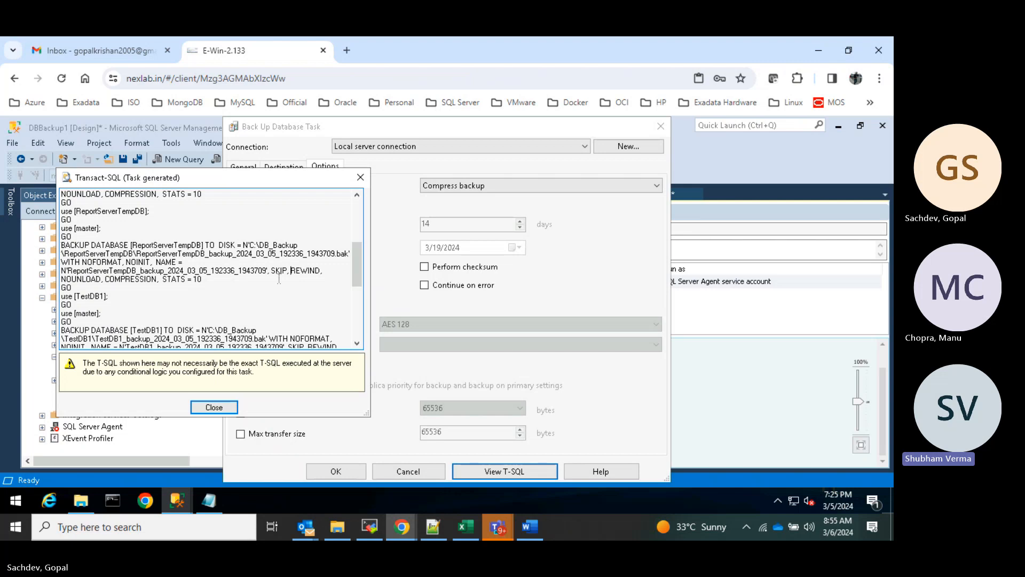
pyautogui.scroll(-2, 287, 279)
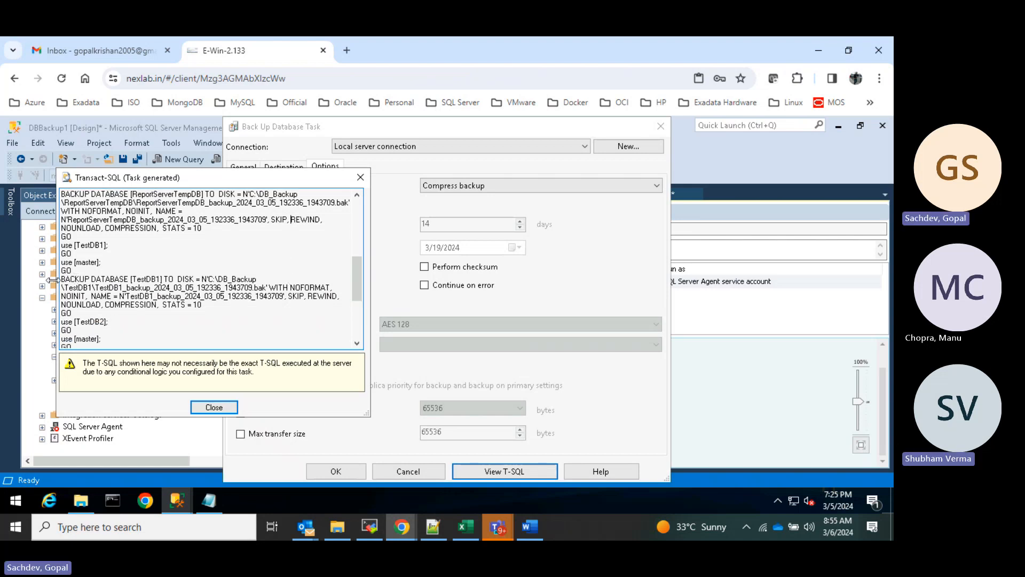
pyautogui.moveTo(63, 279); pyautogui.dragTo(204, 304)
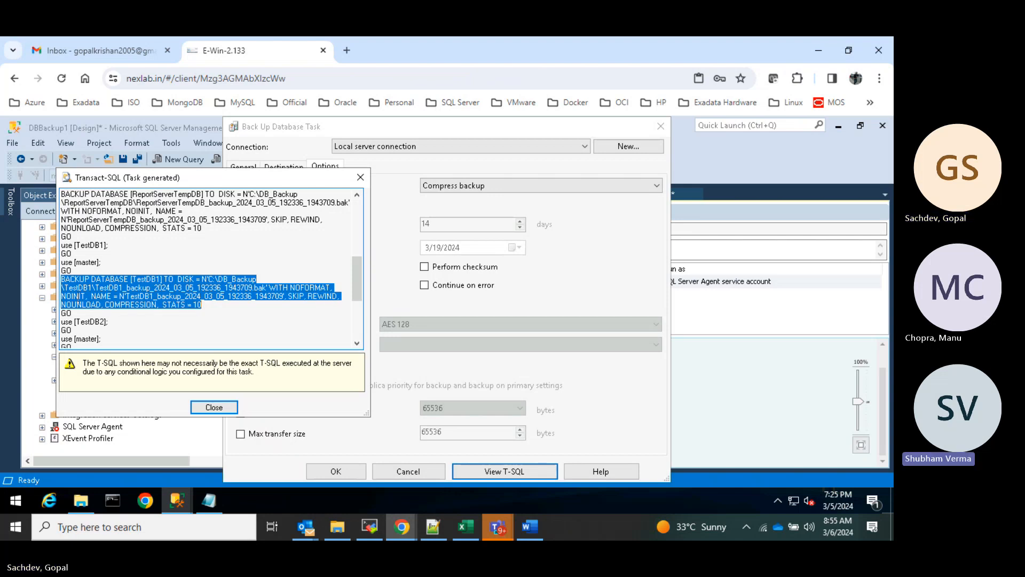
pyautogui.click(151, 314)
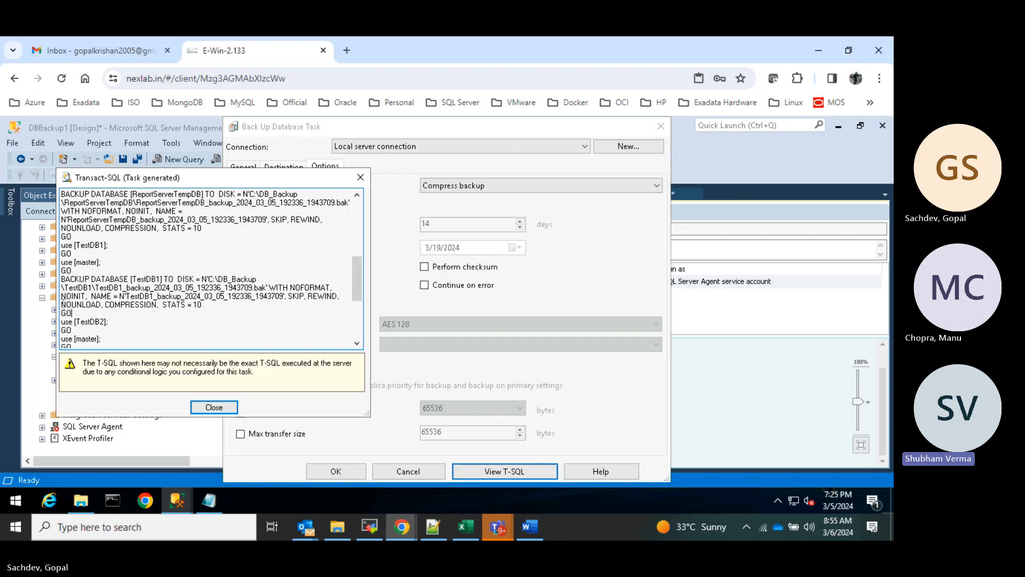
pyautogui.moveTo(61, 305); pyautogui.dragTo(102, 305)
pyautogui.scroll(-1, 220, 321)
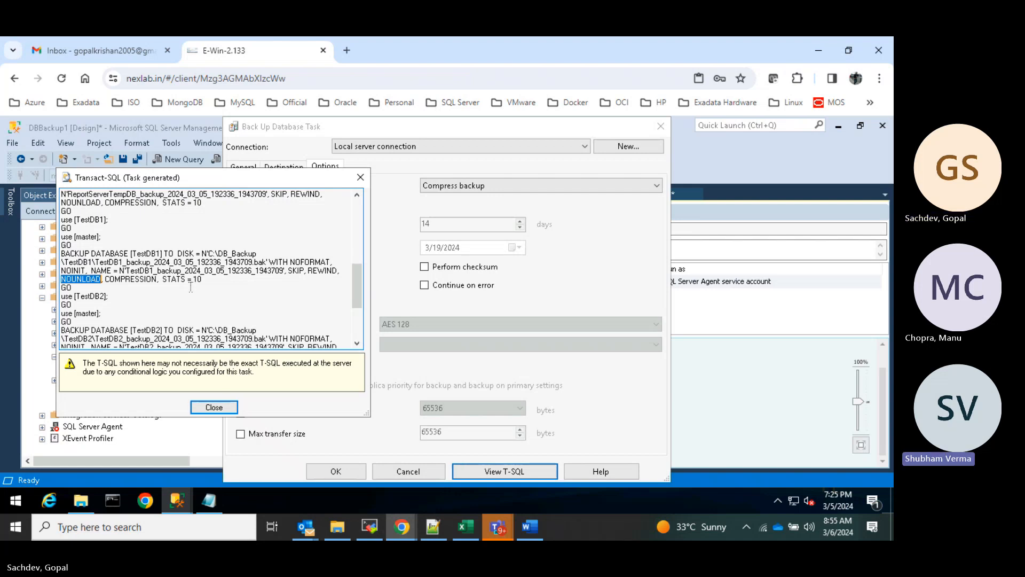
pyautogui.click(214, 407)
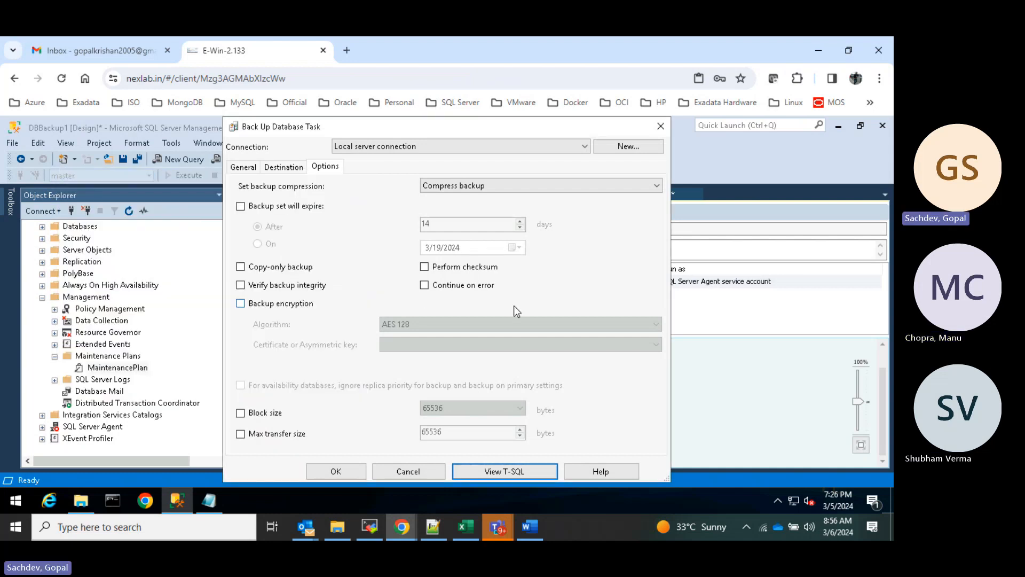
# - Confirm on the General tab that Disk remains the backup target
pyautogui.click(289, 168)
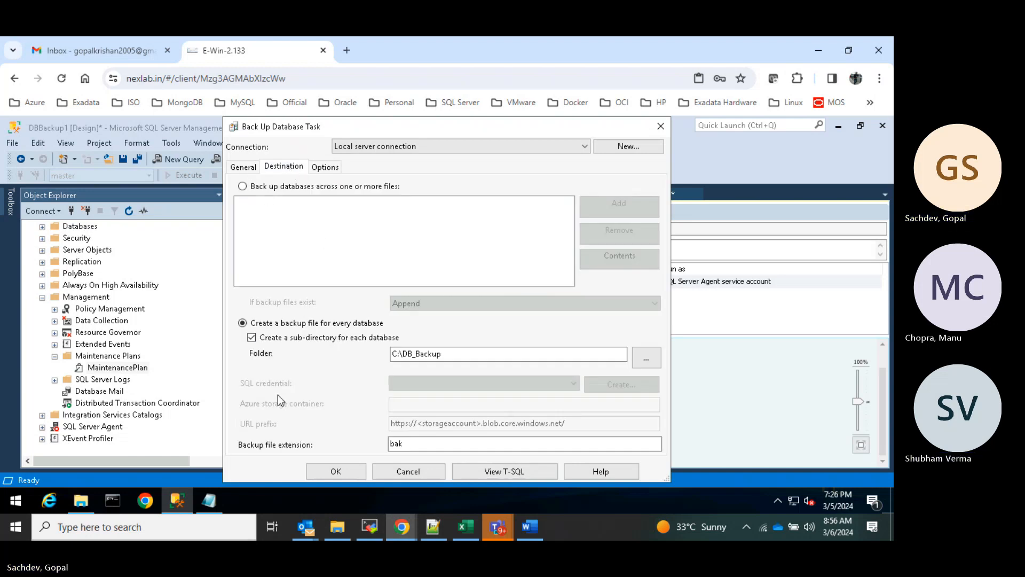
pyautogui.click(251, 172)
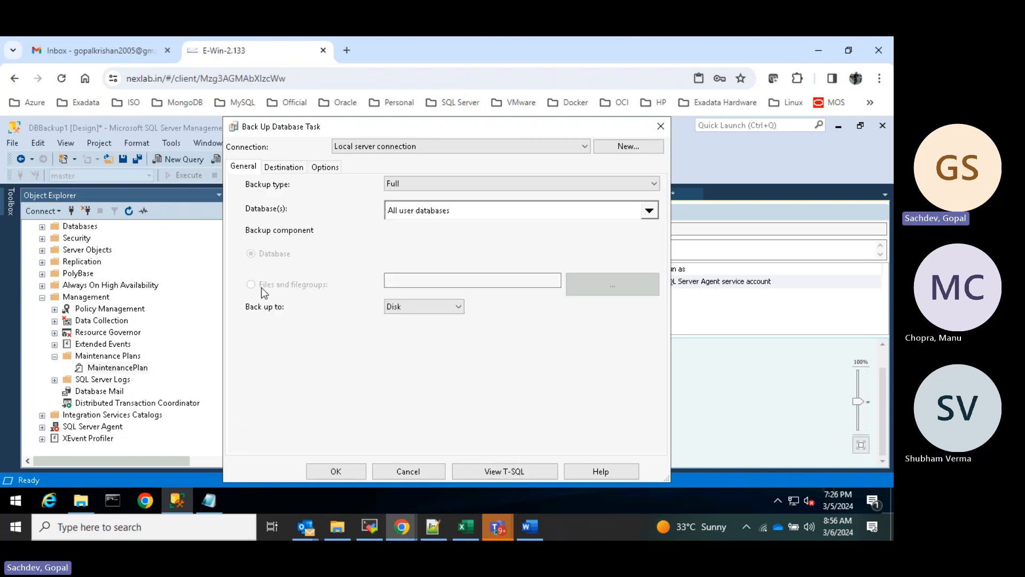
pyautogui.click(445, 306)
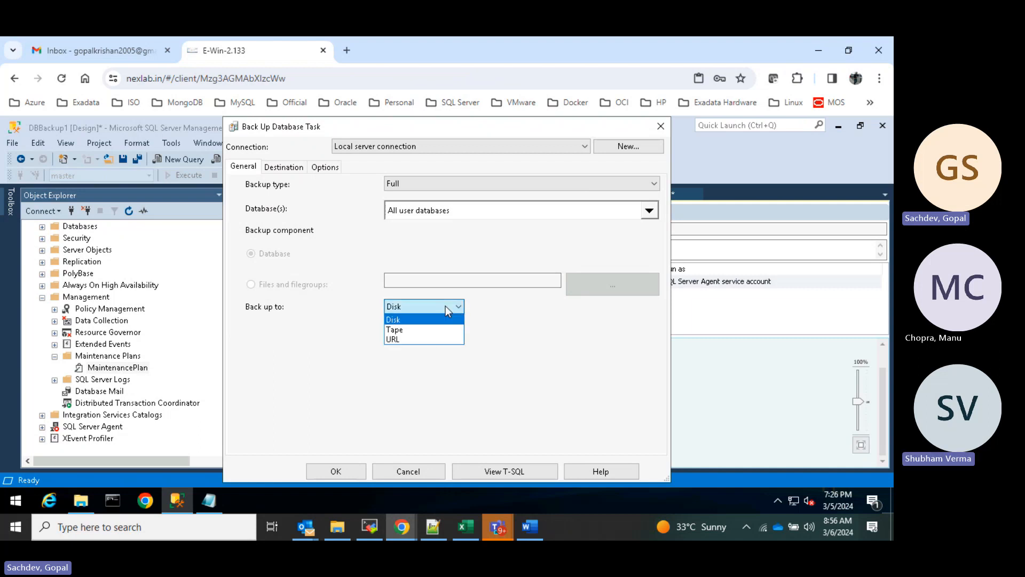
pyautogui.click(445, 306)
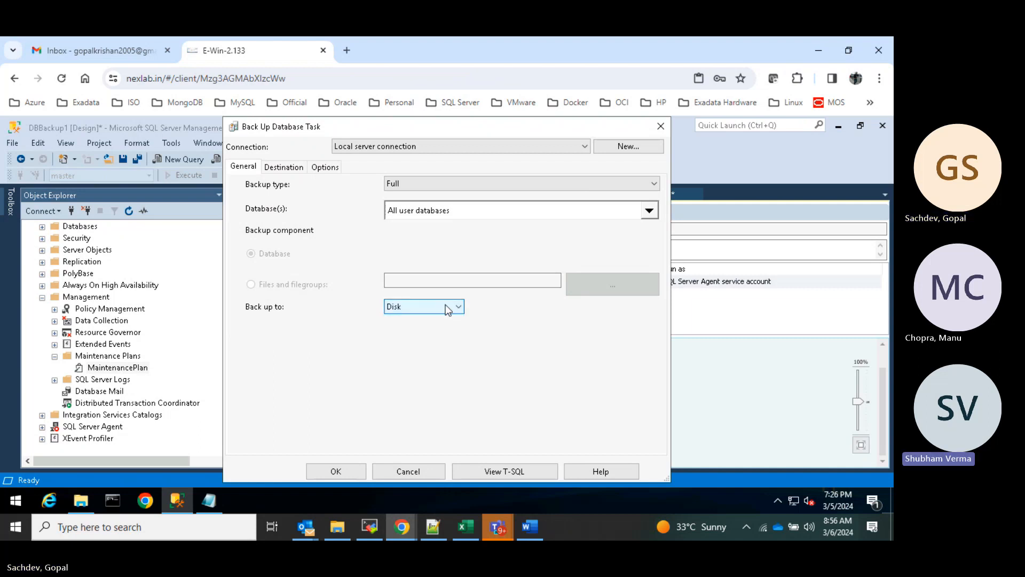
# - Return to Destination and check the Connection list, keeping the local server connection
pyautogui.click(292, 167)
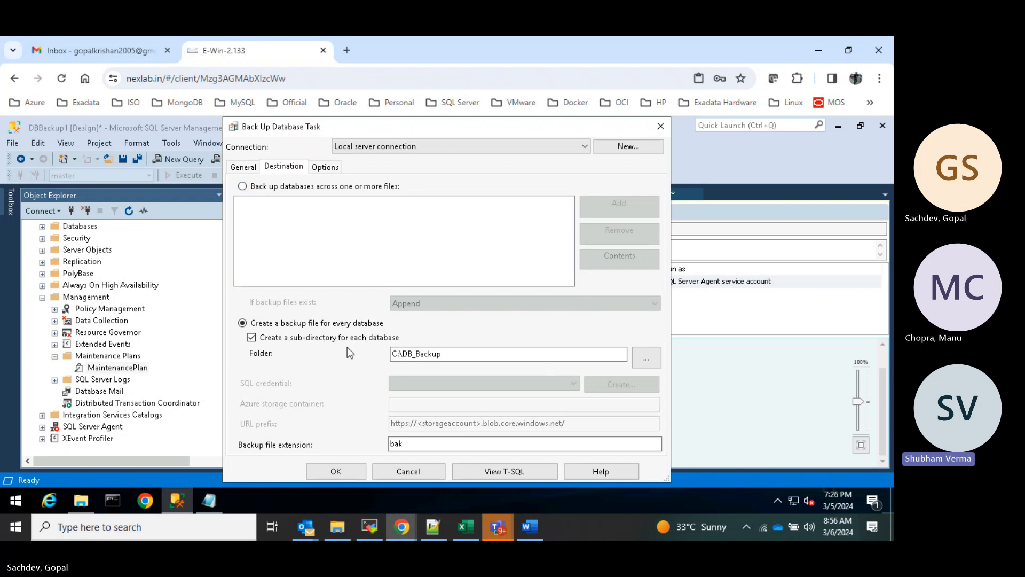
pyautogui.click(585, 146)
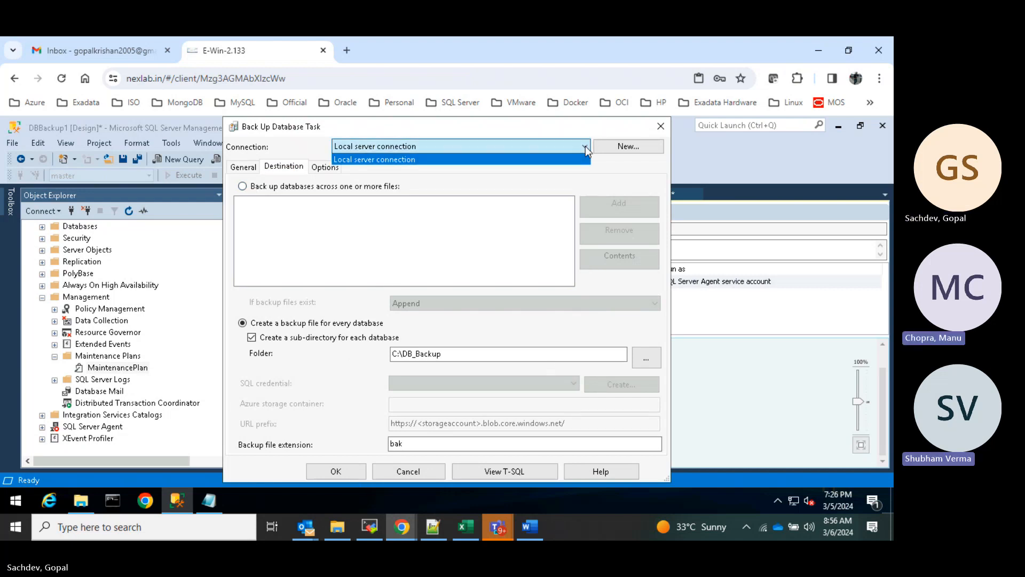
pyautogui.click(585, 145)
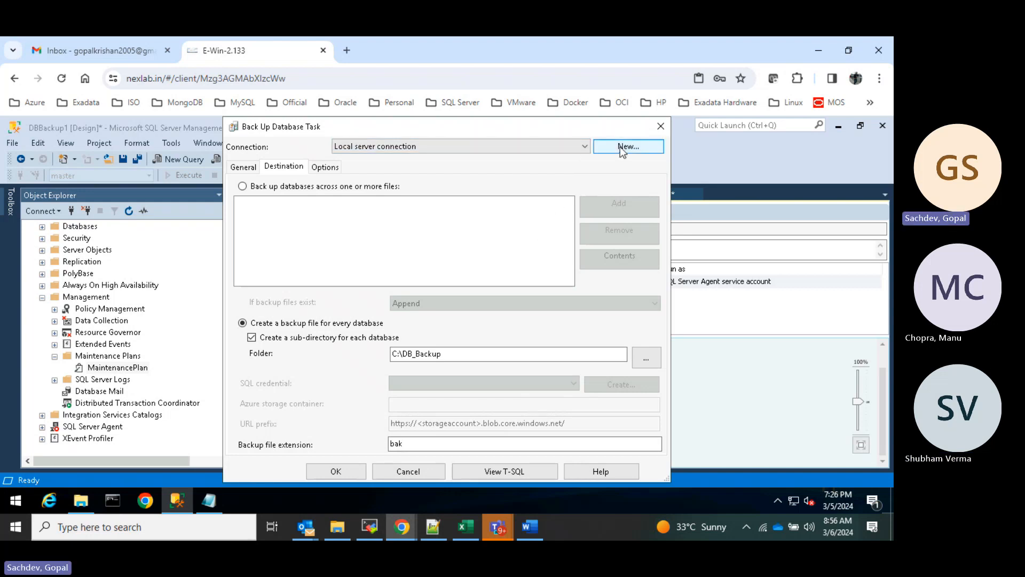
pyautogui.click(584, 147)
pyautogui.click(584, 145)
pyautogui.click(585, 146)
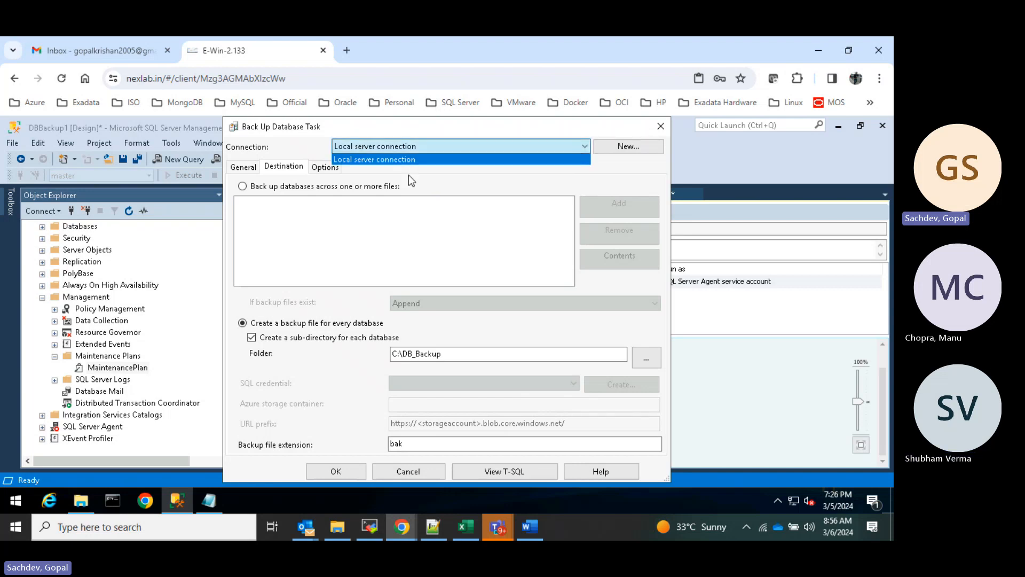
pyautogui.click(462, 217)
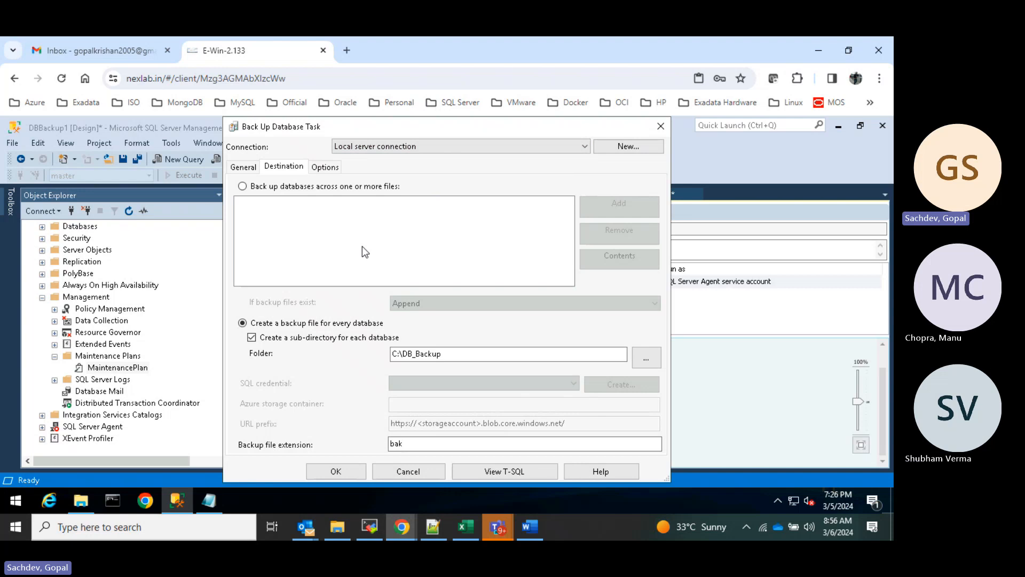
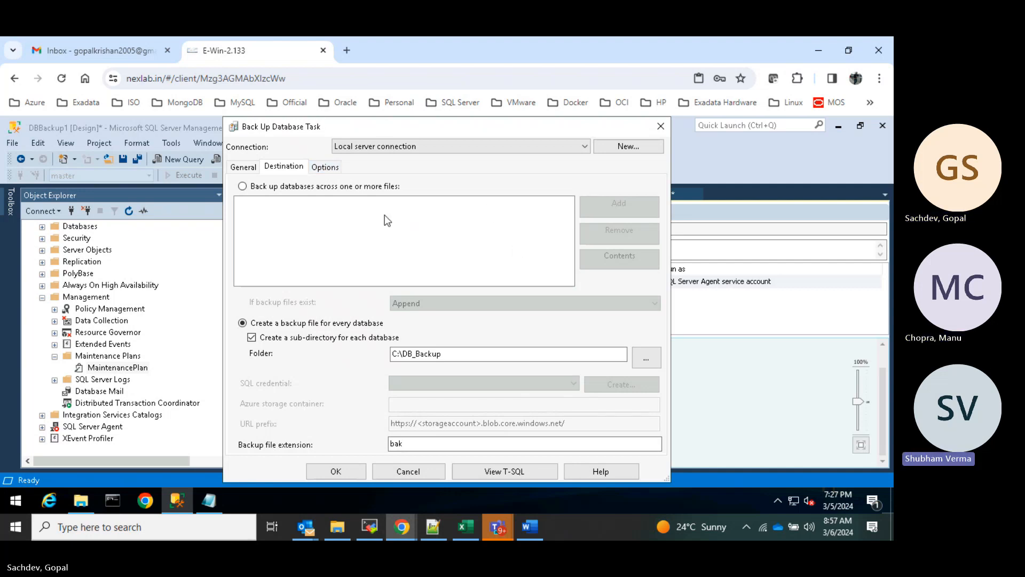
# - Review the compression and expiry options, then accept the all-user-databases disk backup task
pyautogui.click(325, 168)
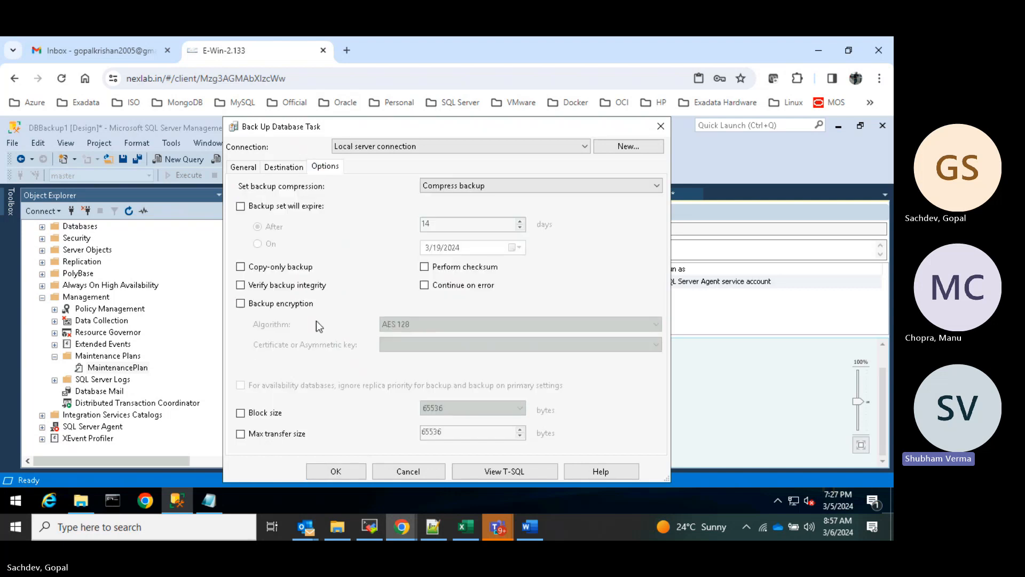
pyautogui.click(336, 471)
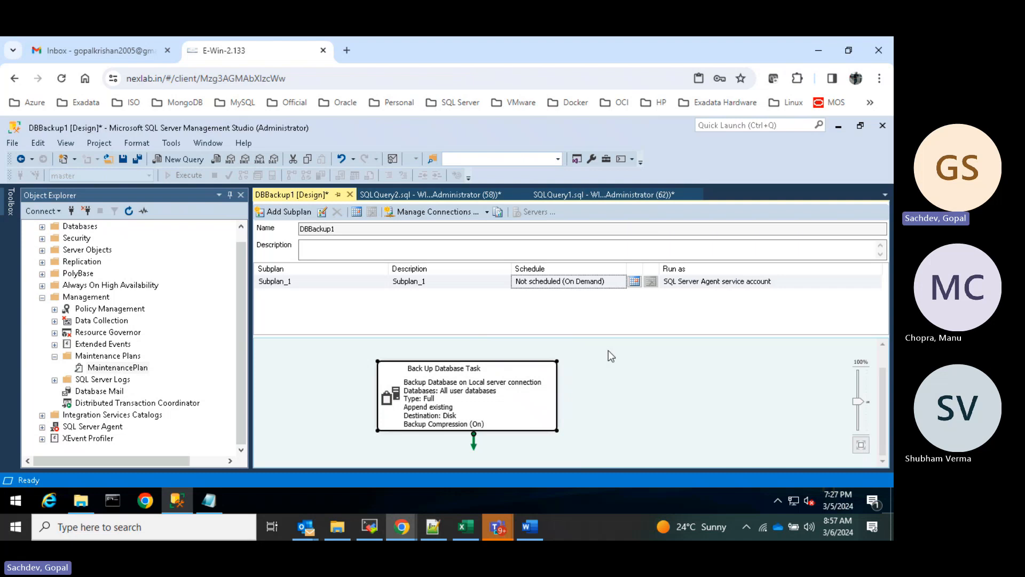
pyautogui.rightClick(475, 394)
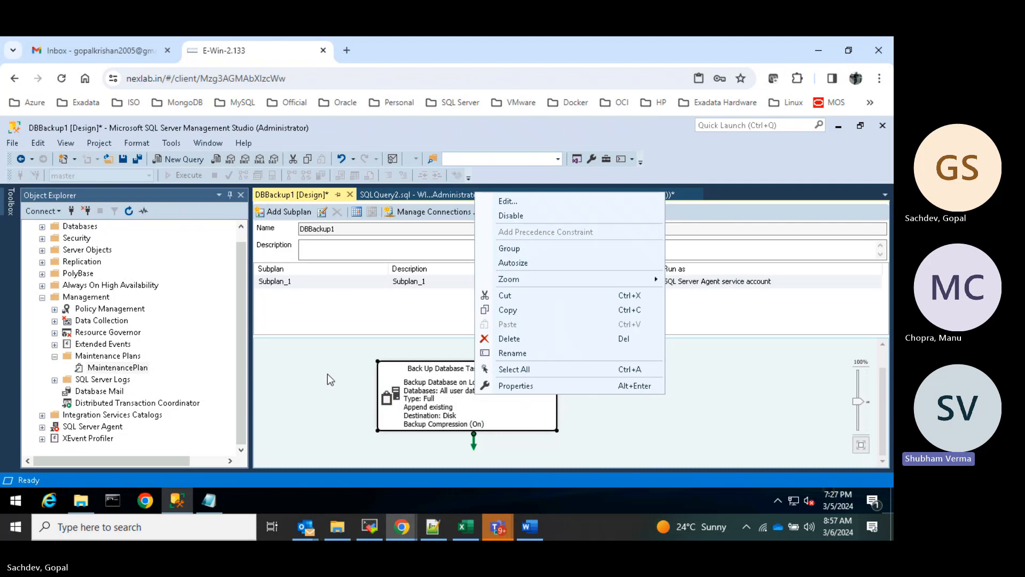
pyautogui.click(298, 401)
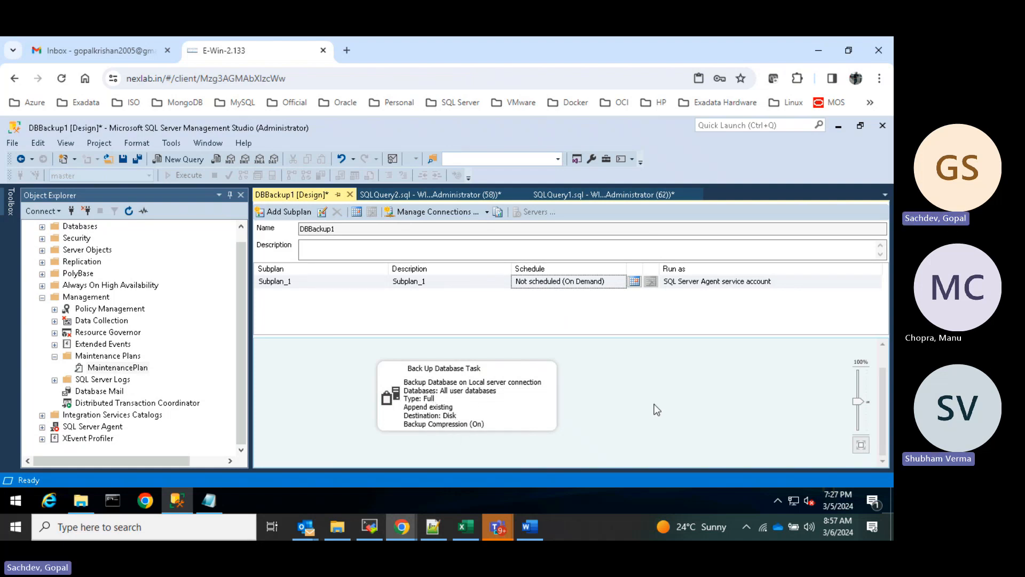
# - Give Subplan_1 a daily recurring schedule at 12:00:00 AM from 3/5/2024 with no end date
pyautogui.click(635, 281)
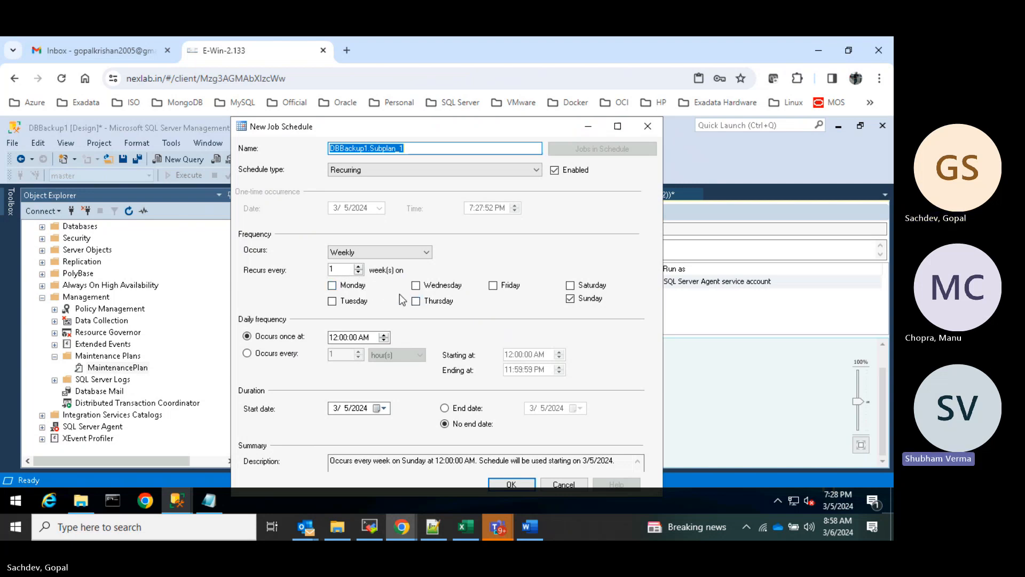
pyautogui.click(570, 298)
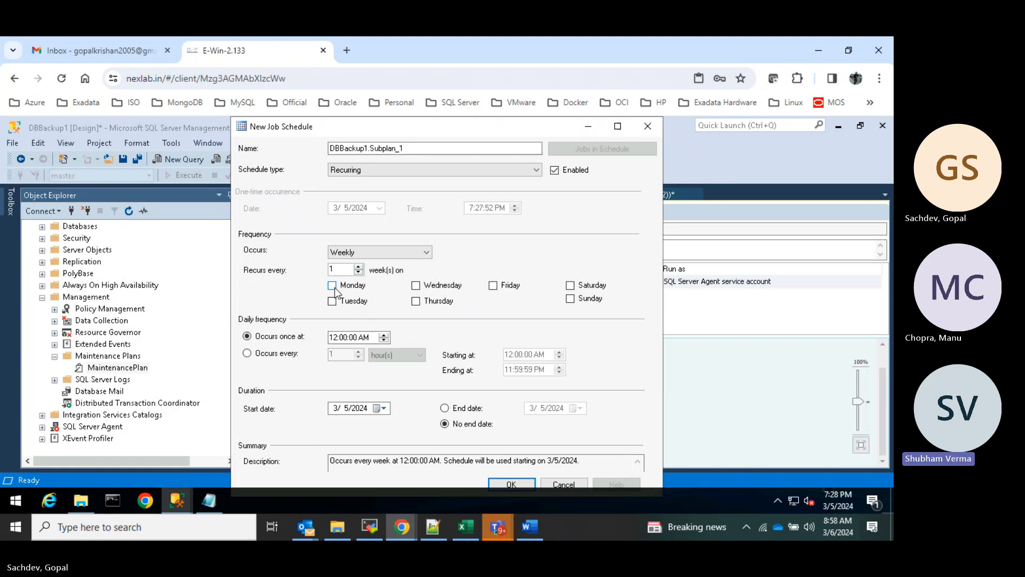
pyautogui.click(426, 252)
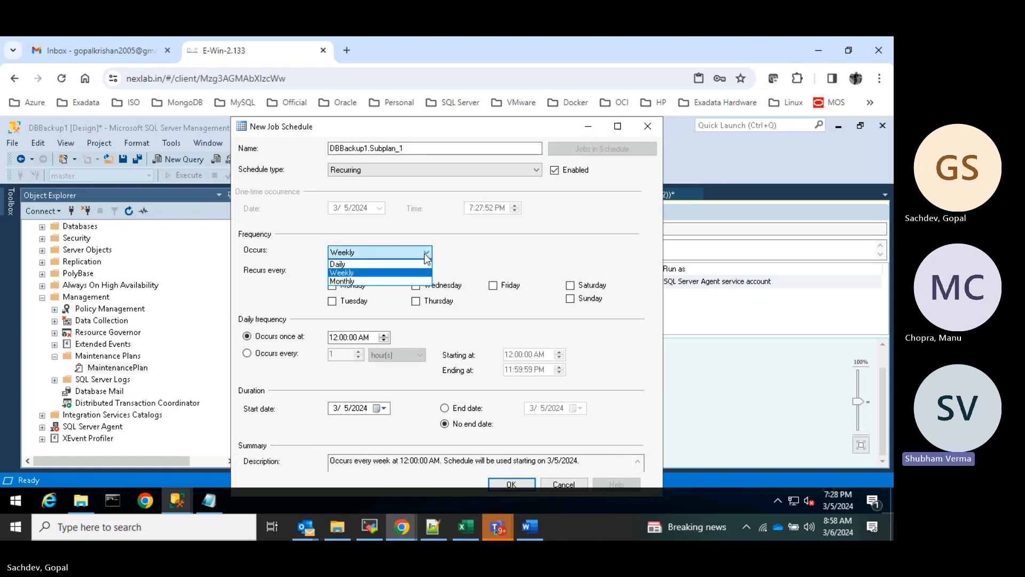
pyautogui.click(354, 264)
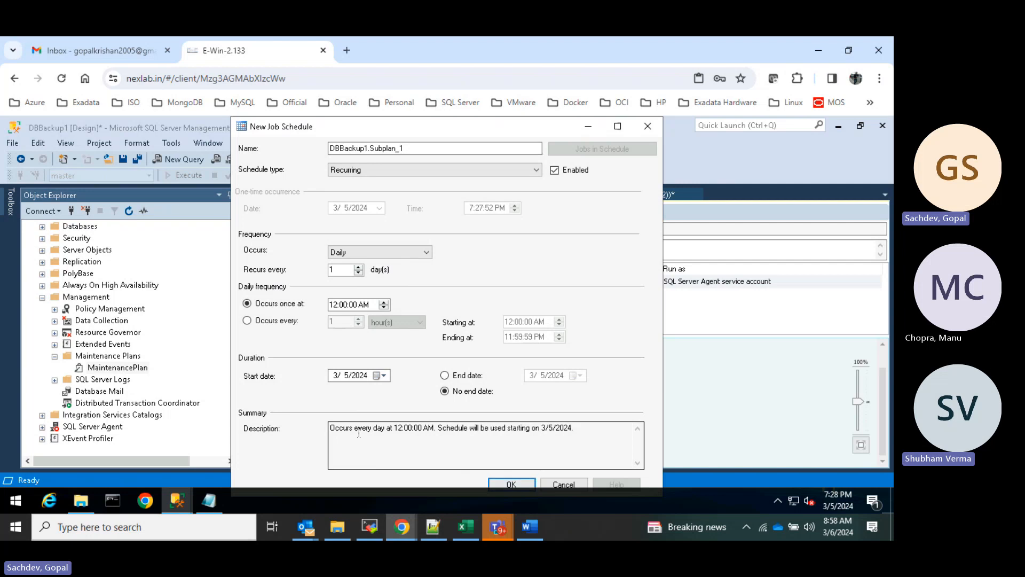
pyautogui.moveTo(362, 429); pyautogui.dragTo(583, 432)
pyautogui.click(494, 447)
pyautogui.moveTo(446, 430); pyautogui.dragTo(583, 443)
pyautogui.click(572, 451)
pyautogui.click(515, 484)
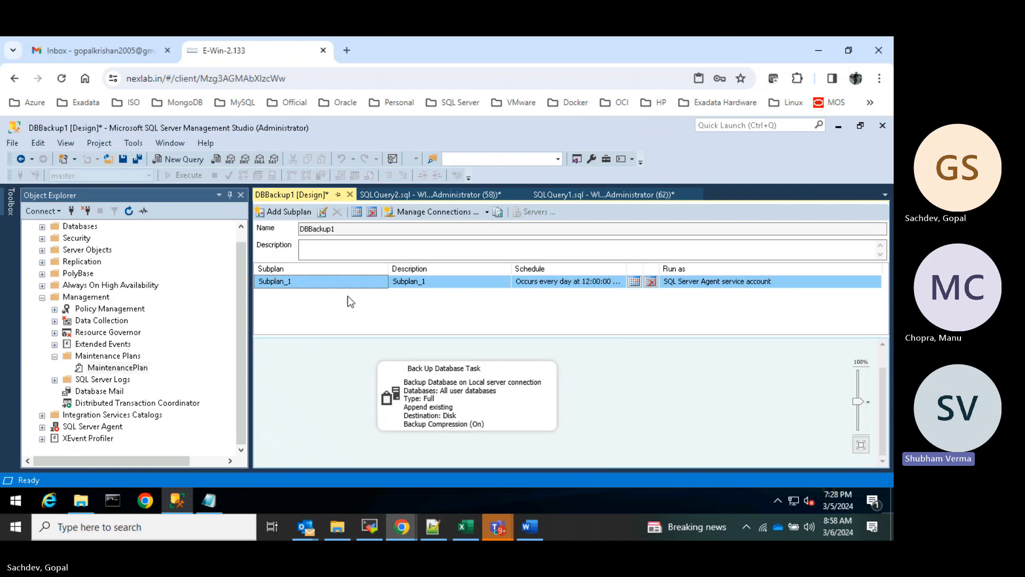
pyautogui.click(448, 401)
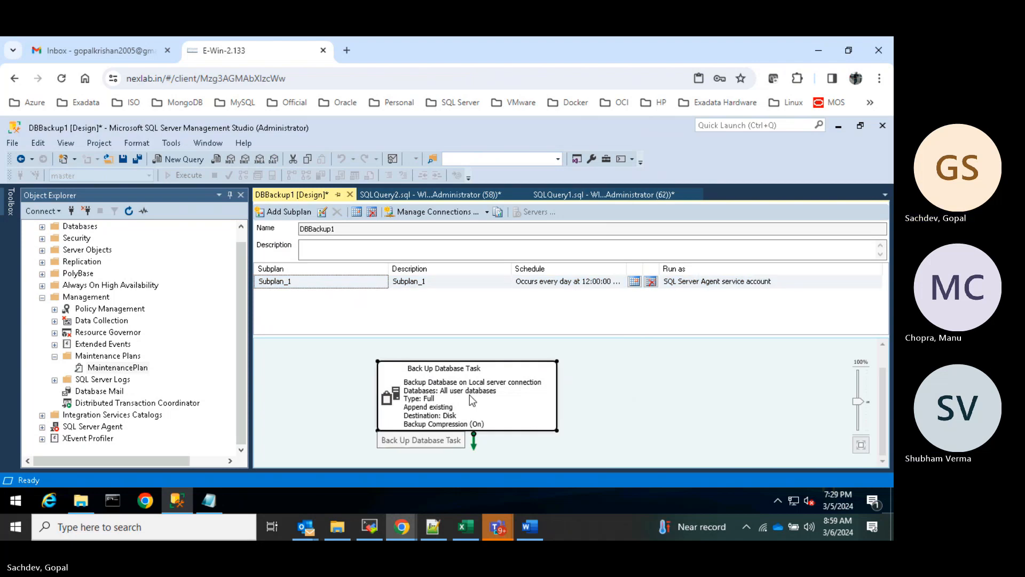
pyautogui.rightClick(469, 396)
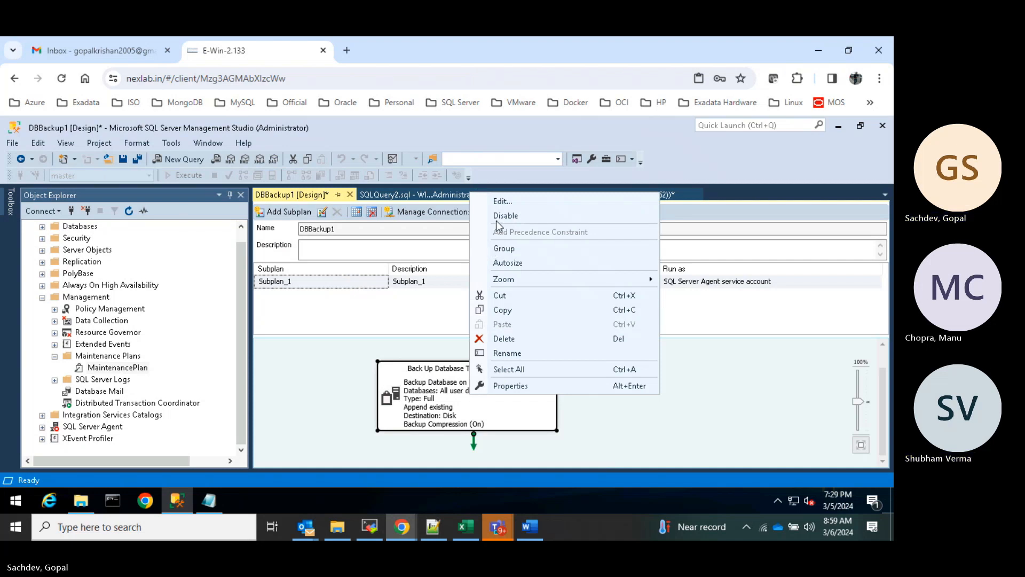
pyautogui.click(504, 203)
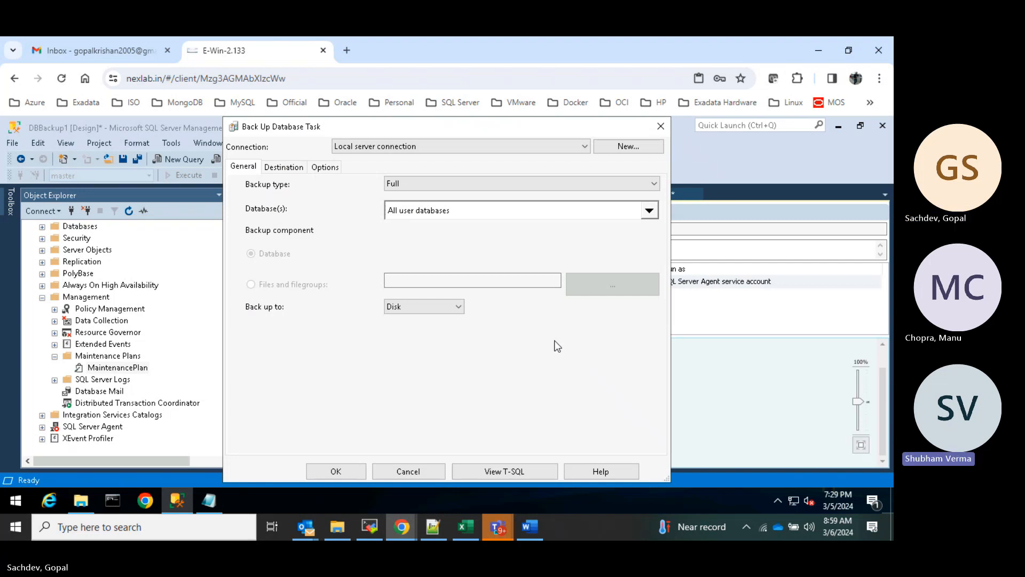
pyautogui.click(612, 183)
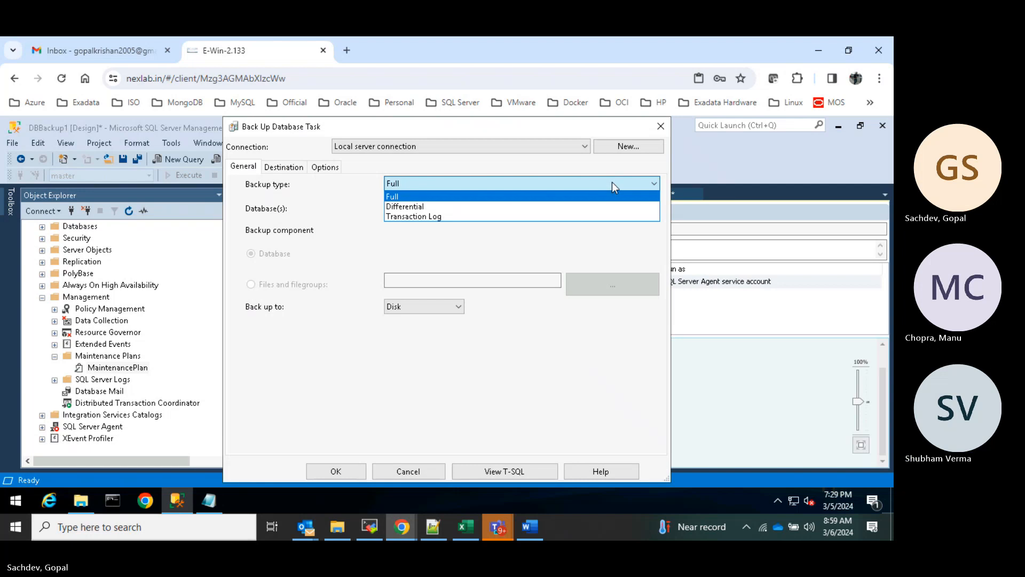
pyautogui.click(612, 182)
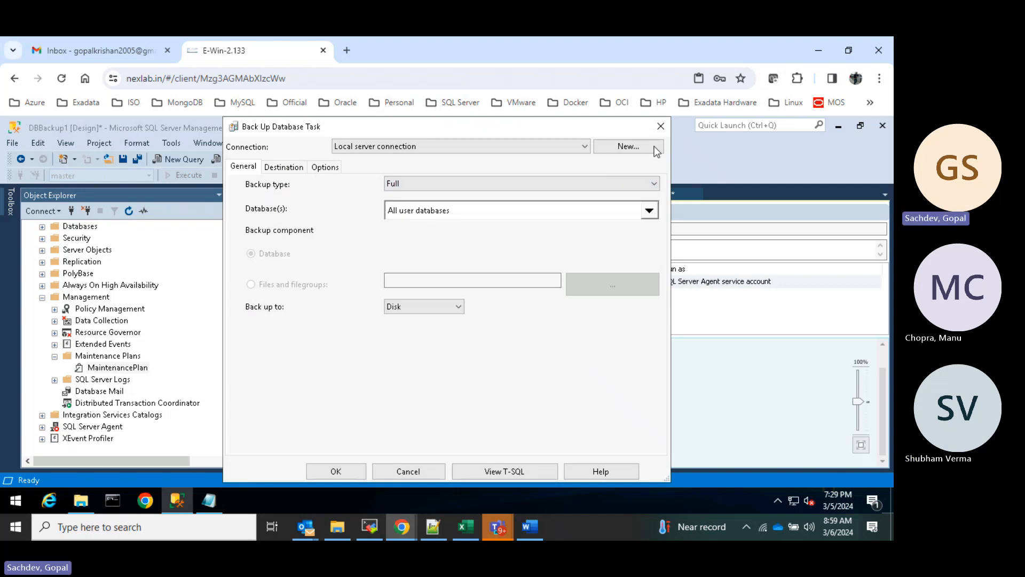
pyautogui.click(660, 126)
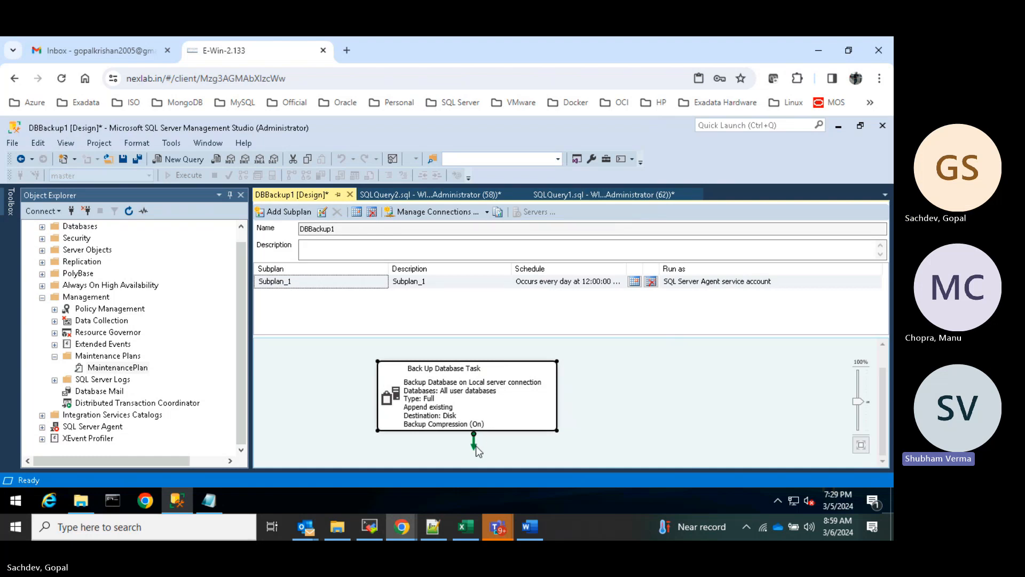
pyautogui.rightClick(488, 396)
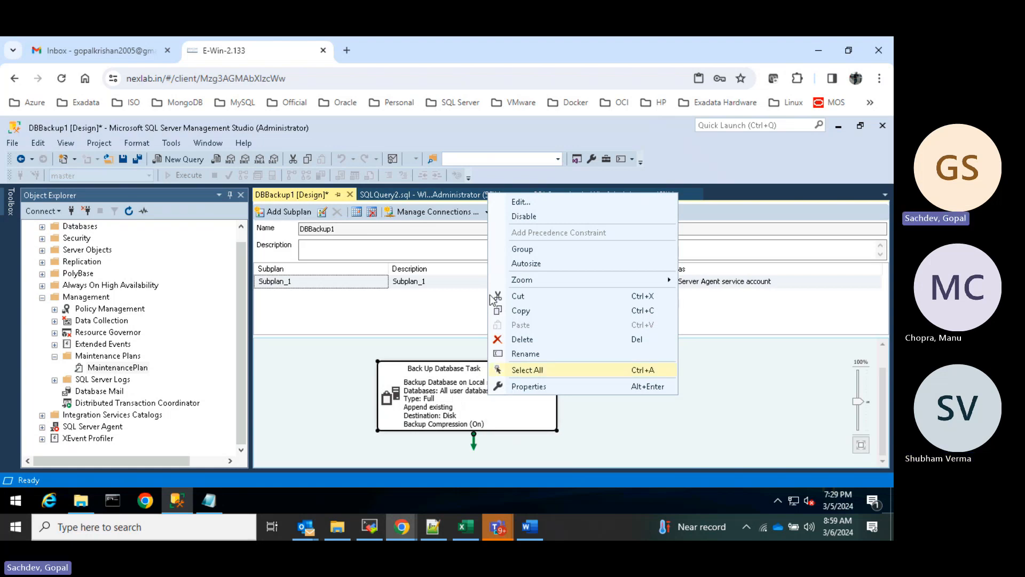
pyautogui.click(346, 308)
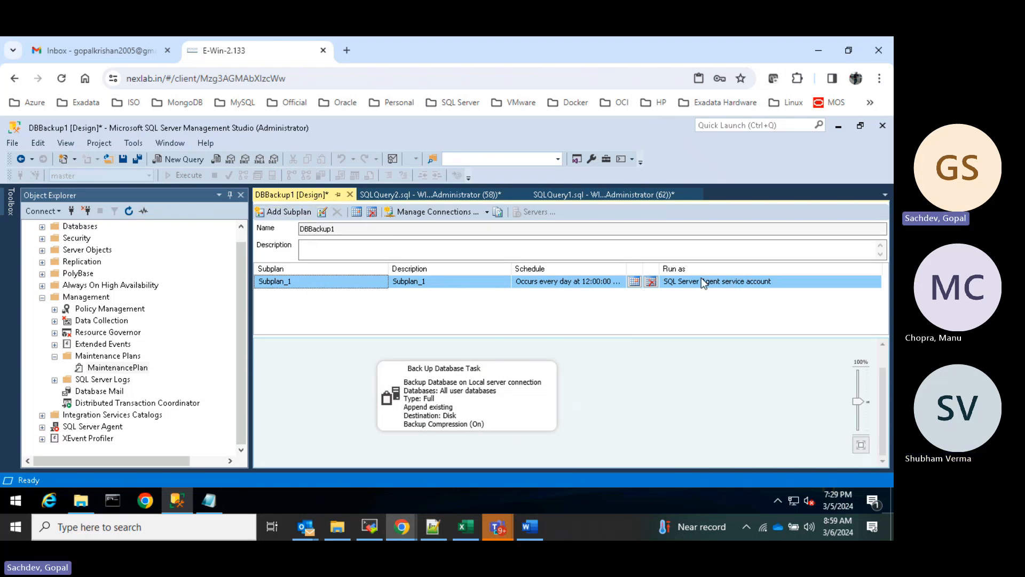
pyautogui.rightClick(477, 395)
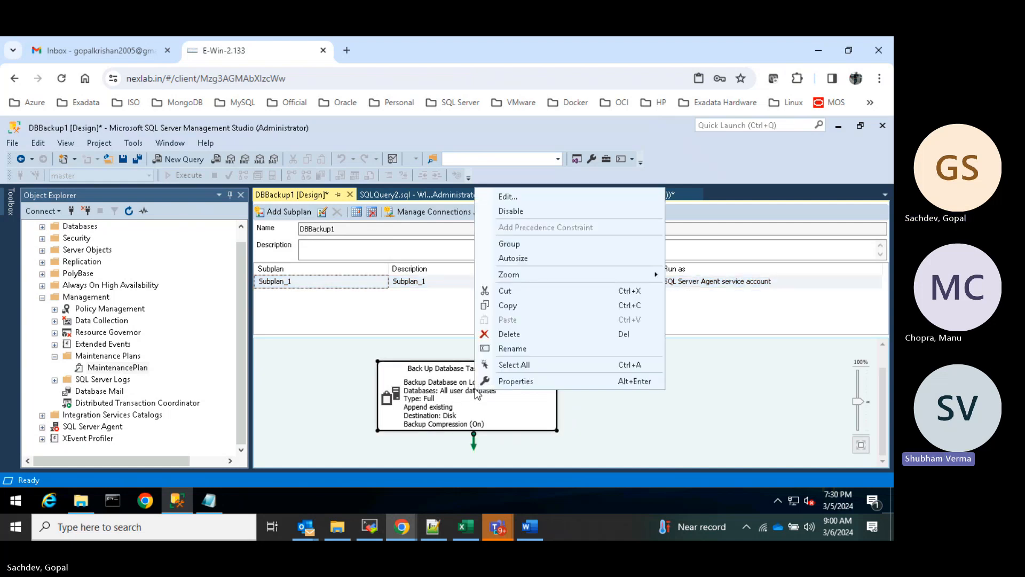
pyautogui.click(335, 377)
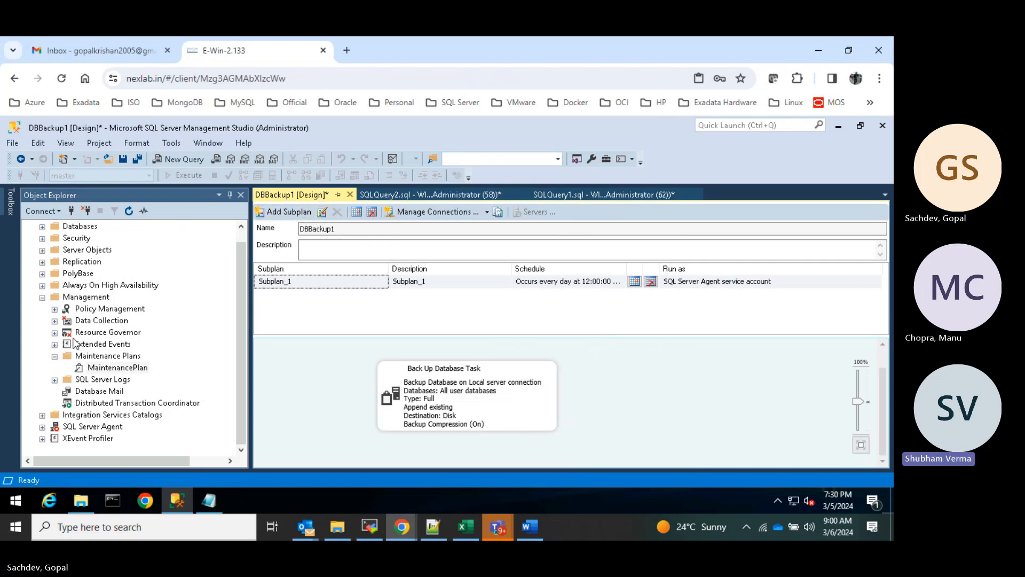
# - Save the DBBackup1 plan with Save Selected Items from its Design tab's context menu
pyautogui.rightClick(286, 197)
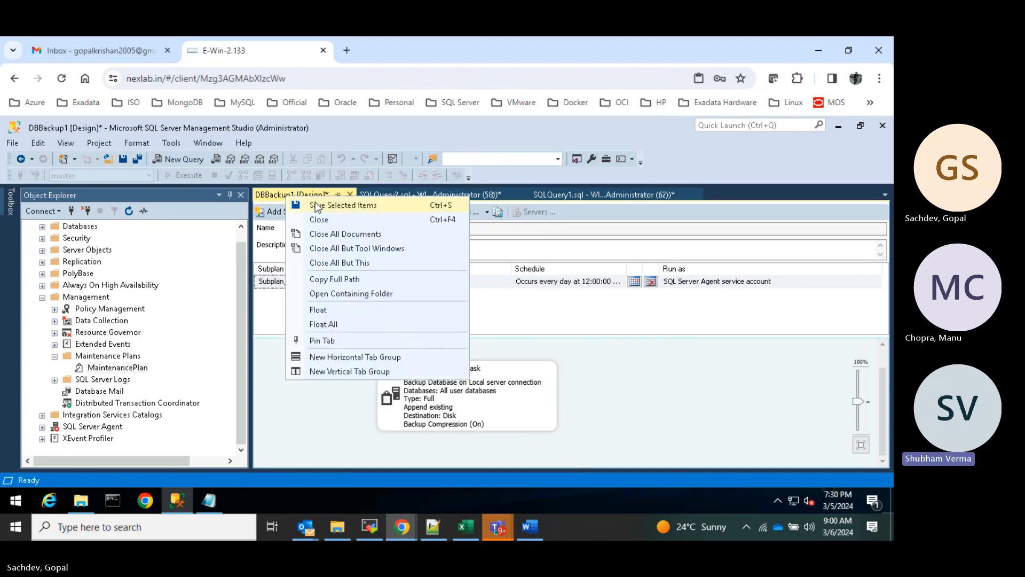
pyautogui.click(341, 207)
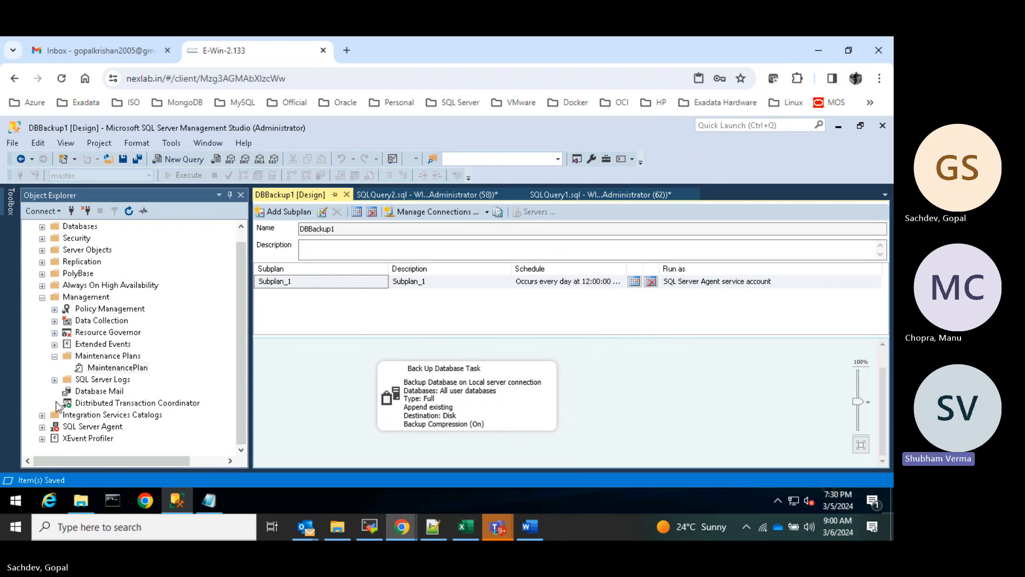
# - Start the SQL Server Agent service and confirm the prompt
pyautogui.rightClick(80, 426)
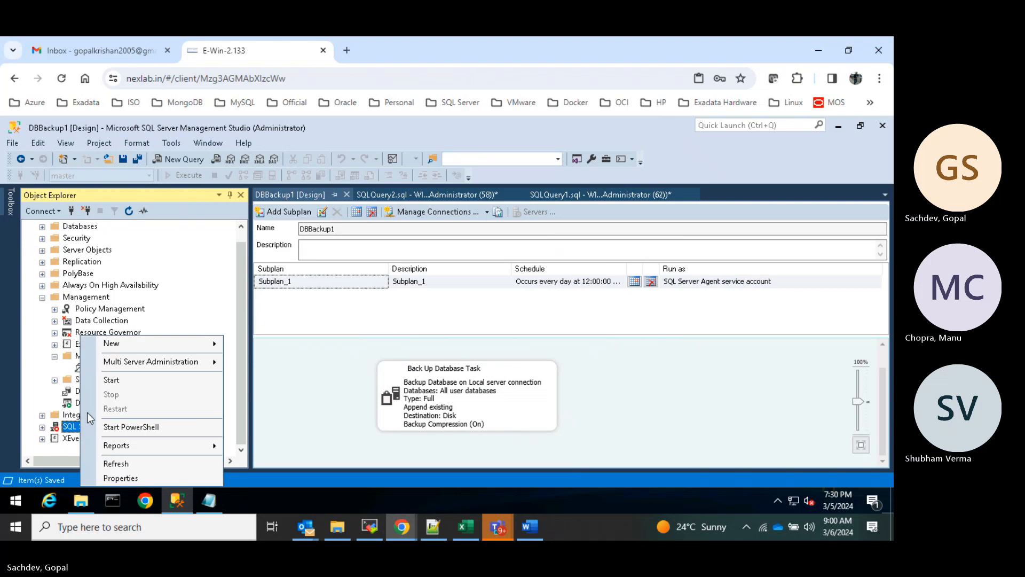
pyautogui.click(131, 379)
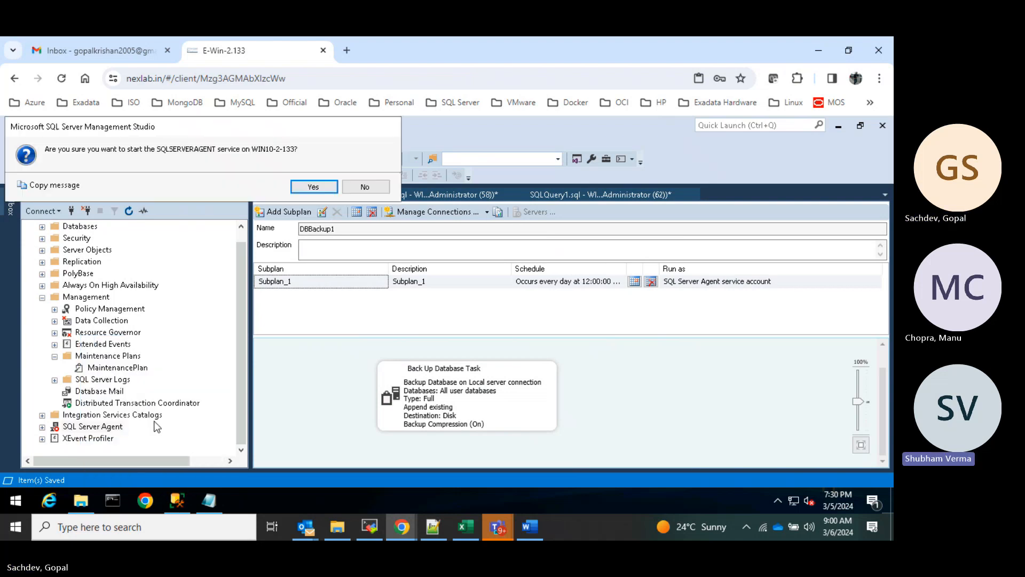
pyautogui.click(313, 188)
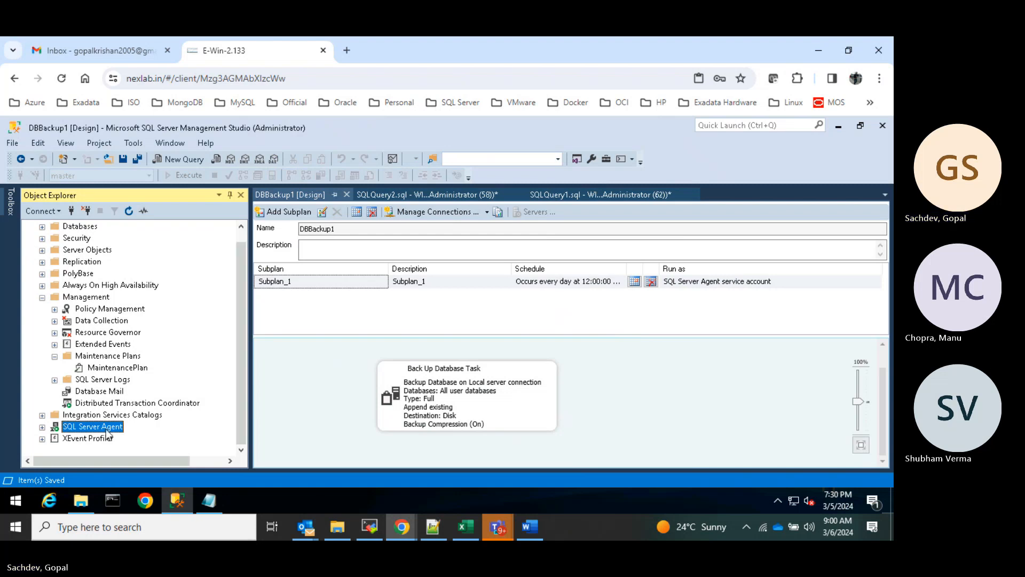
# - Refresh the Object Explorer, list Agent jobs, and run DBBackup1.Subplan_1 with Start Job at Step
pyautogui.click(43, 427)
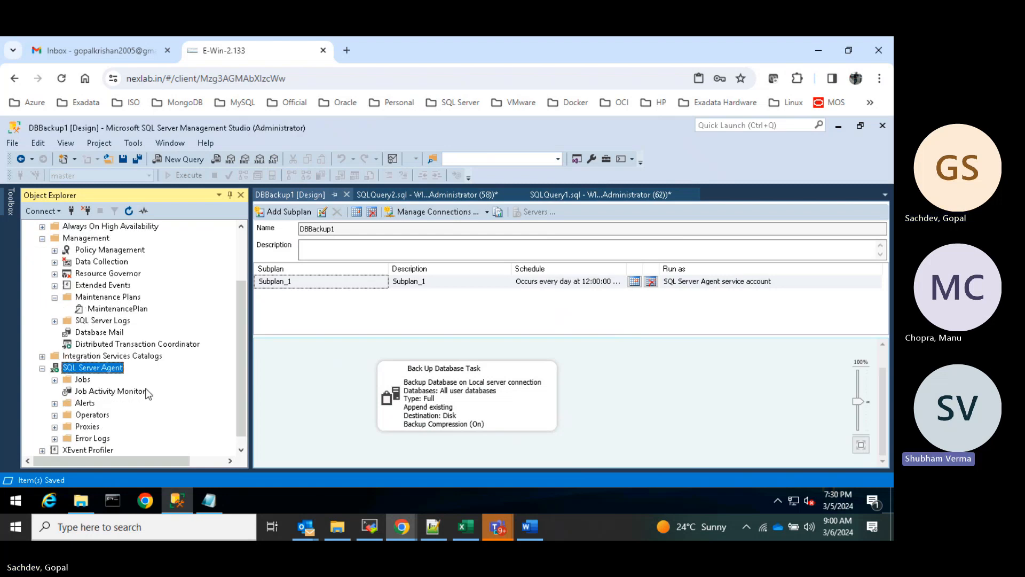
pyautogui.click(131, 210)
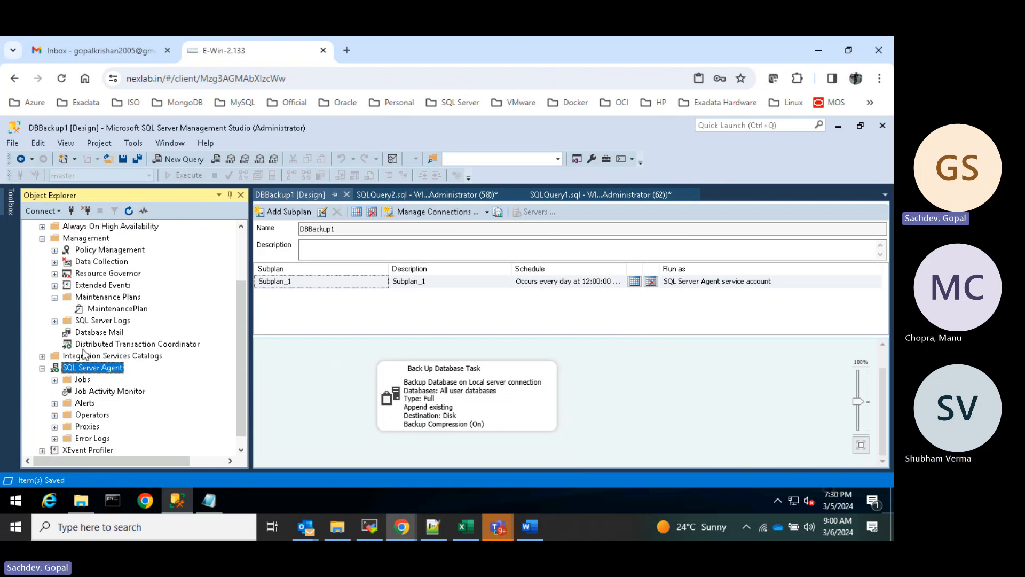
pyautogui.click(54, 379)
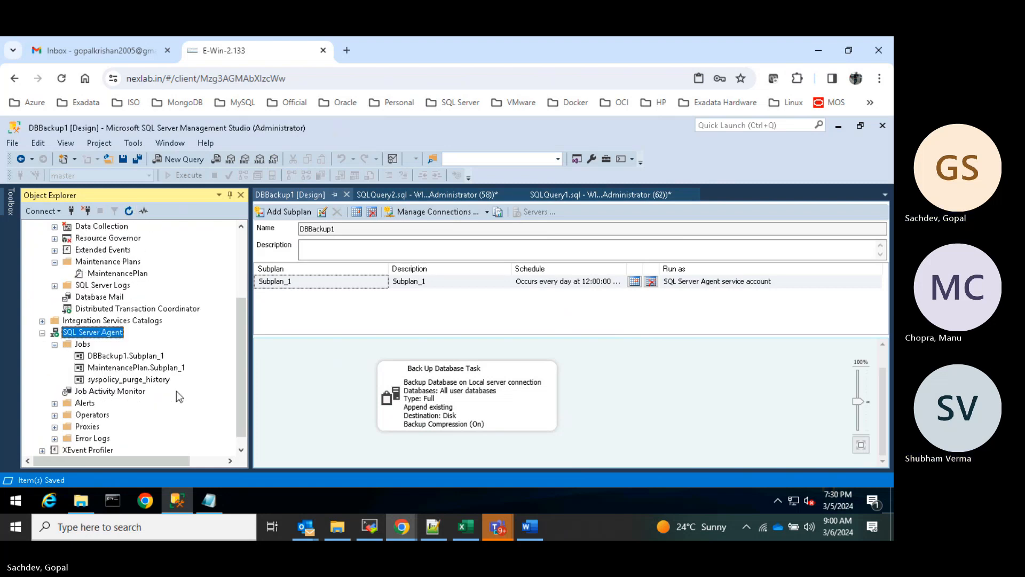
pyautogui.click(123, 356)
pyautogui.rightClick(128, 356)
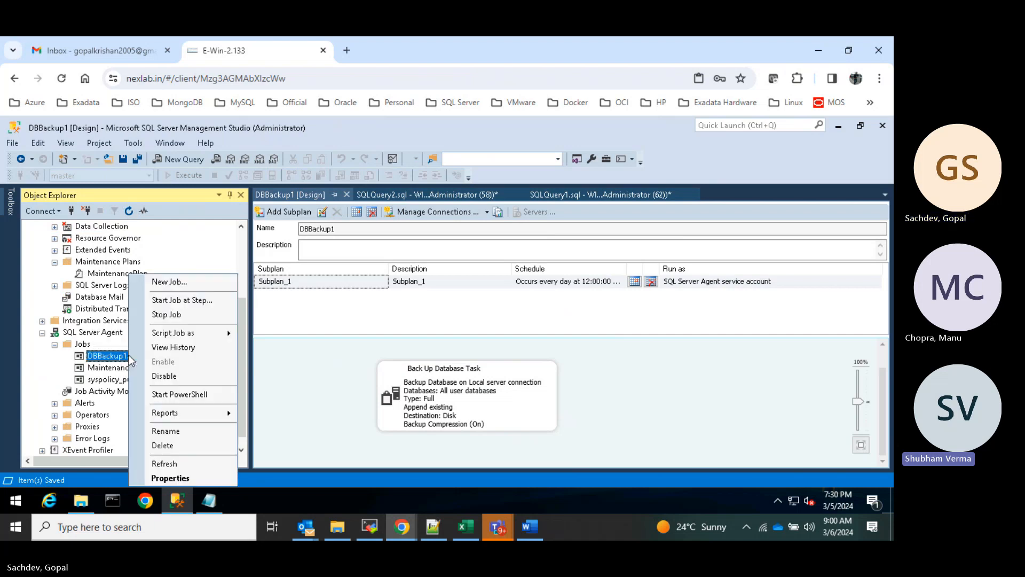
pyautogui.click(196, 301)
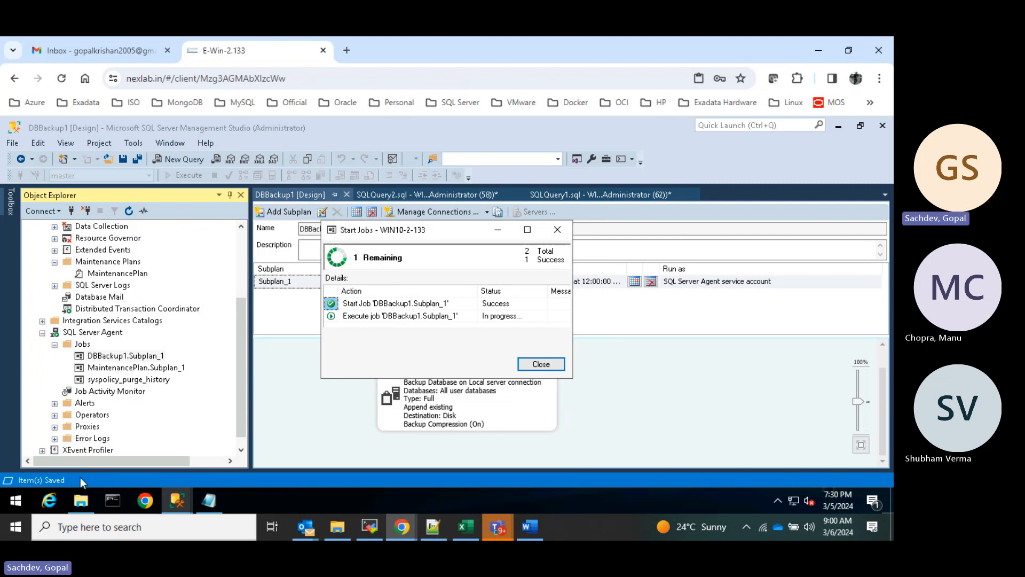
pyautogui.click(81, 500)
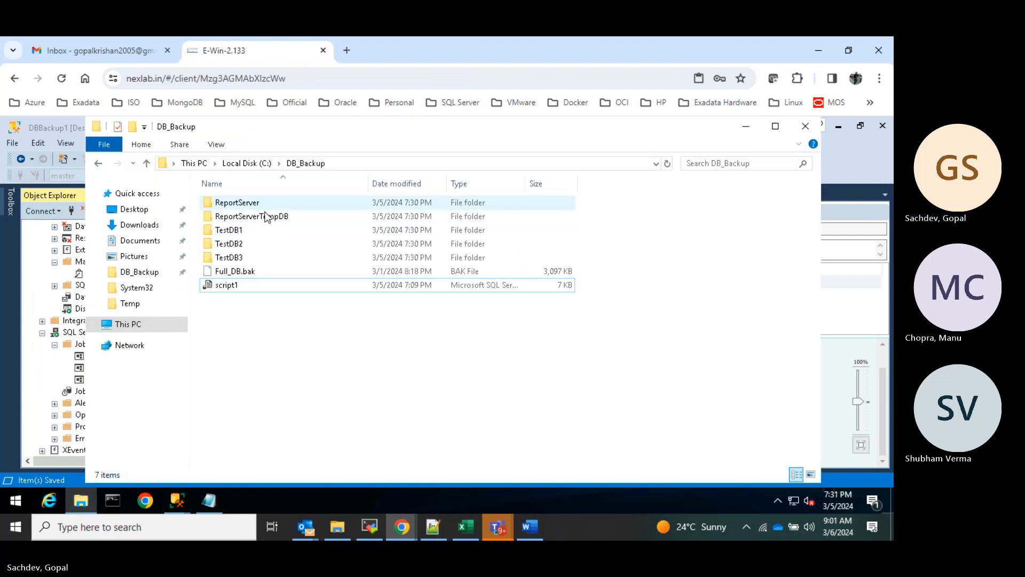
# - Refresh C:\DB_Backup and check the .bak files in the TestDB3, TestDB2 and TestDB1 folders
pyautogui.rightClick(301, 339)
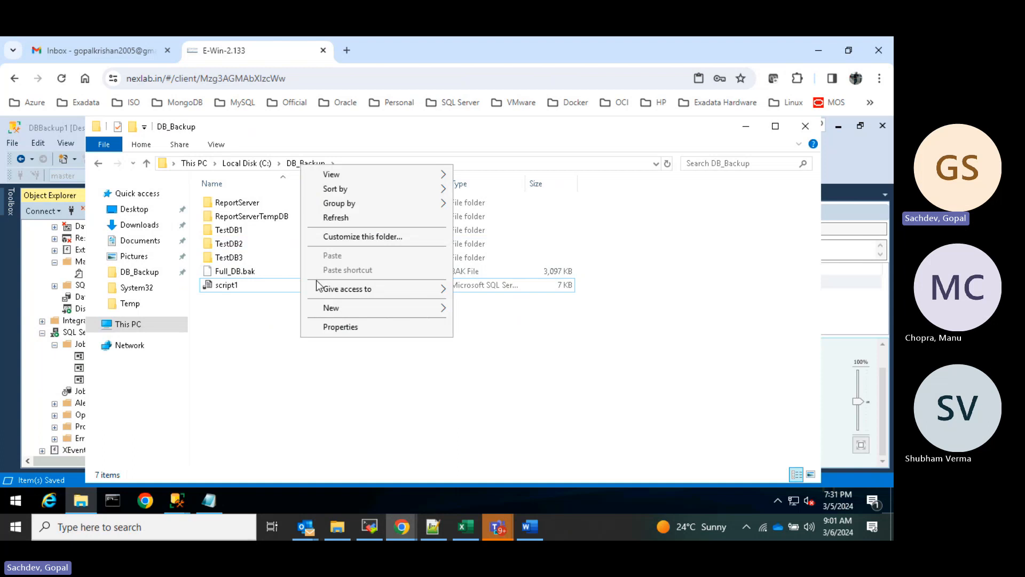
pyautogui.click(335, 219)
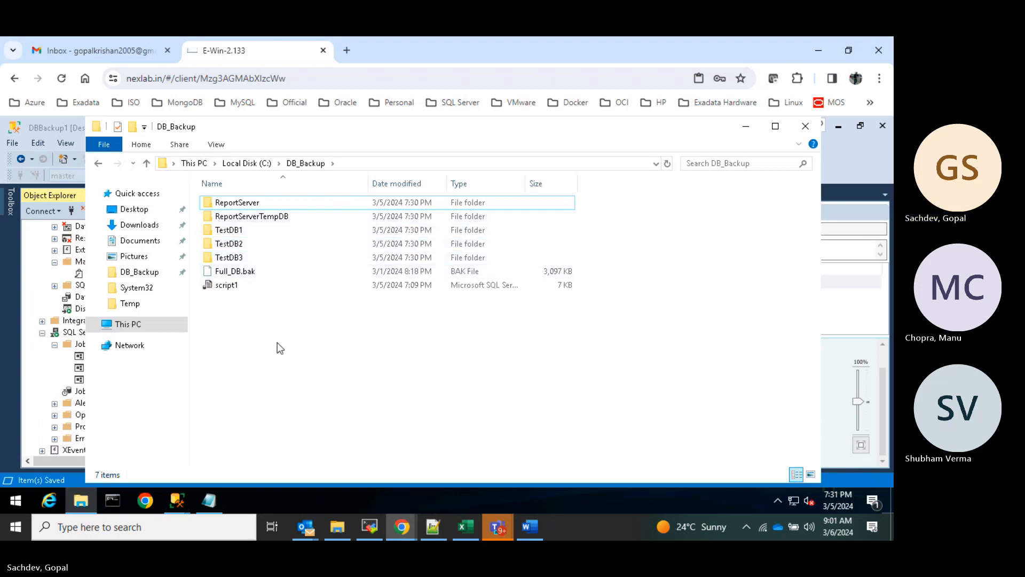
pyautogui.doubleClick(228, 258)
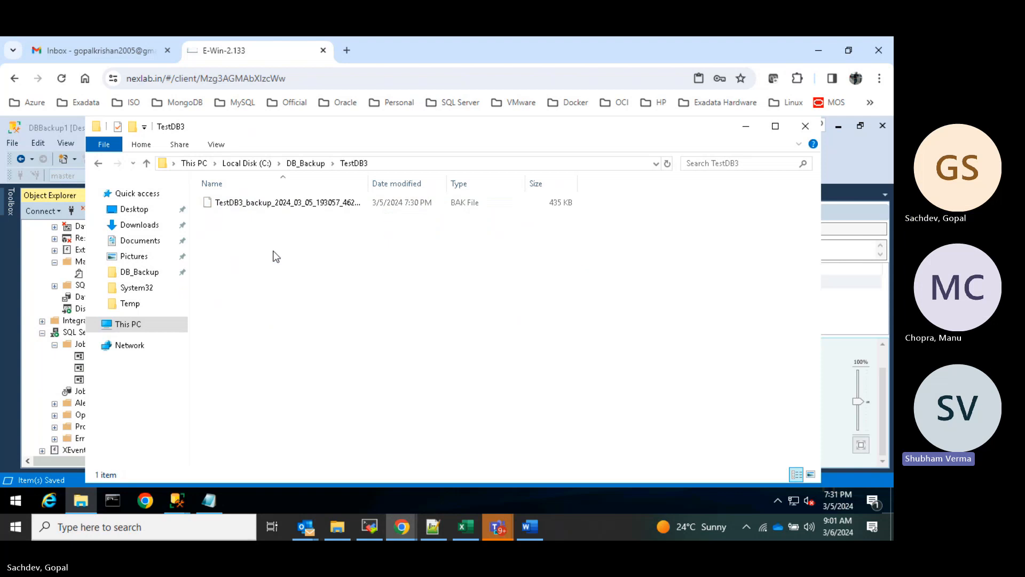
pyautogui.click(99, 164)
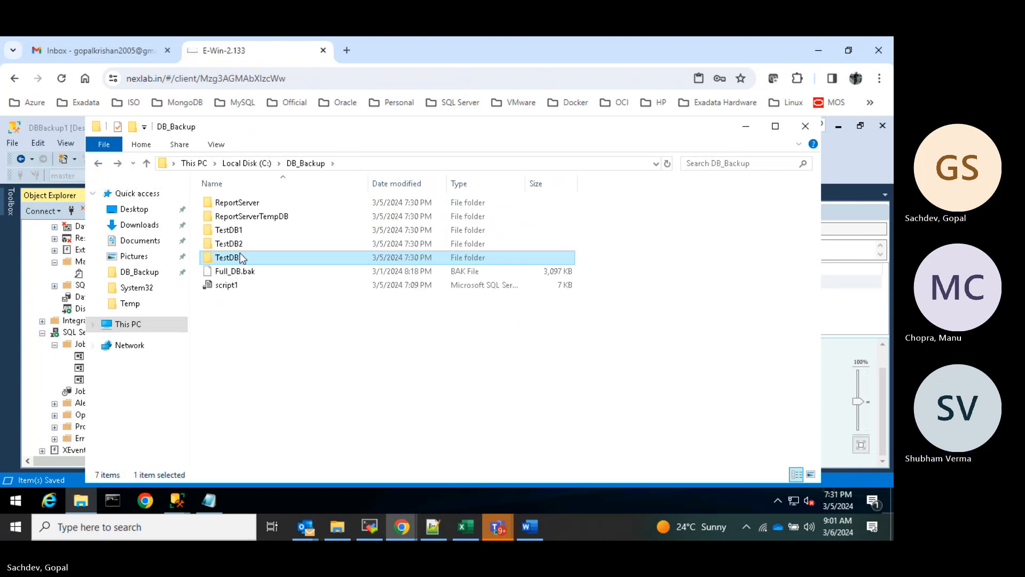
pyautogui.click(237, 248)
pyautogui.doubleClick(237, 249)
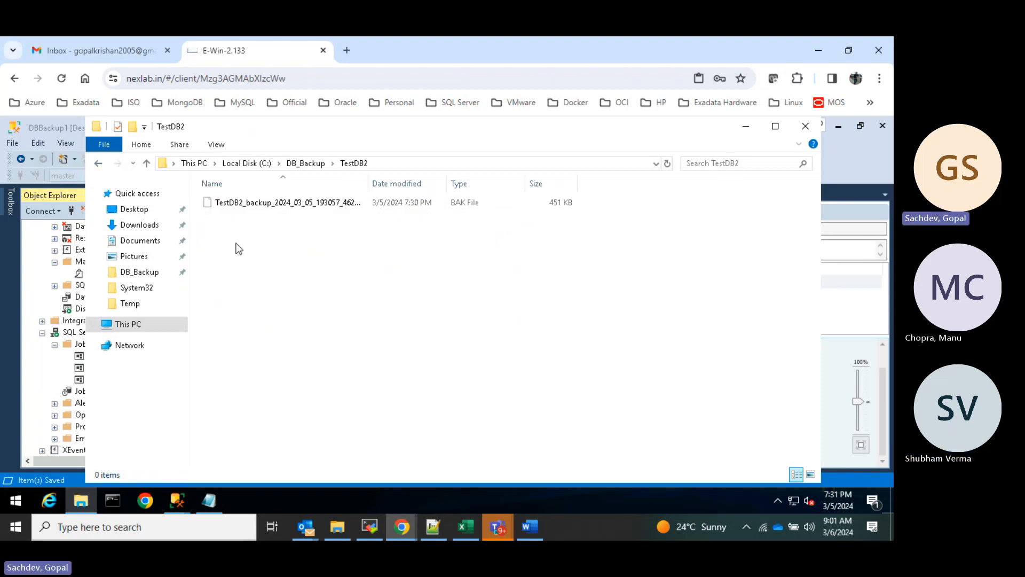
pyautogui.click(99, 164)
pyautogui.doubleClick(221, 235)
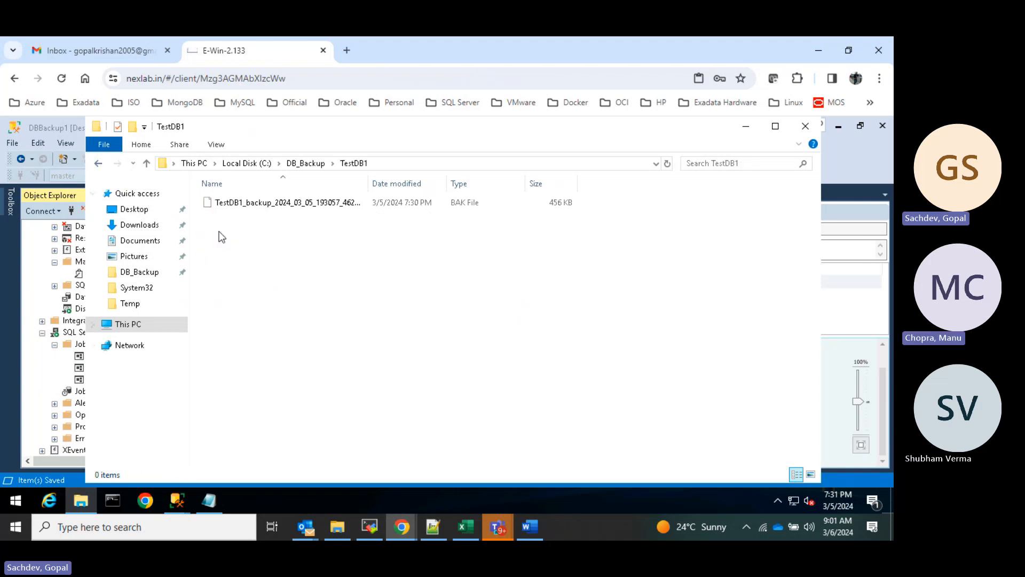
pyautogui.click(99, 164)
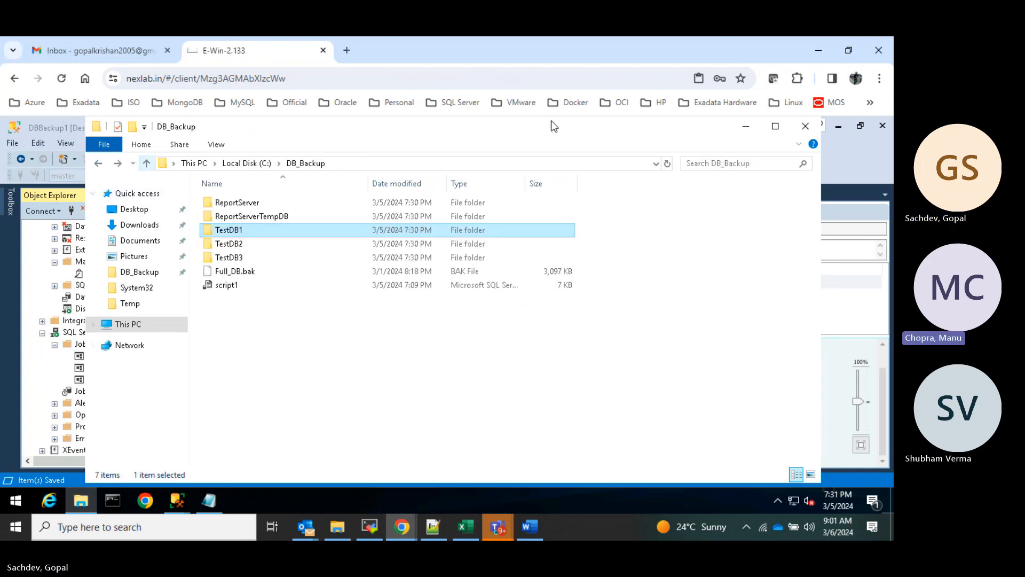
pyautogui.click(746, 126)
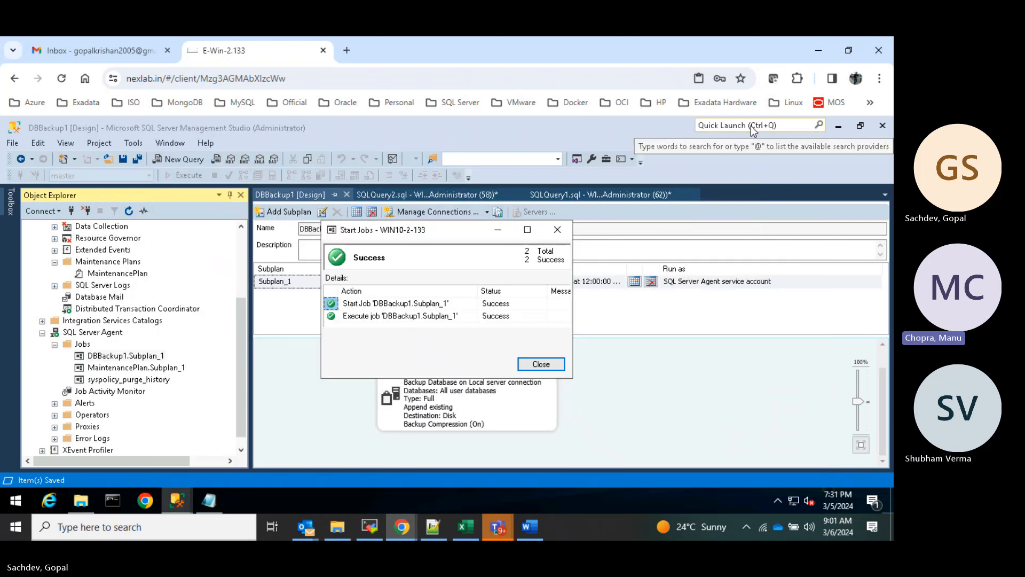
# - Dismiss the Start Jobs report showing DBBackup1.Subplan_1 succeeded
pyautogui.click(541, 365)
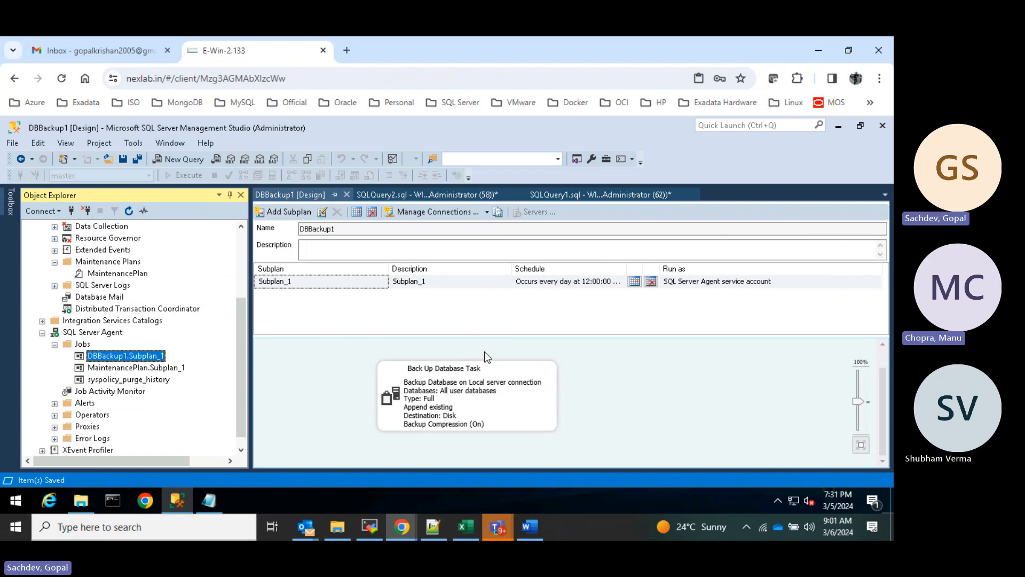
# - Drag a Back Up Database Task from the Toolbox onto Subplan_1 and open its settings
pyautogui.click(10, 203)
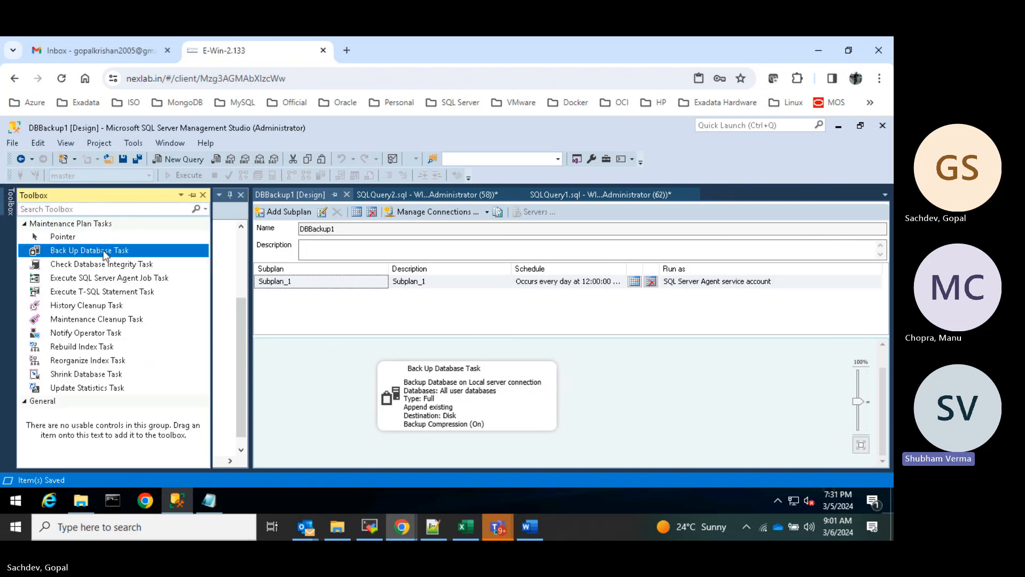
pyautogui.moveTo(108, 256); pyautogui.dragTo(623, 399)
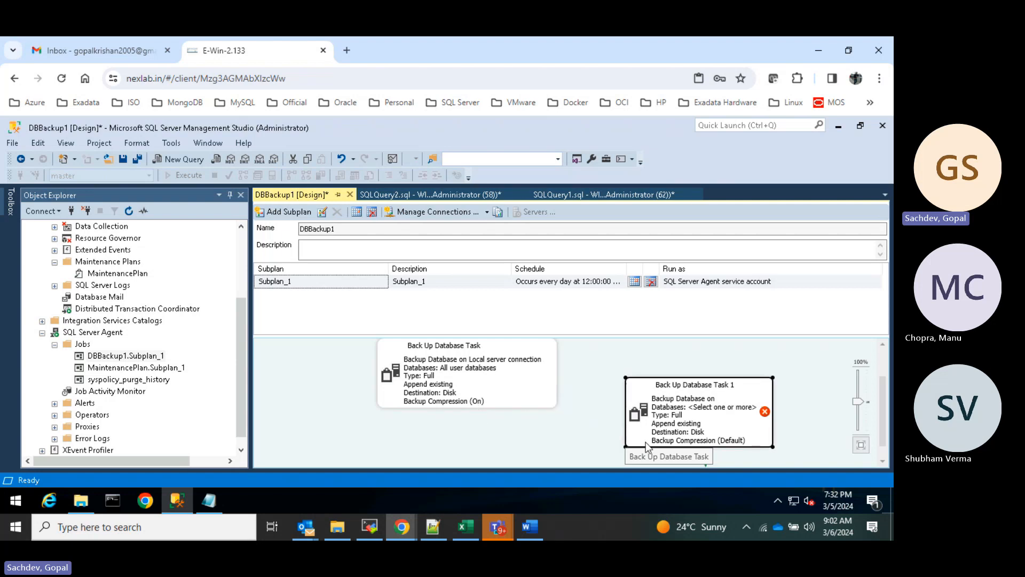
pyautogui.moveTo(690, 412)
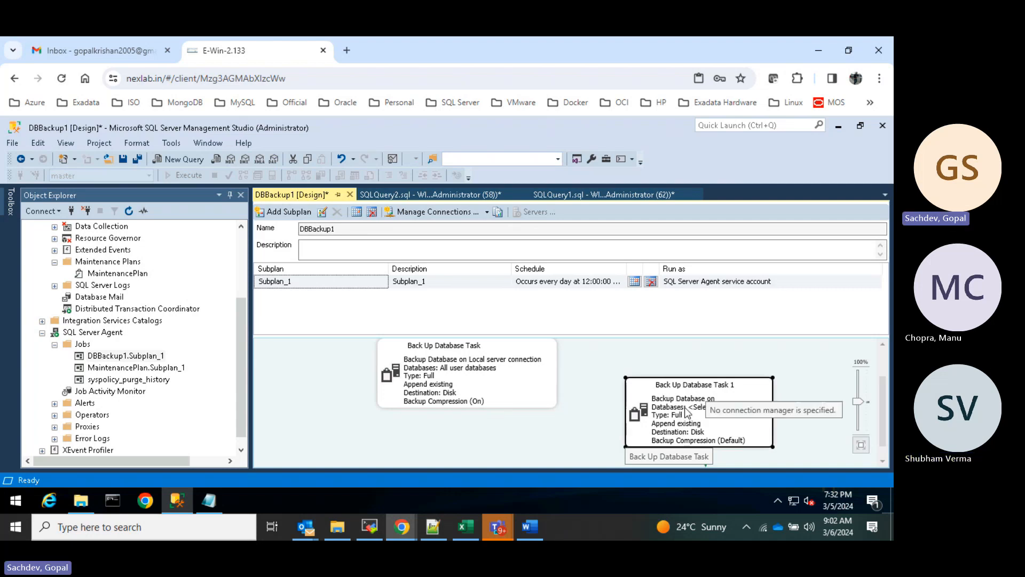
pyautogui.doubleClick(687, 411)
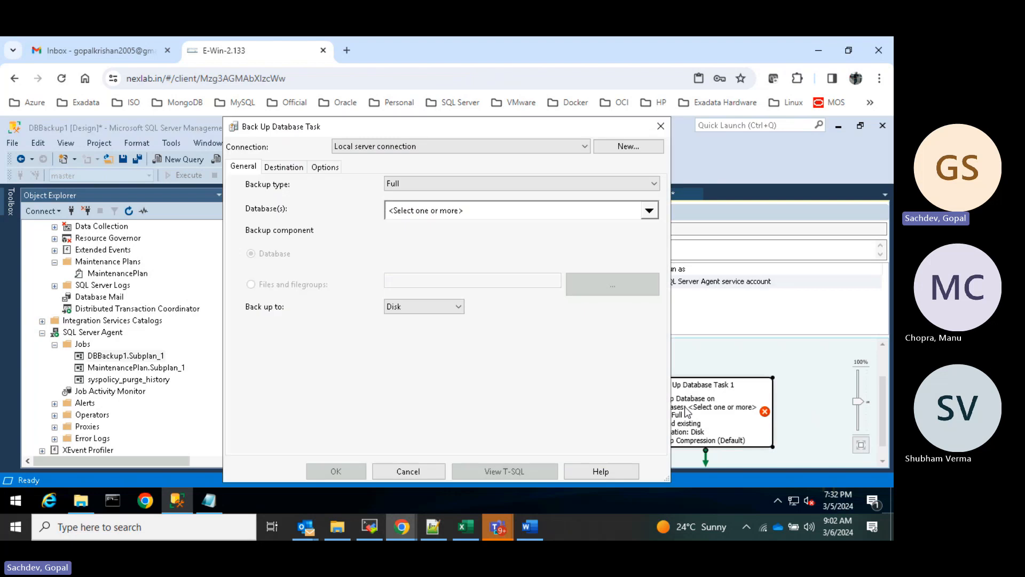
# - Try Differential as the backup type and view Destination and Options, then discard the changes
pyautogui.click(444, 186)
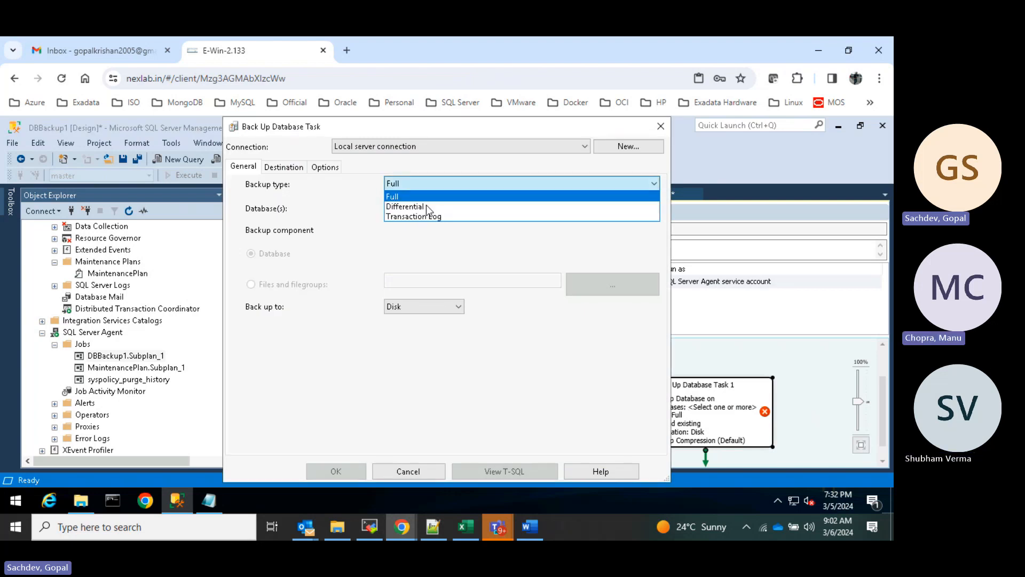
pyautogui.click(417, 206)
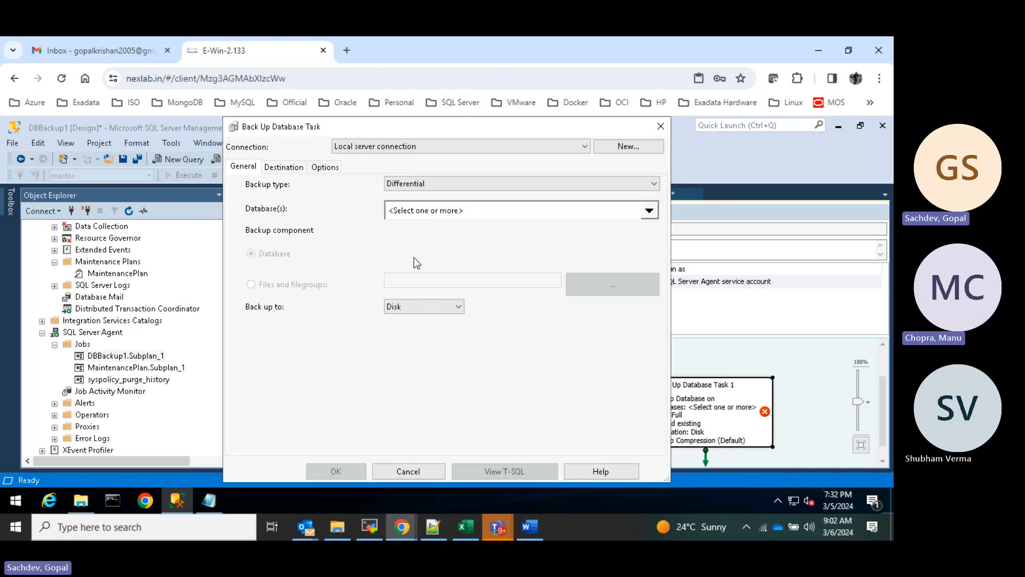
pyautogui.click(291, 168)
pyautogui.click(324, 167)
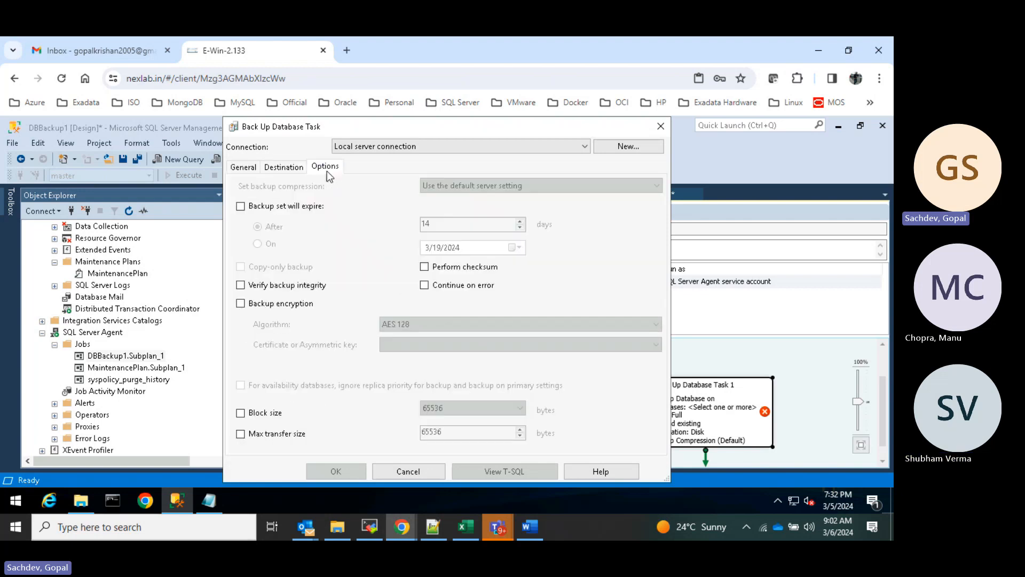
pyautogui.click(243, 168)
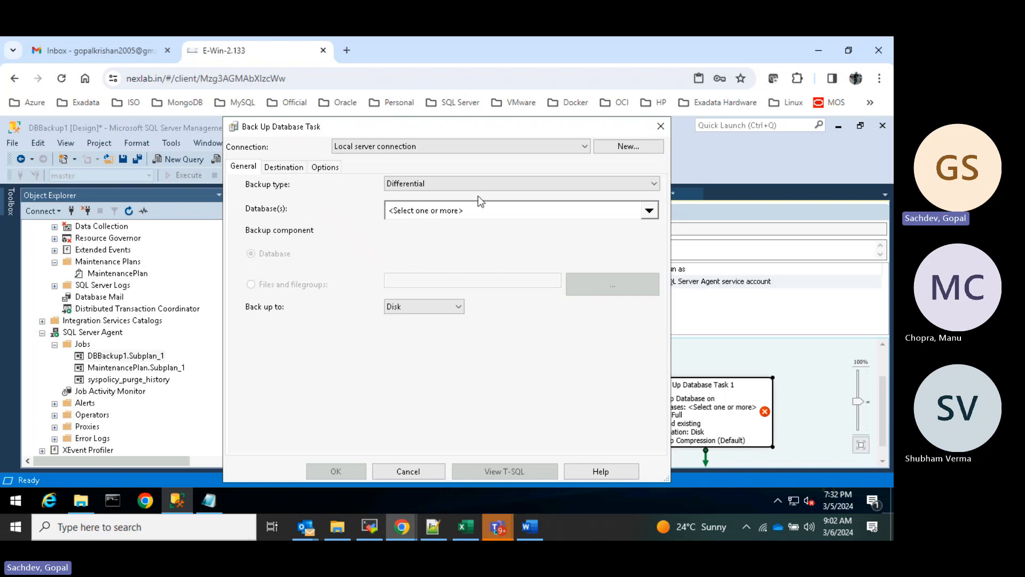
pyautogui.click(660, 126)
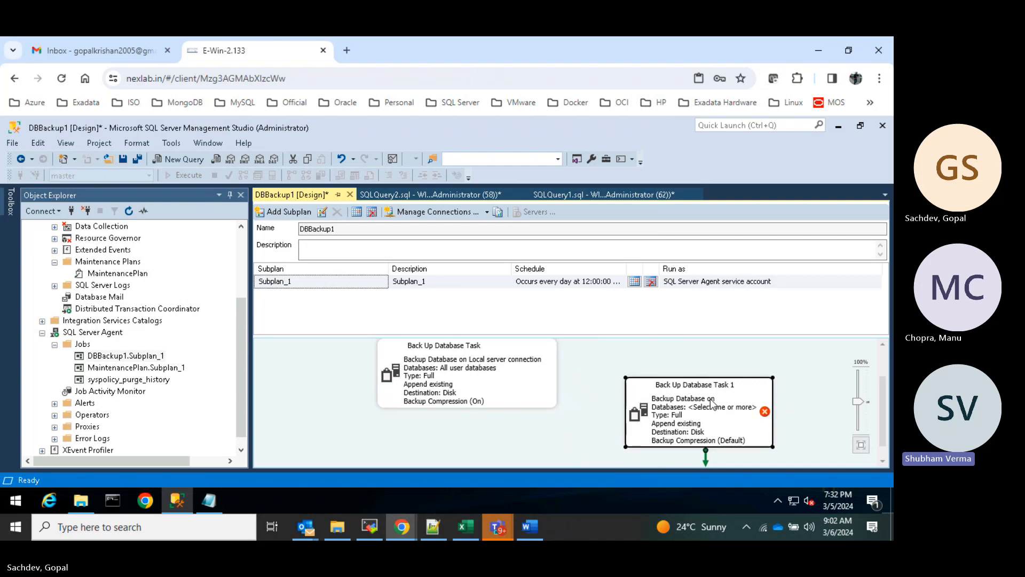
# - Shift Task 1 upward and drop Back Up Database Task 2 onto the canvas
pyautogui.moveTo(709, 405); pyautogui.dragTo(711, 375)
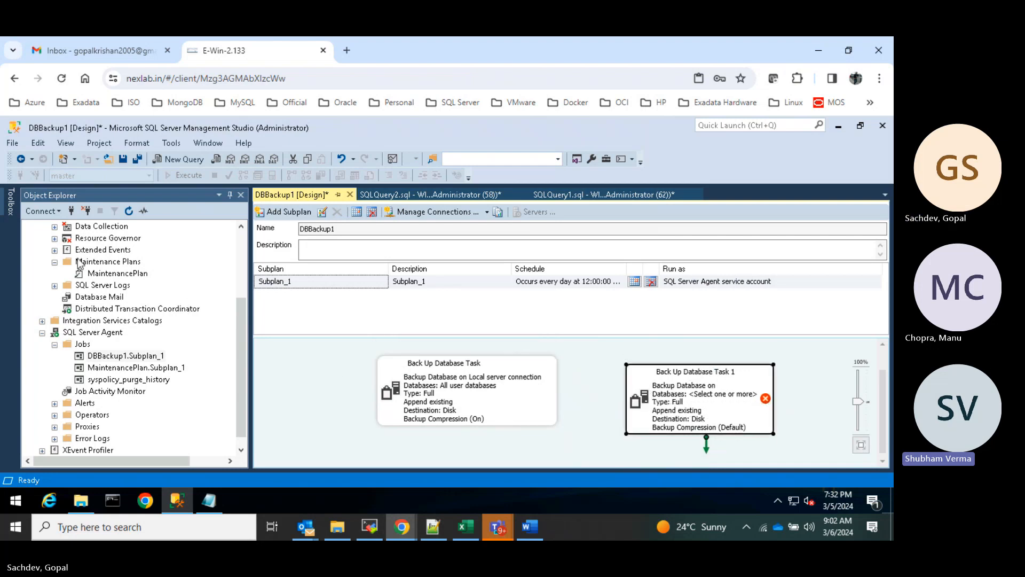
pyautogui.moveTo(10, 207)
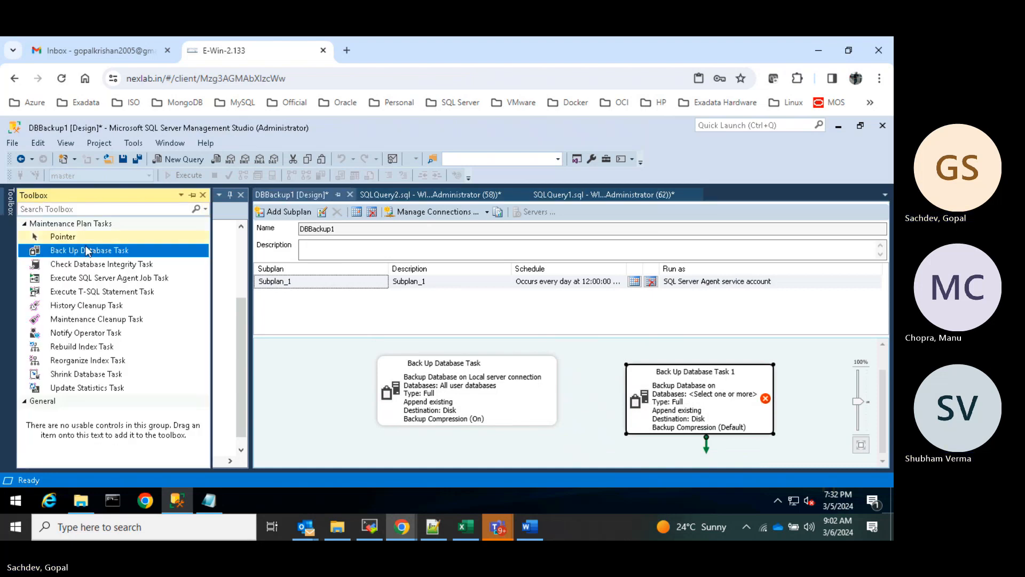
pyautogui.moveTo(85, 251); pyautogui.dragTo(347, 423)
pyautogui.moveTo(413, 445); pyautogui.dragTo(414, 446)
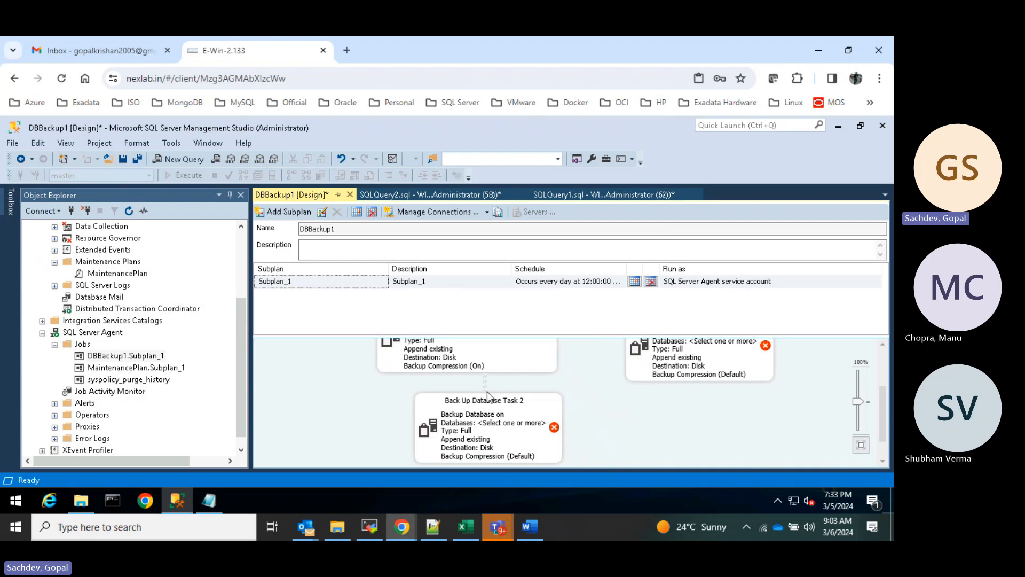
pyautogui.click(443, 355)
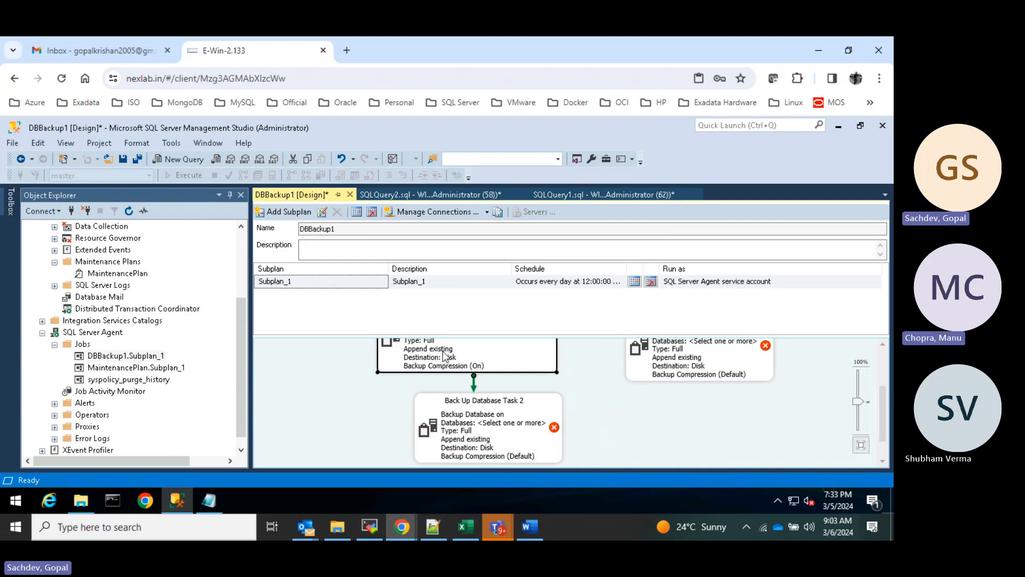
pyautogui.rightClick(482, 430)
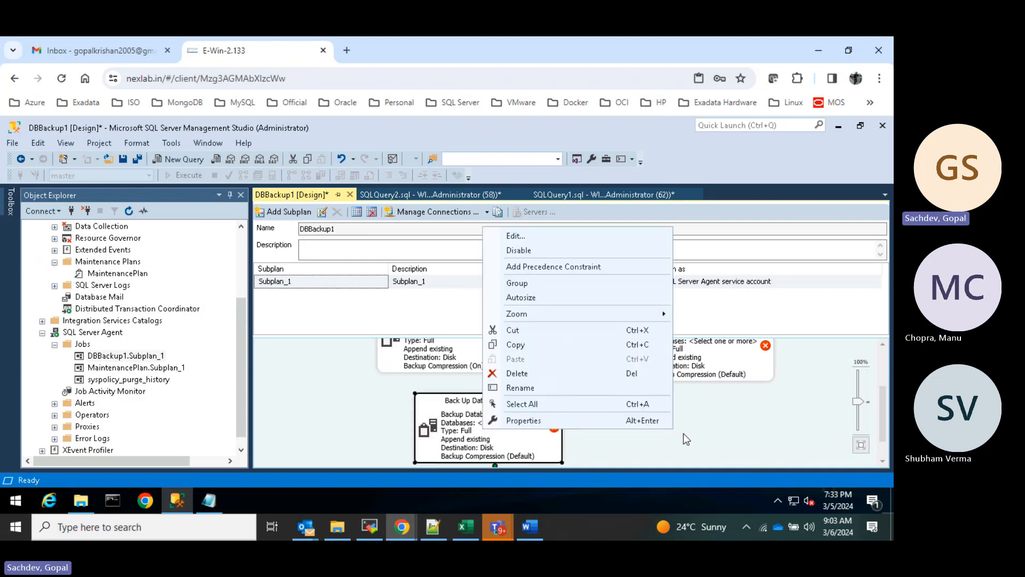
pyautogui.click(716, 434)
# - Add Back Up Database Task 3 from the Toolbox and move Task 1 clear of it
pyautogui.click(10, 201)
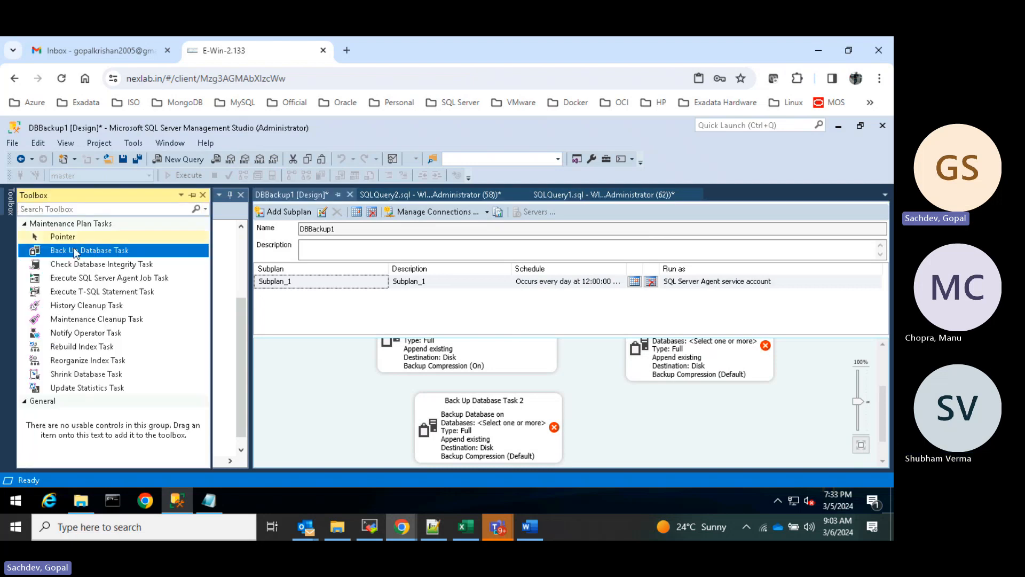
pyautogui.moveTo(88, 250); pyautogui.dragTo(692, 433)
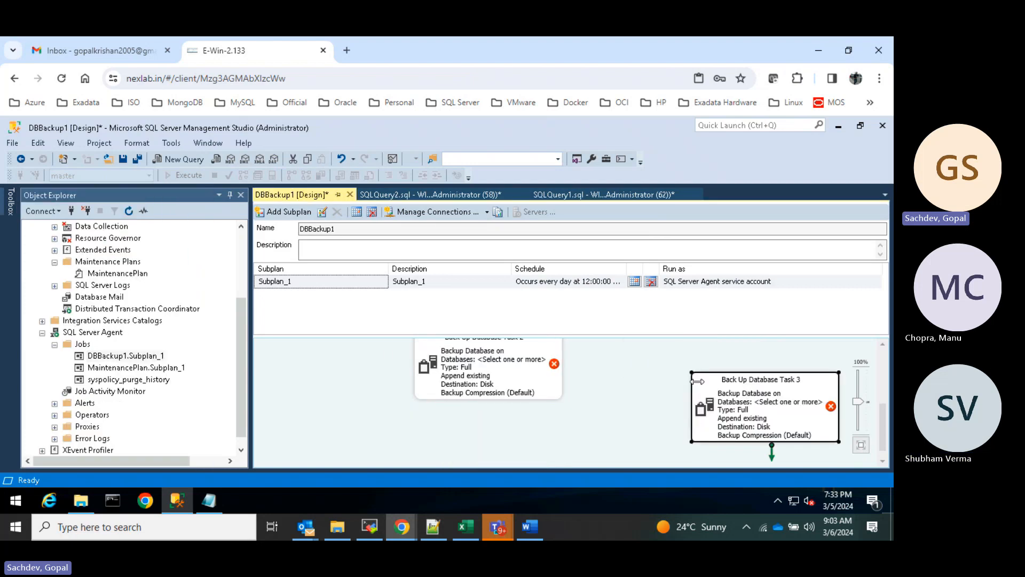
pyautogui.click(738, 351)
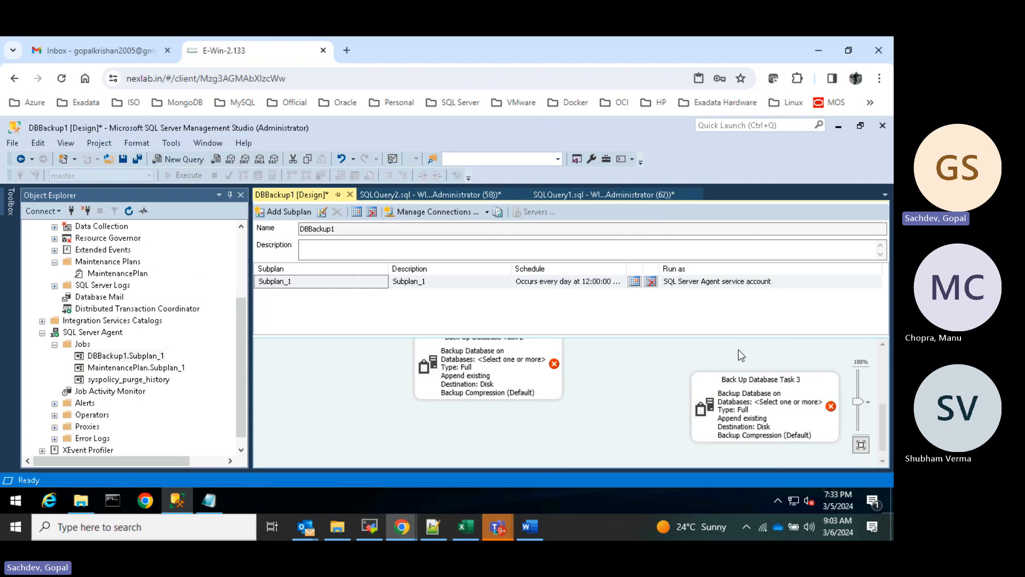
pyautogui.scroll(3, 738, 350)
pyautogui.moveTo(737, 384); pyautogui.dragTo(745, 447)
pyautogui.scroll(-3, 737, 380)
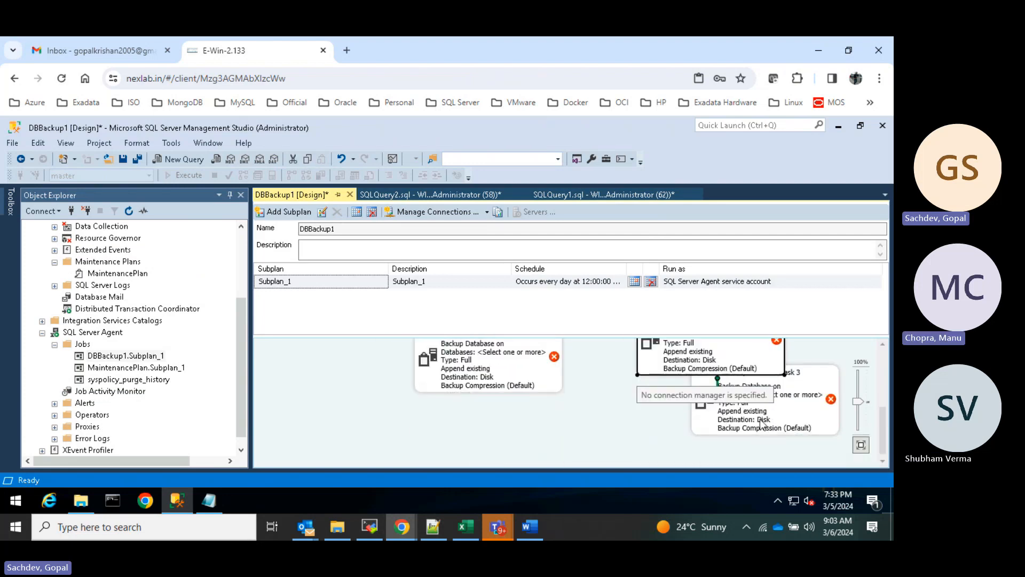
pyautogui.scroll(1, 737, 382)
pyautogui.scroll(1, 726, 366)
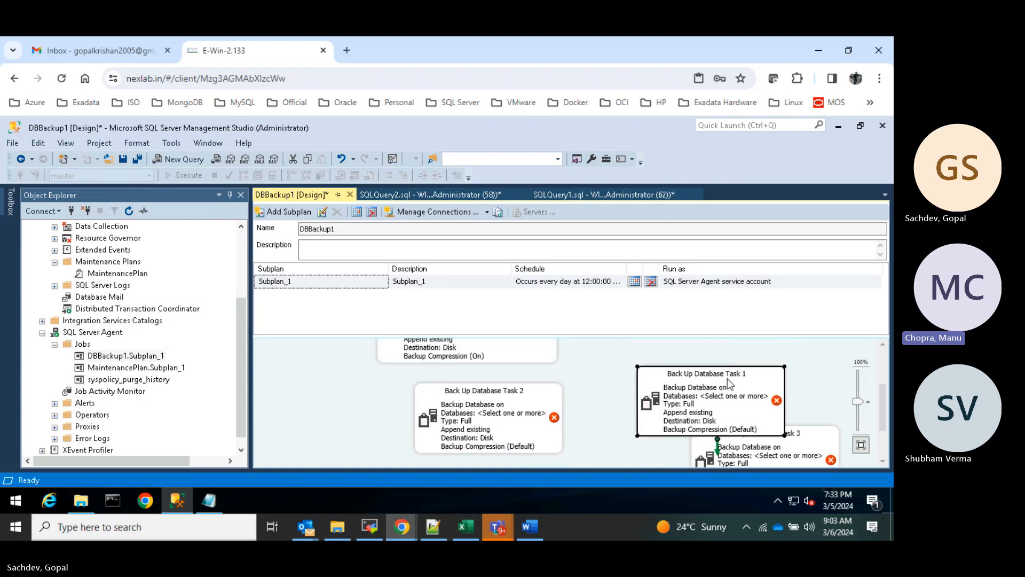
pyautogui.moveTo(725, 382); pyautogui.dragTo(724, 354)
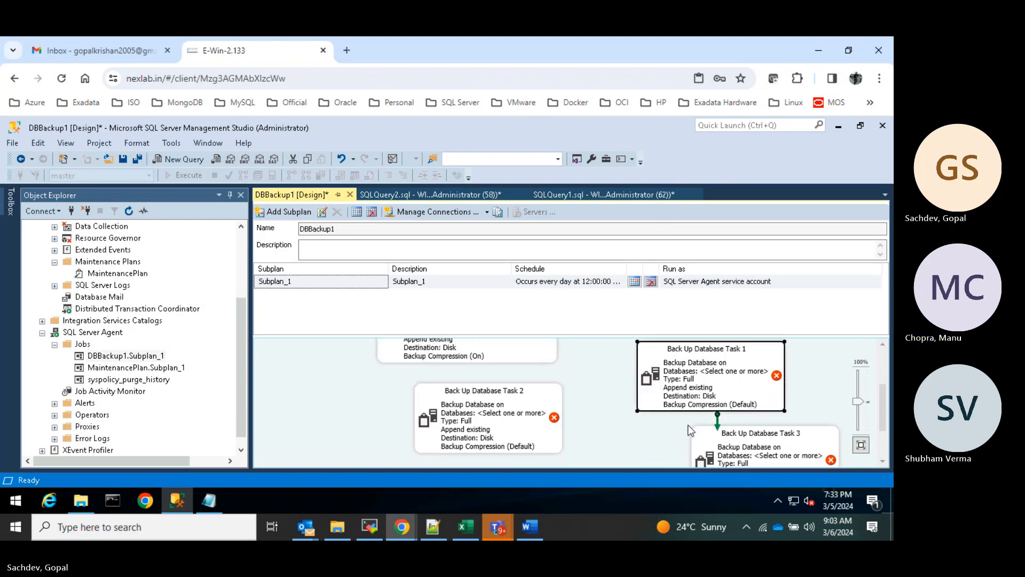
pyautogui.click(492, 361)
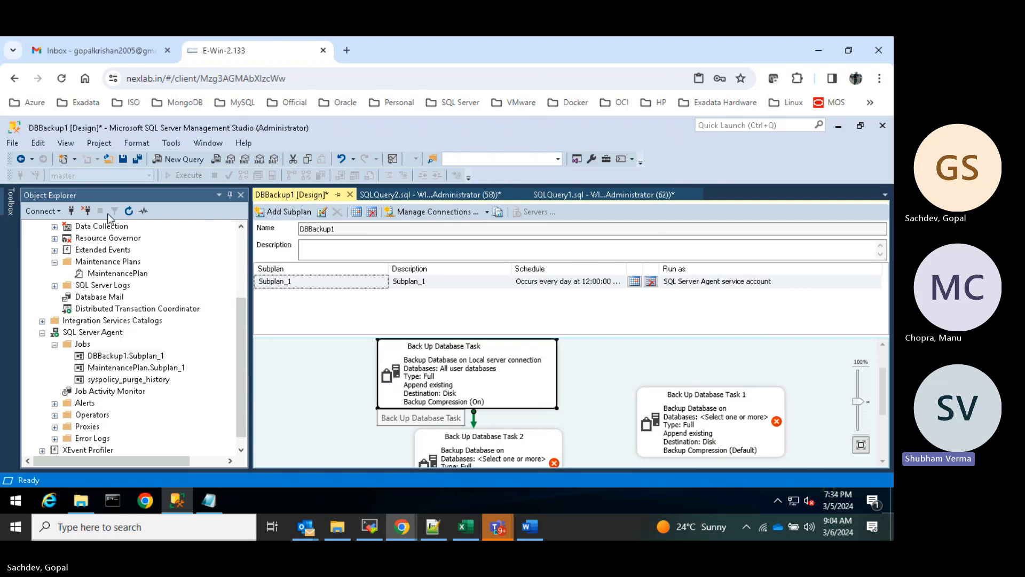
# - Drag Back Up Database Task 1 upward beside the first backup task
pyautogui.click(11, 198)
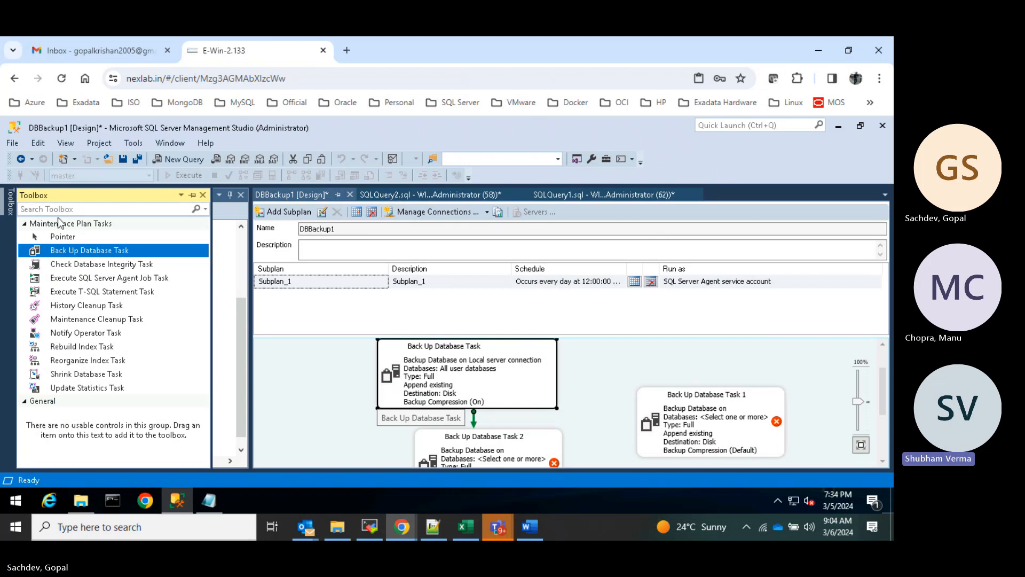
pyautogui.click(616, 377)
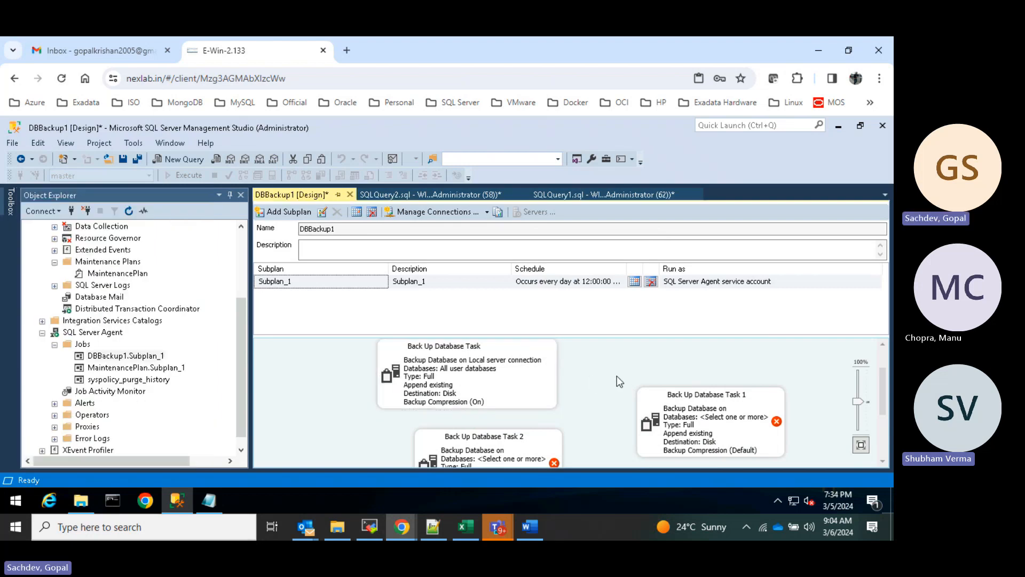
pyautogui.click(10, 204)
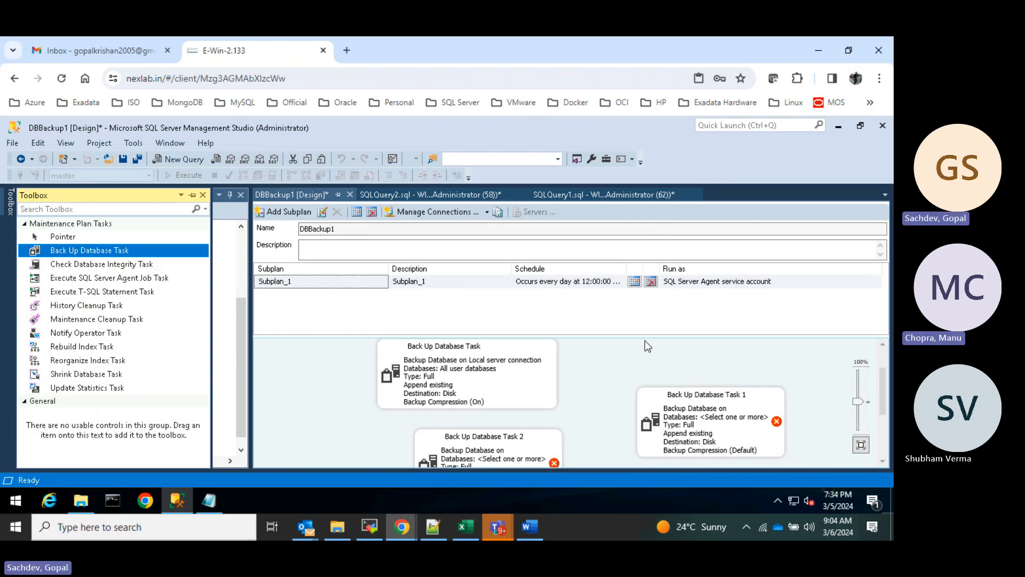
pyautogui.moveTo(708, 412)
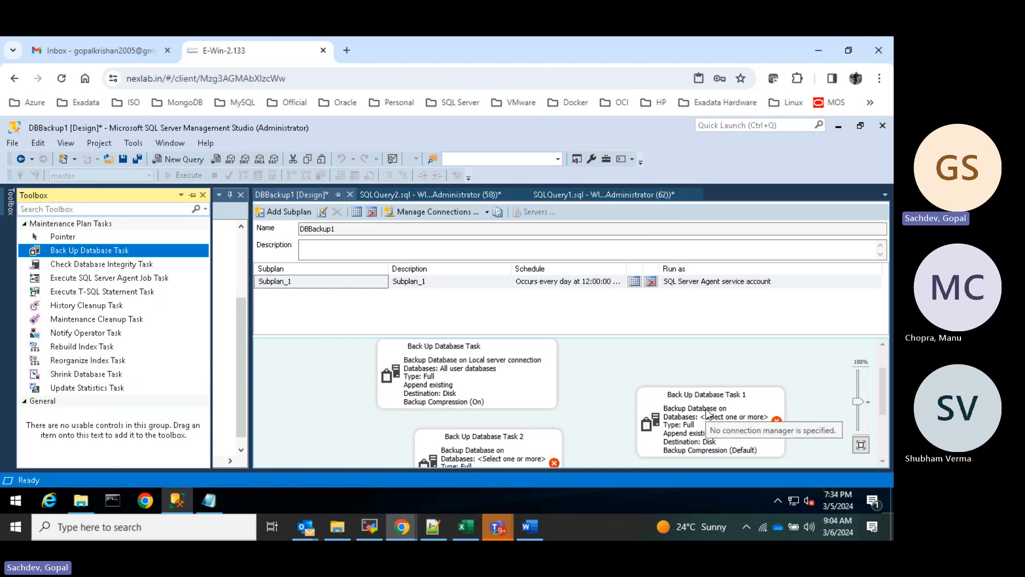
pyautogui.moveTo(707, 413); pyautogui.dragTo(708, 370)
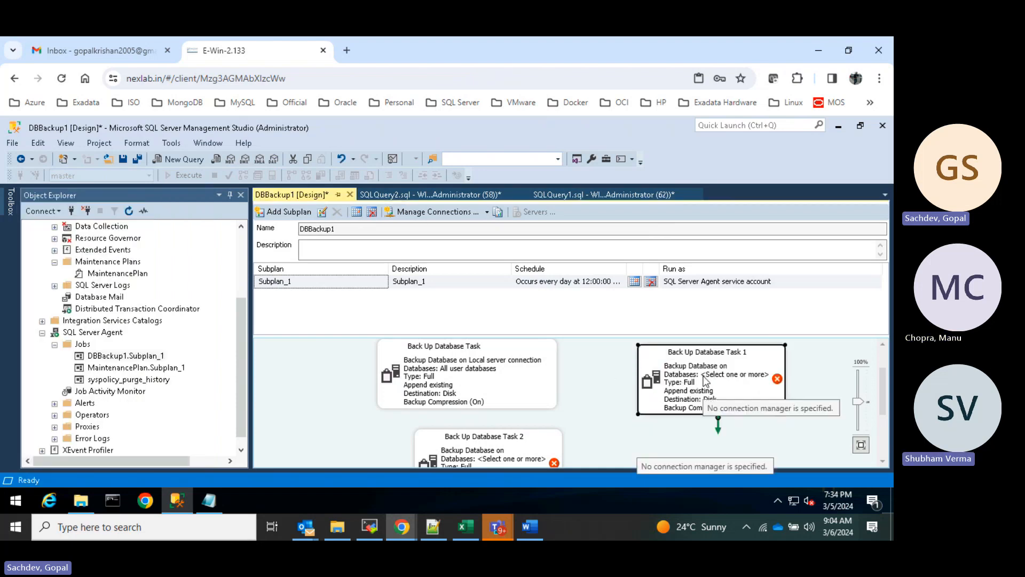
# - Open the first backup task's settings and close them unchanged
pyautogui.click(482, 376)
pyautogui.doubleClick(482, 373)
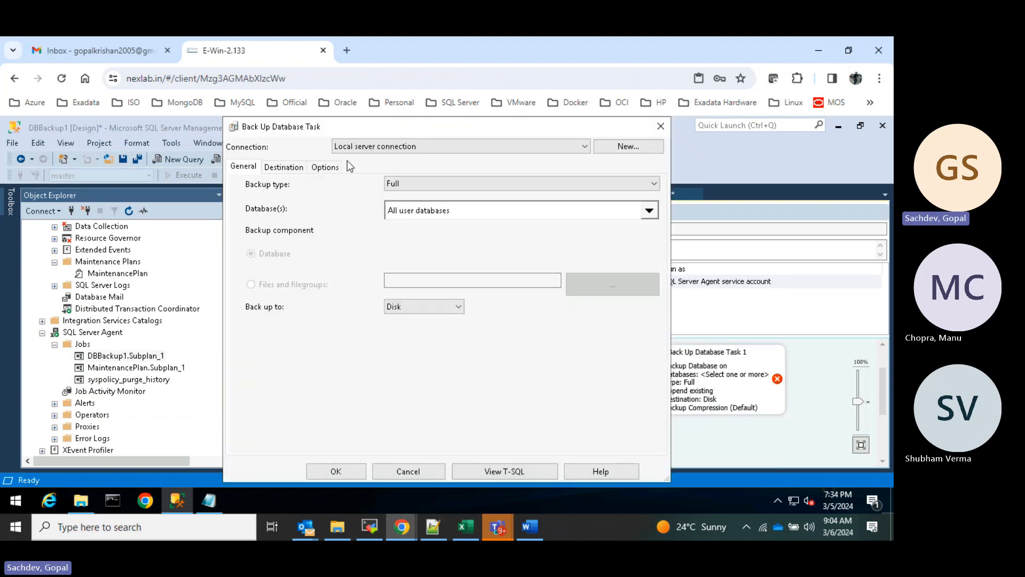
pyautogui.click(659, 127)
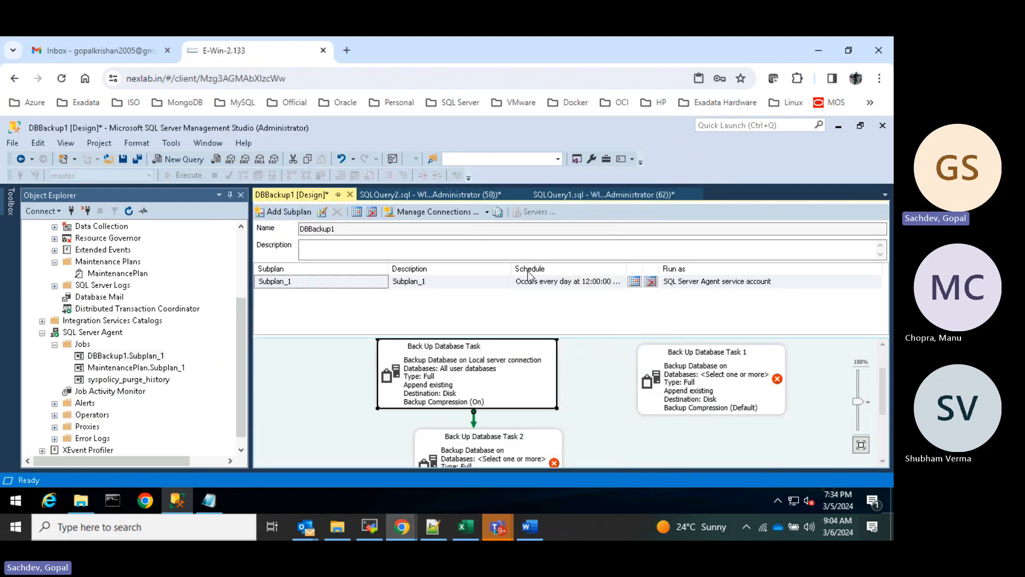
# - Change Subplan_1's schedule from daily to weekly on Friday at 12:00 AM
pyautogui.click(634, 281)
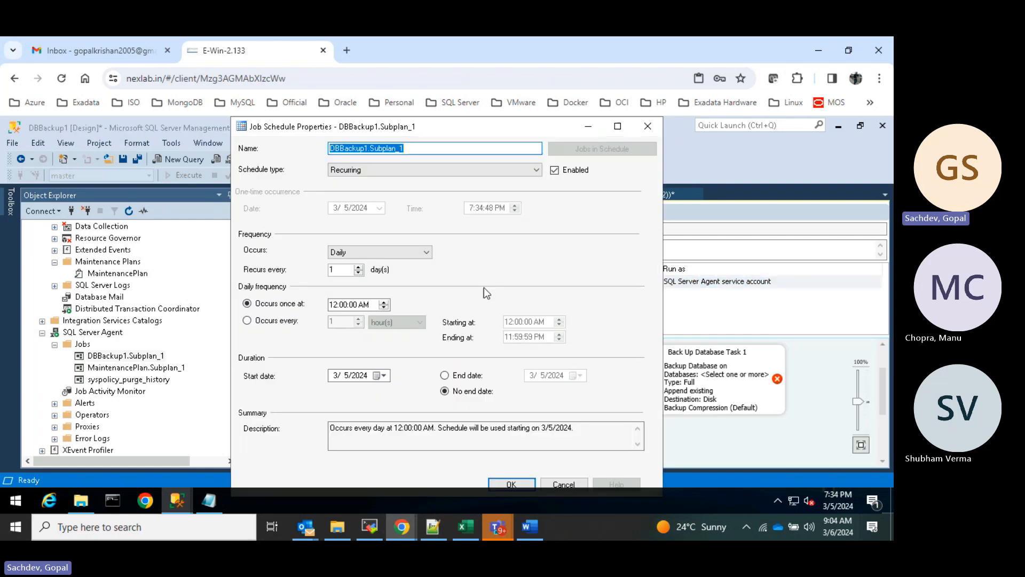
pyautogui.click(425, 253)
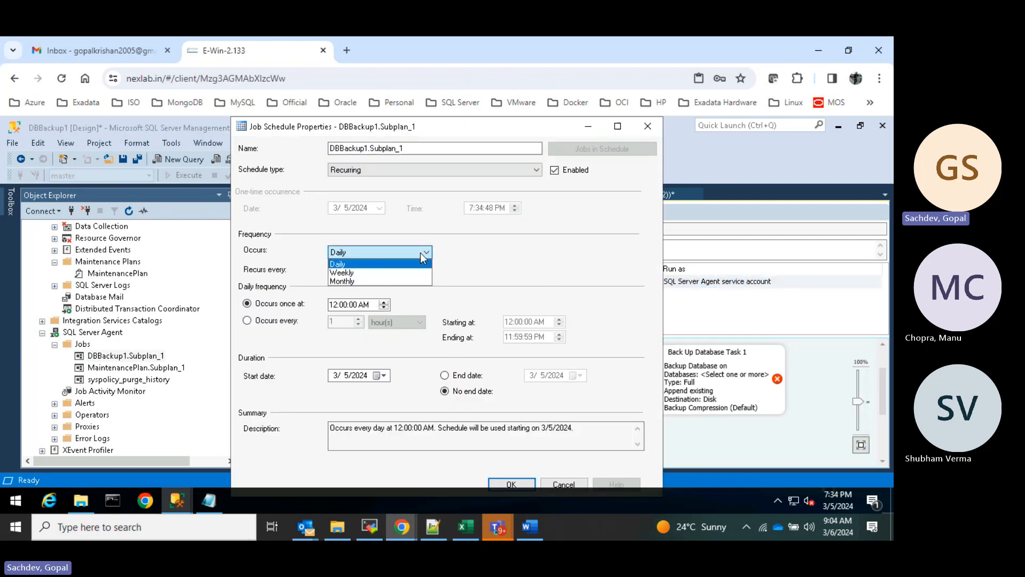
pyautogui.click(349, 273)
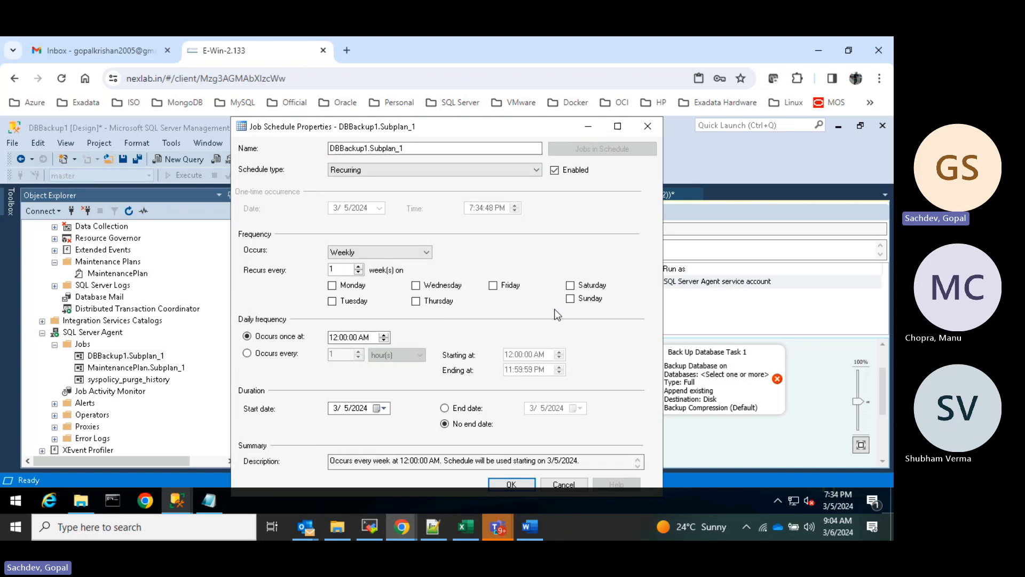
pyautogui.click(492, 286)
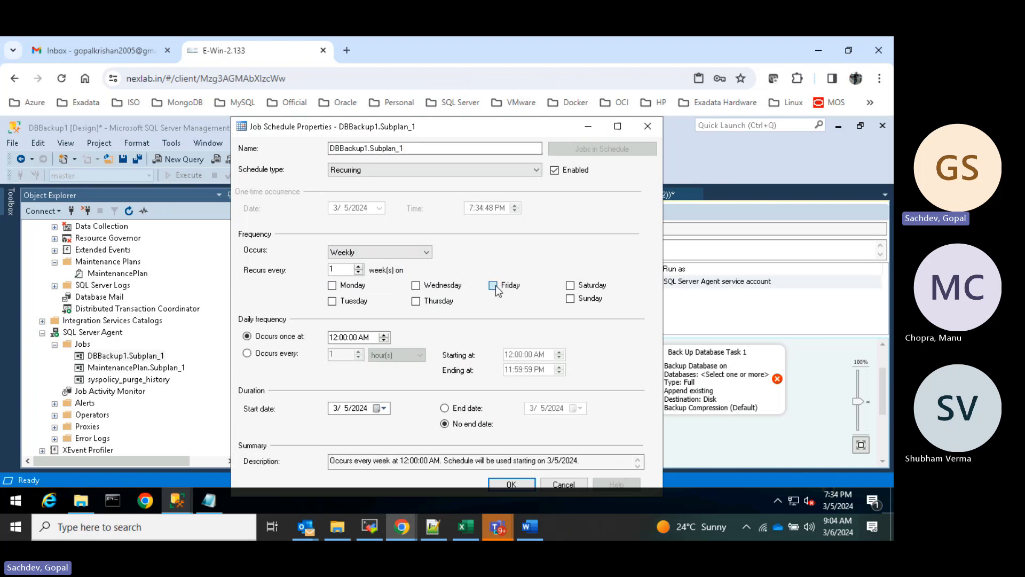
pyautogui.click(513, 483)
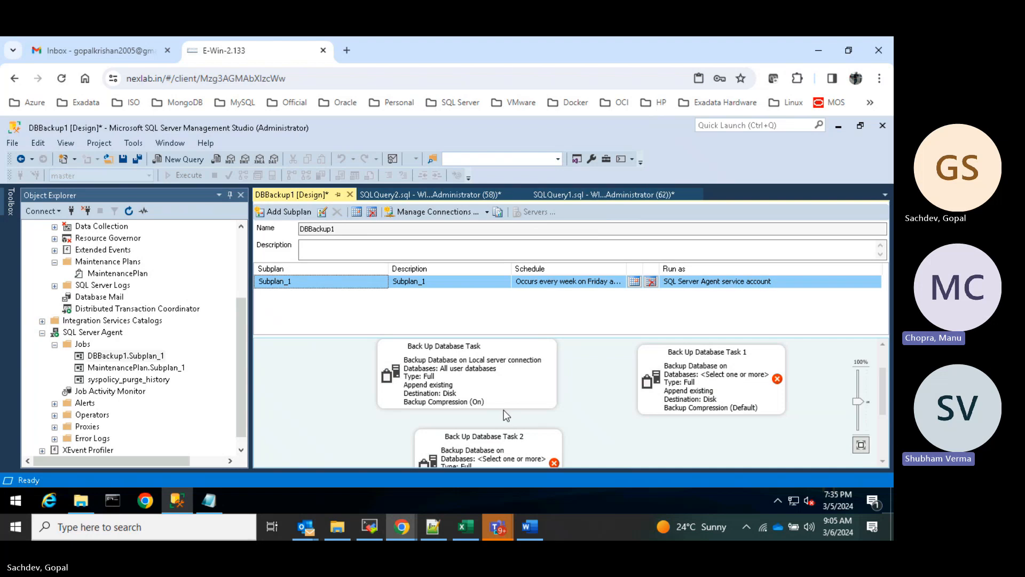
# - Set Back Up Database Task 2 to Transaction Log for all user databases, then discard the edit
pyautogui.click(504, 447)
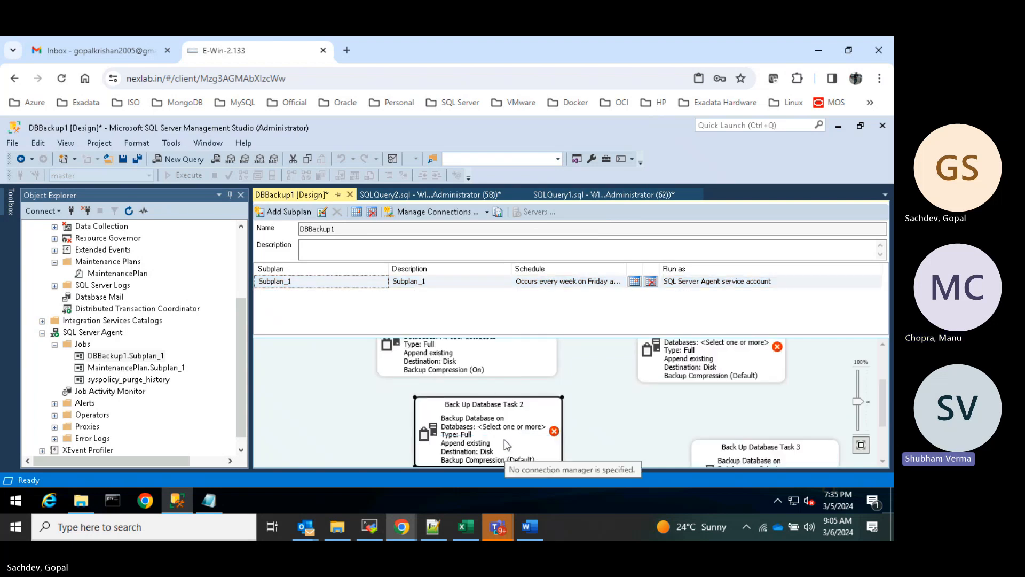
pyautogui.rightClick(505, 430)
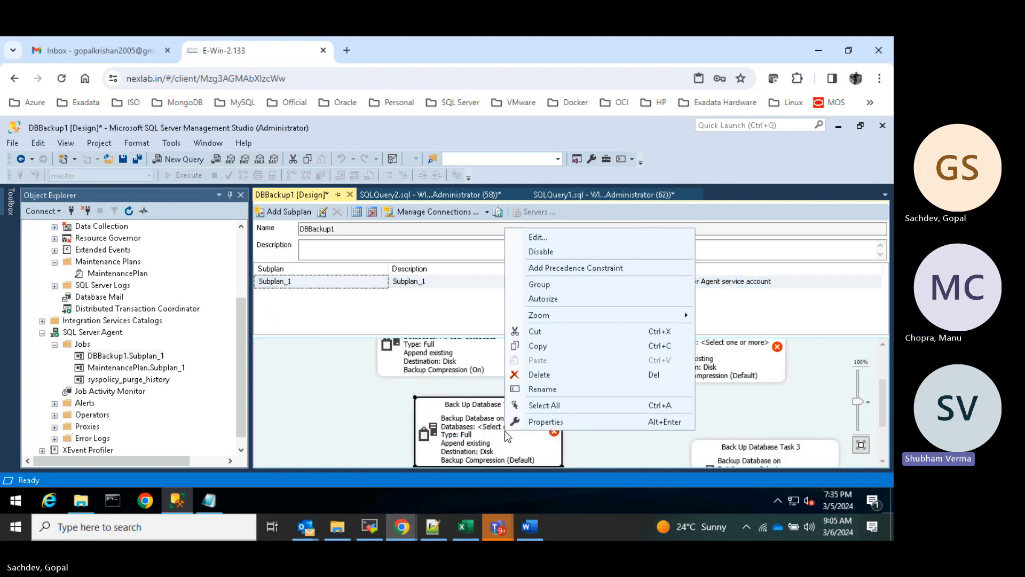
pyautogui.click(538, 238)
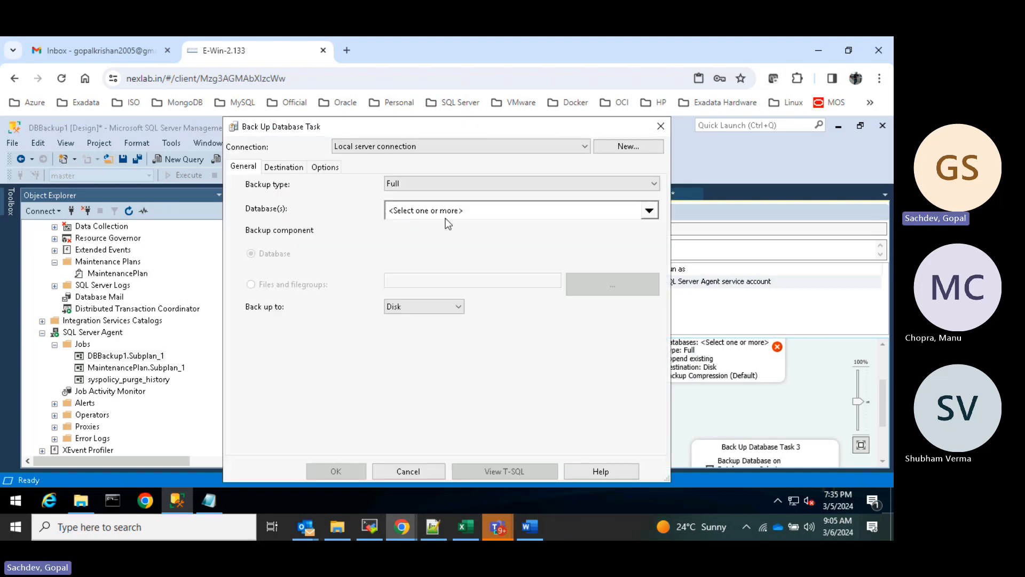
pyautogui.click(435, 184)
pyautogui.click(417, 217)
pyautogui.click(555, 211)
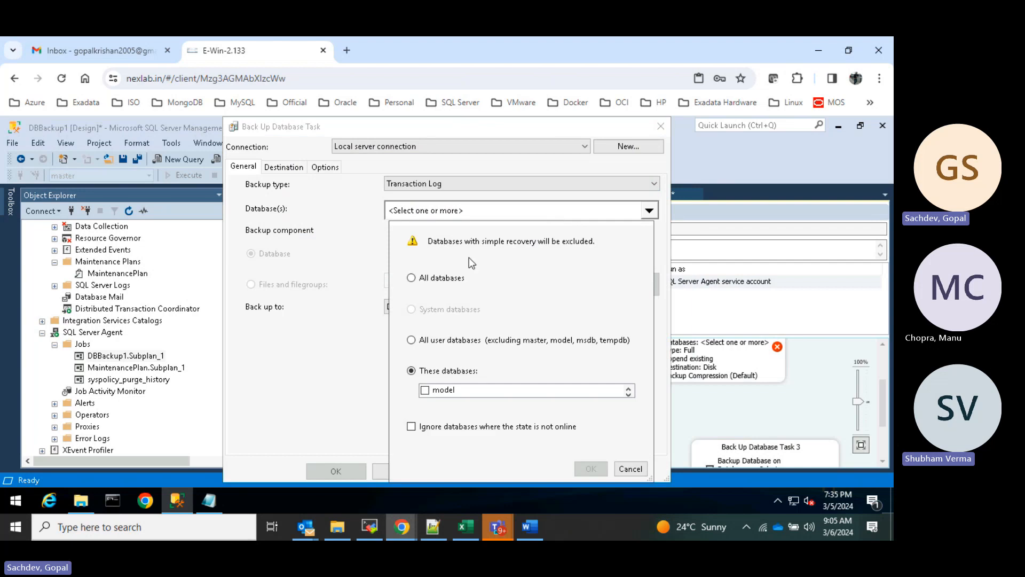
pyautogui.click(436, 341)
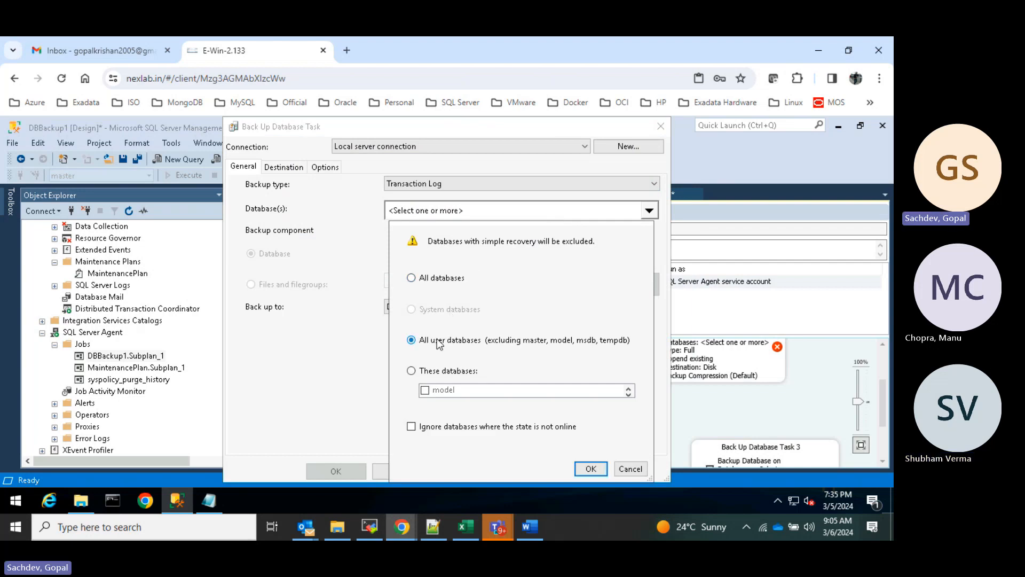
pyautogui.click(591, 469)
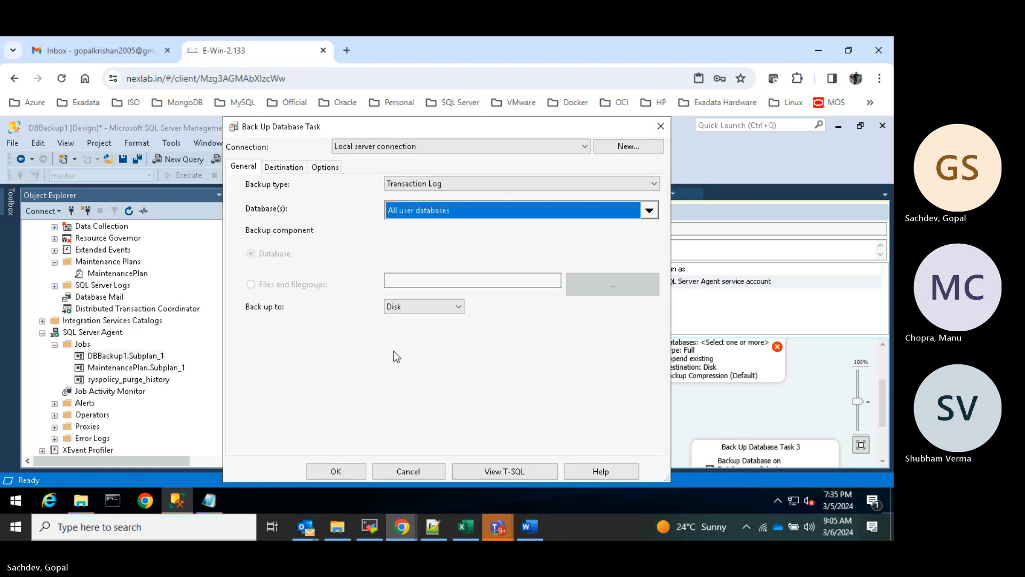
pyautogui.click(660, 126)
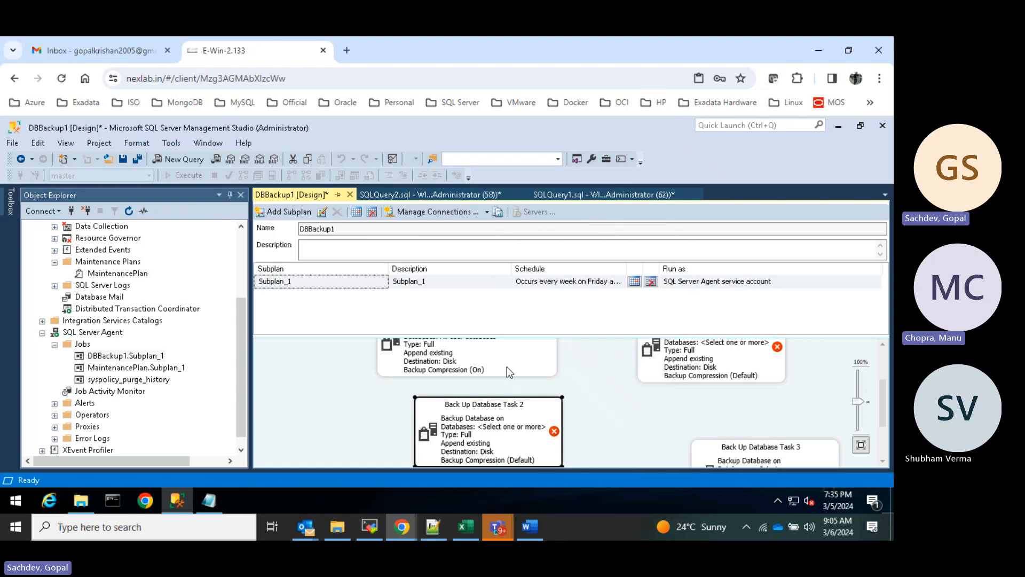
# - Reopen Back Up Database Task 2 and set a Transaction Log backup of all user databases
pyautogui.click(478, 355)
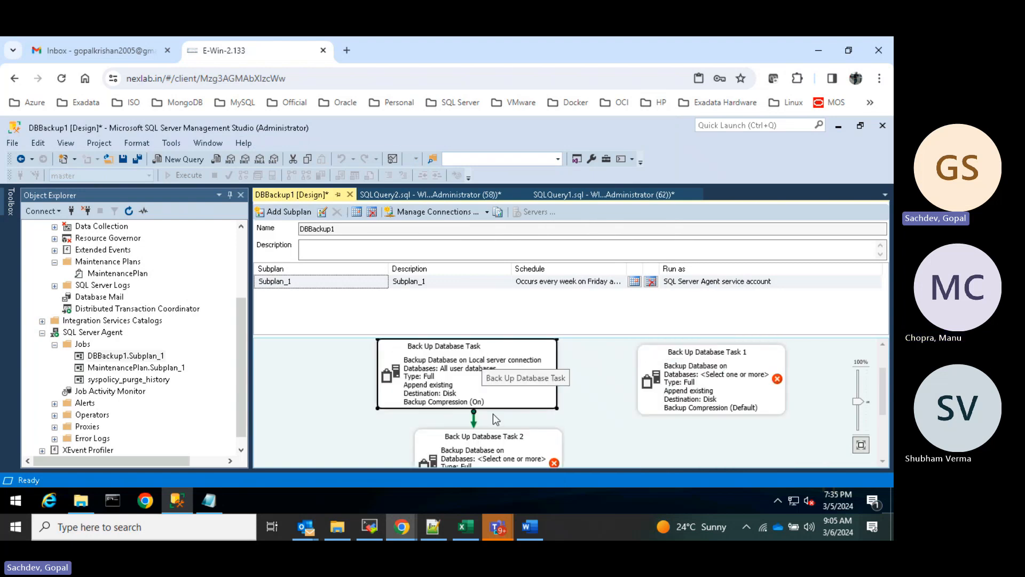
pyautogui.rightClick(488, 448)
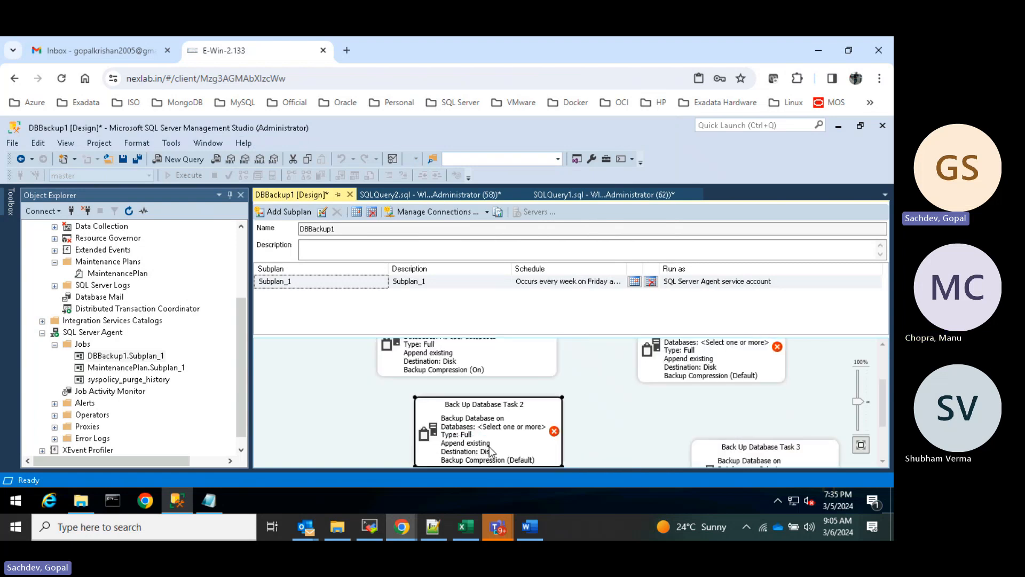
pyautogui.click(526, 254)
pyautogui.click(445, 187)
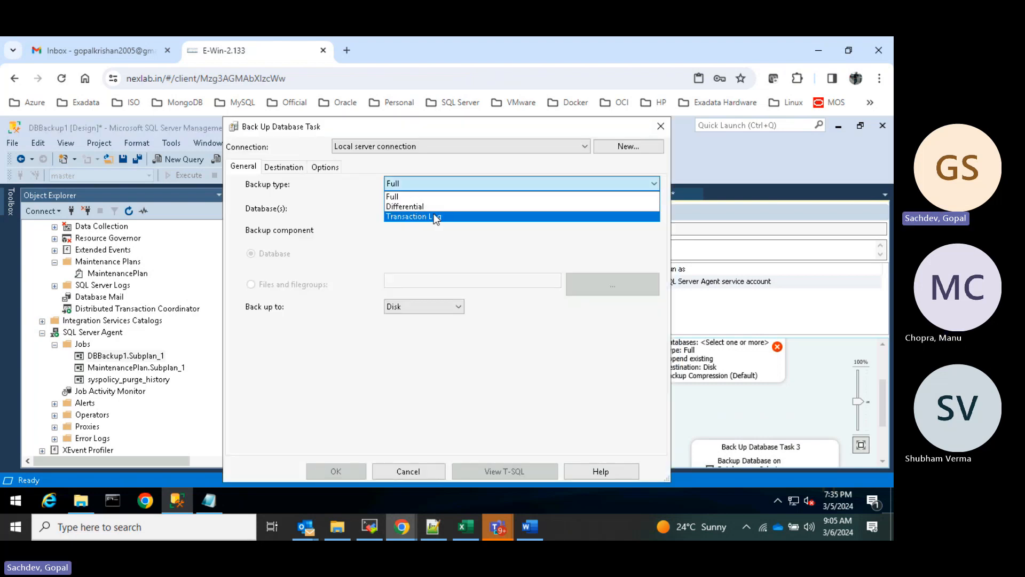
pyautogui.click(436, 214)
pyautogui.click(438, 213)
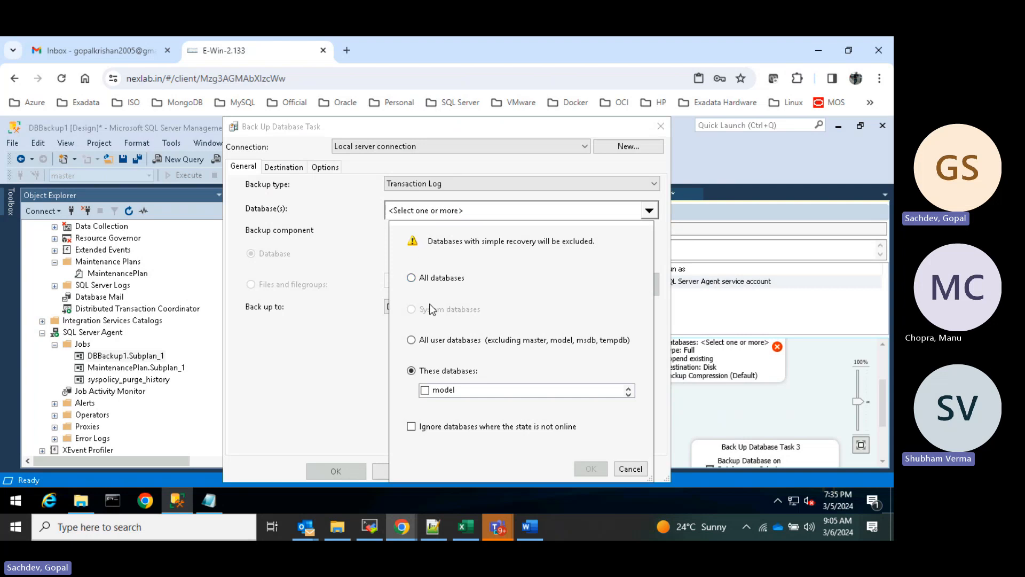
pyautogui.click(445, 342)
pyautogui.click(591, 468)
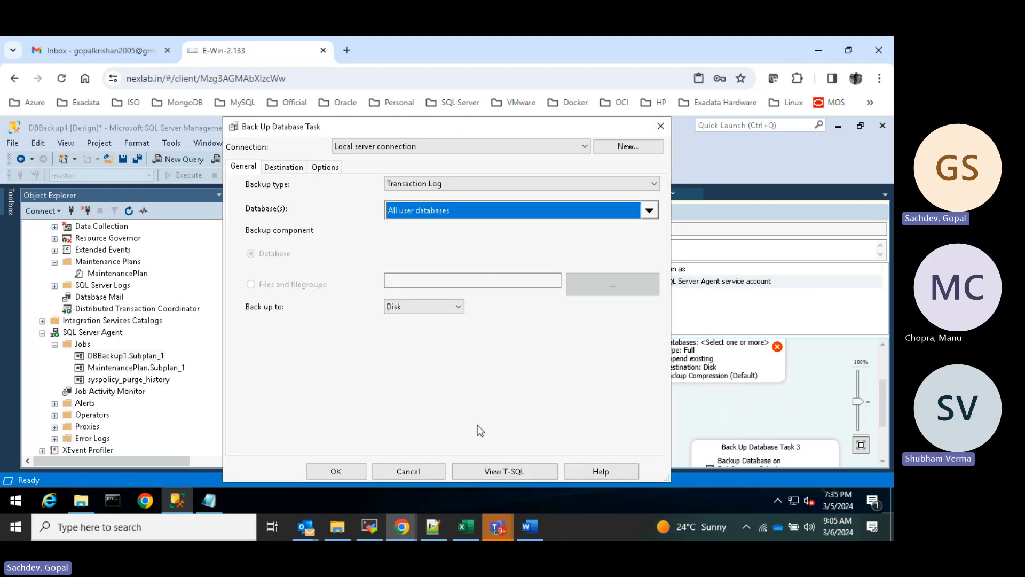
# - Set the task's backup destination folder to C:\DB_Backup
pyautogui.click(288, 168)
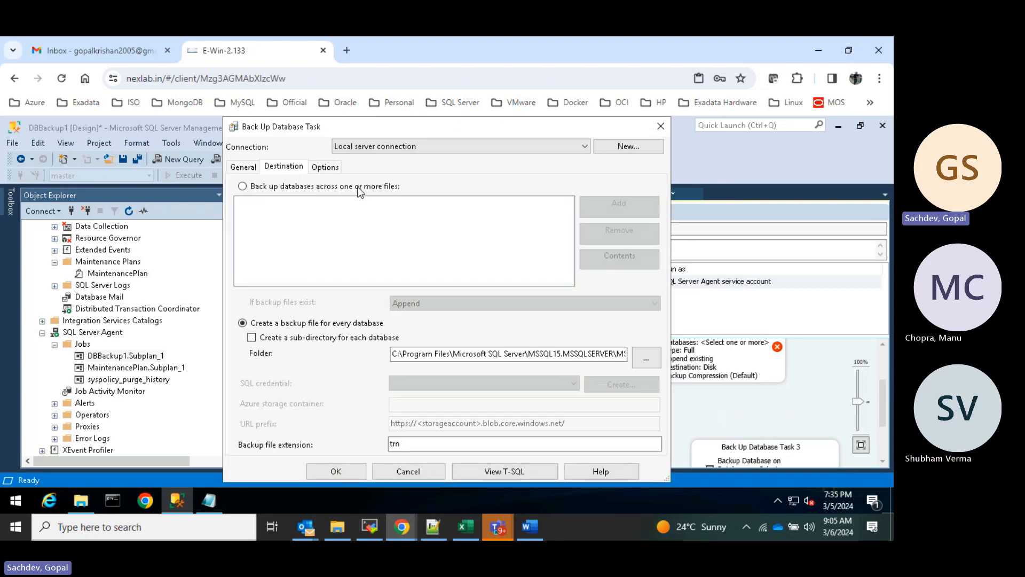
pyautogui.click(646, 357)
pyautogui.click(327, 165)
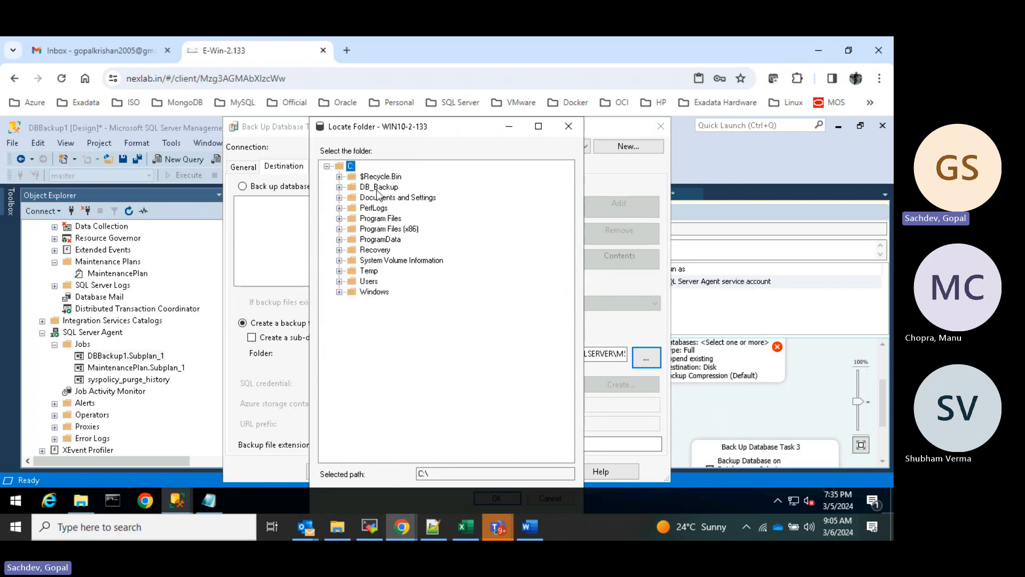
pyautogui.click(379, 186)
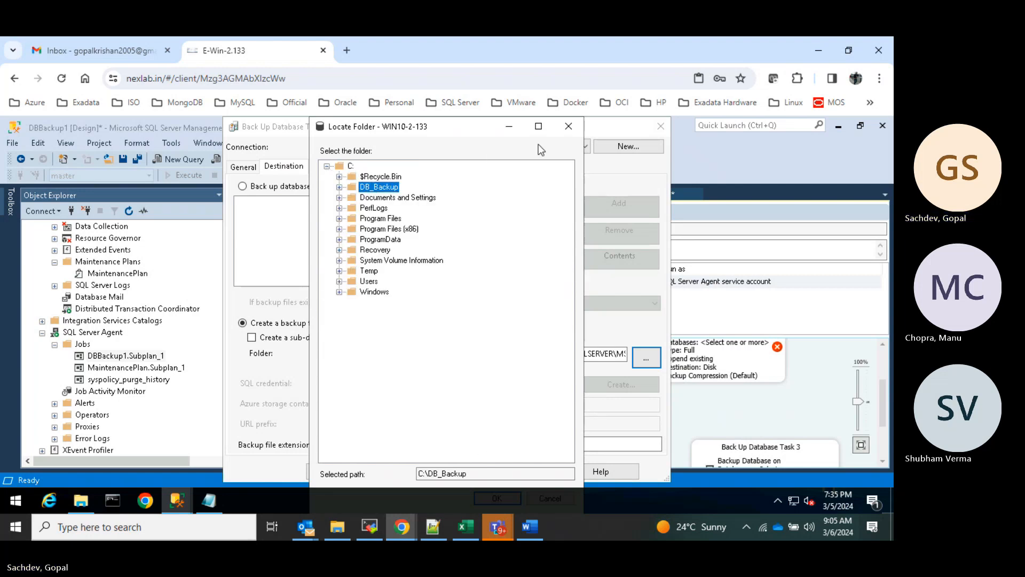
pyautogui.click(538, 126)
pyautogui.click(807, 471)
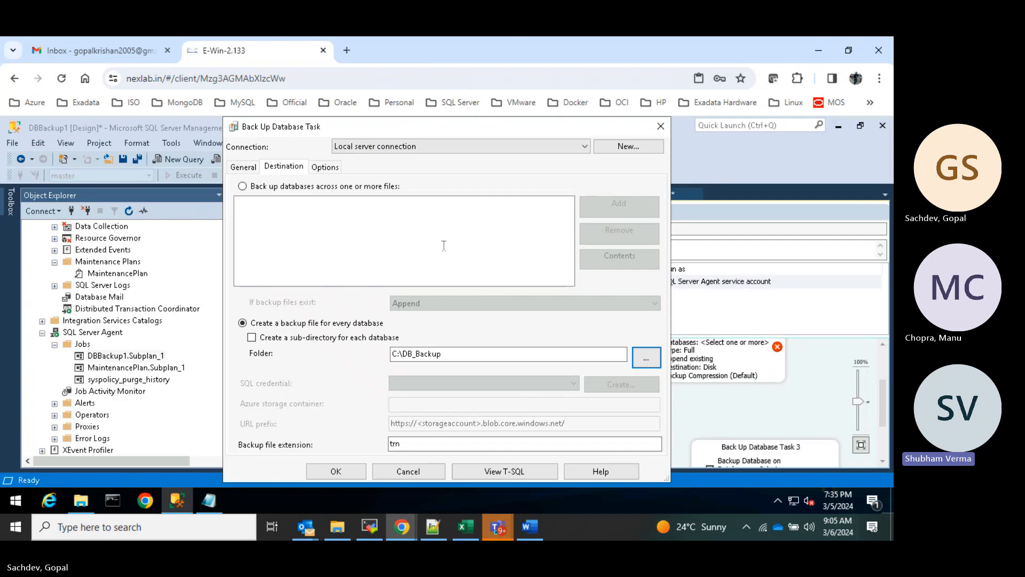
pyautogui.click(331, 165)
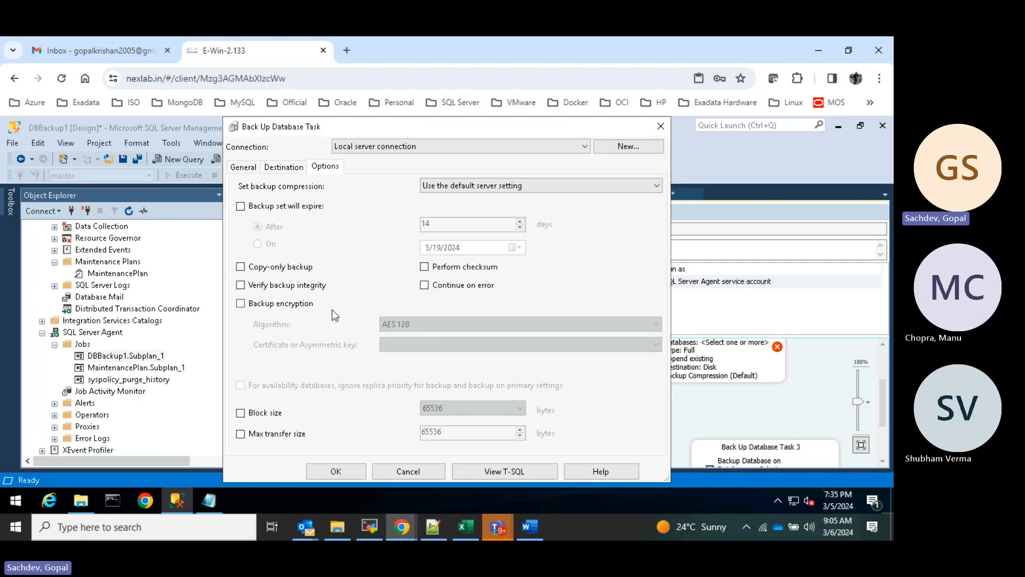
pyautogui.click(350, 472)
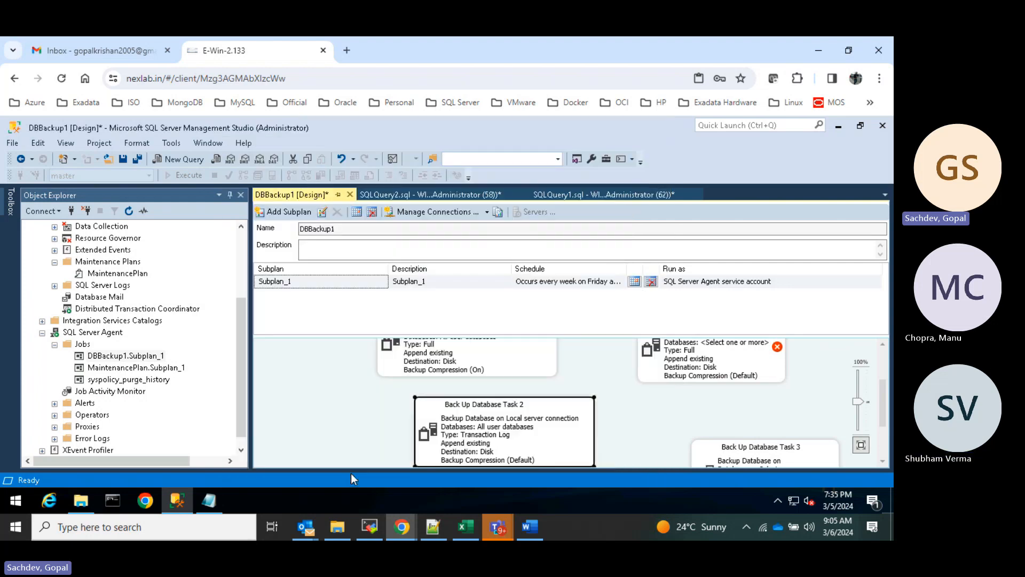
pyautogui.scroll(1, 511, 375)
pyautogui.click(511, 375)
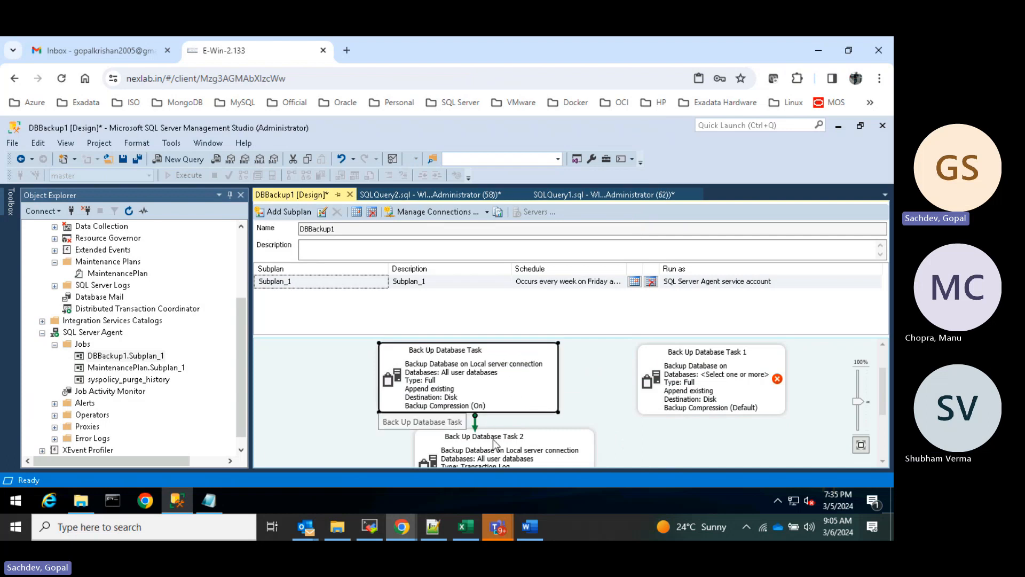
pyautogui.click(495, 440)
pyautogui.scroll(1, 487, 391)
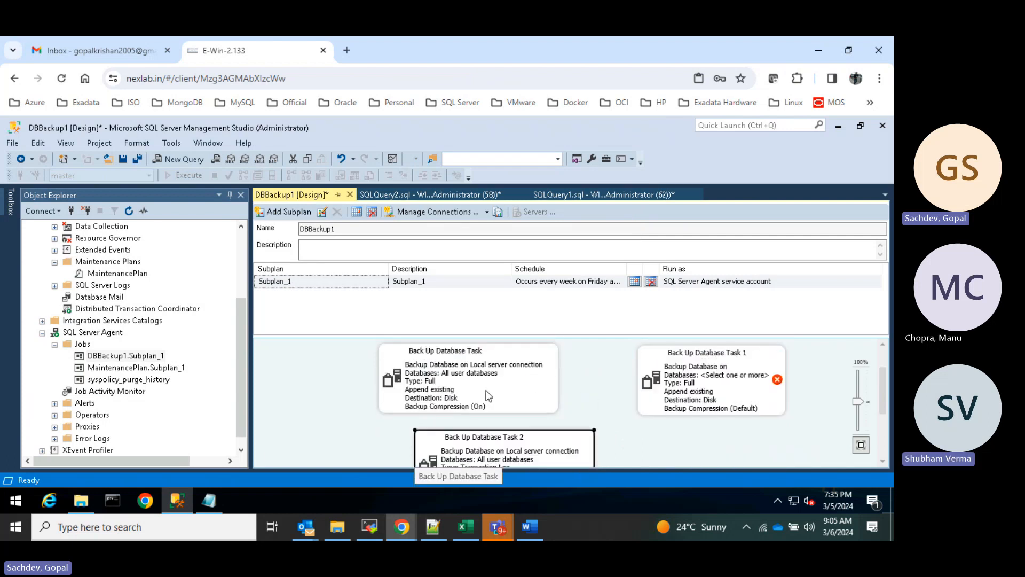
pyautogui.click(492, 418)
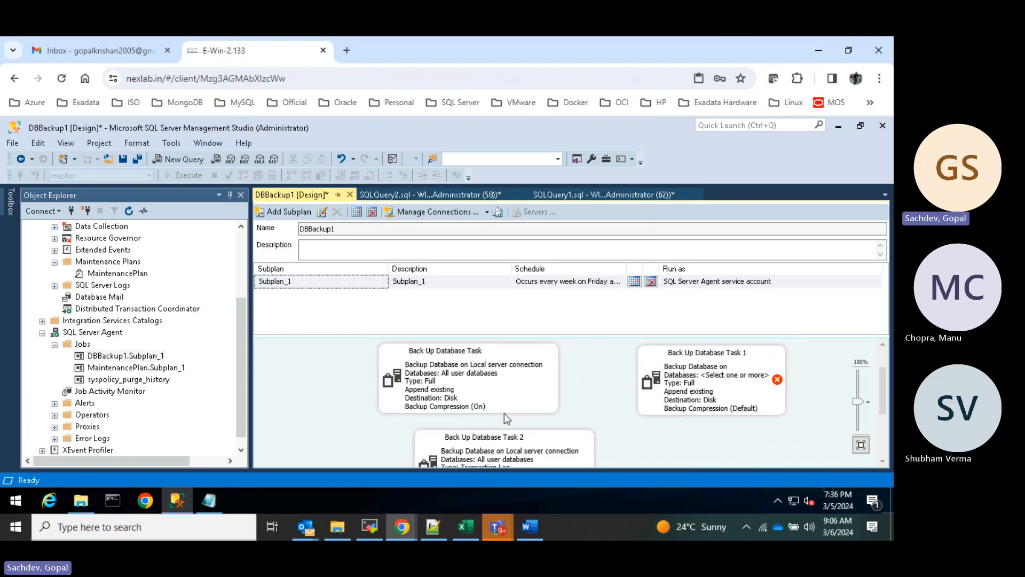
pyautogui.moveTo(494, 375); pyautogui.dragTo(511, 398)
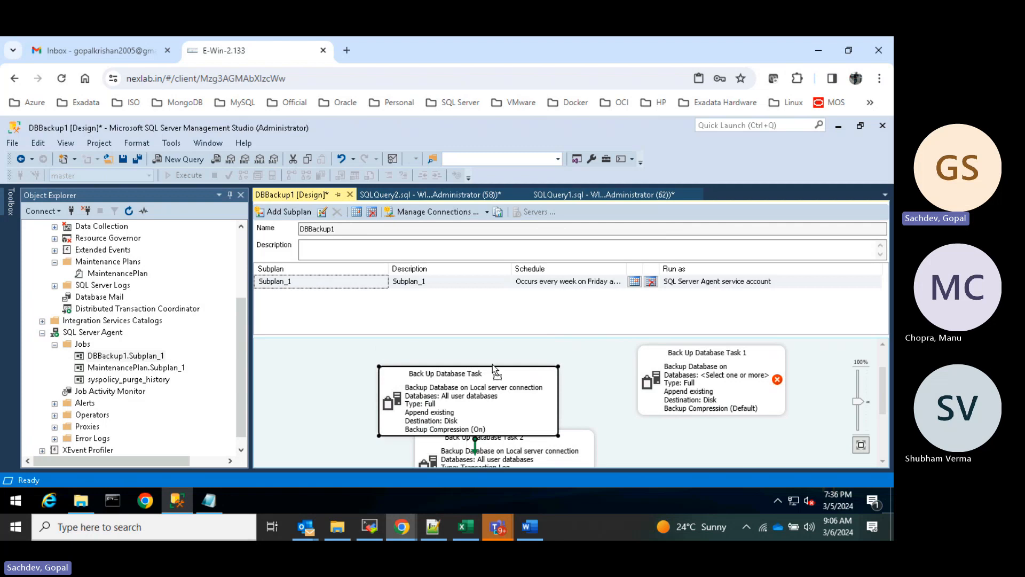
pyautogui.moveTo(493, 364); pyautogui.dragTo(498, 339)
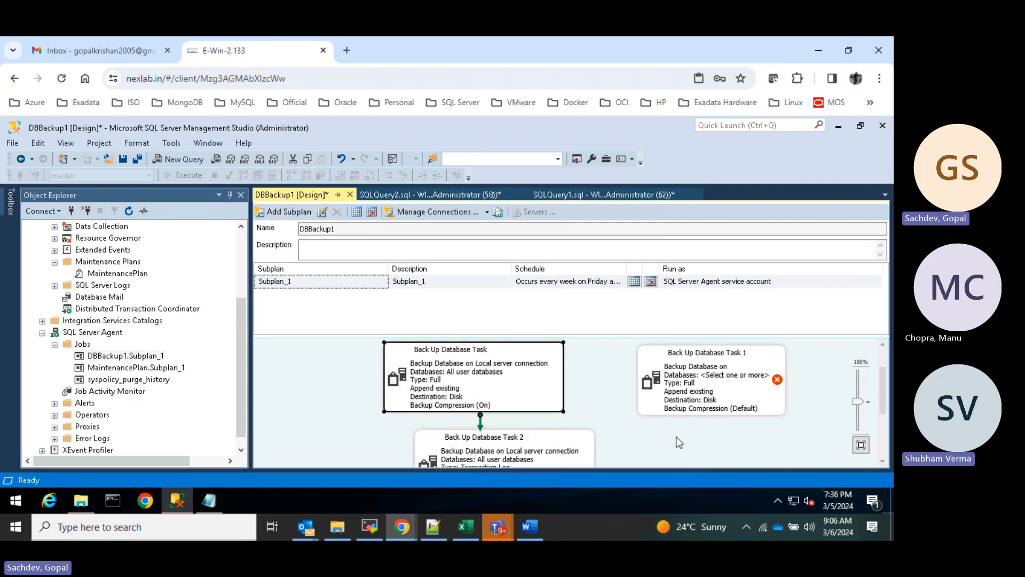
pyautogui.click(482, 426)
pyautogui.scroll(-1, 577, 398)
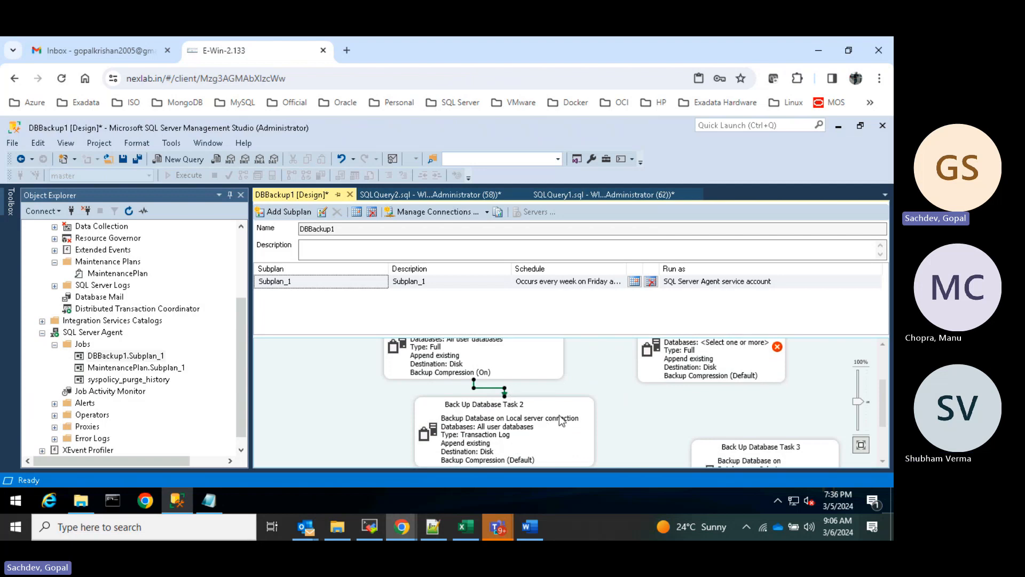
pyautogui.rightClick(517, 427)
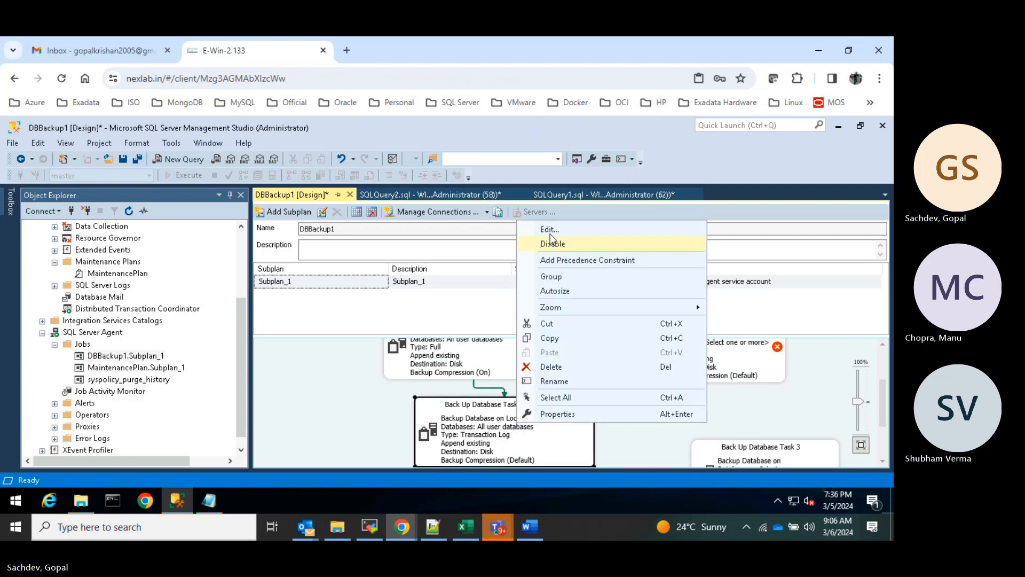
pyautogui.click(550, 229)
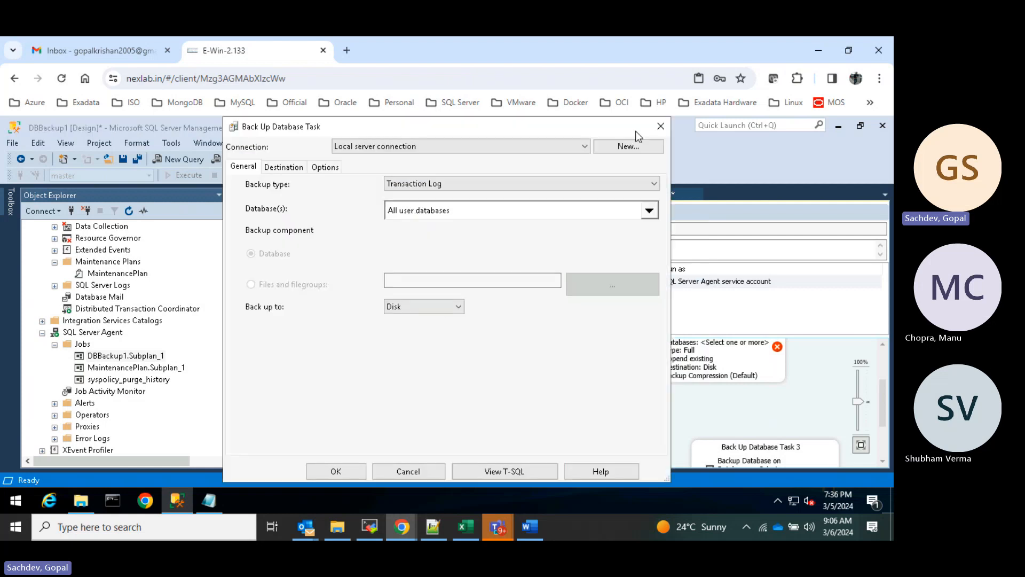
pyautogui.click(660, 126)
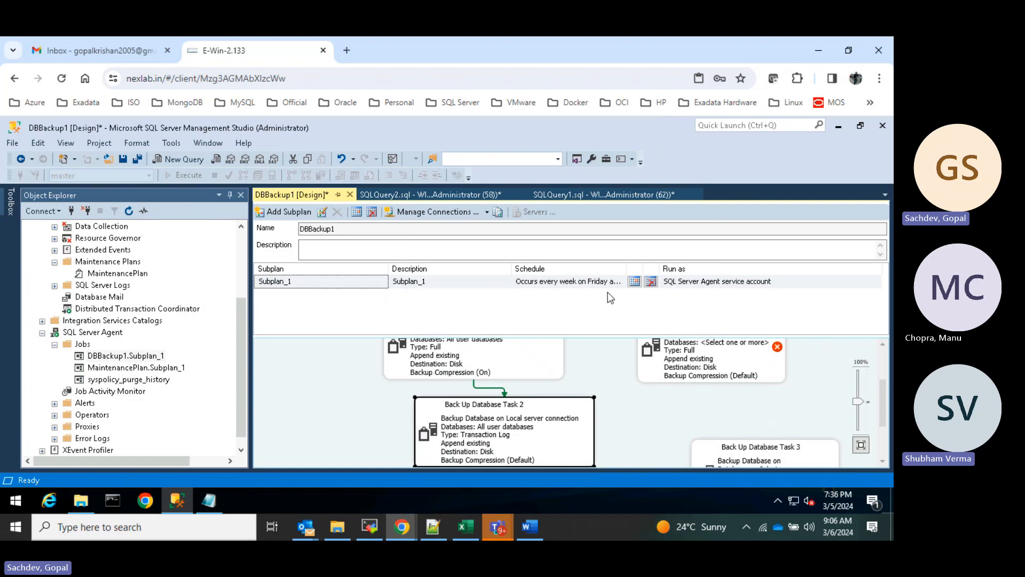
pyautogui.click(635, 281)
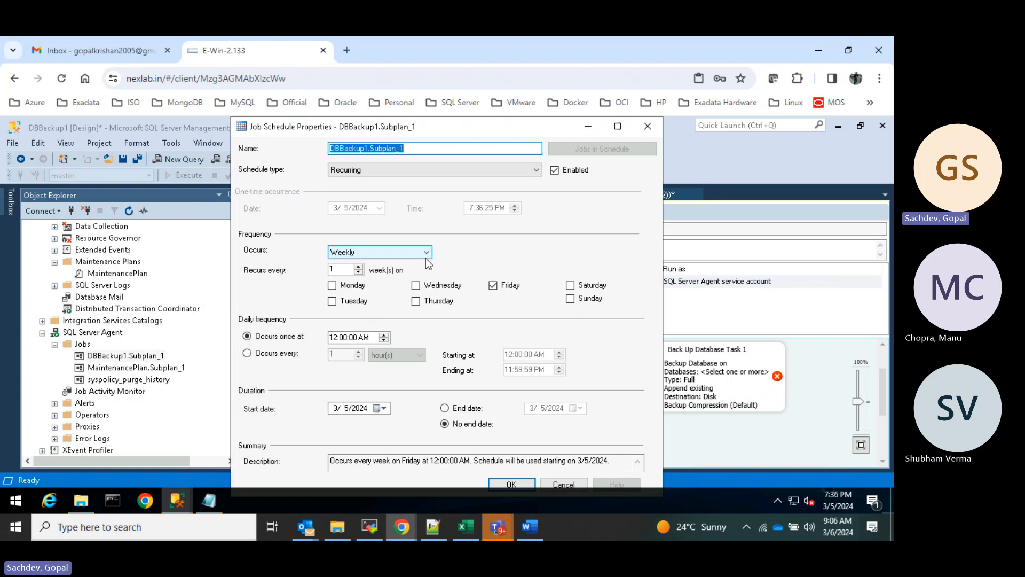
pyautogui.click(517, 485)
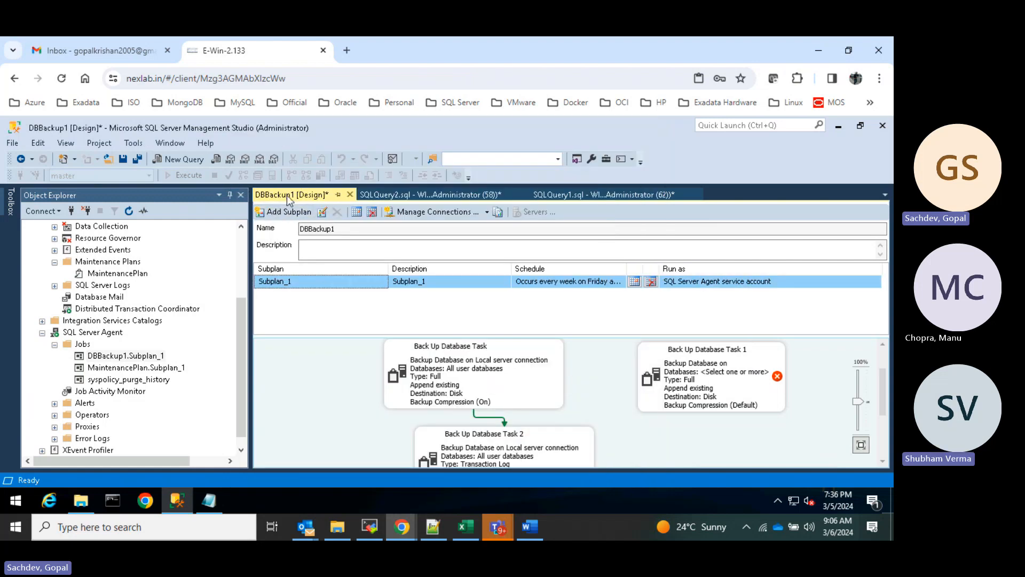
pyautogui.rightClick(289, 199)
pyautogui.click(648, 434)
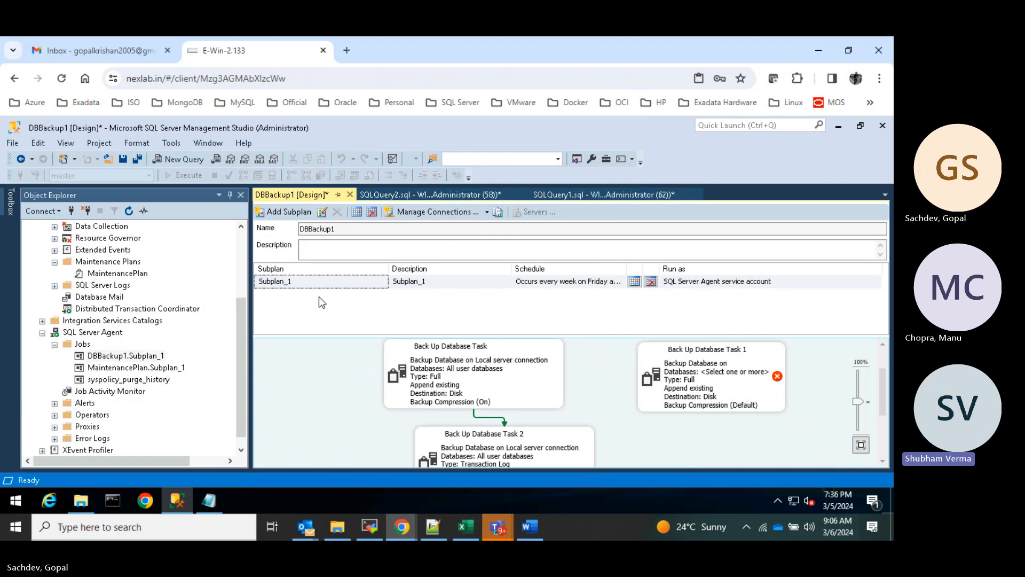
pyautogui.rightClick(514, 447)
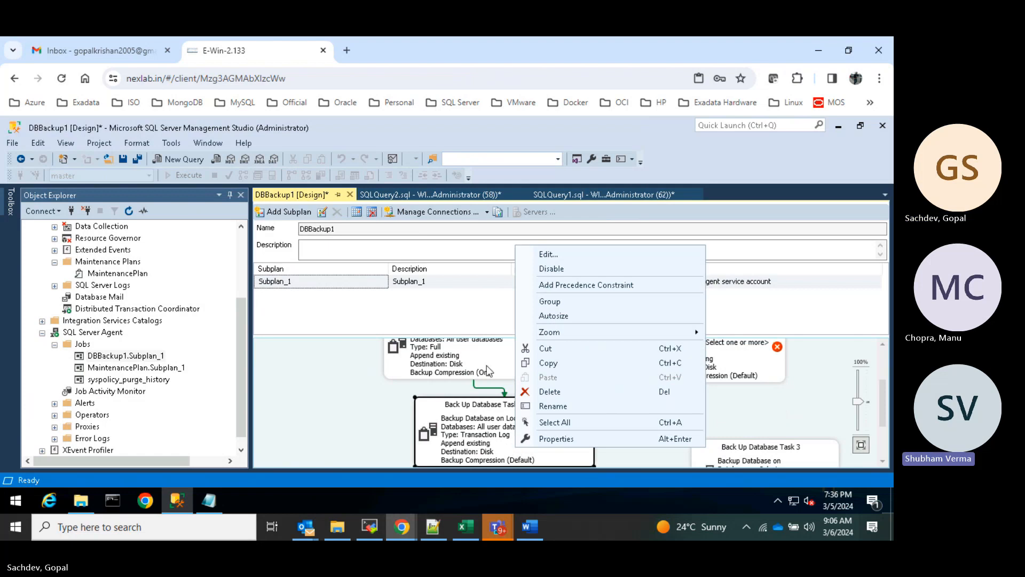
pyautogui.click(622, 287)
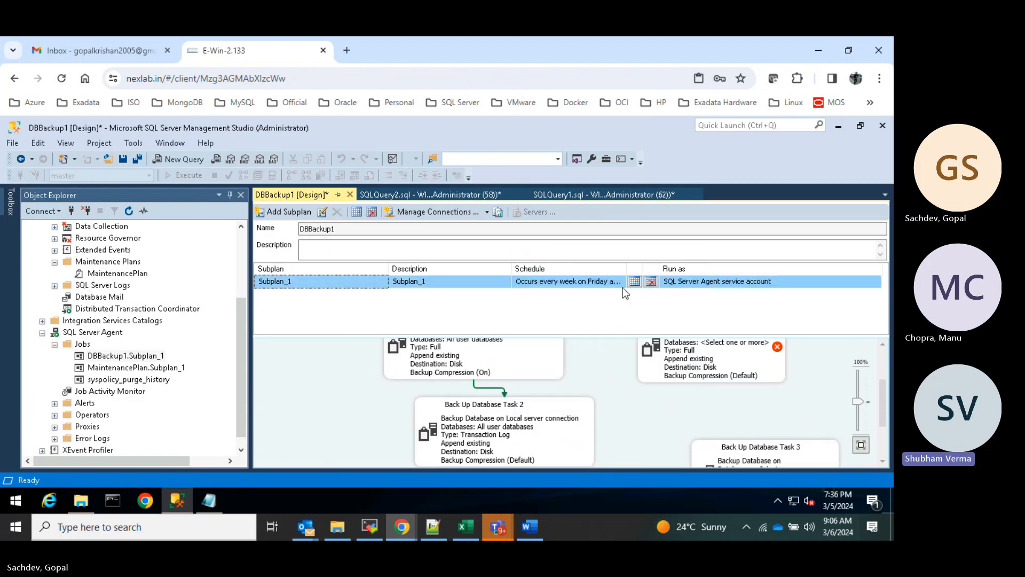
pyautogui.click(635, 282)
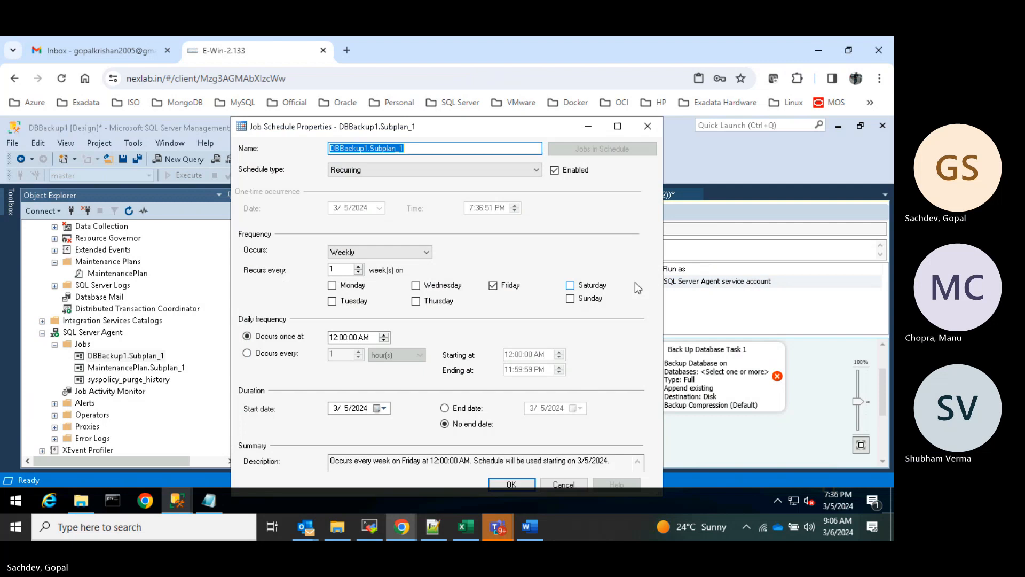
pyautogui.click(647, 128)
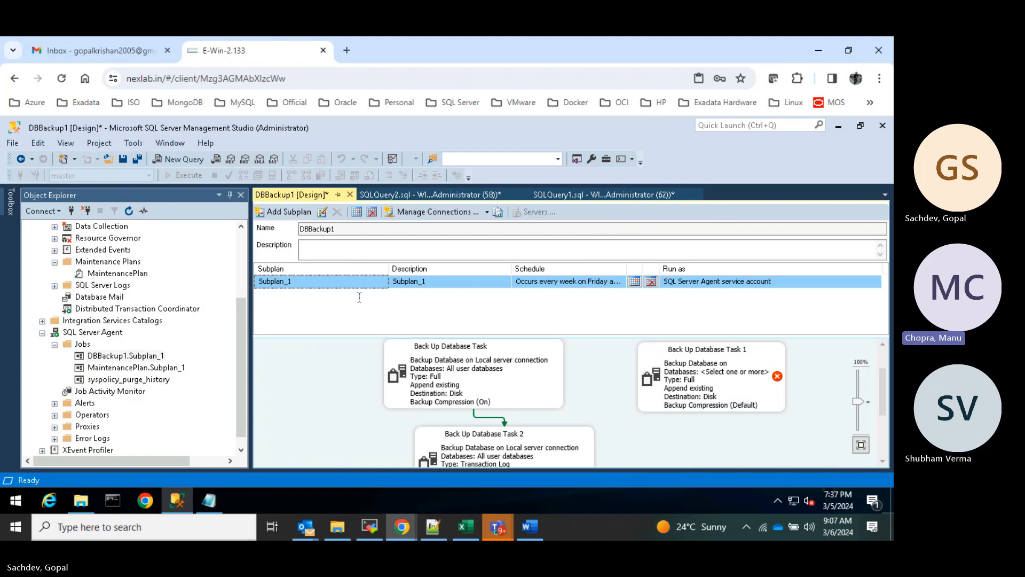
# - Add Subplan_2 and give it a new weekly schedule on Friday instead of Sunday
pyautogui.click(286, 213)
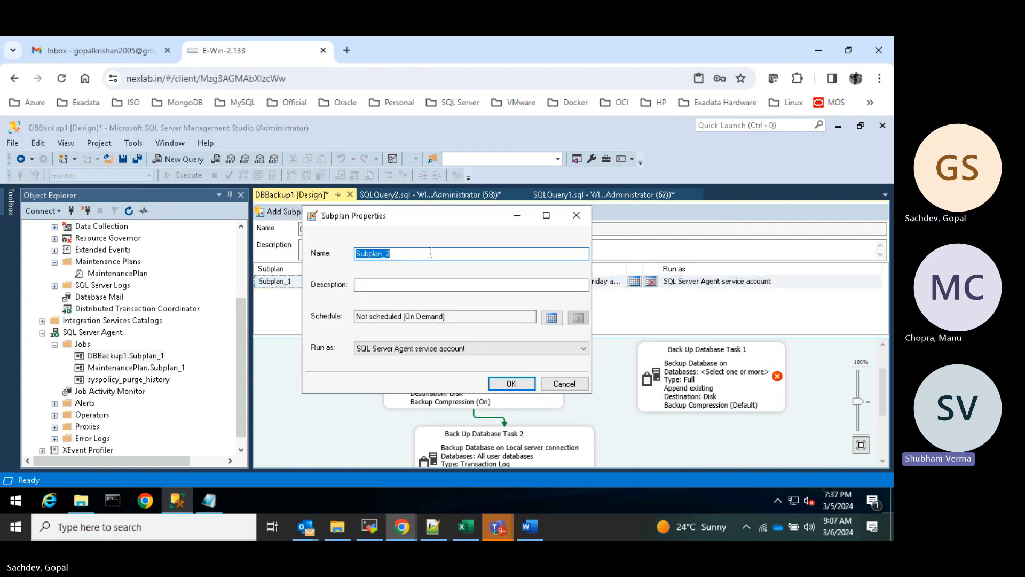
pyautogui.click(512, 383)
pyautogui.click(633, 294)
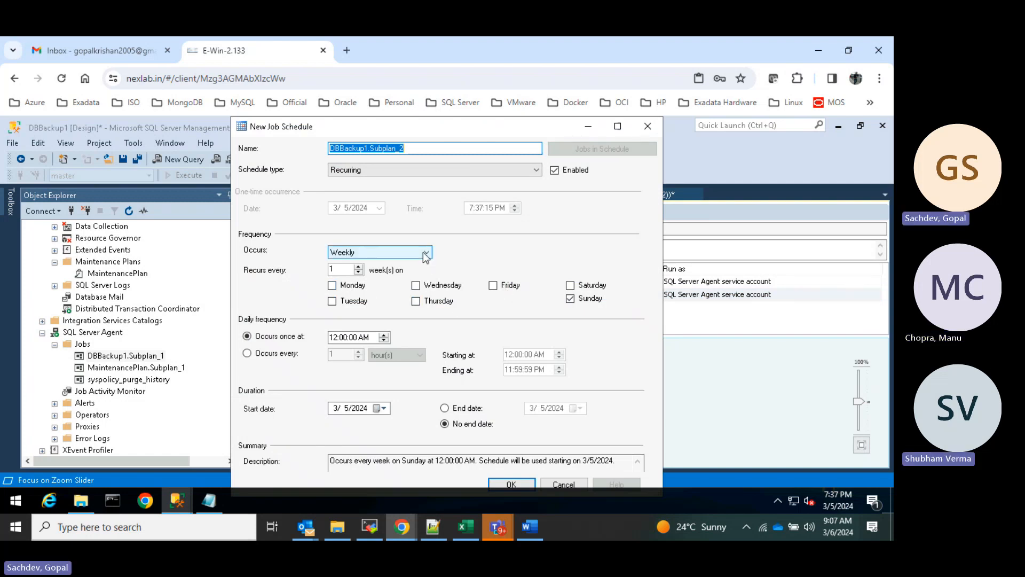
pyautogui.click(492, 285)
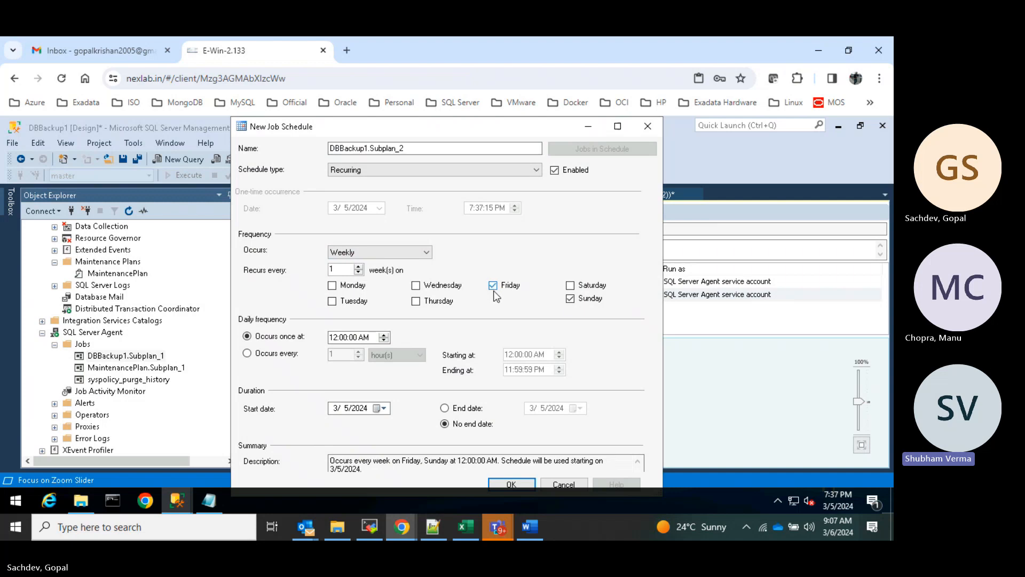
pyautogui.click(570, 298)
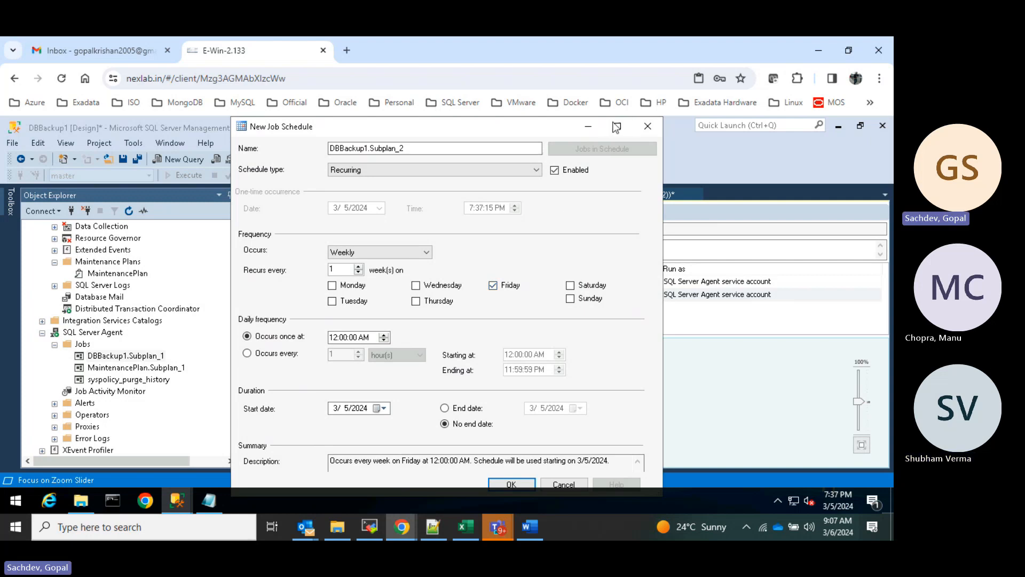
# - Minimize the New Job Schedule window to return to the plan designer
pyautogui.click(587, 127)
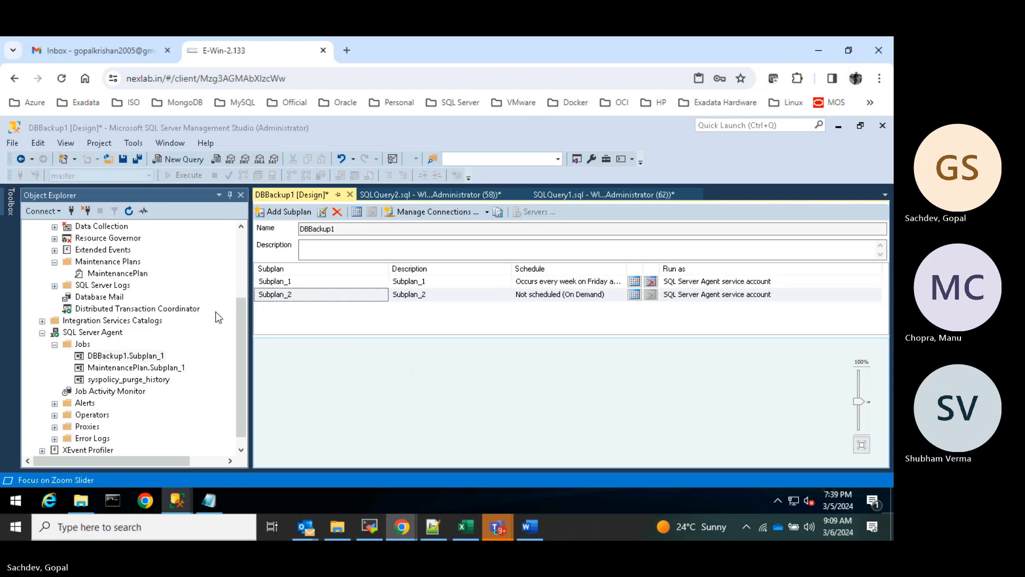
# - Restore the New Job Schedule window and cancel Subplan_2's new schedule
pyautogui.moveTo(176, 508)
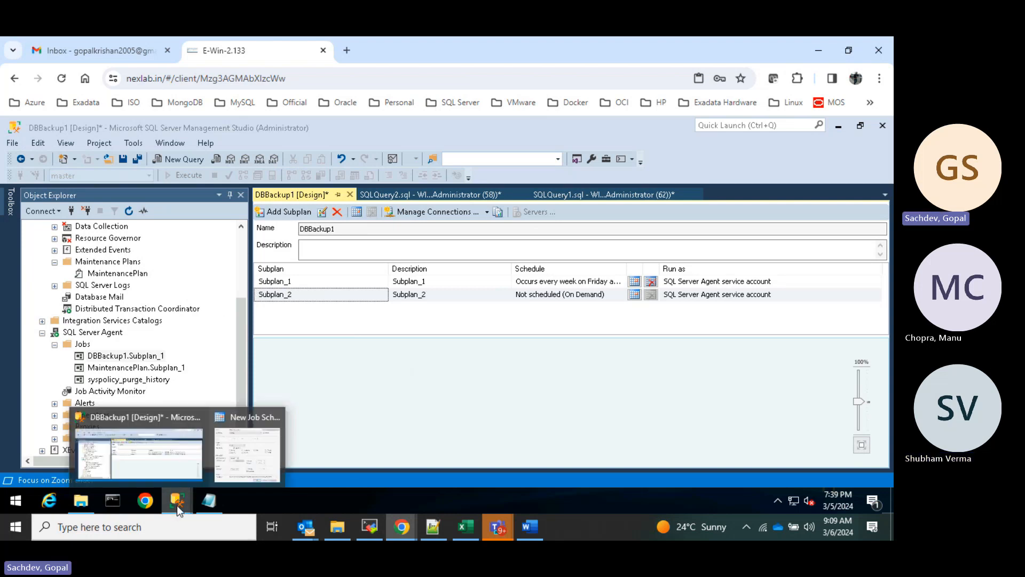
pyautogui.click(235, 456)
pyautogui.click(562, 483)
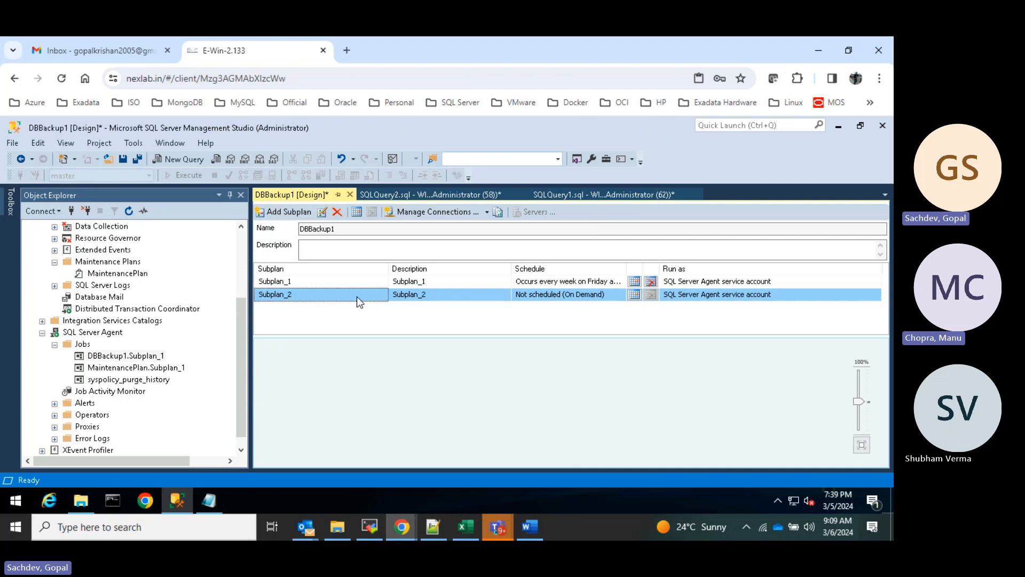
# - Delete the unconfigured Back Up Database Task 1 from Subplan_1
pyautogui.click(315, 281)
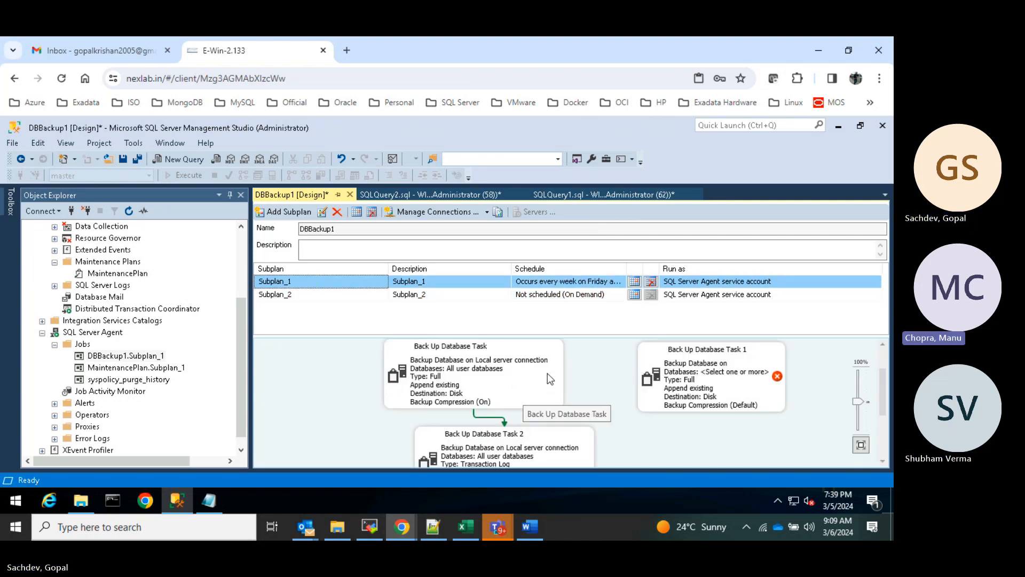
pyautogui.rightClick(692, 377)
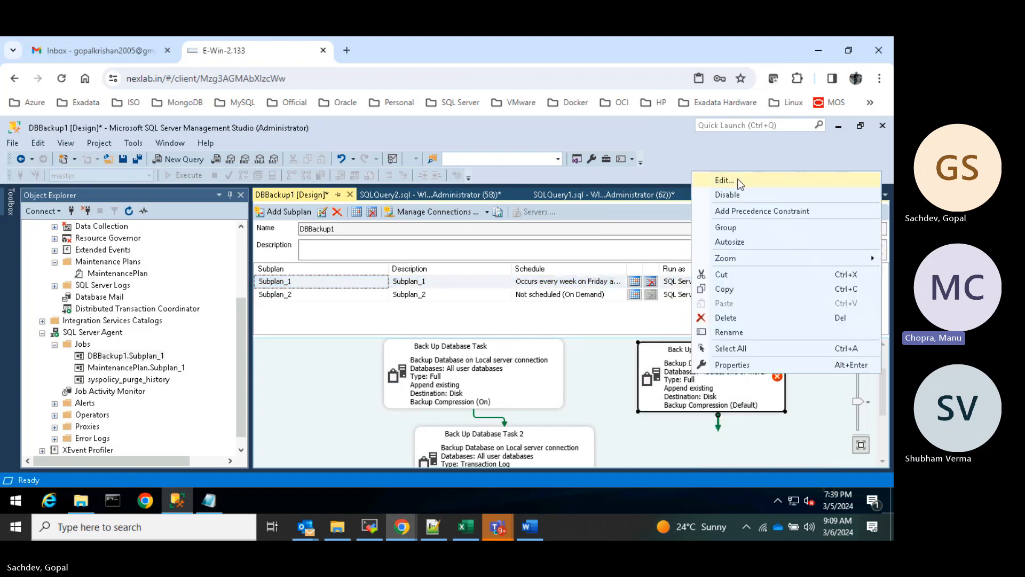
pyautogui.click(733, 317)
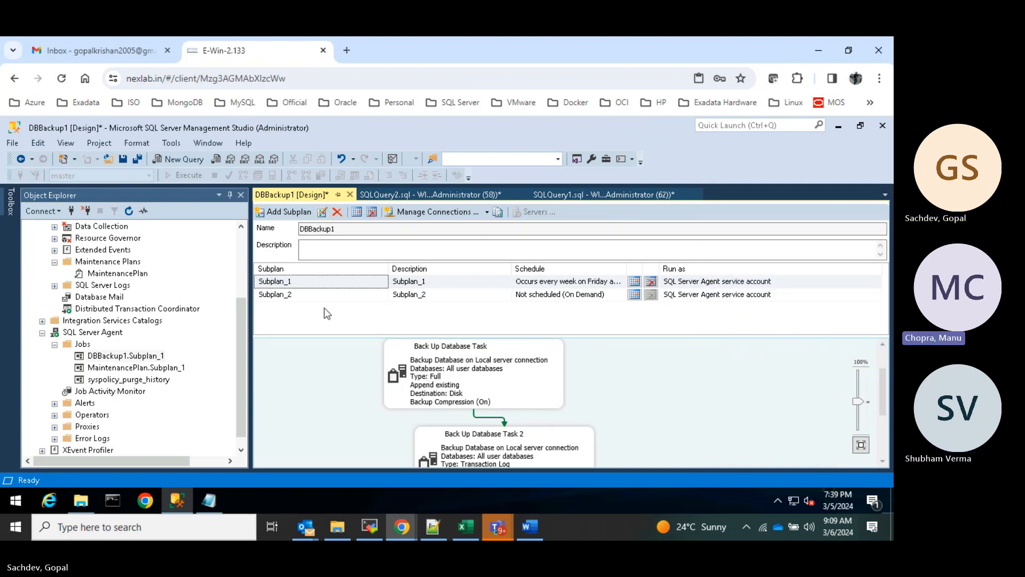
# - Open Subplan_2's schedule settings and close them without saving
pyautogui.click(298, 294)
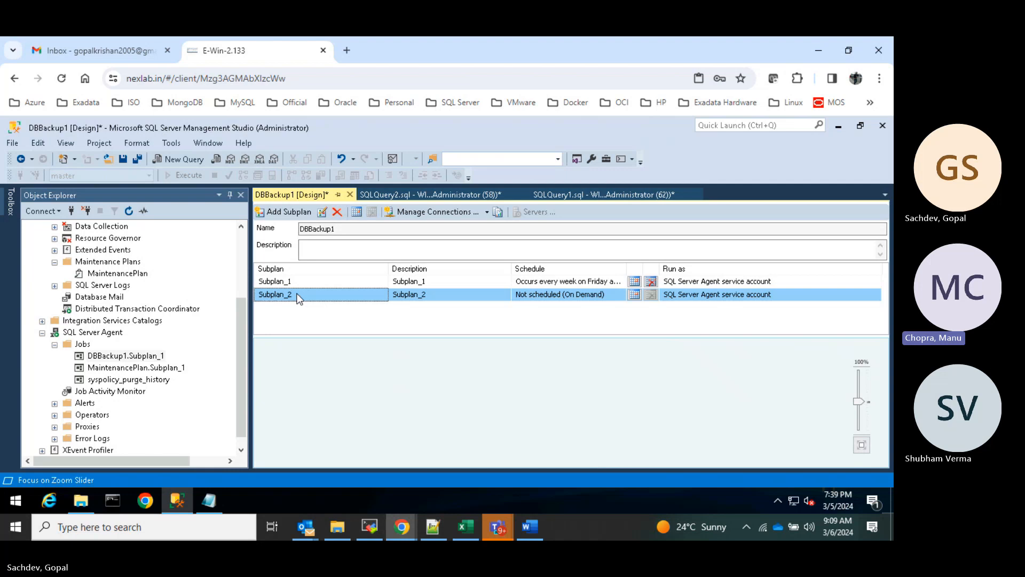
pyautogui.click(634, 295)
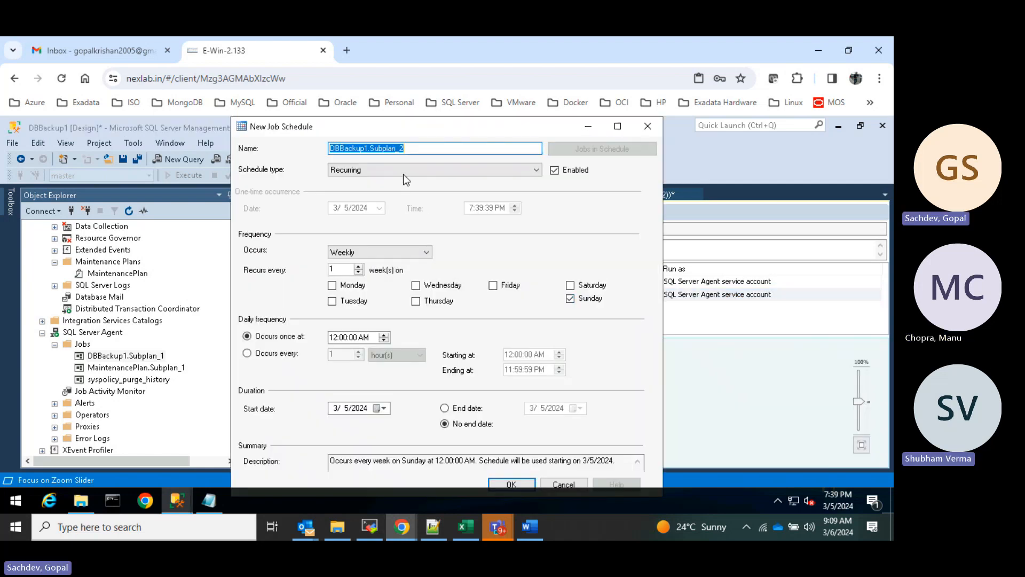
pyautogui.click(647, 126)
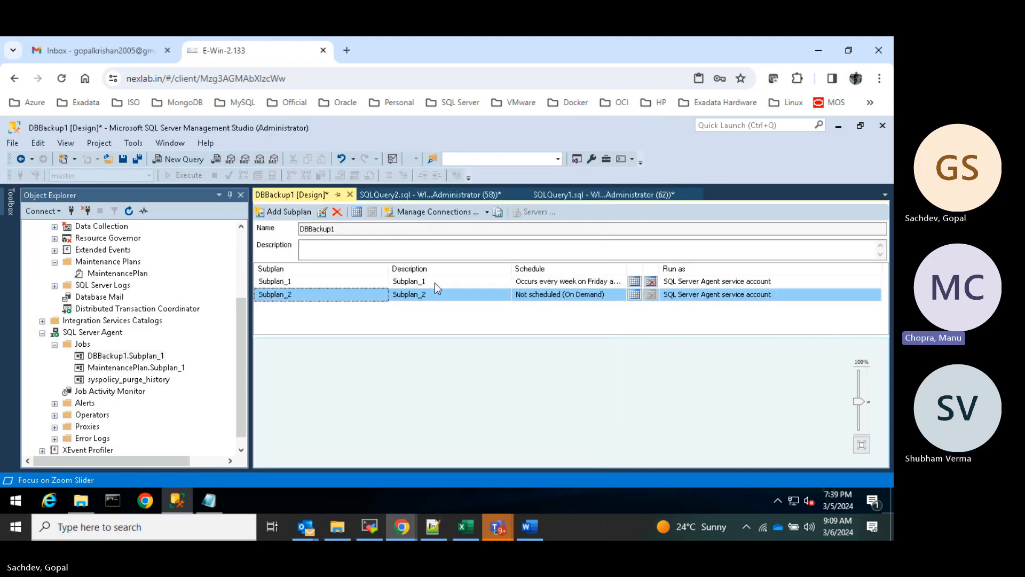
pyautogui.click(10, 202)
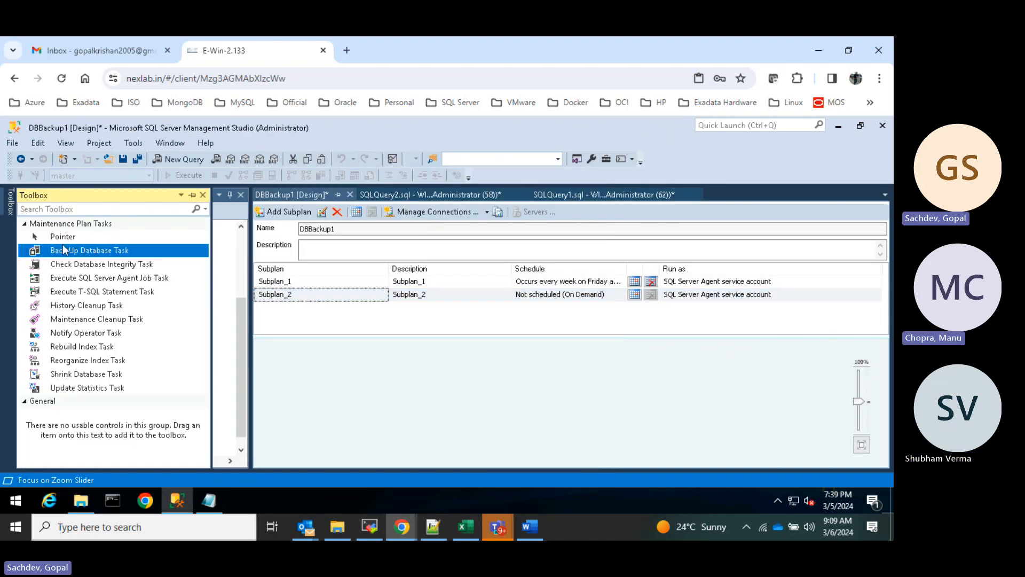
# - Add a Back Up Database Task to Subplan_2 set to Differential for all user databases
pyautogui.moveTo(63, 250); pyautogui.dragTo(444, 386)
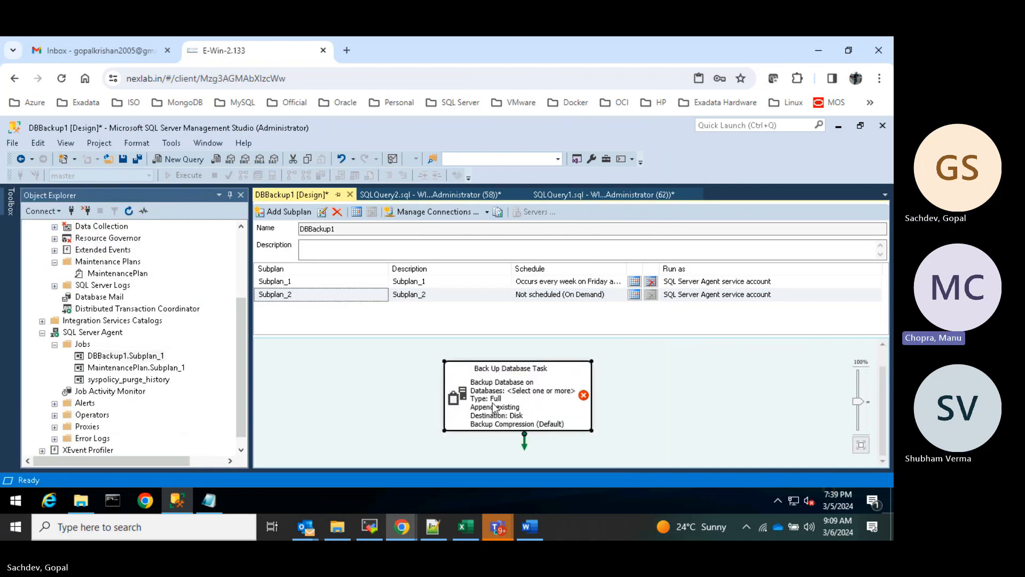
pyautogui.rightClick(497, 390)
pyautogui.click(546, 194)
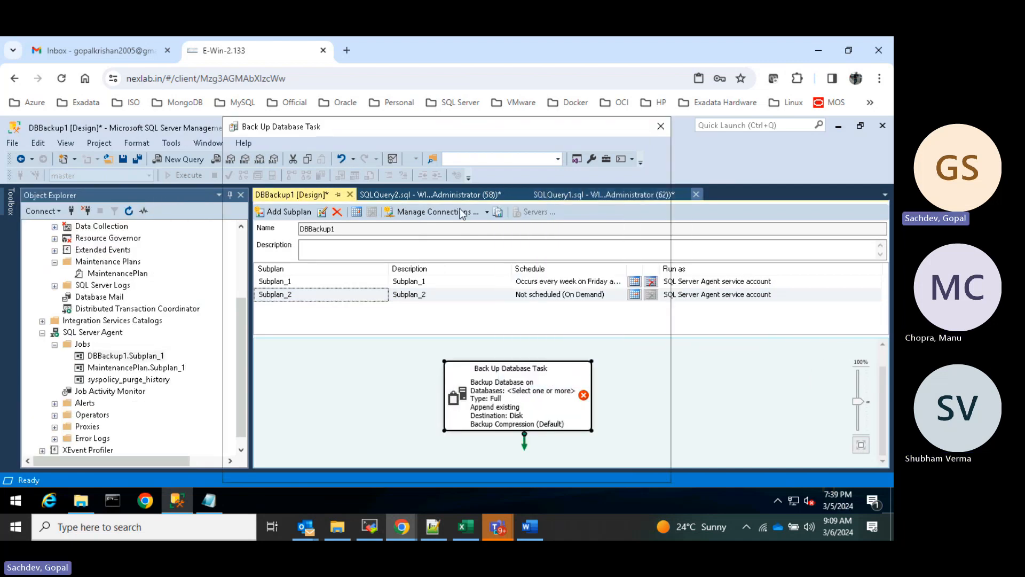
pyautogui.click(448, 188)
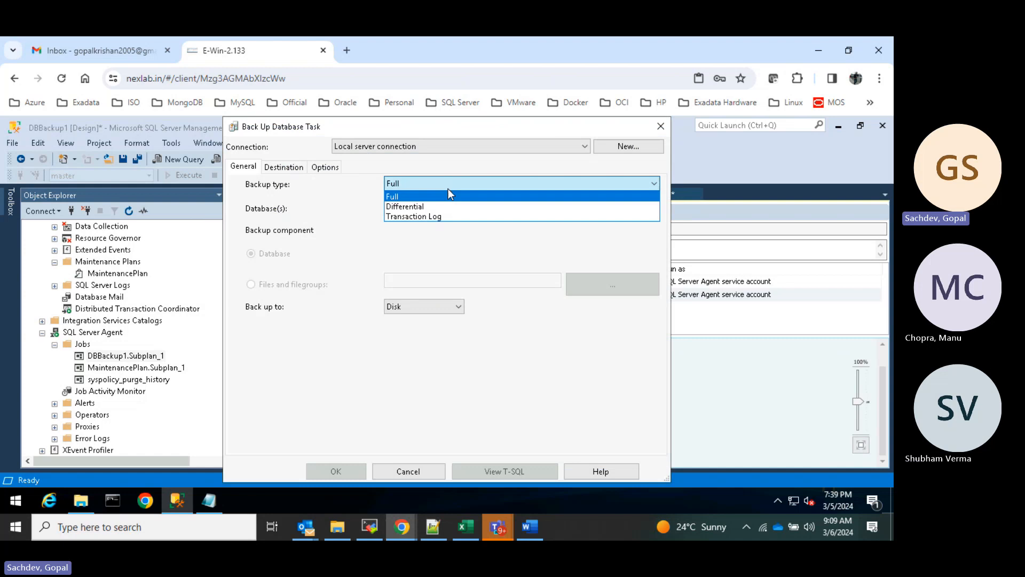
pyautogui.click(422, 207)
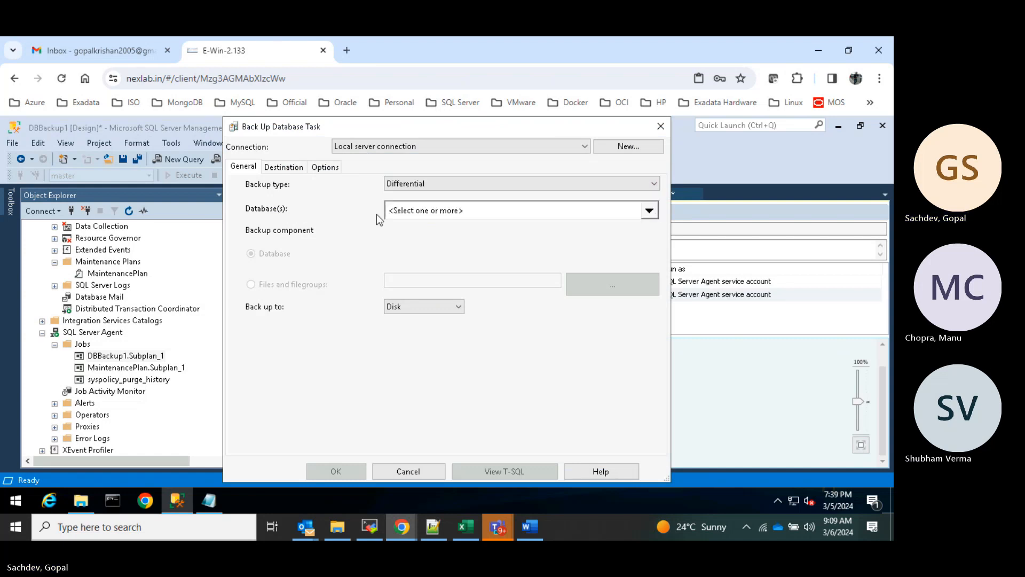
pyautogui.click(473, 211)
pyautogui.click(440, 340)
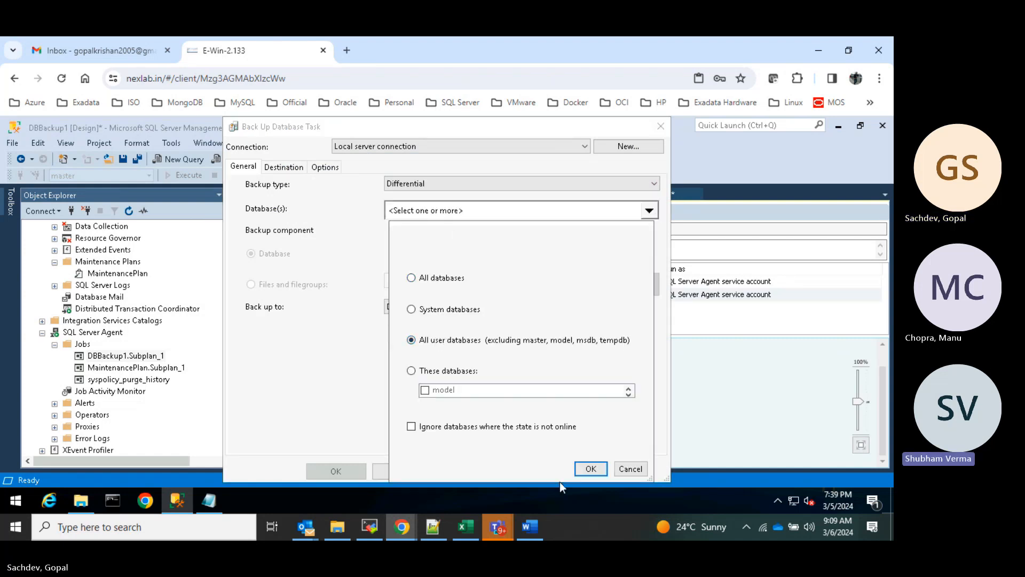
pyautogui.click(591, 468)
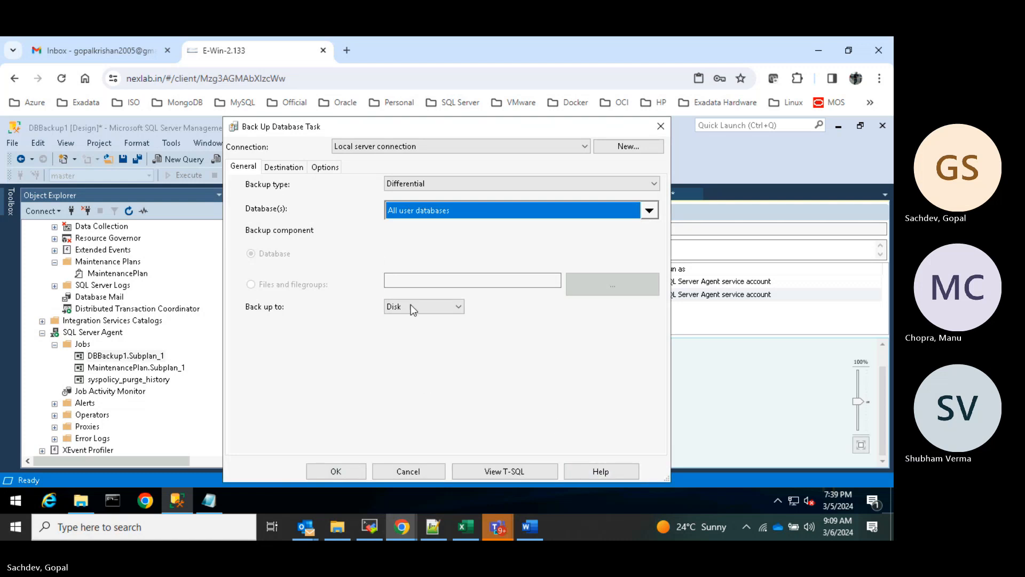
# - Set the task's destination folder to C:\DB_Backup and save its settings
pyautogui.click(283, 167)
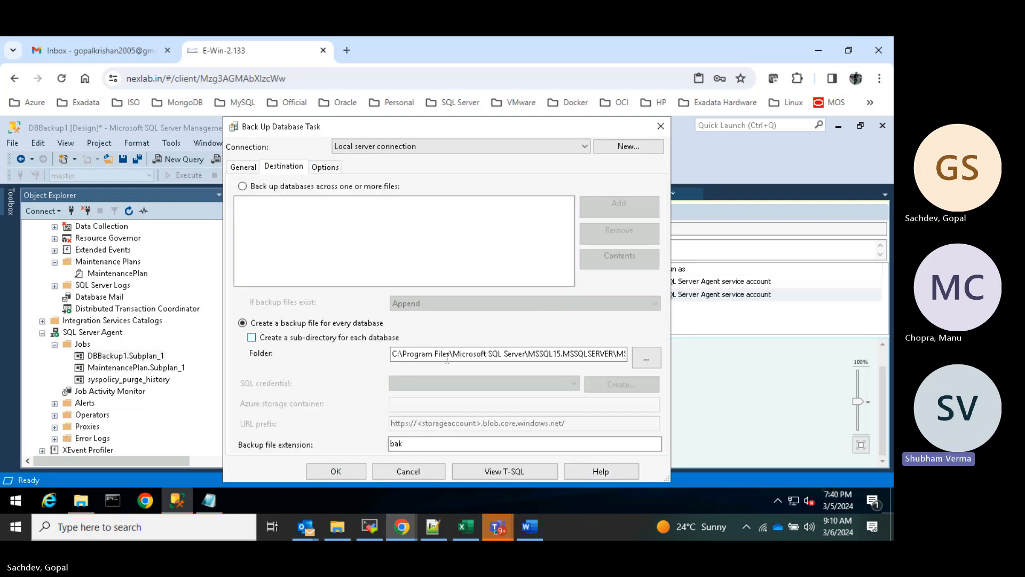
pyautogui.click(633, 357)
pyautogui.click(327, 167)
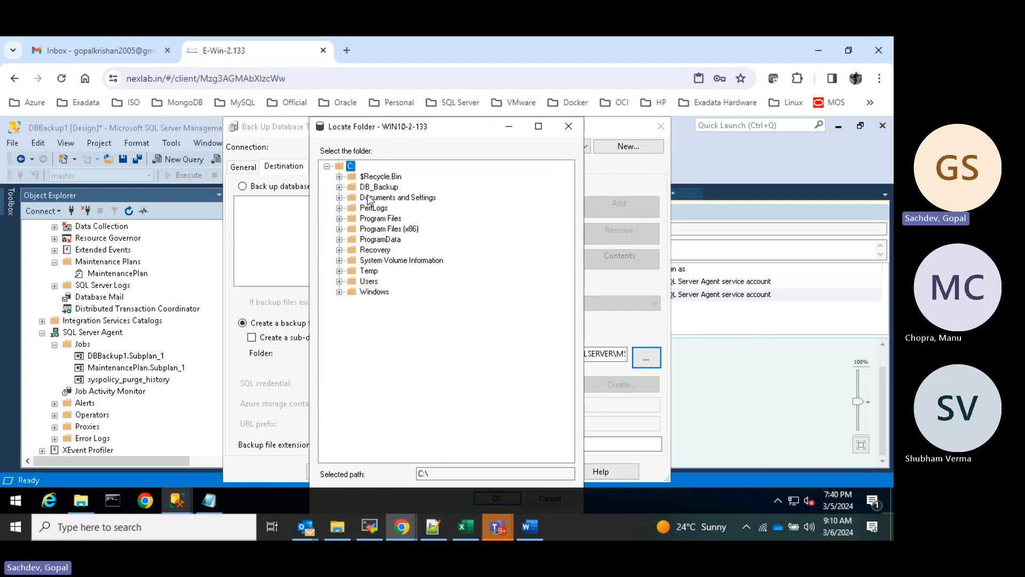
pyautogui.click(378, 186)
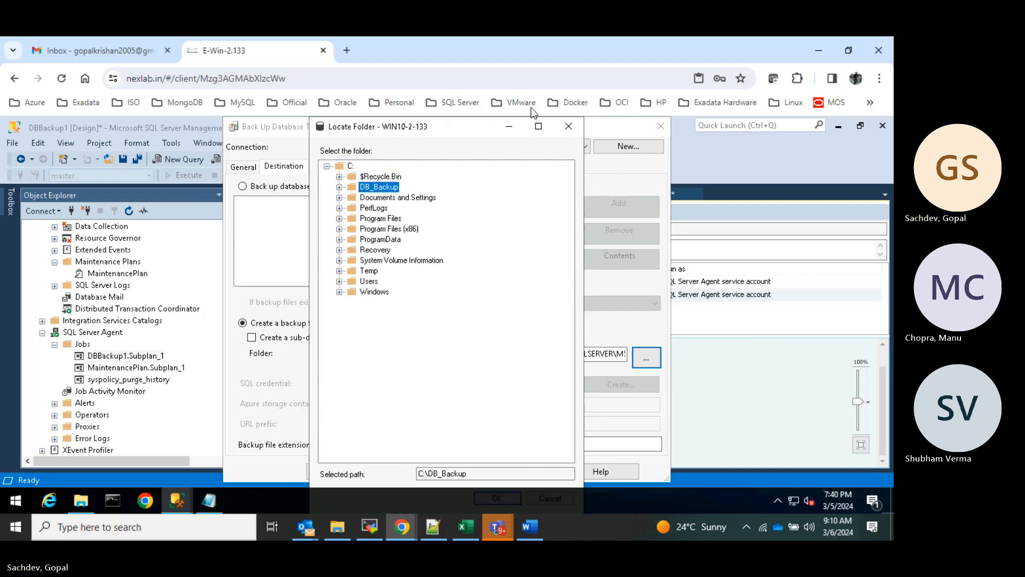
pyautogui.click(538, 126)
pyautogui.click(809, 472)
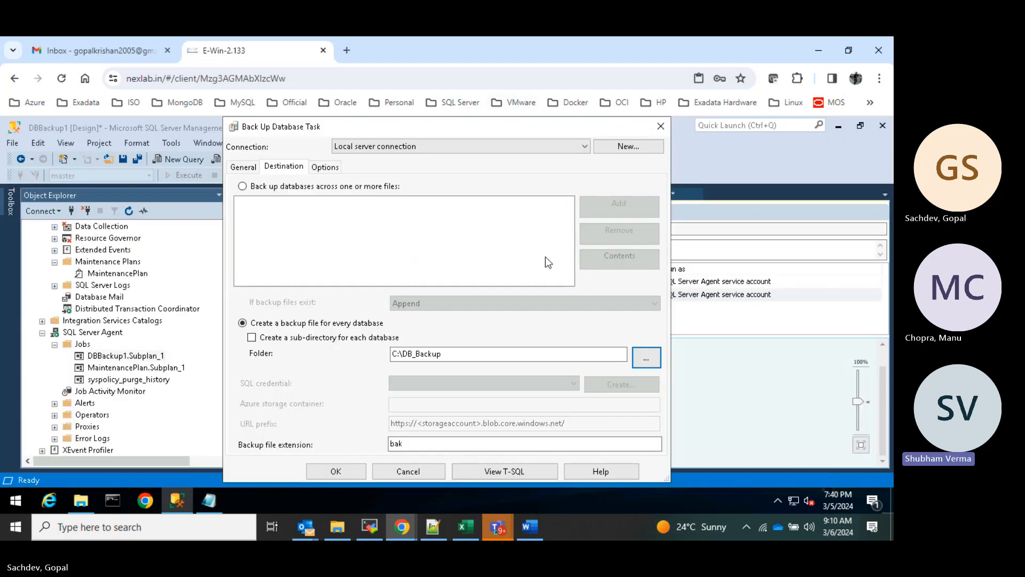
pyautogui.click(337, 472)
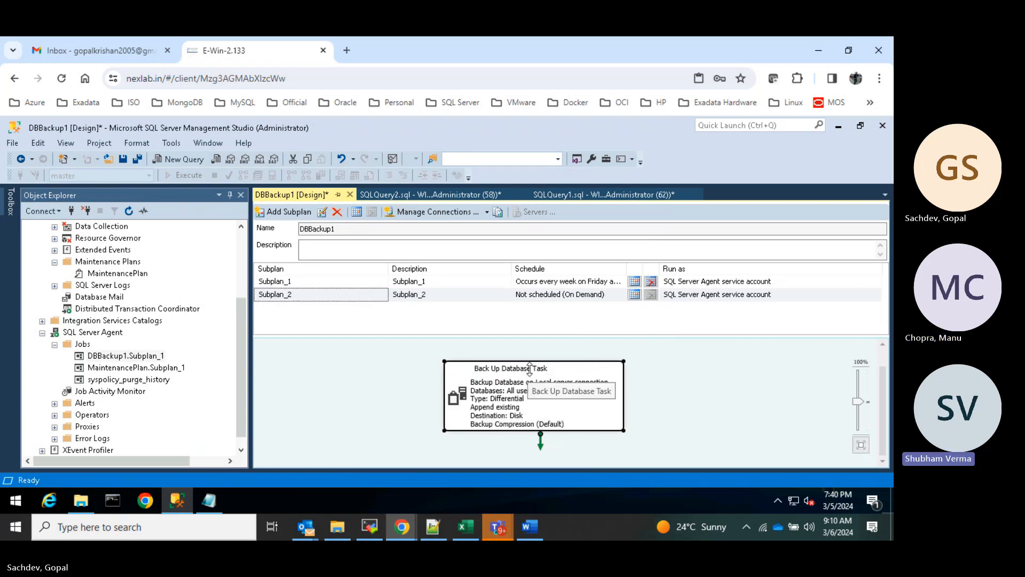
pyautogui.moveTo(531, 374); pyautogui.dragTo(559, 345)
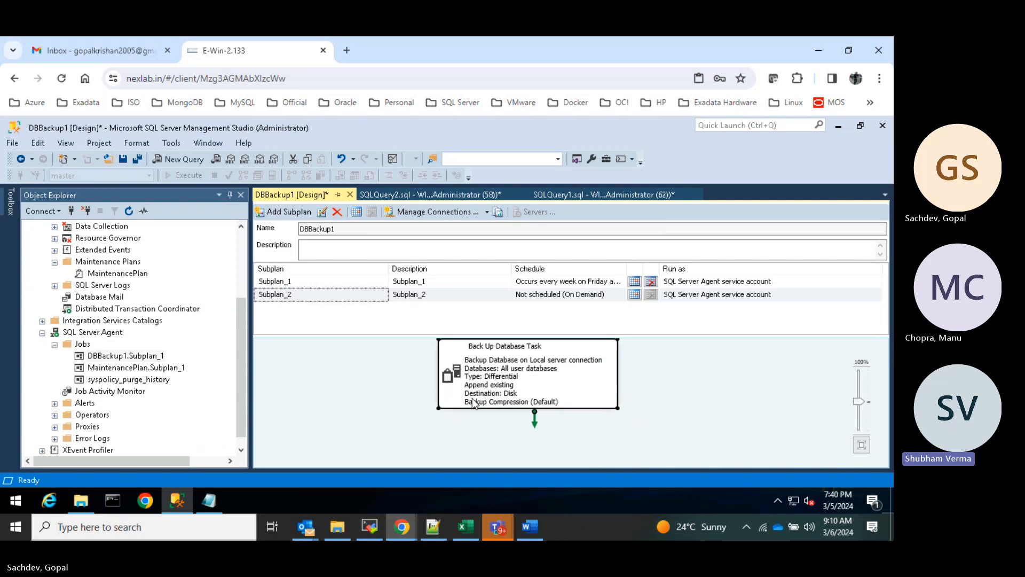
# - Add a second Back Up Database Task to Subplan_2 and link it after the differential task
pyautogui.click(11, 205)
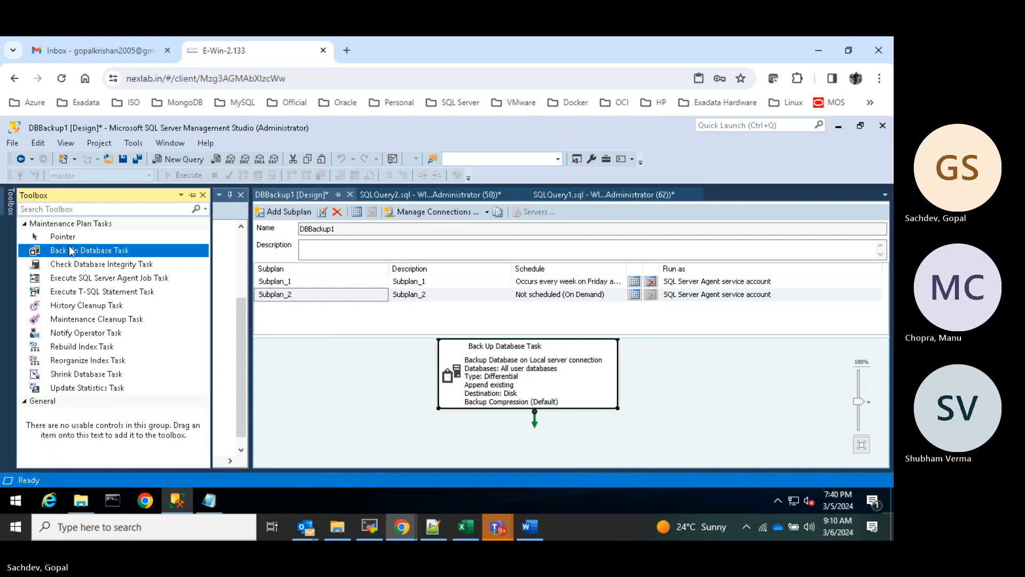
pyautogui.moveTo(71, 251); pyautogui.dragTo(511, 448)
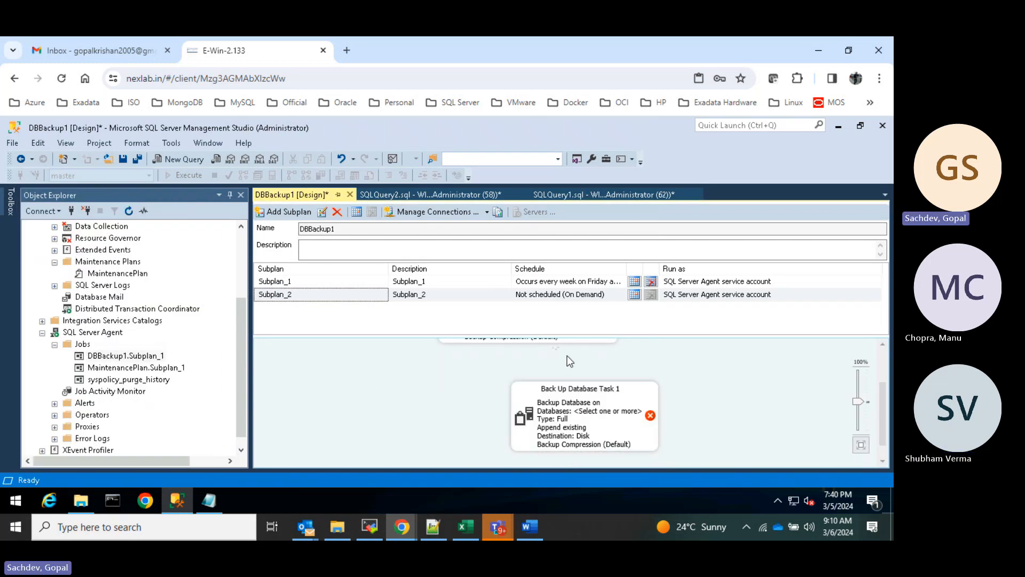
pyautogui.moveTo(555, 344); pyautogui.dragTo(574, 379)
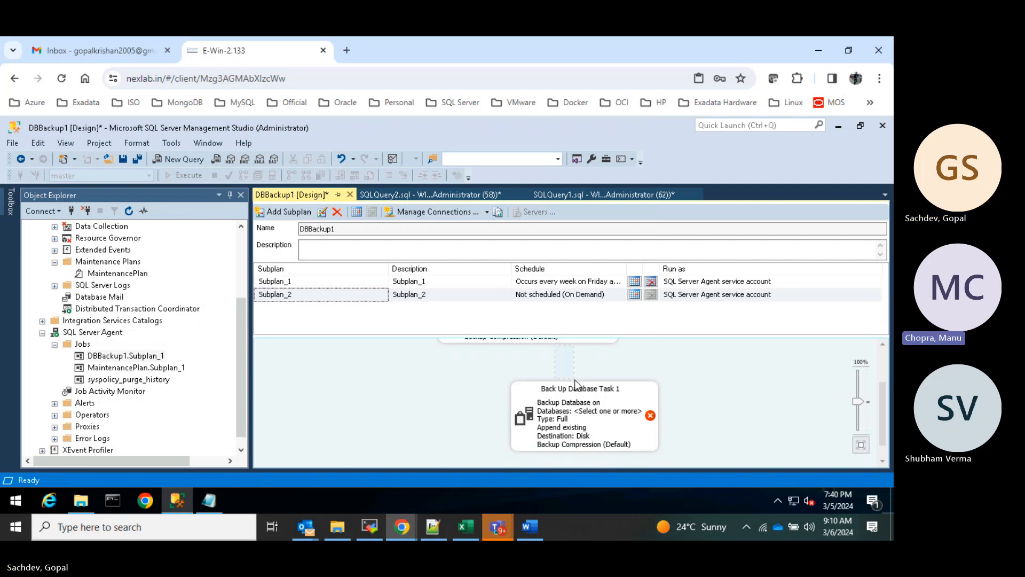
pyautogui.scroll(2, 518, 396)
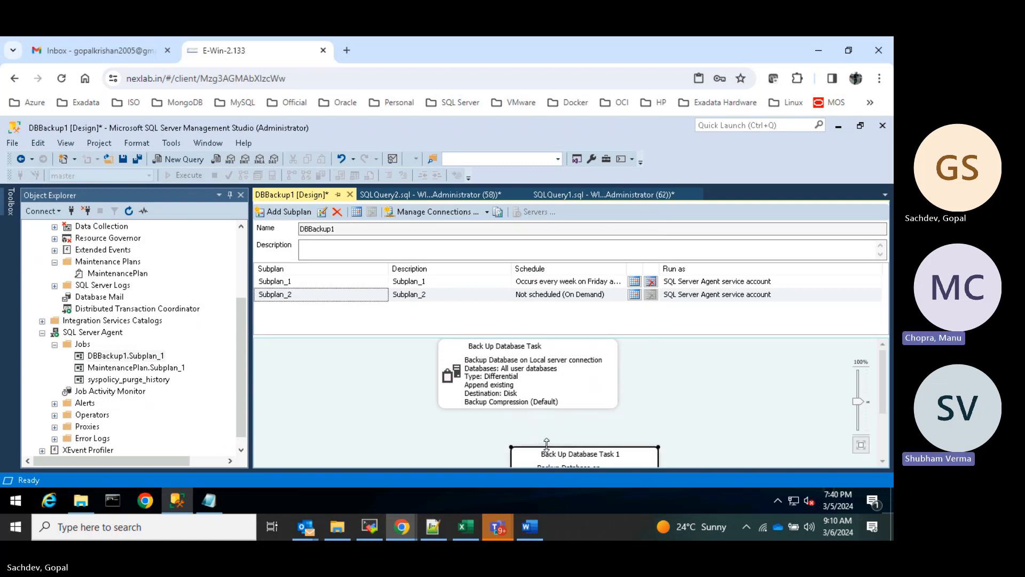
pyautogui.click(549, 401)
pyautogui.moveTo(570, 440); pyautogui.dragTo(568, 438)
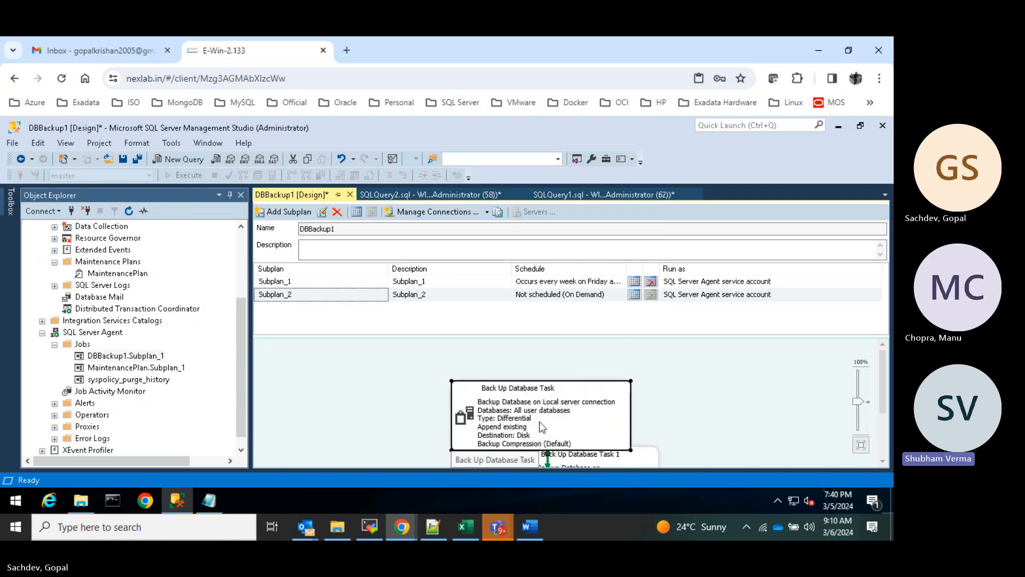
pyautogui.moveTo(546, 393); pyautogui.dragTo(544, 367)
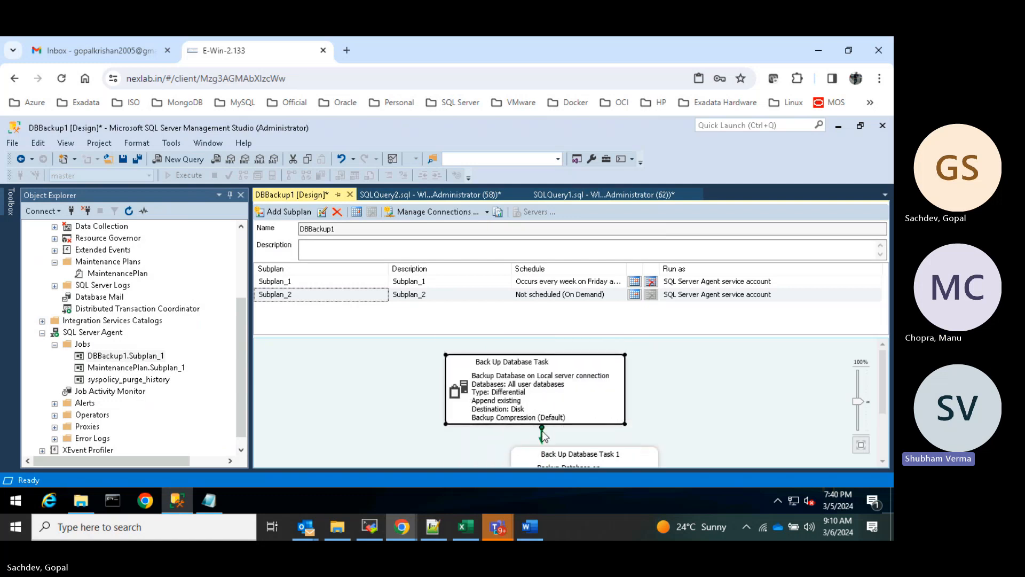
pyautogui.moveTo(543, 433); pyautogui.dragTo(542, 437)
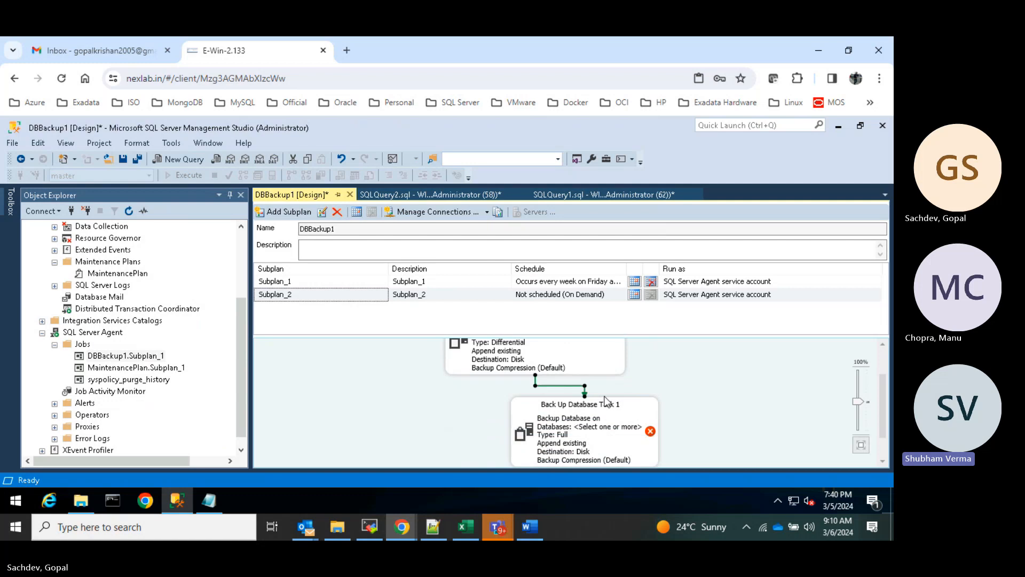
pyautogui.rightClick(577, 430)
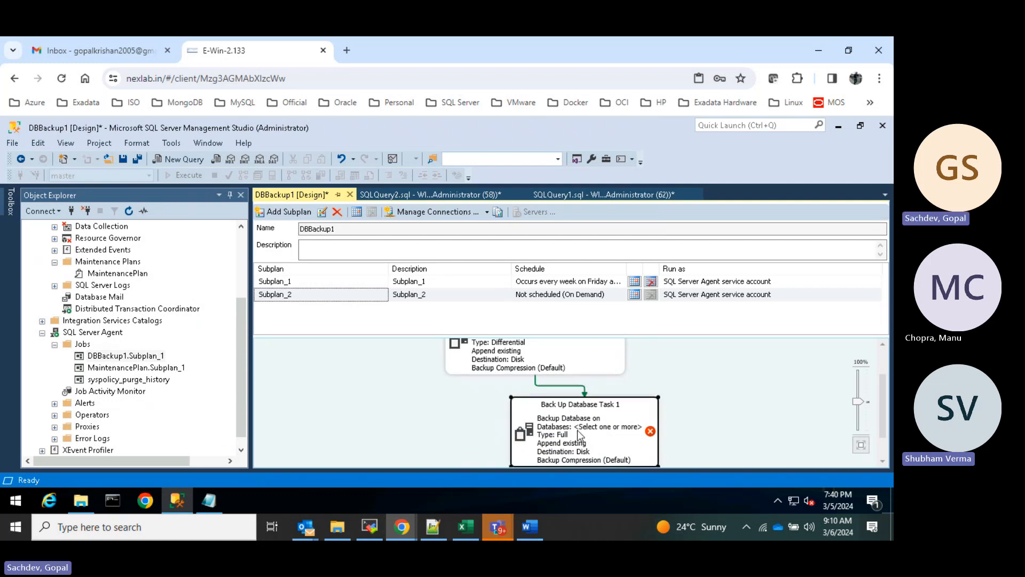
# - Set Back Up Database Task 1 to a Transaction Log backup of all user databases
pyautogui.click(618, 240)
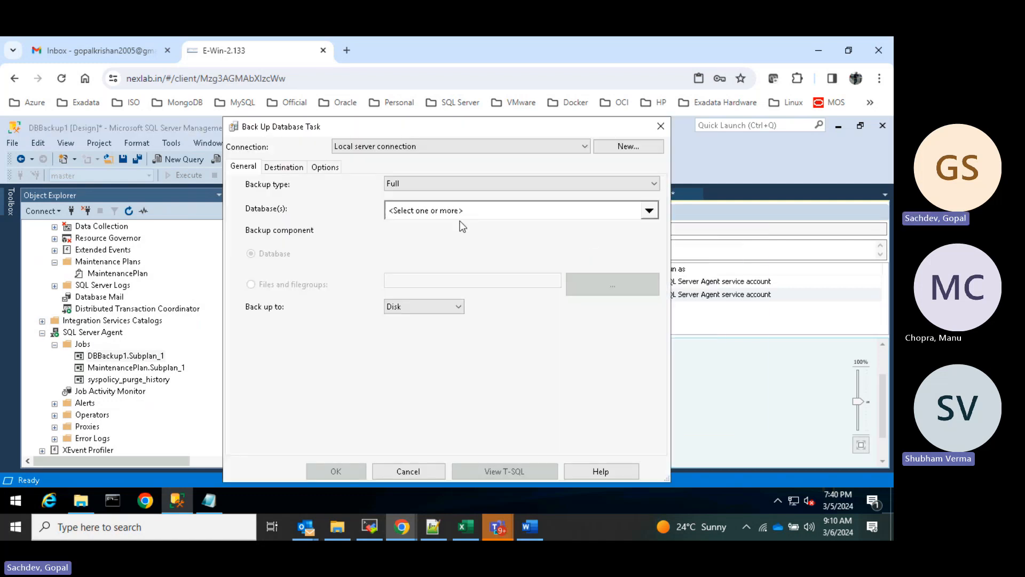
pyautogui.click(452, 205)
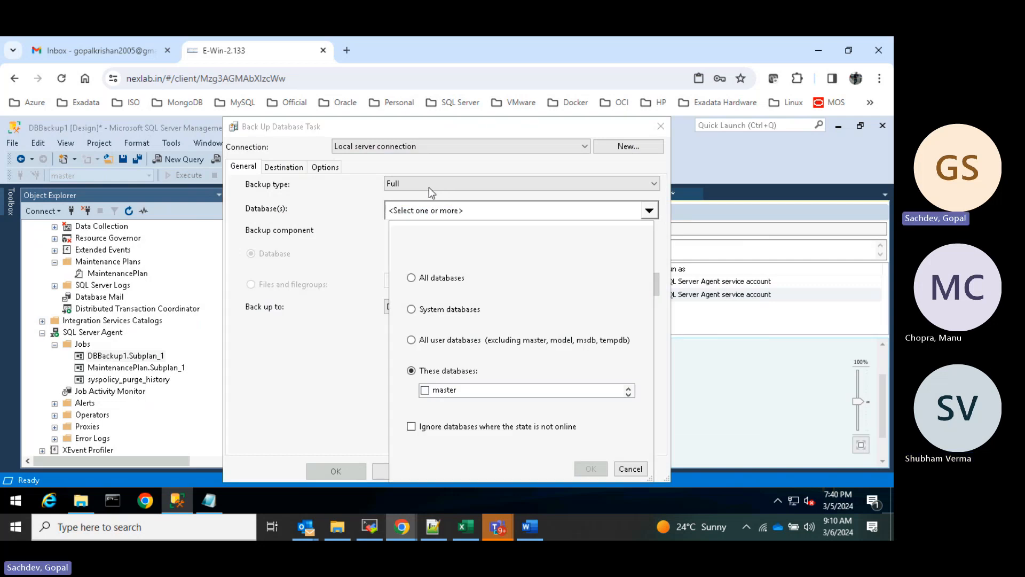
pyautogui.click(619, 340)
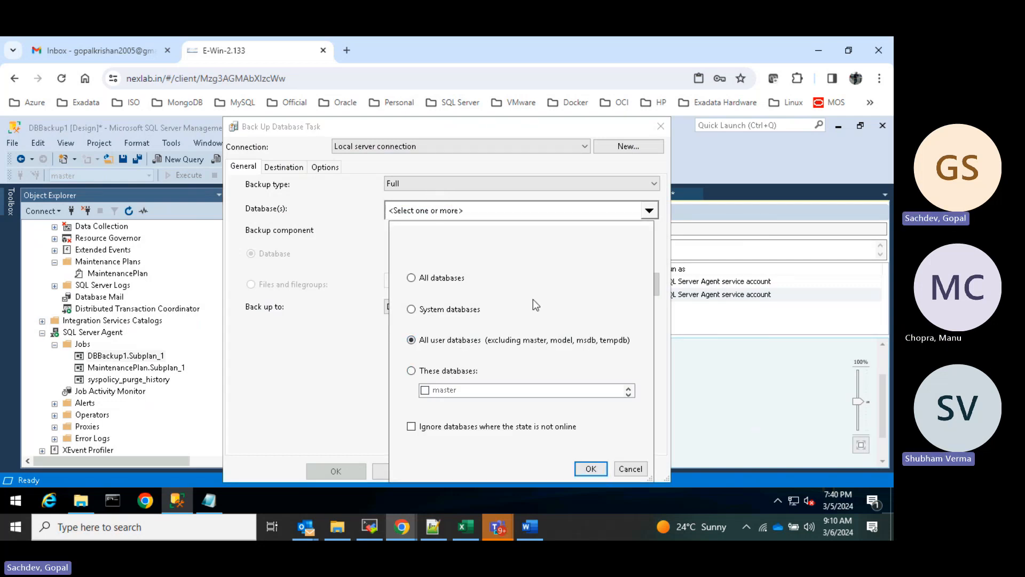
pyautogui.click(591, 468)
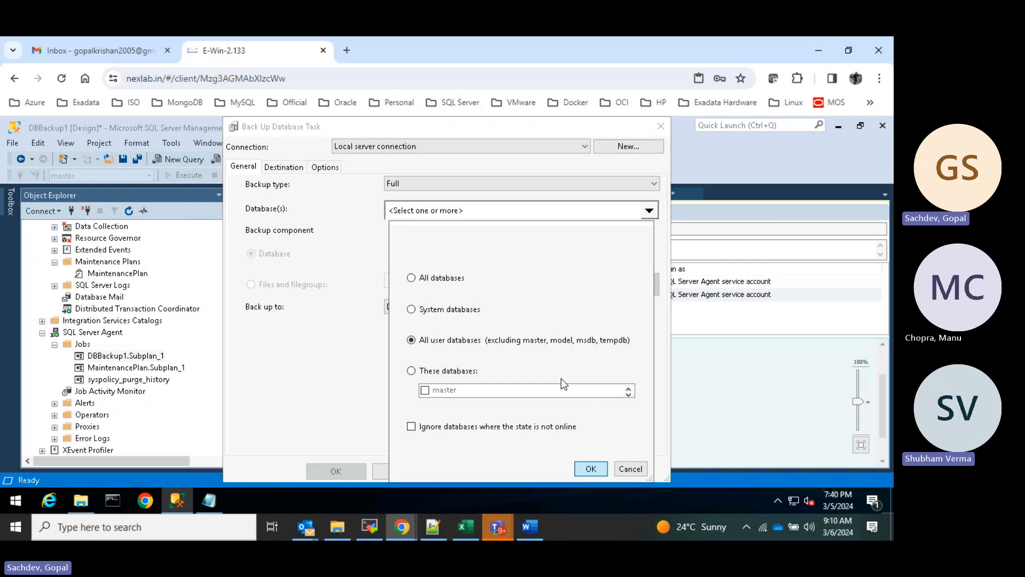
pyautogui.click(475, 184)
pyautogui.click(428, 215)
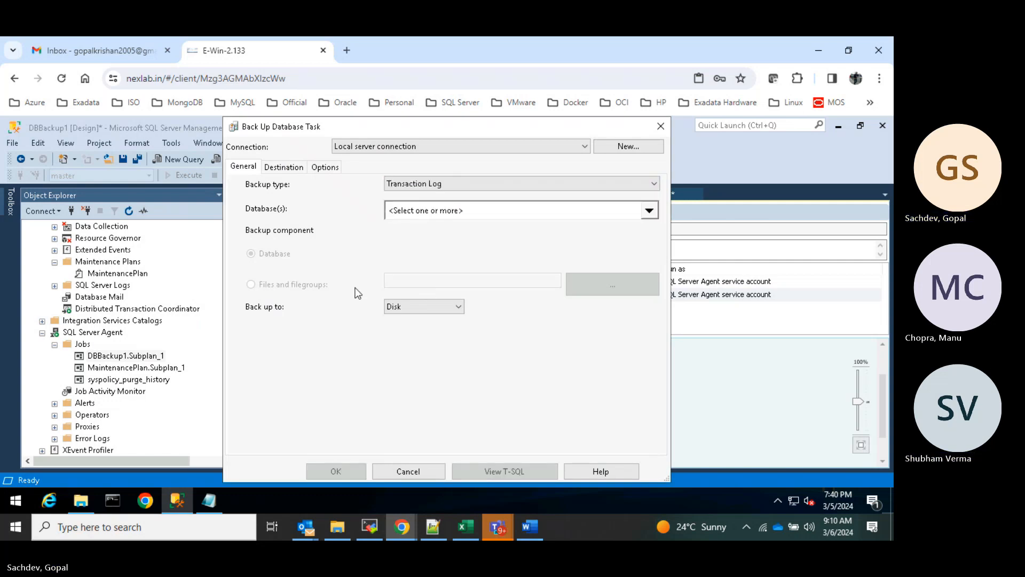
# - Point the backup to C:\DB_Backup with a subfolder for each database
pyautogui.click(284, 166)
pyautogui.click(652, 363)
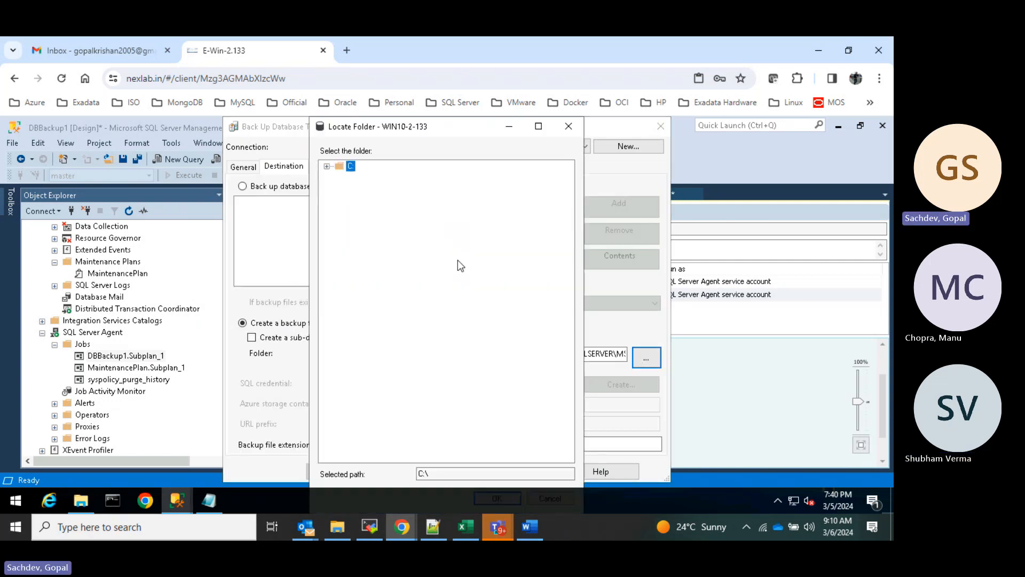
pyautogui.click(327, 166)
pyautogui.click(378, 186)
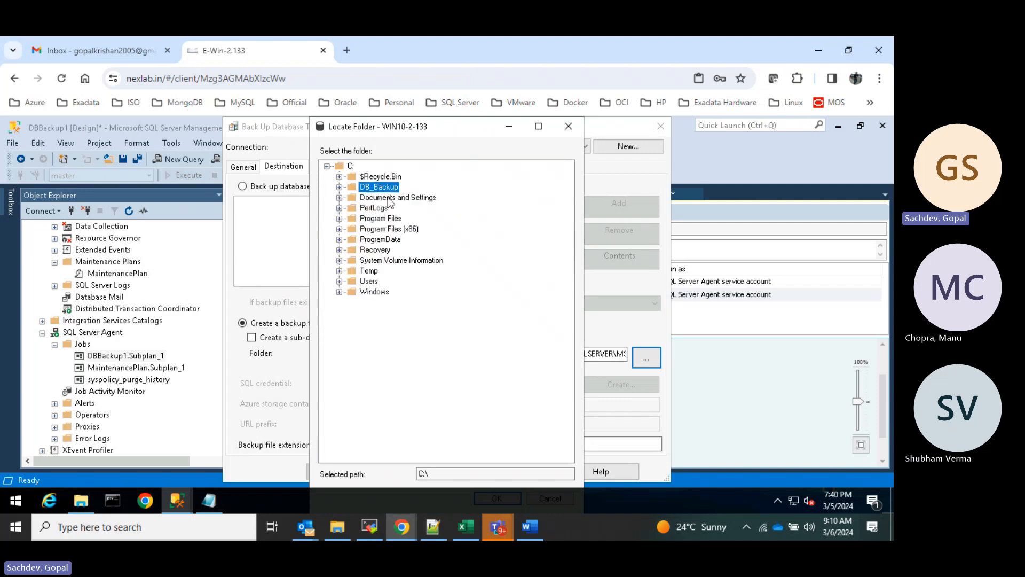
pyautogui.click(539, 126)
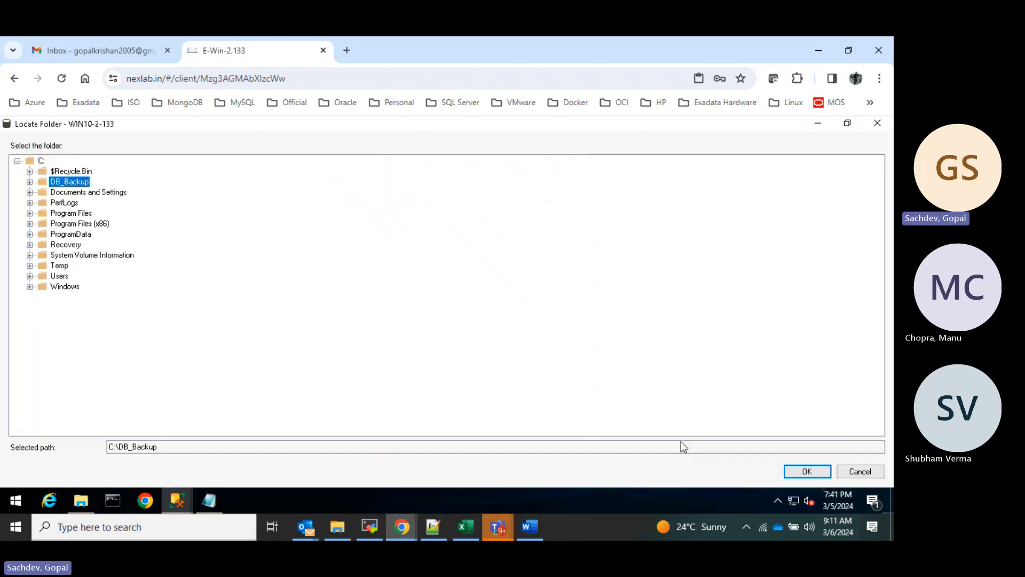
pyautogui.click(807, 472)
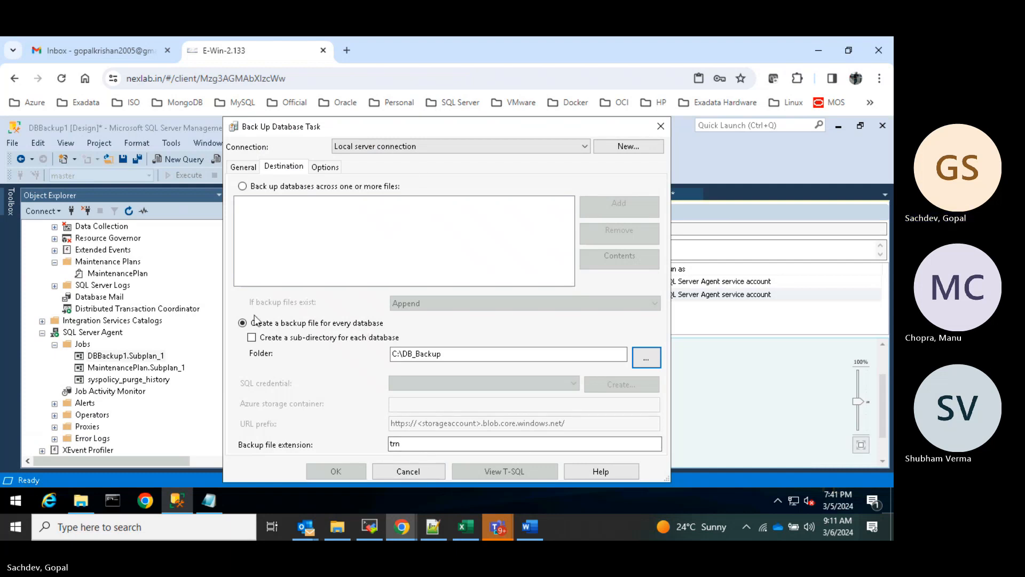
pyautogui.click(251, 337)
# - Reconfirm All user databases and the destination, then save the transaction log task
pyautogui.click(324, 167)
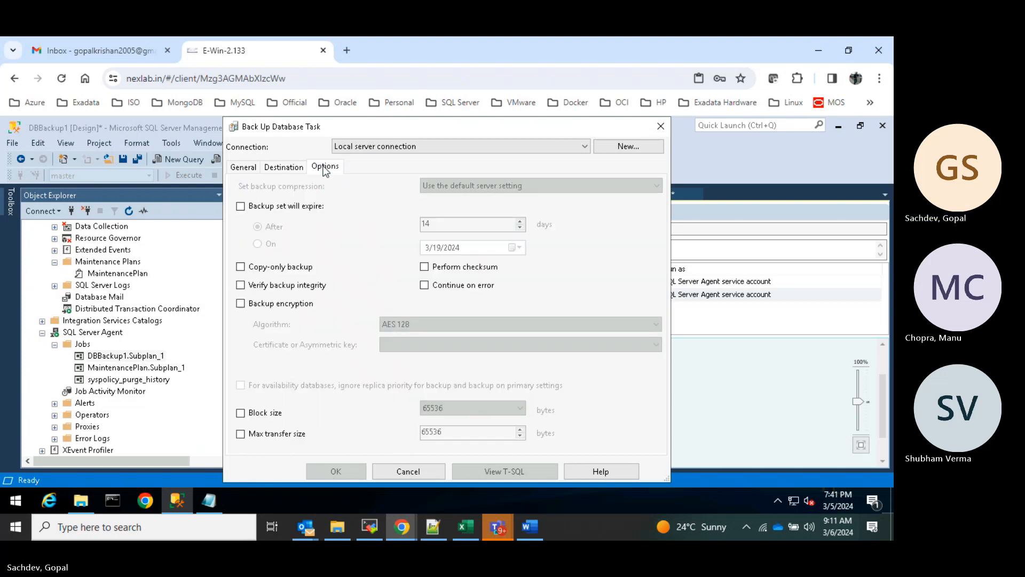
pyautogui.click(244, 167)
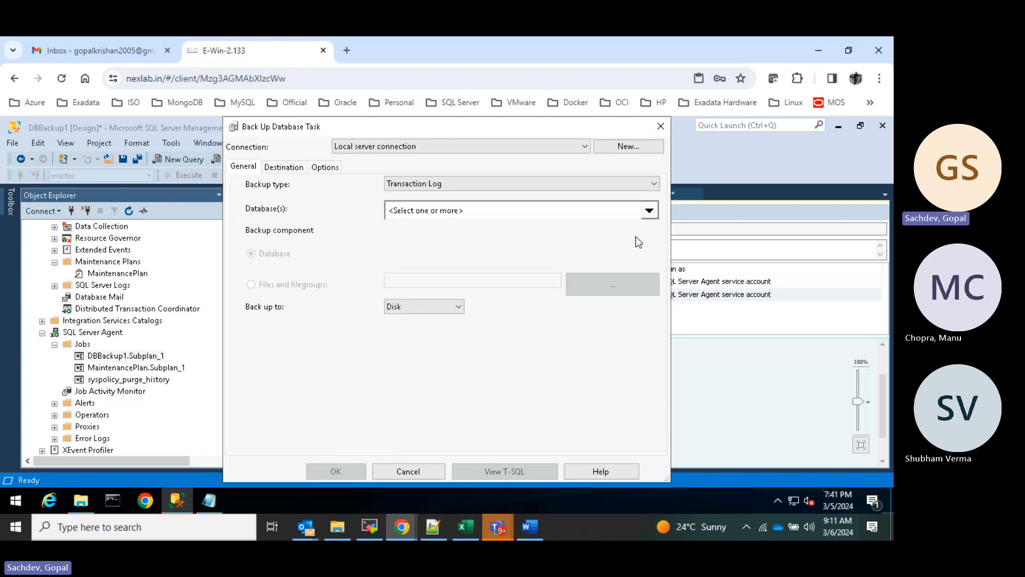
pyautogui.click(653, 209)
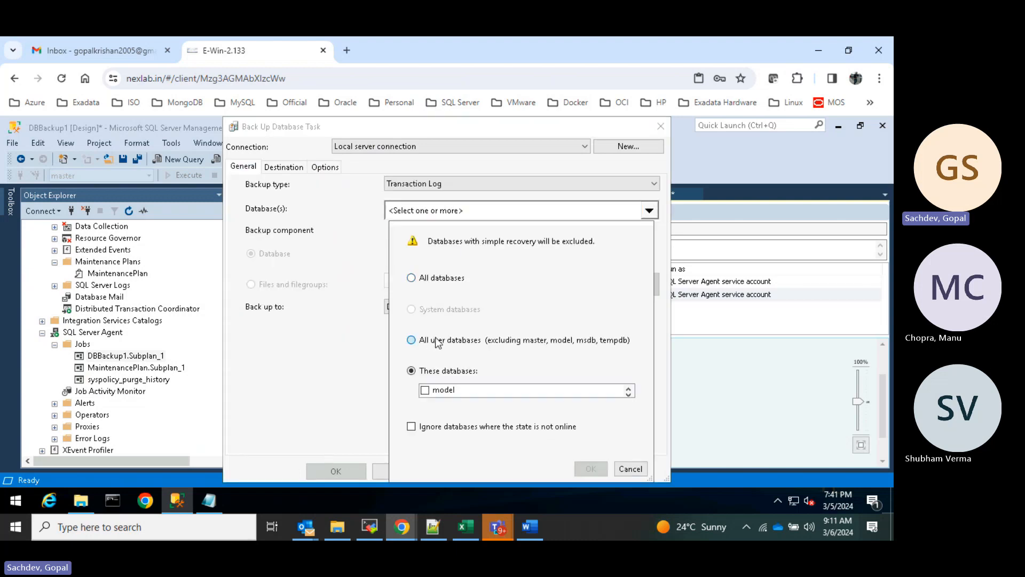
pyautogui.click(436, 341)
pyautogui.click(587, 468)
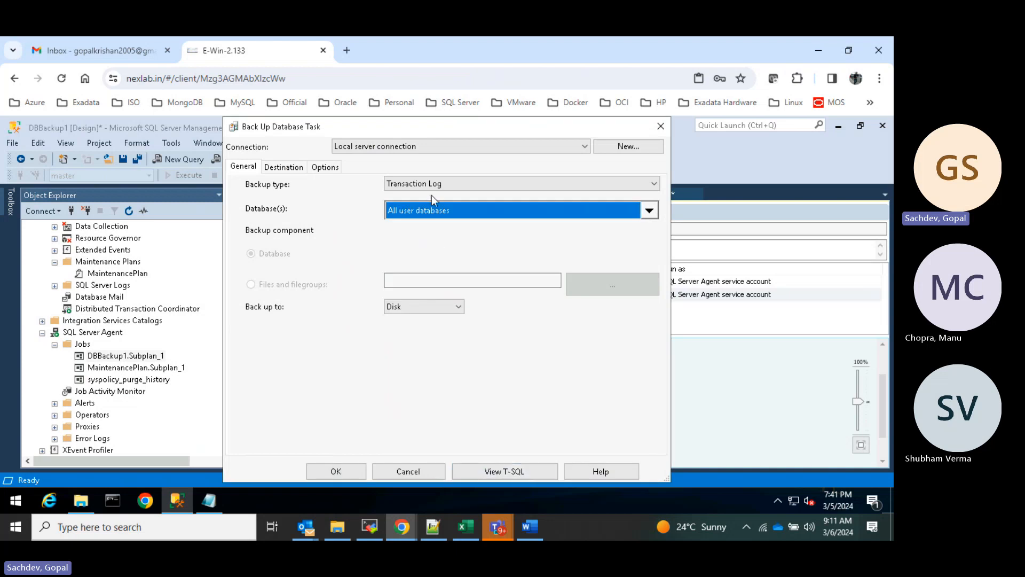
pyautogui.click(283, 166)
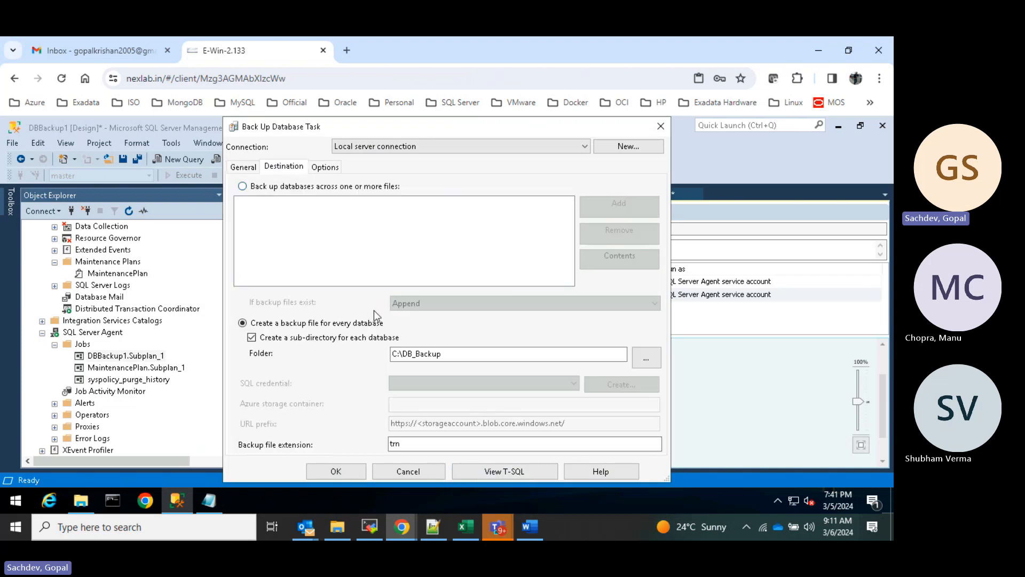
pyautogui.click(335, 472)
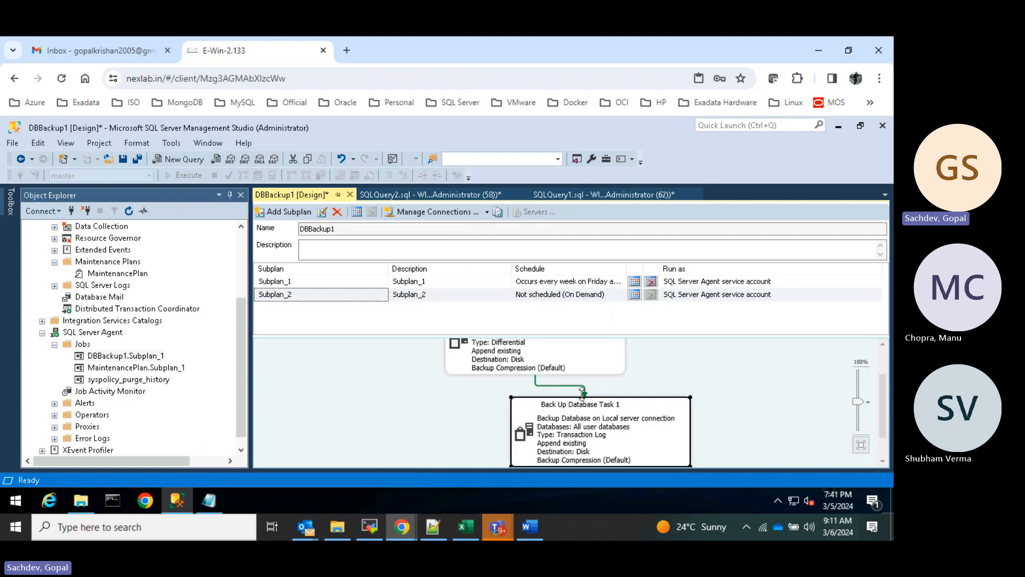
# - Set Subplan_2's schedule to recur weekly
pyautogui.click(634, 294)
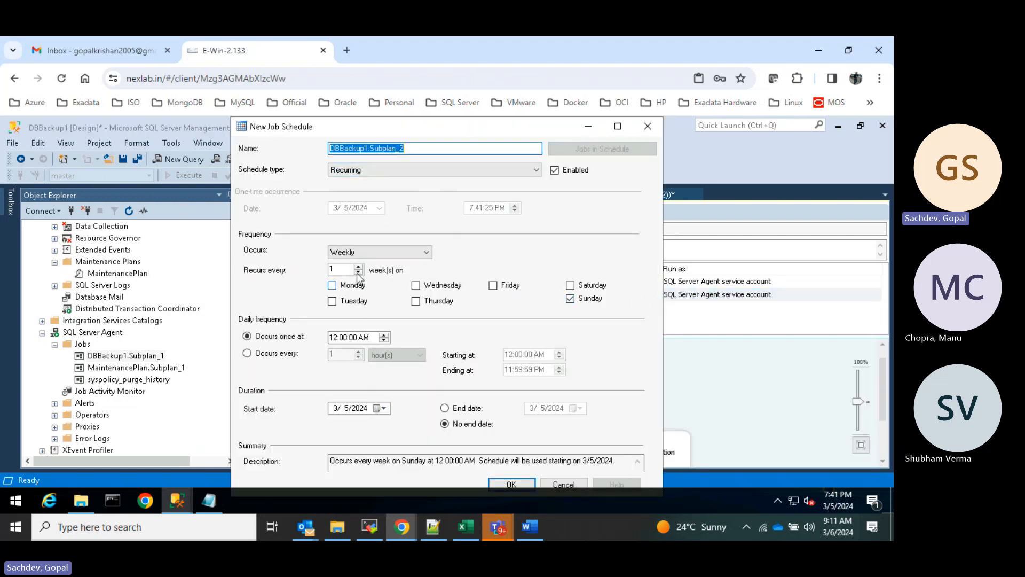
pyautogui.click(424, 253)
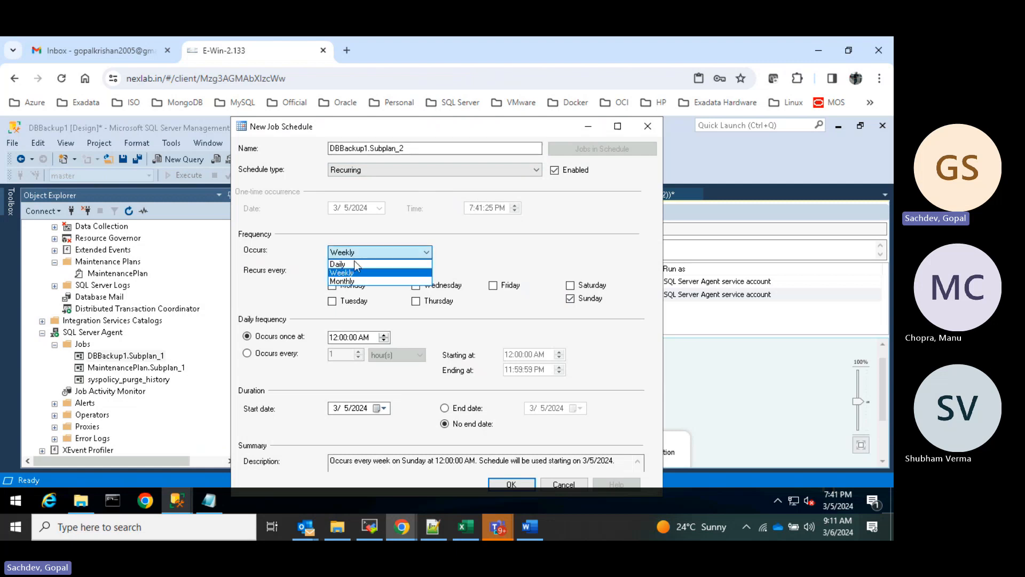
pyautogui.click(356, 264)
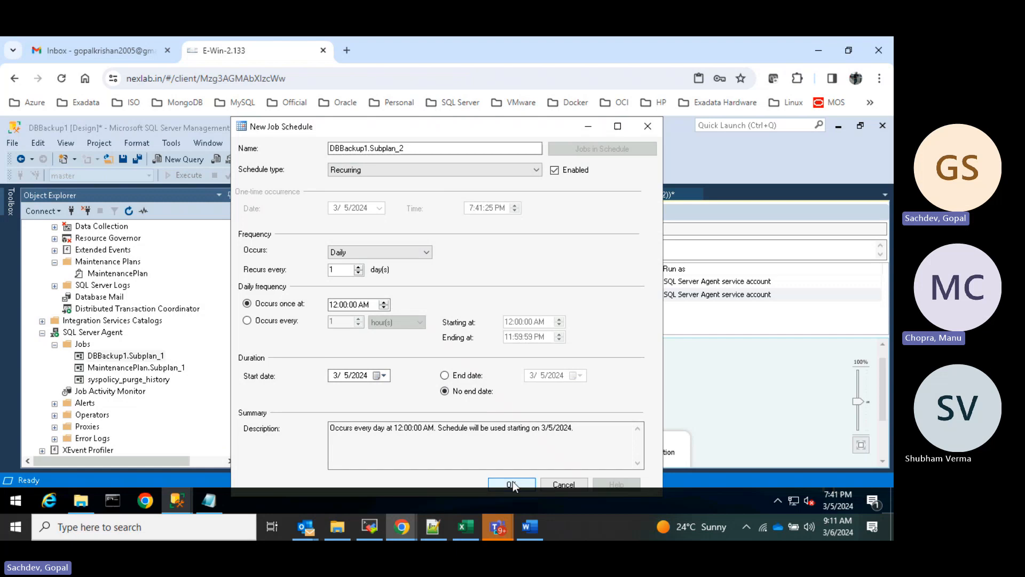
pyautogui.click(427, 253)
pyautogui.click(430, 255)
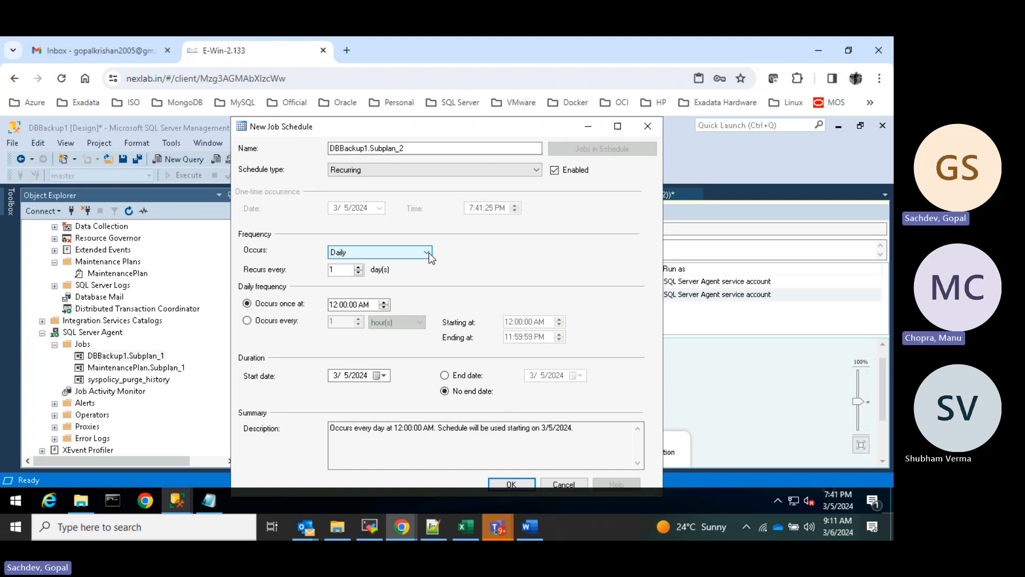
pyautogui.click(431, 258)
pyautogui.click(345, 272)
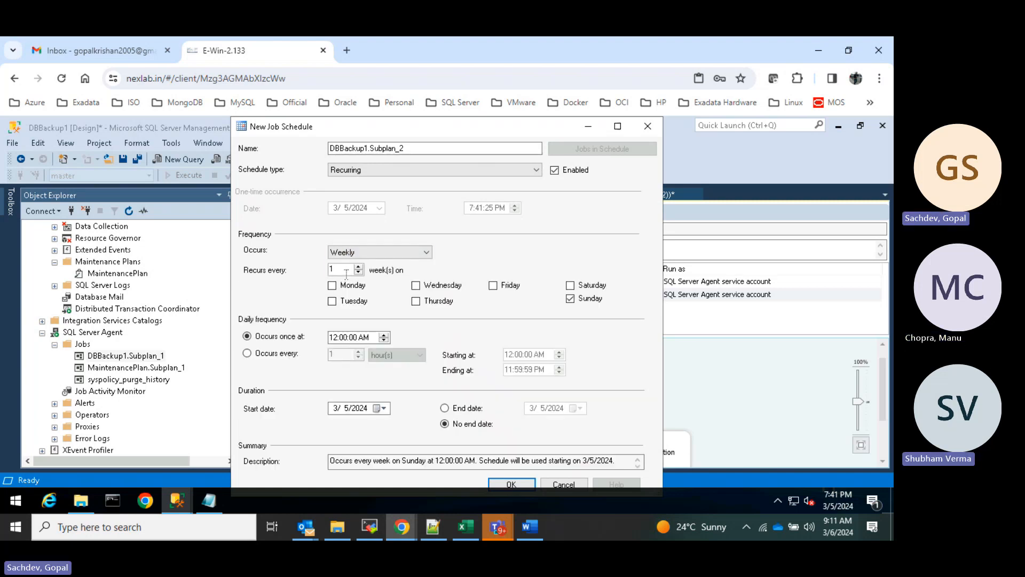
# - Add Monday through Thursday and Saturday to the run days and save the schedule
pyautogui.click(332, 285)
pyautogui.click(332, 301)
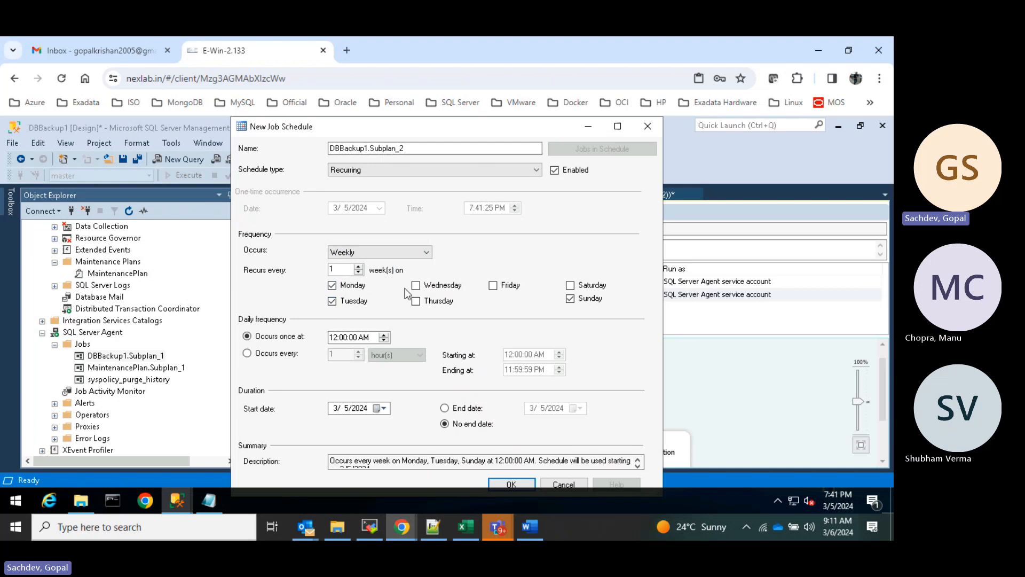
pyautogui.click(415, 285)
pyautogui.click(415, 301)
pyautogui.click(570, 285)
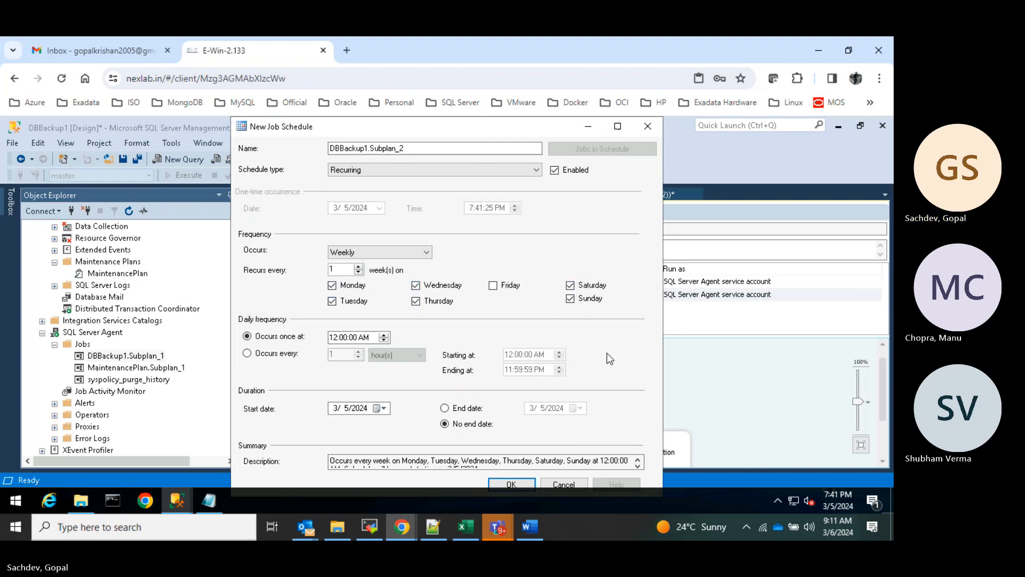
pyautogui.click(512, 484)
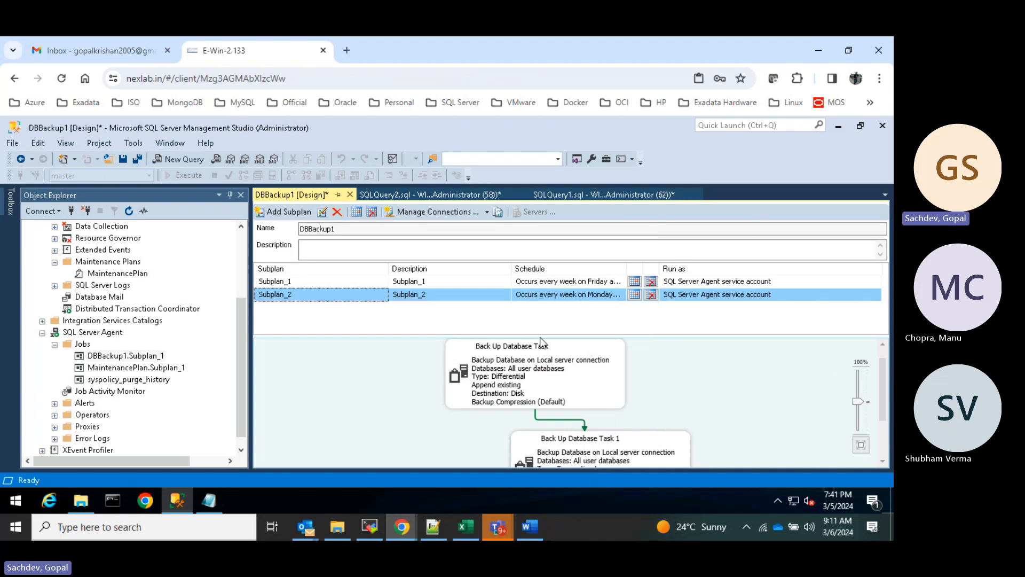
# - Save the DBBackup1 maintenance plan with Save Selected Items
pyautogui.rightClick(272, 196)
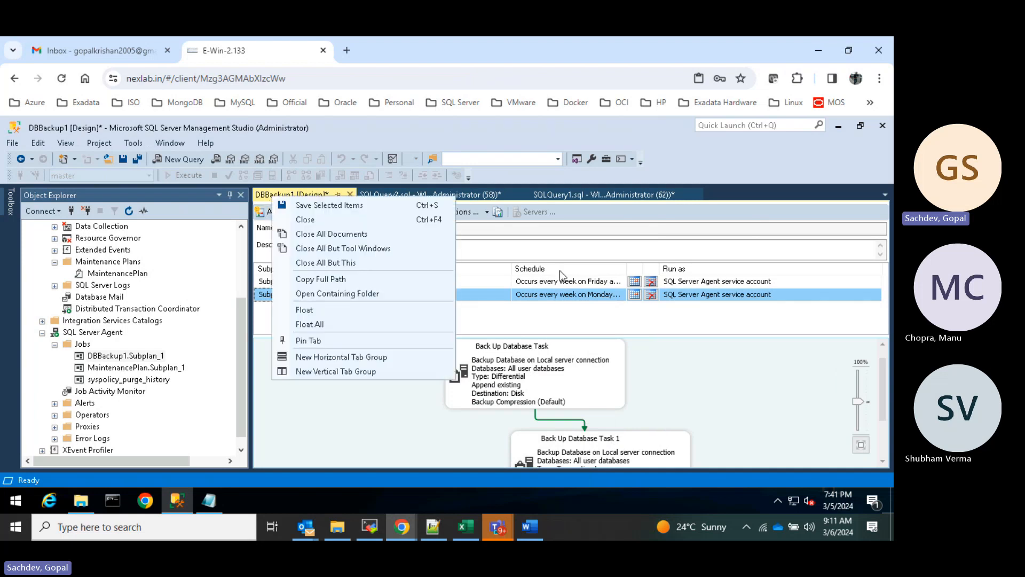
pyautogui.click(665, 353)
pyautogui.rightClick(278, 198)
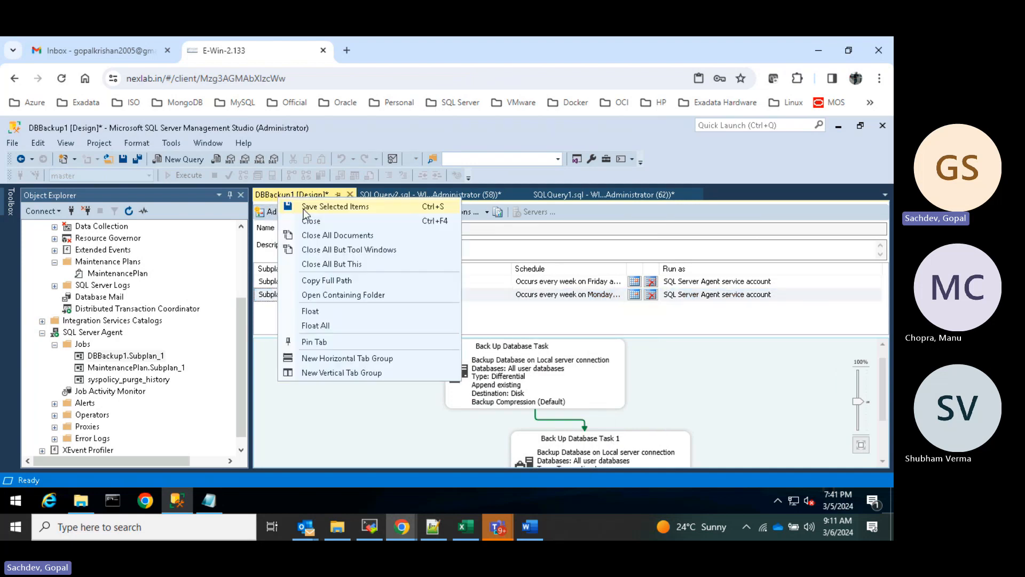
pyautogui.click(303, 211)
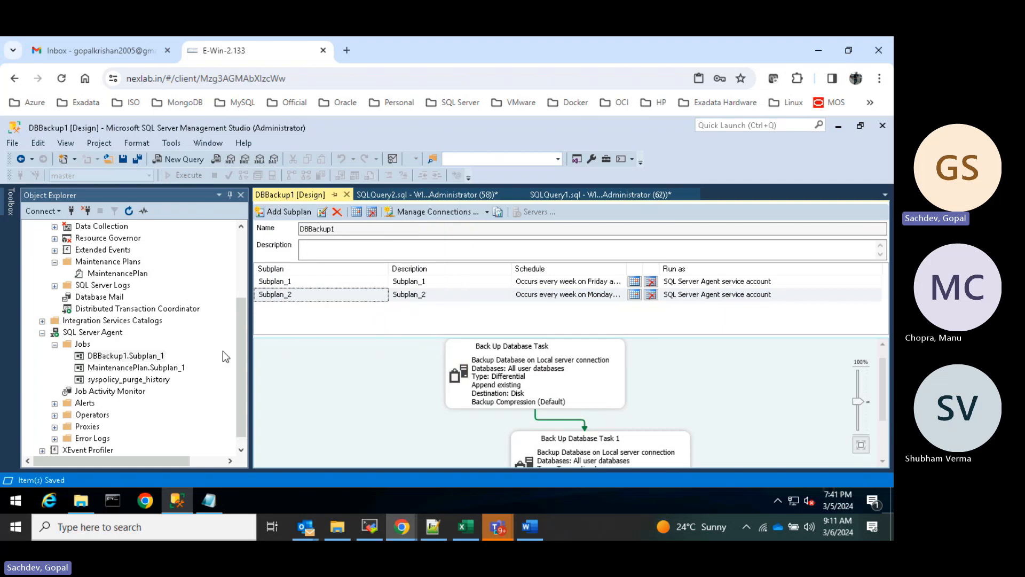
# - Refresh Object Explorer and expand SQL Server Agent Jobs to find DBBackup1.Subplan_1
pyautogui.click(128, 211)
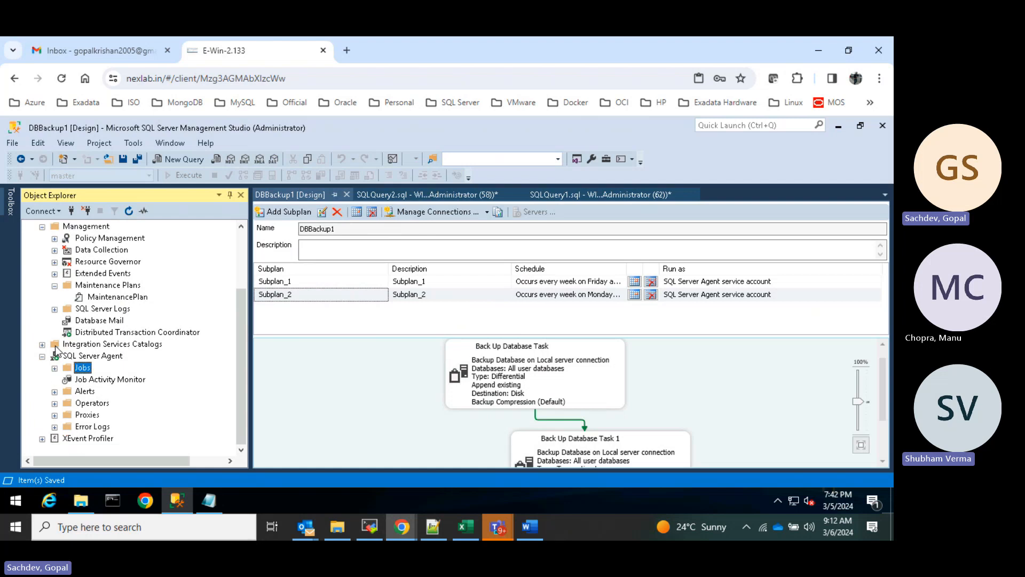
pyautogui.click(55, 368)
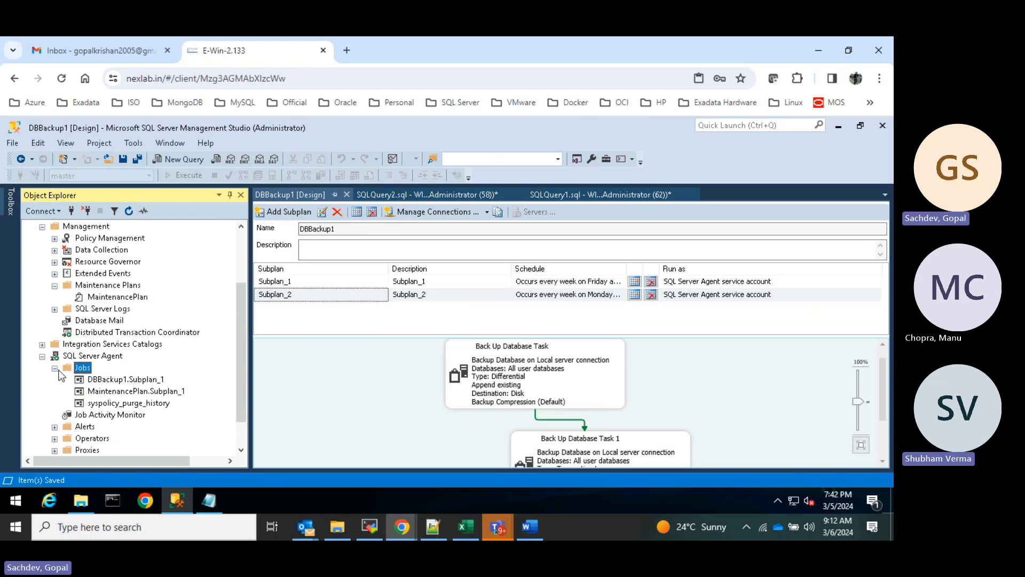
pyautogui.click(115, 380)
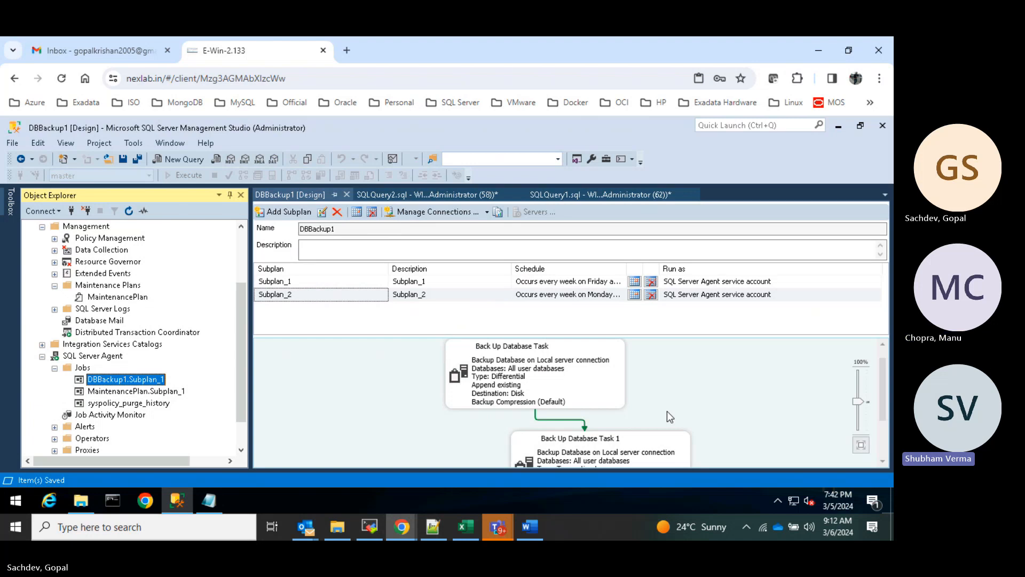
# - Run the DBBackup1.Subplan_1 job manually and close the dialog once it succeeds 2 of 2
pyautogui.rightClick(123, 384)
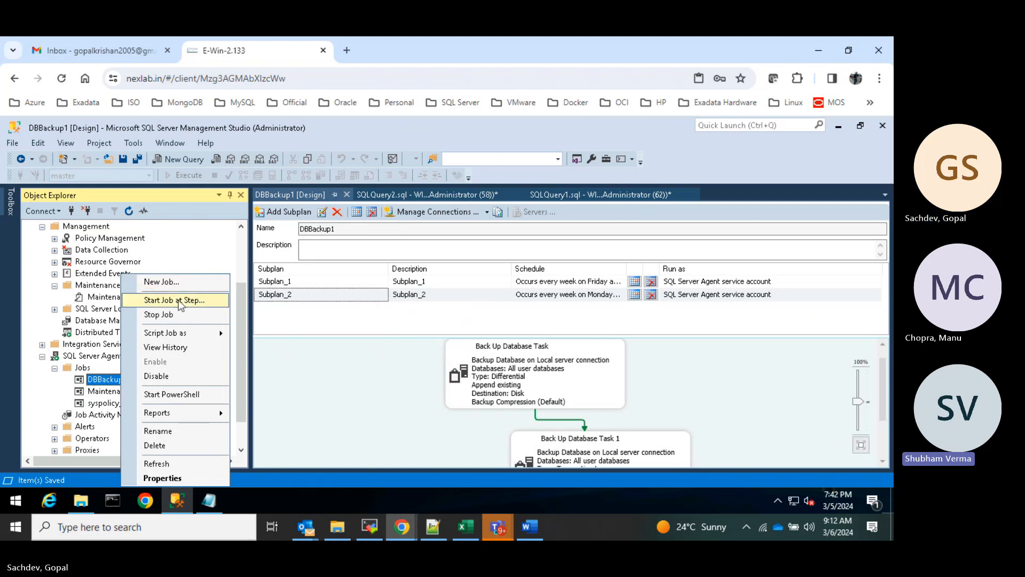
pyautogui.click(163, 300)
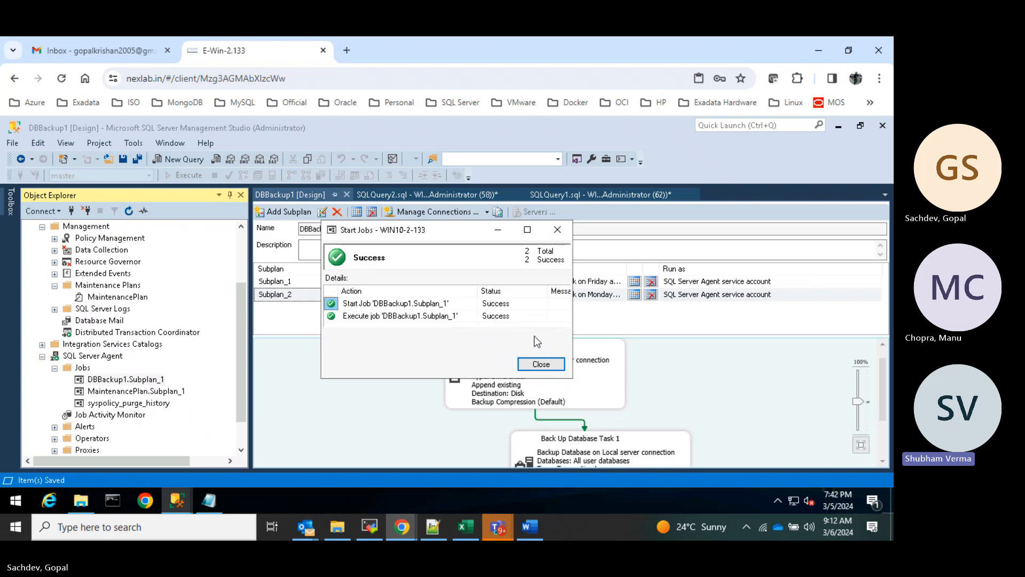
pyautogui.click(540, 364)
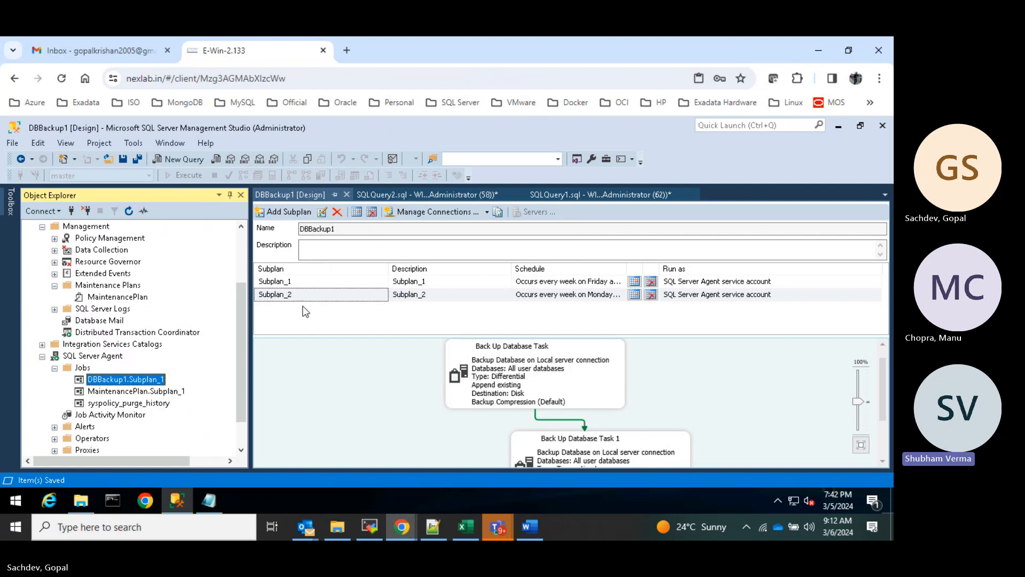
pyautogui.click(290, 296)
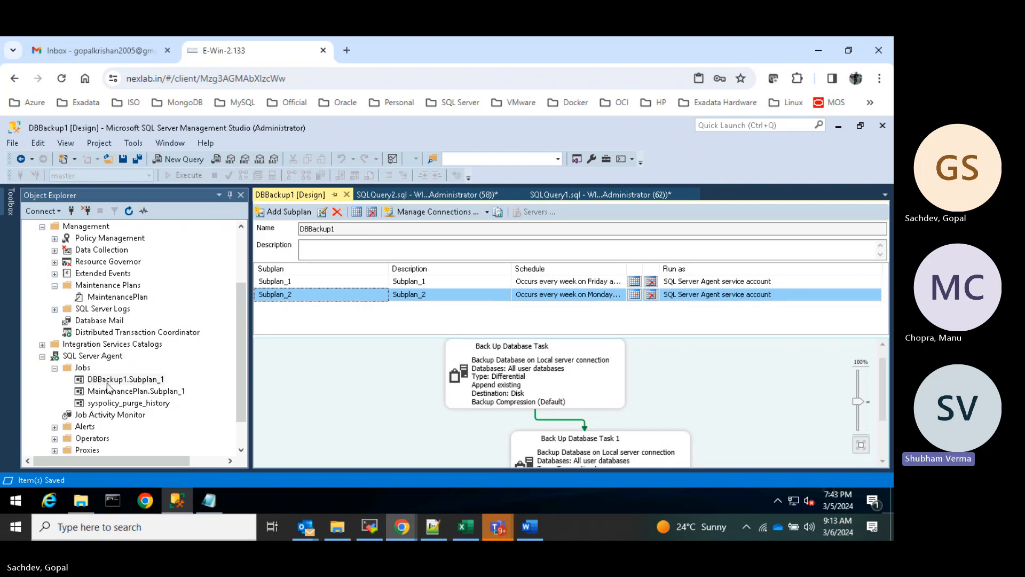
pyautogui.rightClick(84, 357)
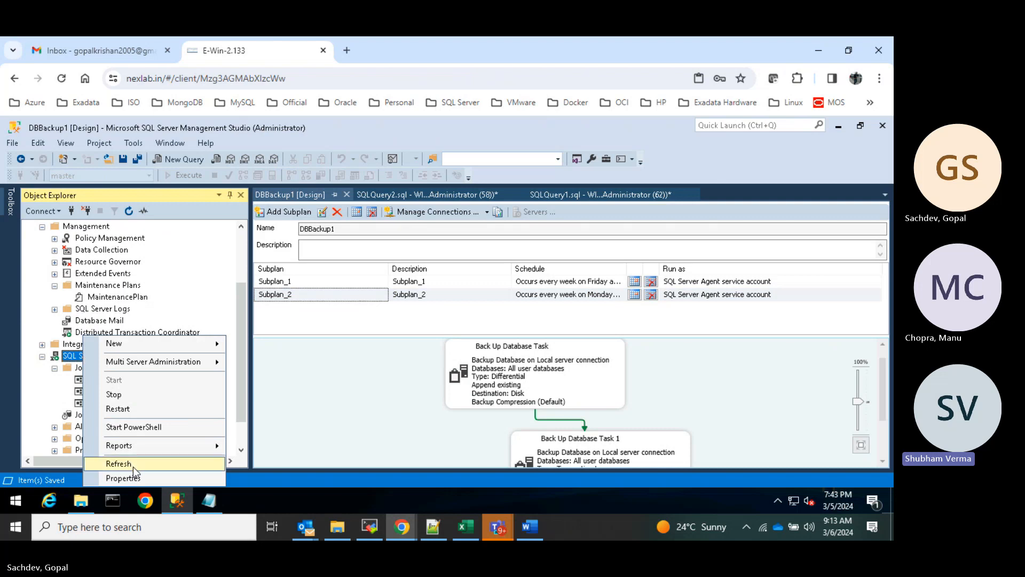
pyautogui.click(276, 368)
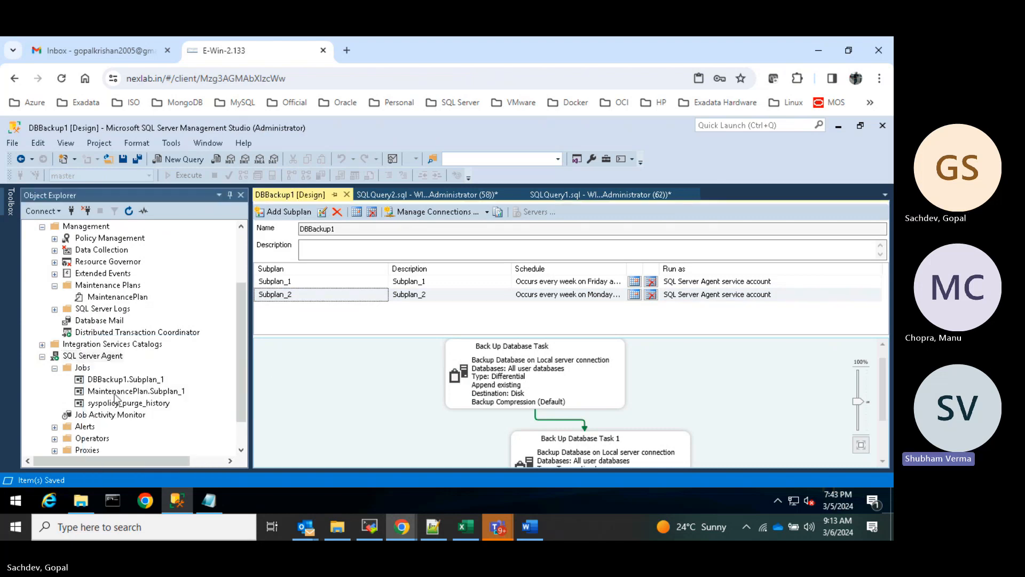
# - Check the DBBackup1.Subplan_1 job's Steps page, keep 1:Subplan_1 as start step, then close it
pyautogui.click(134, 381)
pyautogui.rightClick(134, 383)
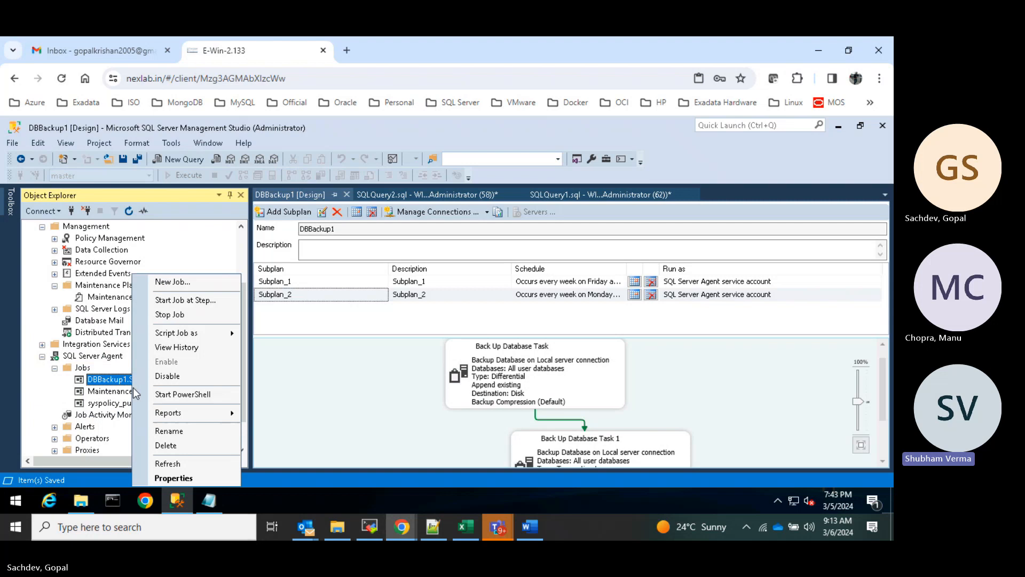
pyautogui.click(173, 478)
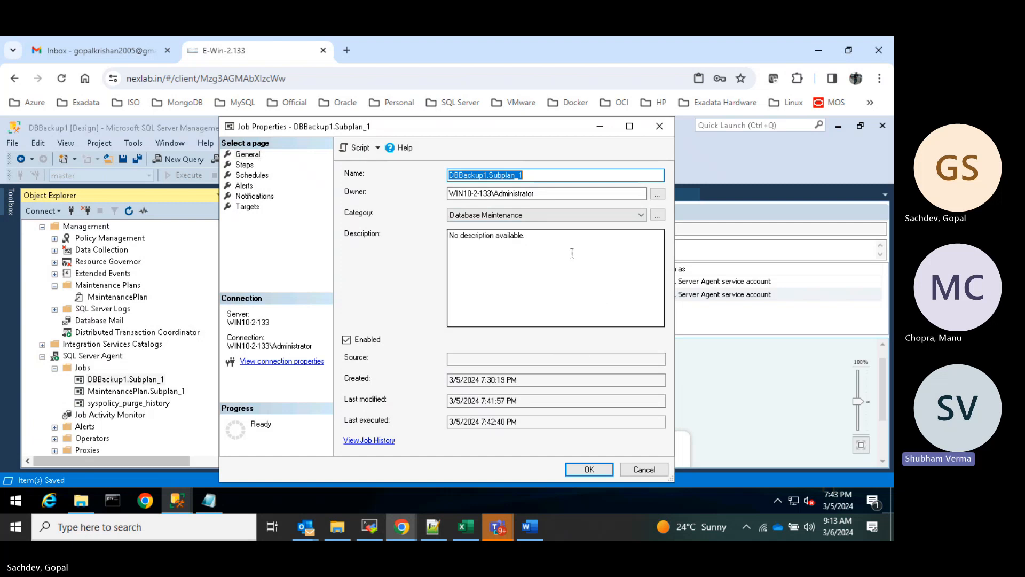
pyautogui.click(245, 166)
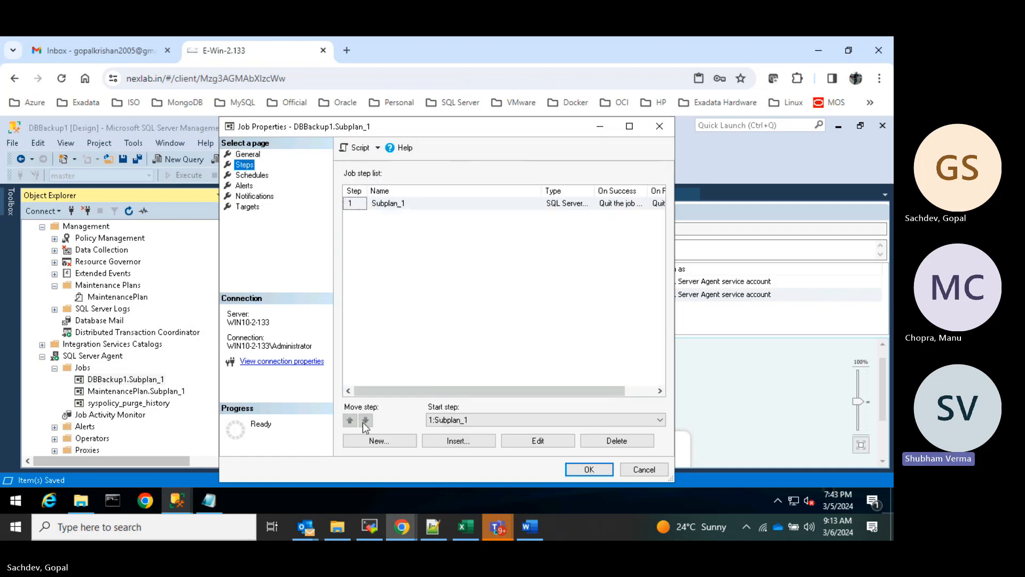
pyautogui.click(570, 418)
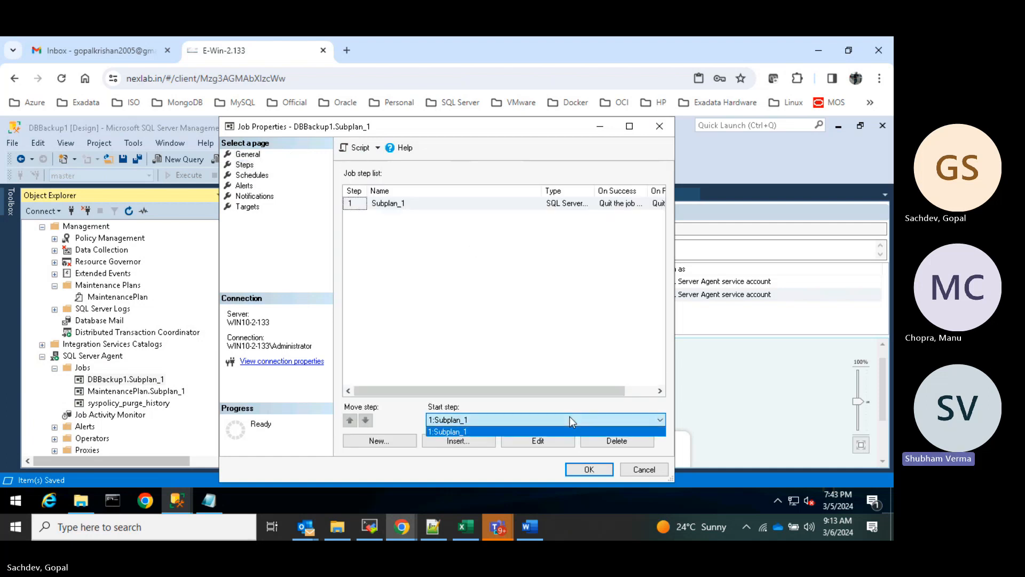
pyautogui.click(570, 418)
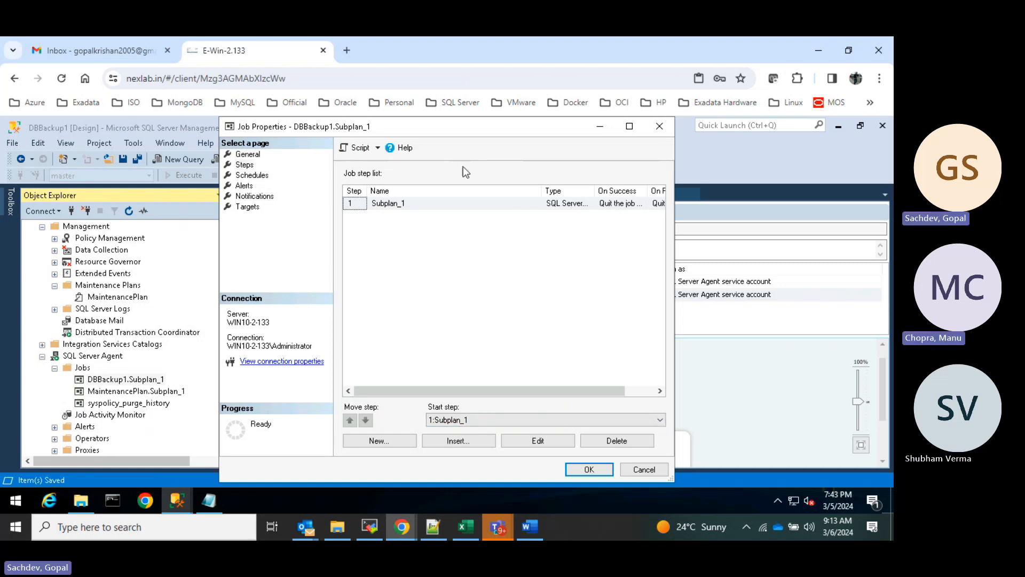
pyautogui.moveTo(470, 135); pyautogui.dragTo(506, 128)
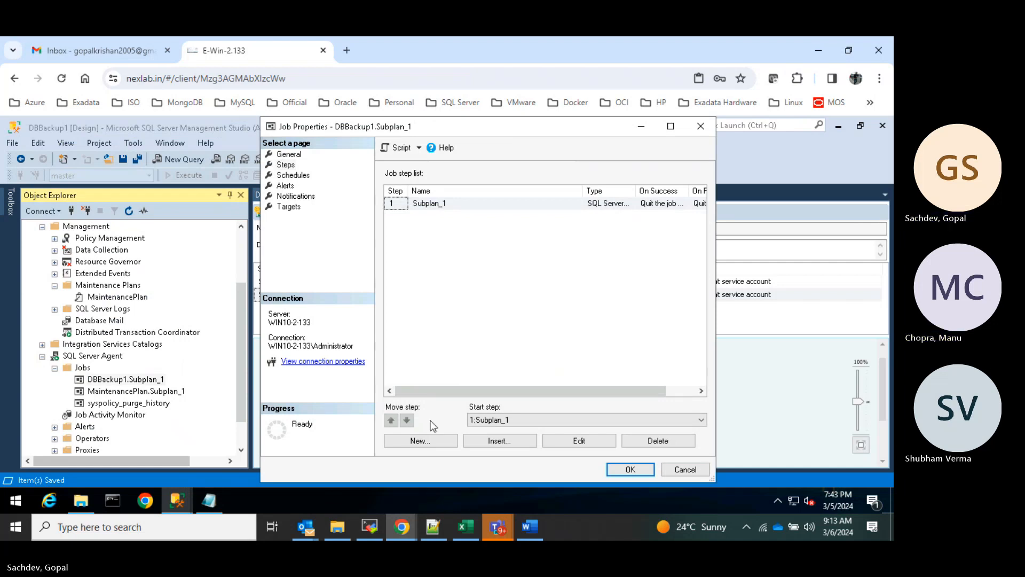
pyautogui.click(543, 420)
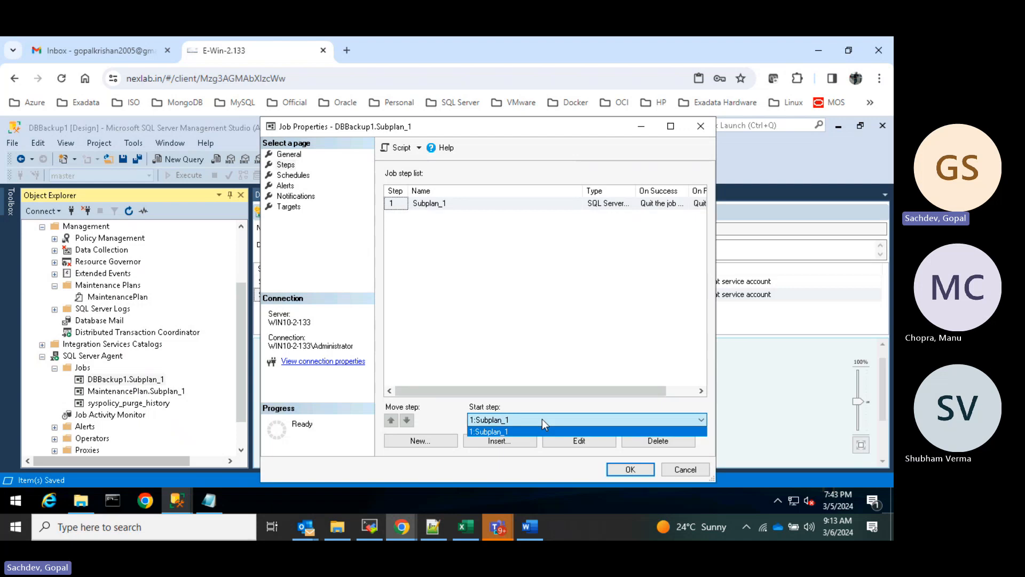
pyautogui.click(543, 420)
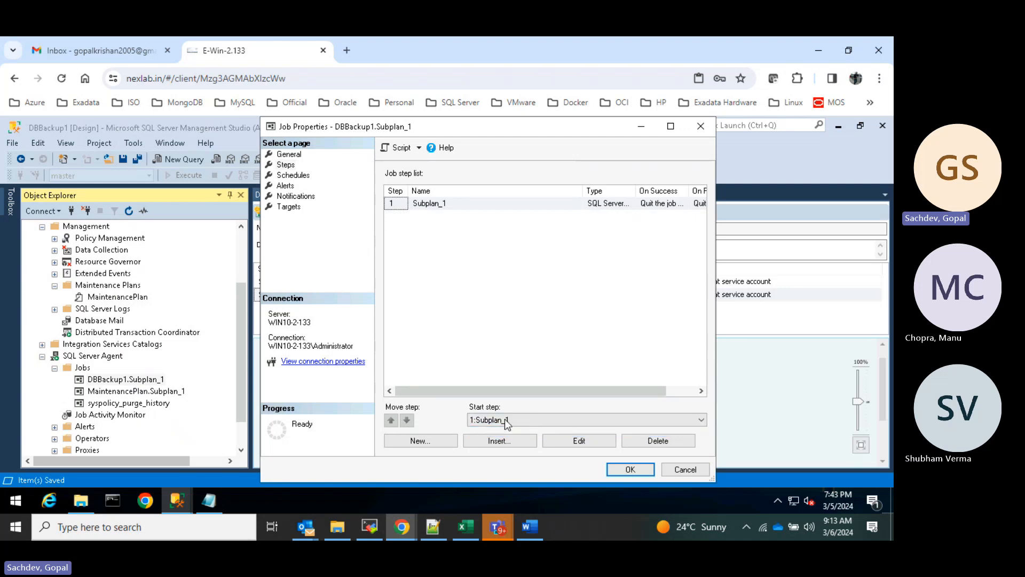
pyautogui.click(526, 420)
pyautogui.click(527, 420)
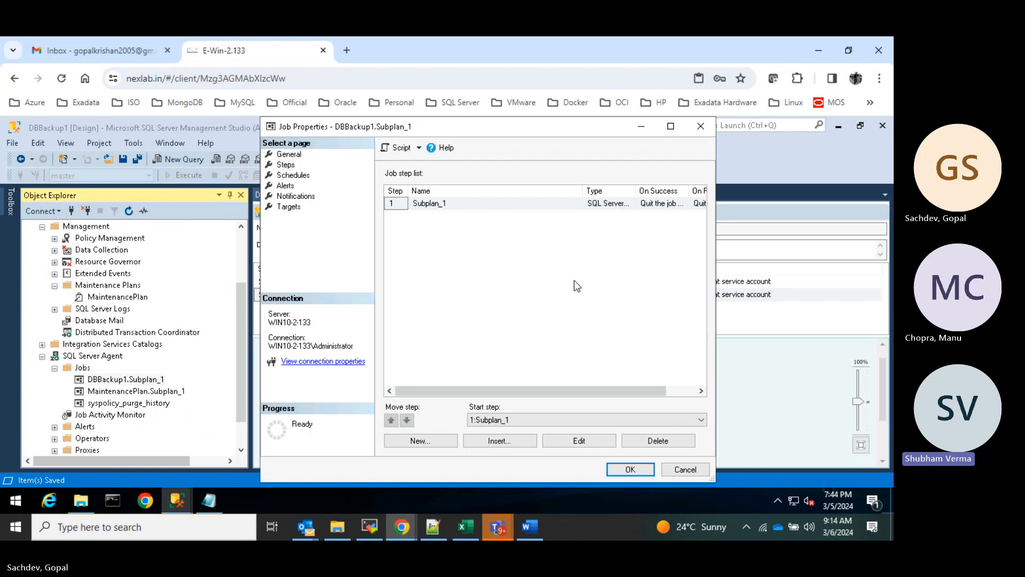
pyautogui.click(681, 471)
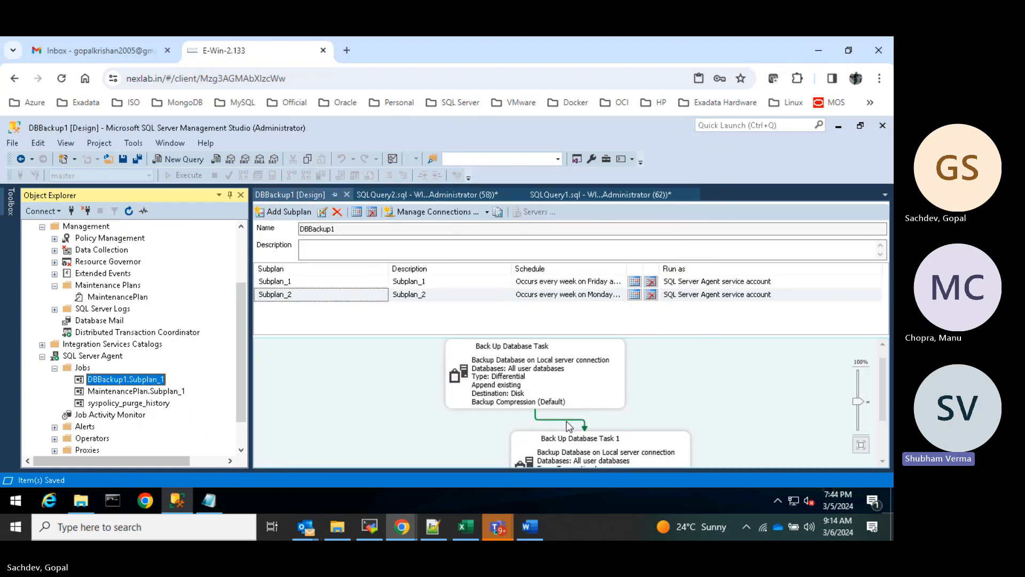
# - Delete the unconfigured Back Up Database Task 3 from Subplan_1
pyautogui.click(560, 286)
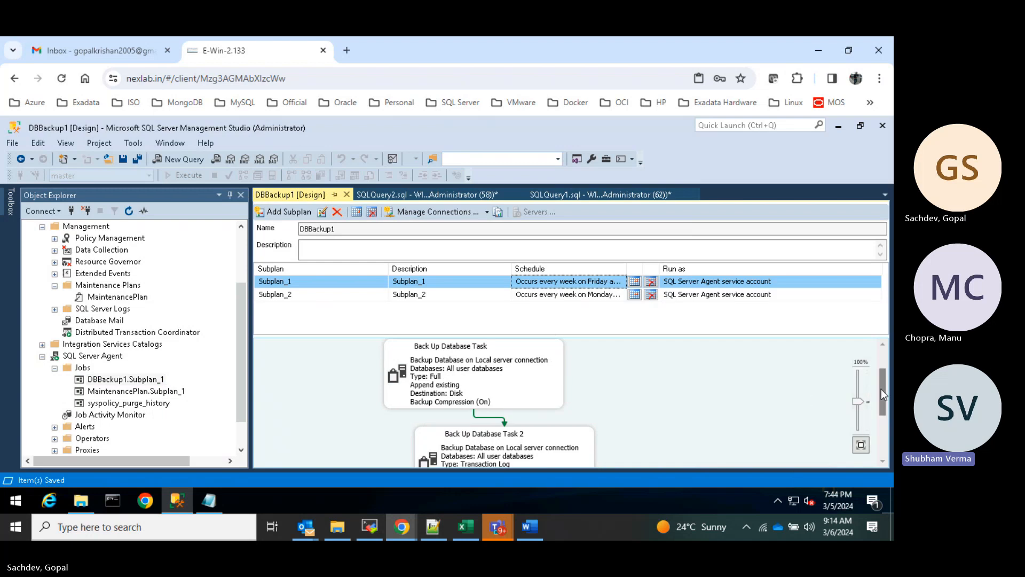
pyautogui.moveTo(882, 388); pyautogui.dragTo(886, 420)
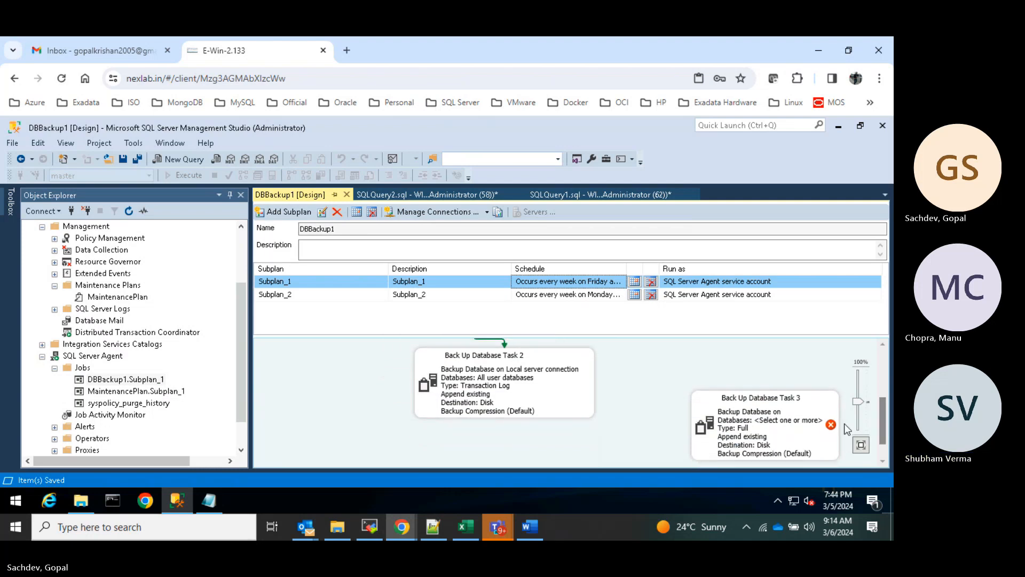
pyautogui.rightClick(795, 425)
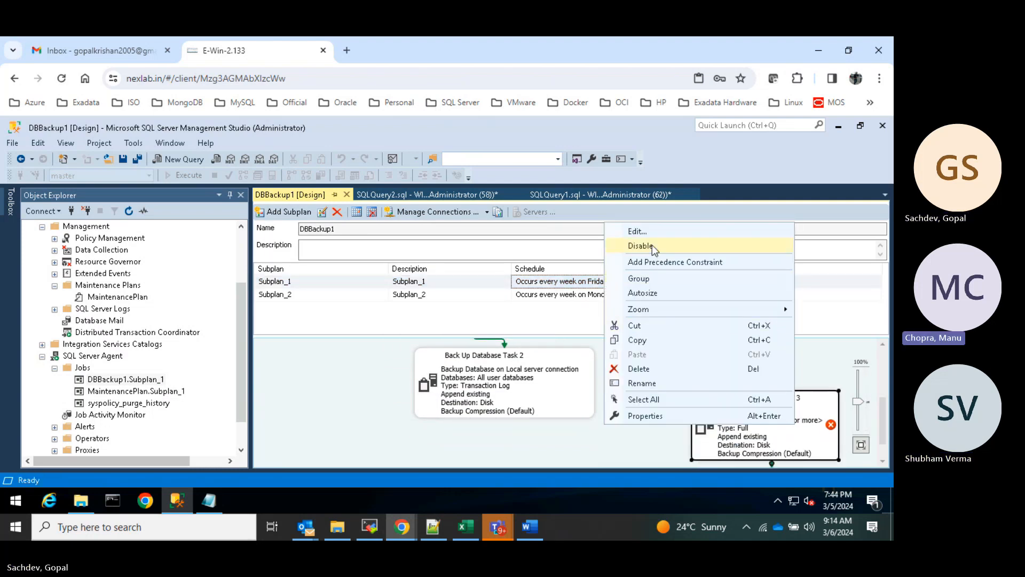
pyautogui.click(652, 371)
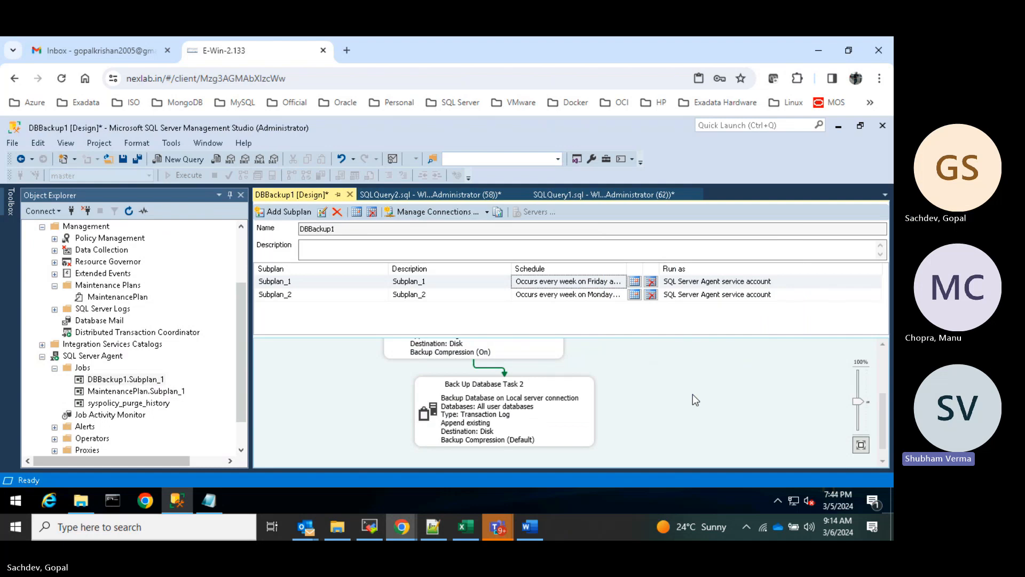
# - Save the DBBackup1 maintenance plan with Save Selected Items and refresh Object Explorer
pyautogui.rightClick(278, 191)
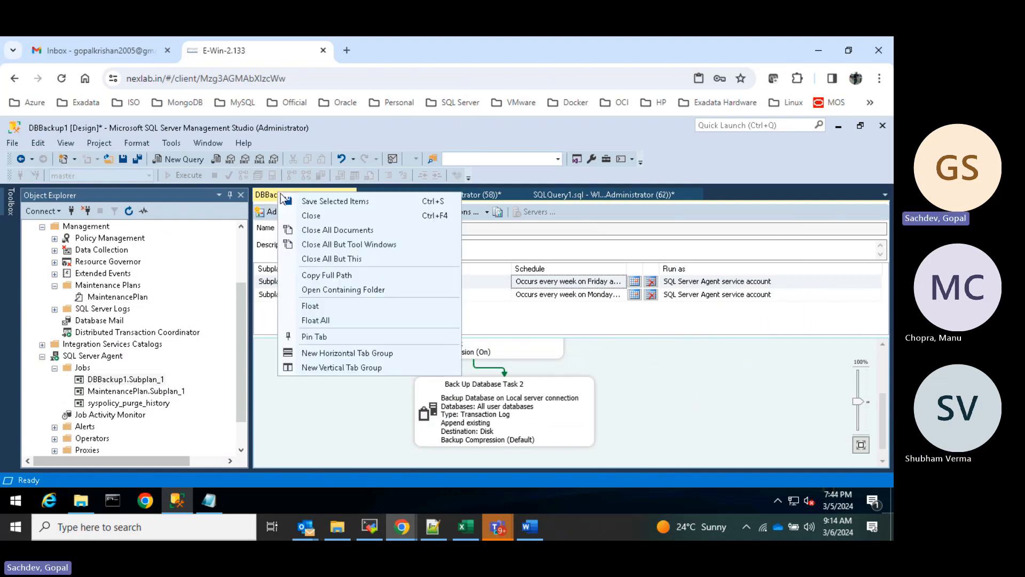
pyautogui.click(330, 199)
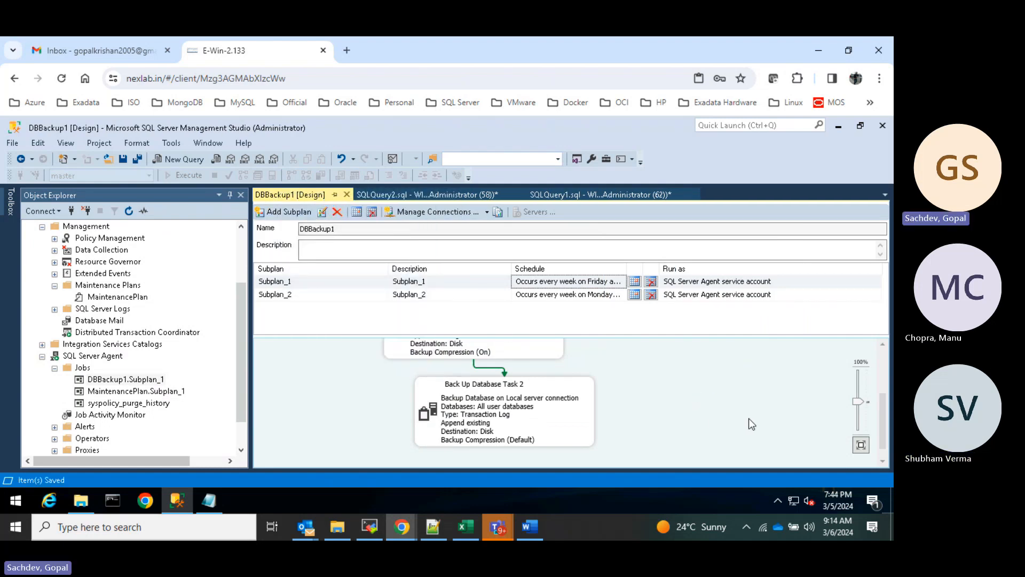
pyautogui.scroll(3, 748, 418)
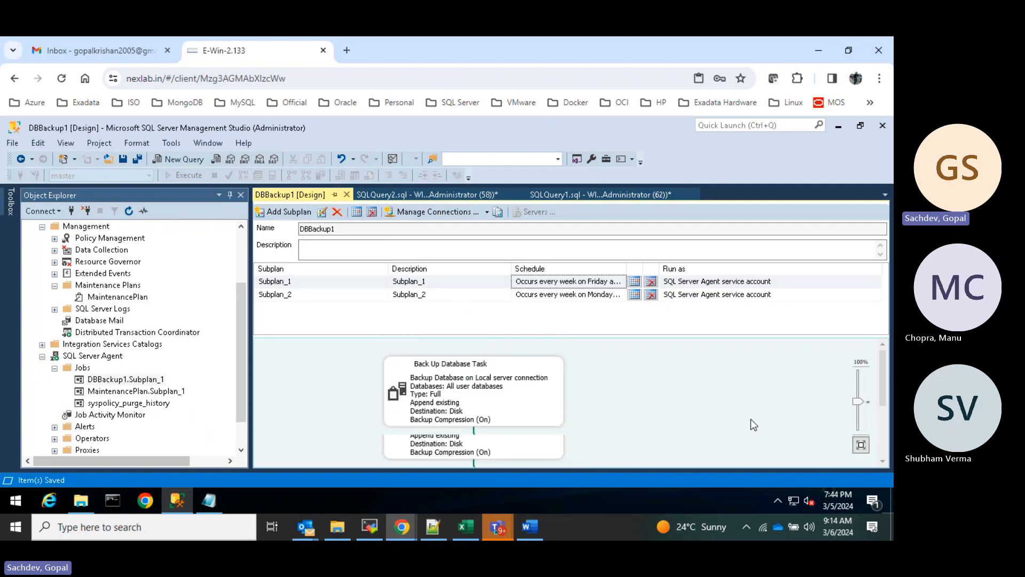
pyautogui.scroll(-2, 751, 419)
pyautogui.scroll(-1, 606, 374)
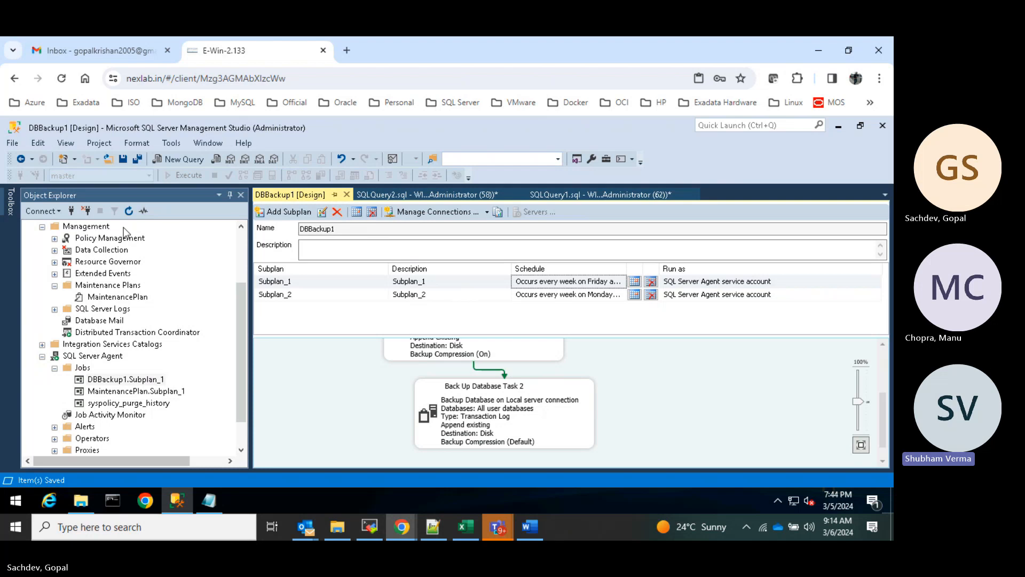
pyautogui.click(129, 210)
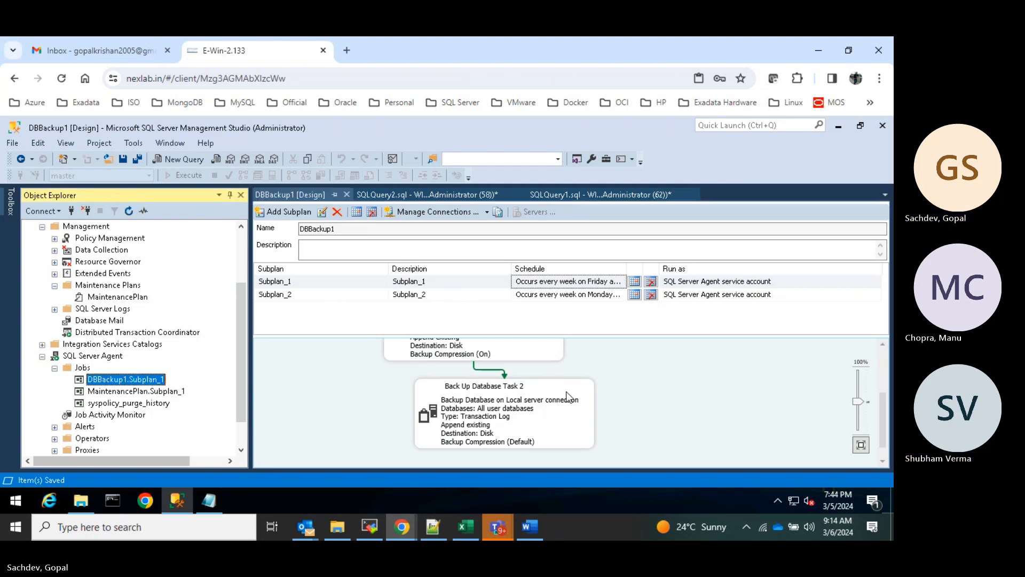
# - With Subplan_2 selected, save the DBBackup1 plan again and refresh Object Explorer
pyautogui.click(434, 295)
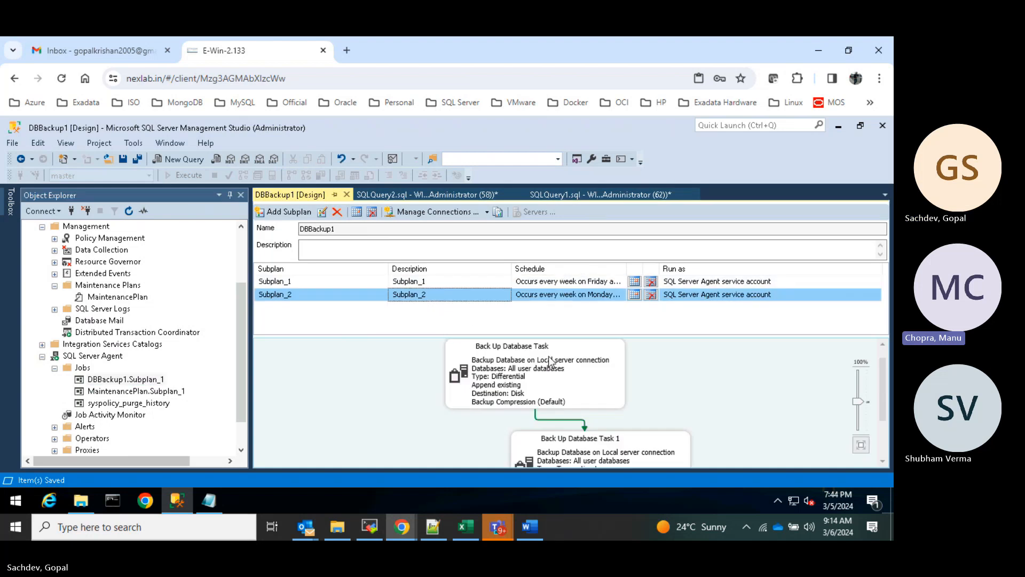
pyautogui.scroll(-3, 556, 363)
pyautogui.scroll(2, 566, 390)
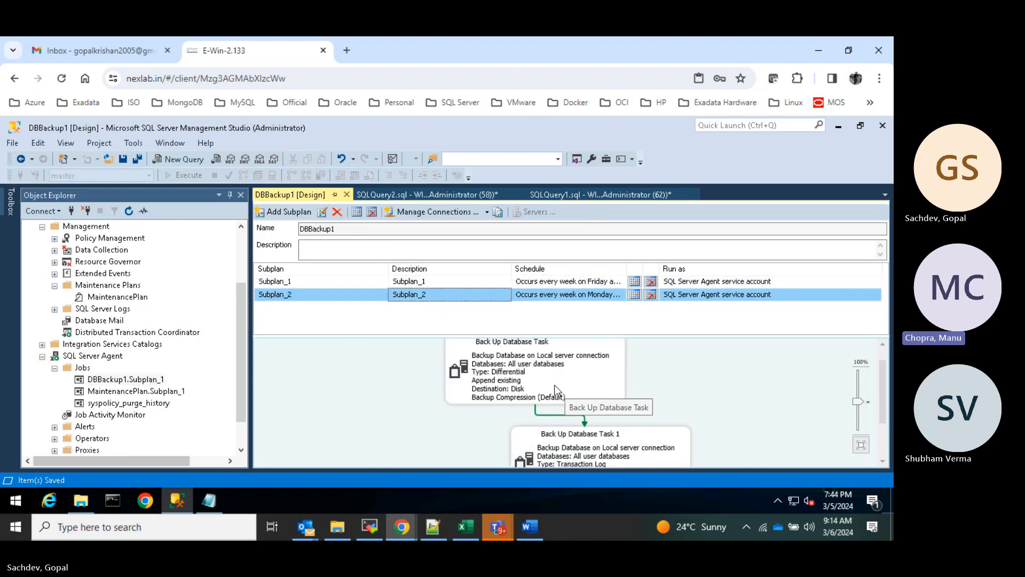
pyautogui.scroll(-1, 601, 384)
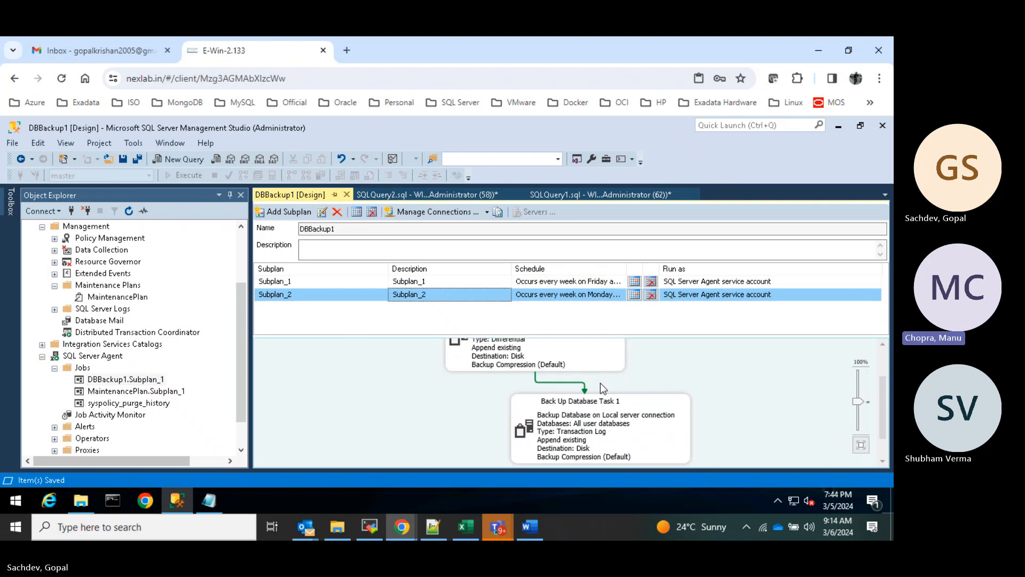
pyautogui.rightClick(267, 195)
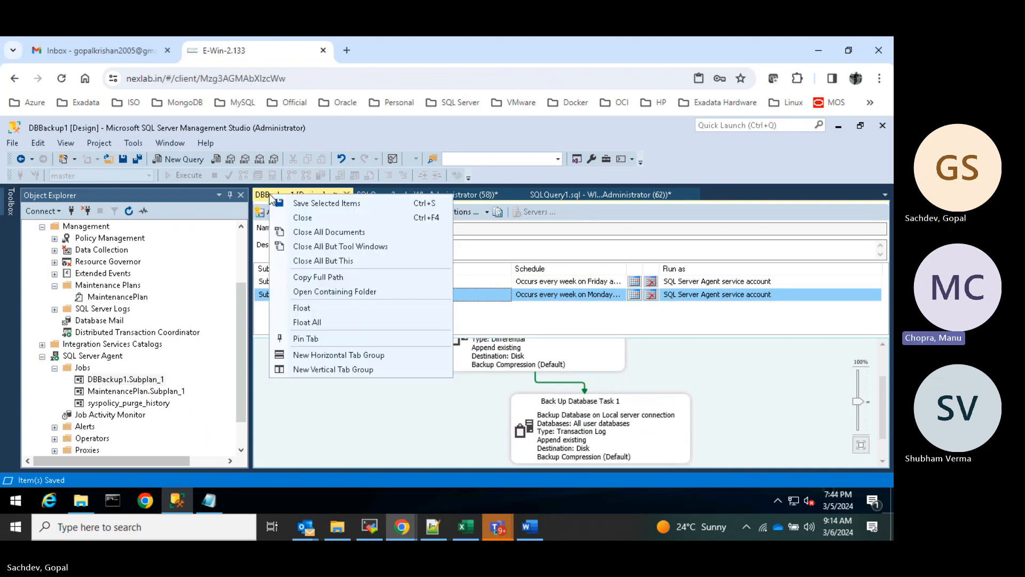
pyautogui.click(306, 205)
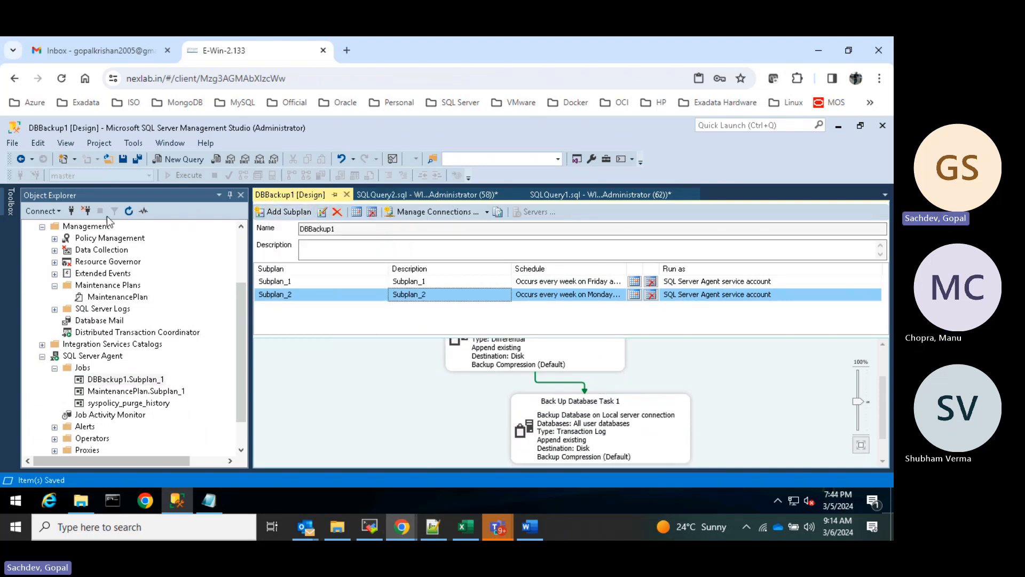
pyautogui.click(129, 211)
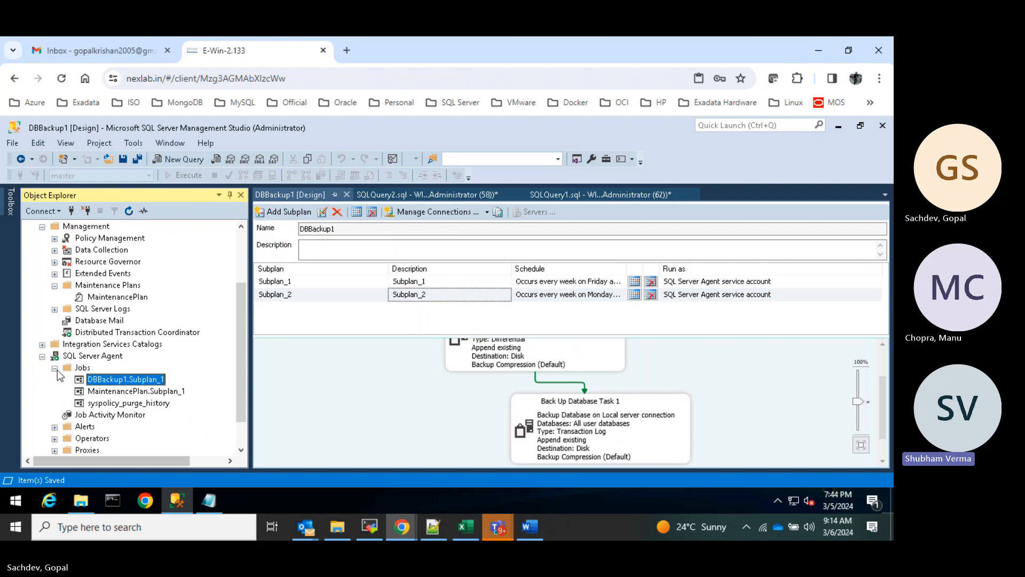
# - Re-expand the Jobs list to check DBBackup1.Subplan_1 and MaintenancePlan.Subplan_1
pyautogui.click(55, 368)
pyautogui.click(54, 368)
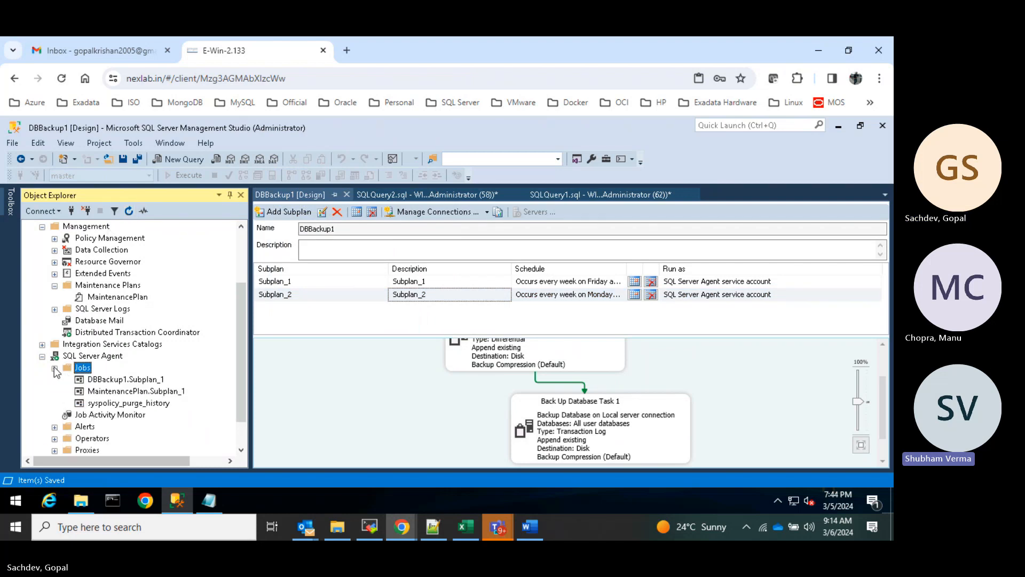
pyautogui.click(133, 391)
pyautogui.click(133, 380)
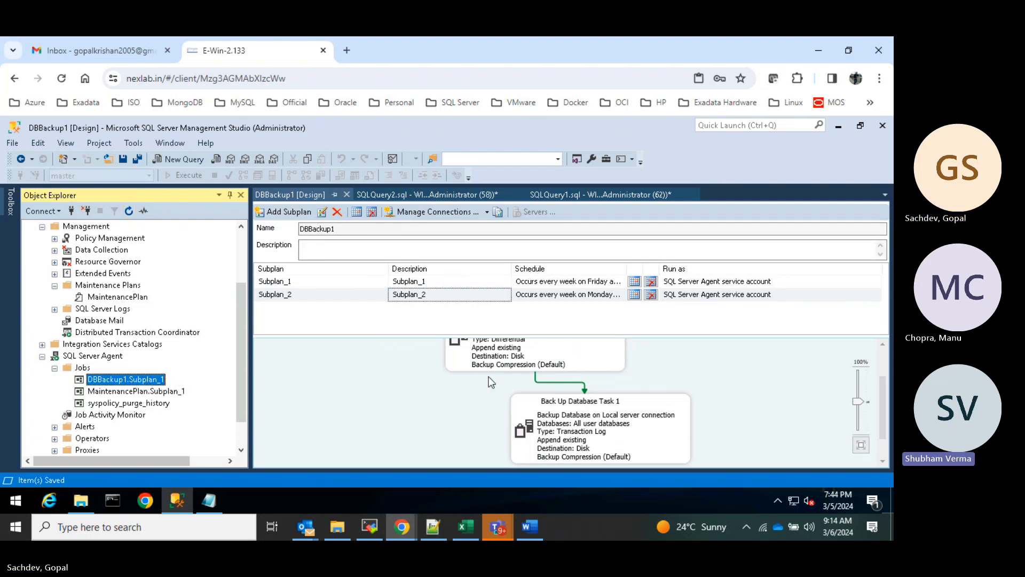
# - Review the DBBackup1.Subplan_1 job's steps, leaving 1:Subplan_1 as the start step
pyautogui.rightClick(130, 380)
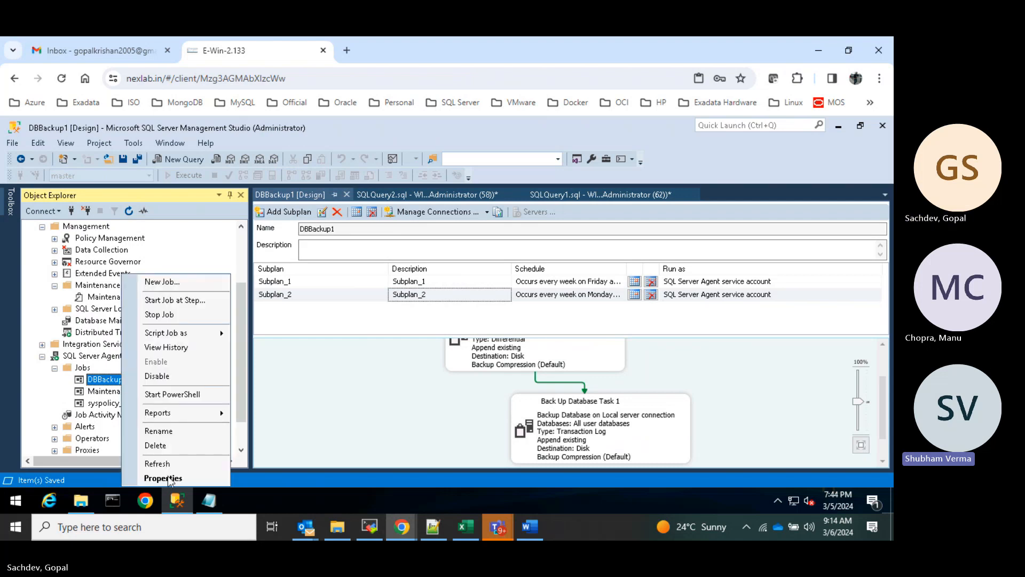
pyautogui.click(167, 477)
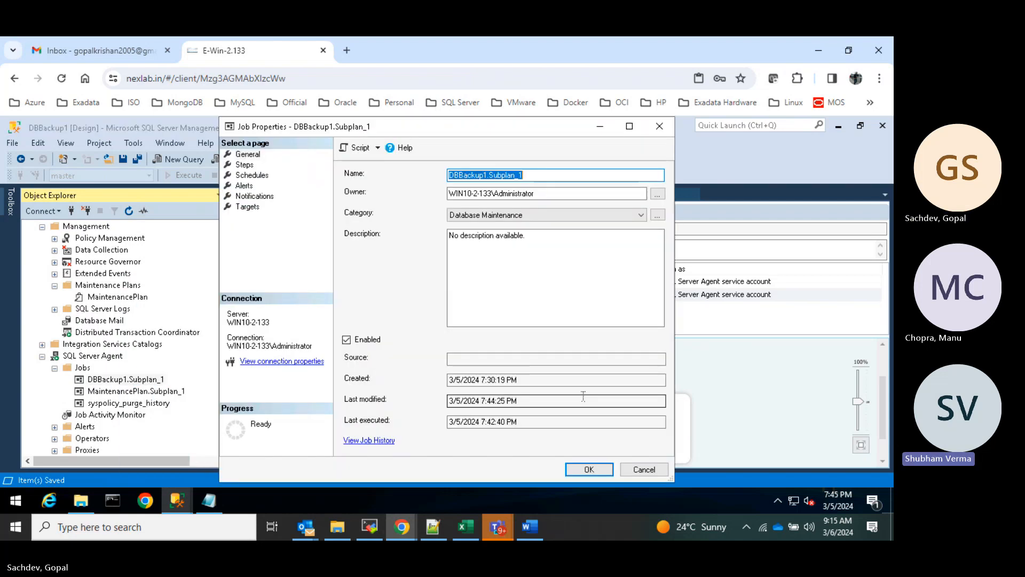
pyautogui.click(245, 164)
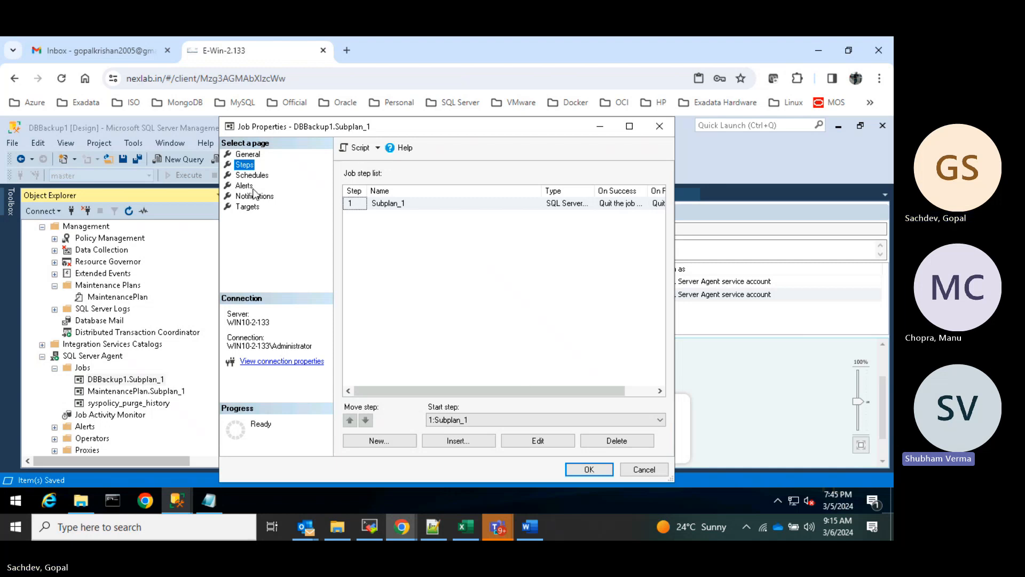
pyautogui.click(432, 420)
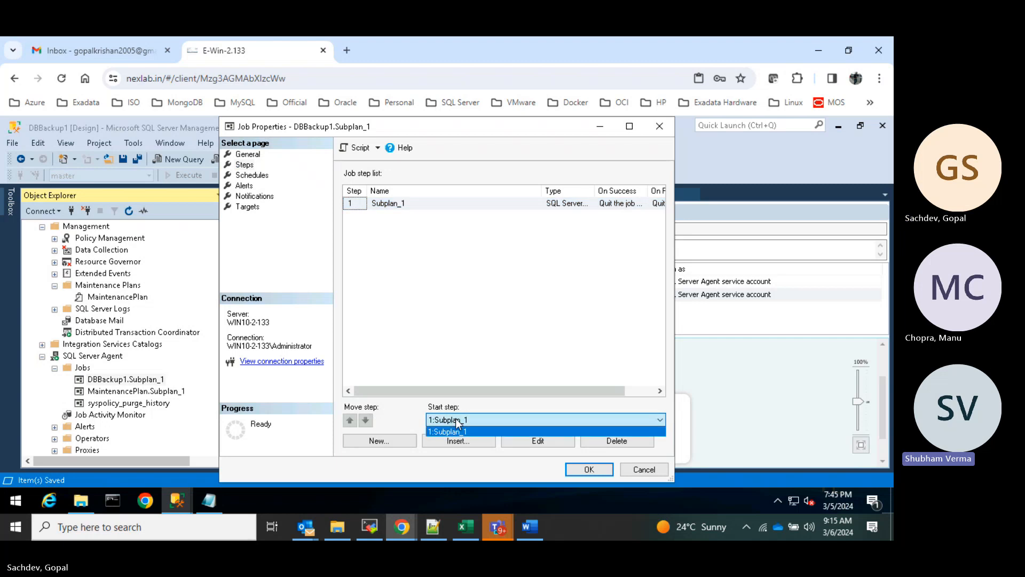
pyautogui.click(458, 421)
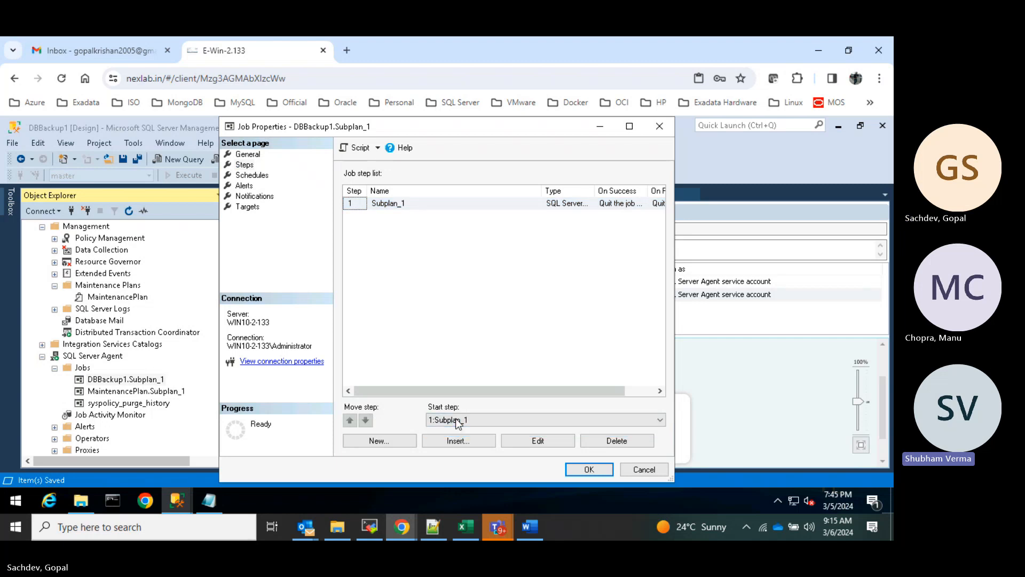
pyautogui.click(457, 421)
pyautogui.click(458, 421)
pyautogui.click(645, 469)
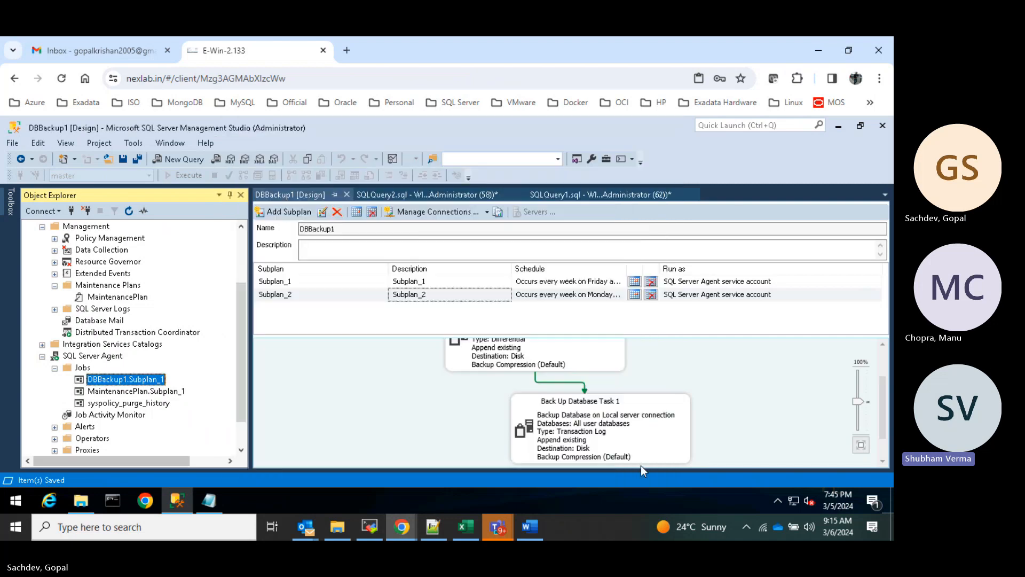
# - Open Subplan_2's weekly schedule (every day except Friday, 12:00:00 AM) from the designer
pyautogui.rightClick(599, 416)
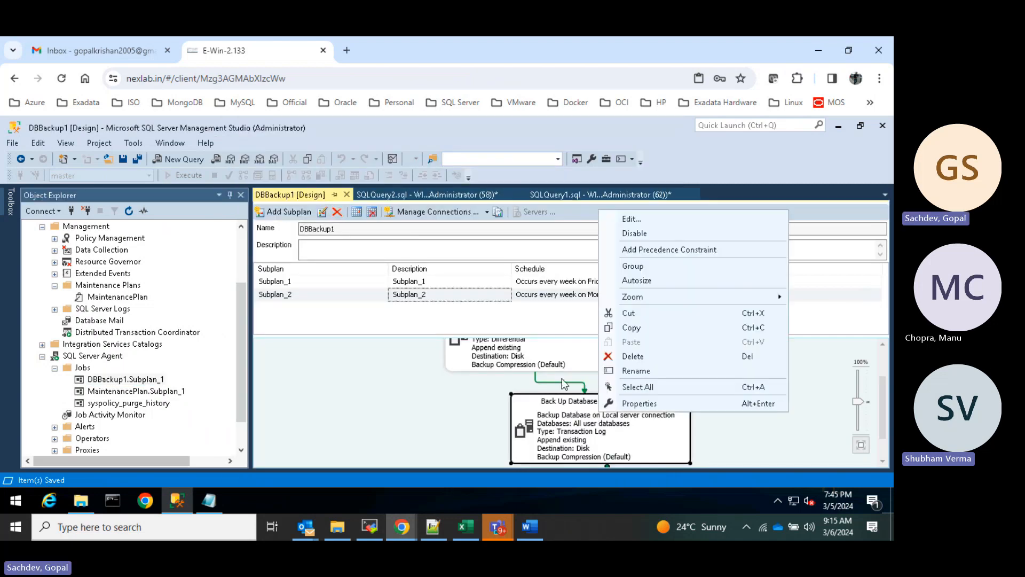
pyautogui.click(343, 302)
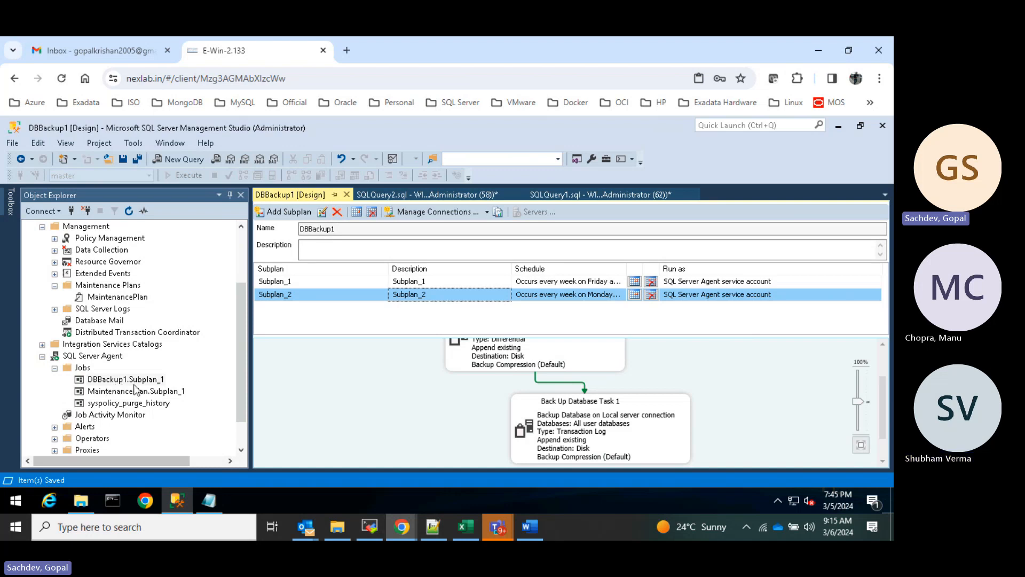
pyautogui.click(278, 283)
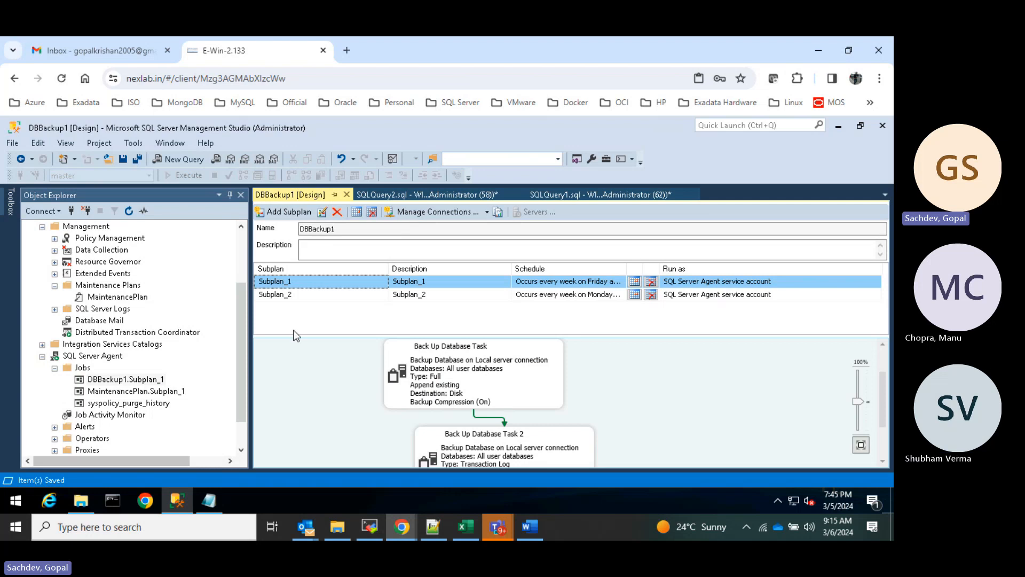
pyautogui.click(281, 294)
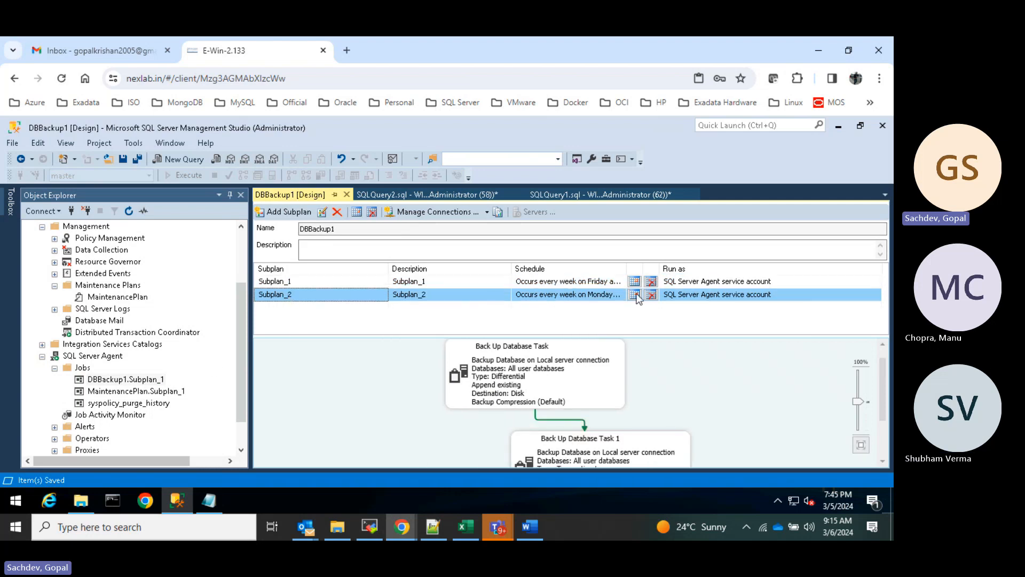
pyautogui.click(634, 295)
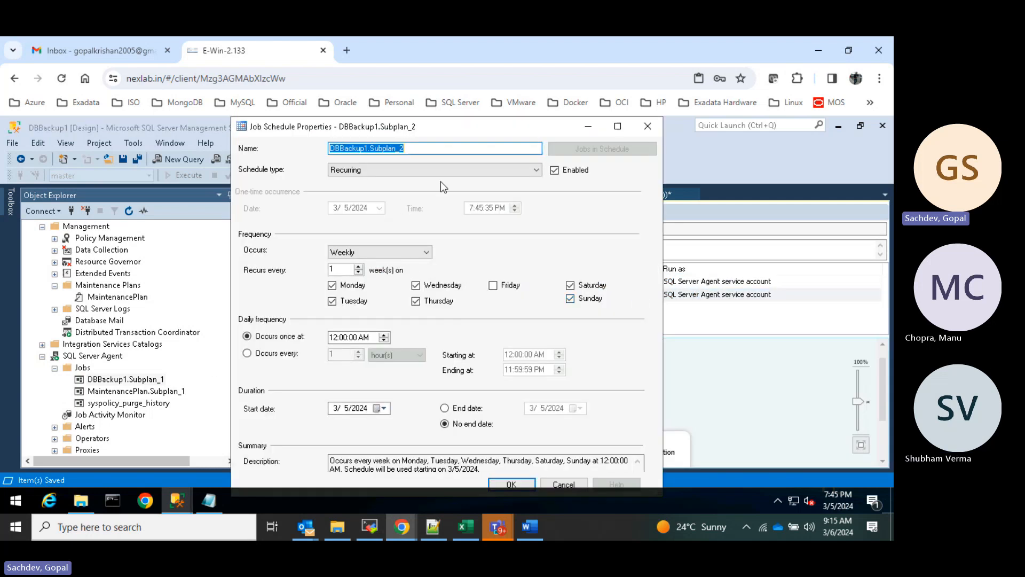
# - Keep Subplan_2's schedule type as Recurring, confirm it, and save the DBBackup1 plan design
pyautogui.click(428, 175)
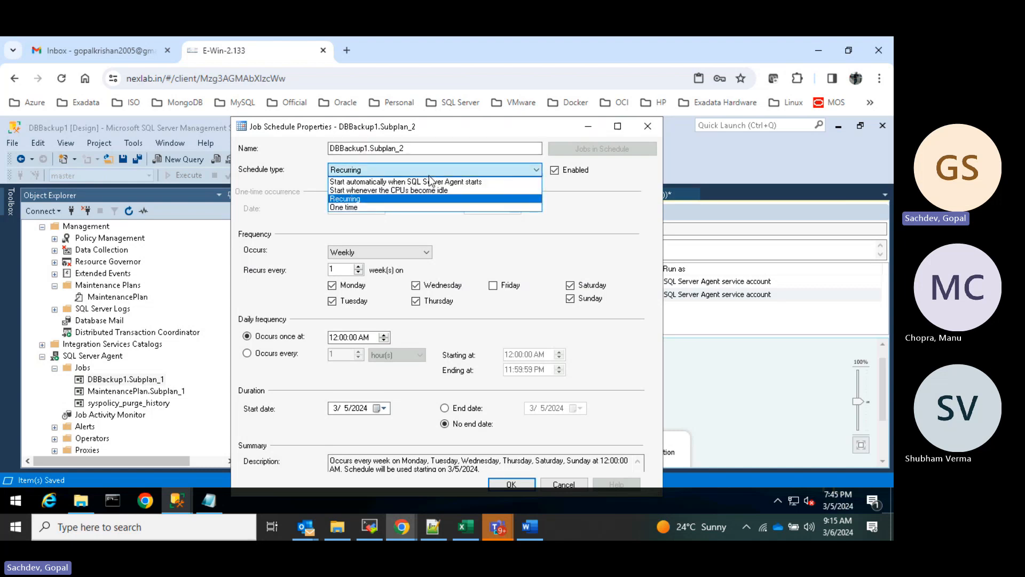
pyautogui.click(434, 174)
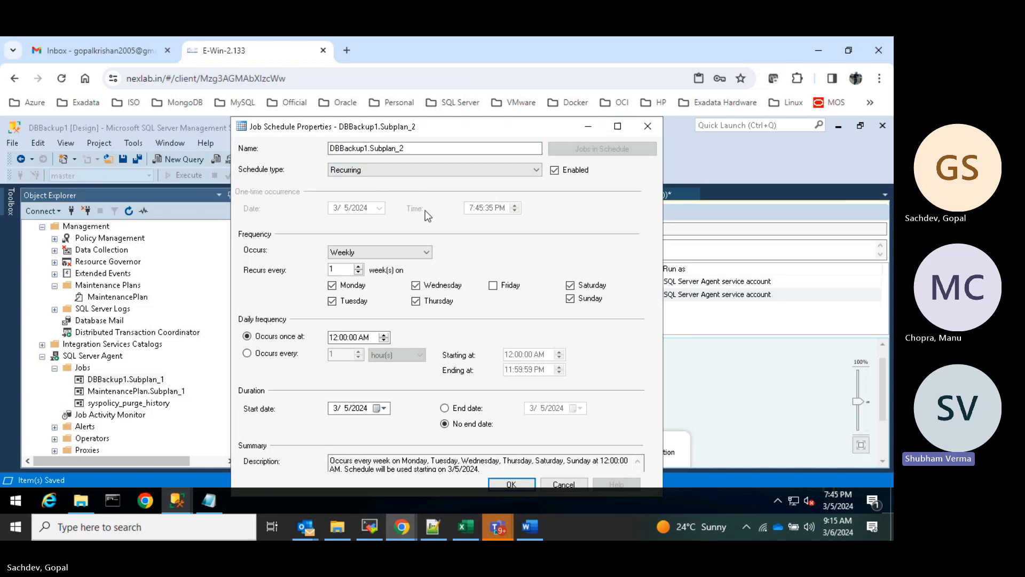
pyautogui.click(419, 172)
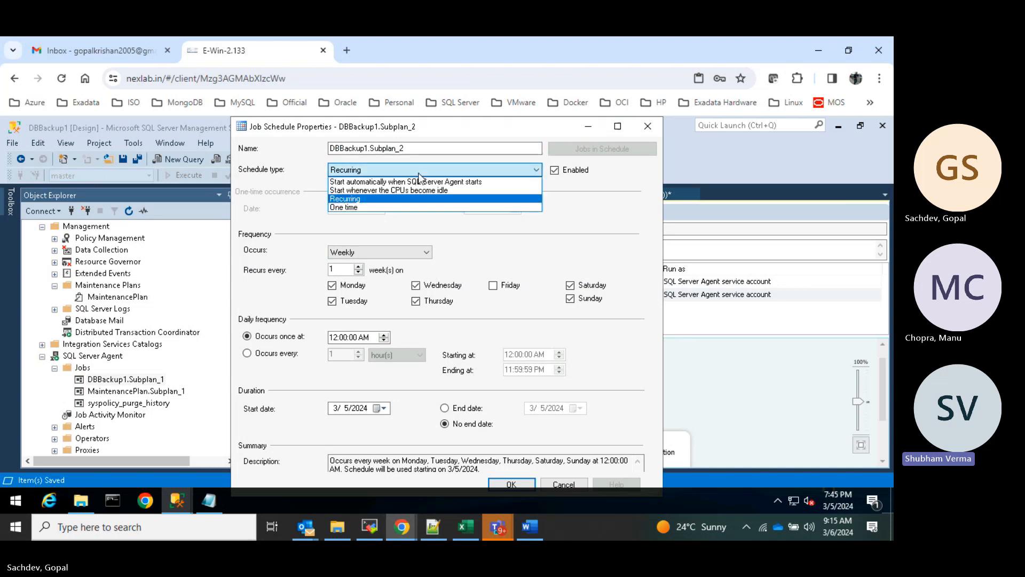
pyautogui.click(443, 201)
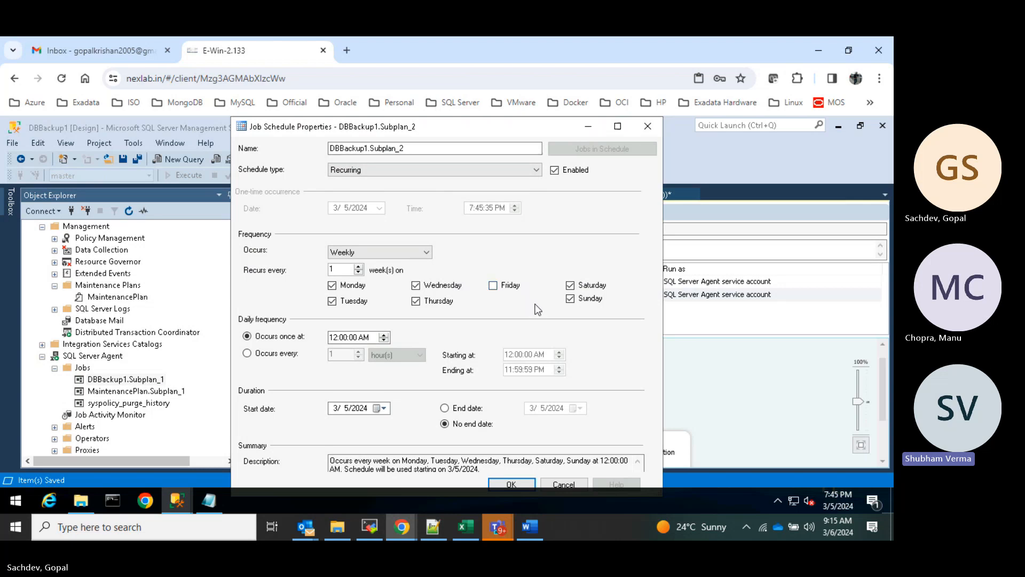
pyautogui.click(520, 483)
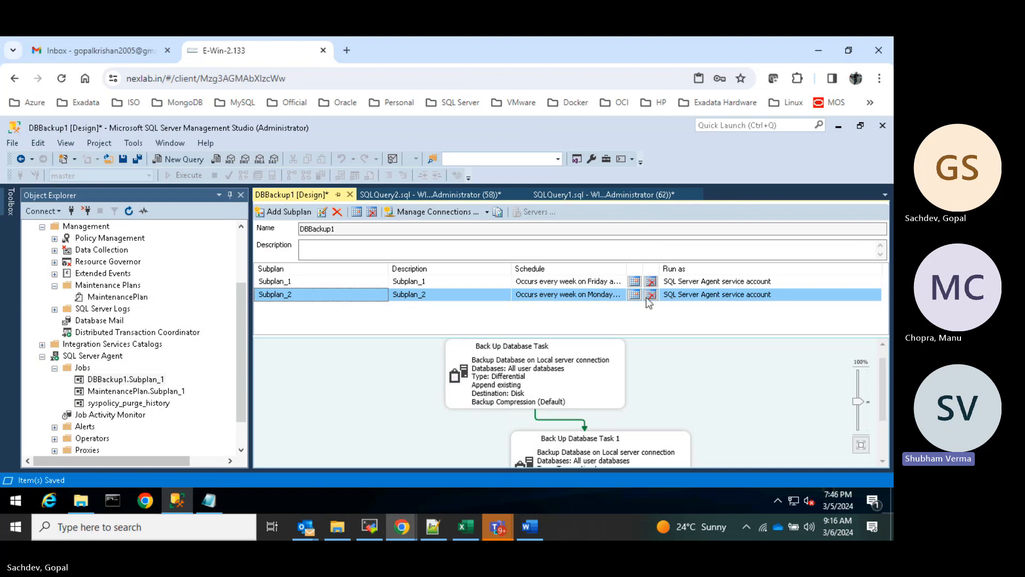
pyautogui.rightClick(291, 195)
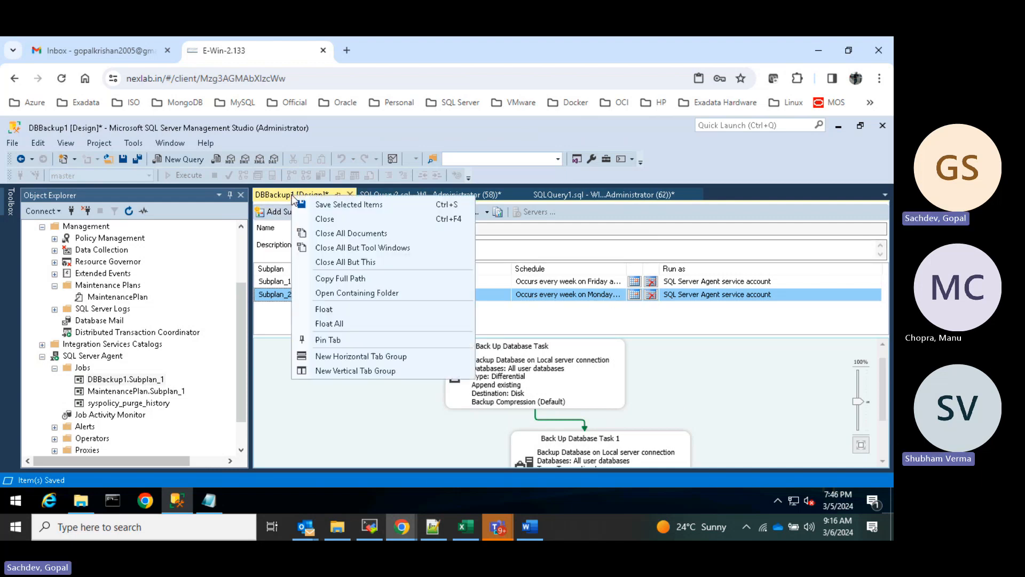
pyautogui.click(342, 204)
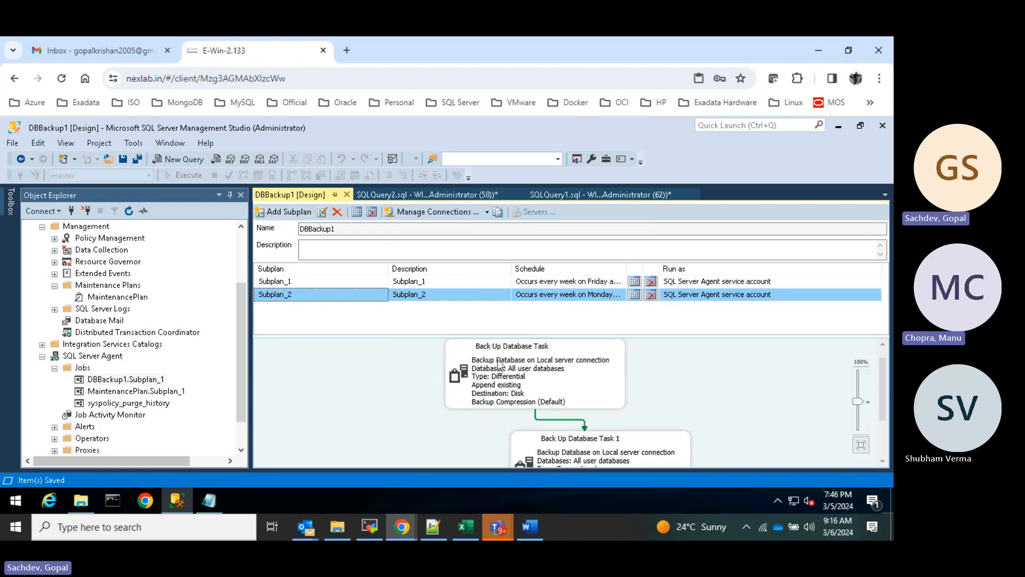
pyautogui.scroll(-2, 566, 412)
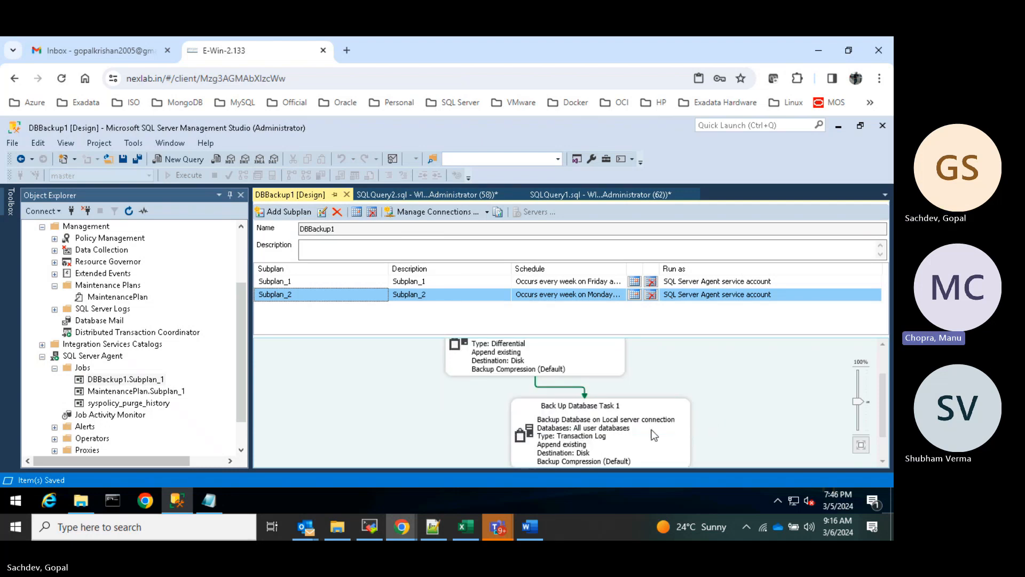
pyautogui.scroll(2, 619, 421)
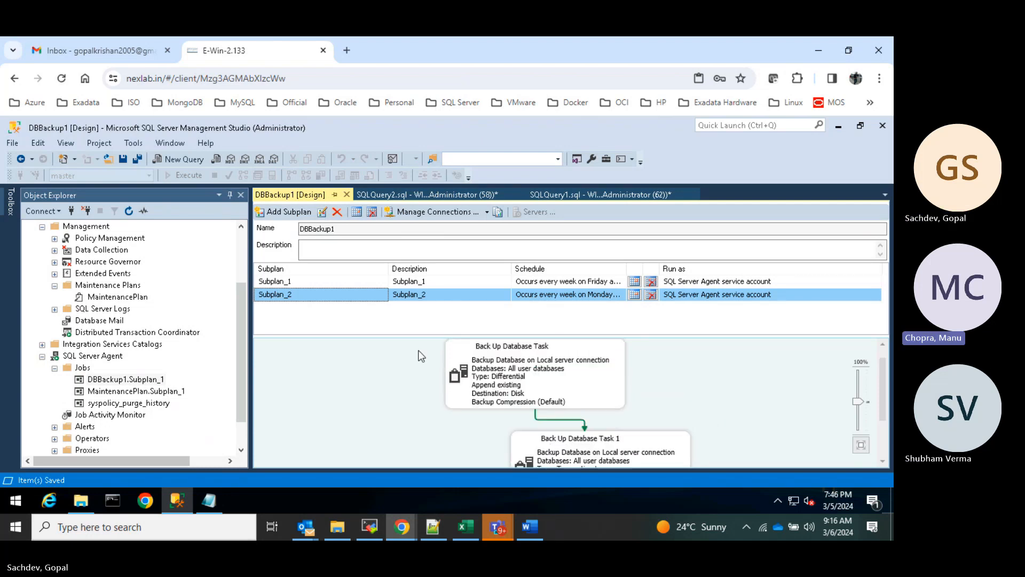
pyautogui.click(129, 211)
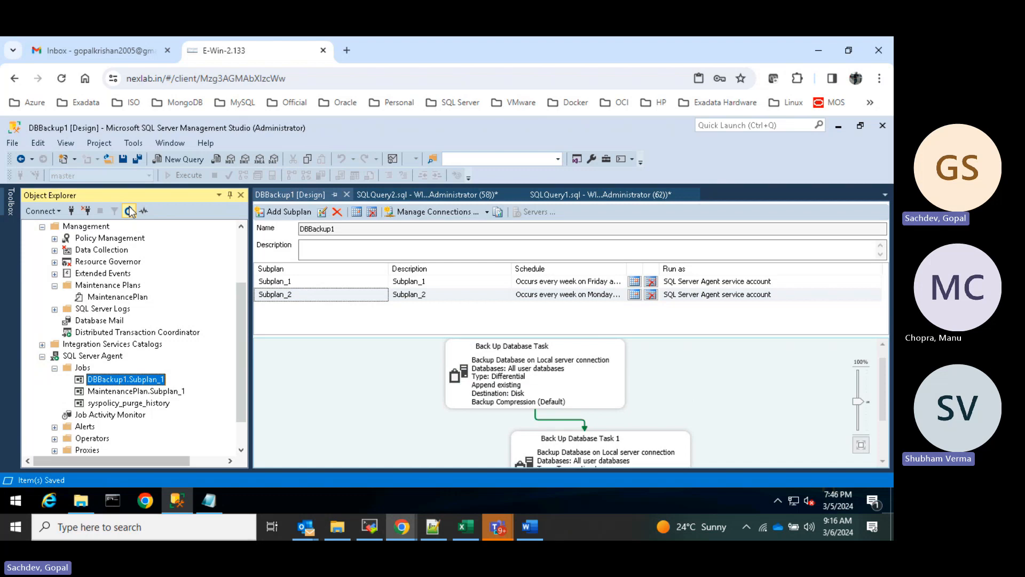
pyautogui.click(83, 367)
pyautogui.click(55, 368)
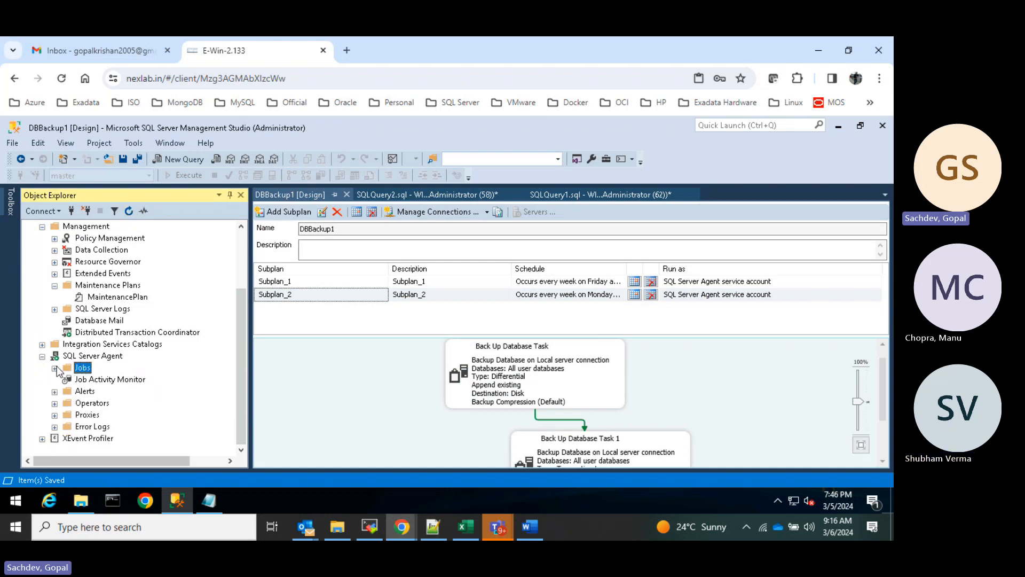
pyautogui.click(56, 368)
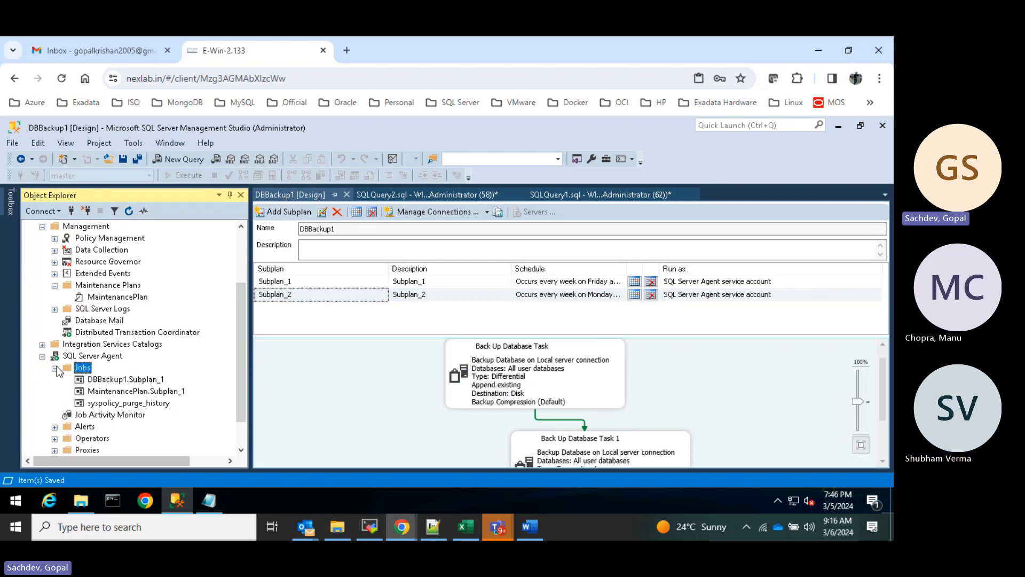
pyautogui.click(157, 381)
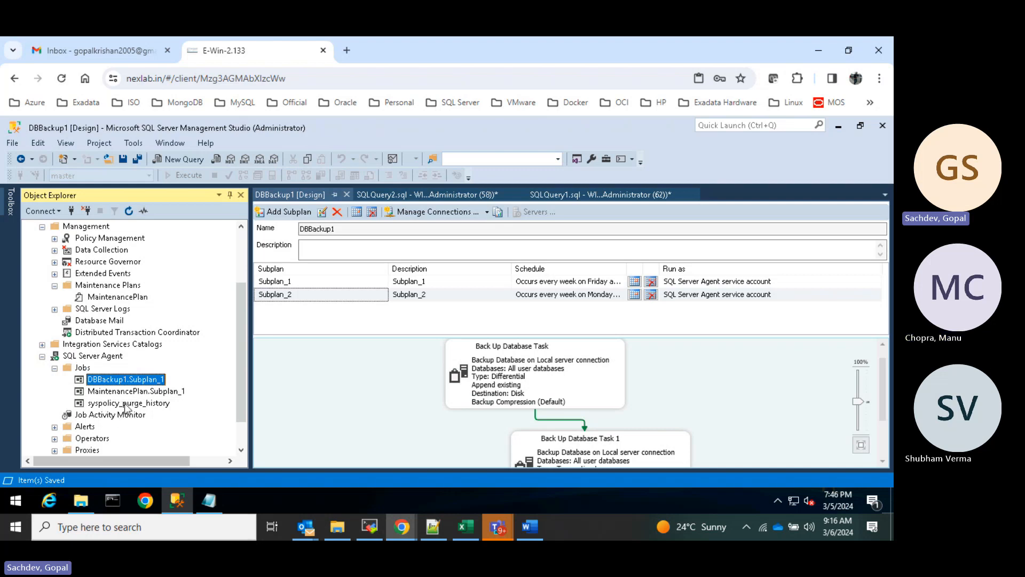
pyautogui.rightClick(107, 414)
pyautogui.click(160, 422)
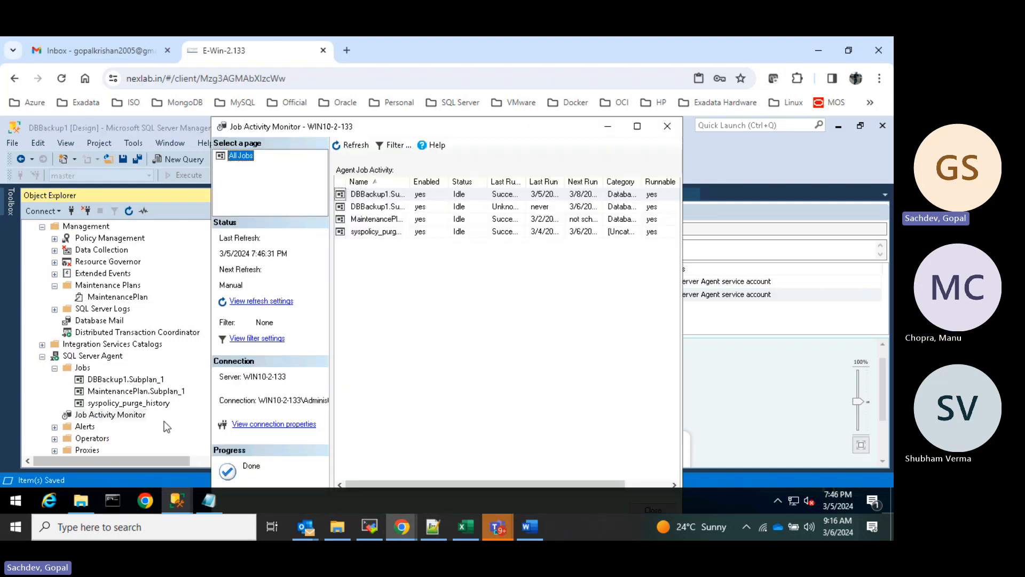
pyautogui.click(404, 194)
pyautogui.moveTo(454, 180); pyautogui.dragTo(470, 180)
pyautogui.click(410, 208)
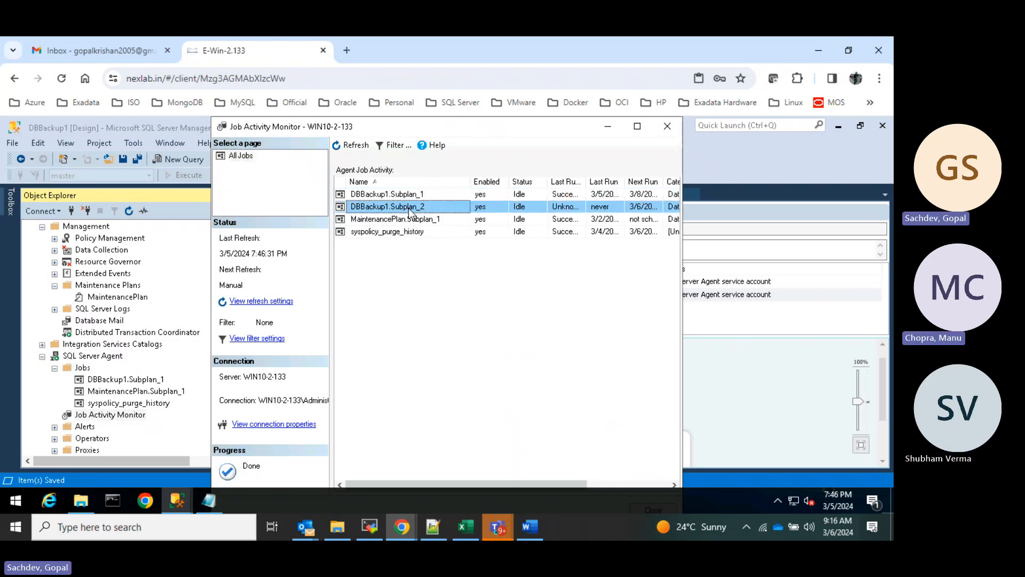
pyautogui.click(570, 208)
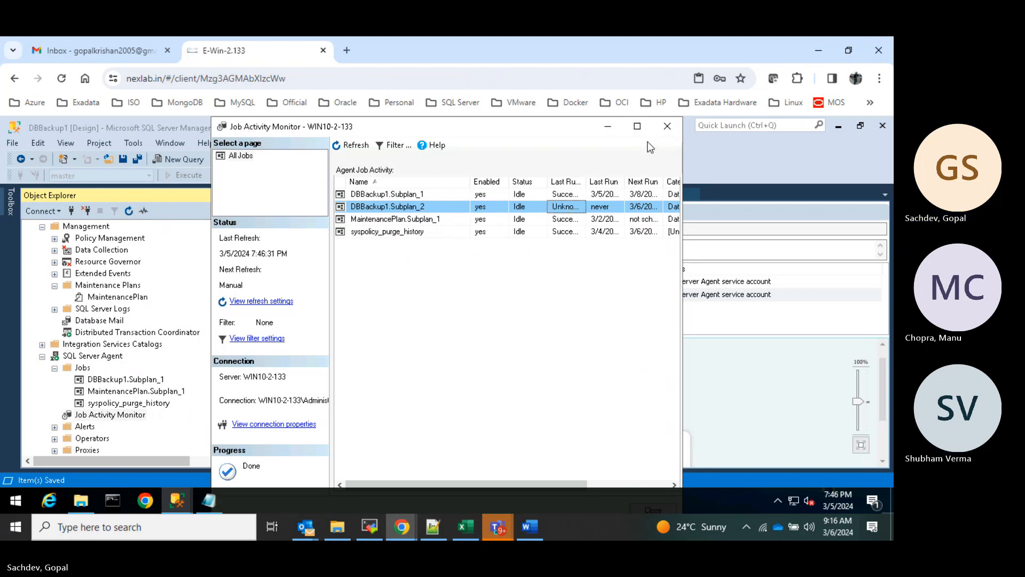
pyautogui.click(637, 129)
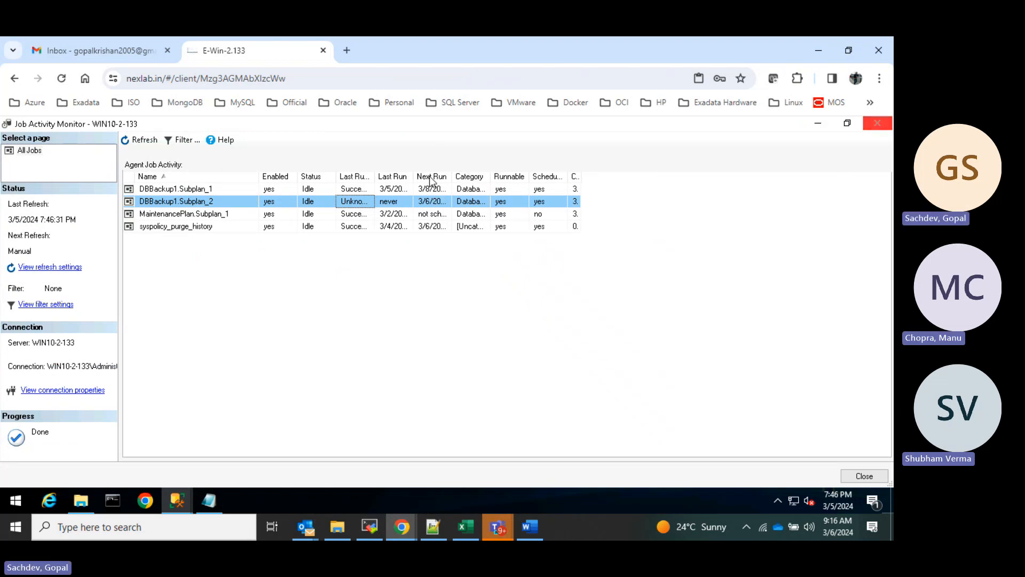
pyautogui.rightClick(355, 202)
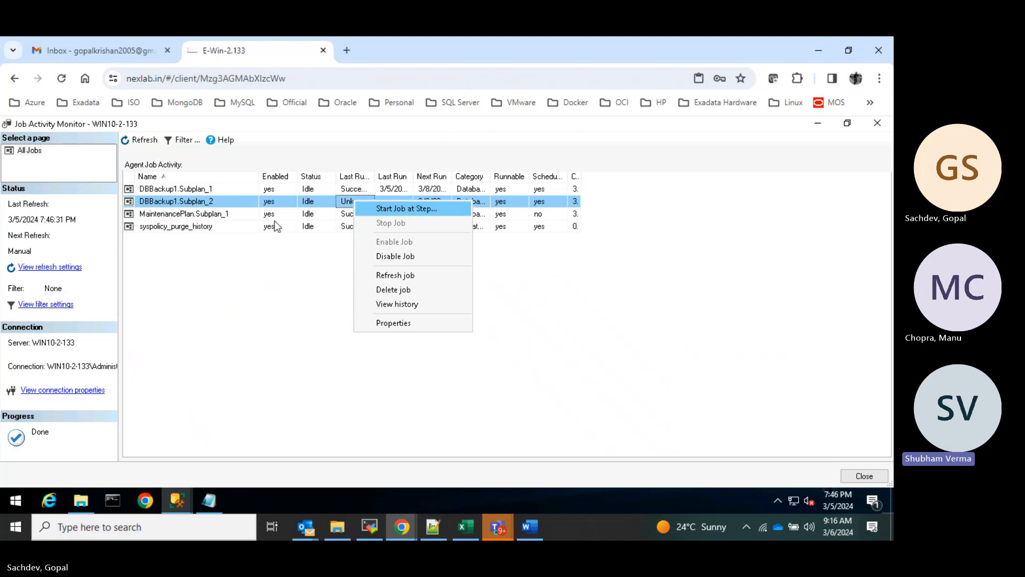
pyautogui.click(290, 263)
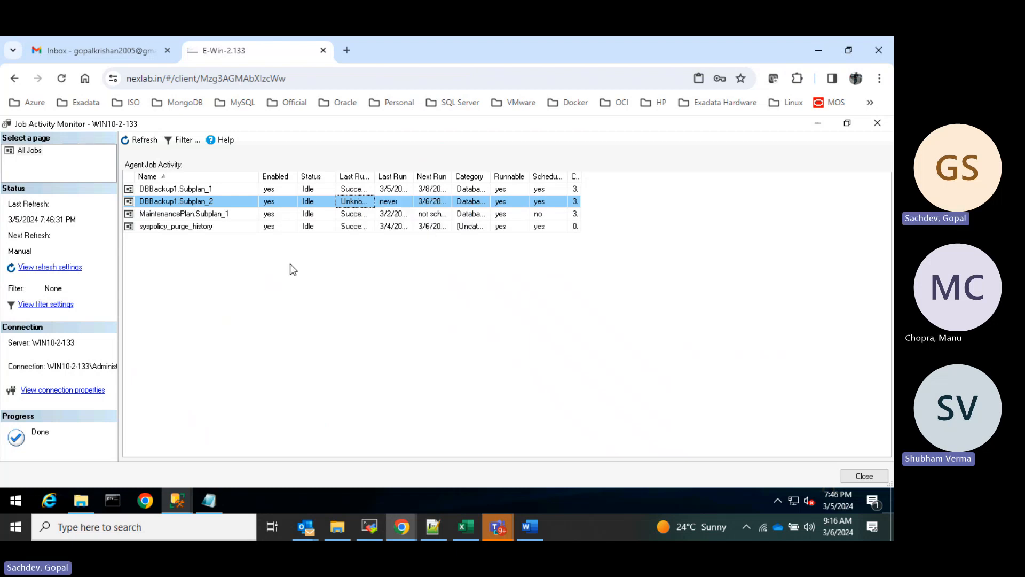
pyautogui.click(848, 123)
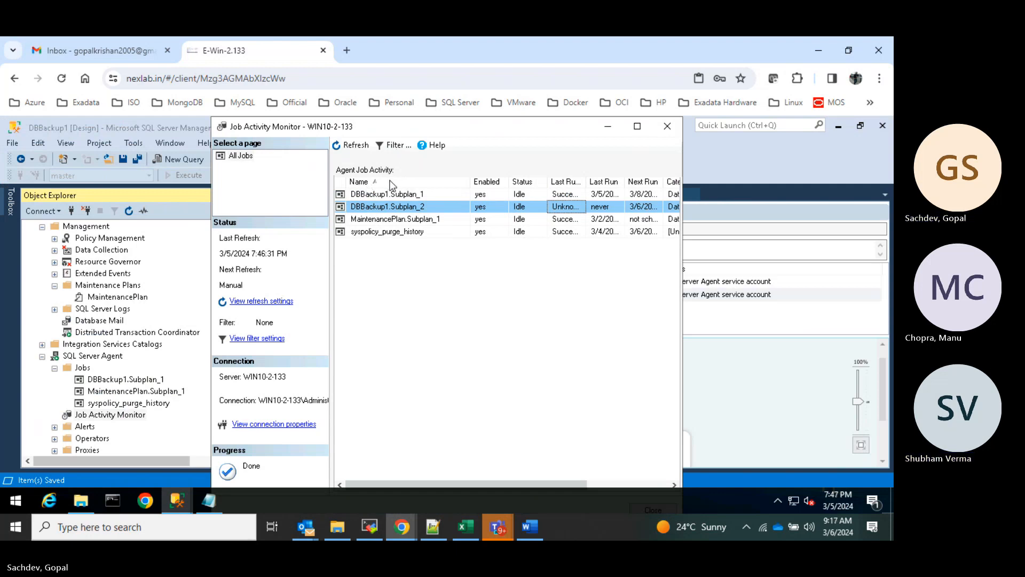
pyautogui.click(608, 127)
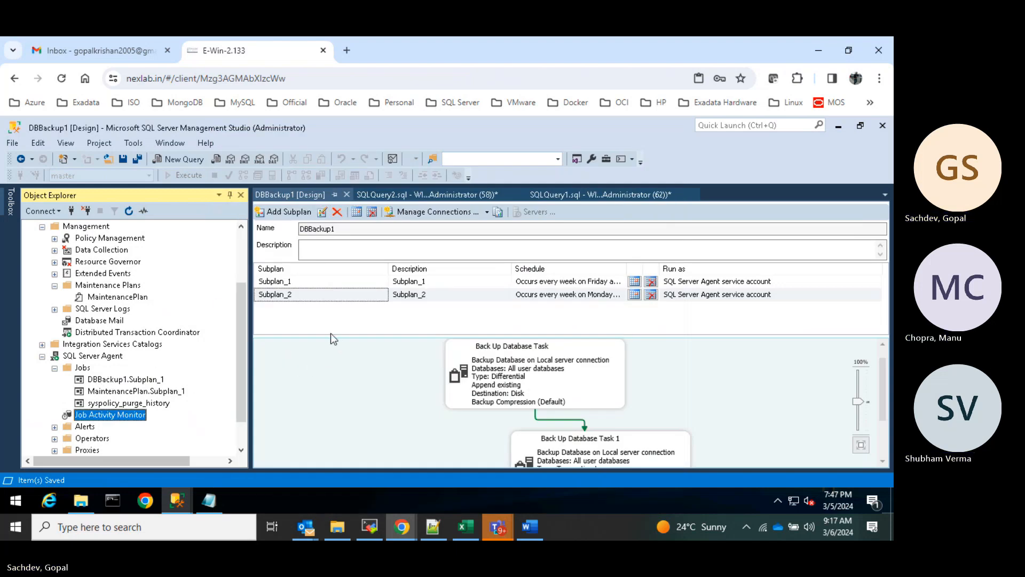
pyautogui.click(188, 493)
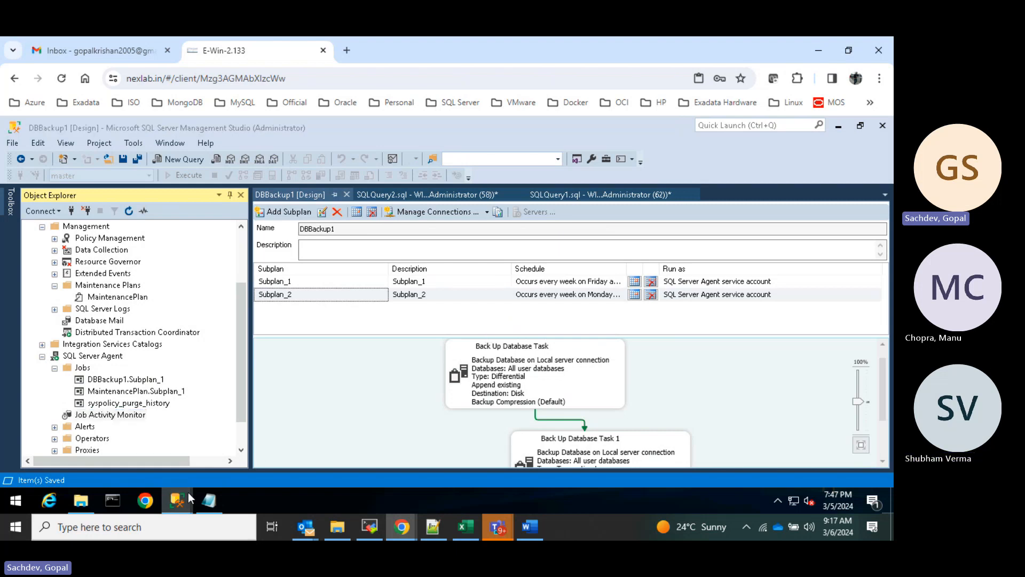
pyautogui.click(252, 460)
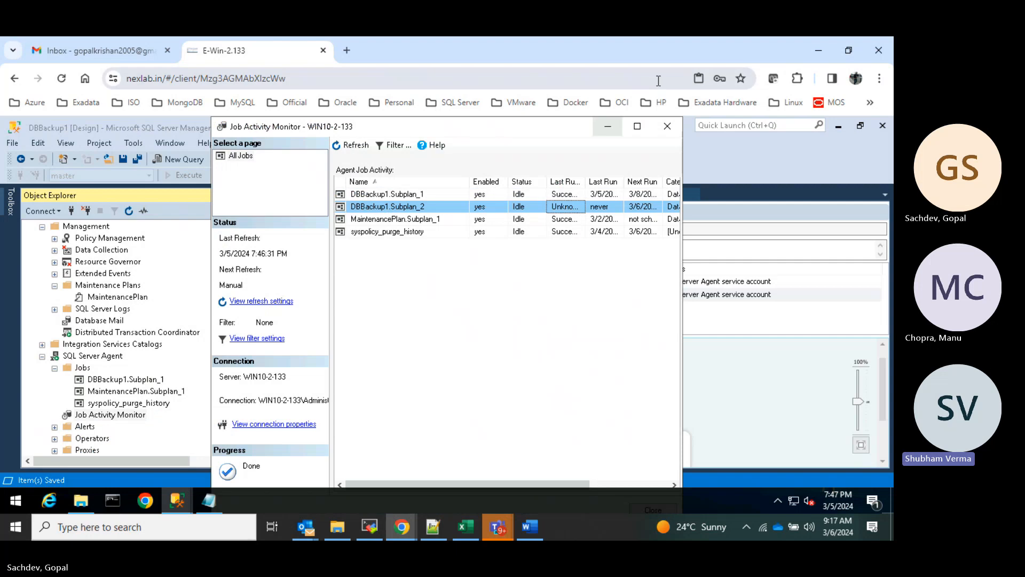
pyautogui.click(637, 126)
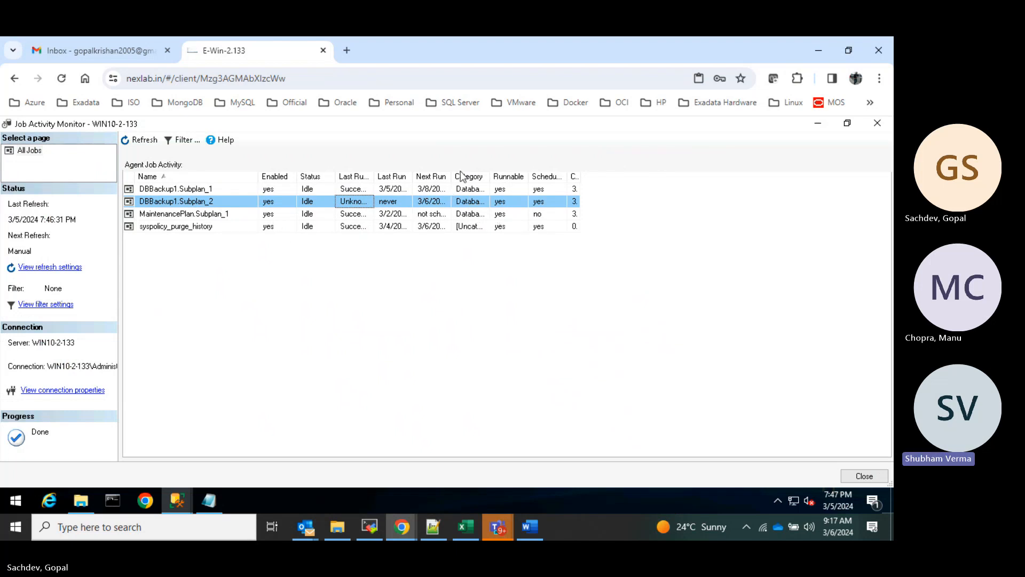
pyautogui.click(436, 176)
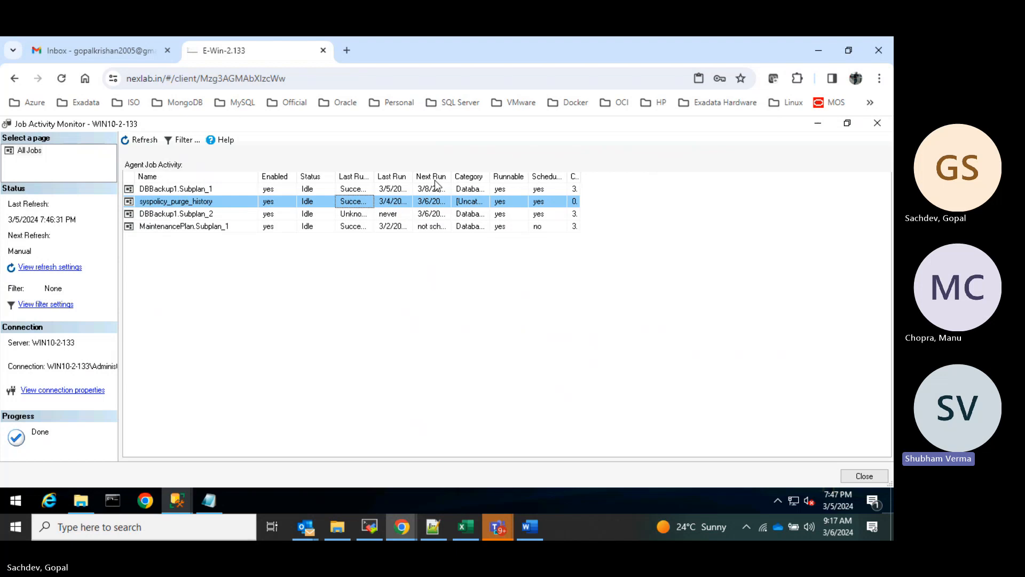
pyautogui.click(435, 178)
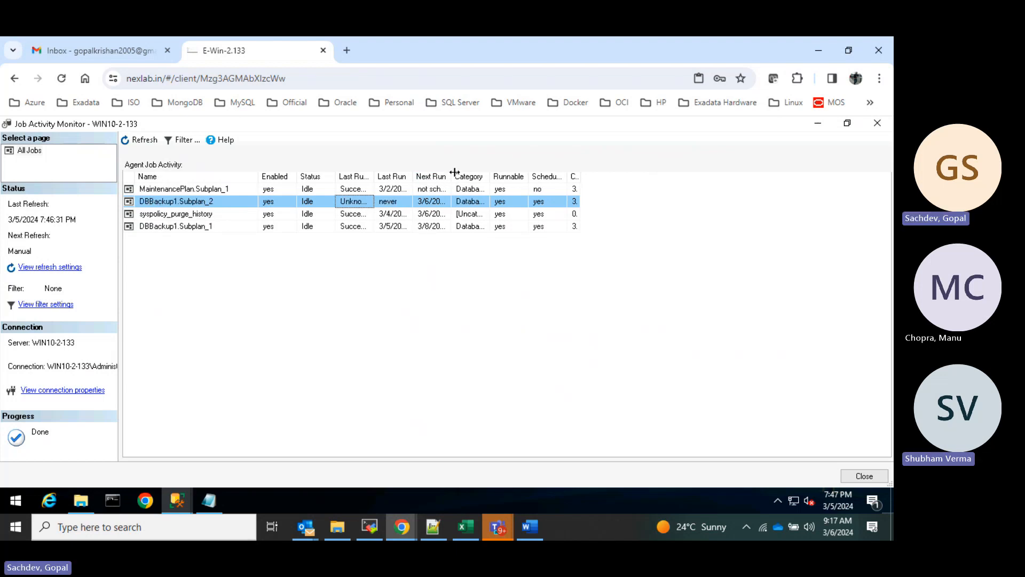
pyautogui.moveTo(451, 176); pyautogui.dragTo(506, 173)
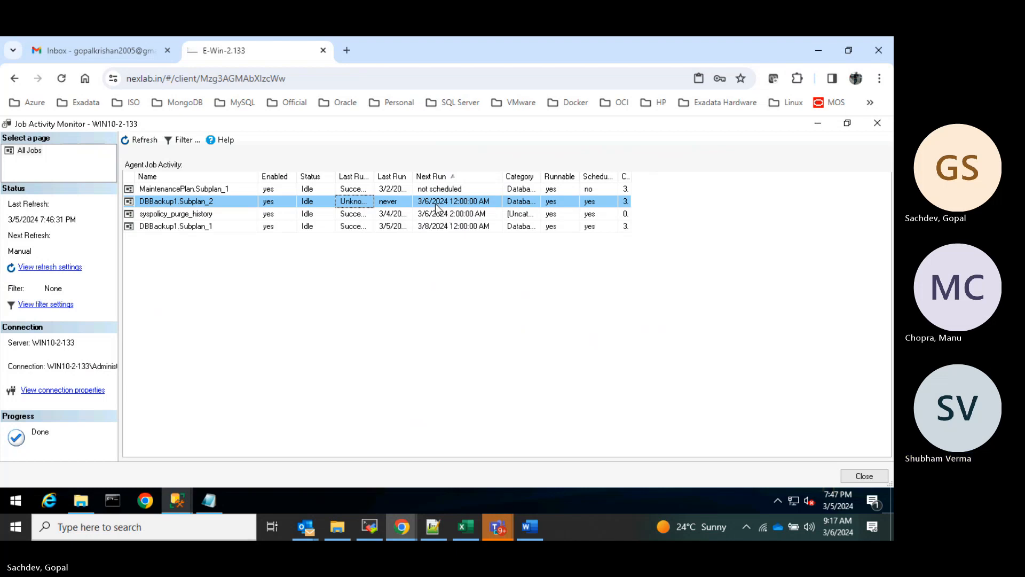
pyautogui.click(833, 495)
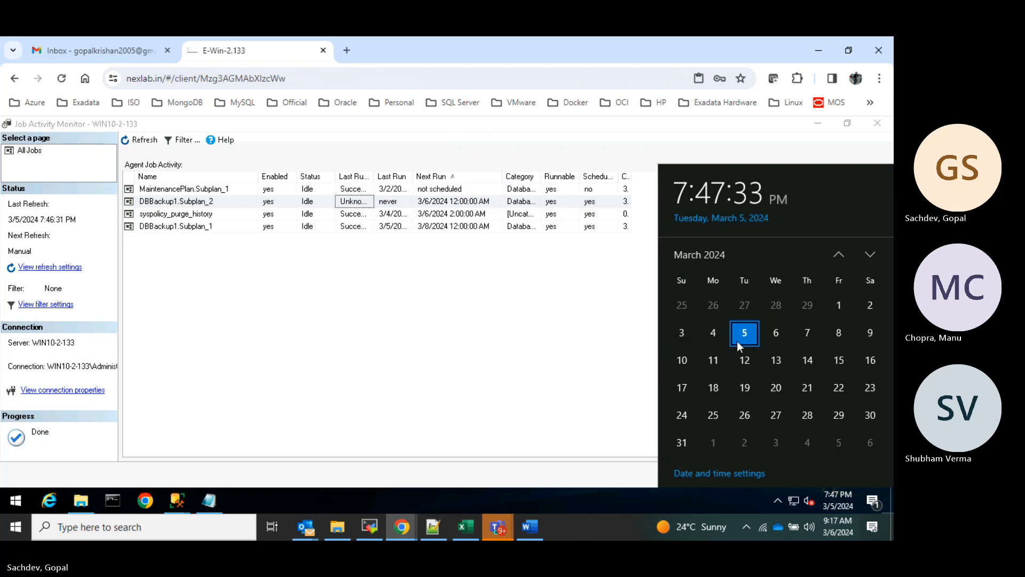
pyautogui.click(550, 291)
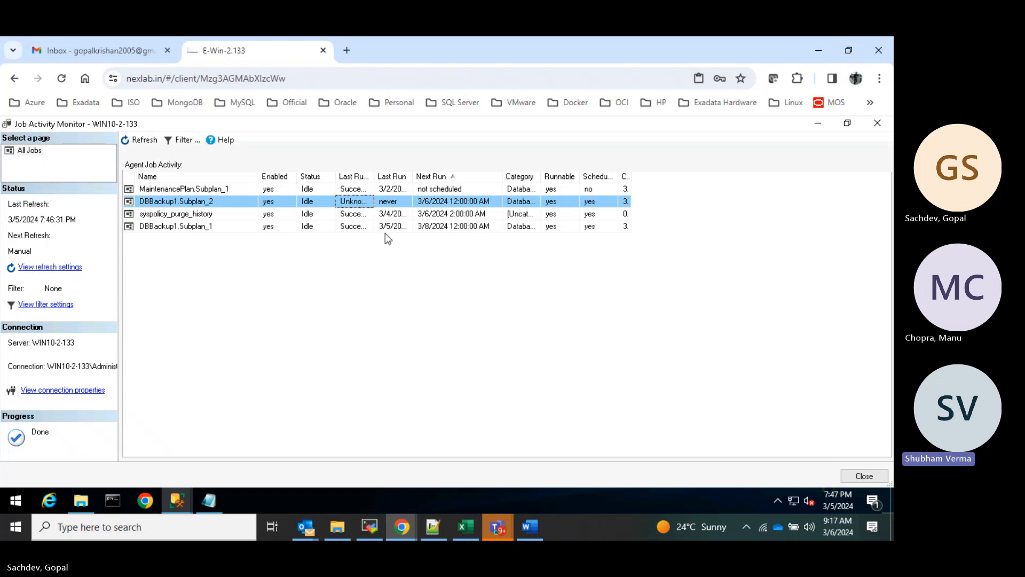
# - Start the DBBackup1.Subplan_2 job from Job Activity Monitor
pyautogui.rightClick(396, 197)
pyautogui.click(456, 211)
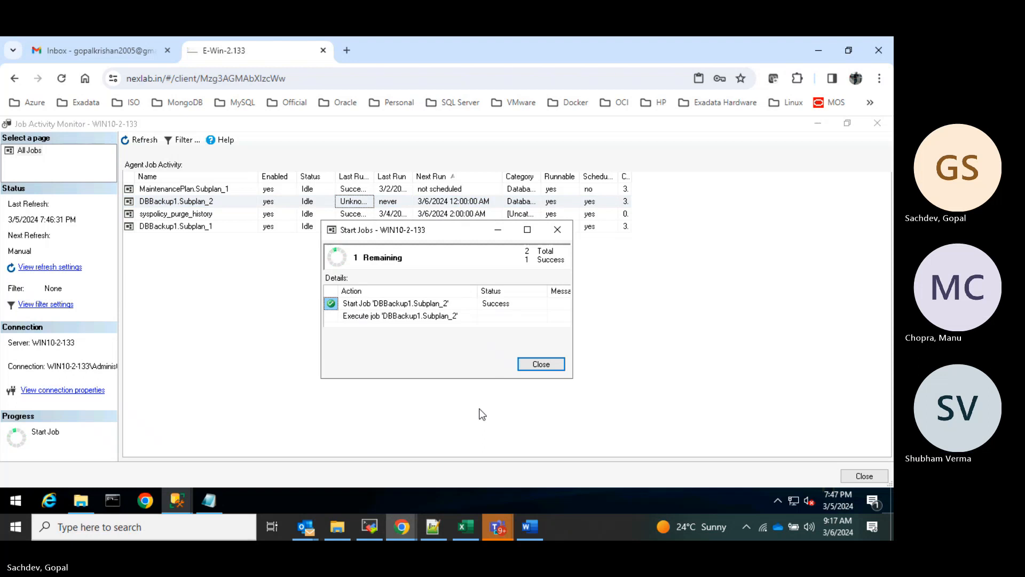
pyautogui.moveTo(82, 499)
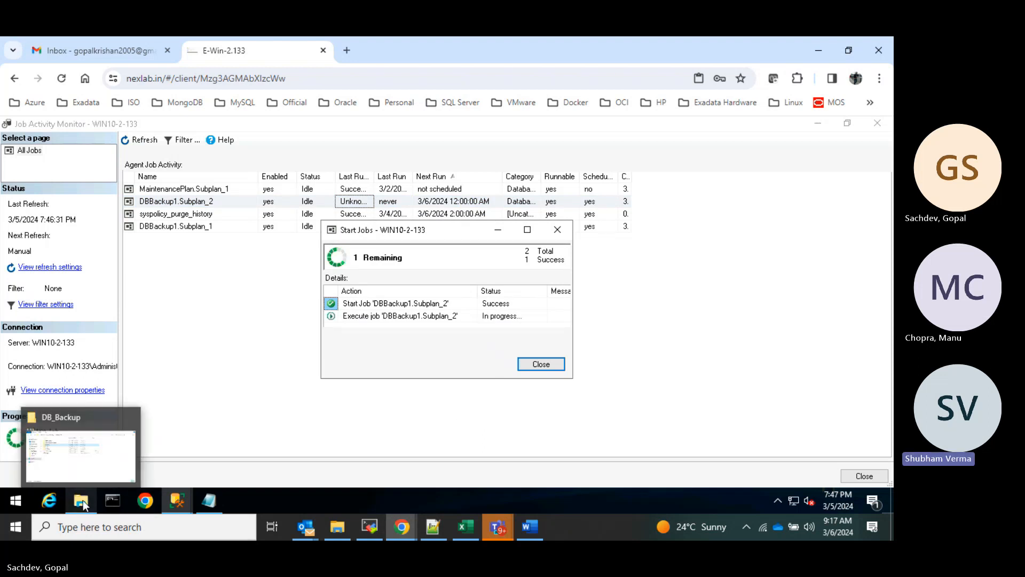
# - Open C:\DB_Backup\TestDB1 and widen the Name and Type columns to inspect the new log backup
pyautogui.click(83, 466)
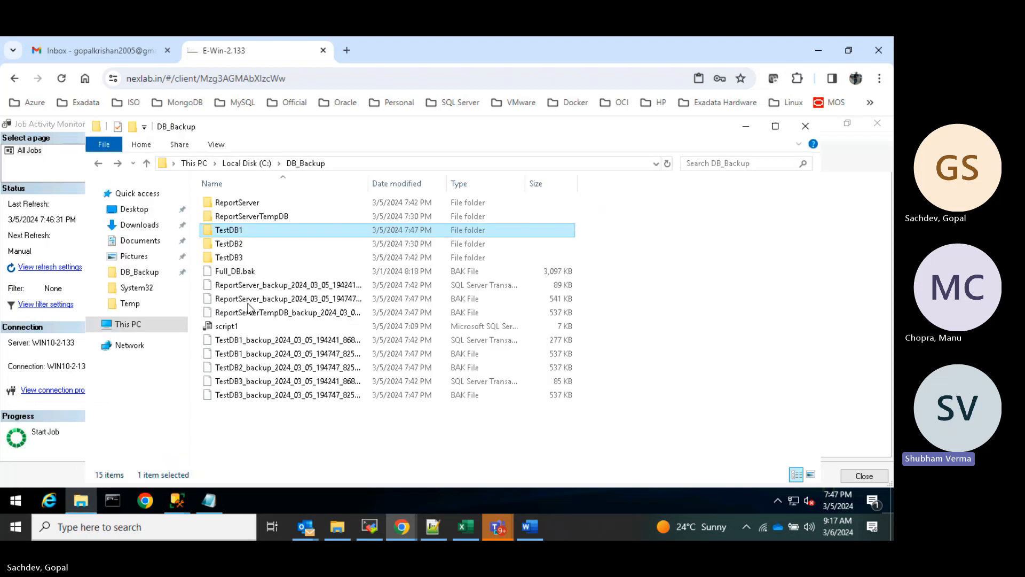
pyautogui.doubleClick(220, 223)
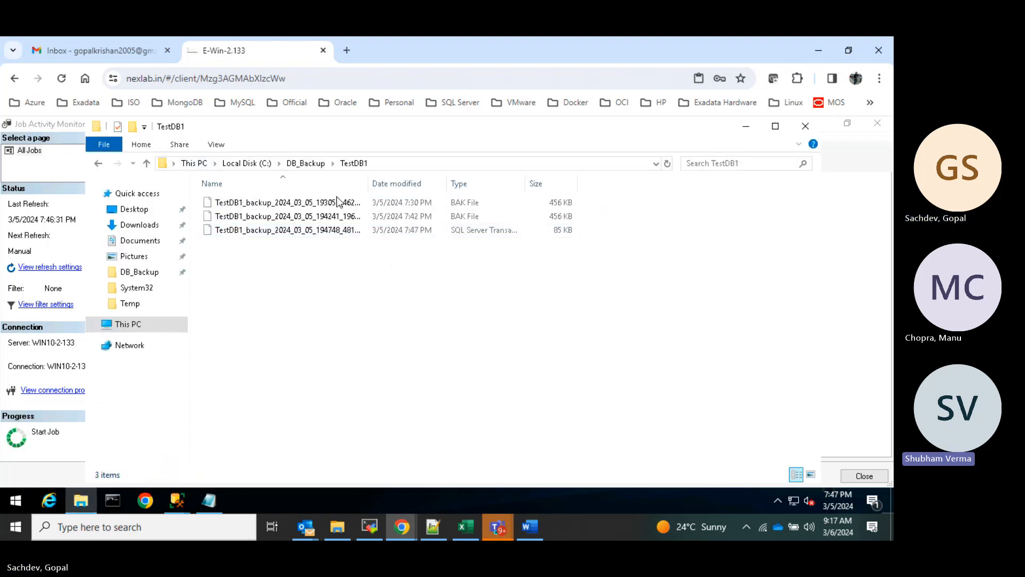
pyautogui.moveTo(368, 182); pyautogui.dragTo(477, 182)
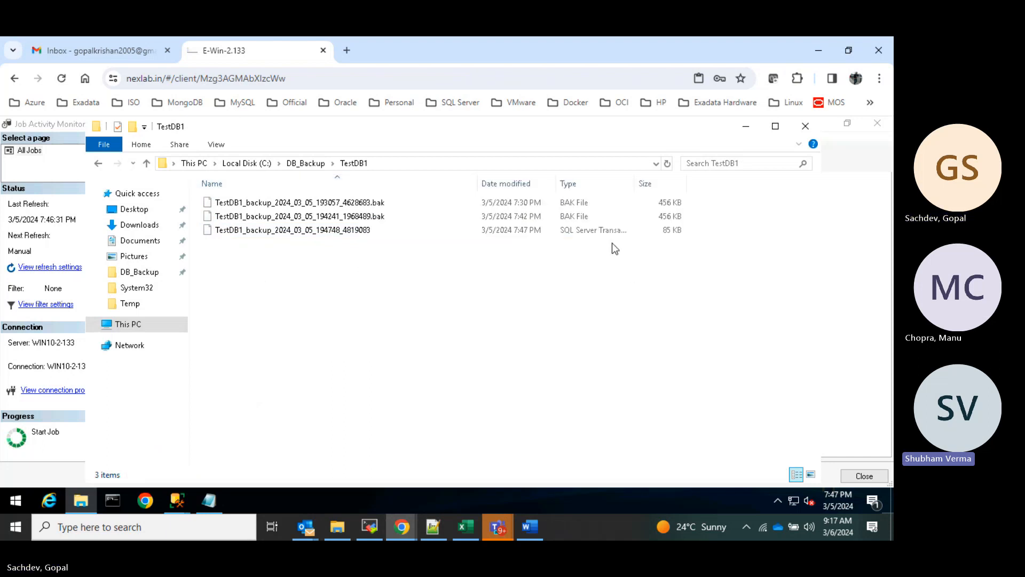
pyautogui.click(582, 229)
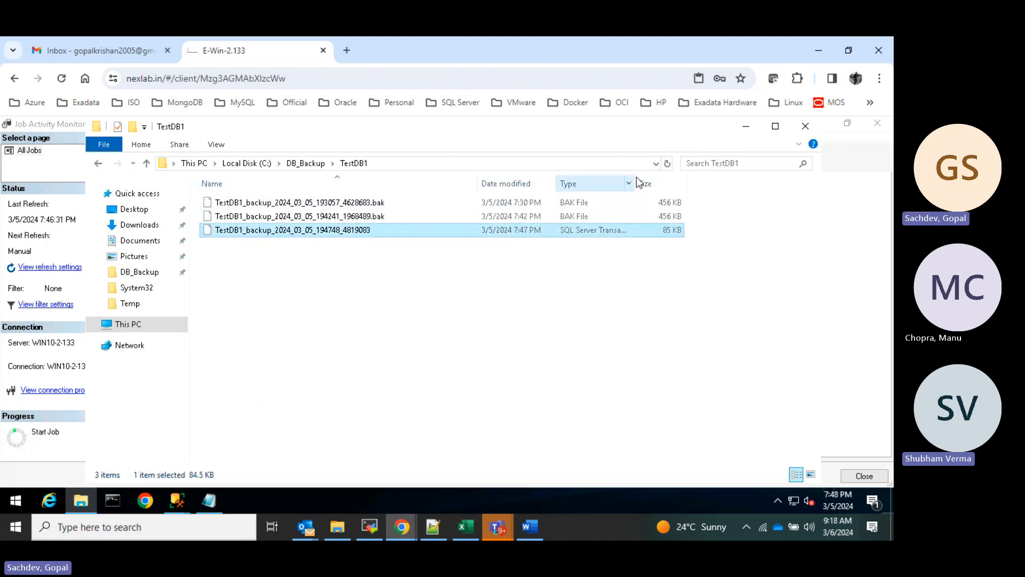
pyautogui.moveTo(636, 176); pyautogui.dragTo(700, 176)
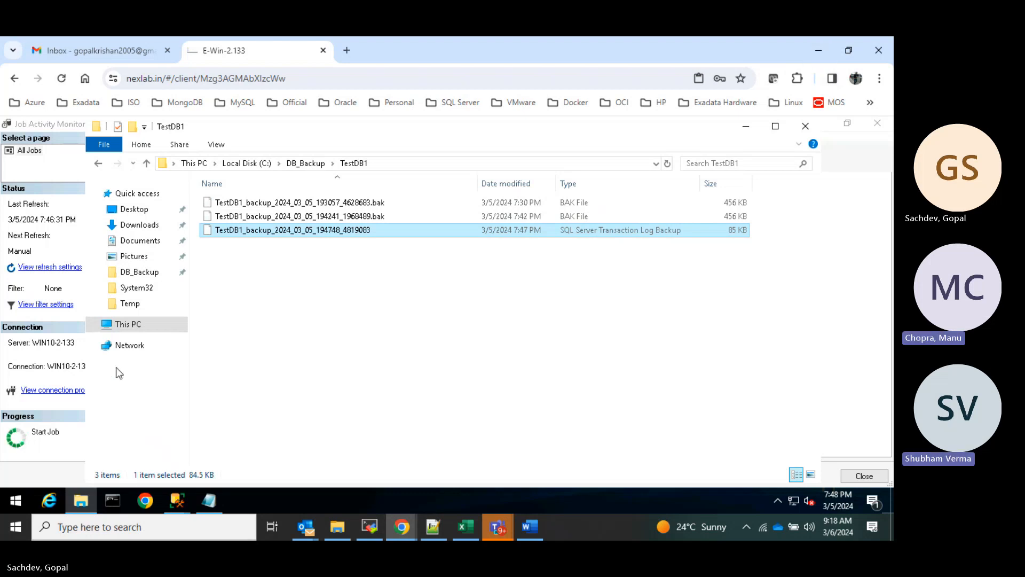
# - Close the finished DBBackup1.Subplan_2 run report and bring the DBBackup1 designer forward
pyautogui.moveTo(177, 500)
pyautogui.click(294, 475)
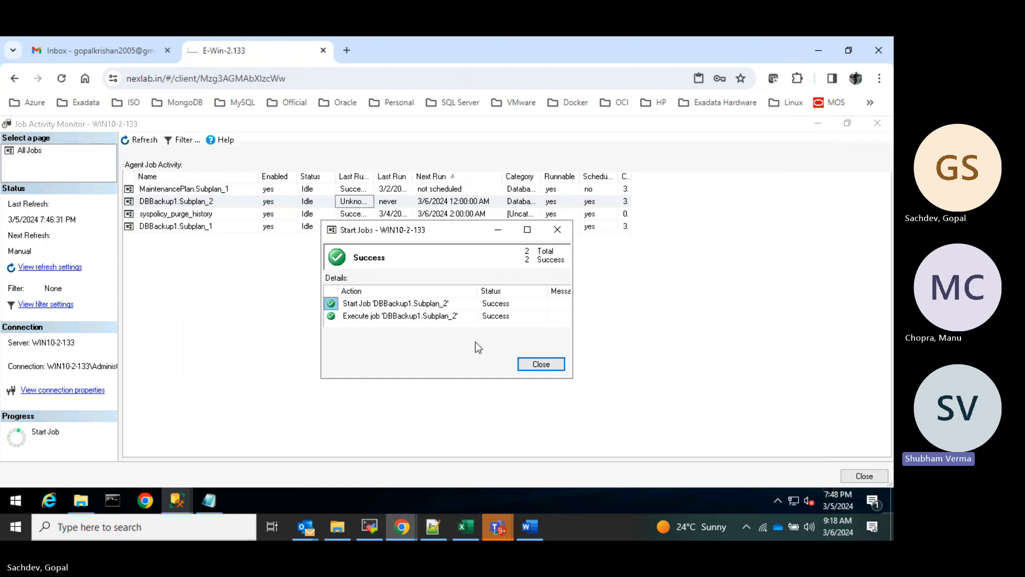
pyautogui.click(541, 364)
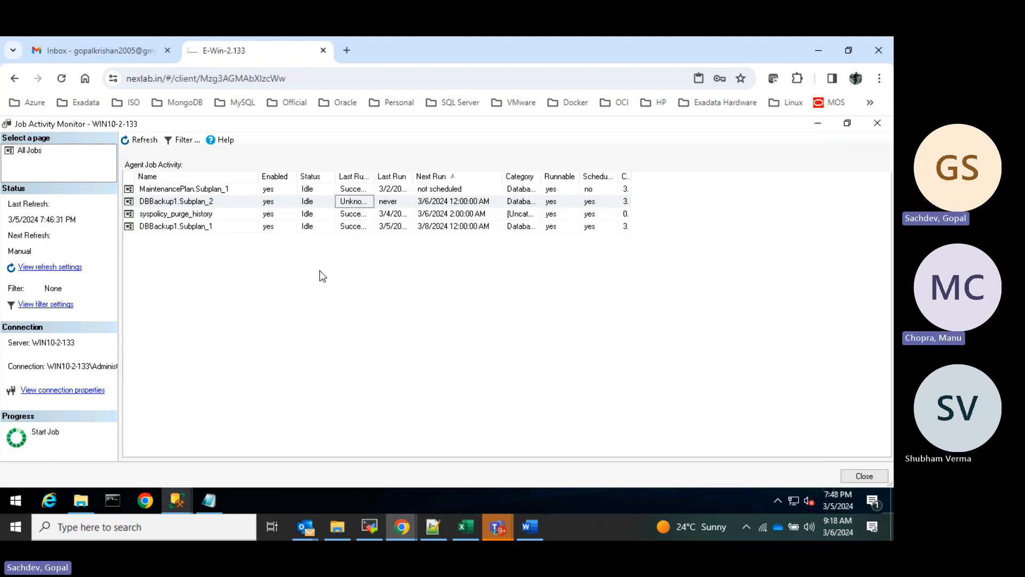
pyautogui.click(848, 124)
pyautogui.click(16, 302)
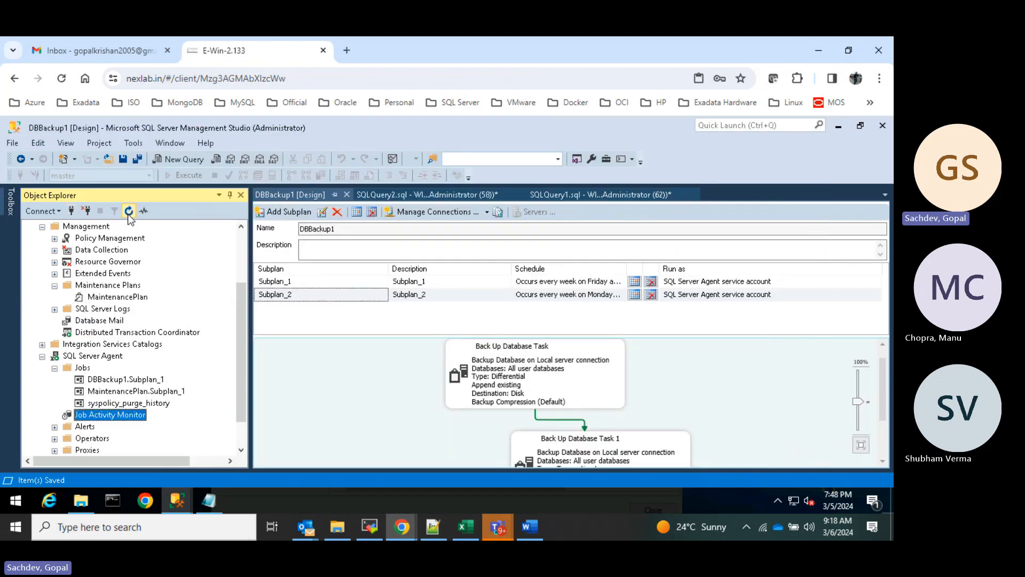
# - Compare Subplan_1's Full and Subplan_2's Differential backup tasks in the designer
pyautogui.click(109, 391)
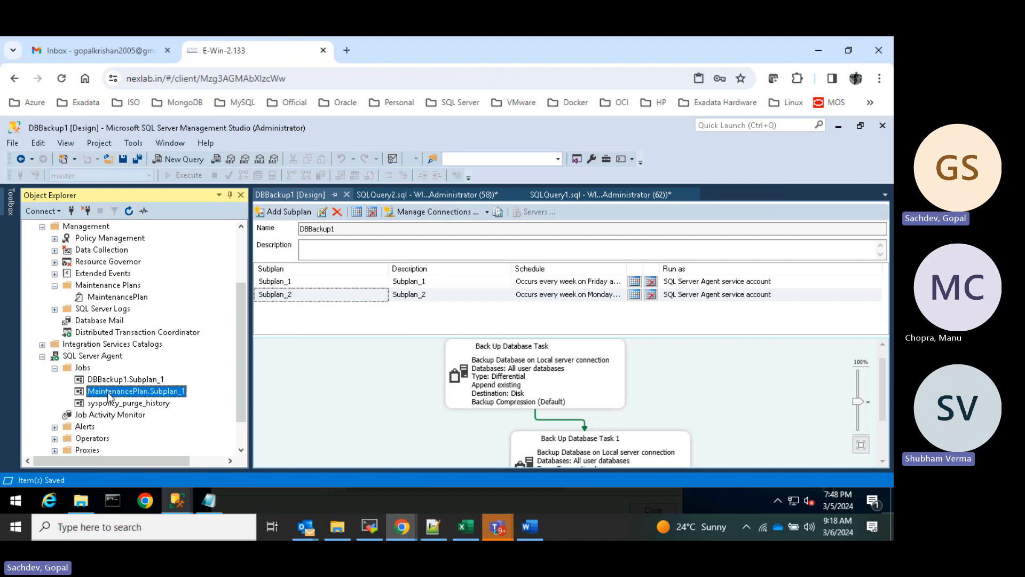
pyautogui.click(140, 380)
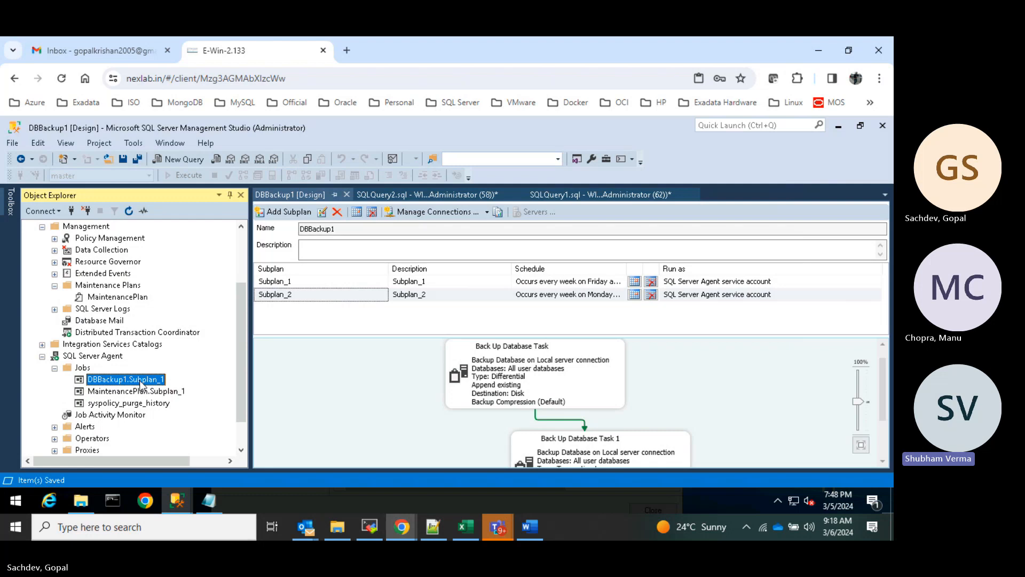
pyautogui.click(298, 283)
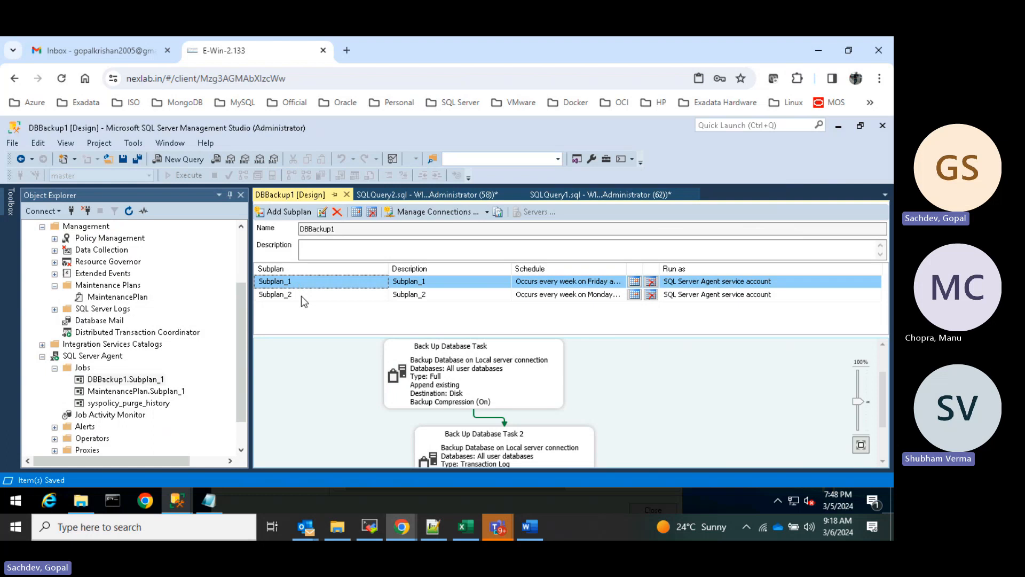
pyautogui.click(301, 295)
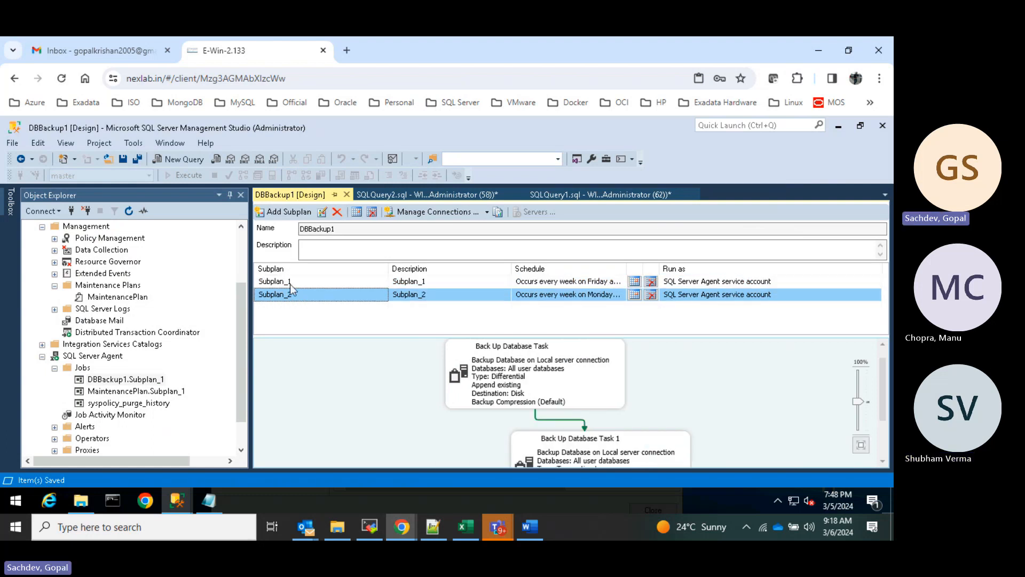
pyautogui.click(294, 283)
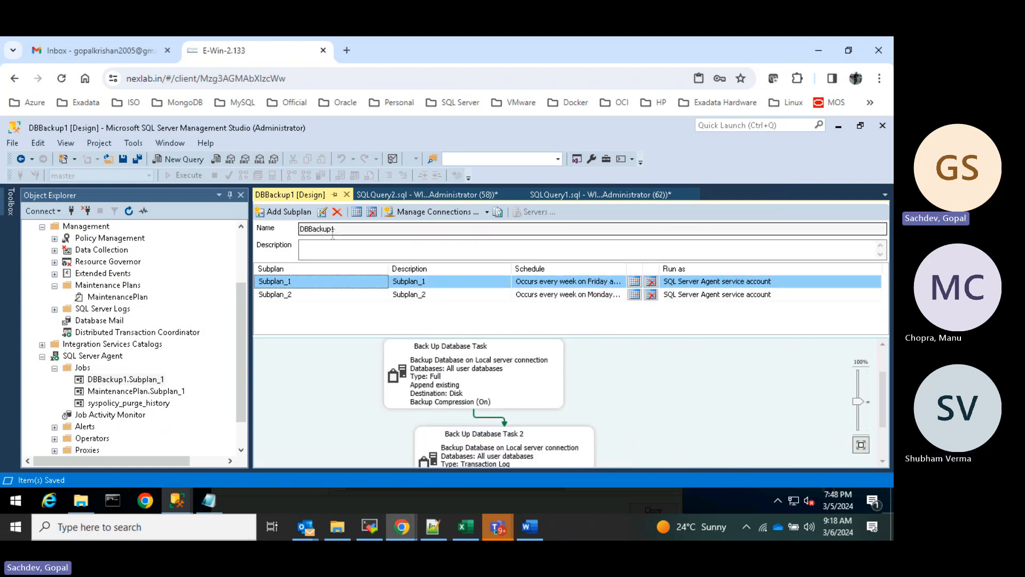
pyautogui.click(300, 293)
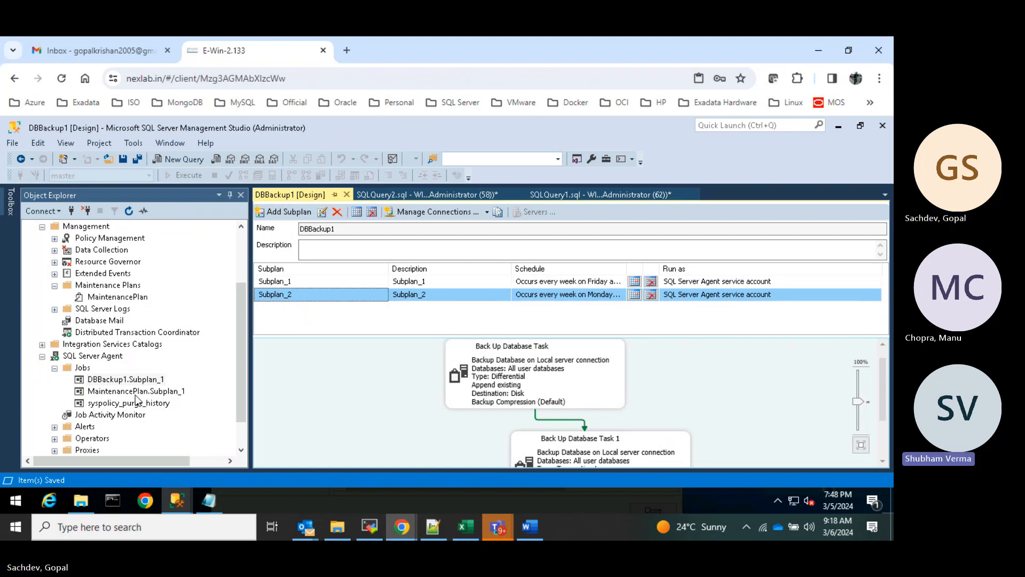
pyautogui.click(280, 284)
pyautogui.click(283, 294)
# - Collapse the SQL Server Agent and Management branches of Object Explorer
pyautogui.scroll(-1, 171, 331)
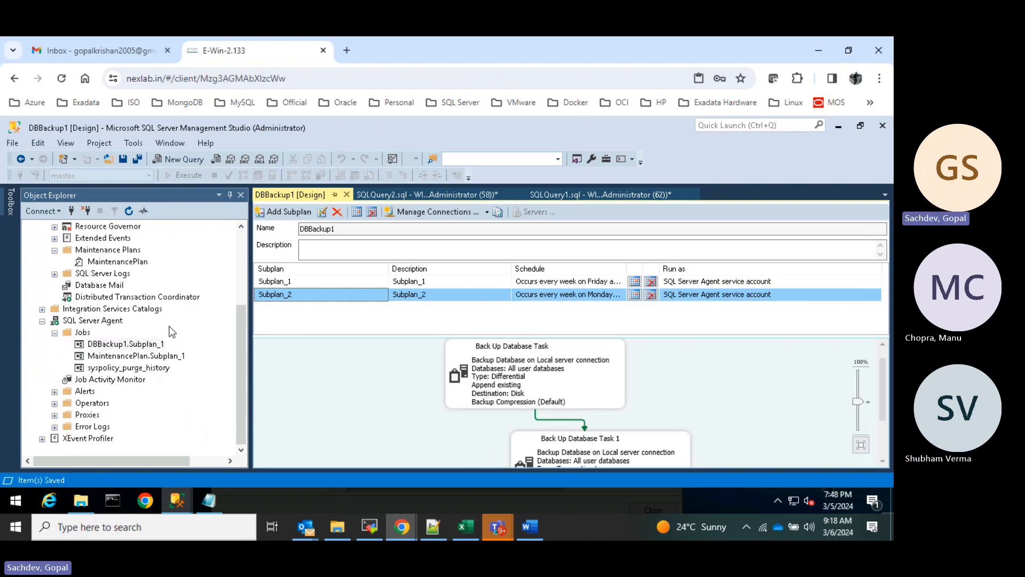
pyautogui.click(43, 322)
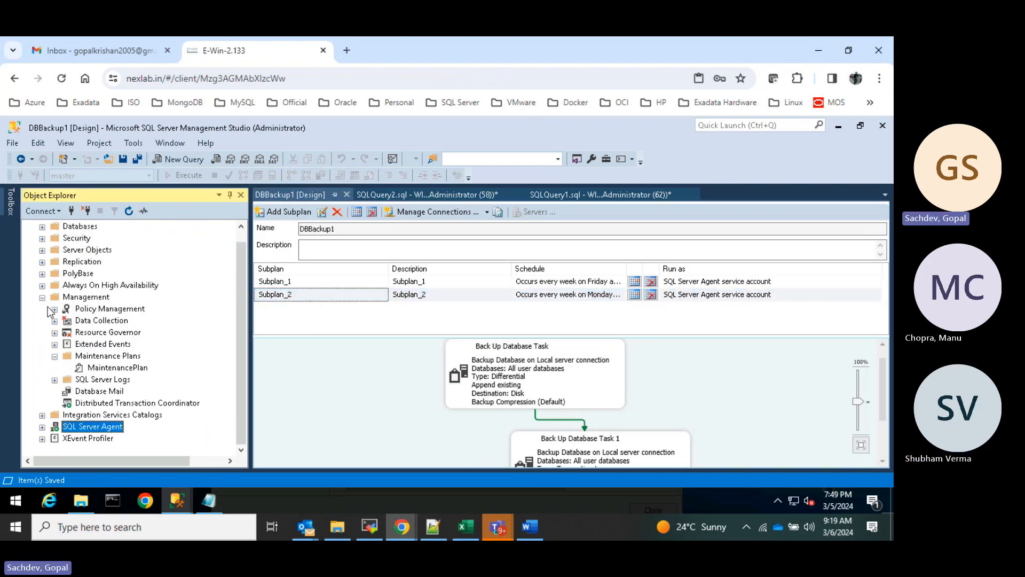
pyautogui.click(42, 297)
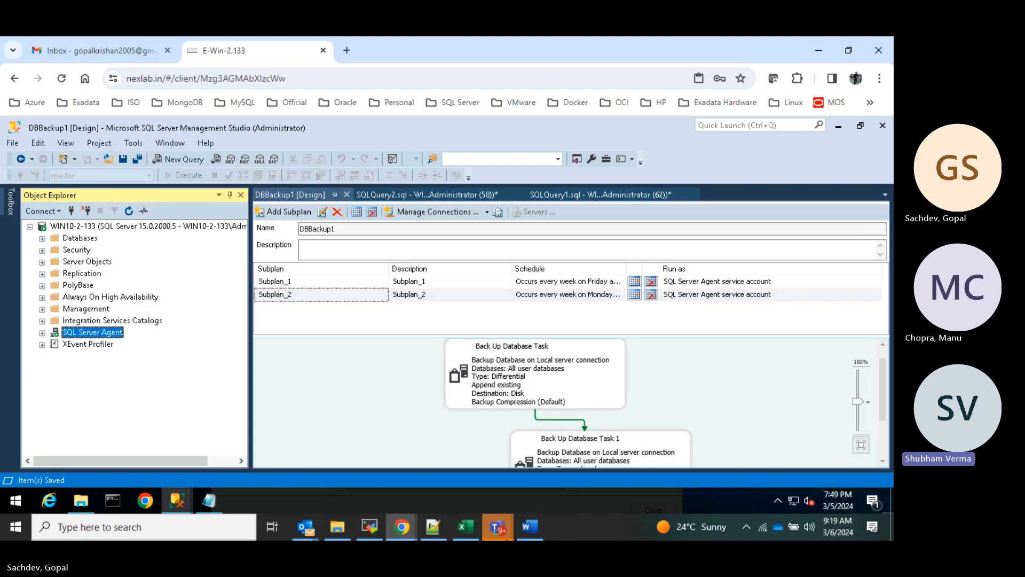
# - Stop sharing the screen in the meeting app
pyautogui.click(498, 527)
pyautogui.click(671, 464)
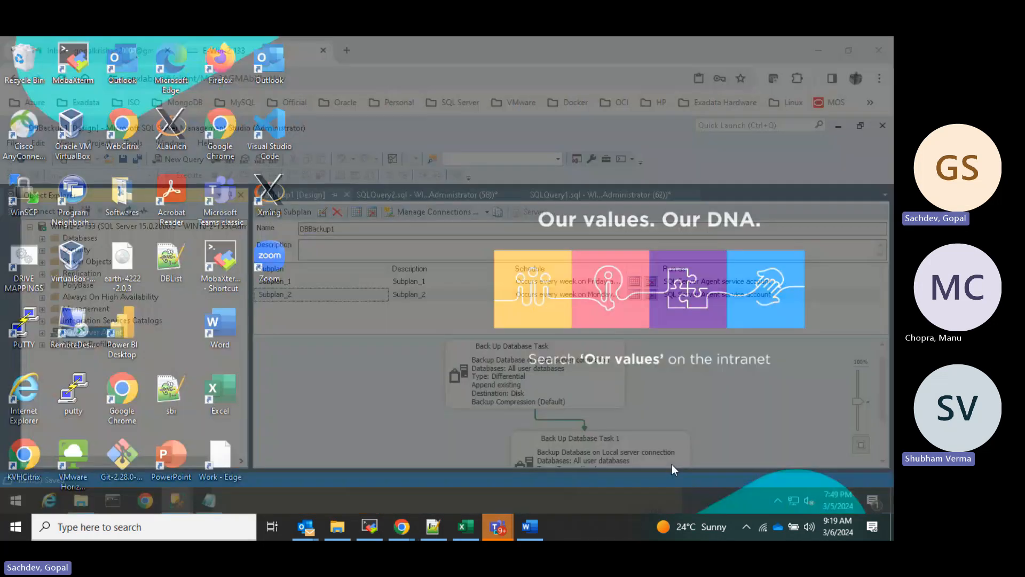
pyautogui.click(510, 47)
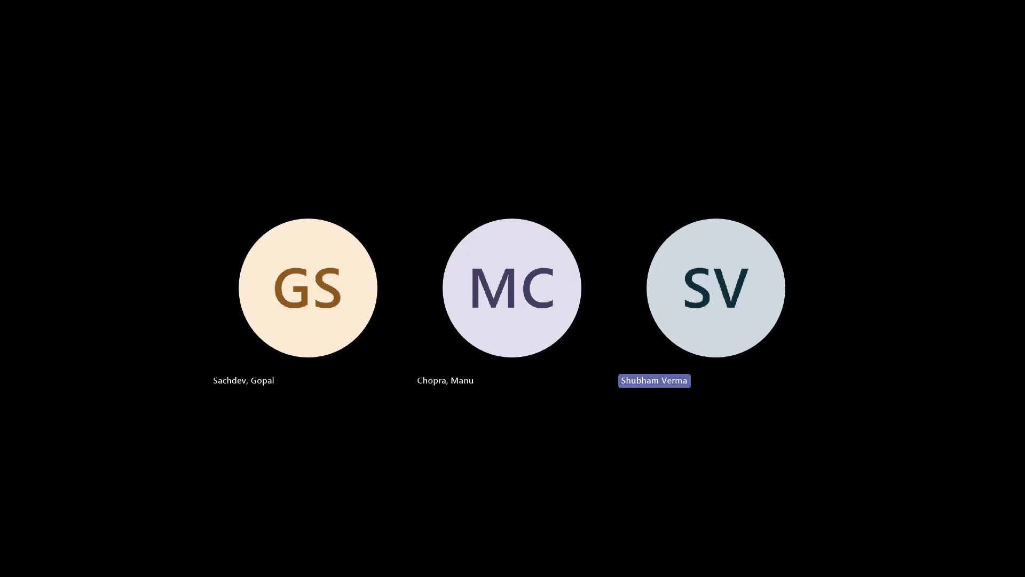
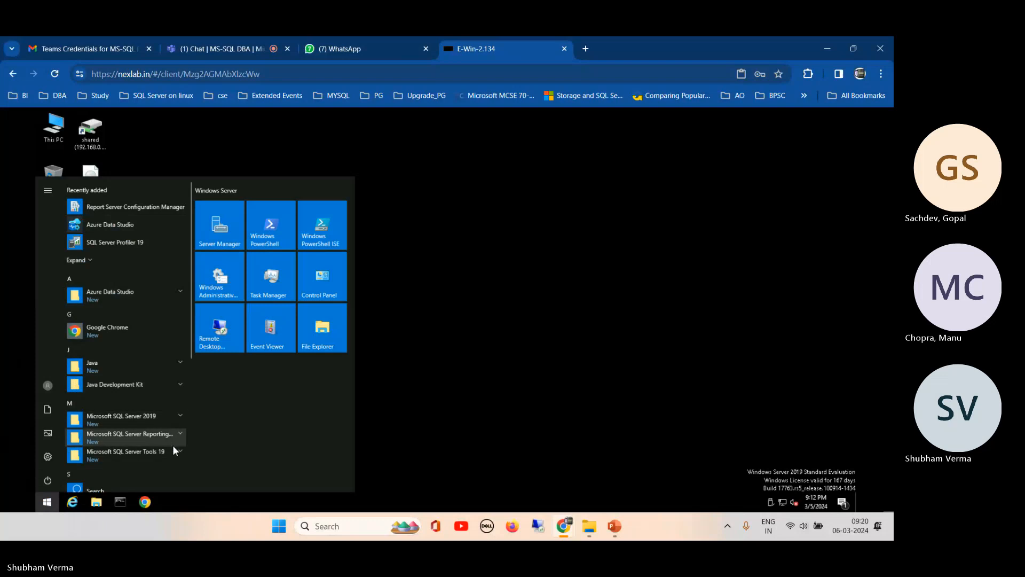
# - Launch SQL Server Management Studio 19 from the Microsoft SQL Server Tools 19 Start menu group
pyautogui.click(179, 417)
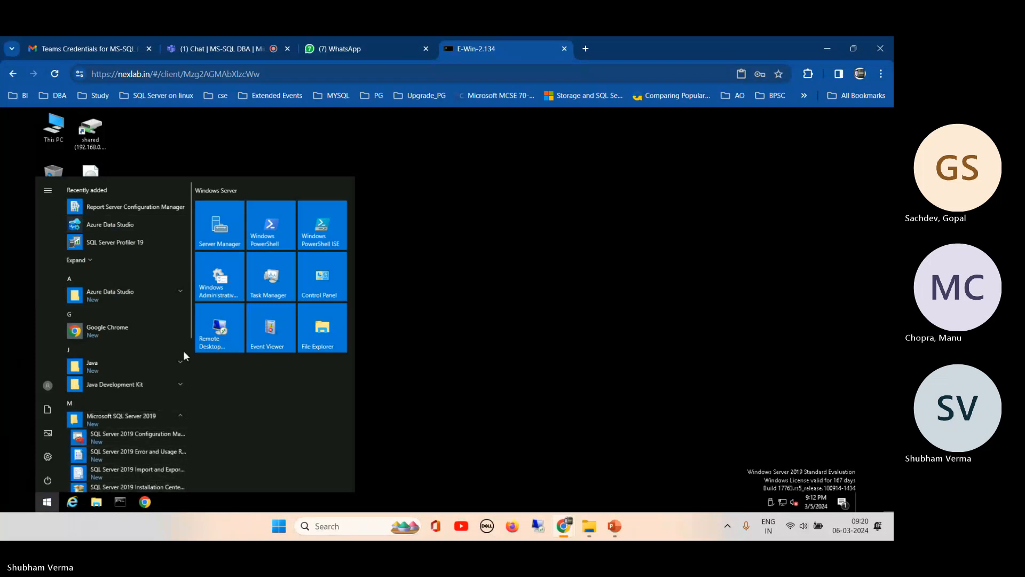
pyautogui.scroll(-2, 190, 342)
pyautogui.scroll(-1, 190, 363)
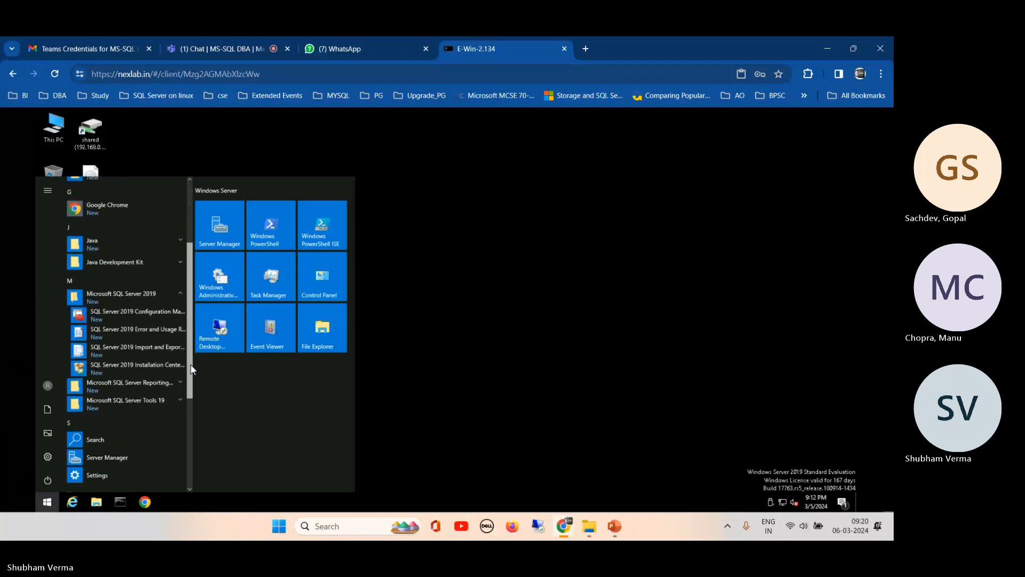
pyautogui.click(181, 396)
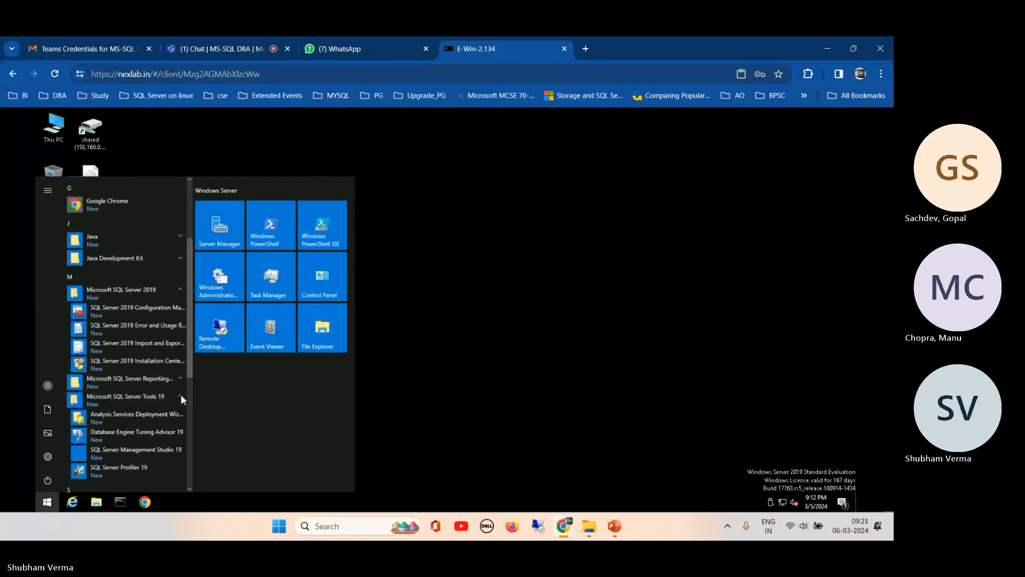
pyautogui.click(123, 454)
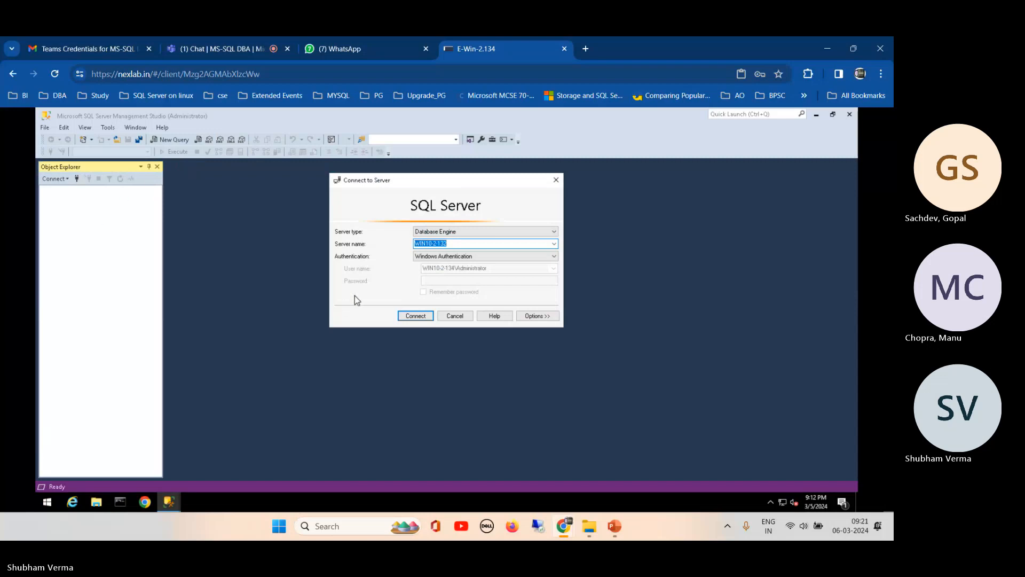
# - Browse to the local WIN10-2-134 Database Engine instance and connect with Windows Authentication
pyautogui.click(556, 260)
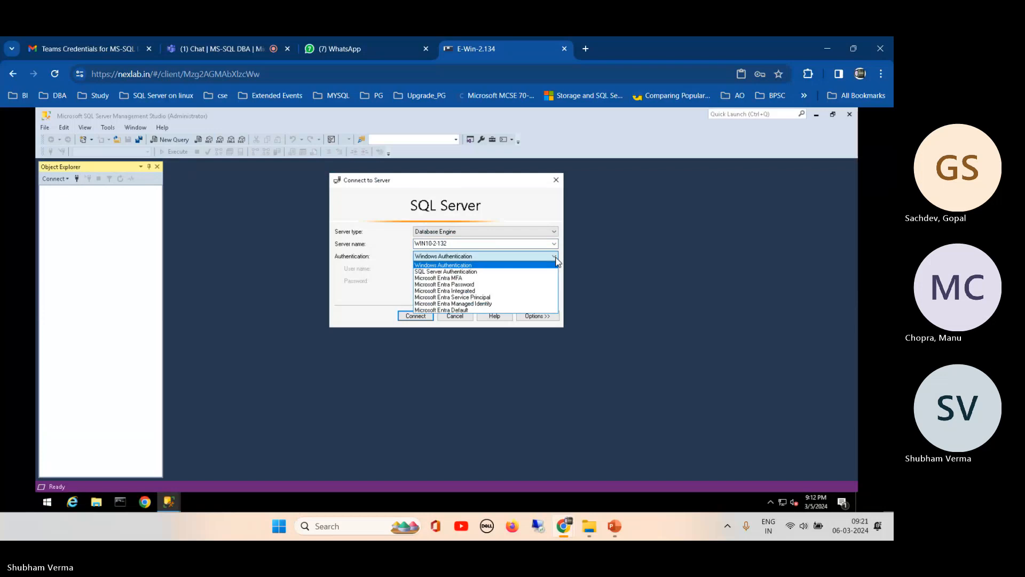
pyautogui.click(555, 260)
pyautogui.click(554, 245)
pyautogui.click(556, 249)
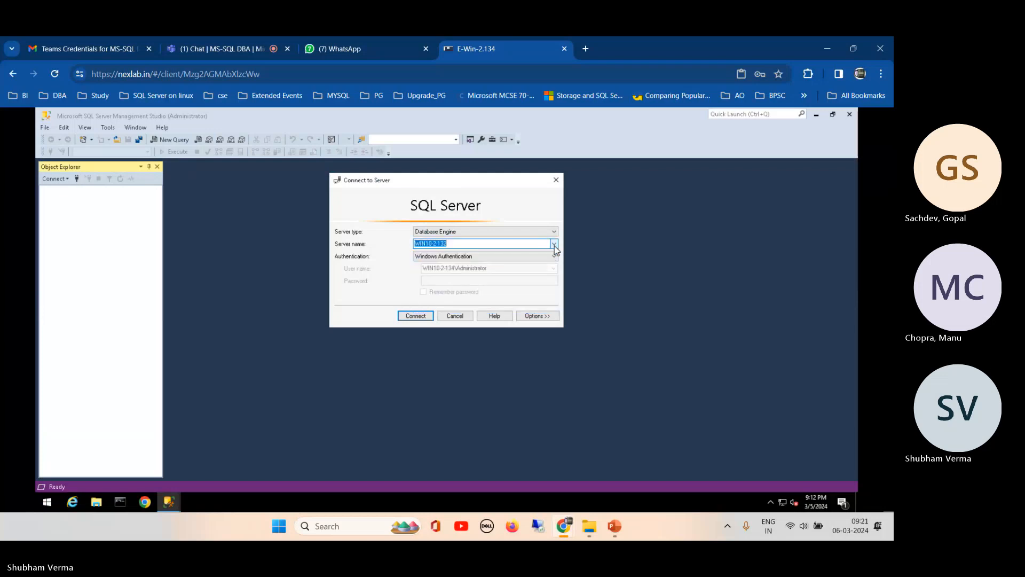
pyautogui.click(556, 249)
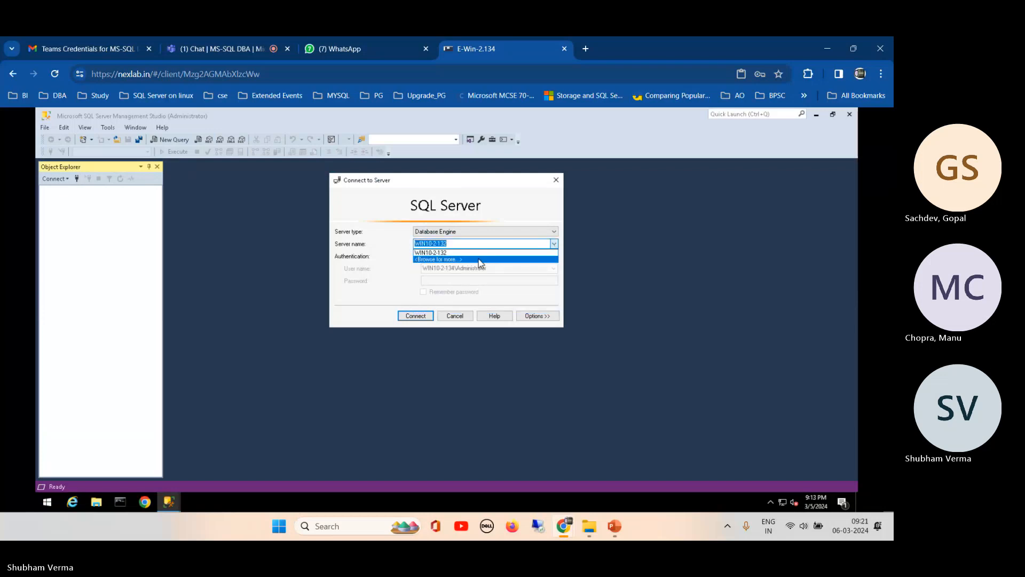
pyautogui.click(481, 263)
pyautogui.click(373, 205)
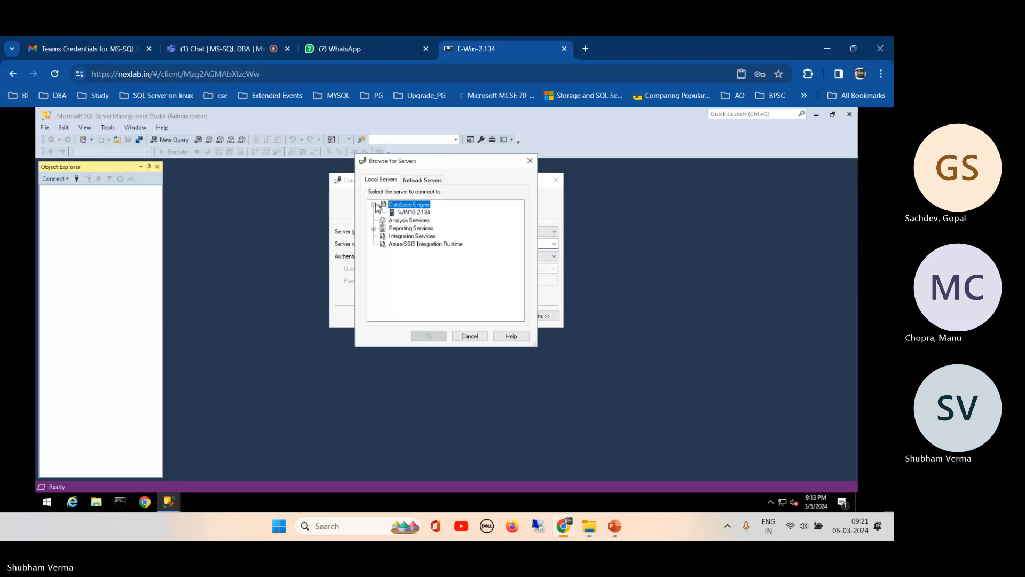
pyautogui.click(411, 212)
pyautogui.click(428, 335)
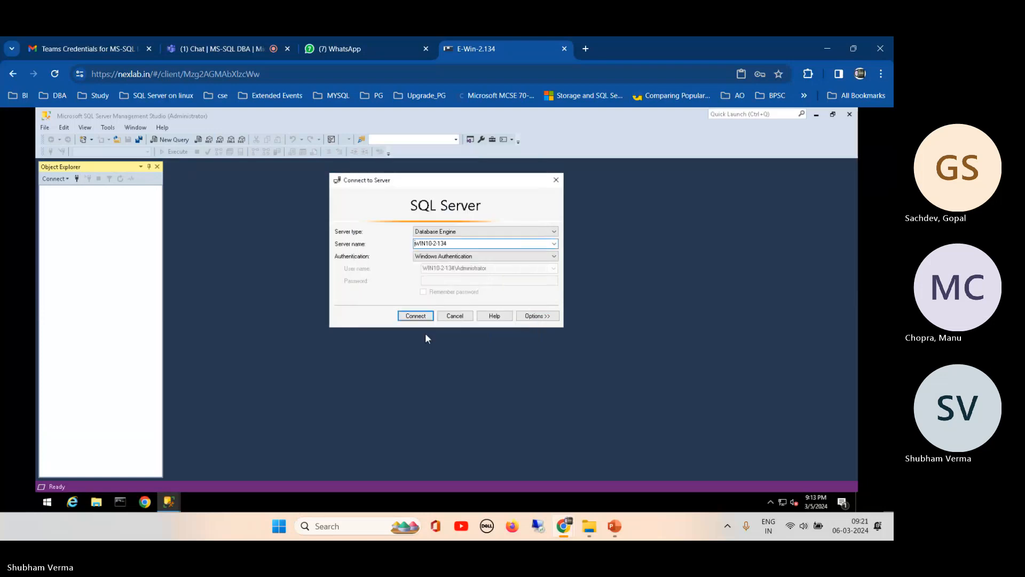
pyautogui.click(422, 318)
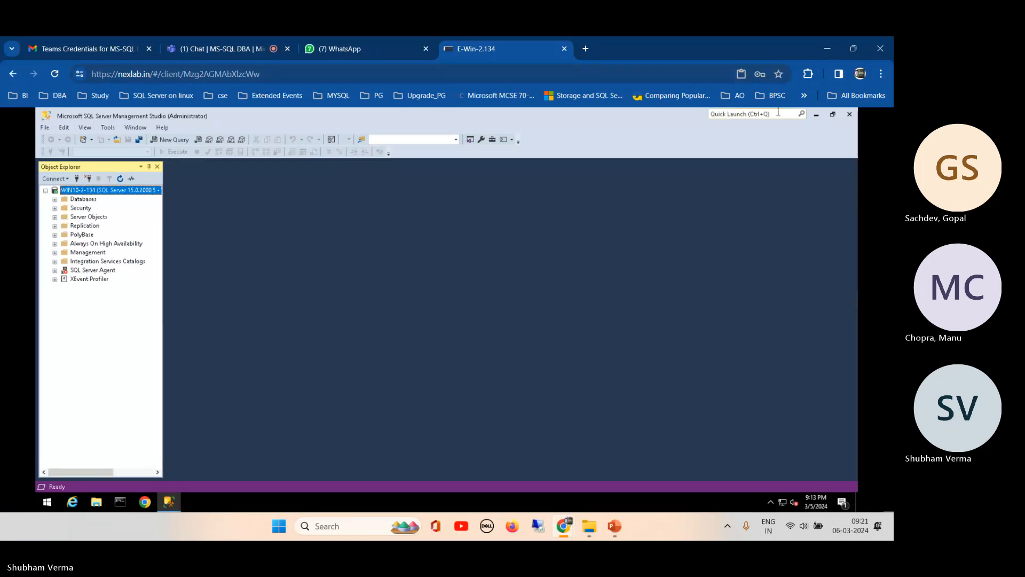
# - Minimize Management Studio, check the Teams meeting, and return to the E-Win-2.134 lab tab
pyautogui.click(816, 115)
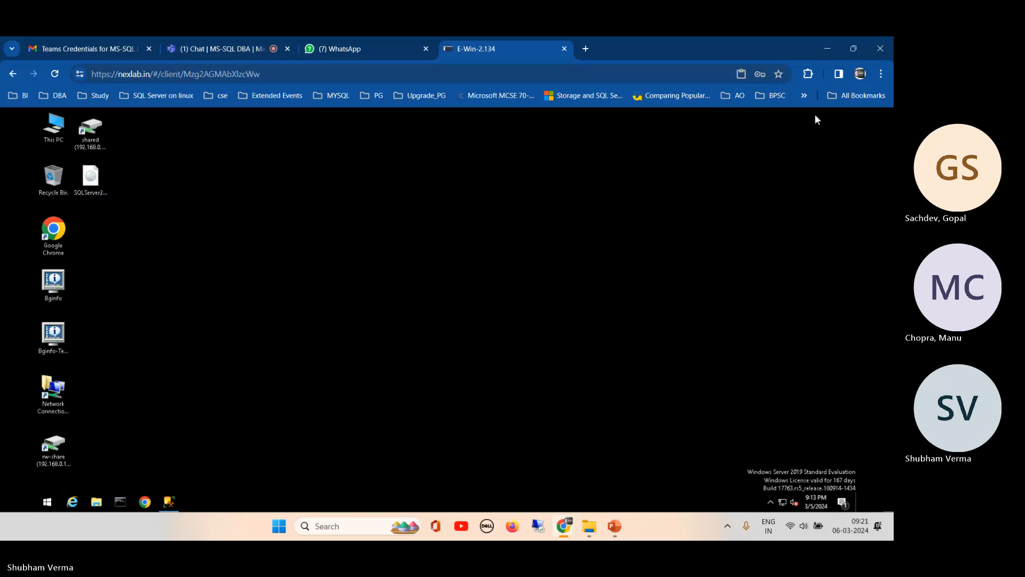
pyautogui.click(251, 48)
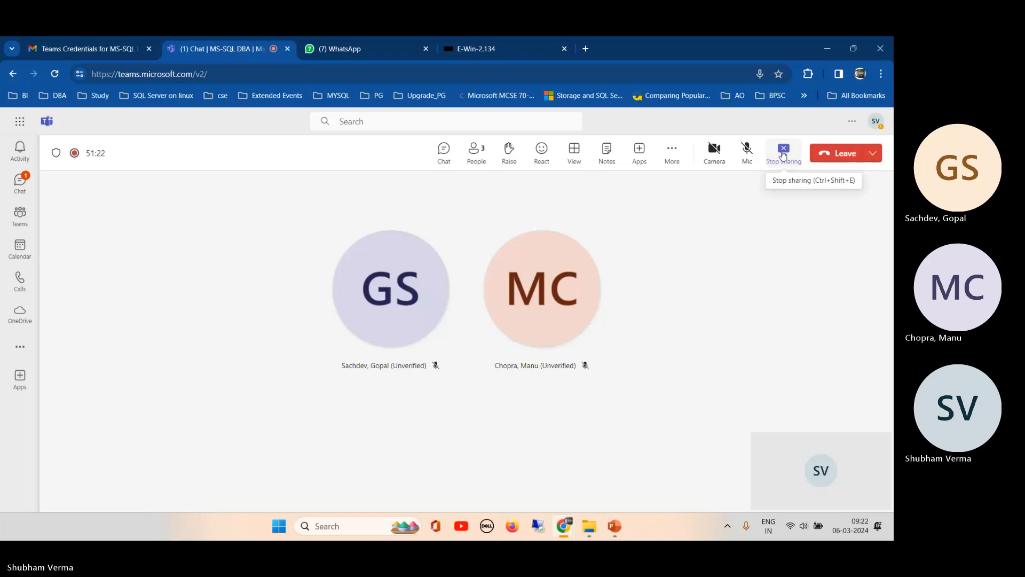
pyautogui.click(502, 49)
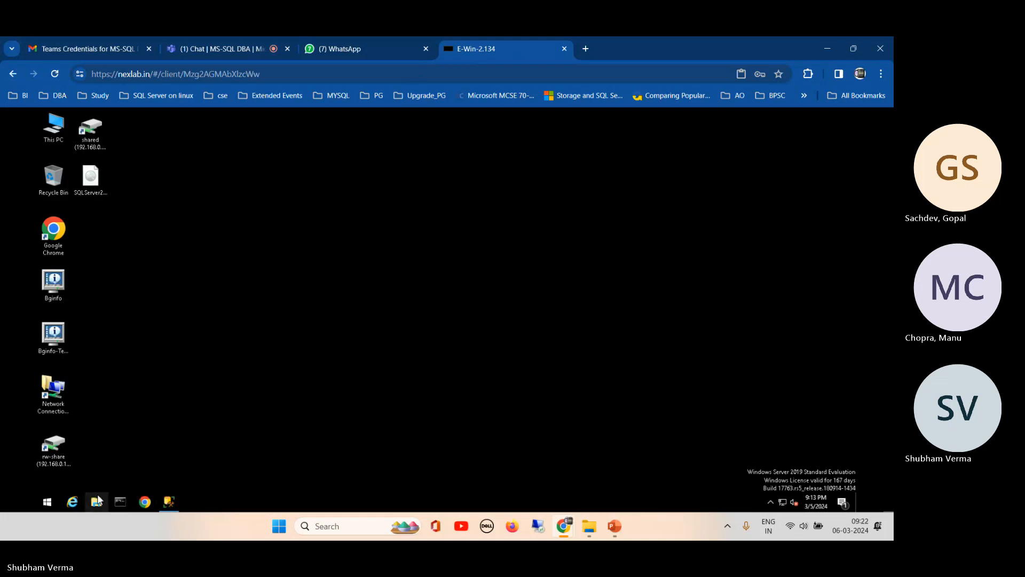
# - Dismiss the desktop context menu and restore Management Studio from the taskbar
pyautogui.rightClick(198, 312)
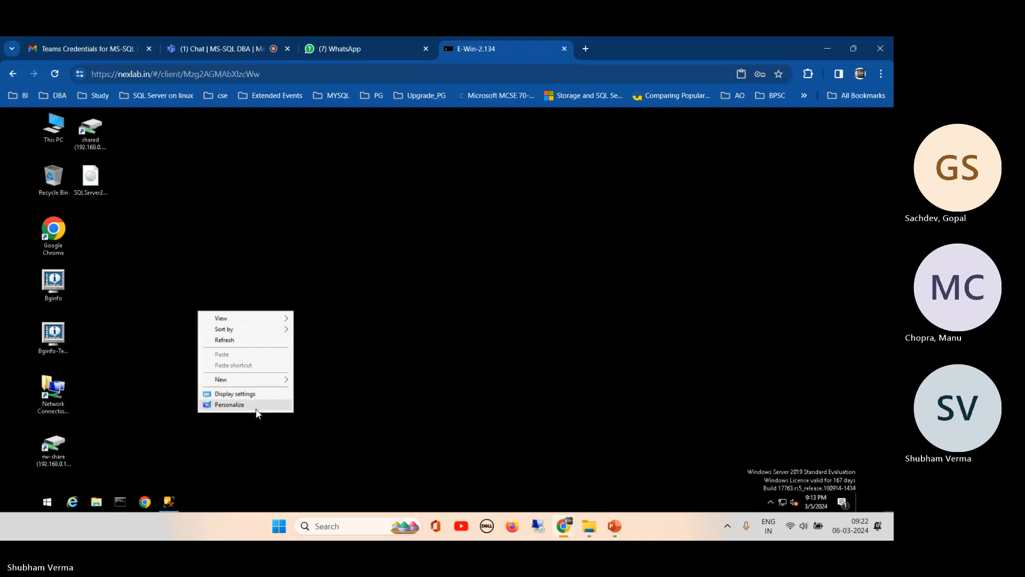
pyautogui.click(122, 351)
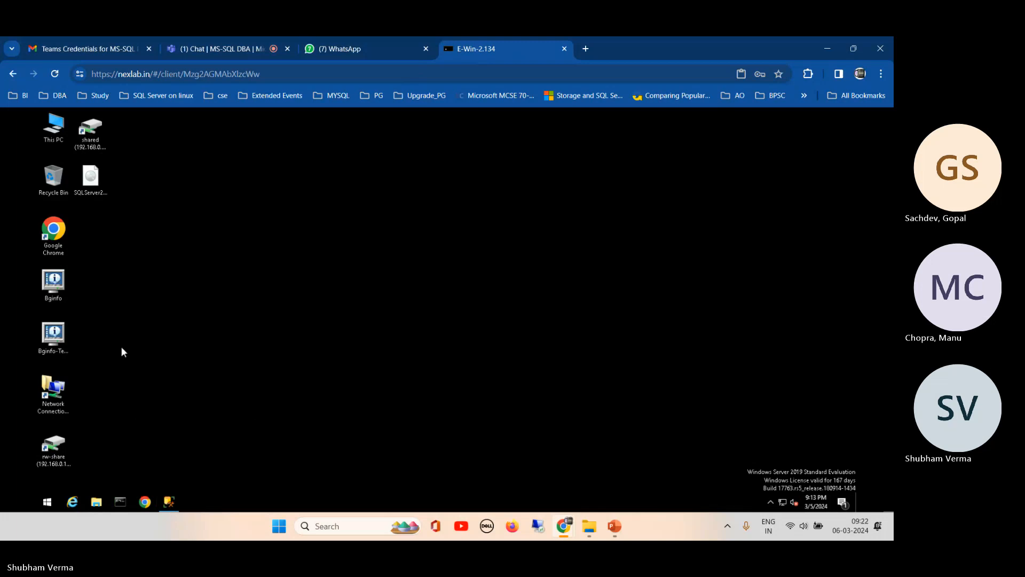
pyautogui.click(170, 502)
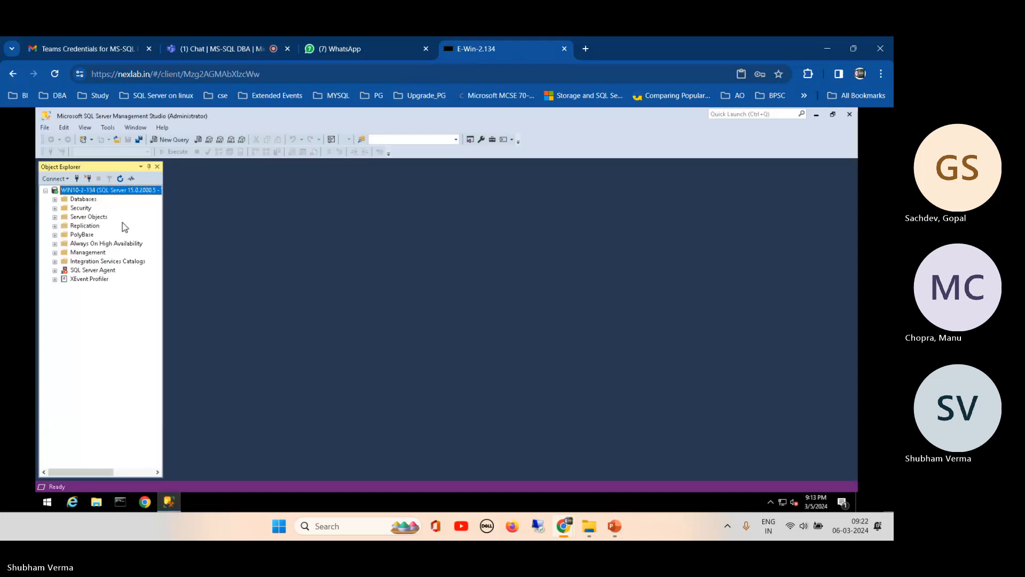
# - Expand Databases and SQL Server Agent, then start the SQLSERVERAGENT service, confirming with Yes
pyautogui.click(54, 200)
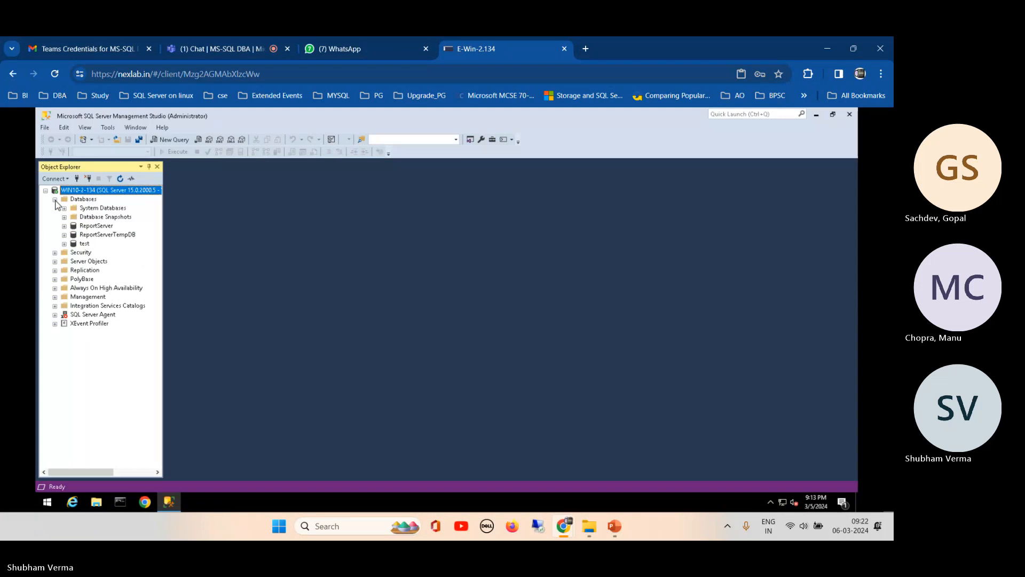
pyautogui.click(54, 314)
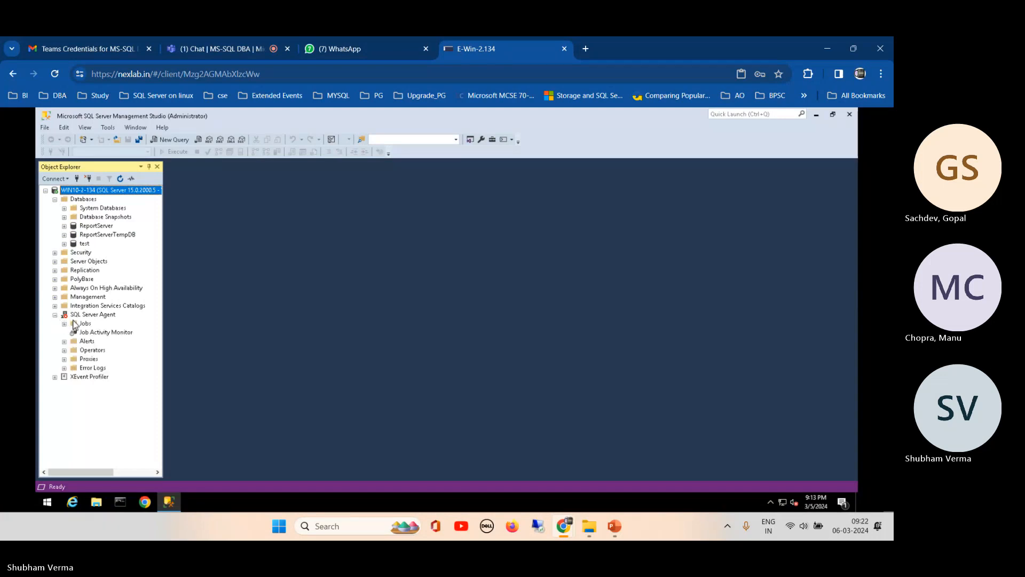
pyautogui.click(79, 316)
pyautogui.rightClick(79, 315)
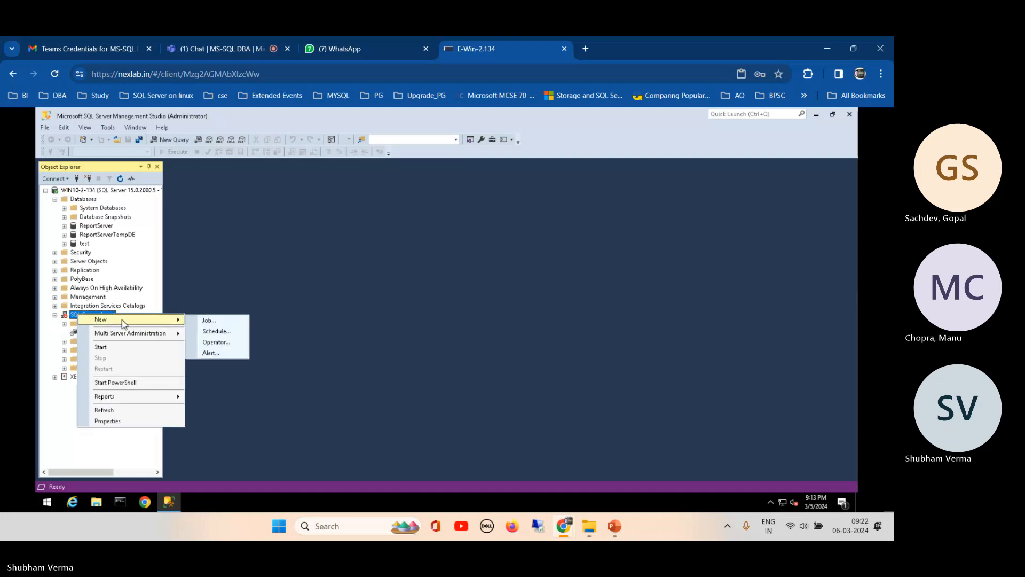
pyautogui.click(113, 347)
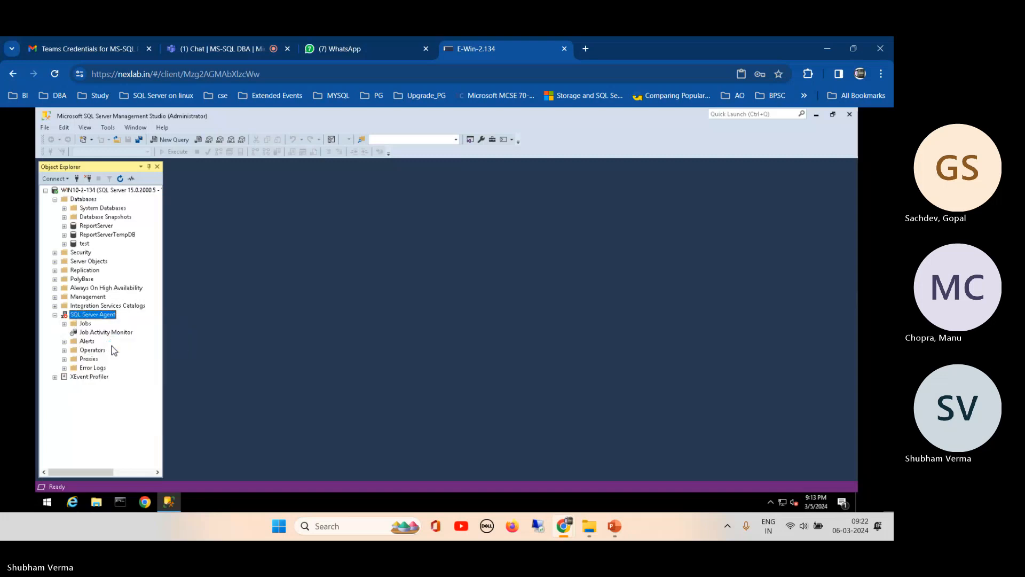
pyautogui.click(271, 160)
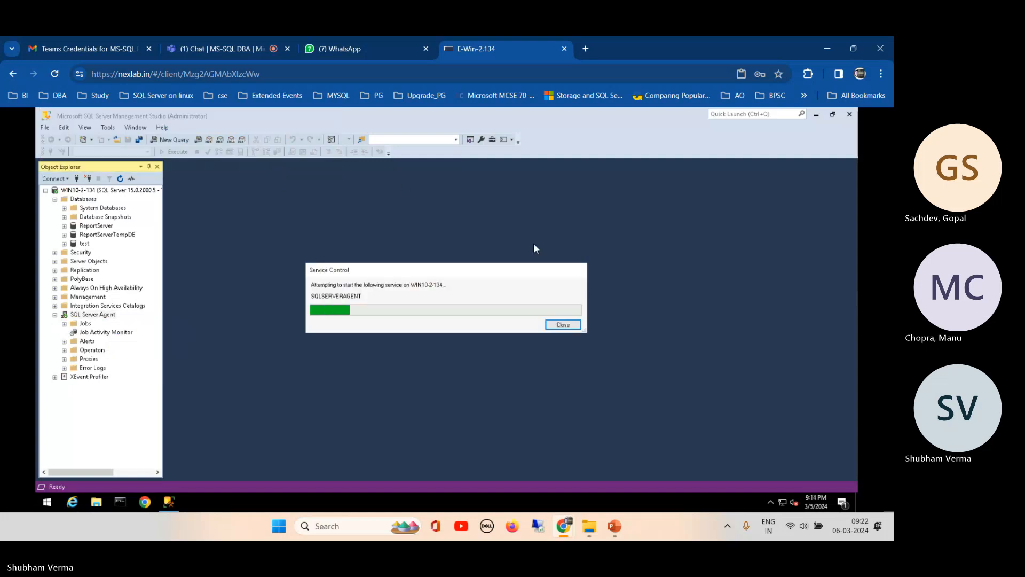
# - Open a new browser tab and go to the nexlab site
pyautogui.click(588, 49)
pyautogui.click(547, 75)
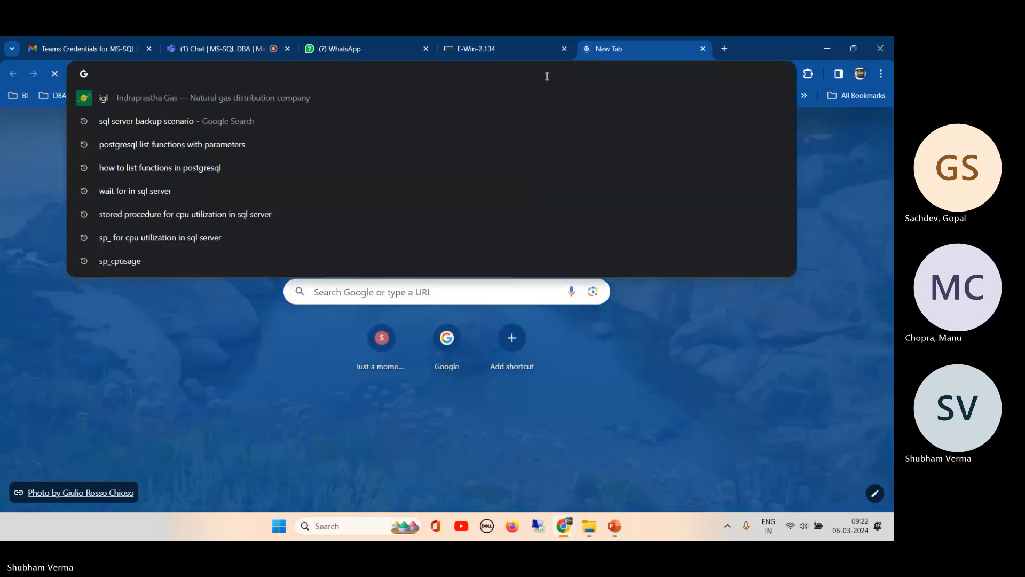
pyautogui.write('nexlab')
pyautogui.press('Return')
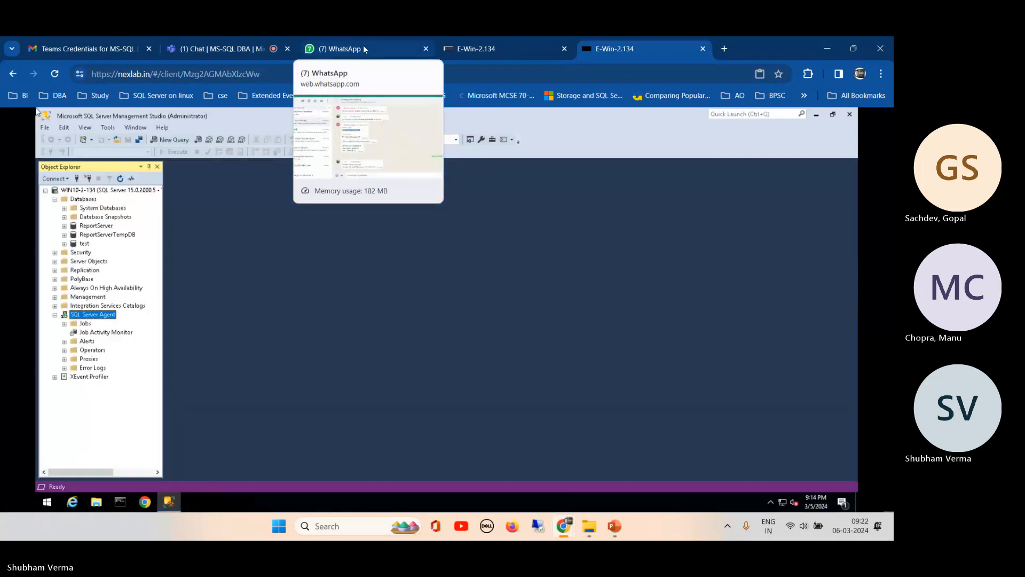
# - Close the duplicate E-Win tab, reconnect the original remote session, and switch to WhatsApp
pyautogui.click(702, 49)
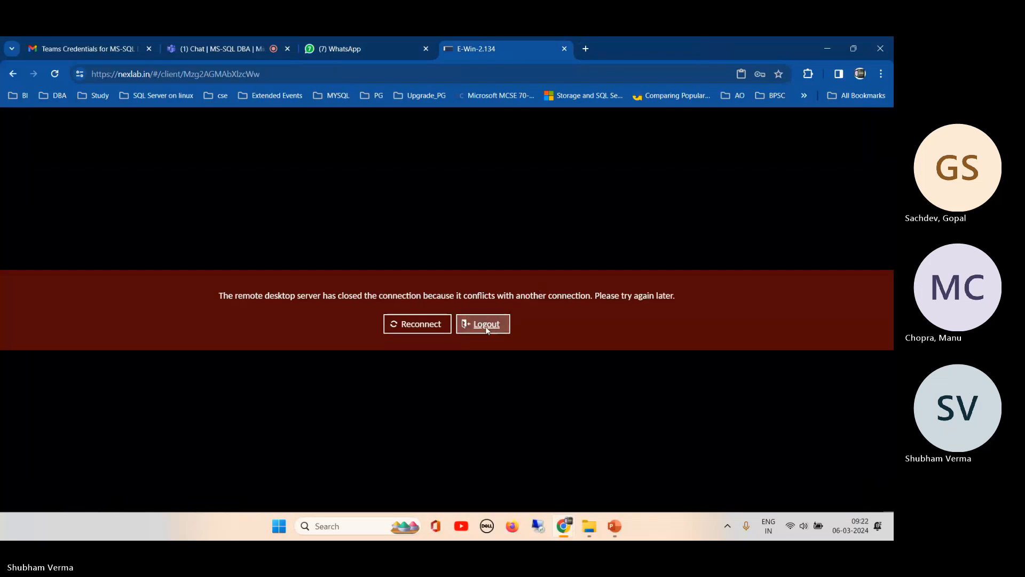
pyautogui.click(420, 327)
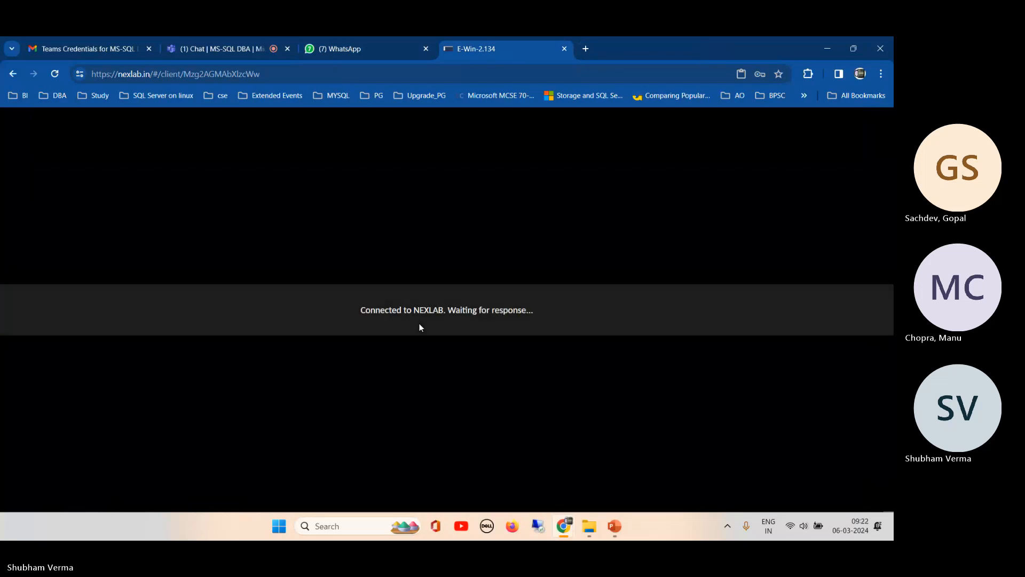
pyautogui.click(343, 47)
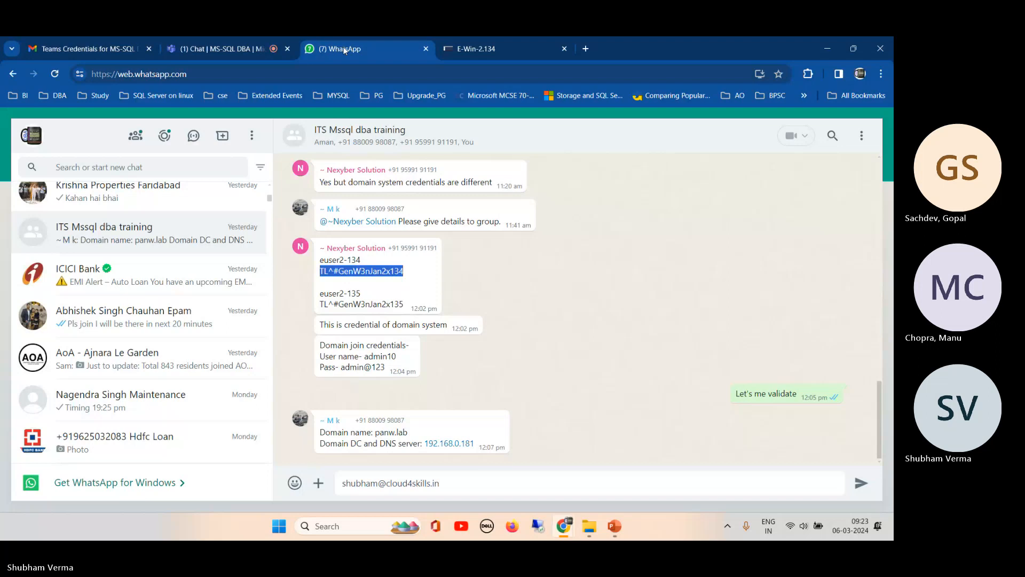
# - Delete the drafted message, review the panw.lab domain and DNS details, then return to the lab tab
pyautogui.moveTo(453, 485); pyautogui.dragTo(322, 494)
pyautogui.press('BackSpace')
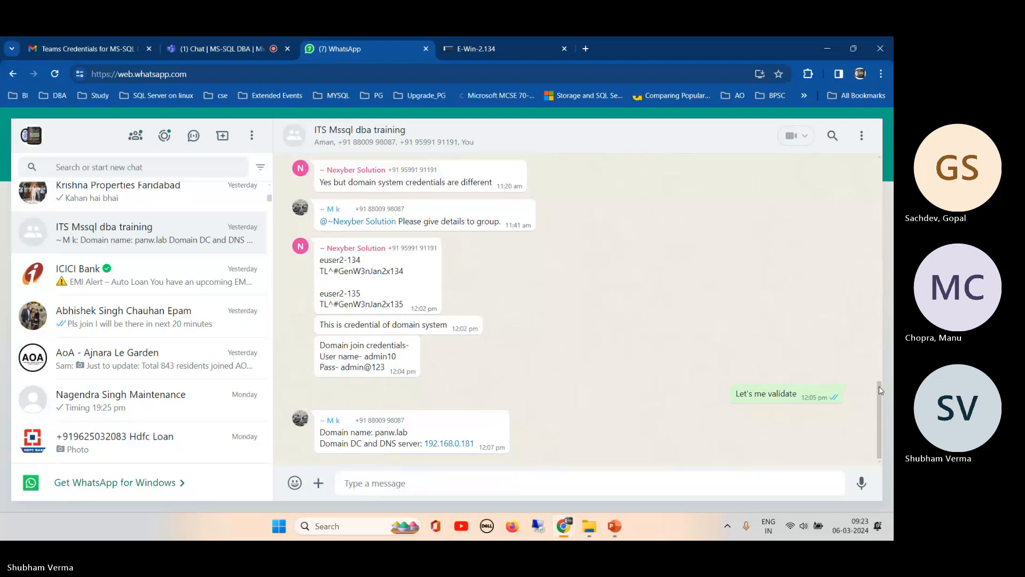
pyautogui.moveTo(881, 390); pyautogui.dragTo(851, 381)
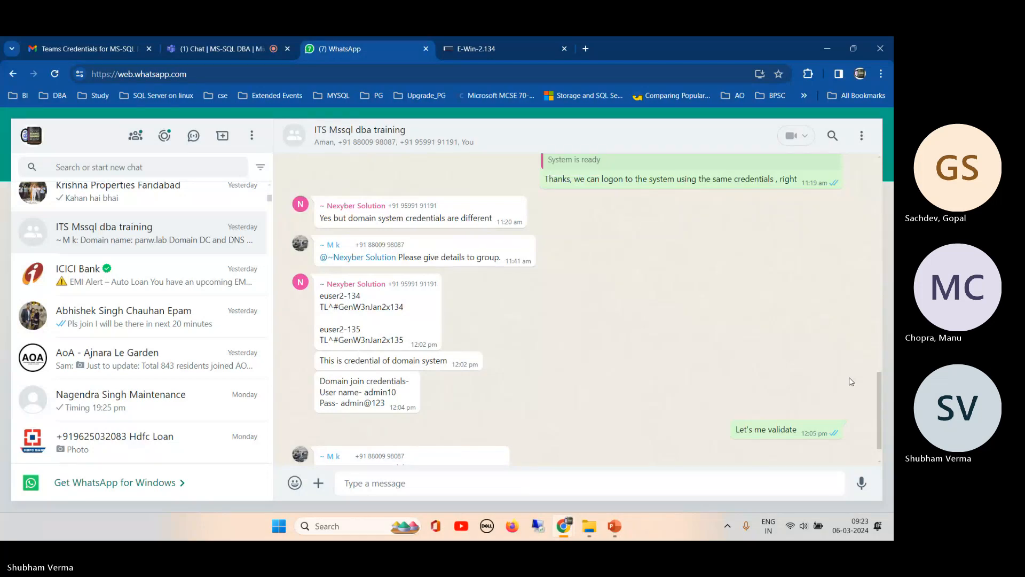
pyautogui.scroll(-1, 851, 381)
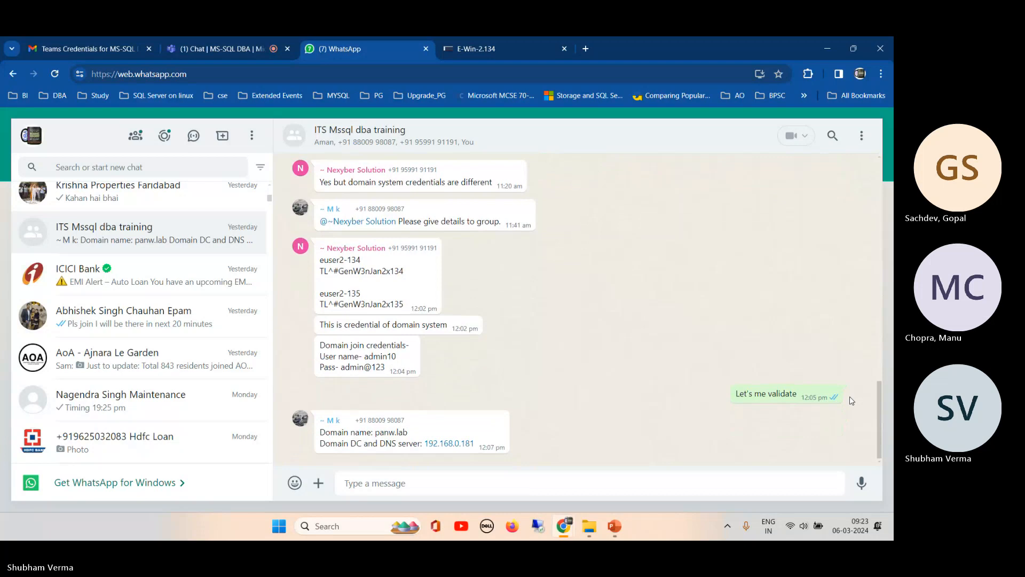
pyautogui.click(506, 45)
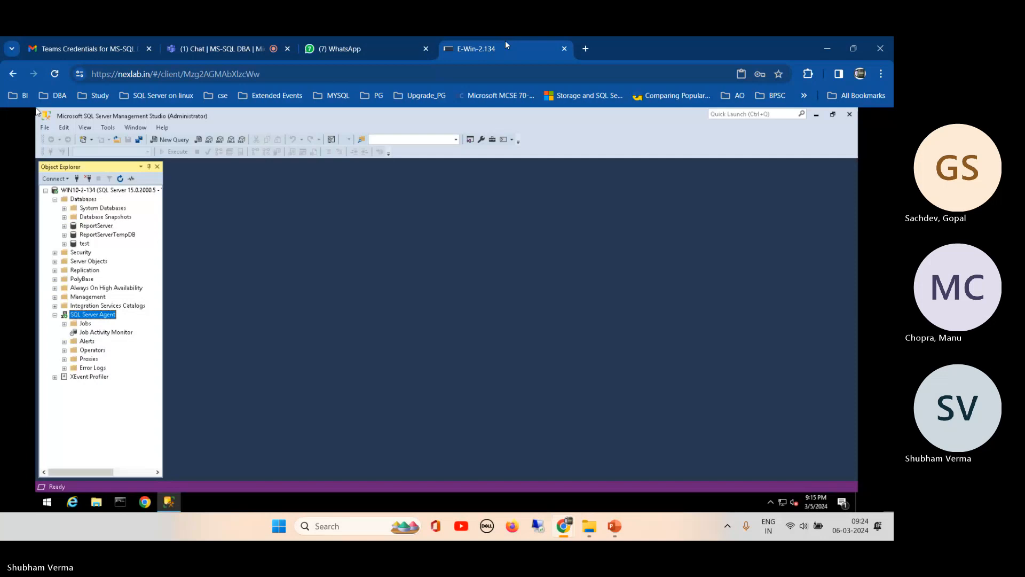
# - Glance at the training chat, then expand the Security folder in Object Explorer
pyautogui.click(332, 48)
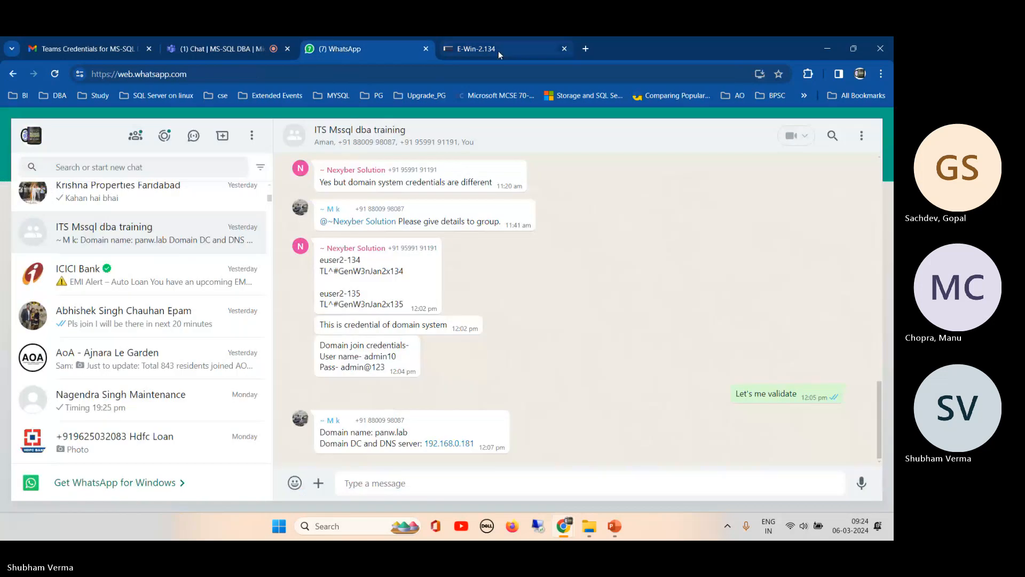
pyautogui.click(498, 50)
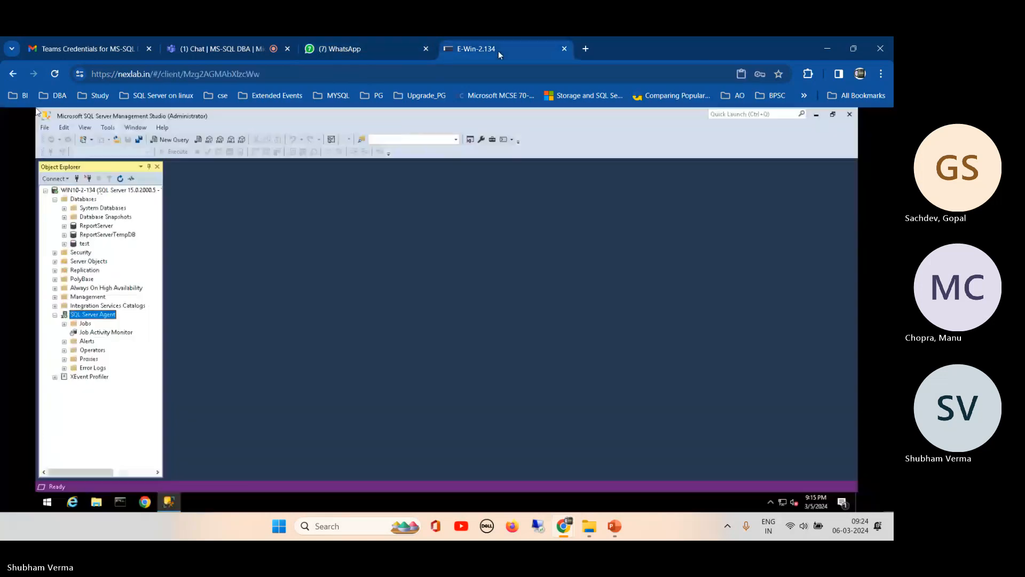
pyautogui.click(55, 253)
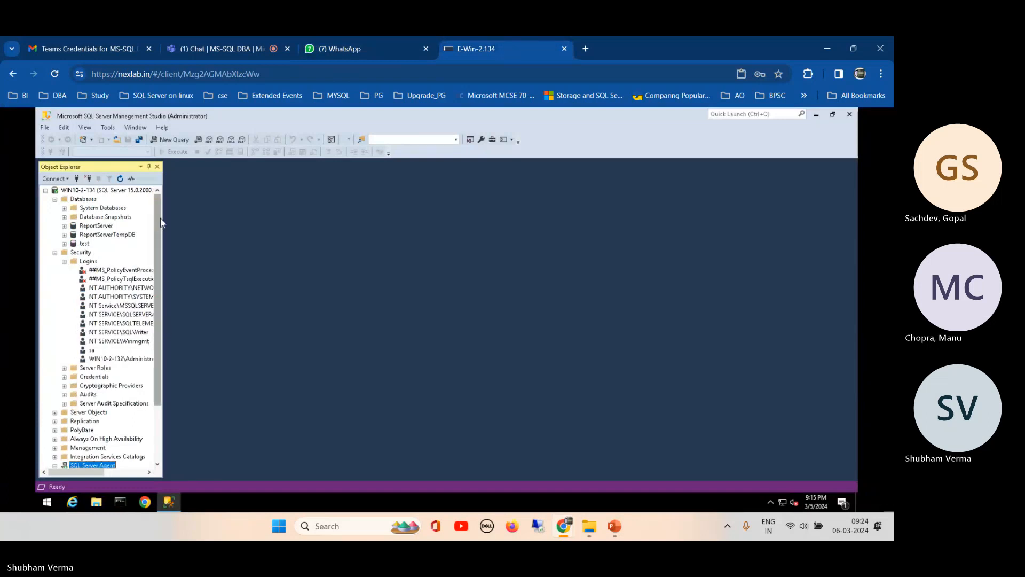
pyautogui.click(149, 472)
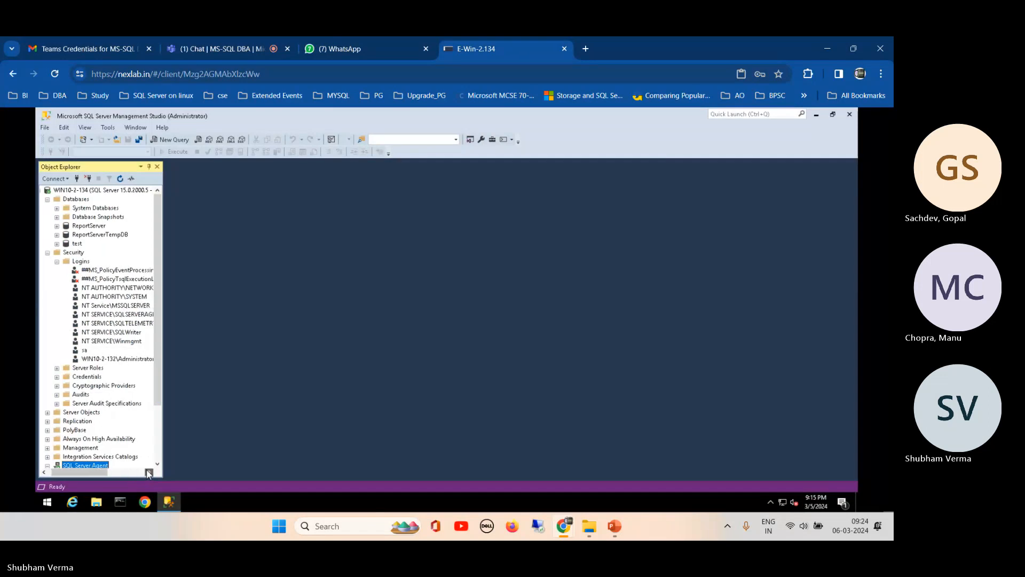
pyautogui.click(149, 472)
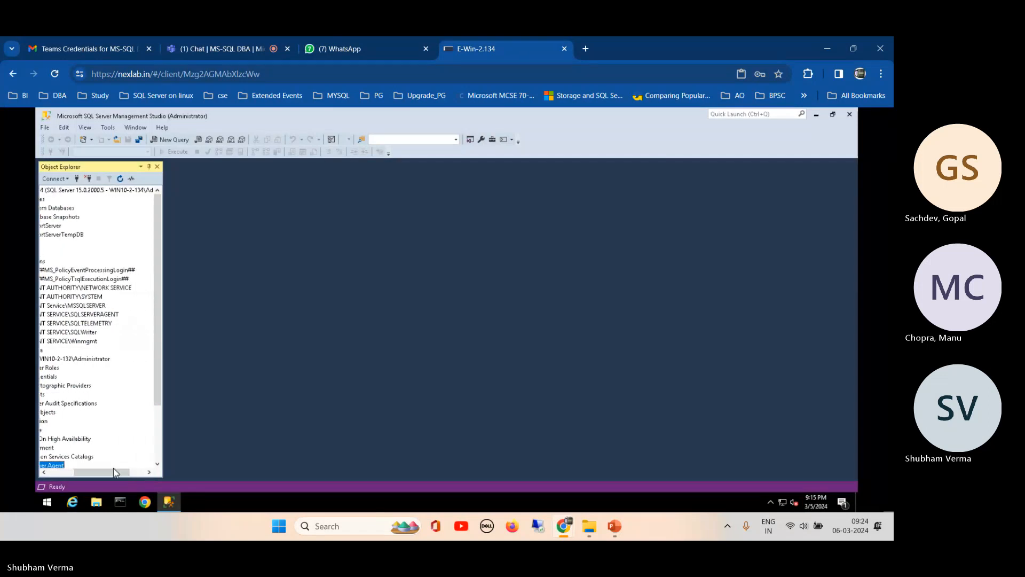
pyautogui.moveTo(114, 472); pyautogui.dragTo(79, 472)
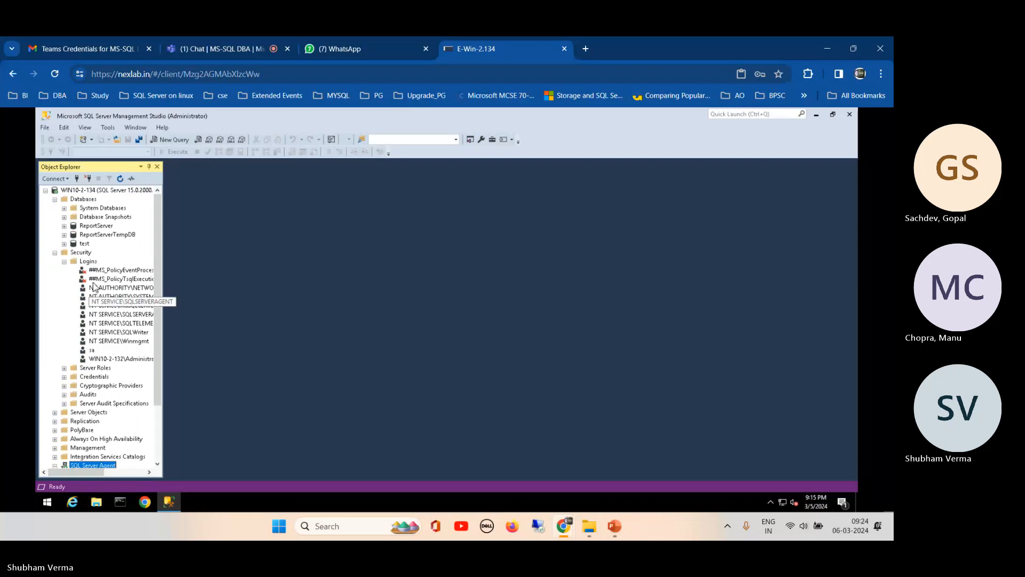
# - Start a New Login under Logins and open Search then Locations, triggering the panw.lab credentials prompt
pyautogui.rightClick(80, 253)
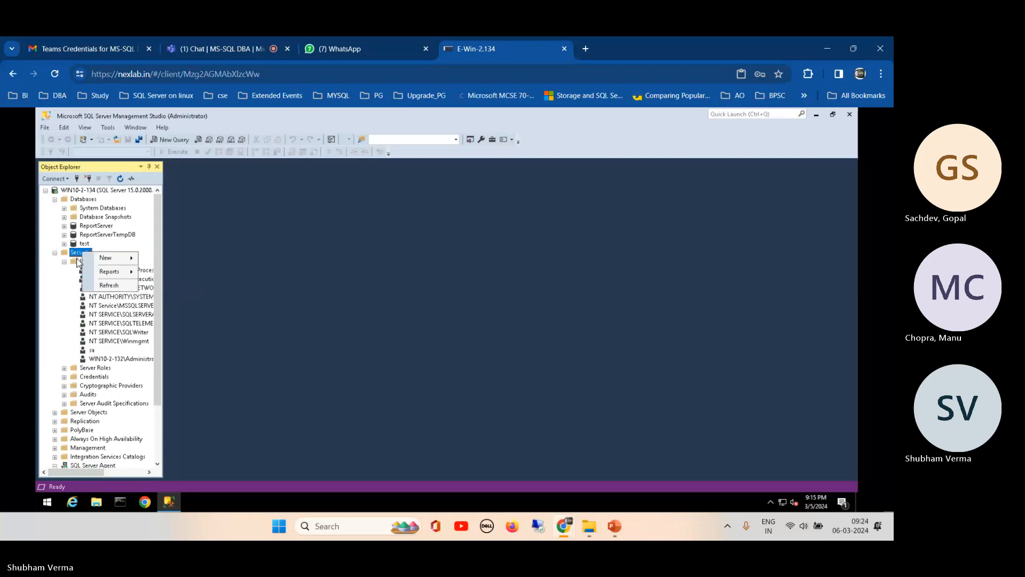
pyautogui.click(77, 262)
pyautogui.rightClick(85, 261)
pyautogui.click(100, 261)
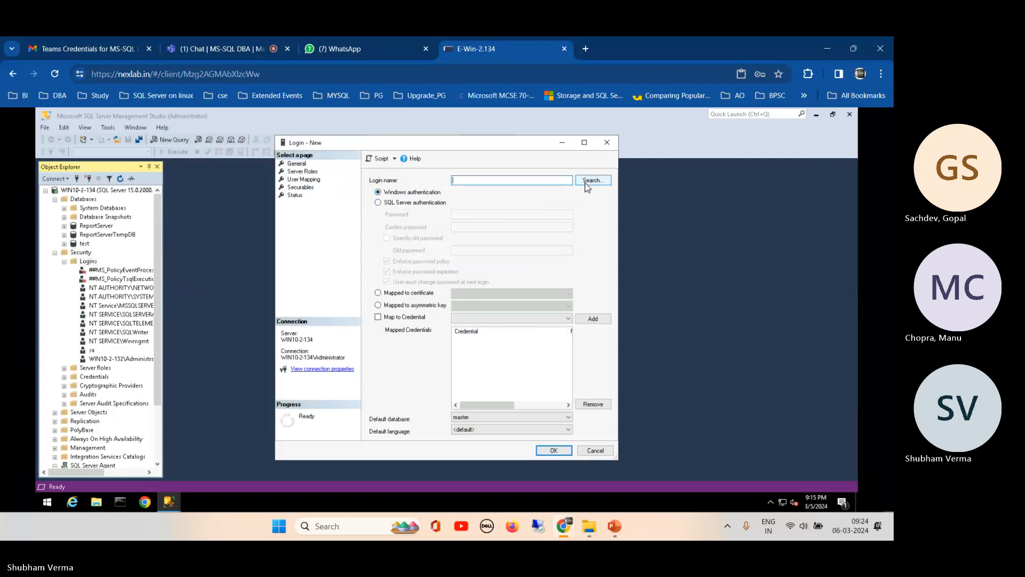
pyautogui.click(587, 182)
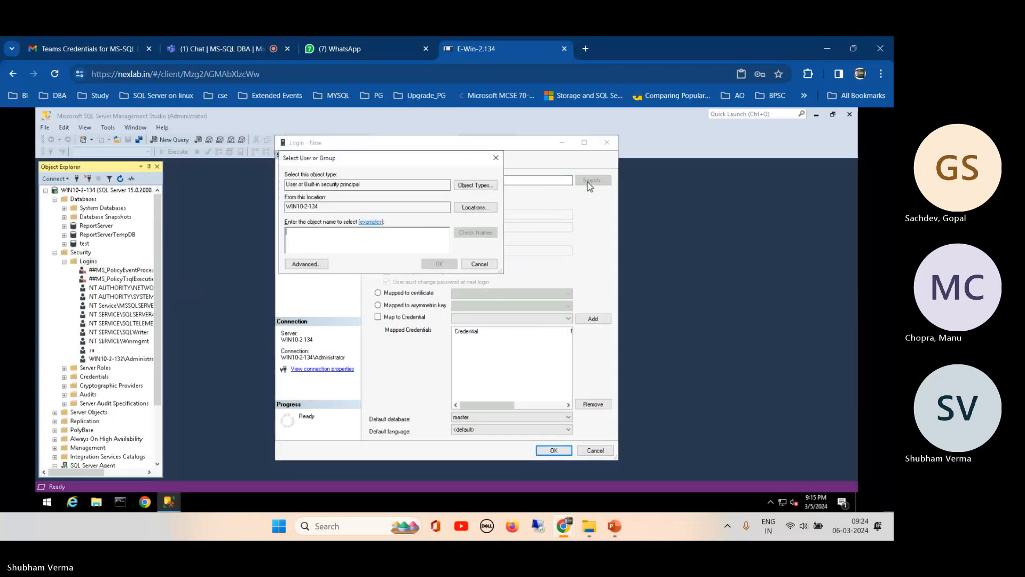
pyautogui.click(470, 208)
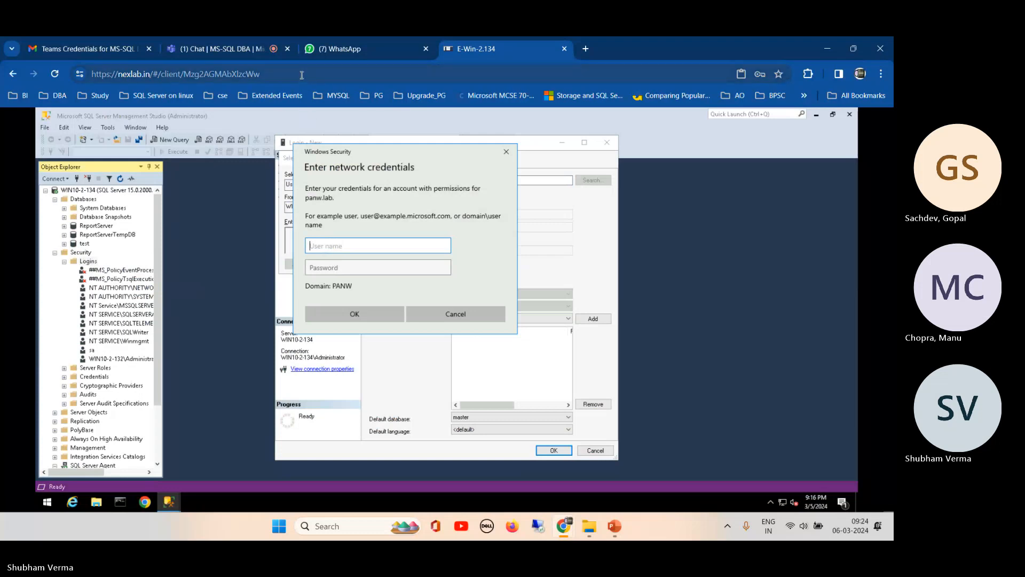
pyautogui.click(326, 48)
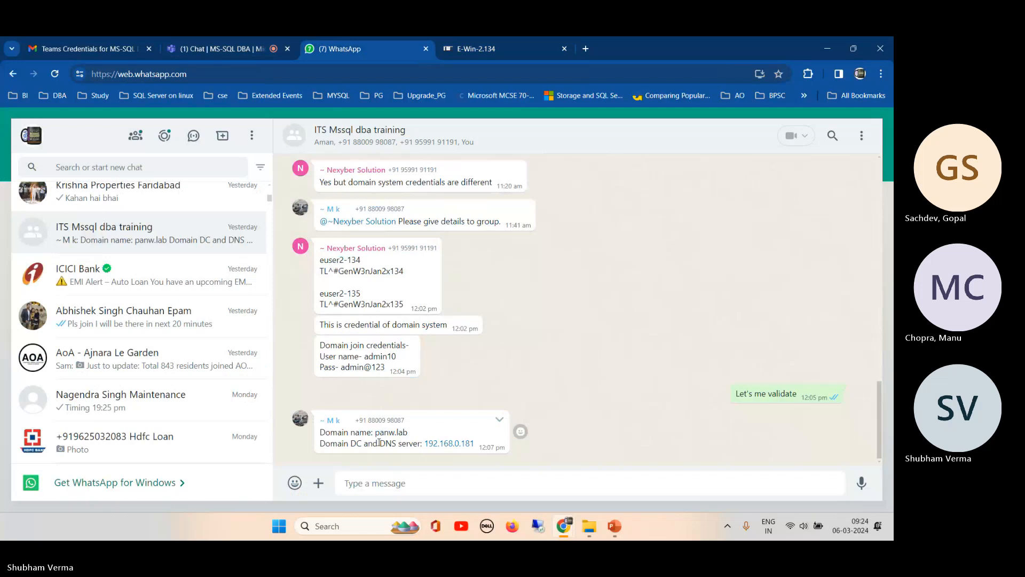
# - Copy the domain-join user name from the chat into the prompt's User name field
pyautogui.moveTo(365, 357); pyautogui.dragTo(396, 356)
pyautogui.hotkey('ctrl', 'c')
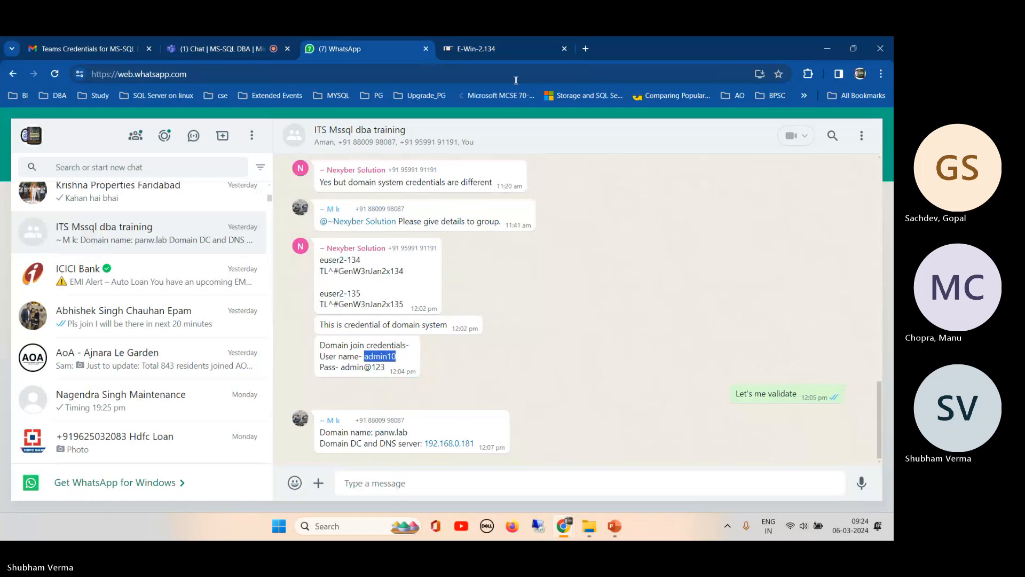
pyautogui.click(502, 48)
pyautogui.moveTo(473, 49); pyautogui.dragTo(443, 149)
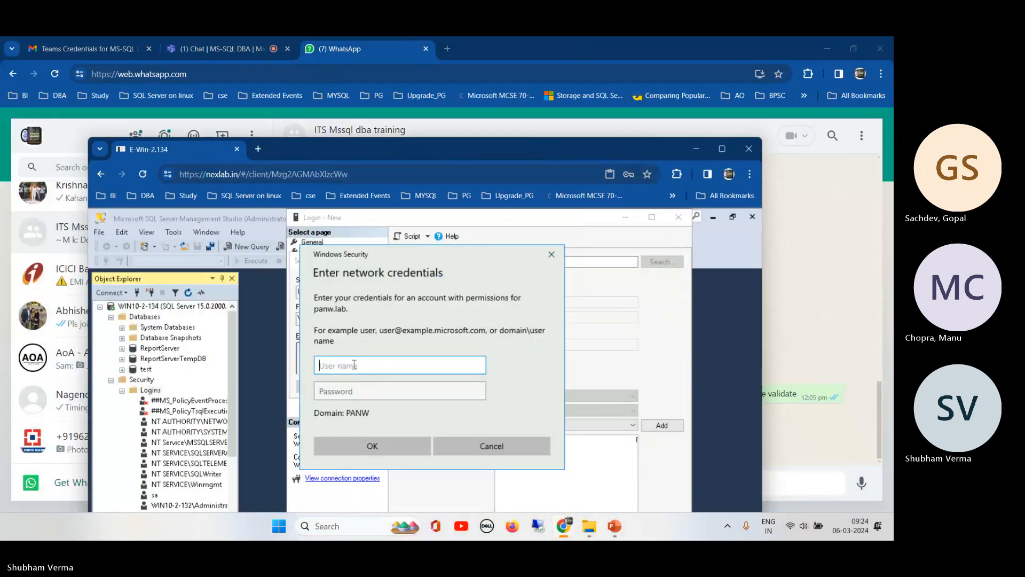
pyautogui.hotkey('ctrl', 'v')
# - Copy the domain-join password from the chat and return to the remote session
pyautogui.click(824, 216)
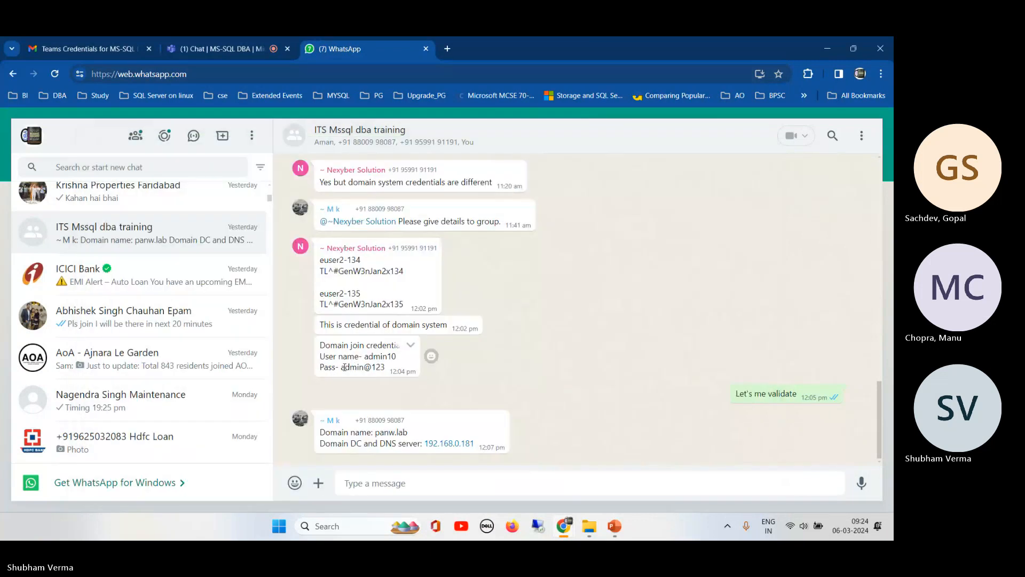
pyautogui.moveTo(340, 366); pyautogui.dragTo(386, 368)
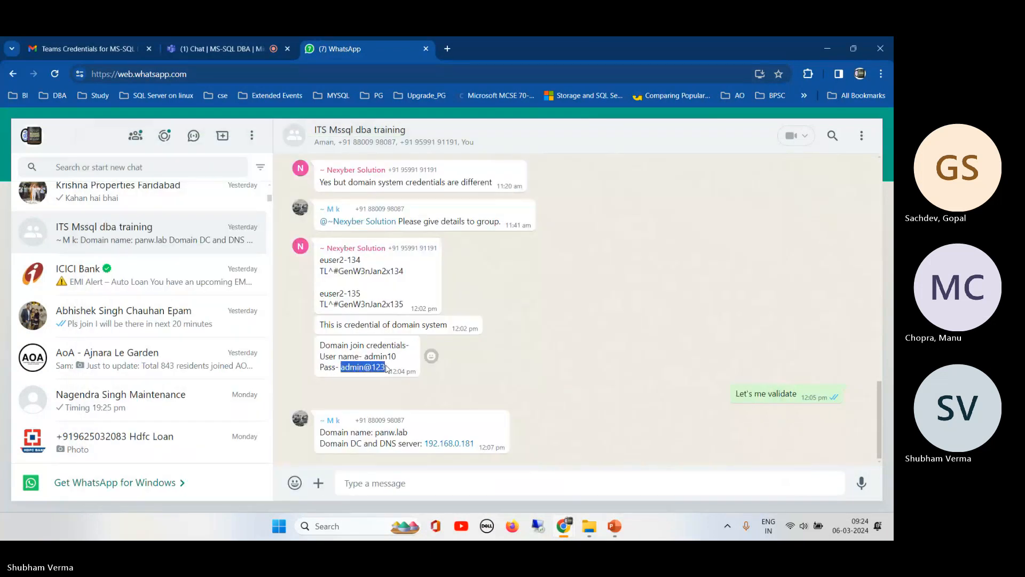
pyautogui.moveTo(564, 526)
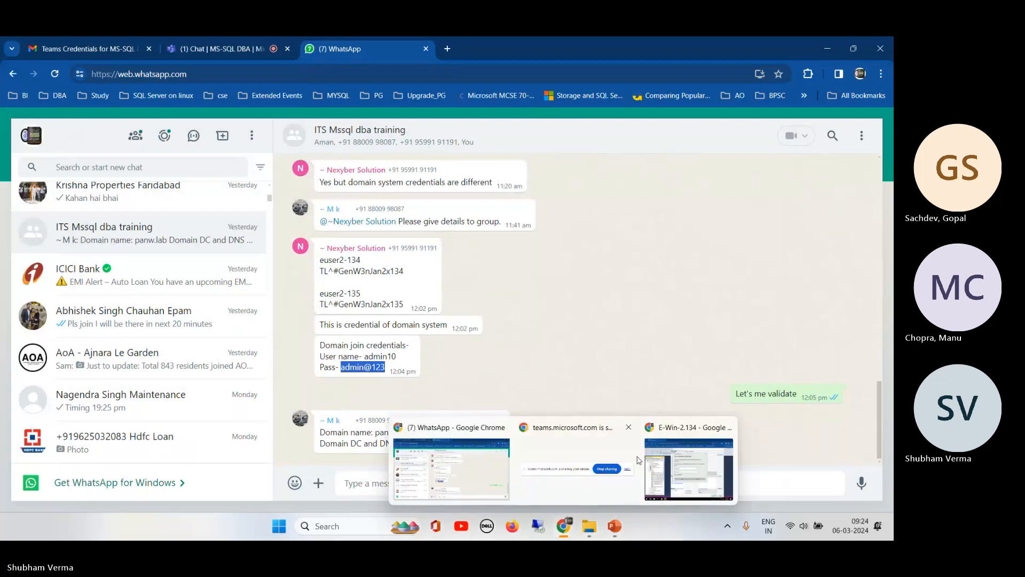
pyautogui.click(688, 468)
# - Paste the domain password and submit, maximize the session, and start a New Login from Logins
pyautogui.click(381, 391)
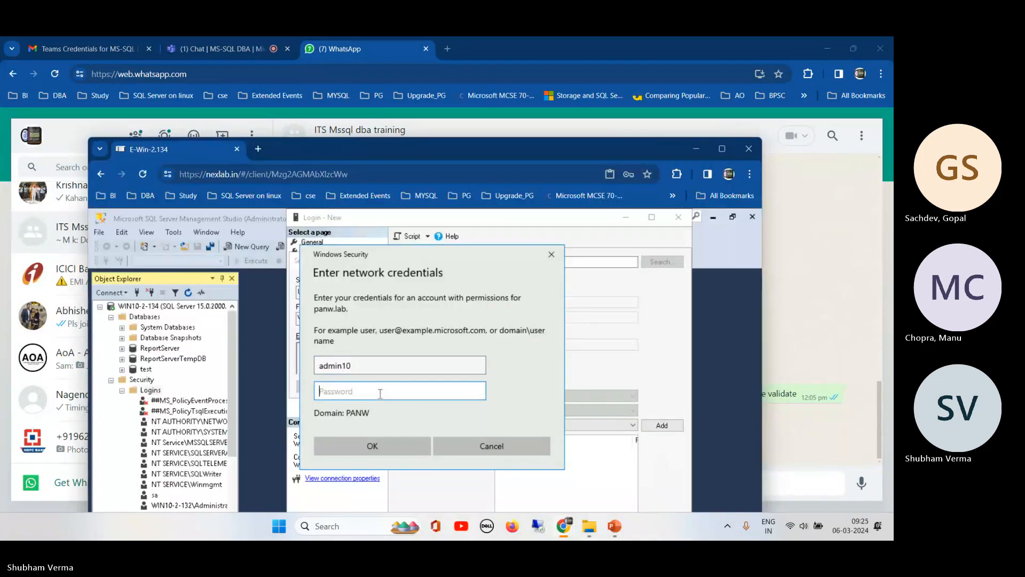
pyautogui.hotkey('ctrl', 'v')
pyautogui.click(372, 445)
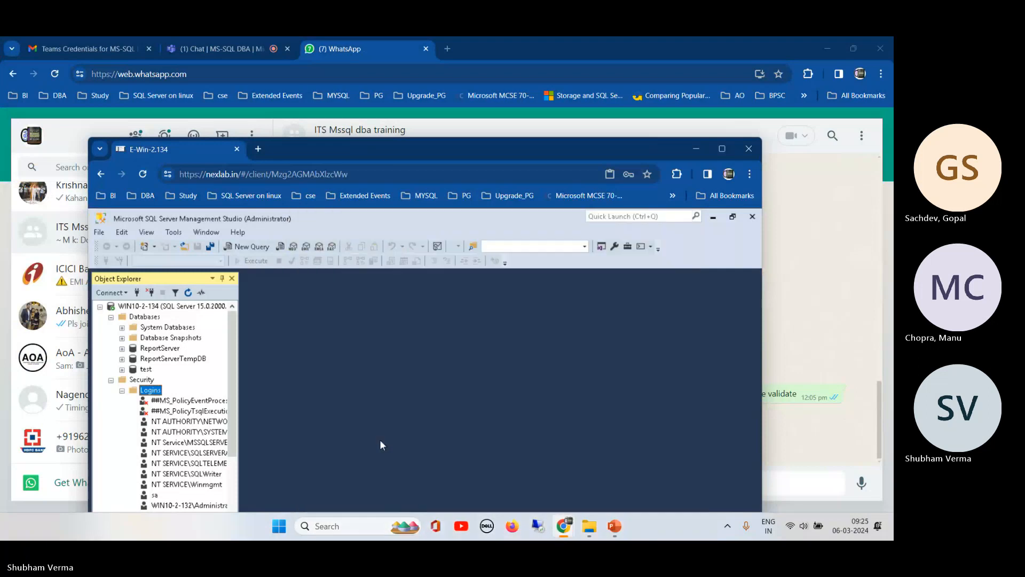
pyautogui.click(722, 149)
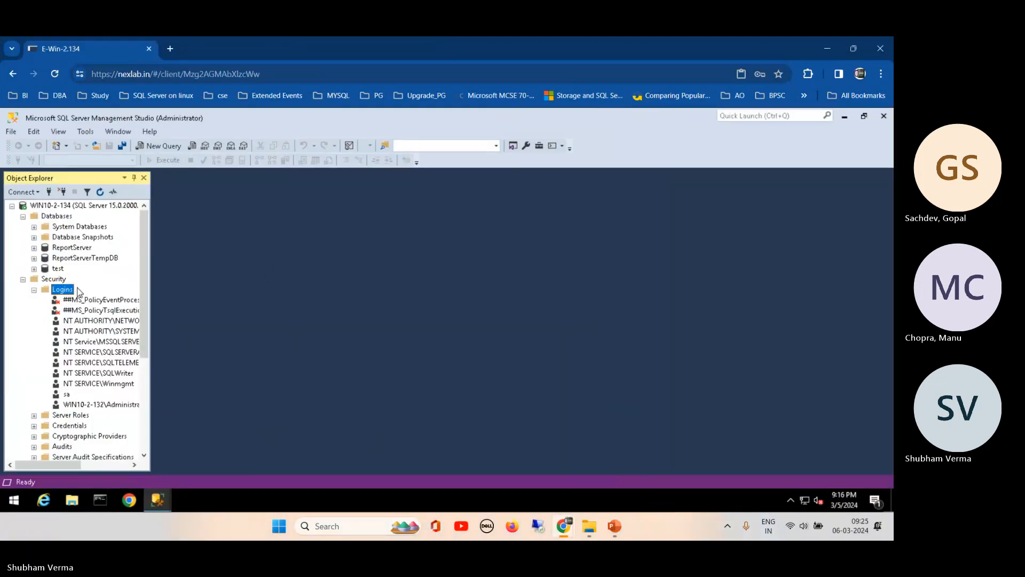
pyautogui.rightClick(78, 292)
pyautogui.click(103, 293)
# - Search for a Windows user with the location set to the panw.lab domain, then cancel
pyautogui.click(614, 161)
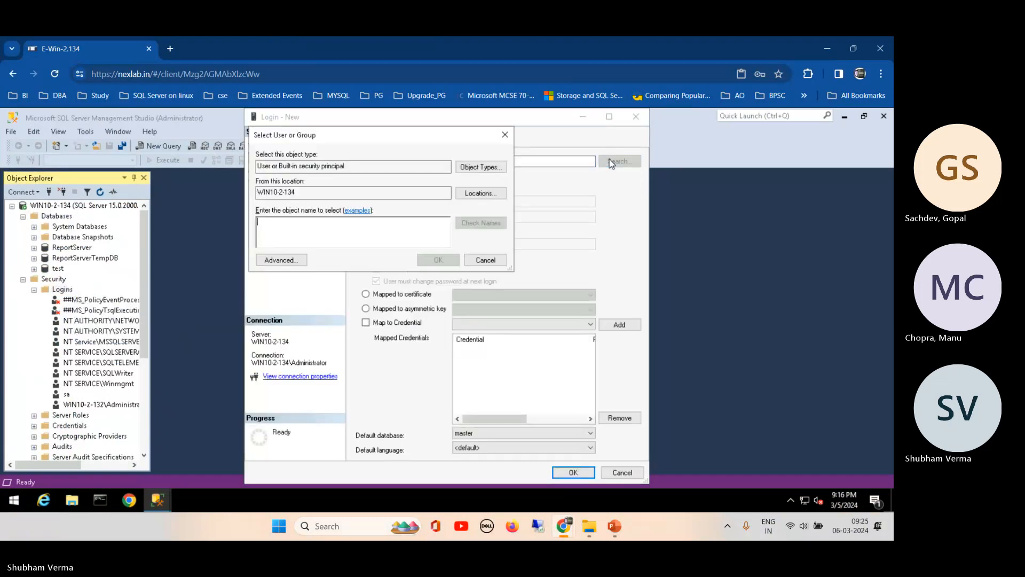
pyautogui.click(477, 196)
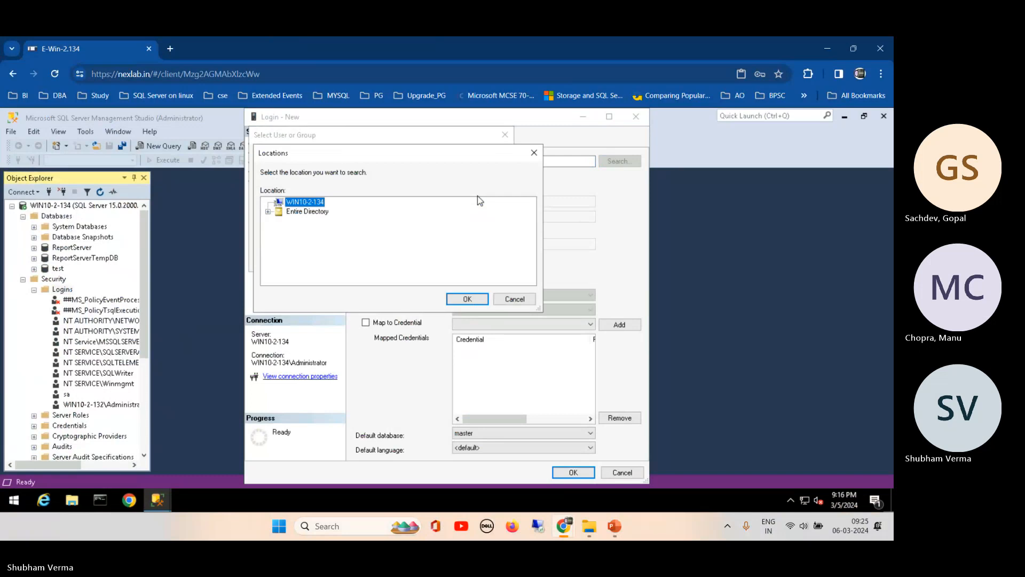
pyautogui.click(268, 212)
pyautogui.click(279, 220)
pyautogui.click(310, 202)
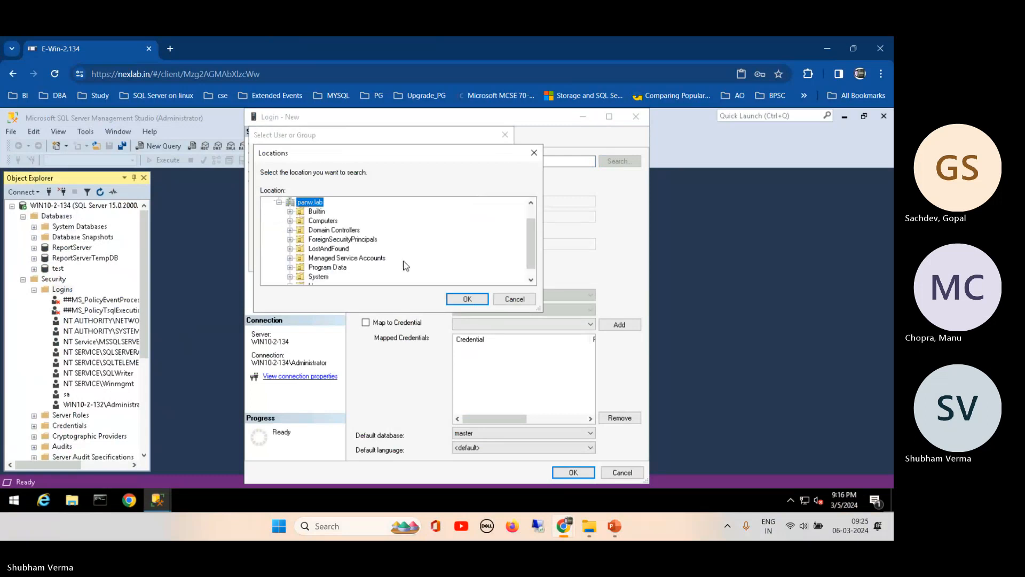
pyautogui.scroll(-1, 530, 244)
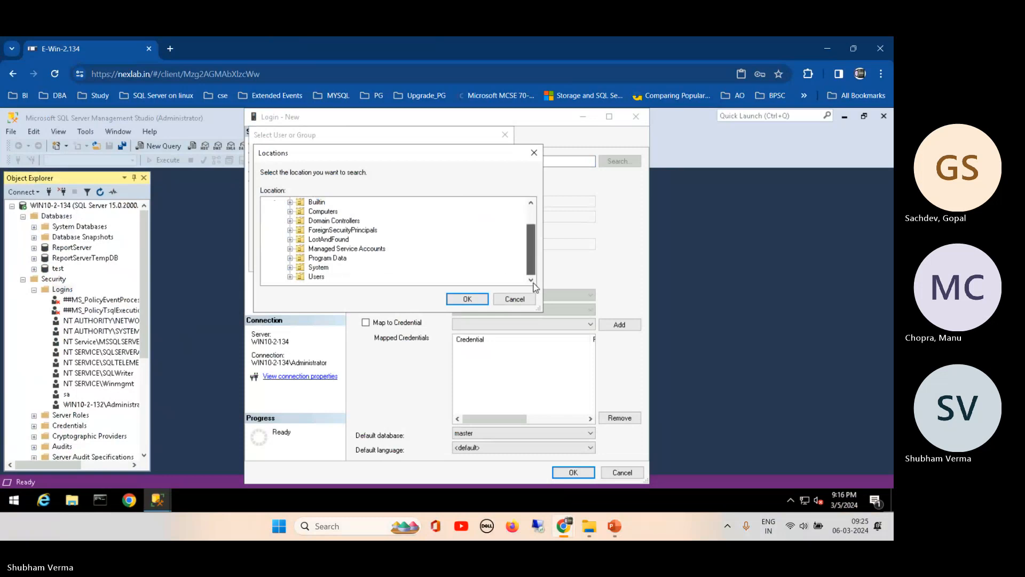
pyautogui.scroll(2, 532, 229)
pyautogui.moveTo(533, 225); pyautogui.dragTo(533, 210)
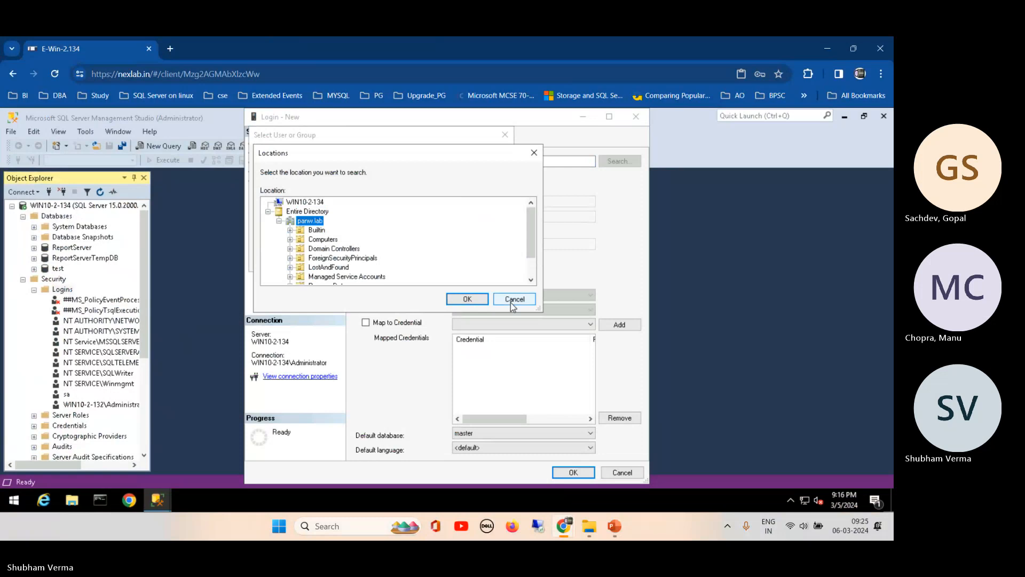
pyautogui.click(466, 299)
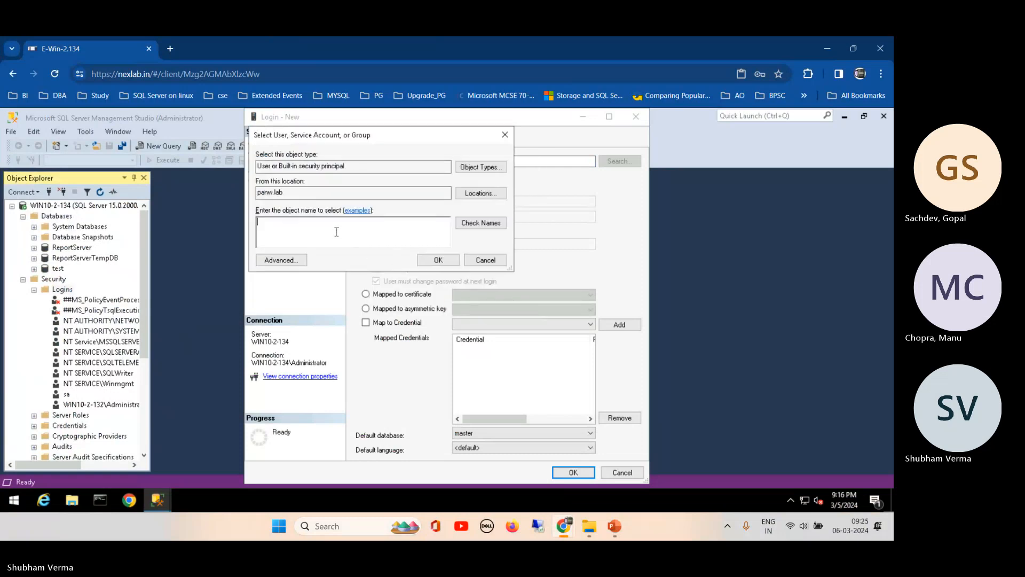
pyautogui.click(494, 261)
# - Run an advanced search listing all users and groups, then close the search and New Login dialogs
pyautogui.click(616, 161)
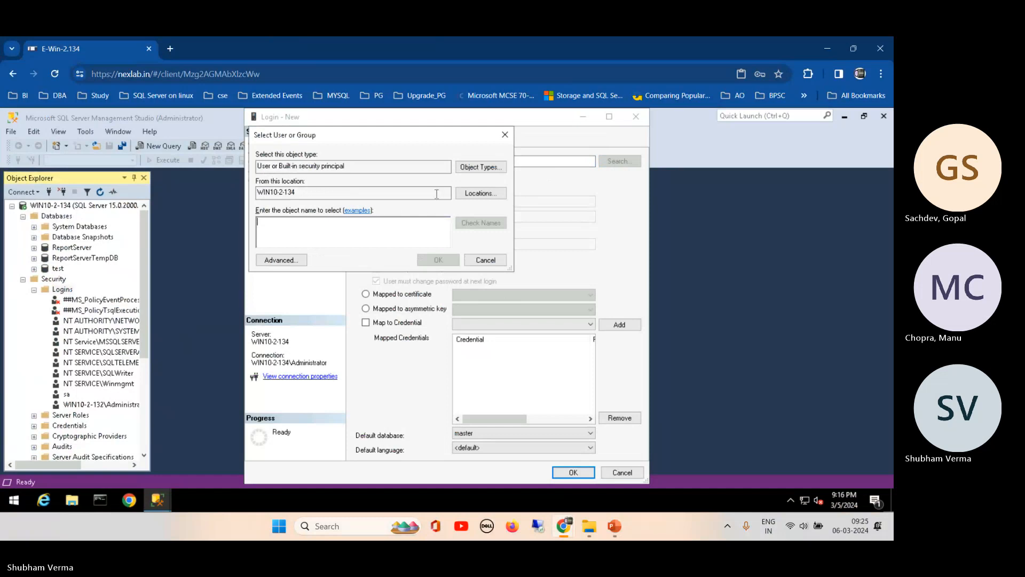
pyautogui.click(292, 261)
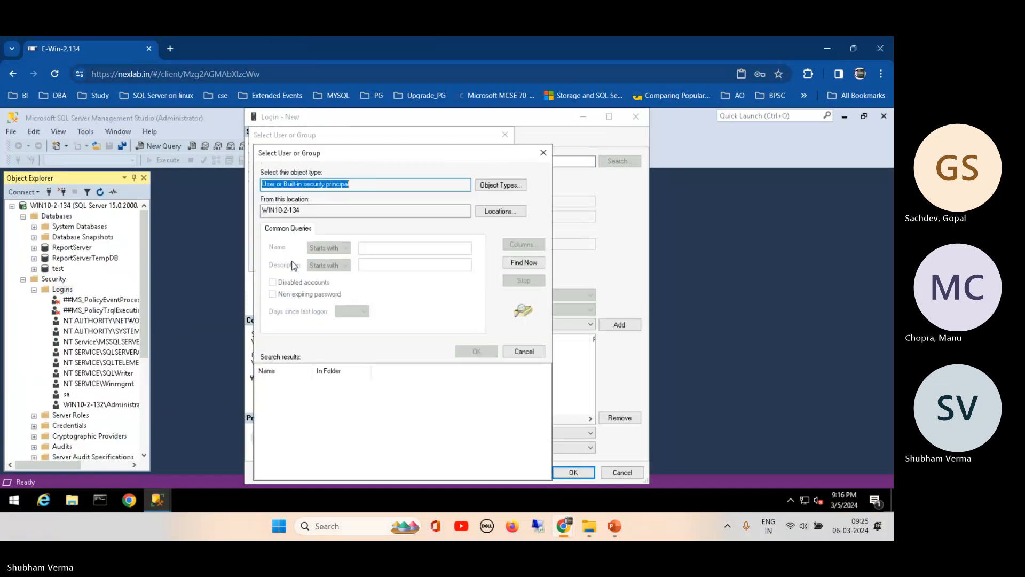
pyautogui.click(525, 264)
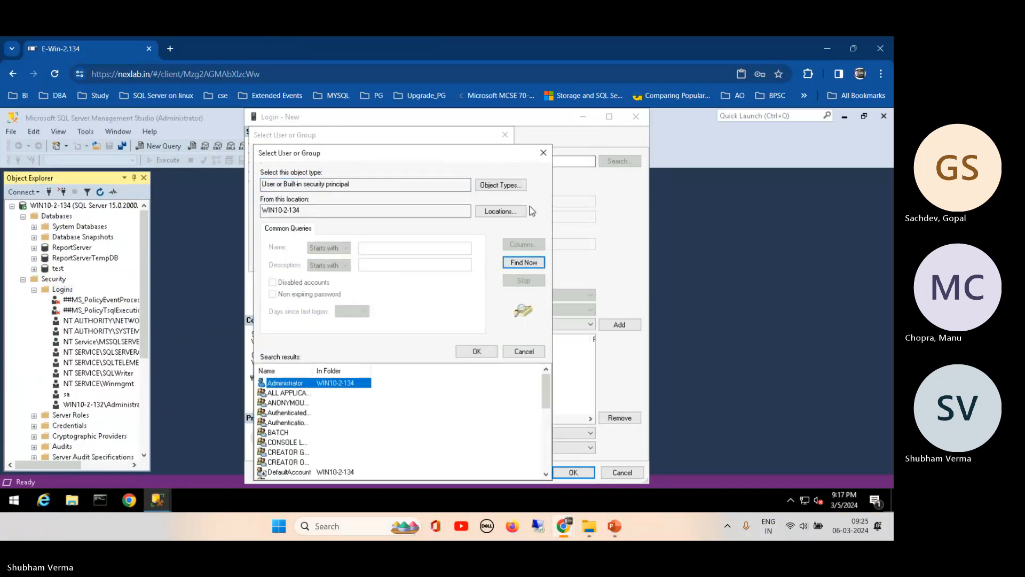
pyautogui.click(543, 152)
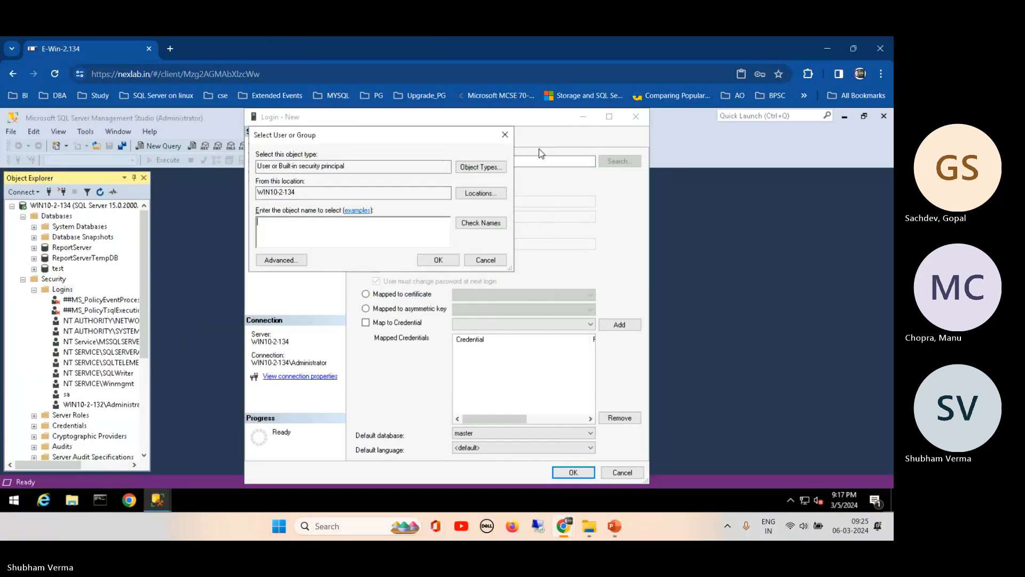
pyautogui.click(504, 138)
pyautogui.click(636, 117)
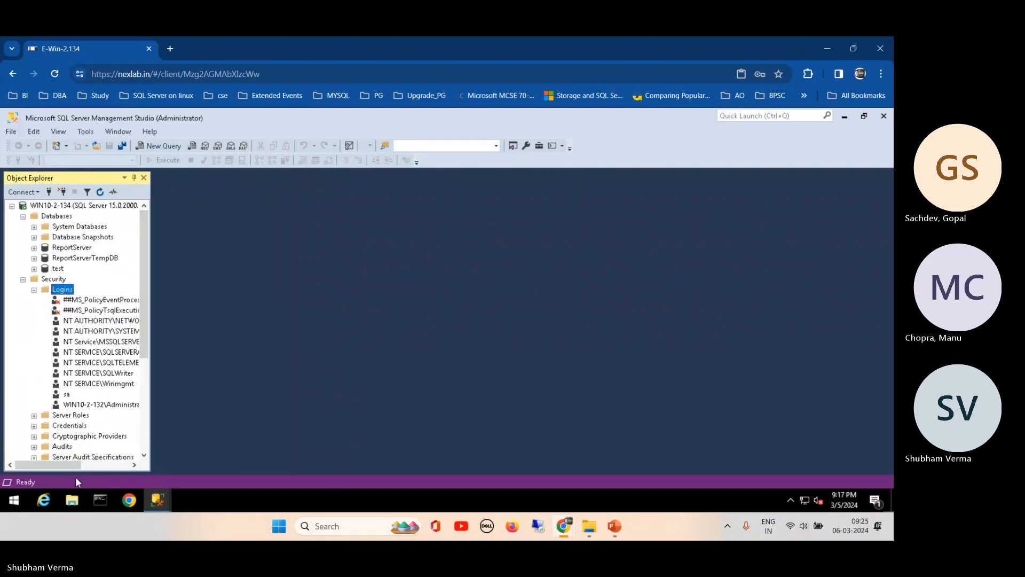
# - Run hostname and nslookup to confirm host Win10-2-134 and DNS server 192.168.0.101, then close the console
pyautogui.click(101, 499)
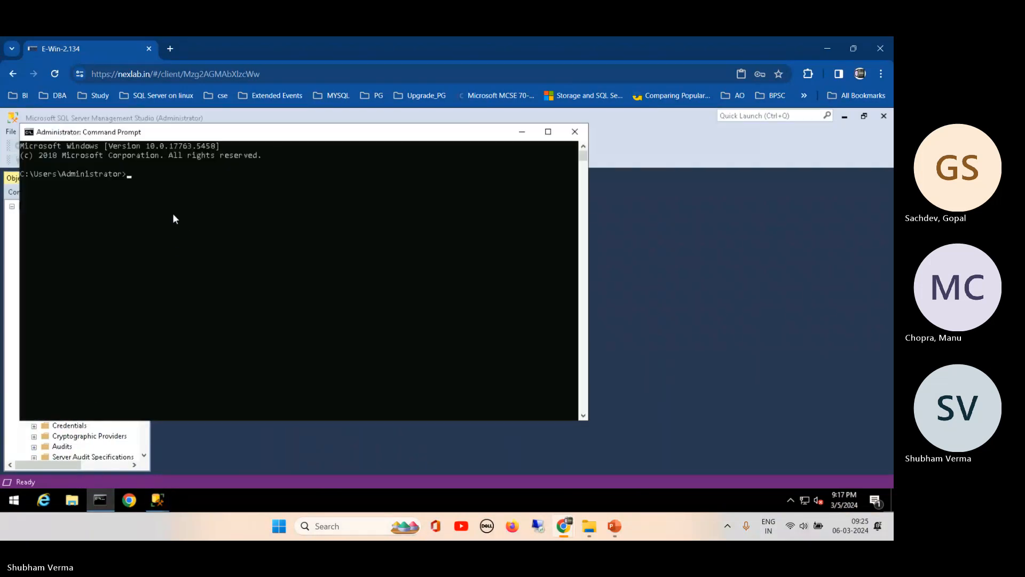
pyautogui.write('hostname')
pyautogui.press('Return')
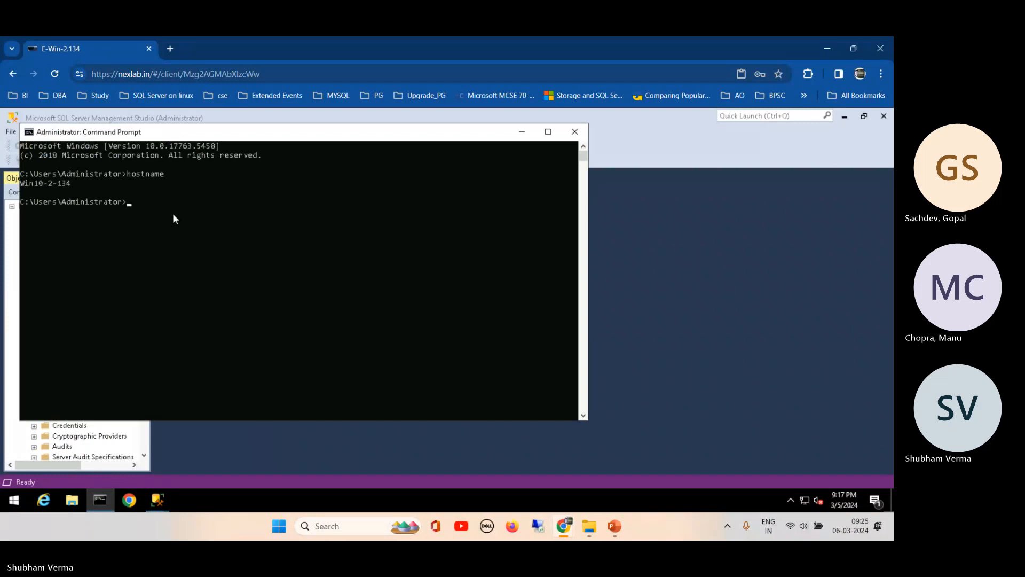
pyautogui.write('nslookup')
pyautogui.press('Return')
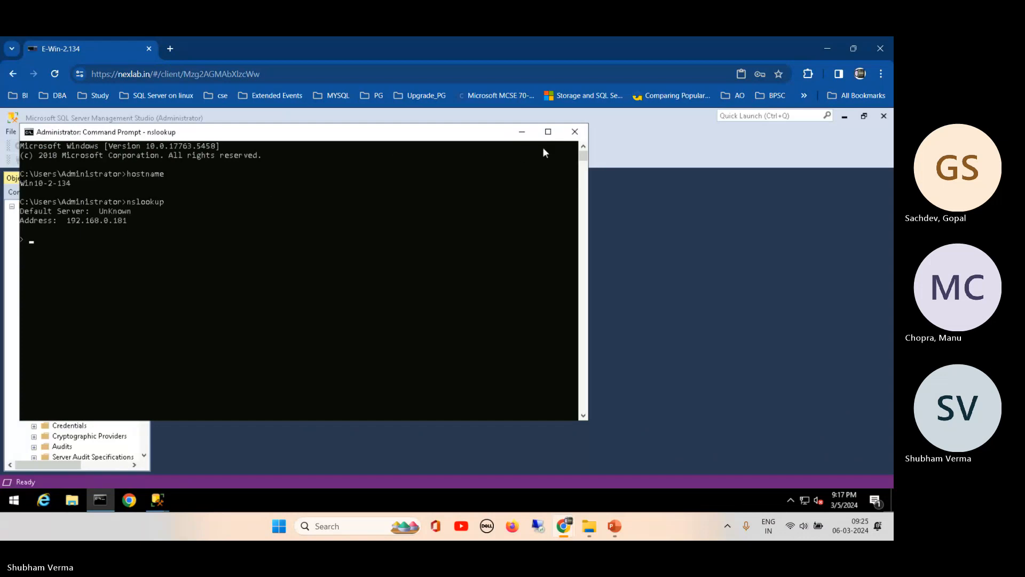
pyautogui.click(574, 131)
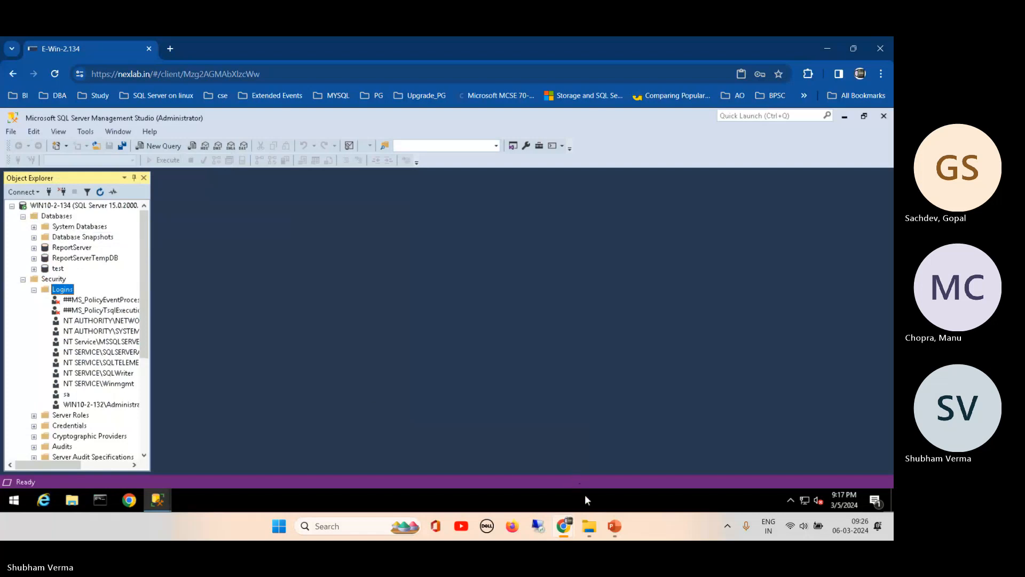
# - Minimize Management Studio and open File Explorer on the lab server
pyautogui.moveTo(145, 343); pyautogui.dragTo(164, 326)
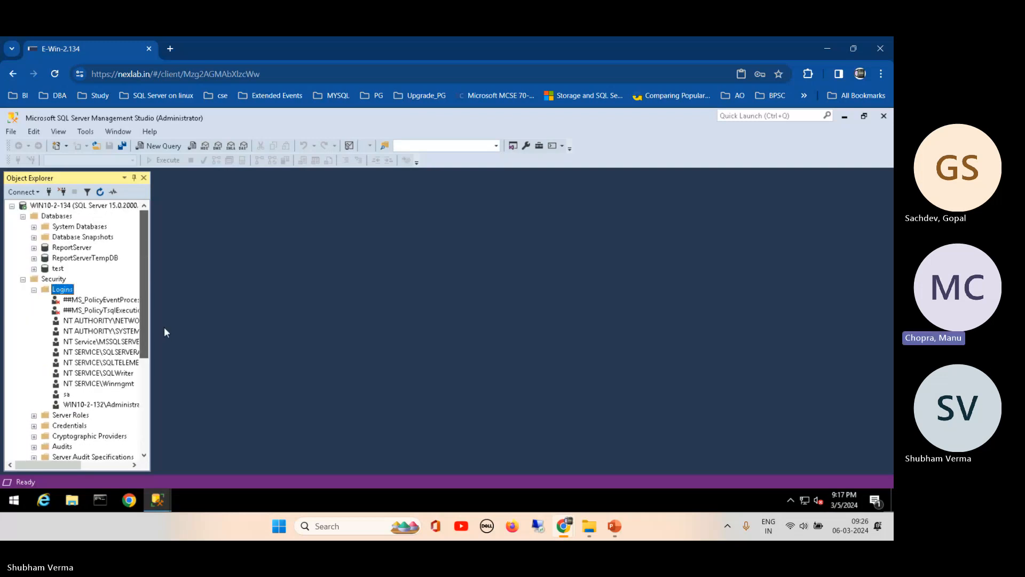
pyautogui.click(13, 500)
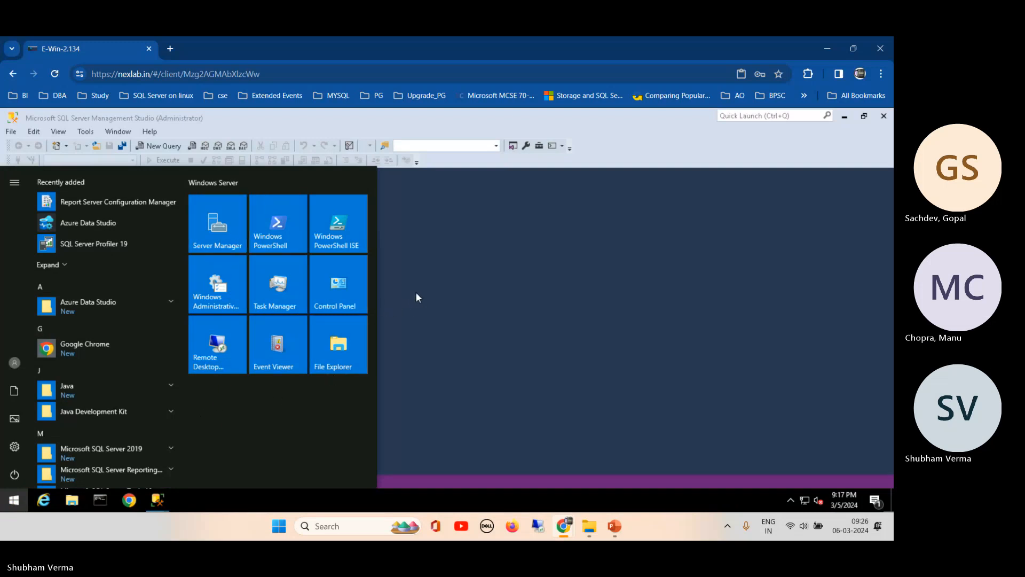
pyautogui.click(844, 120)
pyautogui.click(845, 119)
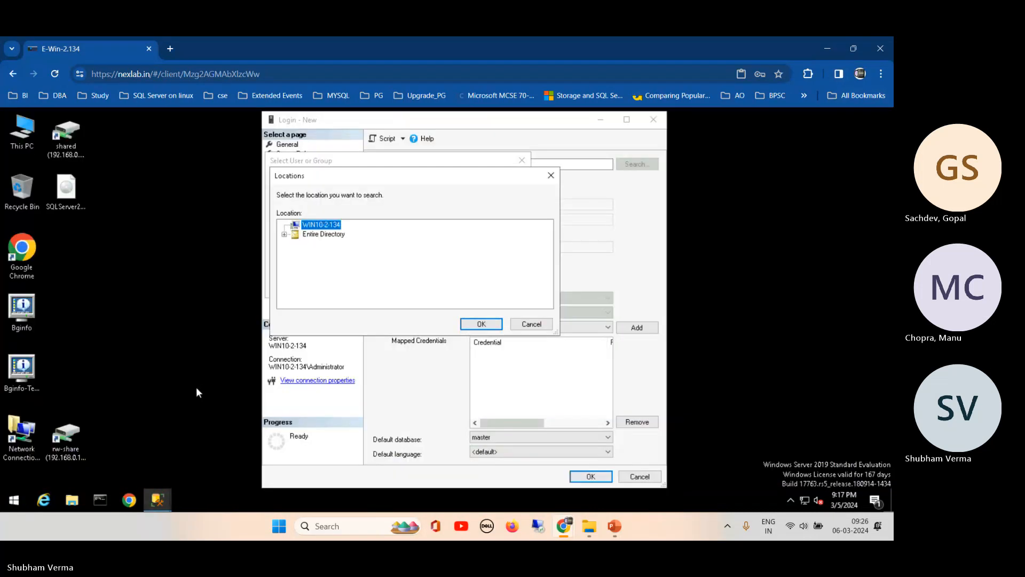
pyautogui.click(73, 501)
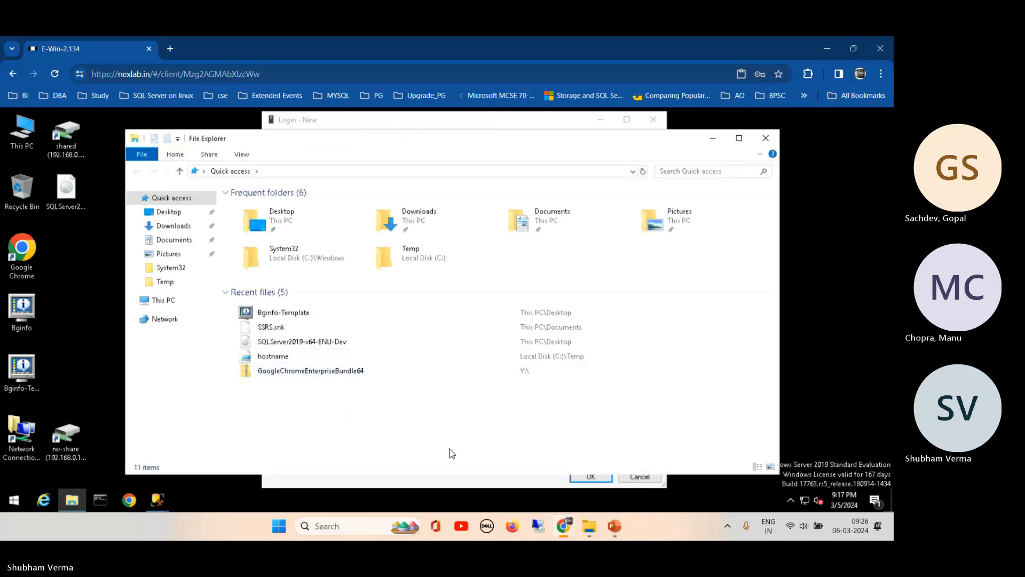
# - Cancel the Locations, Select User or Group and Login - New dialogs
pyautogui.click(455, 487)
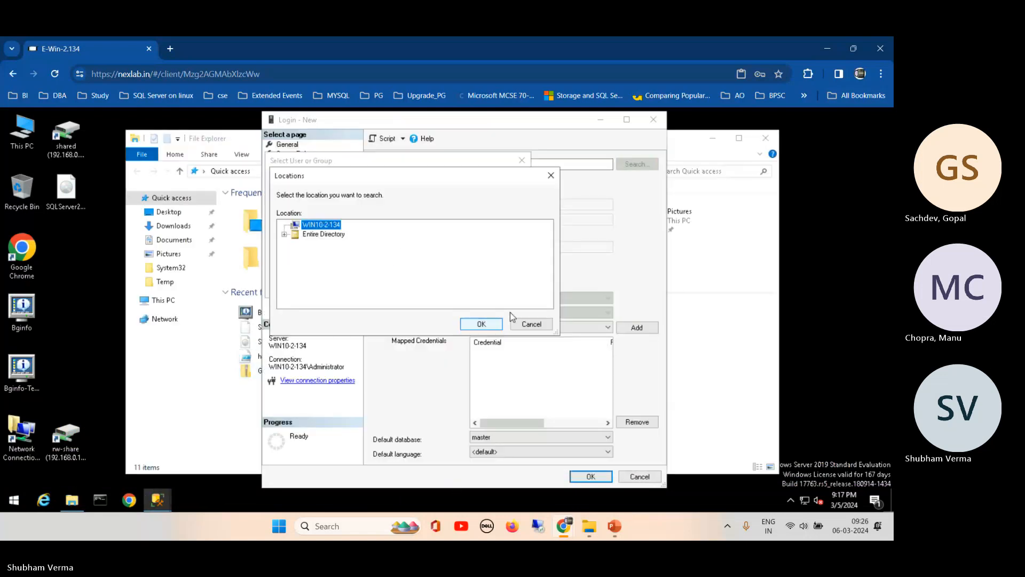
pyautogui.click(527, 328)
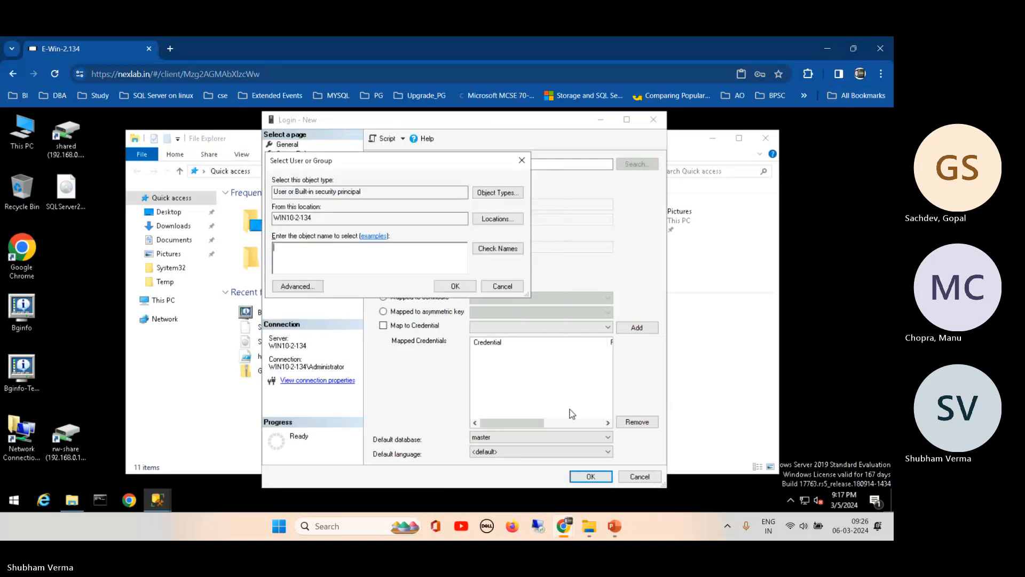
pyautogui.click(502, 285)
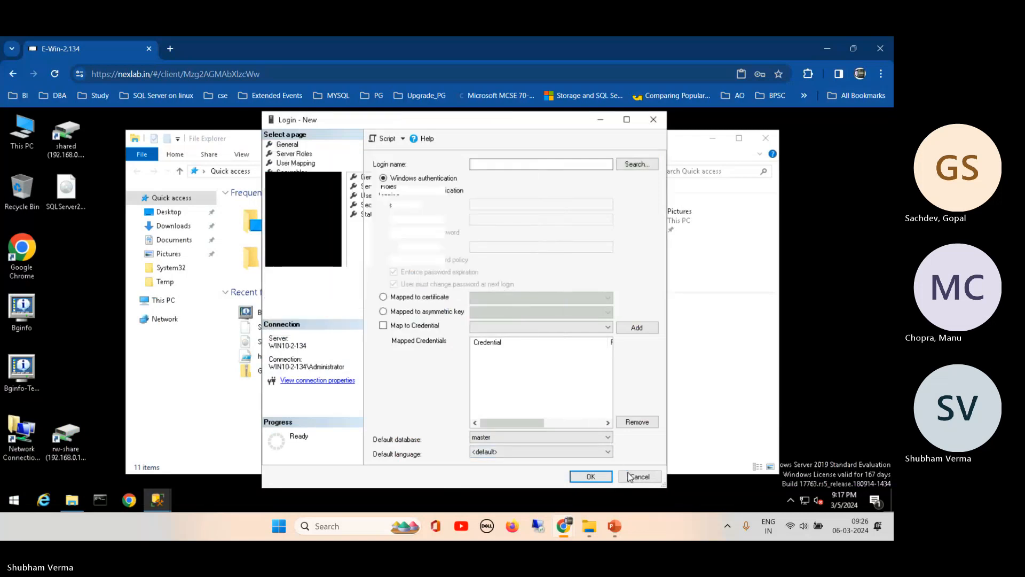
pyautogui.click(643, 476)
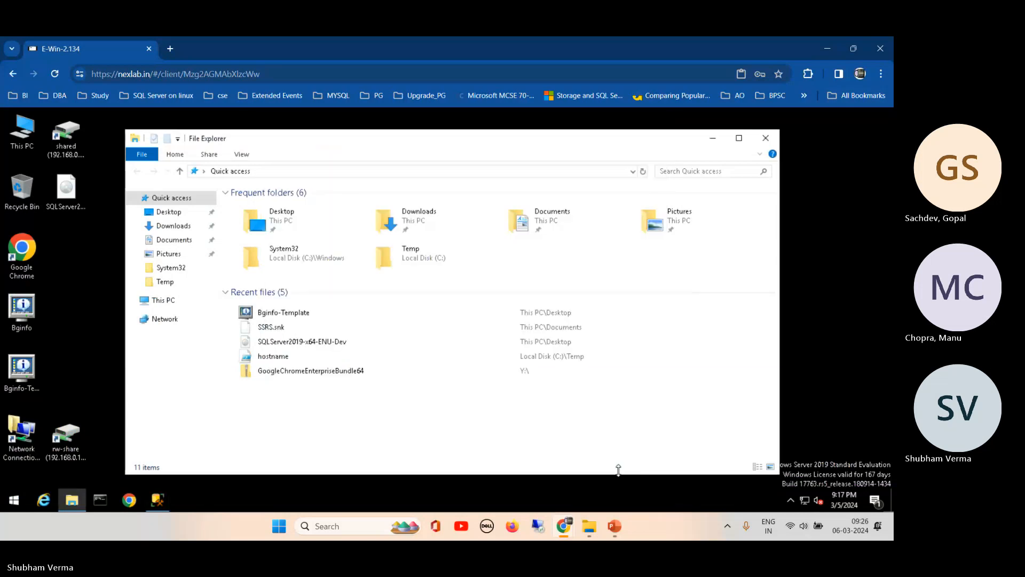
# - Check This PC's system properties to confirm Win10-2-134 is in the panw.lab domain, then close File Explorer
pyautogui.rightClick(166, 306)
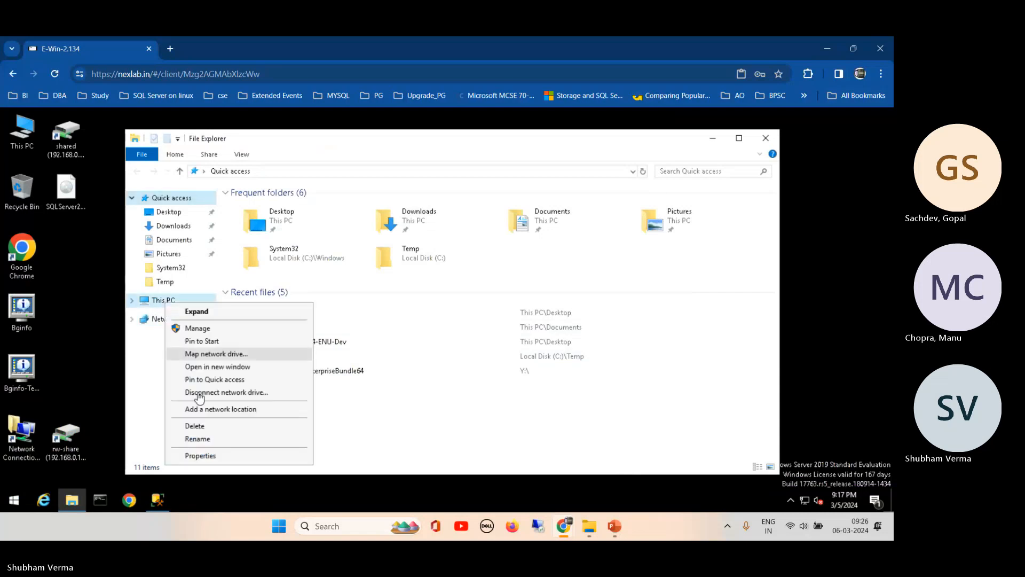
pyautogui.click(201, 457)
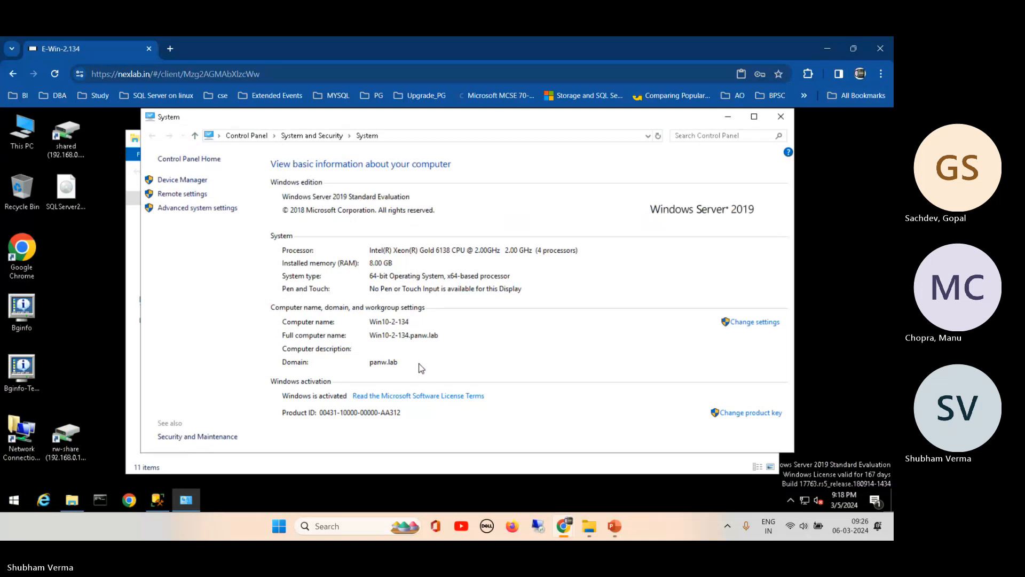
pyautogui.click(780, 122)
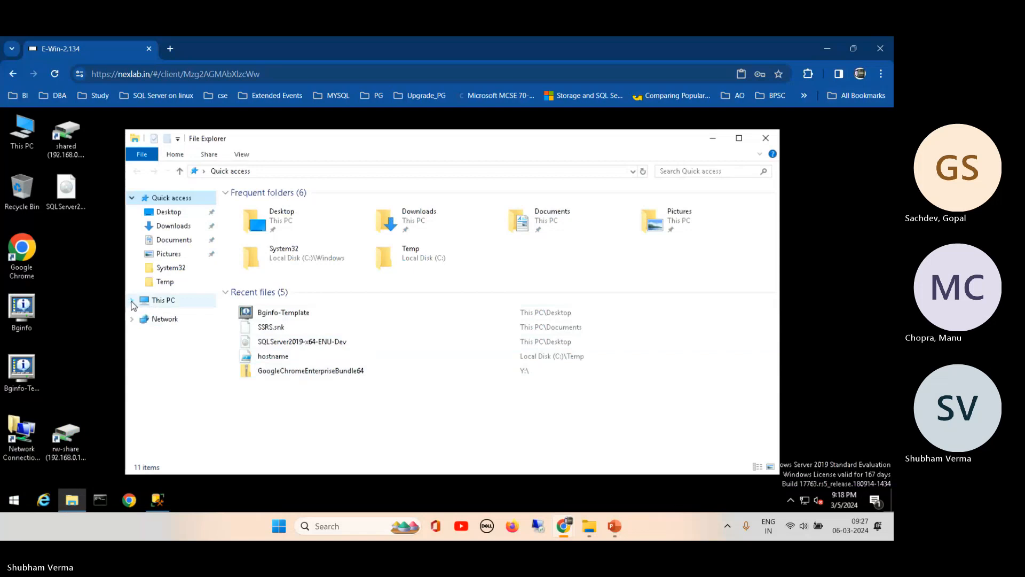
pyautogui.click(132, 300)
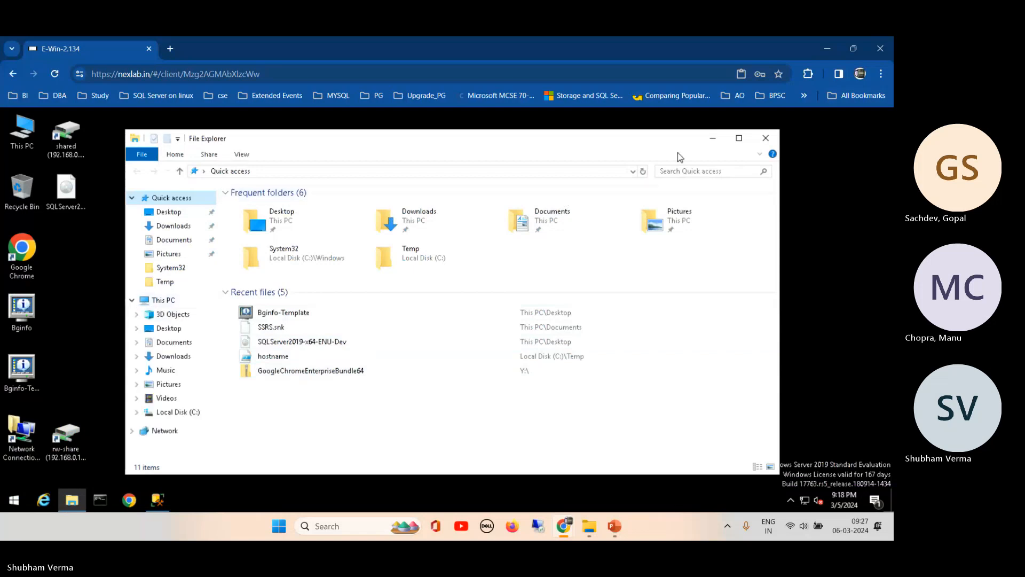
pyautogui.click(770, 142)
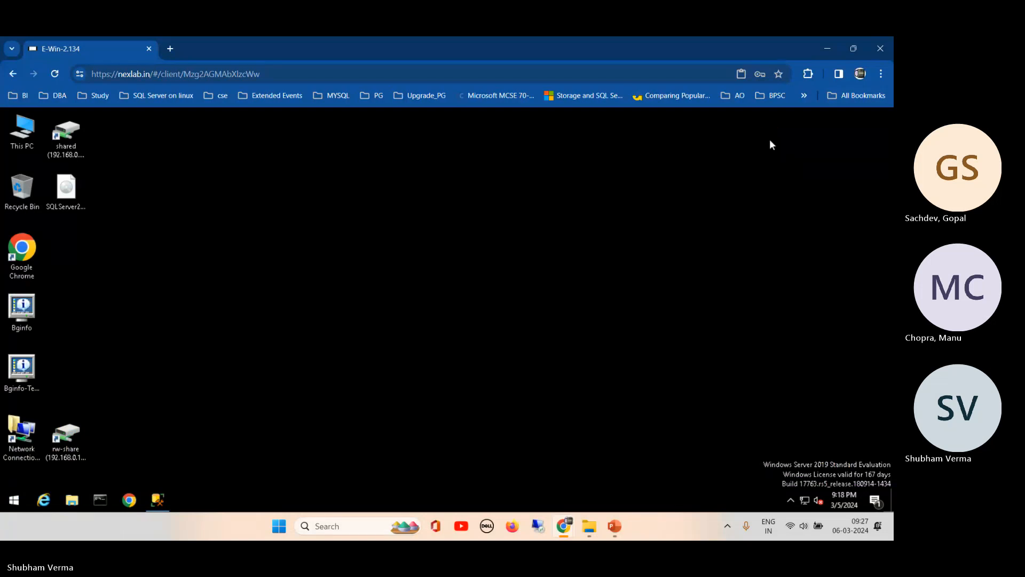
# - Refresh the remote lab desktop and minimize its browser window
pyautogui.rightClick(258, 266)
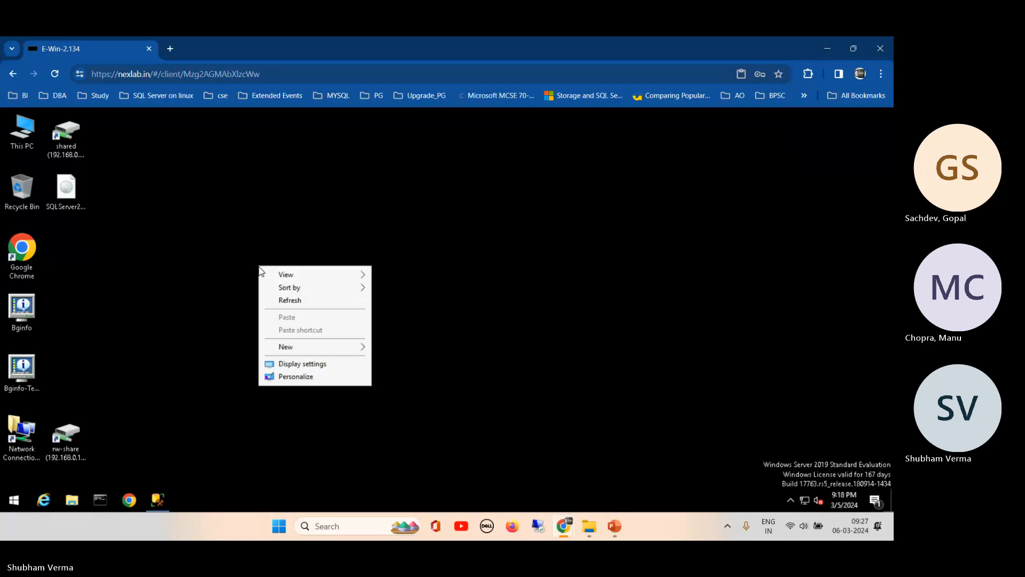
pyautogui.click(283, 302)
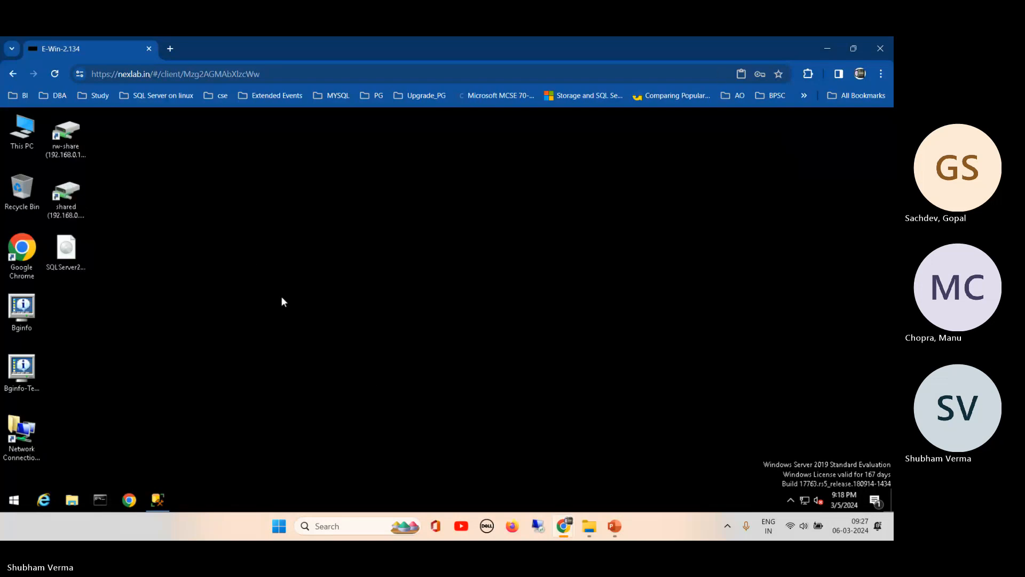
pyautogui.click(829, 49)
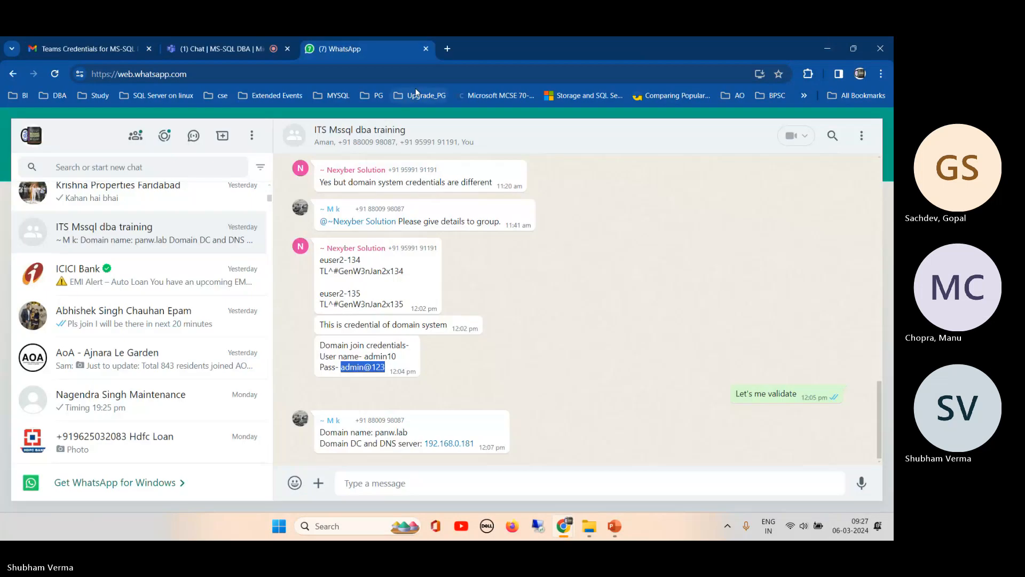
# - Open nexlab.in in a new Chrome tab to reconnect the remote desktop
pyautogui.click(449, 48)
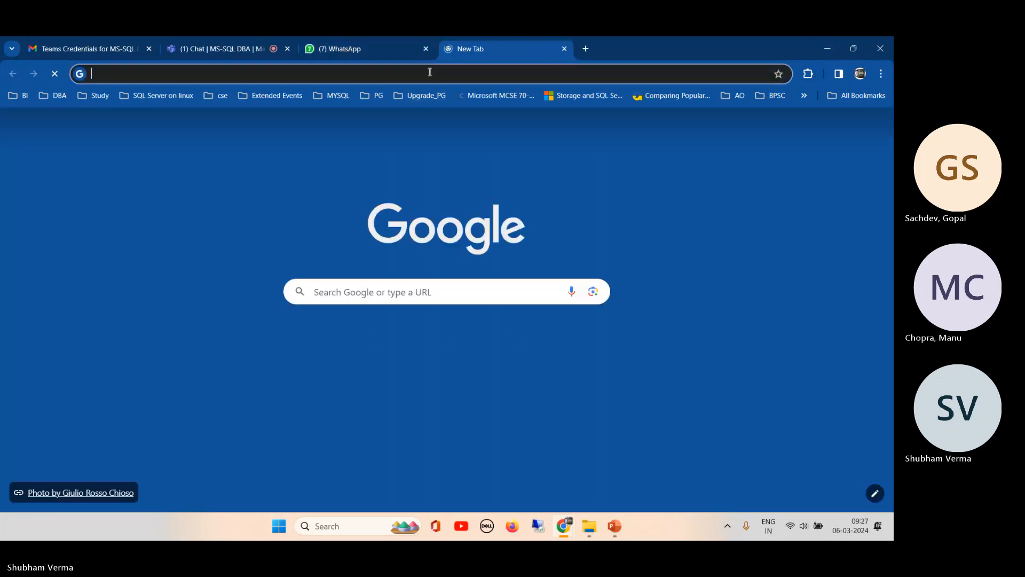
pyautogui.click(430, 72)
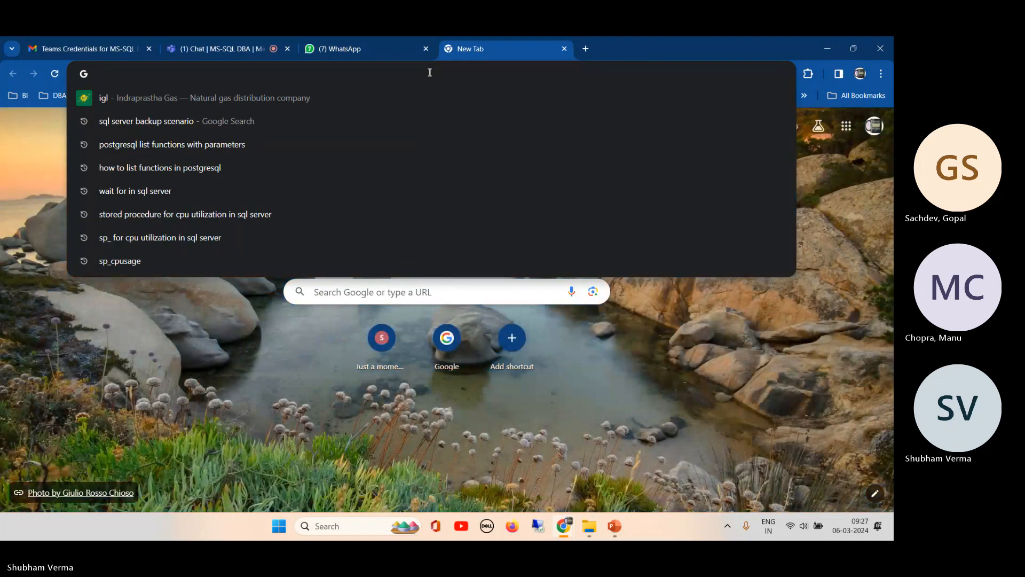
pyautogui.write('n')
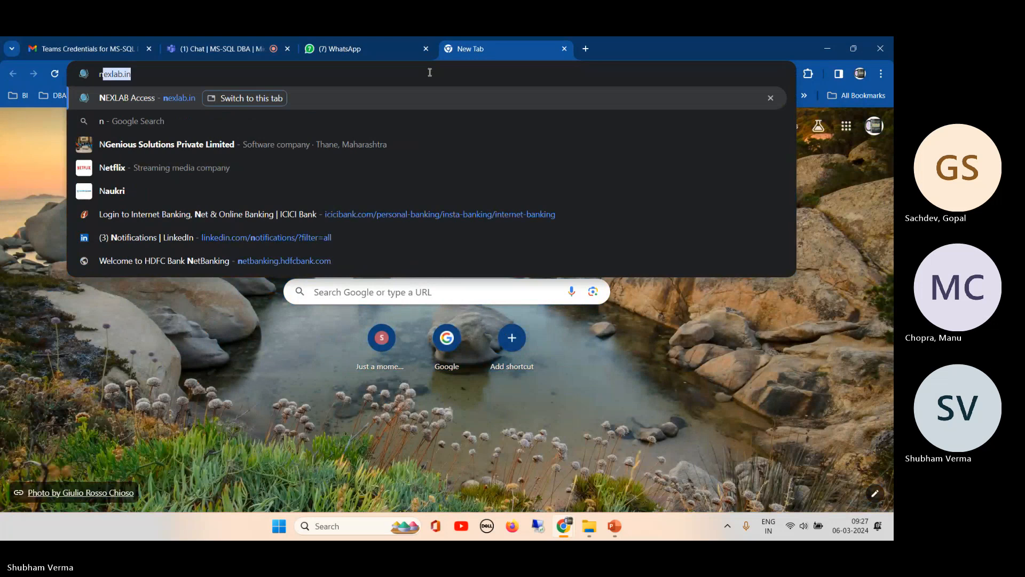
pyautogui.click(133, 99)
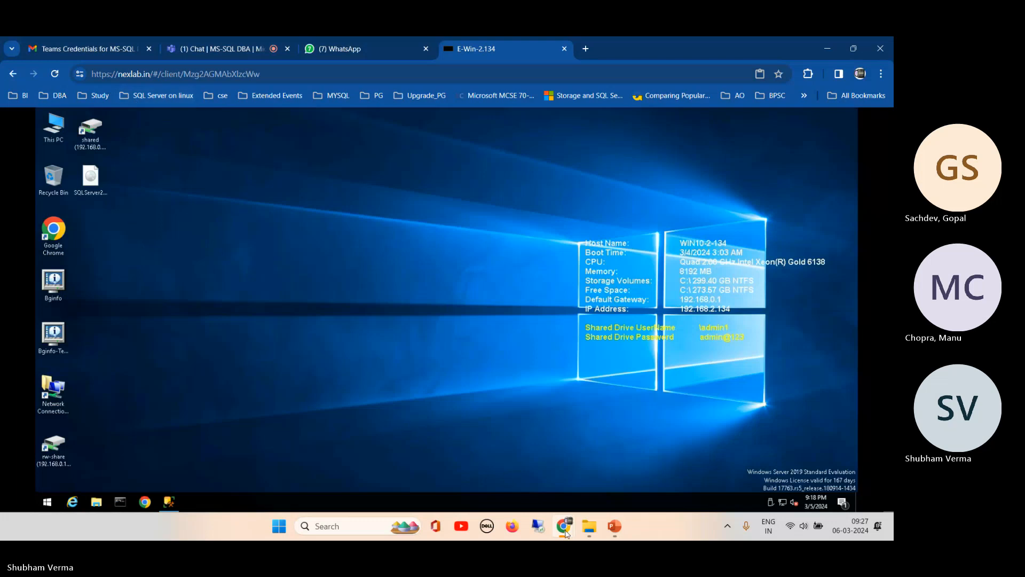
# - Log out of the conflicting NEXLAB remote session and return to the WhatsApp training group chat
pyautogui.moveTo(567, 533)
pyautogui.click(682, 452)
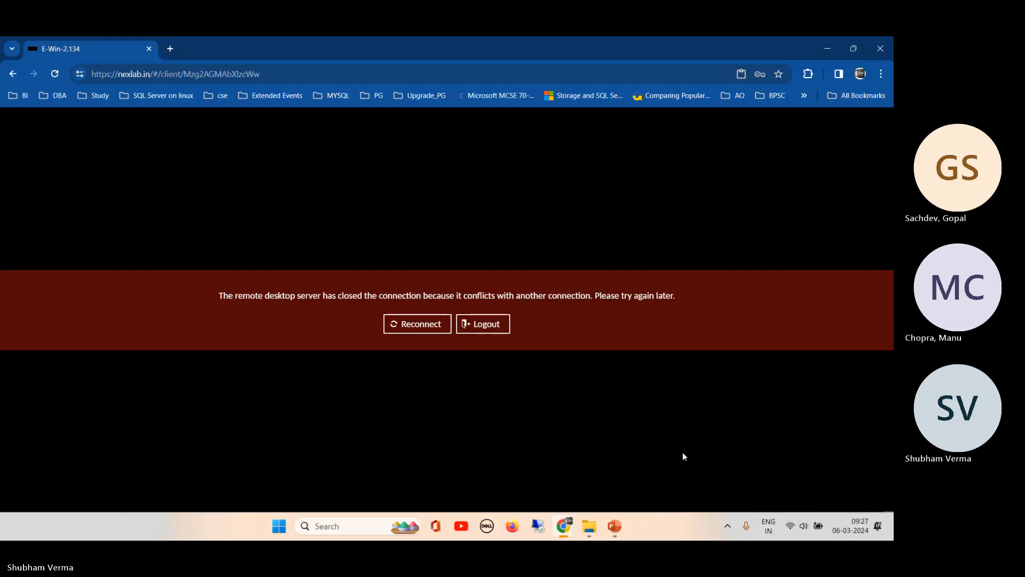
pyautogui.click(482, 327)
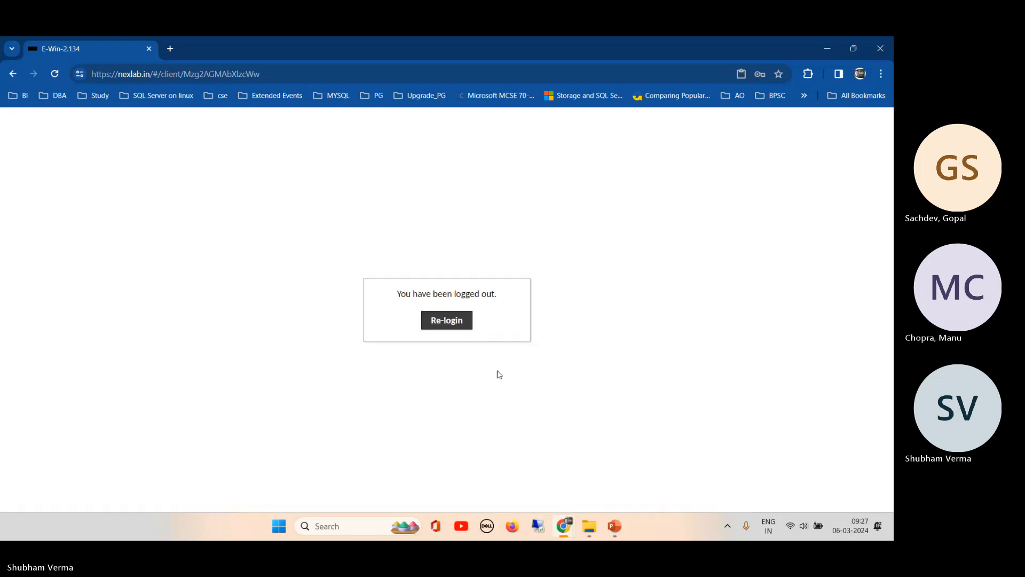
pyautogui.moveTo(570, 527)
pyautogui.click(453, 472)
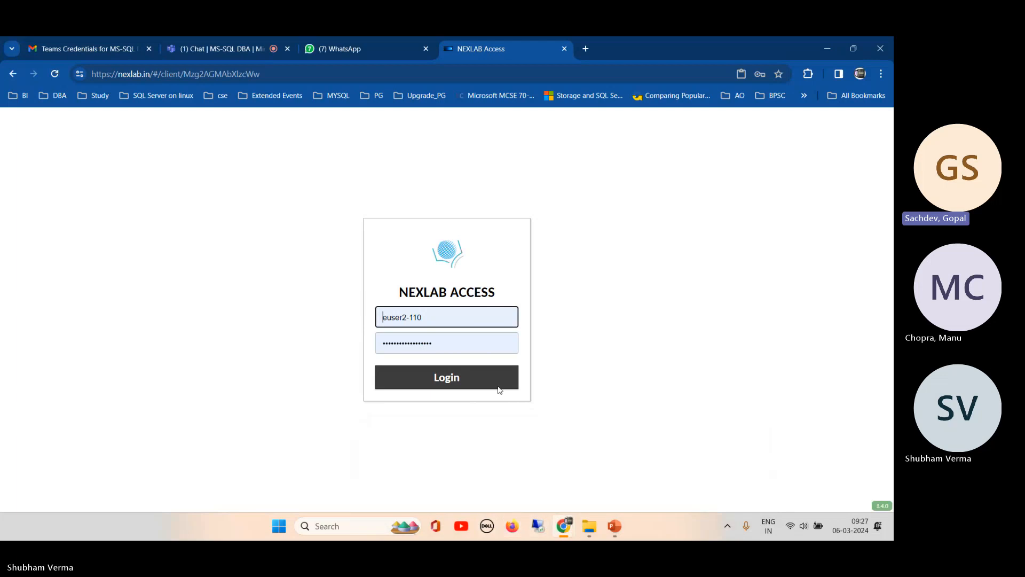
pyautogui.click(360, 50)
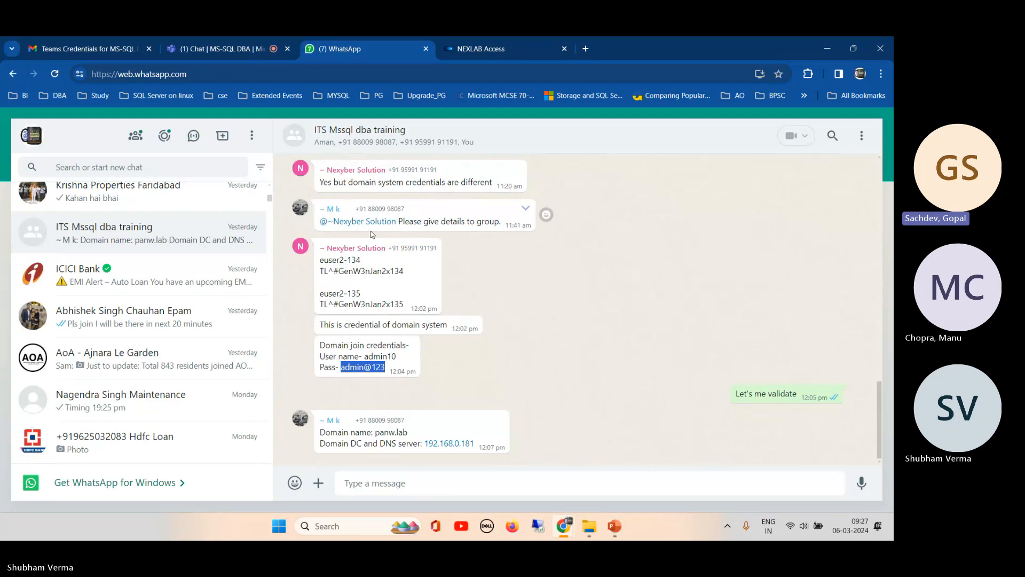
# - Toggle the Teams meeting microphone, leaving it muted, and bring up the NEXLAB Access login page
pyautogui.click(228, 48)
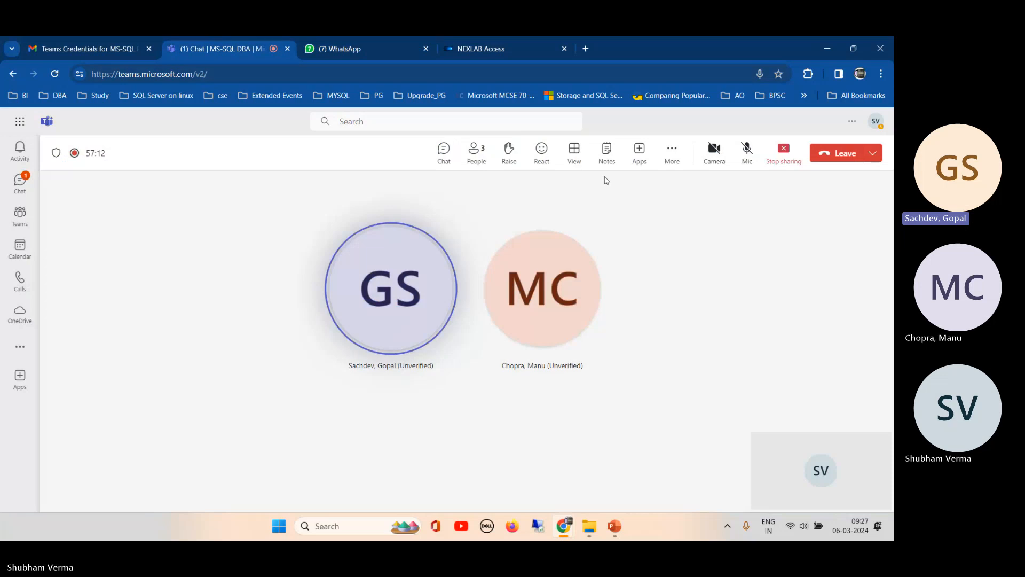
pyautogui.click(746, 152)
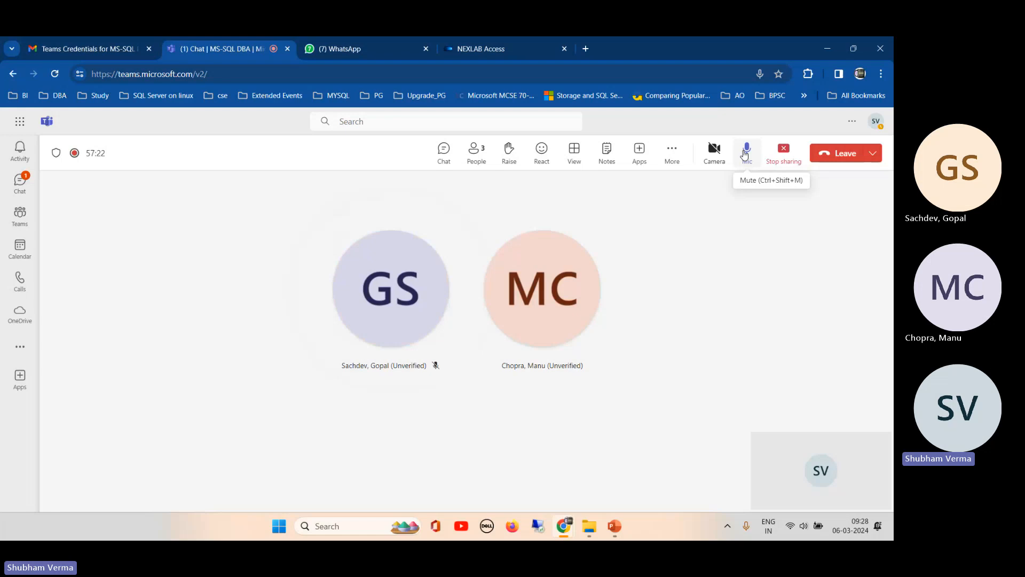
pyautogui.click(747, 151)
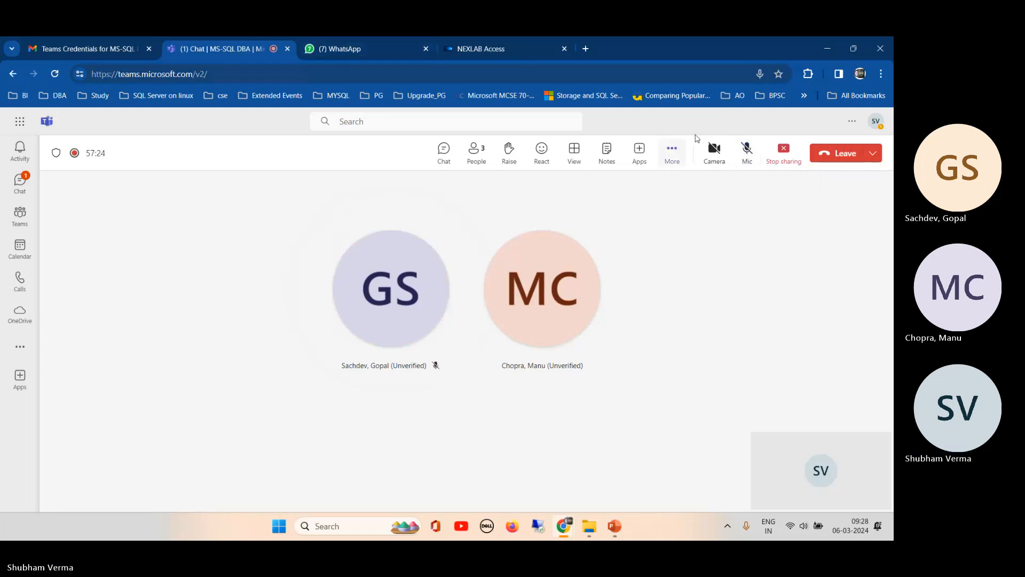
pyautogui.click(752, 152)
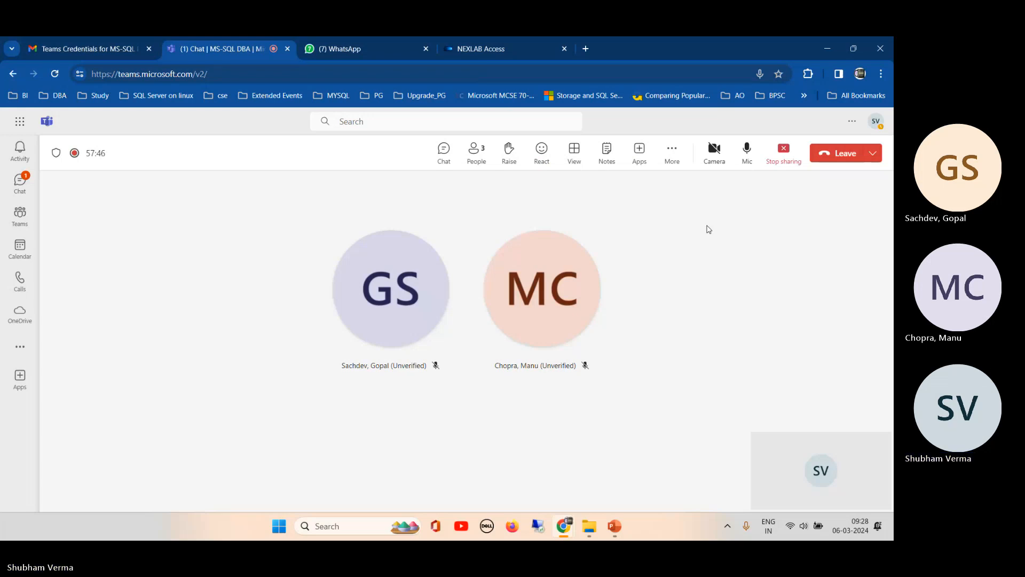
pyautogui.click(748, 158)
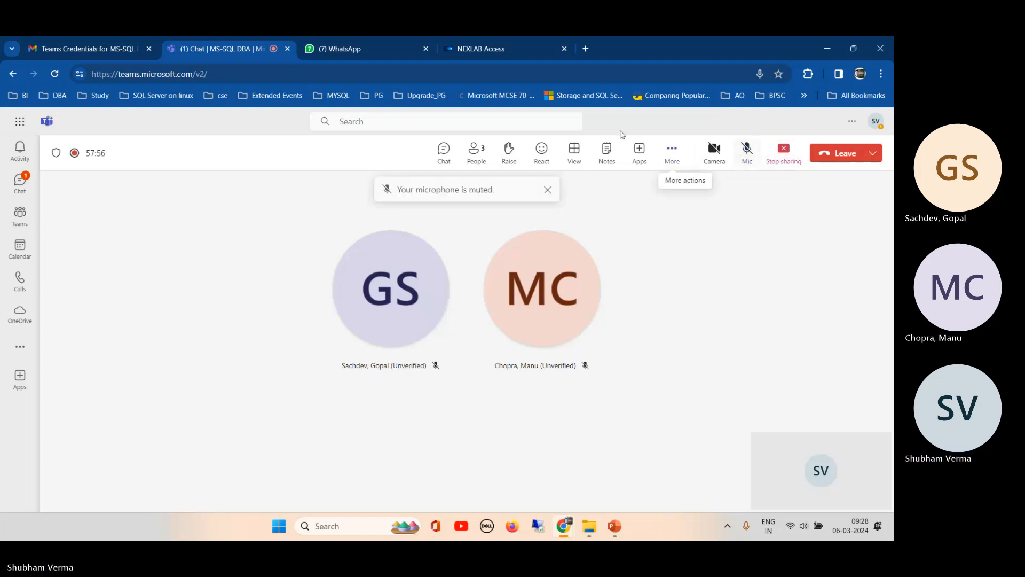
pyautogui.click(491, 52)
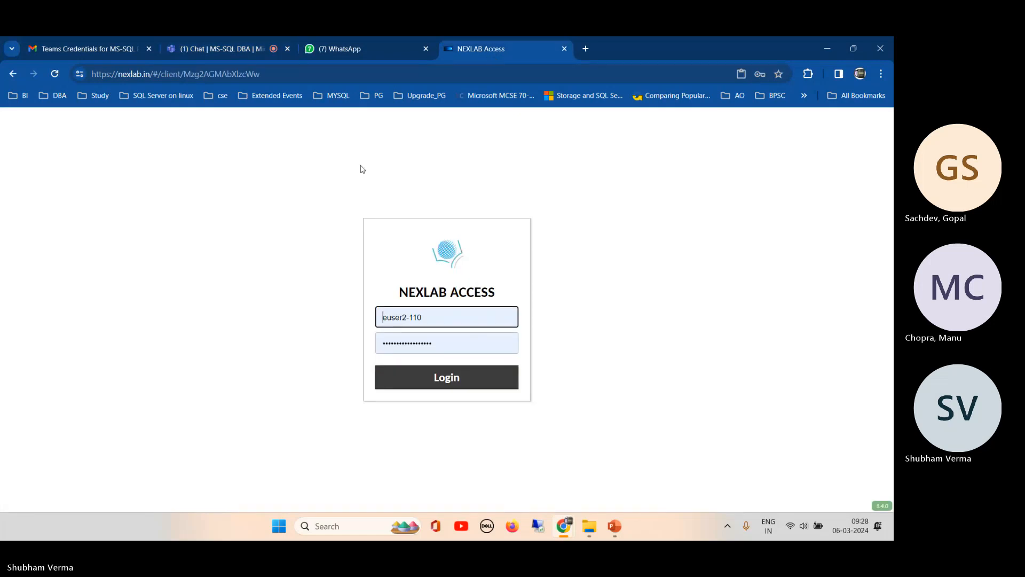
# - Copy the domain-system username from the WhatsApp chat into the NEXLAB login username field
pyautogui.click(345, 46)
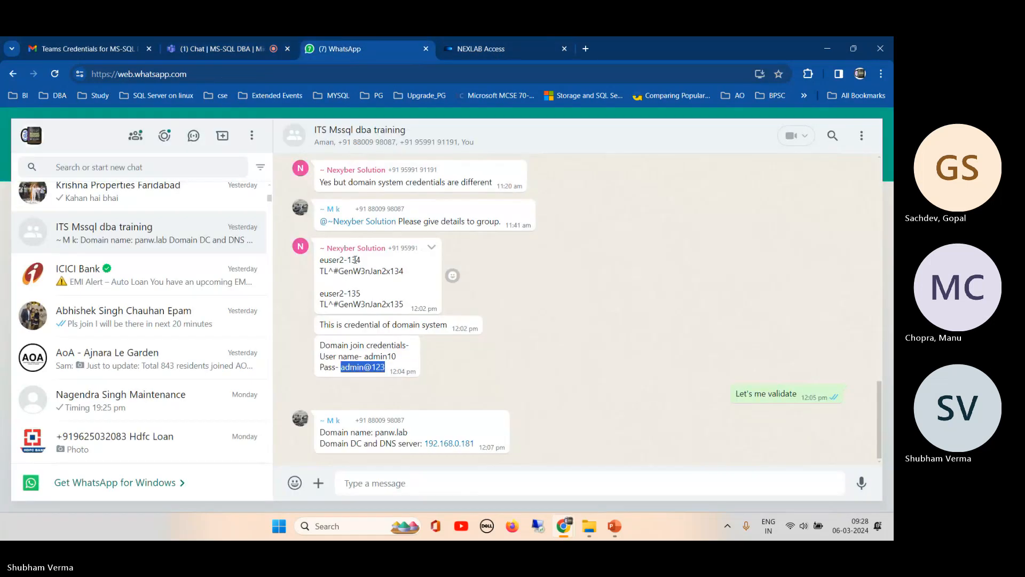
pyautogui.moveTo(364, 260); pyautogui.dragTo(316, 266)
pyautogui.hotkey('ctrl', 'c')
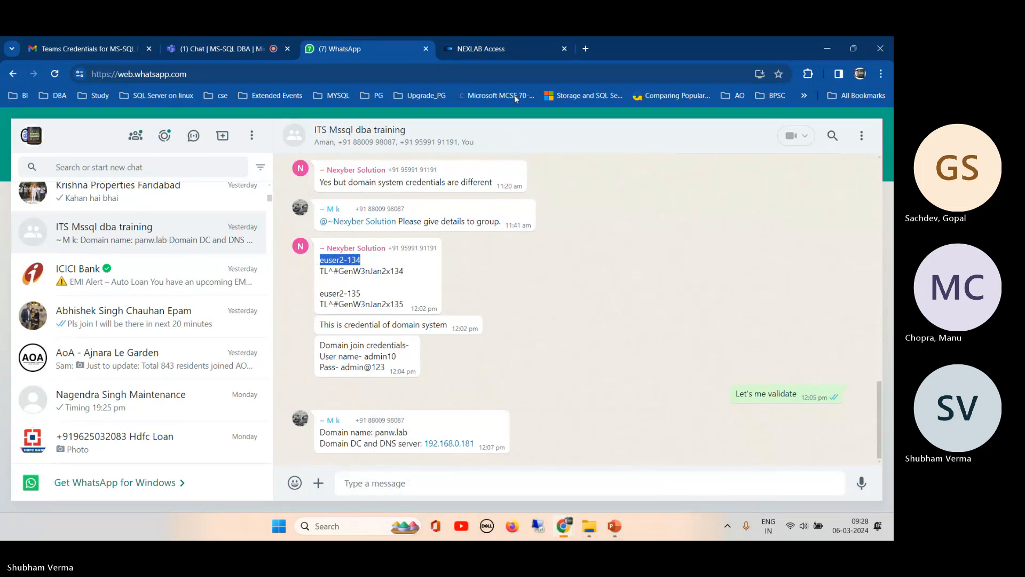
pyautogui.click(492, 50)
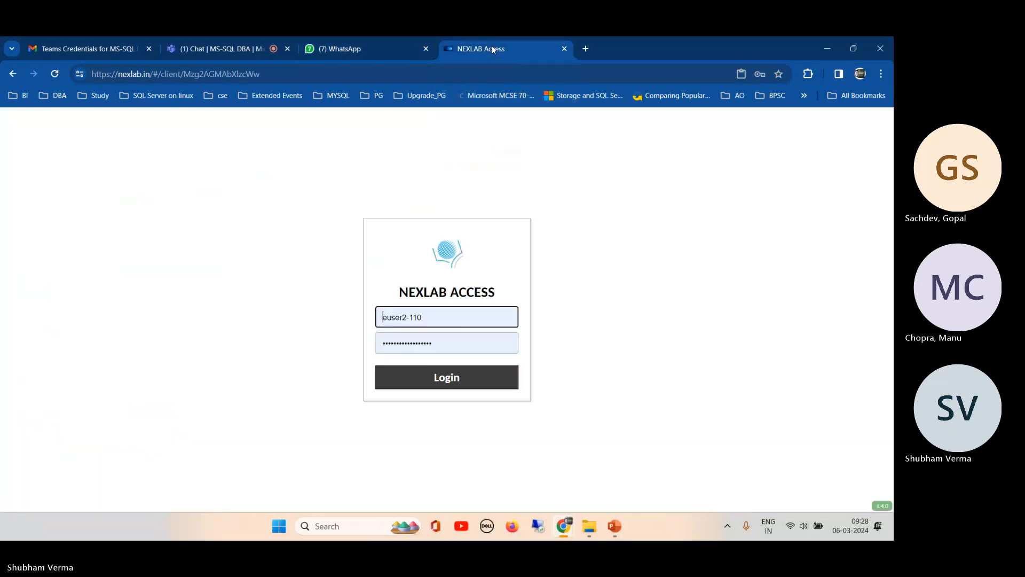
pyautogui.tripleClick(440, 316)
pyautogui.hotkey('ctrl', 'v')
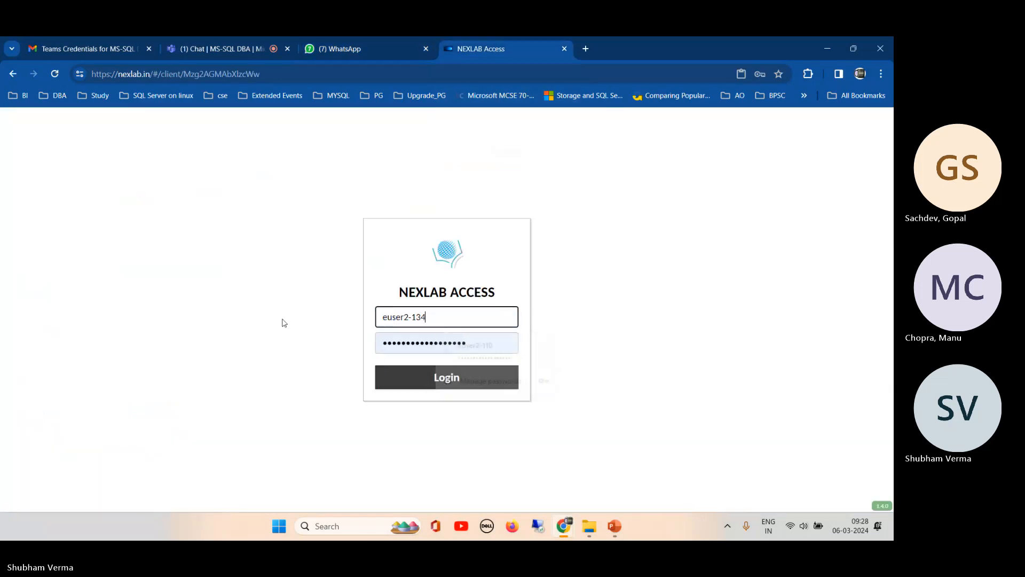
# - Paste the matching password from the chat into the password field and log in to E-Win-2.134
pyautogui.click(350, 47)
pyautogui.moveTo(404, 271); pyautogui.dragTo(321, 280)
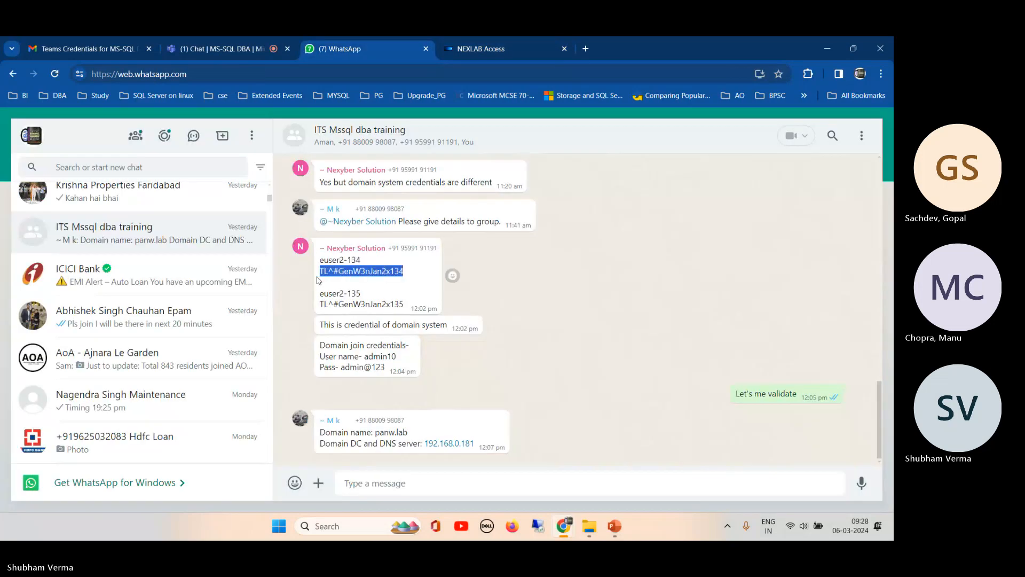
pyautogui.hotkey('ctrl', 'c')
pyautogui.click(505, 47)
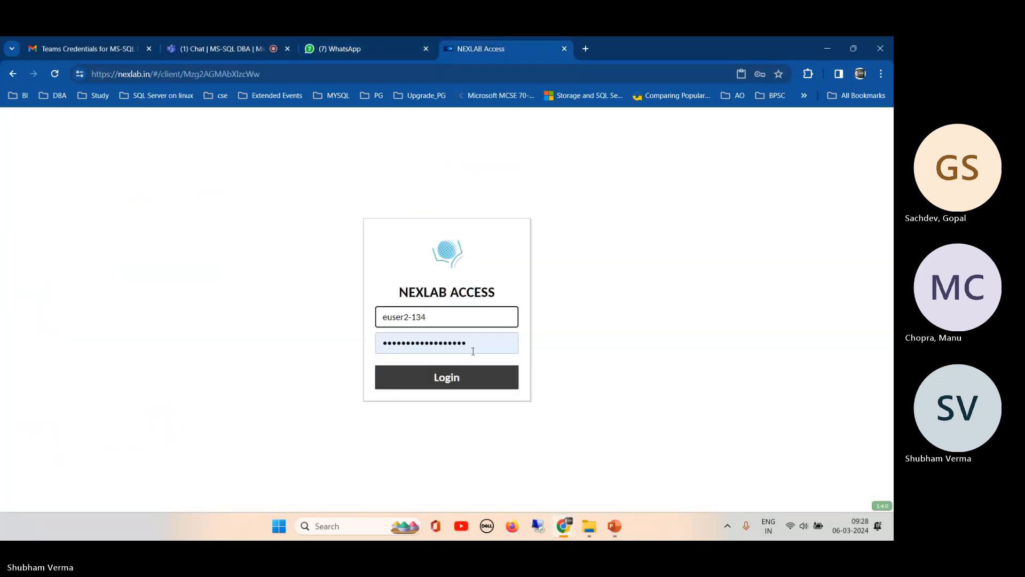
pyautogui.click(453, 344)
pyautogui.hotkey('ctrl', 'a')
pyautogui.hotkey('ctrl', 'v')
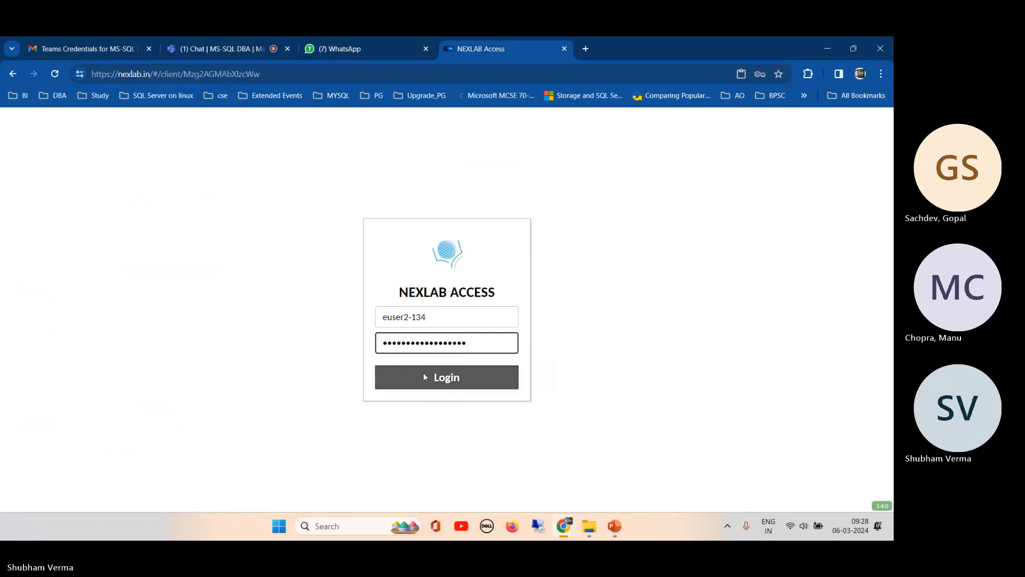
pyautogui.click(447, 379)
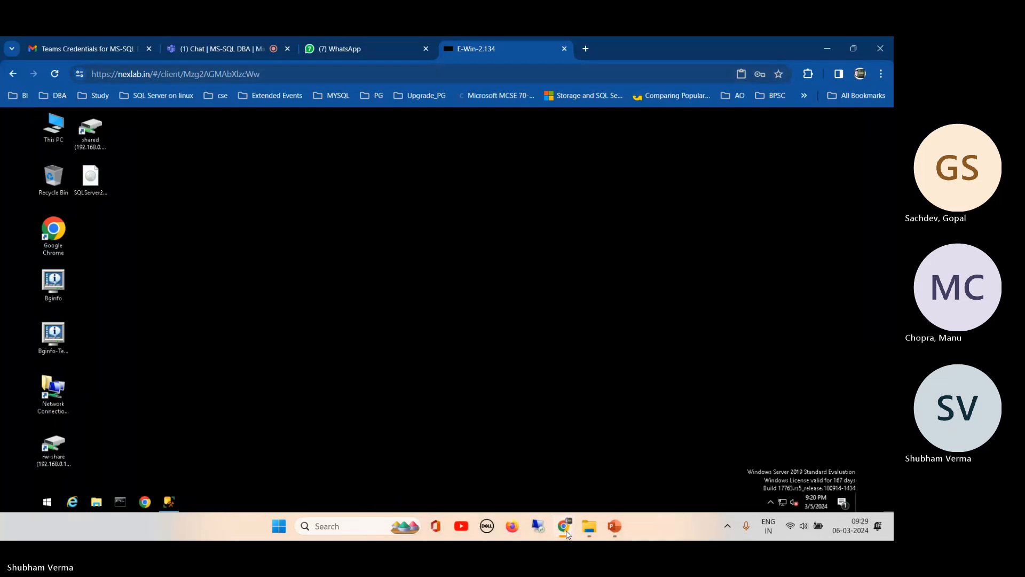
# - Log back in to the separate remote-session window and reload the unstable session
pyautogui.moveTo(567, 534)
pyautogui.click(675, 471)
pyautogui.click(450, 323)
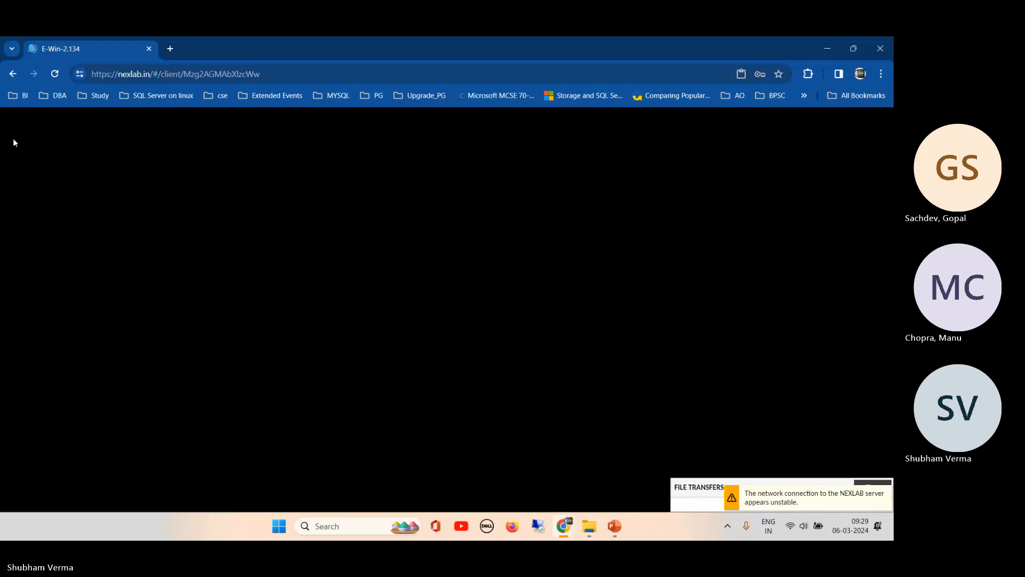
pyautogui.click(55, 75)
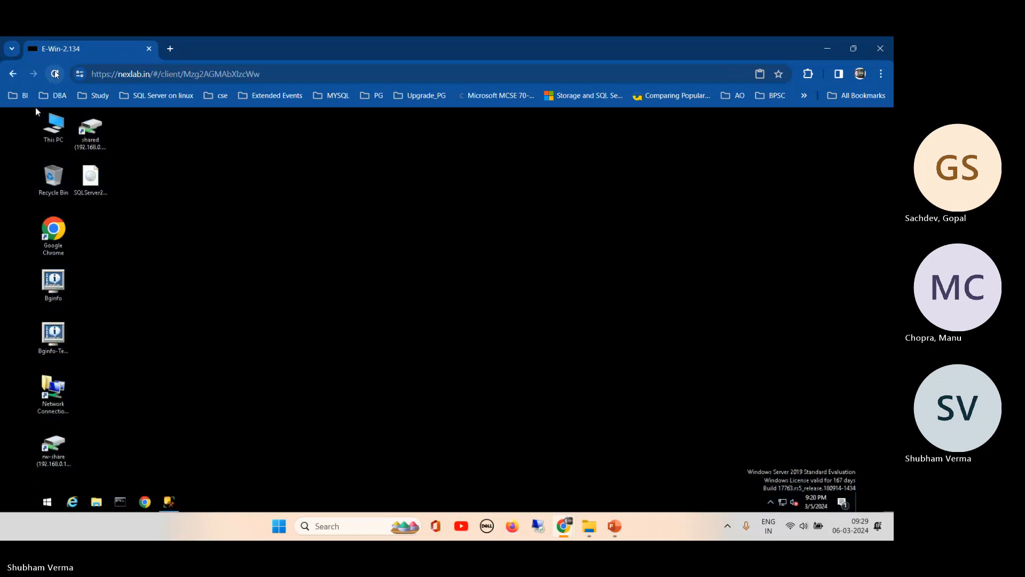
# - Disconnect from the remote server via the Start menu power options, then log out of NEXLAB
pyautogui.click(47, 501)
pyautogui.click(49, 387)
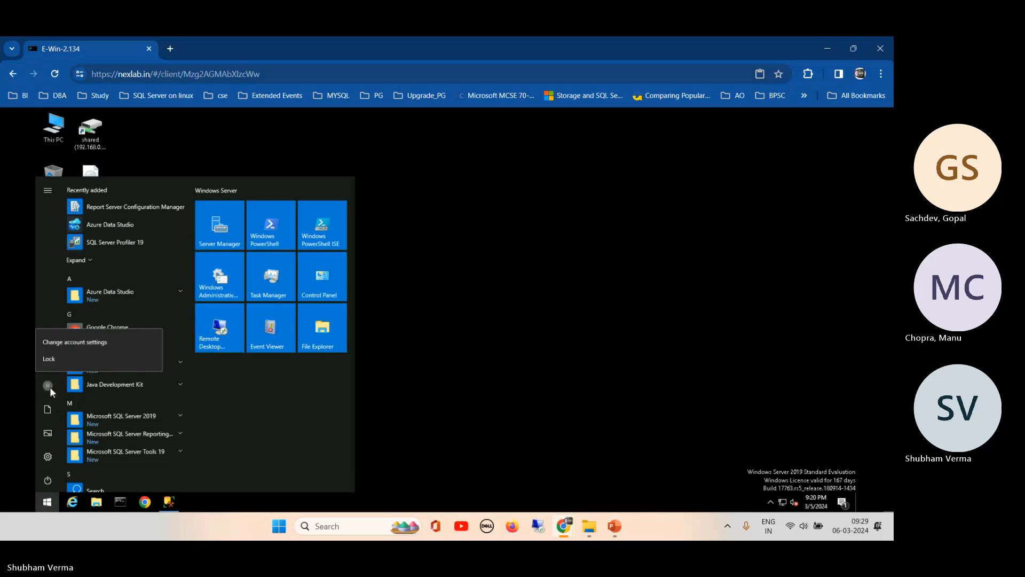
pyautogui.click(47, 482)
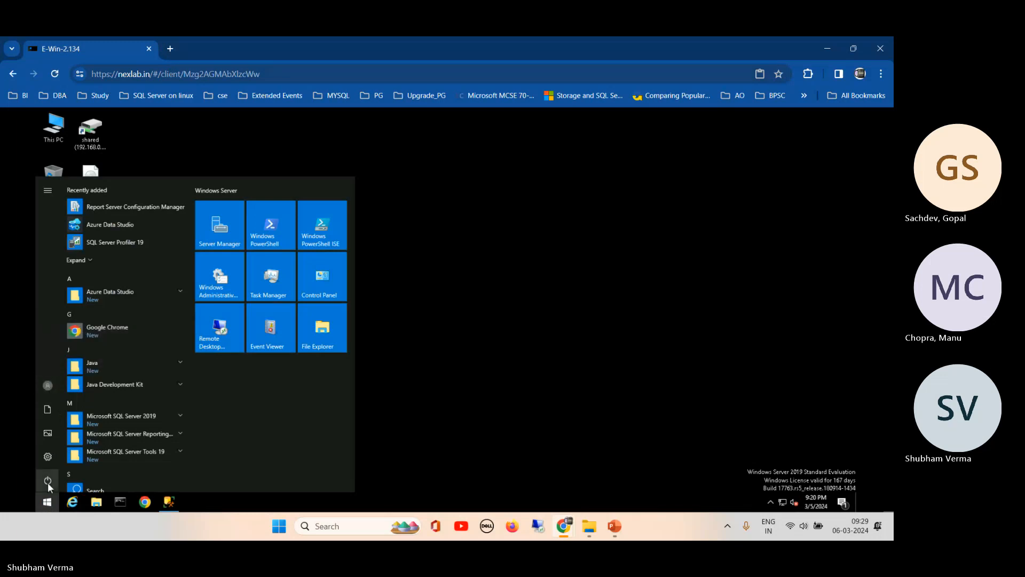
pyautogui.click(49, 386)
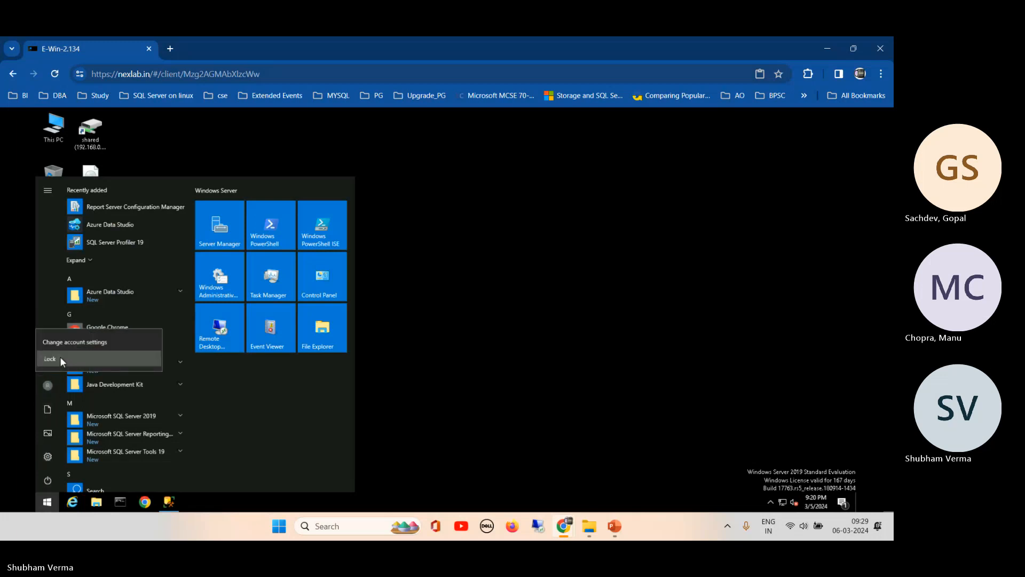
pyautogui.click(48, 481)
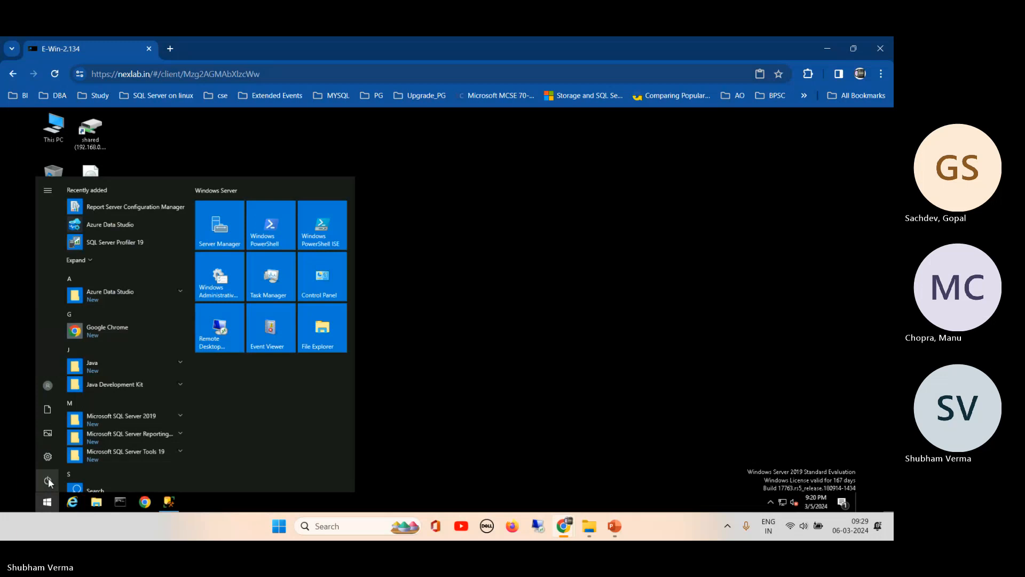
pyautogui.click(48, 481)
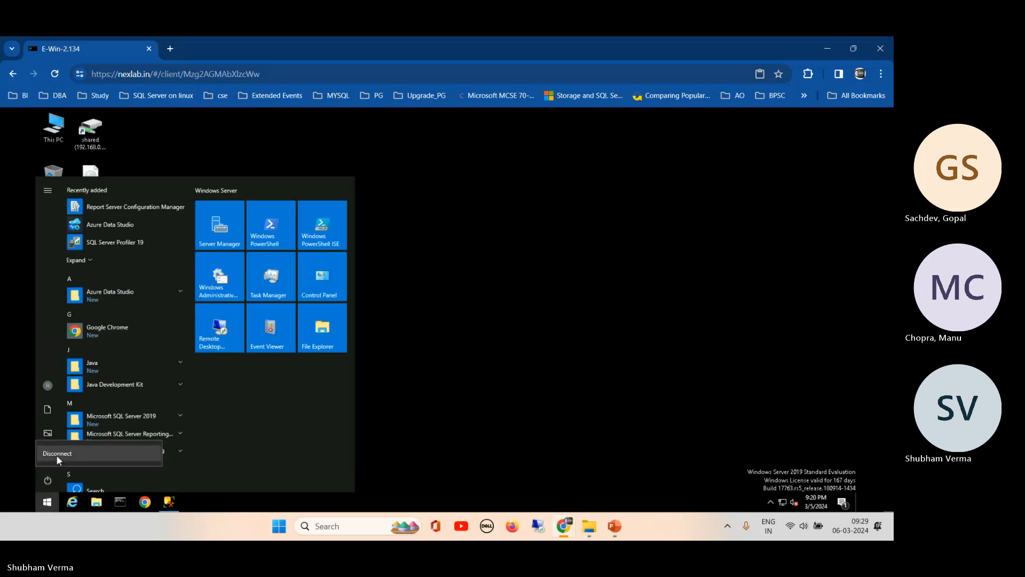
pyautogui.click(56, 454)
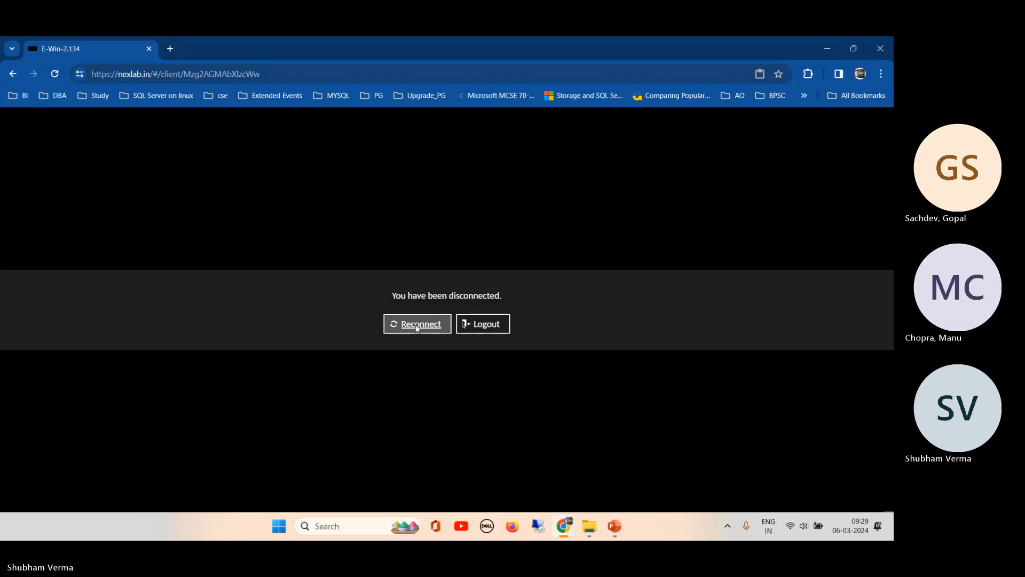
pyautogui.click(476, 325)
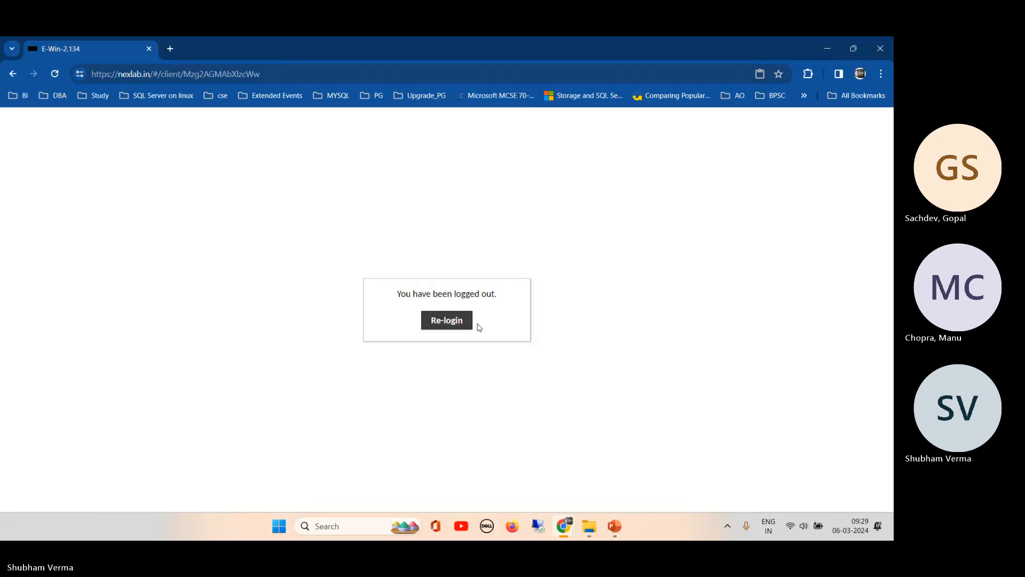
# - Re-login to NEXLAB with the saved lab account autofilled, then stop the Teams screen share
pyautogui.click(456, 322)
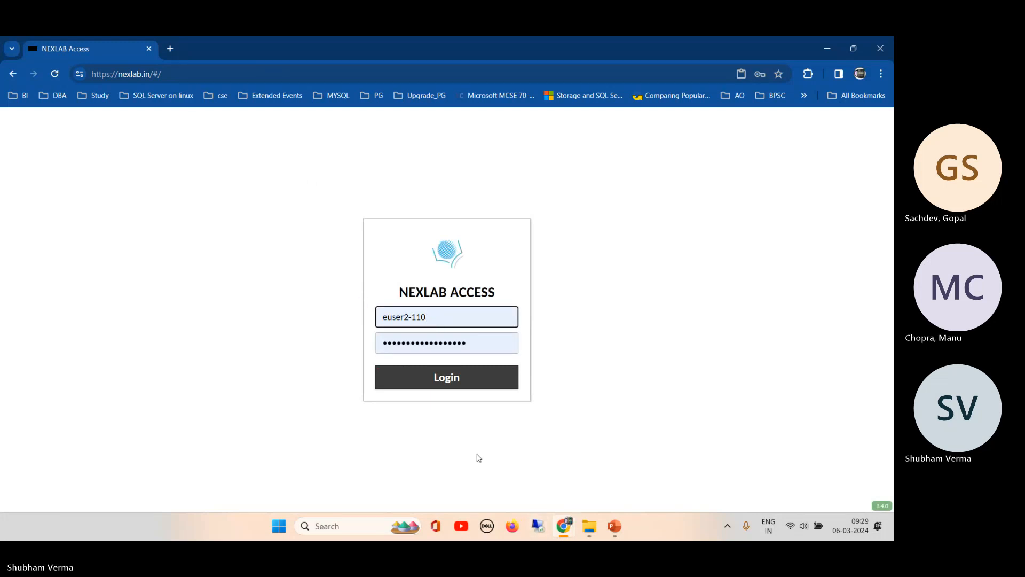
pyautogui.moveTo(563, 526)
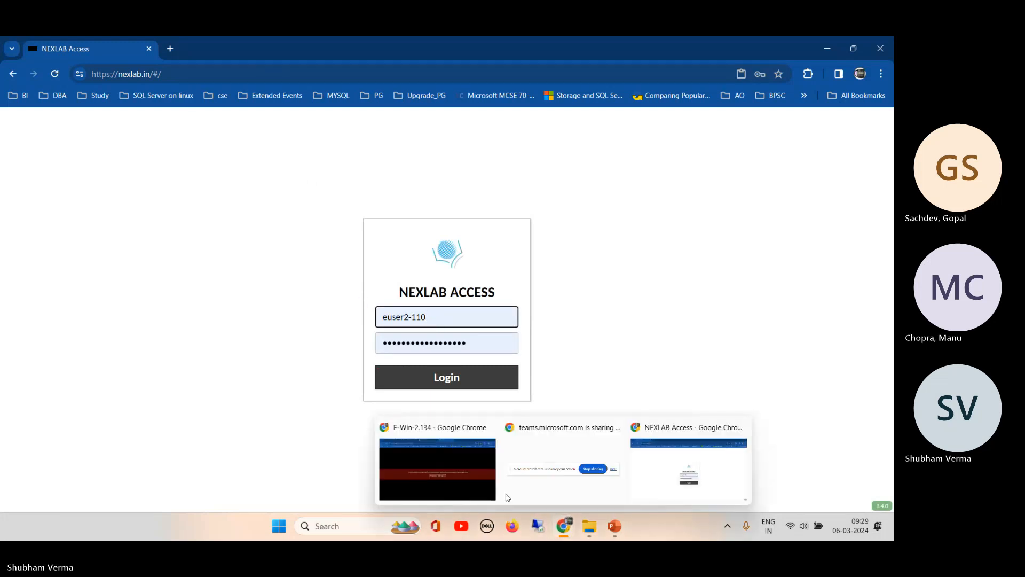
pyautogui.moveTo(443, 469)
pyautogui.click(450, 319)
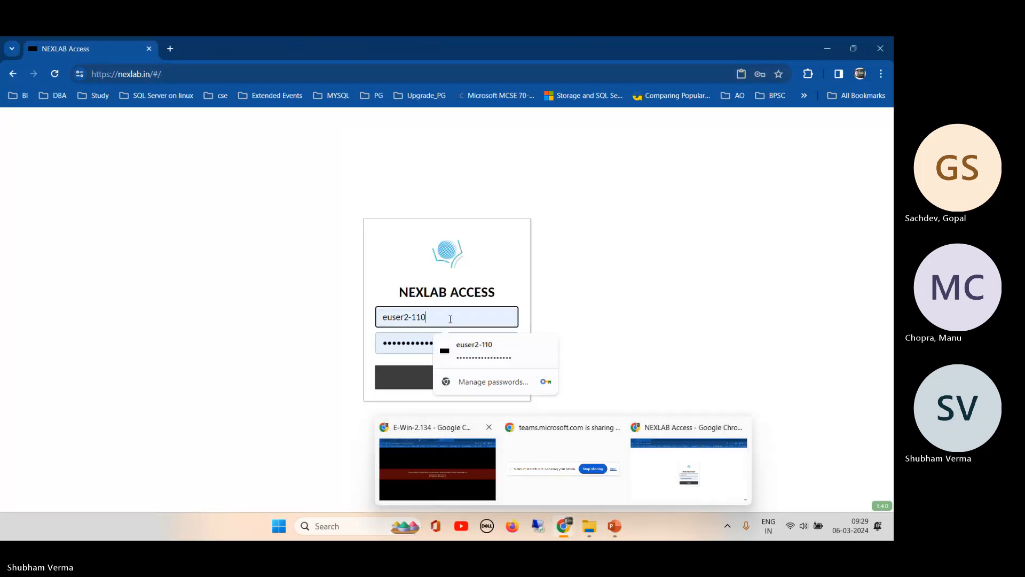
pyautogui.click(521, 348)
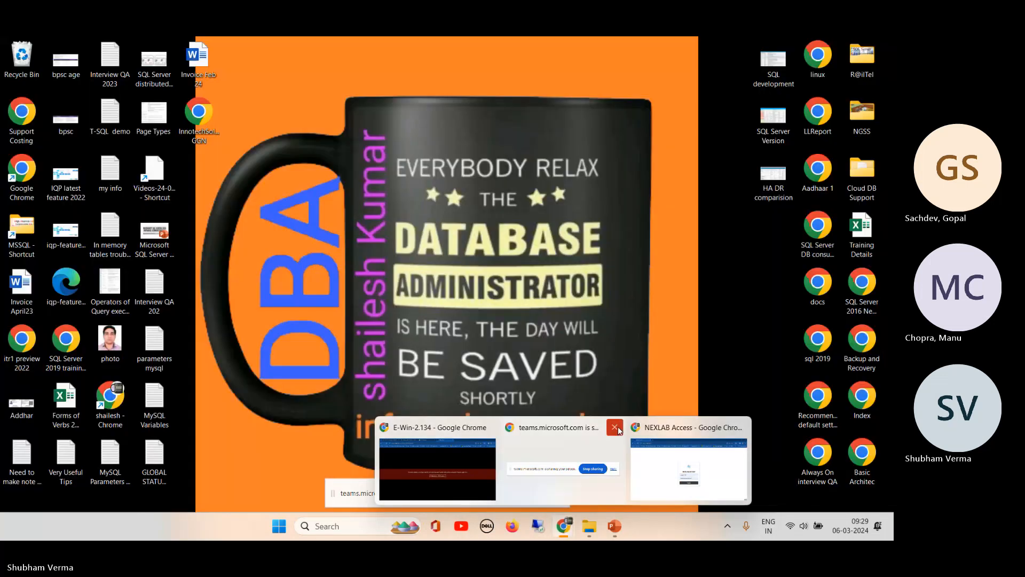
pyautogui.click(615, 427)
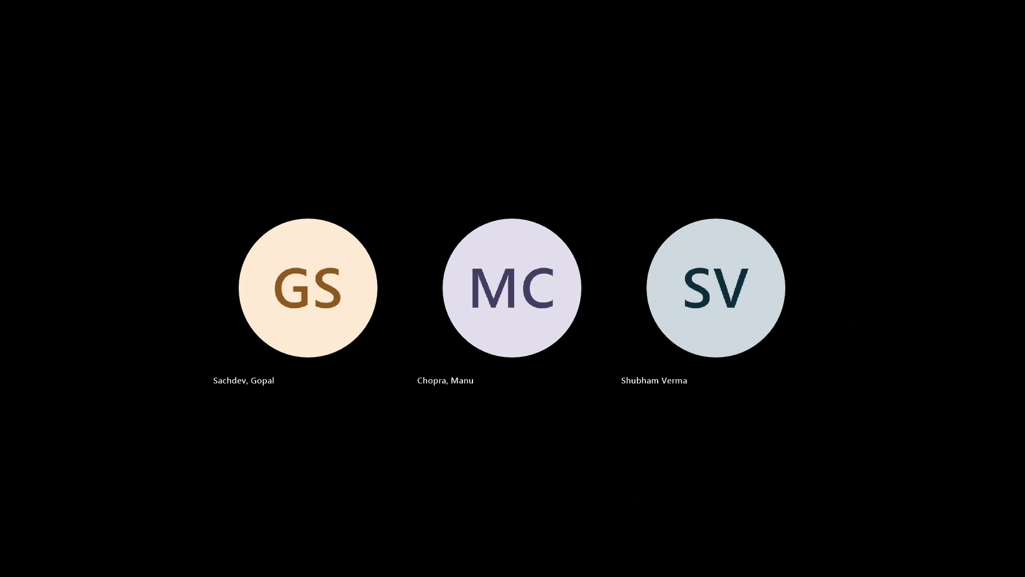
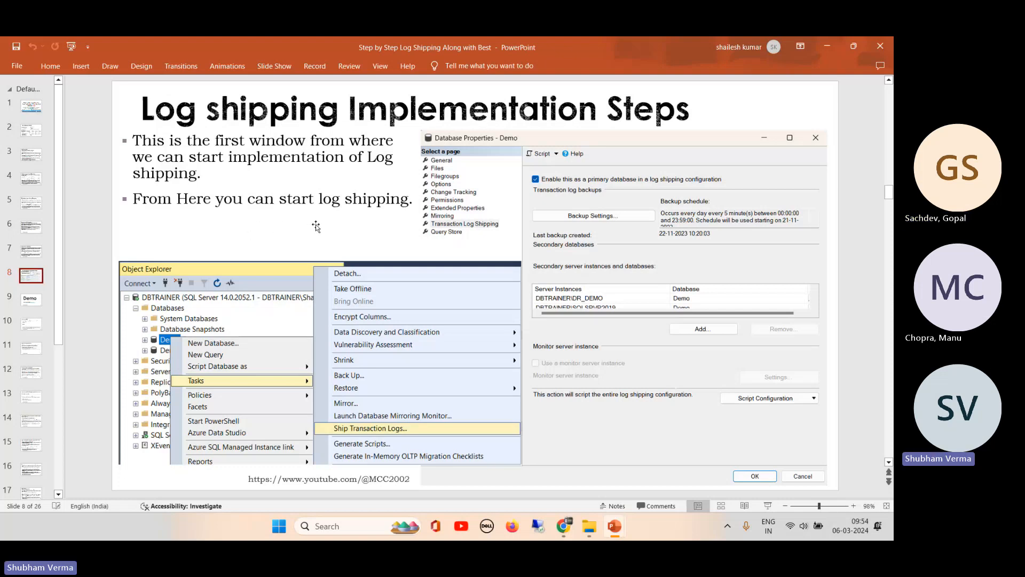
# - Bring the remote E-Win-2.134 SQL Server Management Studio browser window in front of PowerPoint
pyautogui.moveTo(595, 530)
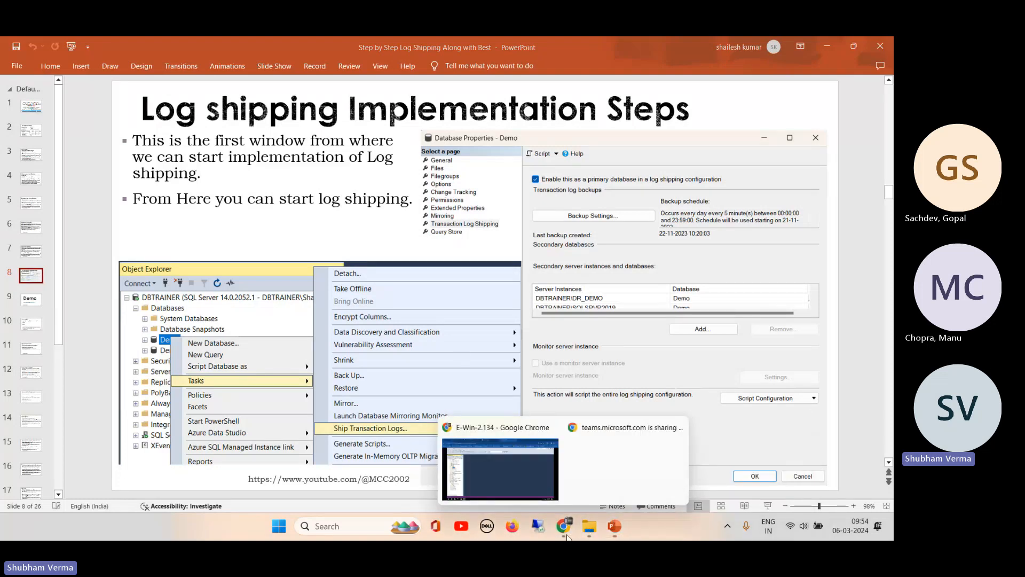
pyautogui.click(513, 471)
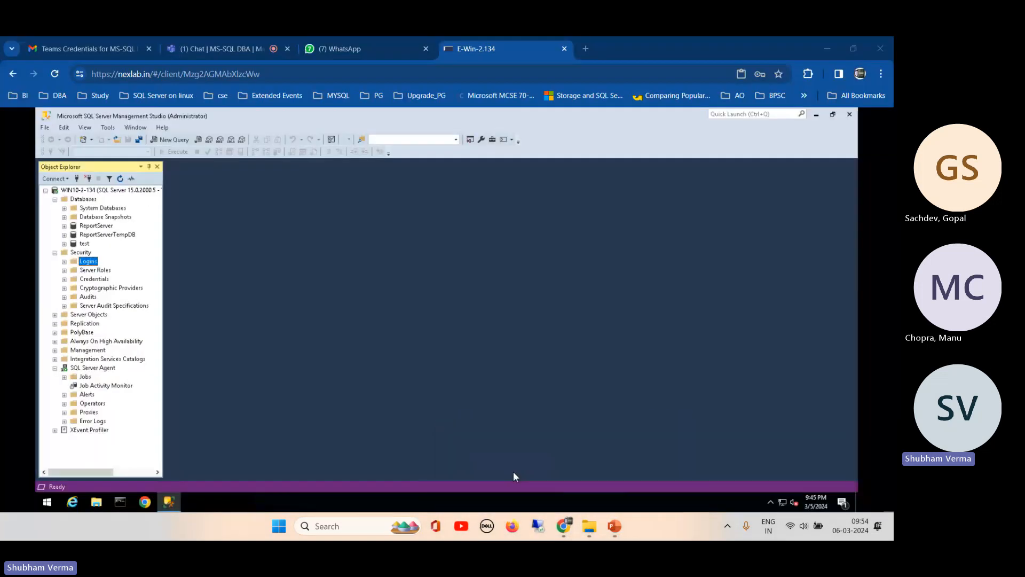
# - Collapse the Security folder, glance at the remote Downloads folder, then close it
pyautogui.click(54, 253)
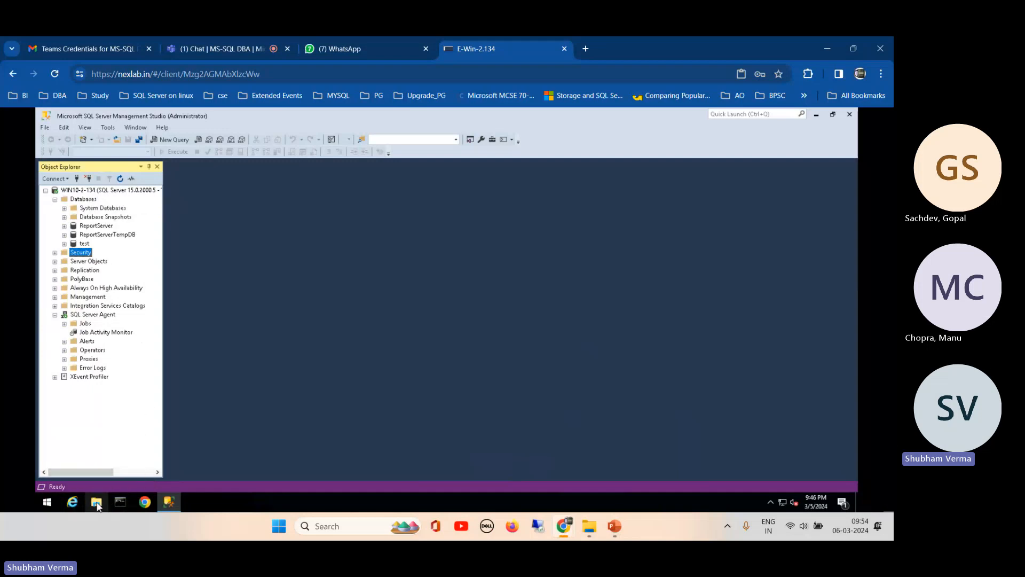
pyautogui.click(95, 504)
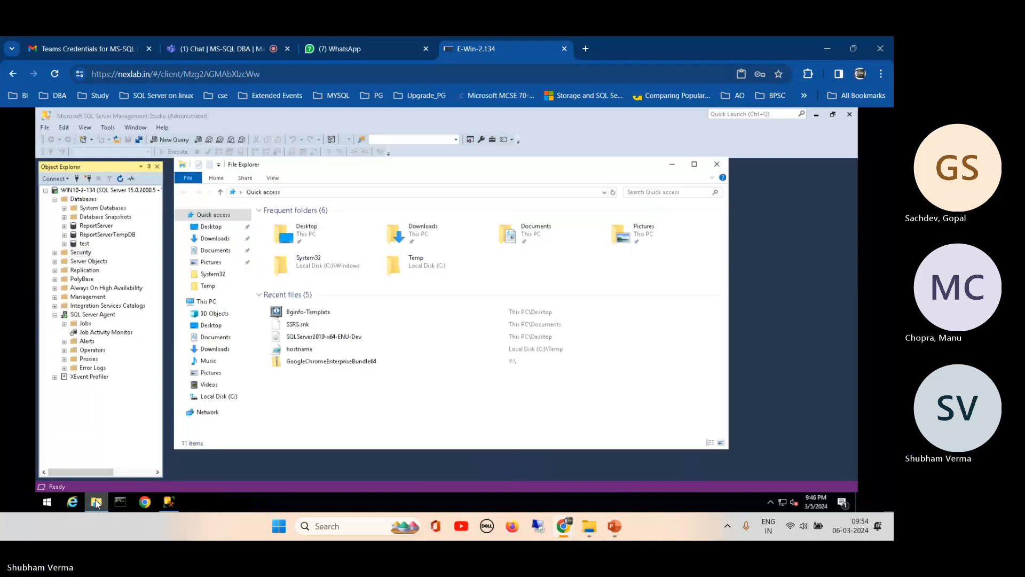
pyautogui.click(217, 239)
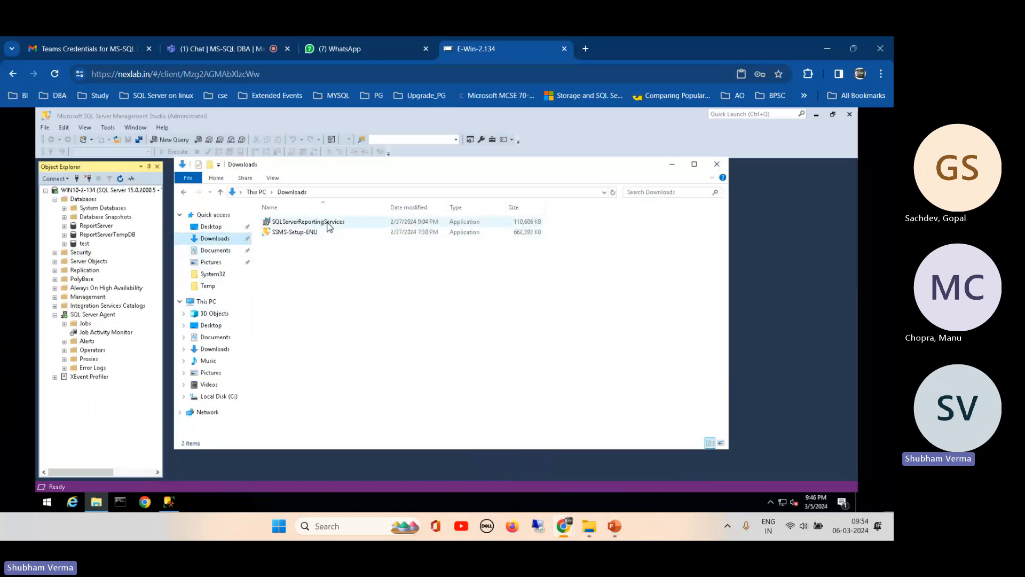
pyautogui.click(716, 165)
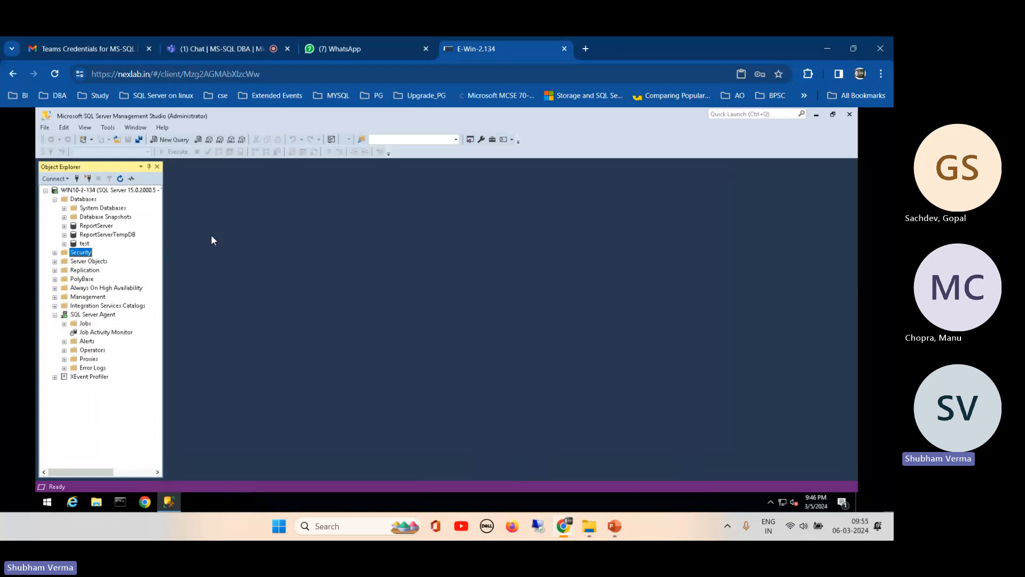
pyautogui.rightClick(75, 245)
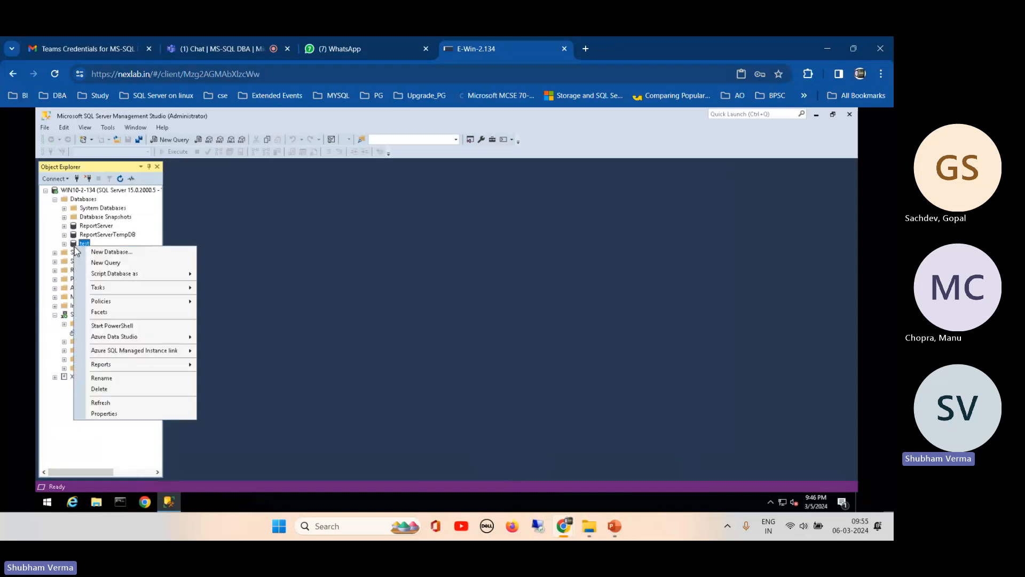
pyautogui.click(104, 414)
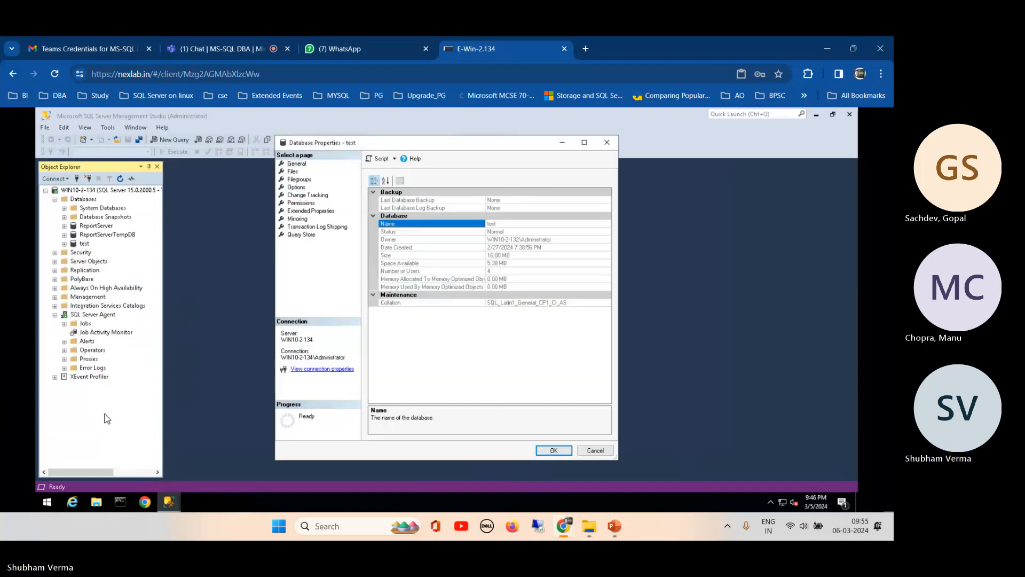
pyautogui.click(296, 187)
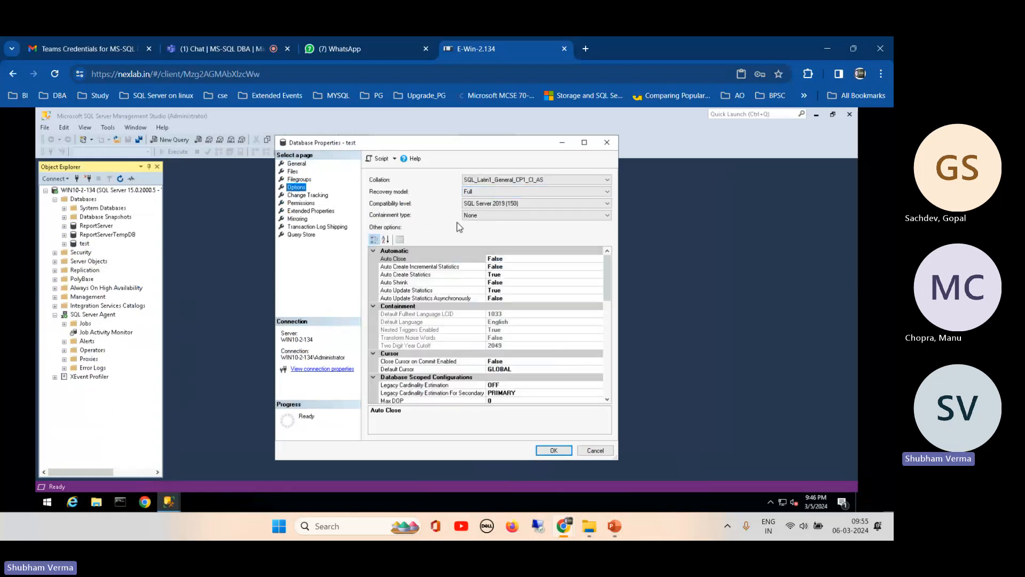
pyautogui.click(600, 452)
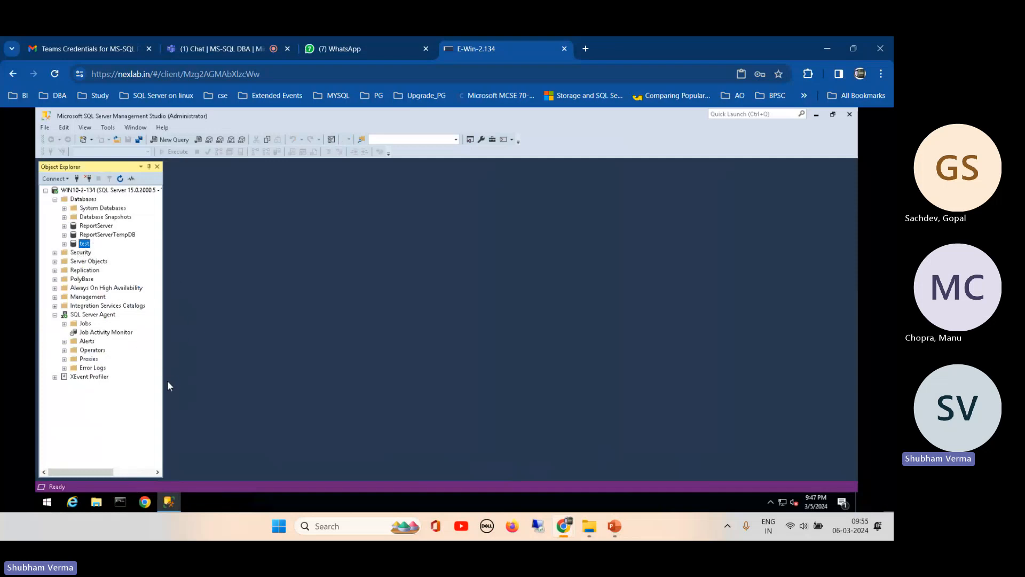
# - Start a Database Engine connection and change the server name to WIN10-2-135
pyautogui.click(59, 179)
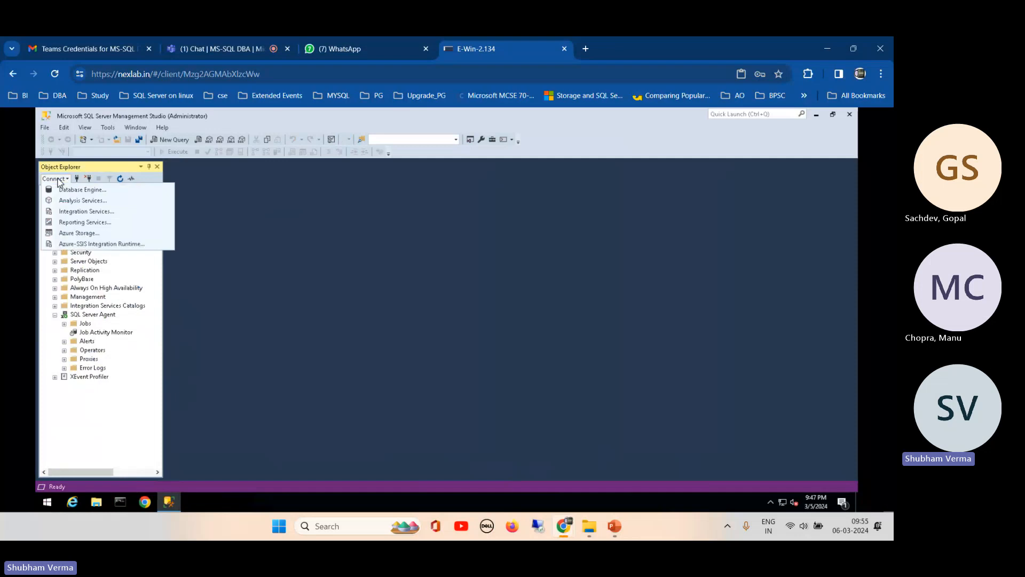
pyautogui.click(74, 190)
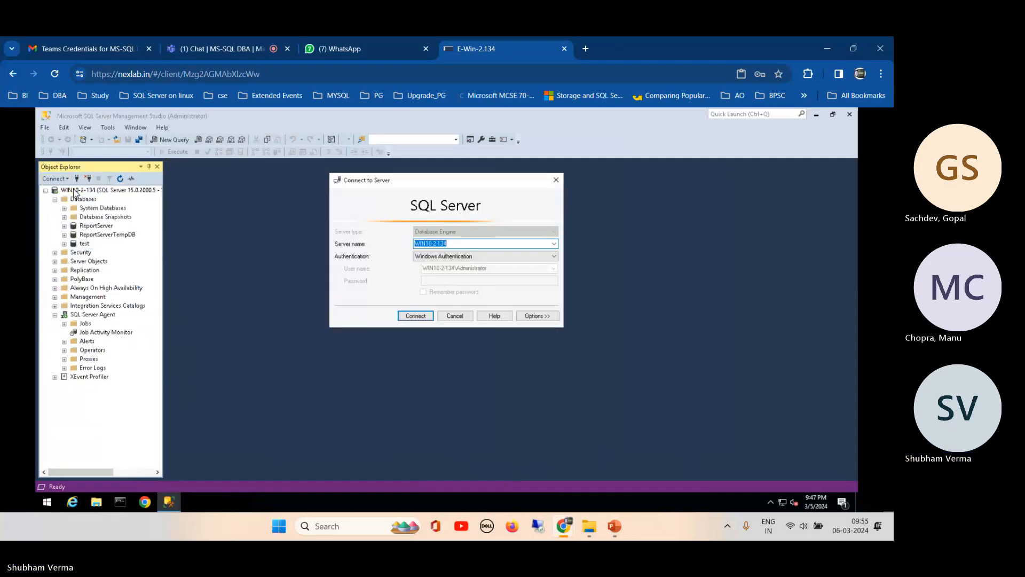
pyautogui.click(453, 243)
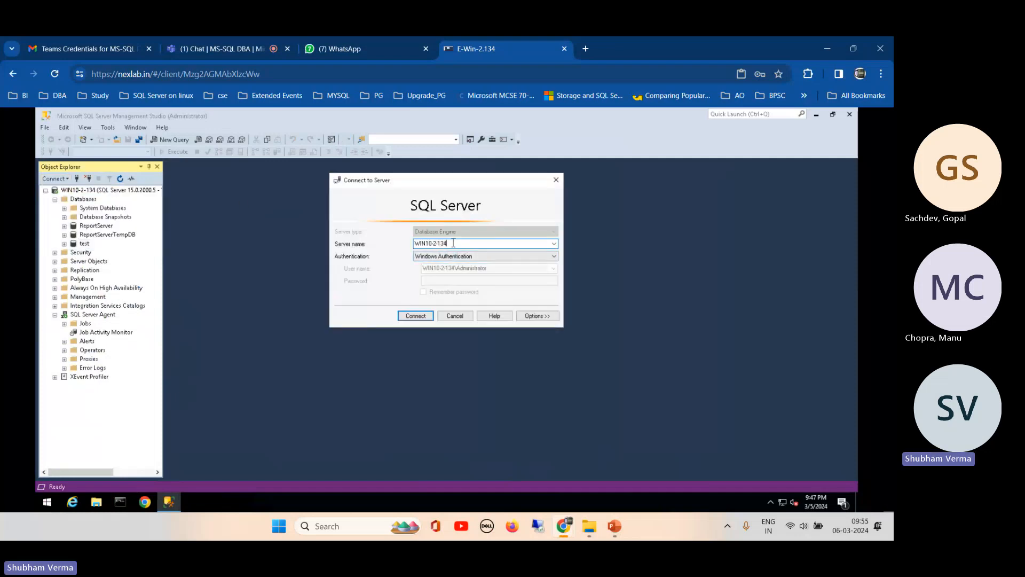
pyautogui.click(363, 48)
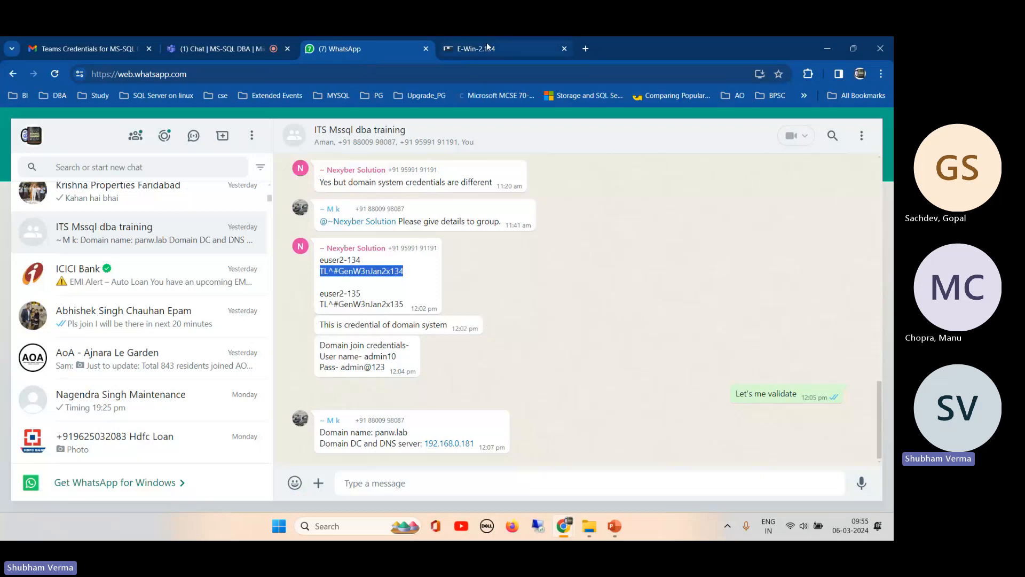
pyautogui.moveTo(487, 47); pyautogui.dragTo(114, 153)
pyautogui.press('BackSpace')
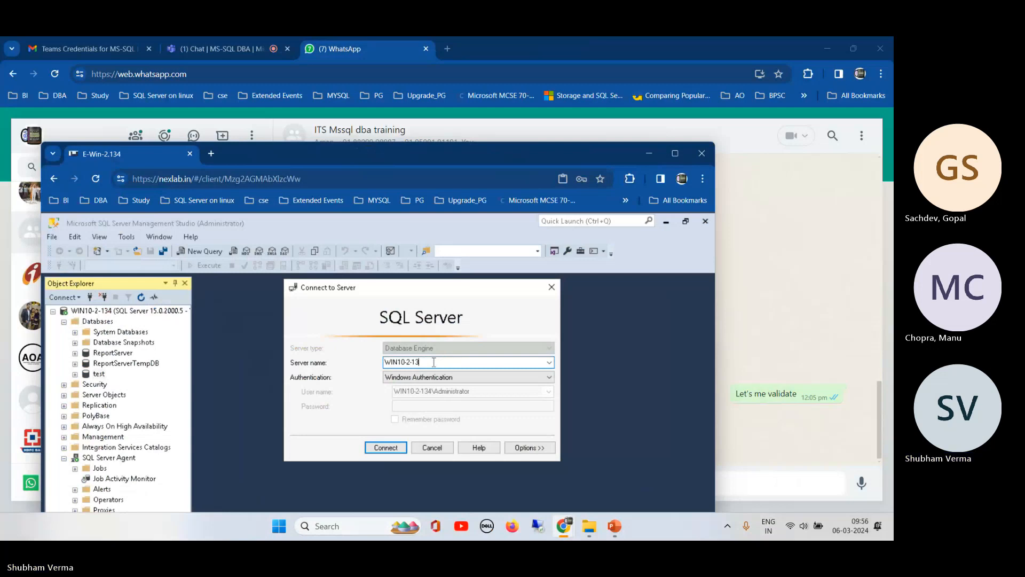
pyautogui.write('5')
# - Keep Windows Authentication after briefly trying SQL login, connect, and maximise the remote window
pyautogui.click(447, 384)
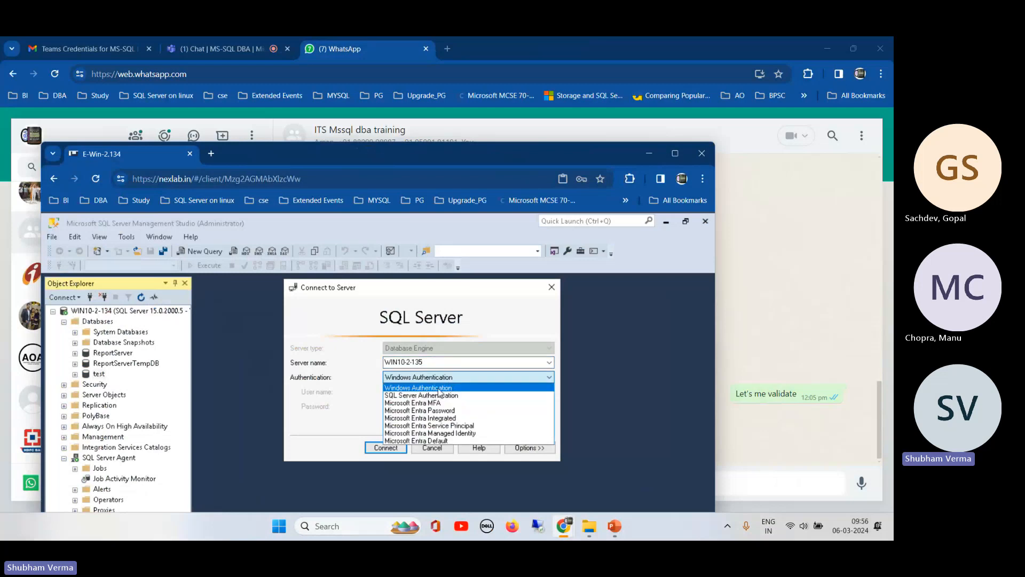
pyautogui.click(419, 398)
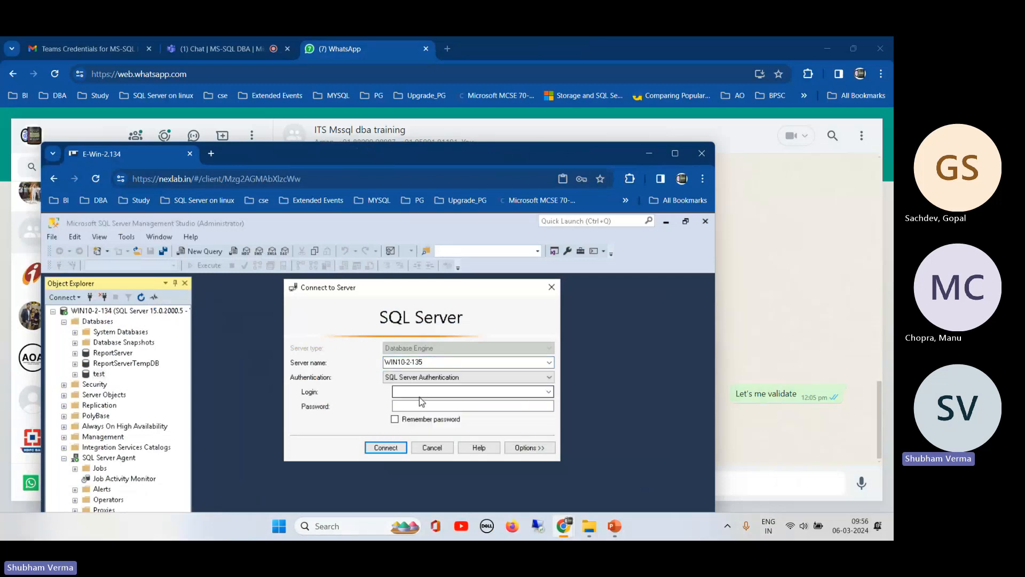
pyautogui.click(432, 391)
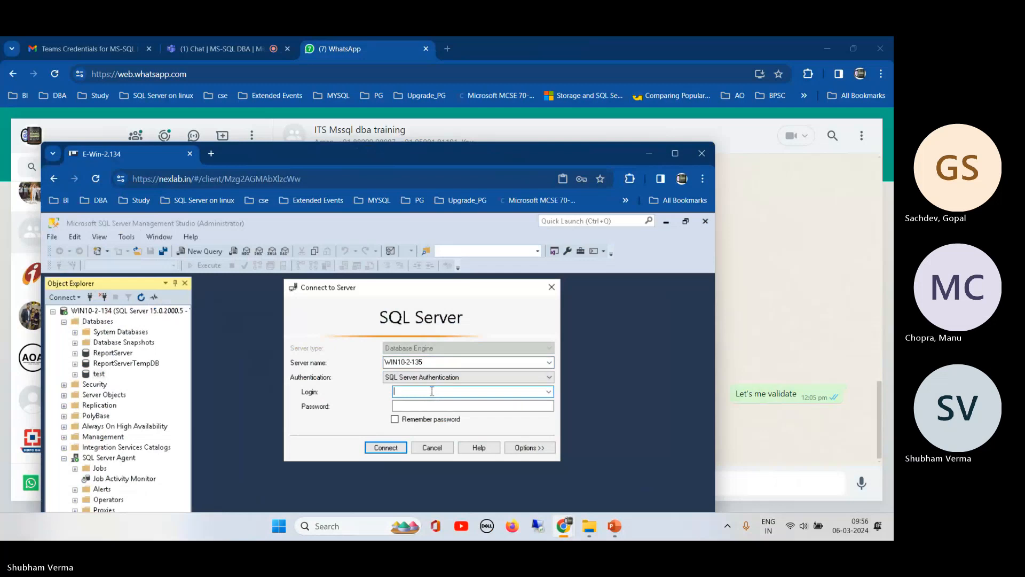
pyautogui.write('sas')
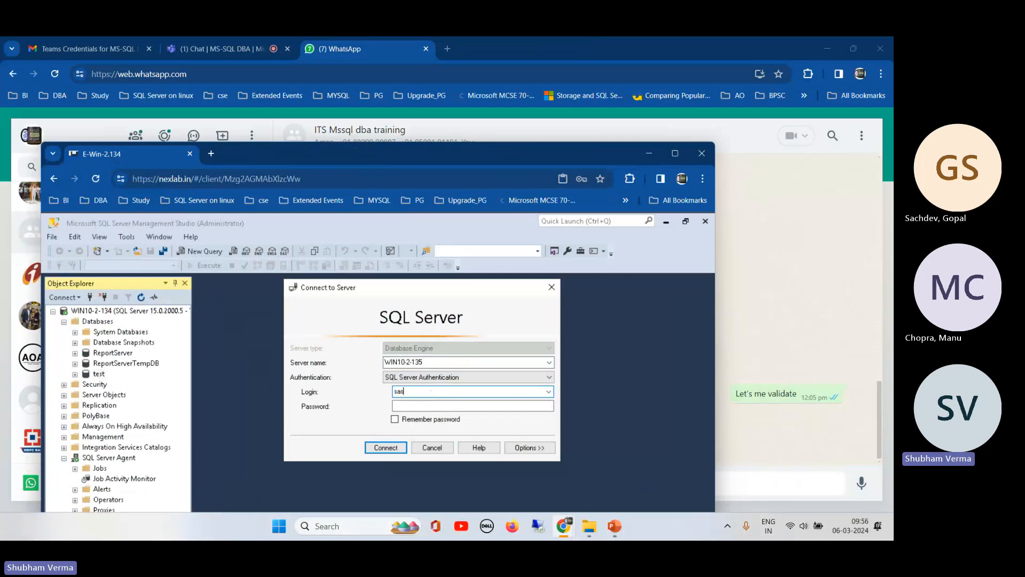
pyautogui.press('BackSpace')
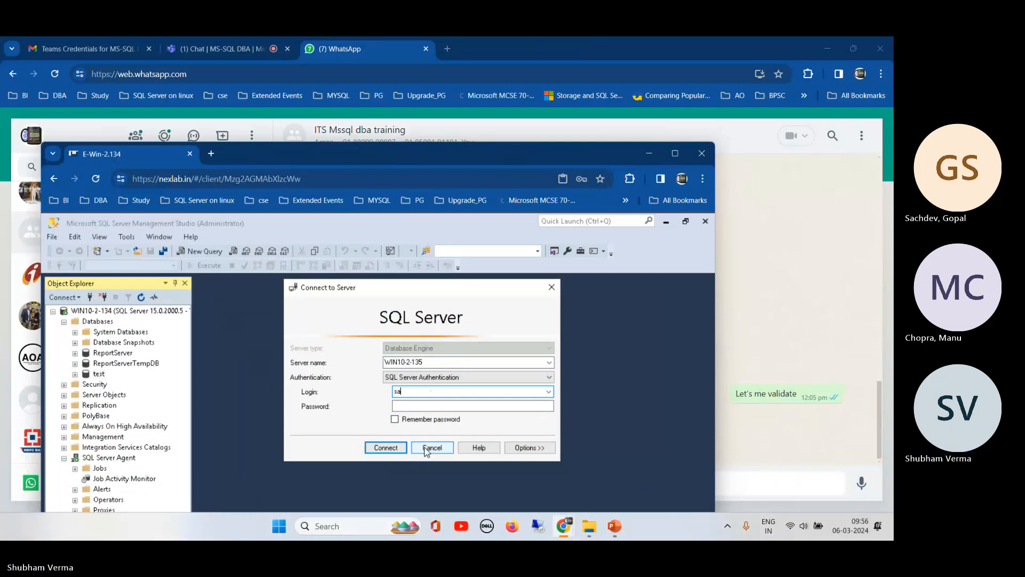
pyautogui.click(444, 380)
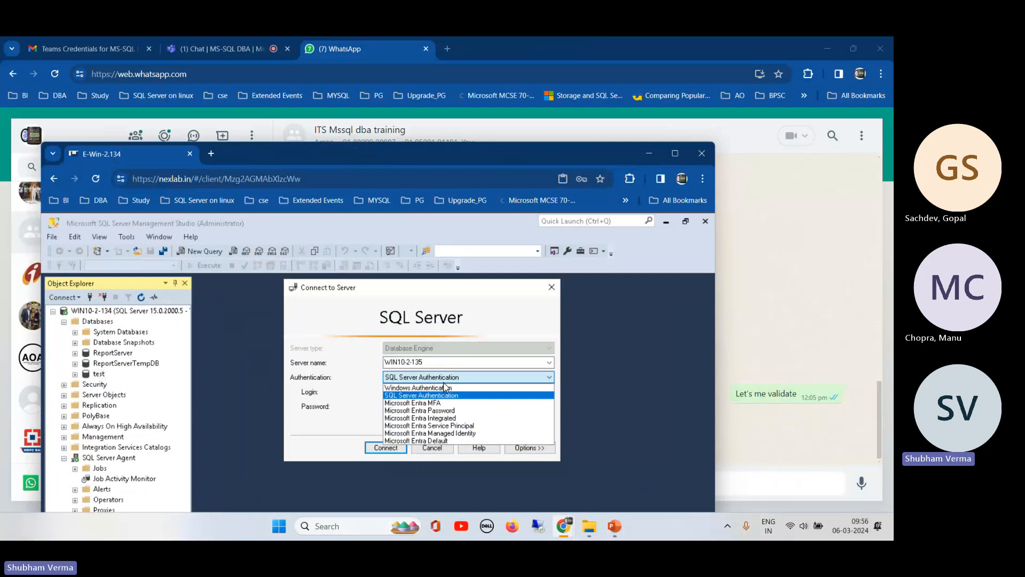
pyautogui.click(429, 389)
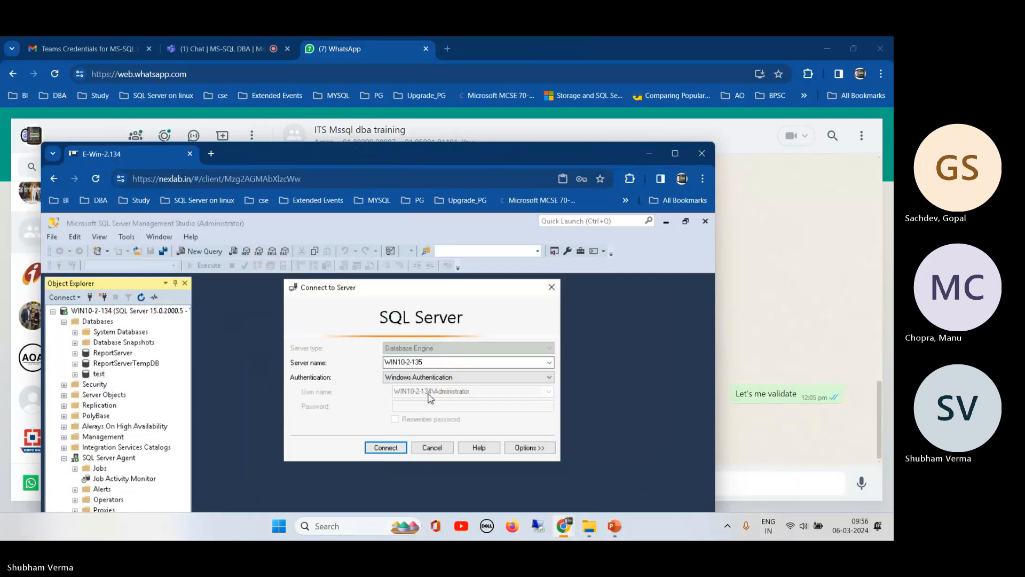
pyautogui.click(387, 451)
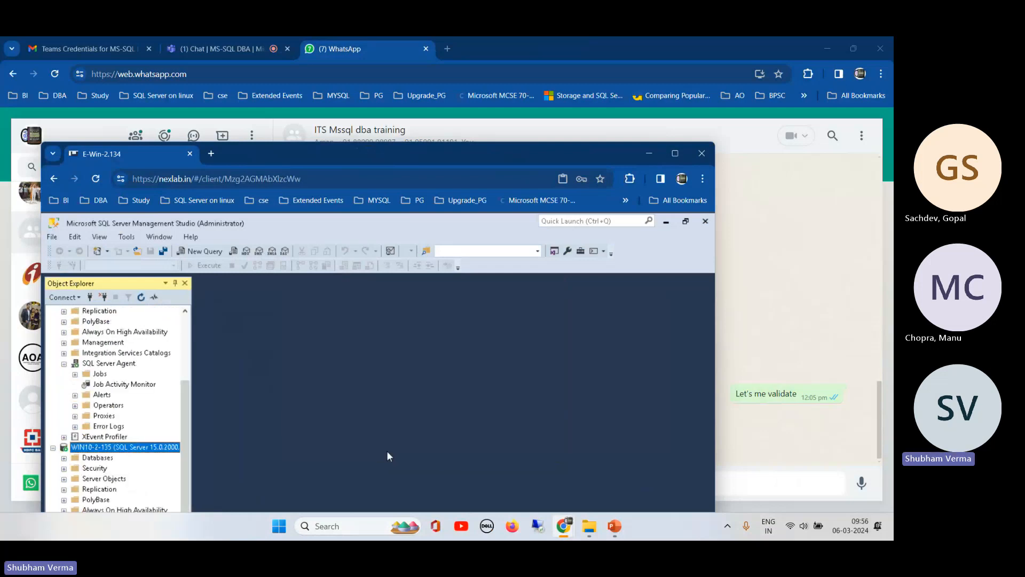
pyautogui.moveTo(419, 155); pyautogui.dragTo(441, 68)
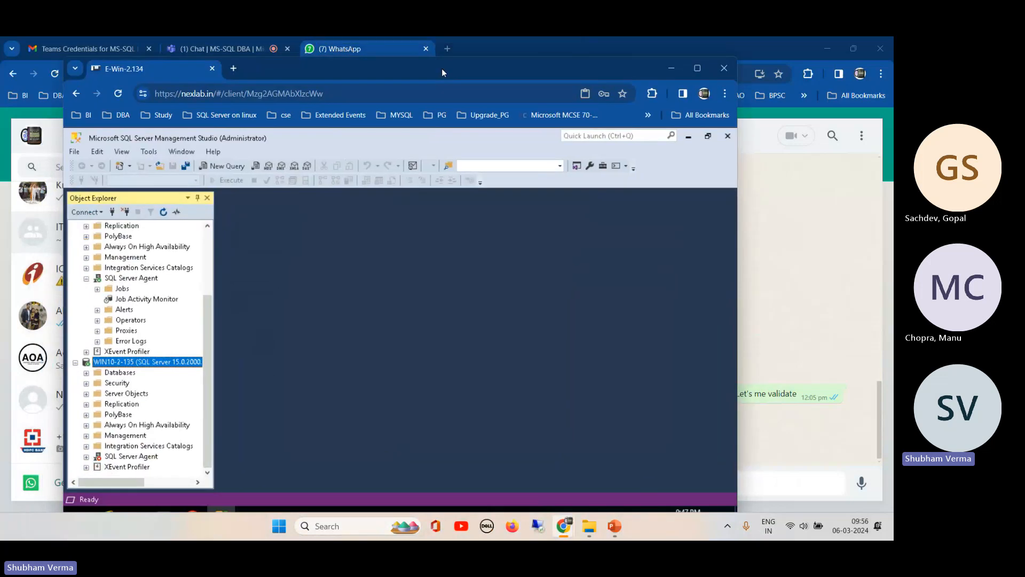
pyautogui.click(697, 68)
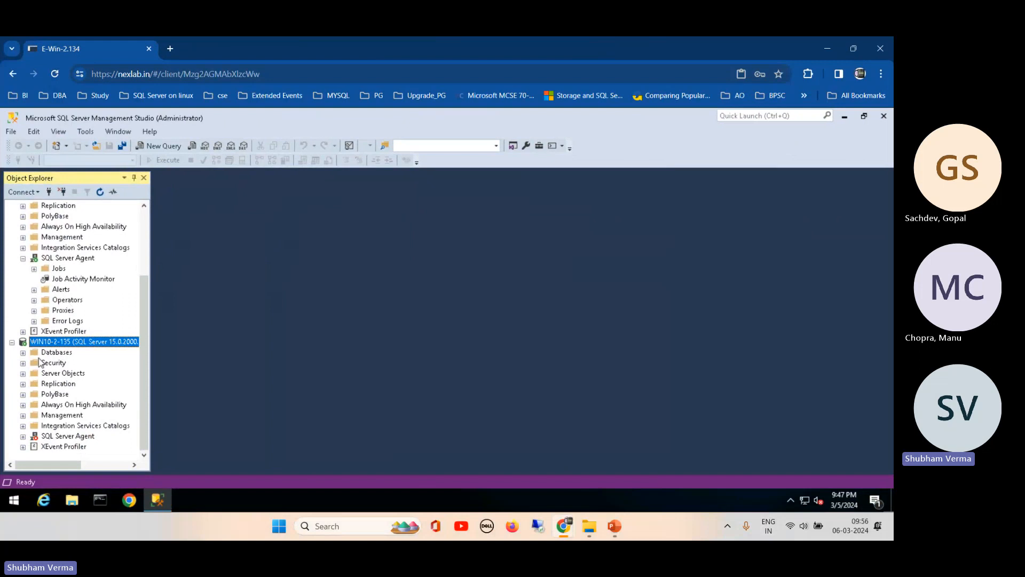
# - Expand WIN10-2-135's Security folder and start a new login from the Logins folder
pyautogui.click(22, 363)
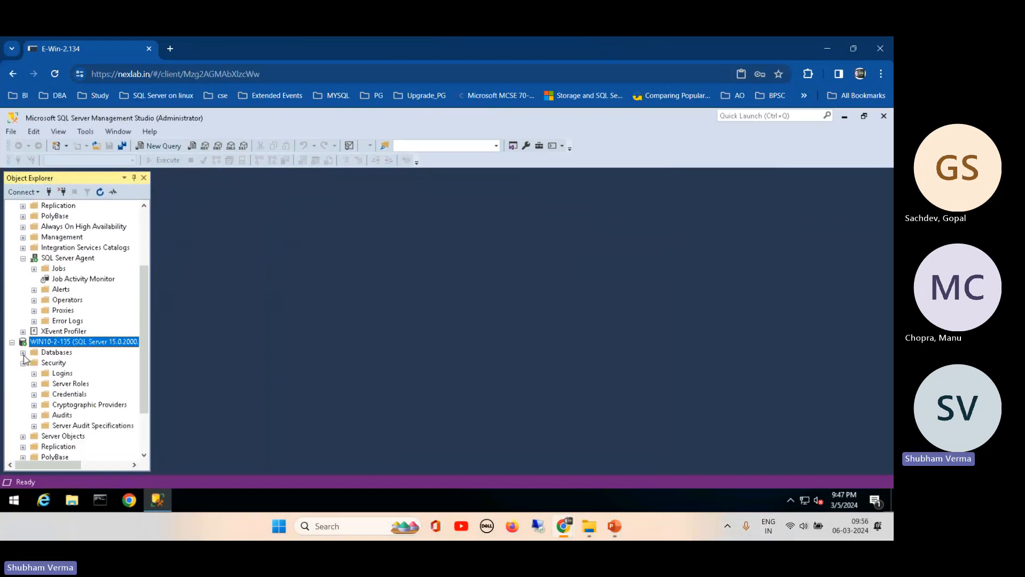
pyautogui.click(23, 353)
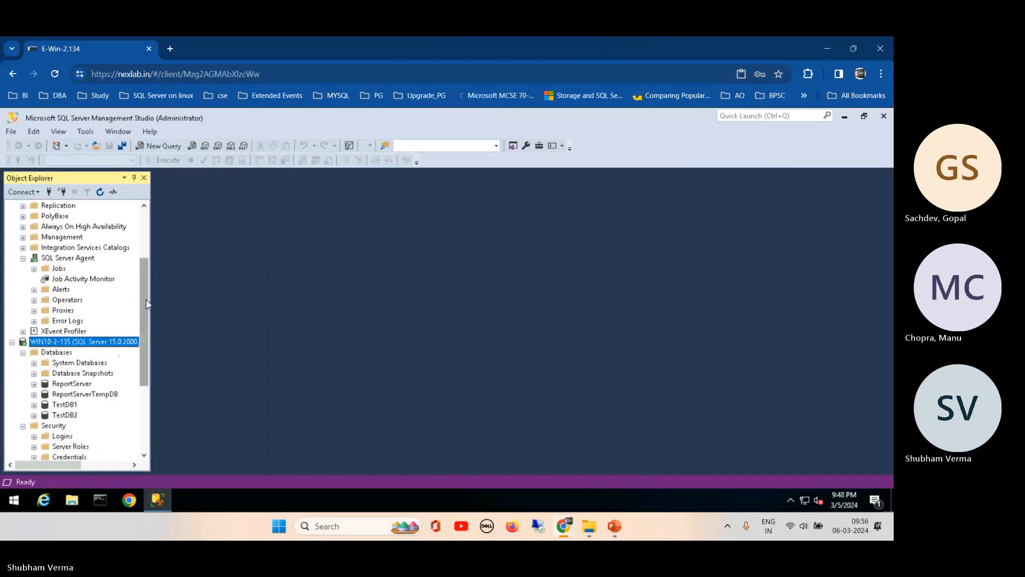
pyautogui.moveTo(144, 316); pyautogui.dragTo(143, 363)
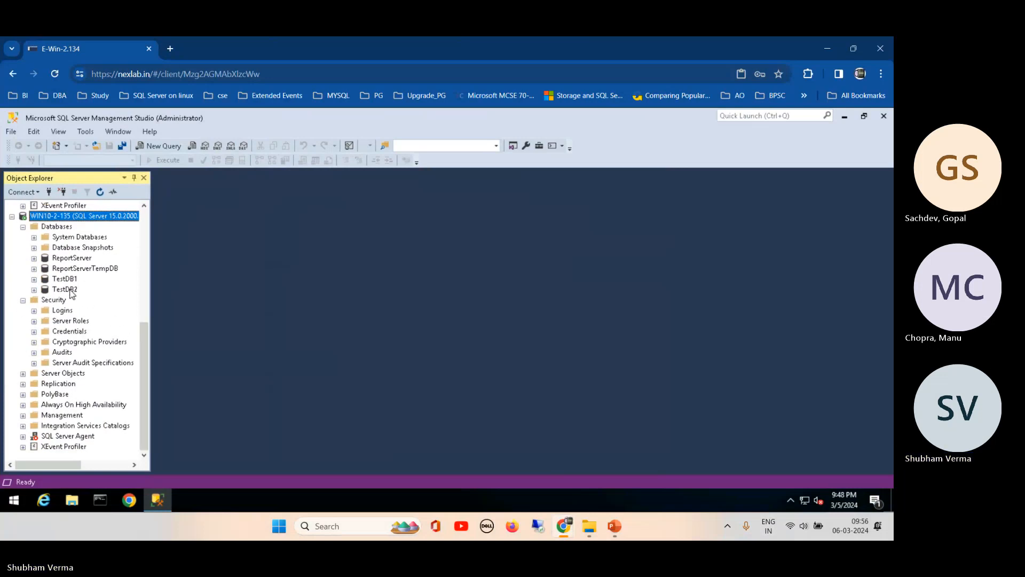
pyautogui.click(34, 310)
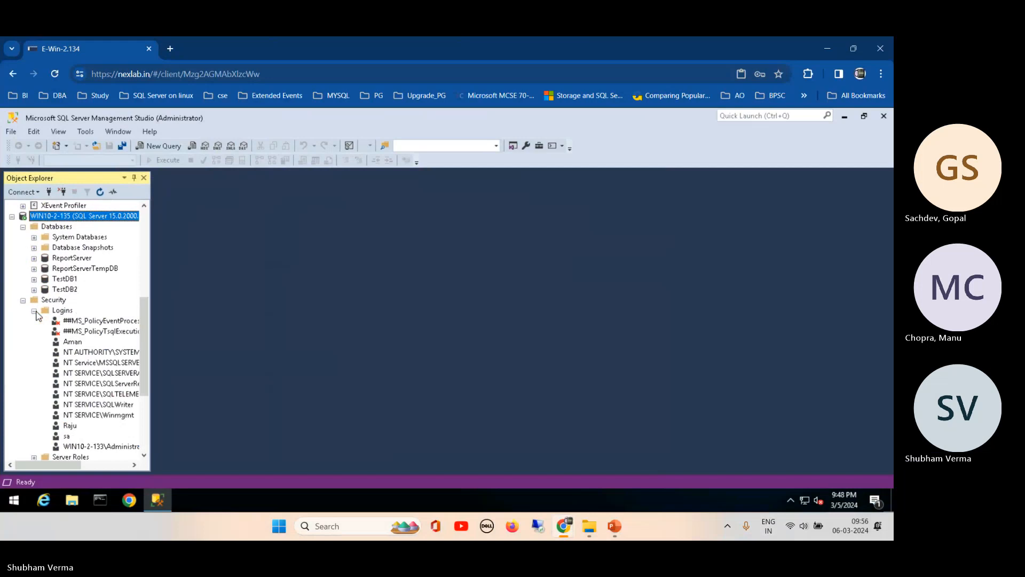
pyautogui.rightClick(63, 311)
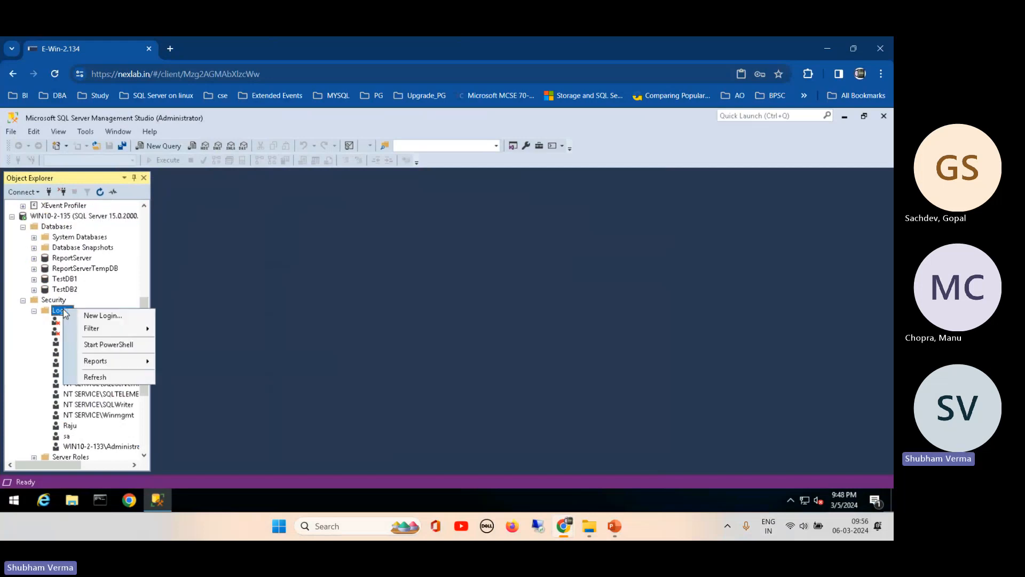
pyautogui.click(103, 316)
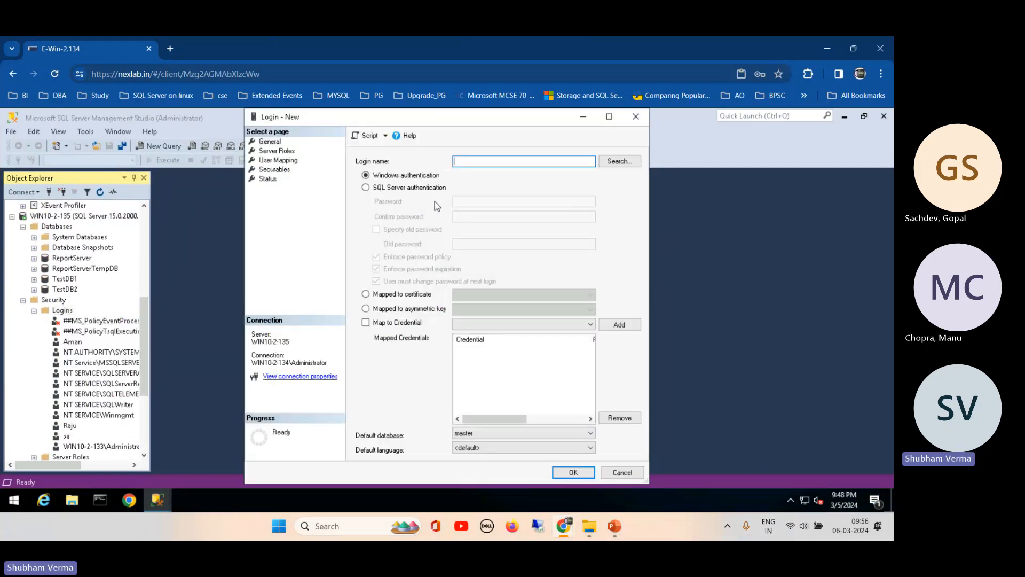
# - Search for a login account and enter the domain user name into the credentials prompt
pyautogui.click(610, 163)
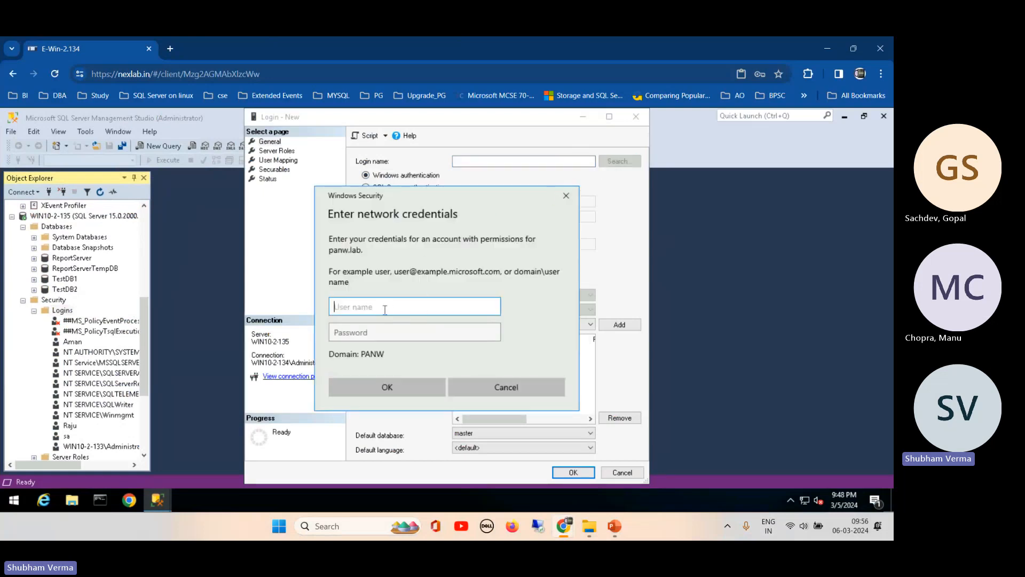
pyautogui.moveTo(564, 529)
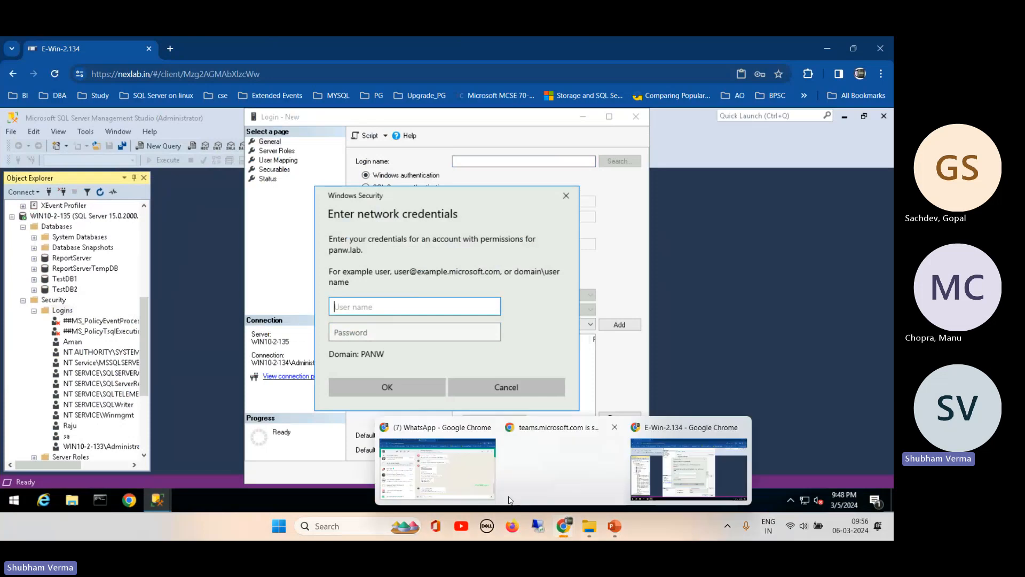
pyautogui.click(448, 480)
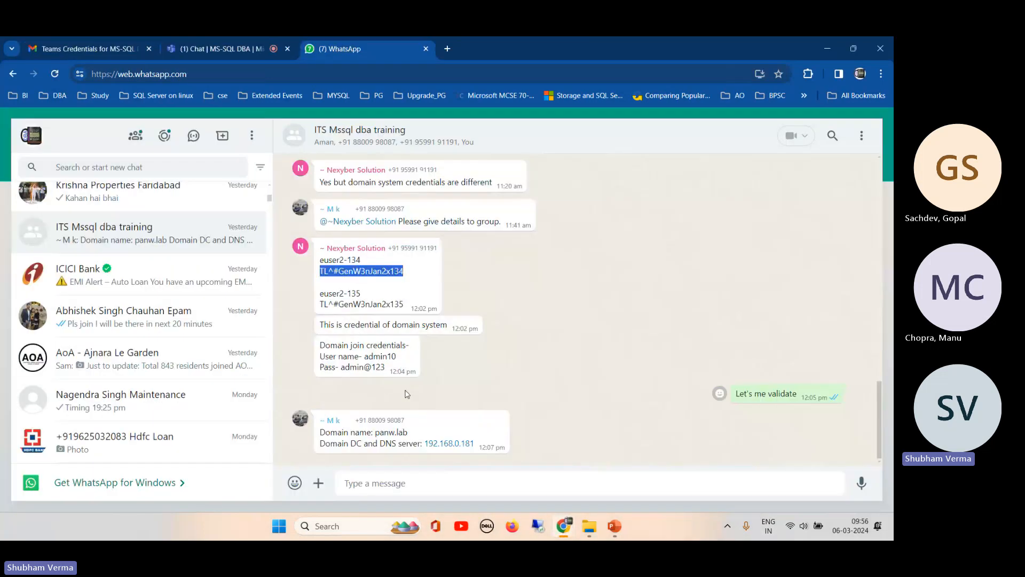
pyautogui.click(399, 360)
pyautogui.moveTo(399, 361); pyautogui.dragTo(366, 361)
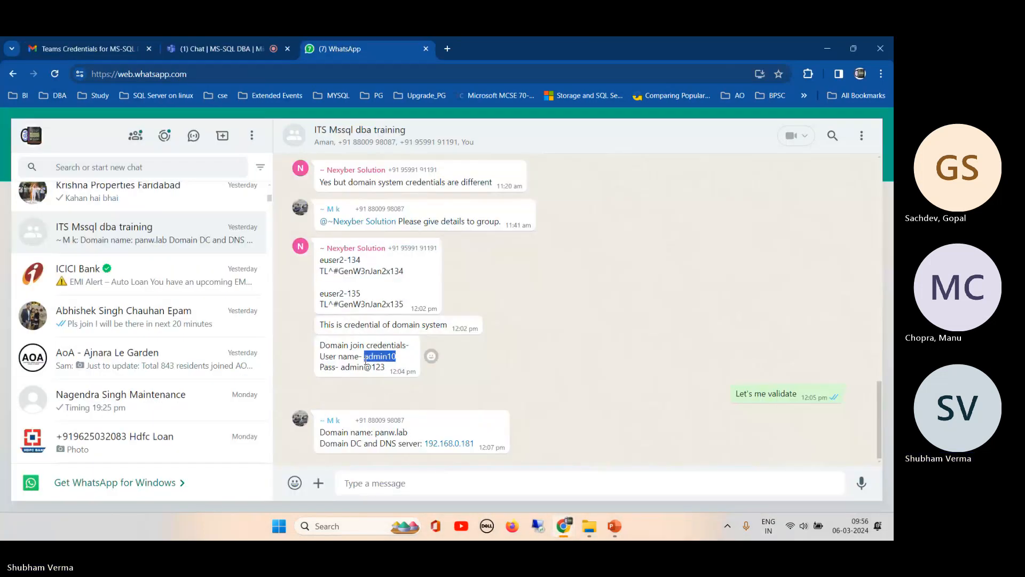
pyautogui.moveTo(589, 526)
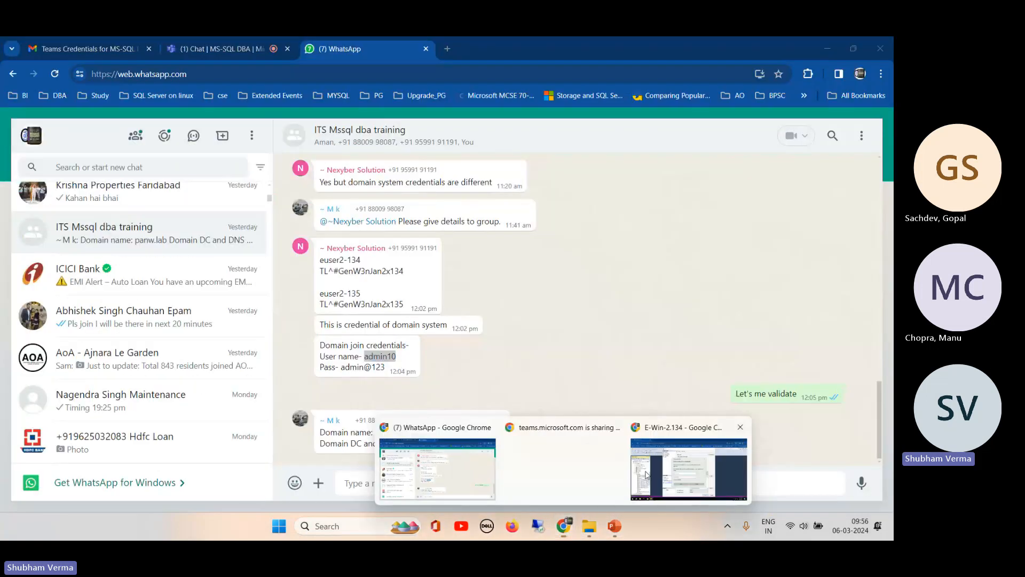
pyautogui.click(688, 470)
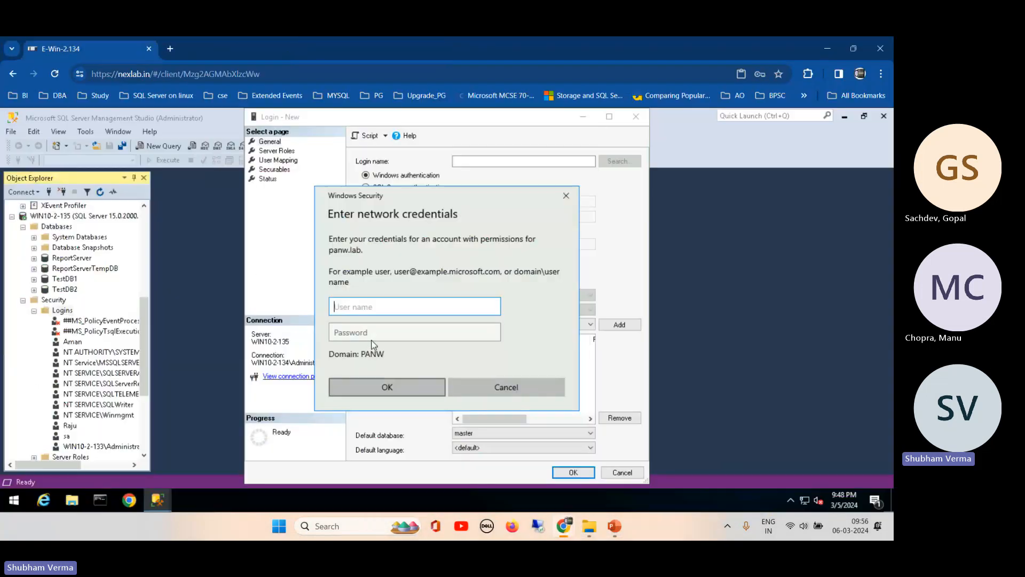
pyautogui.write('admin10')
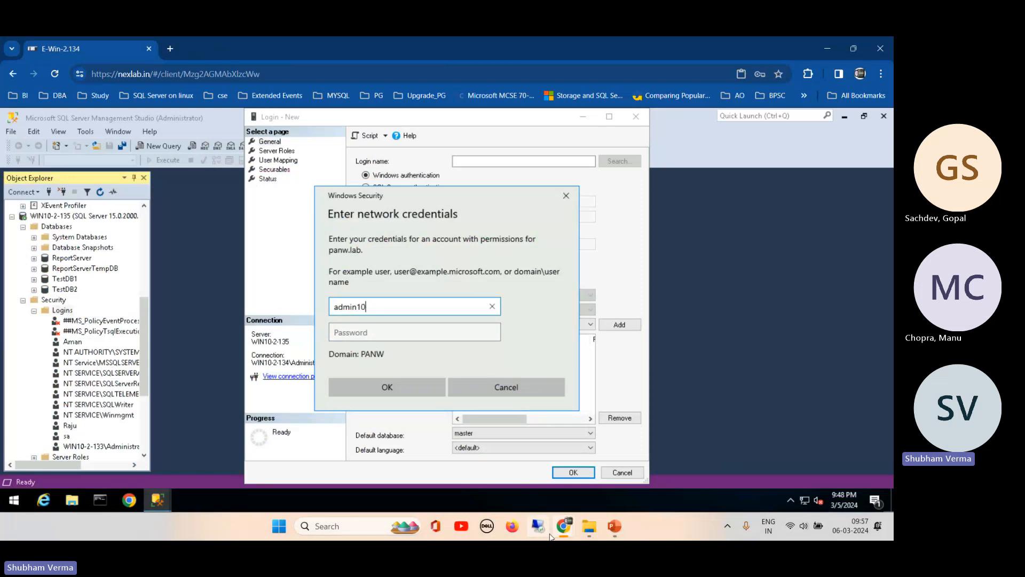
# - Copy the domain password from the chat, paste it in, and submit the credentials
pyautogui.moveTo(559, 528)
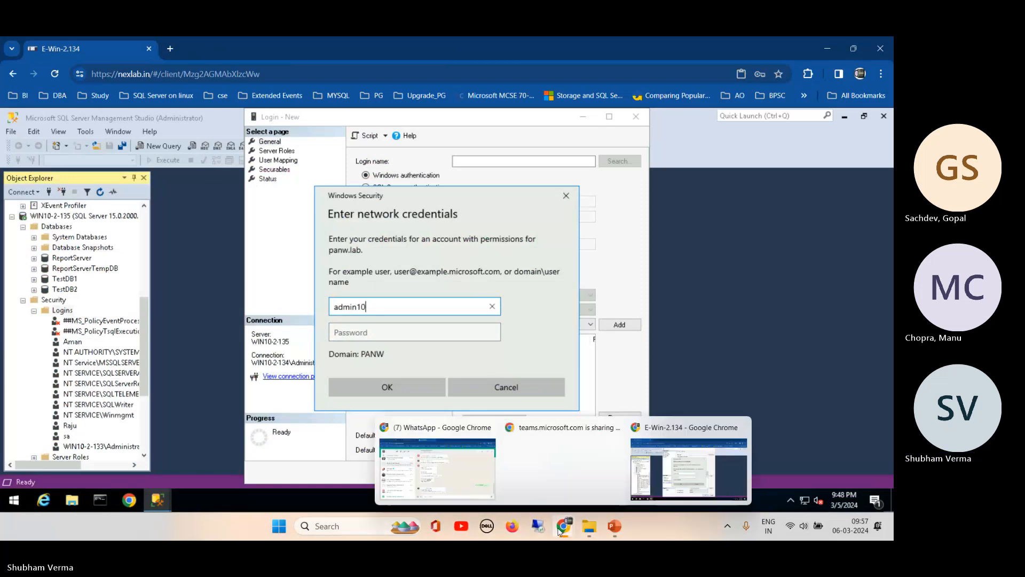
pyautogui.click(437, 469)
pyautogui.moveTo(342, 367); pyautogui.dragTo(384, 368)
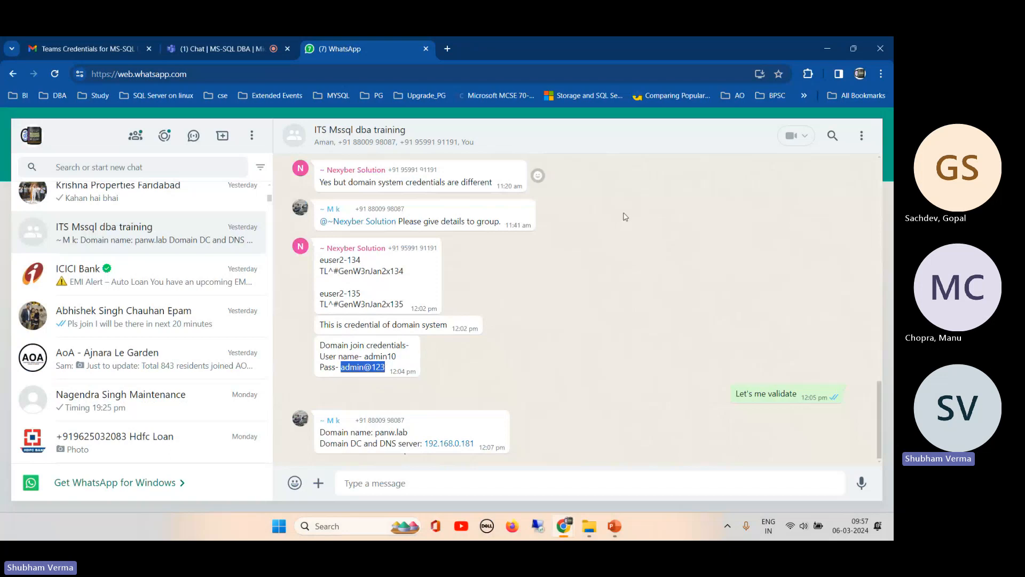
pyautogui.moveTo(574, 528)
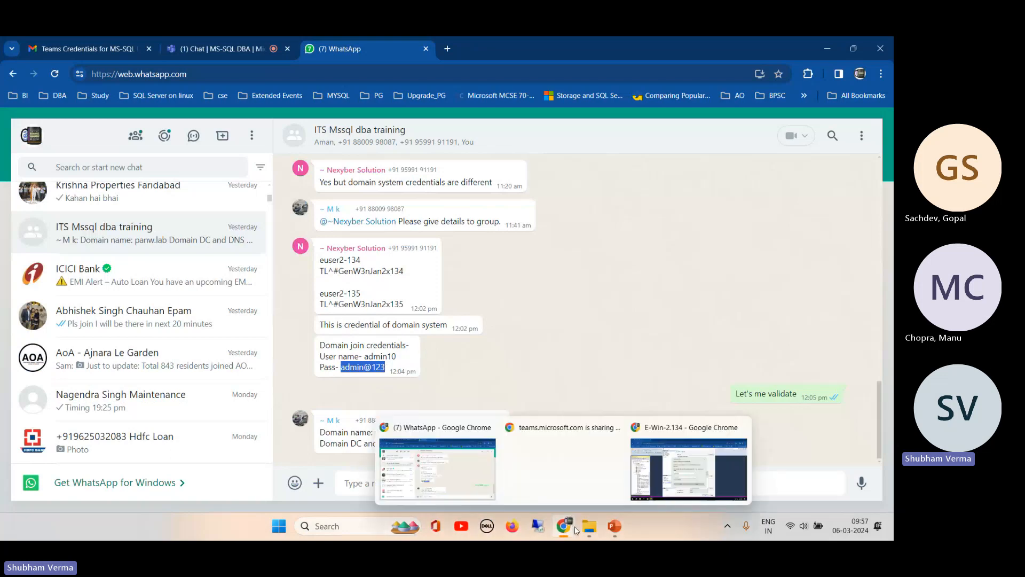
pyautogui.click(662, 456)
pyautogui.click(338, 335)
pyautogui.hotkey('ctrl', 'v')
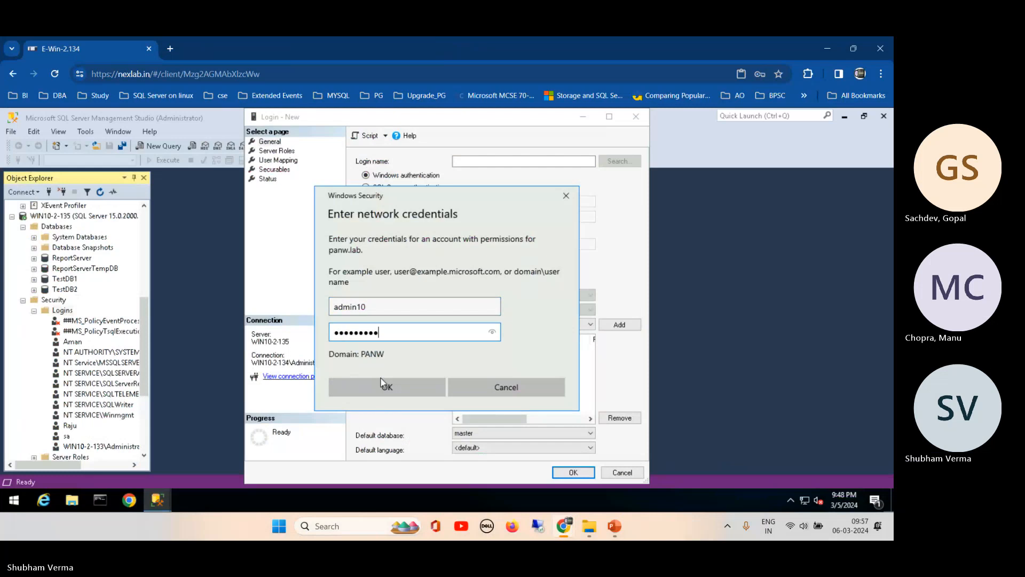
pyautogui.click(381, 379)
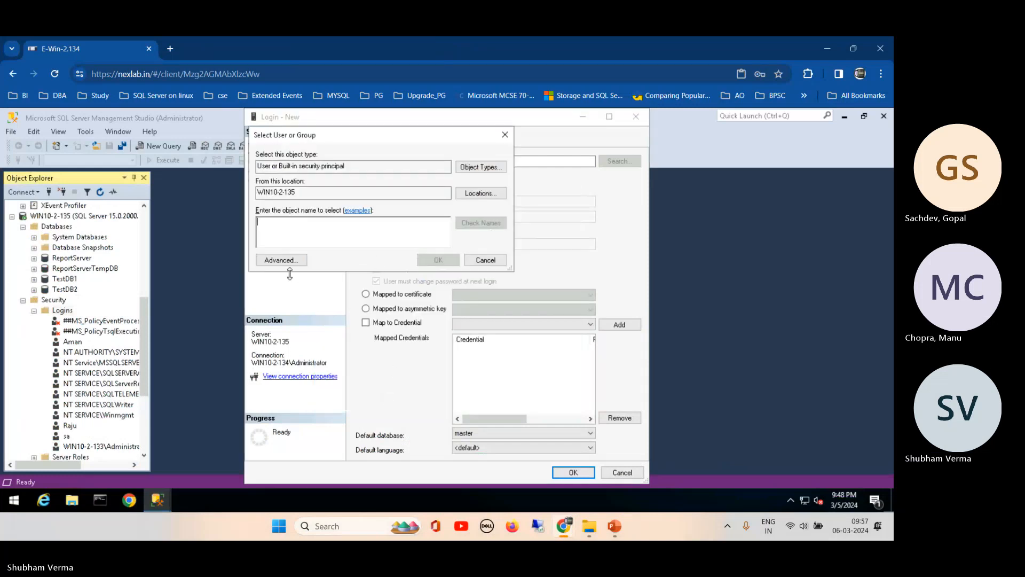
# - Set the search location to panw.lab under Entire Directory, then cancel the new login
pyautogui.click(481, 194)
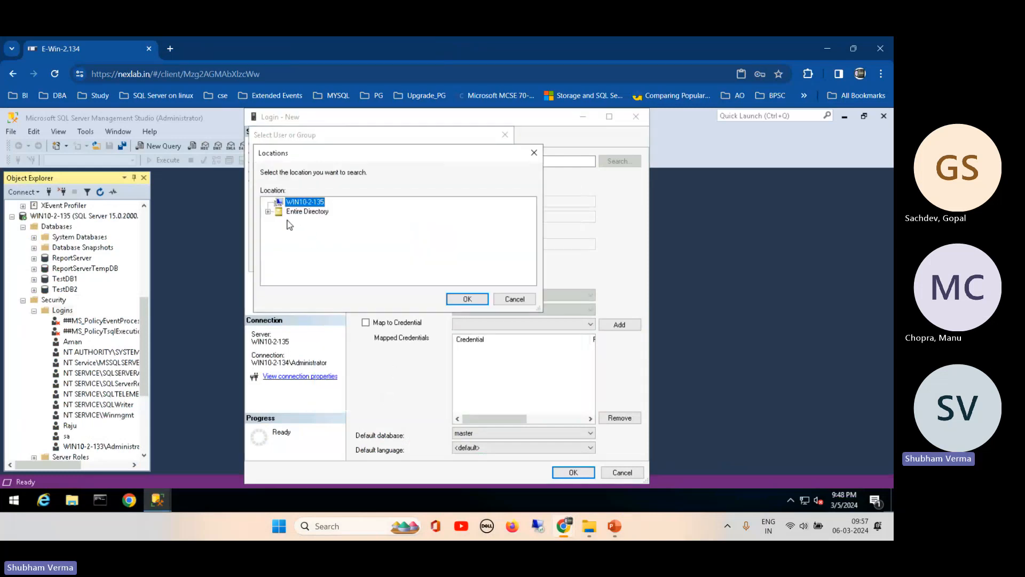
pyautogui.click(268, 212)
pyautogui.click(278, 221)
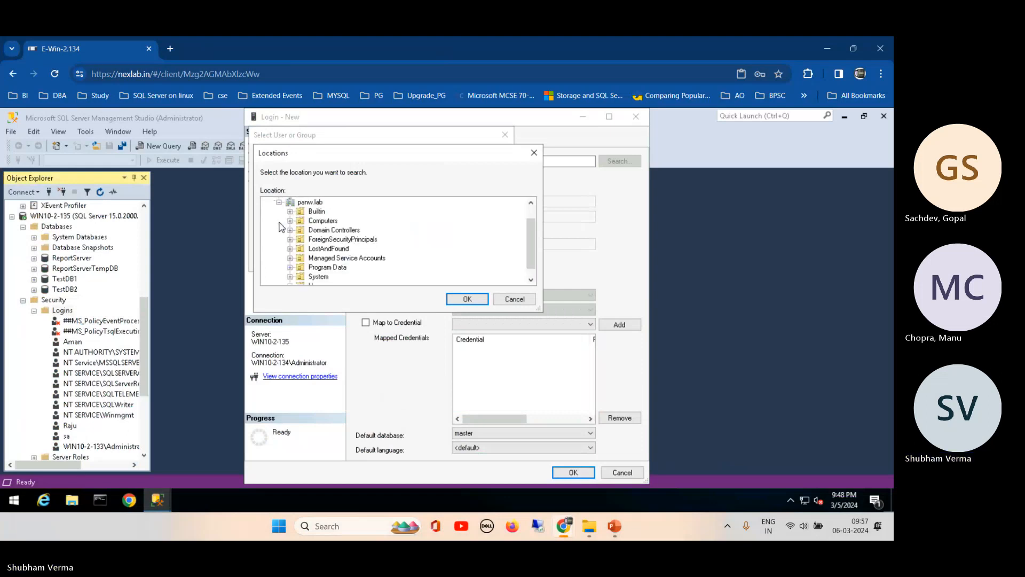
pyautogui.moveTo(534, 239); pyautogui.dragTo(534, 213)
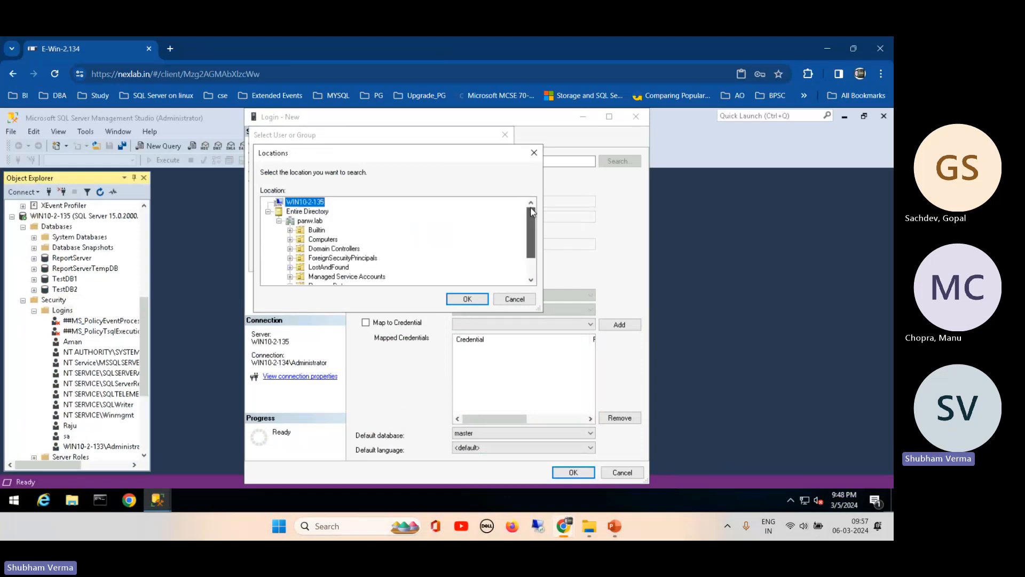
pyautogui.click(278, 220)
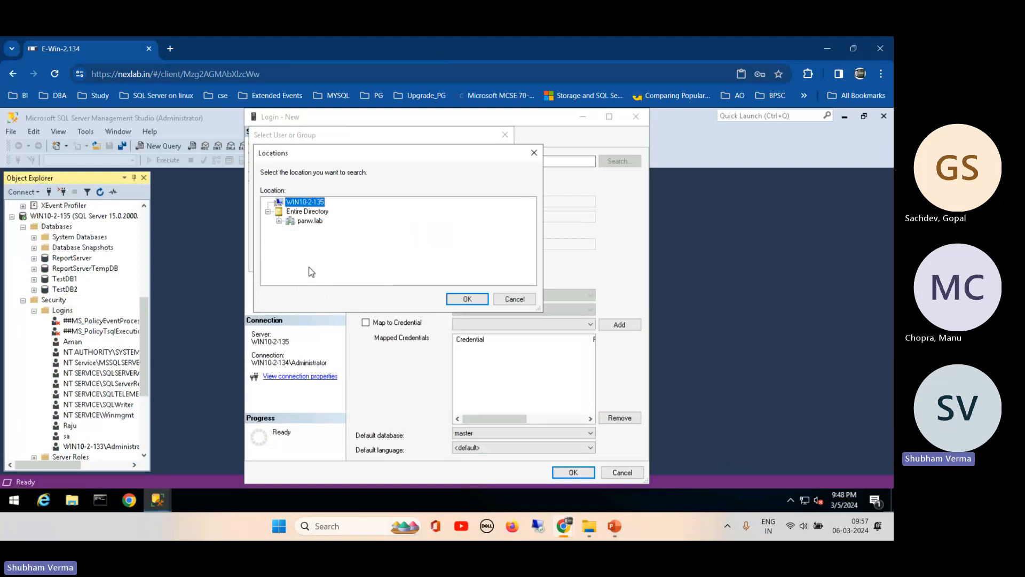
pyautogui.click(302, 213)
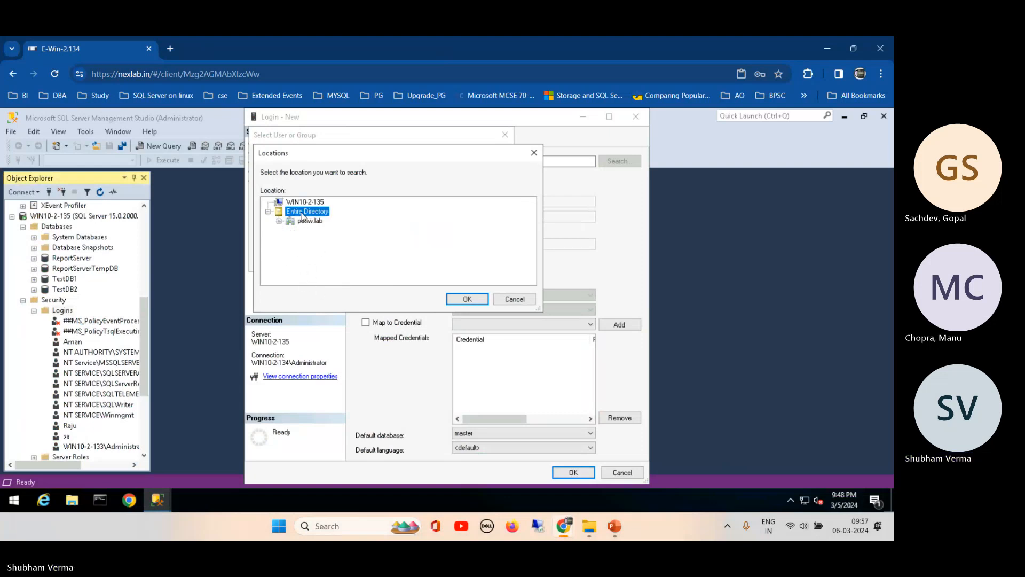
pyautogui.click(278, 221)
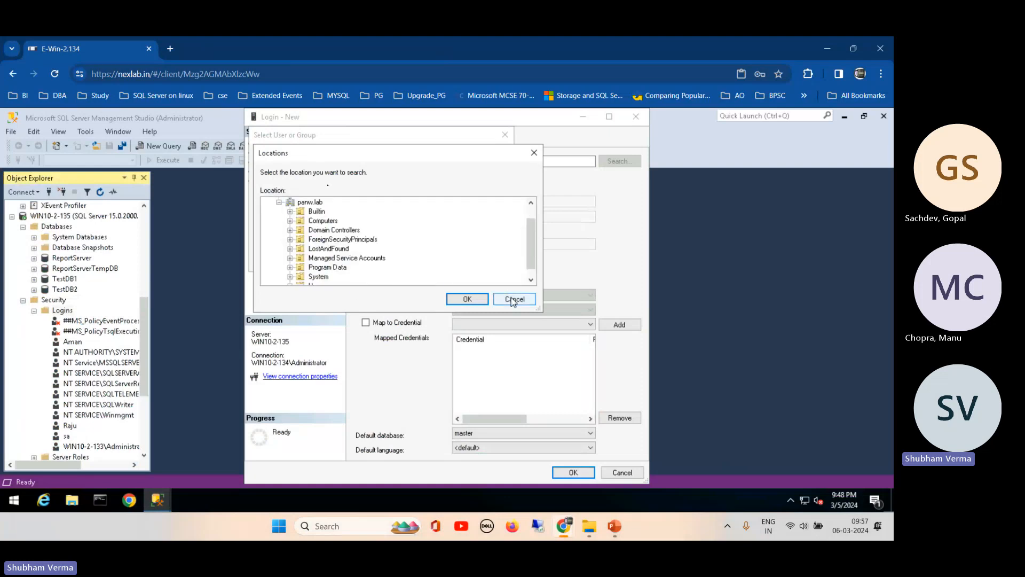
pyautogui.click(310, 202)
pyautogui.click(462, 300)
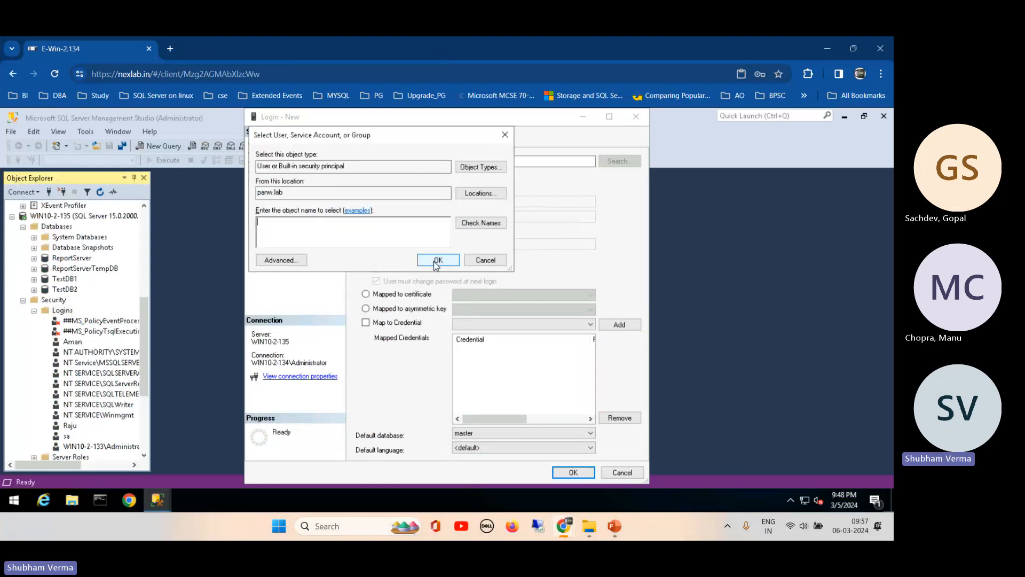
pyautogui.click(483, 262)
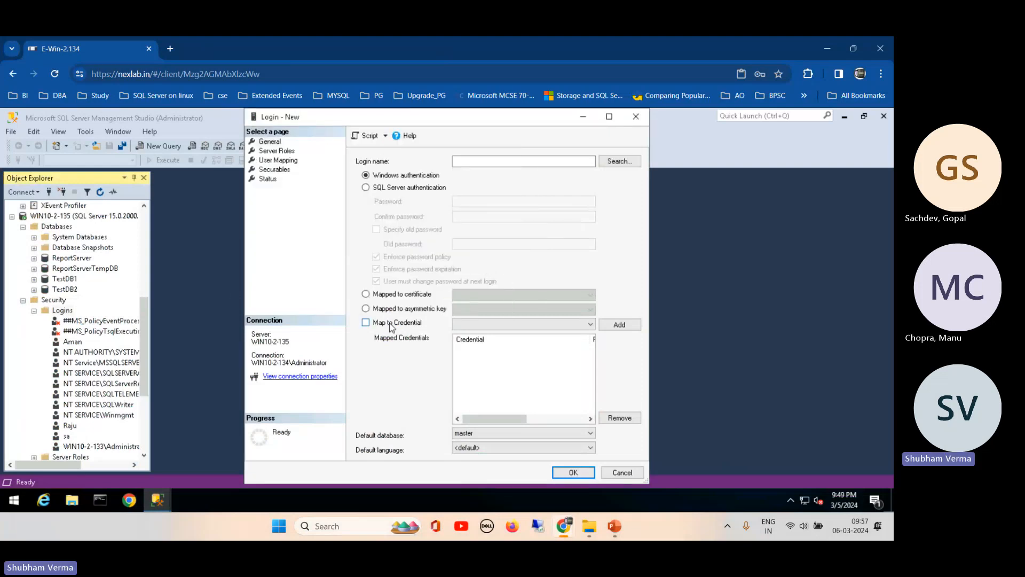
pyautogui.click(620, 472)
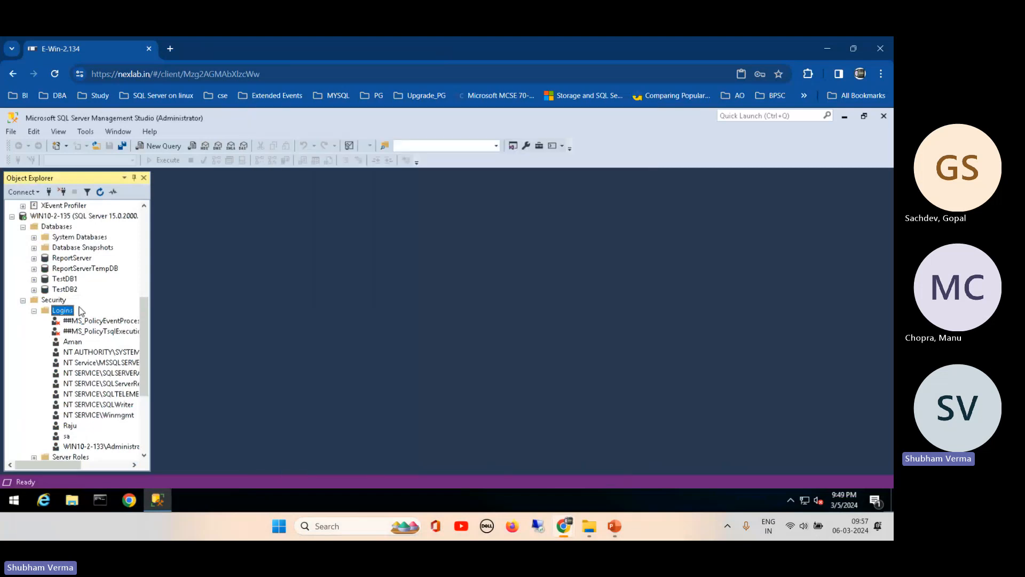
# - Collapse the Logins and Security nodes in Object Explorer
pyautogui.click(34, 311)
pyautogui.click(23, 300)
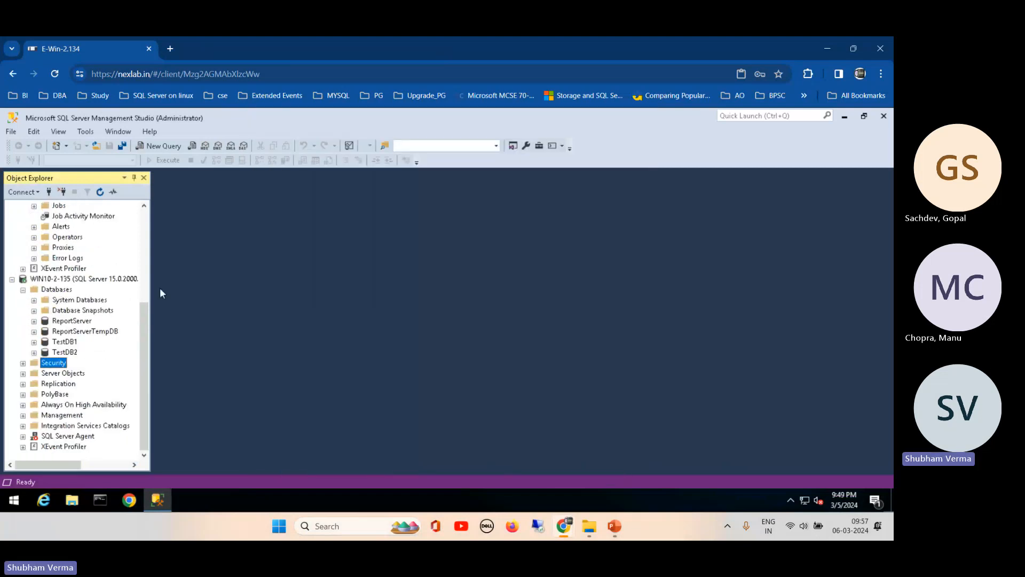
pyautogui.moveTo(150, 219); pyautogui.dragTo(146, 221)
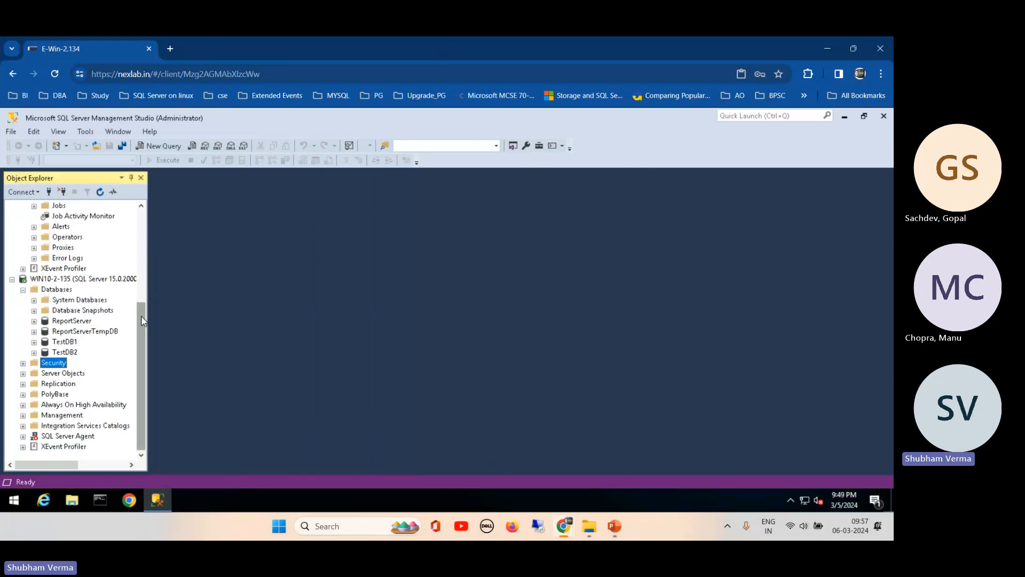
pyautogui.scroll(4, 141, 315)
# - Create a new folder named TLog at the root of Local Disk (C:)
pyautogui.click(73, 504)
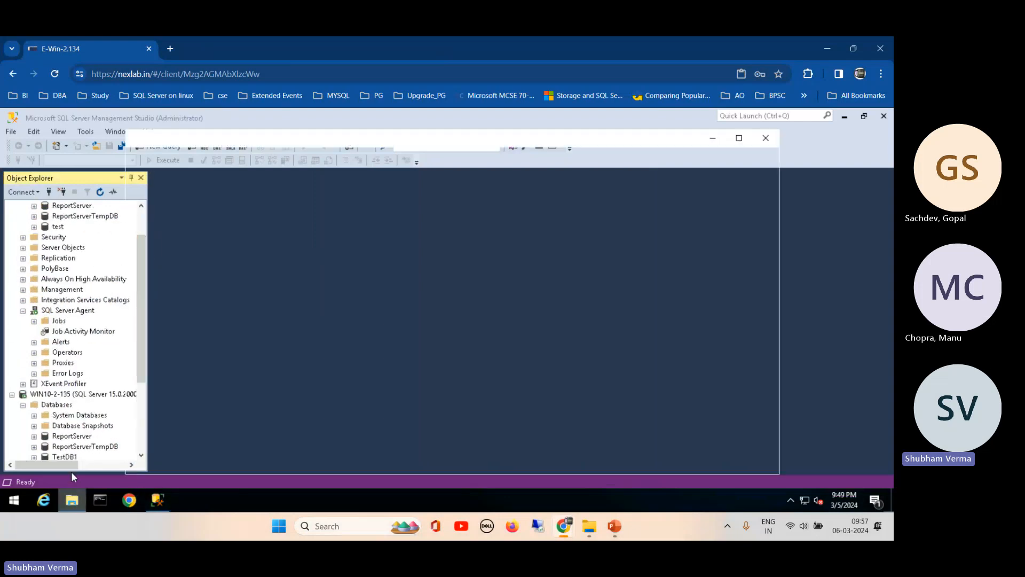
pyautogui.click(172, 413)
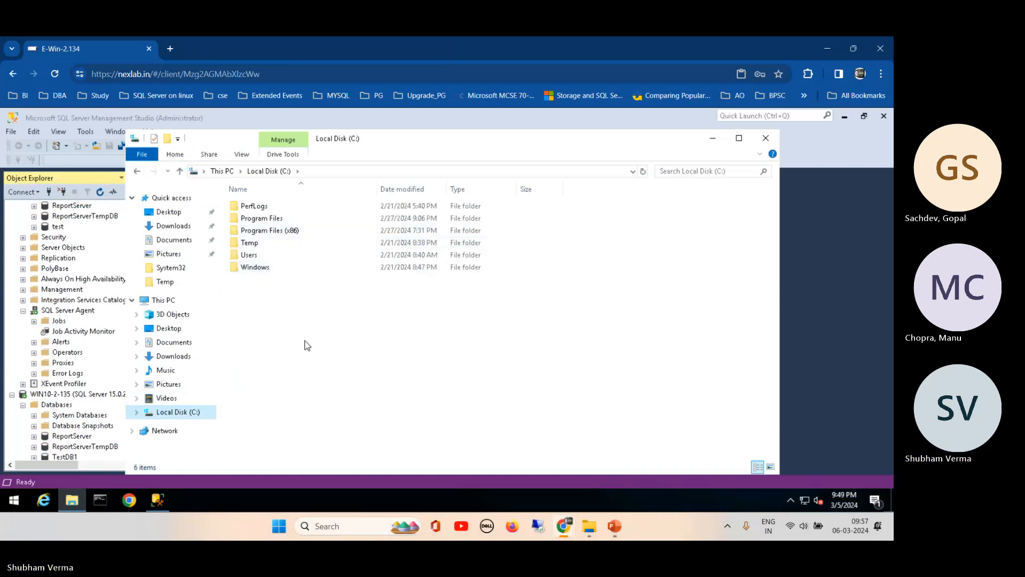
pyautogui.rightClick(305, 340)
pyautogui.moveTo(394, 449)
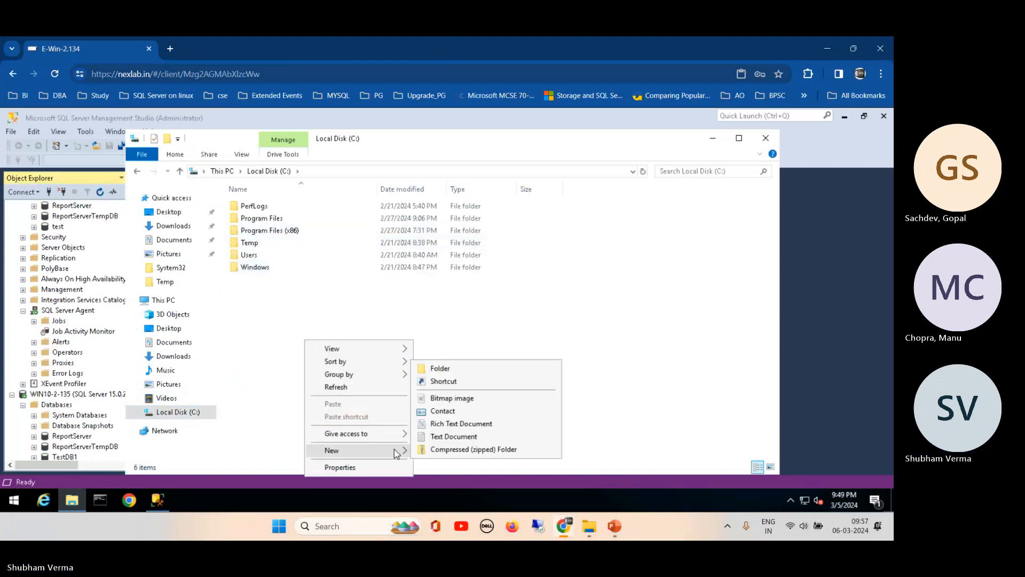
pyautogui.click(452, 368)
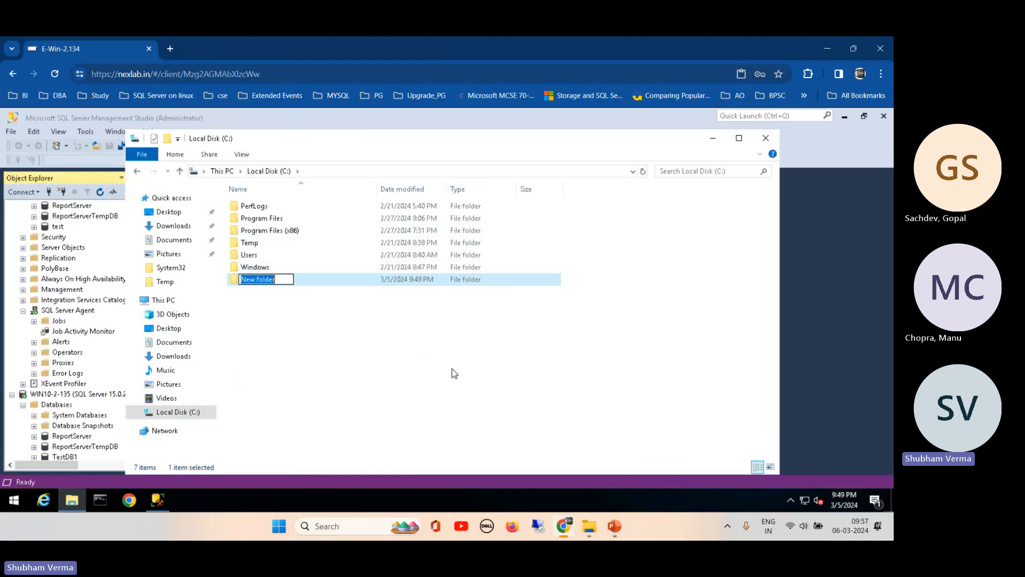
pyautogui.write('T')
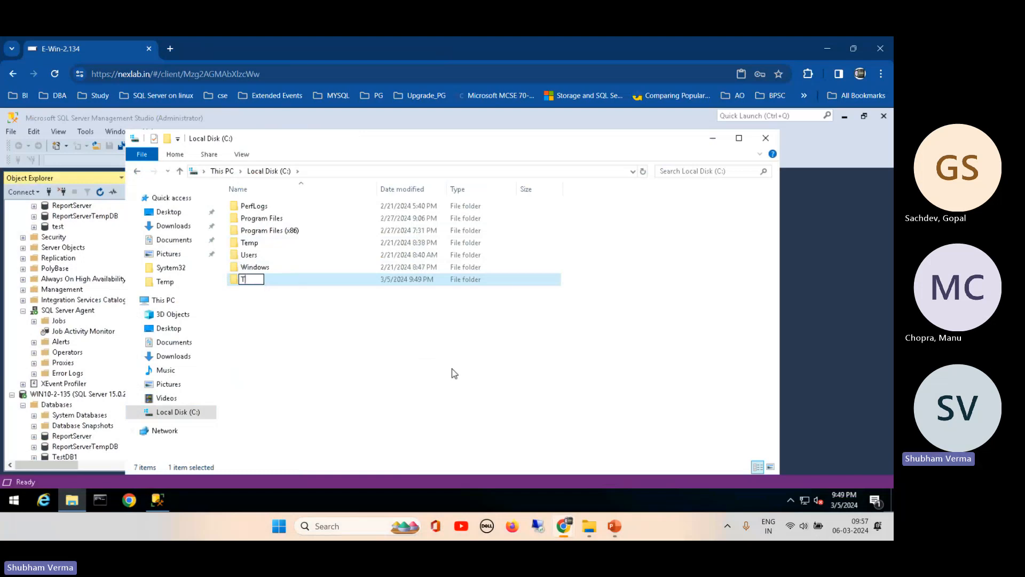
pyautogui.write('Log')
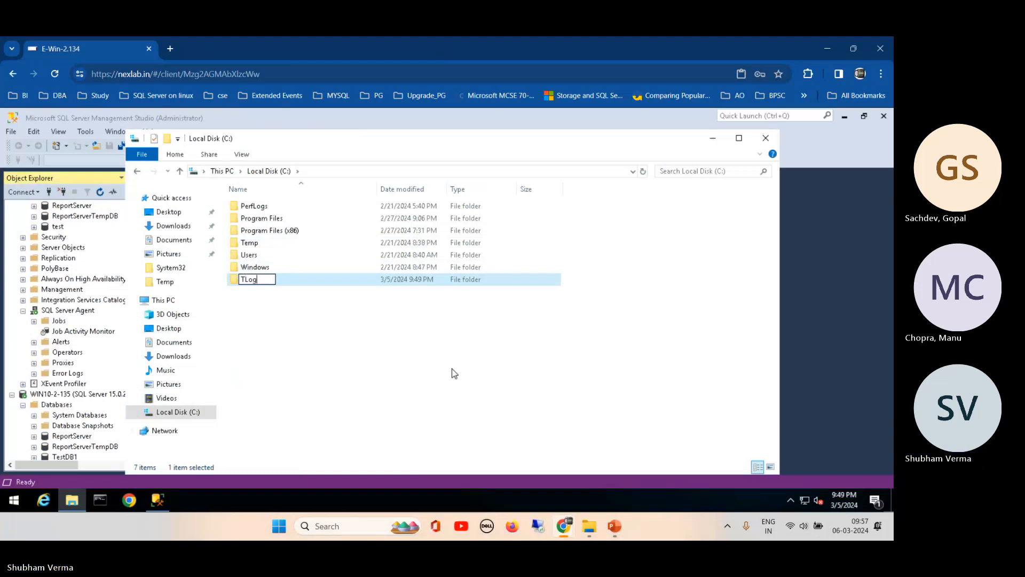
pyautogui.click(383, 363)
pyautogui.click(246, 281)
pyautogui.rightClick(246, 282)
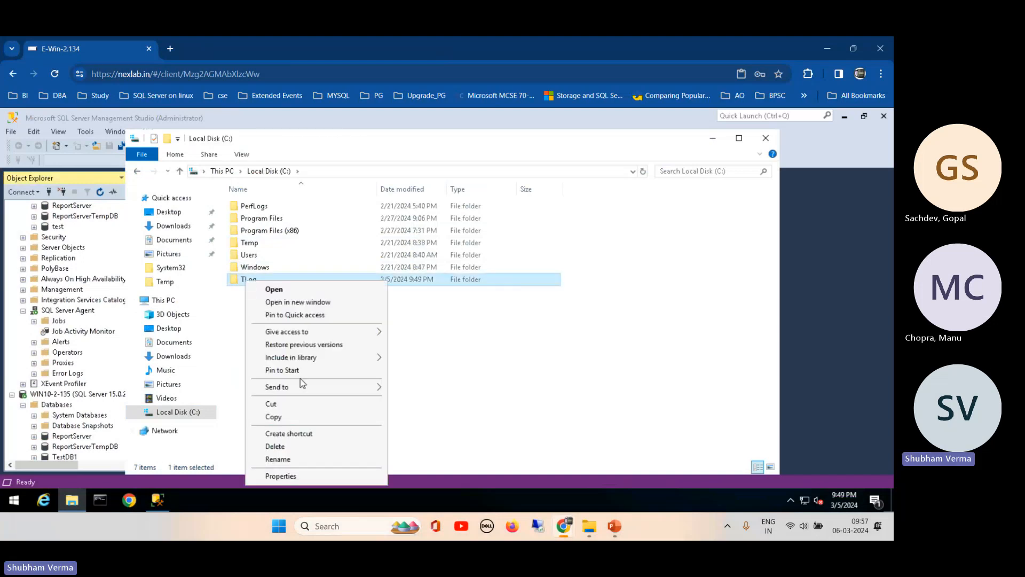
# - Open TLog's sharing settings and add Everyone to the share list
pyautogui.click(292, 479)
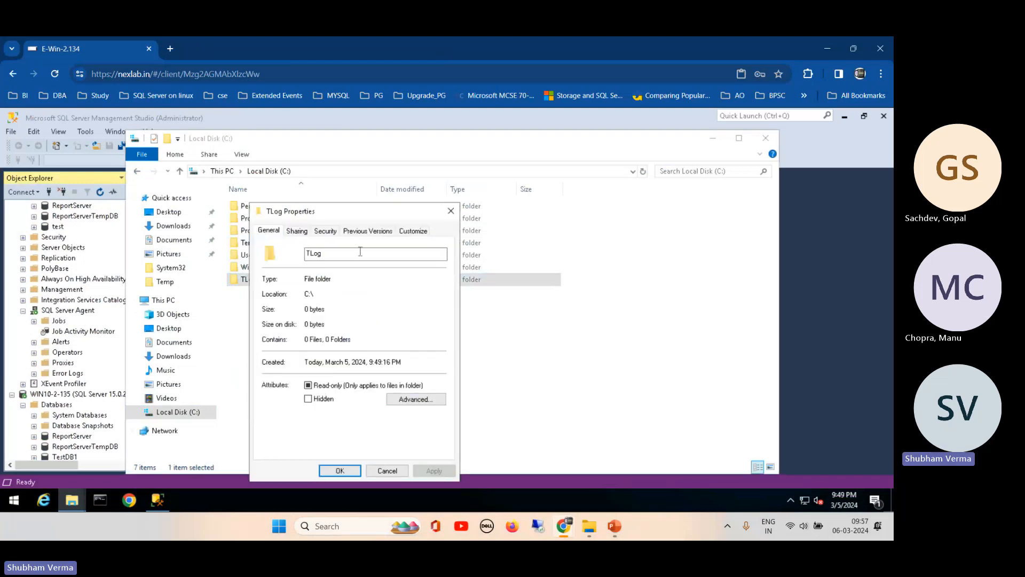
pyautogui.click(297, 231)
pyautogui.click(289, 309)
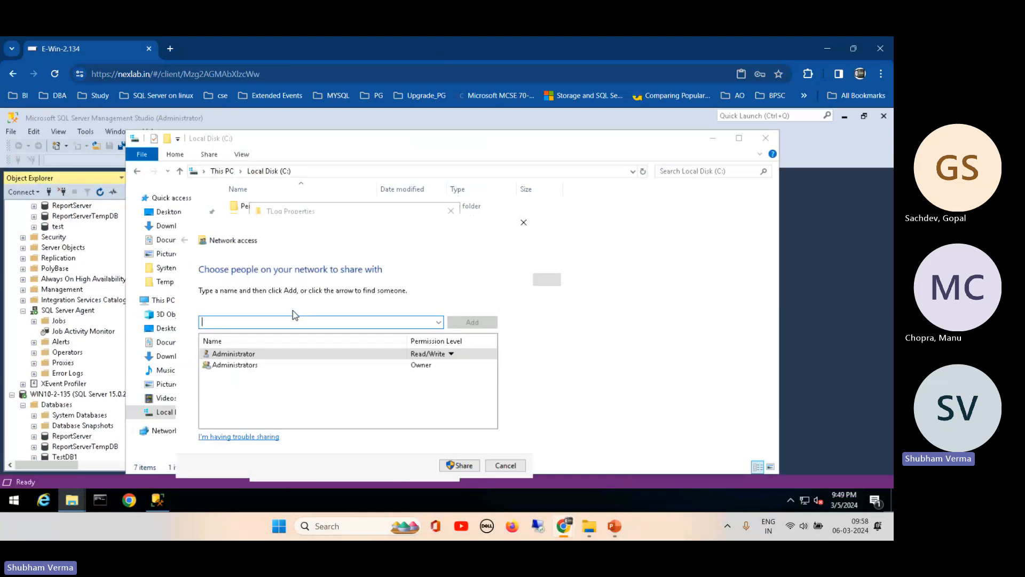
pyautogui.click(309, 367)
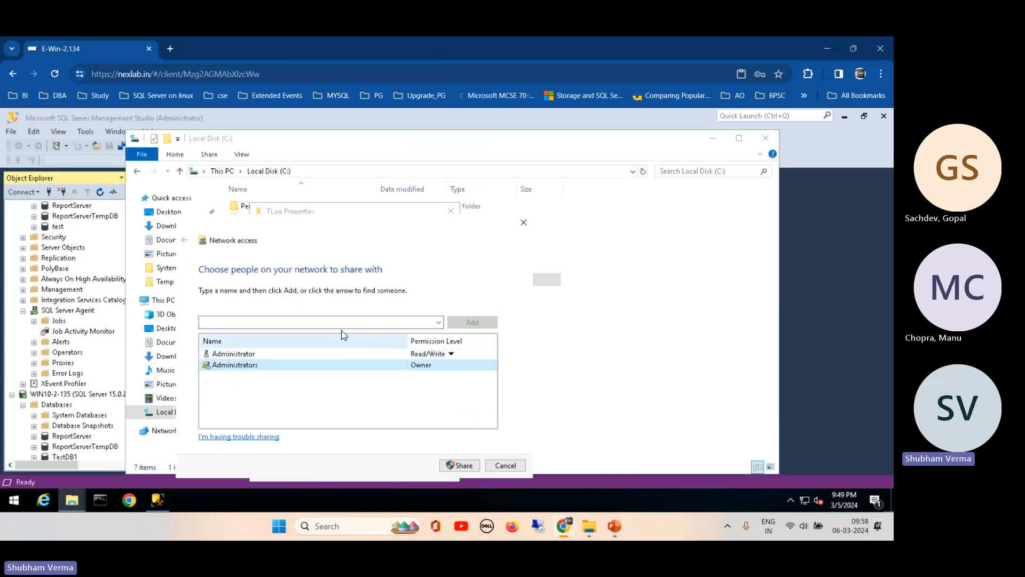
pyautogui.click(328, 323)
pyautogui.write('every')
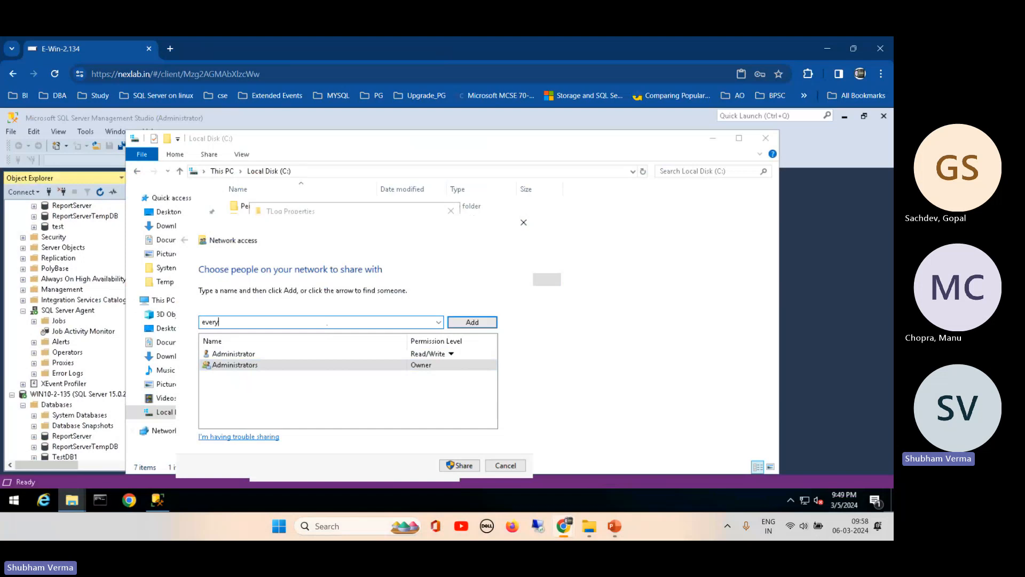
pyautogui.write('one')
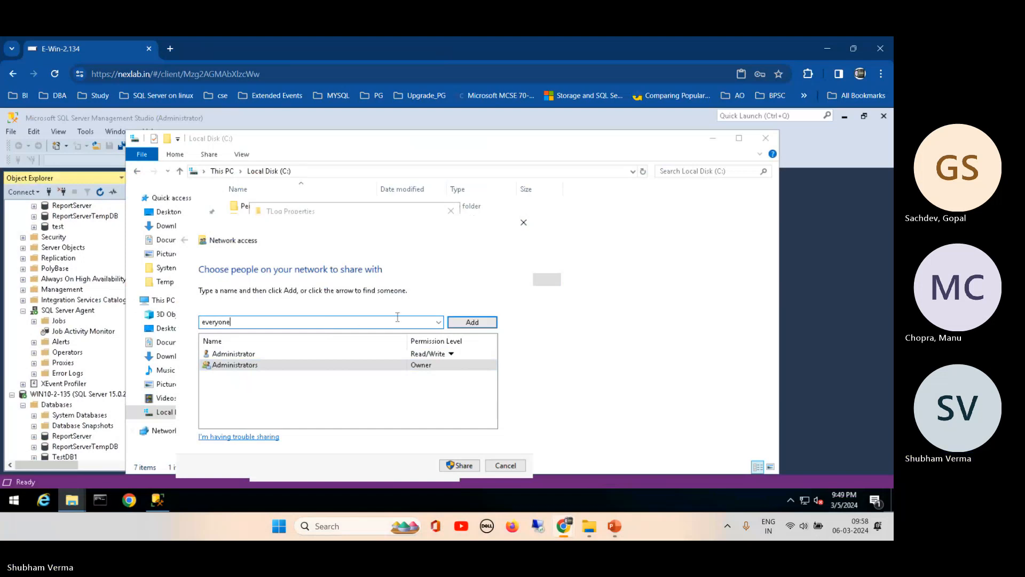
pyautogui.click(472, 322)
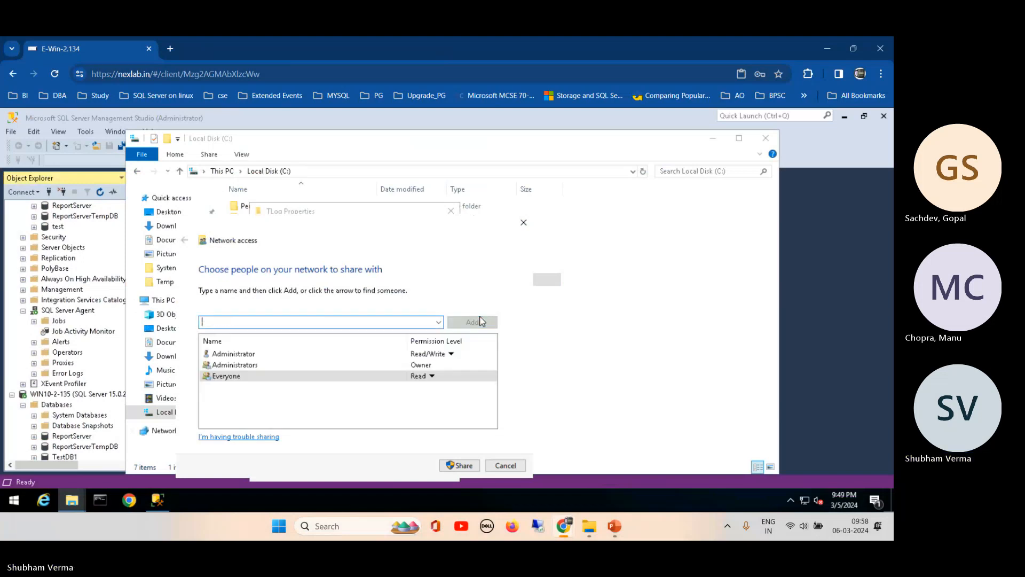
# - Give Everyone Read/Write permission and complete sharing the TLog folder
pyautogui.click(433, 376)
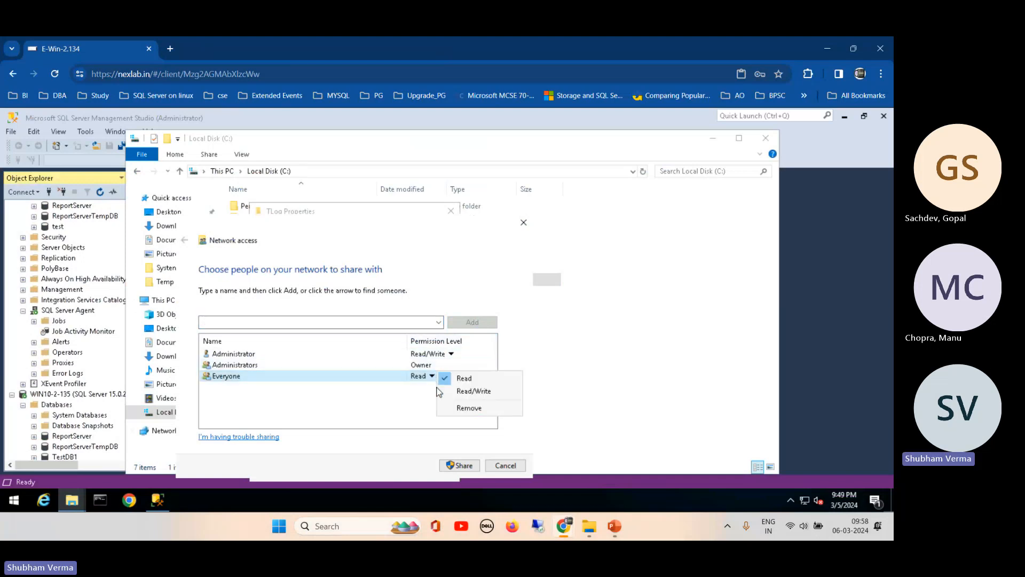
pyautogui.click(471, 391)
pyautogui.click(460, 465)
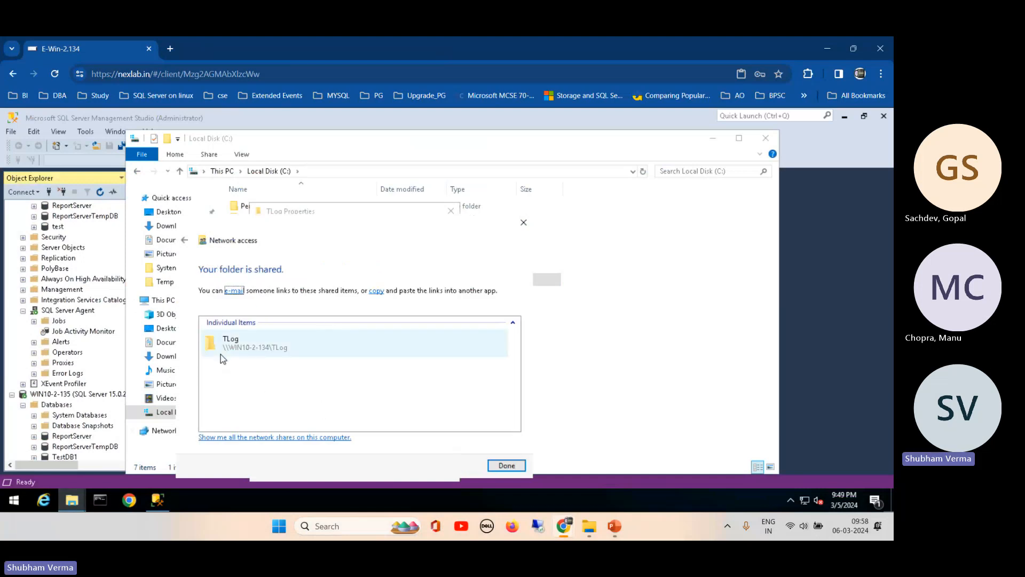
pyautogui.click(230, 348)
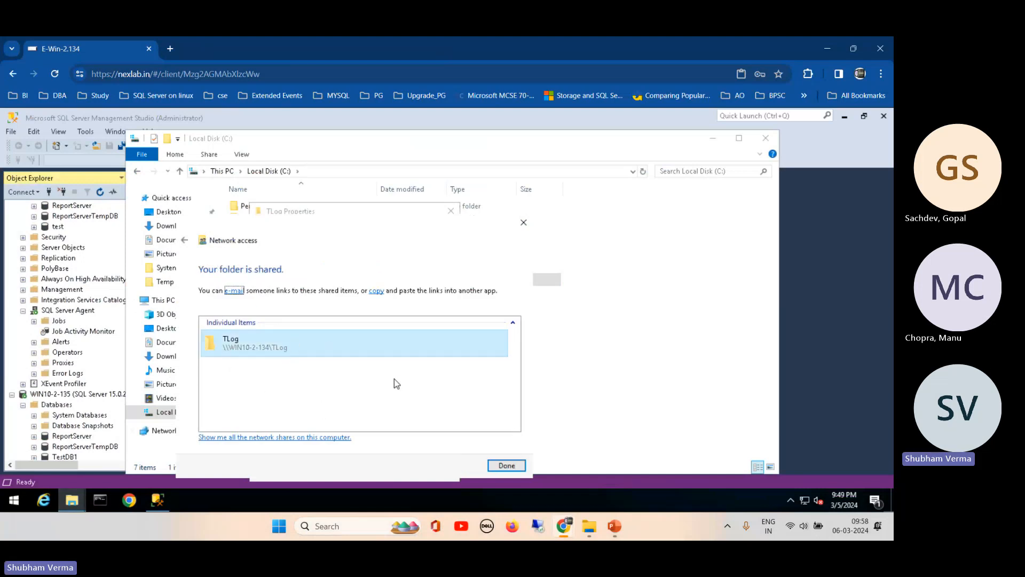
pyautogui.click(507, 466)
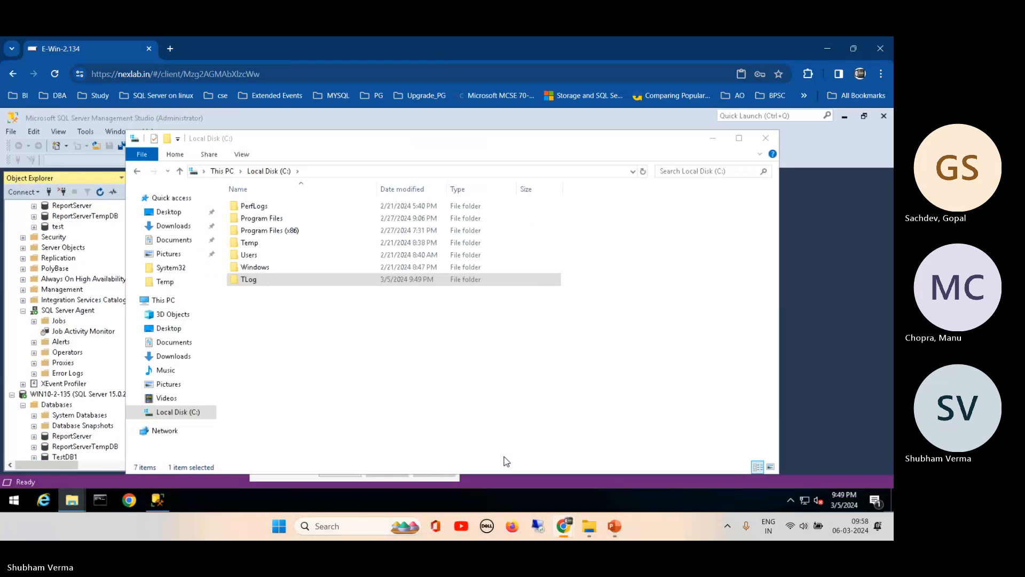
pyautogui.rightClick(252, 282)
pyautogui.click(288, 477)
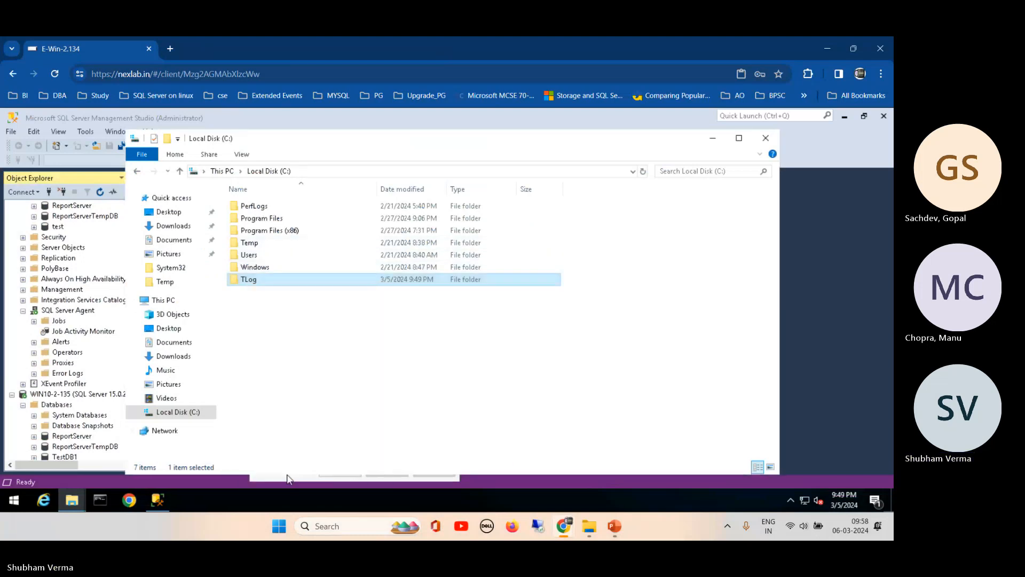
# - Review TLog's security permissions for the Administrator user and Administrators group
pyautogui.click(326, 231)
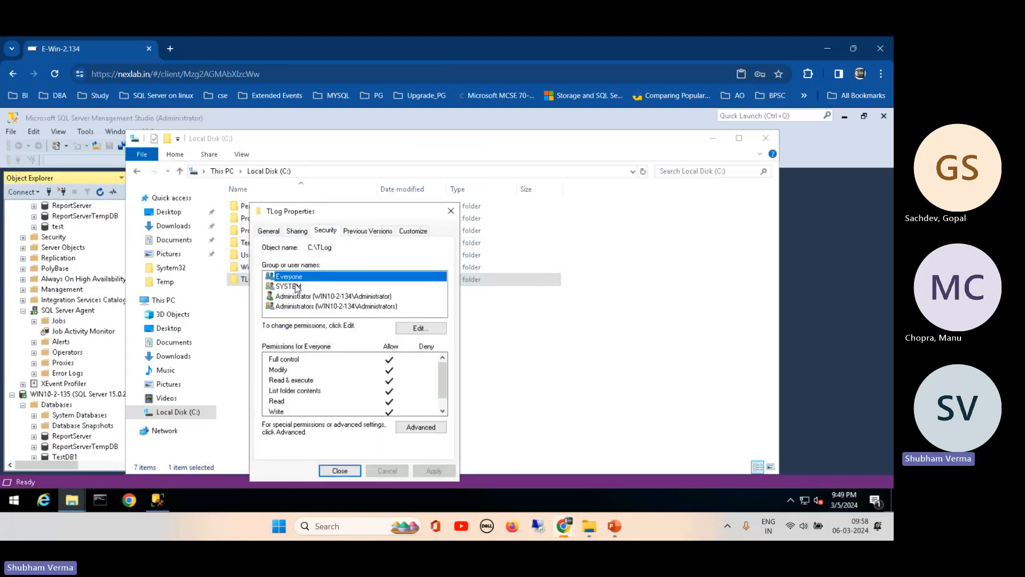
pyautogui.click(301, 297)
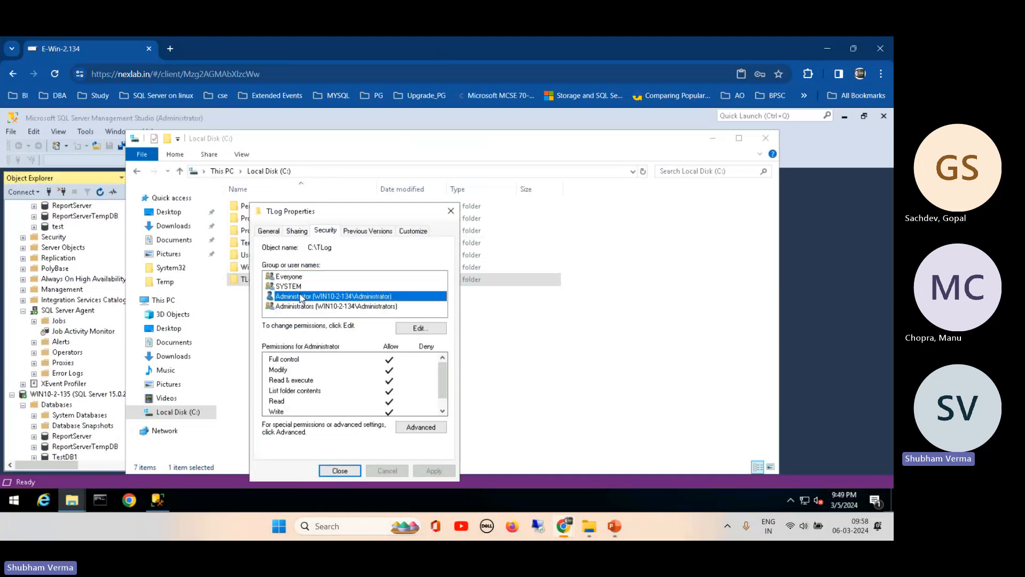
pyautogui.click(306, 306)
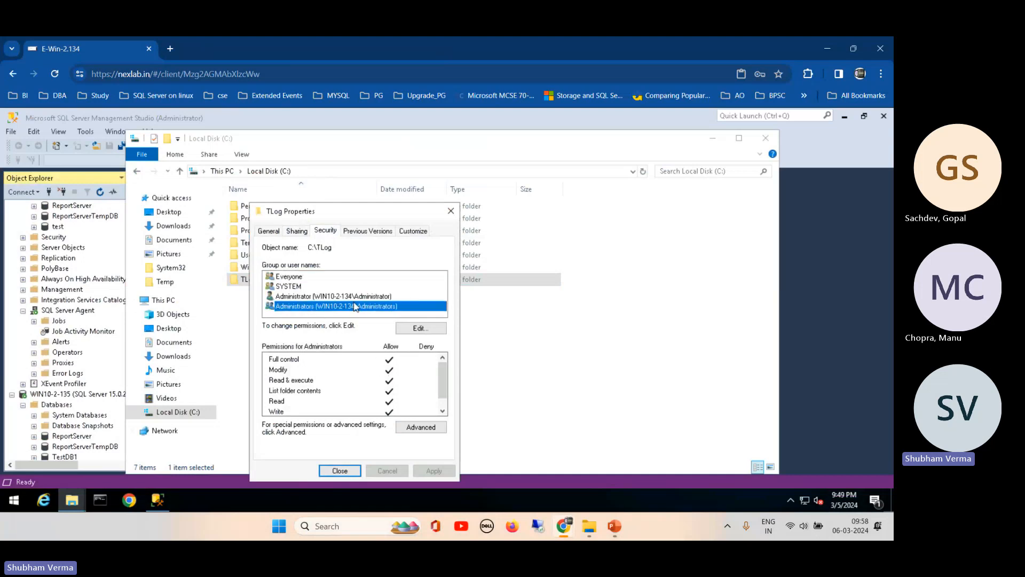
pyautogui.click(324, 297)
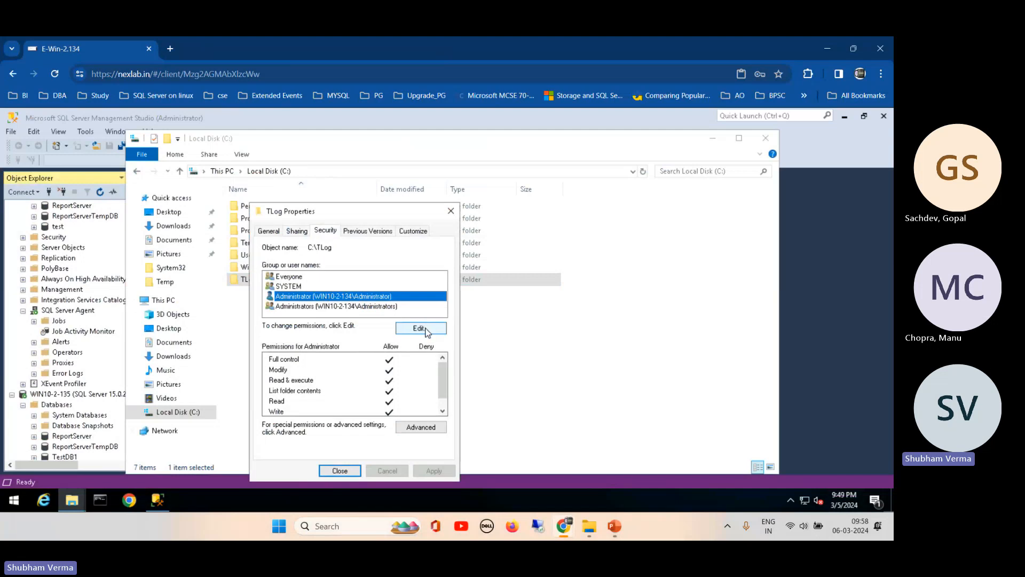
pyautogui.click(340, 471)
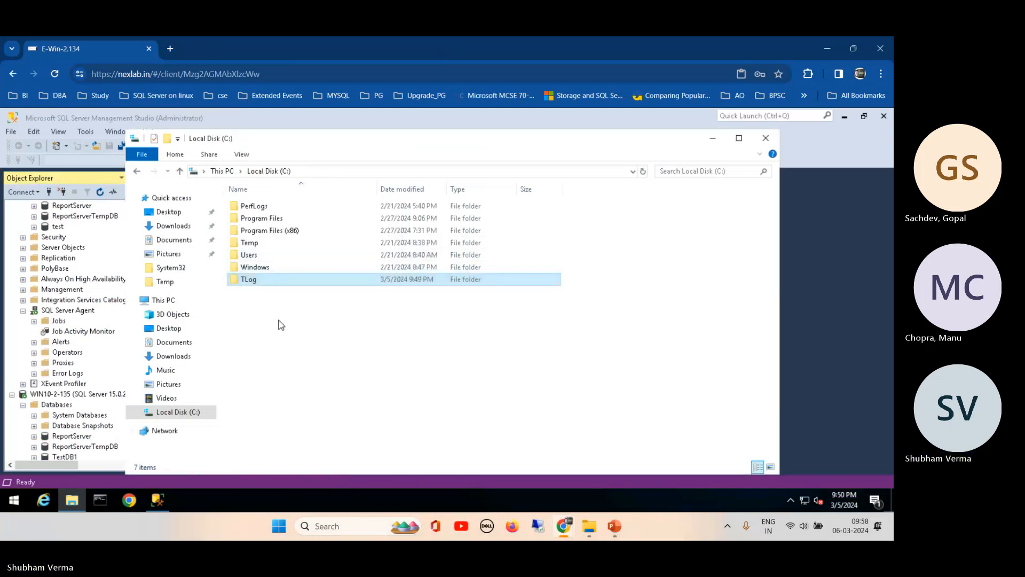
# - Reopen TLog's sharing details and select the \\WIN10-2-134\TLog network path
pyautogui.rightClick(238, 279)
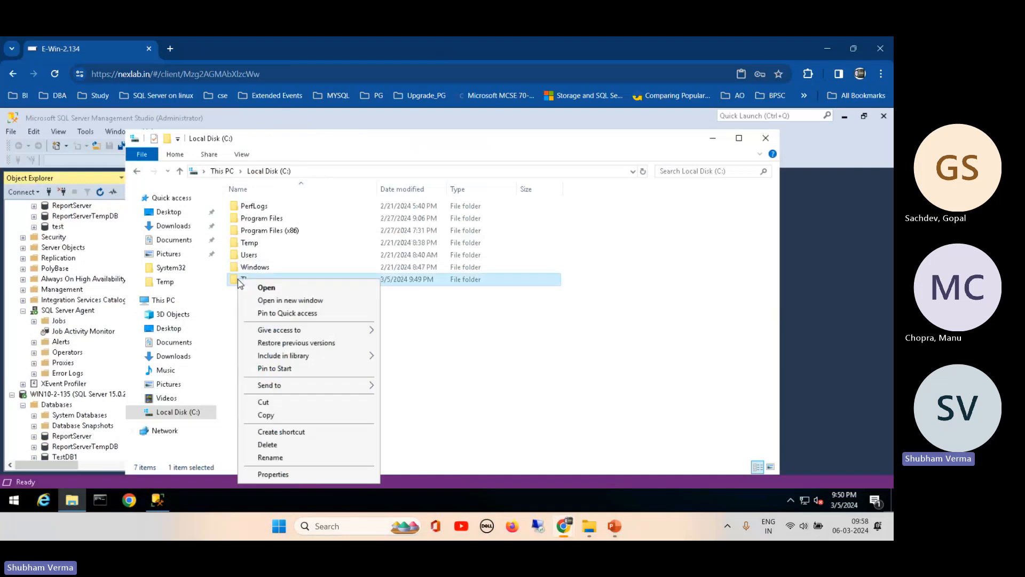
pyautogui.click(286, 475)
pyautogui.click(289, 231)
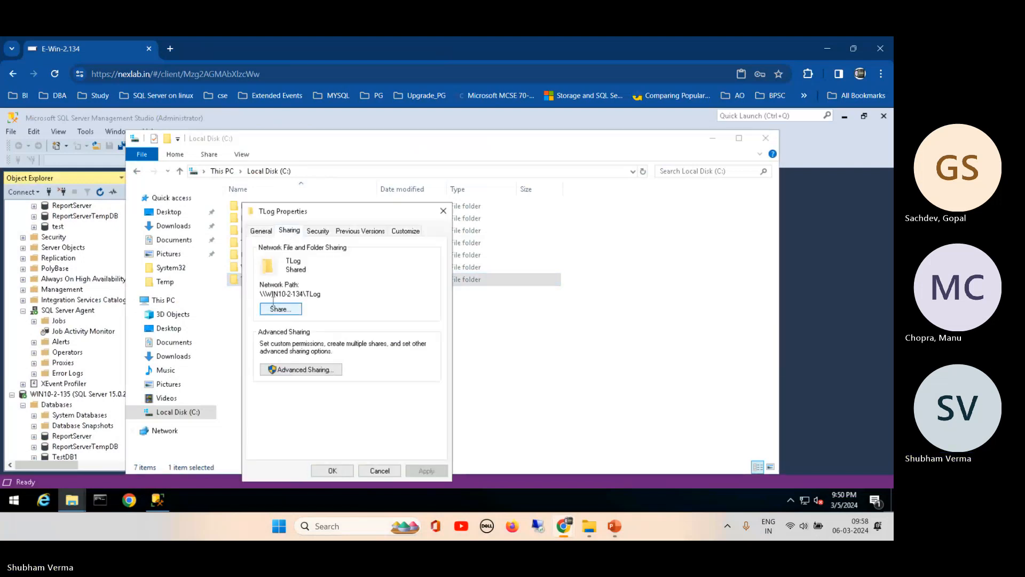
pyautogui.moveTo(260, 294); pyautogui.dragTo(330, 293)
pyautogui.hotkey('ctrl', 'c')
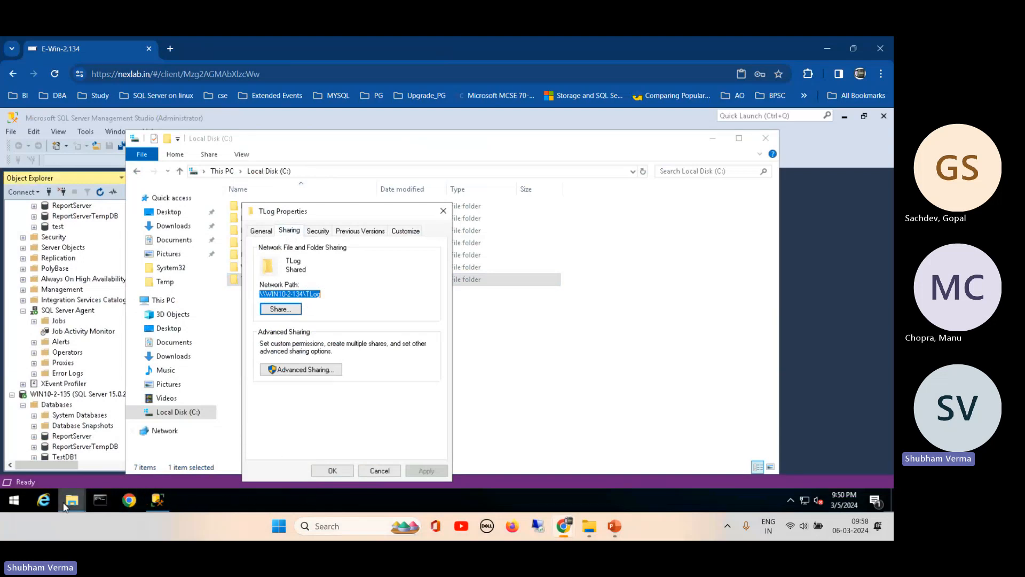
pyautogui.click(16, 500)
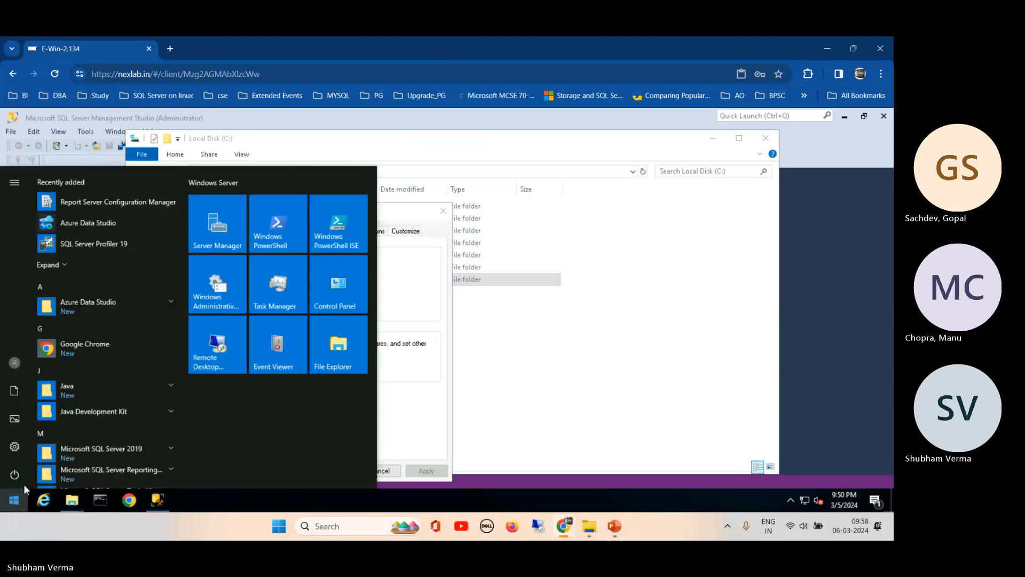
# - Launch Notepad through Task Manager's Run new task and paste the \\WIN10-2-134\TLog path
pyautogui.rightClick(242, 498)
pyautogui.click(293, 439)
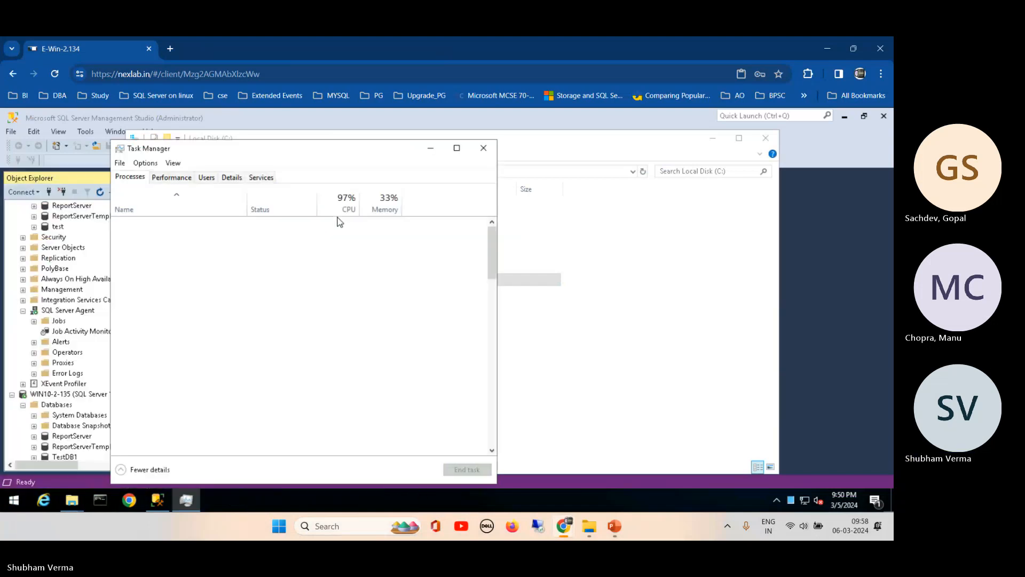
pyautogui.click(119, 163)
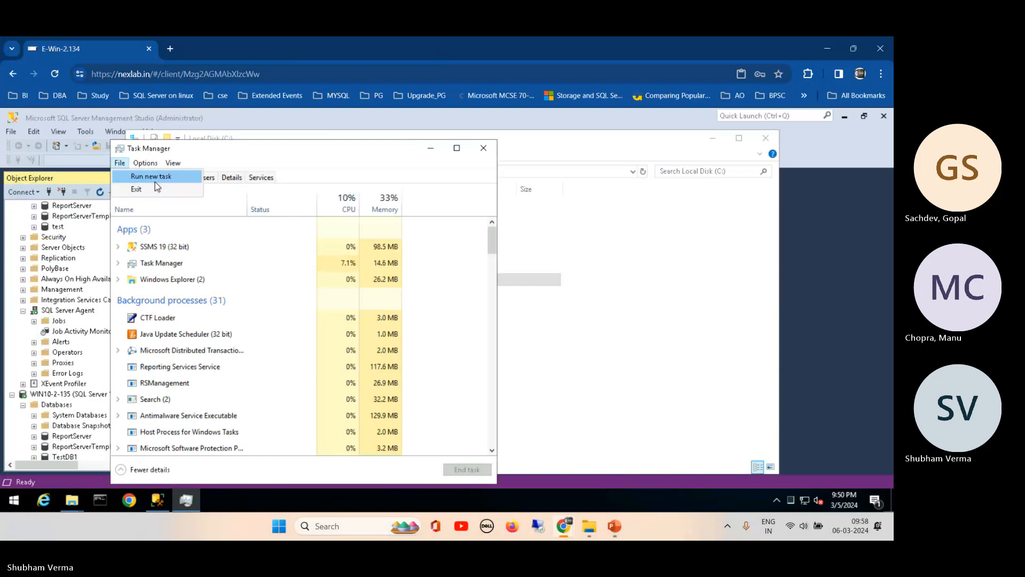
pyautogui.click(155, 180)
pyautogui.write('notepad')
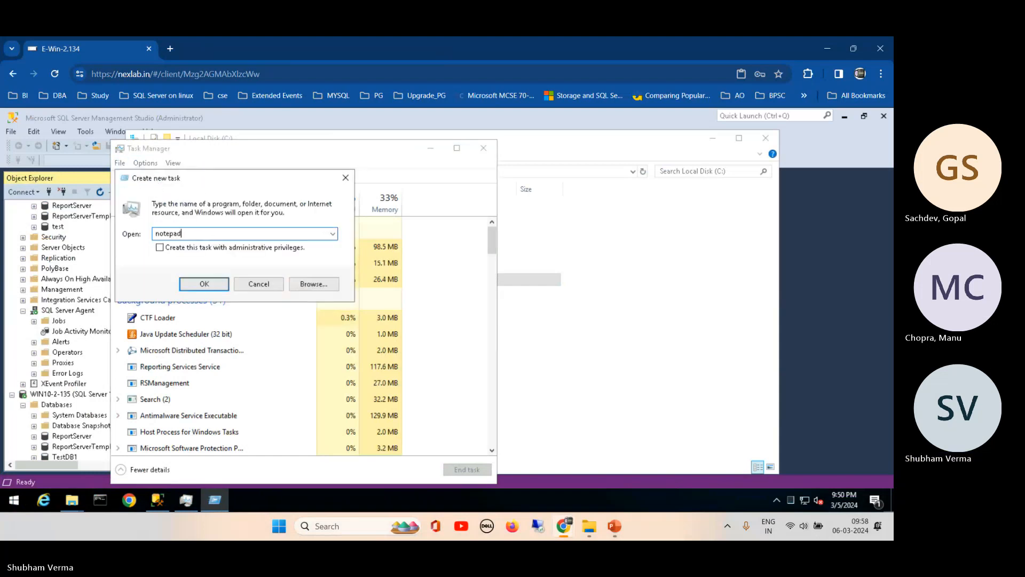
pyautogui.press('Return')
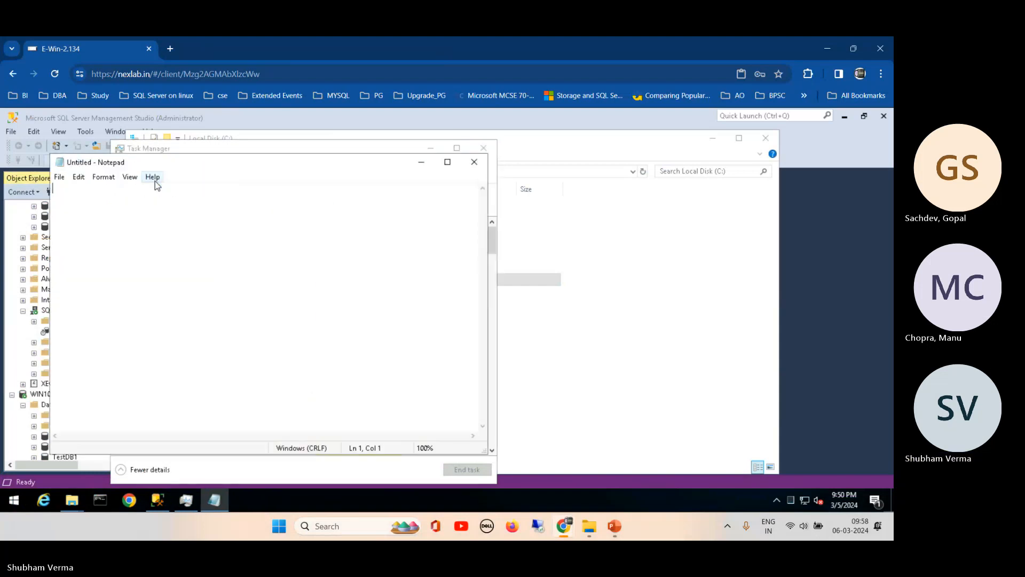
pyautogui.hotkey('ctrl', 'v')
pyautogui.click(422, 162)
# - Disconnect the remote VM session from the Start menu power options
pyautogui.moveTo(389, 152); pyautogui.dragTo(527, 125)
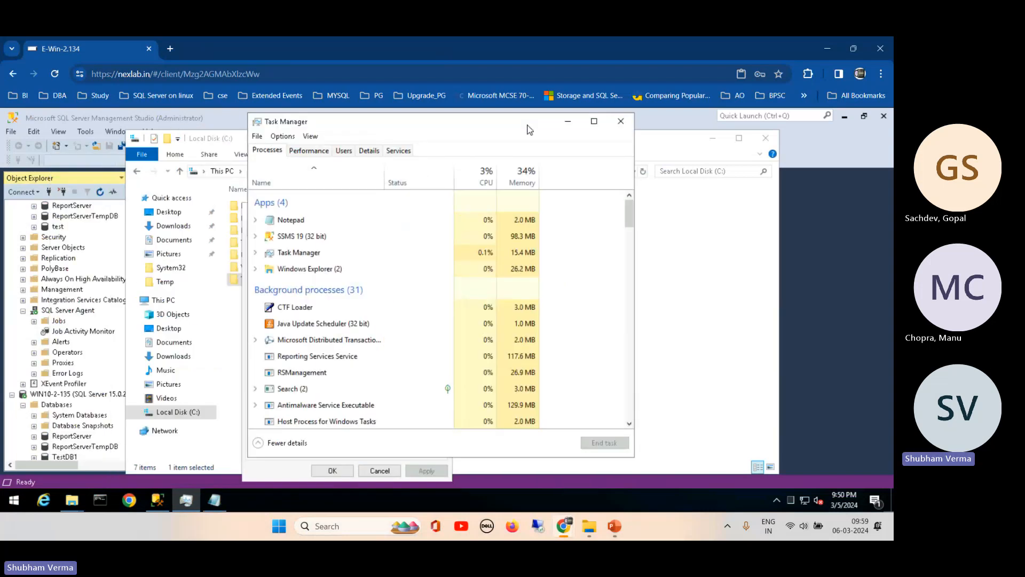
pyautogui.click(14, 502)
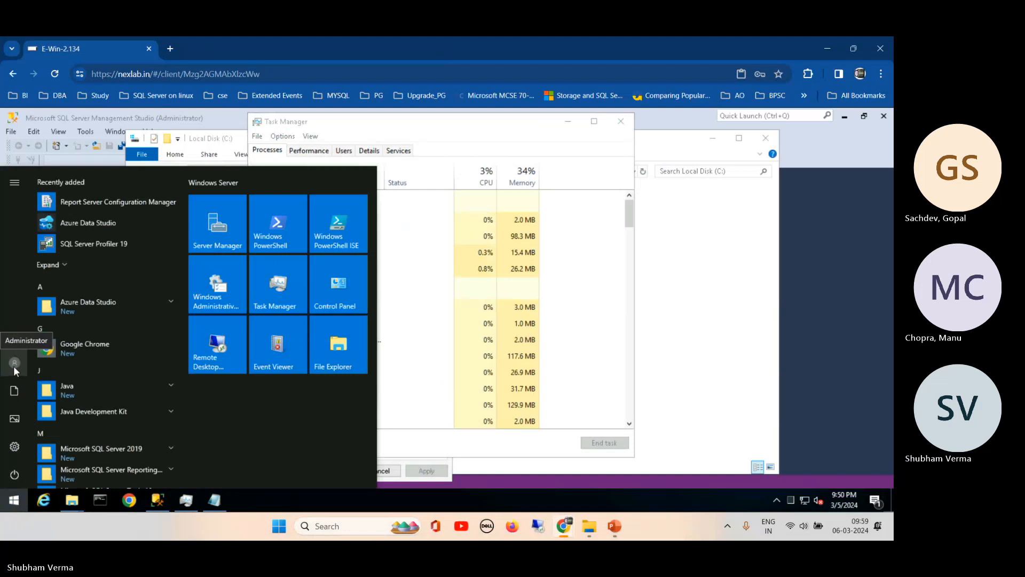
pyautogui.click(14, 366)
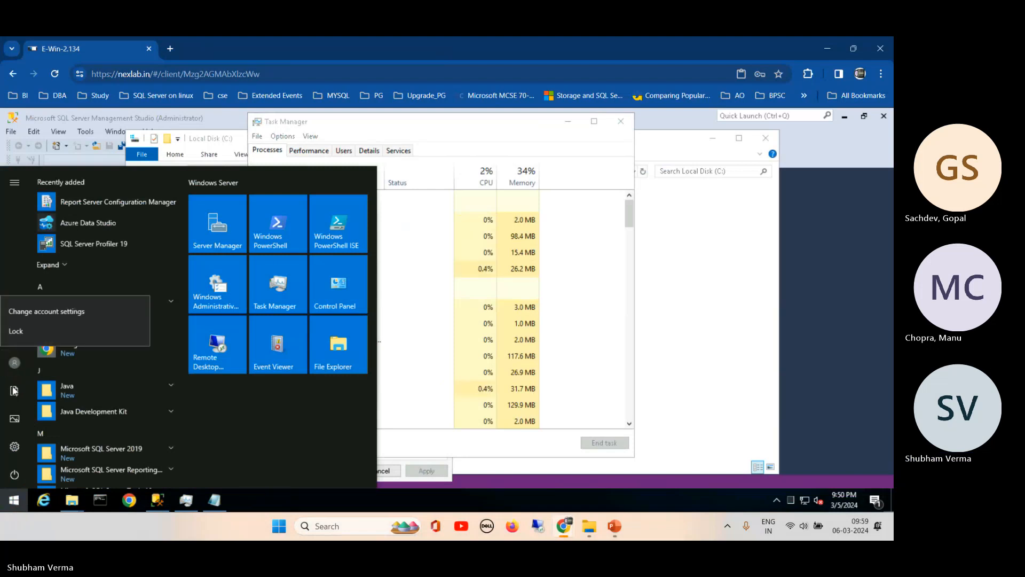
pyautogui.click(14, 482)
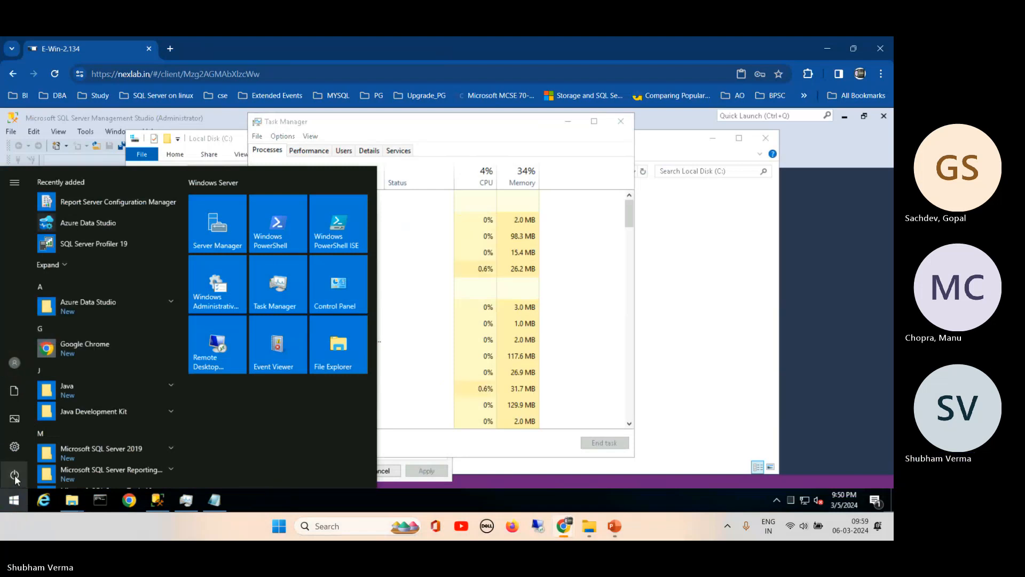
pyautogui.click(15, 480)
pyautogui.click(22, 442)
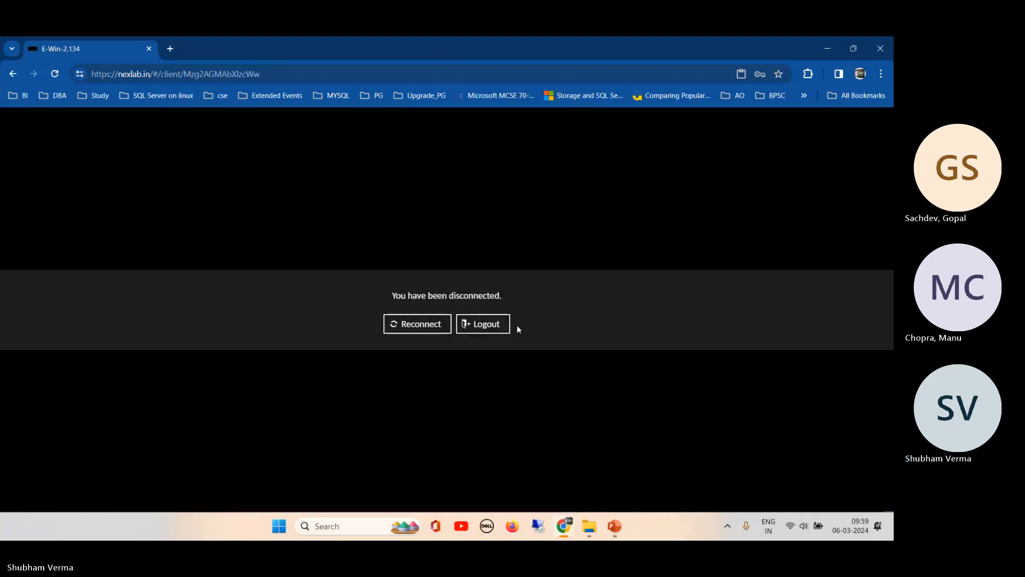
# - Log out of the lab session and change the NEXLAB username's machine number to 135
pyautogui.click(479, 325)
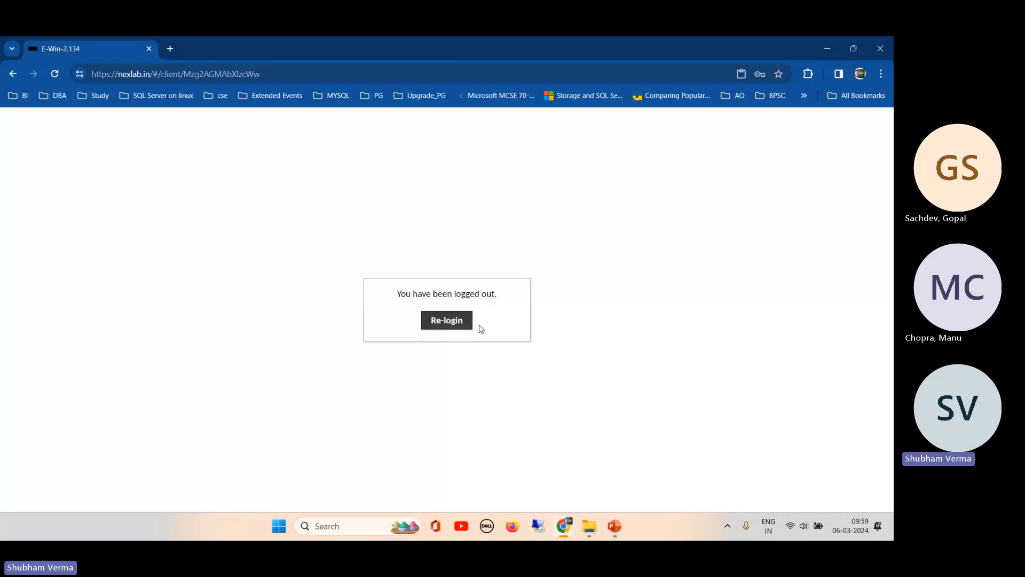
pyautogui.click(445, 320)
pyautogui.click(421, 315)
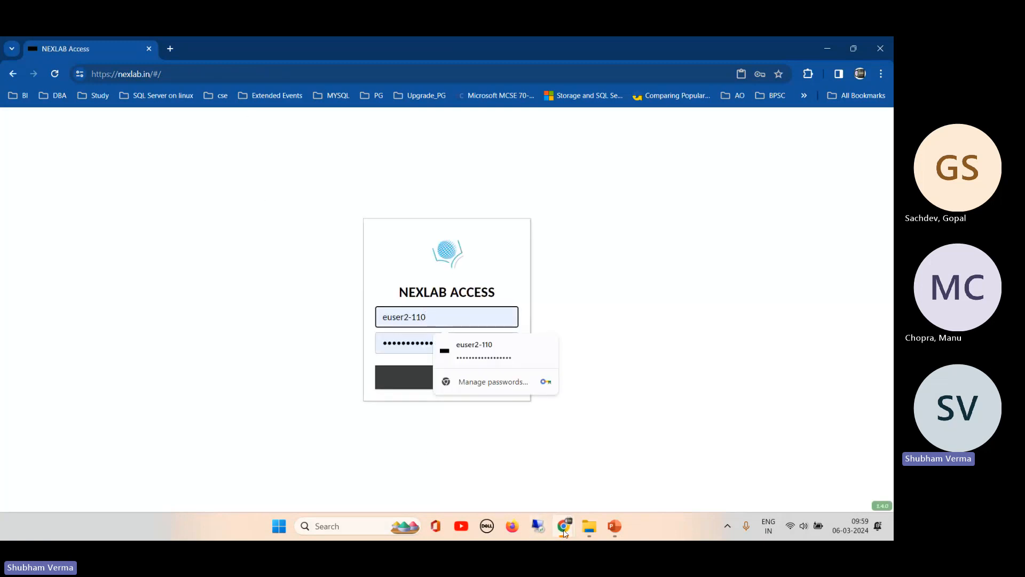
pyautogui.moveTo(564, 529)
pyautogui.click(435, 464)
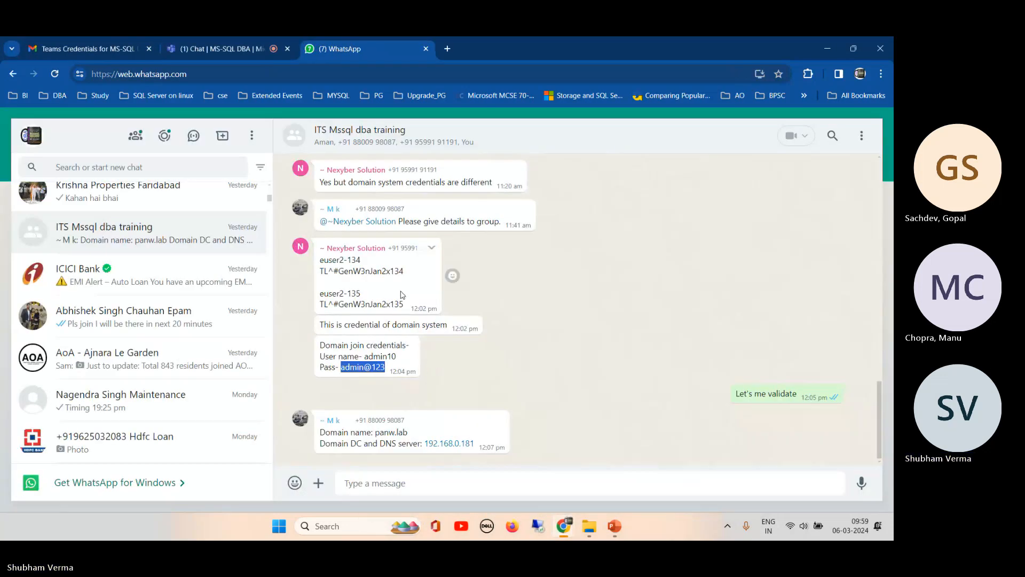
pyautogui.moveTo(322, 293); pyautogui.dragTo(348, 295)
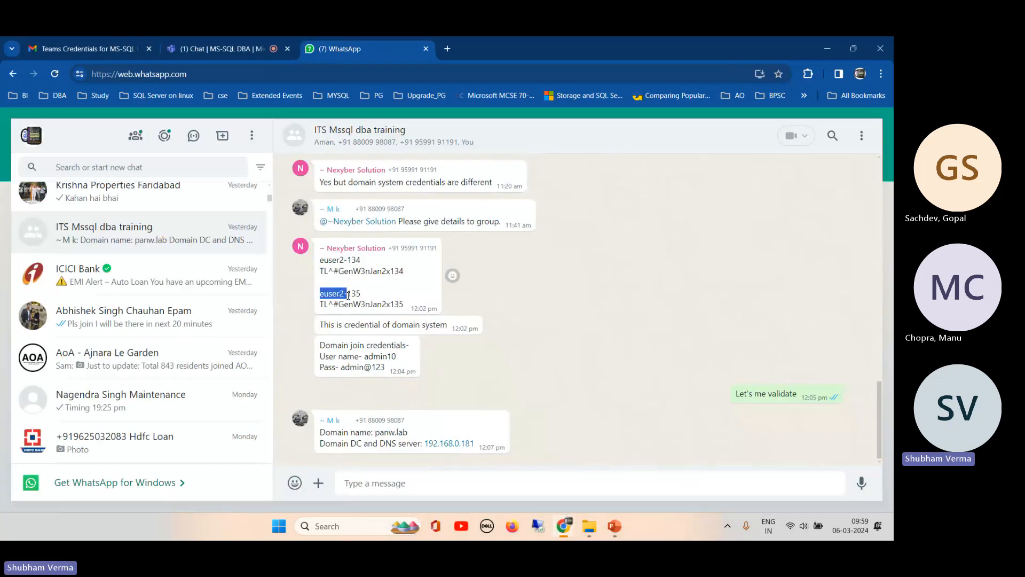
pyautogui.moveTo(600, 526)
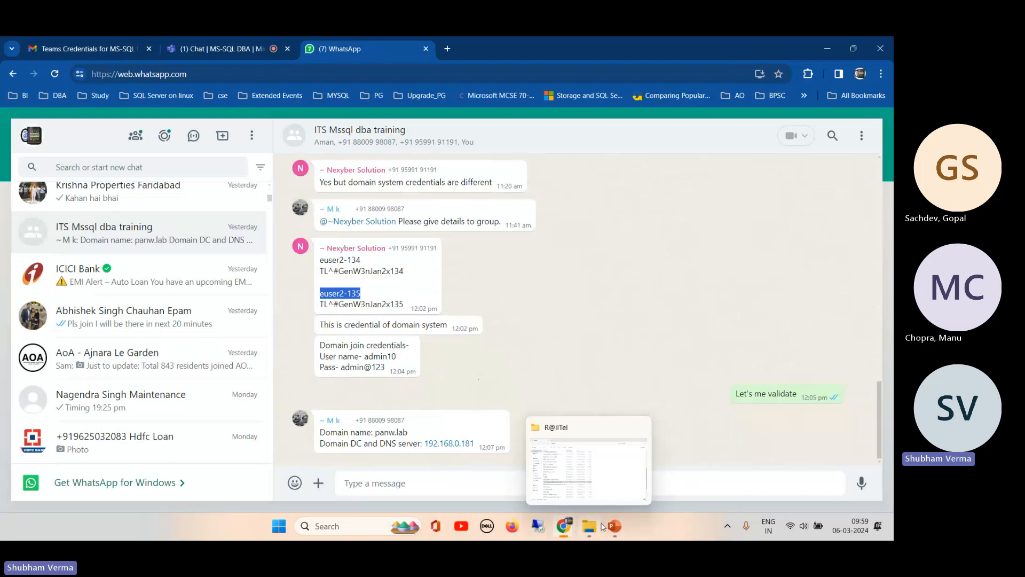
pyautogui.click(694, 475)
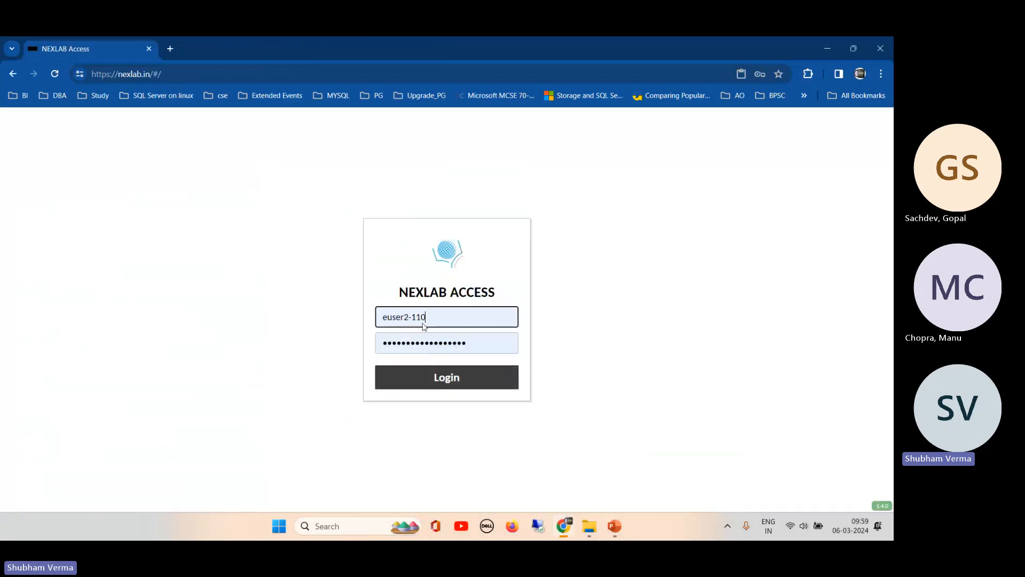
pyautogui.doubleClick(419, 317)
pyautogui.write('135')
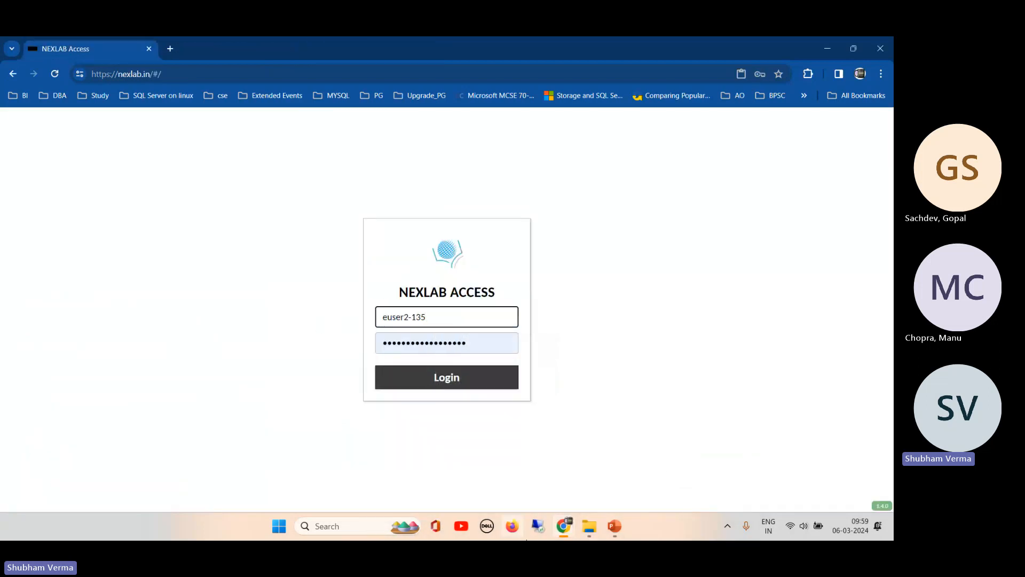
# - Paste the matching password from the chat and log in to E-Win-2.135
pyautogui.moveTo(564, 526)
pyautogui.click(454, 470)
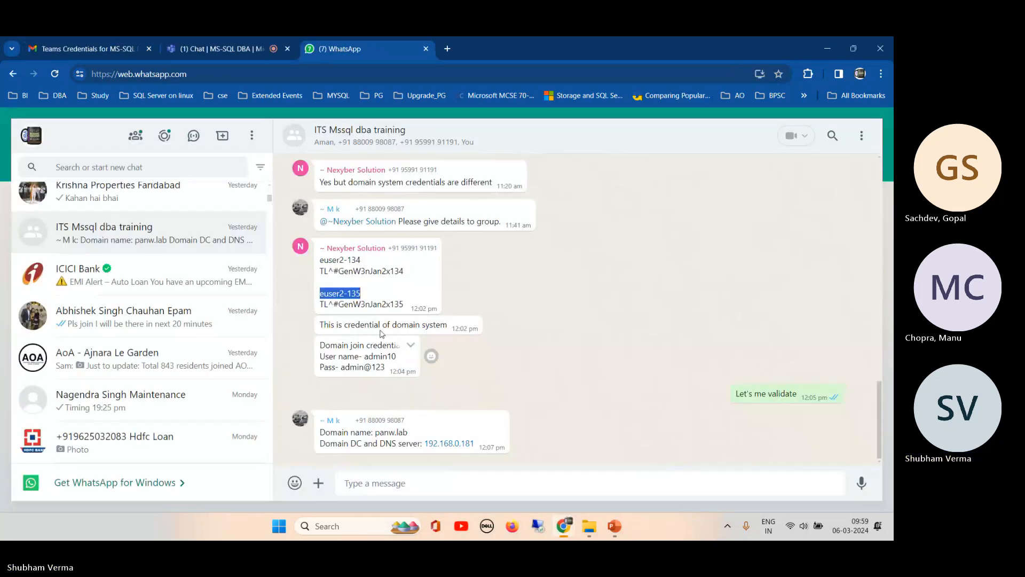
pyautogui.moveTo(407, 309); pyautogui.dragTo(322, 315)
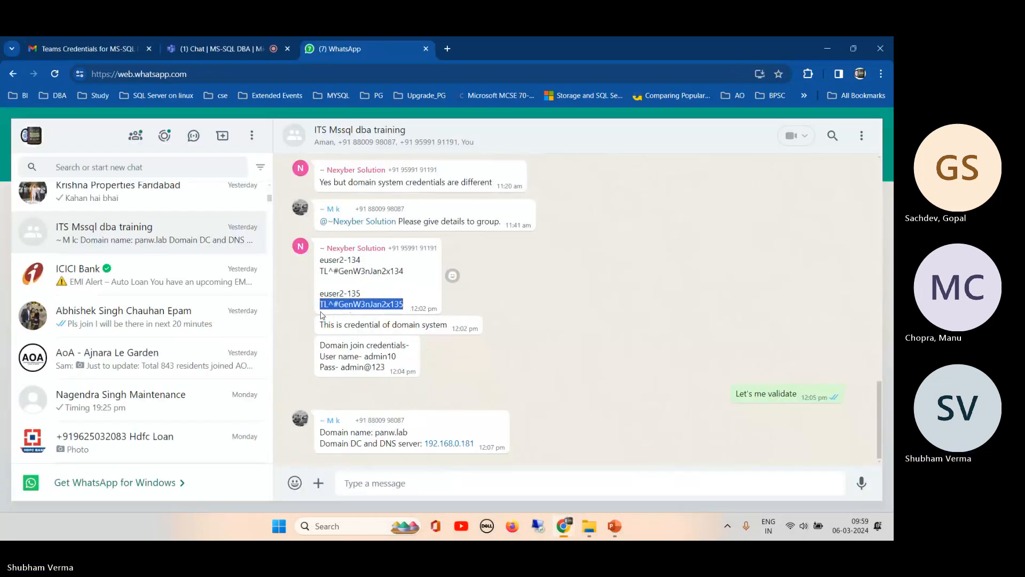
pyautogui.moveTo(564, 526)
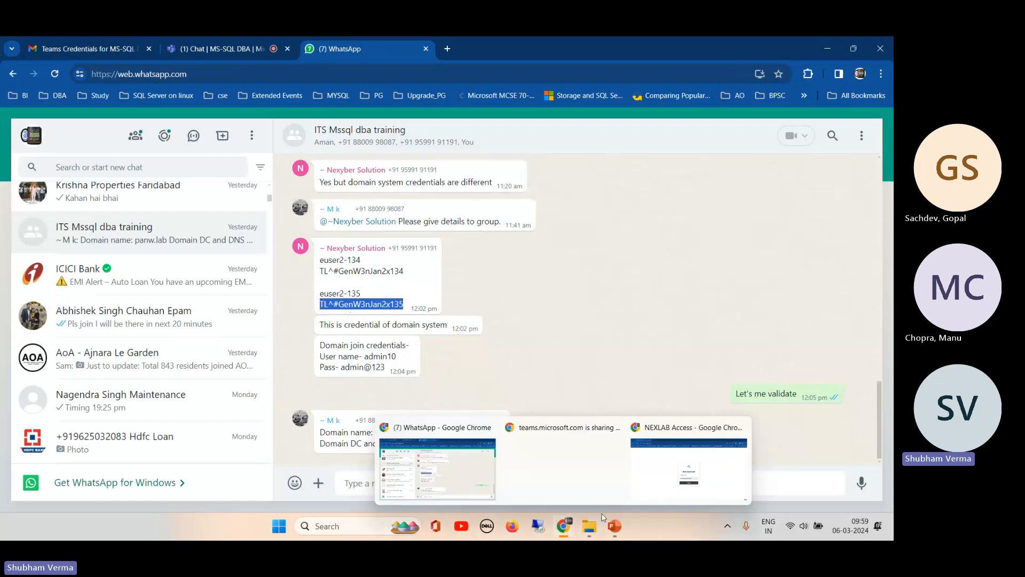
pyautogui.click(648, 480)
pyautogui.doubleClick(484, 345)
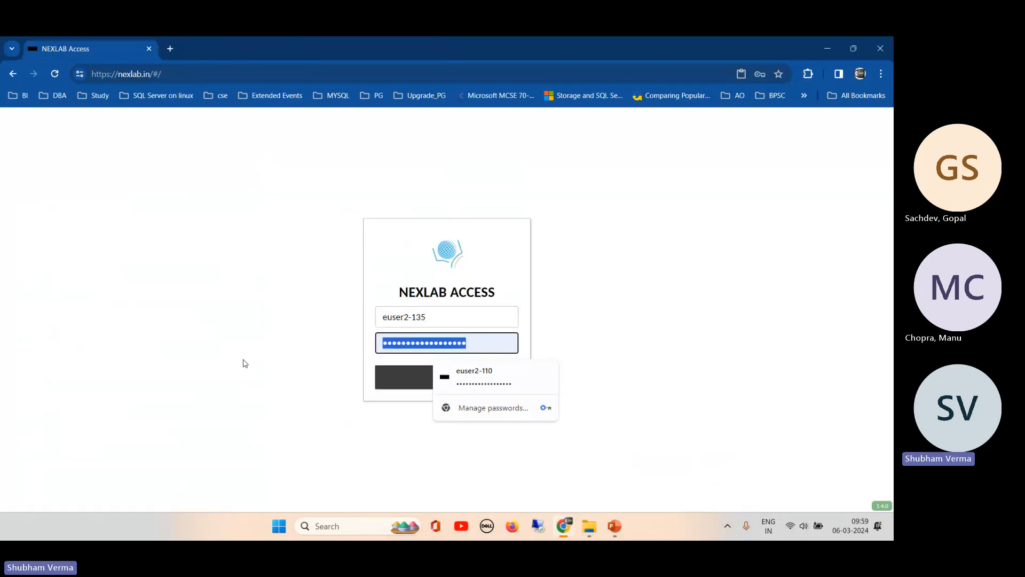
pyautogui.hotkey('ctrl', 'v')
pyautogui.click(437, 380)
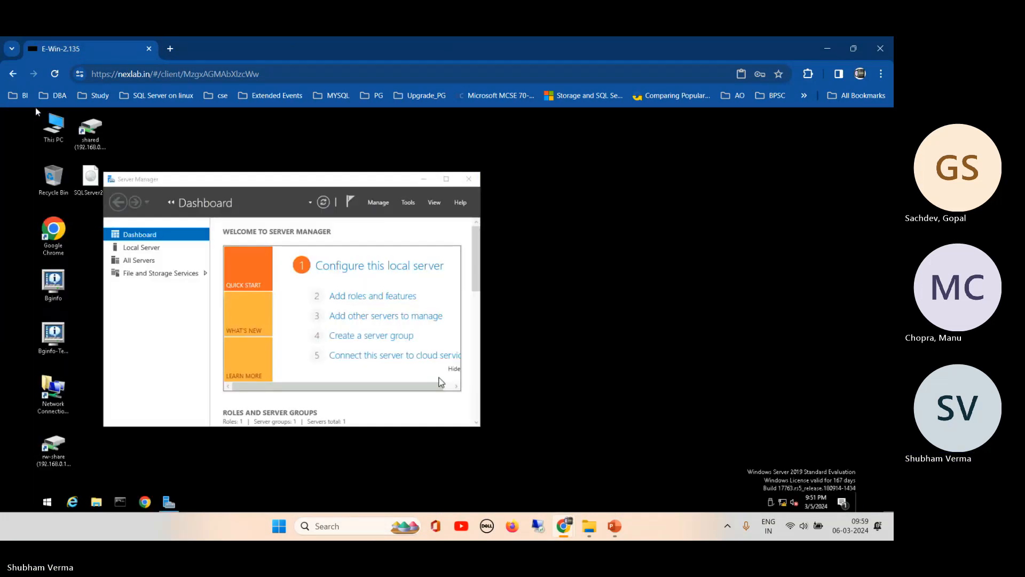
# - Close Server Manager and open File Explorer showing This PC
pyautogui.click(469, 179)
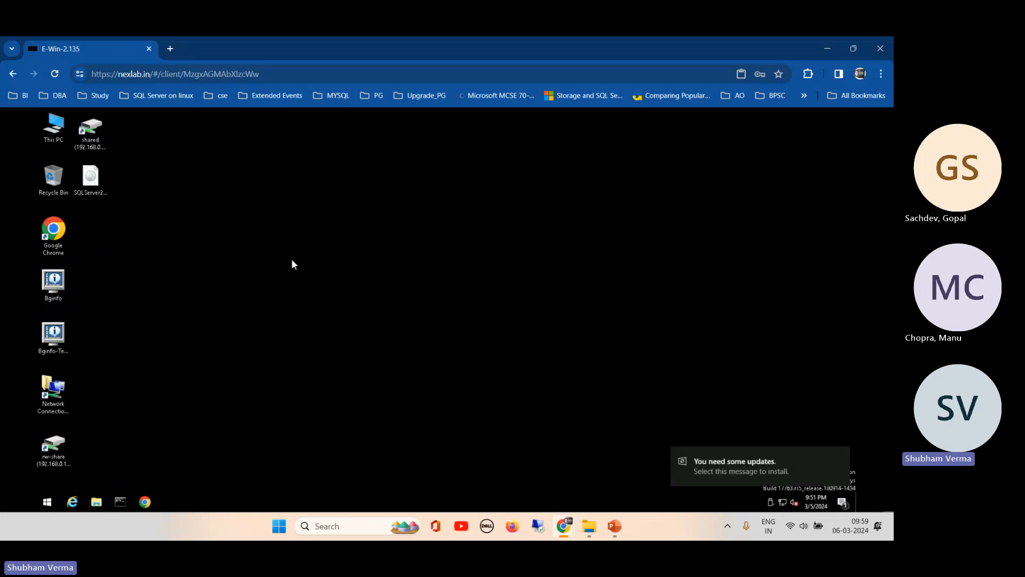
pyautogui.press('super+e')
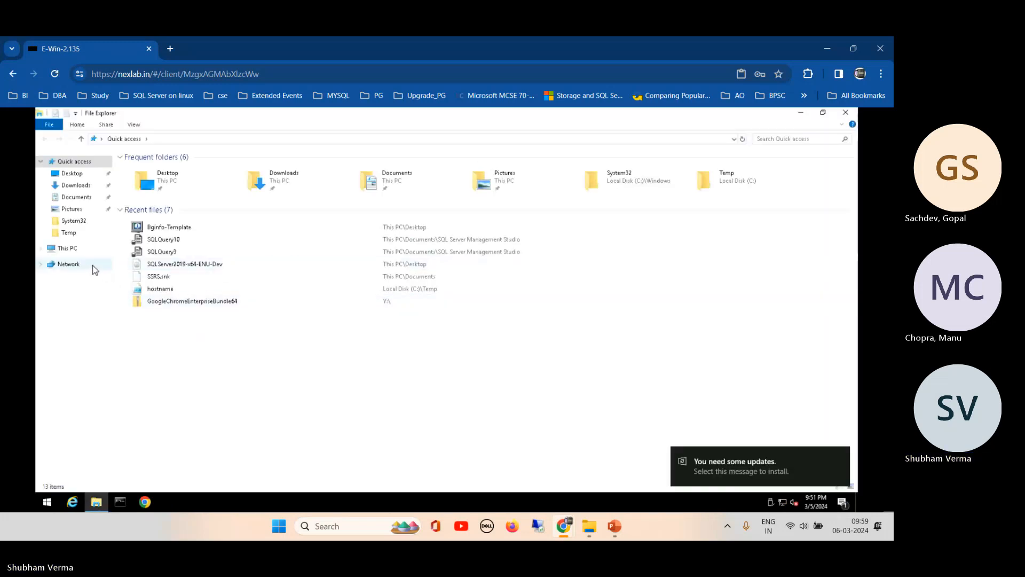
pyautogui.click(51, 250)
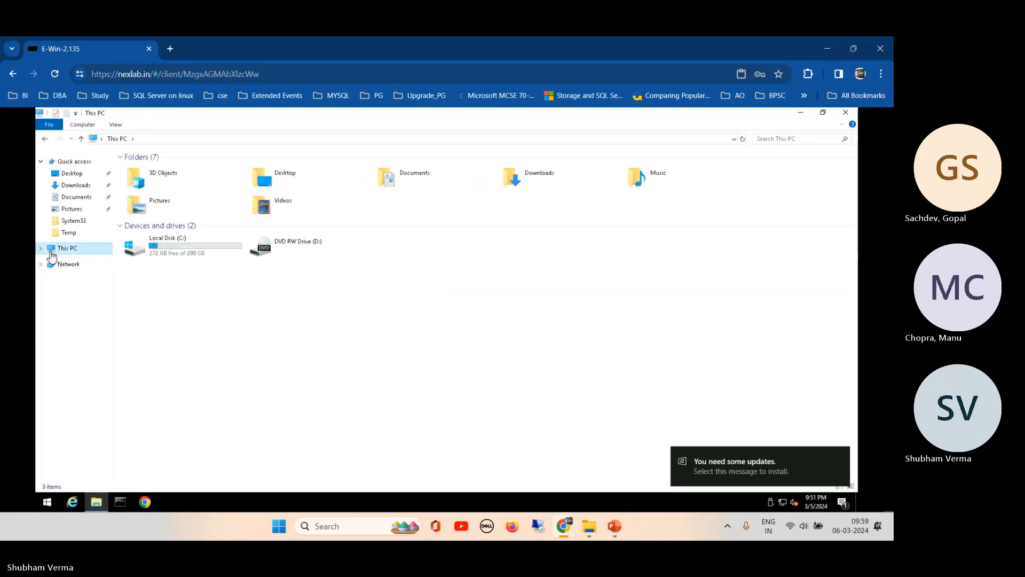
pyautogui.click(41, 249)
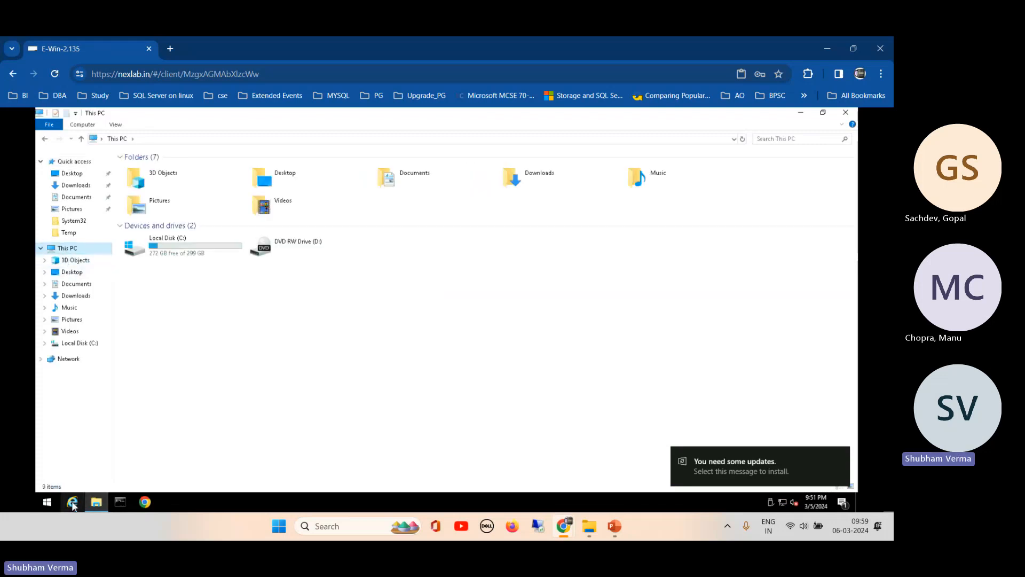
# - Launch SQL Server Management Studio 19 from Microsoft SQL Server Tools 19, then open Local Disk (C:)
pyautogui.click(48, 503)
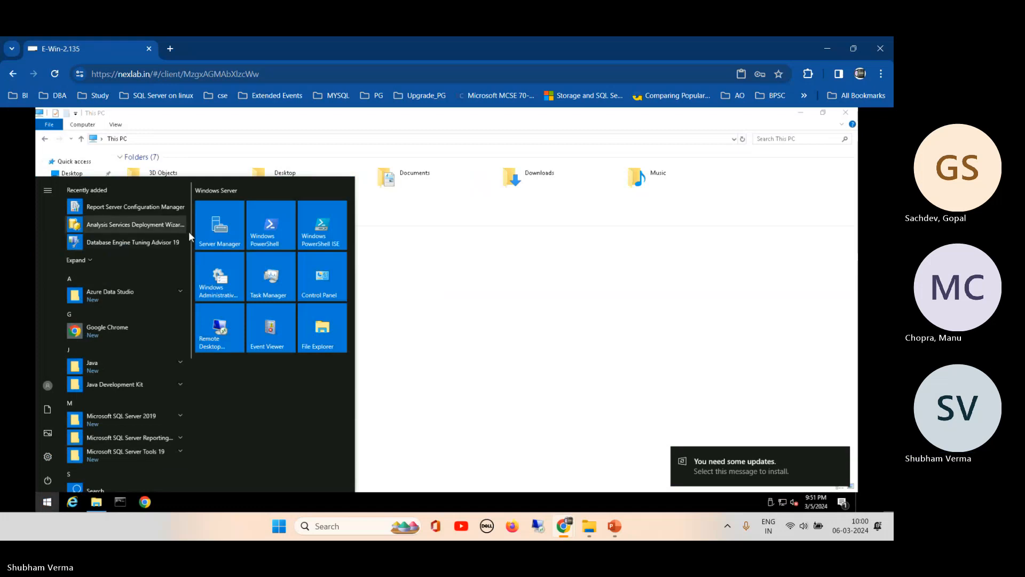
pyautogui.scroll(-3, 188, 233)
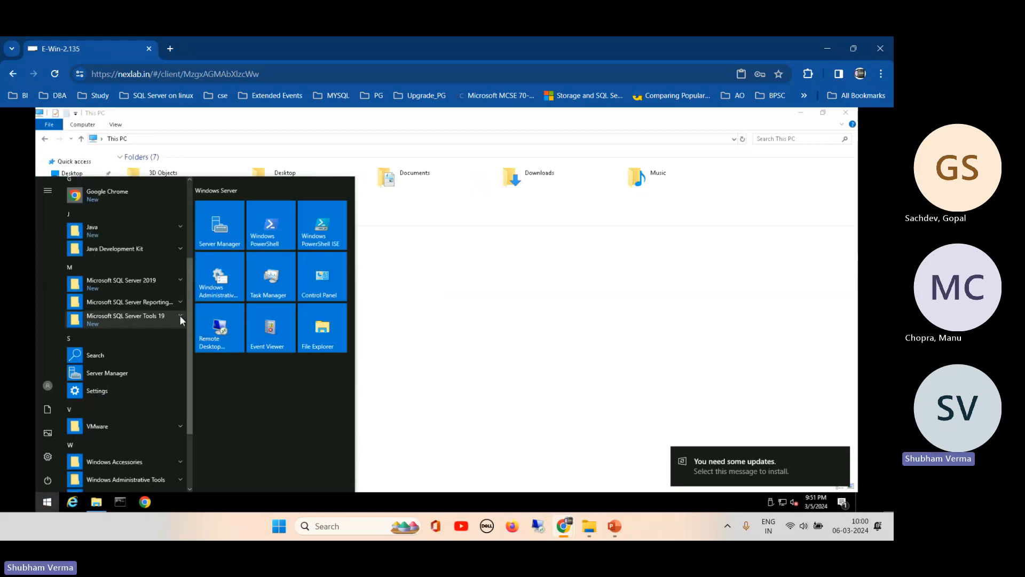
pyautogui.click(179, 315)
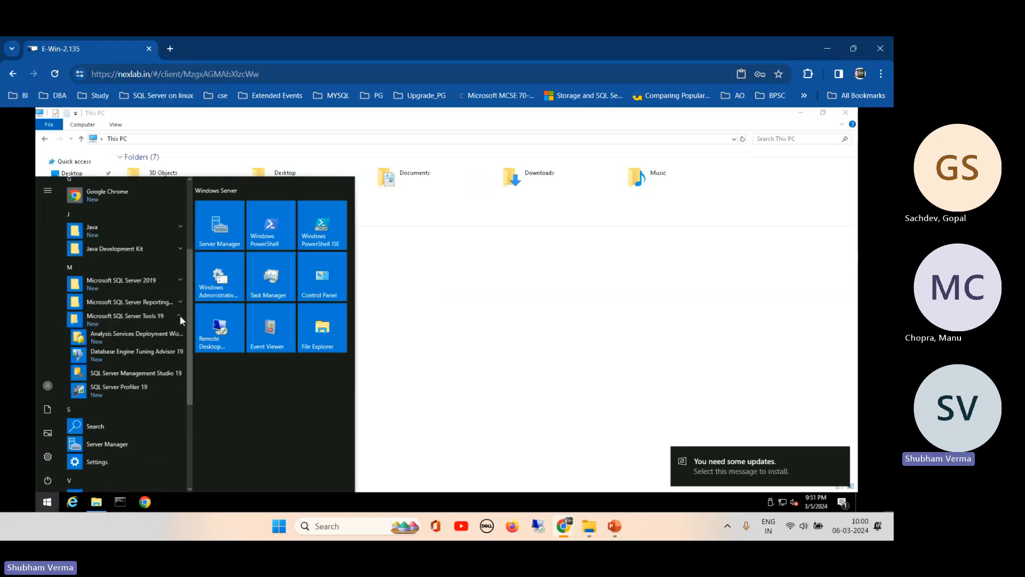
pyautogui.click(134, 382)
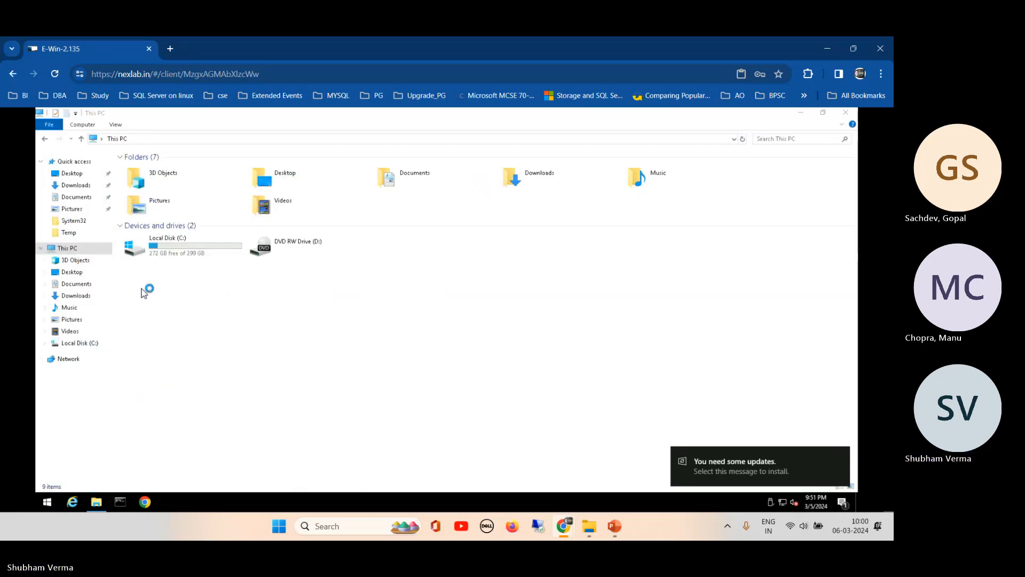
pyautogui.doubleClick(198, 257)
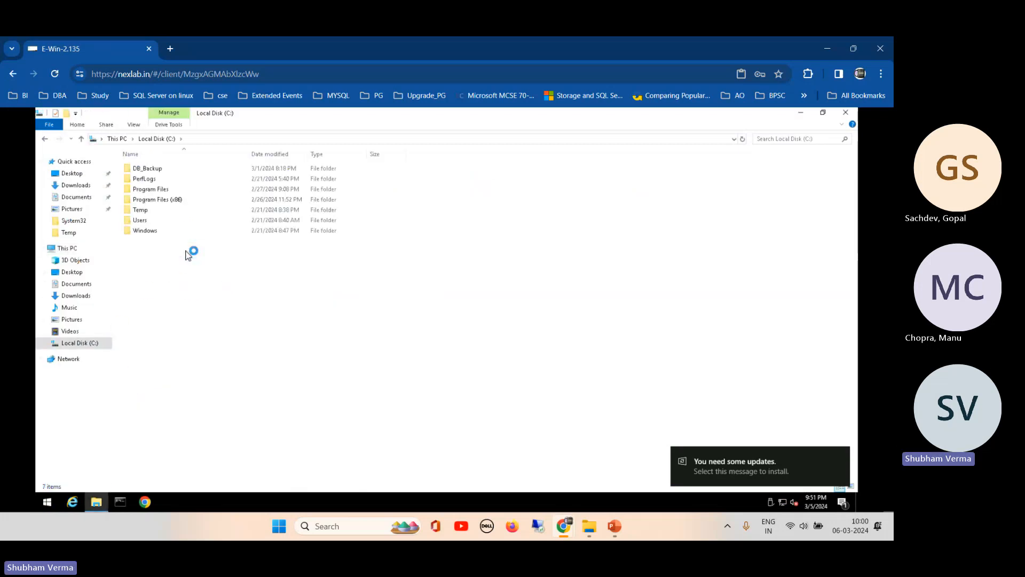
# - Create a new folder named Tlog on the C: drive
pyautogui.rightClick(196, 312)
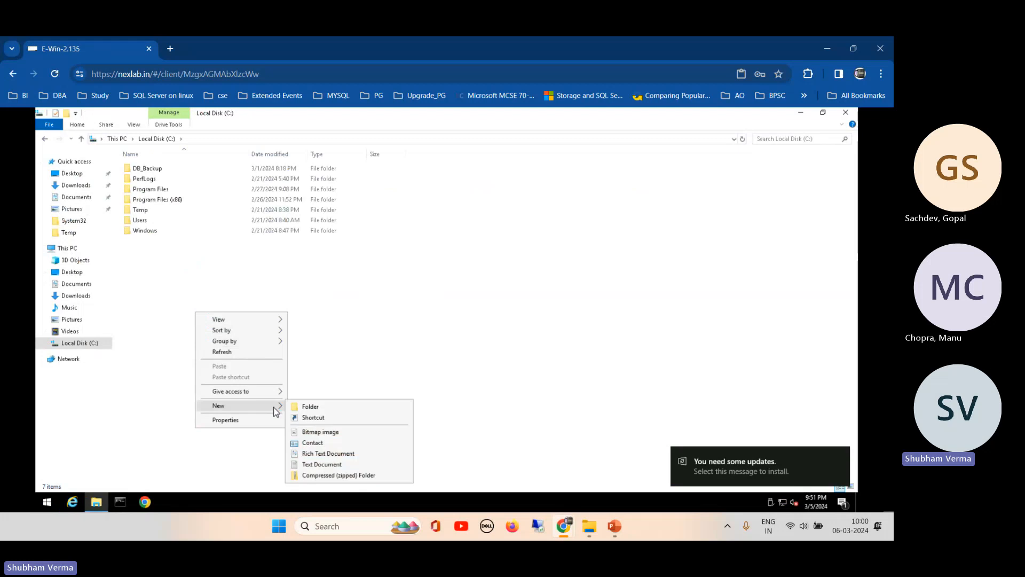
pyautogui.click(296, 412)
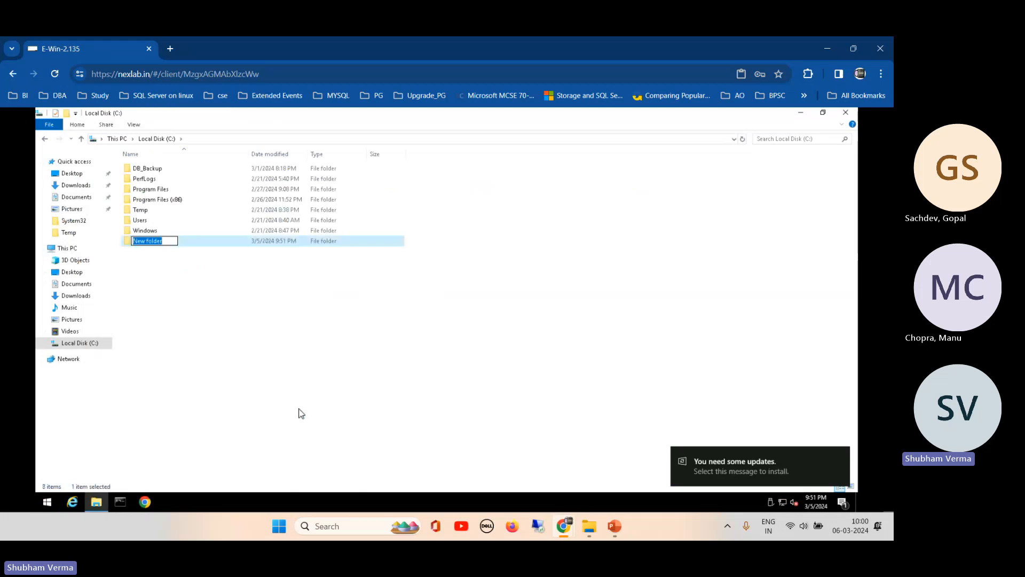
pyautogui.write('Tlog')
pyautogui.click(220, 344)
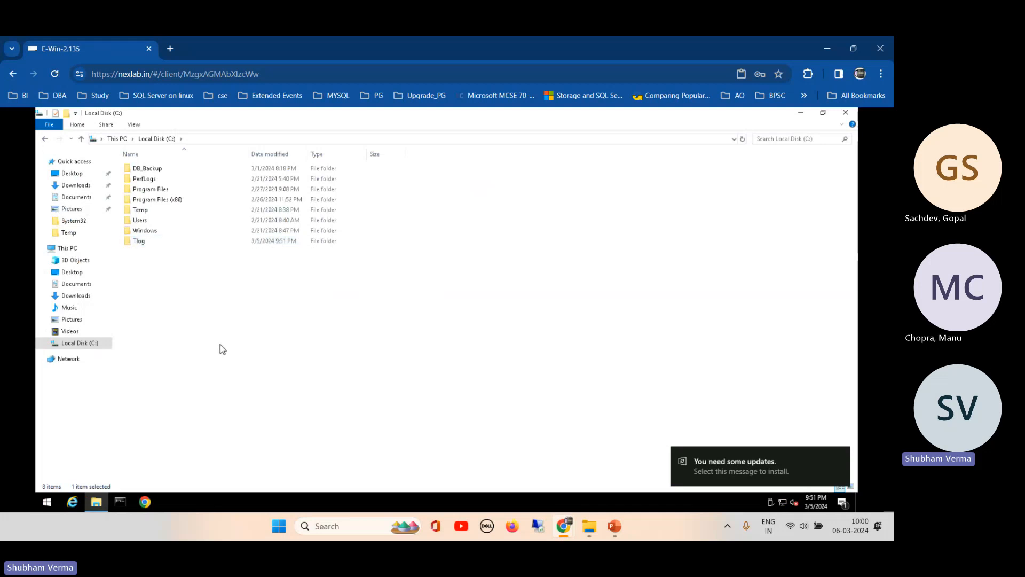
# - Bring up the Sharing tab of the Tlog folder's properties
pyautogui.rightClick(137, 244)
pyautogui.click(165, 402)
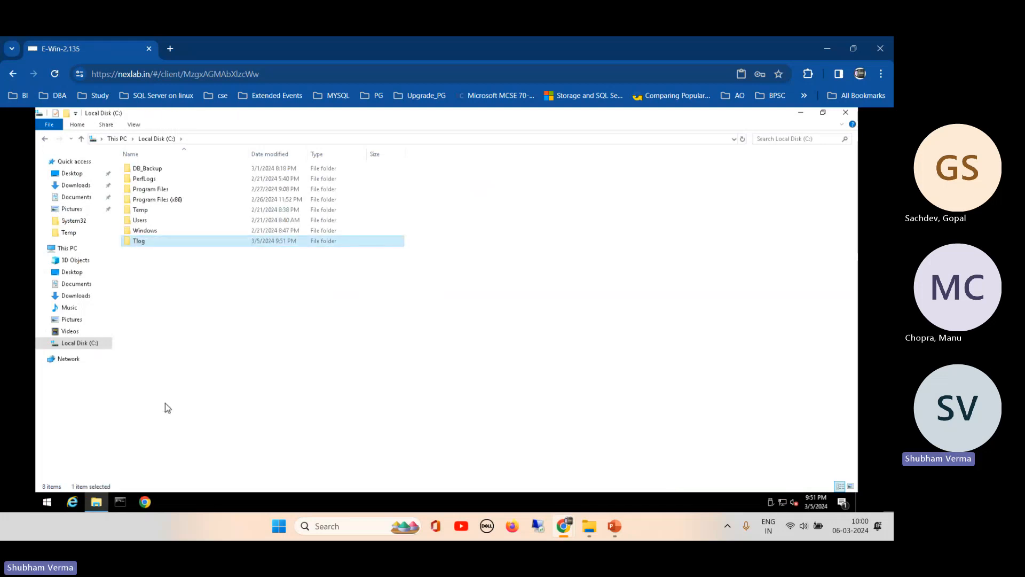
pyautogui.click(177, 261)
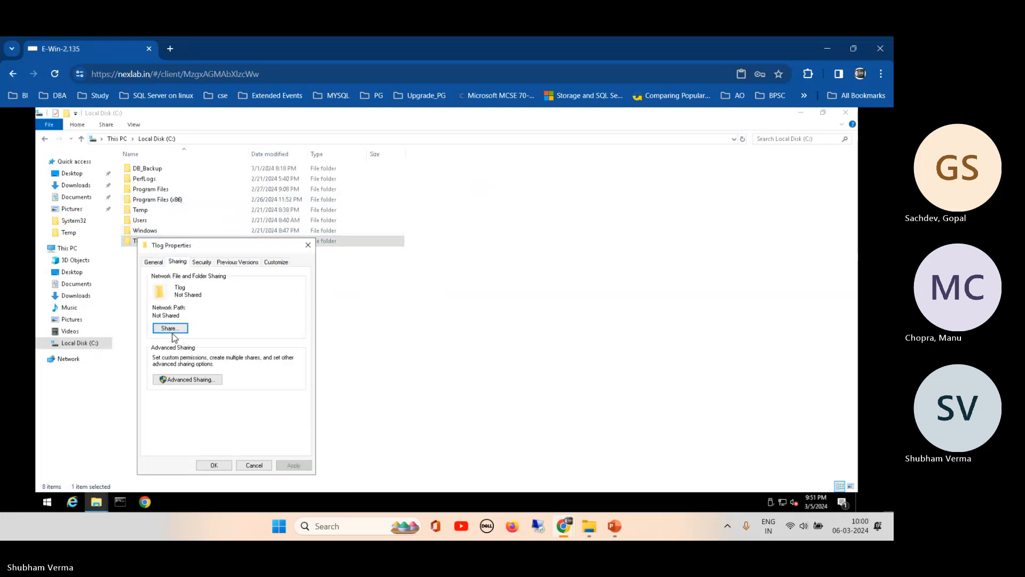
# - Share the Tlog folder with Everyone at Read/Write permission level
pyautogui.click(171, 331)
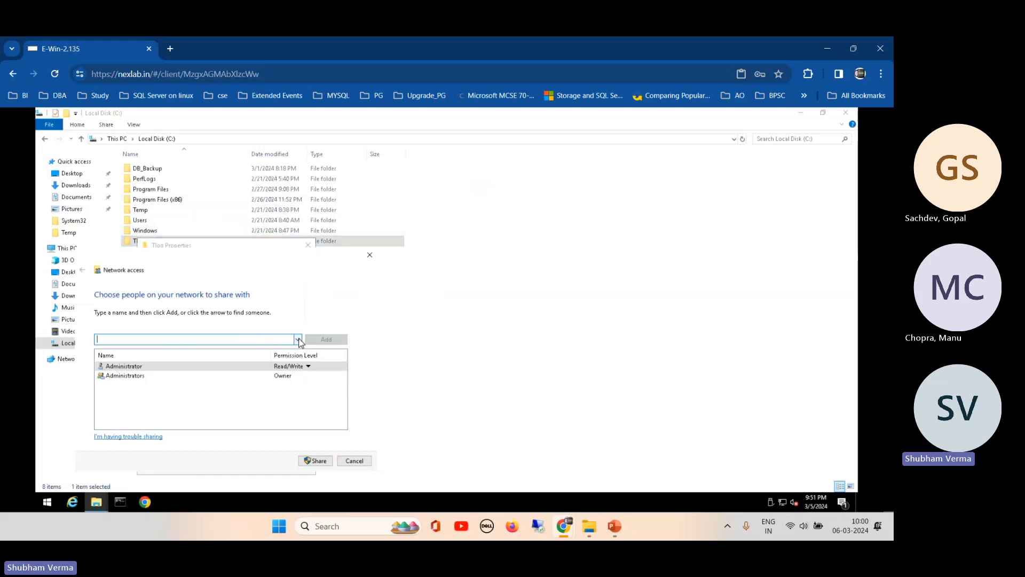
pyautogui.click(298, 340)
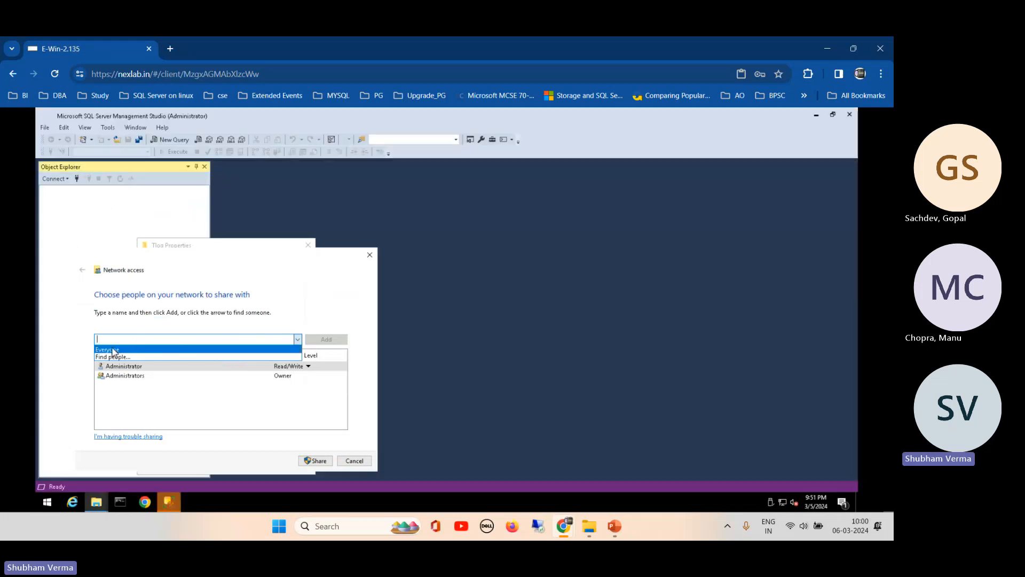
pyautogui.click(112, 350)
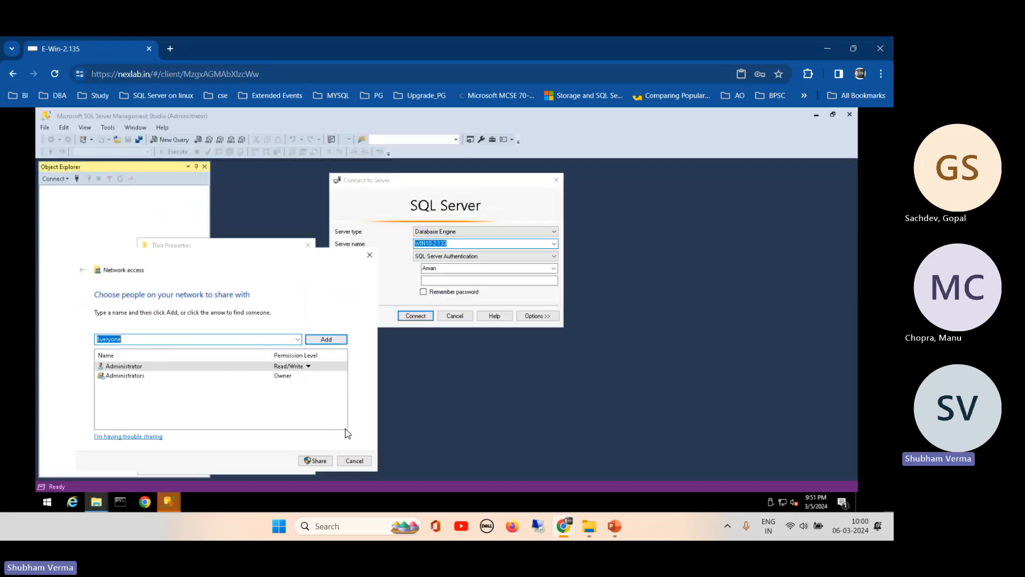
pyautogui.click(328, 340)
pyautogui.click(291, 385)
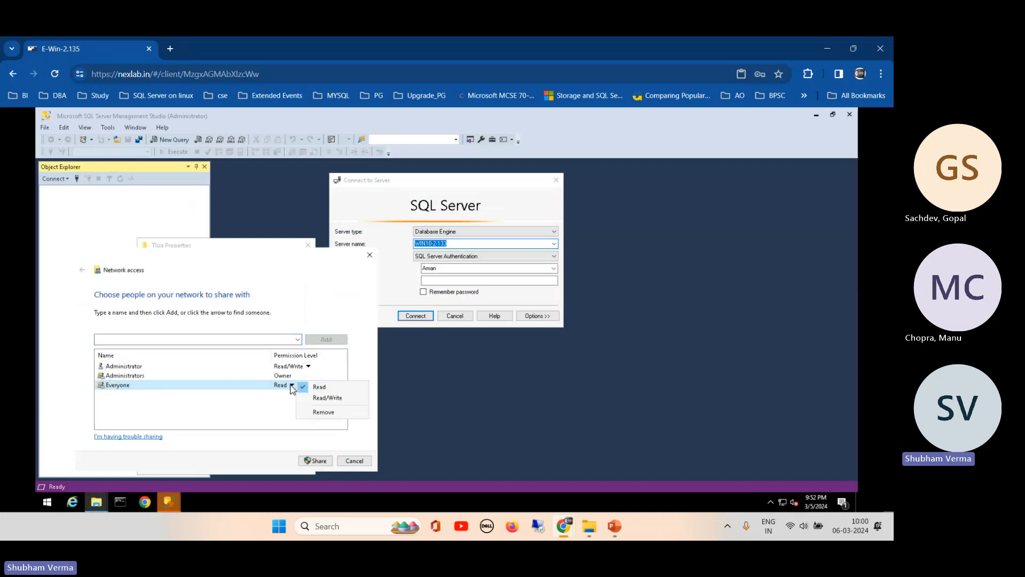
pyautogui.click(327, 397)
pyautogui.click(310, 459)
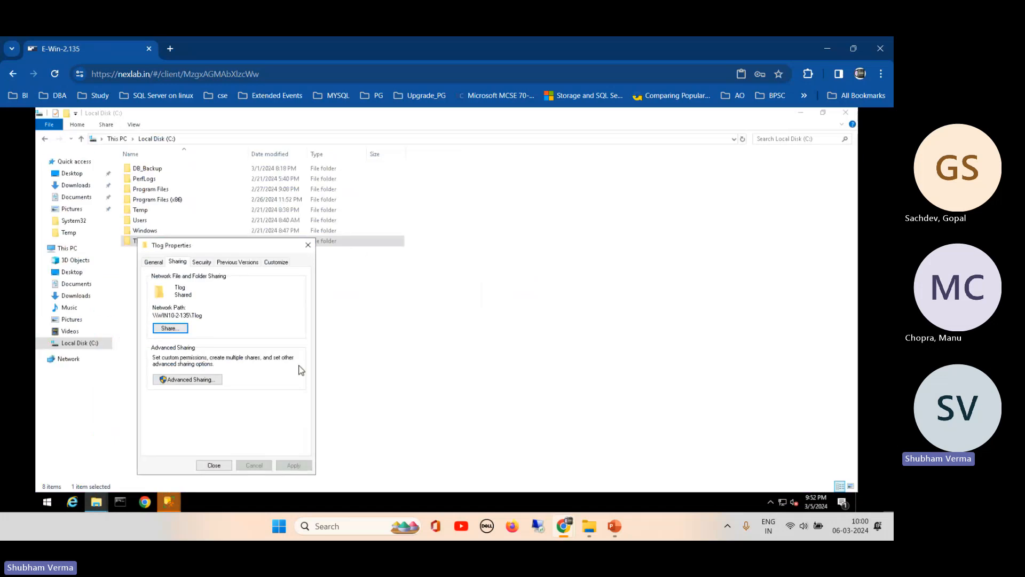
# - Review the Administrator and Administrators entries on the Security tab, then close Tlog's properties
pyautogui.click(201, 262)
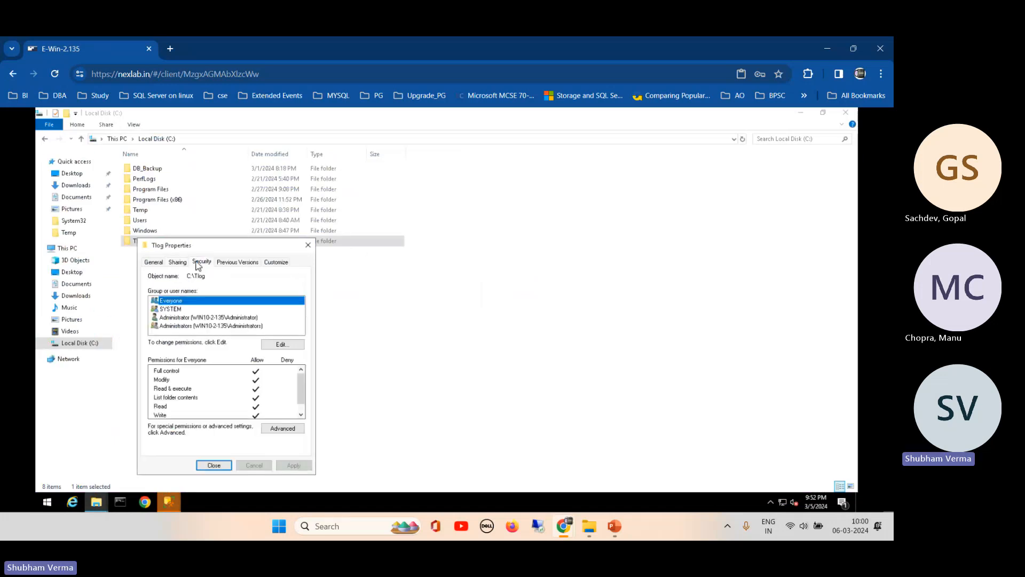
pyautogui.click(202, 318)
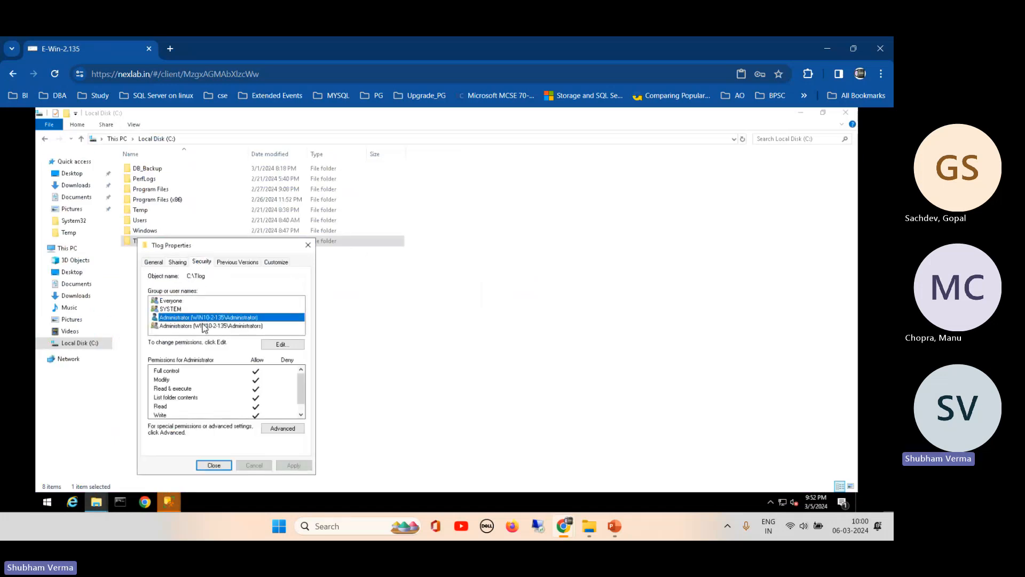
pyautogui.click(204, 326)
pyautogui.click(214, 465)
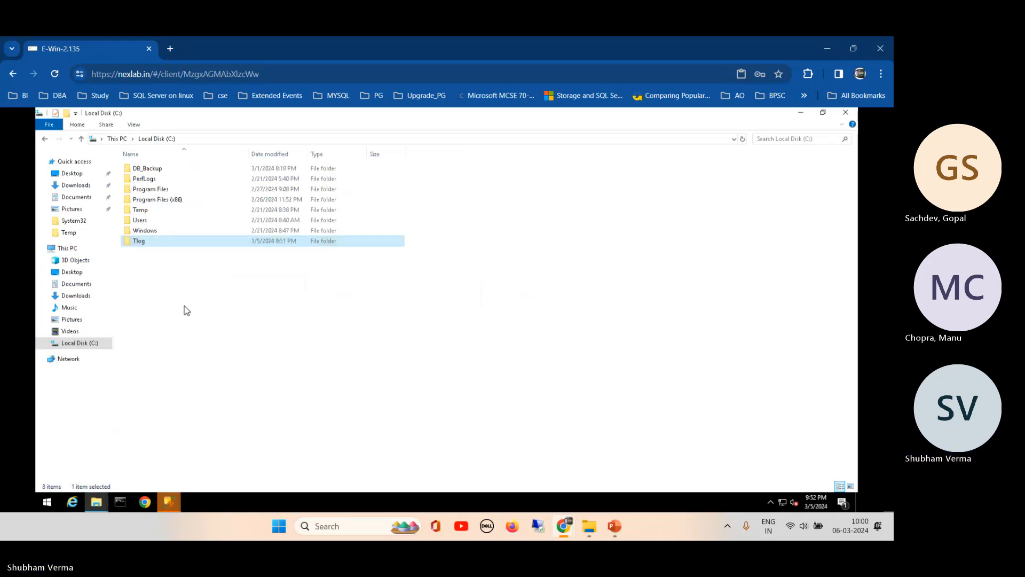
pyautogui.click(205, 341)
pyautogui.click(169, 501)
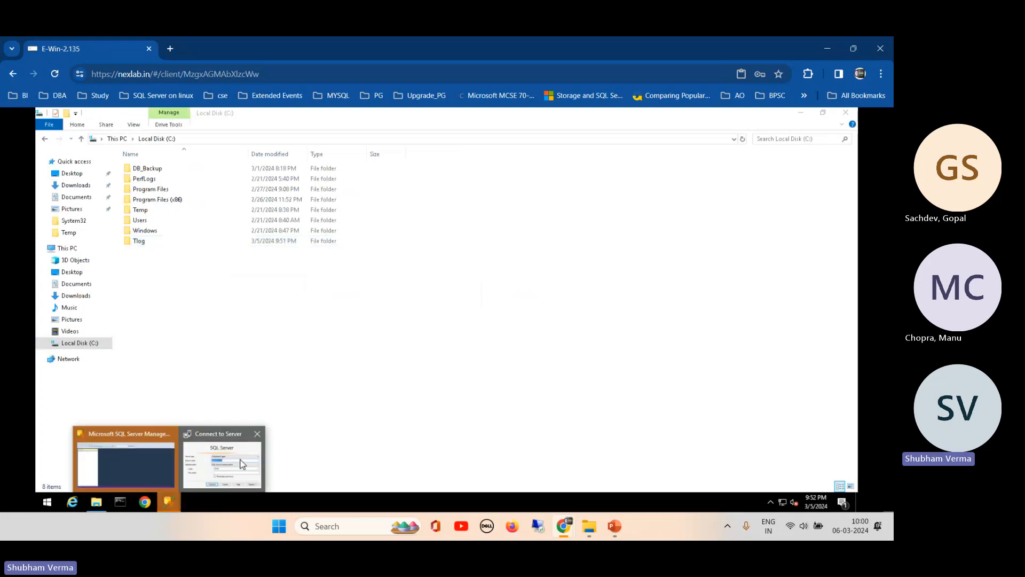
# - Connect to server WIN10-2-133 using Windows Authentication
pyautogui.click(242, 463)
pyautogui.click(554, 243)
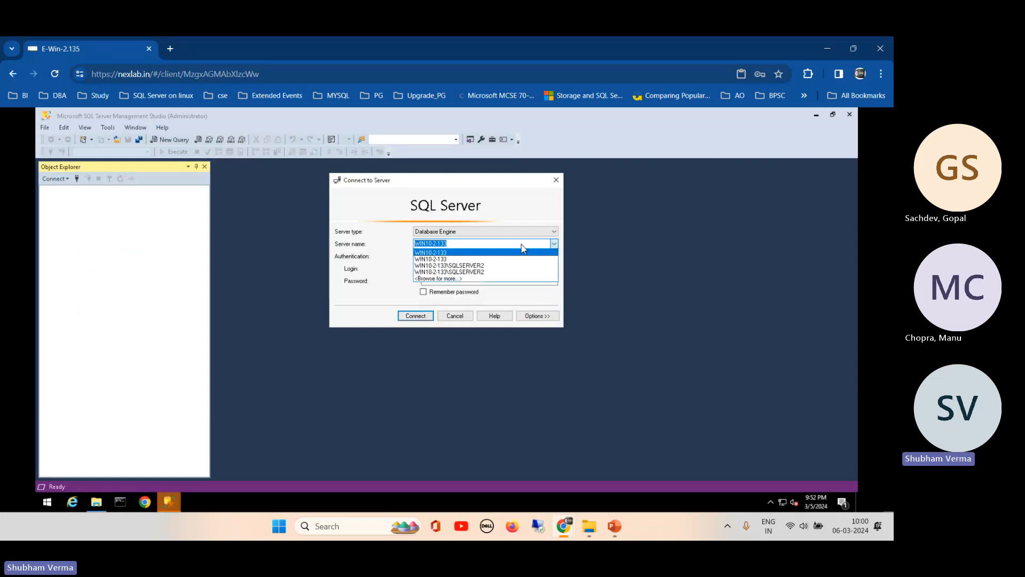
pyautogui.click(449, 259)
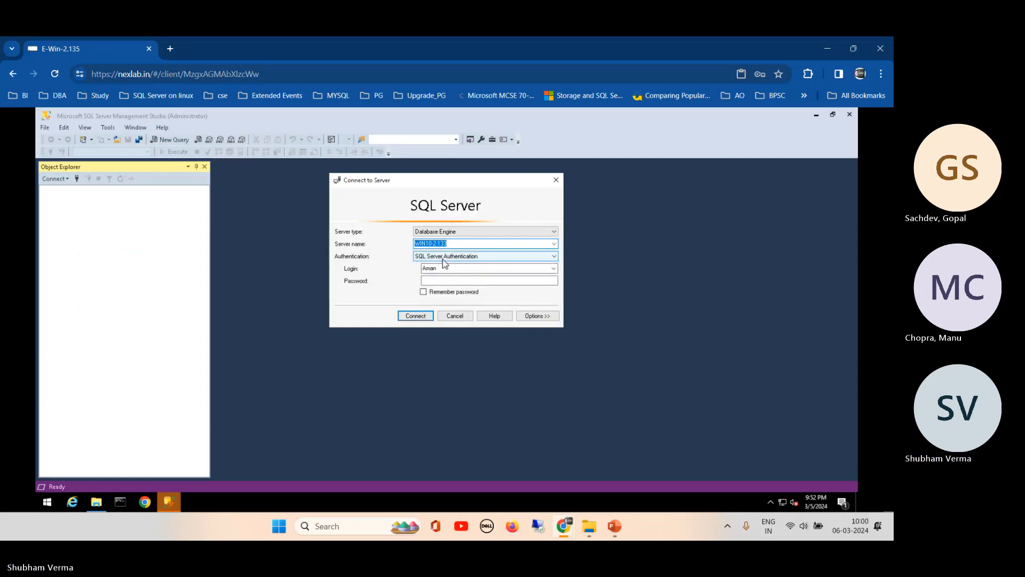
pyautogui.click(437, 258)
pyautogui.click(433, 265)
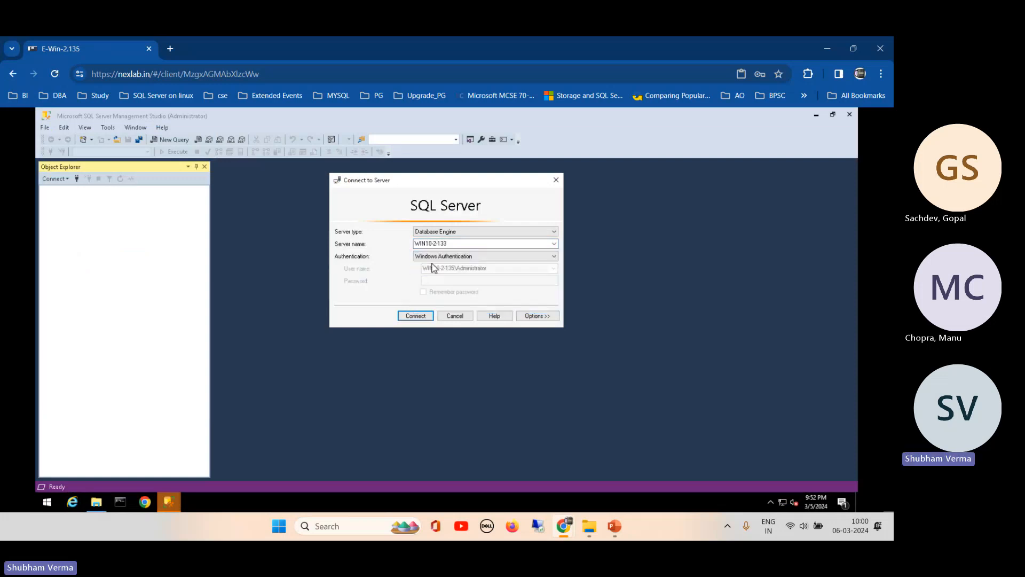
pyautogui.click(412, 316)
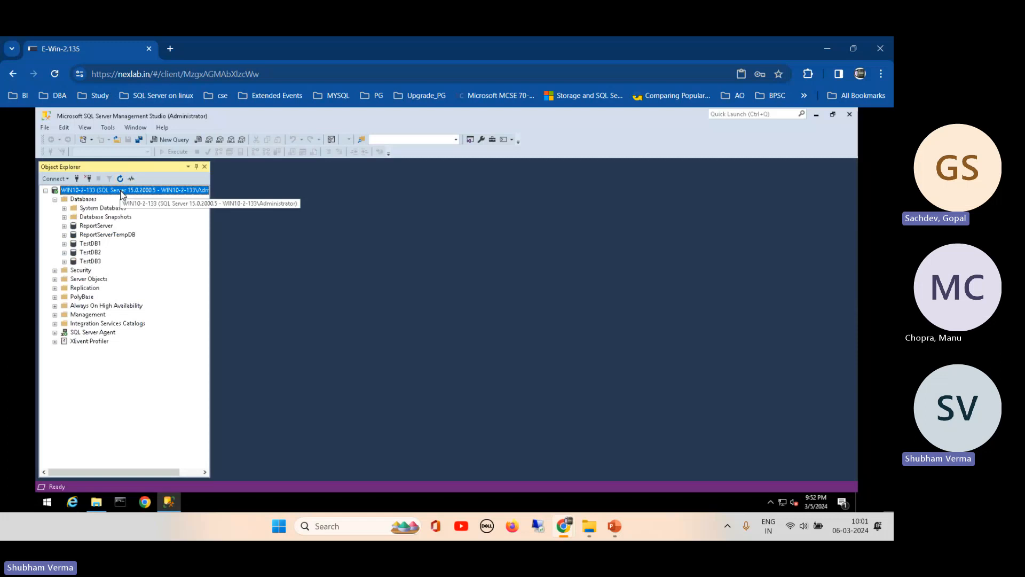
# - Disconnect from WIN10-2-133 and connect to WIN10-2-135, picked via Browse for more servers
pyautogui.click(87, 179)
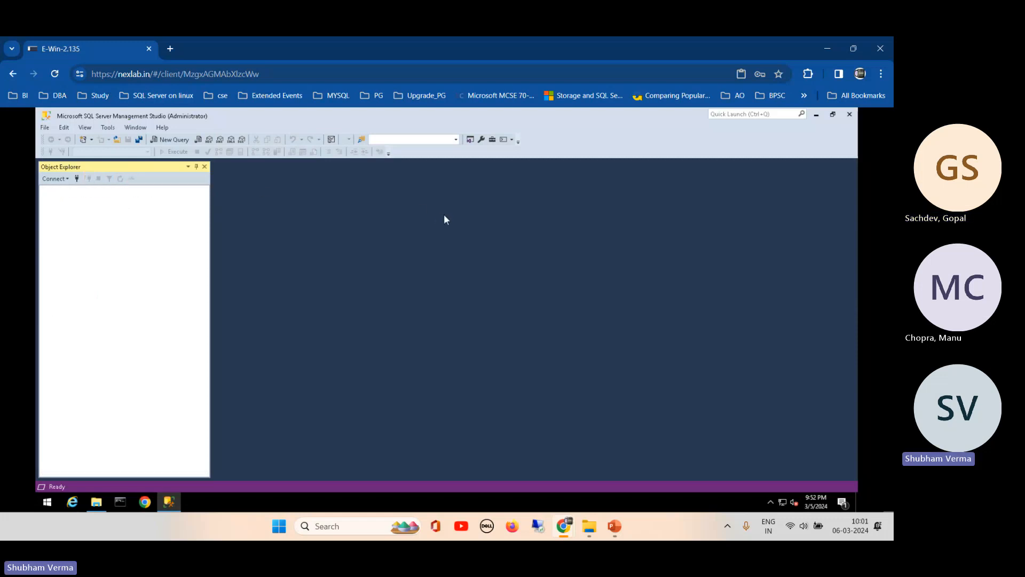
pyautogui.click(57, 179)
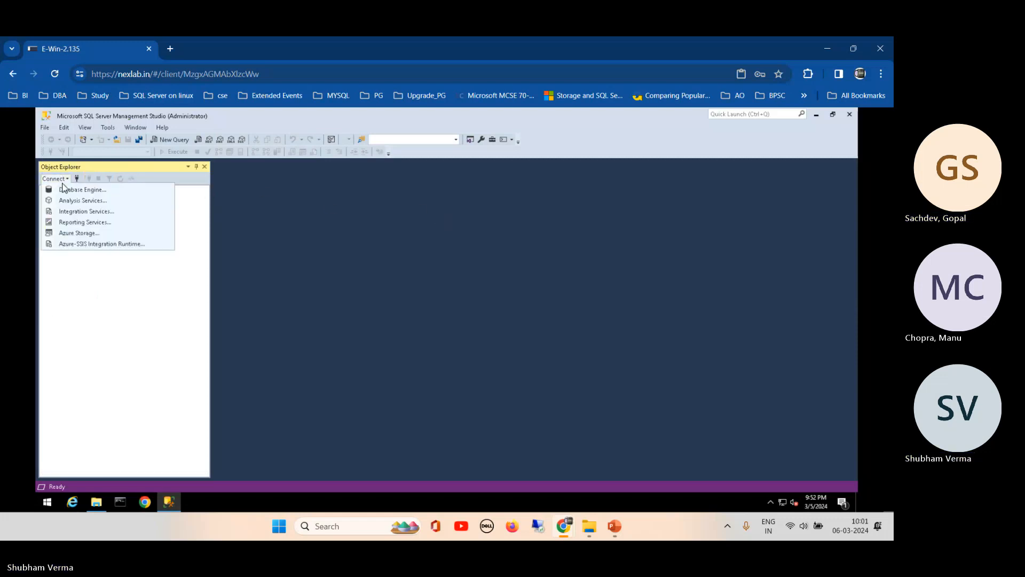
pyautogui.click(69, 189)
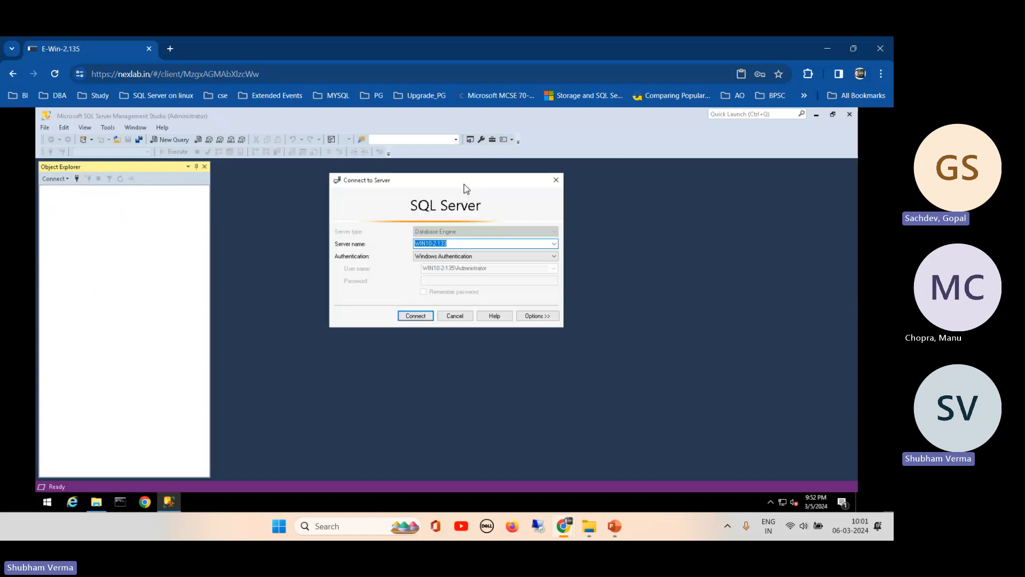
pyautogui.click(553, 244)
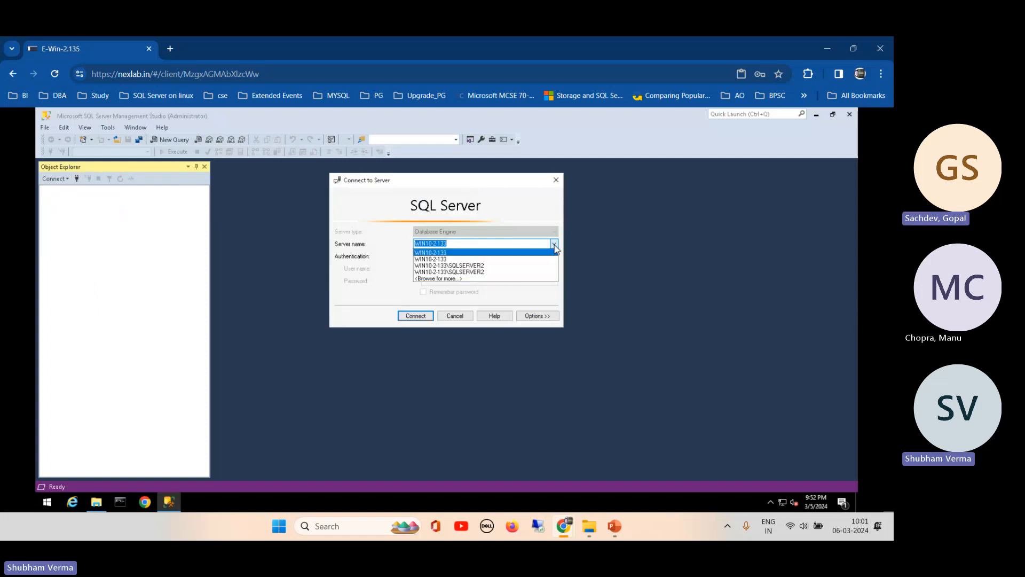
pyautogui.click(445, 279)
pyautogui.click(373, 205)
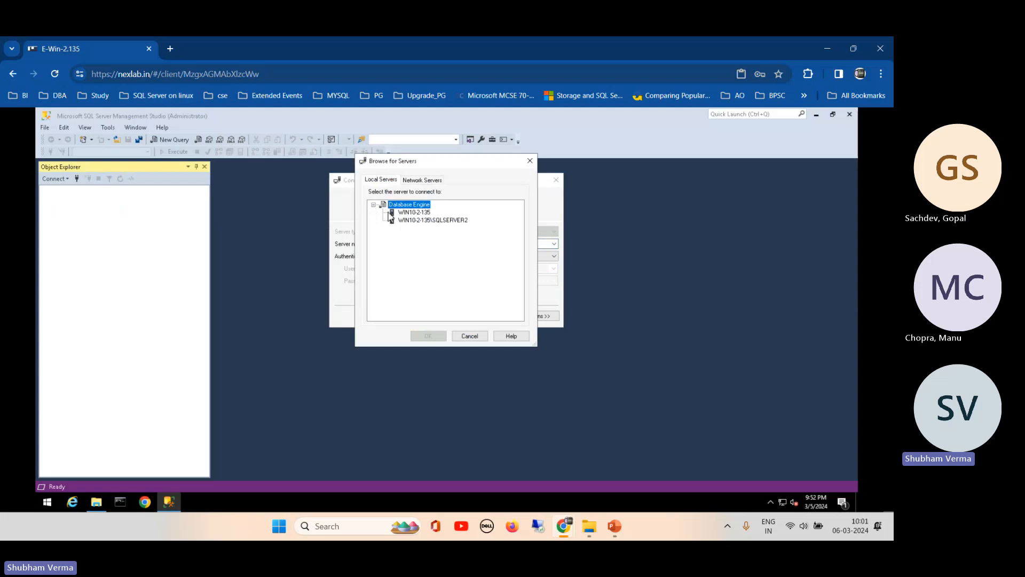
pyautogui.click(421, 212)
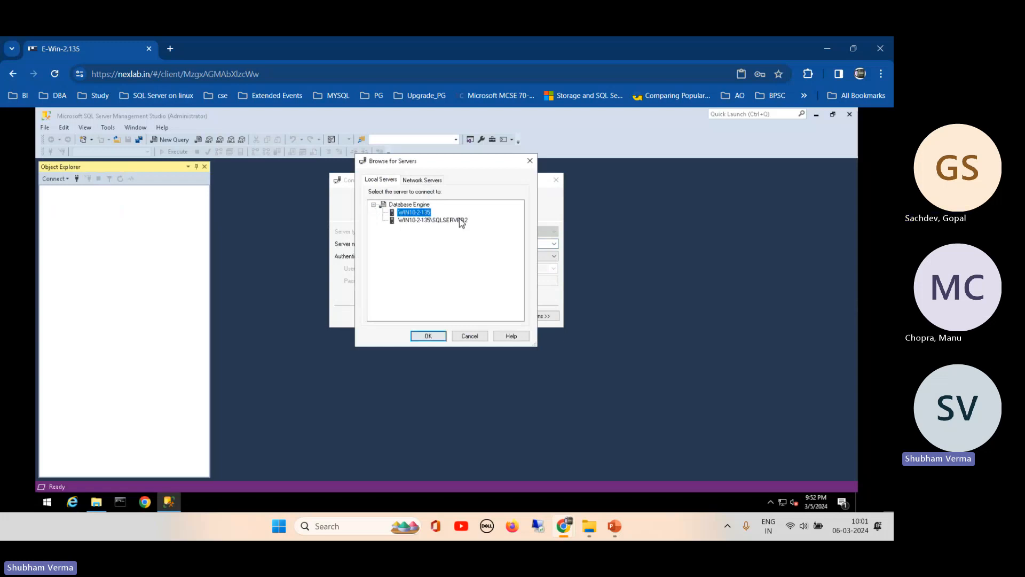
pyautogui.click(427, 337)
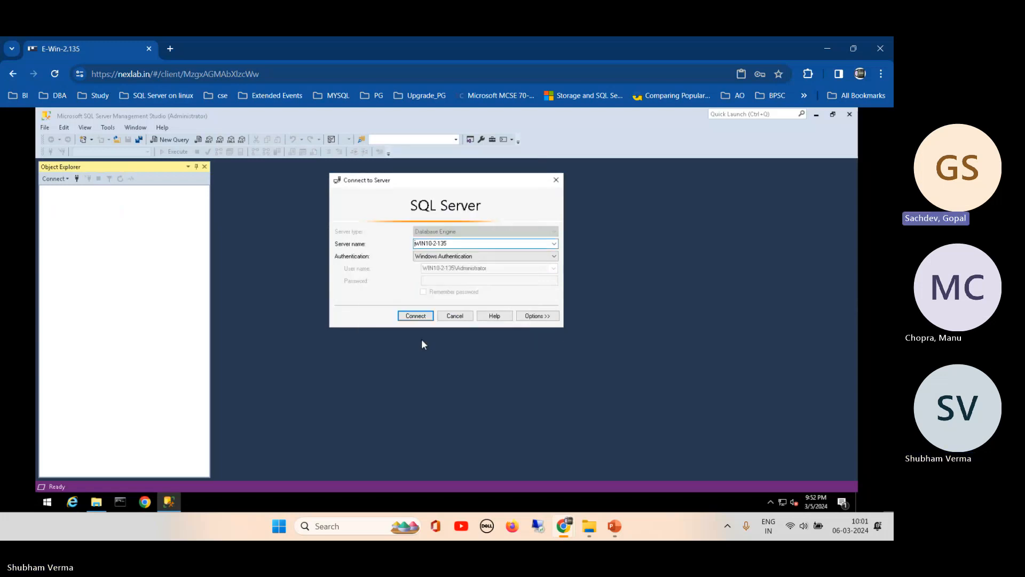
pyautogui.click(417, 317)
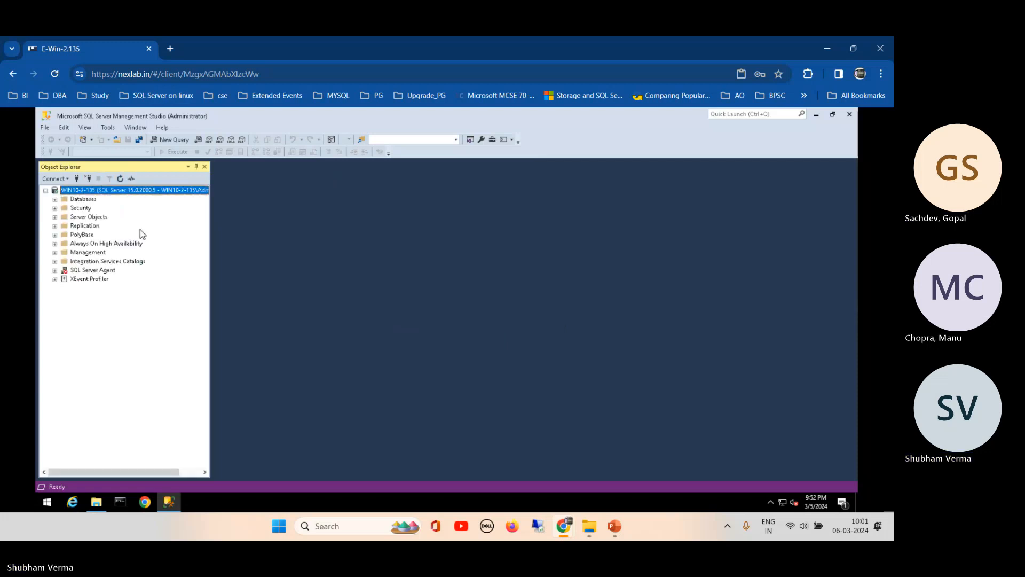
# - Expand the server's Databases and Security logins to review them
pyautogui.click(55, 199)
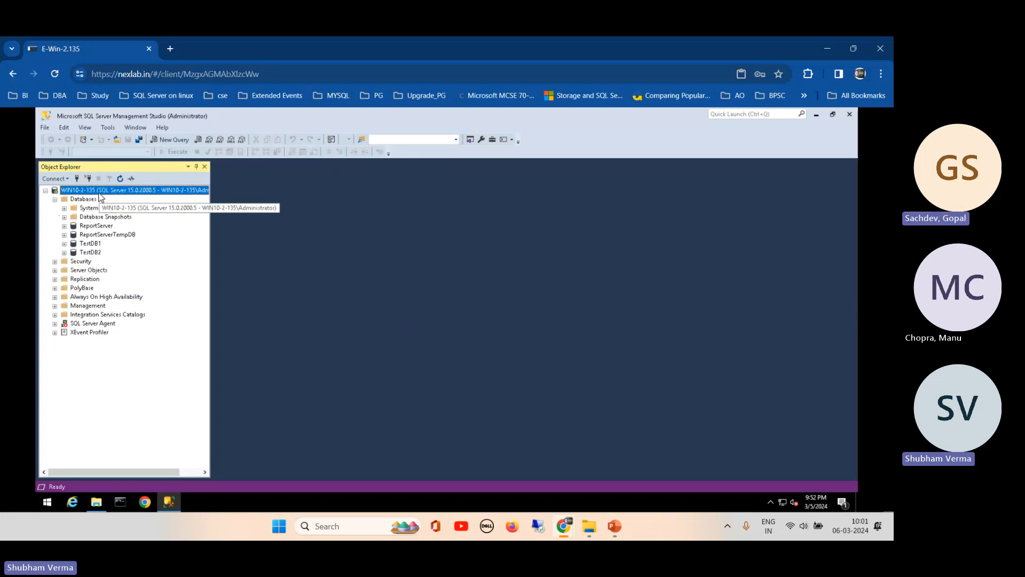
pyautogui.click(55, 261)
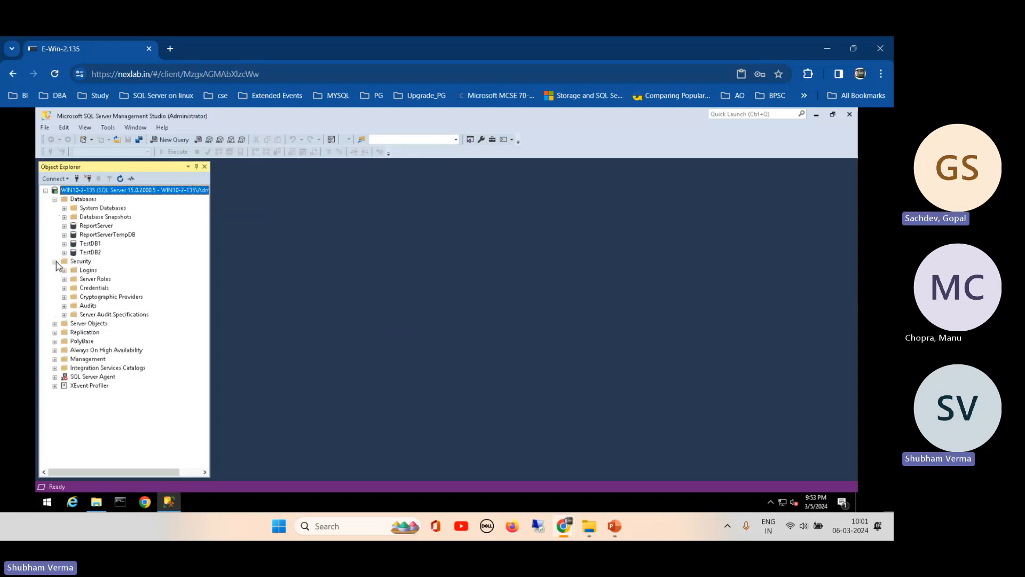
pyautogui.click(64, 270)
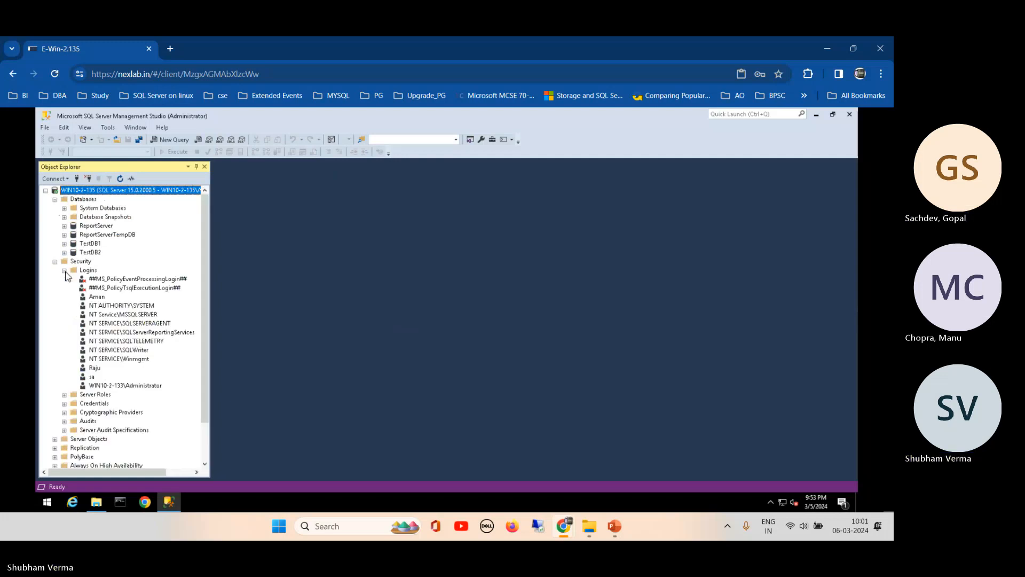
pyautogui.click(55, 261)
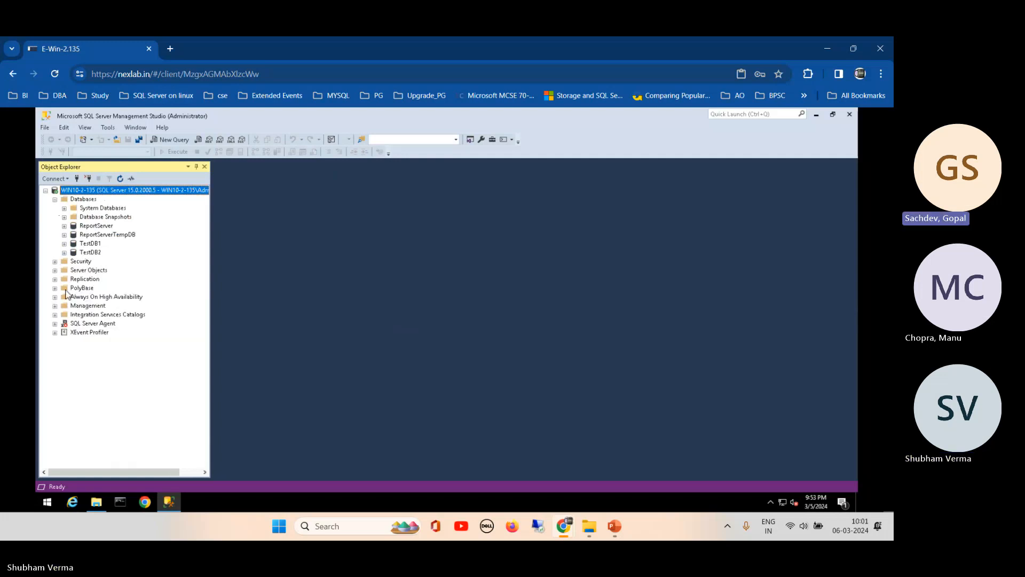
# - Start the SQL Server Agent service on WIN10-2-135 and confirm with Yes
pyautogui.click(56, 324)
pyautogui.rightClick(65, 324)
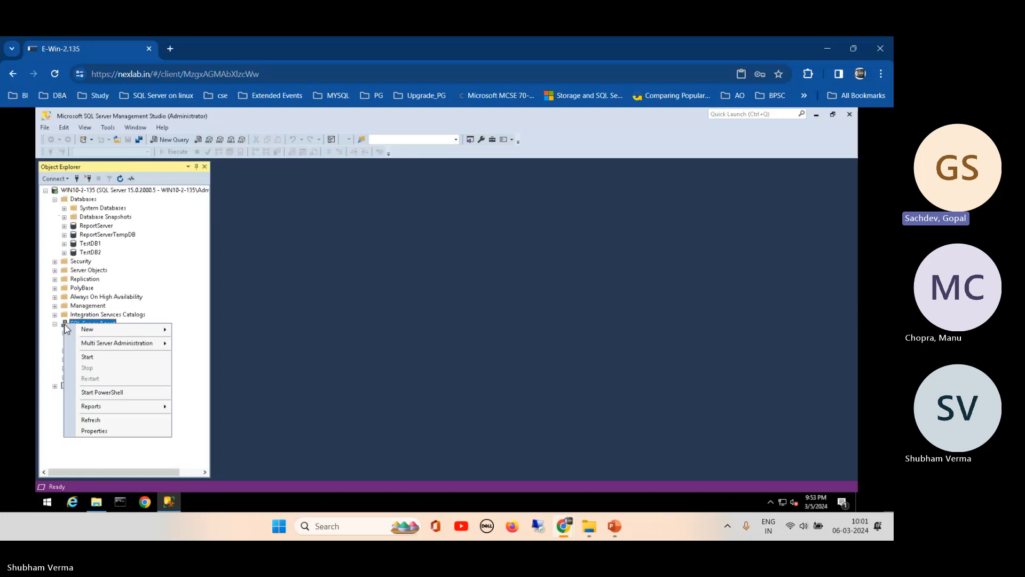
pyautogui.click(88, 356)
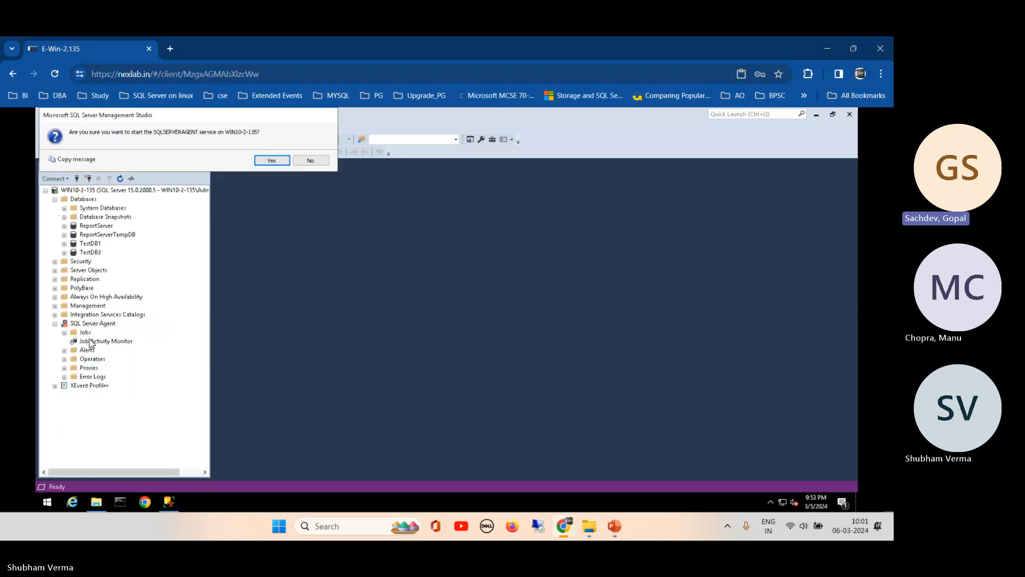
pyautogui.click(271, 160)
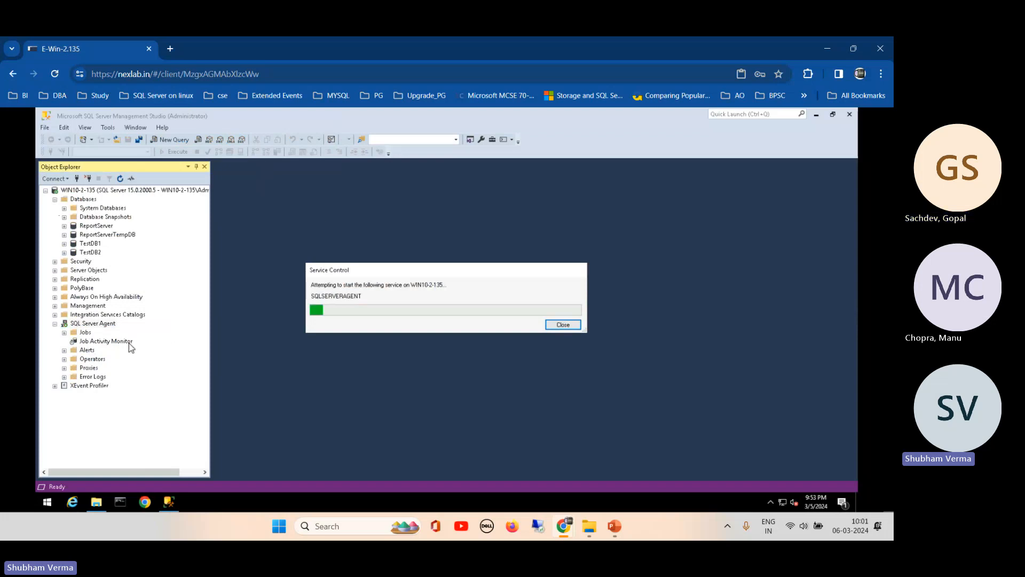
pyautogui.click(64, 332)
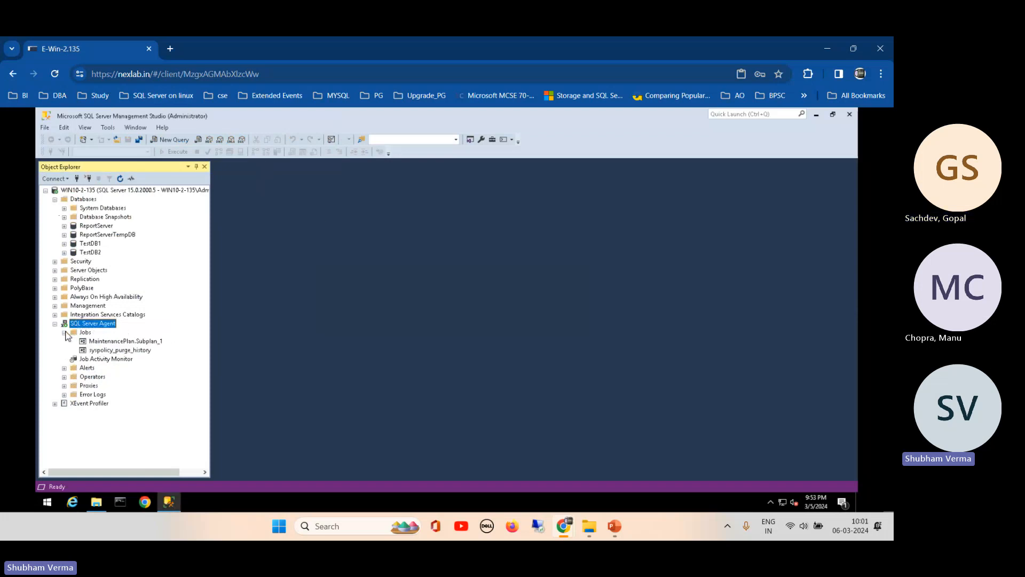
pyautogui.click(130, 341)
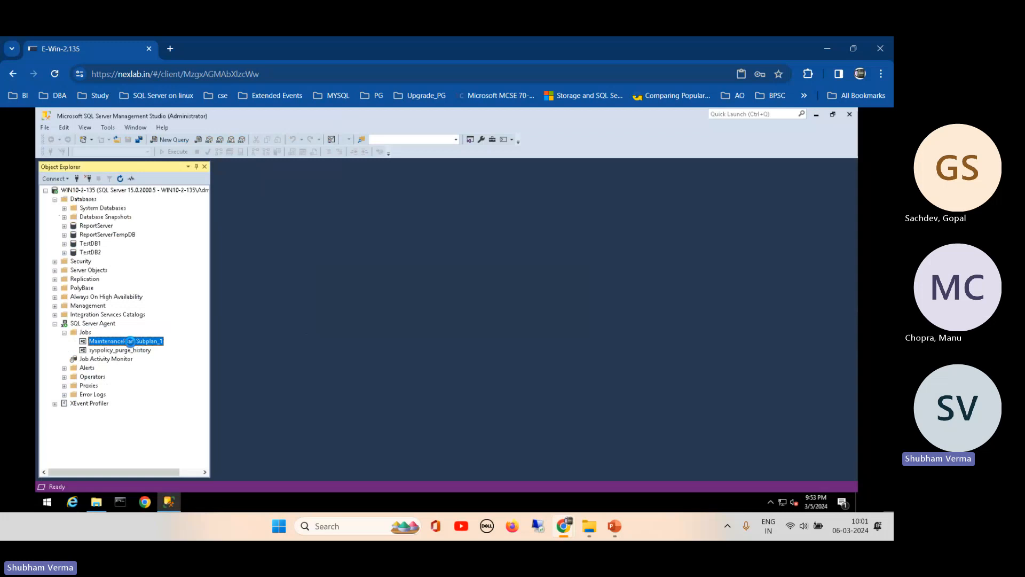
pyautogui.doubleClick(131, 341)
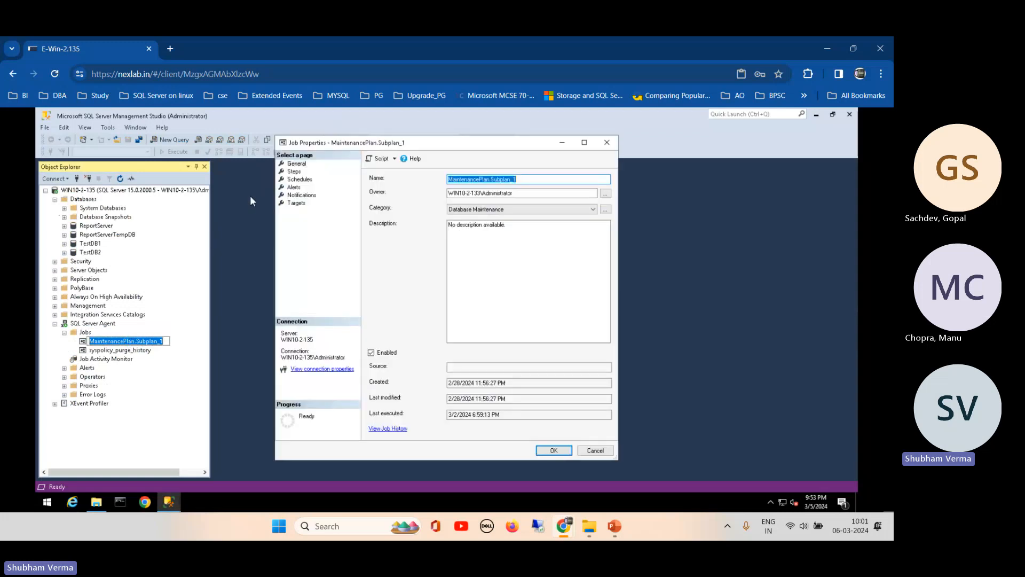
pyautogui.click(294, 171)
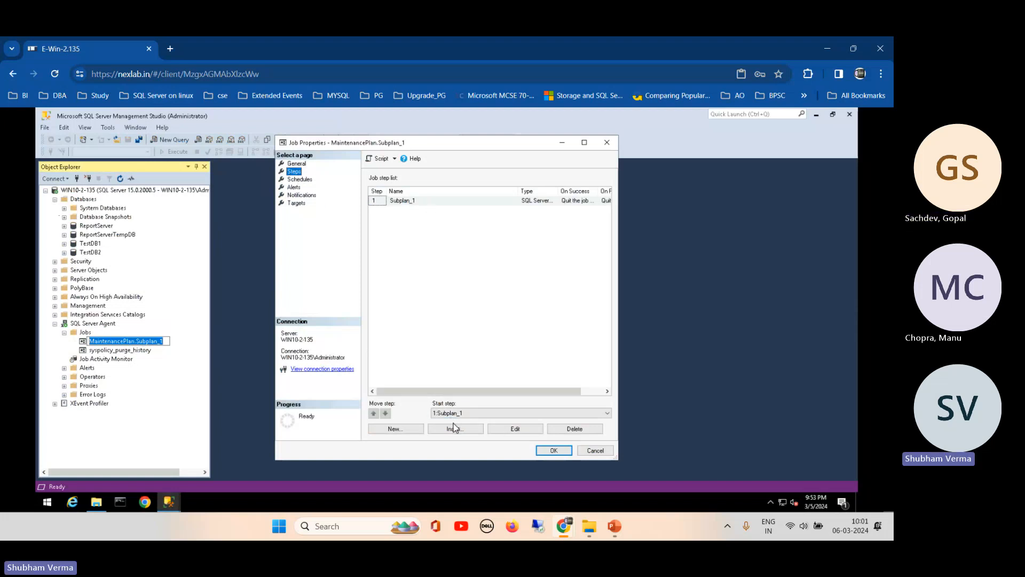
pyautogui.click(460, 200)
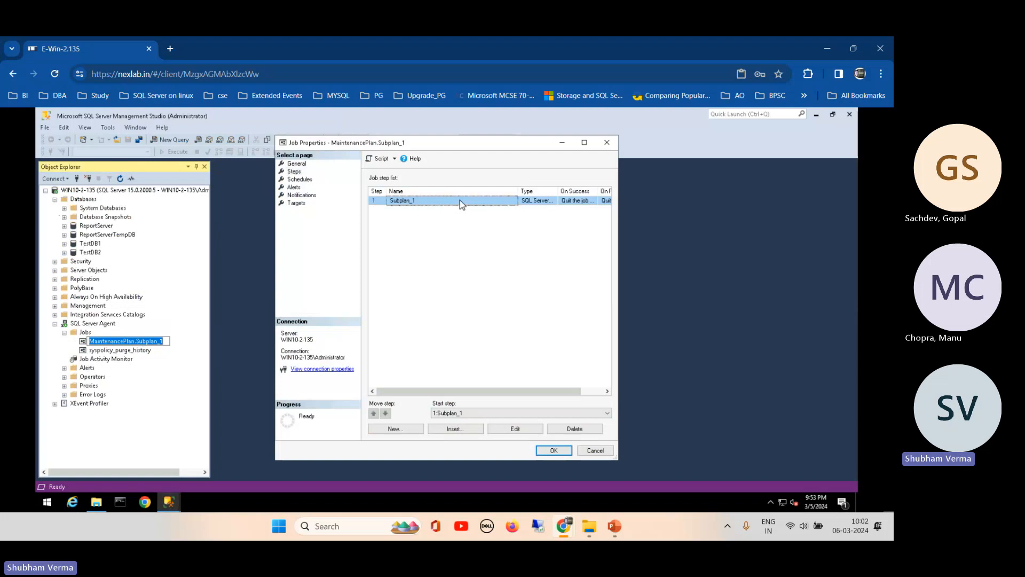
pyautogui.doubleClick(459, 200)
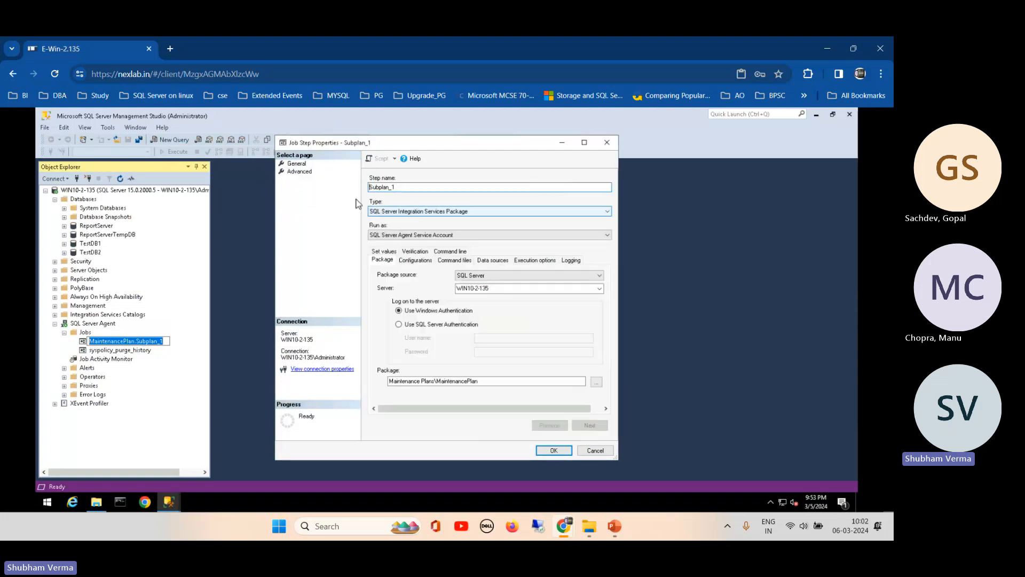
pyautogui.click(299, 172)
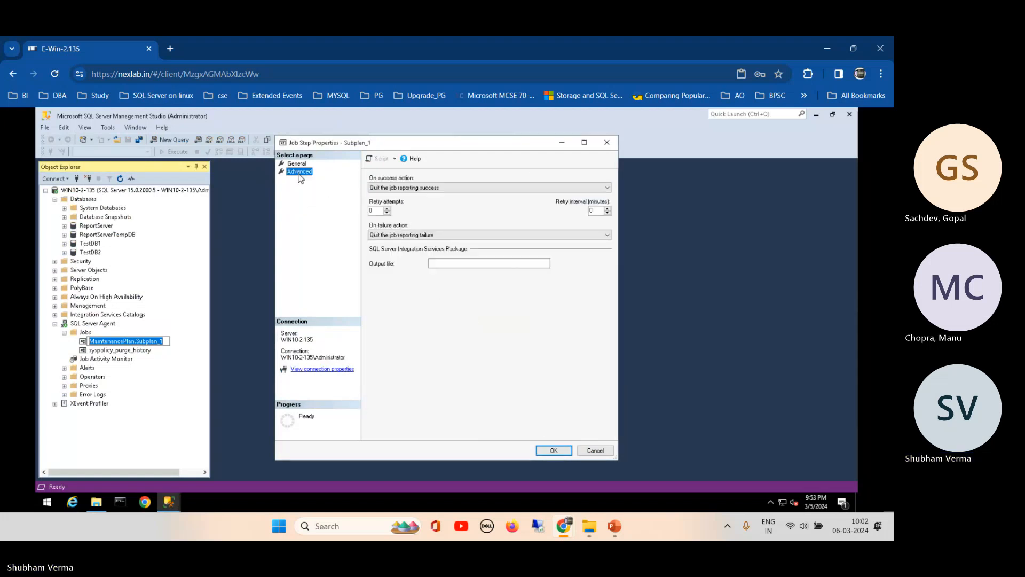
pyautogui.click(607, 143)
pyautogui.click(593, 451)
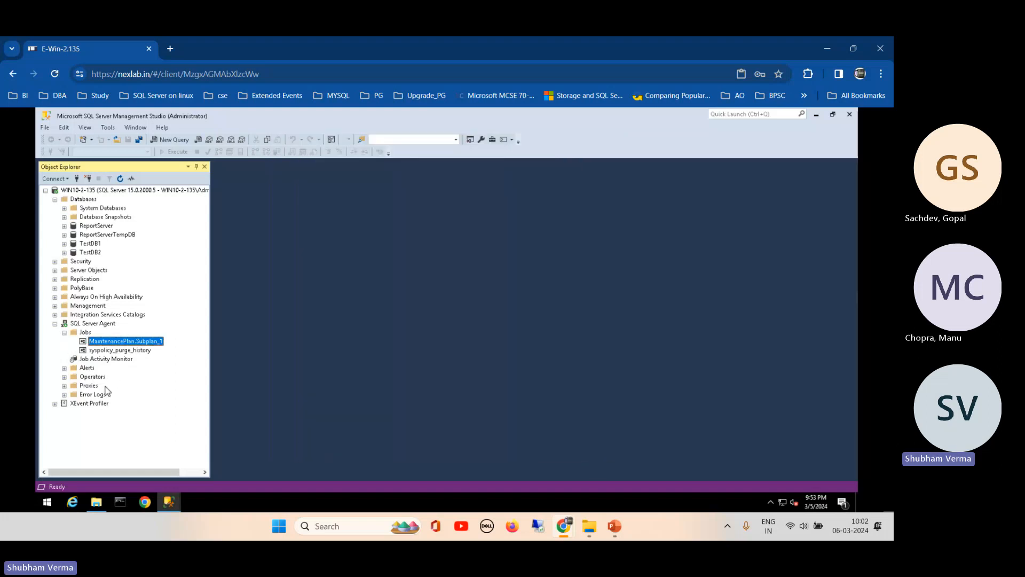
pyautogui.click(55, 324)
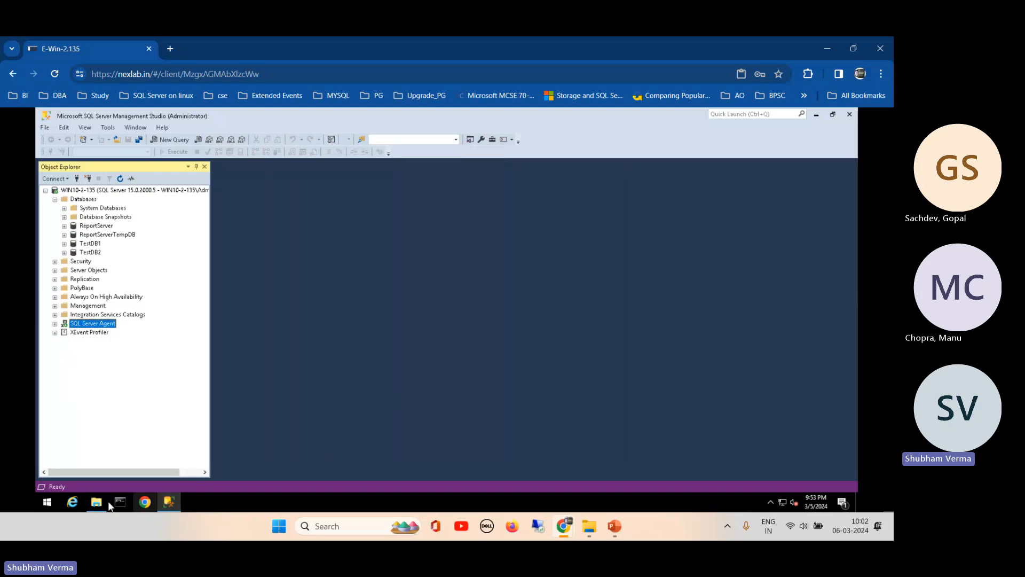
# - Show the Tlog folder's Sharing tab and select its network path \\WIN10-2-135\Tlog
pyautogui.click(96, 503)
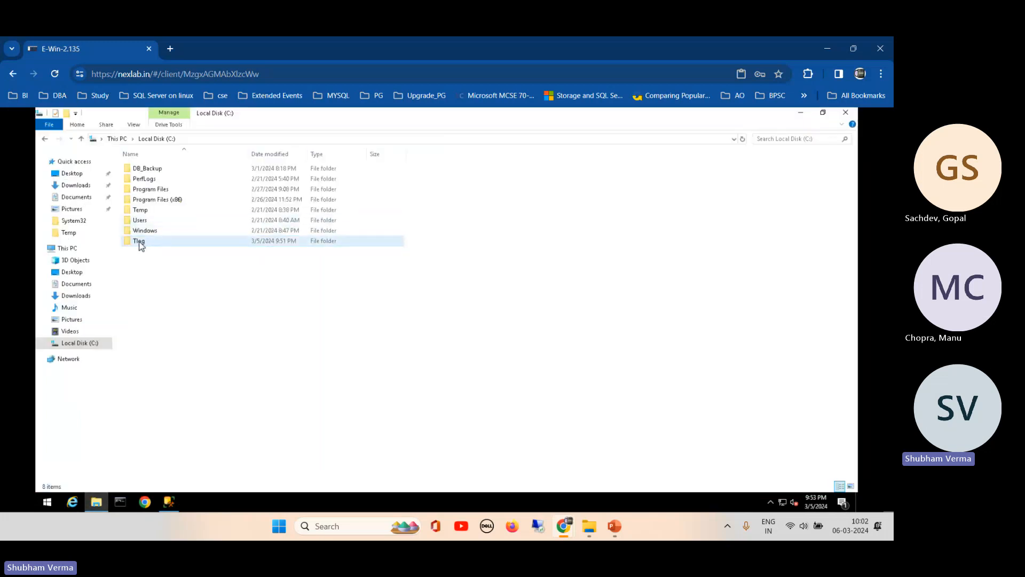
pyautogui.rightClick(139, 242)
pyautogui.click(168, 407)
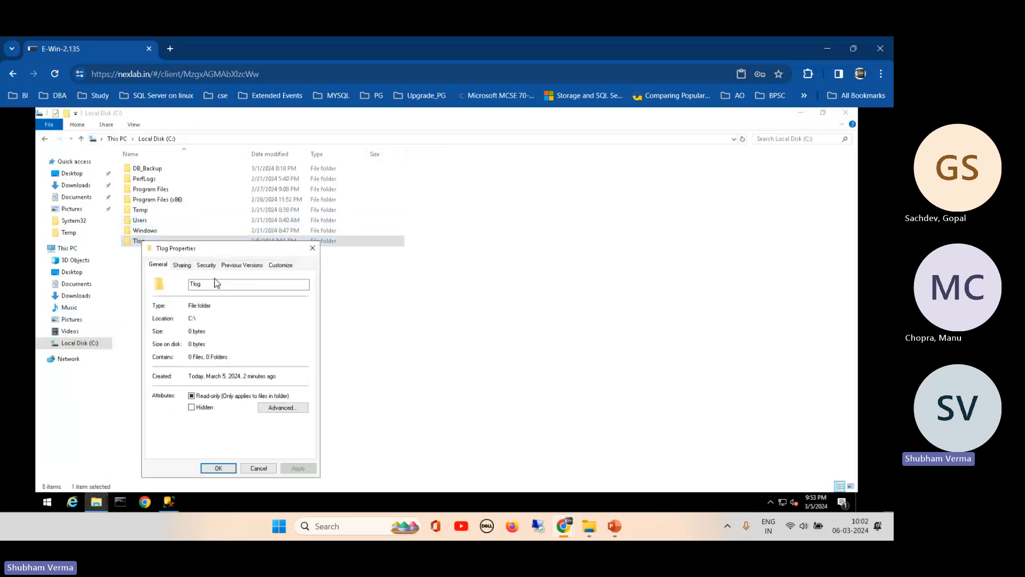
pyautogui.click(182, 265)
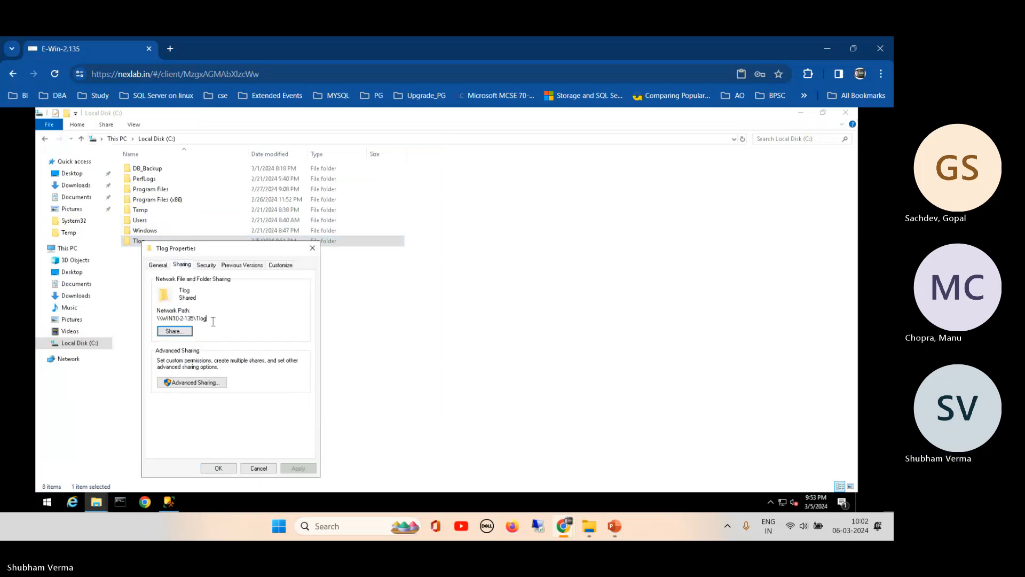
pyautogui.moveTo(213, 322); pyautogui.dragTo(157, 320)
pyautogui.hotkey('ctrl', 'c')
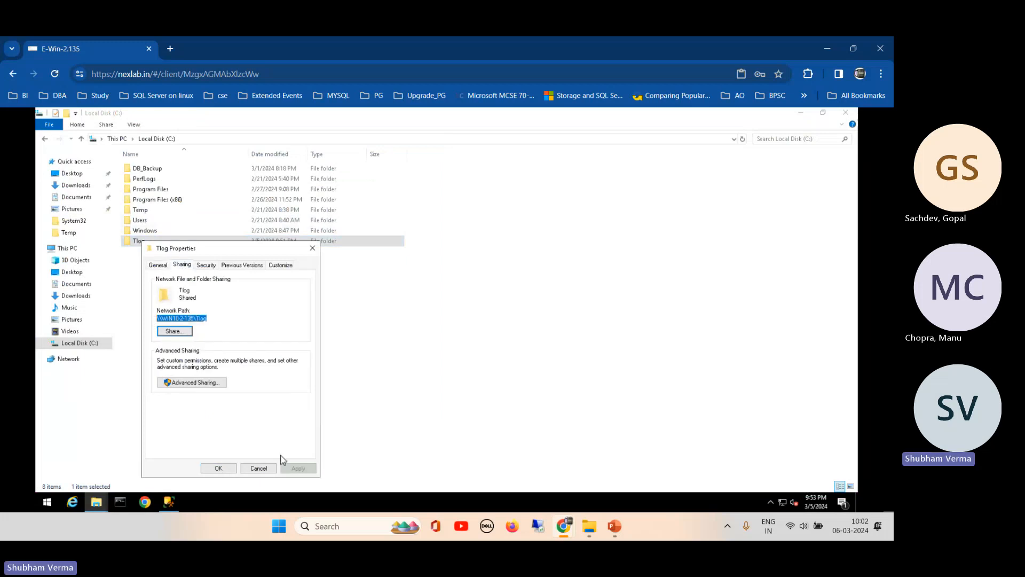
pyautogui.click(97, 505)
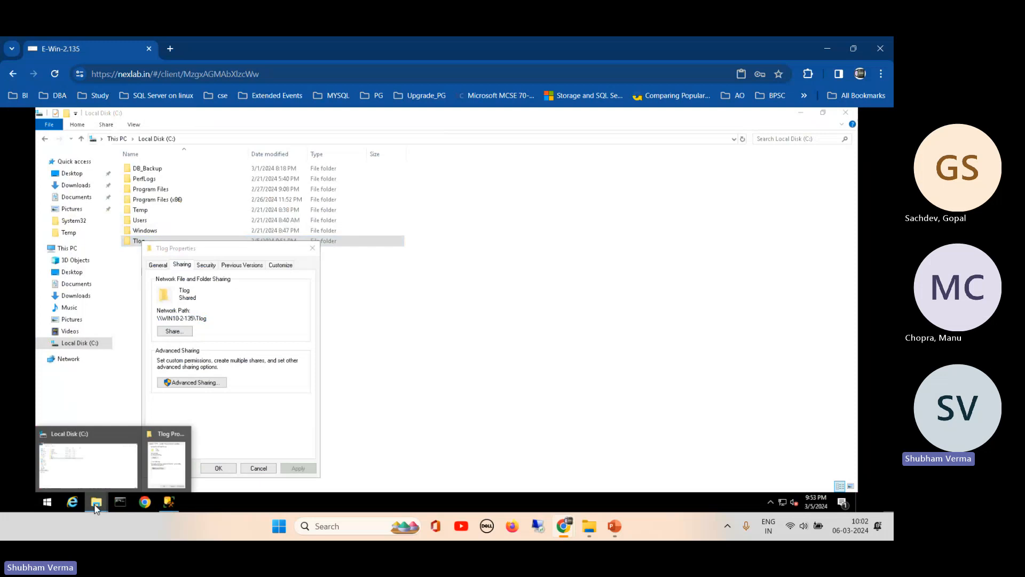
# - Launch Notepad through Task Manager's Run new task and paste the \\WIN10-2-135\Tlog path
pyautogui.rightClick(237, 498)
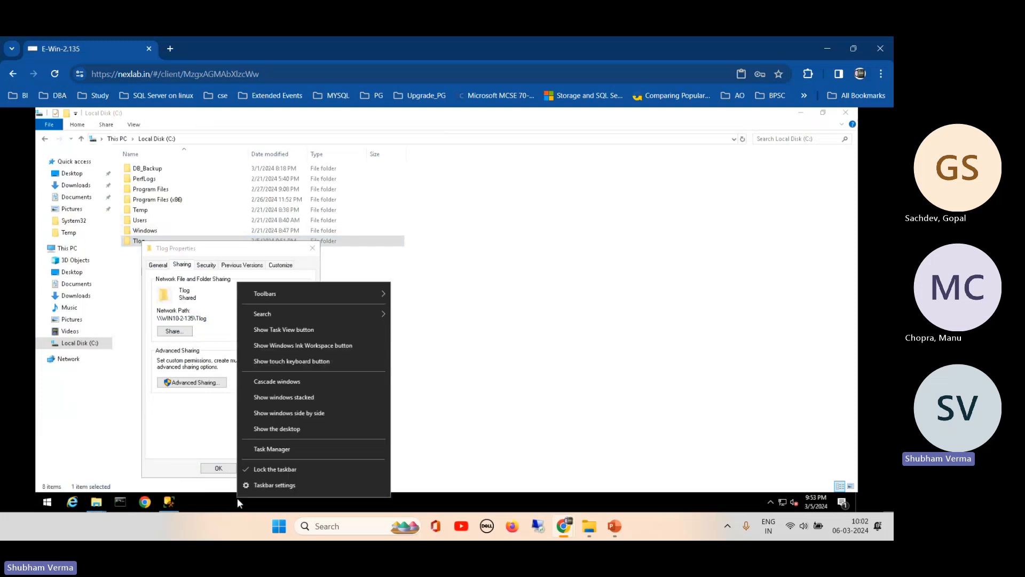
pyautogui.click(287, 447)
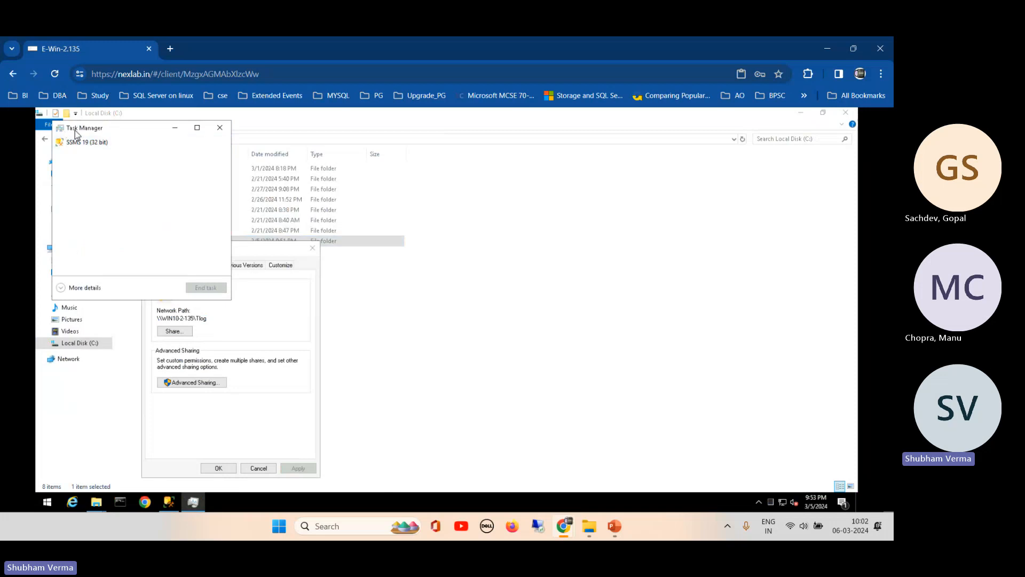
pyautogui.click(85, 288)
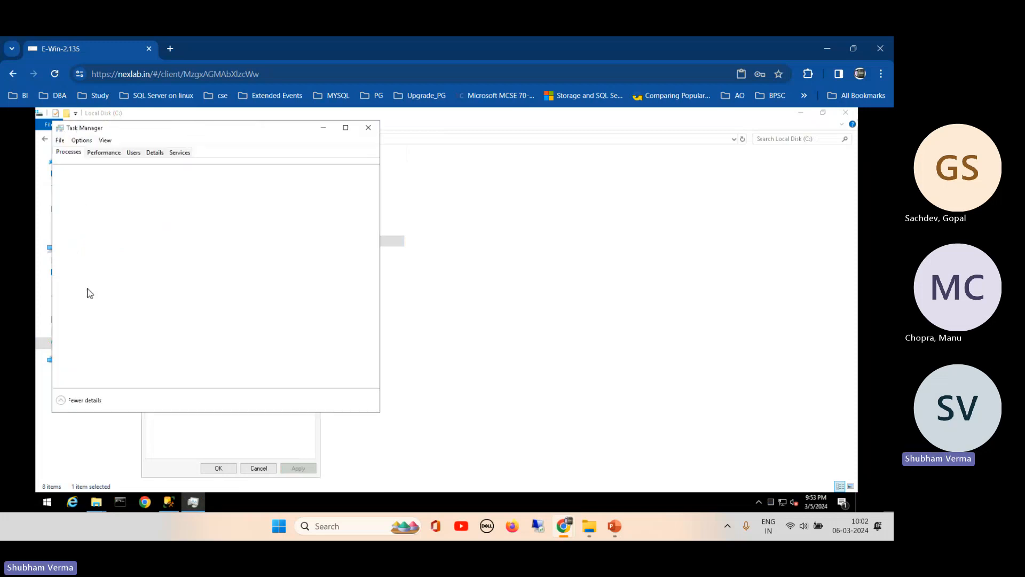
pyautogui.click(59, 140)
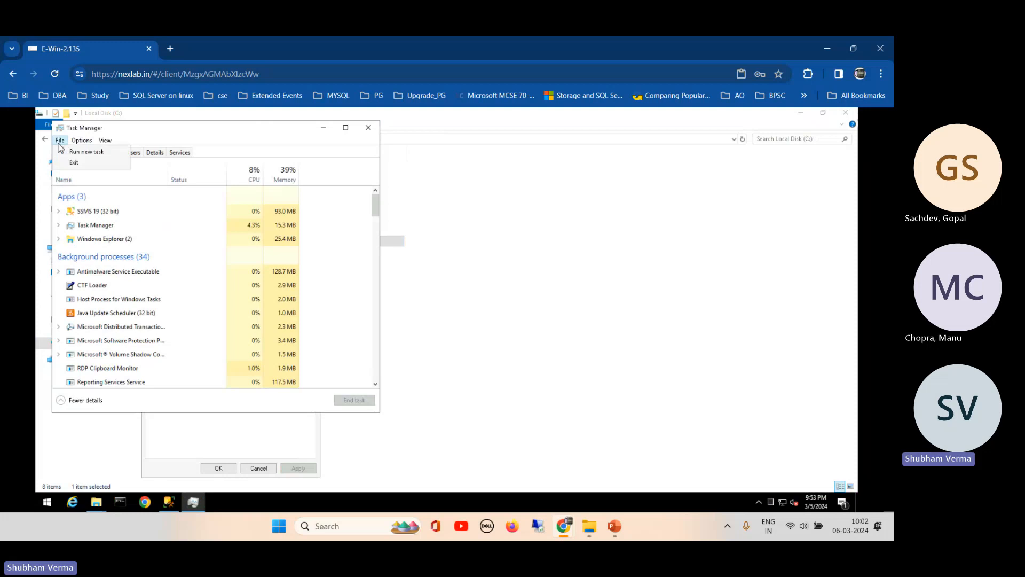
pyautogui.click(69, 152)
pyautogui.write('note')
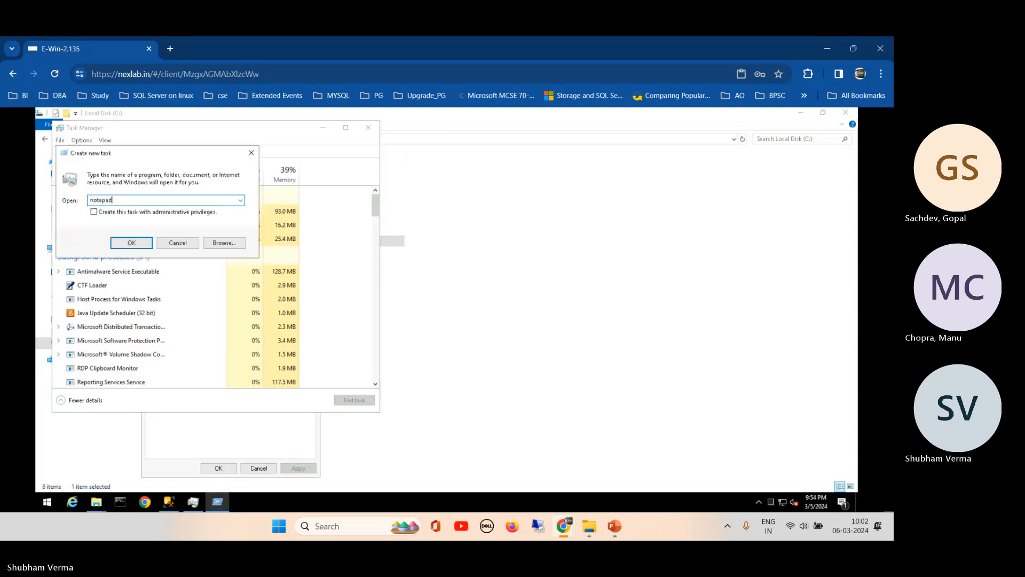
pyautogui.write('pad')
pyautogui.press('Return')
pyautogui.hotkey('ctrl', 'v')
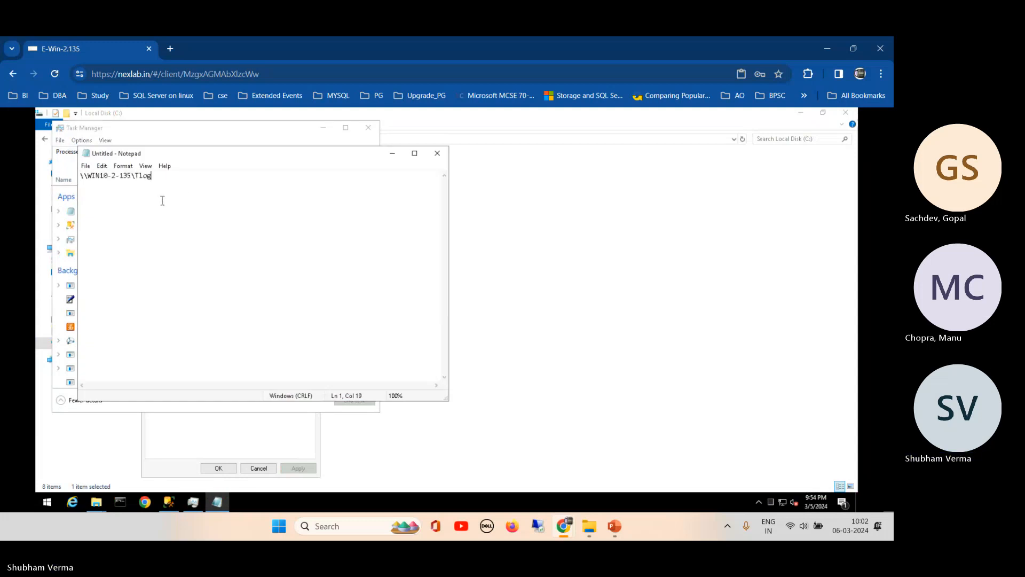
# - Move Notepad and Task Manager aside and close the Tlog Properties dialog
pyautogui.moveTo(237, 159); pyautogui.dragTo(483, 140)
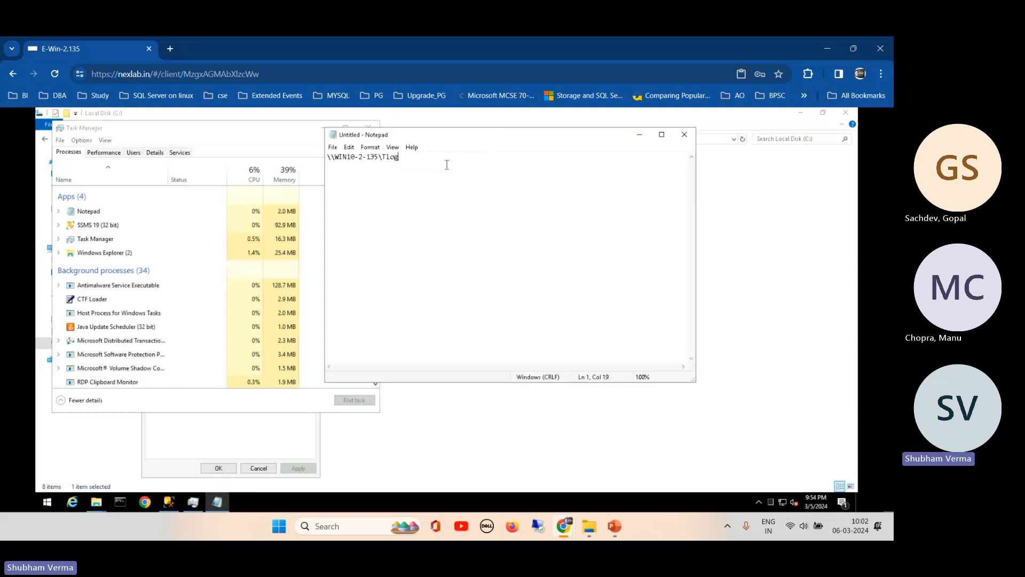
pyautogui.click(267, 128)
pyautogui.click(322, 128)
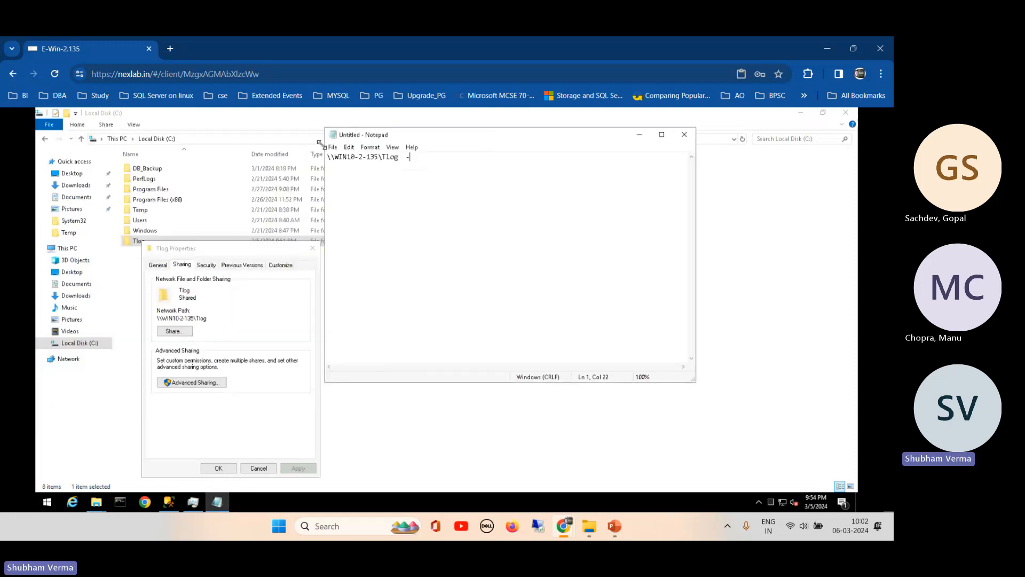
pyautogui.click(312, 249)
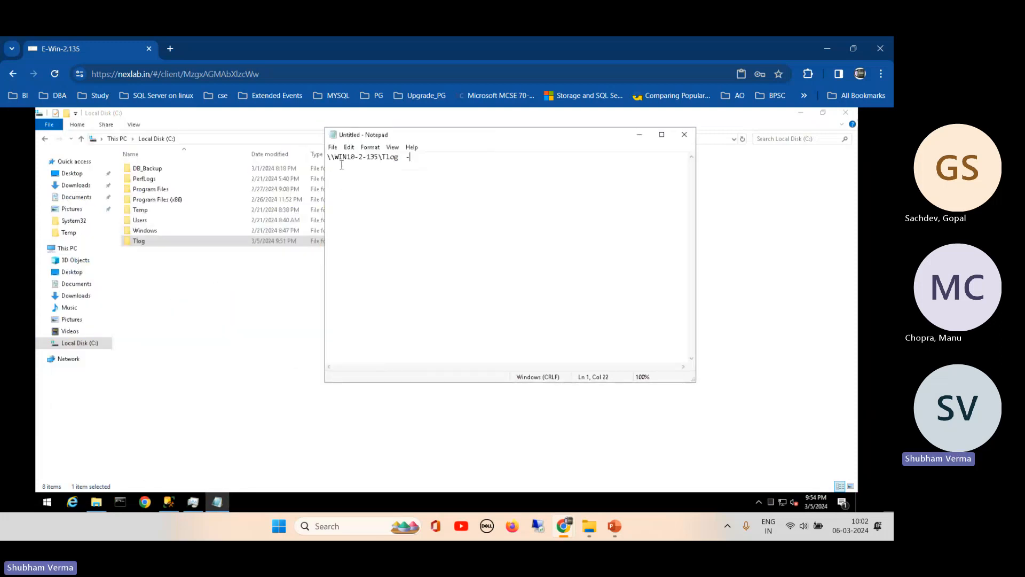
pyautogui.click(209, 307)
# - Open TestDB1's Database Properties on the Options page to confirm the Full recovery model
pyautogui.click(168, 501)
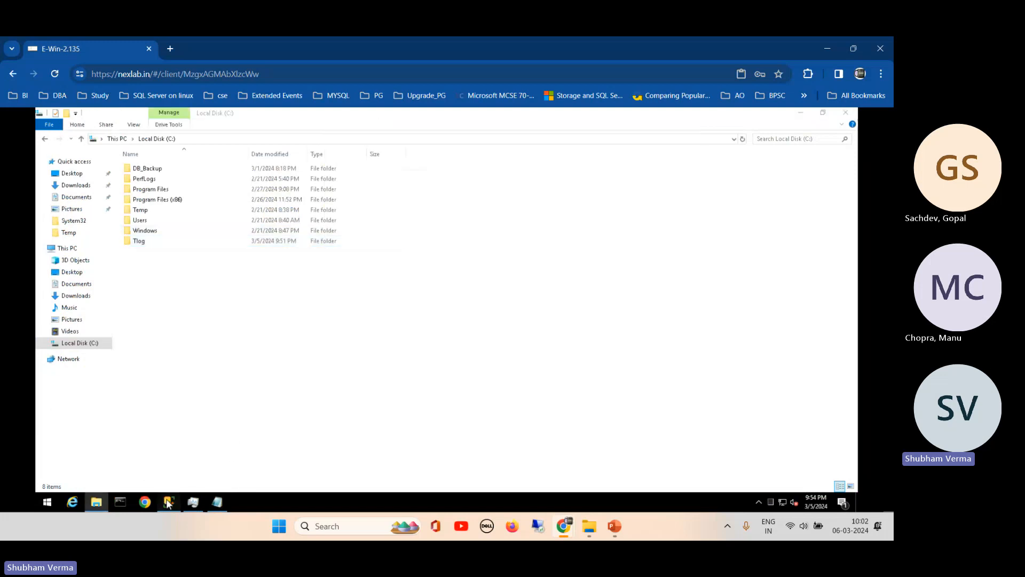
pyautogui.rightClick(84, 245)
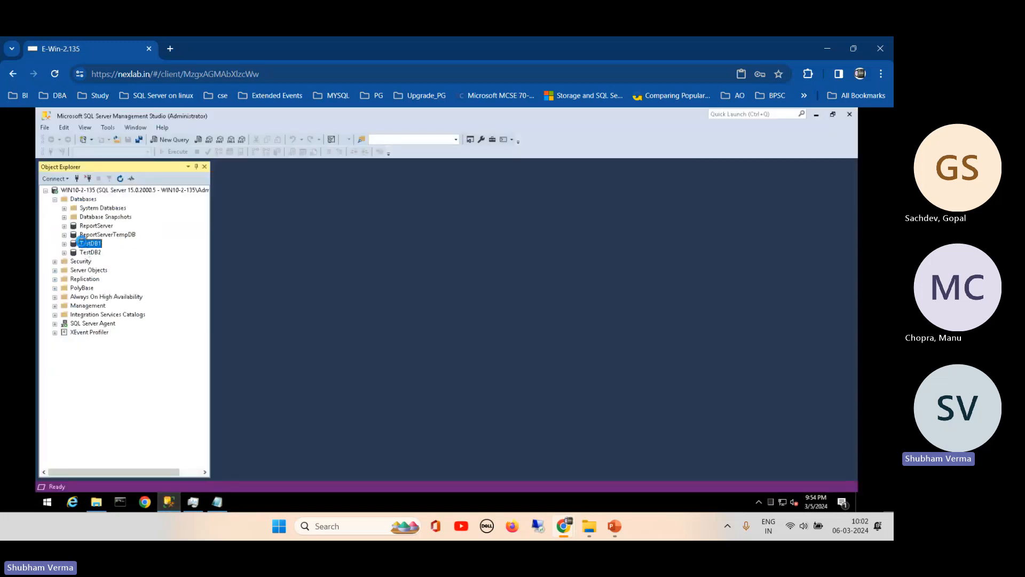
pyautogui.click(116, 407)
pyautogui.click(293, 172)
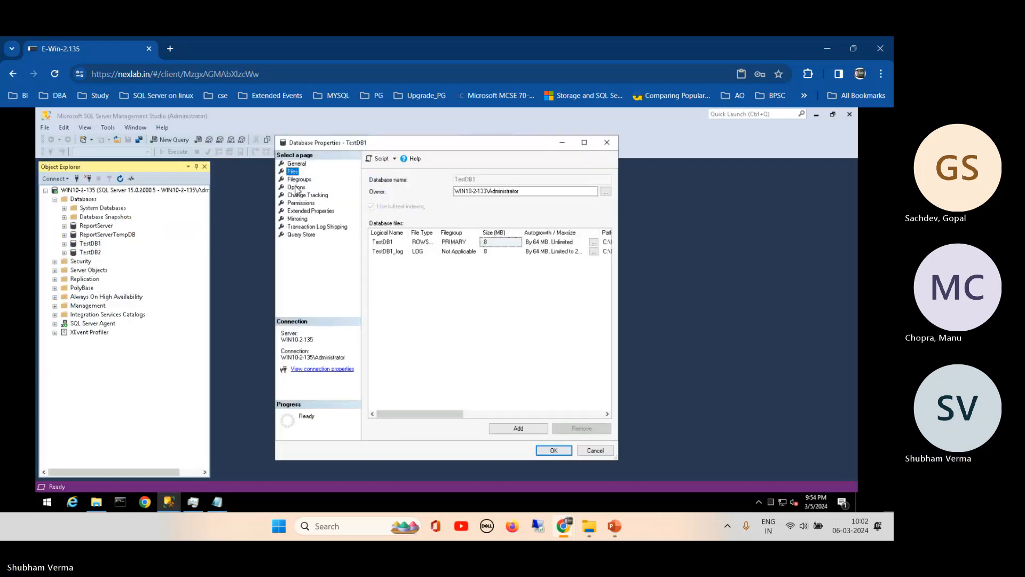
pyautogui.click(296, 187)
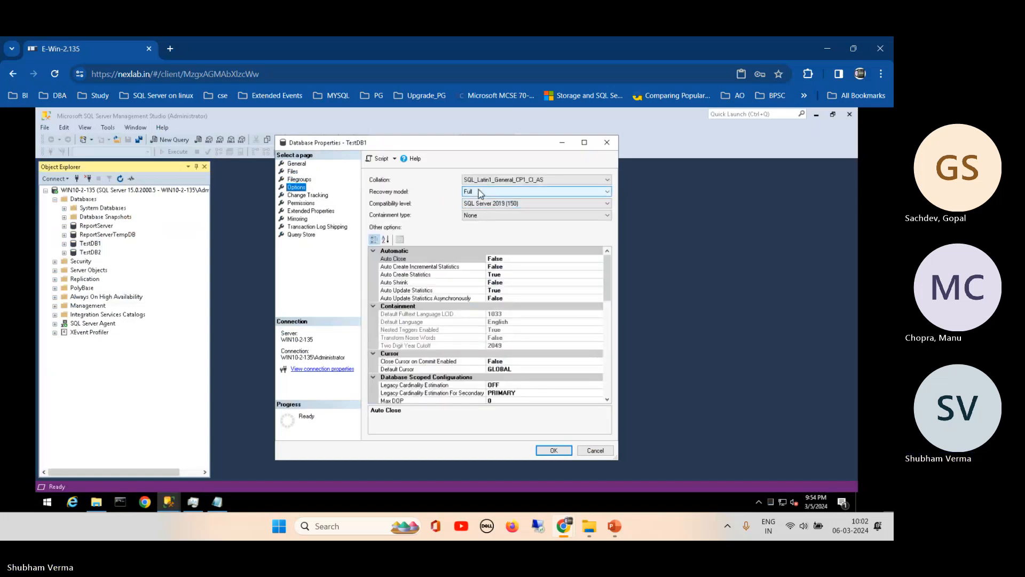
# - Cancel TestDB1's properties and connect to server WIN10-2-134 with Windows Authentication
pyautogui.click(595, 450)
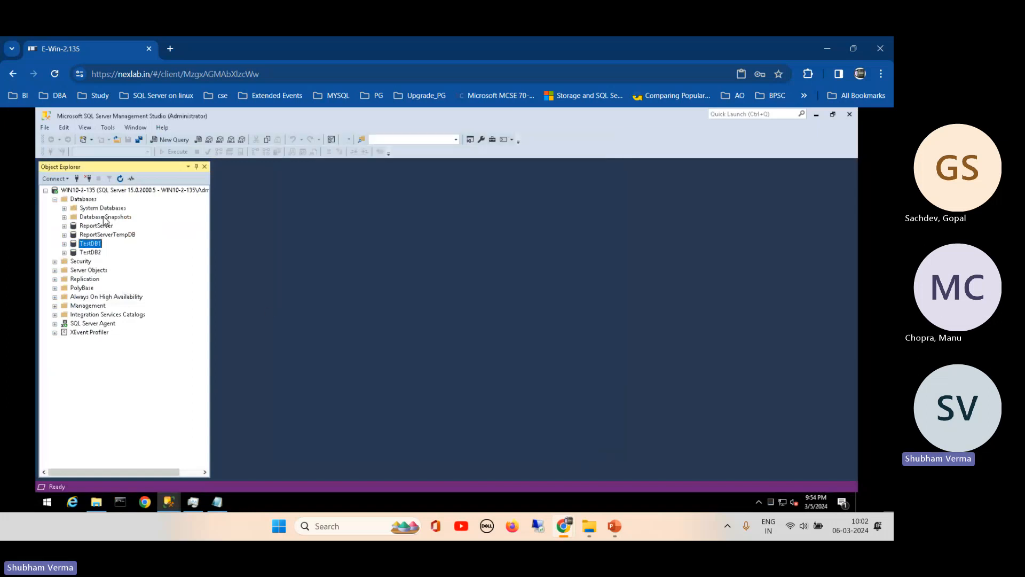
pyautogui.click(56, 178)
pyautogui.click(71, 190)
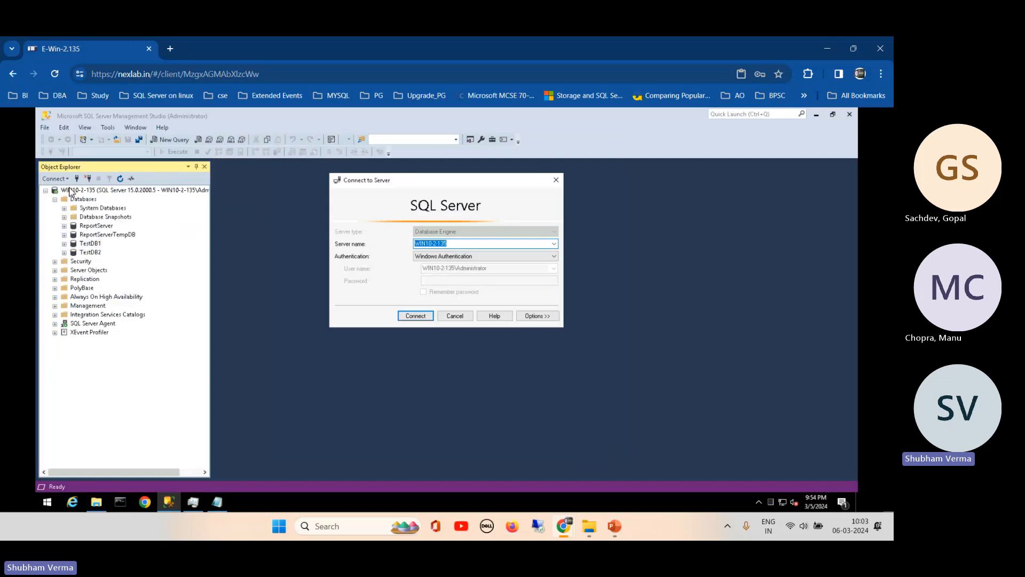
pyautogui.click(469, 244)
pyautogui.press('BackSpace')
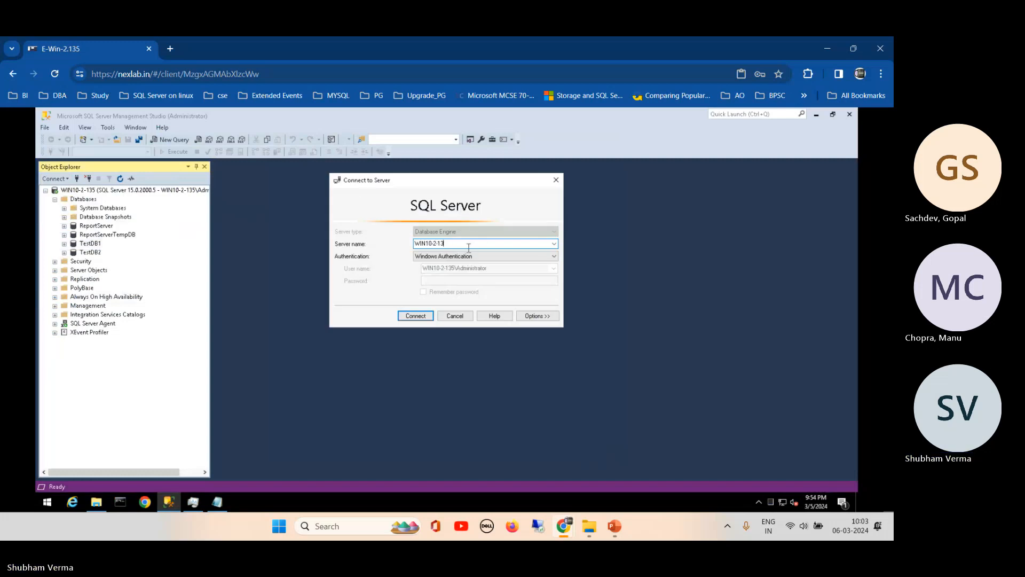
pyautogui.write('3')
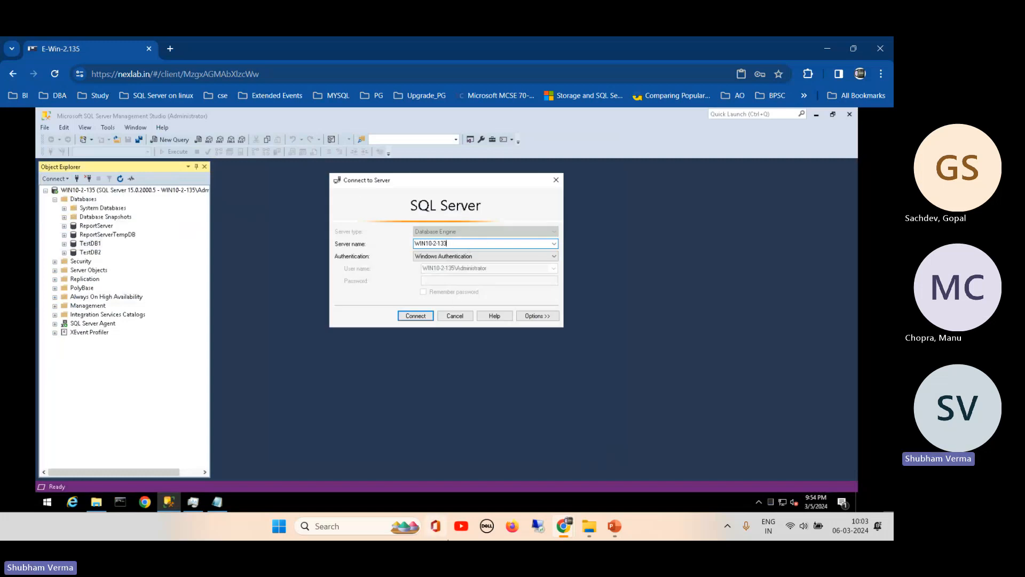
pyautogui.moveTo(568, 534)
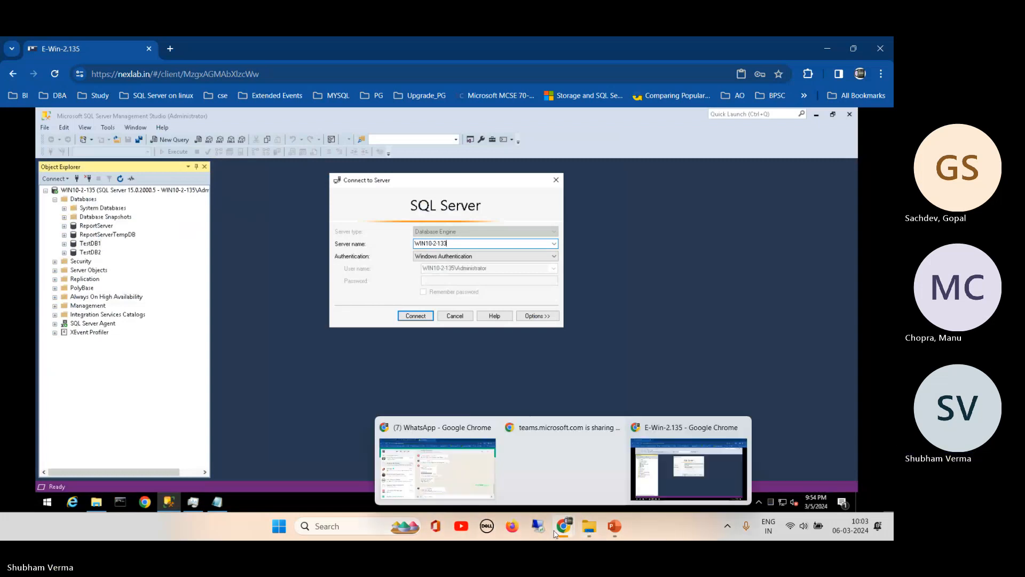
pyautogui.click(450, 468)
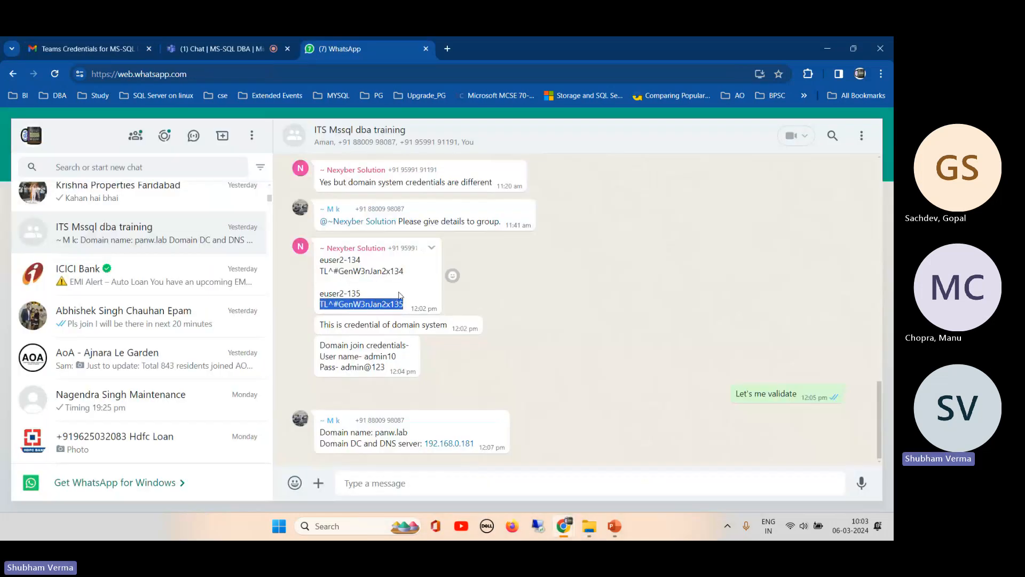
pyautogui.click(824, 53)
pyautogui.press('BackSpace')
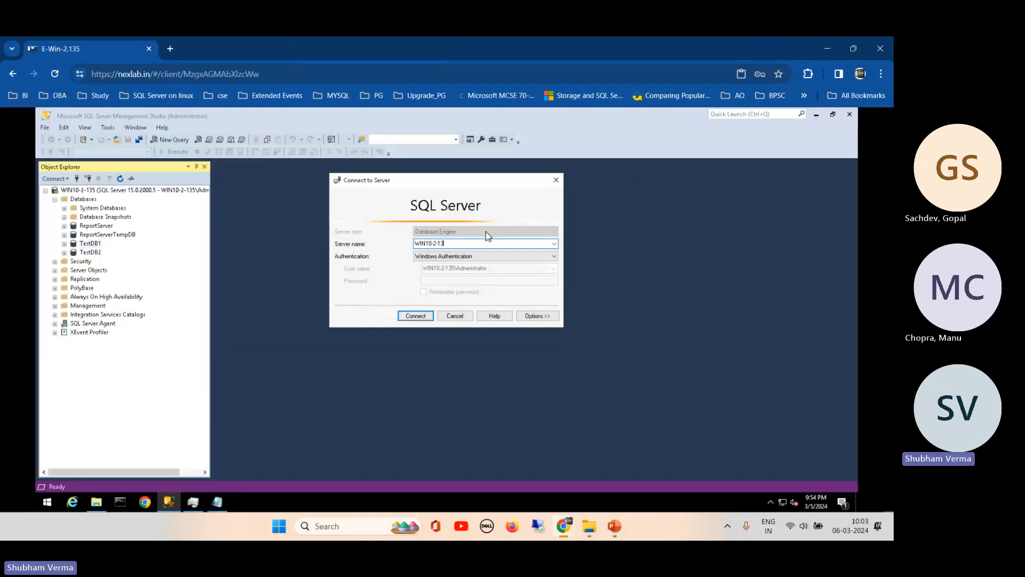
pyautogui.click(407, 315)
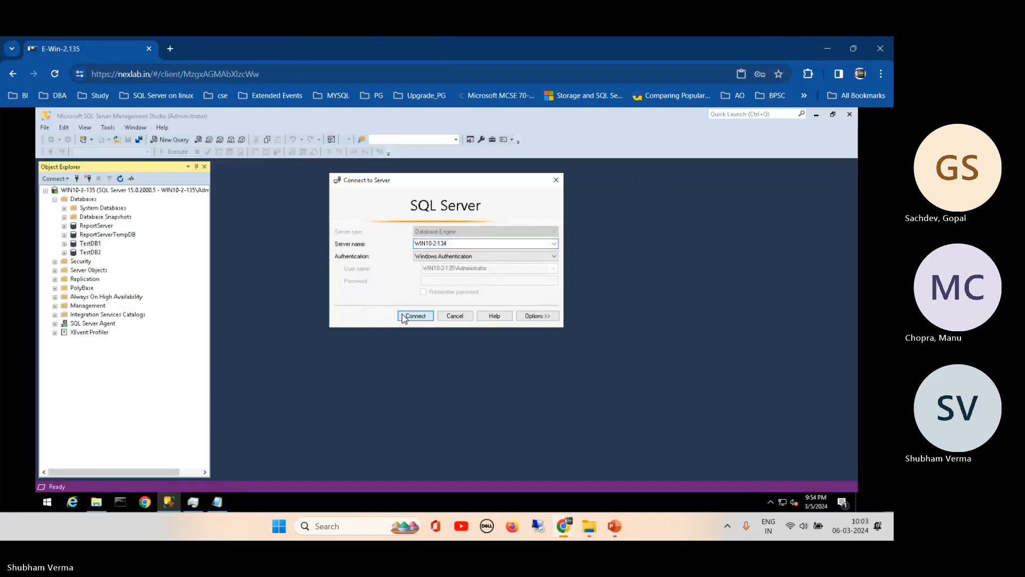
pyautogui.click(55, 351)
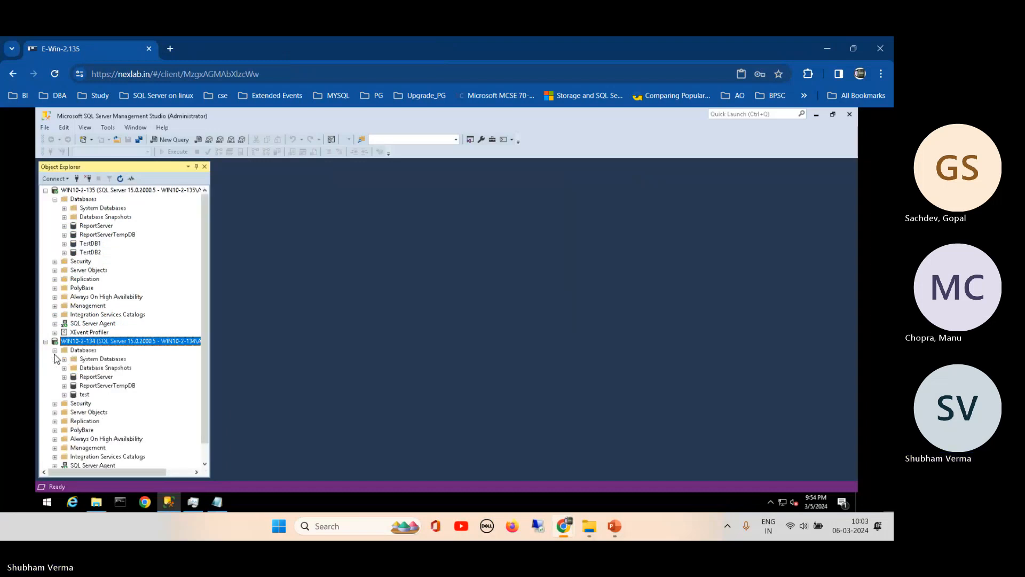
pyautogui.click(84, 395)
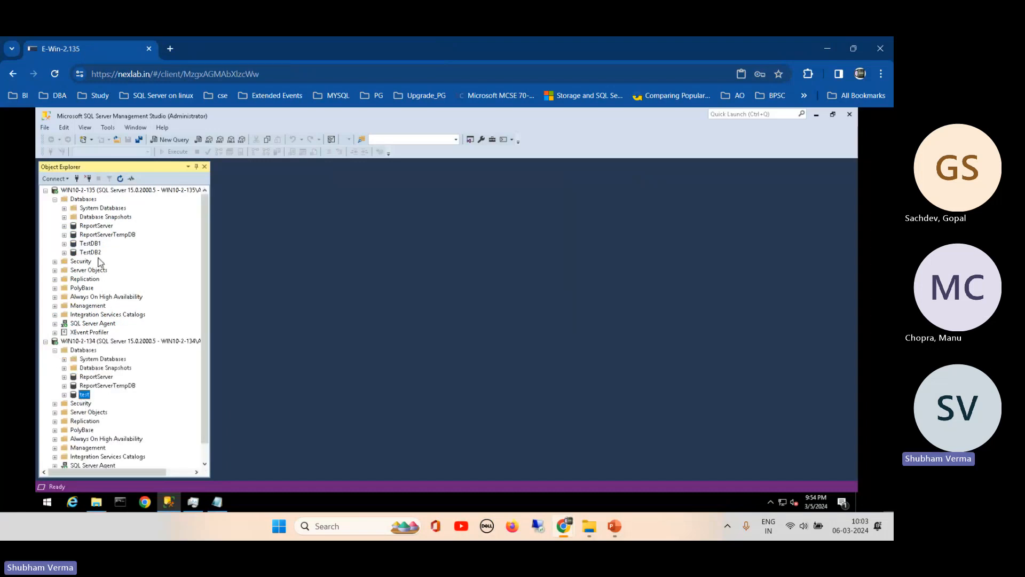
pyautogui.click(92, 244)
pyautogui.click(86, 395)
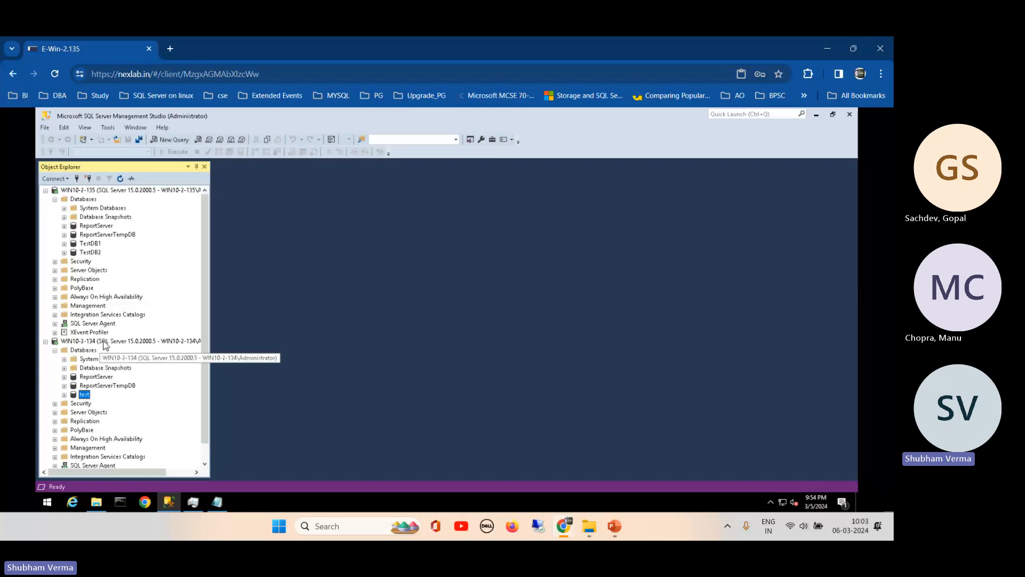
pyautogui.click(106, 191)
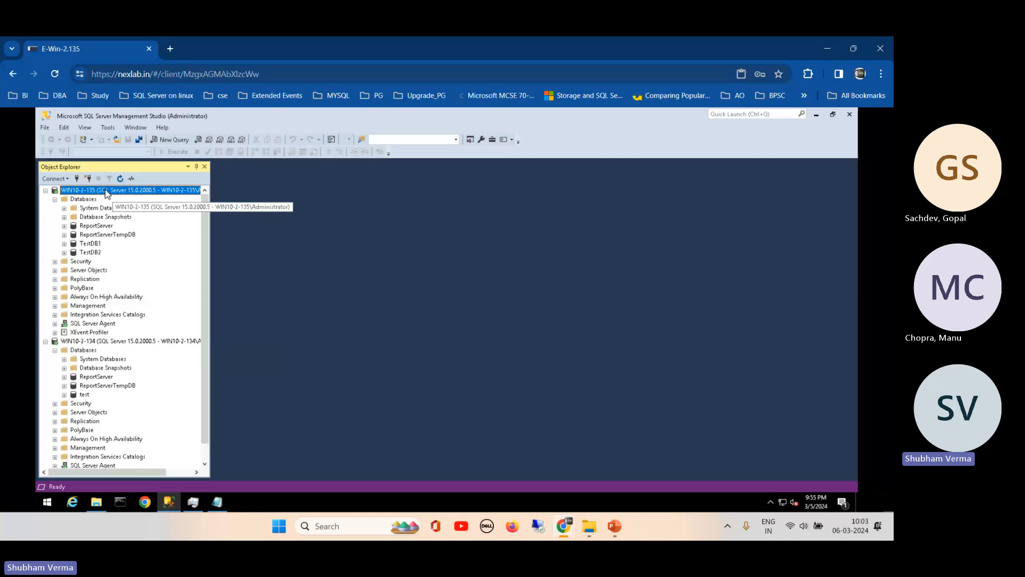
pyautogui.click(94, 342)
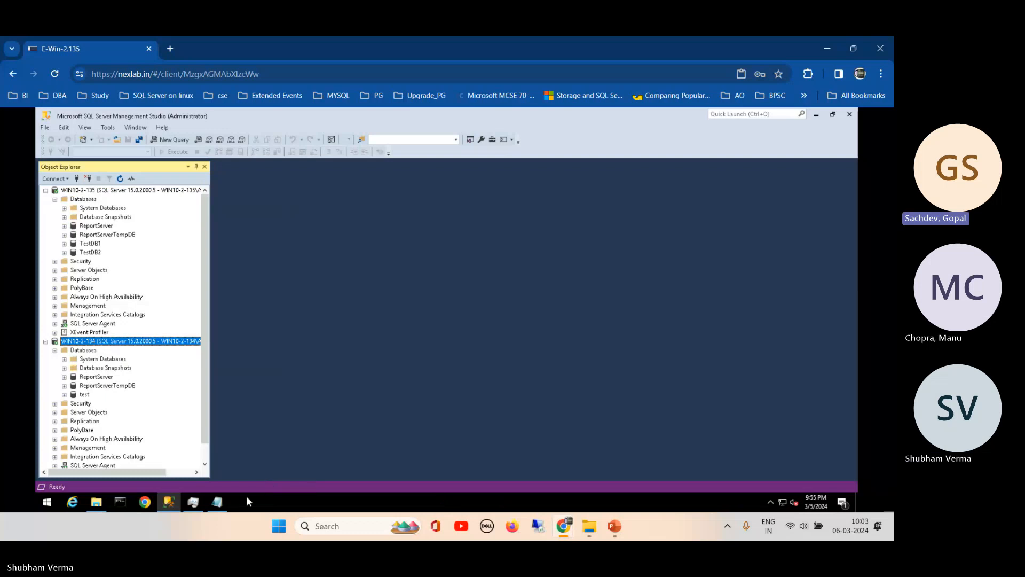
# - Type the '135 -- p' and '134 -- DR' server lines beneath the Tlog share path in Notepad
pyautogui.click(215, 503)
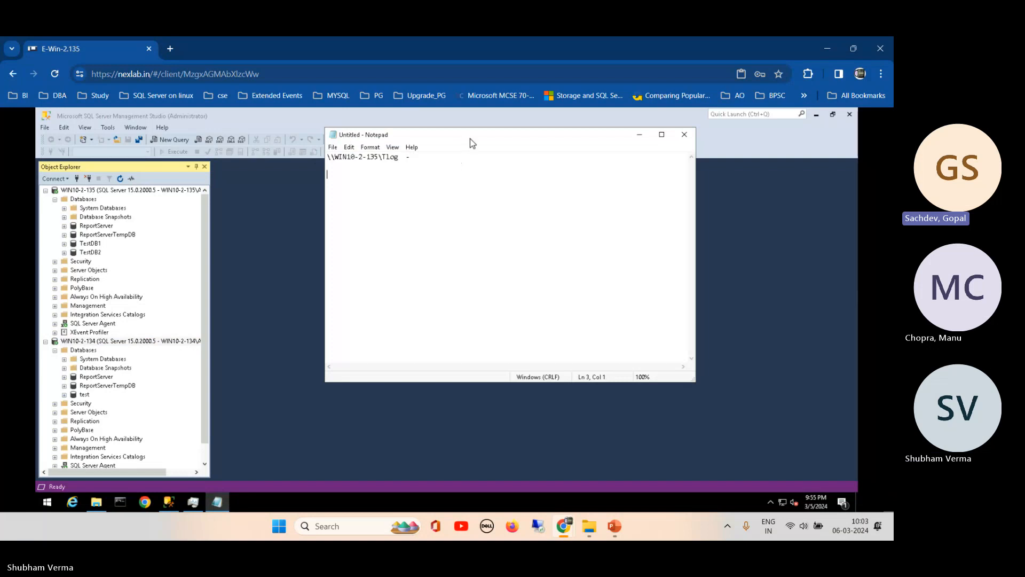
pyautogui.moveTo(470, 137); pyautogui.dragTo(448, 175)
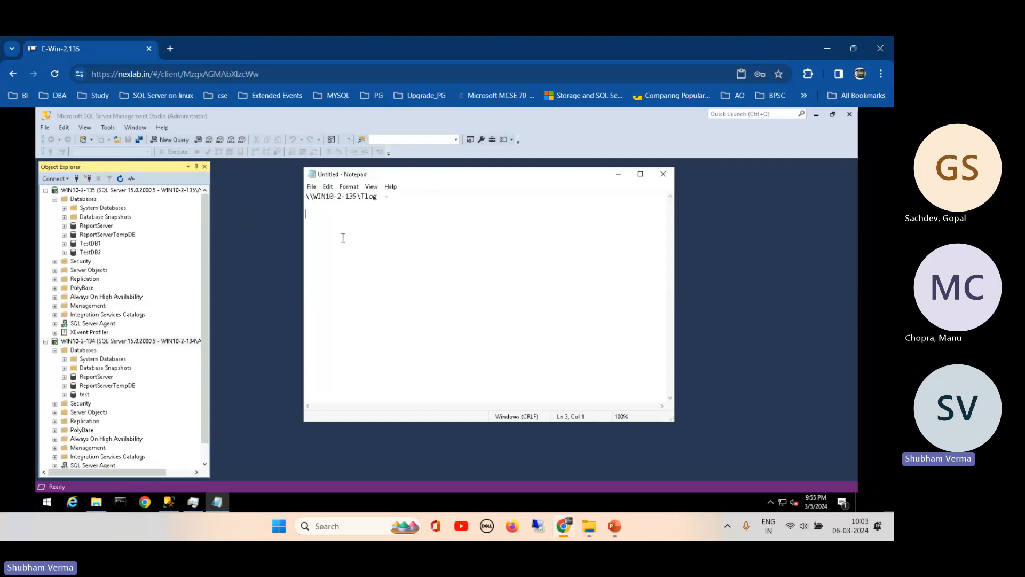
pyautogui.write('135  -- p ')
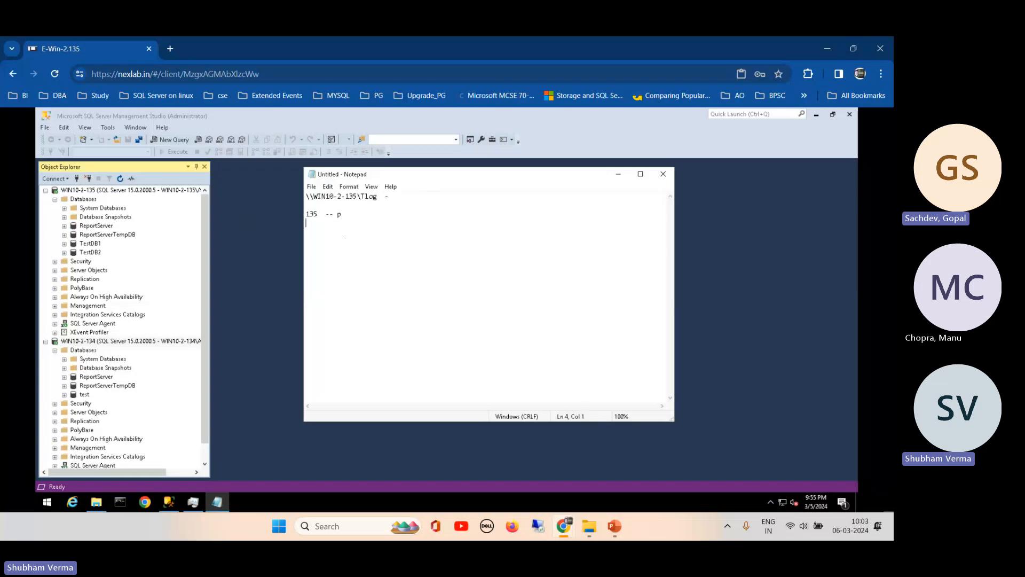
pyautogui.write('134 - s')
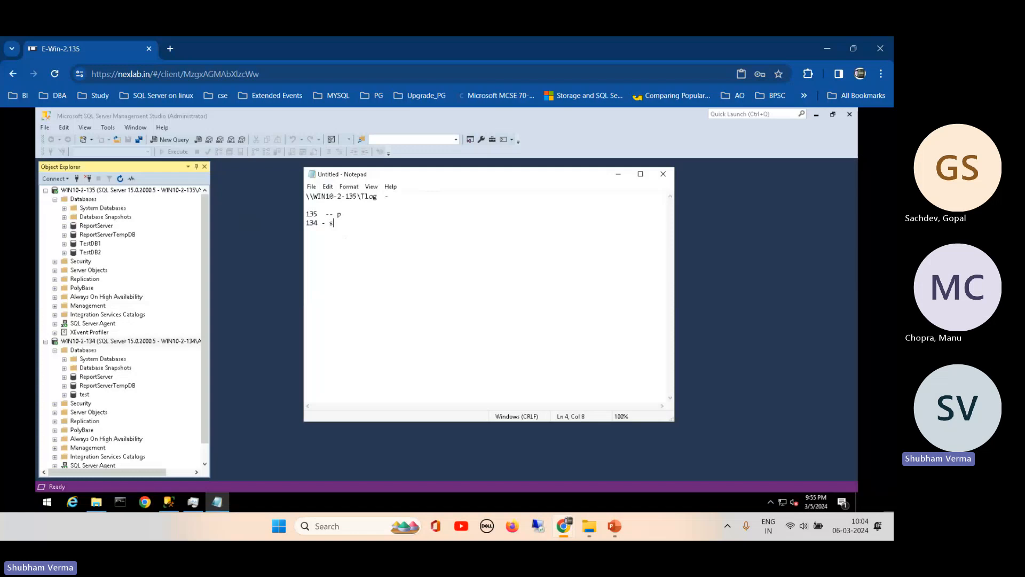
pyautogui.press('BackSpace')
pyautogui.write('Sr')
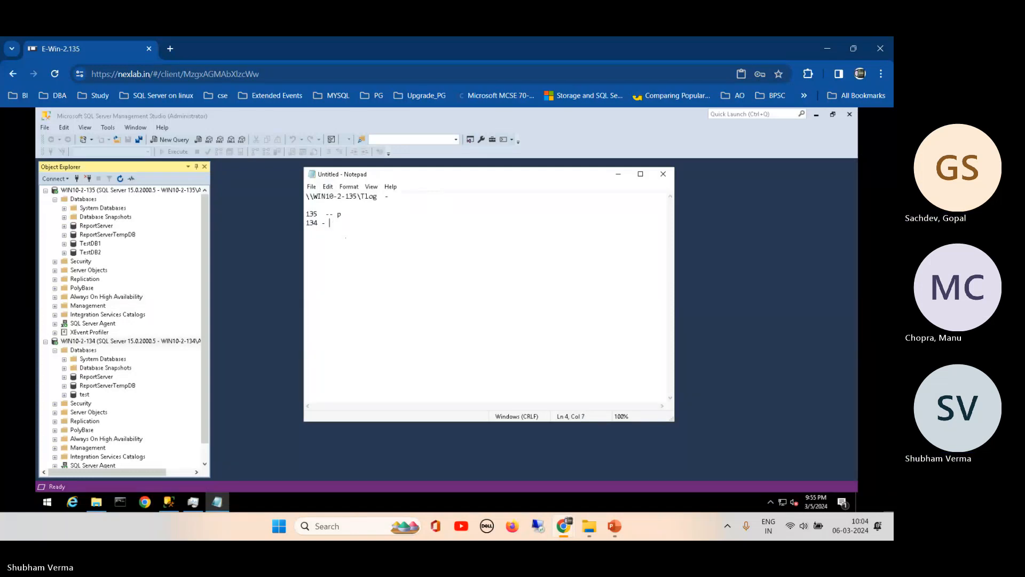
pyautogui.click(331, 224)
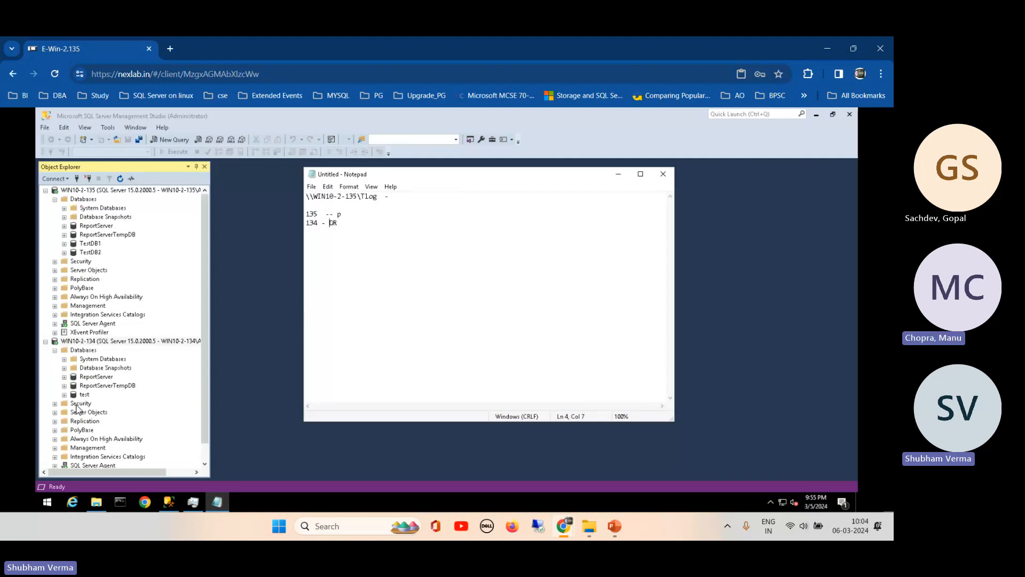
# - Add a second hyphen after 134 and delete the extra character on the 135 line
pyautogui.click(73, 244)
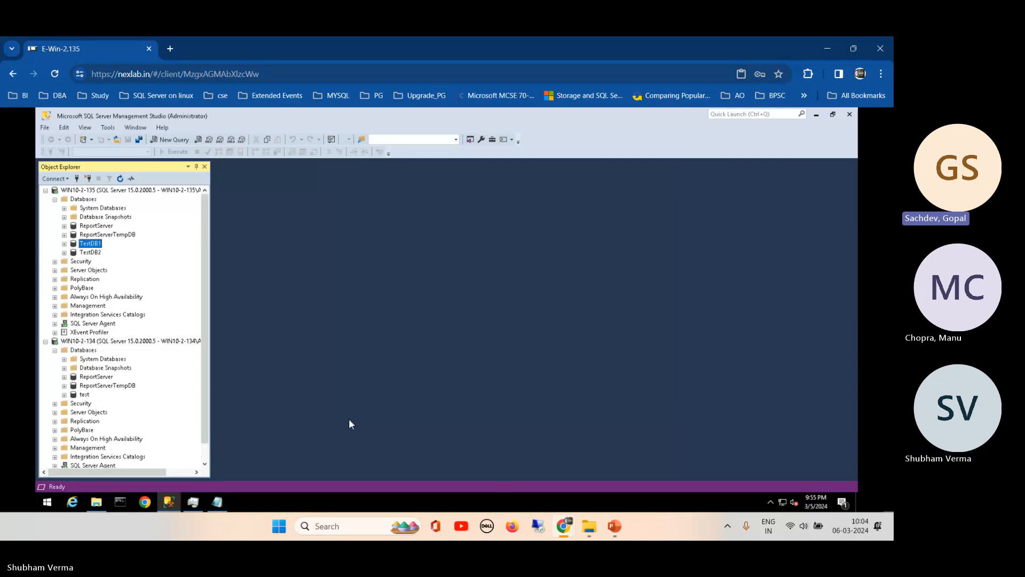
pyautogui.click(217, 501)
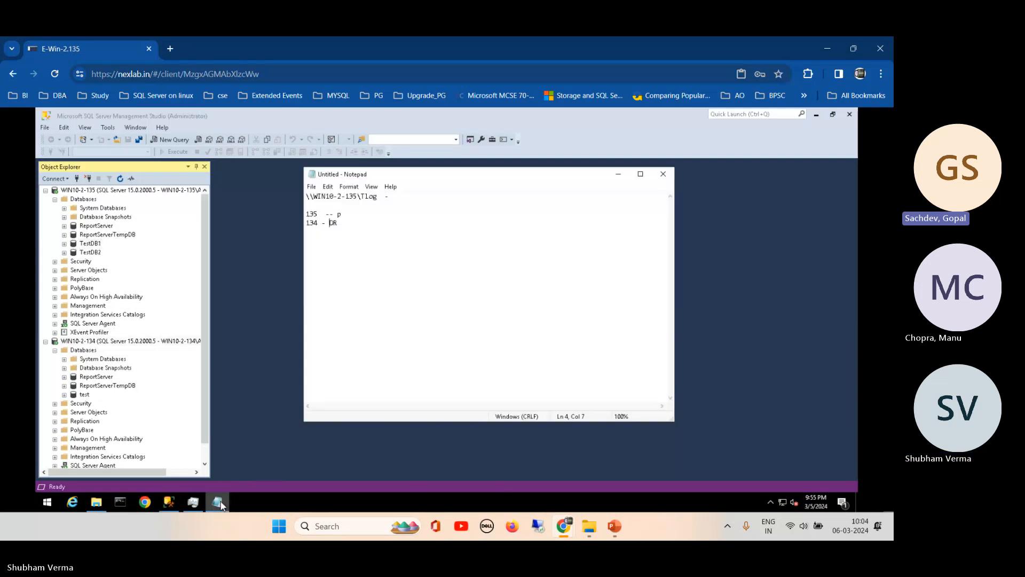
pyautogui.click(368, 236)
pyautogui.write('-')
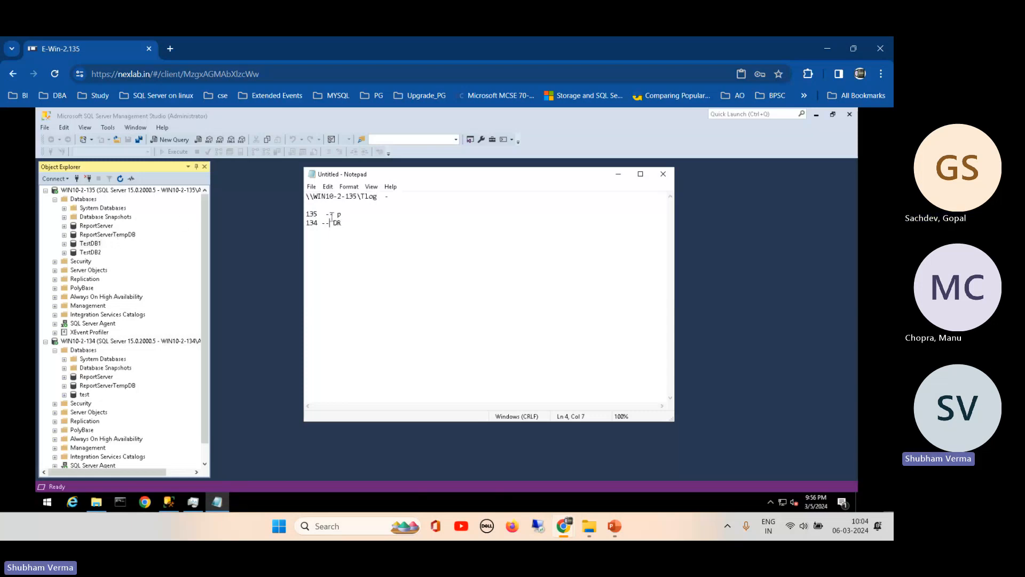
pyautogui.press('BackSpace')
pyautogui.click(85, 245)
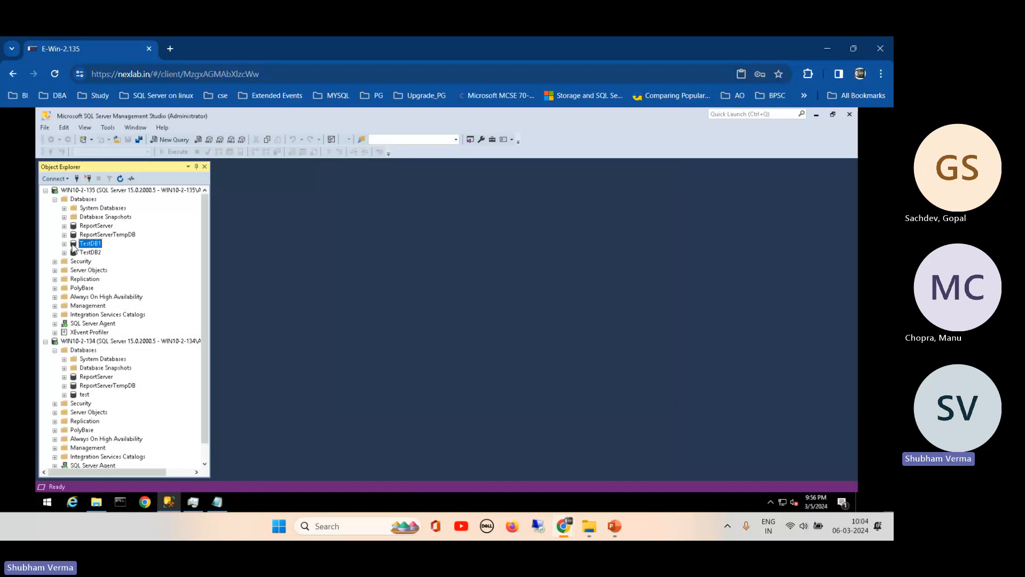
pyautogui.rightClick(73, 247)
pyautogui.click(295, 264)
pyautogui.click(216, 502)
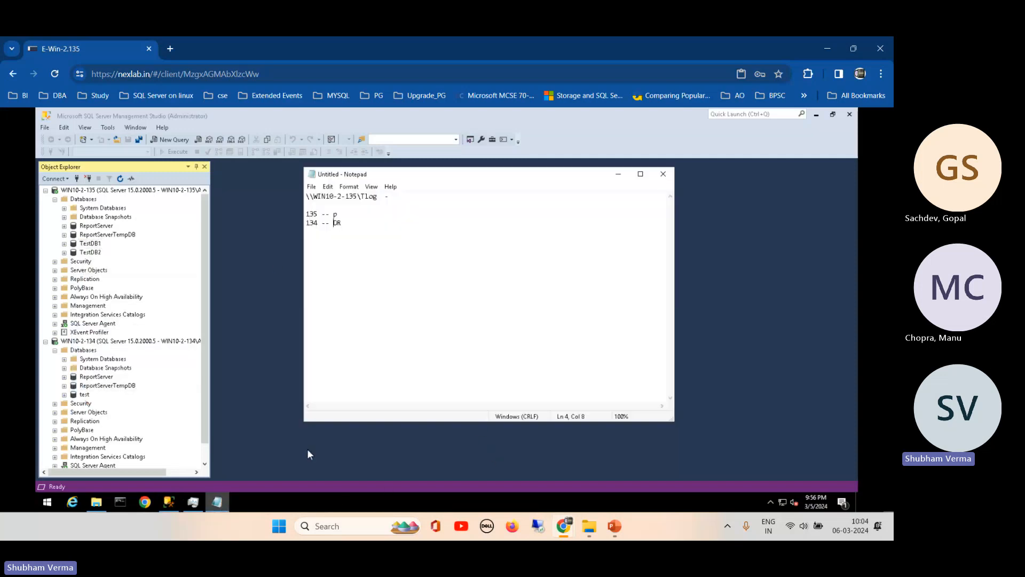
pyautogui.click(361, 215)
# - View TestDB1's Transaction Log Shipping properties page, then close it without saving
pyautogui.click(73, 244)
pyautogui.rightClick(74, 245)
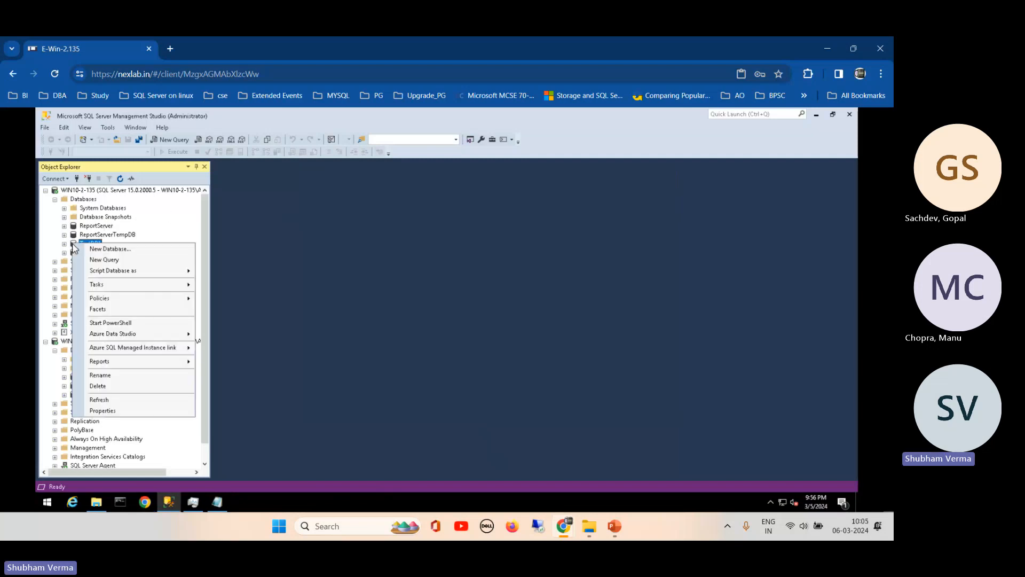
pyautogui.click(109, 411)
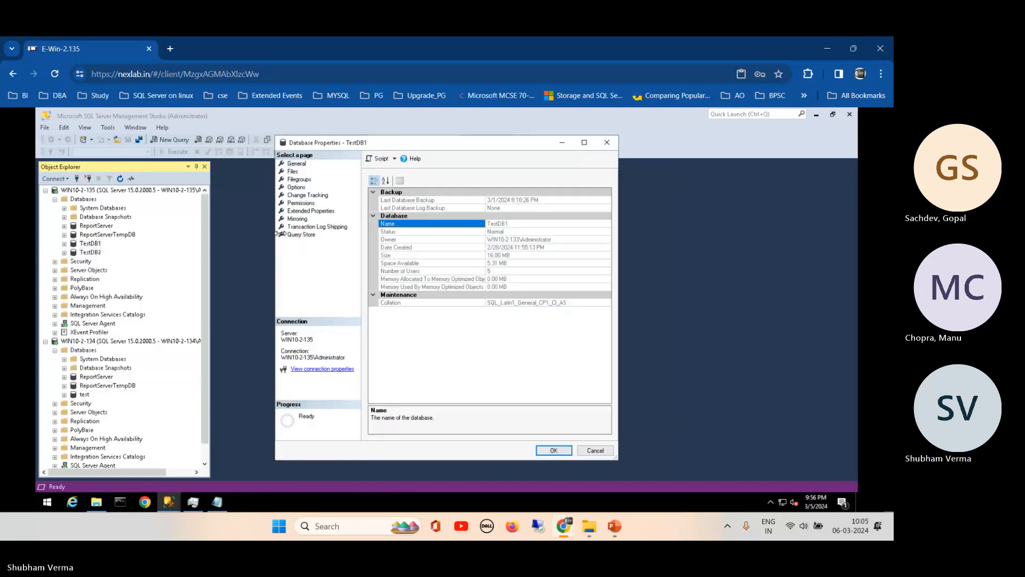
pyautogui.click(295, 227)
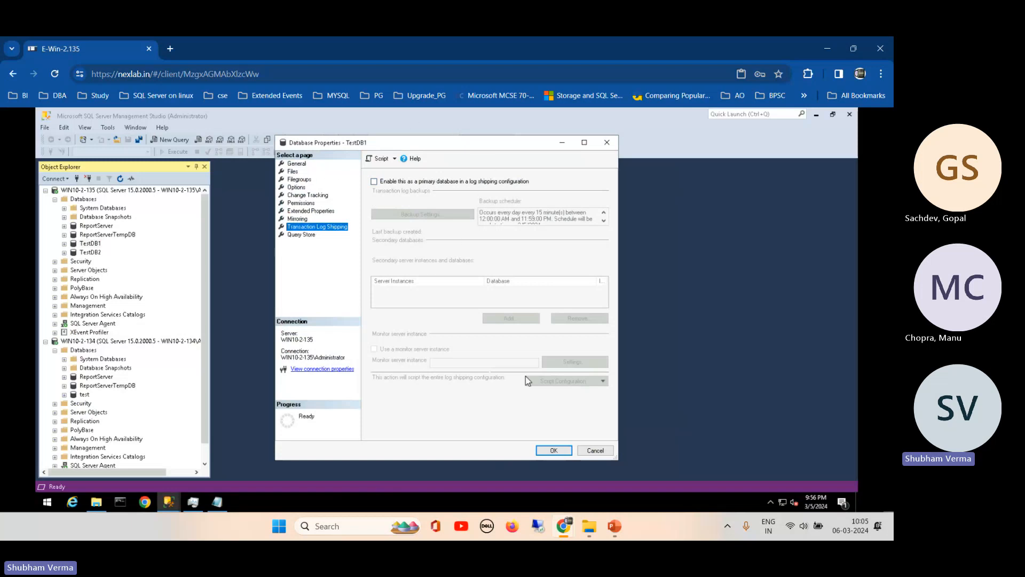
pyautogui.click(596, 450)
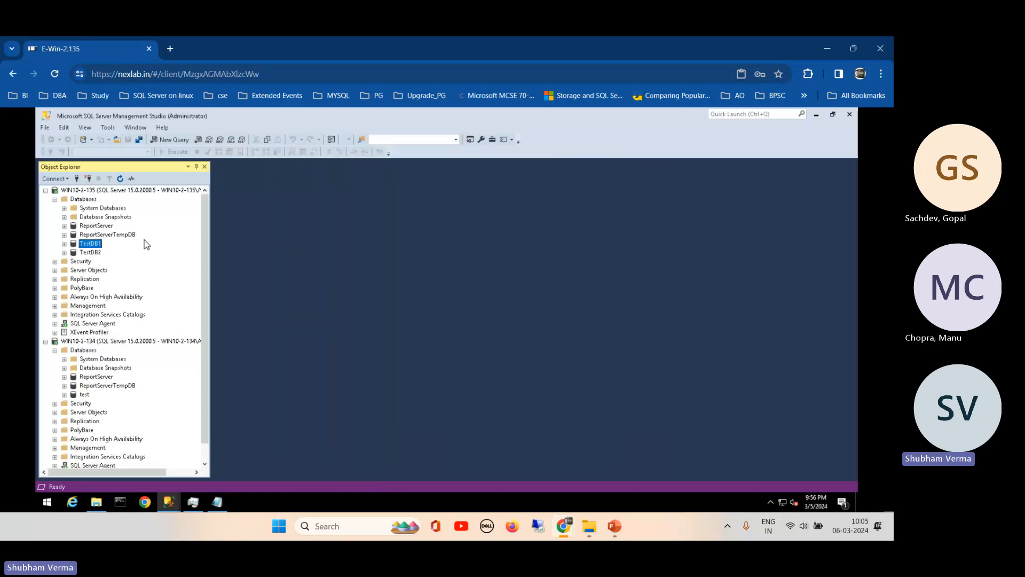
# - Through Tasks > Ship Transaction Logs, enable TestDB1 as the log shipping primary database
pyautogui.rightClick(80, 244)
pyautogui.moveTo(181, 291)
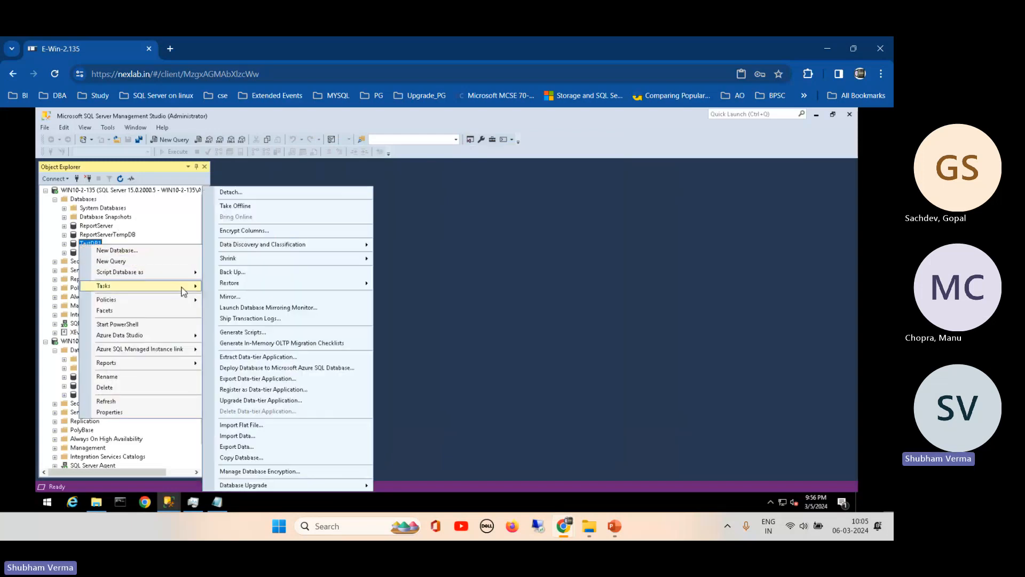
pyautogui.click(259, 320)
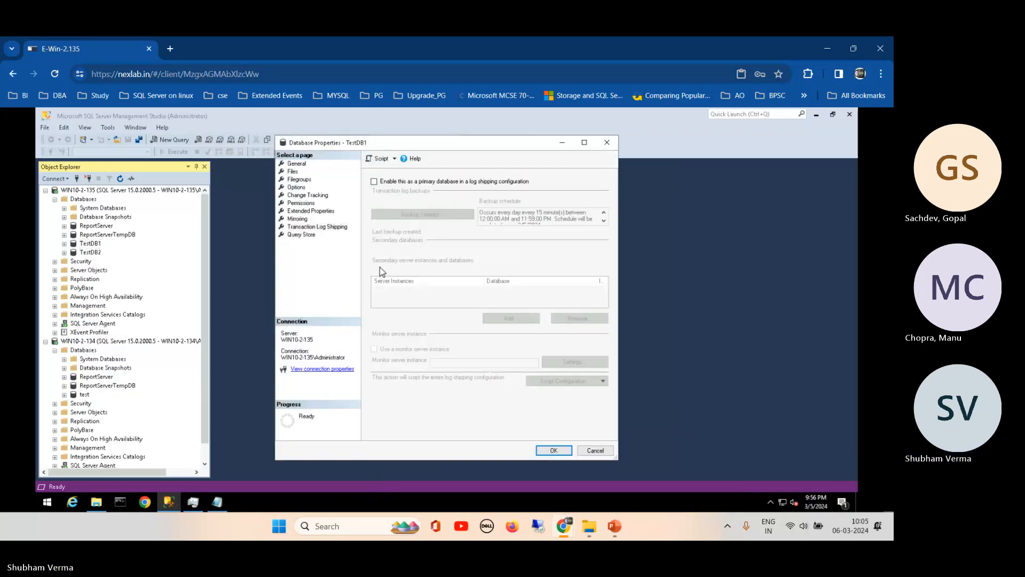
pyautogui.click(315, 227)
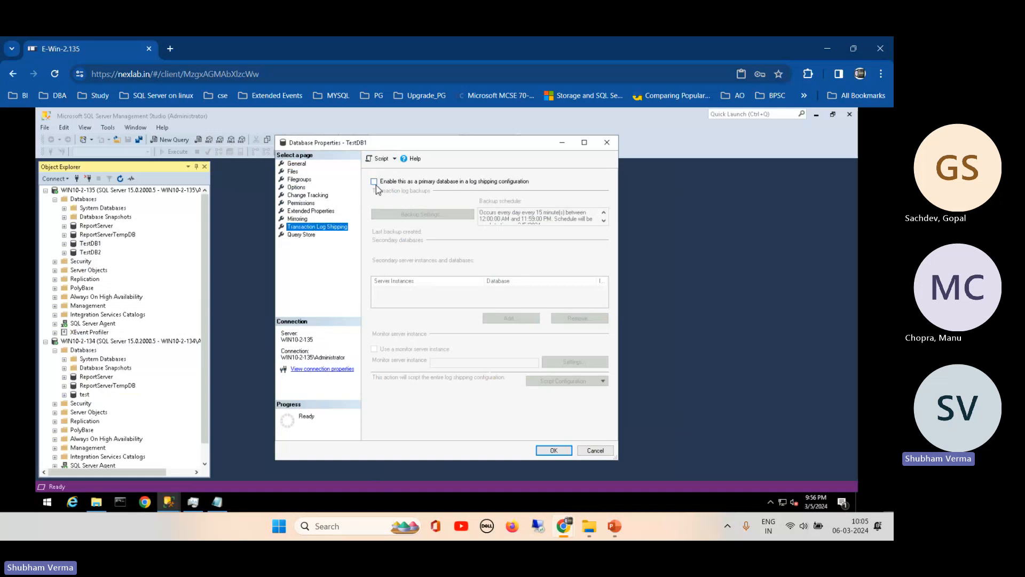
pyautogui.click(374, 182)
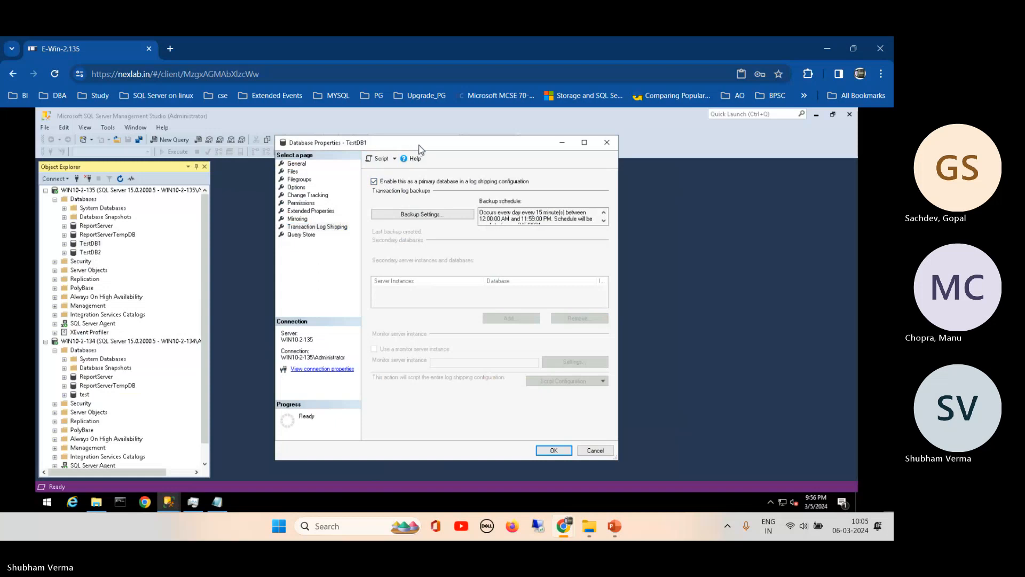
pyautogui.moveTo(418, 144); pyautogui.dragTo(390, 148)
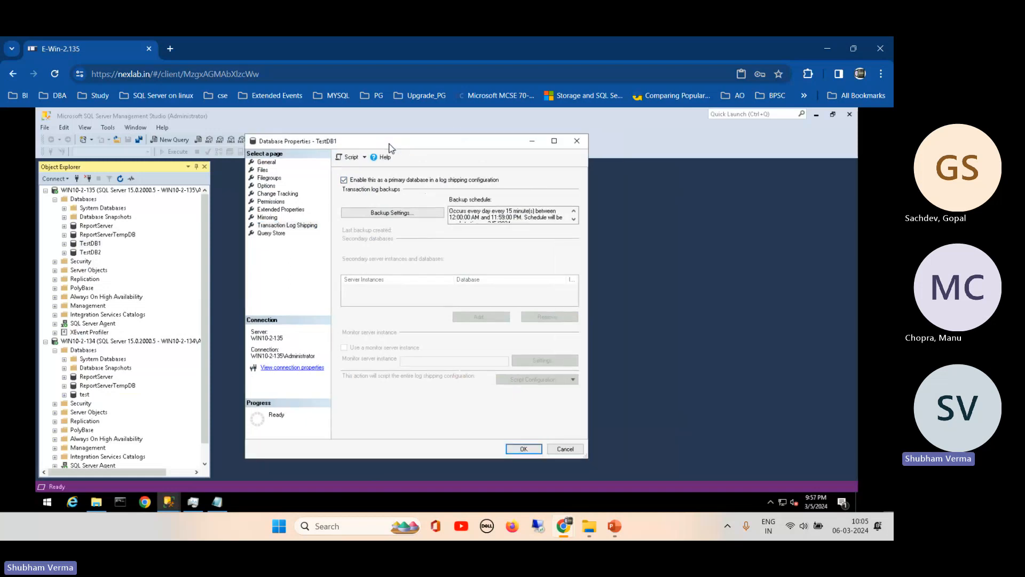
# - Launch services.msc from Task Manager's Run new task prompt
pyautogui.click(194, 505)
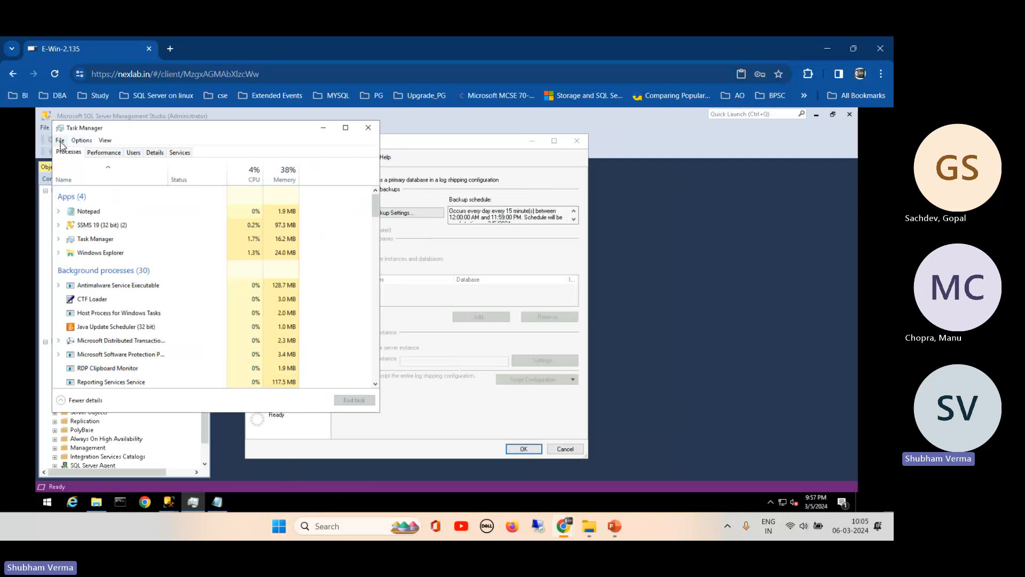
pyautogui.click(60, 140)
pyautogui.click(83, 152)
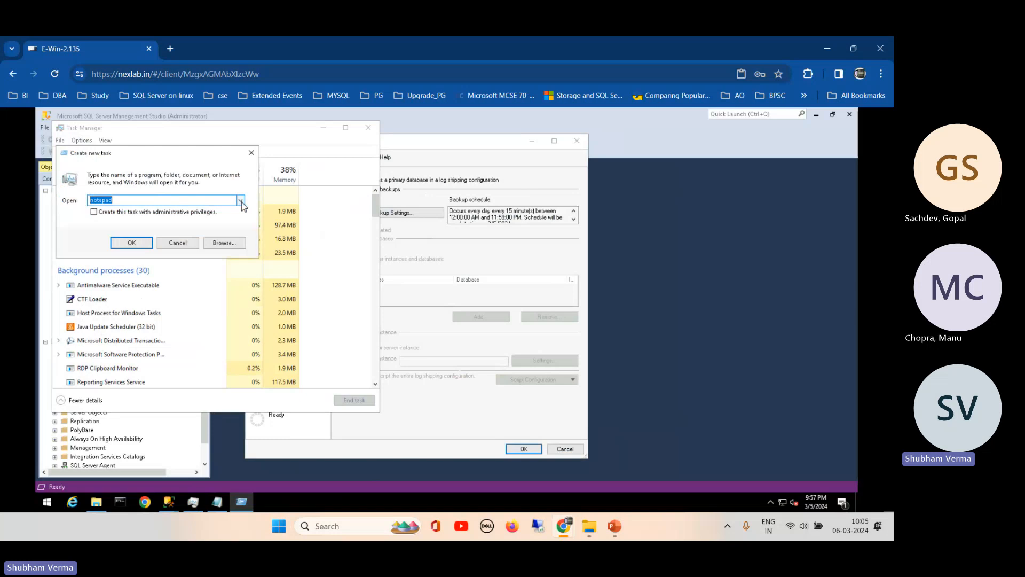
pyautogui.write('servimes')
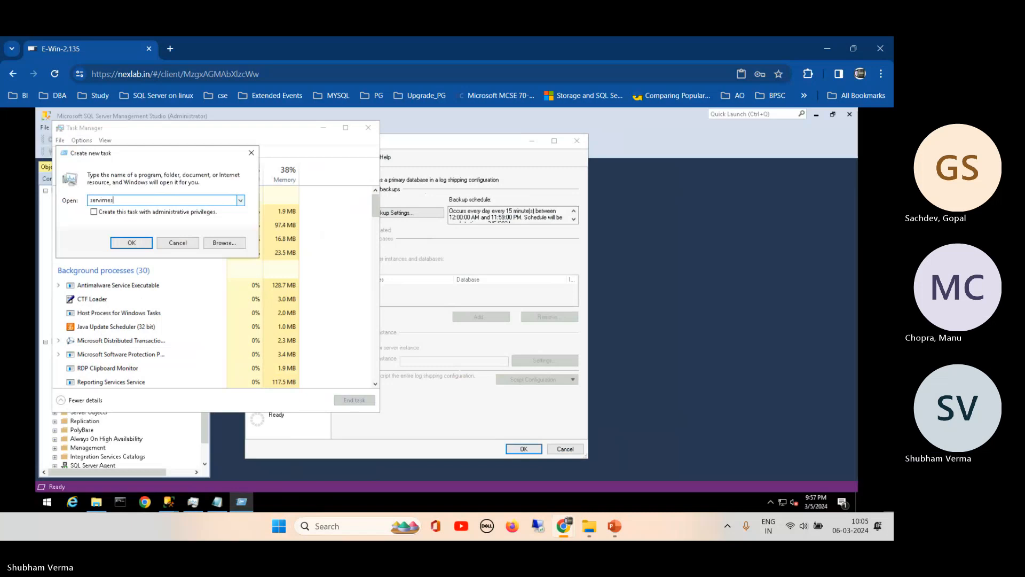
pyautogui.press('BackSpace')
pyautogui.press('BackSpace')
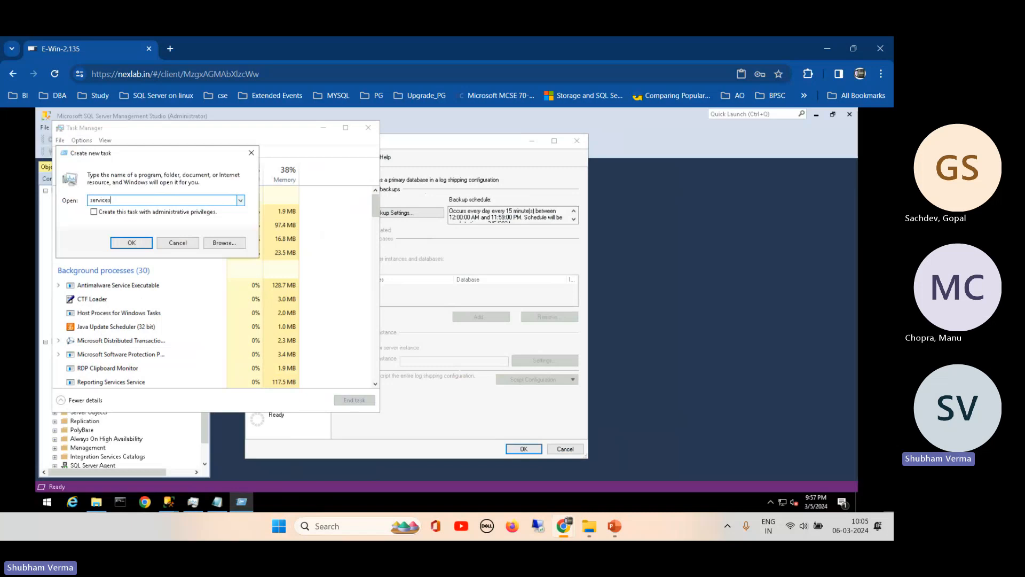
pyautogui.write('.msc')
pyautogui.press('Return')
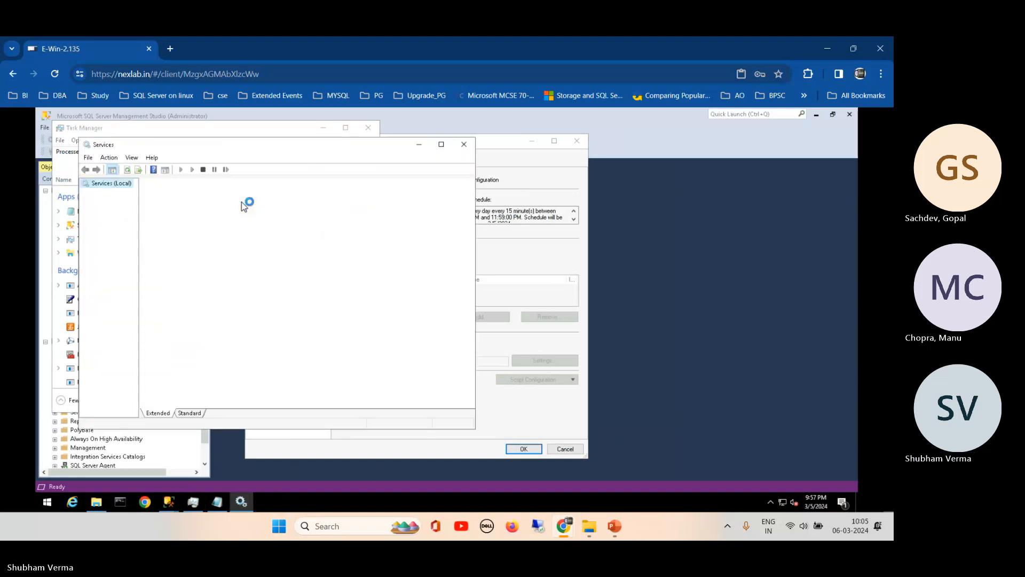
# - Select SQL Server (MSSQLSERVER) and widen Log On As to reveal NT Service\MSSQLSERVER
pyautogui.click(189, 414)
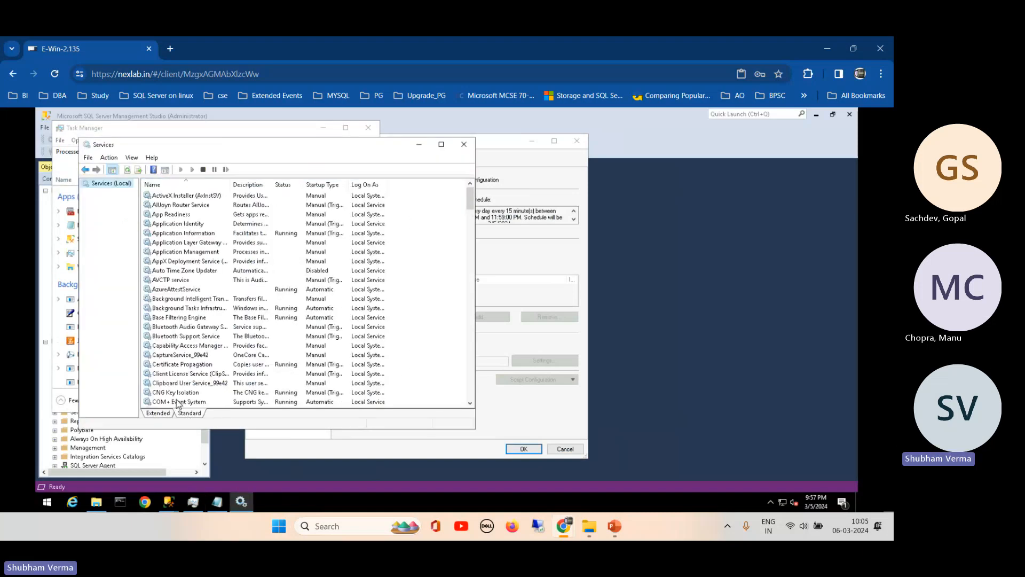
pyautogui.click(176, 393)
pyautogui.moveTo(470, 202); pyautogui.dragTo(463, 320)
pyautogui.click(196, 375)
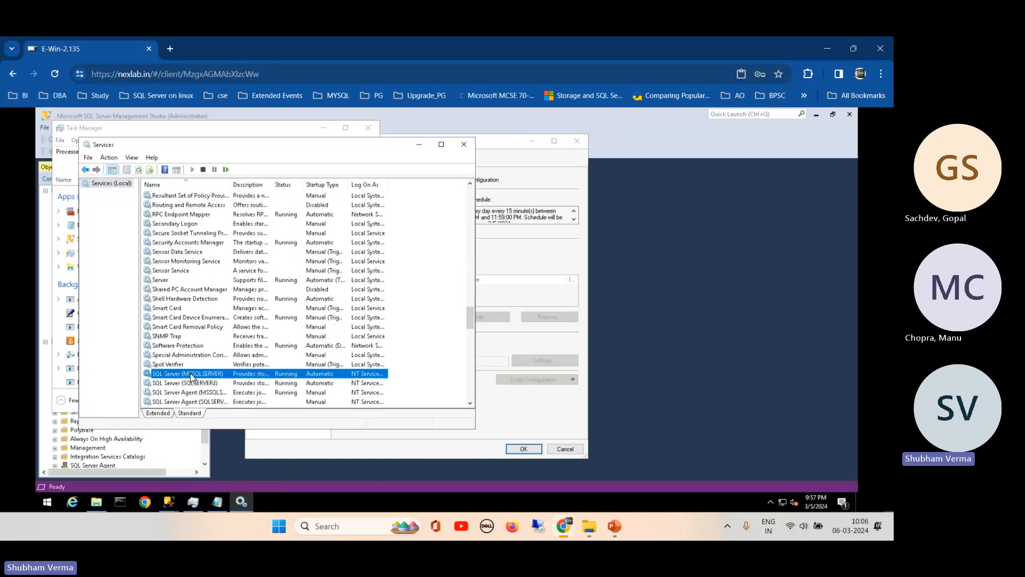
pyautogui.click(374, 363)
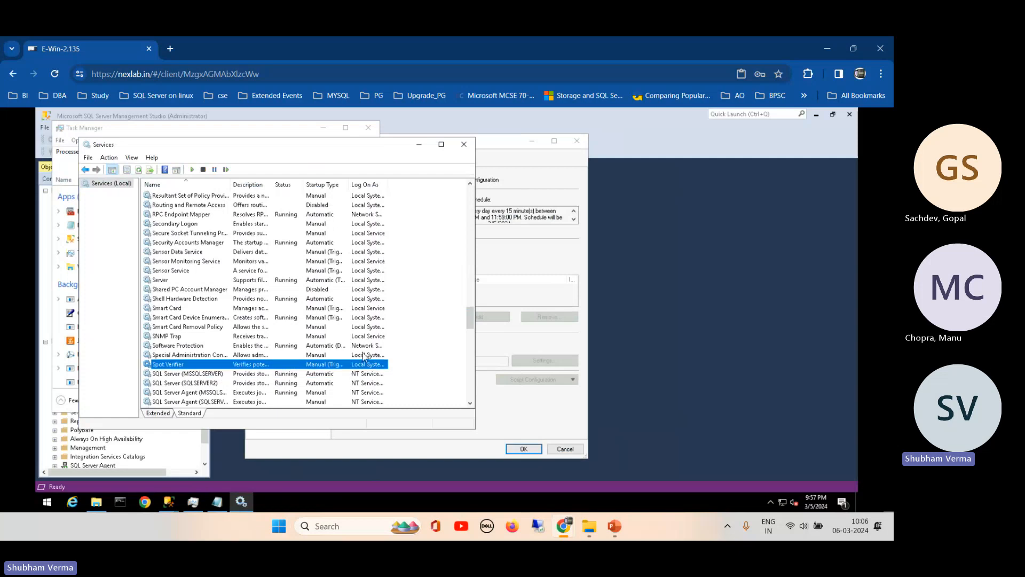
pyautogui.click(356, 374)
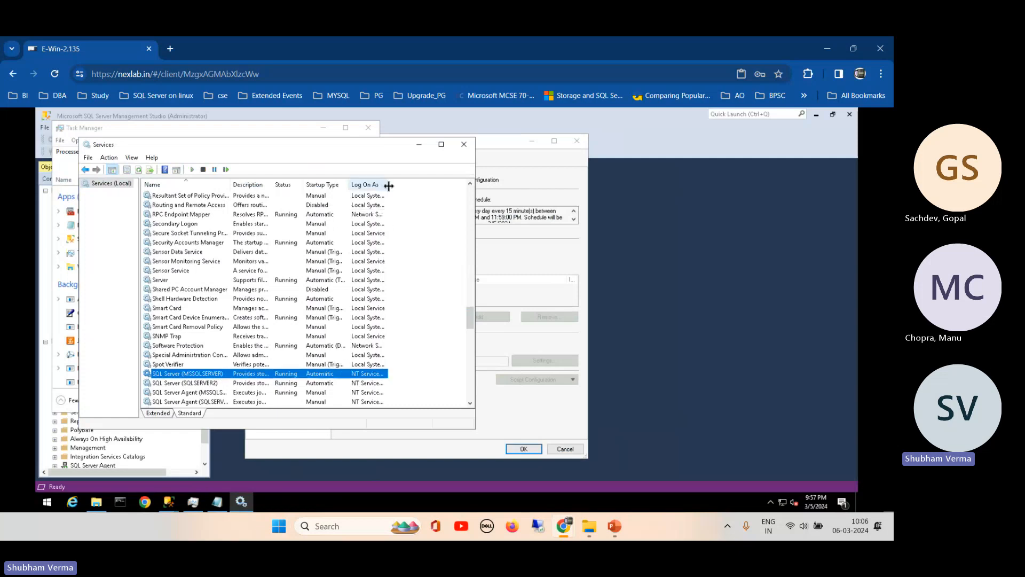
pyautogui.moveTo(396, 184); pyautogui.dragTo(440, 185)
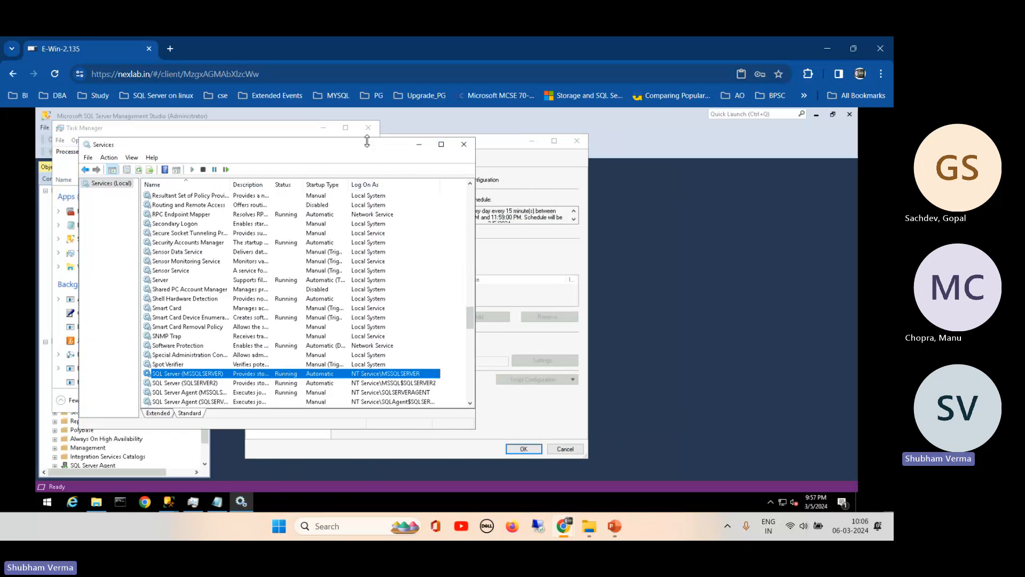
pyautogui.moveTo(355, 145); pyautogui.dragTo(470, 137)
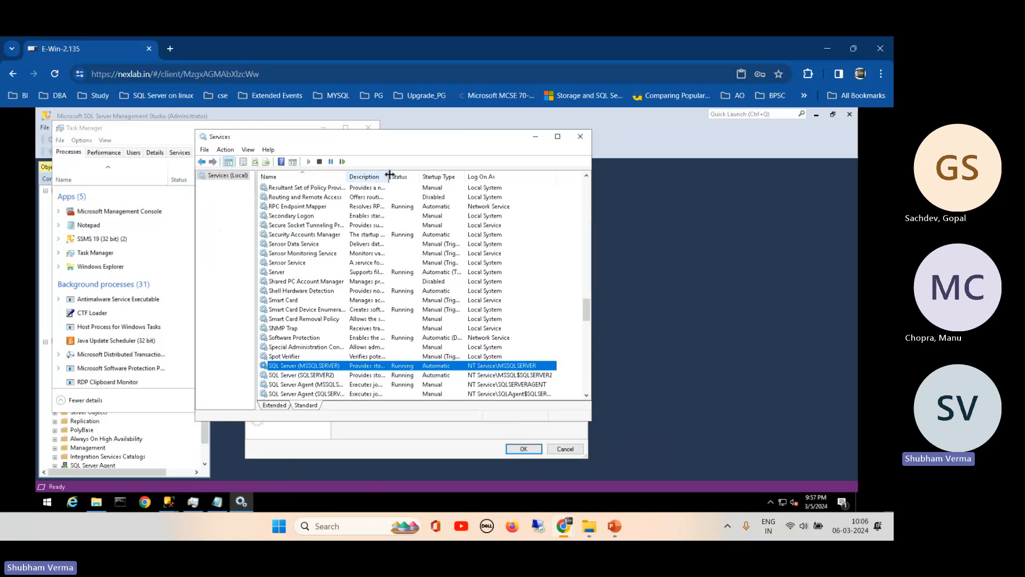
pyautogui.moveTo(389, 175); pyautogui.dragTo(435, 176)
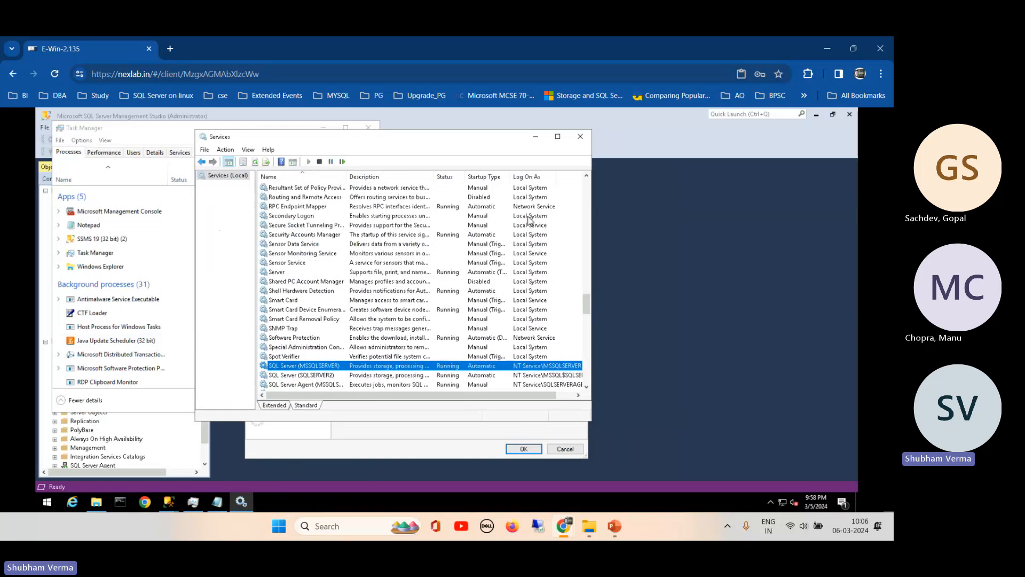
# - Minimize Services and Task Manager, then open TestDB1's log shipping Backup Settings
pyautogui.click(540, 138)
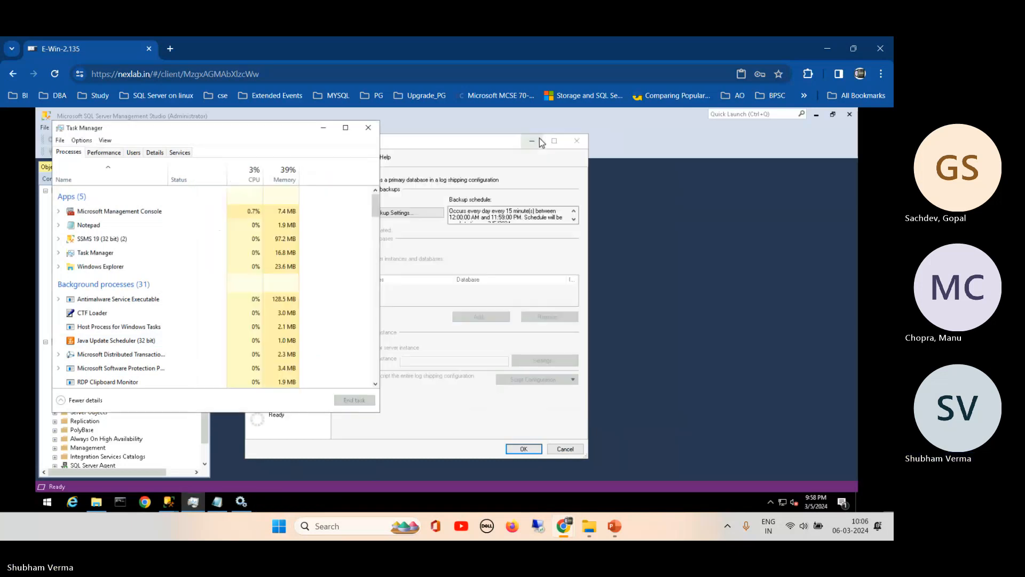
pyautogui.click(324, 131)
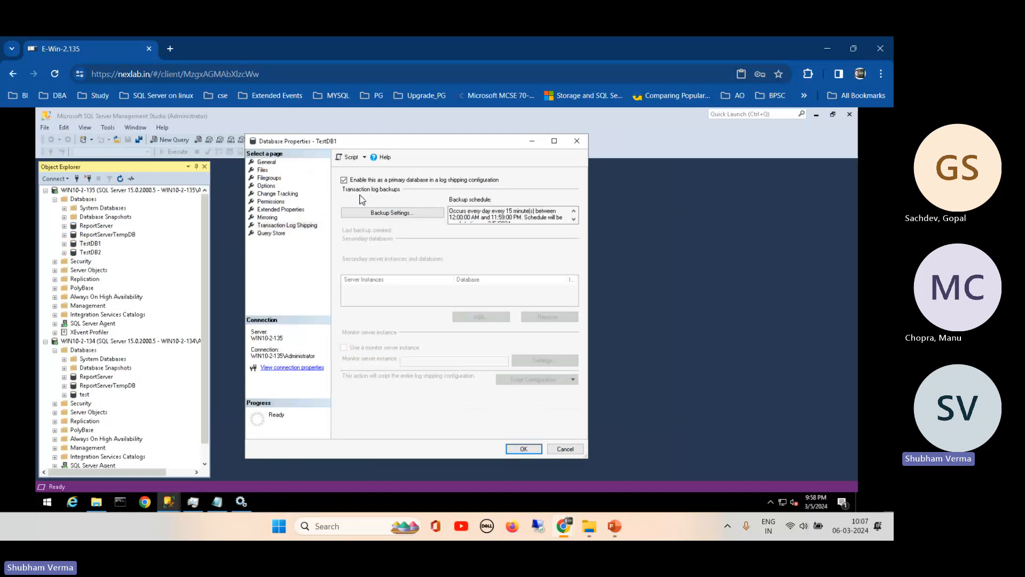
pyautogui.click(394, 213)
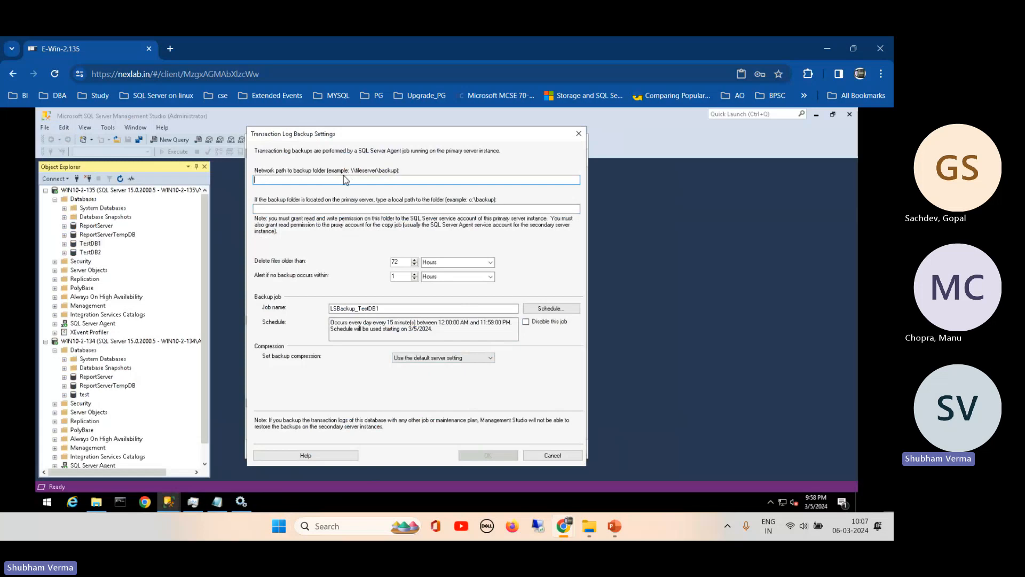
# - Copy \\WIN10-2-135\Tlog from Notepad and paste it as the backup folder's network path
pyautogui.click(216, 502)
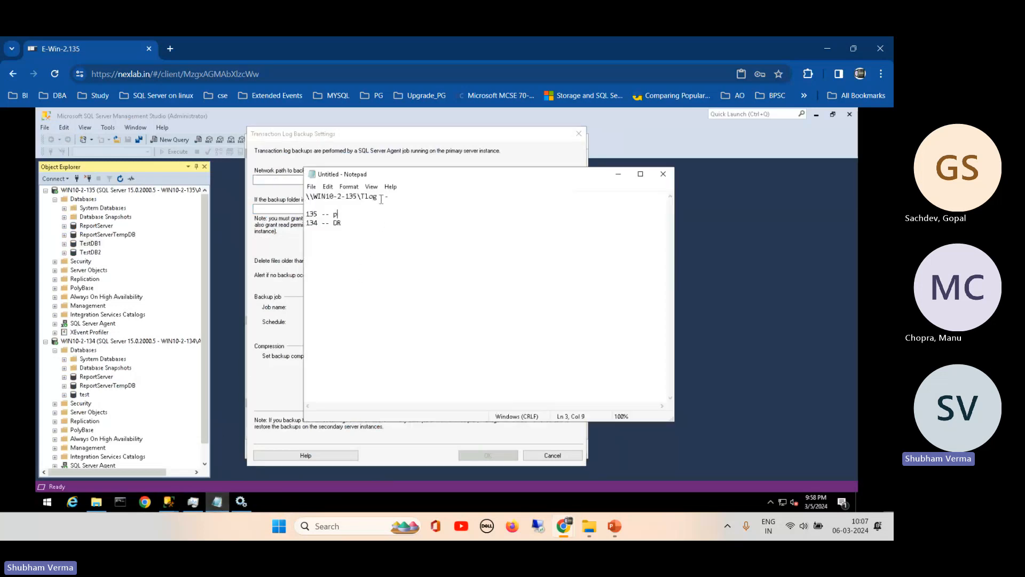
pyautogui.moveTo(378, 196); pyautogui.dragTo(298, 198)
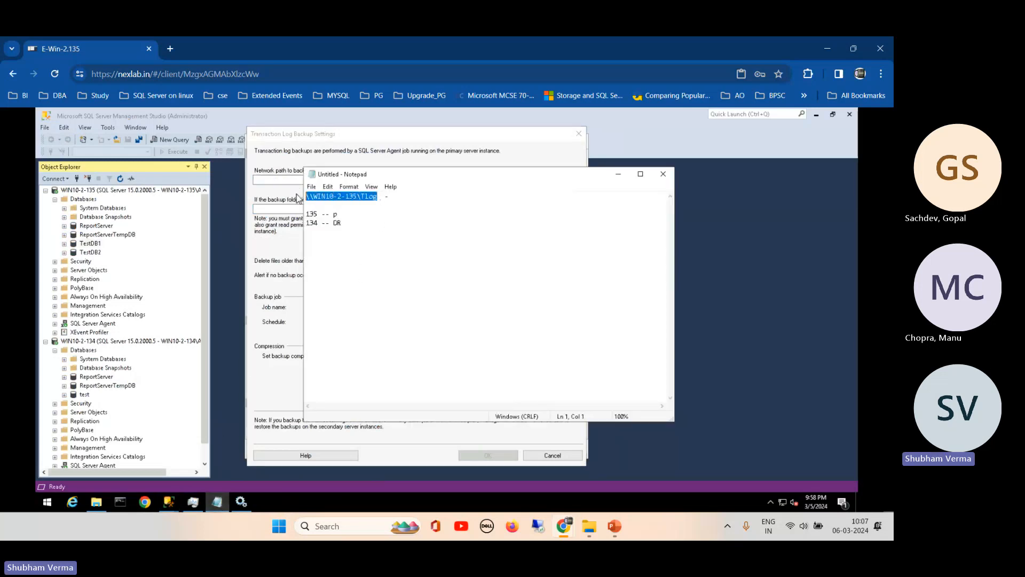
pyautogui.hotkey('ctrl', 'c')
pyautogui.click(269, 180)
pyautogui.hotkey('ctrl', 'v')
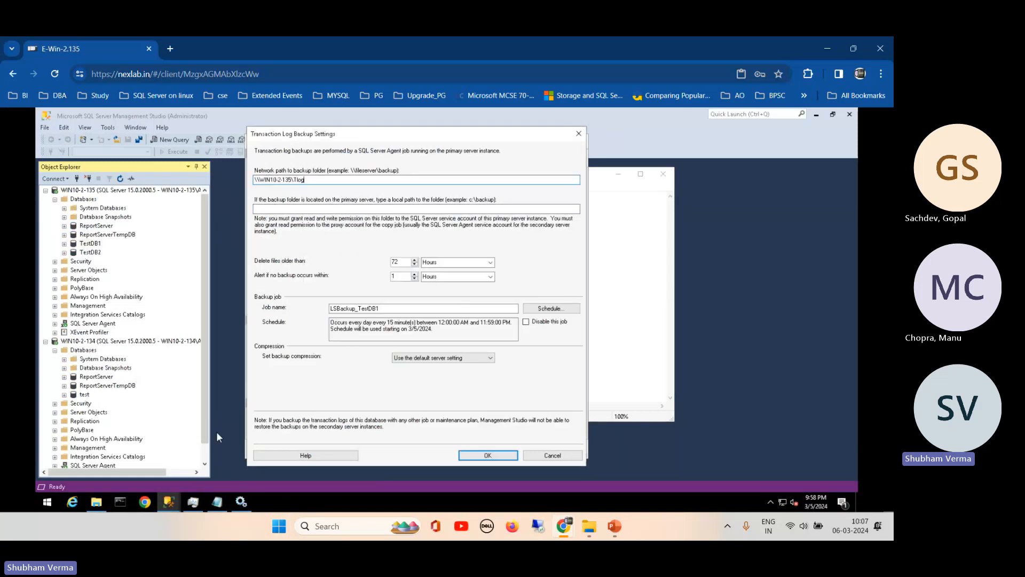
pyautogui.click(96, 502)
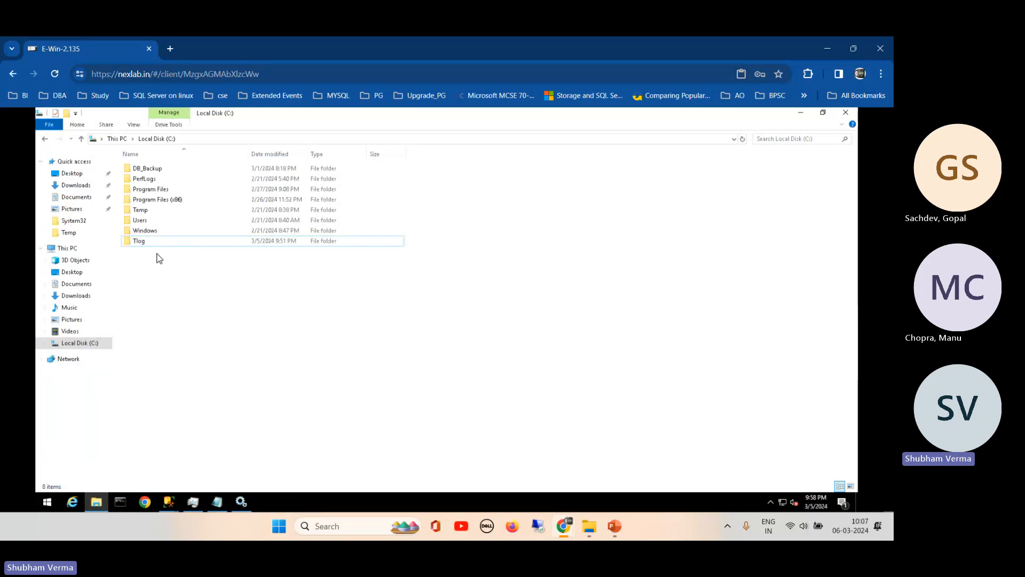
# - Open C:\Tlog in File Explorer, see it is empty, and minimize the window
pyautogui.doubleClick(145, 243)
pyautogui.click(223, 141)
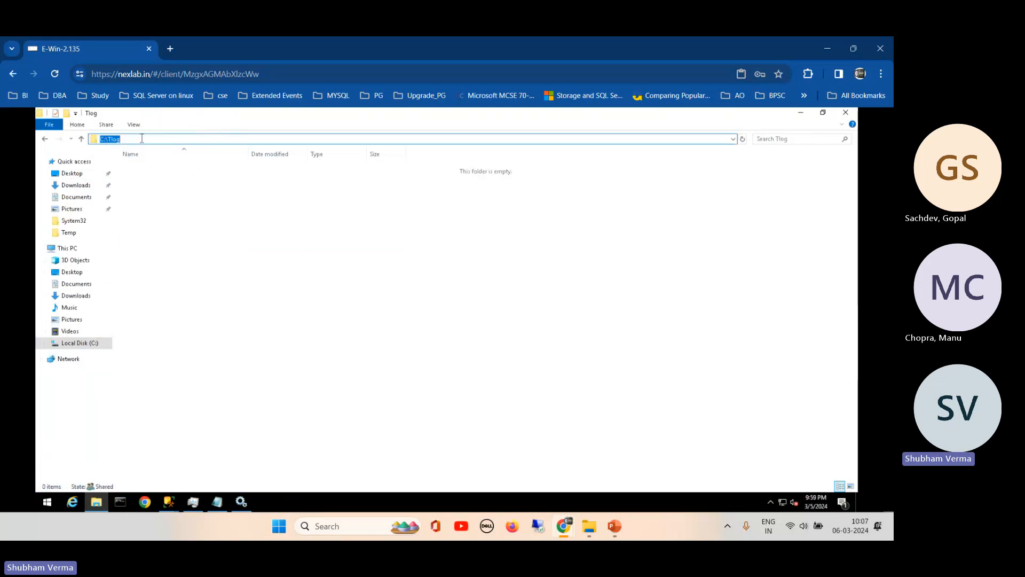
pyautogui.click(801, 112)
# - Set the local backup folder to C:\Tlog and change file deletion from 72 to 24 hours
pyautogui.click(435, 207)
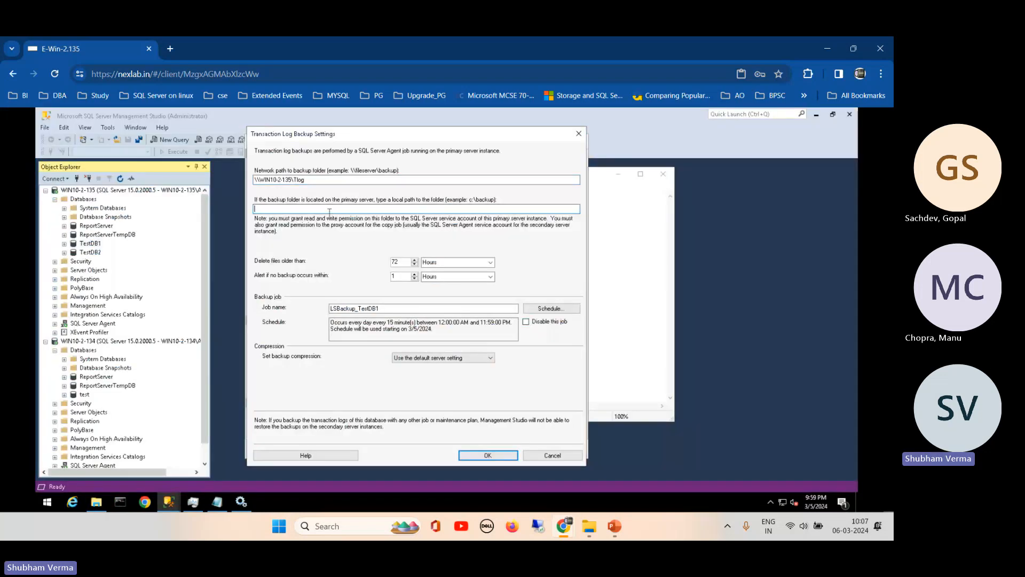
pyautogui.hotkey('ctrl', 'v')
pyautogui.moveTo(401, 263); pyautogui.dragTo(381, 266)
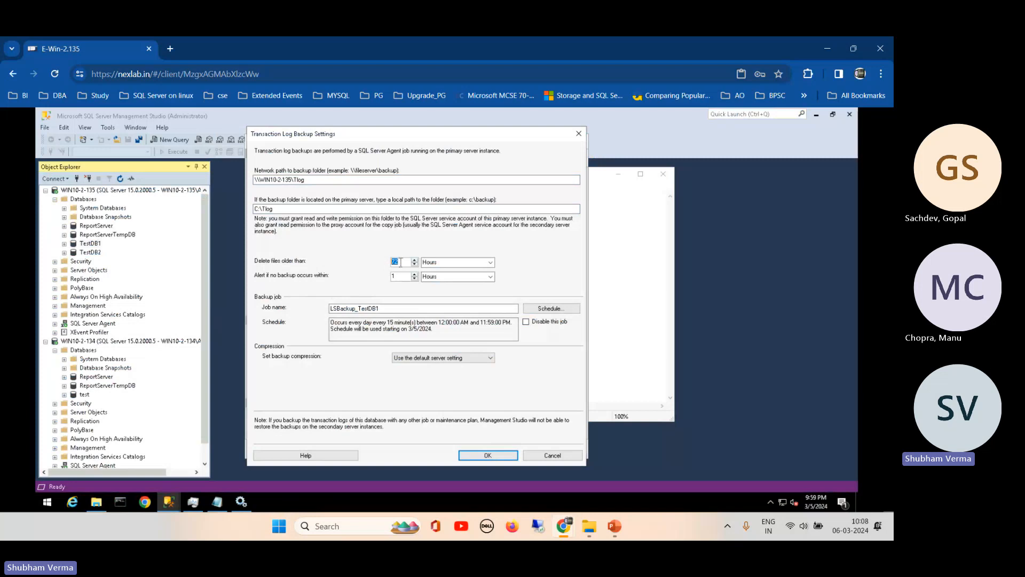
pyautogui.write('24')
pyautogui.click(380, 309)
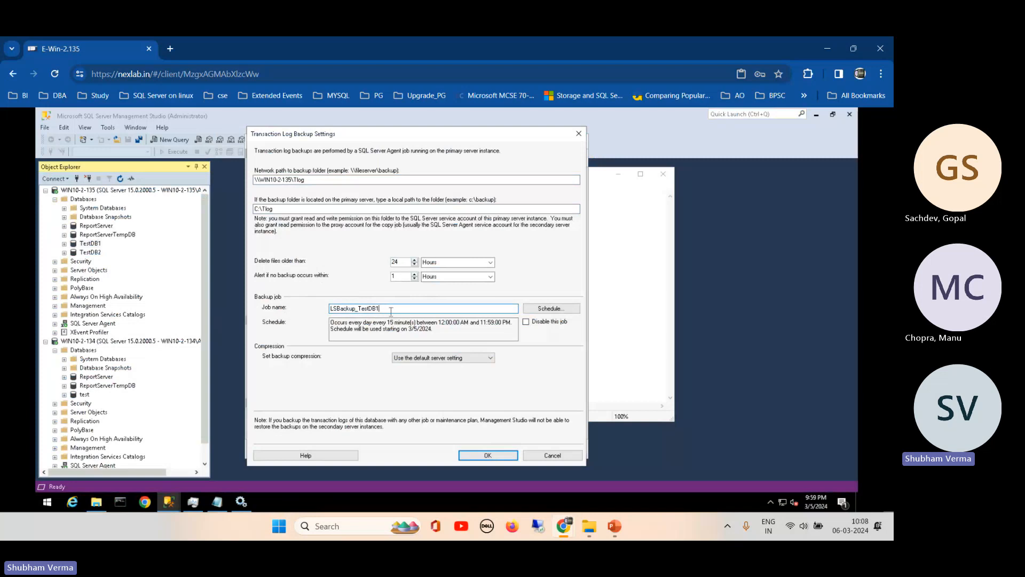
# - Schedule the log backup every 5 minutes, starting 10:10:00 AM and ending 10:05:00 PM
pyautogui.click(558, 310)
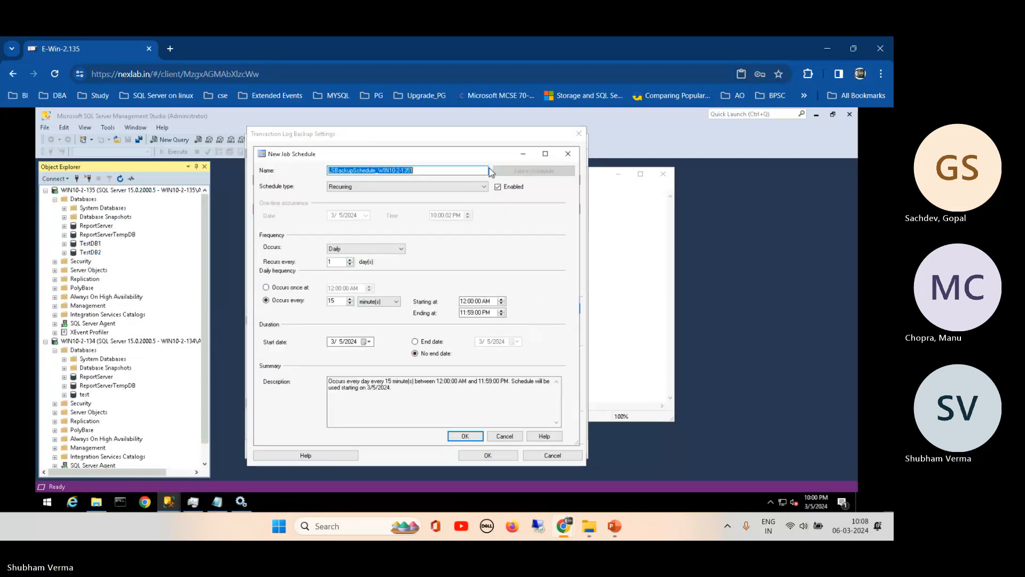
pyautogui.moveTo(478, 159); pyautogui.dragTo(562, 158)
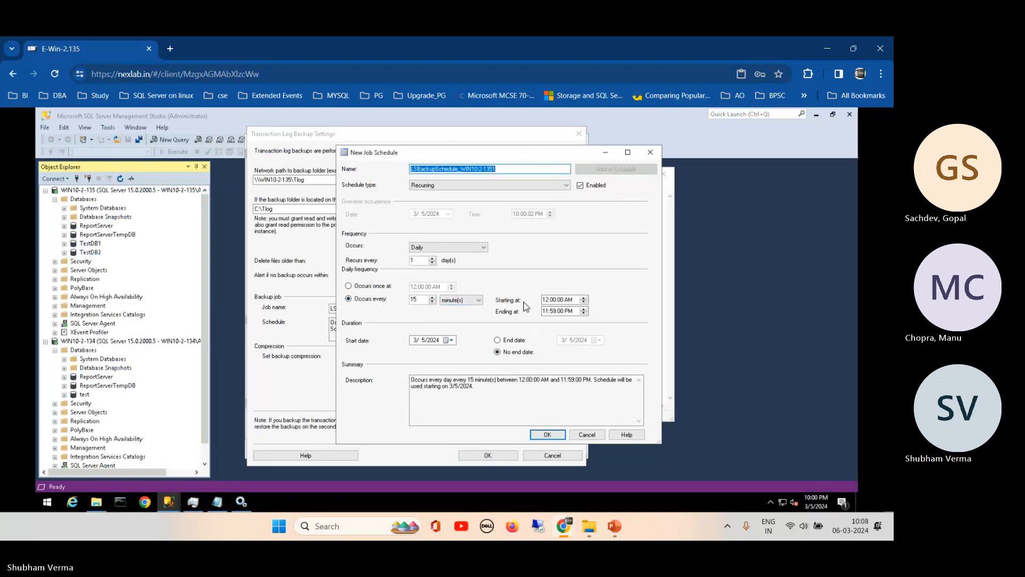
pyautogui.doubleClick(420, 300)
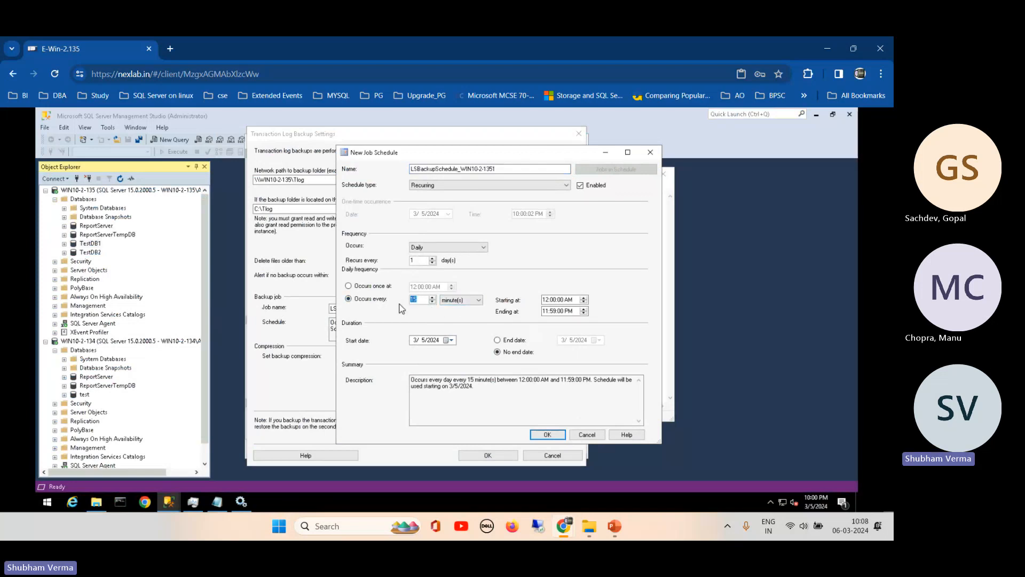
pyautogui.write('5')
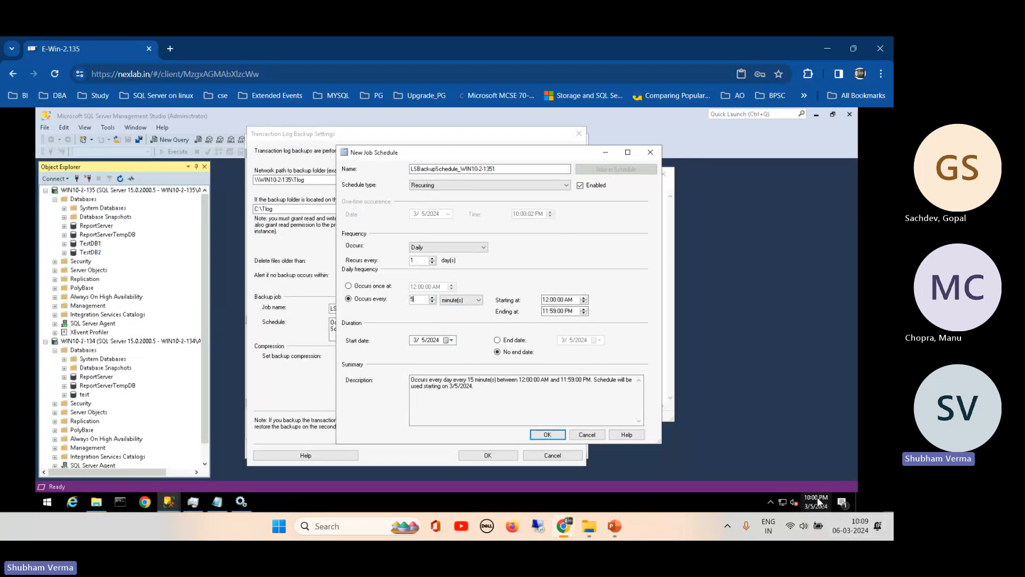
pyautogui.click(546, 301)
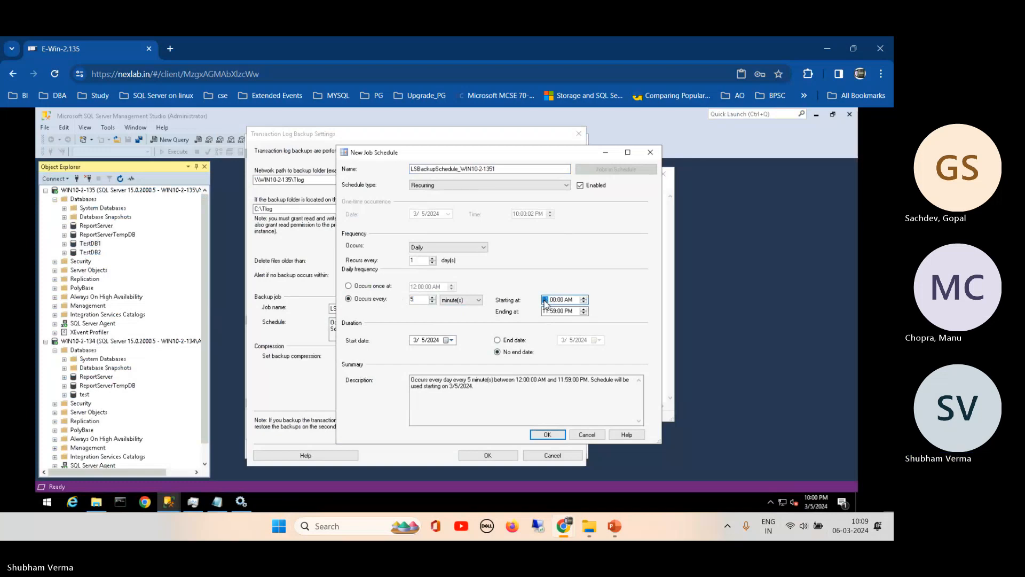
pyautogui.write('10')
pyautogui.click(556, 301)
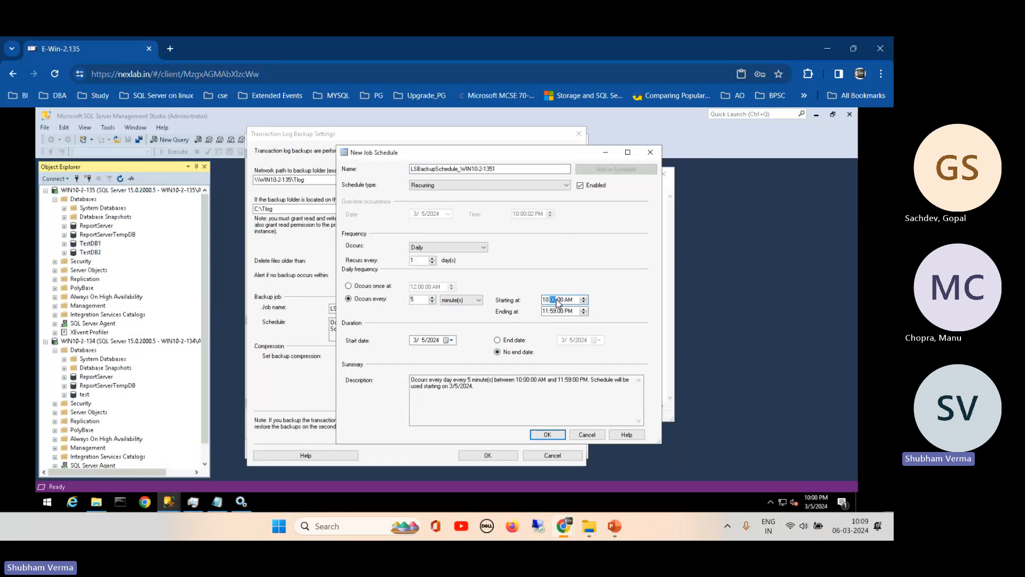
pyautogui.click(546, 311)
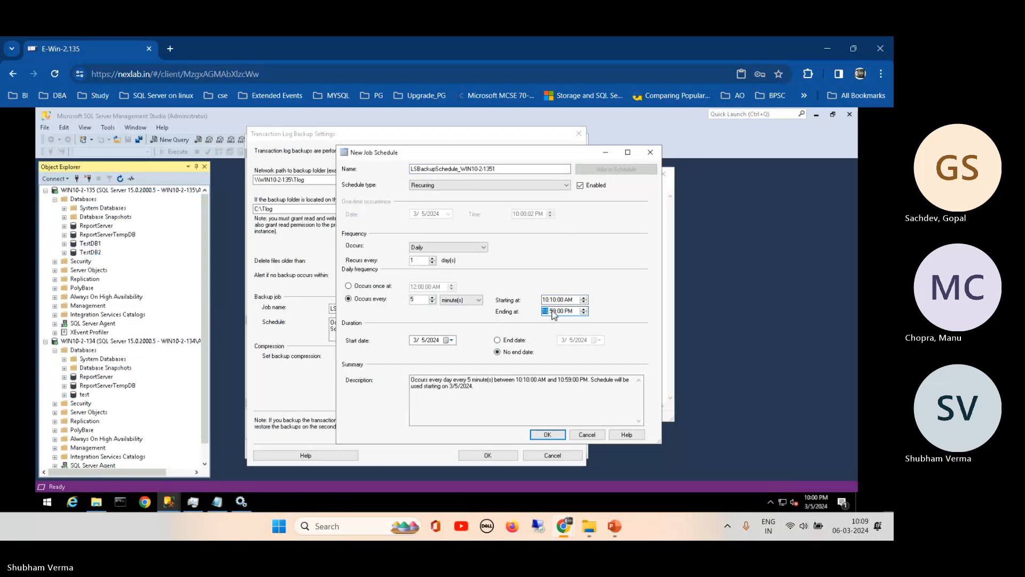
pyautogui.click(553, 312)
pyautogui.write('05')
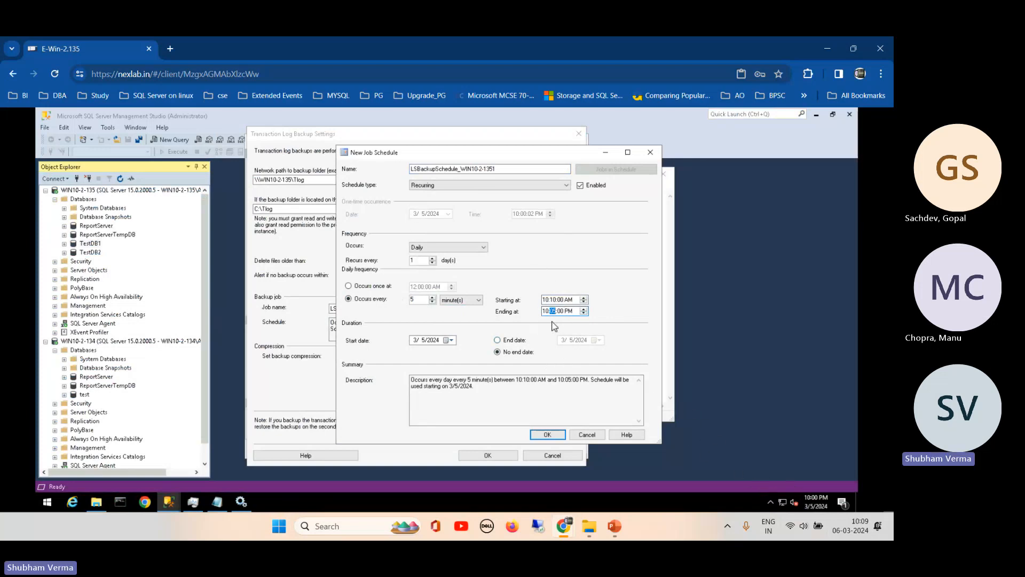
pyautogui.click(546, 437)
# - Accept the schedule, choose Compress backup, and save the transaction log backup settings
pyautogui.click(547, 435)
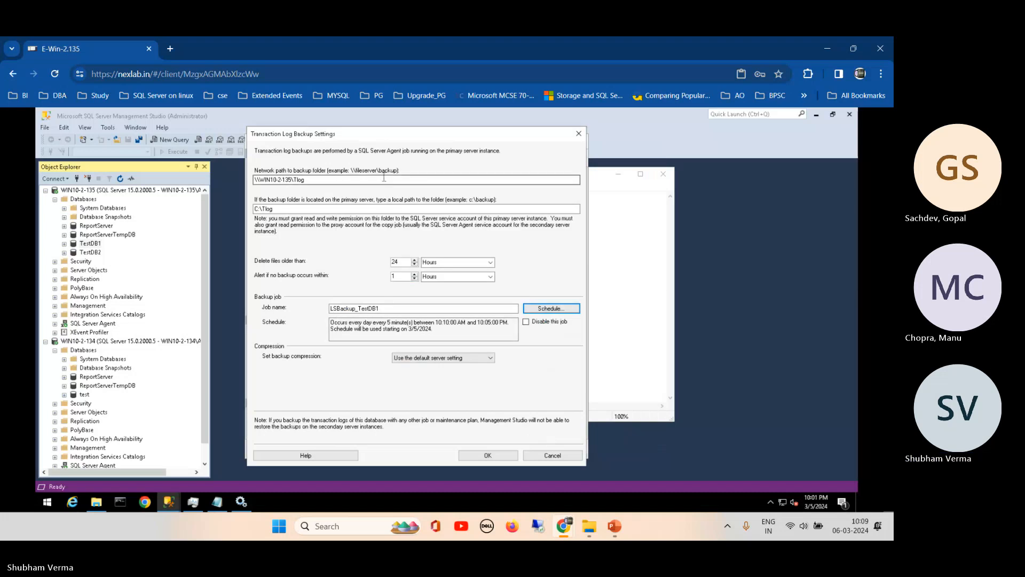
pyautogui.moveTo(358, 137); pyautogui.dragTo(458, 125)
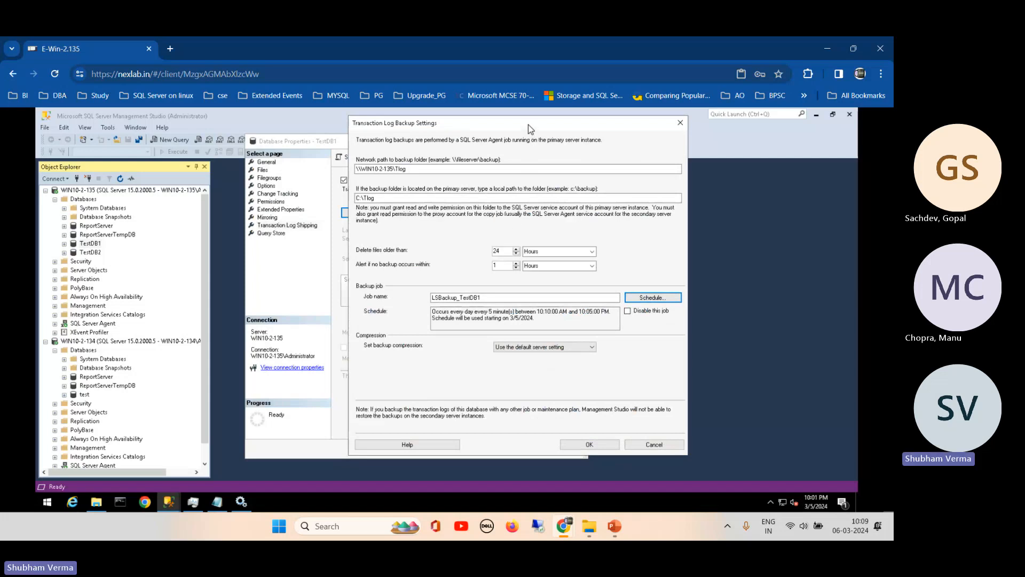
pyautogui.moveTo(528, 124); pyautogui.dragTo(649, 145)
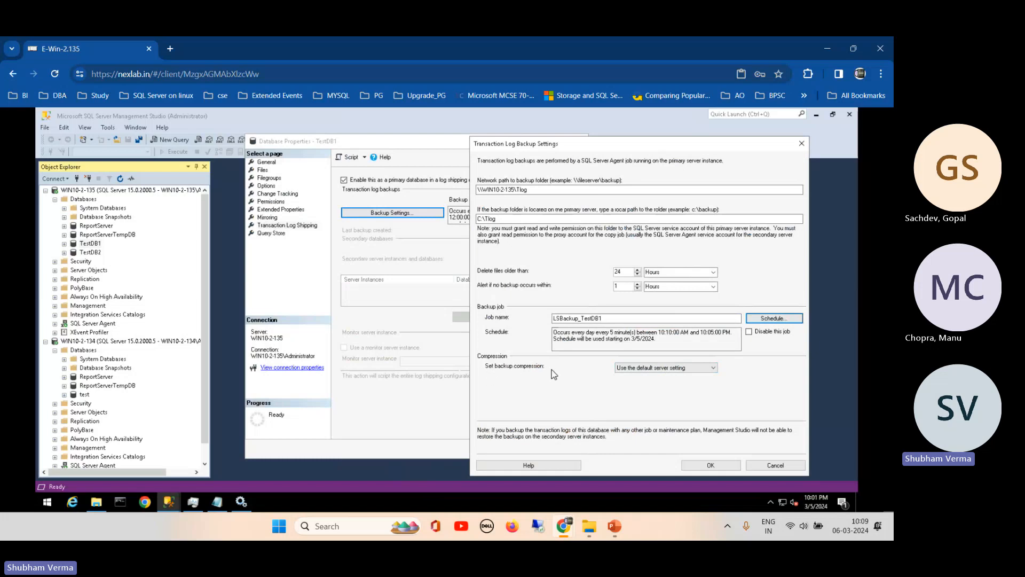
pyautogui.click(654, 370)
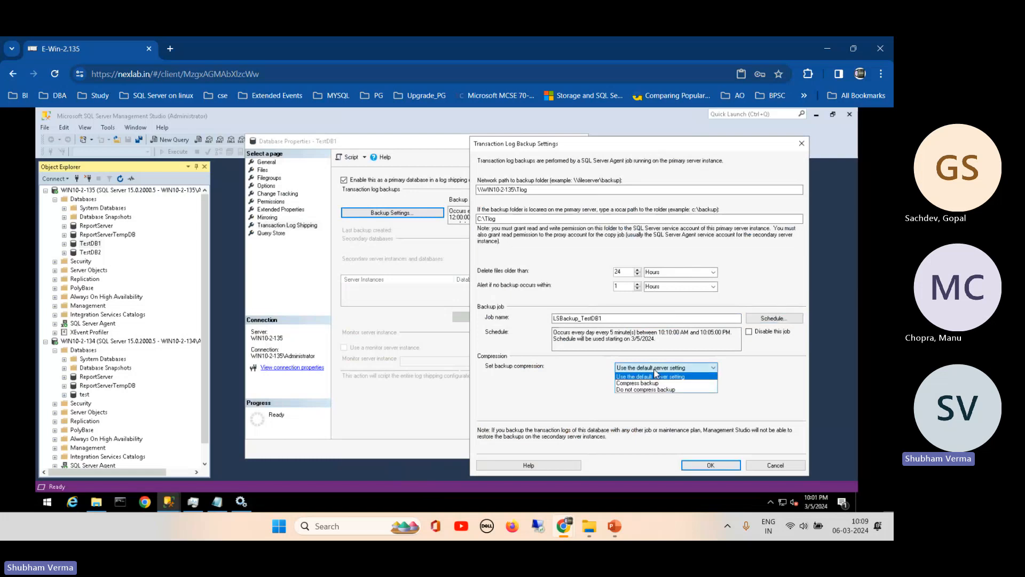
pyautogui.click(653, 384)
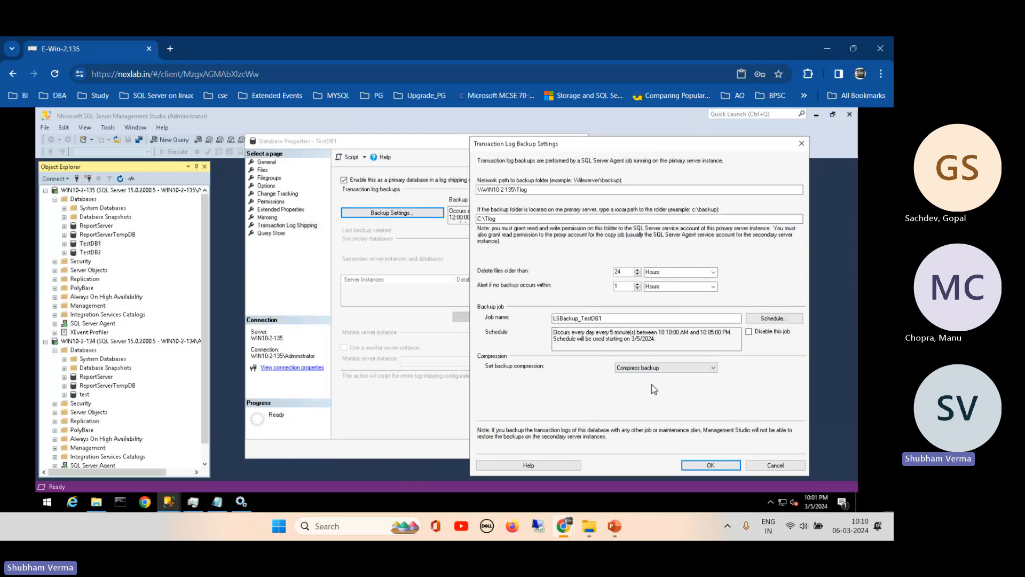
pyautogui.click(699, 469)
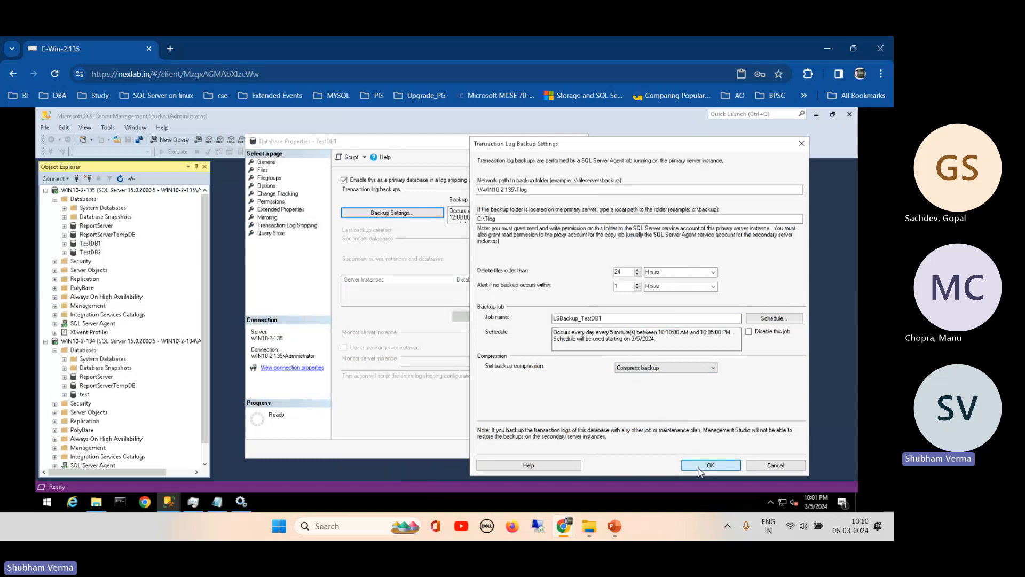
pyautogui.click(699, 471)
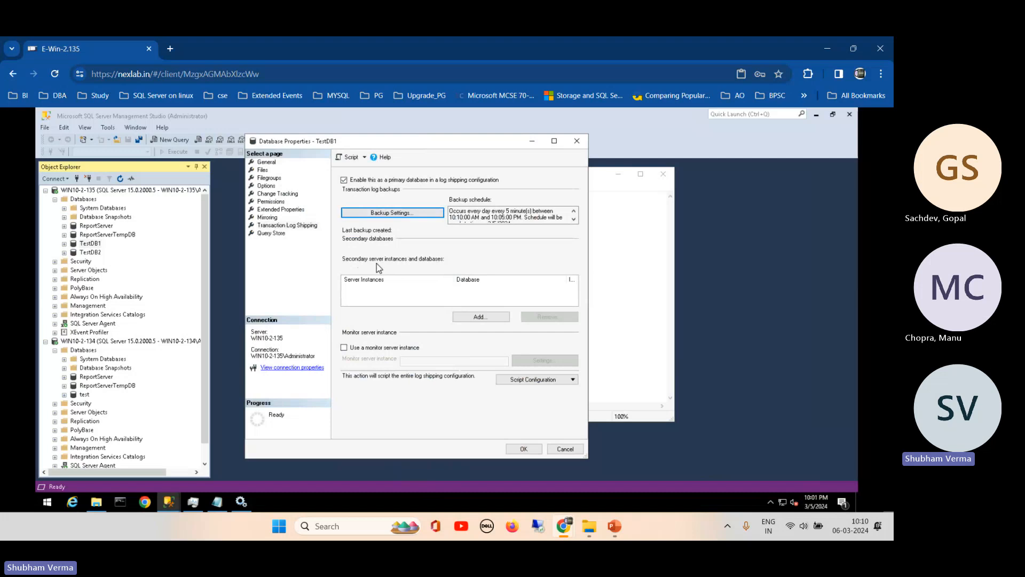
# - Add a secondary server and connect to WIN10-2-134 using Windows Authentication
pyautogui.click(478, 319)
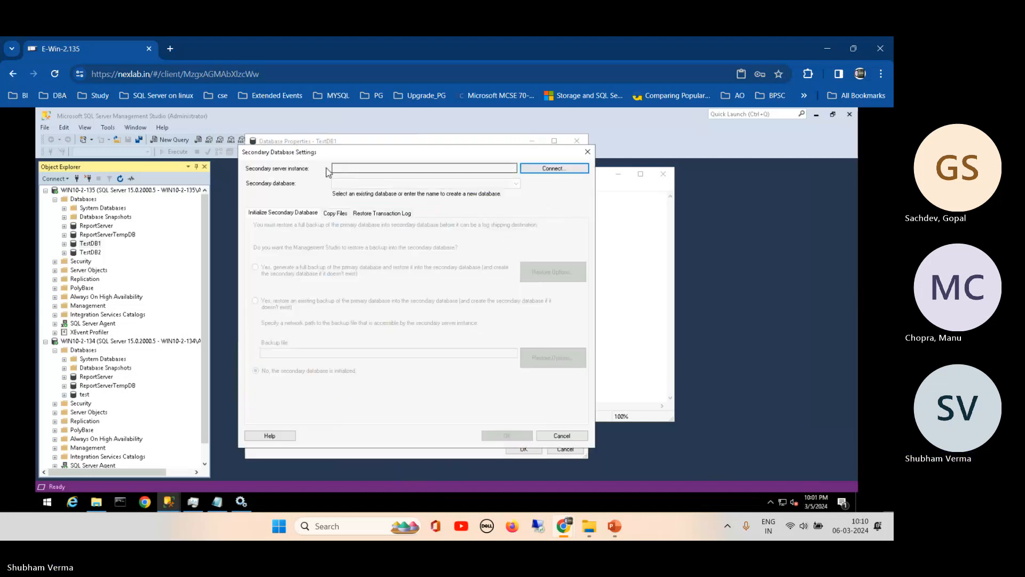
pyautogui.moveTo(410, 155); pyautogui.dragTo(489, 167)
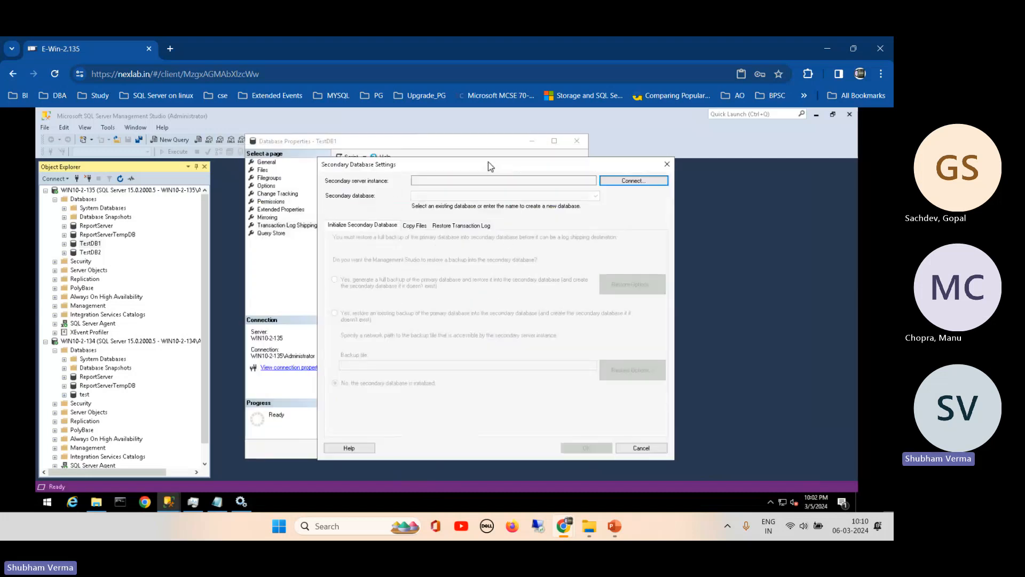
pyautogui.click(630, 181)
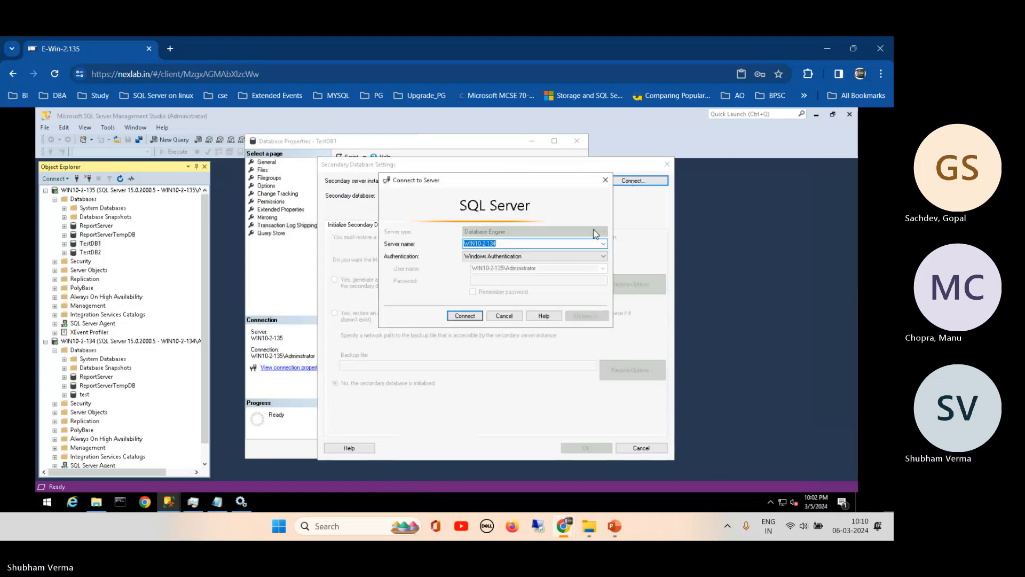
pyautogui.click(603, 256)
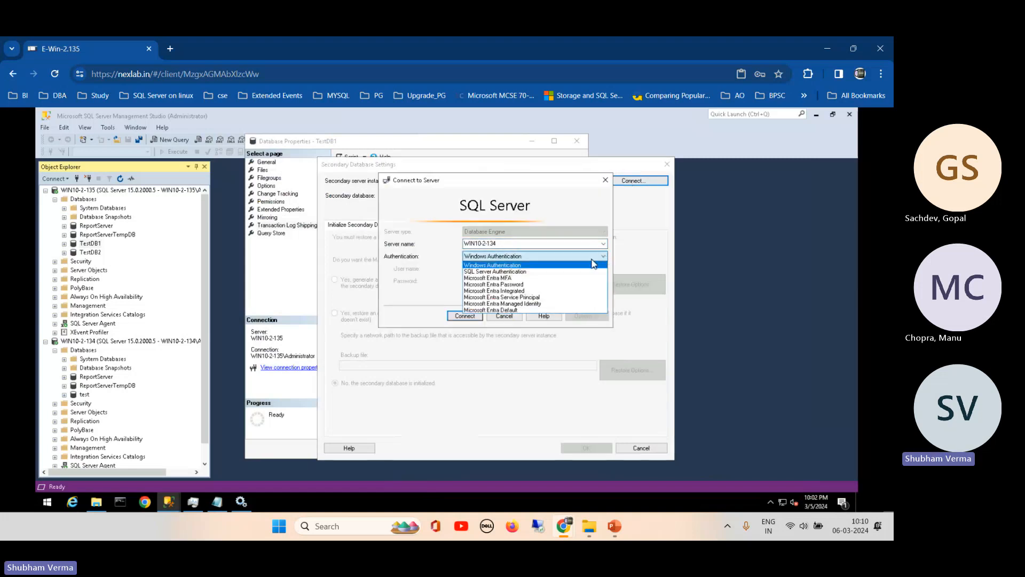
pyautogui.click(601, 249)
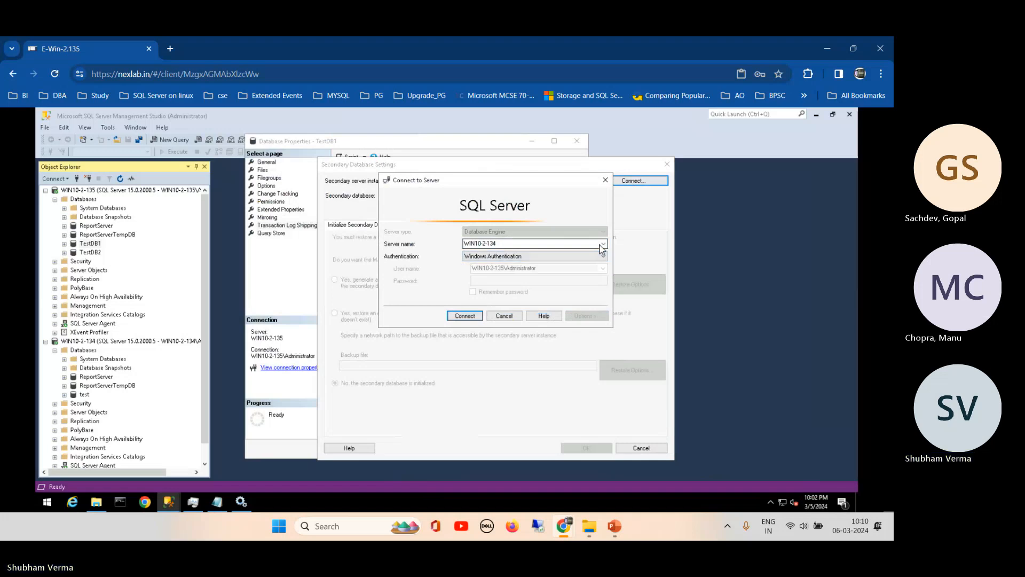
pyautogui.click(603, 244)
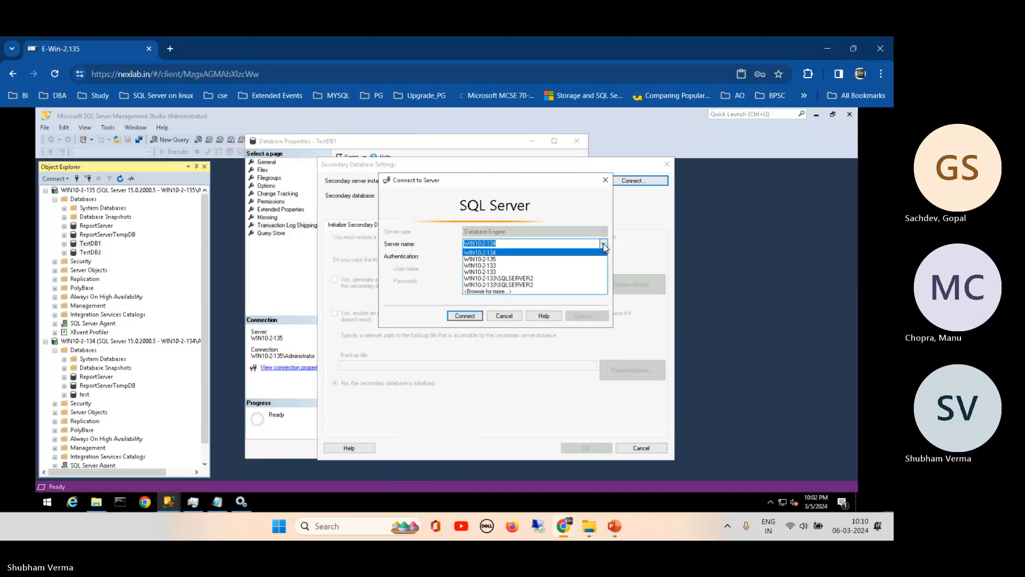
pyautogui.click(505, 291)
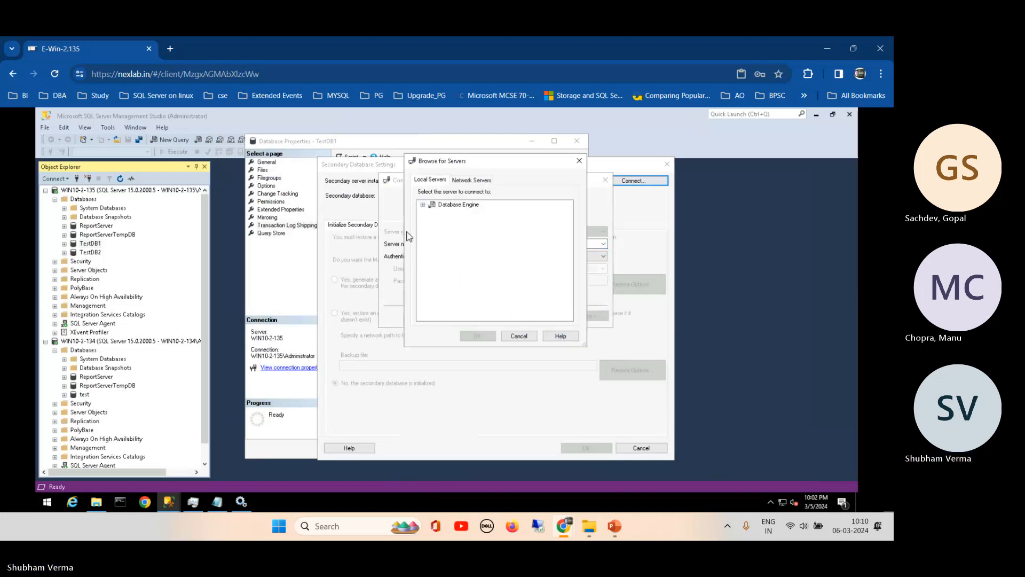
pyautogui.click(423, 205)
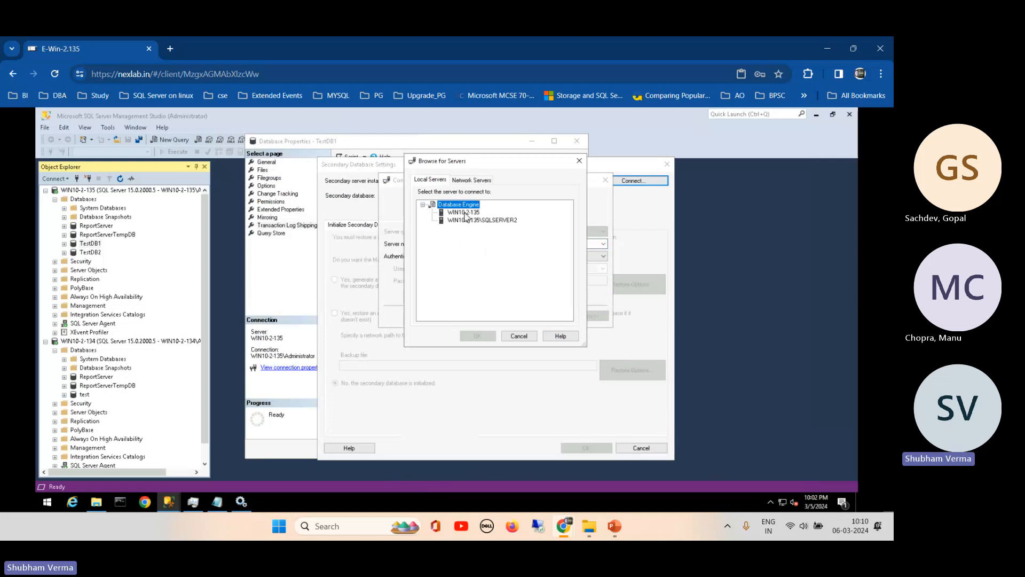
pyautogui.click(472, 180)
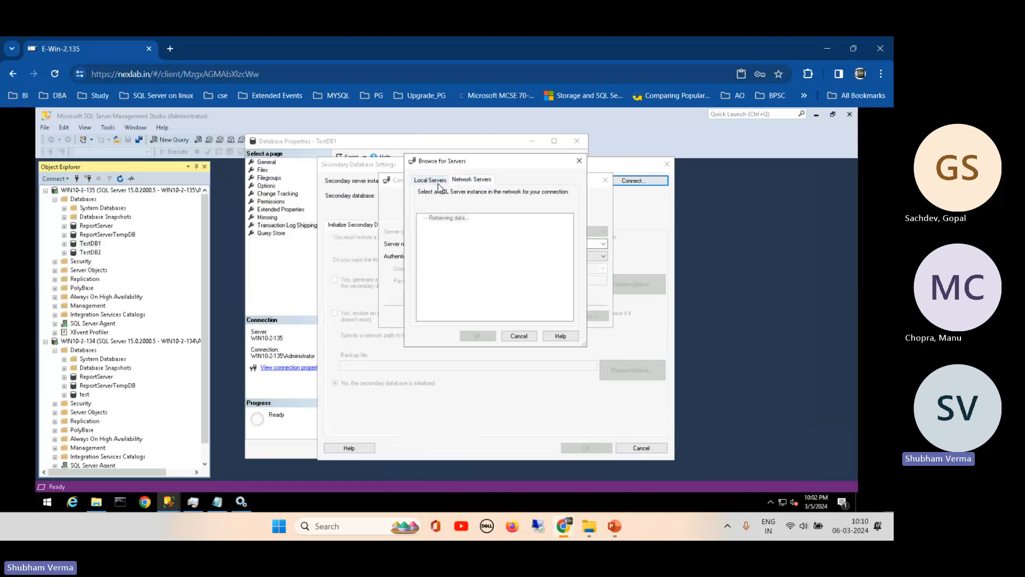
pyautogui.click(519, 335)
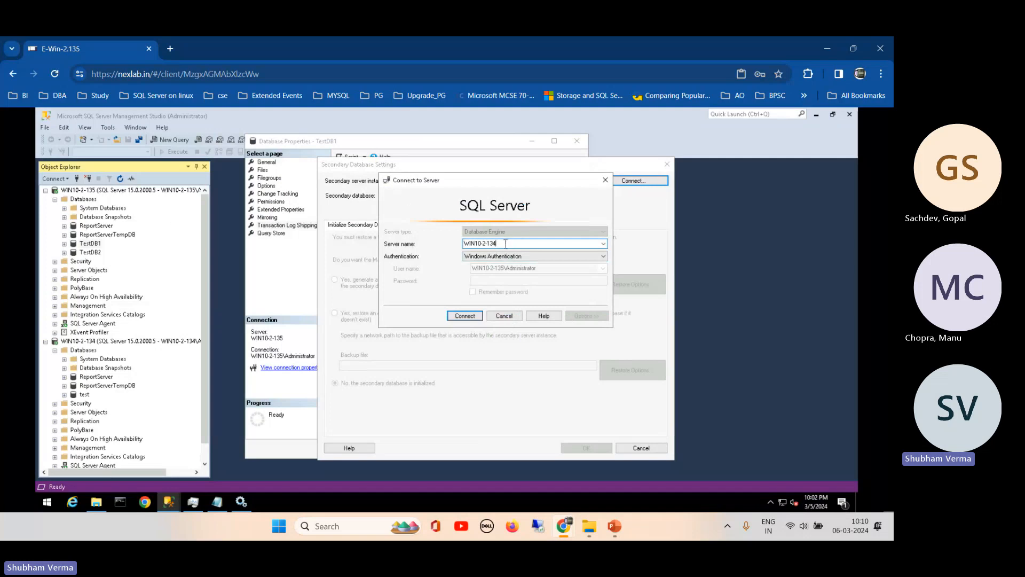
pyautogui.click(467, 316)
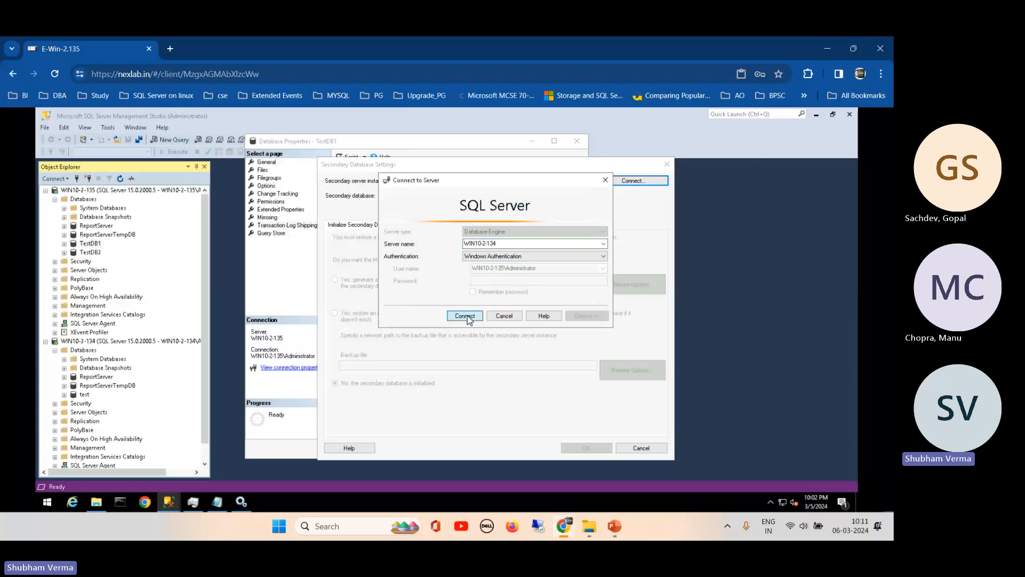
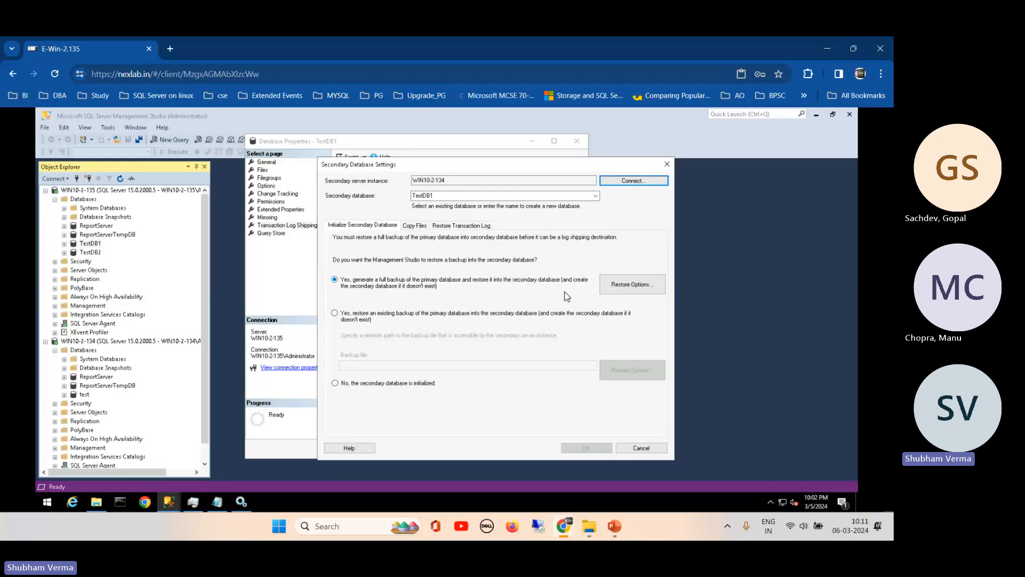
# - Open Restore Options for the secondary TestDB1 and begin entering the data files folder path
pyautogui.click(635, 291)
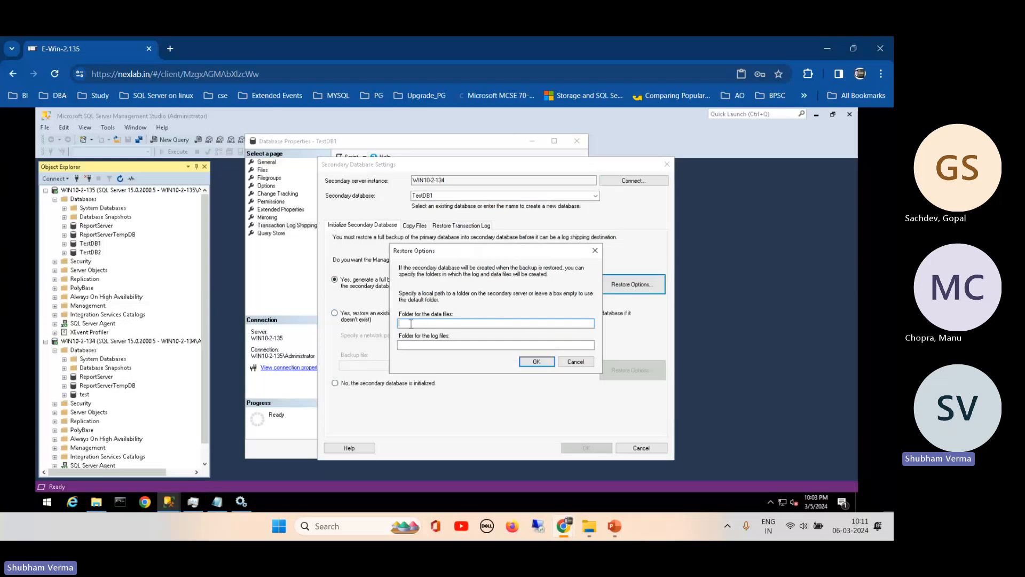
pyautogui.write('d')
# - Switch to the empty Tlog folder in Explorer and select its C:\Tlog path
pyautogui.click(97, 502)
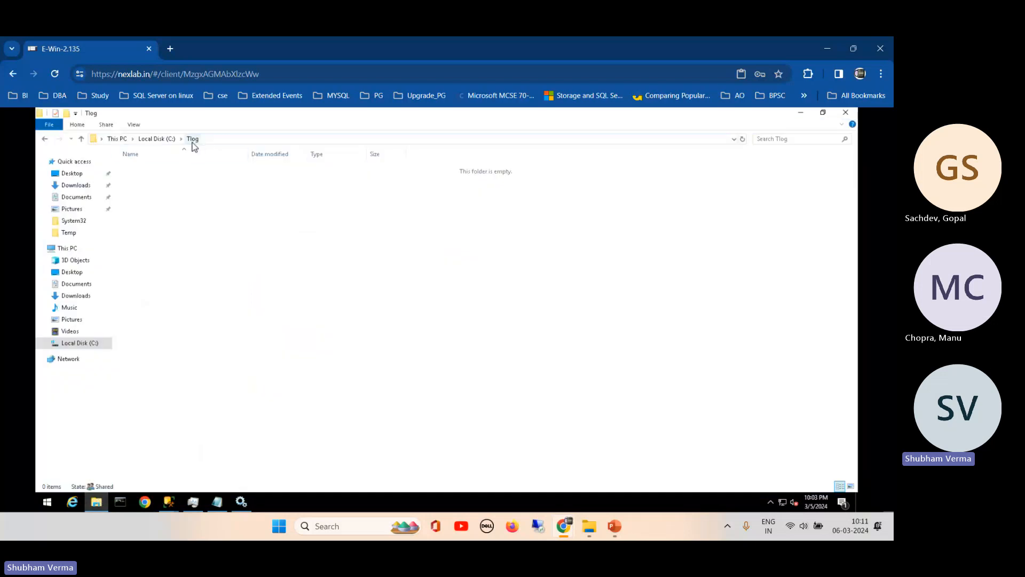
pyautogui.click(205, 141)
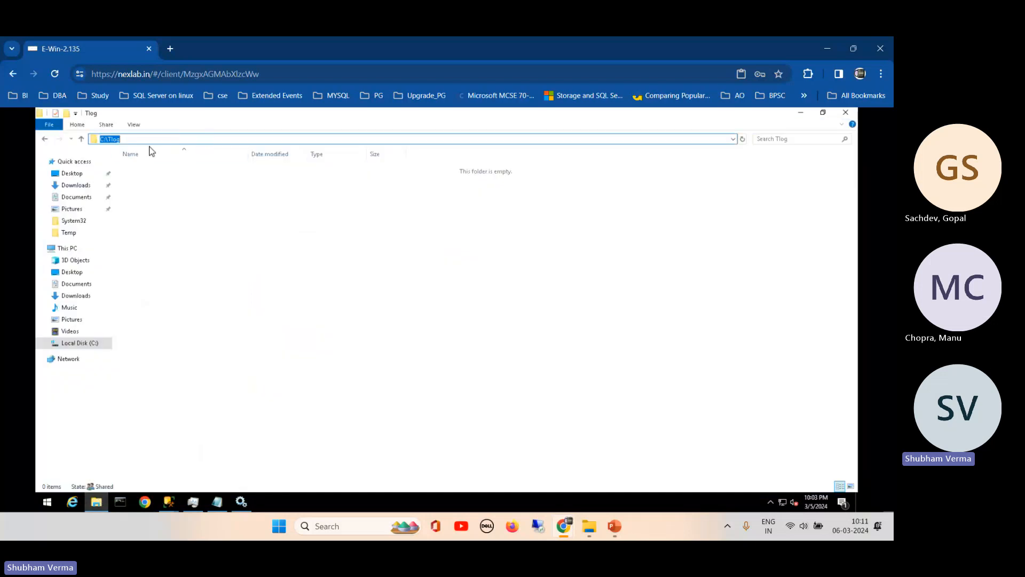
pyautogui.click(129, 138)
pyautogui.moveTo(129, 138); pyautogui.dragTo(91, 142)
pyautogui.click(43, 362)
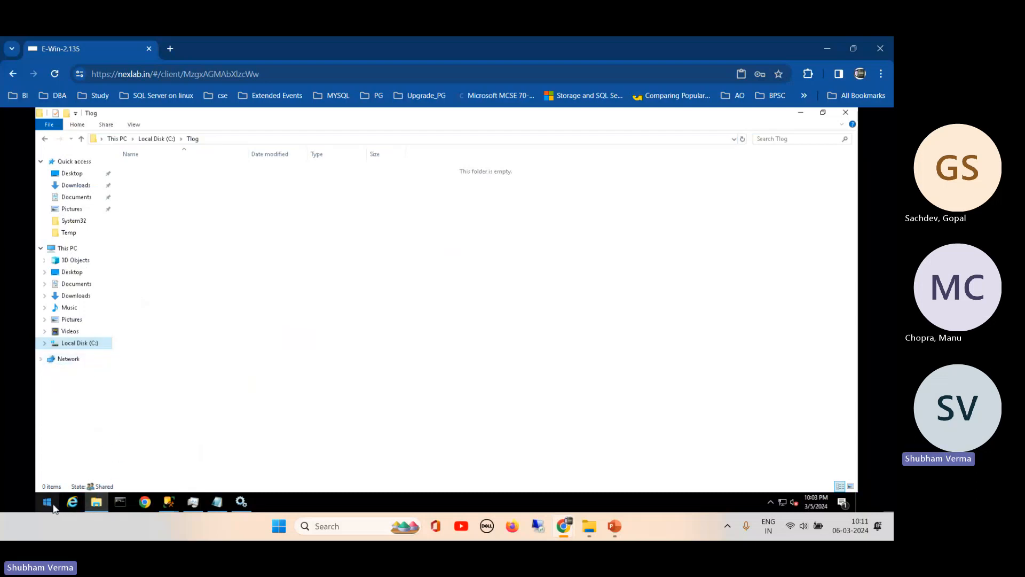
# - Try the 'run' command in an administrator command prompt, then close it
pyautogui.click(118, 501)
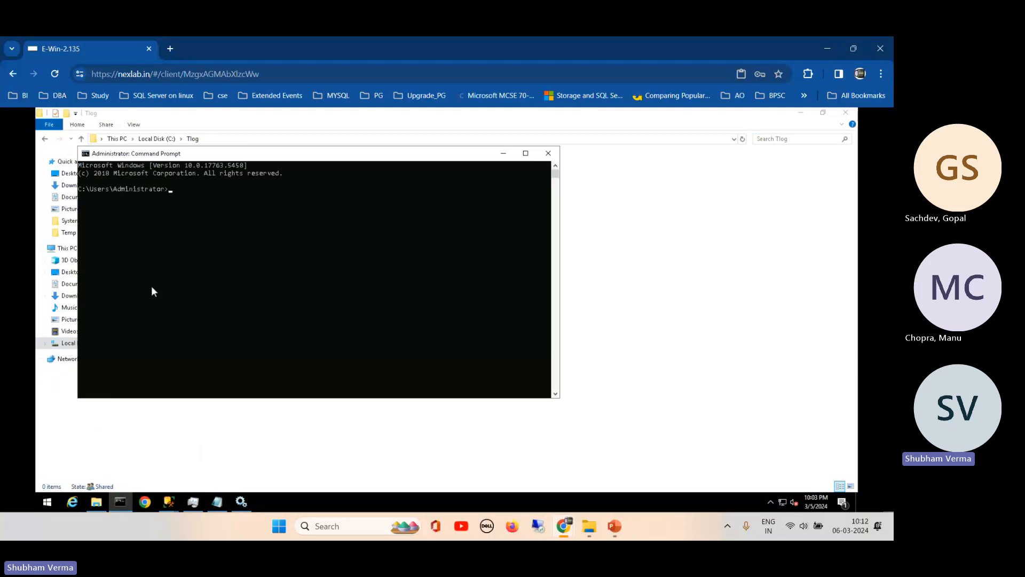
pyautogui.write('run')
pyautogui.press('Return')
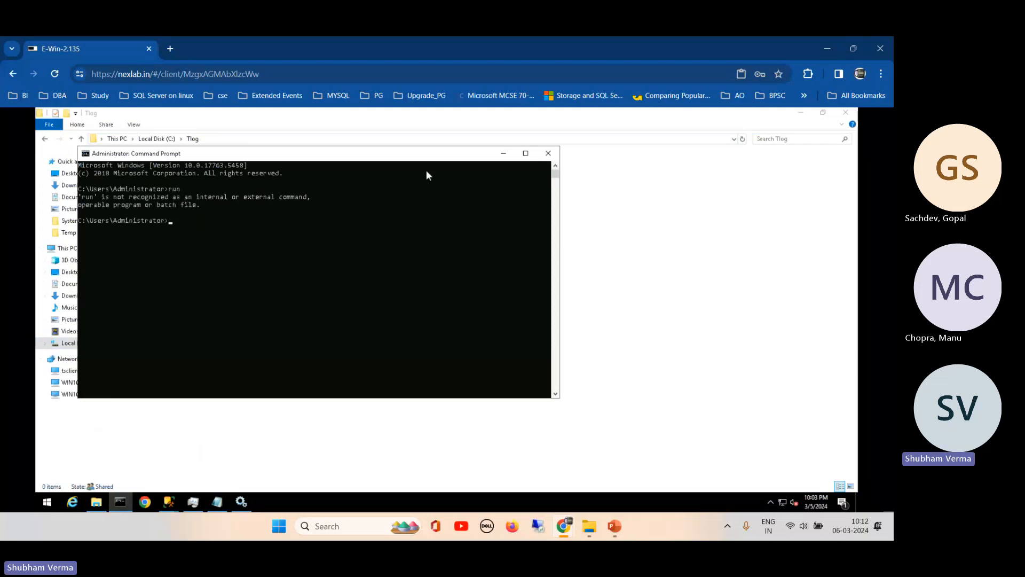
pyautogui.click(548, 153)
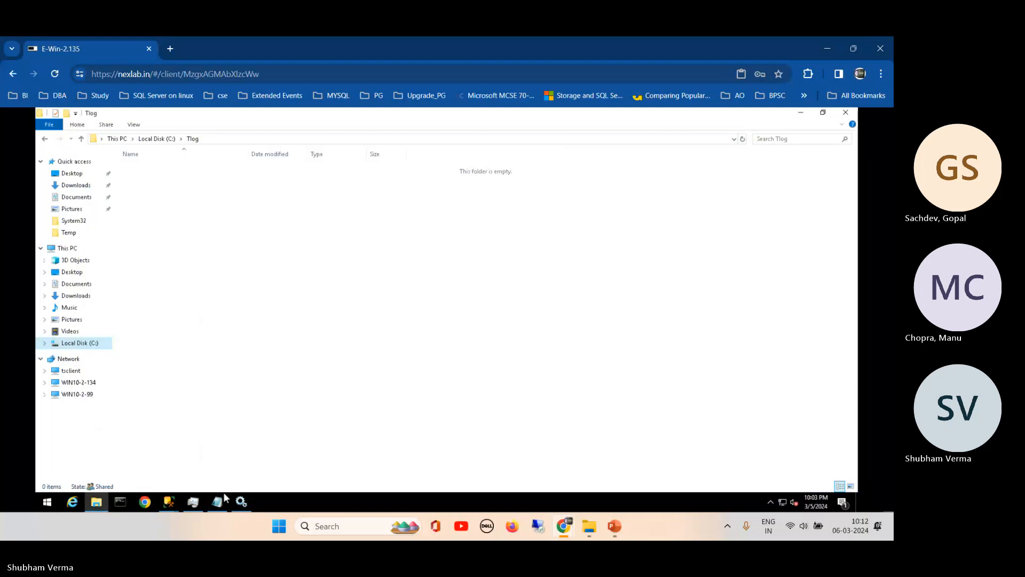
# - Try launching 'run' as a new task from Task Manager and dismiss the not-found error
pyautogui.click(197, 503)
pyautogui.click(59, 140)
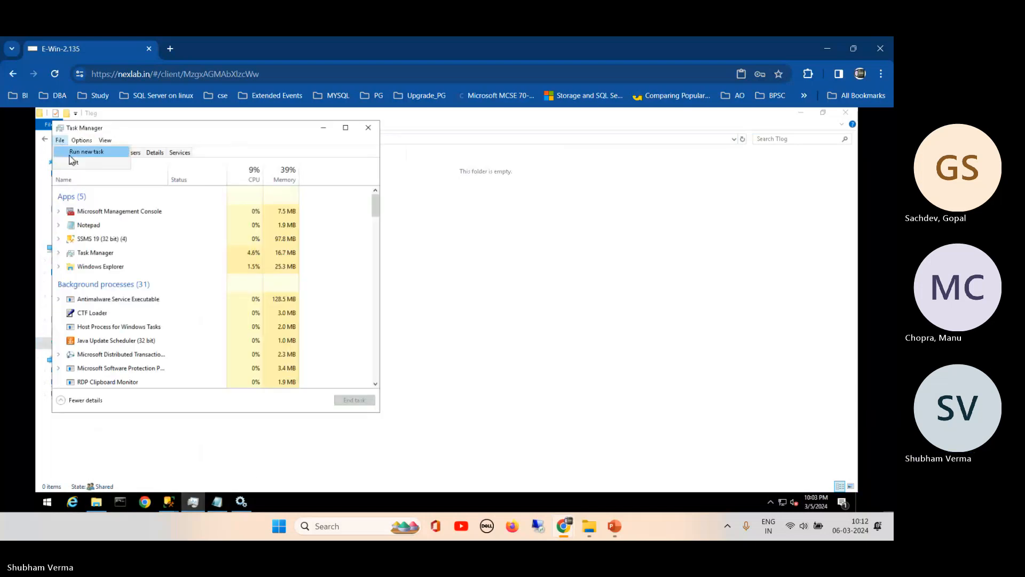
pyautogui.click(71, 153)
pyautogui.write('run')
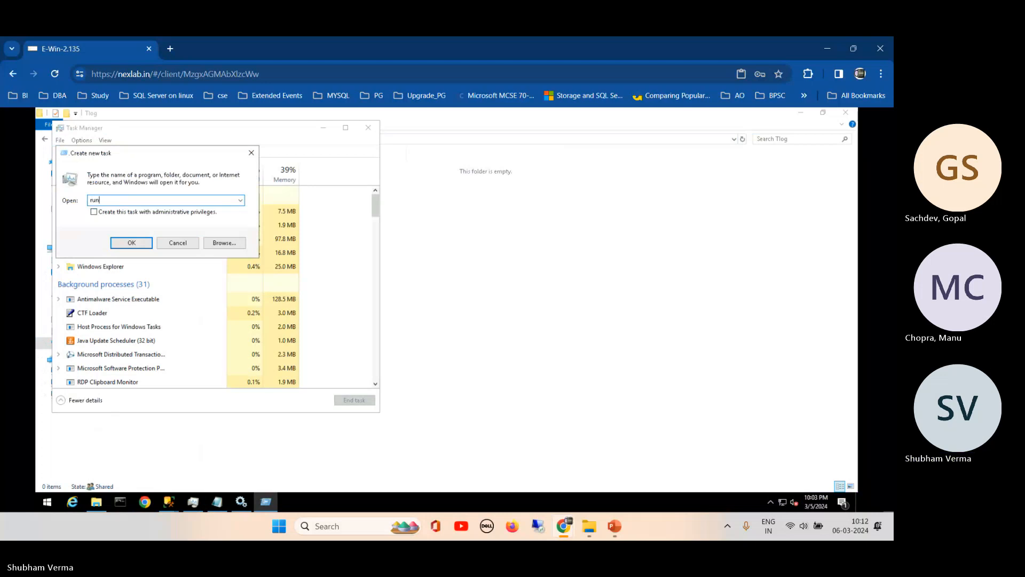
pyautogui.press('Return')
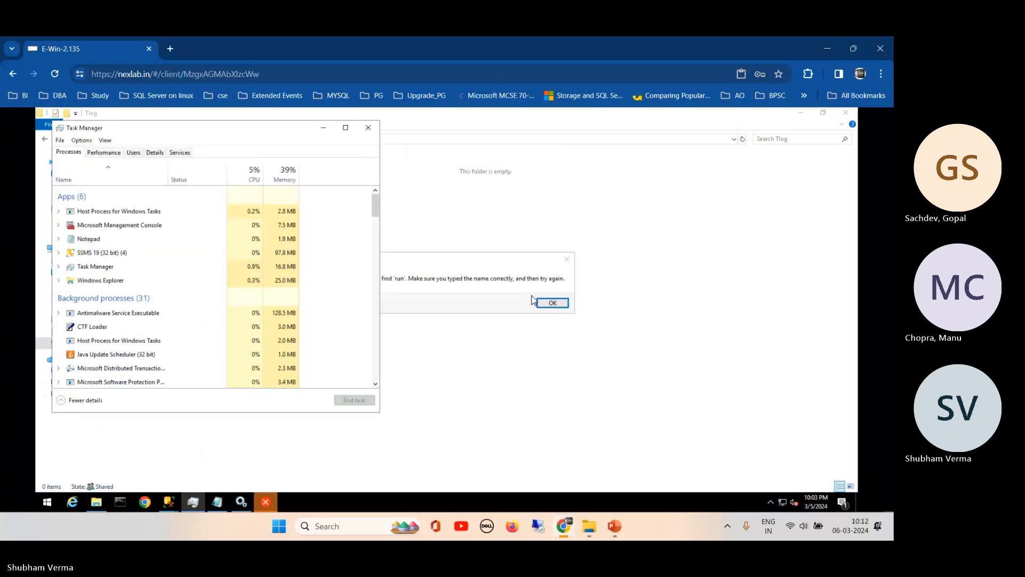
pyautogui.click(551, 303)
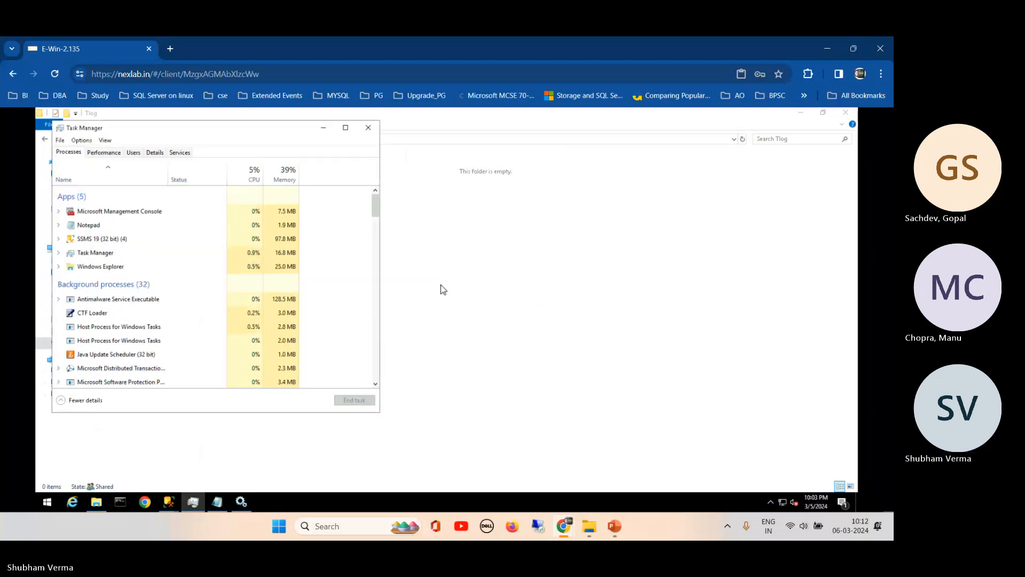
# - Start another Task Manager new task with \\ as the path to open
pyautogui.click(59, 140)
pyautogui.click(86, 152)
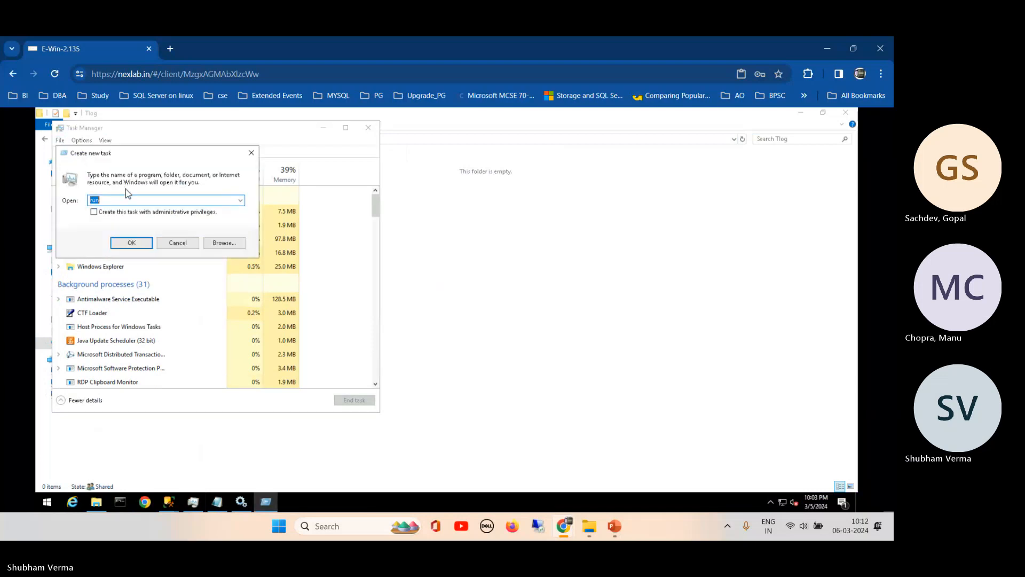
pyautogui.write('\\\\')
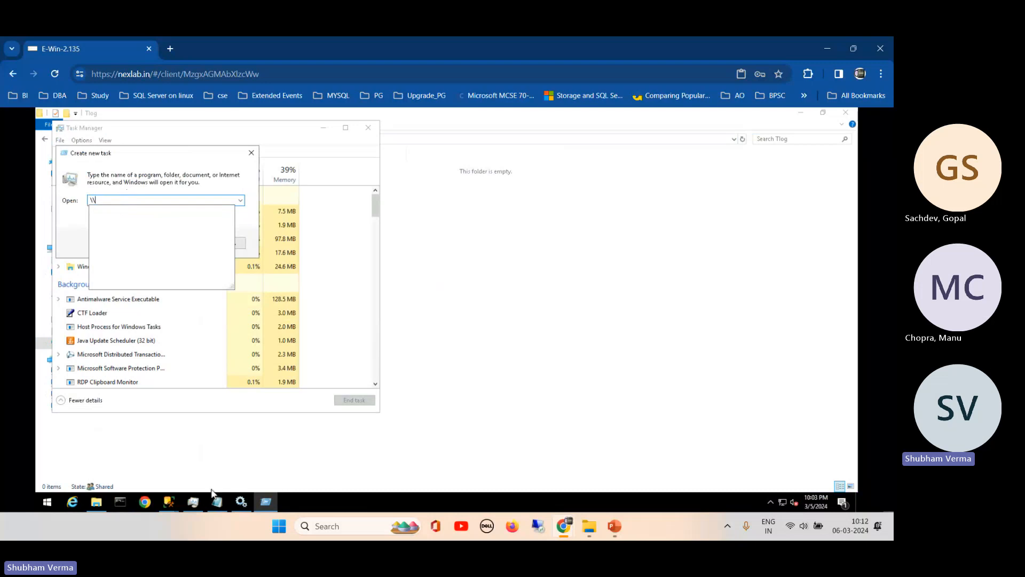
pyautogui.click(171, 504)
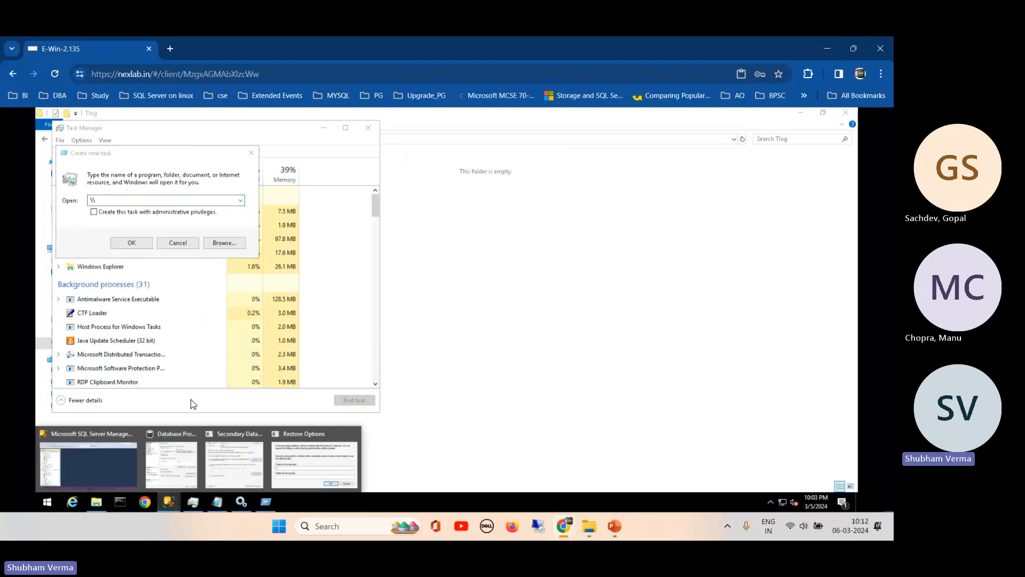
# - Open WIN10-2-134's Server Properties and copy its Name value, WIN10-2-134
pyautogui.click(91, 459)
pyautogui.rightClick(92, 341)
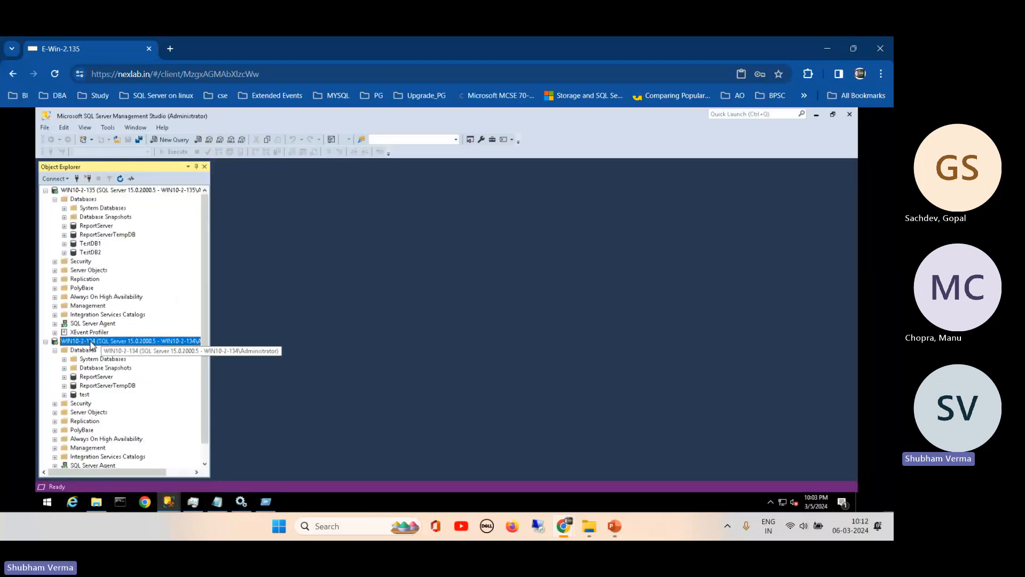
pyautogui.click(130, 486)
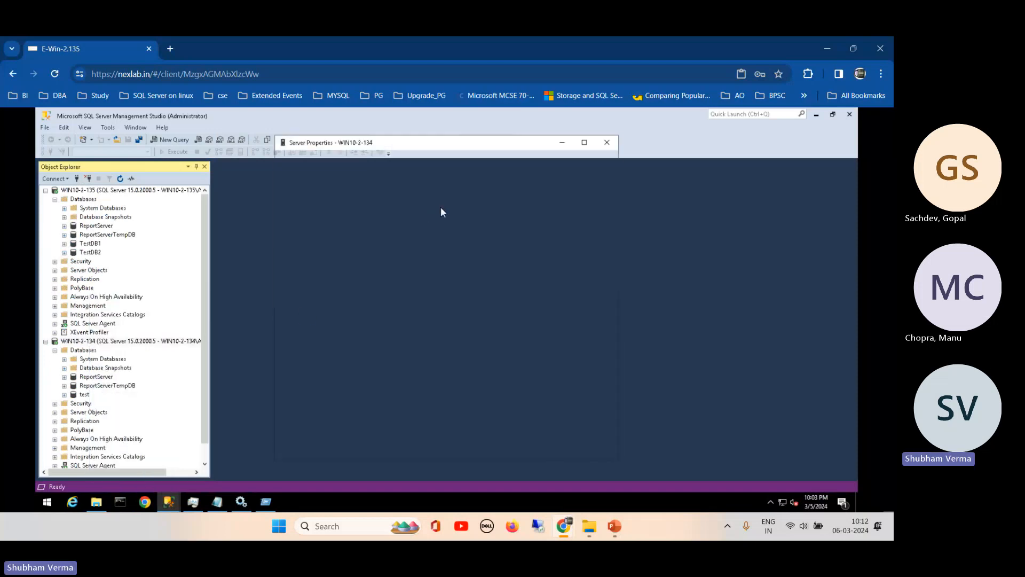
pyautogui.click(525, 195)
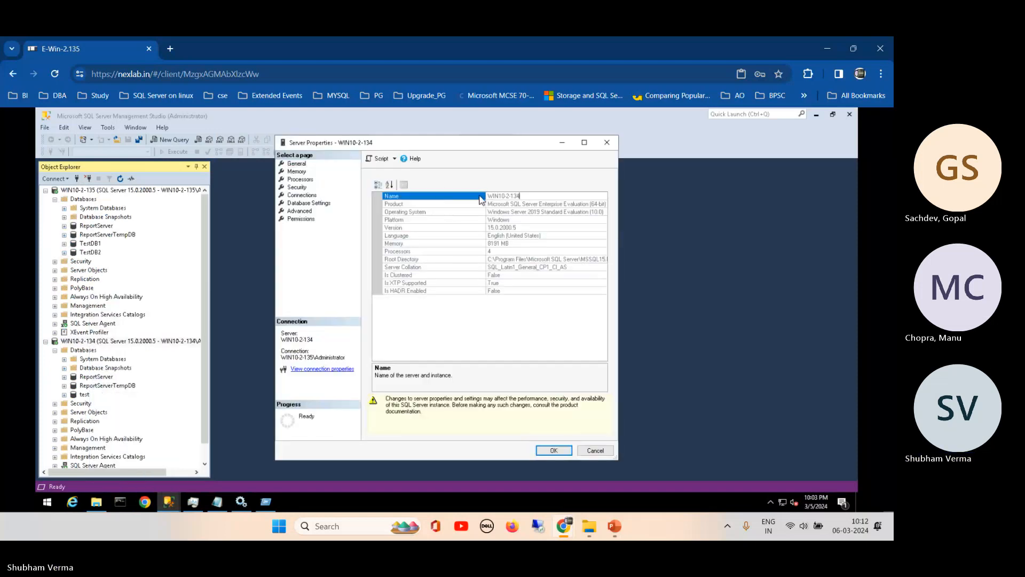
pyautogui.click(498, 197)
pyautogui.hotkey('ctrl', 'c')
pyautogui.click(266, 500)
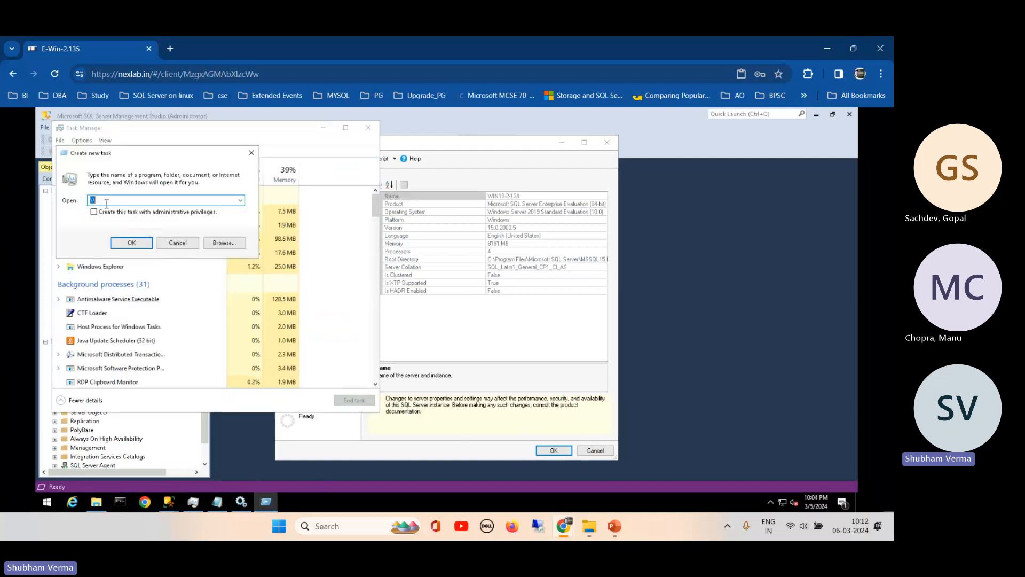
# - Run \\WIN10-2-134 as a new task and open its TLog share folder
pyautogui.hotkey('ctrl', 'v')
pyautogui.click(91, 200)
pyautogui.write('\\\\')
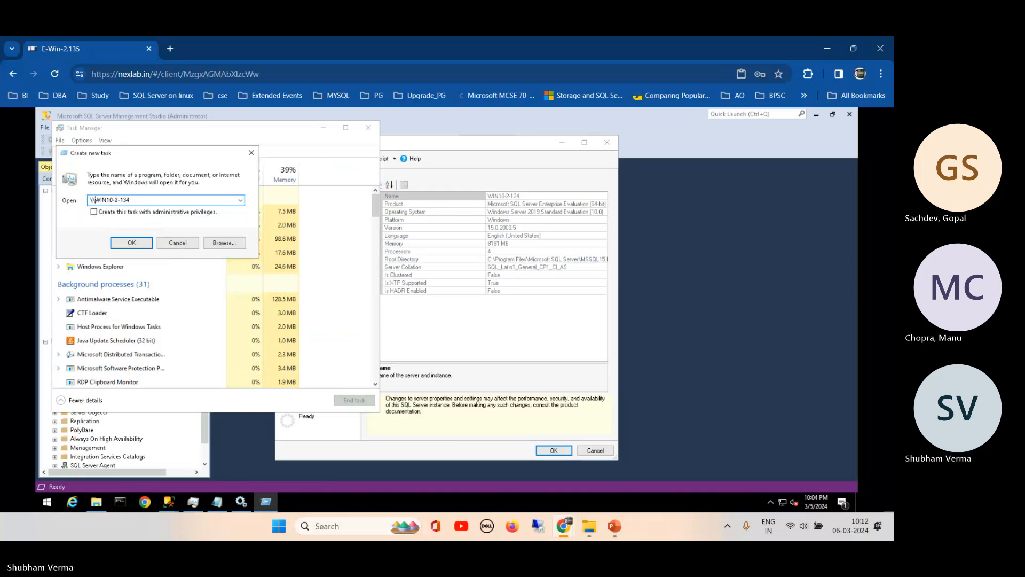
pyautogui.click(131, 244)
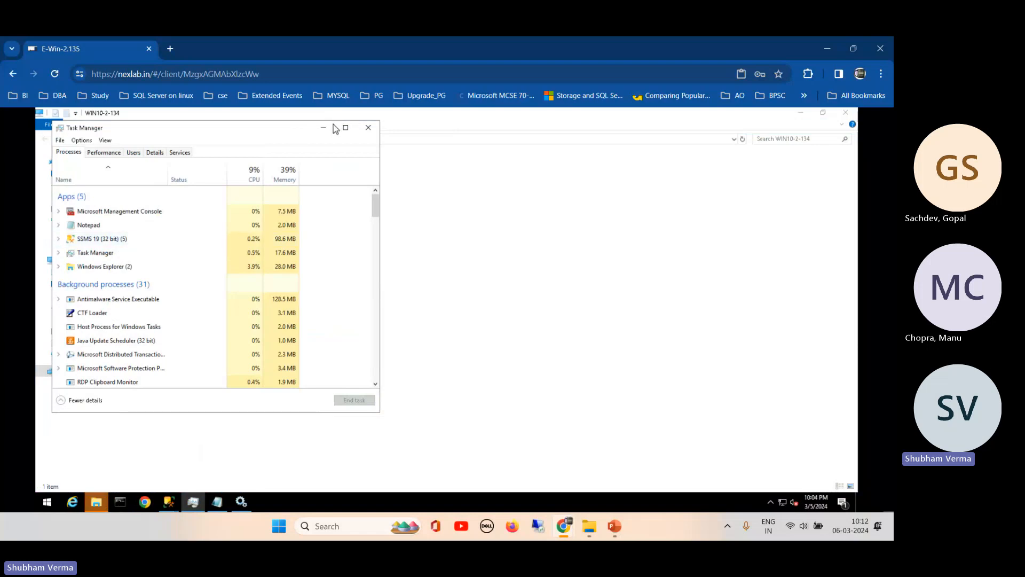
pyautogui.click(329, 128)
pyautogui.doubleClick(162, 164)
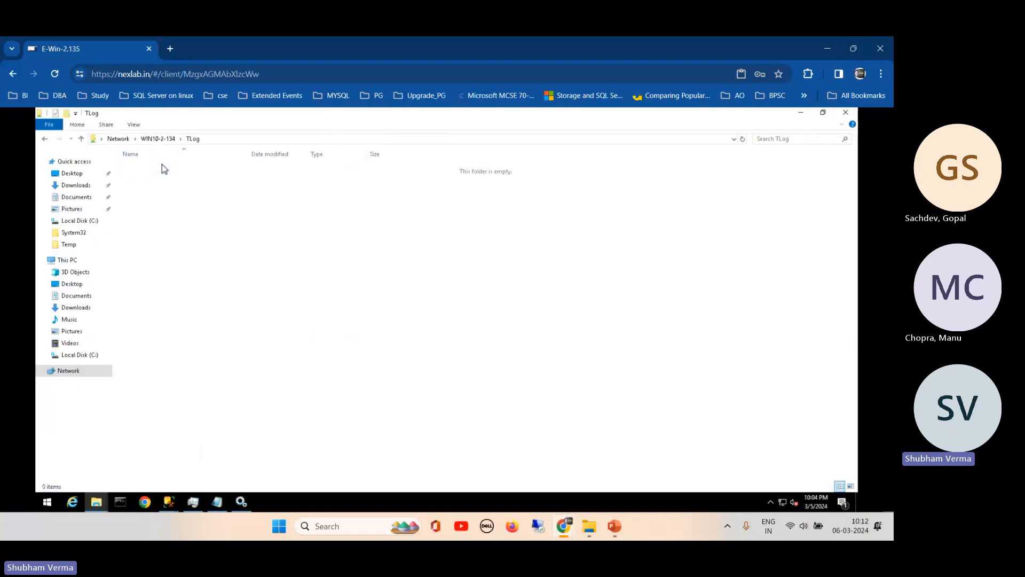
# - Select within the \\WIN10-2-134\TLog path, then cancel the WIN10-2-134 Server Properties dialog
pyautogui.click(208, 140)
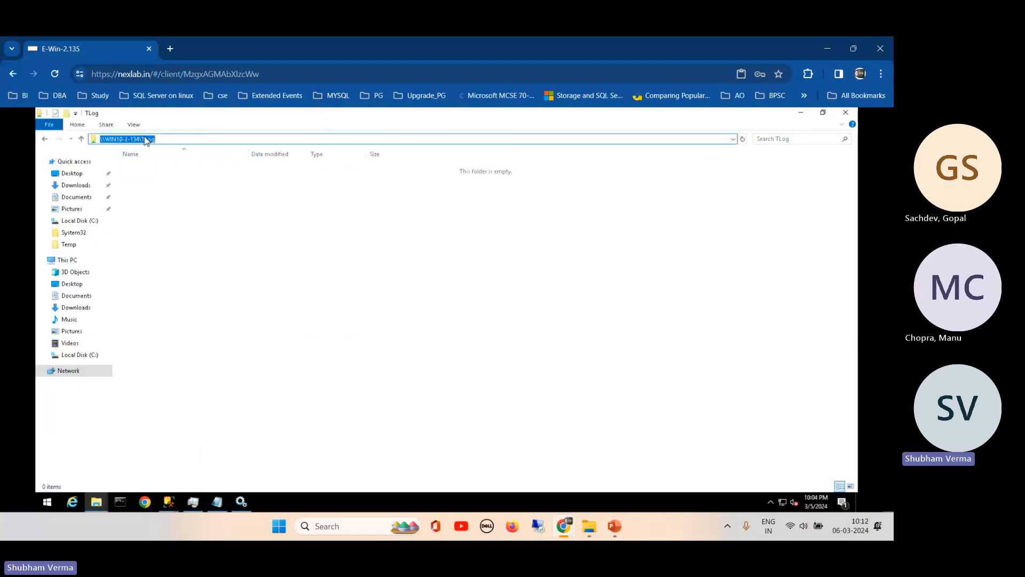
pyautogui.click(145, 138)
pyautogui.moveTo(158, 139); pyautogui.dragTo(151, 139)
pyautogui.click(171, 503)
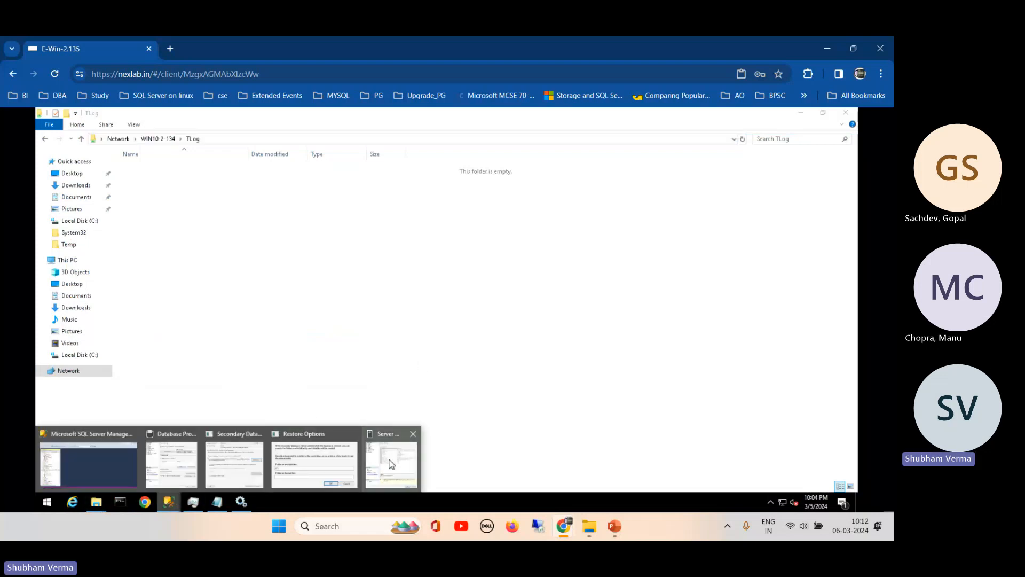
pyautogui.click(389, 463)
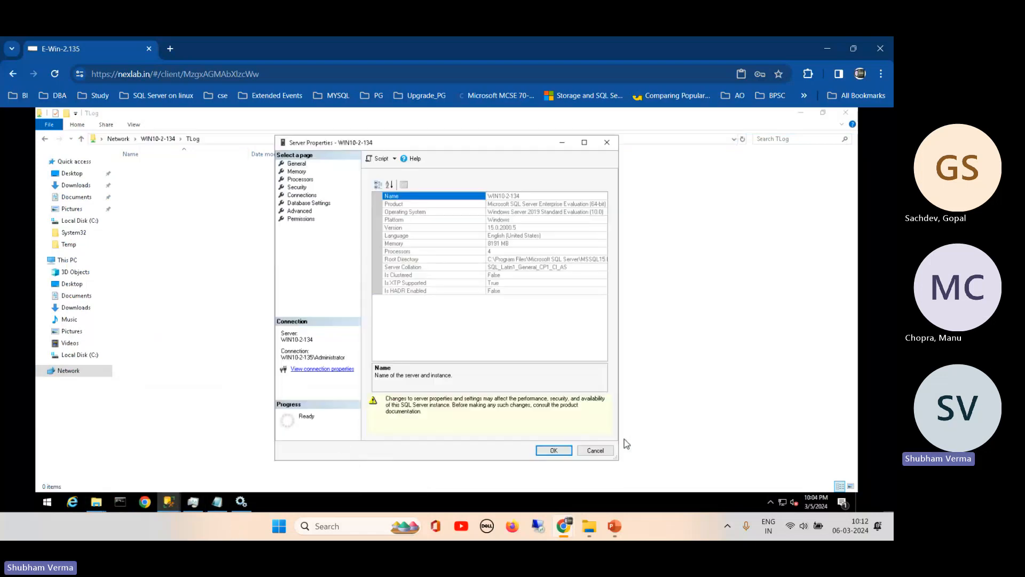
pyautogui.click(595, 450)
# - Set the restore data files folder to C:\TLog
pyautogui.moveTo(169, 502)
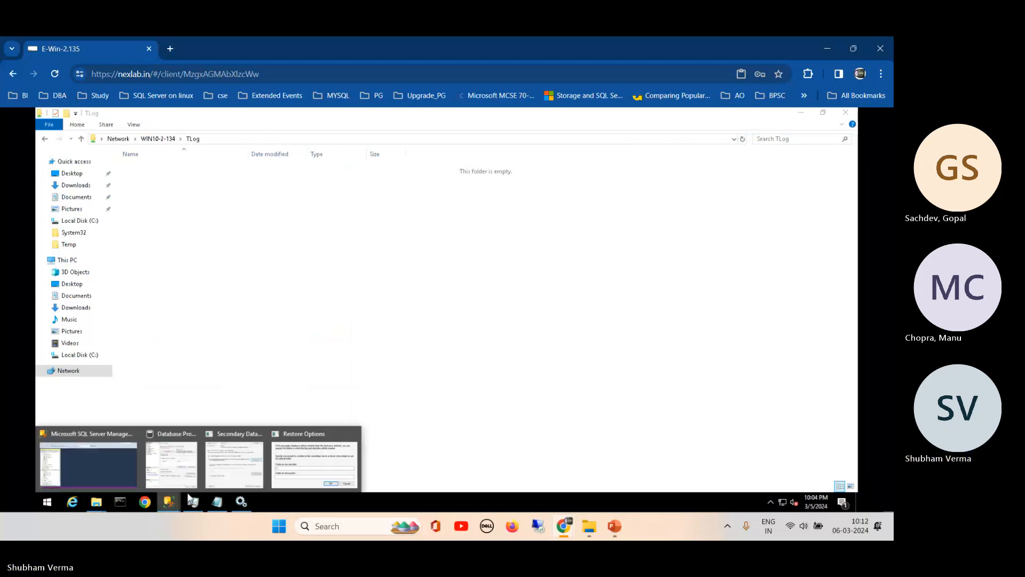
pyautogui.click(300, 458)
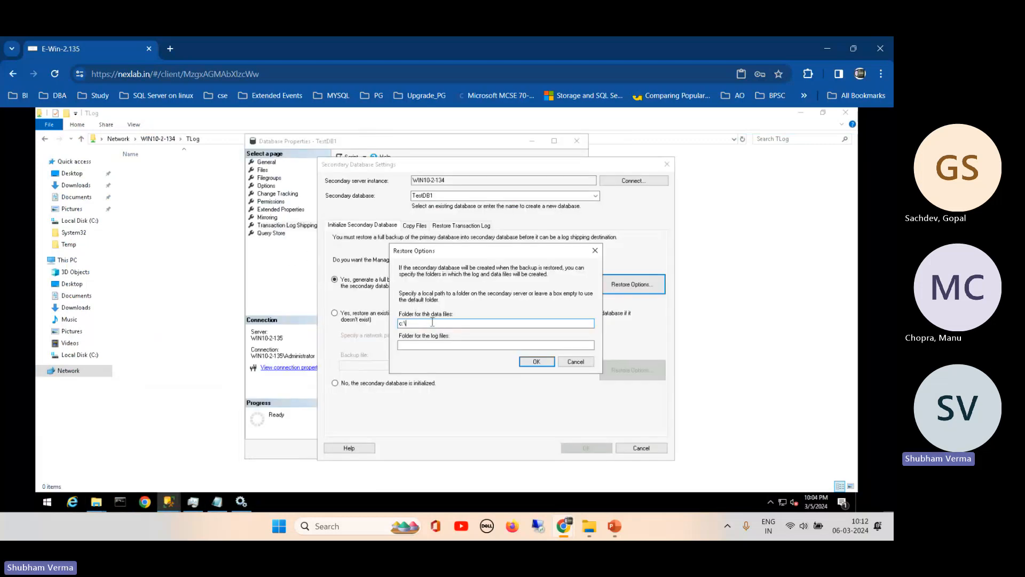
pyautogui.moveTo(432, 322); pyautogui.dragTo(357, 321)
pyautogui.write('TLog')
pyautogui.click(400, 324)
pyautogui.write('C')
# - Set the restore log files folder to C:\TLog and confirm the restore options
pyautogui.click(416, 346)
pyautogui.write('C')
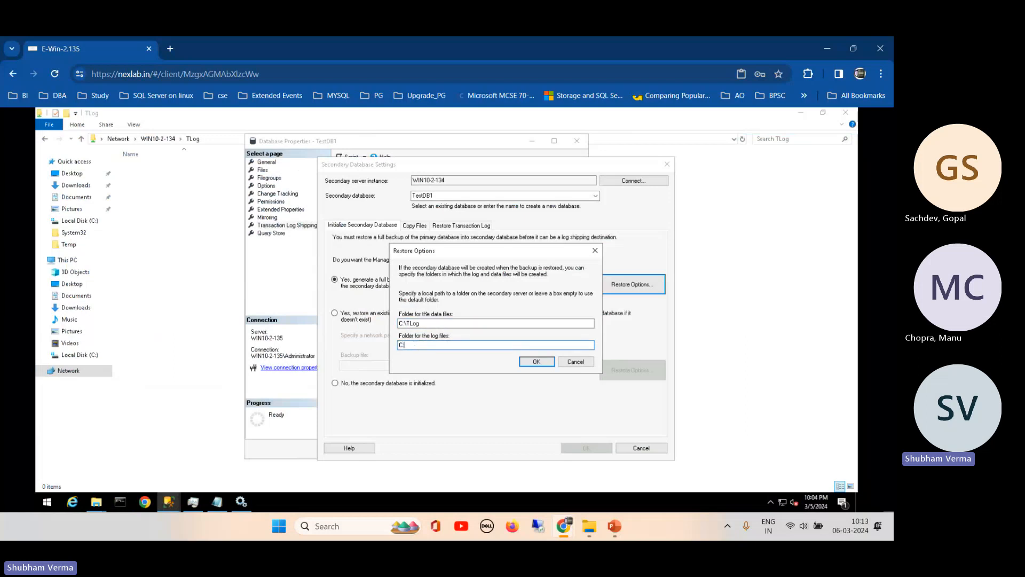
pyautogui.write(':\\TLog')
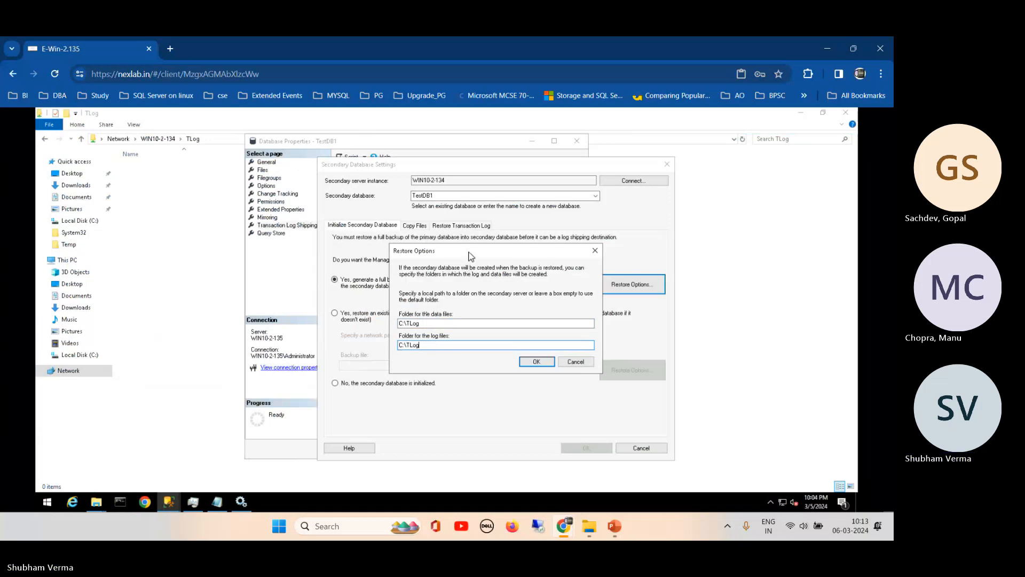
pyautogui.moveTo(467, 252); pyautogui.dragTo(419, 222)
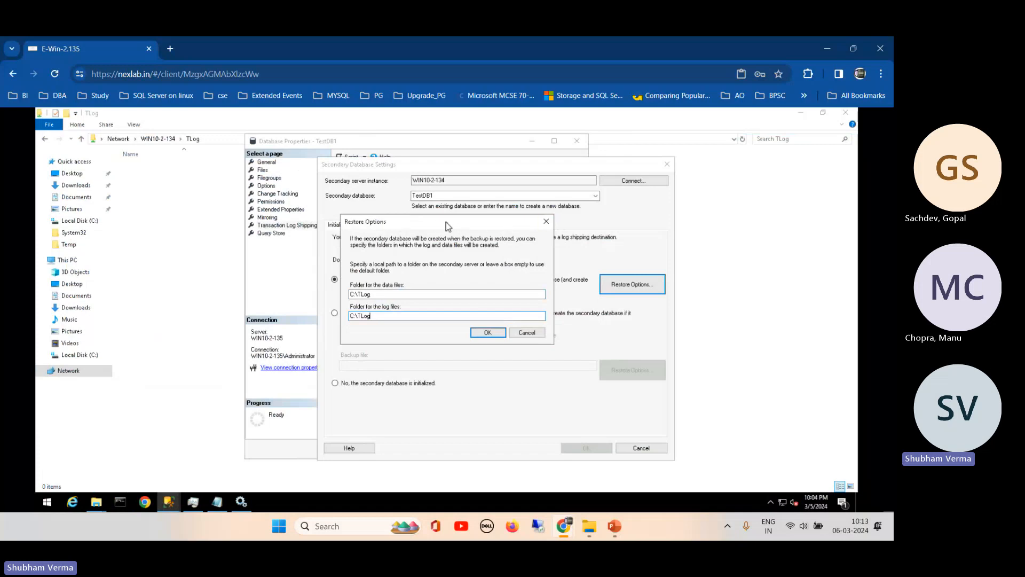
pyautogui.moveTo(445, 222); pyautogui.dragTo(475, 200)
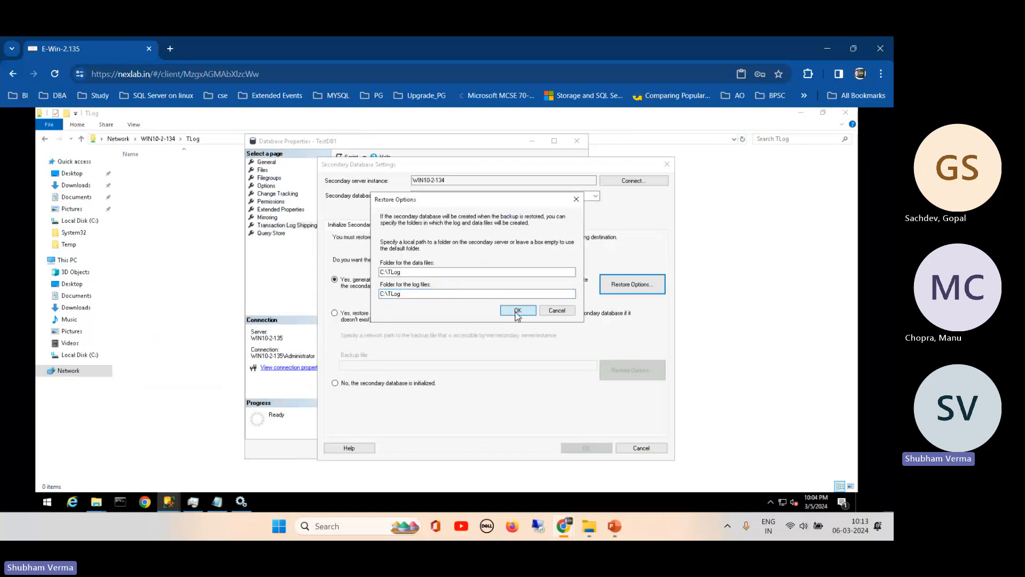
pyautogui.click(519, 310)
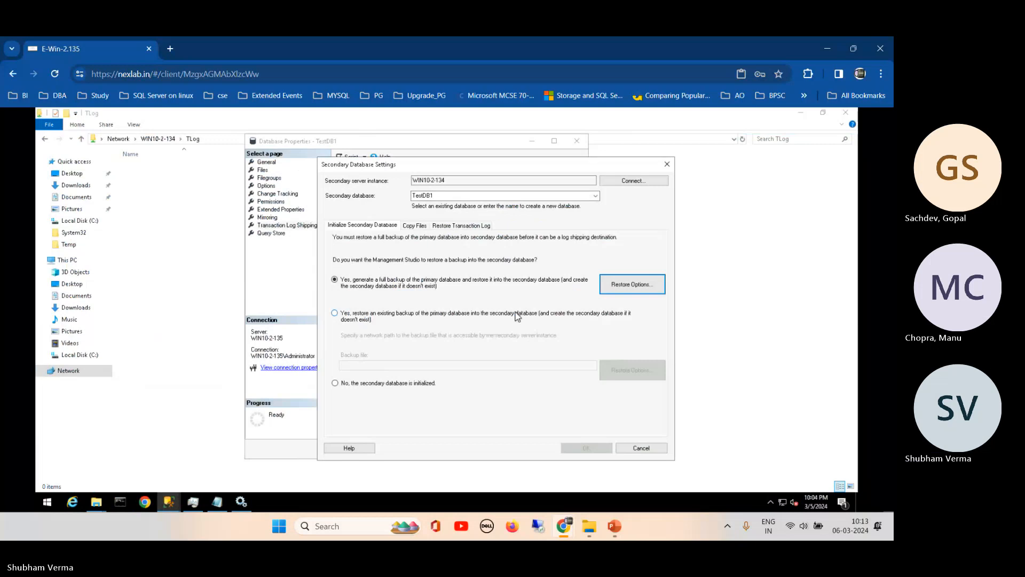
pyautogui.click(414, 226)
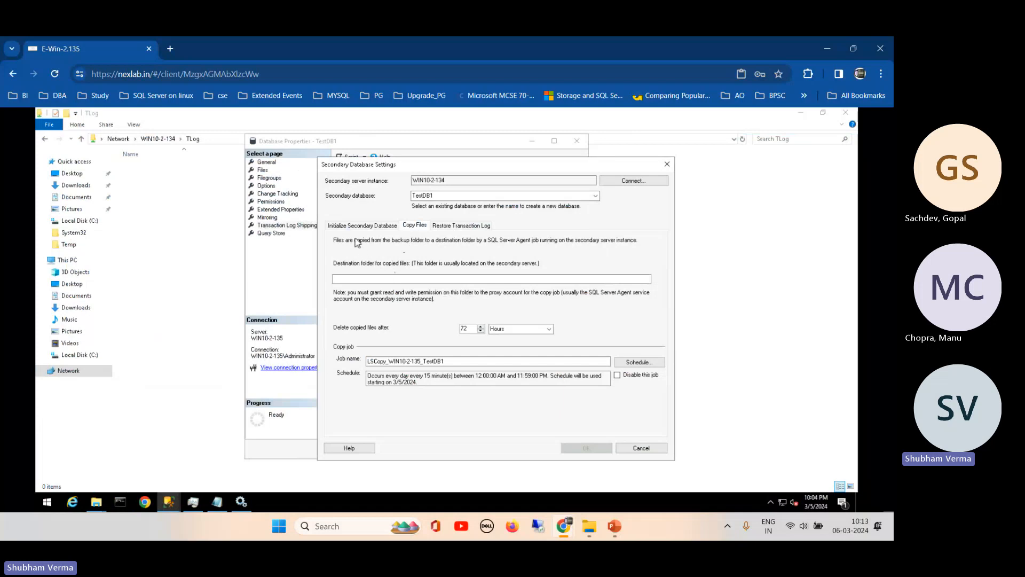
# - Paste \\WIN10-2-134\TLog as the copy destination folder and select the 72-hour retention value
pyautogui.moveTo(427, 164); pyautogui.dragTo(486, 156)
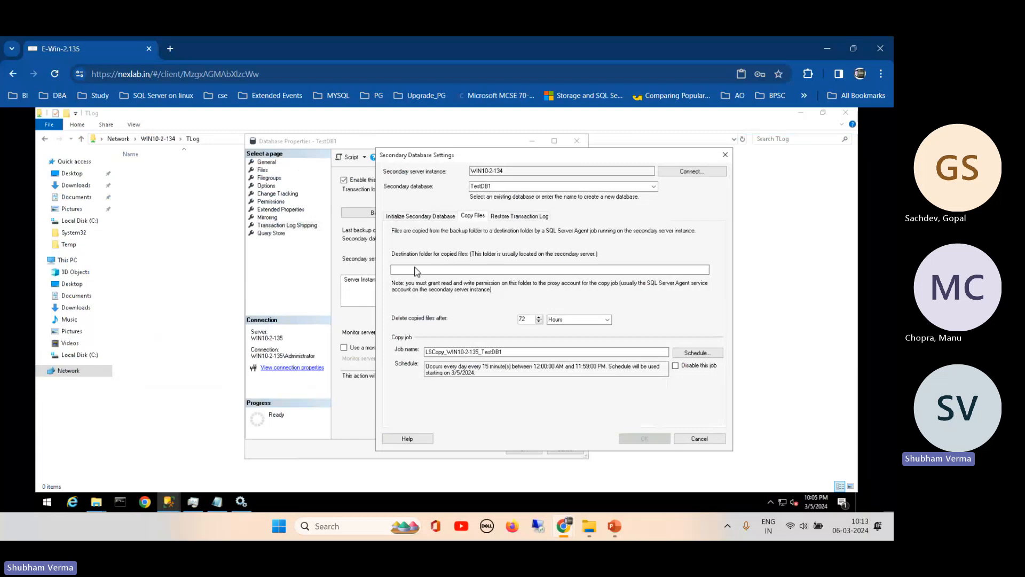
pyautogui.click(209, 139)
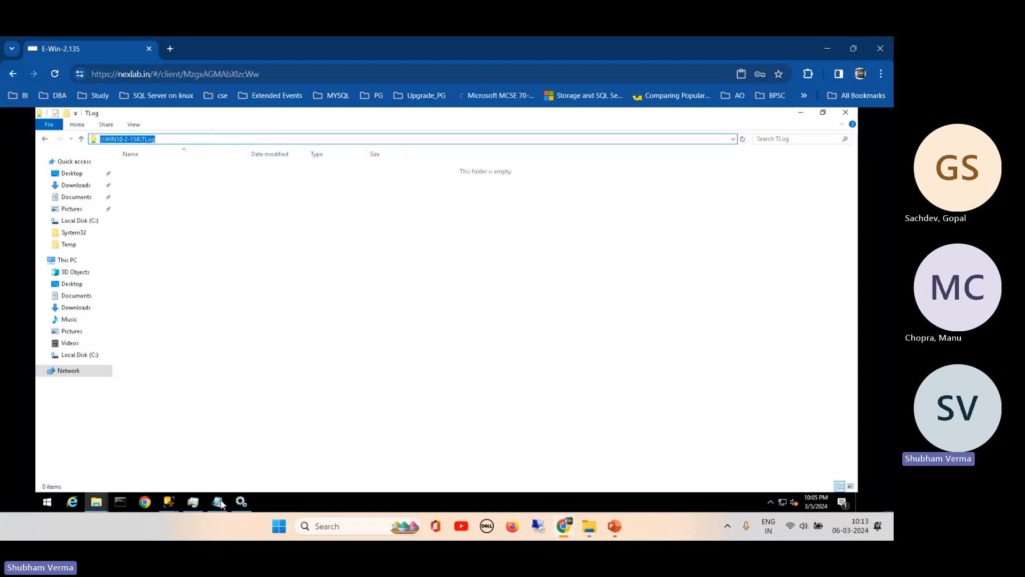
pyautogui.click(169, 501)
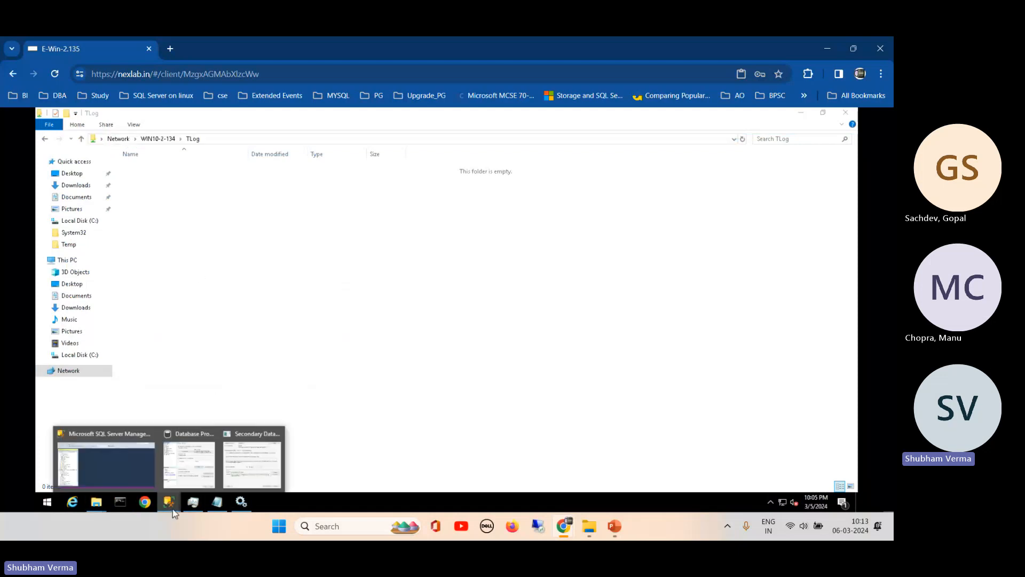
pyautogui.click(235, 456)
pyautogui.hotkey('ctrl', 'v')
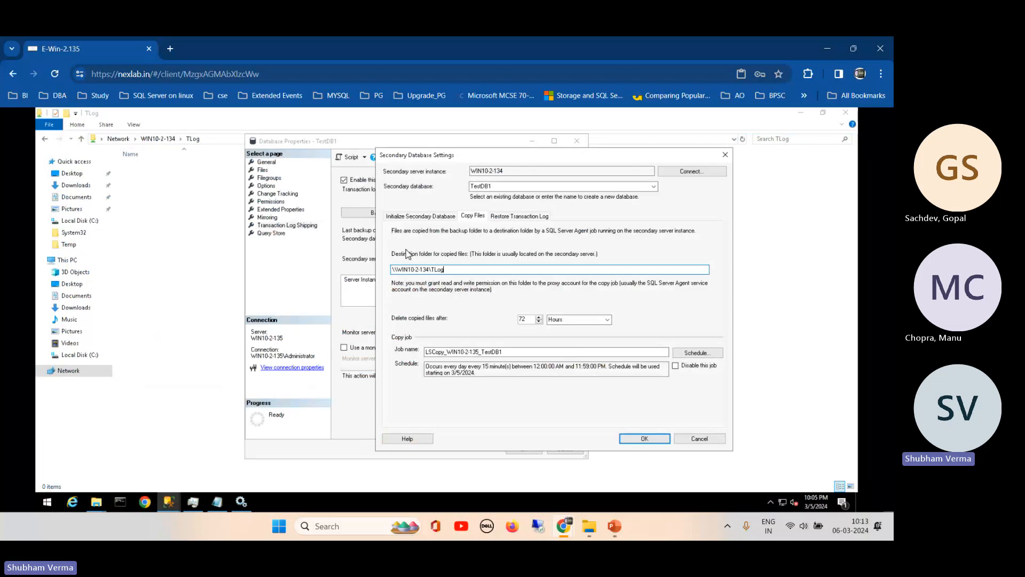
pyautogui.doubleClick(517, 319)
# - Delete copied files after 24 hours and set the copy job to repeat every 5 minutes
pyautogui.write('24')
pyautogui.click(697, 352)
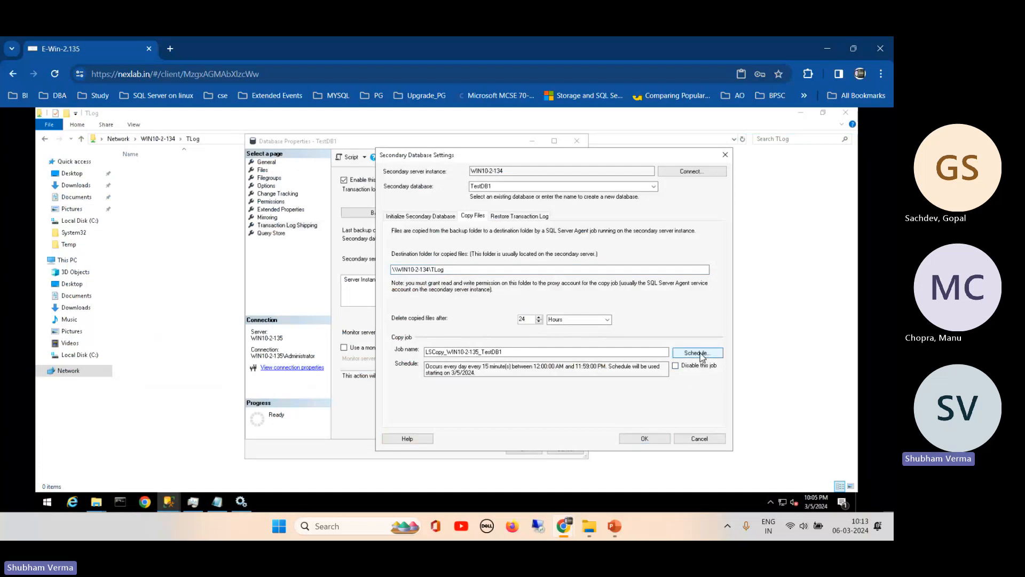
pyautogui.doubleClick(470, 304)
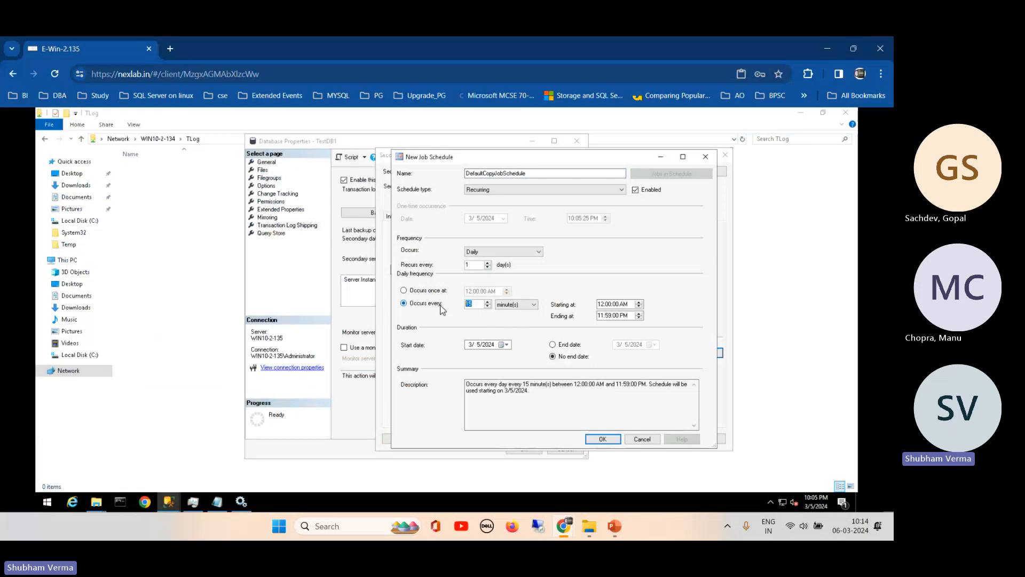
pyautogui.write('5')
# - Run the copy job from 10:10 PM to 10:05 PM and save its schedule
pyautogui.click(600, 304)
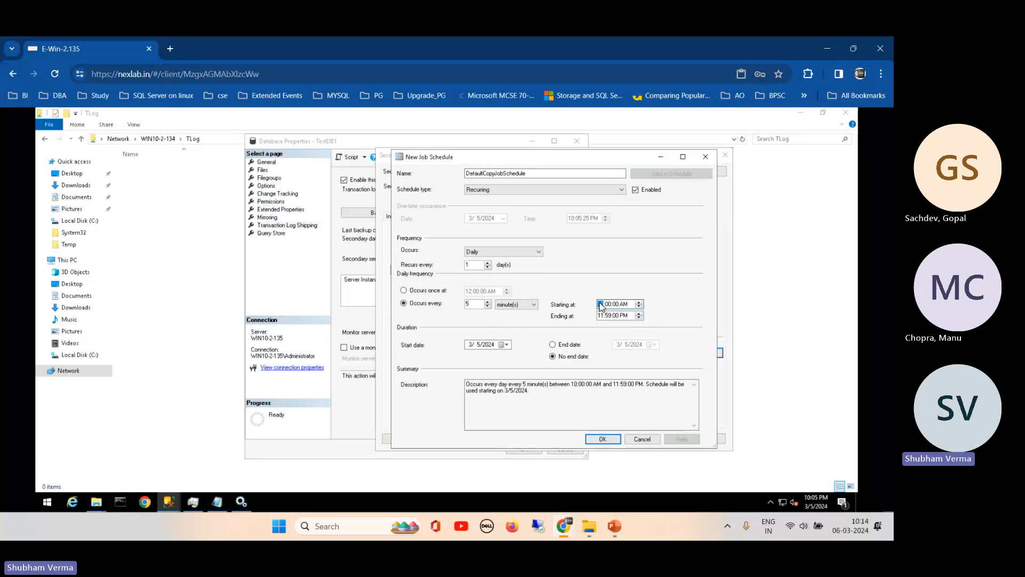
pyautogui.click(608, 303)
pyautogui.write('10')
pyautogui.click(601, 315)
pyautogui.write('10')
pyautogui.click(614, 315)
pyautogui.write('05')
pyautogui.click(628, 304)
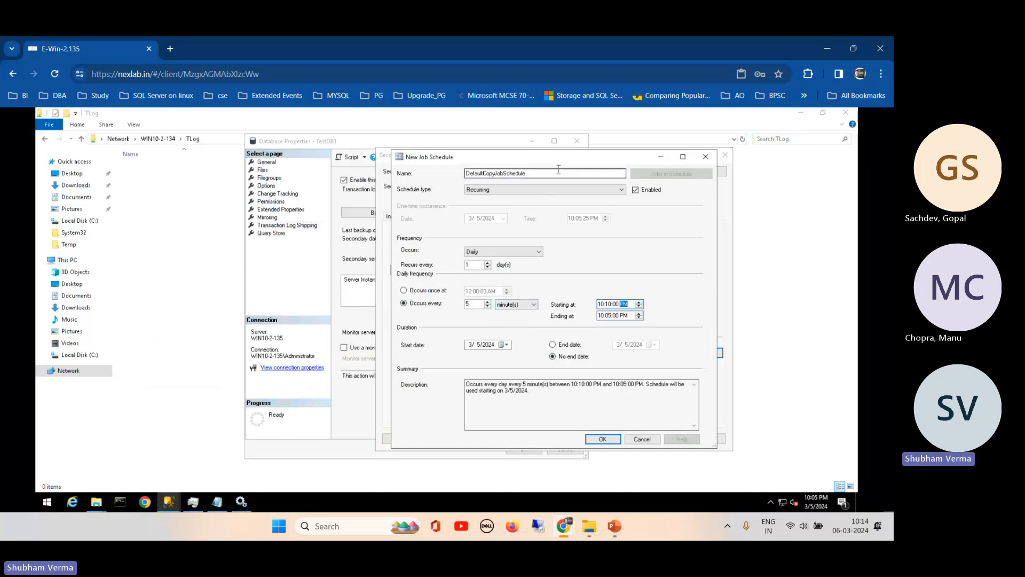
pyautogui.moveTo(559, 163); pyautogui.dragTo(647, 150)
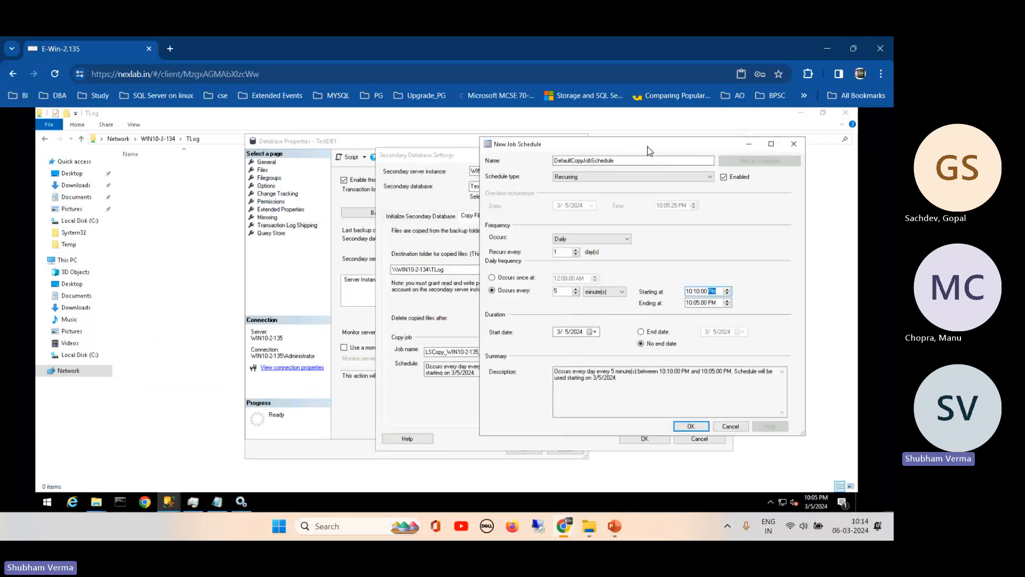
pyautogui.click(690, 427)
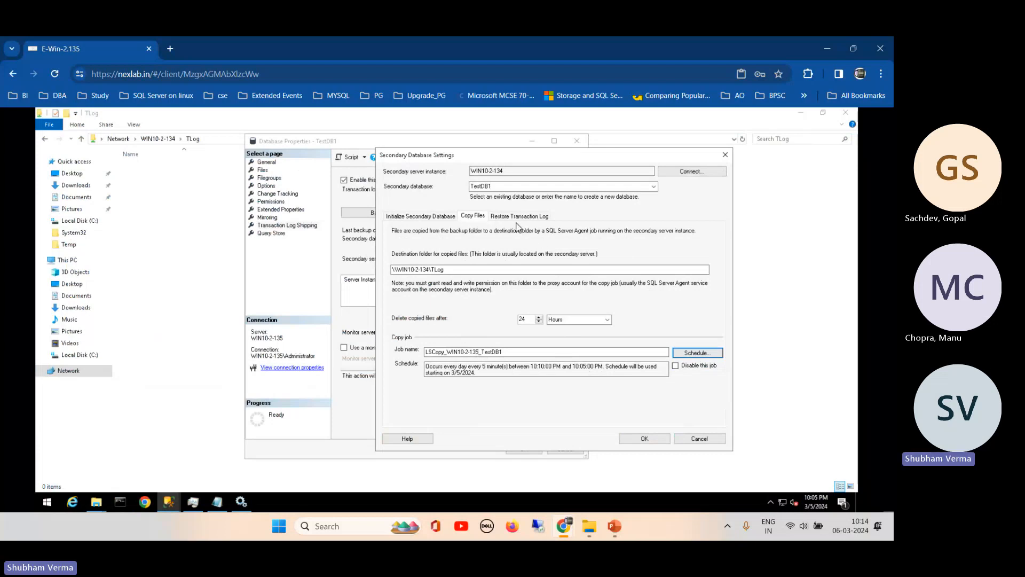
# - Schedule the LSRestore job every 5 minutes daily from 10:10 PM to 10:05 PM
pyautogui.click(514, 216)
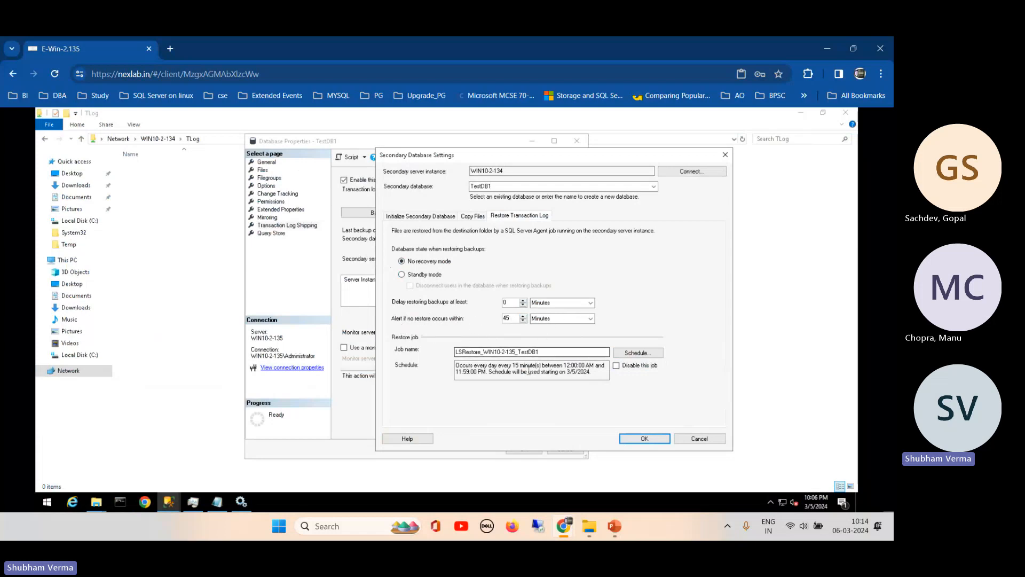
pyautogui.click(637, 353)
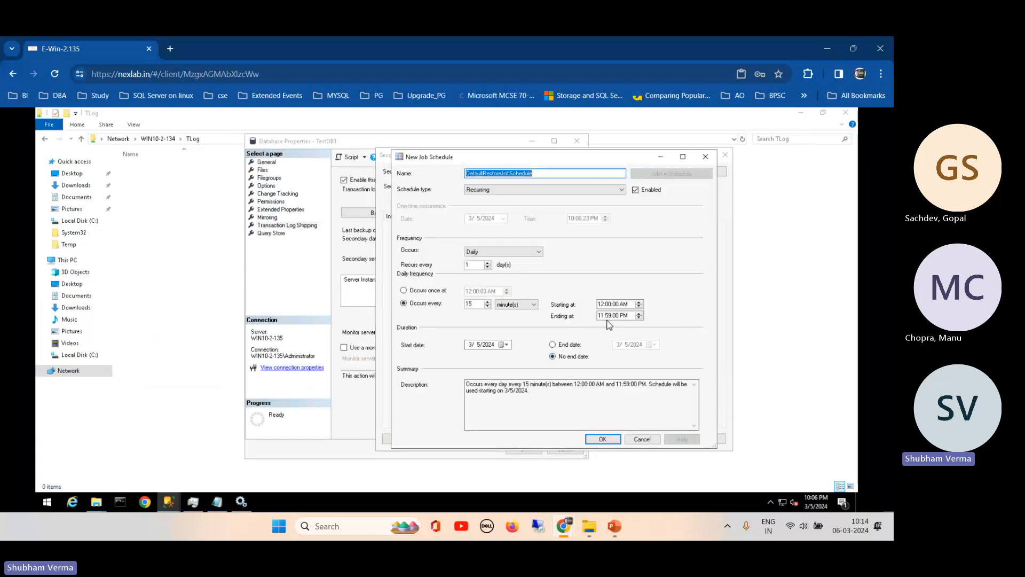
pyautogui.click(601, 304)
pyautogui.click(608, 304)
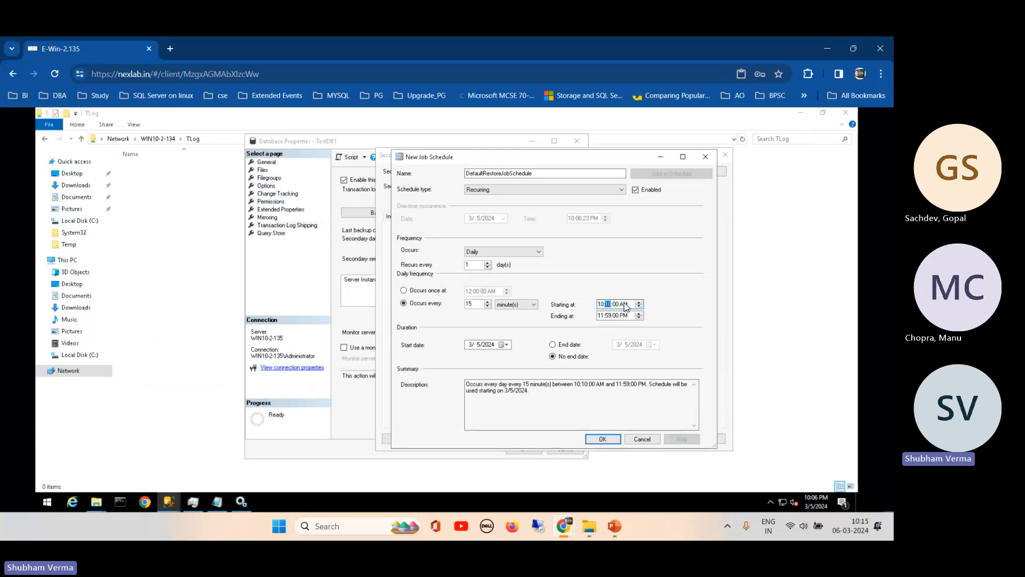
pyautogui.click(623, 304)
pyautogui.press('p')
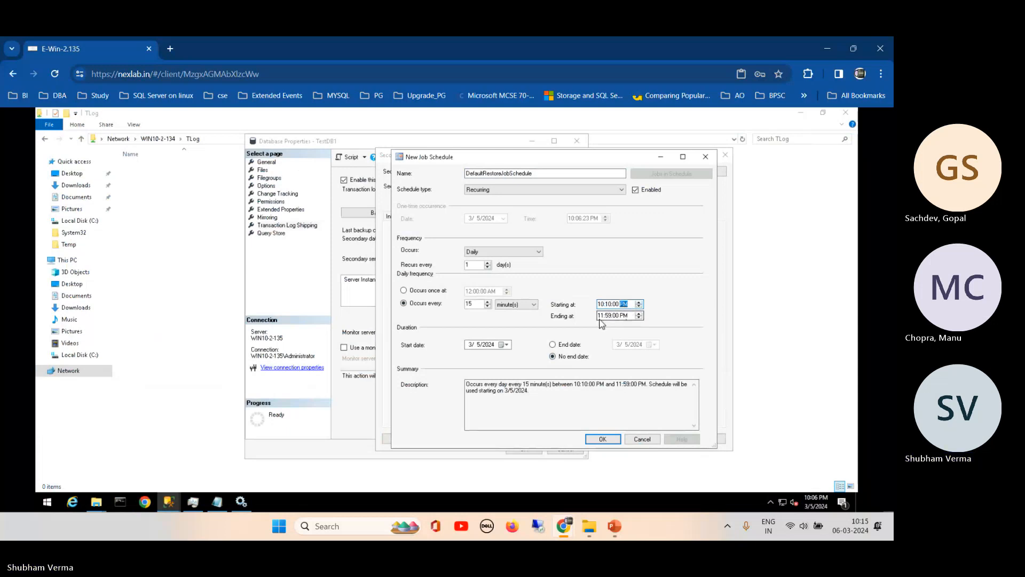
pyautogui.click(600, 316)
pyautogui.write('1005')
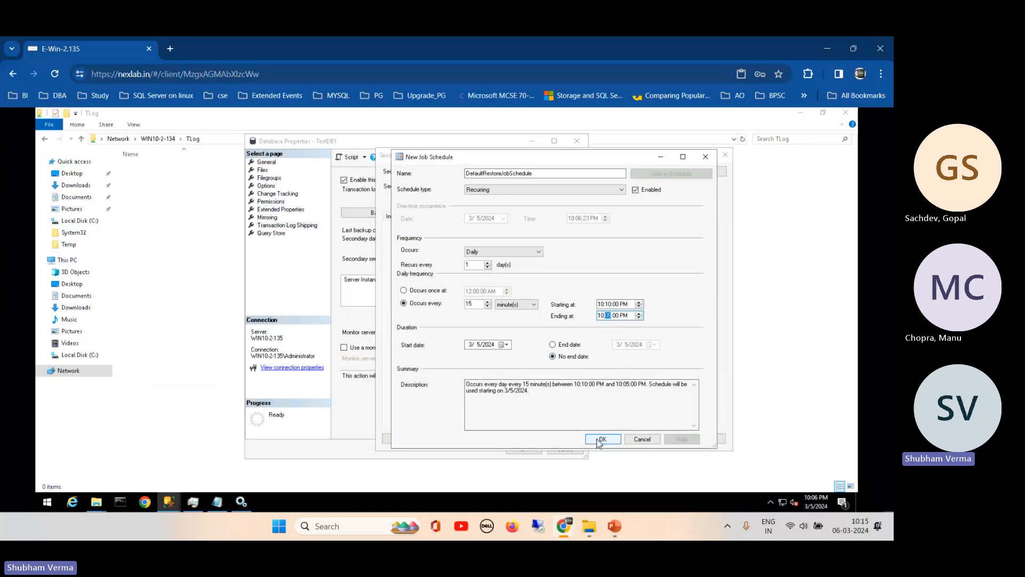
pyautogui.doubleClick(477, 304)
pyautogui.write('5')
pyautogui.click(602, 439)
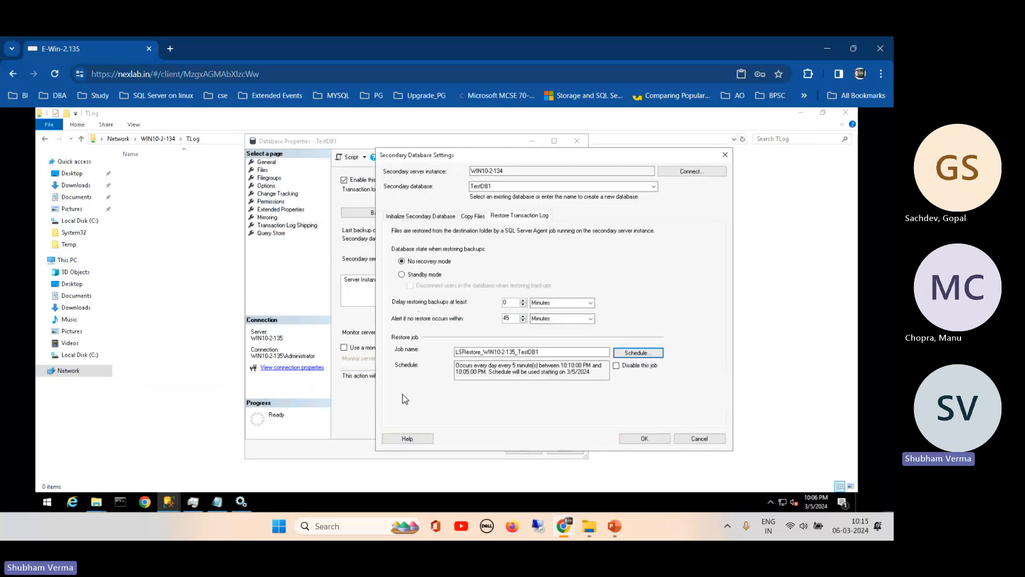
# - Review the Initialize, Copy Files and Restore tabs, then save the WIN10-2-134 secondary settings
pyautogui.click(475, 220)
pyautogui.click(426, 219)
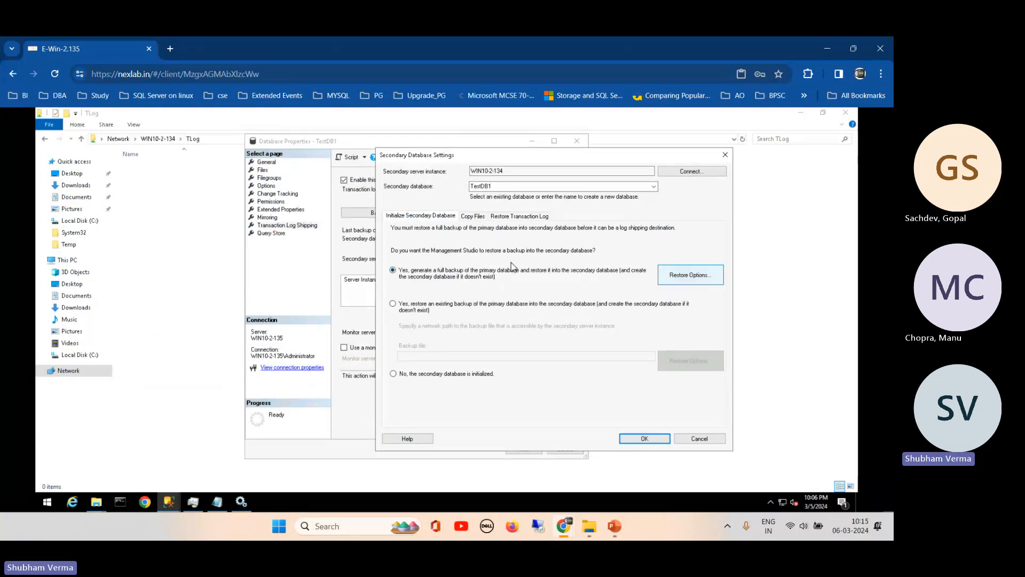
pyautogui.click(470, 217)
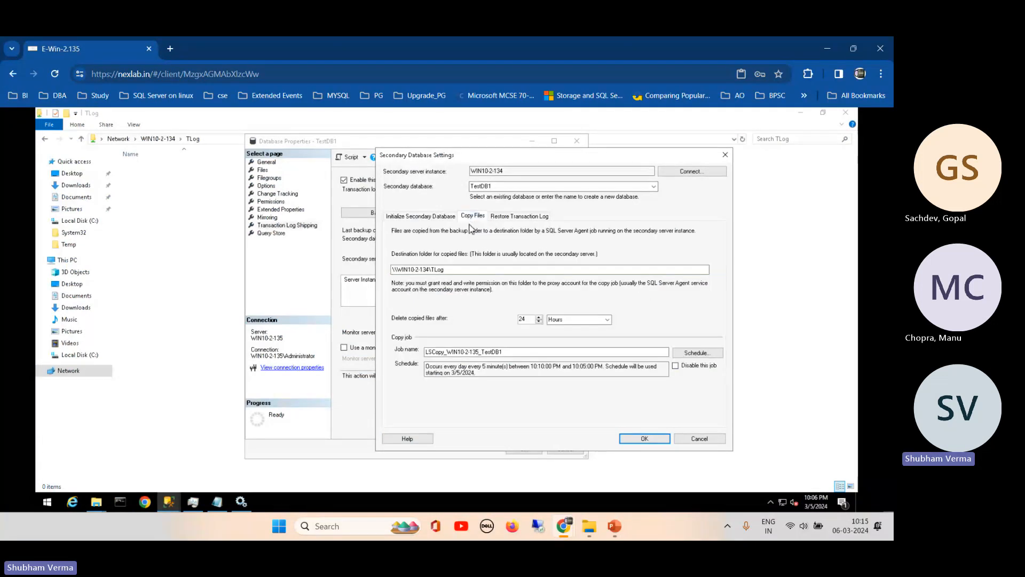
pyautogui.click(464, 269)
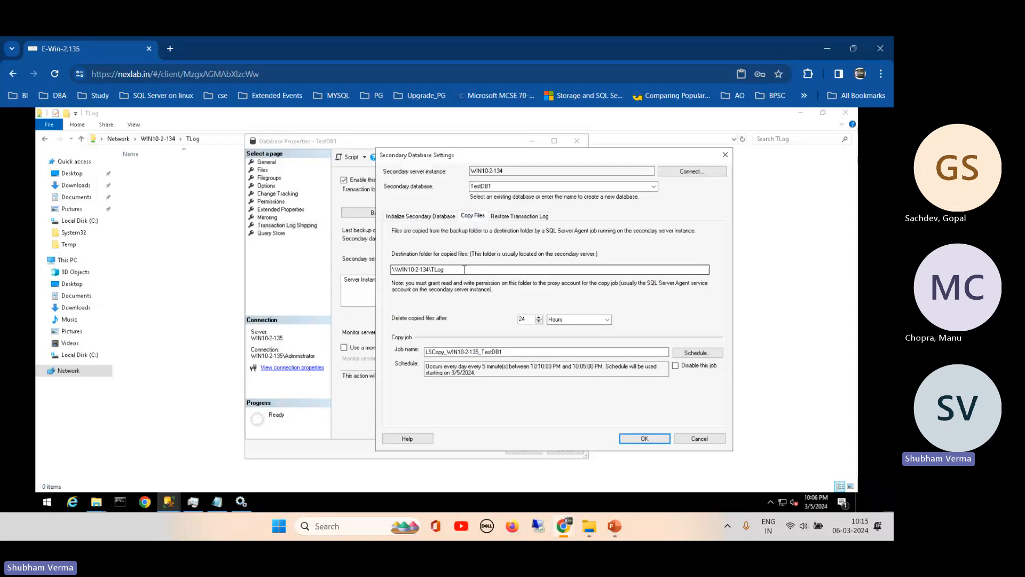
pyautogui.click(519, 216)
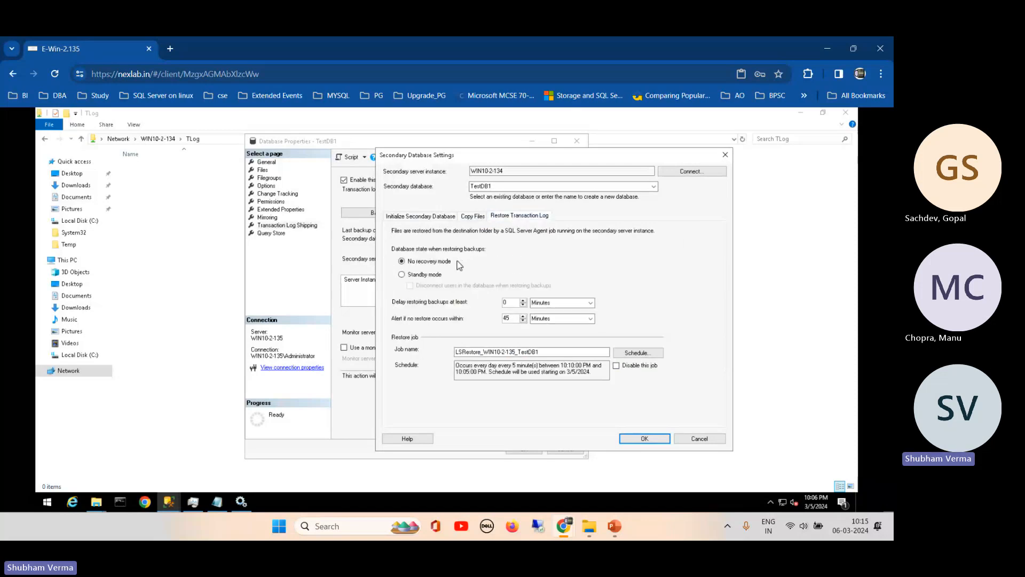
pyautogui.click(643, 439)
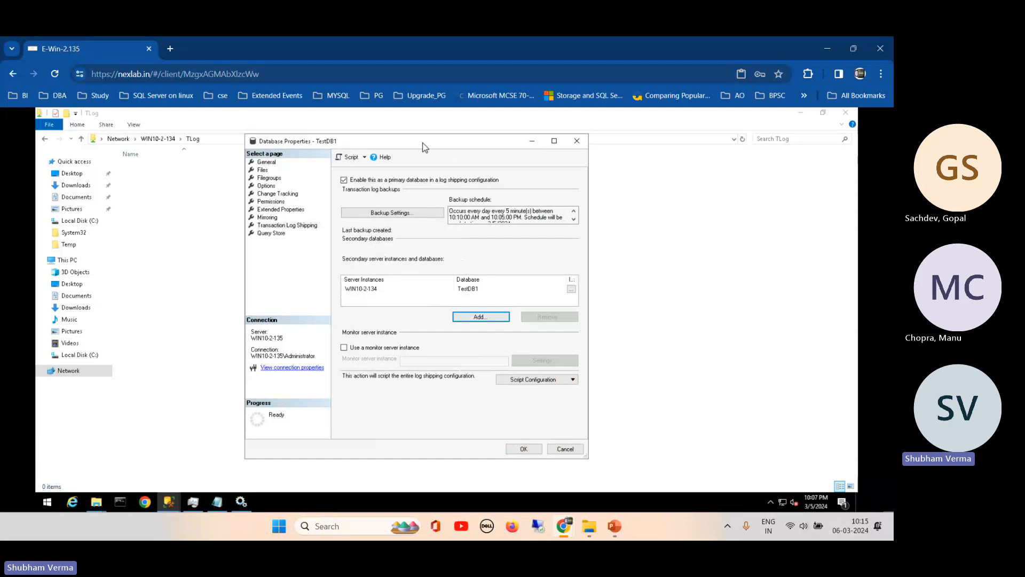
# - Change the LSBackup_TestDB1 schedule start to PM and save the backup settings
pyautogui.moveTo(424, 147); pyautogui.dragTo(351, 148)
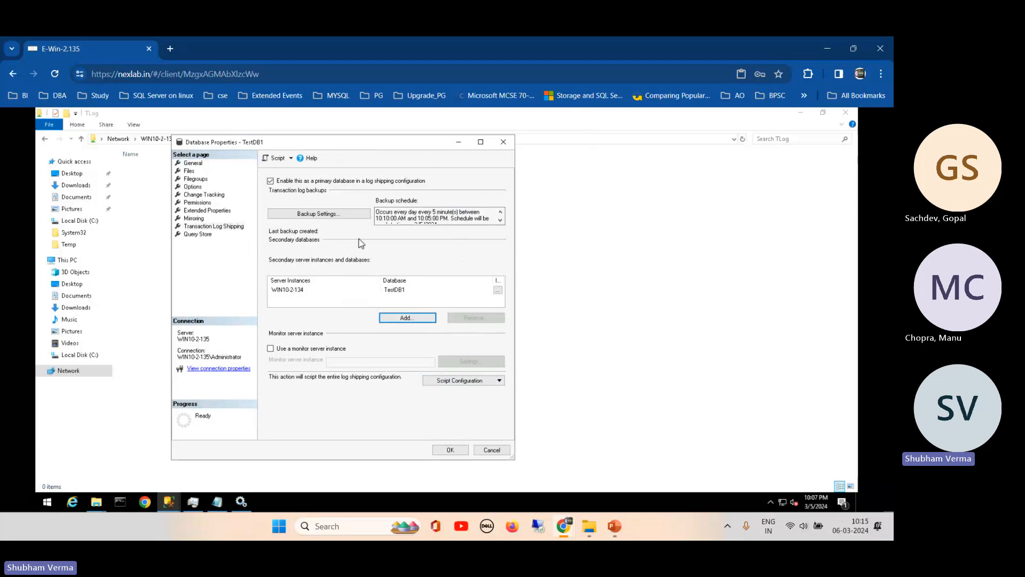
pyautogui.click(319, 213)
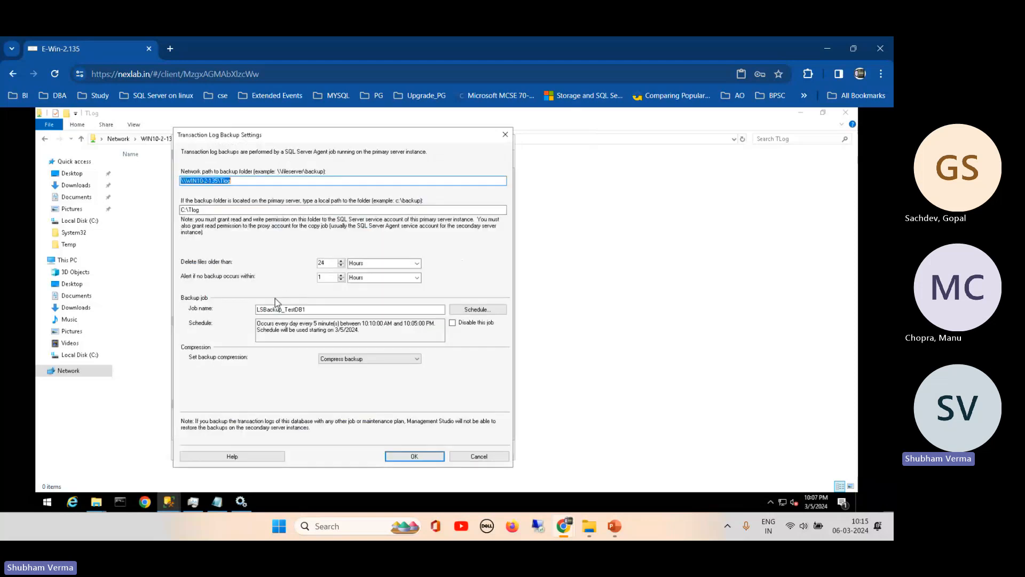
pyautogui.click(469, 314)
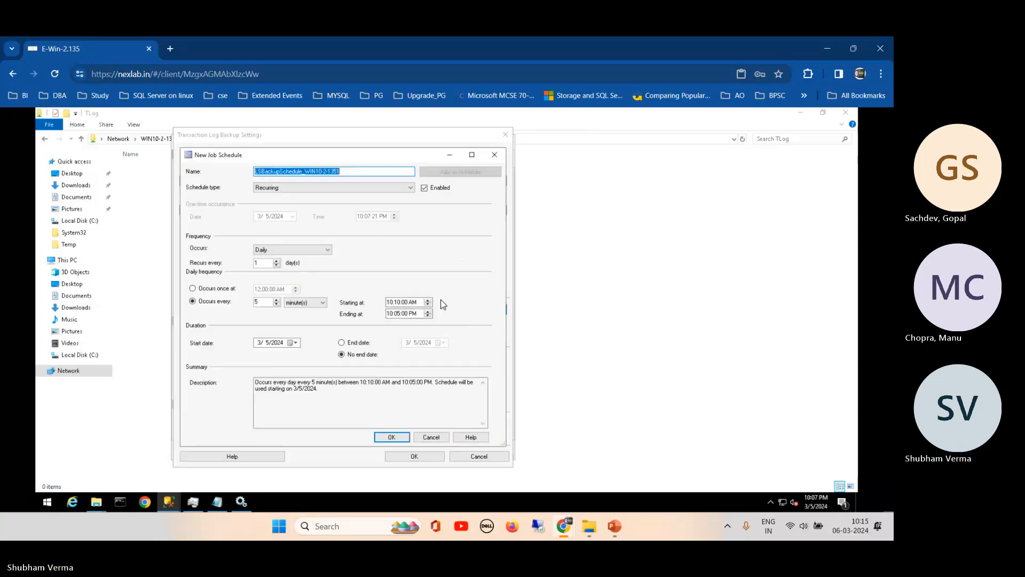
pyautogui.click(418, 303)
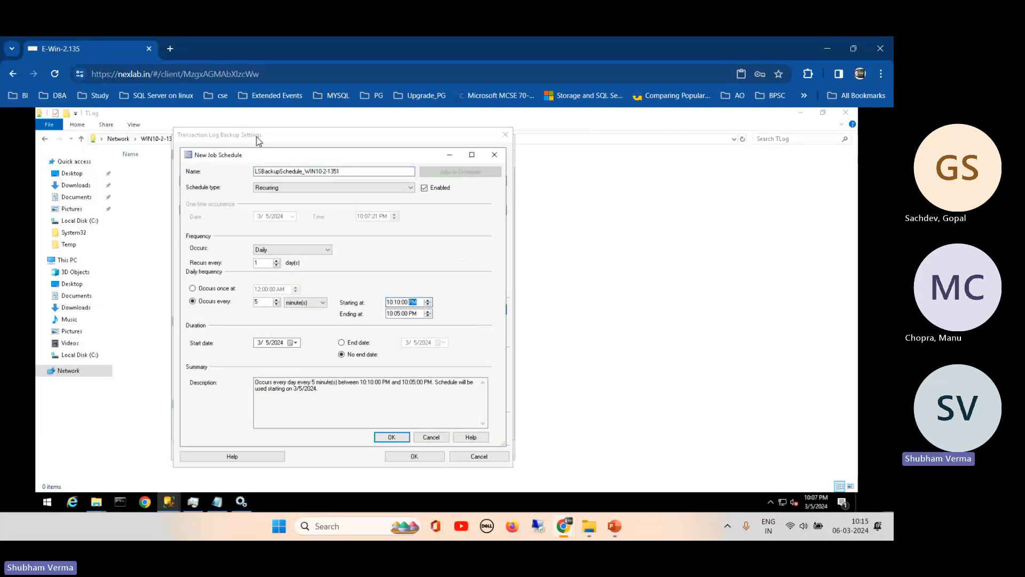
pyautogui.click(390, 438)
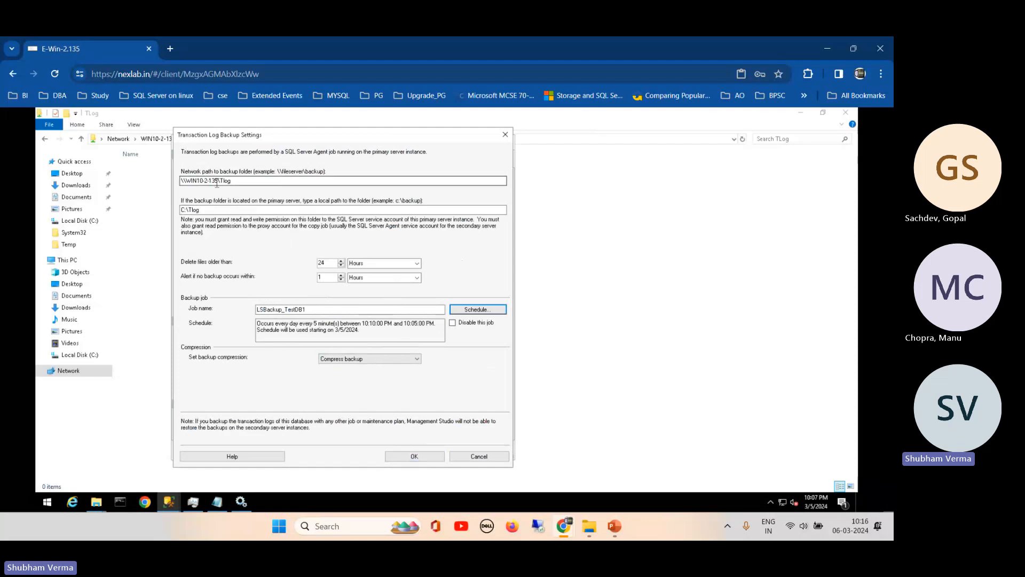
pyautogui.click(406, 455)
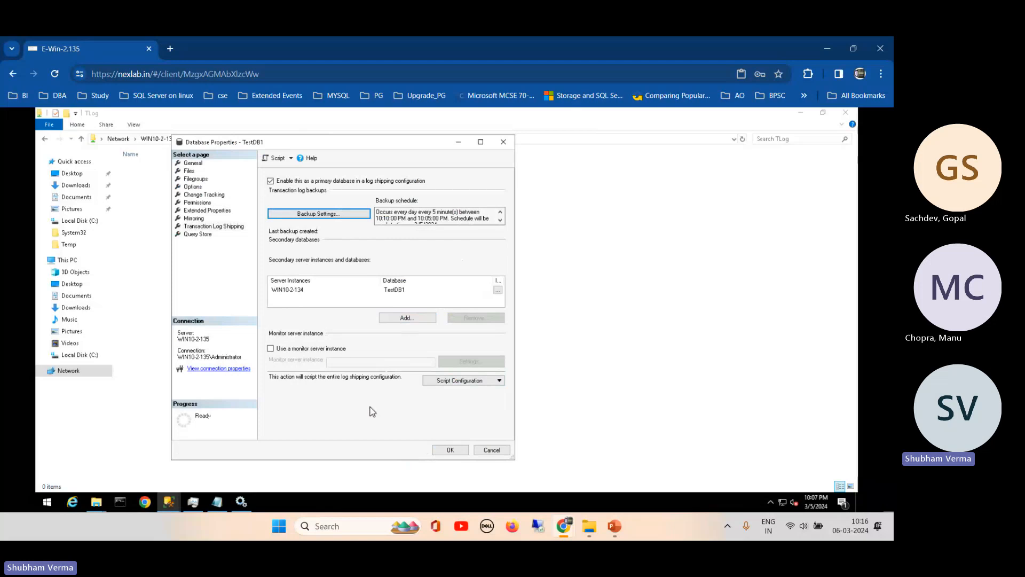
# - Save TestDB1's log shipping configuration, check the TLog folder's network path, and return to SSMS
pyautogui.click(444, 455)
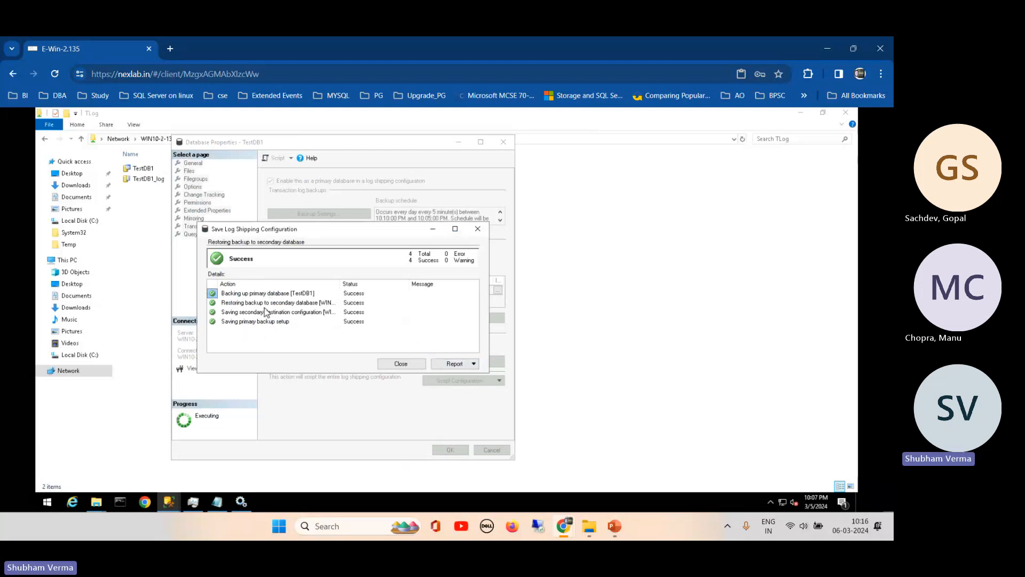
pyautogui.click(400, 364)
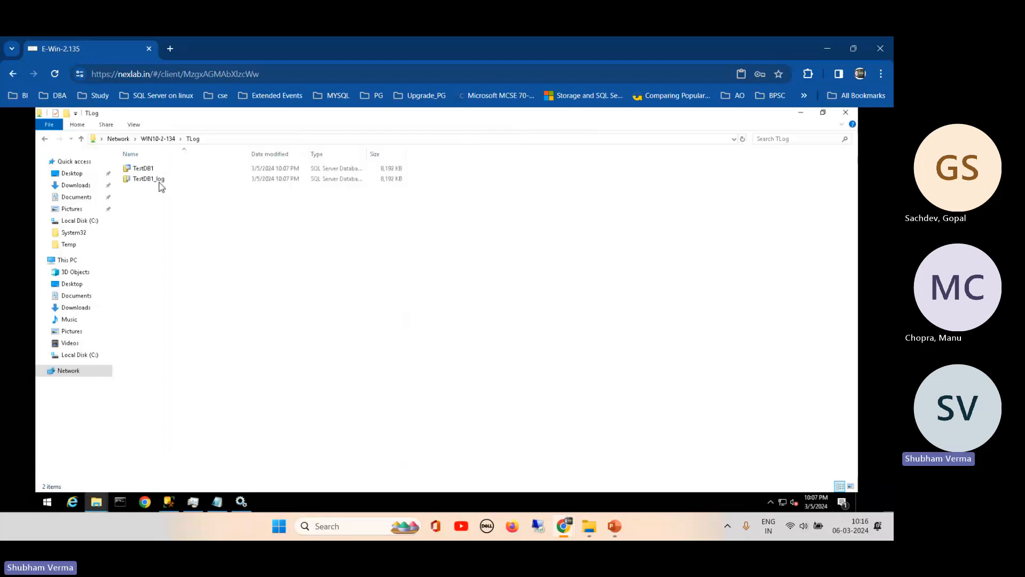
pyautogui.click(228, 140)
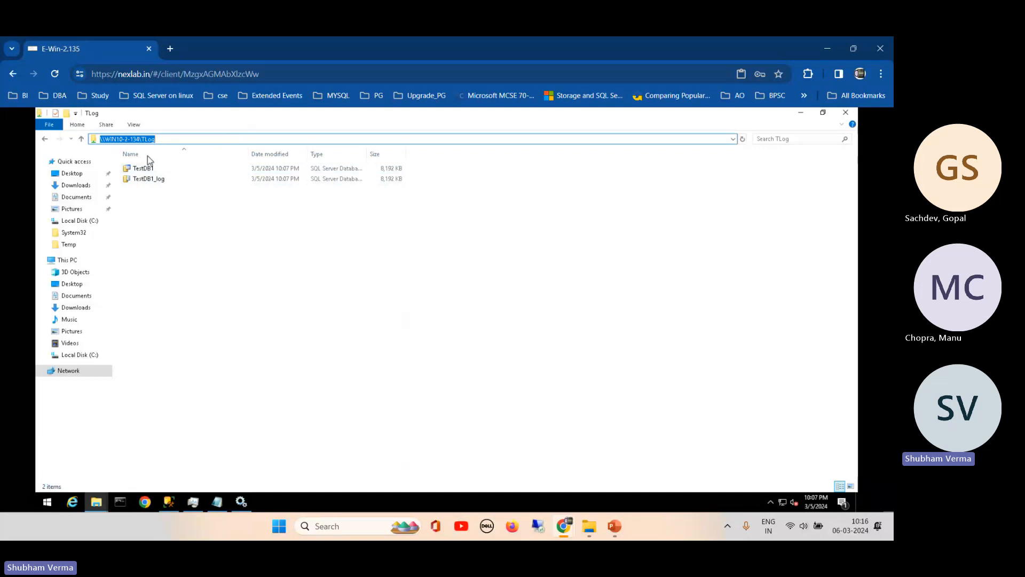
pyautogui.click(168, 501)
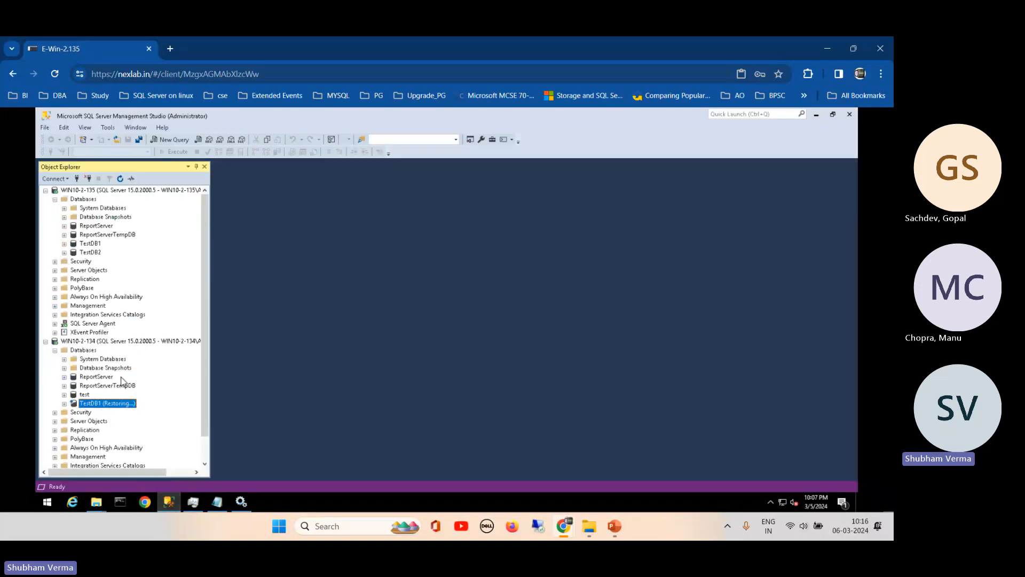
# - Refresh WIN10-2-134's databases, select TestDB1 (Restoring...), and widen the Object Explorer pane
pyautogui.click(81, 341)
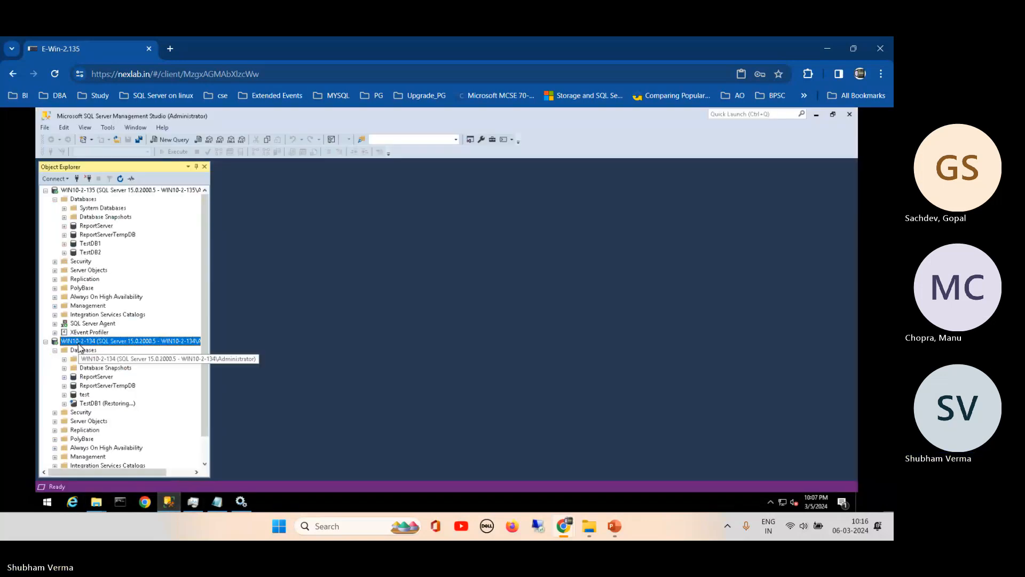
pyautogui.click(120, 179)
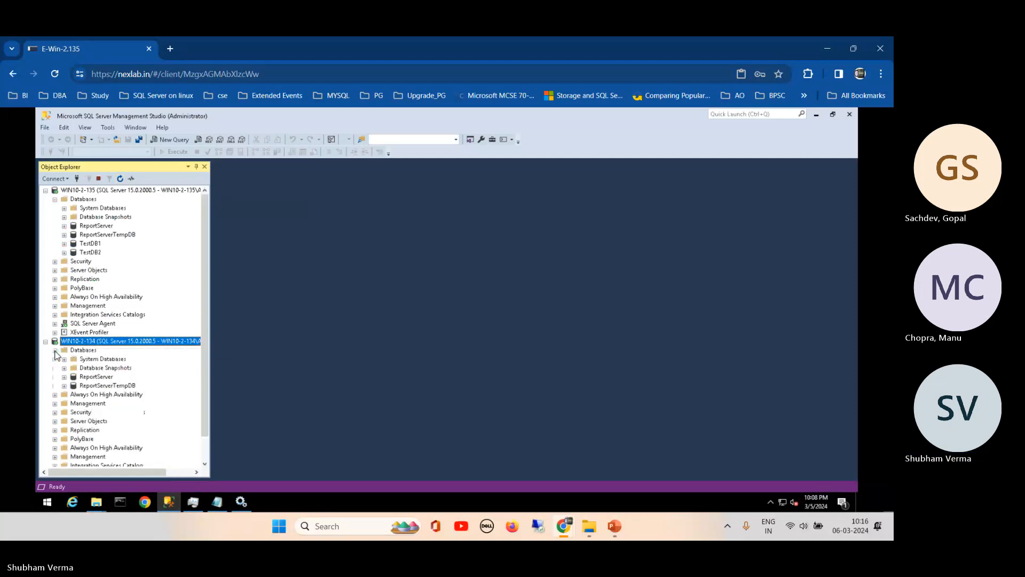
pyautogui.click(130, 405)
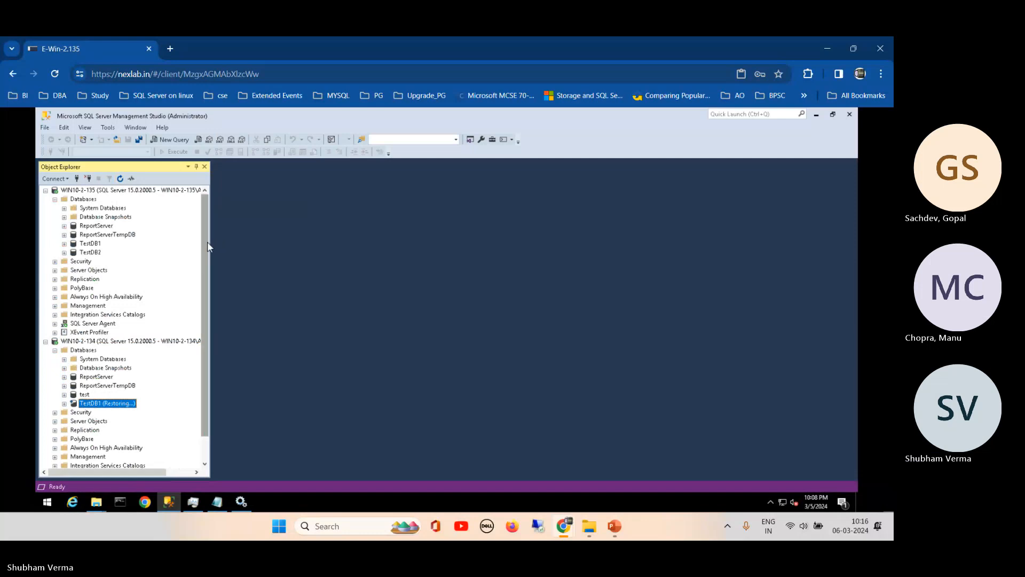
pyautogui.moveTo(212, 242); pyautogui.dragTo(283, 235)
pyautogui.moveTo(570, 528)
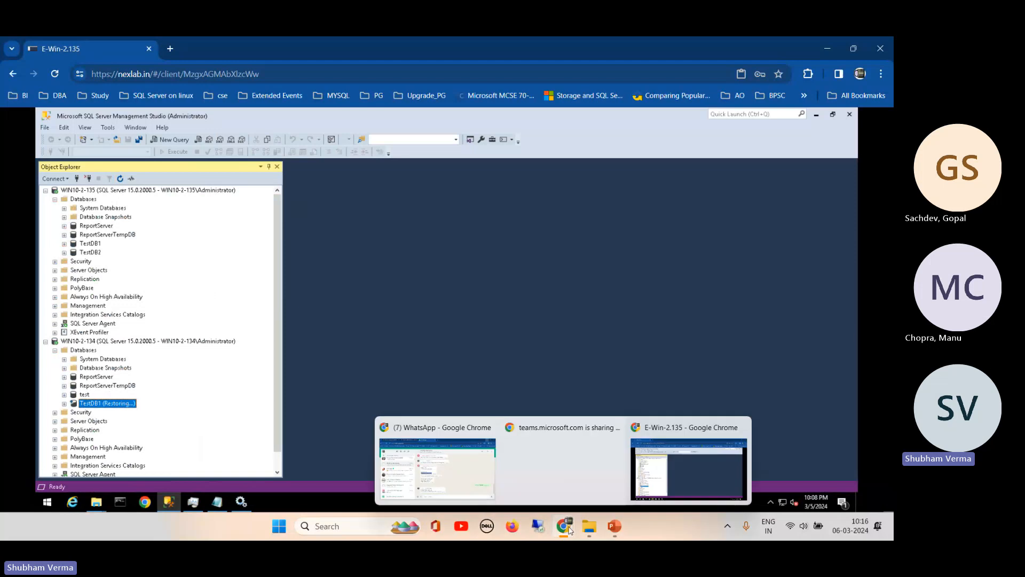
pyautogui.click(464, 469)
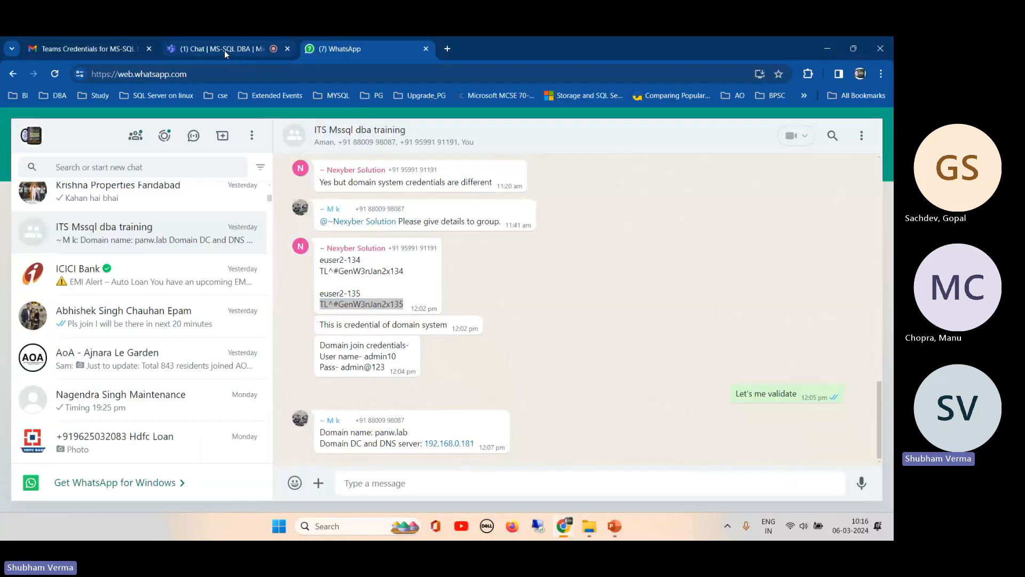
pyautogui.click(225, 49)
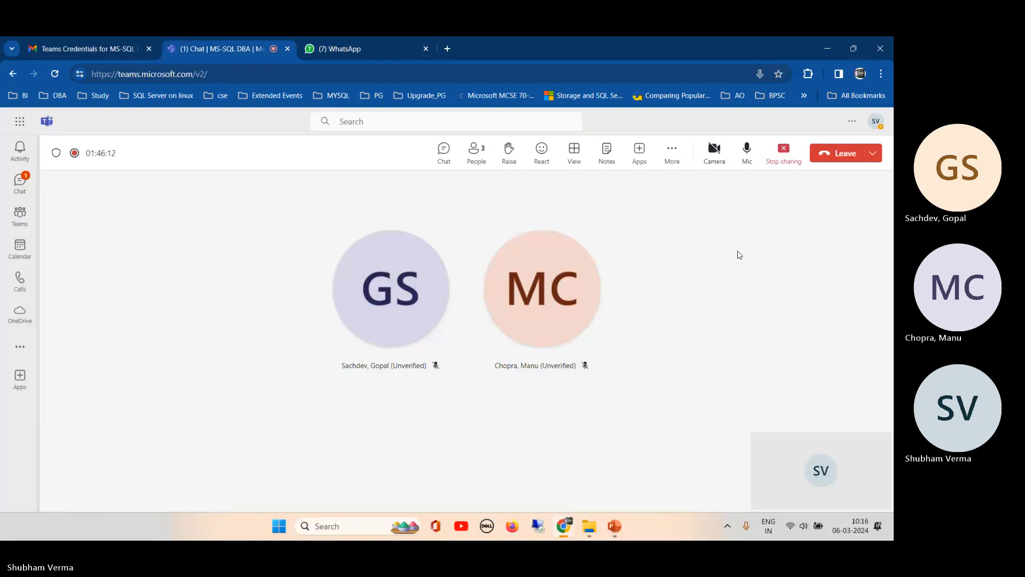
pyautogui.moveTo(564, 527)
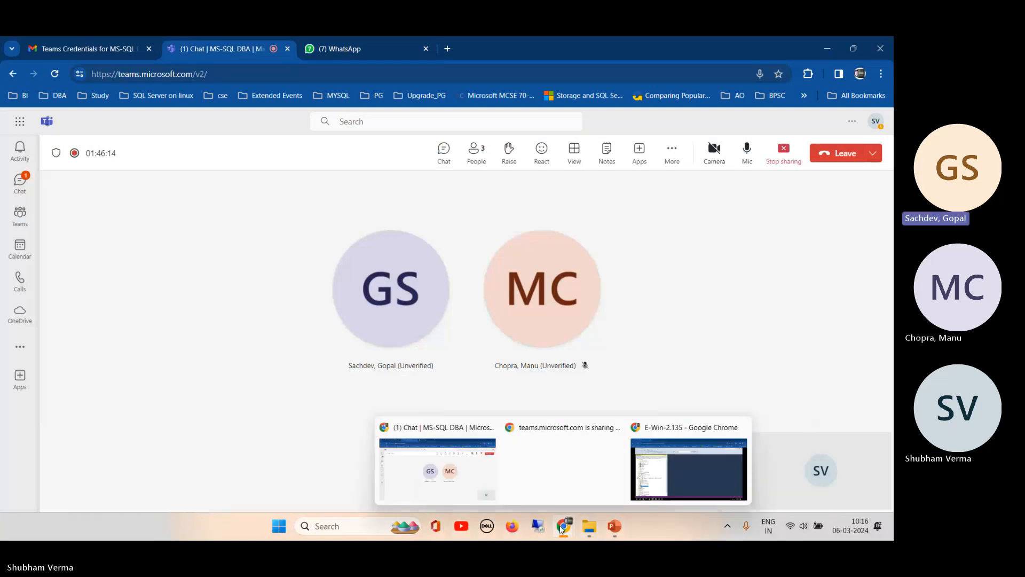
pyautogui.click(654, 460)
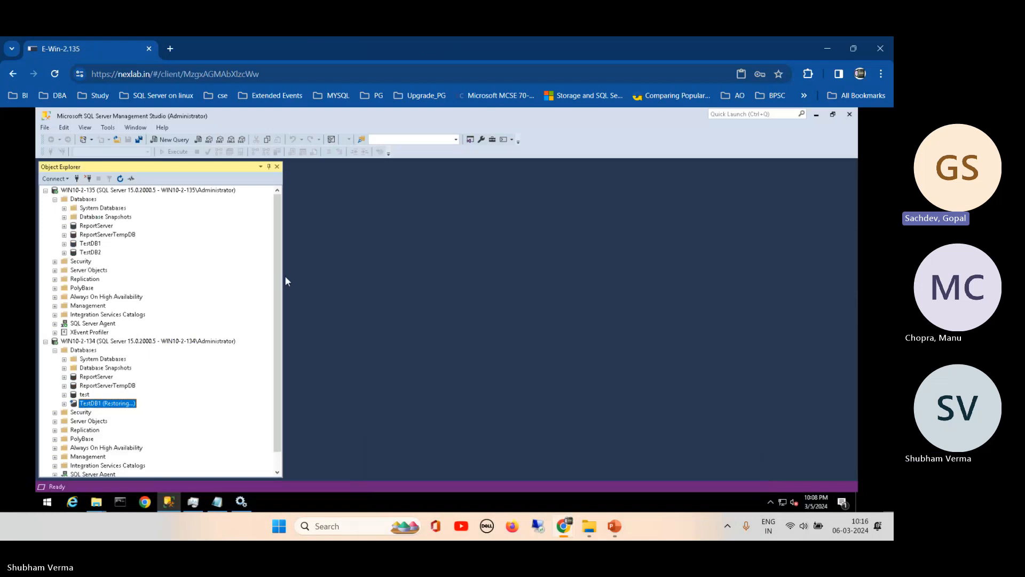
# - Browse TestDB1's Tables on WIN10-2-135, then bring up the Notepad primary/DR server notes
pyautogui.moveTo(283, 276); pyautogui.dragTo(260, 277)
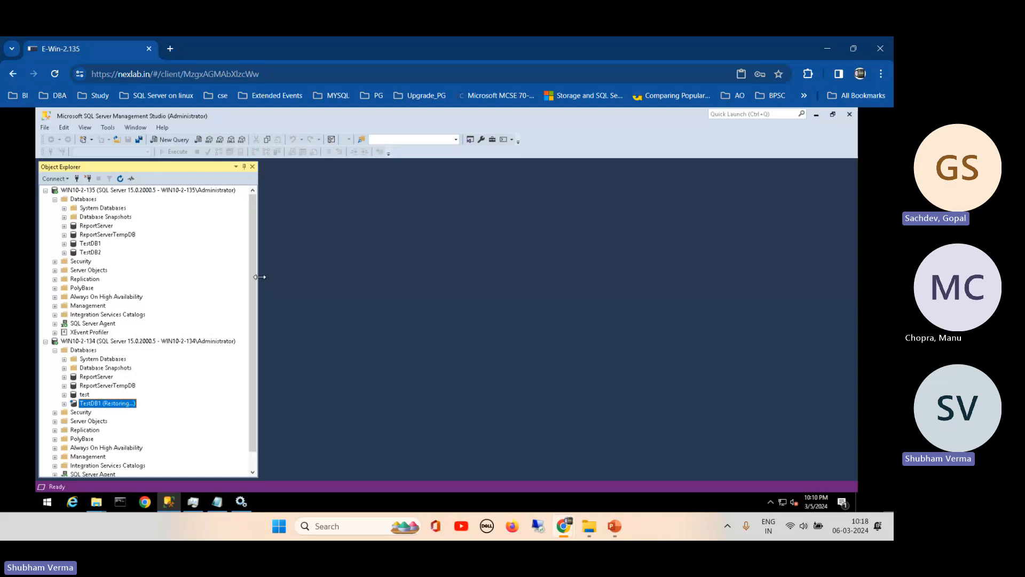
pyautogui.click(65, 243)
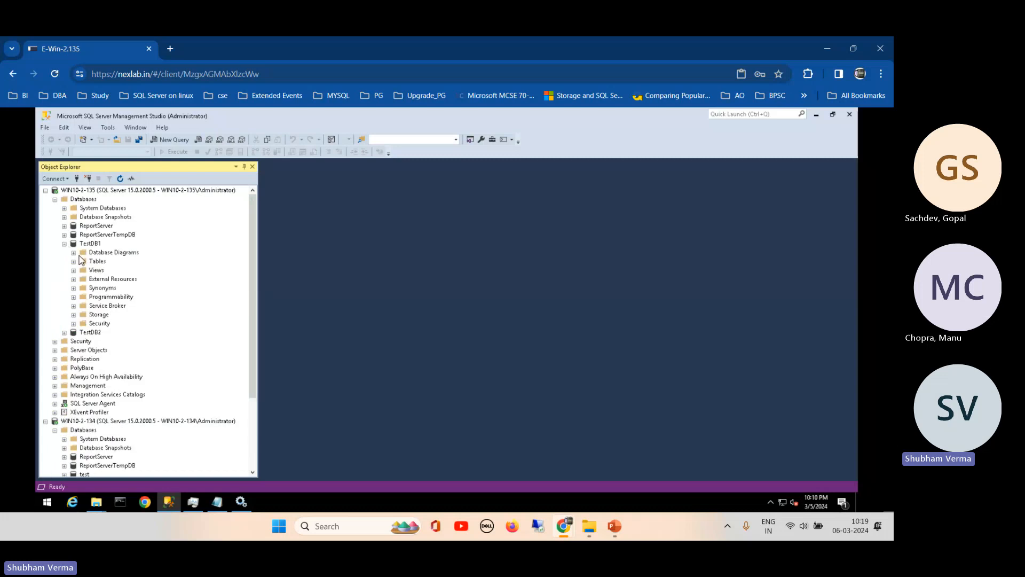
pyautogui.click(73, 262)
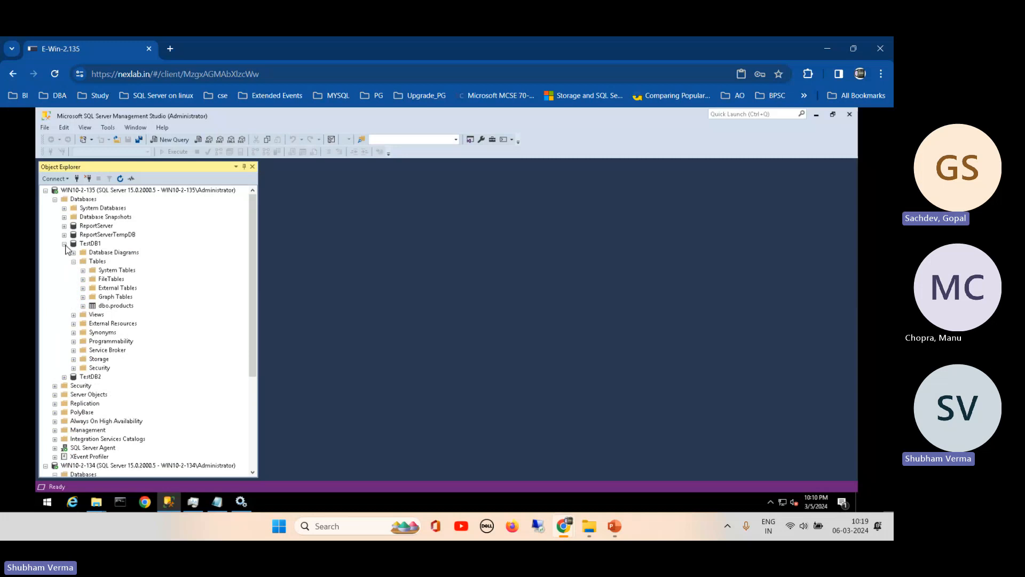
pyautogui.click(64, 243)
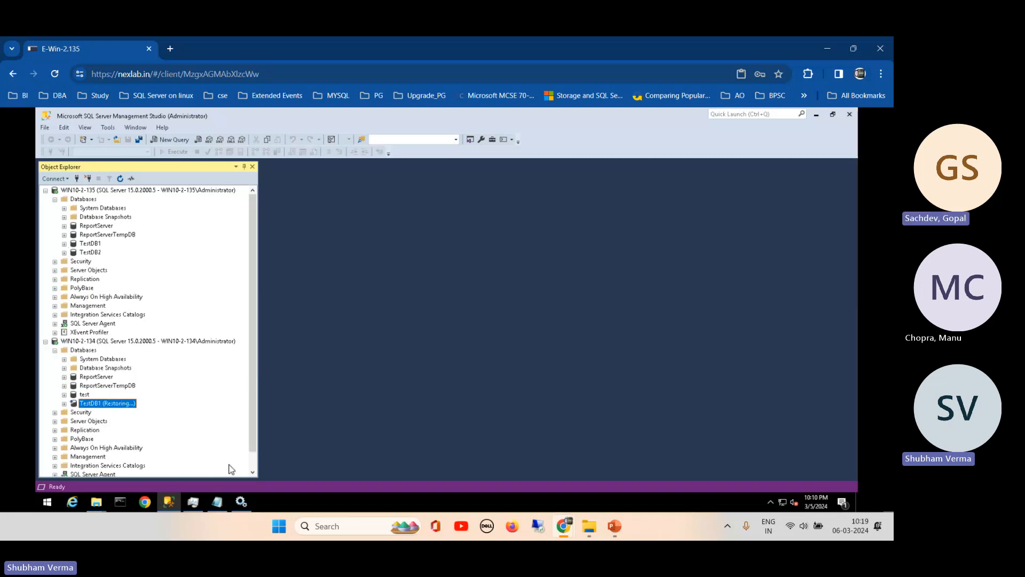
pyautogui.click(217, 502)
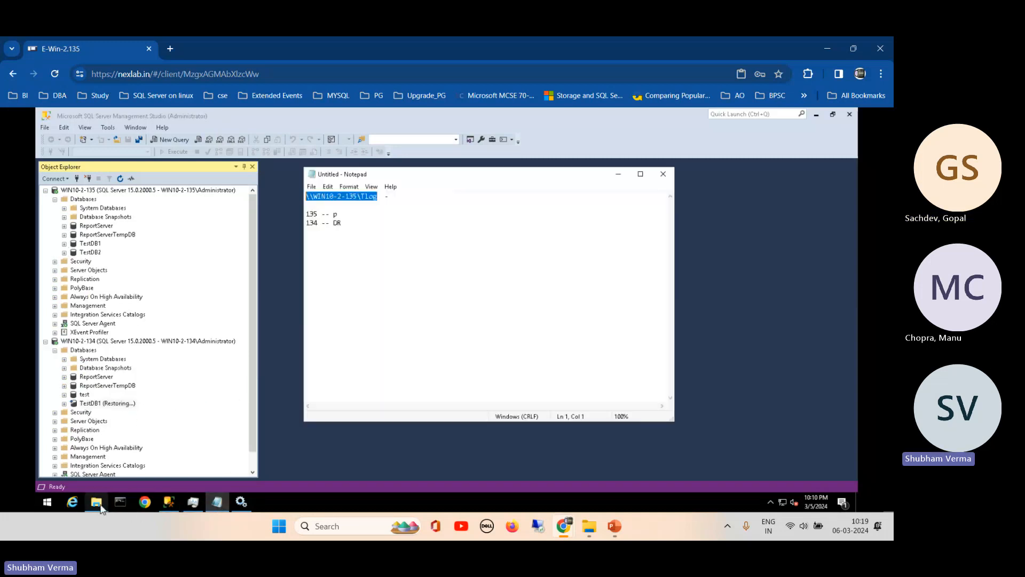
# - Bring up the secondary's WIN10-2-134\TLog folder, check its network path, and shrink its window
pyautogui.click(96, 505)
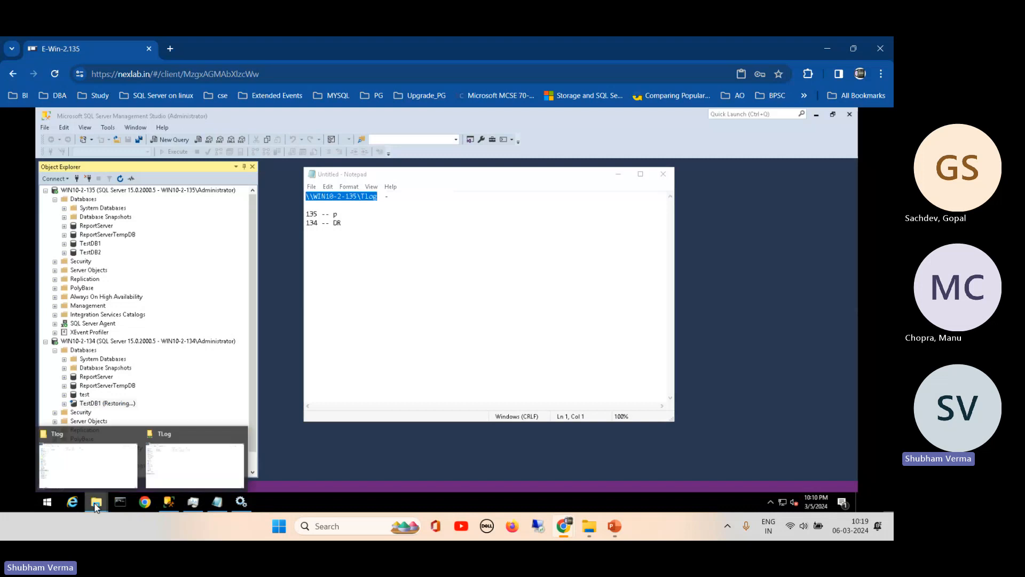
pyautogui.click(168, 457)
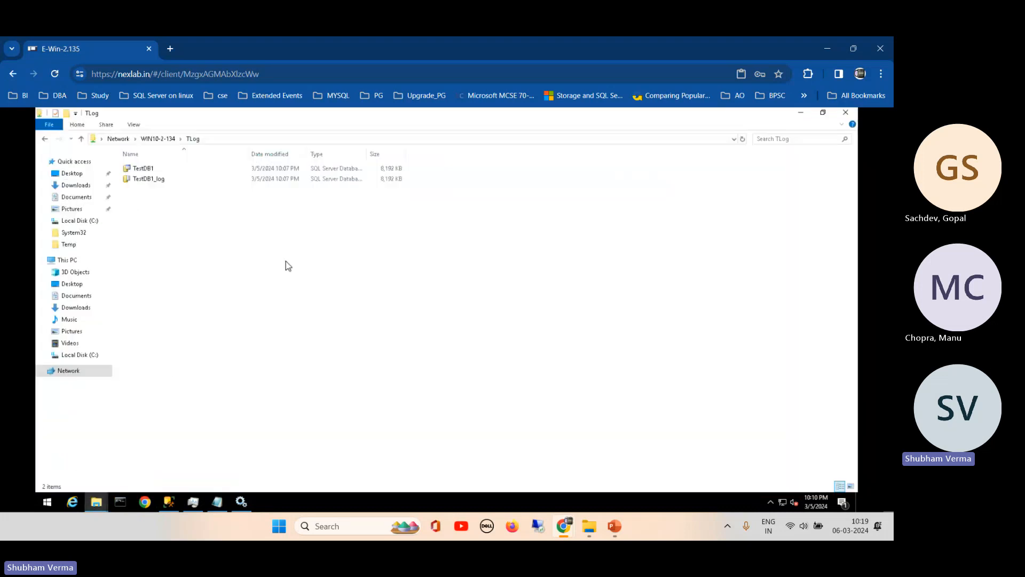
pyautogui.click(325, 140)
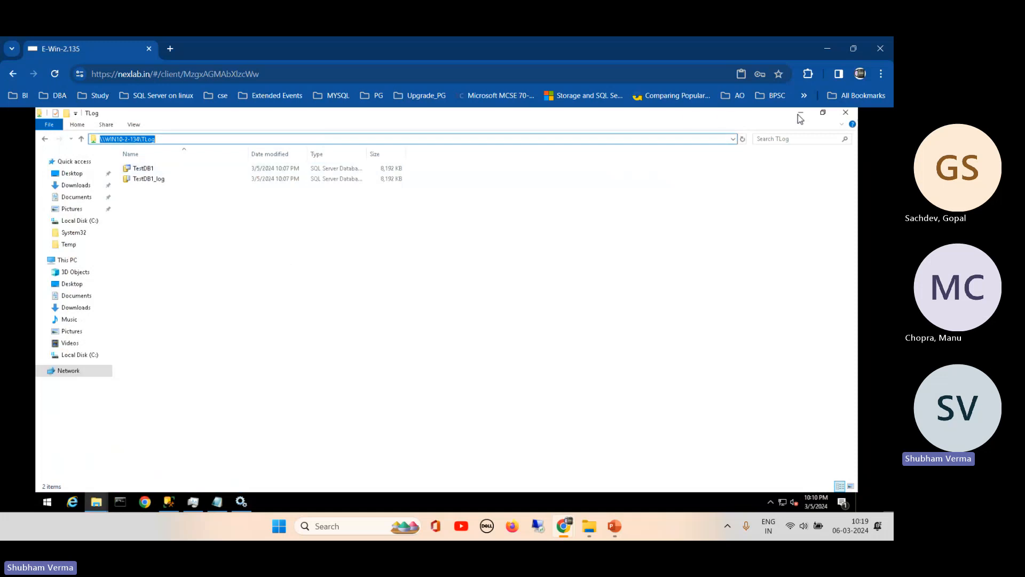
pyautogui.click(823, 113)
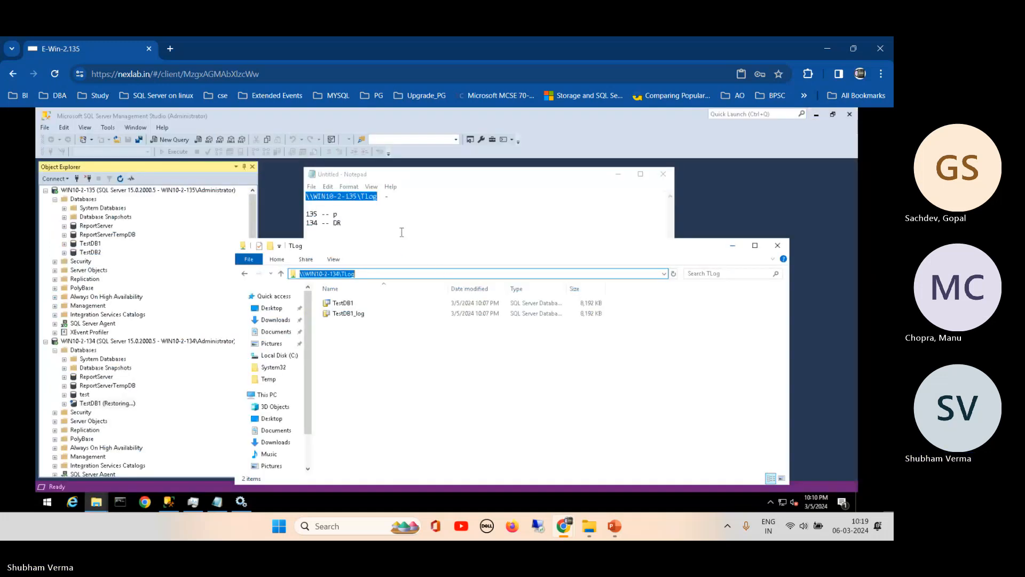
# - Bring up the local C:\Tlog folder, shrink its window, and move it up and left
pyautogui.click(97, 501)
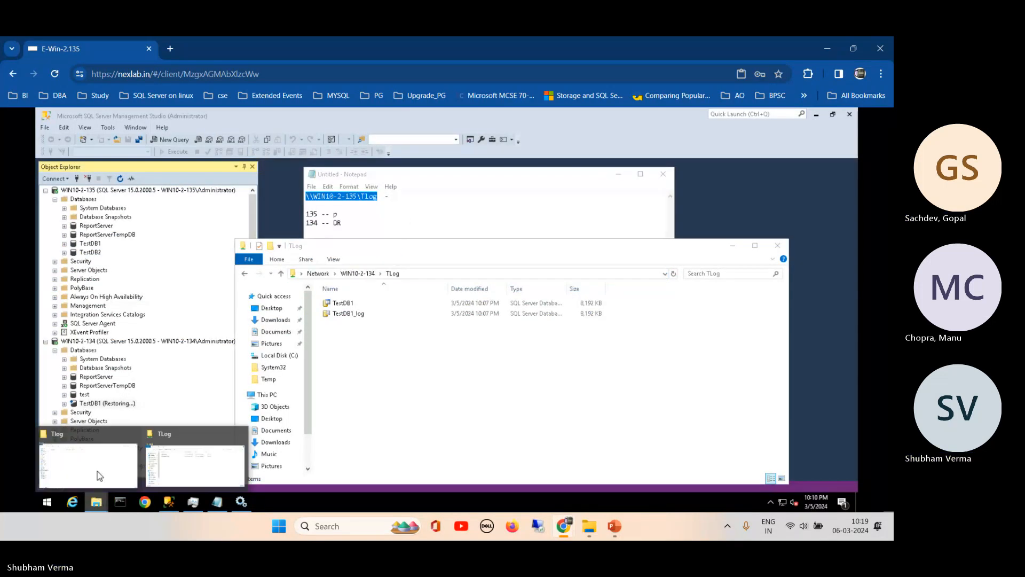
pyautogui.click(92, 449)
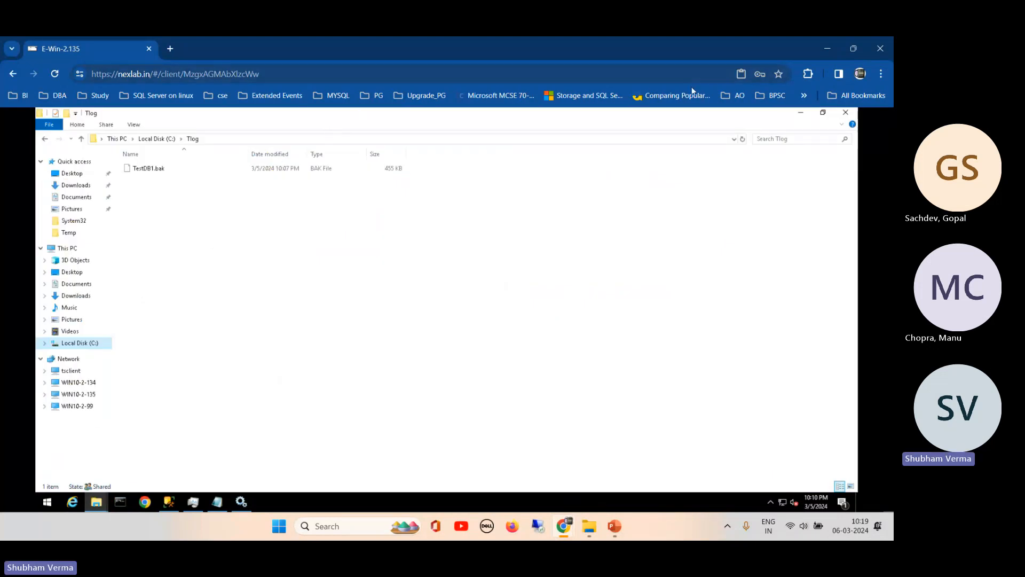
pyautogui.click(823, 113)
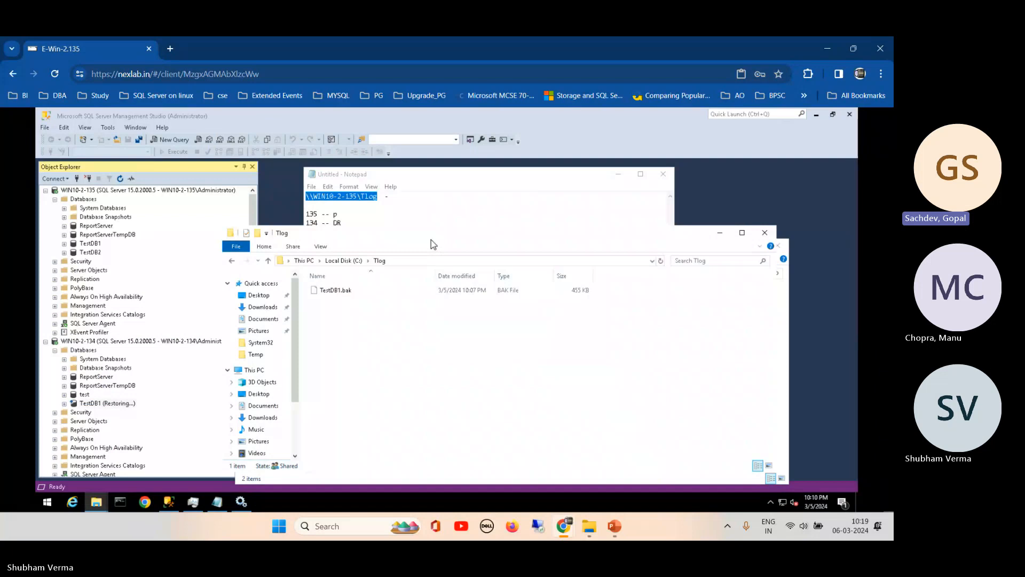
pyautogui.moveTo(431, 239); pyautogui.dragTo(447, 178)
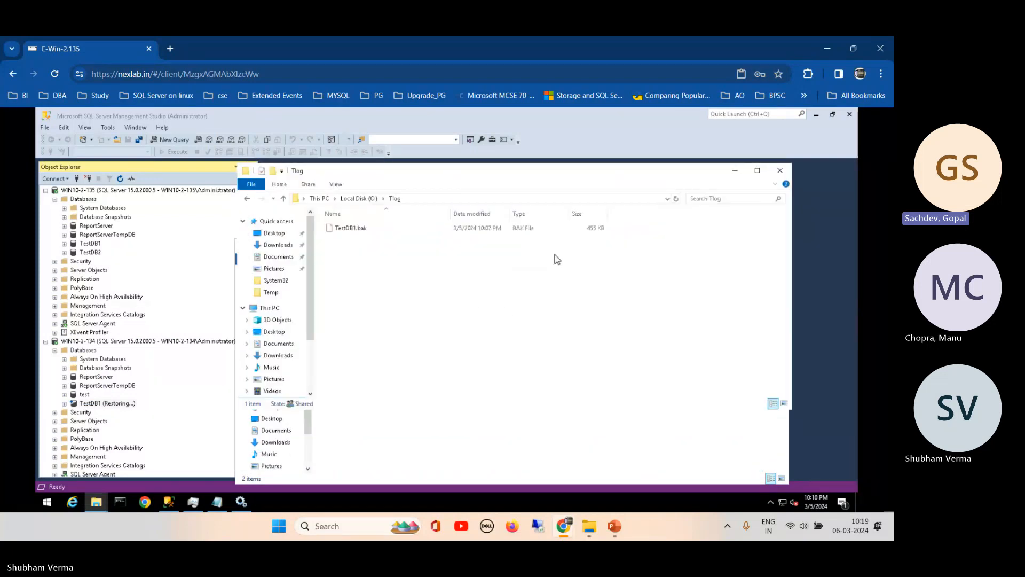
pyautogui.moveTo(595, 179); pyautogui.dragTo(540, 183)
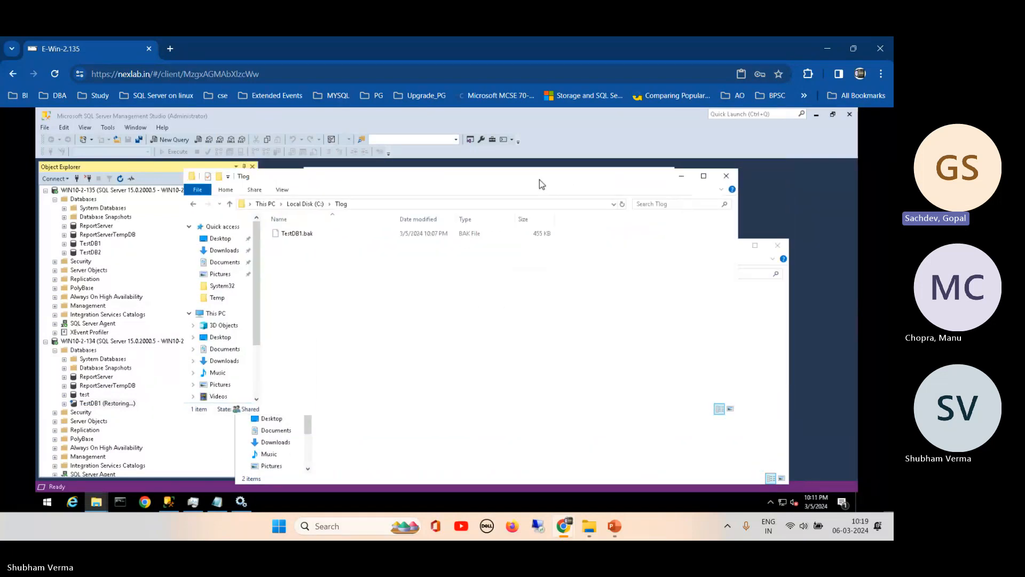
# - Position the secondary's TLog window beside it, then return to Management Studio at TestDB1
pyautogui.click(750, 265)
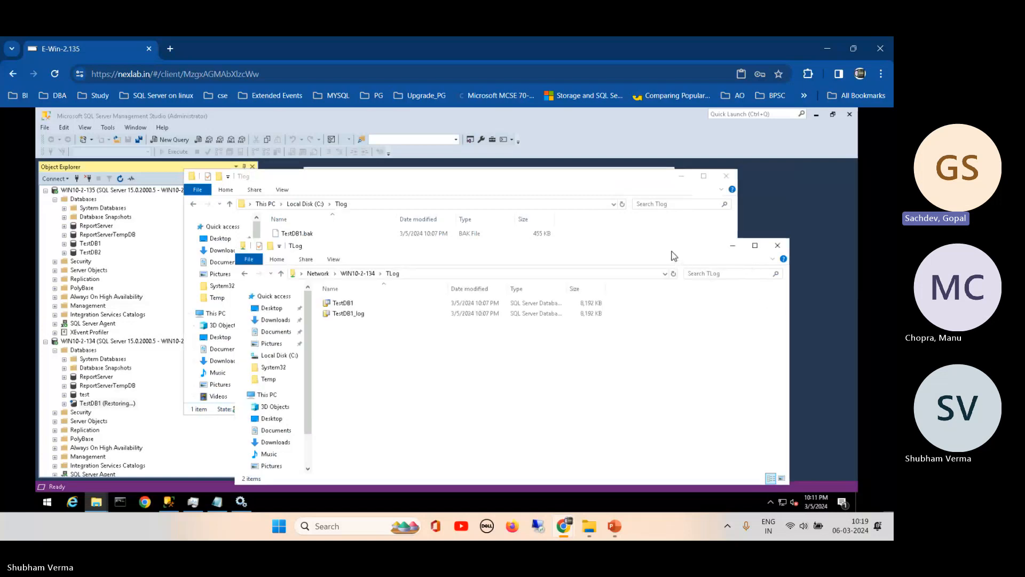
pyautogui.moveTo(672, 252); pyautogui.dragTo(708, 257)
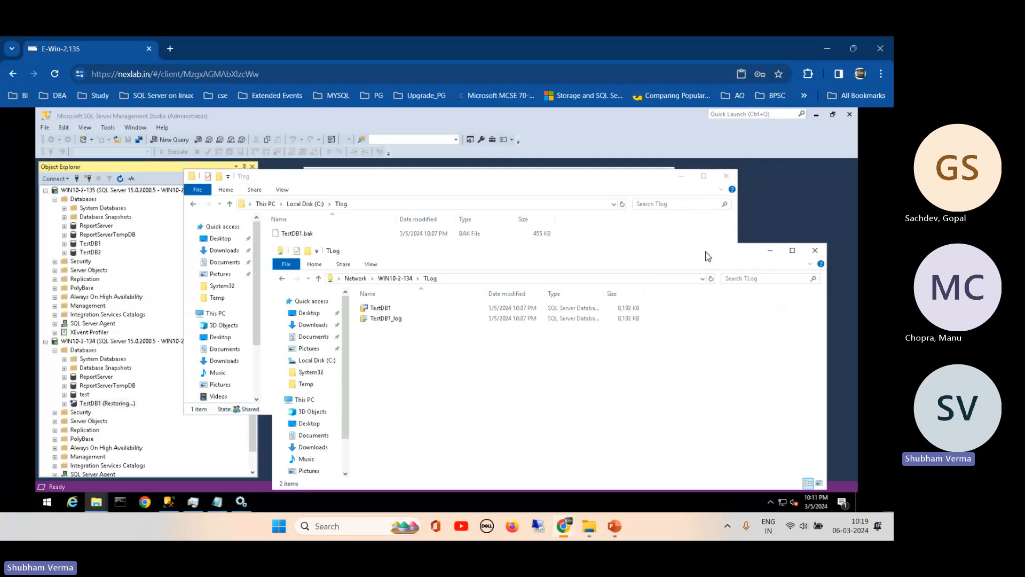
pyautogui.moveTo(706, 257); pyautogui.dragTo(632, 268)
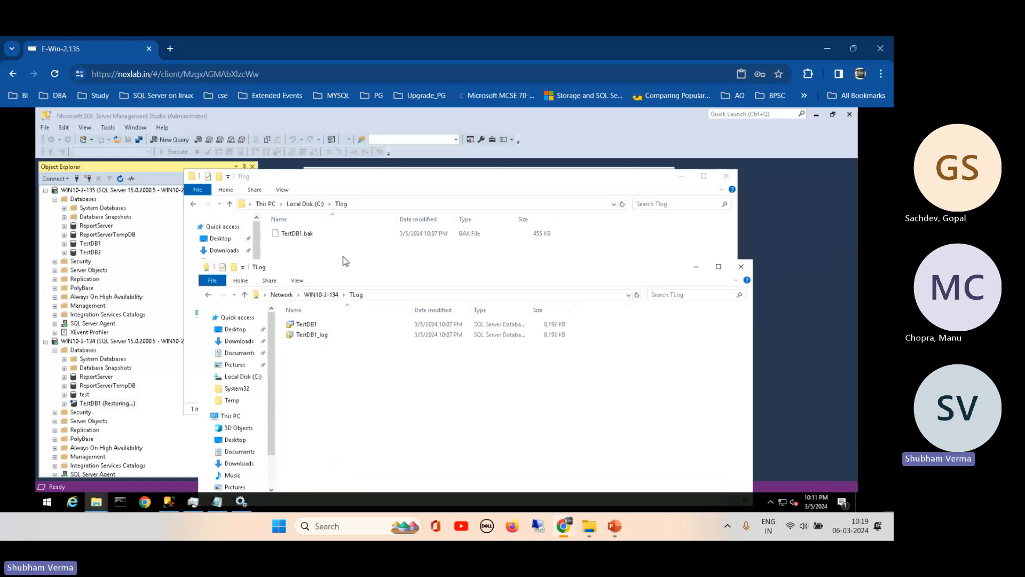
pyautogui.click(76, 248)
# - Open and dismiss the context menus for the primary TestDB1 and its restoring copy
pyautogui.rightClick(76, 245)
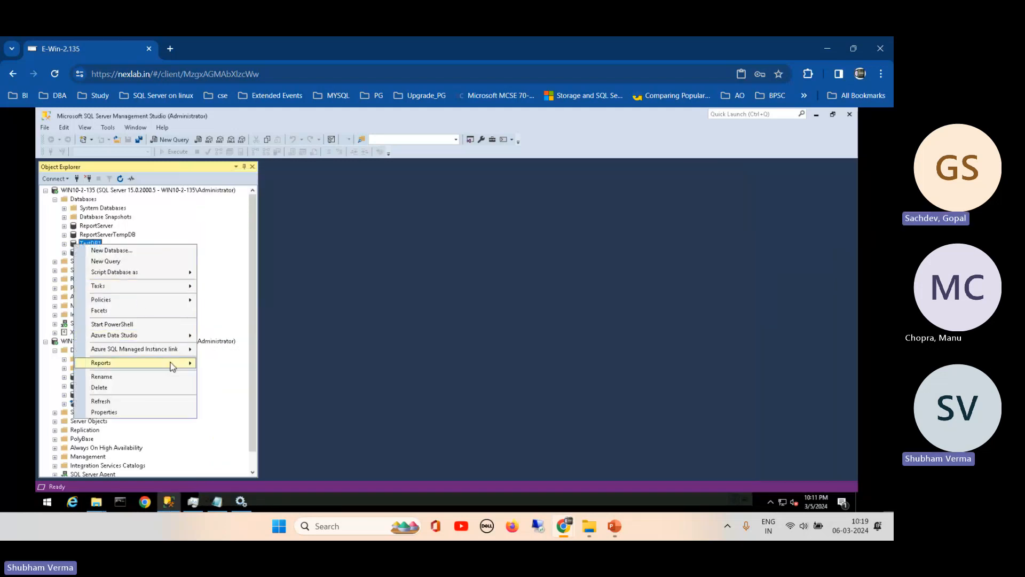
pyautogui.moveTo(172, 363)
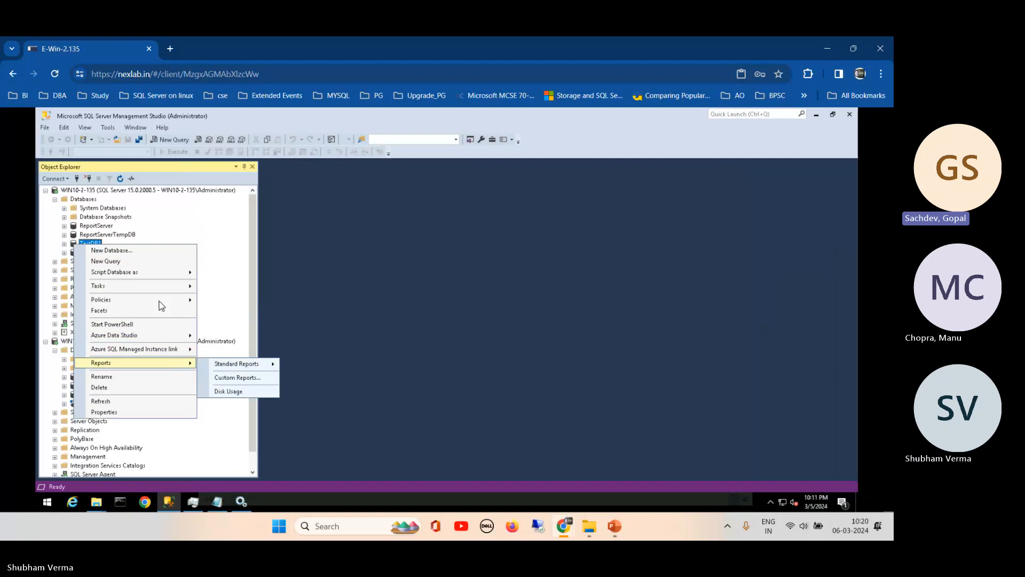
pyautogui.click(253, 193)
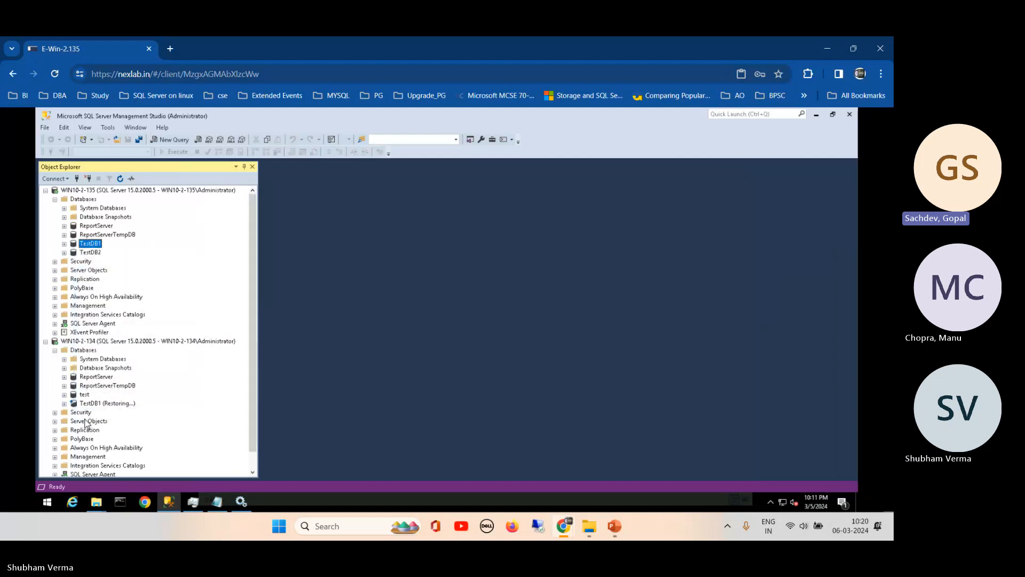
pyautogui.rightClick(71, 404)
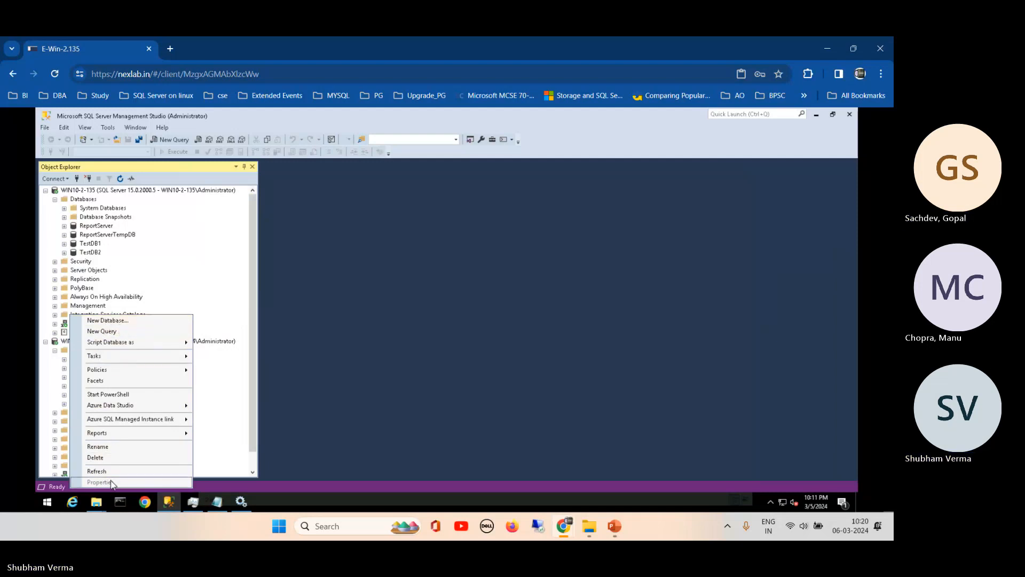
pyautogui.click(277, 320)
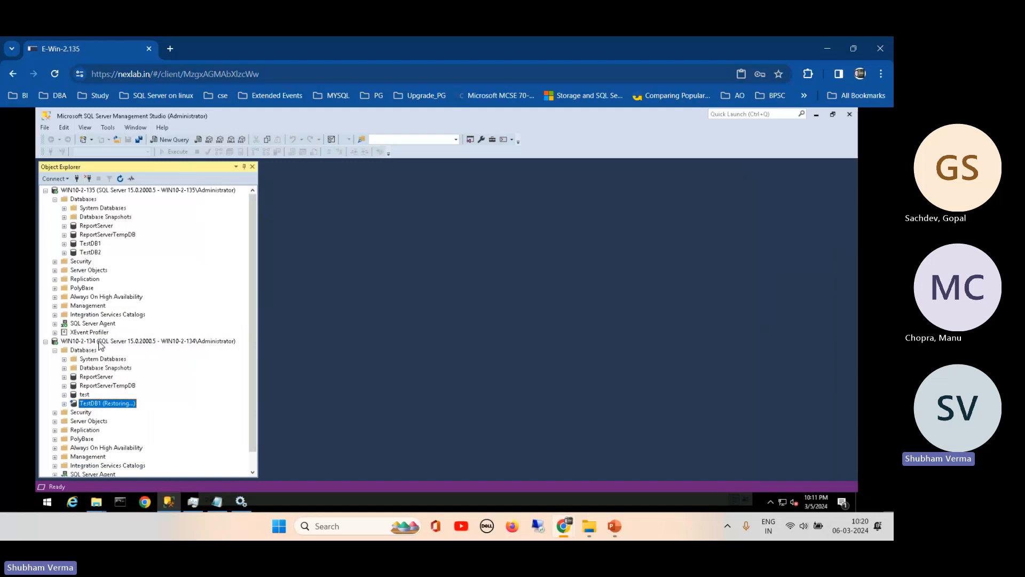
# - Select server WIN10-2-134 and open its Reports > Standard Reports menu
pyautogui.click(97, 342)
pyautogui.rightClick(97, 342)
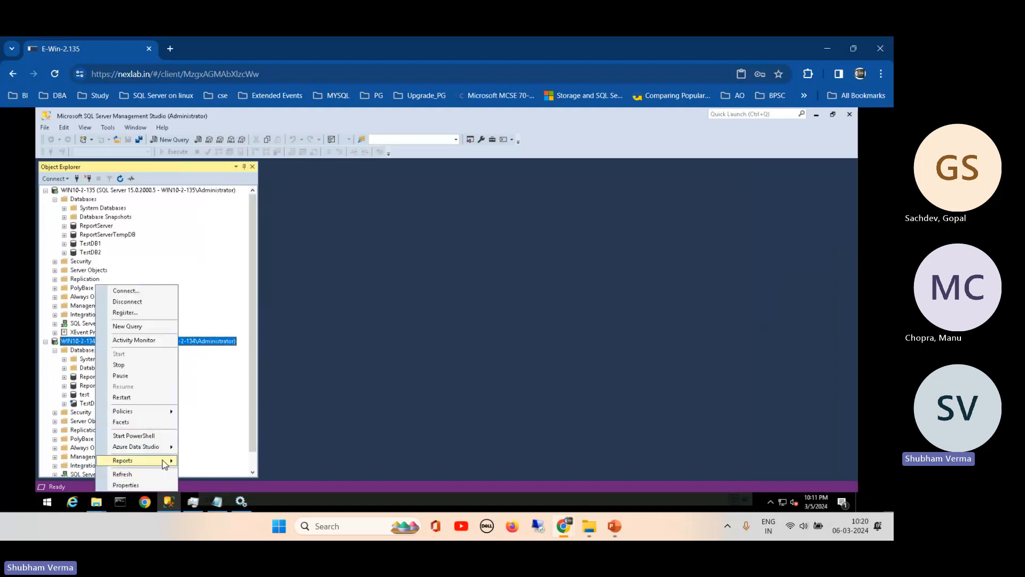
pyautogui.moveTo(165, 461)
pyautogui.moveTo(214, 461)
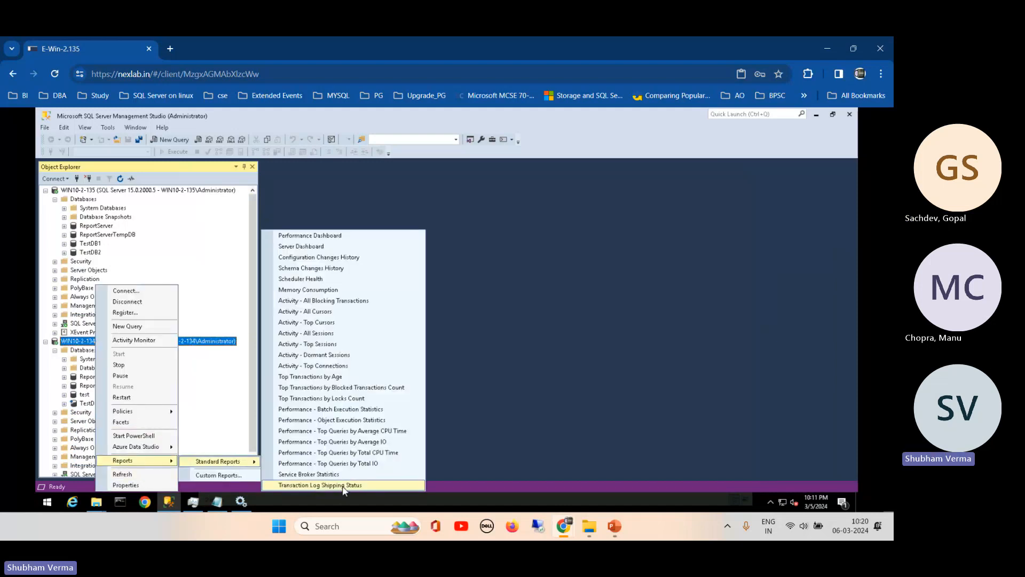
# - View WIN10-2-134's Transaction Log Shipping Status report full-width with Object Explorer auto-hidden, then close it
pyautogui.click(359, 486)
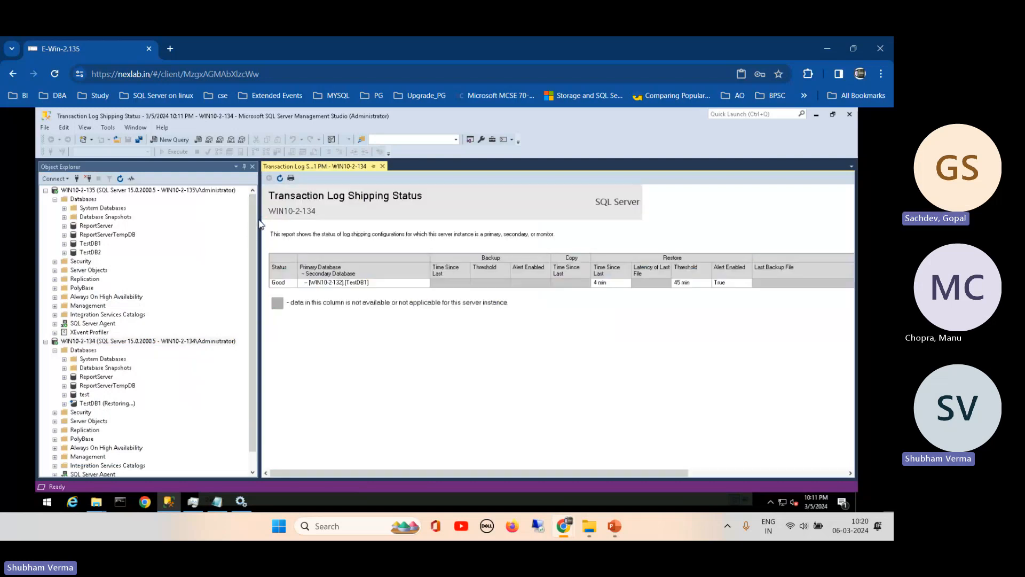
pyautogui.click(244, 167)
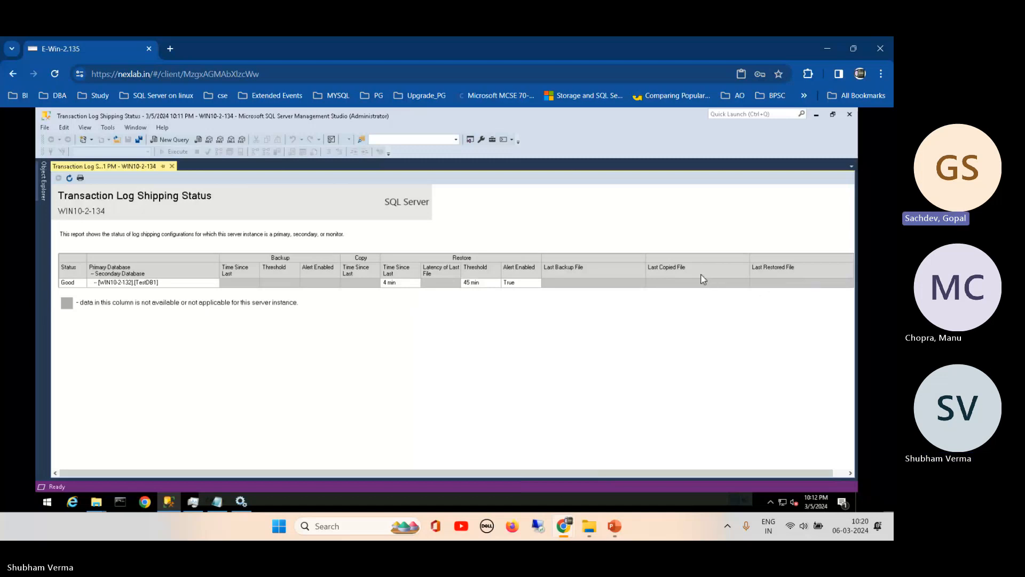
pyautogui.click(172, 167)
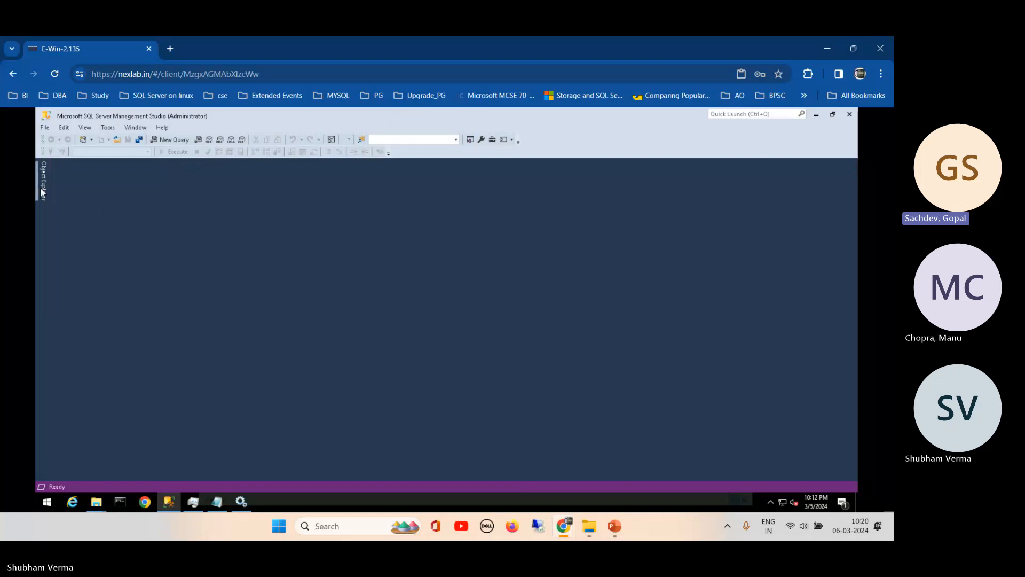
# - Pin Object Explorer back open, make it slightly narrower, and select TestDB2
pyautogui.moveTo(40, 187)
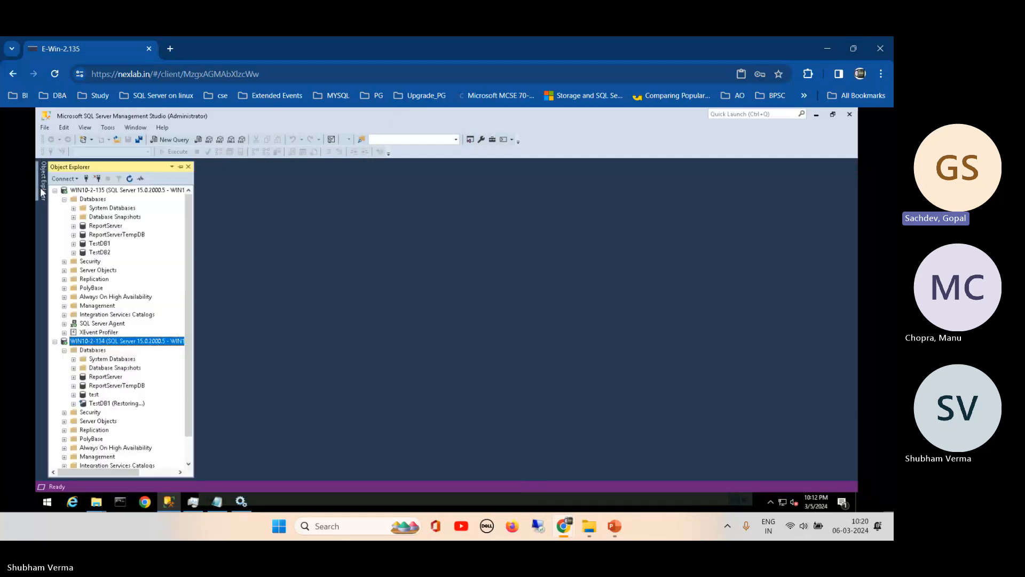
pyautogui.click(180, 166)
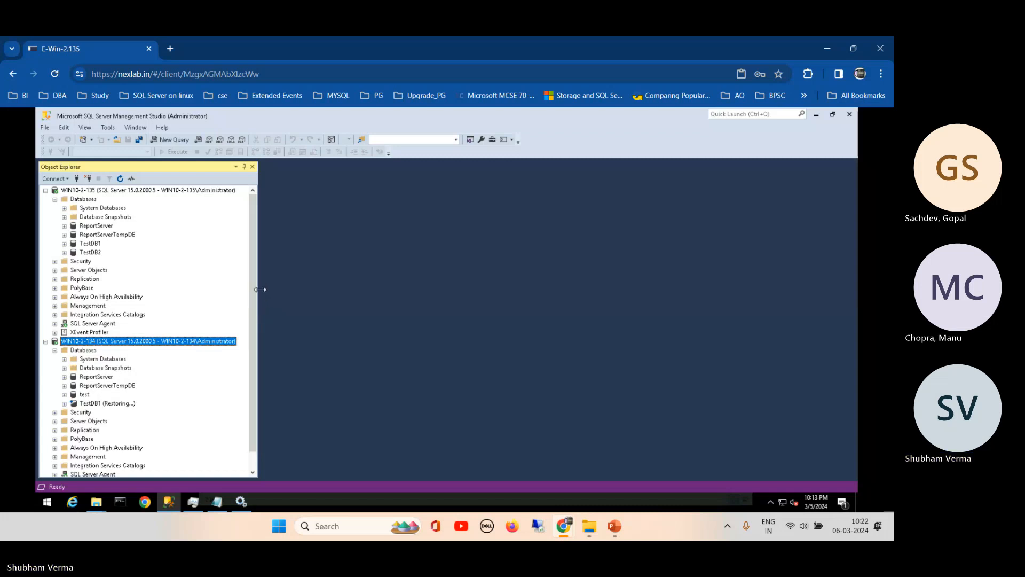
pyautogui.moveTo(260, 290); pyautogui.dragTo(221, 291)
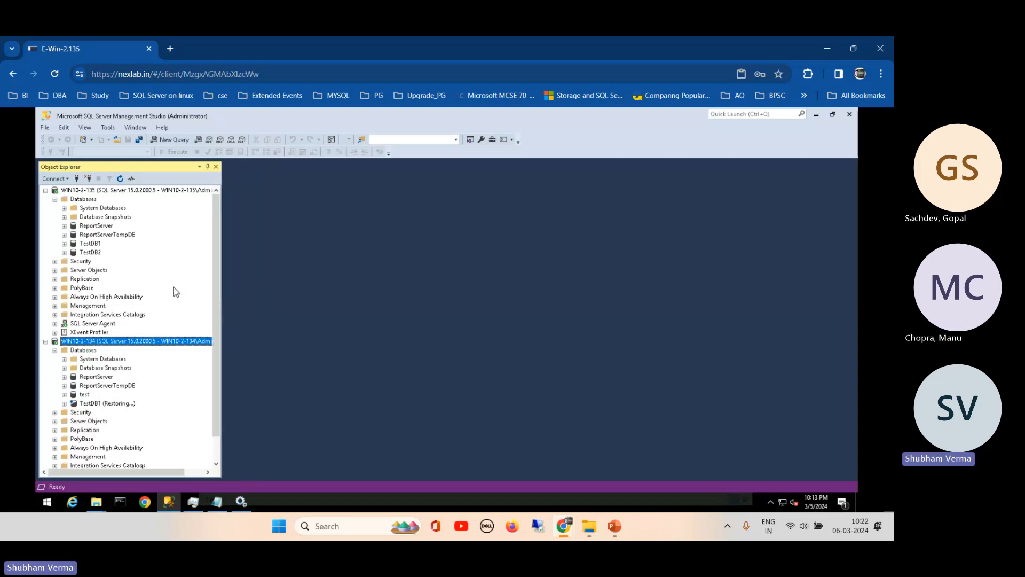
pyautogui.click(90, 253)
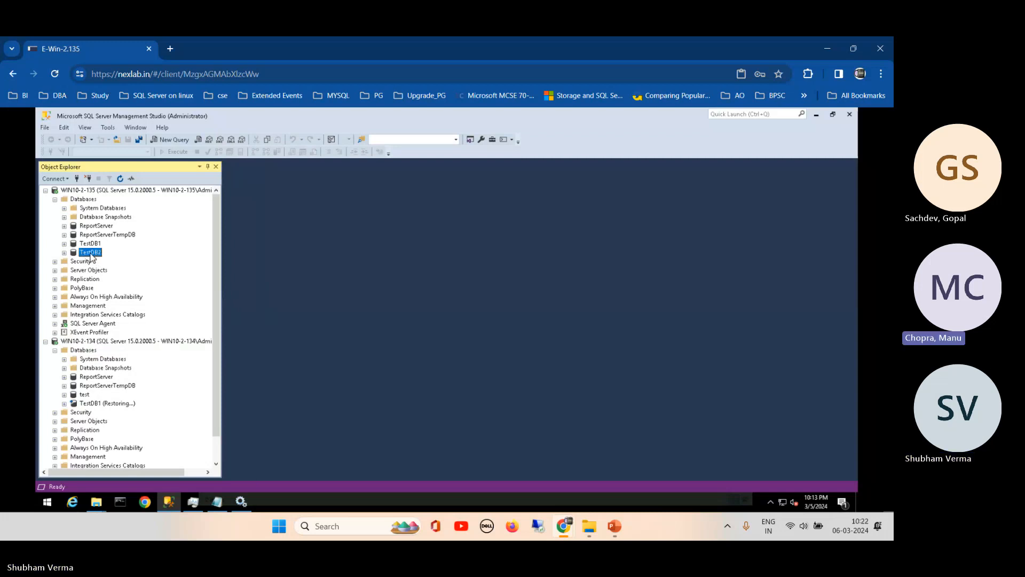
pyautogui.rightClick(91, 254)
pyautogui.moveTo(190, 293)
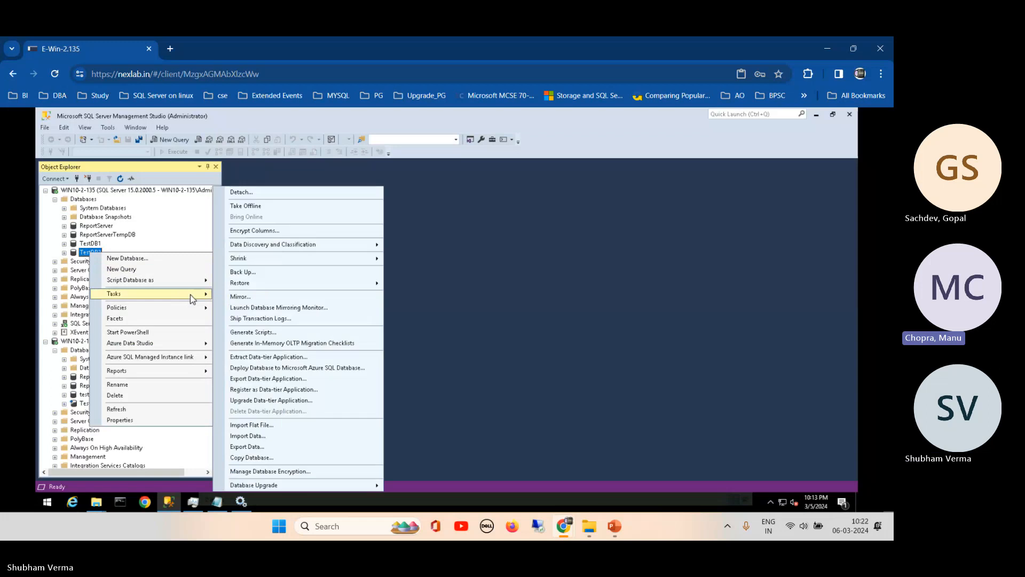
pyautogui.click(531, 221)
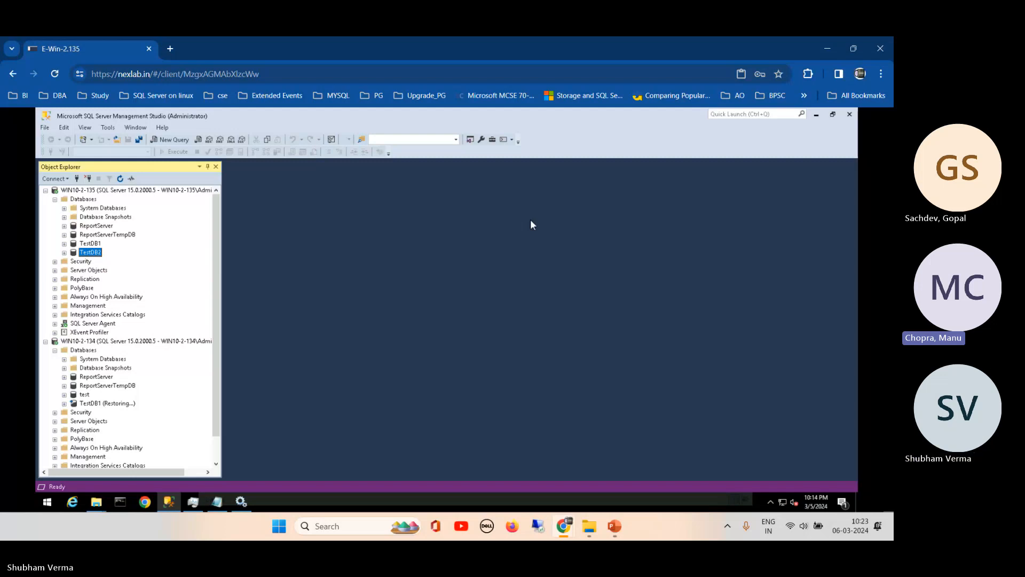
pyautogui.click(95, 243)
pyautogui.rightClick(96, 246)
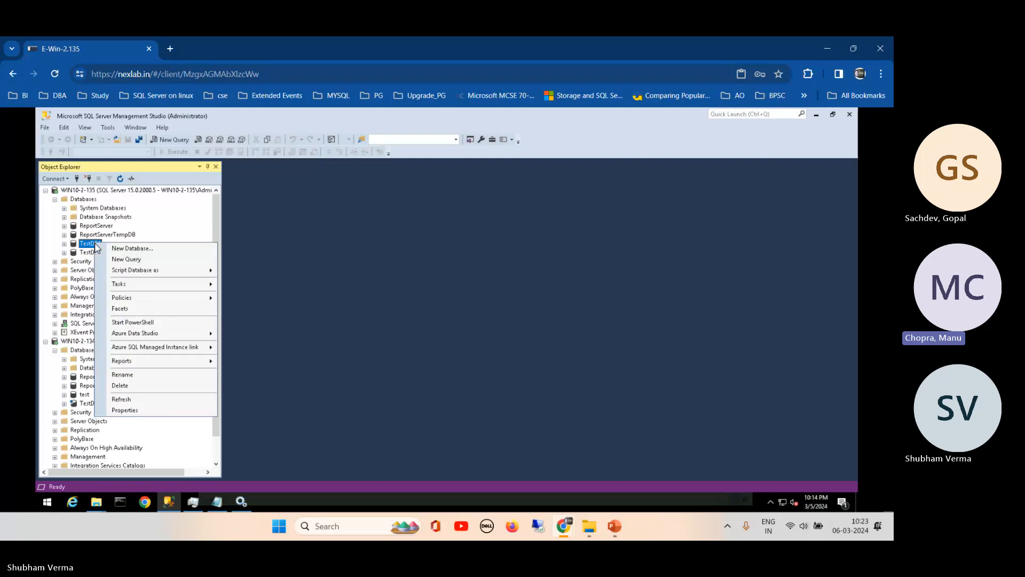
pyautogui.click(134, 411)
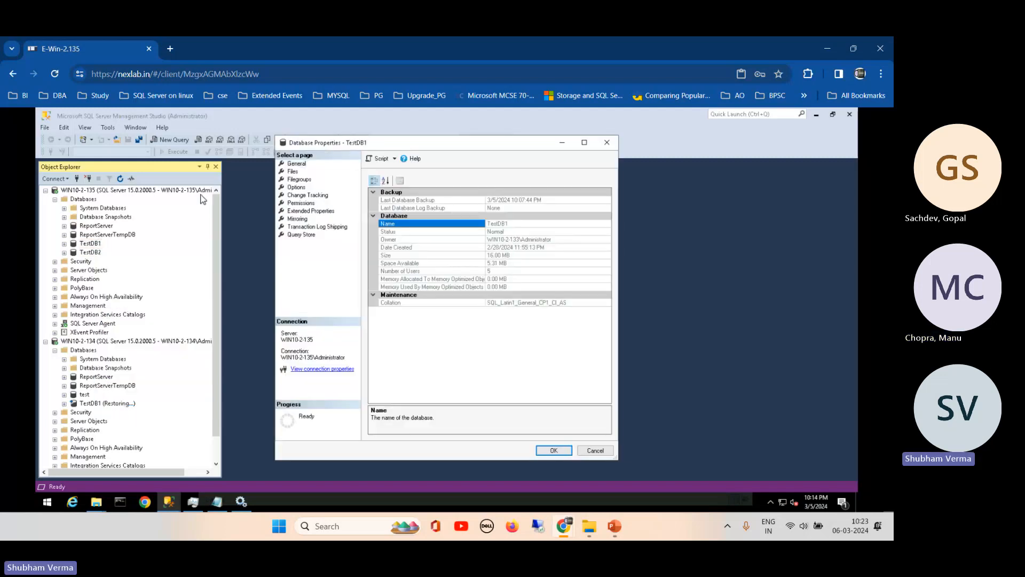
pyautogui.click(295, 187)
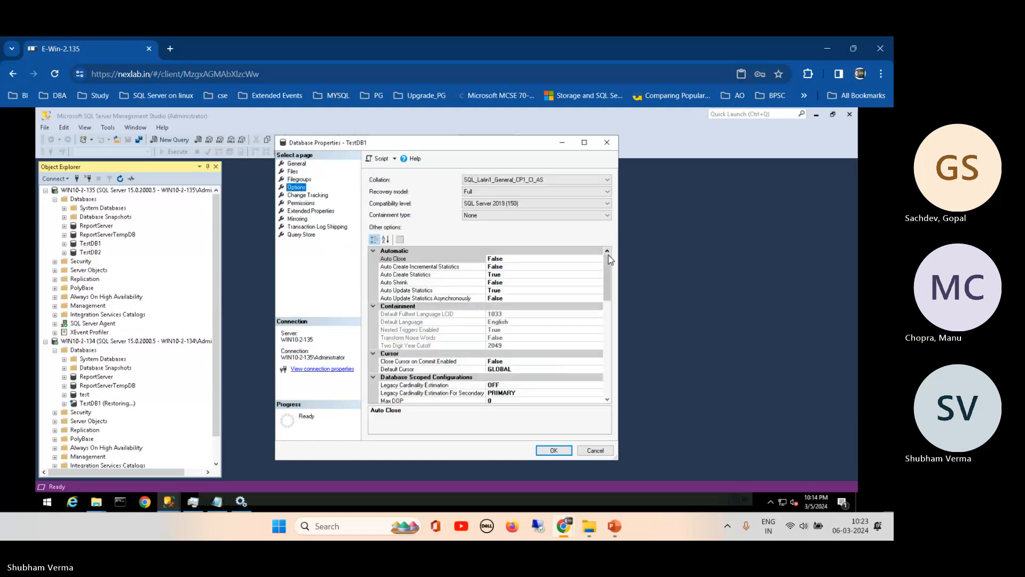
pyautogui.moveTo(608, 257); pyautogui.dragTo(587, 389)
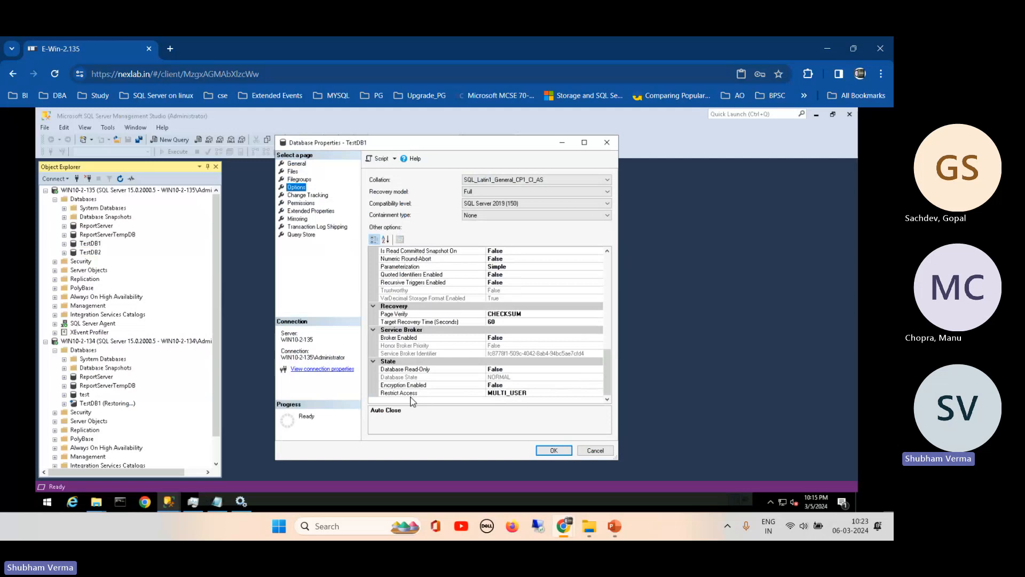
pyautogui.click(584, 369)
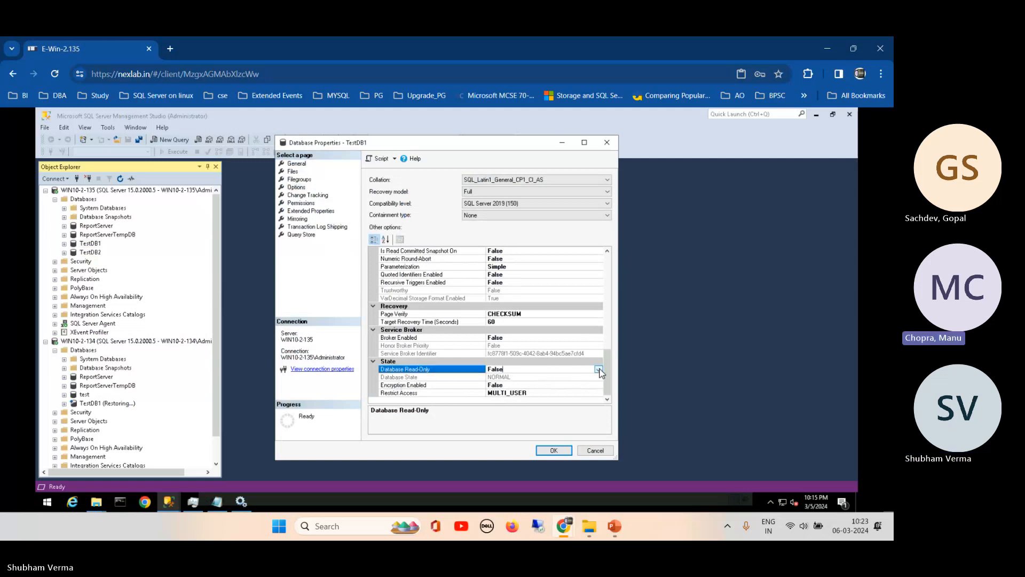
pyautogui.click(599, 370)
pyautogui.click(599, 370)
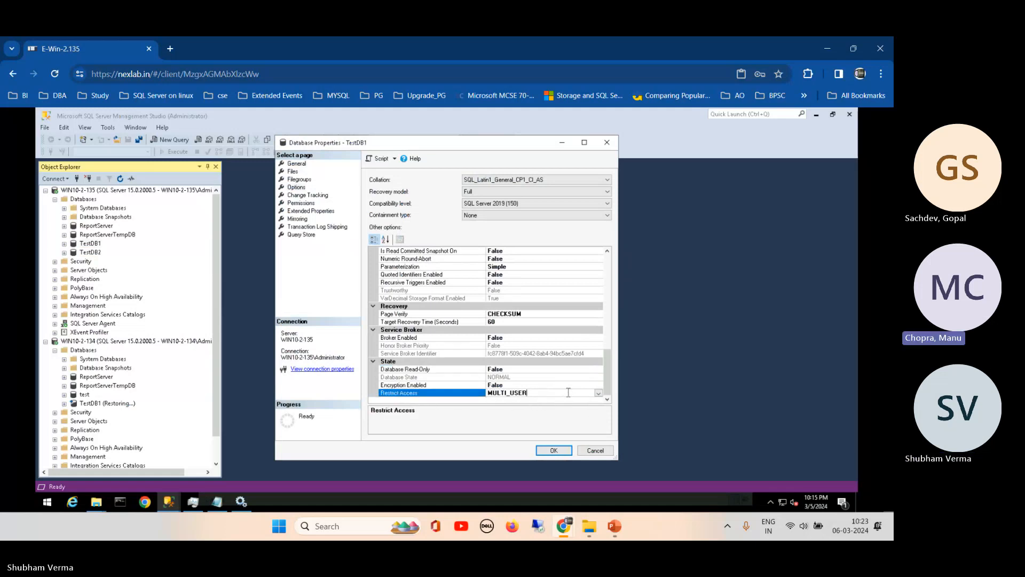
pyautogui.click(598, 393)
pyautogui.click(598, 393)
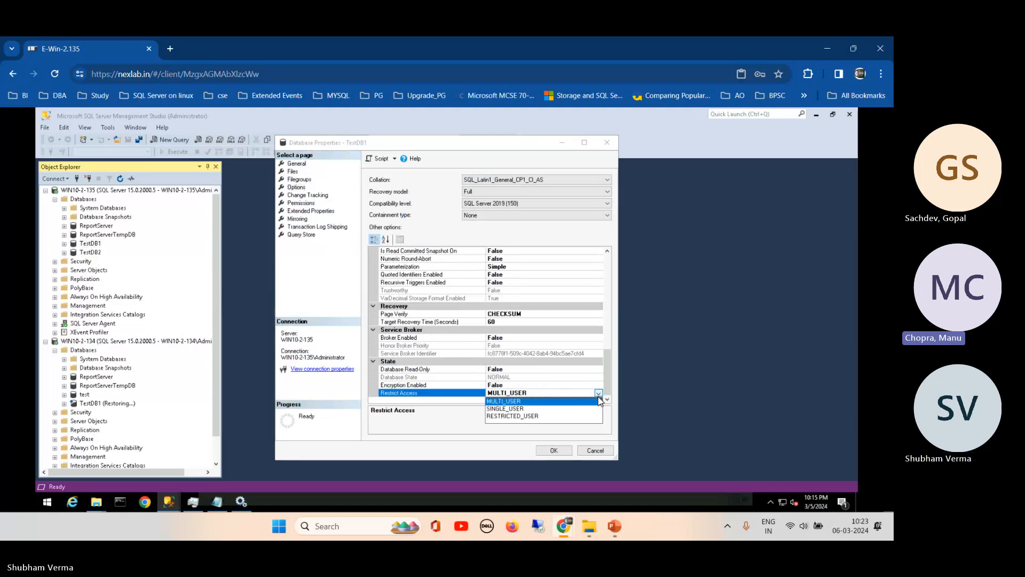
pyautogui.click(591, 451)
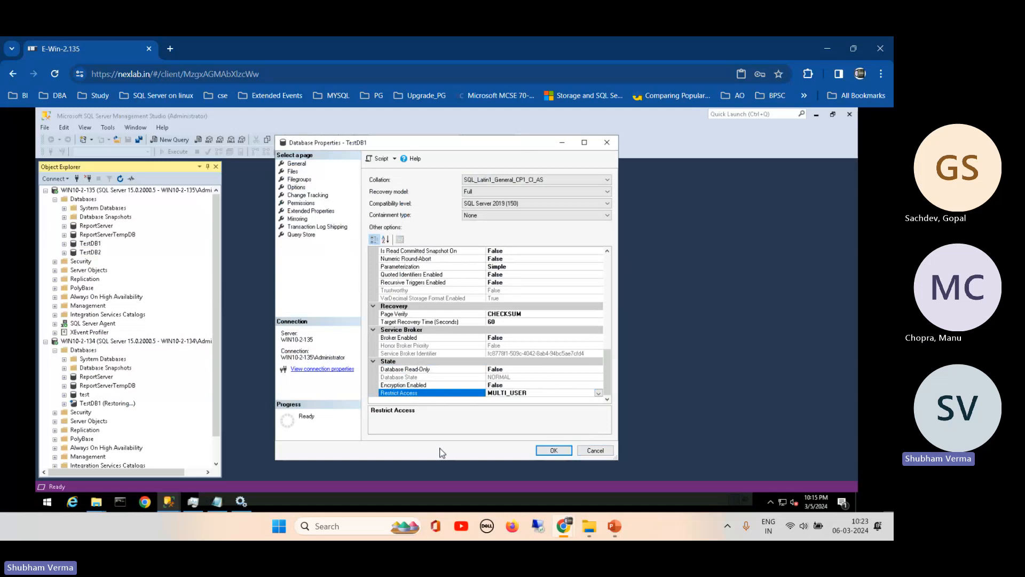
pyautogui.click(590, 451)
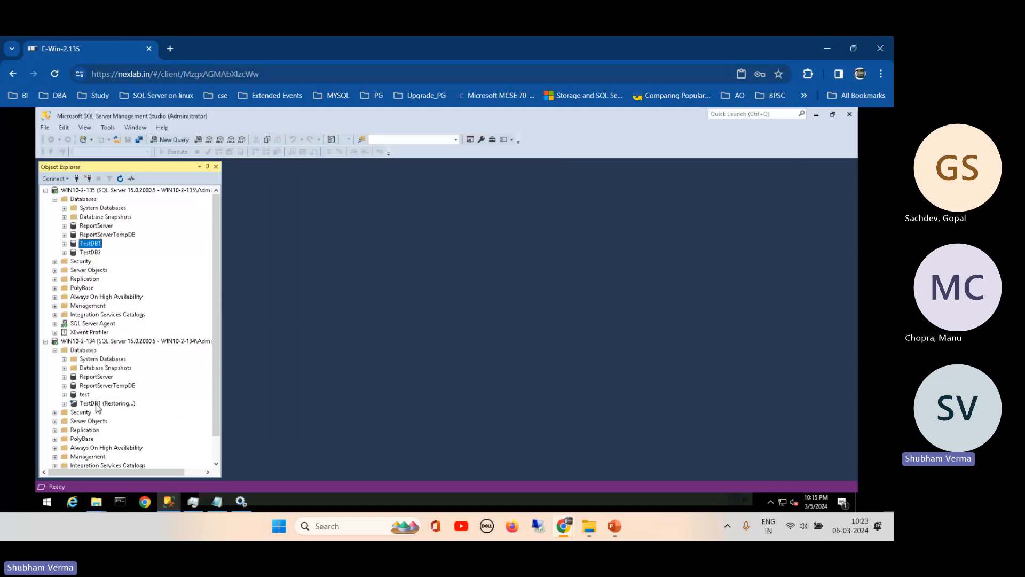
pyautogui.rightClick(93, 405)
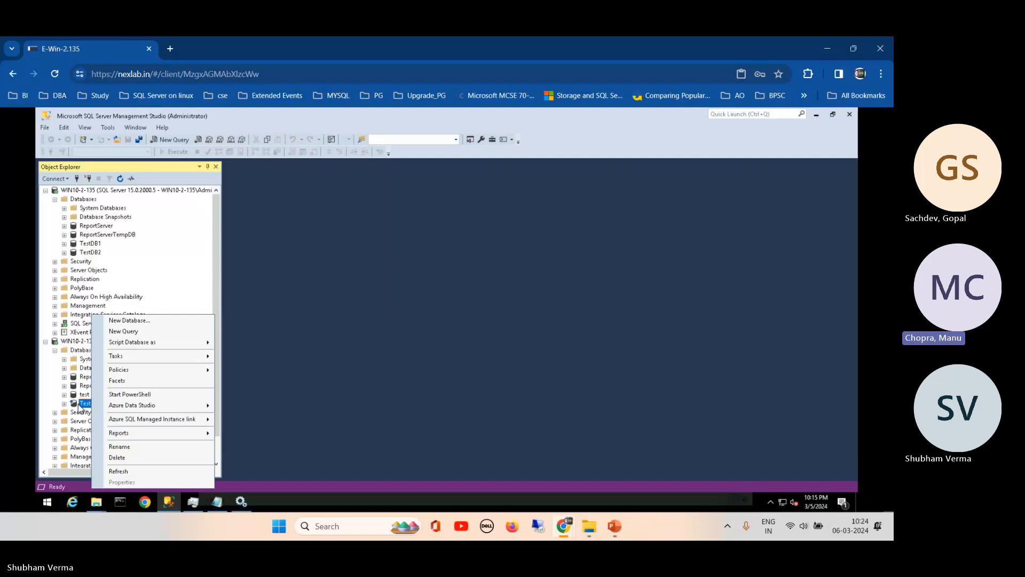
pyautogui.click(274, 200)
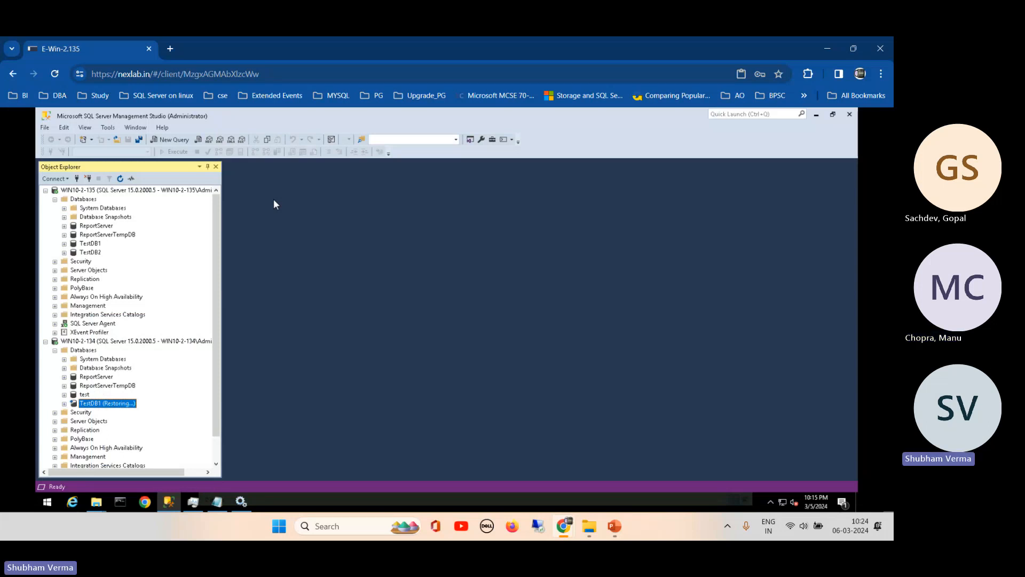
pyautogui.rightClick(84, 406)
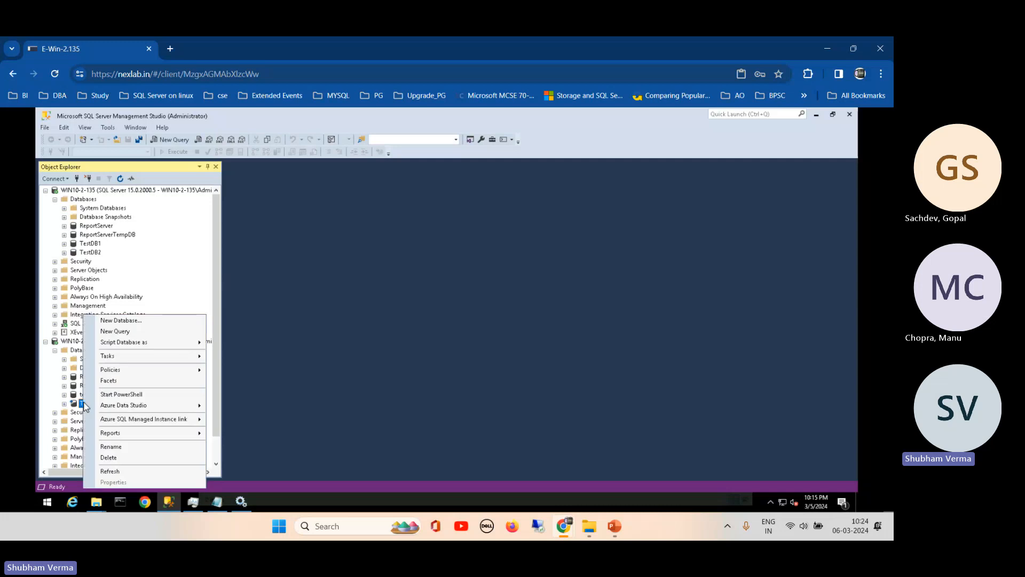
pyautogui.moveTo(182, 356)
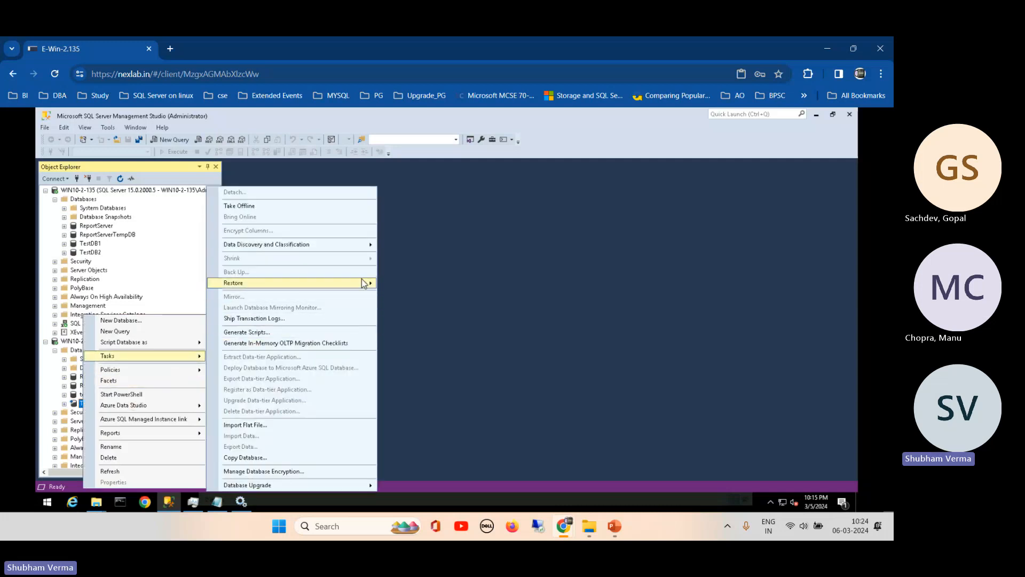
pyautogui.moveTo(366, 283)
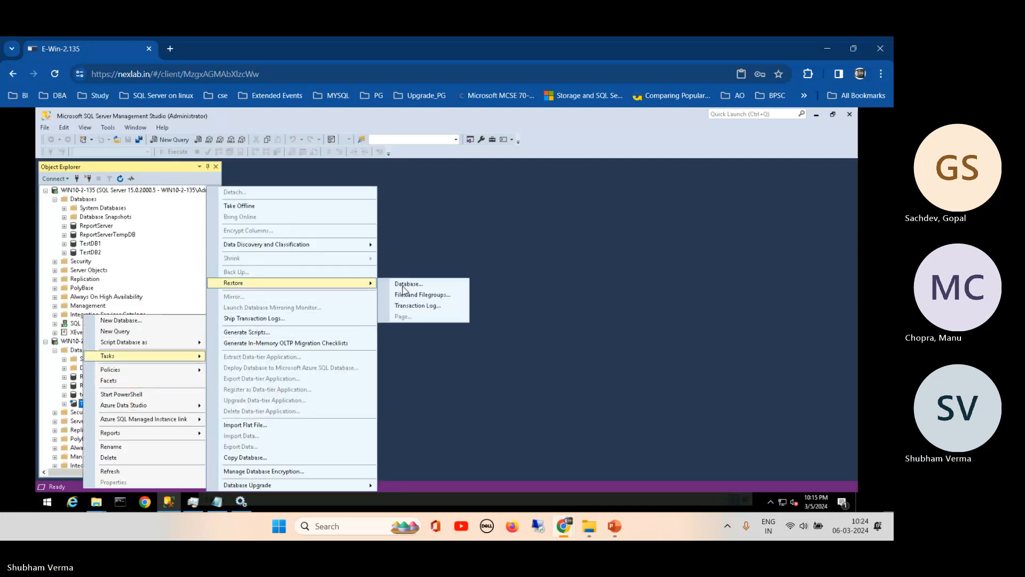
pyautogui.click(426, 306)
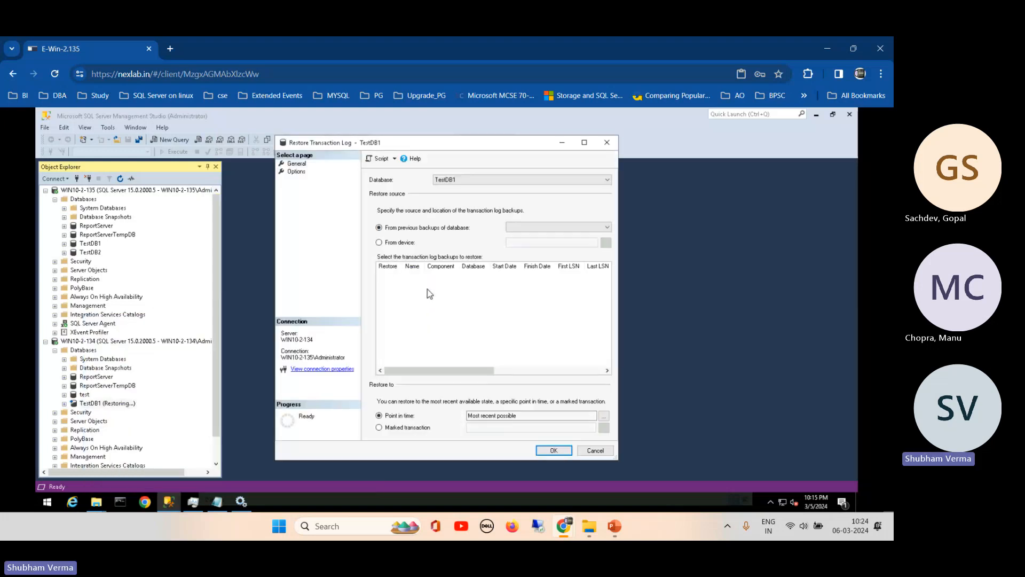
pyautogui.click(304, 172)
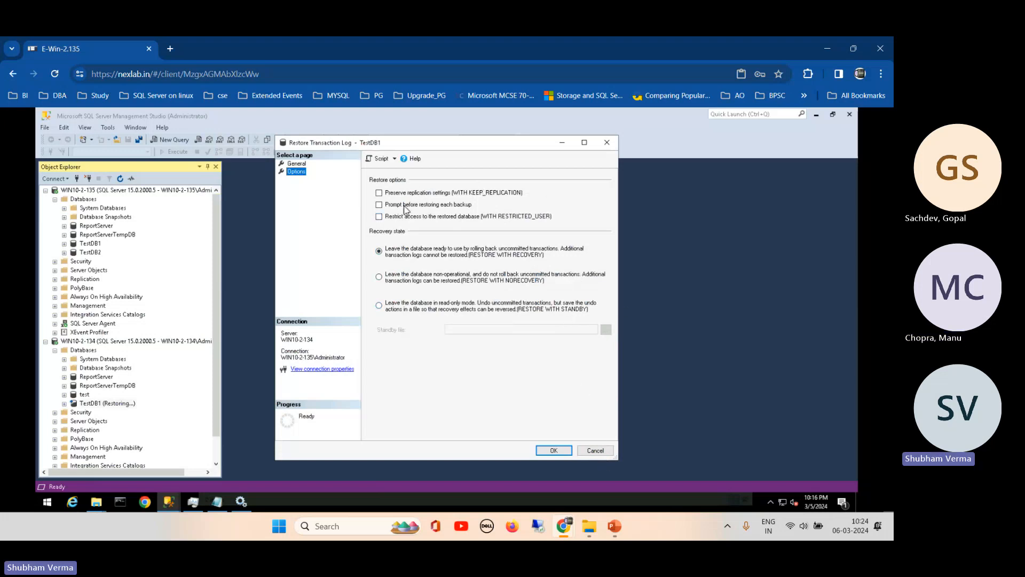
pyautogui.moveTo(510, 142); pyautogui.dragTo(473, 167)
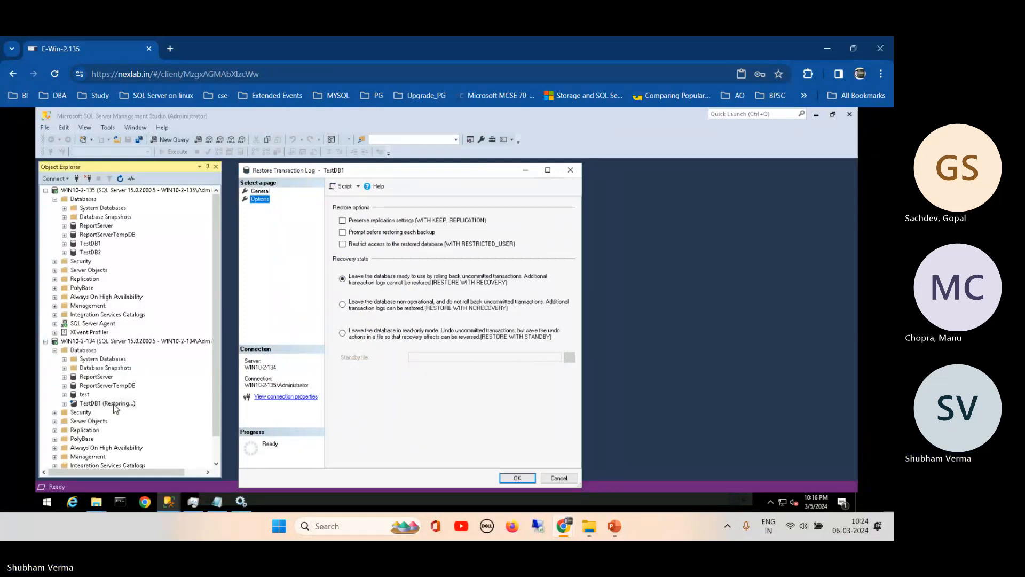
pyautogui.click(566, 479)
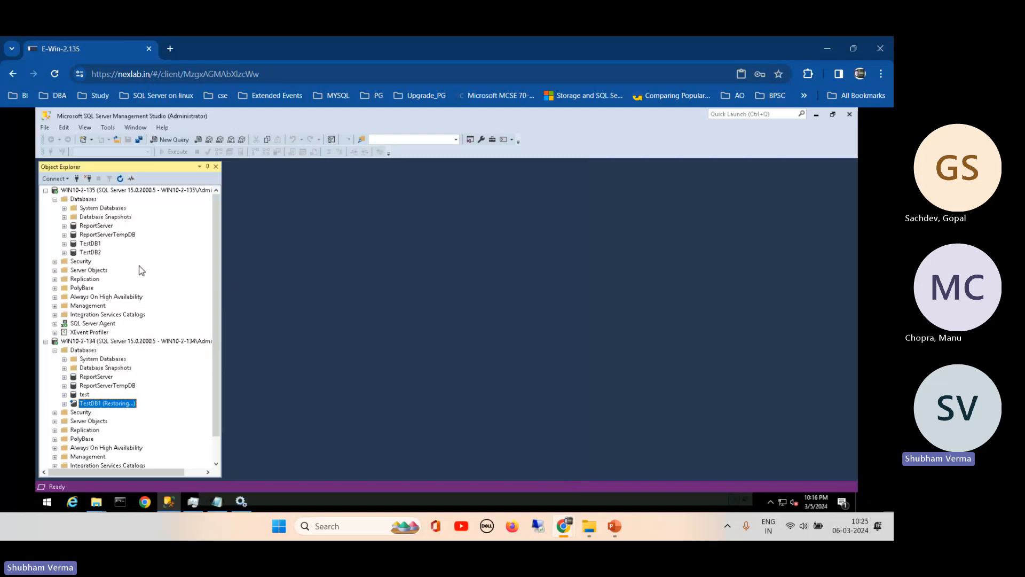
# - Collapse the primary's Databases, refresh SQL Server Agent > Jobs, and select LSBackup_TestDB1
pyautogui.click(56, 199)
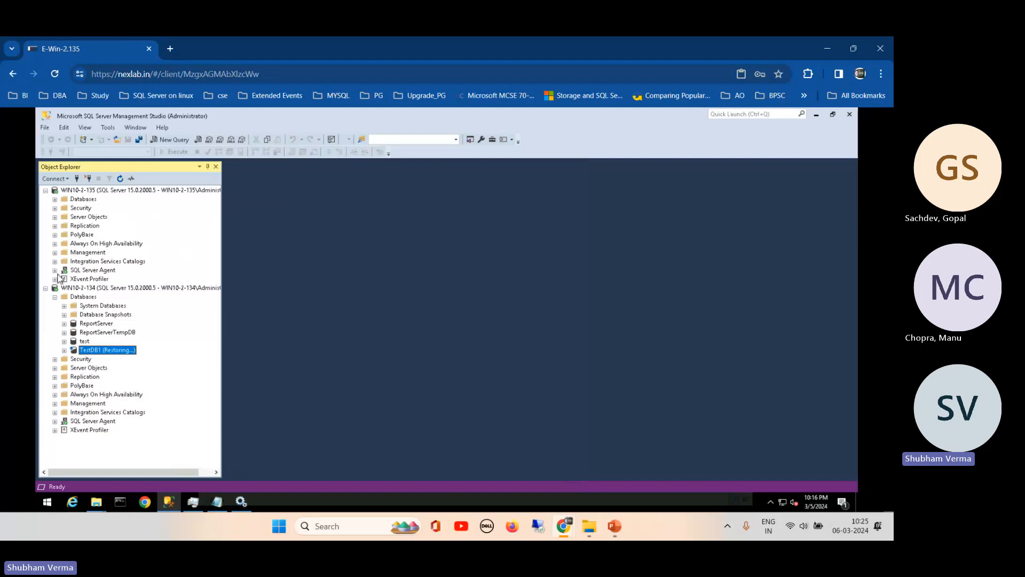
pyautogui.click(55, 270)
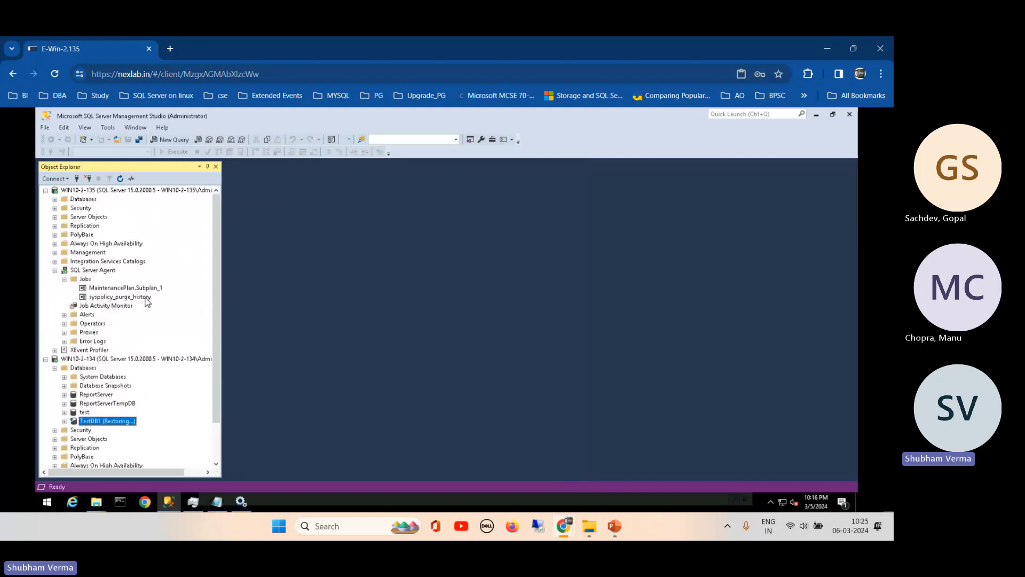
pyautogui.click(82, 278)
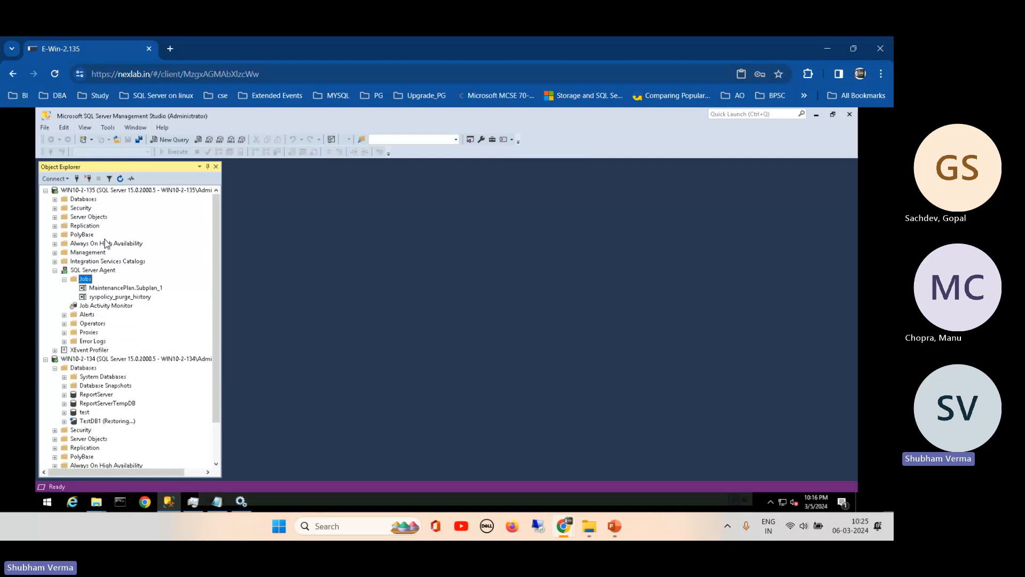
pyautogui.click(120, 178)
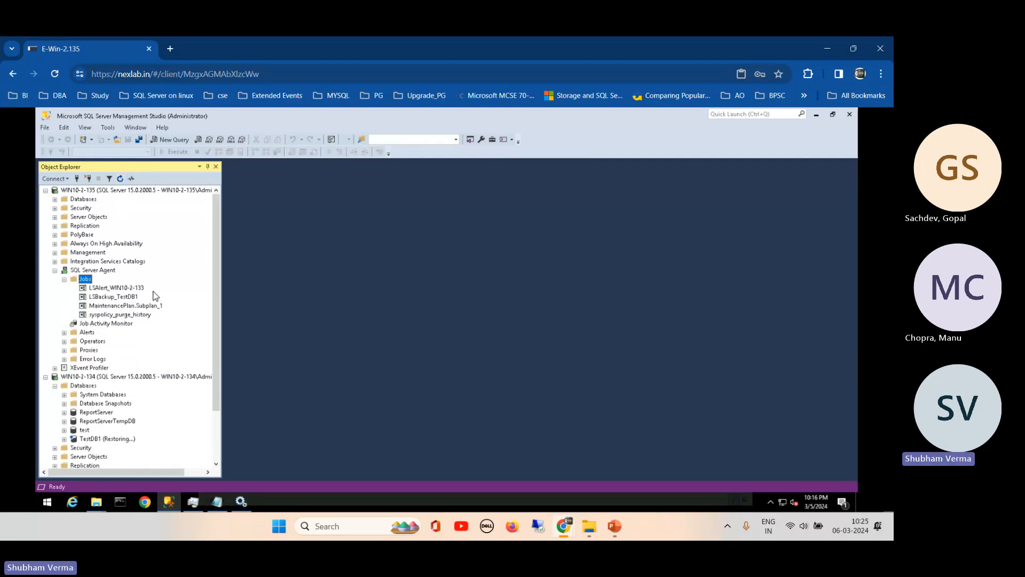
pyautogui.click(103, 298)
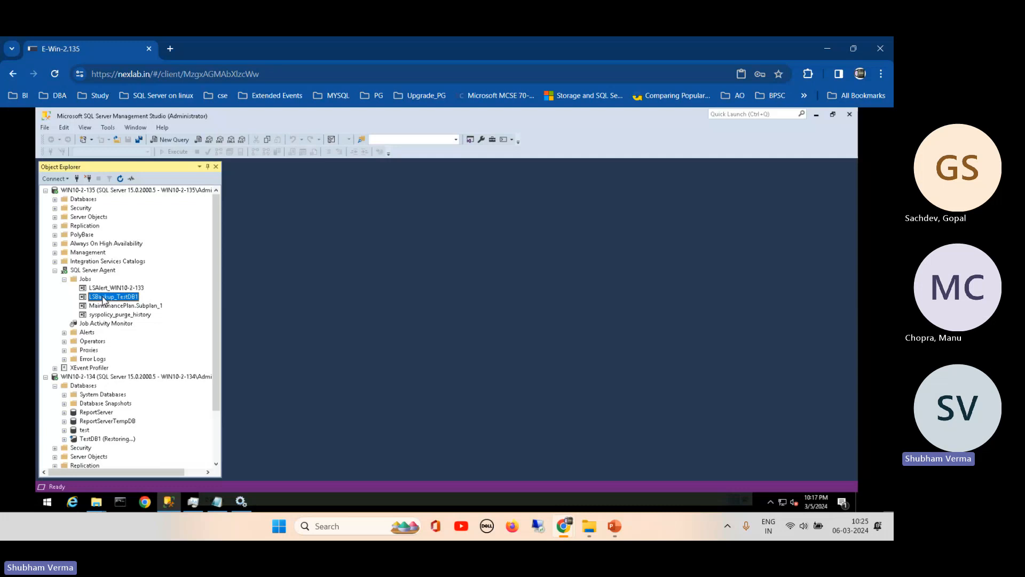
# - Expand the primary's databases and open Restore Transaction Log for the restoring TestDB1 on WIN10-2-134
pyautogui.click(55, 199)
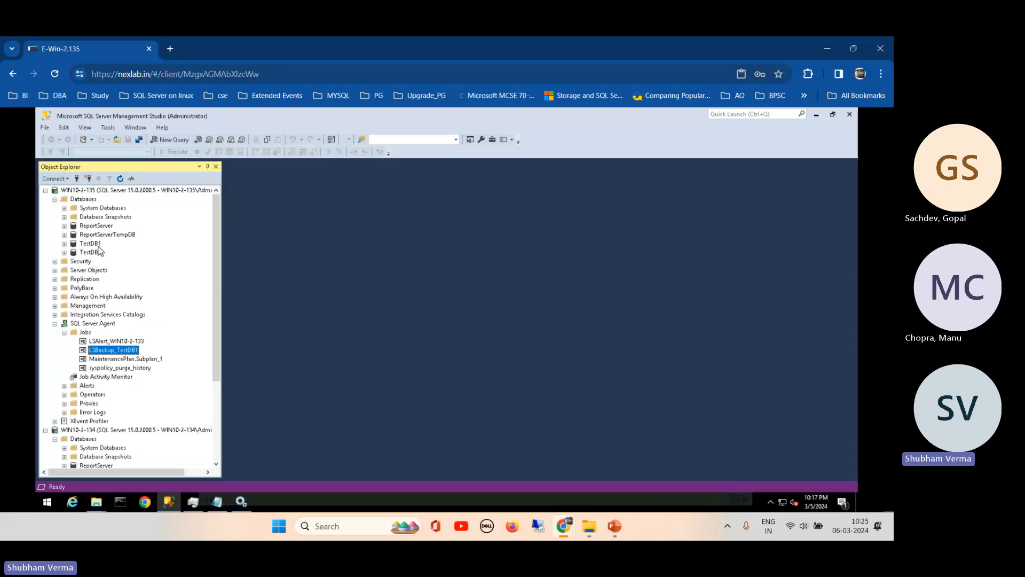
pyautogui.moveTo(218, 316); pyautogui.dragTo(206, 416)
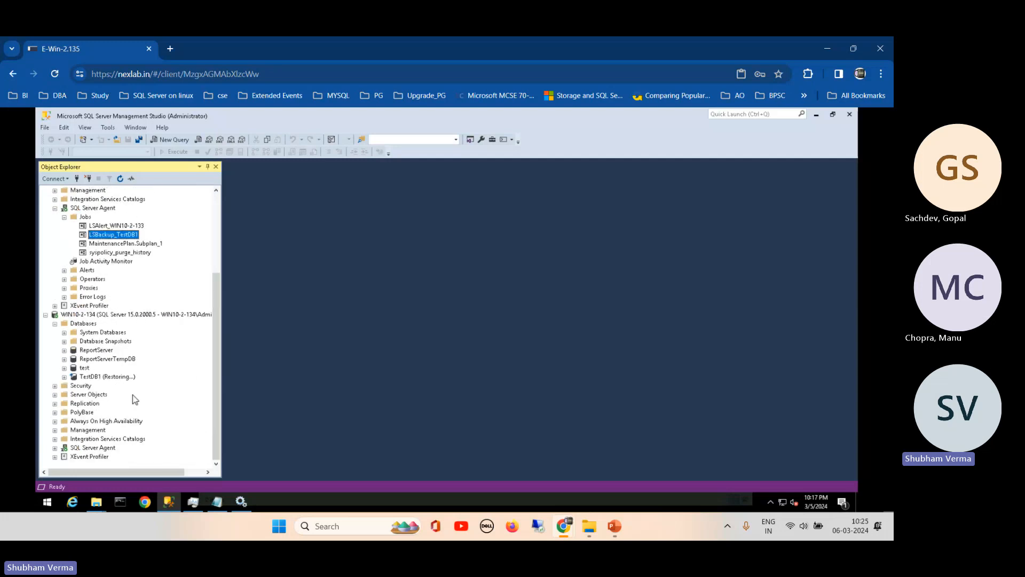
pyautogui.click(91, 377)
pyautogui.rightClick(91, 378)
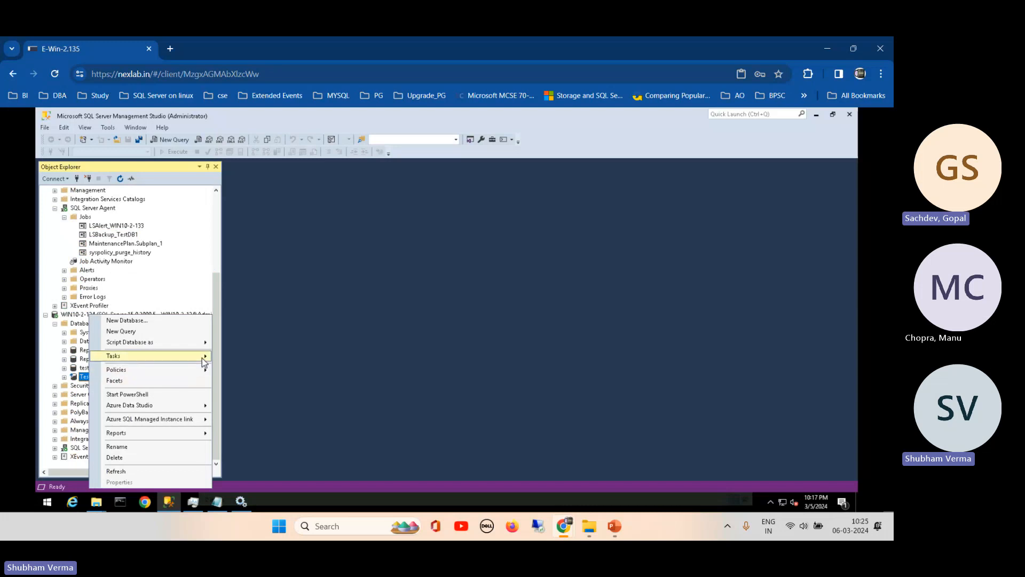
pyautogui.moveTo(204, 361)
pyautogui.moveTo(373, 286)
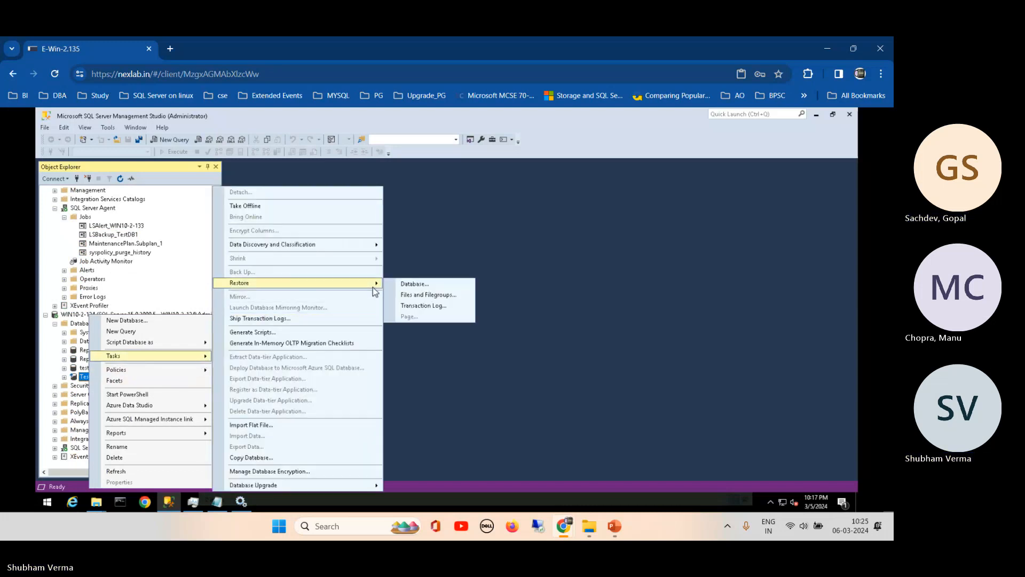
pyautogui.click(433, 306)
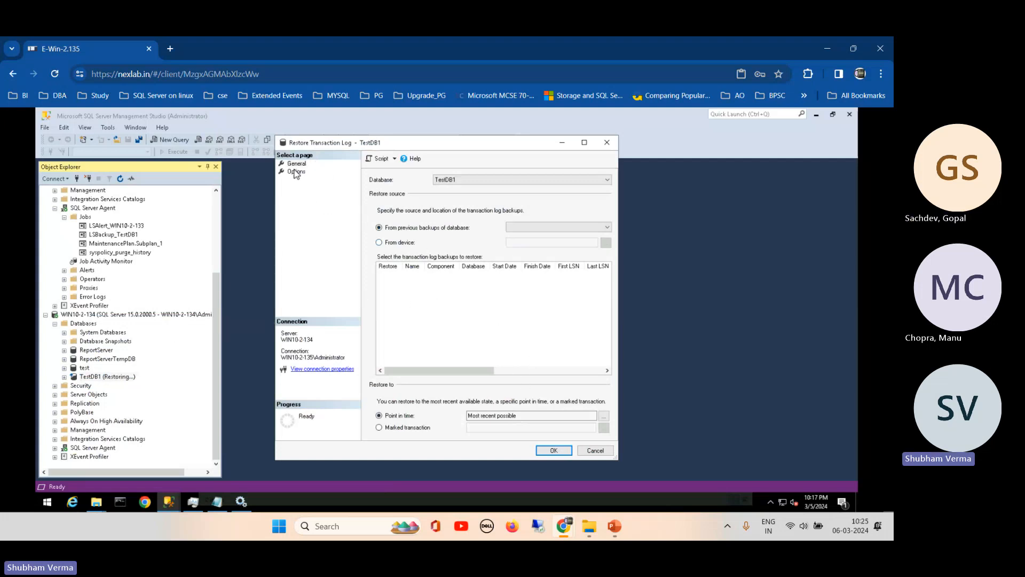
# - Review the recovery-state options and cancel, then collapse WIN10-2-134 and select LSBackup_TestDB1
pyautogui.click(296, 172)
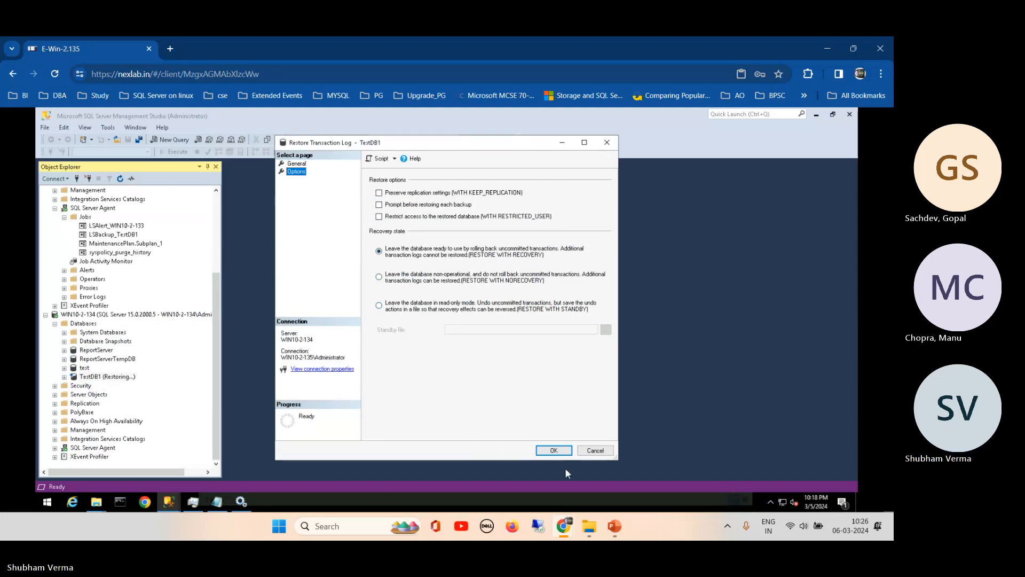
pyautogui.click(602, 458)
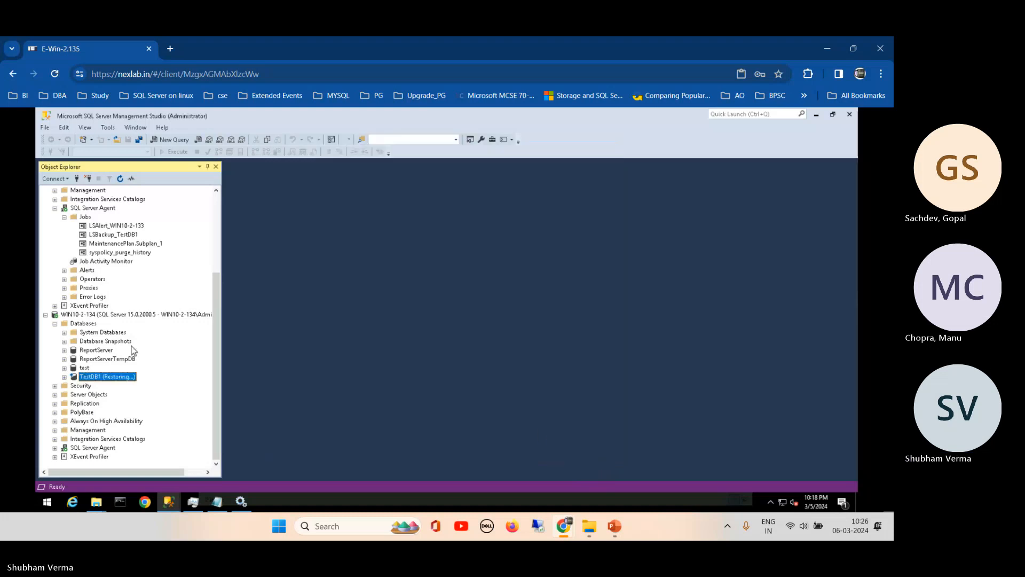
pyautogui.click(46, 315)
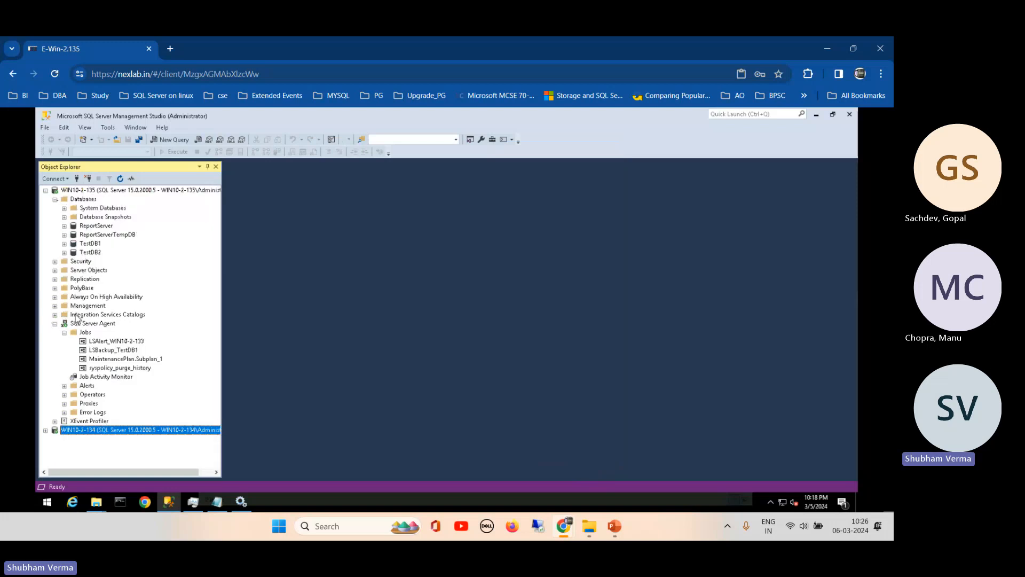
pyautogui.click(125, 351)
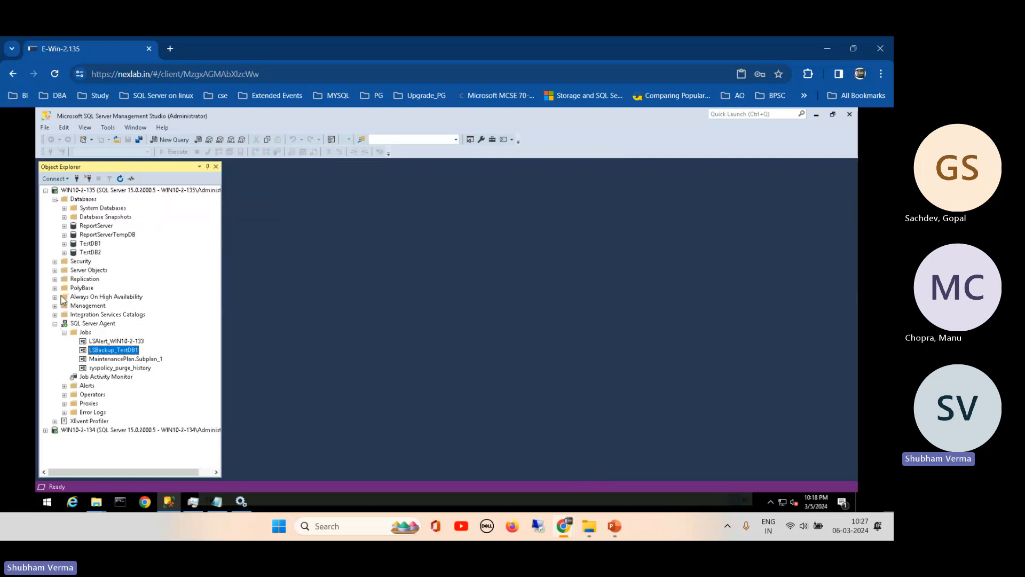
# - Check WIN10-2-134's LSCopy and LSRestore TestDB1 jobs, then collapse the primary's SQL Server Agent
pyautogui.click(56, 201)
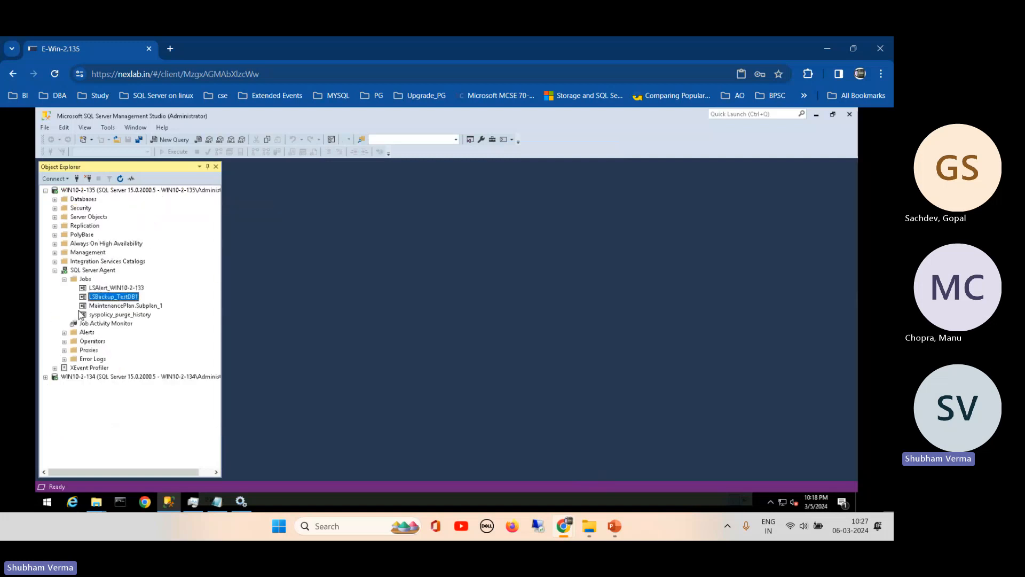
pyautogui.click(46, 376)
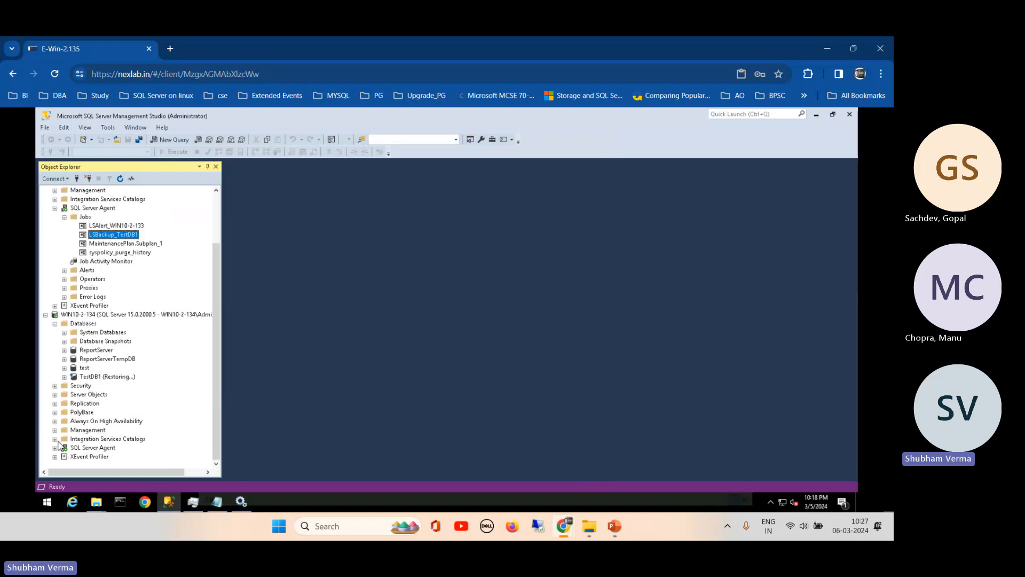
pyautogui.click(56, 447)
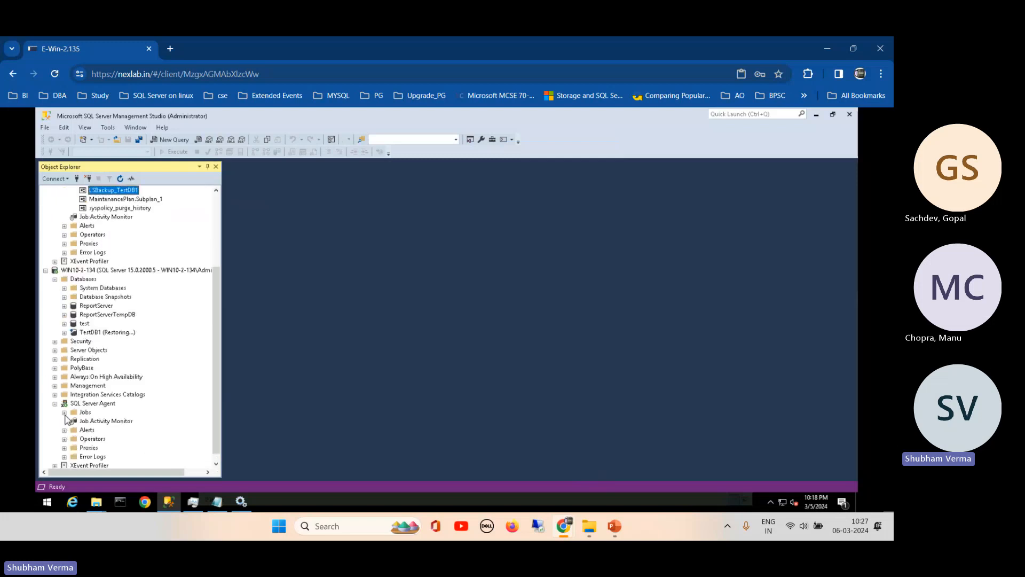
pyautogui.click(64, 412)
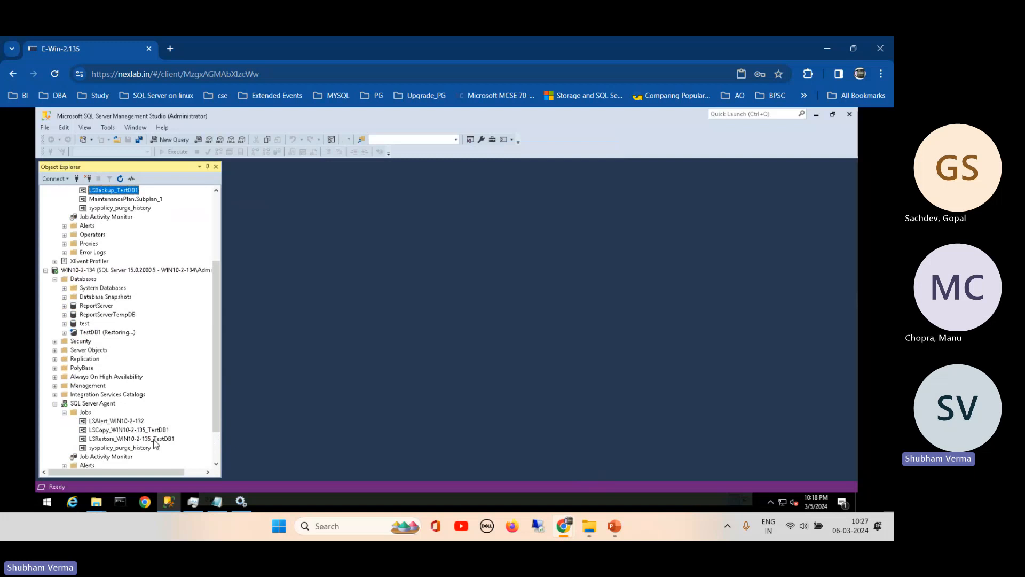
pyautogui.click(106, 433)
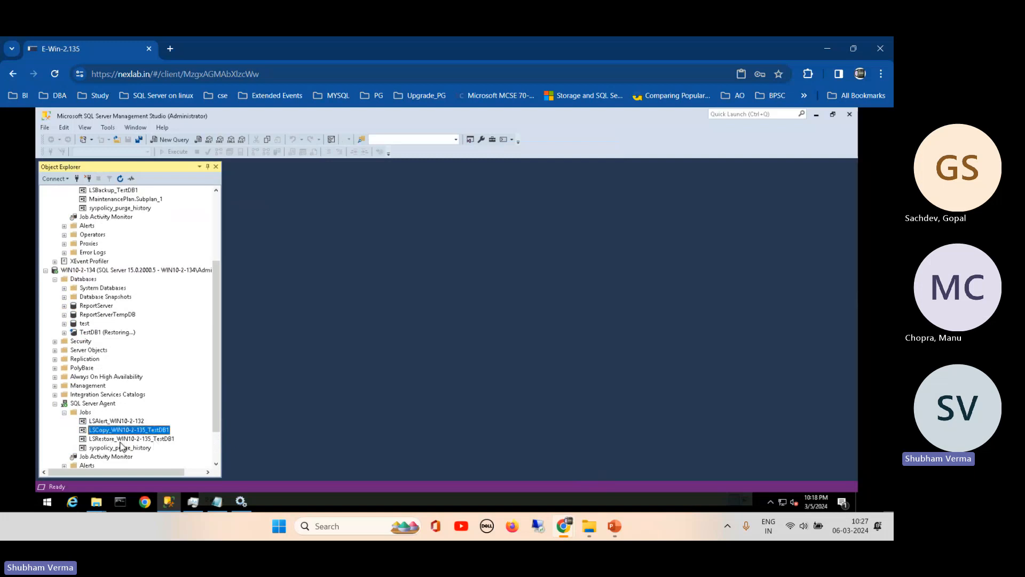
pyautogui.click(118, 441)
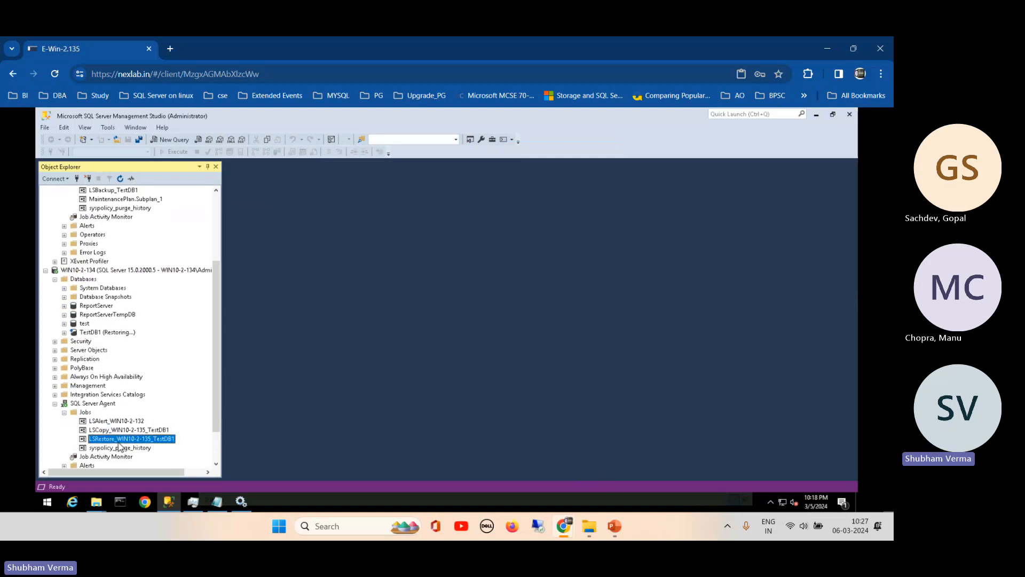
pyautogui.scroll(-2, 208, 406)
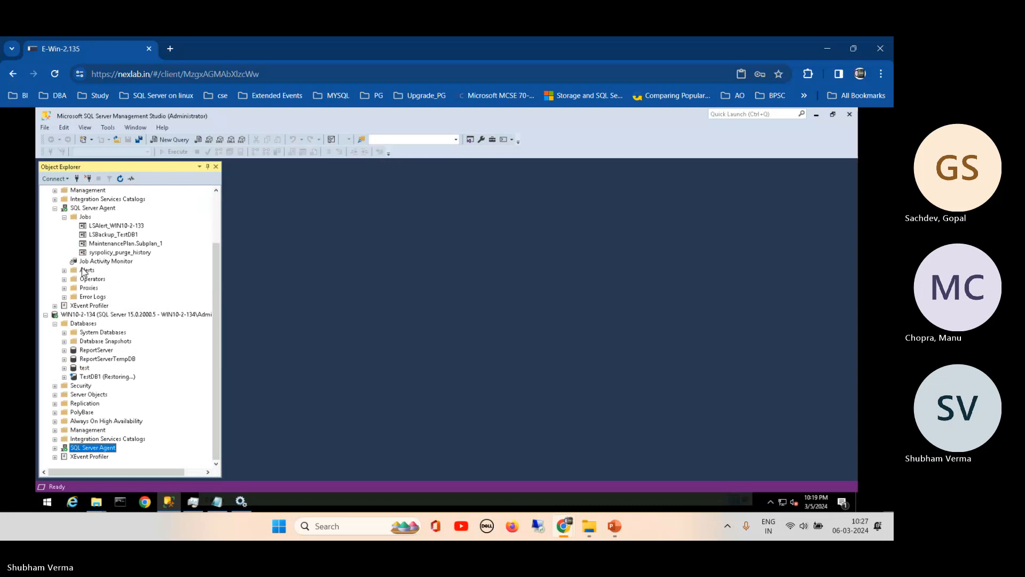
pyautogui.click(54, 207)
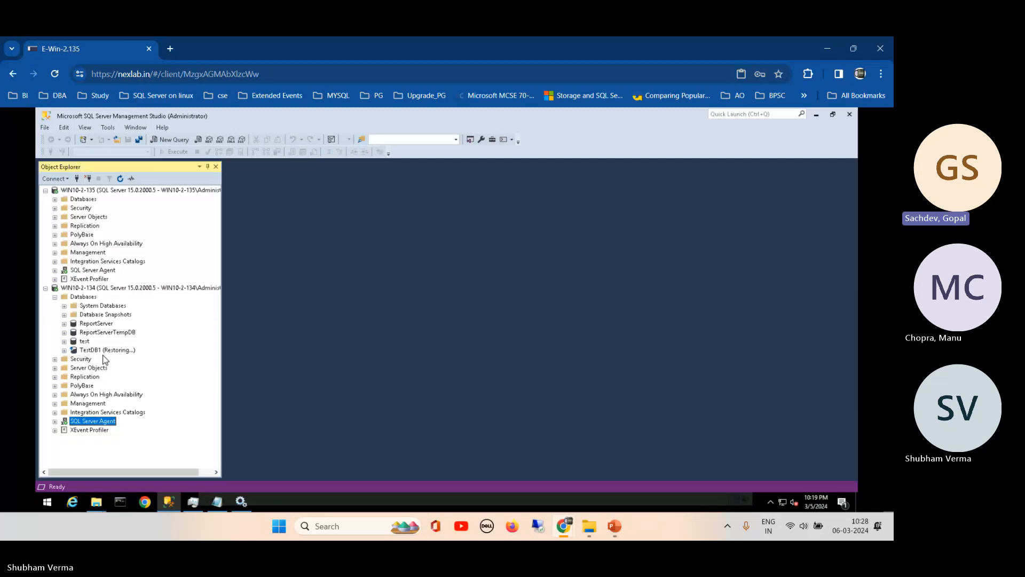
pyautogui.click(55, 199)
pyautogui.click(92, 244)
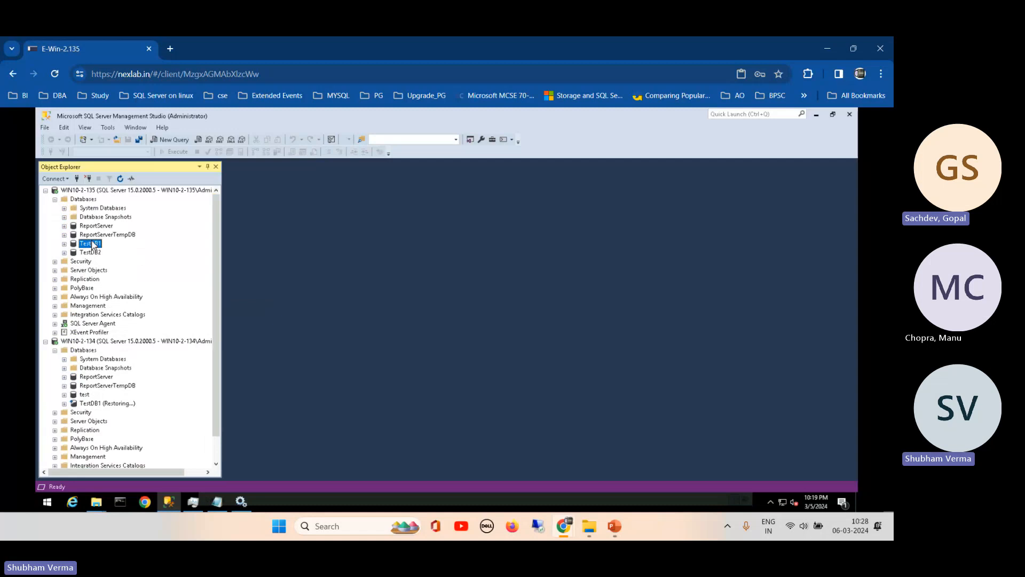
pyautogui.rightClick(92, 244)
pyautogui.moveTo(201, 283)
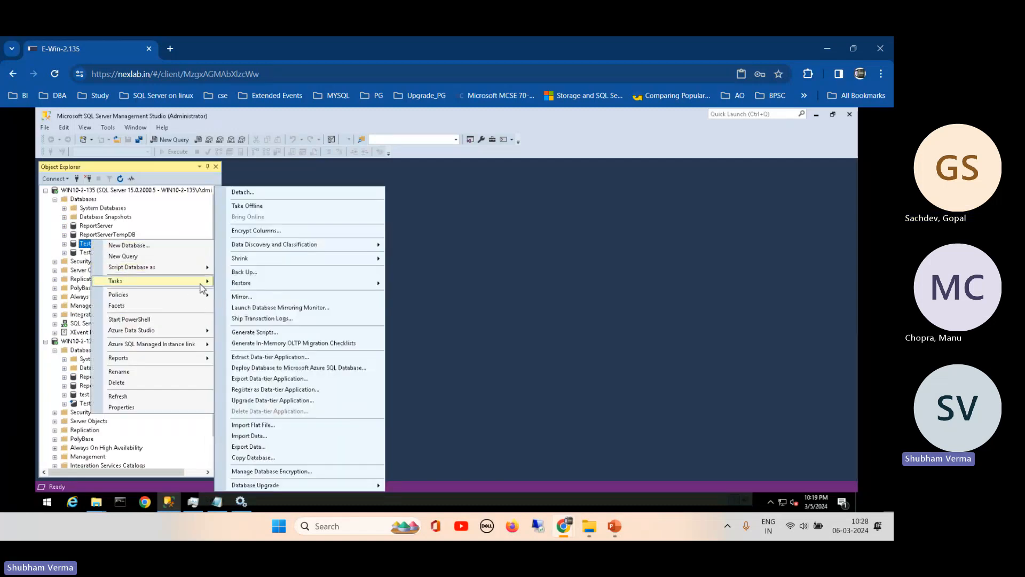
pyautogui.click(274, 318)
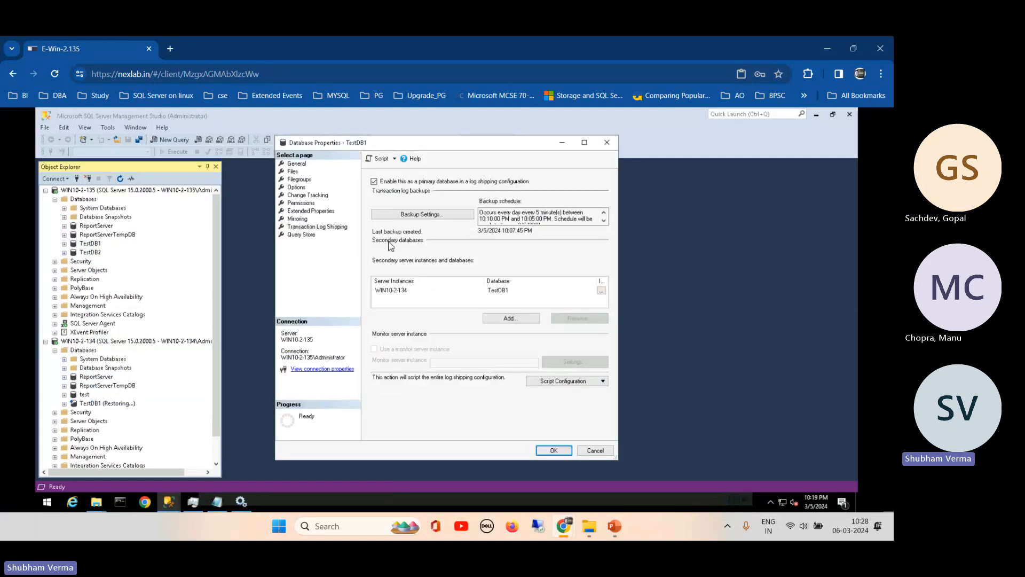
pyautogui.click(508, 322)
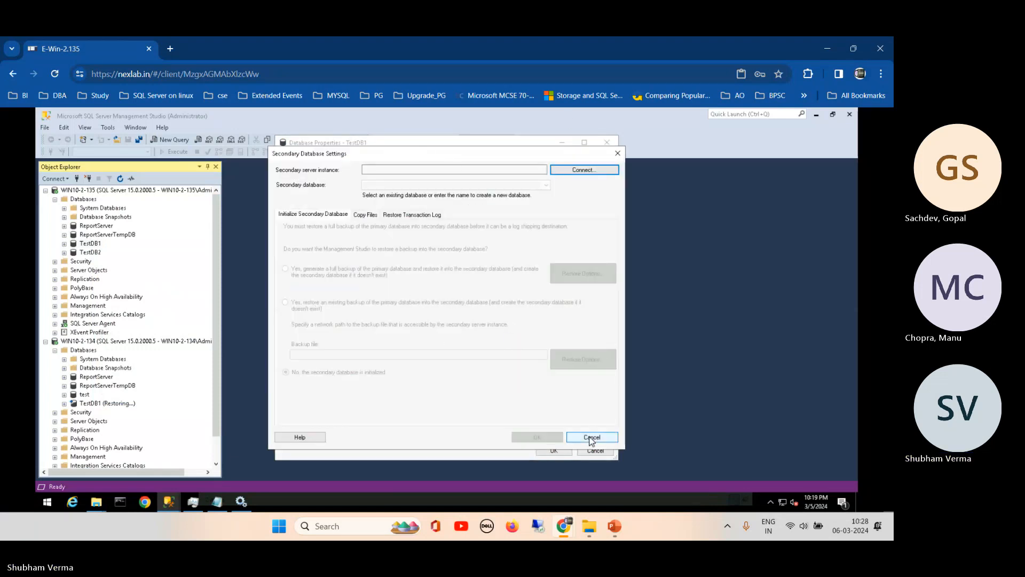
pyautogui.click(591, 437)
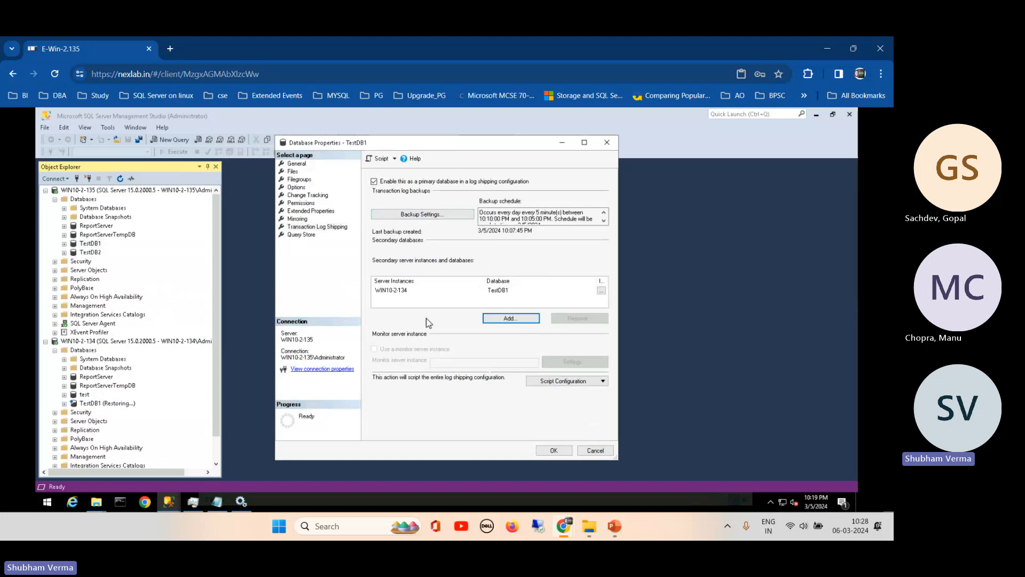
pyautogui.click(514, 318)
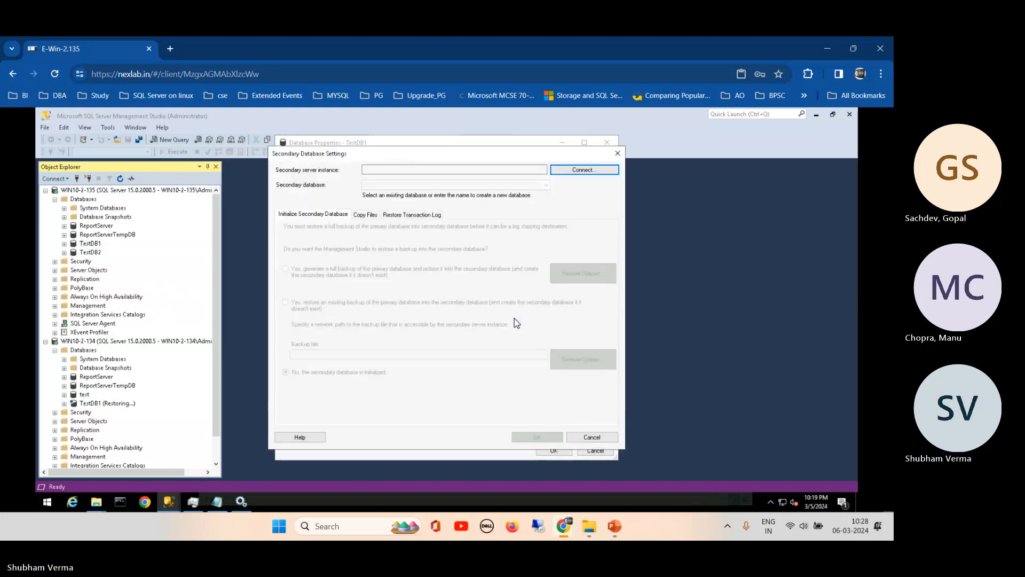
pyautogui.click(591, 438)
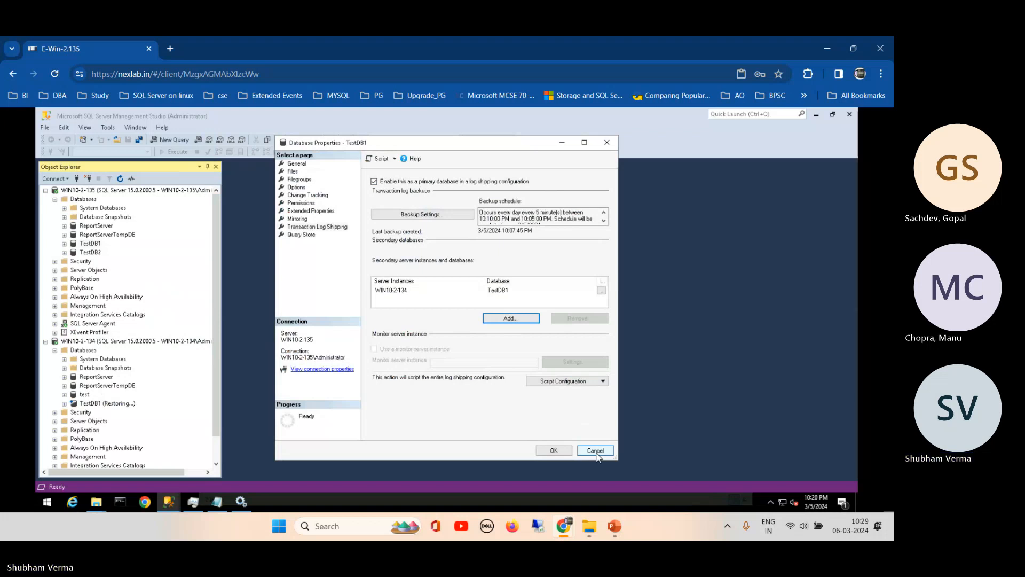
pyautogui.click(597, 454)
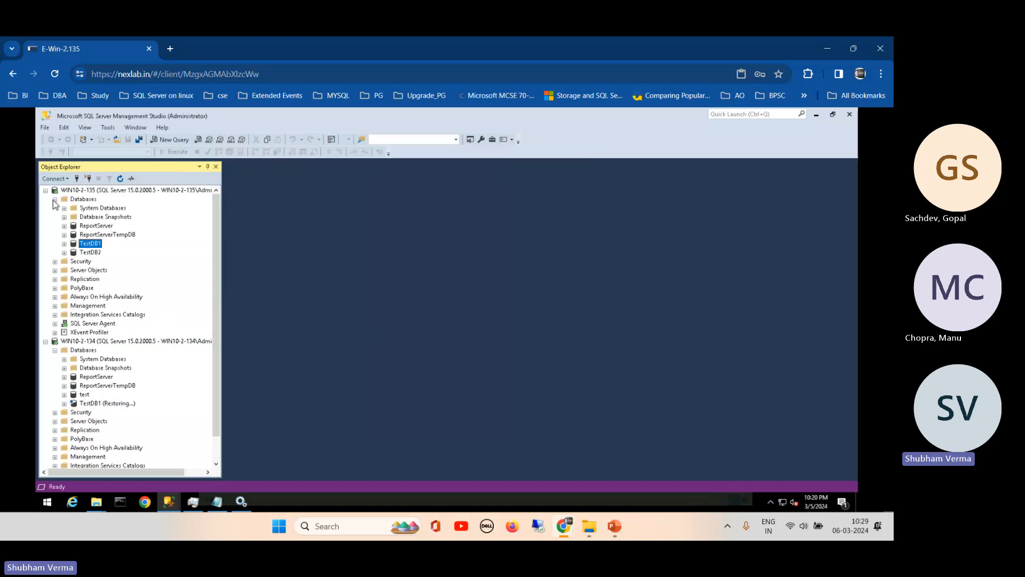
# - Collapse WIN10-2-135's Databases node and the server trees, then re-expand both WIN10-2-135 and WIN10-2-134
pyautogui.click(54, 200)
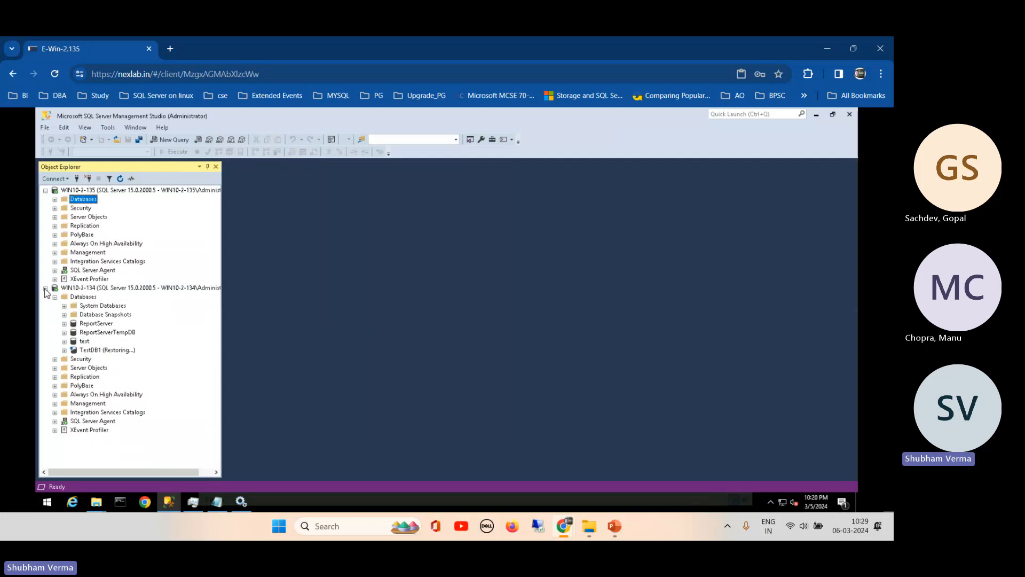
pyautogui.click(45, 287)
pyautogui.click(46, 190)
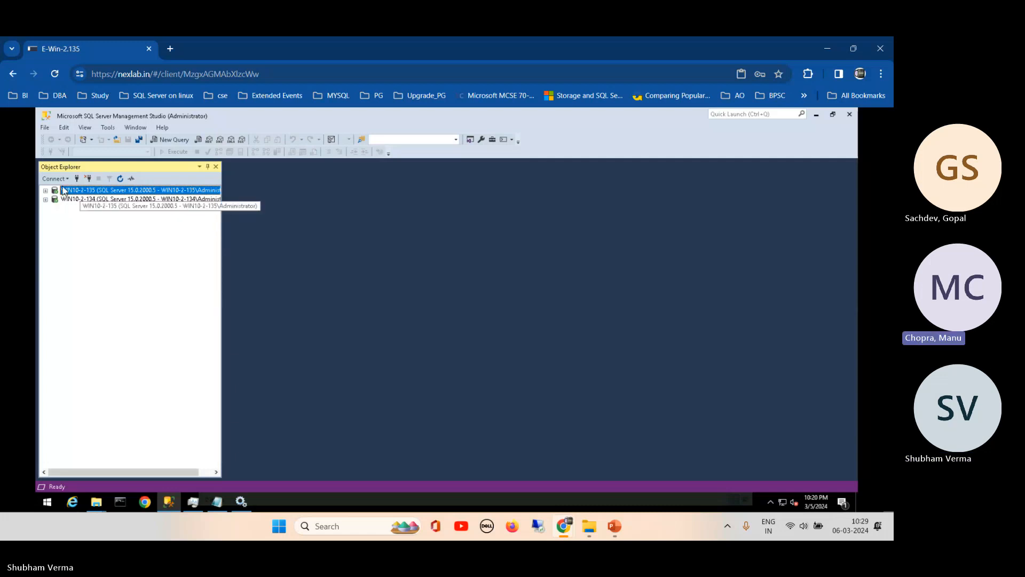
pyautogui.click(45, 190)
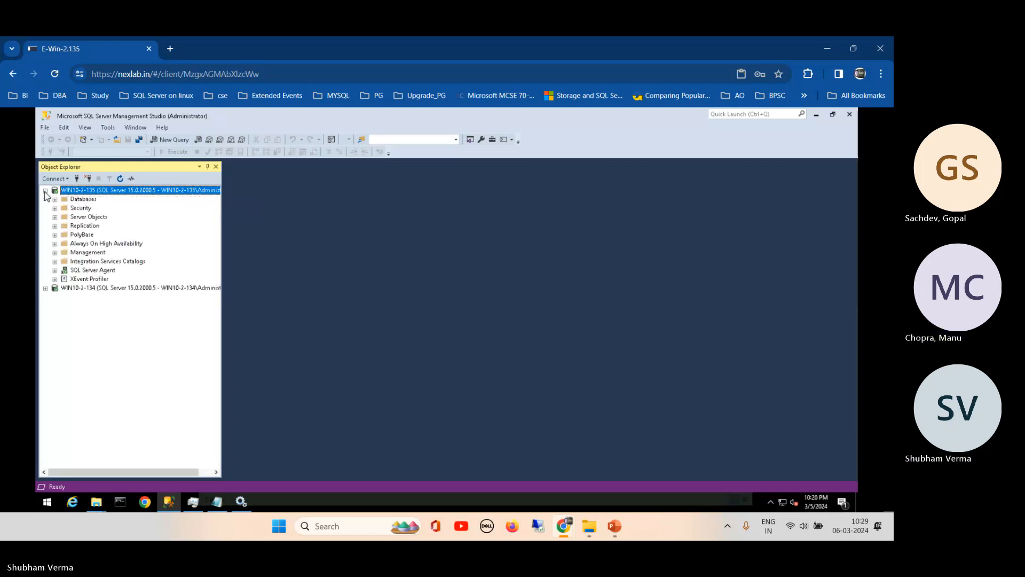
pyautogui.click(46, 288)
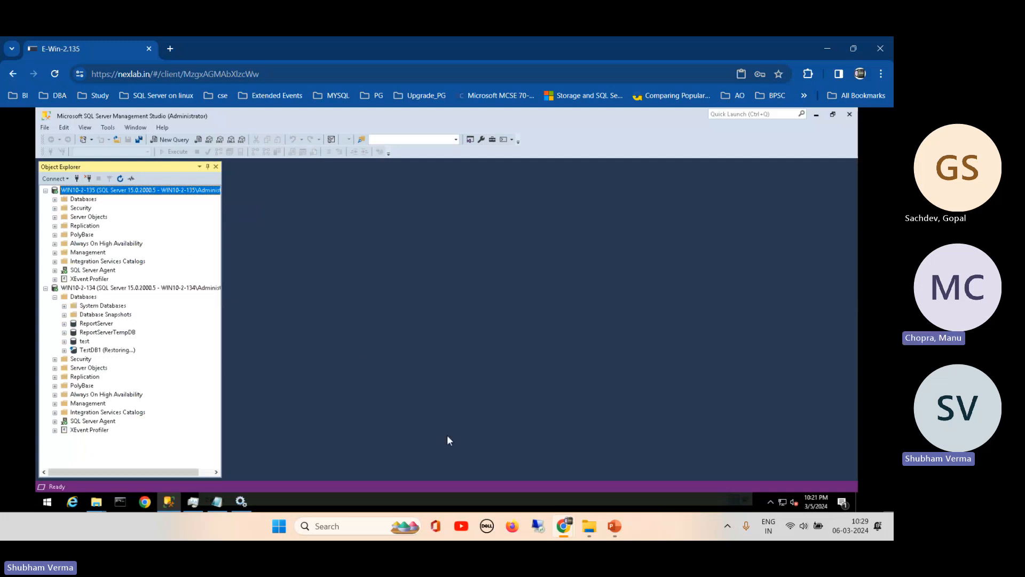
# - Mute the microphone in the Teams meeting and return to the remote desktop showing SSMS
pyautogui.moveTo(565, 528)
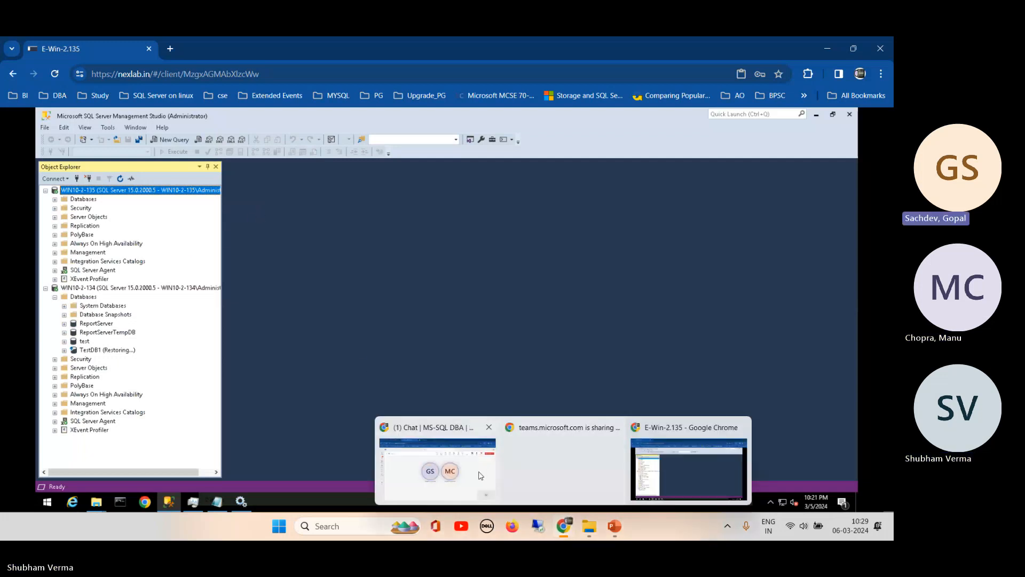
pyautogui.click(459, 466)
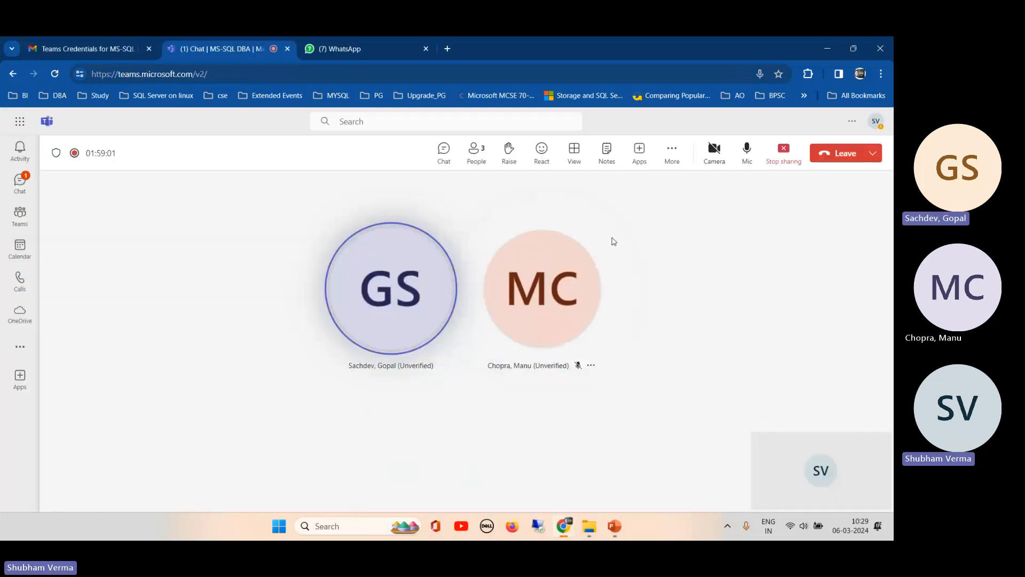
pyautogui.click(747, 151)
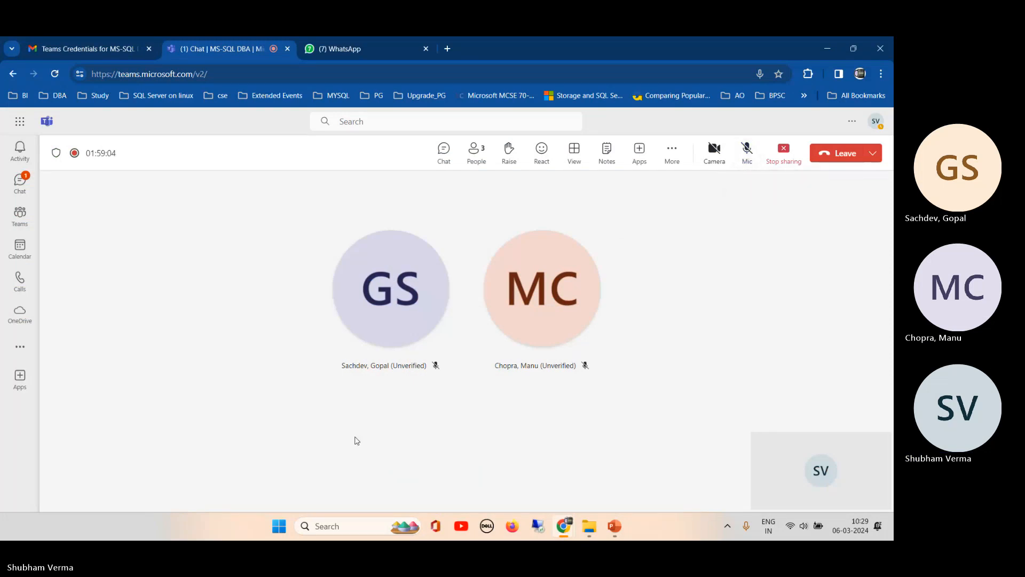
pyautogui.moveTo(567, 529)
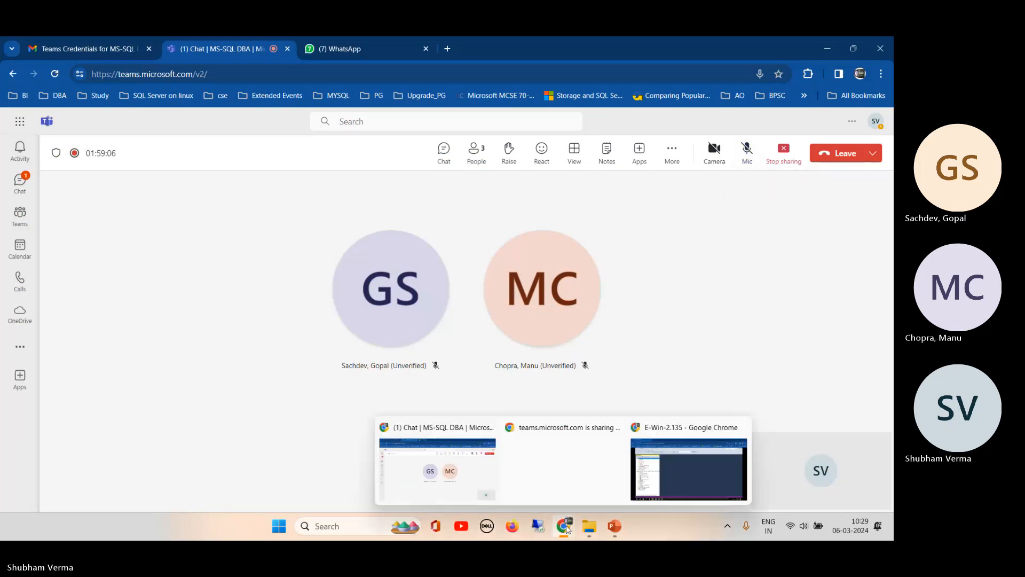
pyautogui.click(662, 473)
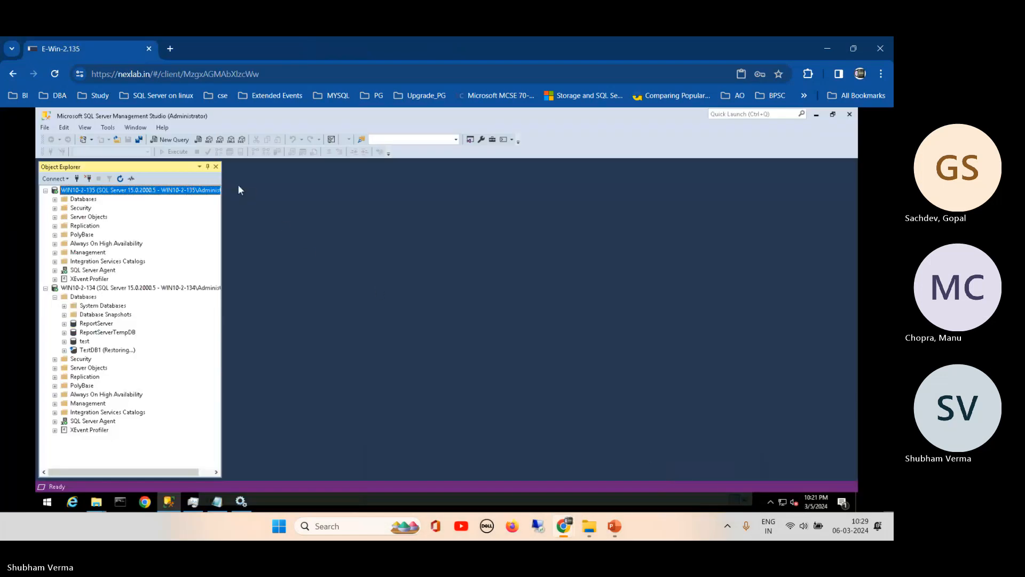
# - Start a new query against master on WIN10-2-135 containing the word 'break'
pyautogui.click(165, 140)
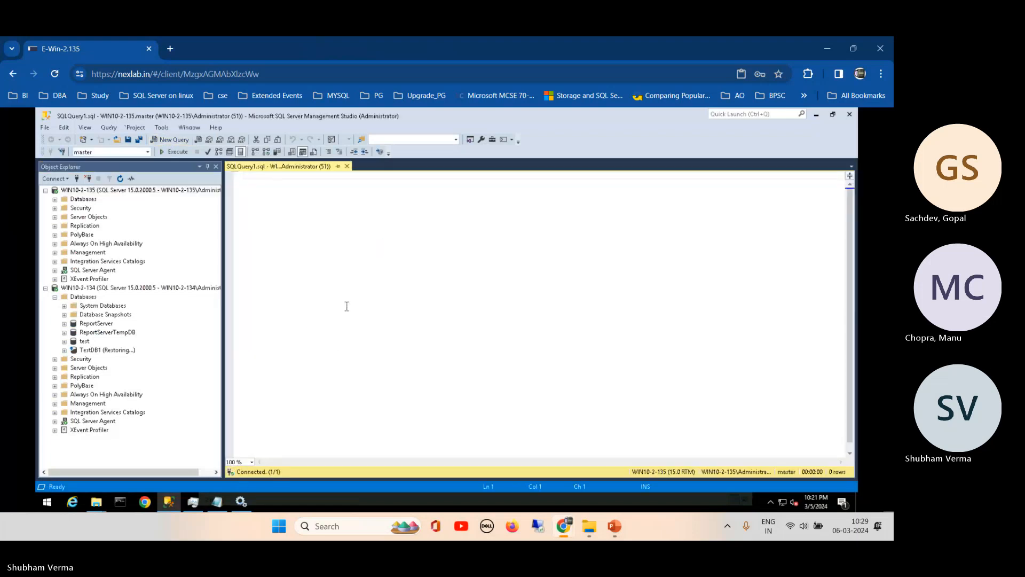
pyautogui.write('brea')
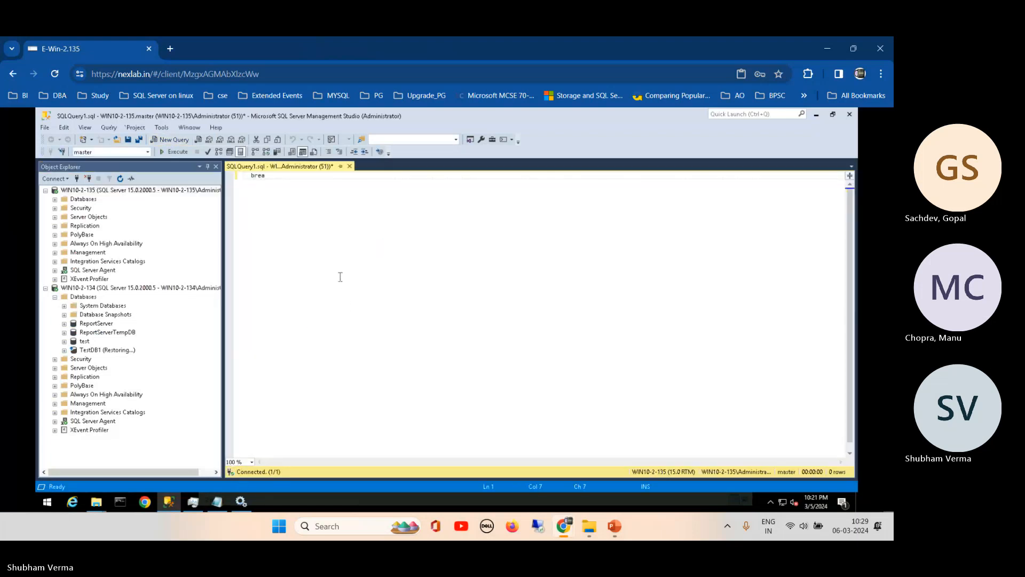
pyautogui.write('k')
# - Switch to the Teams meeting and bring the 'SQL Server Zero to Hero' deck forward
pyautogui.moveTo(569, 530)
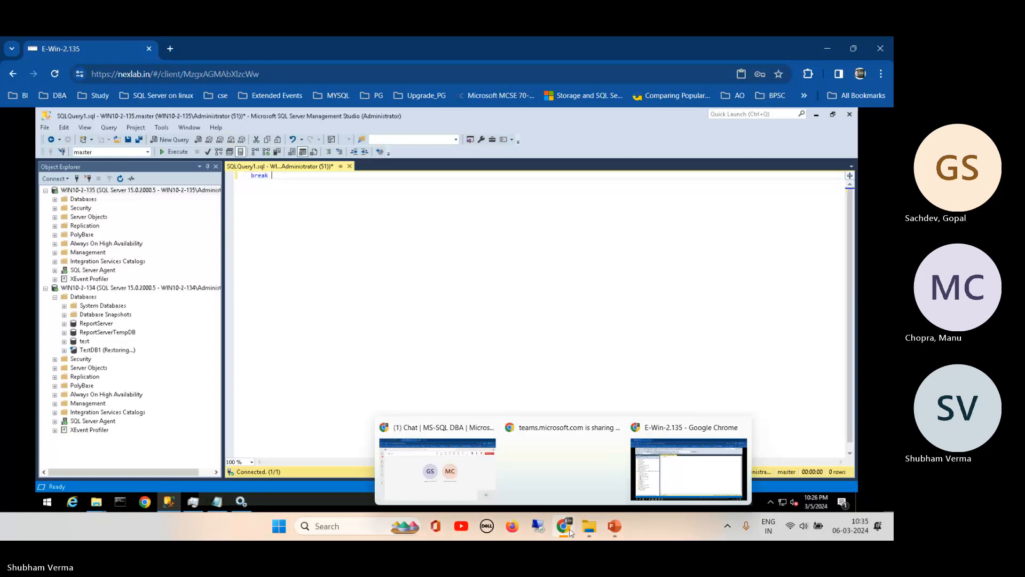
pyautogui.click(452, 483)
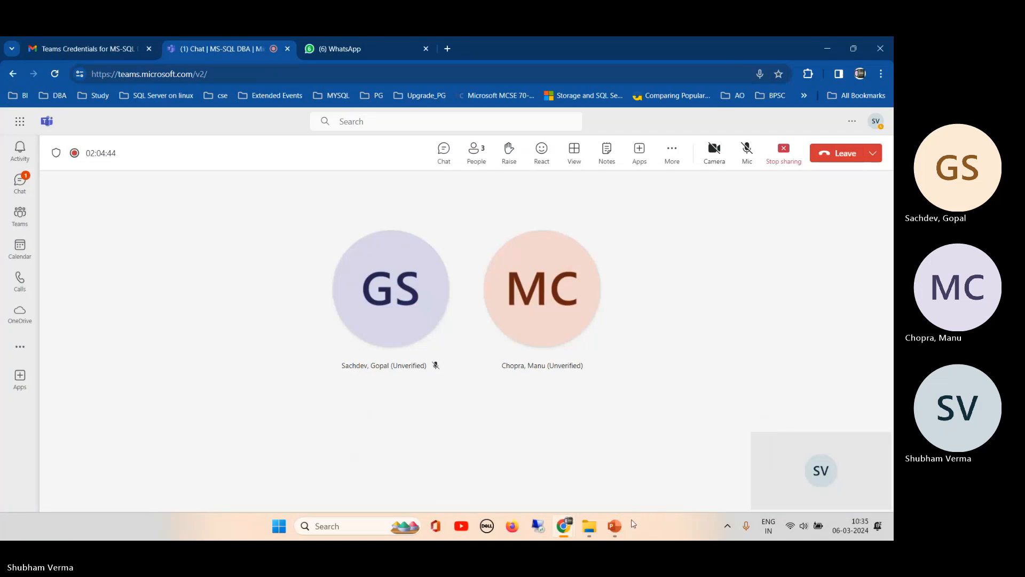
pyautogui.moveTo(589, 526)
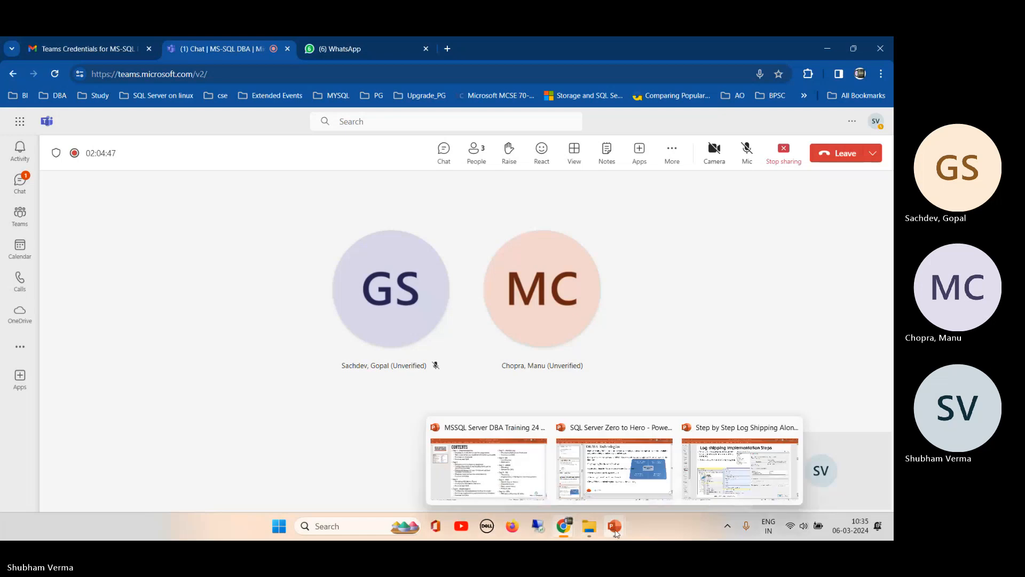
pyautogui.click(629, 477)
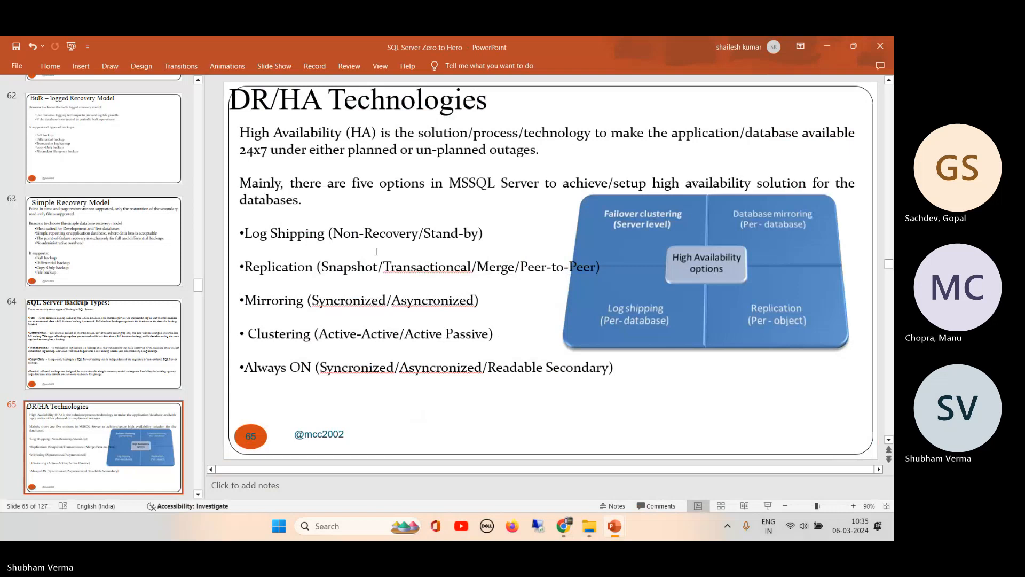
# - Shrink the slide thumbnail pane to enlarge slide 65, DR/HA Technologies
pyautogui.moveTo(203, 208); pyautogui.dragTo(38, 255)
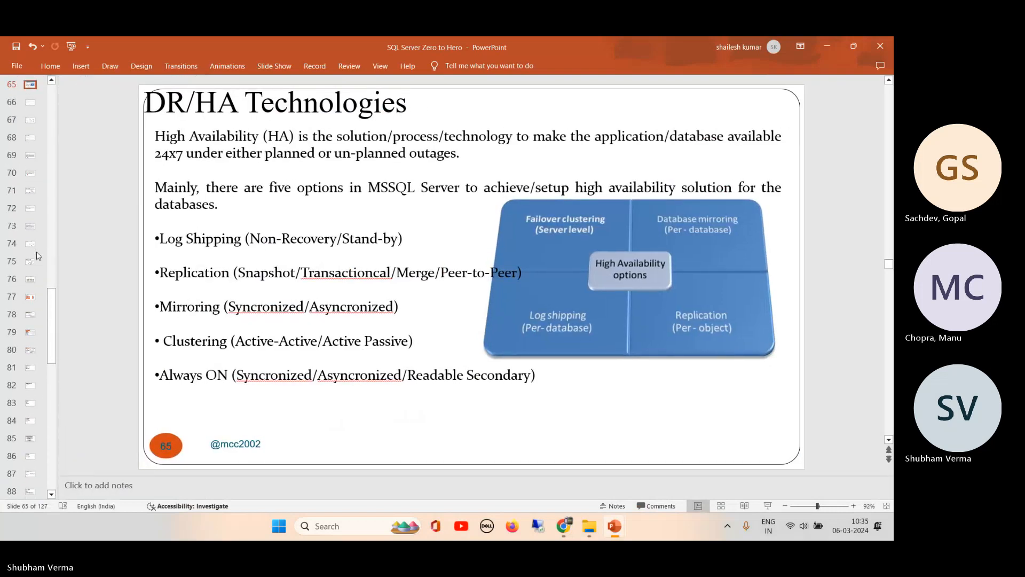
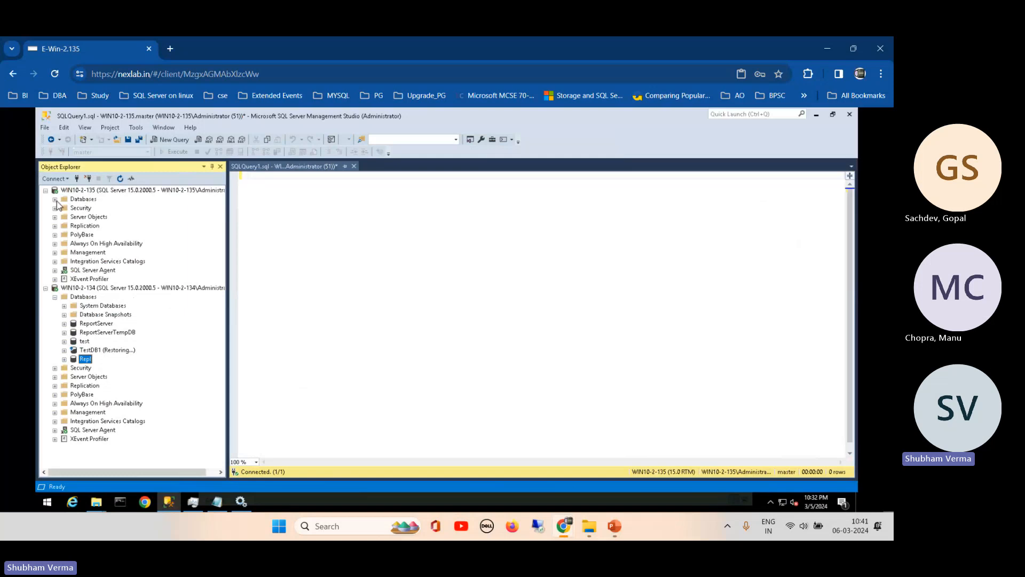
# - Expand WIN10-2-135's databases and look over TestDB2's actions without choosing one
pyautogui.click(55, 199)
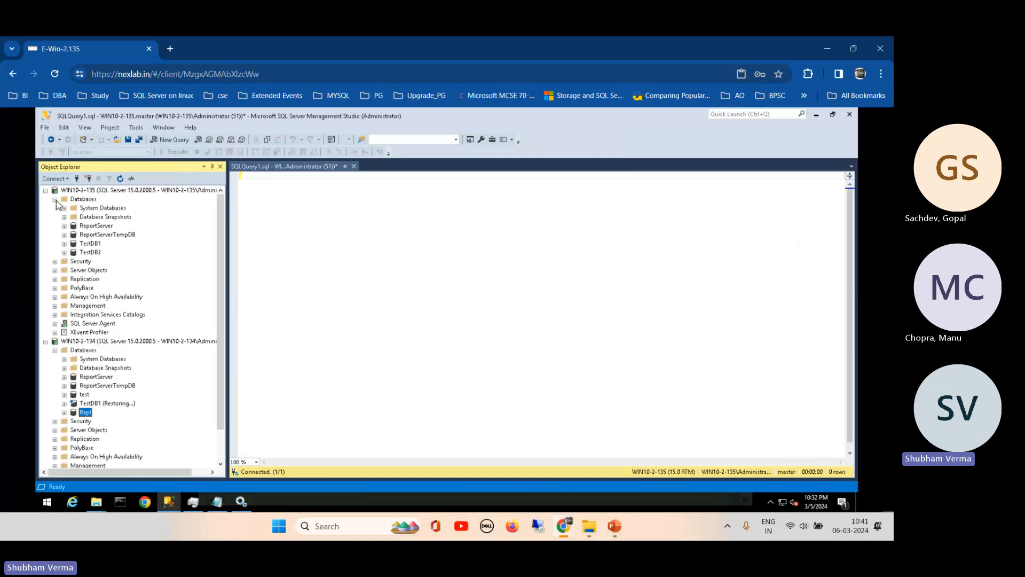
pyautogui.click(91, 253)
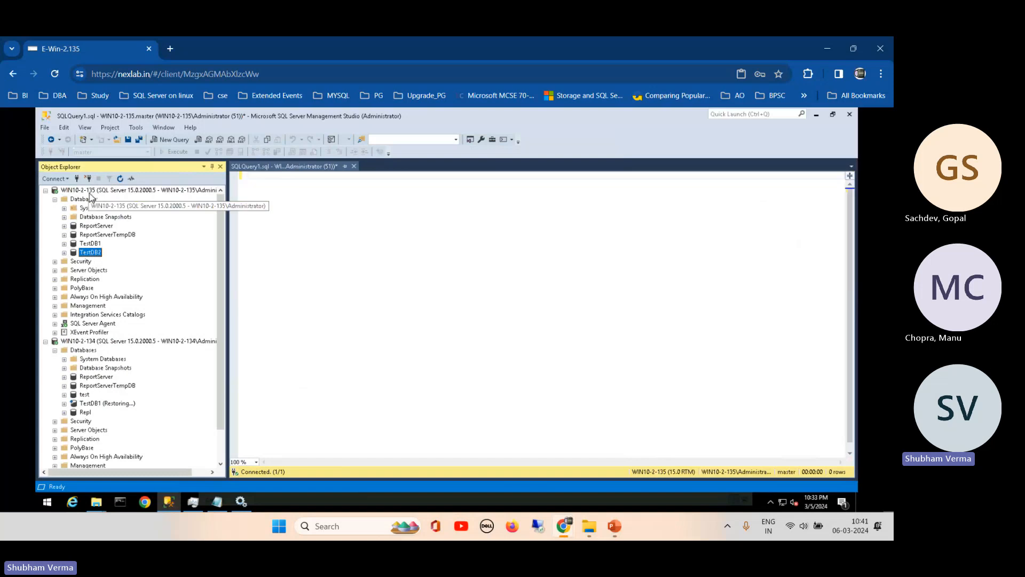
pyautogui.rightClick(96, 256)
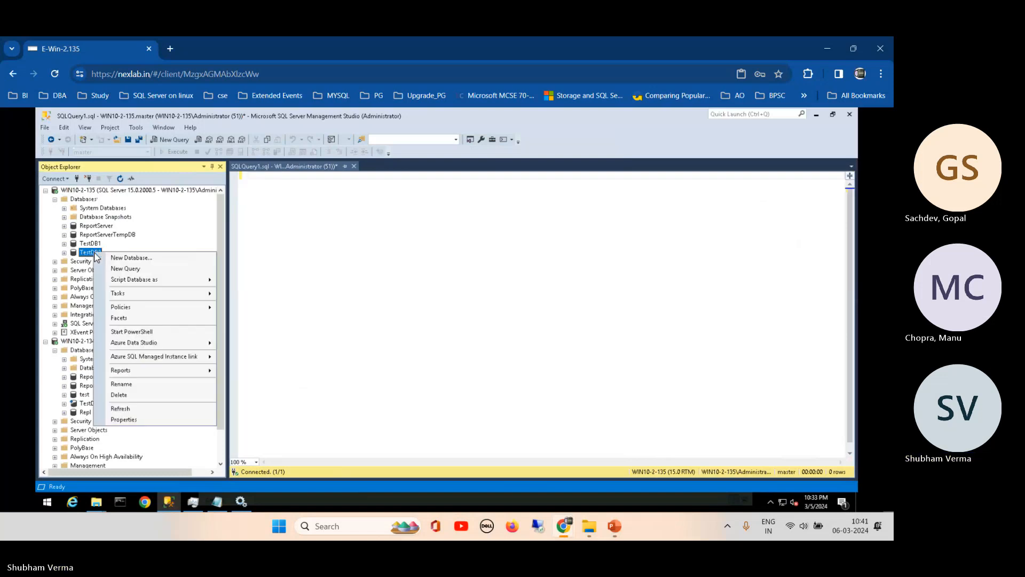
pyautogui.click(252, 230)
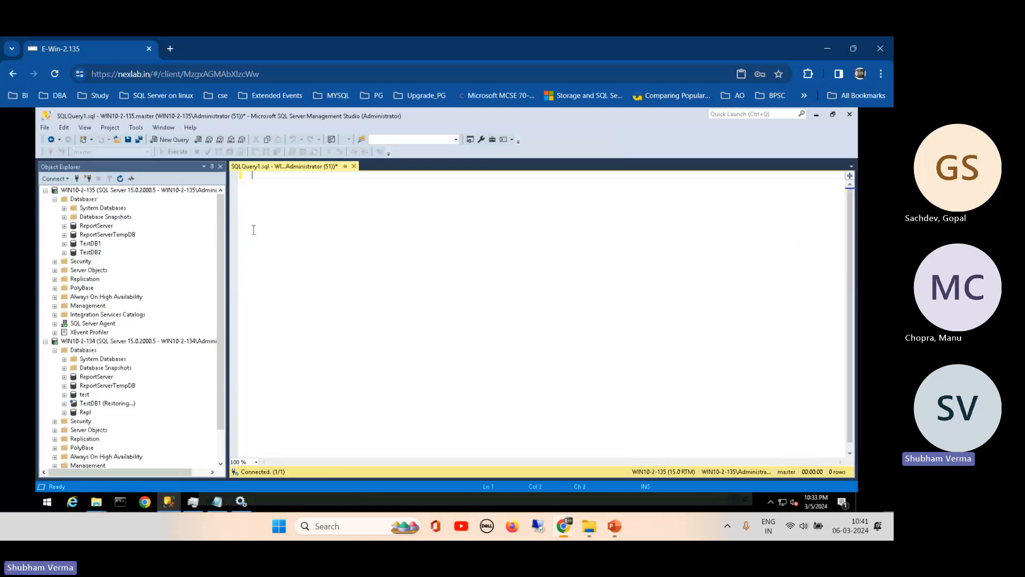
pyautogui.click(55, 199)
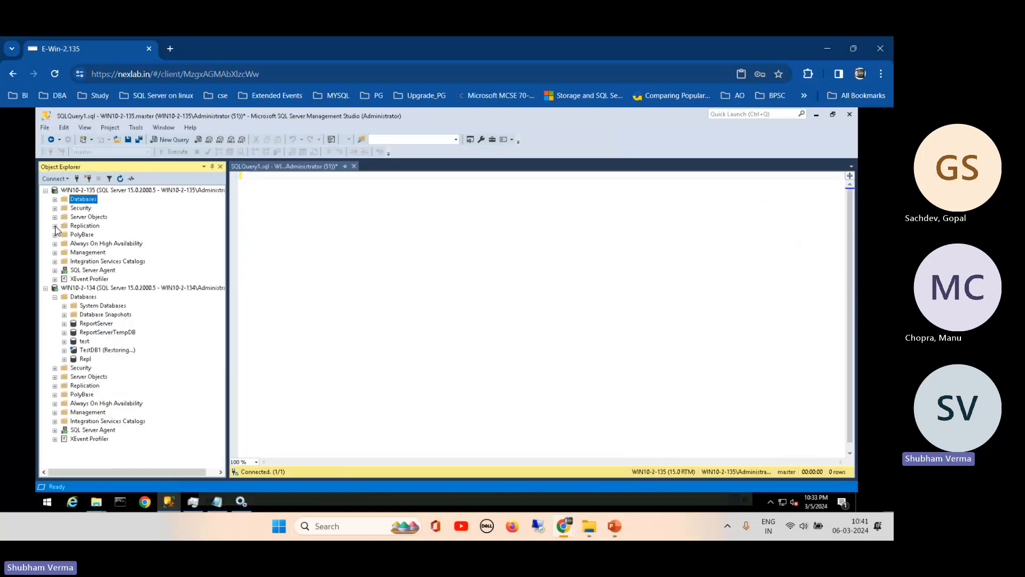
# - Under Replication, check Local Publications and Subscriptions, then launch New Publication from Local Publications
pyautogui.click(55, 226)
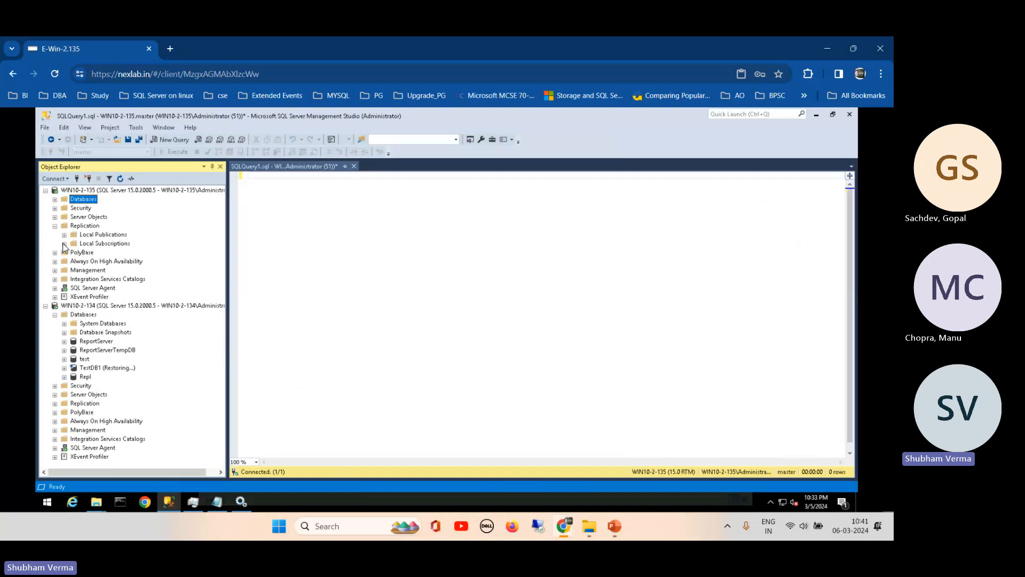
pyautogui.click(64, 236)
pyautogui.click(65, 244)
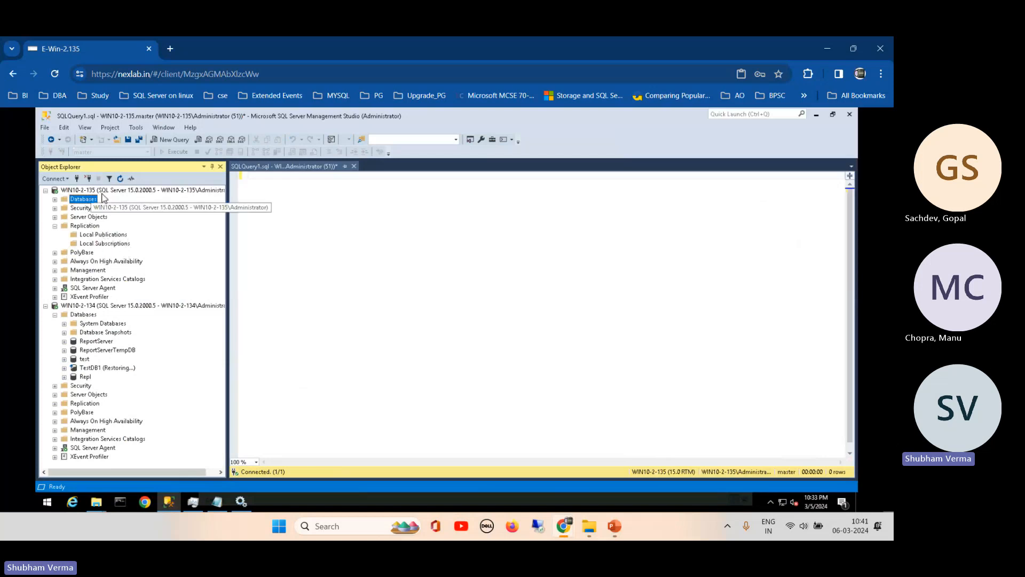
pyautogui.click(105, 236)
pyautogui.rightClick(105, 240)
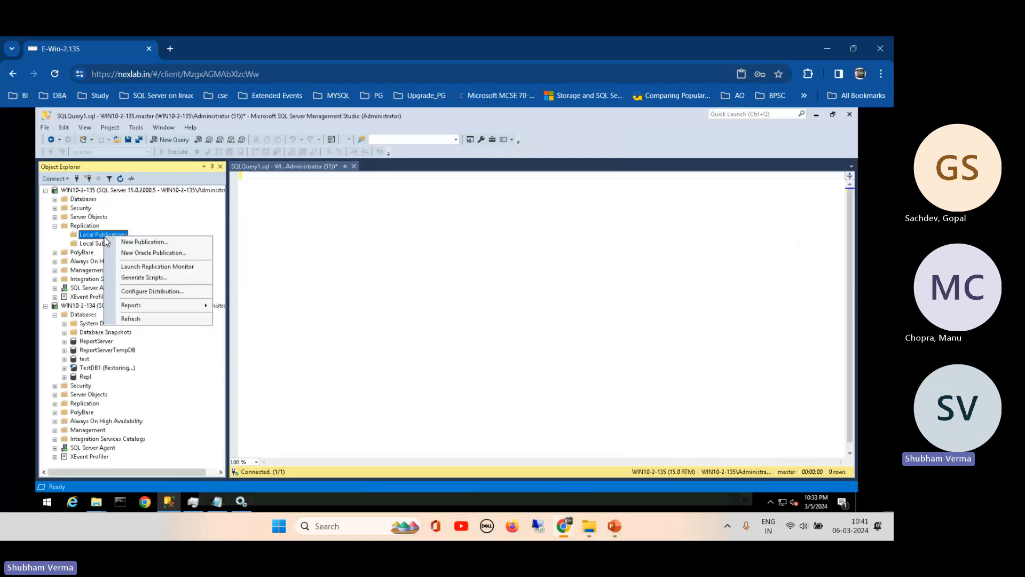
pyautogui.click(147, 244)
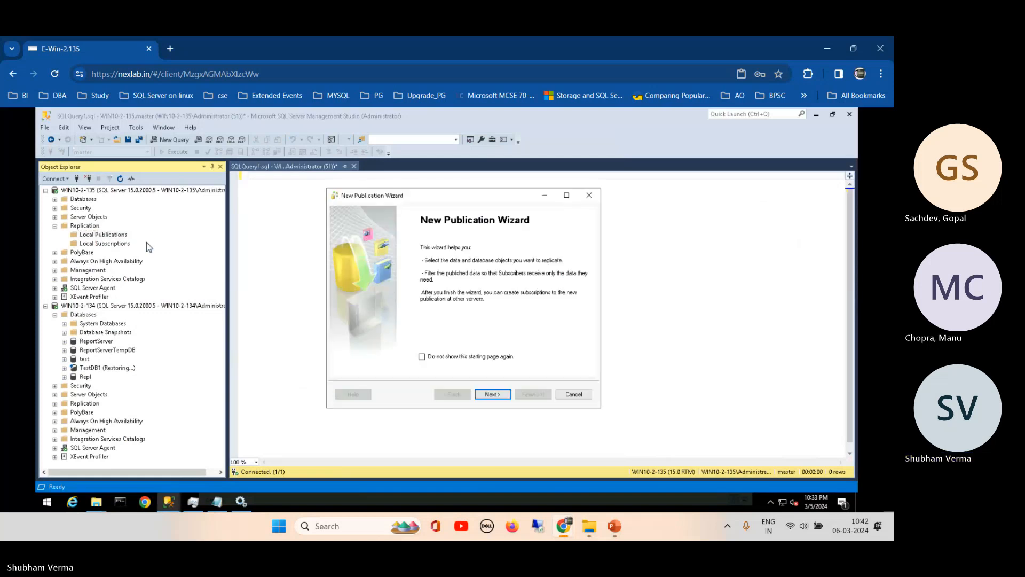
# - Keep WIN10-2-135 as its own Distributor, with Agent auto-start and the default snapshot folder
pyautogui.moveTo(424, 194); pyautogui.dragTo(352, 188)
pyautogui.click(422, 390)
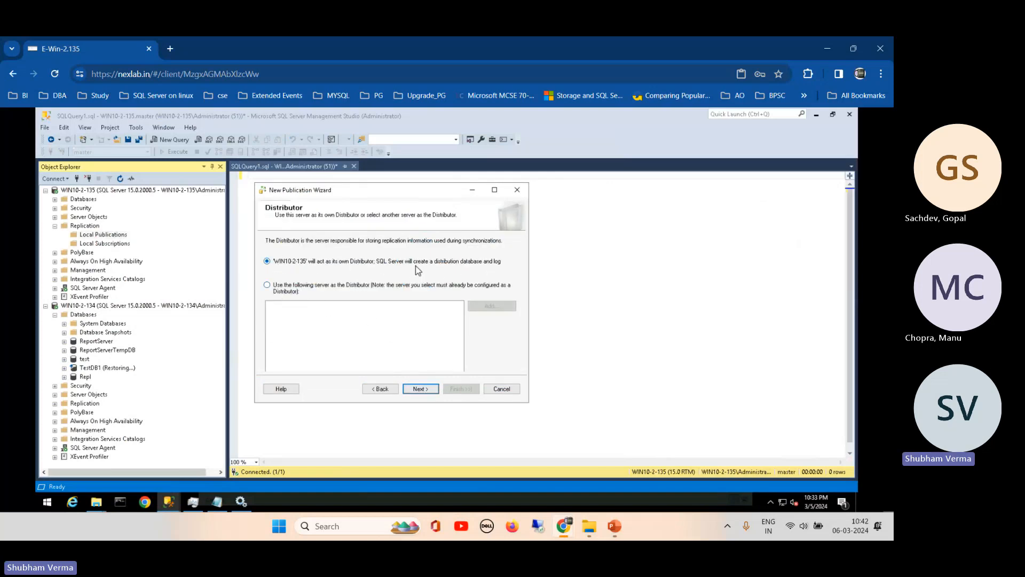
pyautogui.moveTo(442, 192); pyautogui.dragTo(512, 213)
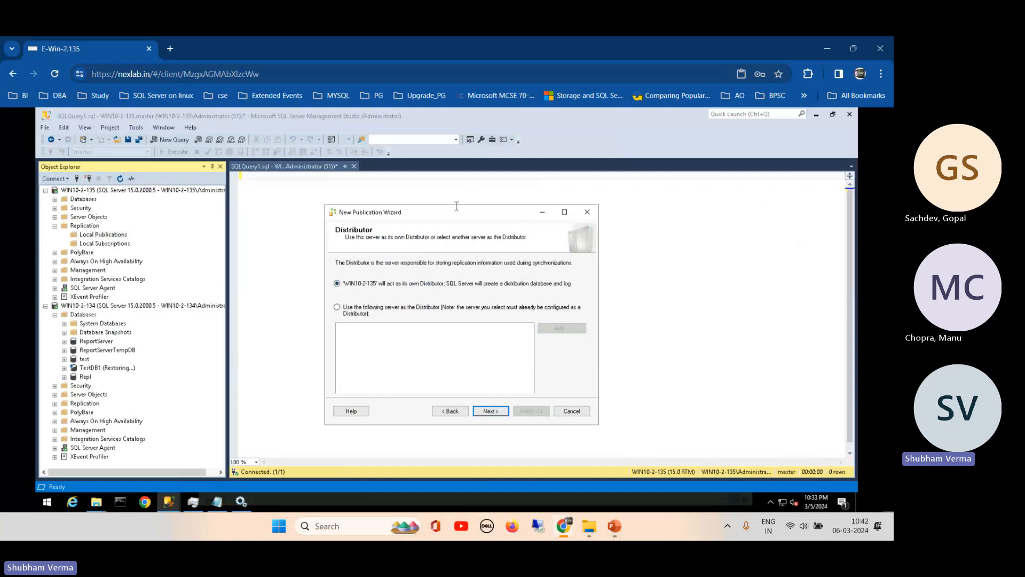
pyautogui.moveTo(449, 214); pyautogui.dragTo(390, 201)
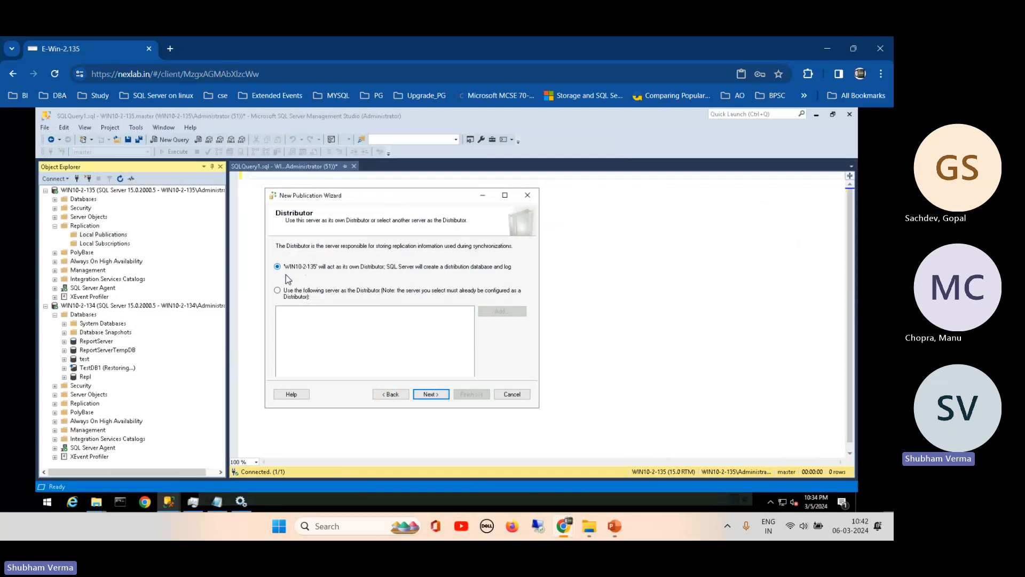
pyautogui.click(433, 394)
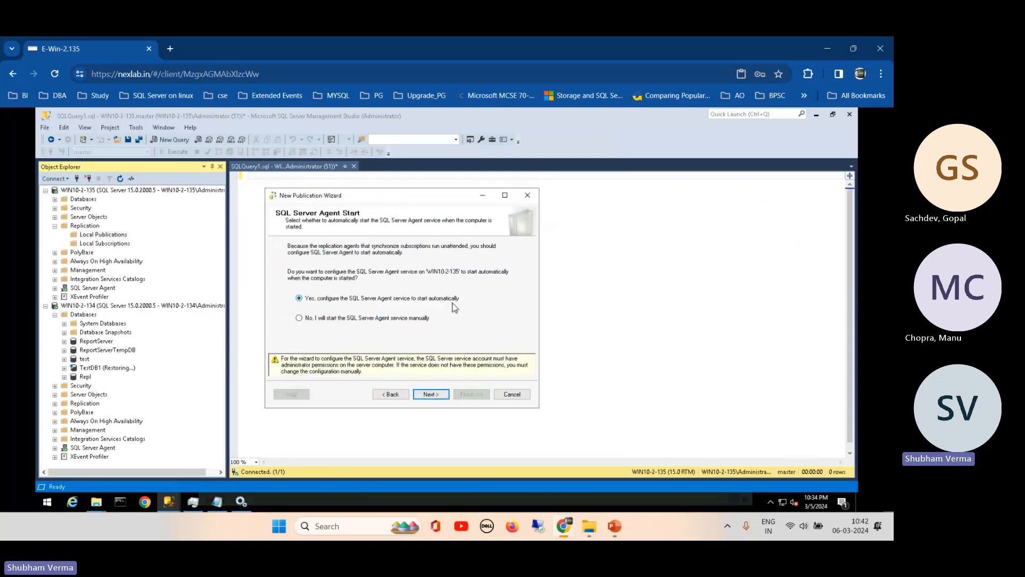
pyautogui.click(430, 394)
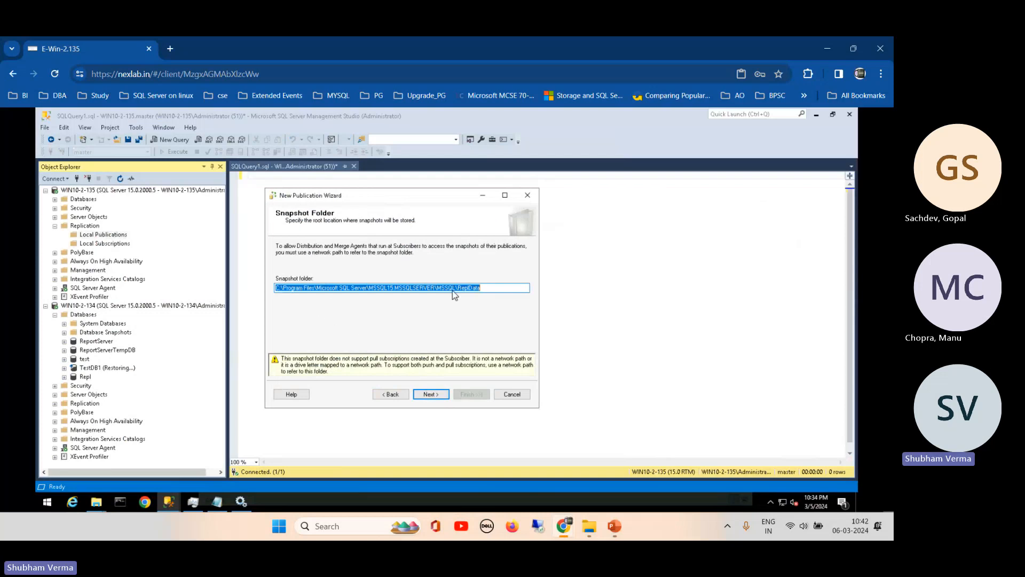
pyautogui.click(496, 291)
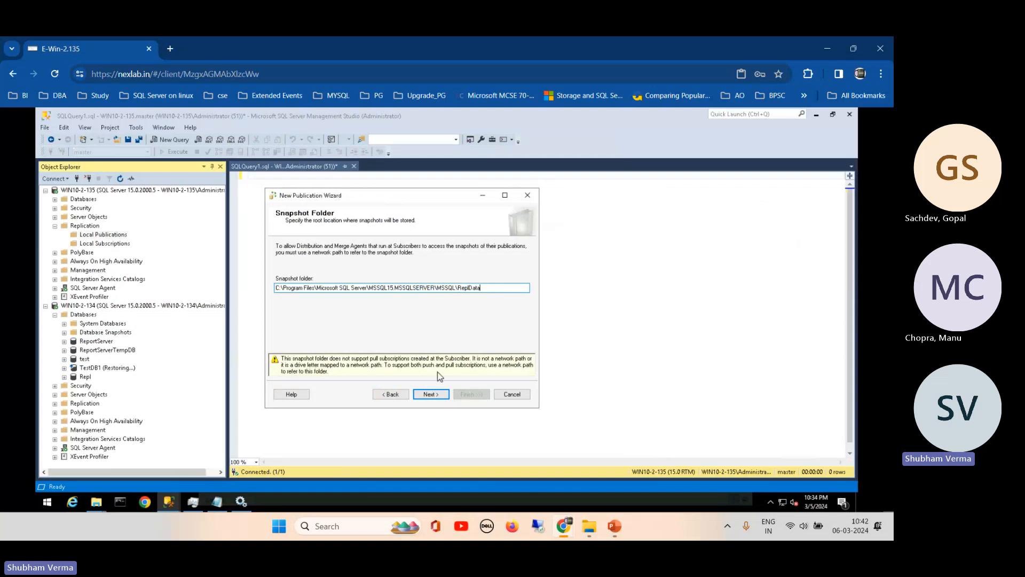
pyautogui.click(431, 395)
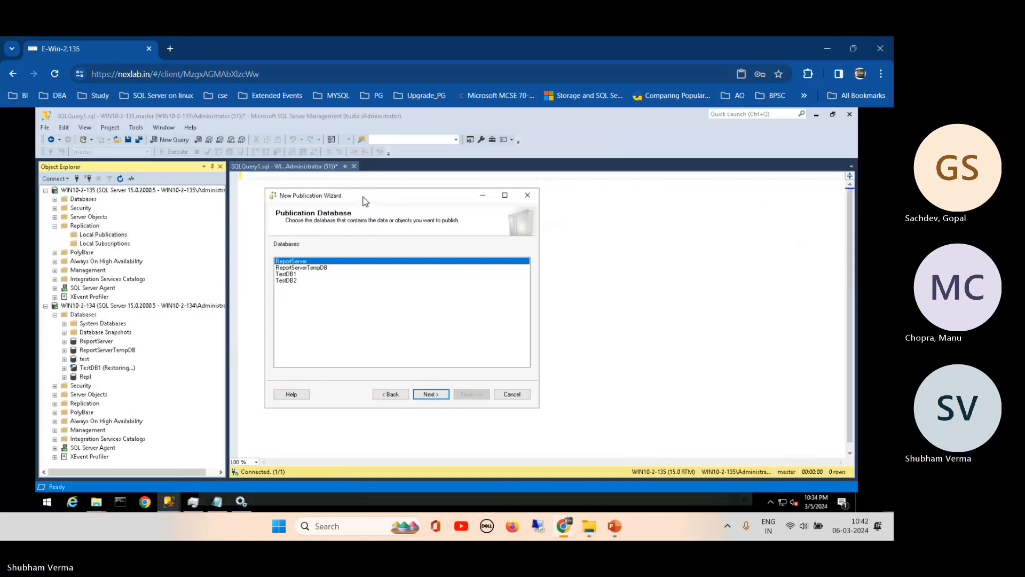
# - Choose TestDB2 as the publication database and maximize the wizard
pyautogui.moveTo(366, 192); pyautogui.dragTo(359, 181)
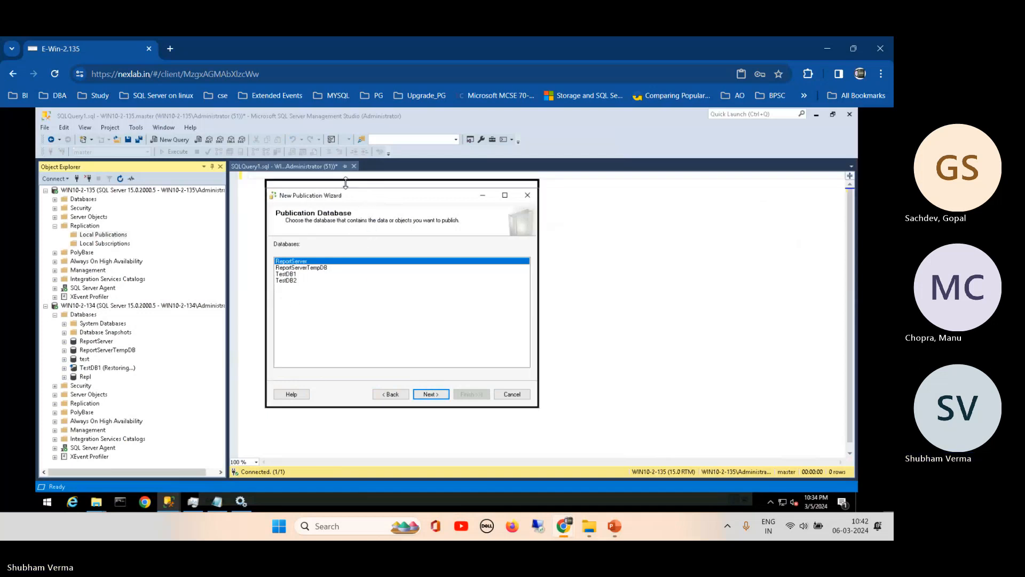
pyautogui.click(292, 272)
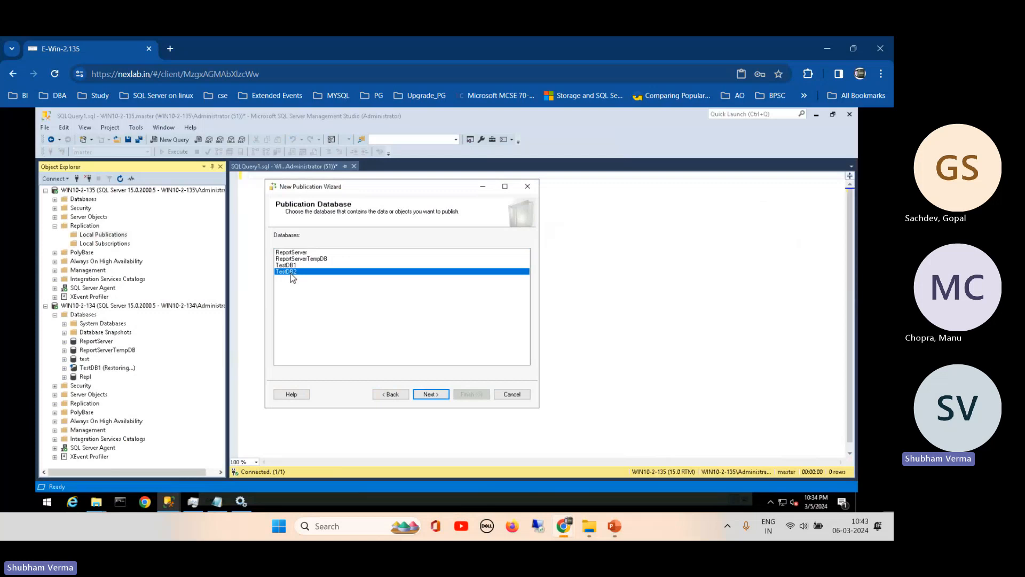
pyautogui.click(429, 395)
pyautogui.click(433, 396)
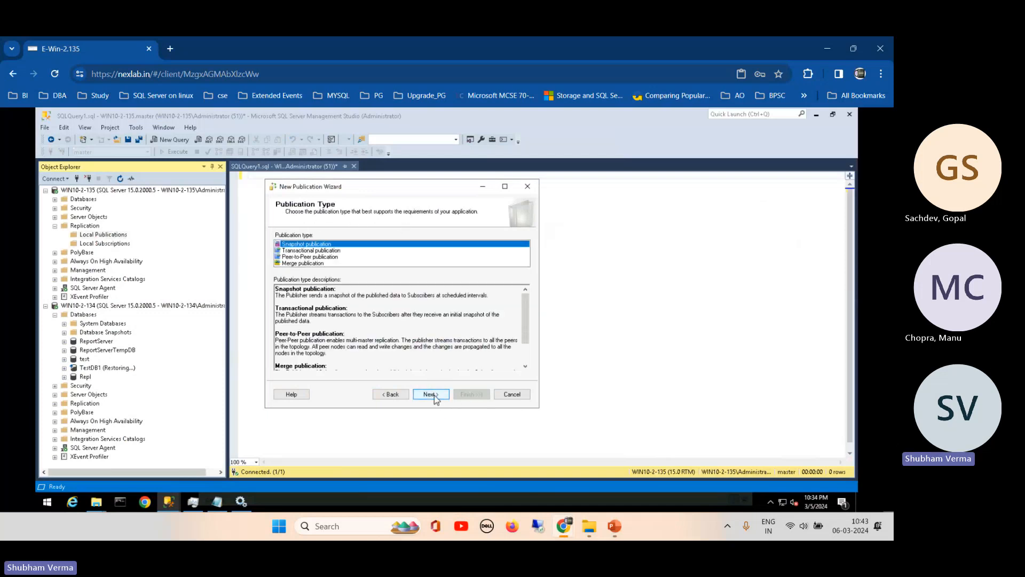
pyautogui.click(504, 186)
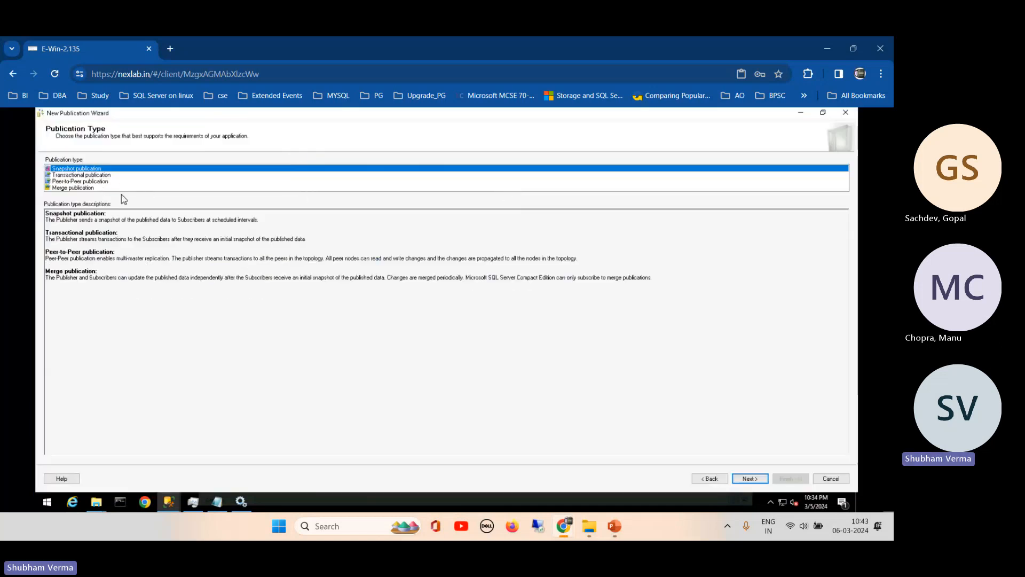
# - Compare the publication types and select Snapshot publication
pyautogui.click(94, 176)
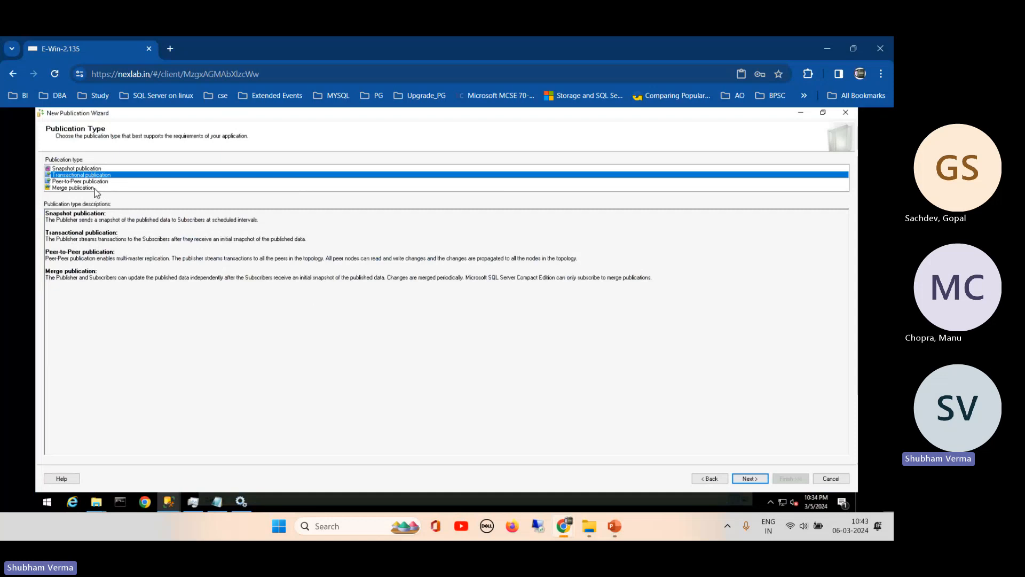
pyautogui.press('Down')
pyautogui.click(81, 189)
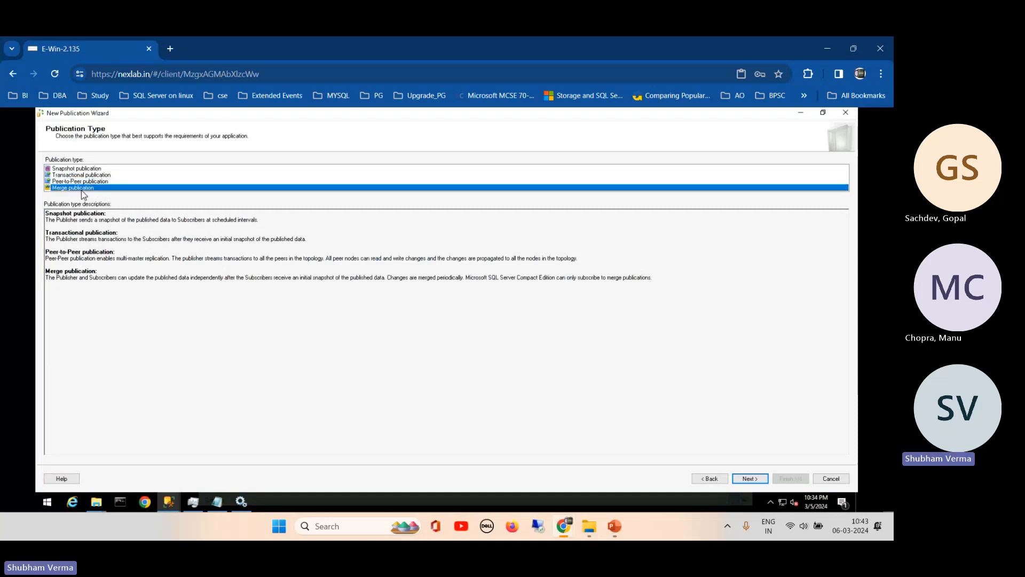
pyautogui.click(76, 177)
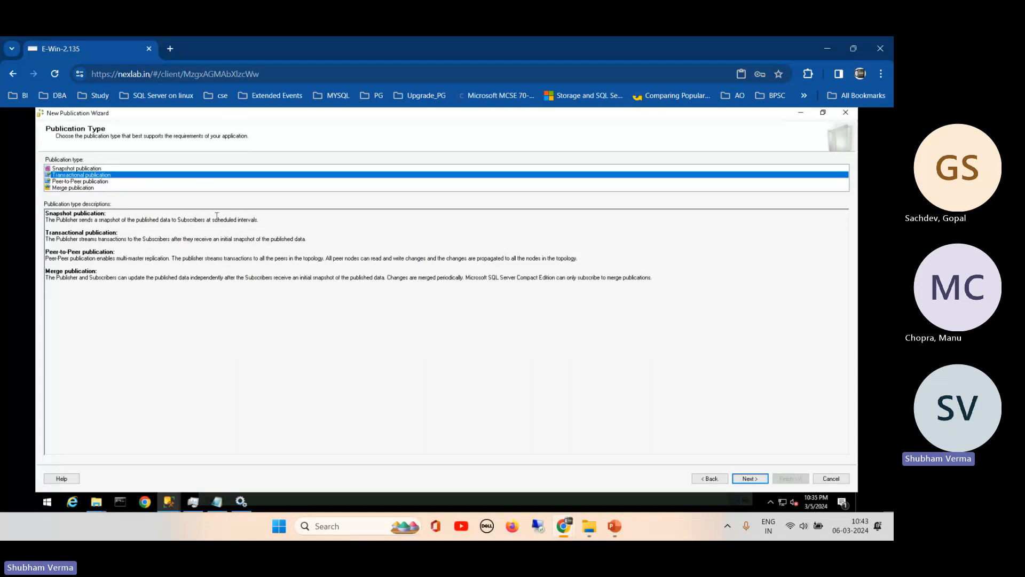
pyautogui.click(77, 169)
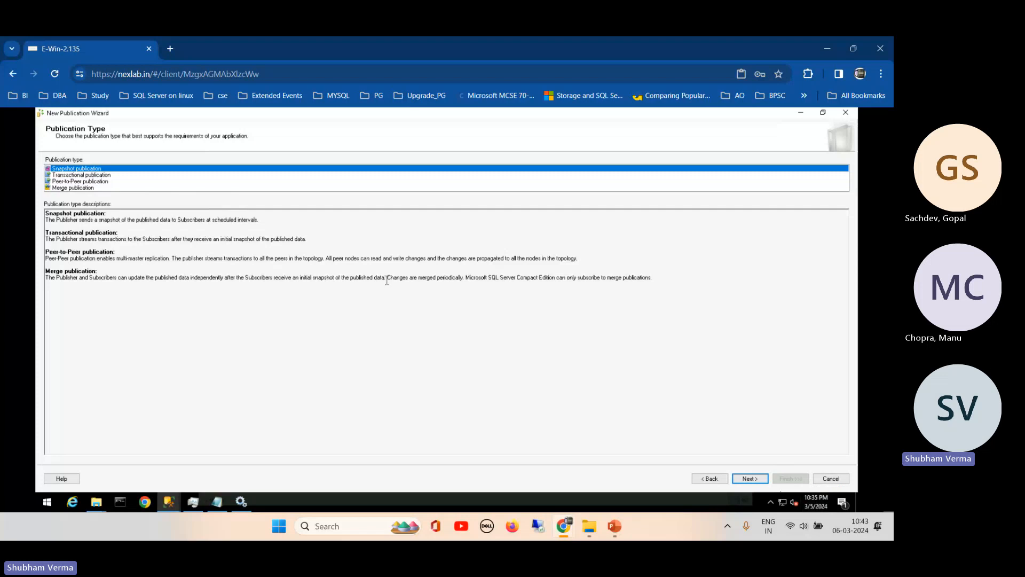
pyautogui.click(748, 483)
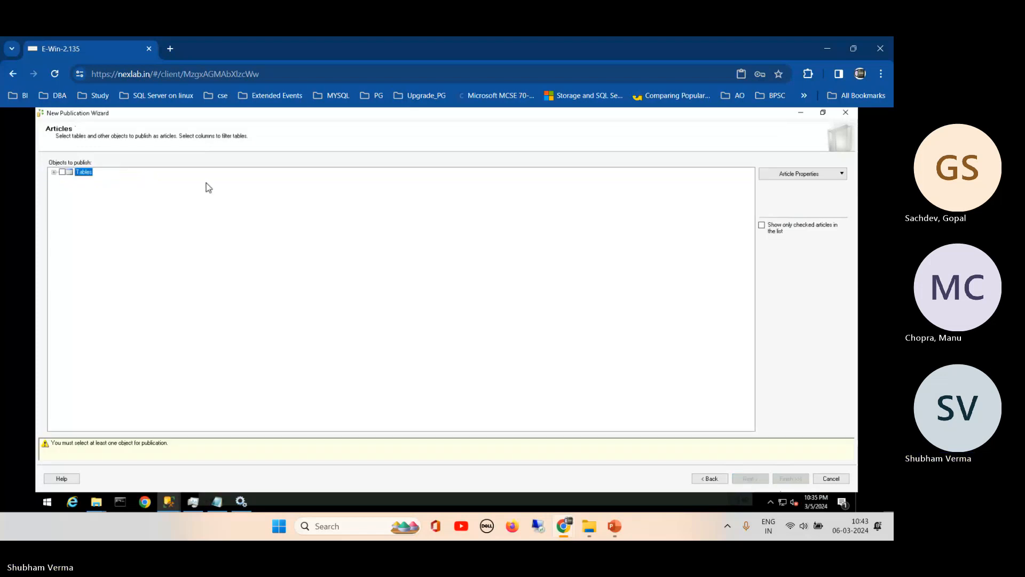
# - Publish the products table with no filters and create a snapshot immediately
pyautogui.click(54, 172)
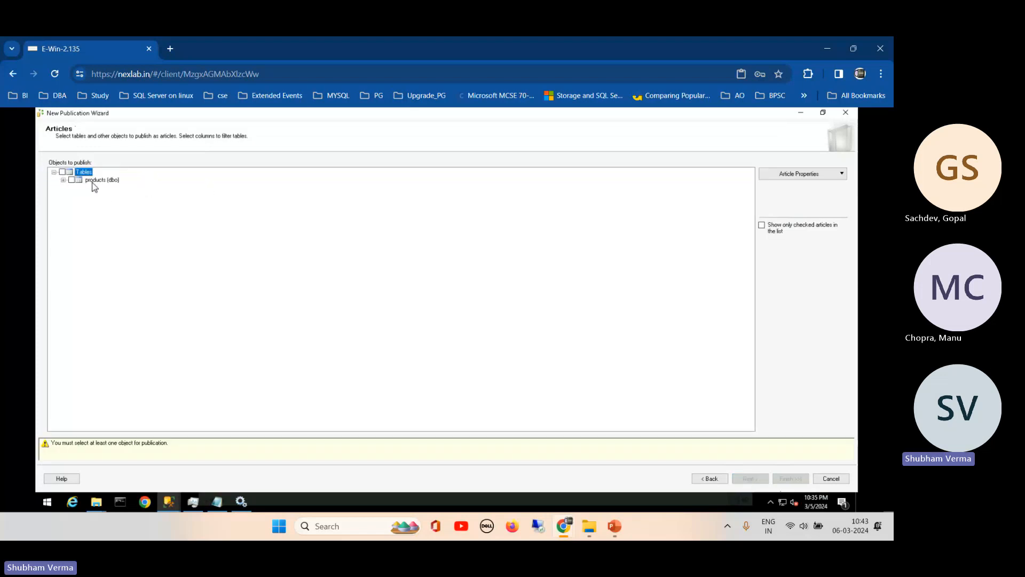
pyautogui.click(62, 172)
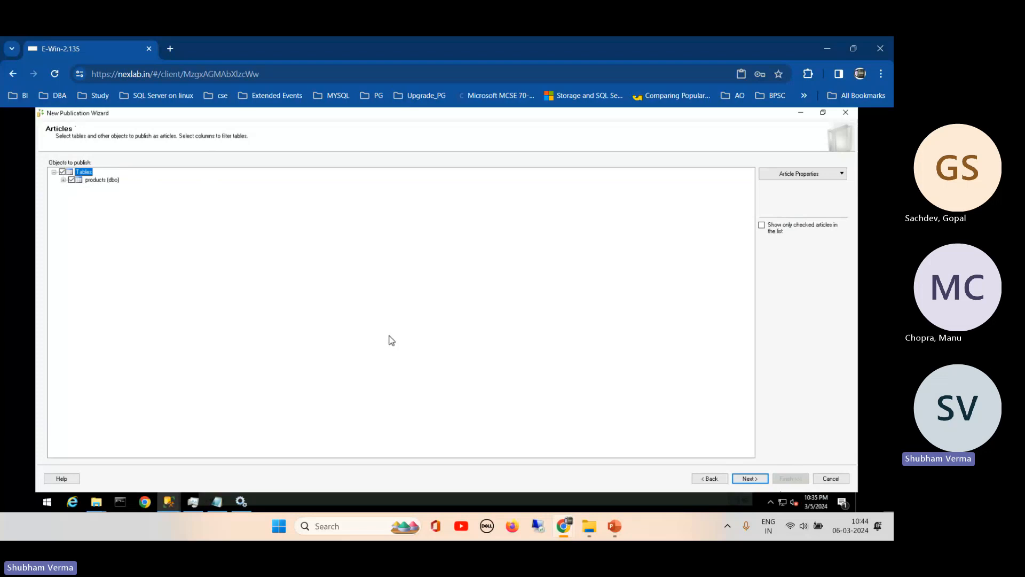
pyautogui.click(748, 479)
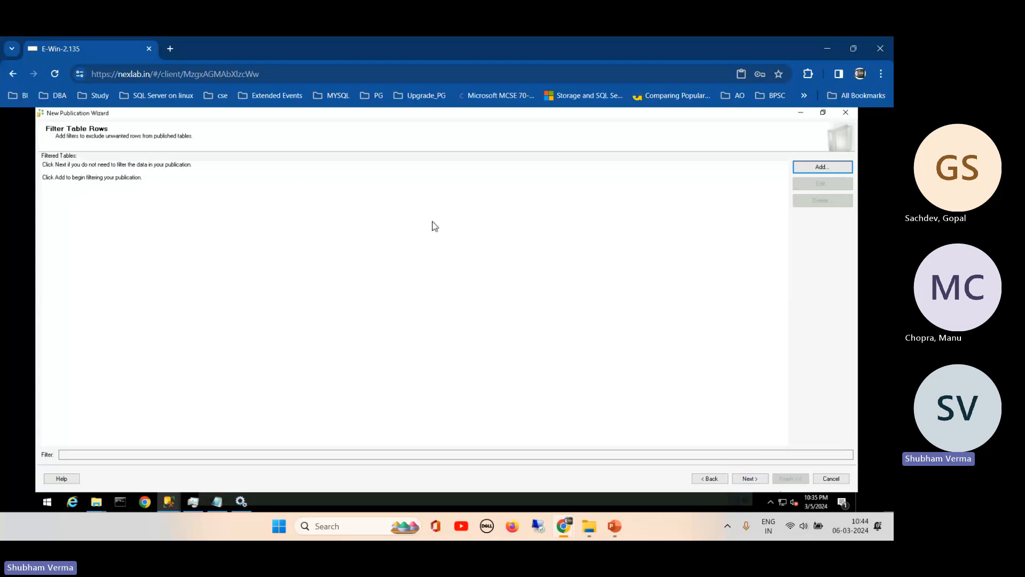
pyautogui.click(750, 479)
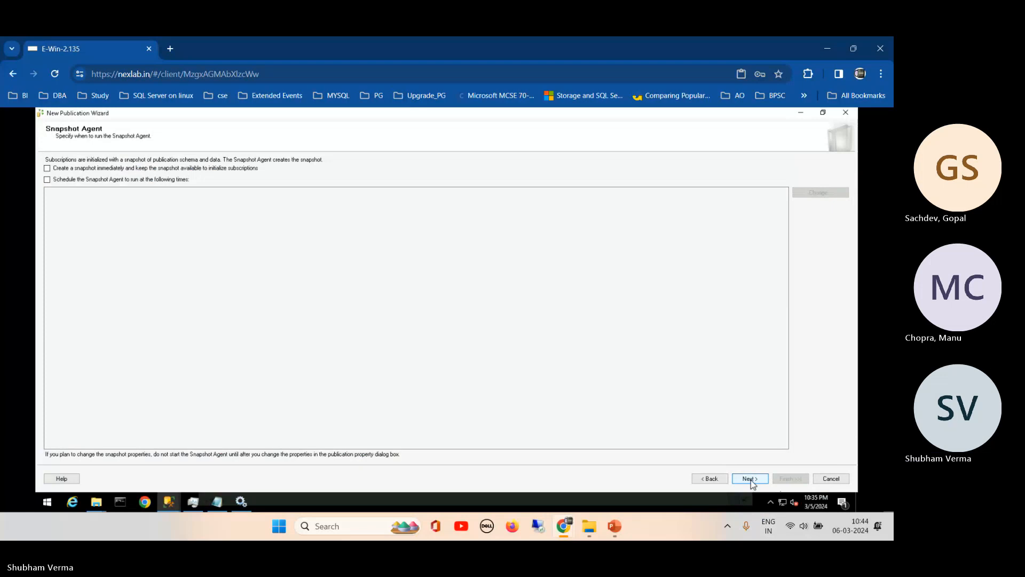
pyautogui.click(118, 169)
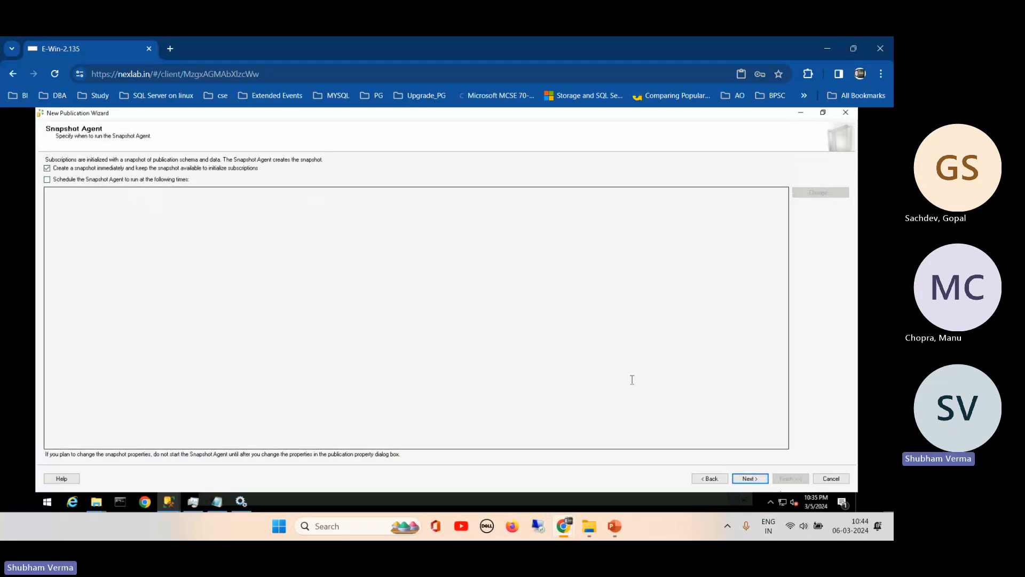
pyautogui.click(751, 478)
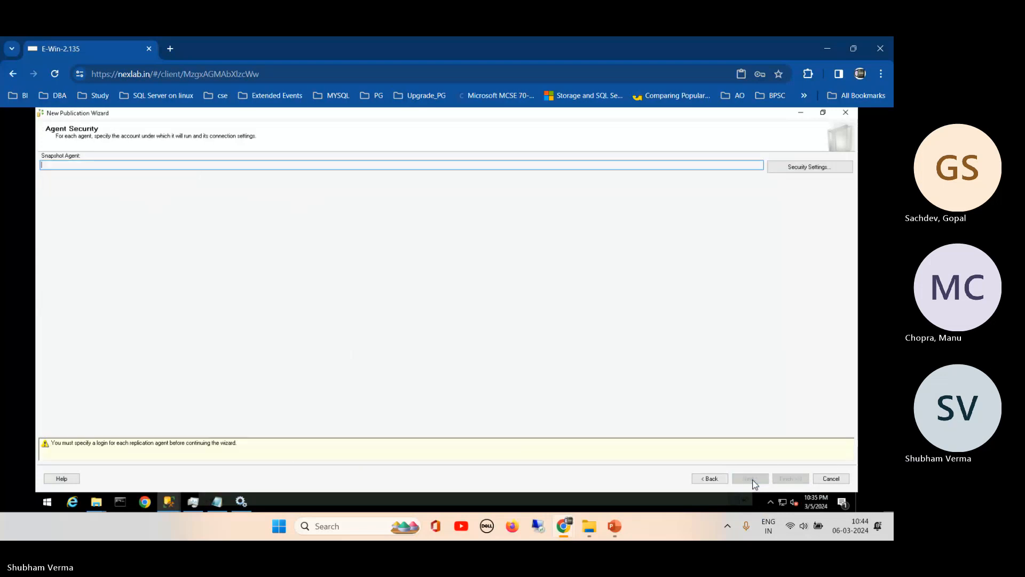
# - Run the Snapshot Agent under the SQL Server Agent account and name the publication RelpS
pyautogui.click(822, 167)
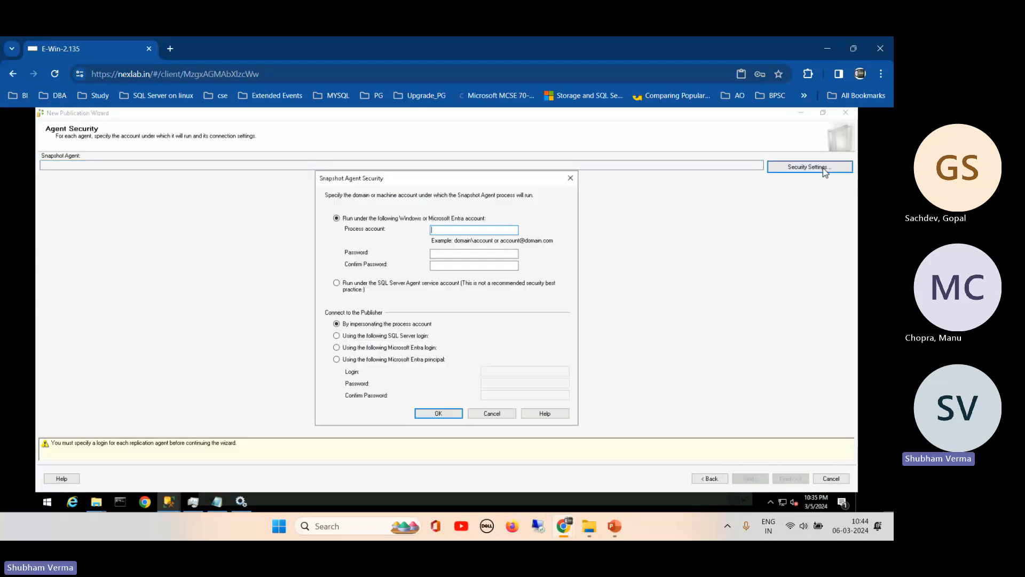
pyautogui.click(373, 285)
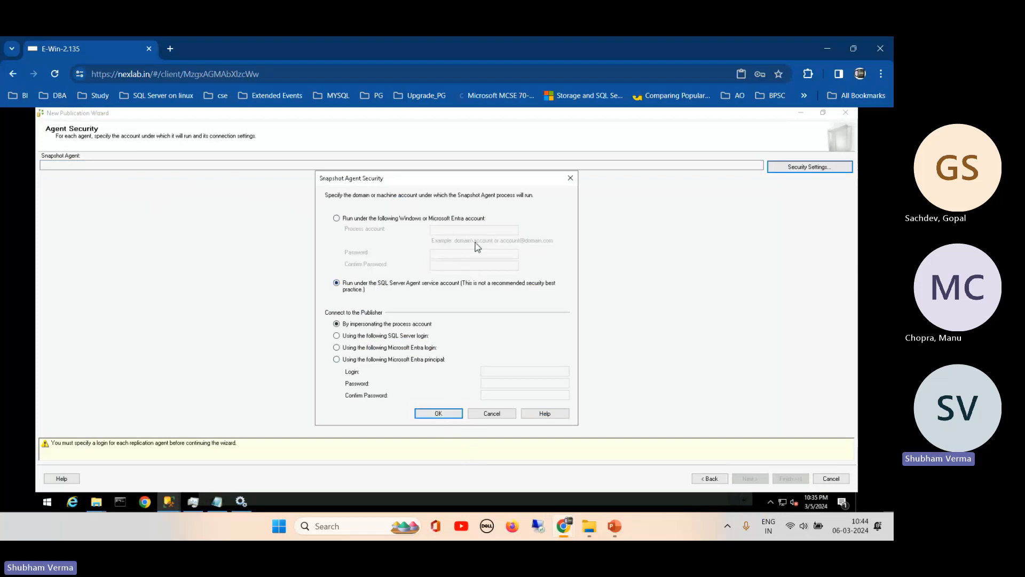
pyautogui.click(438, 413)
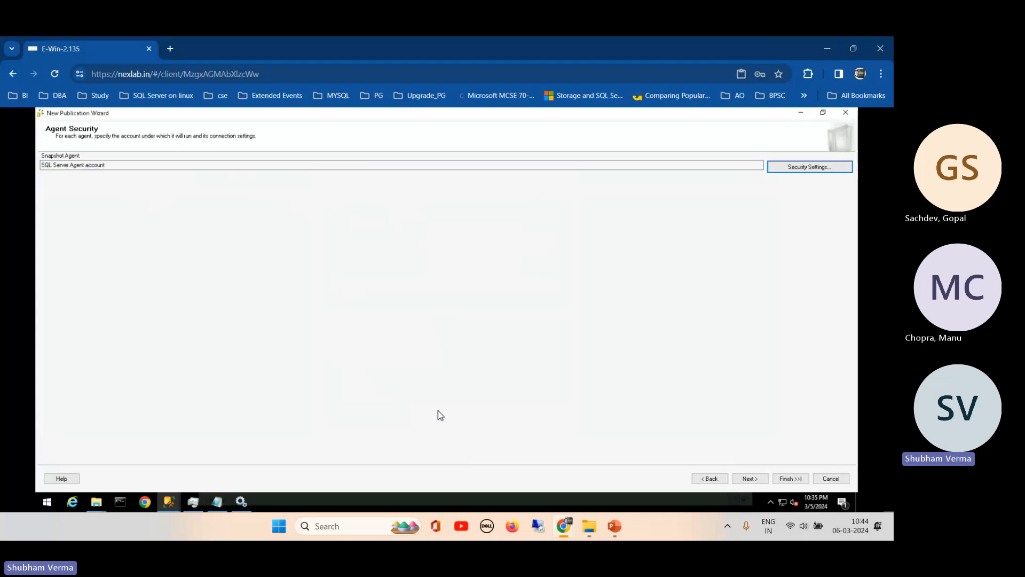
pyautogui.click(792, 479)
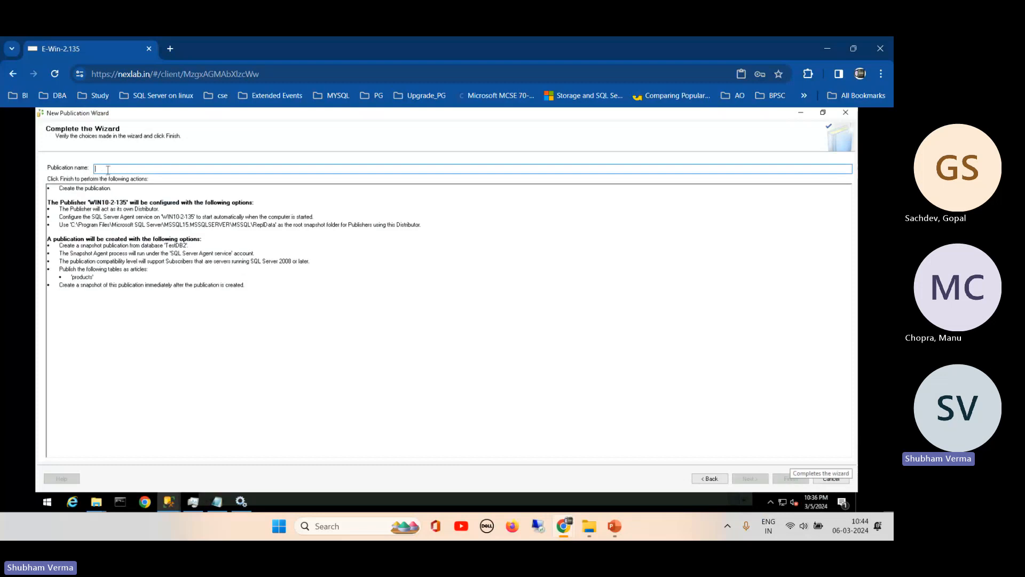
pyautogui.write('RelpS')
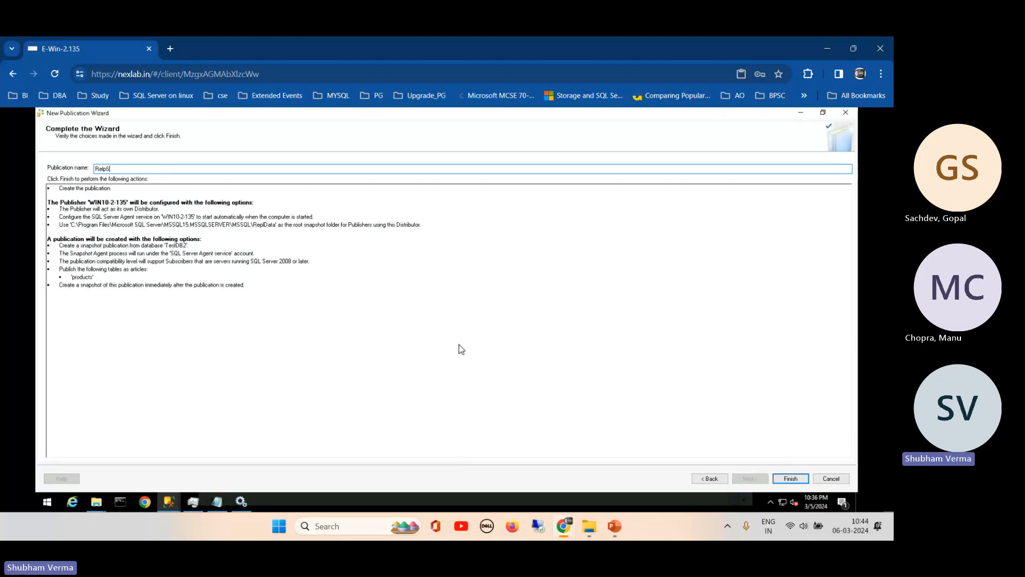
pyautogui.click(789, 478)
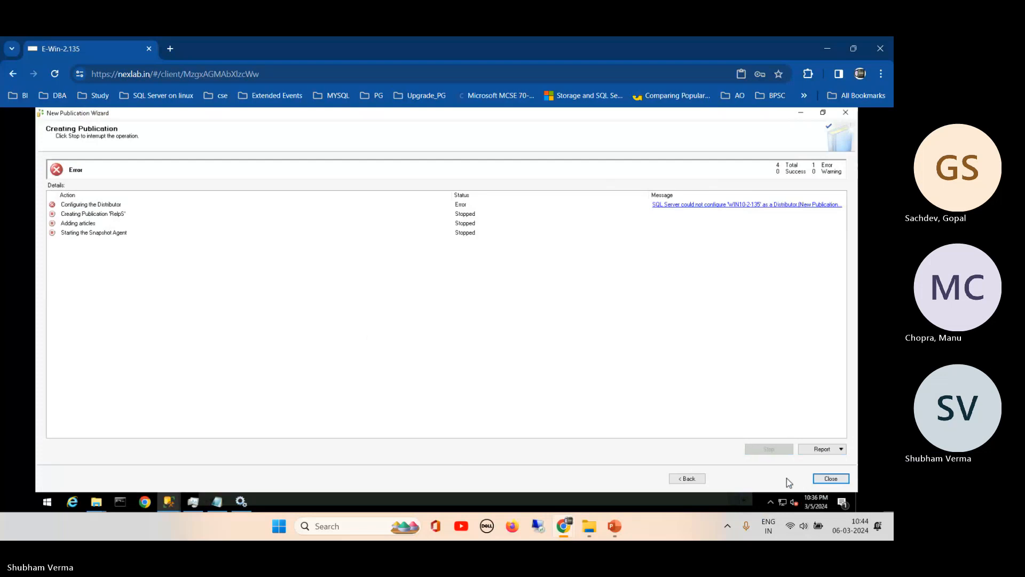
# - Read the Distributor configuration error details and close the failed wizard
pyautogui.click(768, 209)
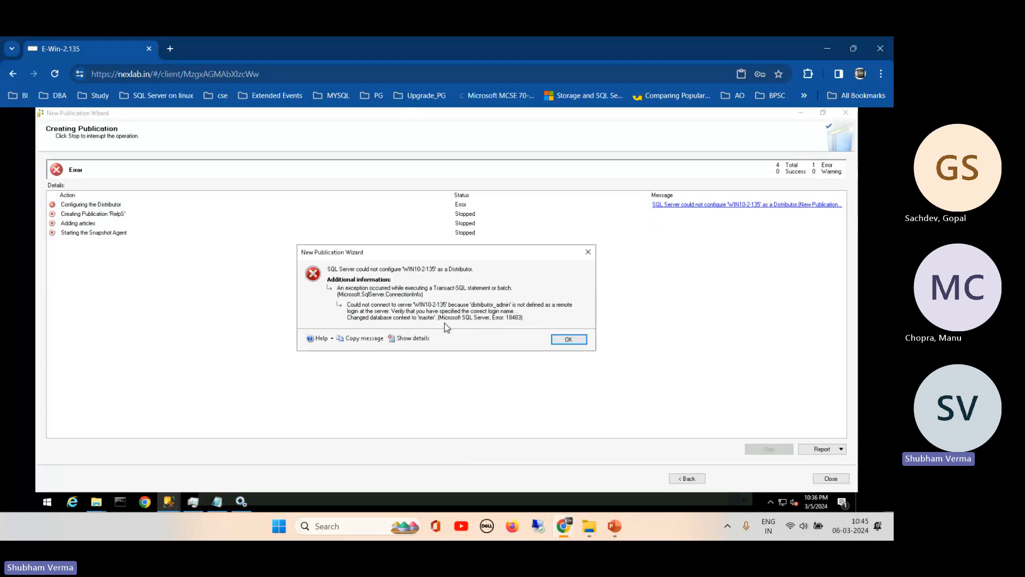
pyautogui.click(567, 339)
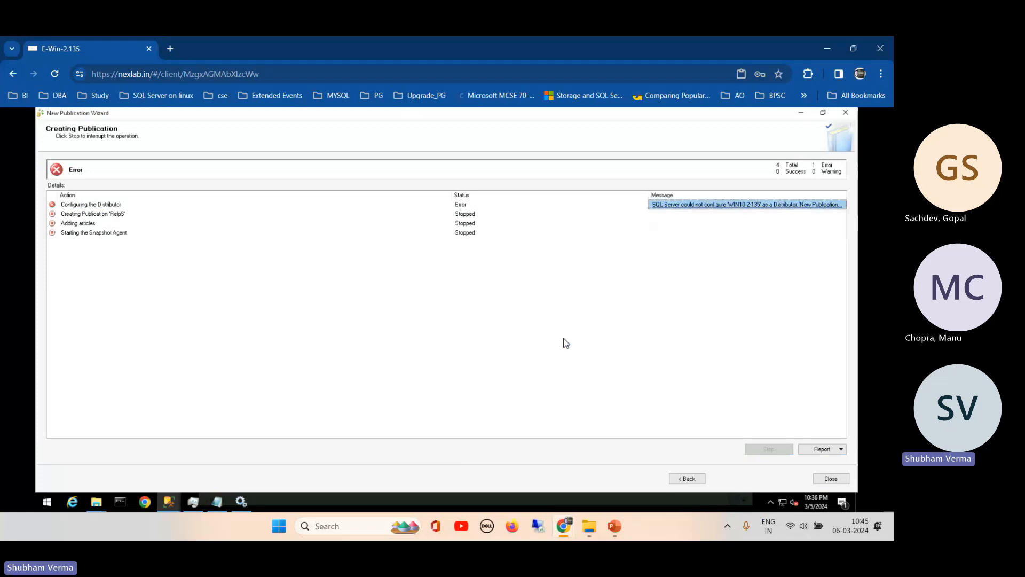
pyautogui.click(830, 478)
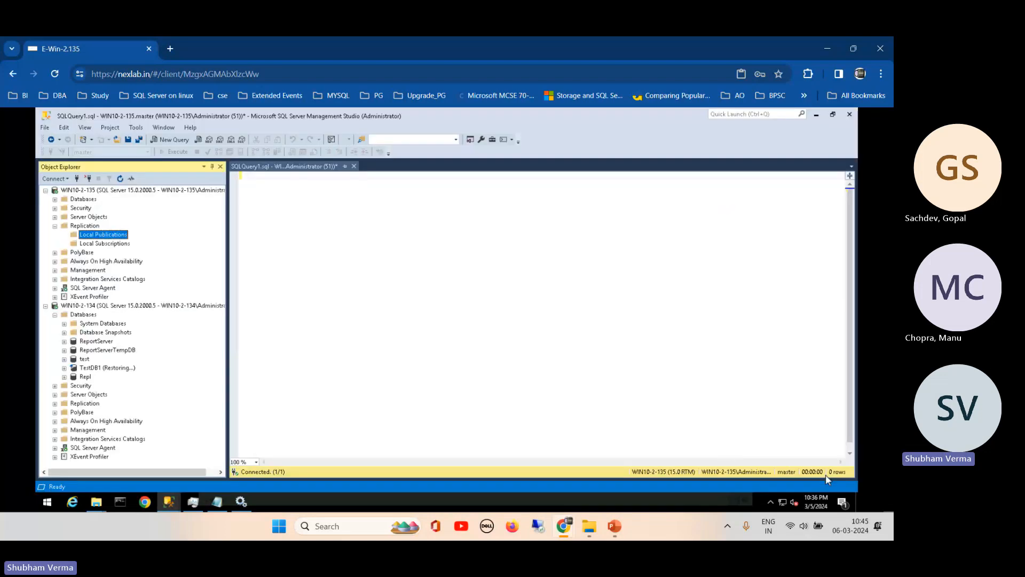
# - Collapse Replication and expand Security > Logins on WIN10-2-135
pyautogui.click(106, 191)
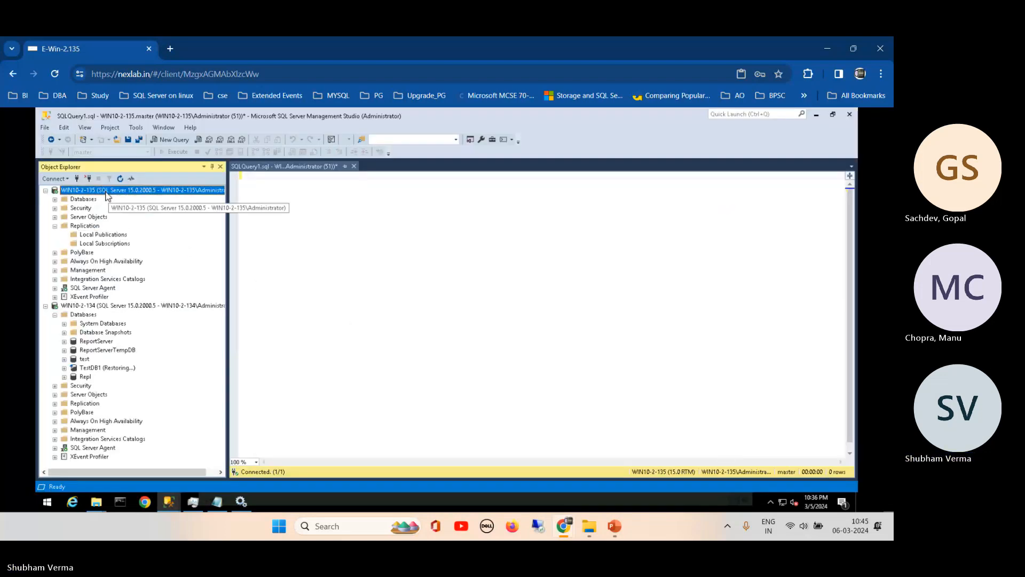
pyautogui.click(120, 179)
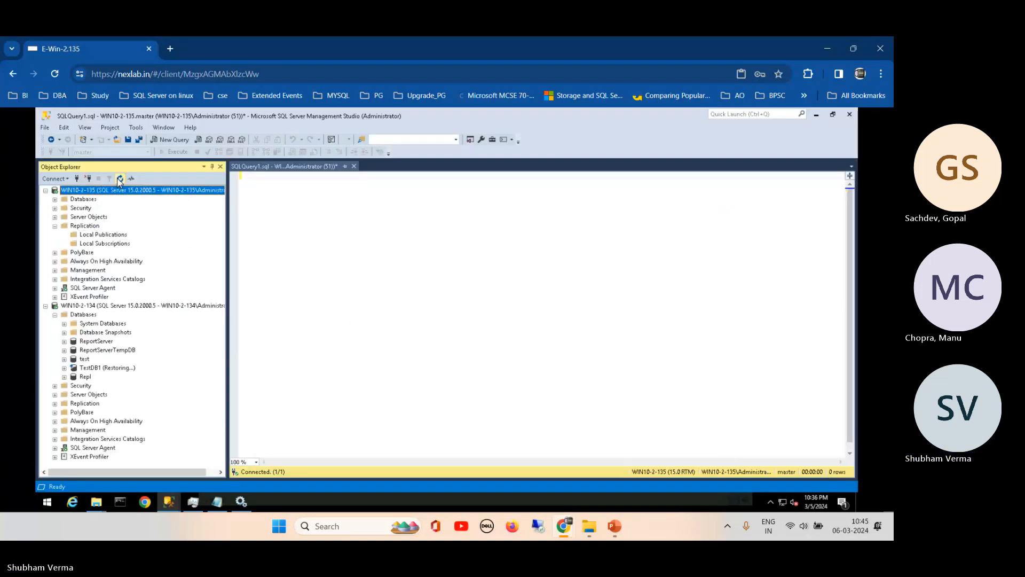
pyautogui.click(55, 207)
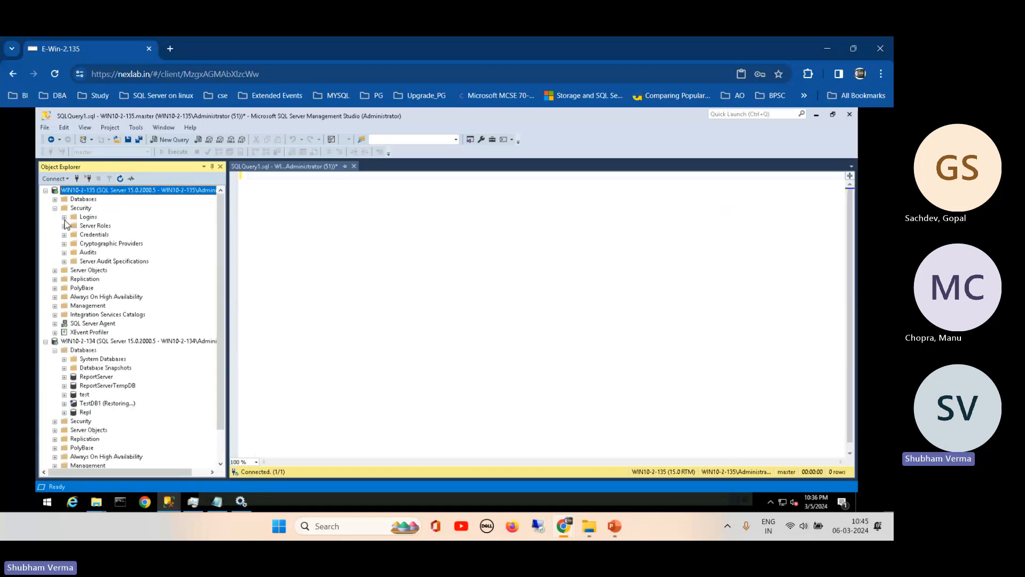
pyautogui.click(64, 217)
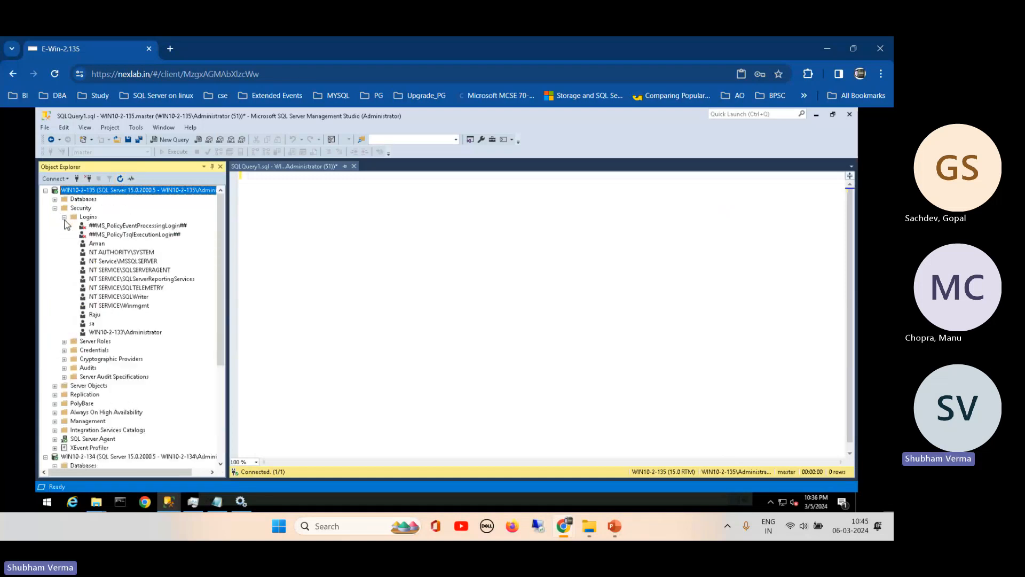
# - Inspect the WIN10-2-133\Administrator login's server roles and securables, cancel, and expand Management
pyautogui.rightClick(124, 333)
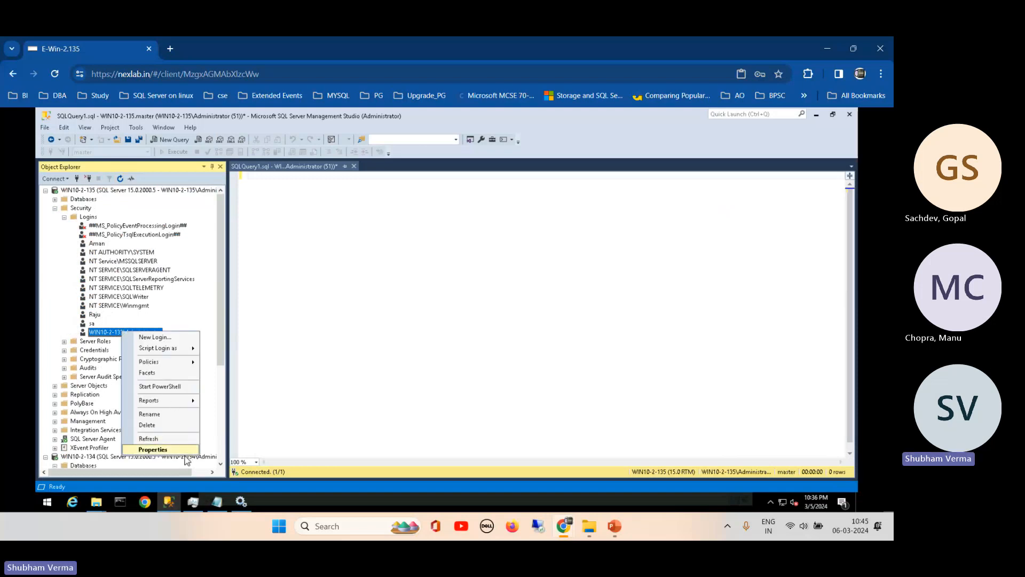
pyautogui.click(153, 449)
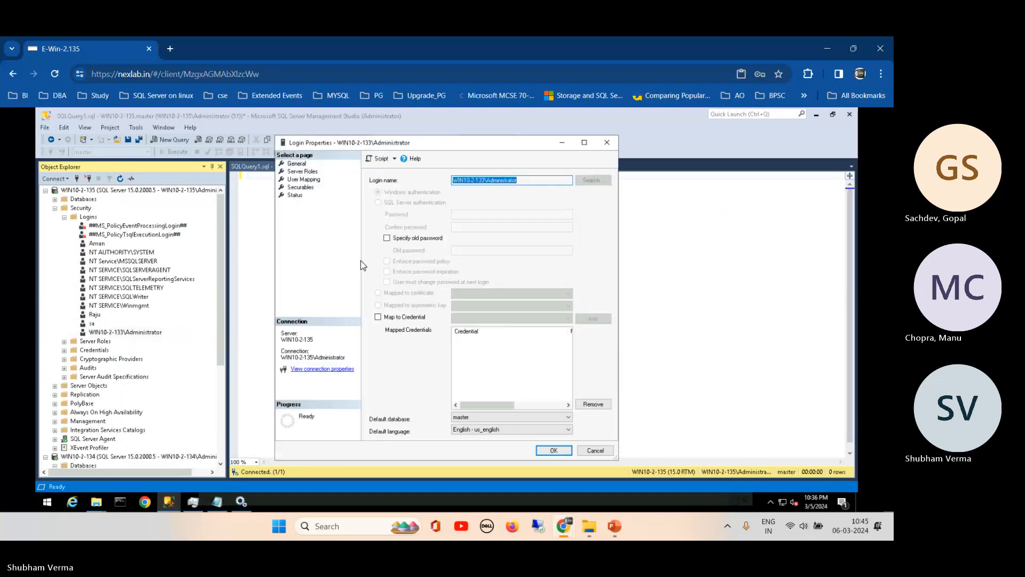
pyautogui.click(298, 172)
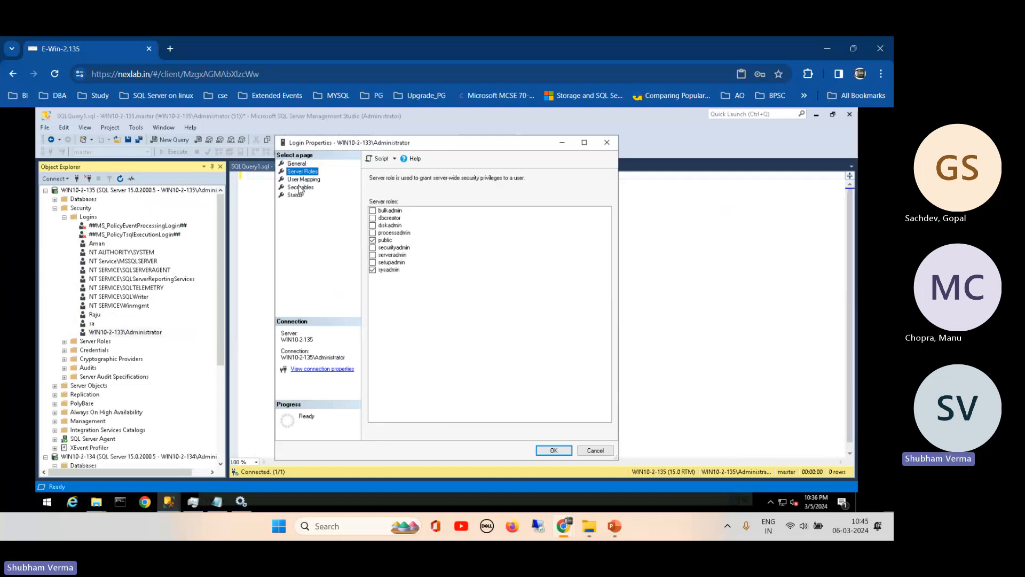
pyautogui.click(299, 188)
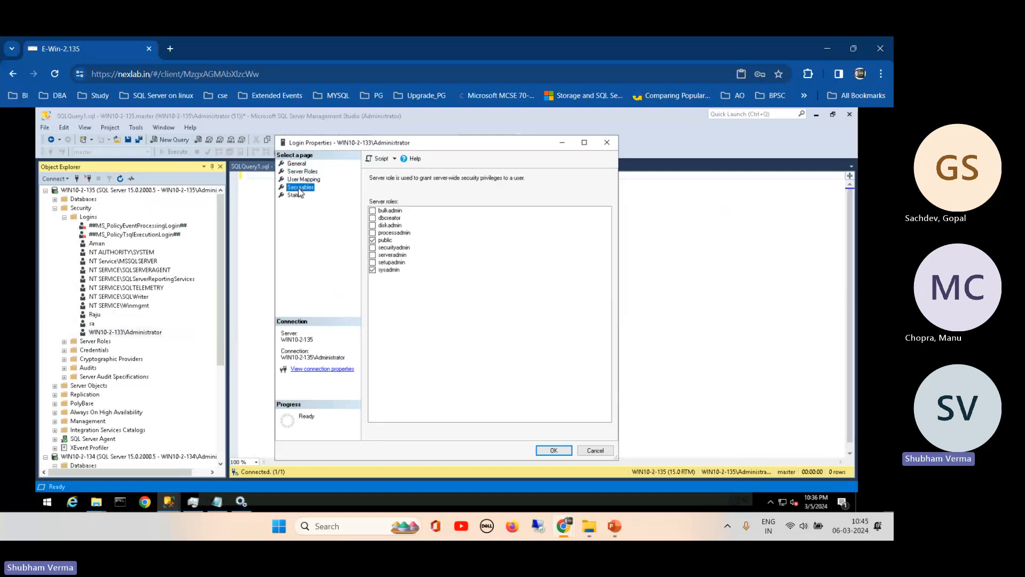
pyautogui.click(596, 450)
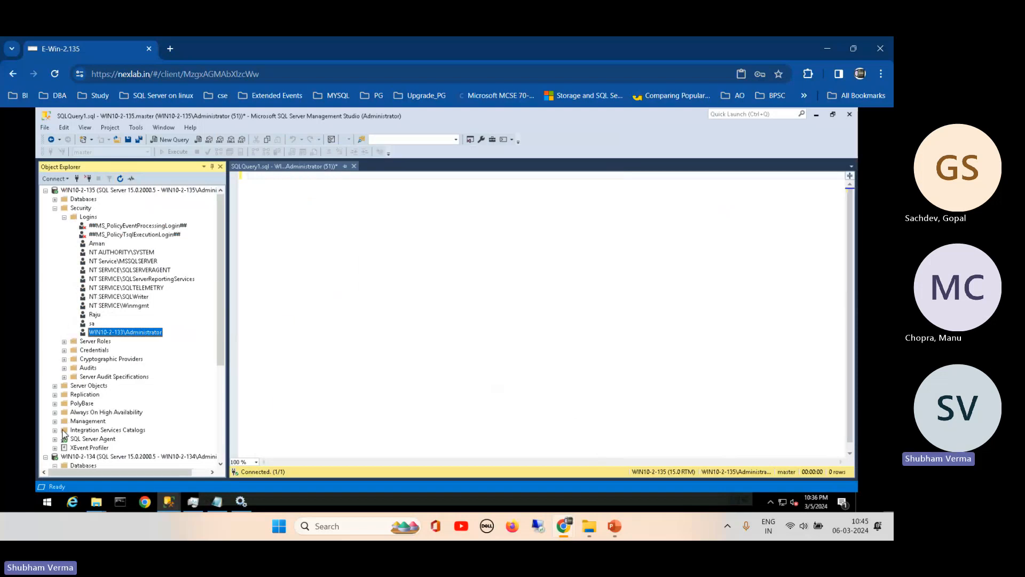
pyautogui.click(55, 421)
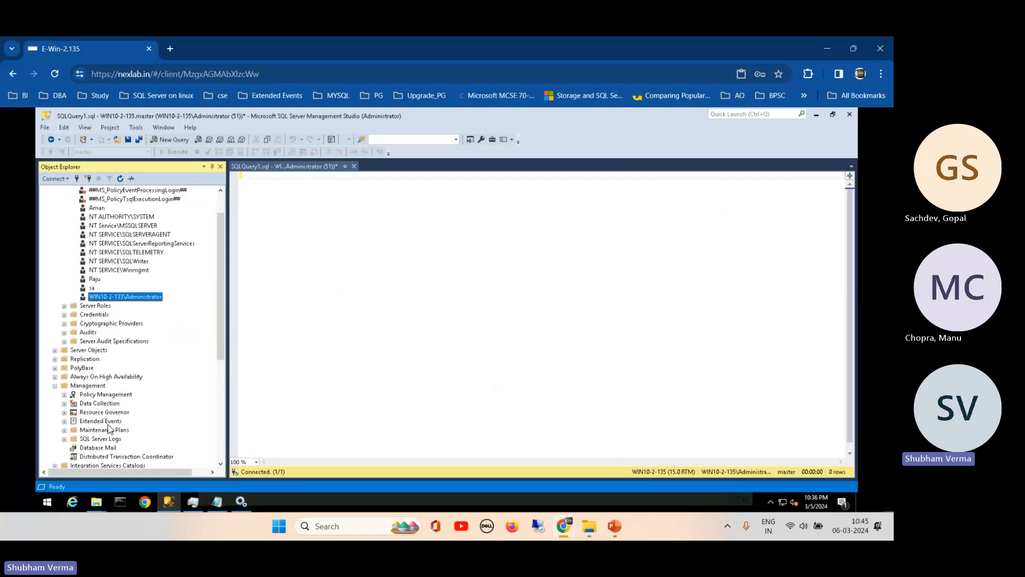
# - Open the Current SQL Server log and inspect the 10:36 PM distributor_admin Logon failure
pyautogui.click(65, 439)
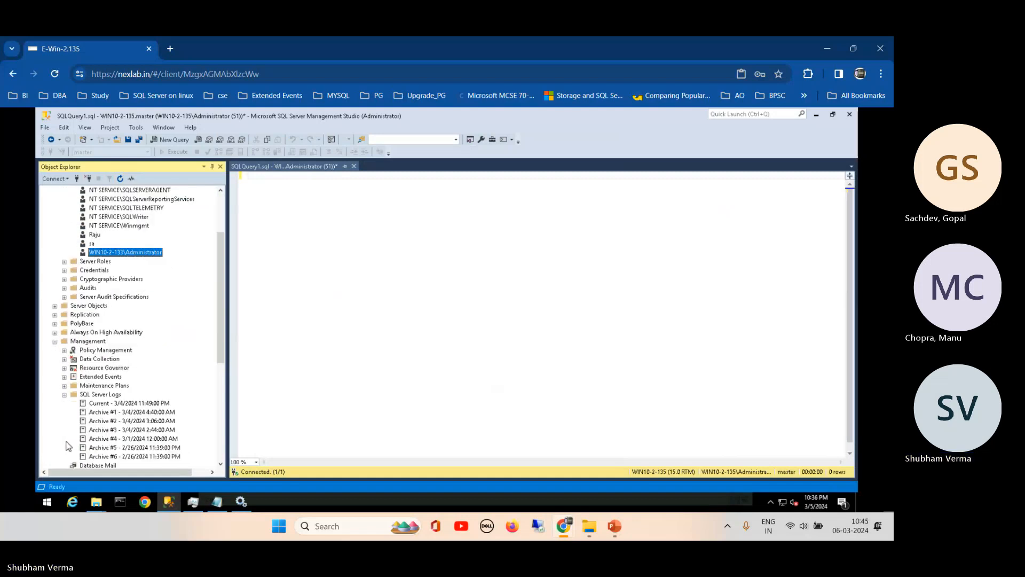
pyautogui.doubleClick(153, 405)
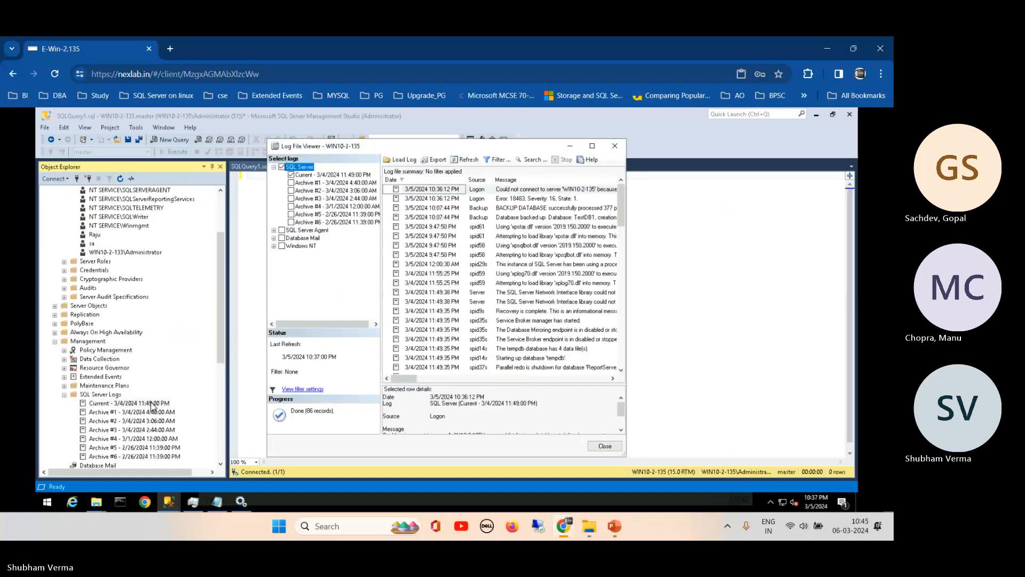
pyautogui.click(592, 147)
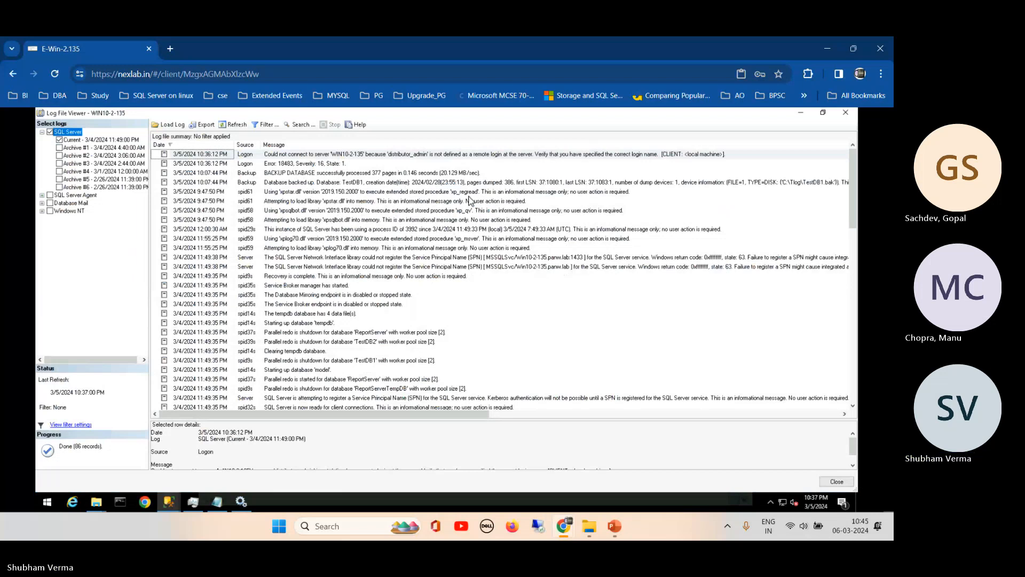
pyautogui.click(336, 155)
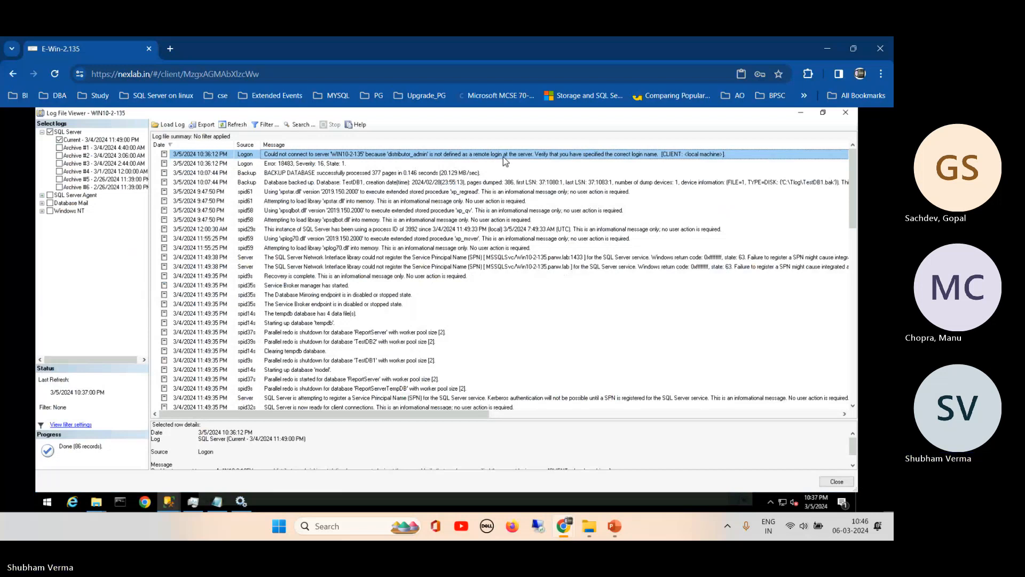
pyautogui.click(801, 113)
pyautogui.moveTo(224, 276); pyautogui.dragTo(160, 193)
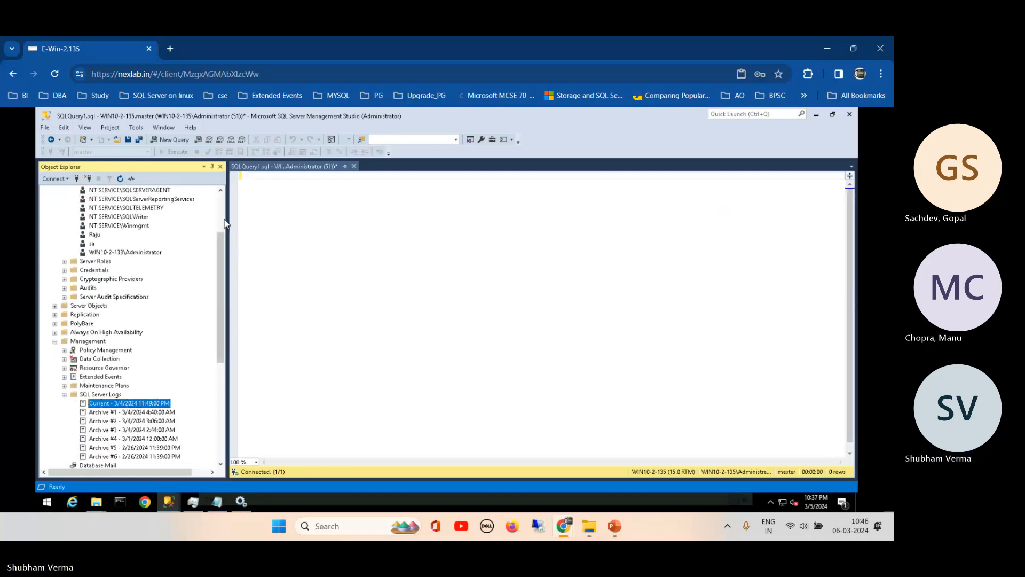
# - Refresh WIN10-2-135, widen Object Explorer, and re-expand Security > Logins
pyautogui.scroll(3, 227, 227)
pyautogui.click(65, 217)
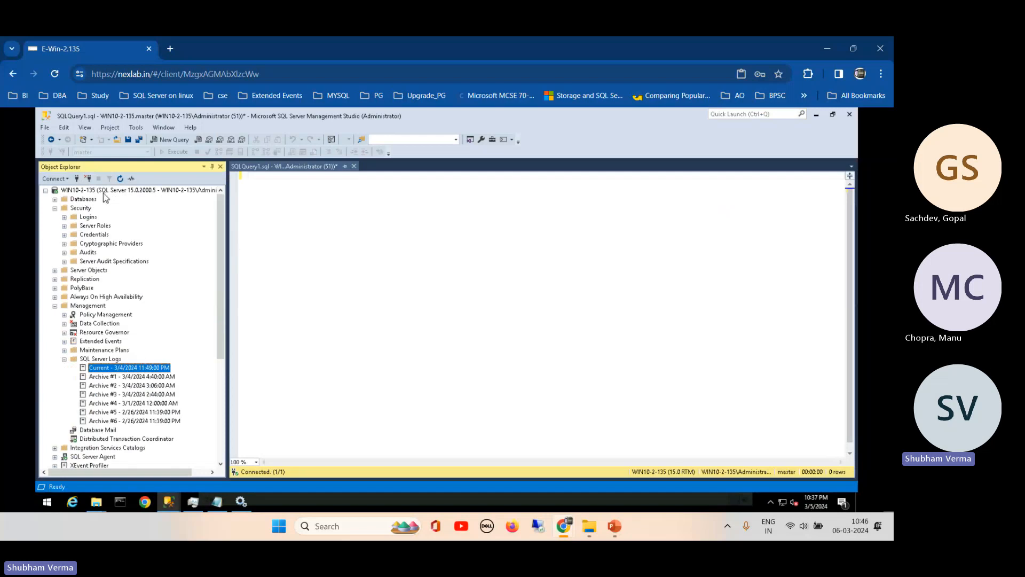
pyautogui.rightClick(107, 192)
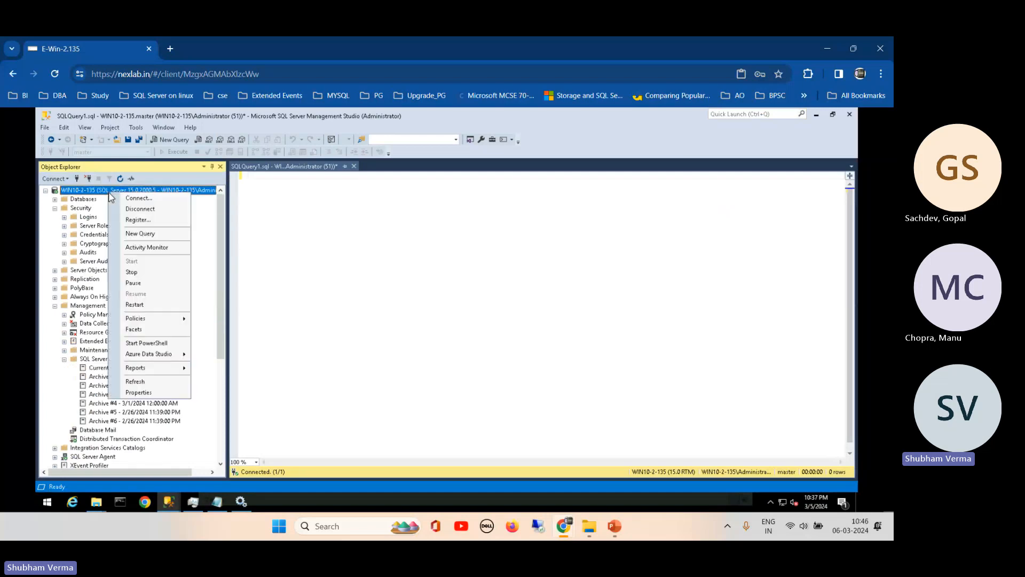
pyautogui.click(134, 381)
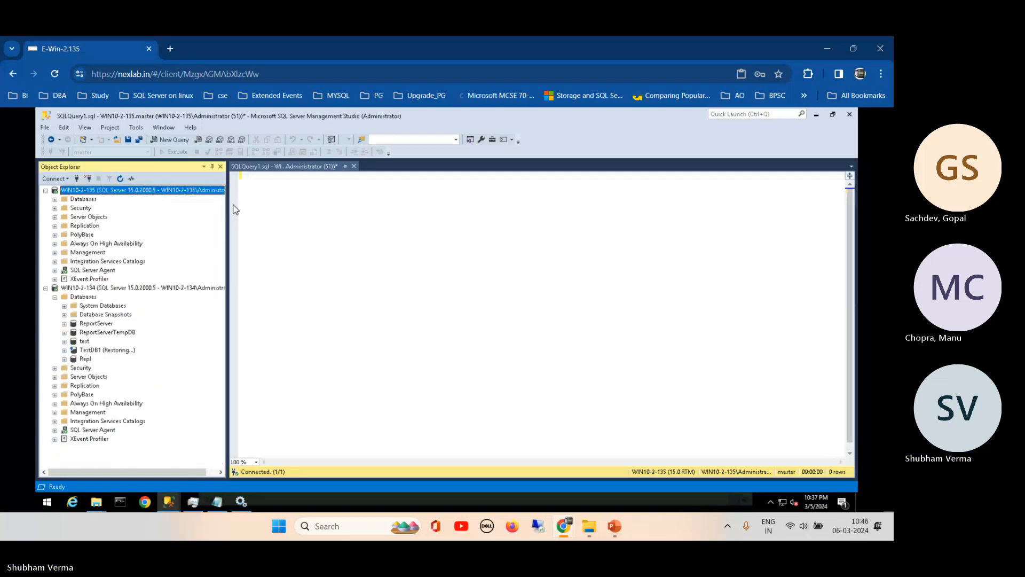
pyautogui.moveTo(228, 201); pyautogui.dragTo(303, 201)
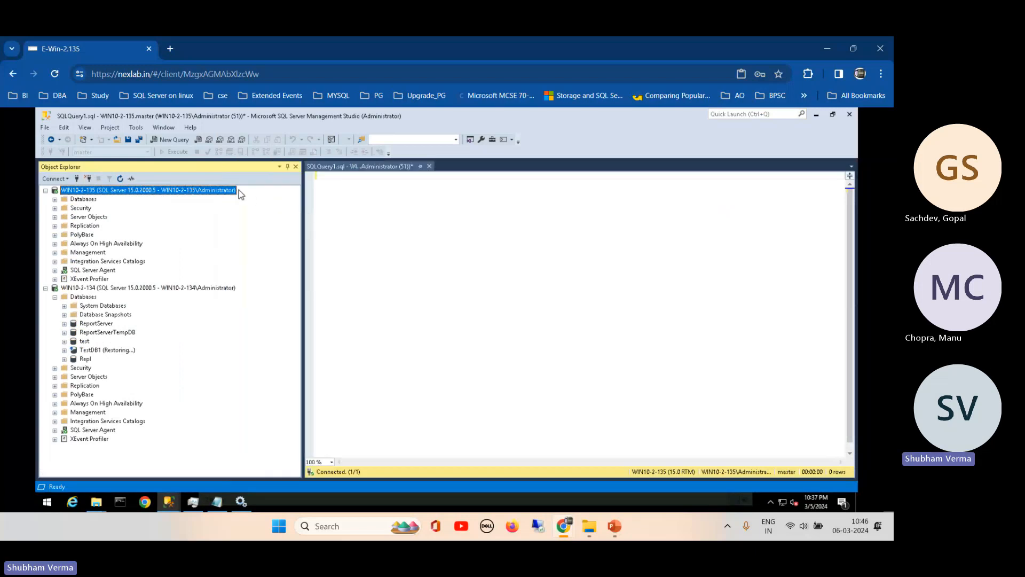
pyautogui.click(55, 208)
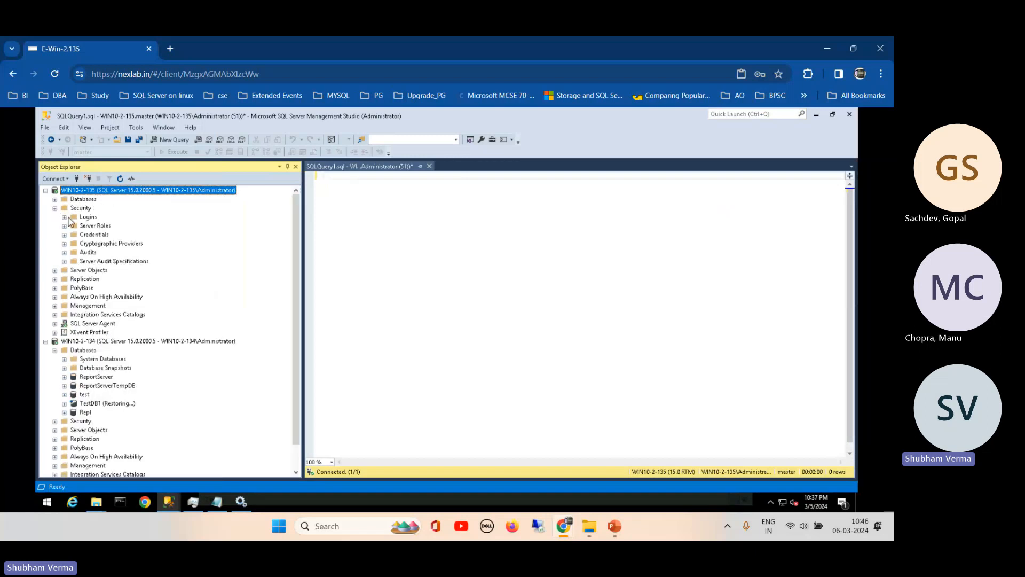
pyautogui.click(65, 217)
# - In the sa login's properties, enter a new password and its confirmation
pyautogui.rightClick(92, 323)
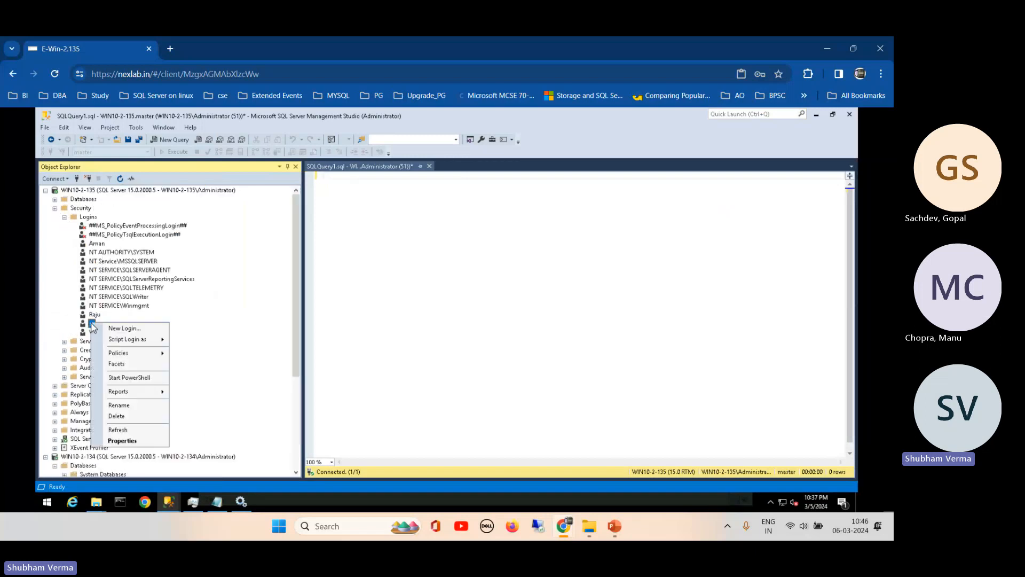
pyautogui.click(135, 443)
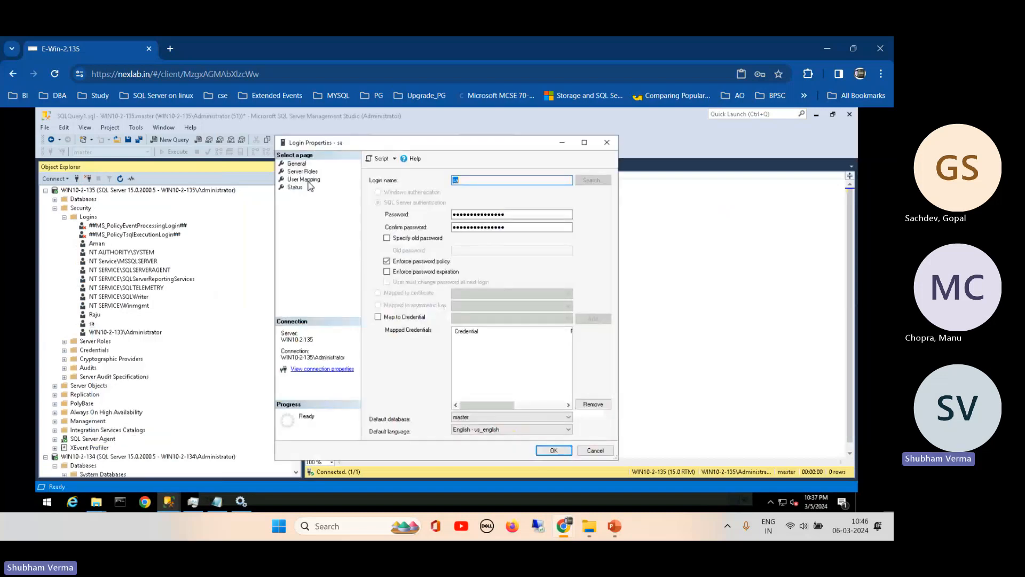
pyautogui.moveTo(516, 215); pyautogui.dragTo(303, 224)
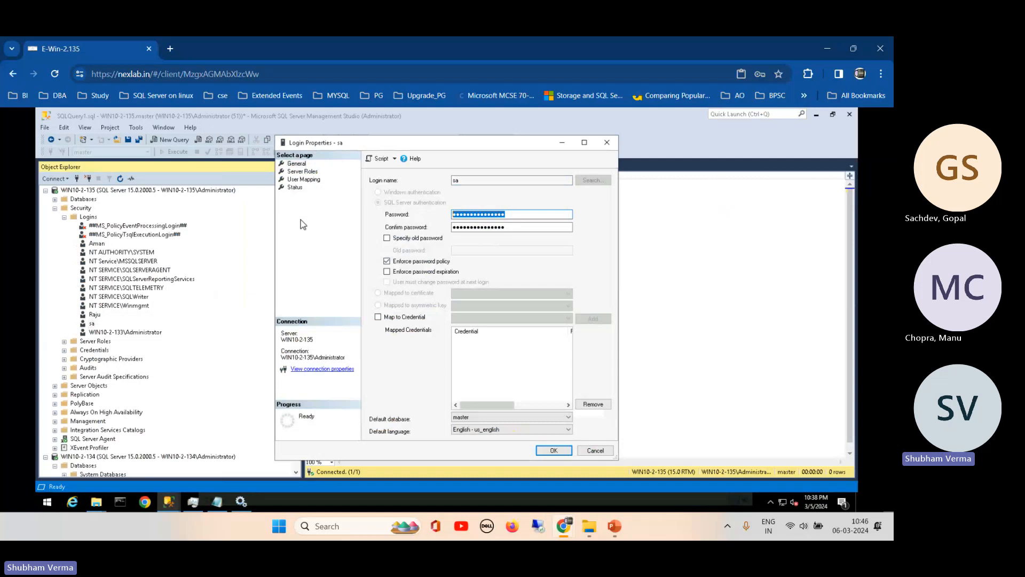
pyautogui.write('•••')
pyautogui.doubleClick(494, 227)
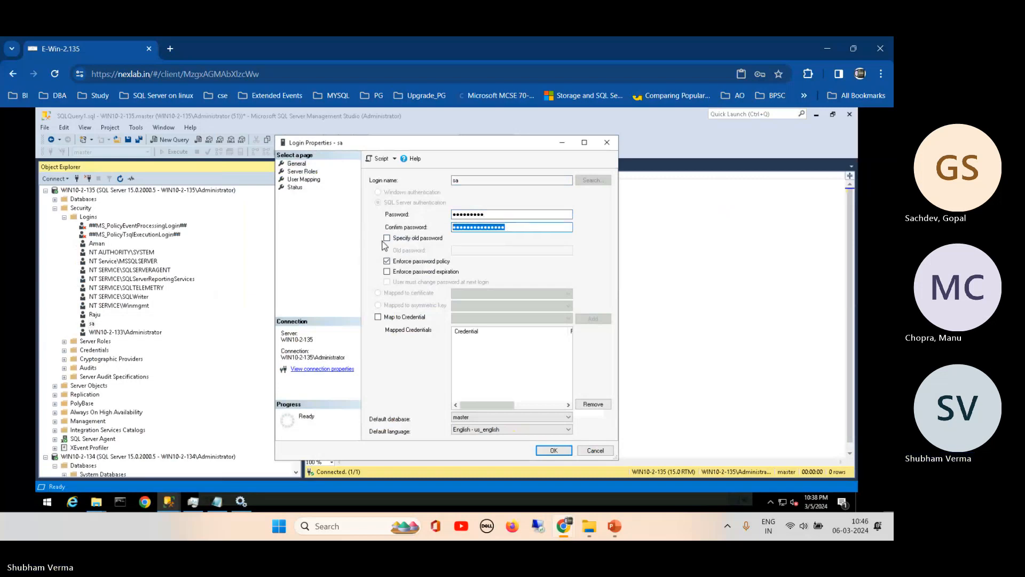
pyautogui.write('•••••')
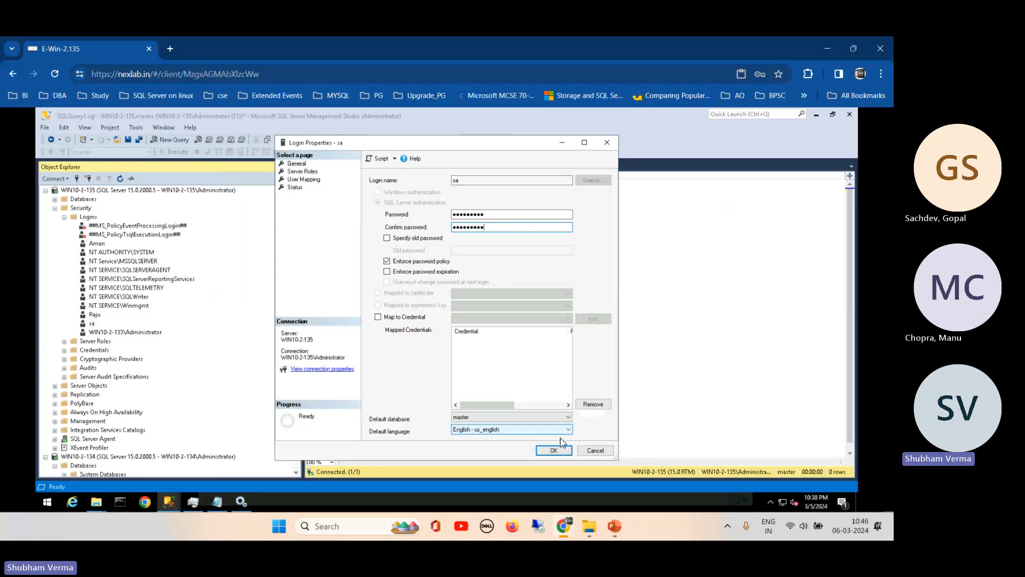
# - Turn off password policy enforcement, fix the password mismatch, and save the sa login
pyautogui.click(397, 263)
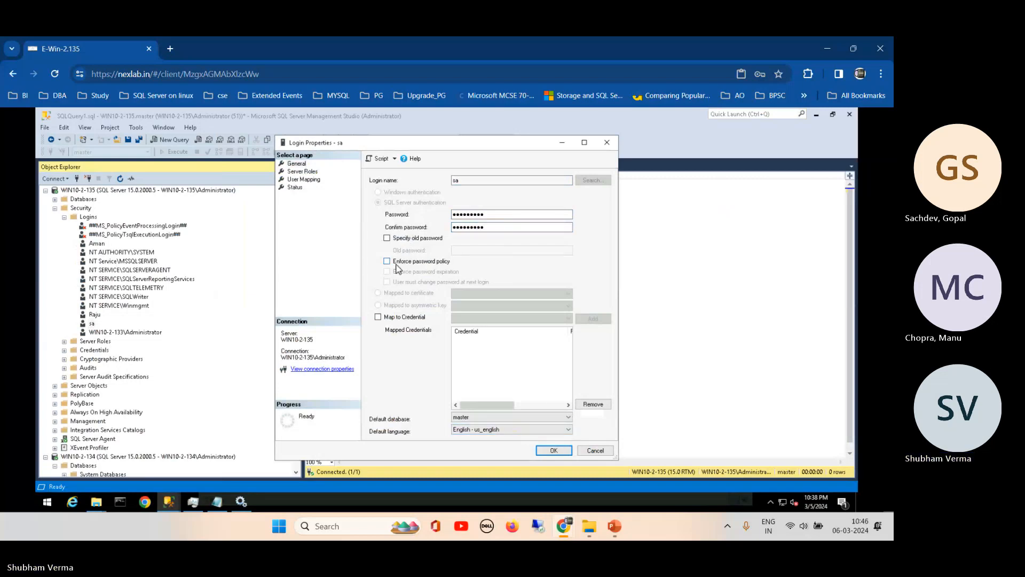
pyautogui.click(554, 451)
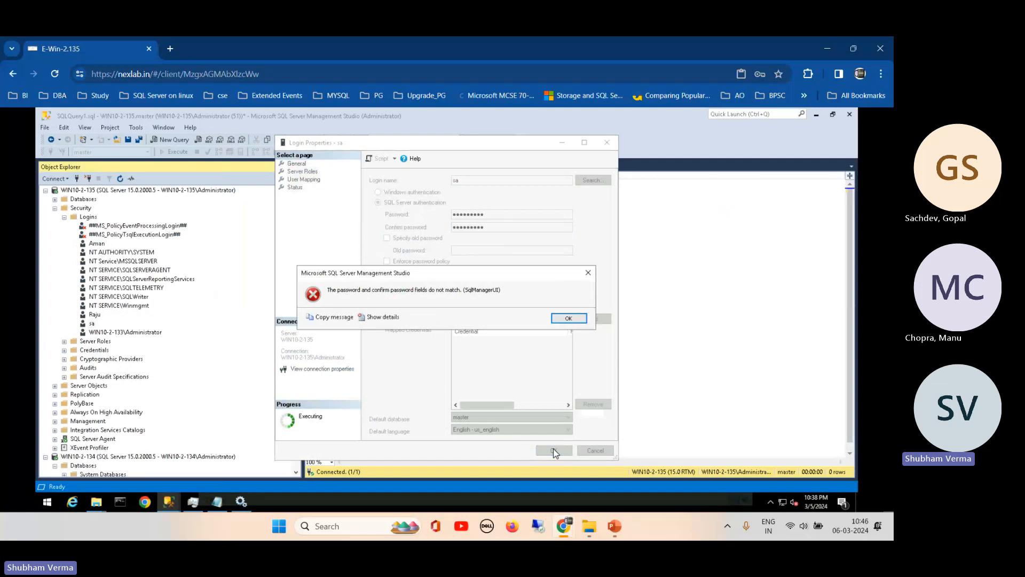
pyautogui.click(567, 318)
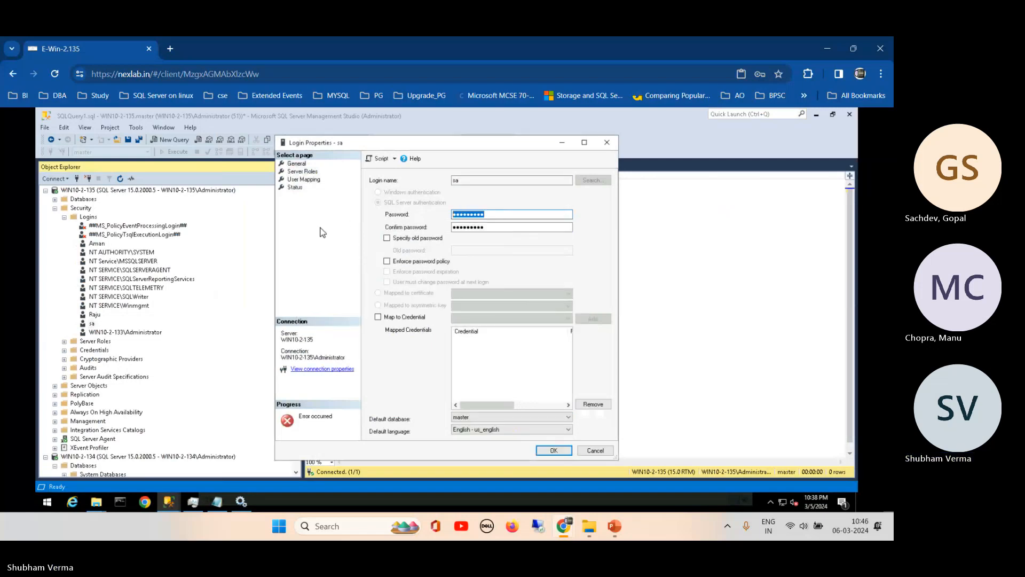
pyautogui.write('P')
pyautogui.click(551, 450)
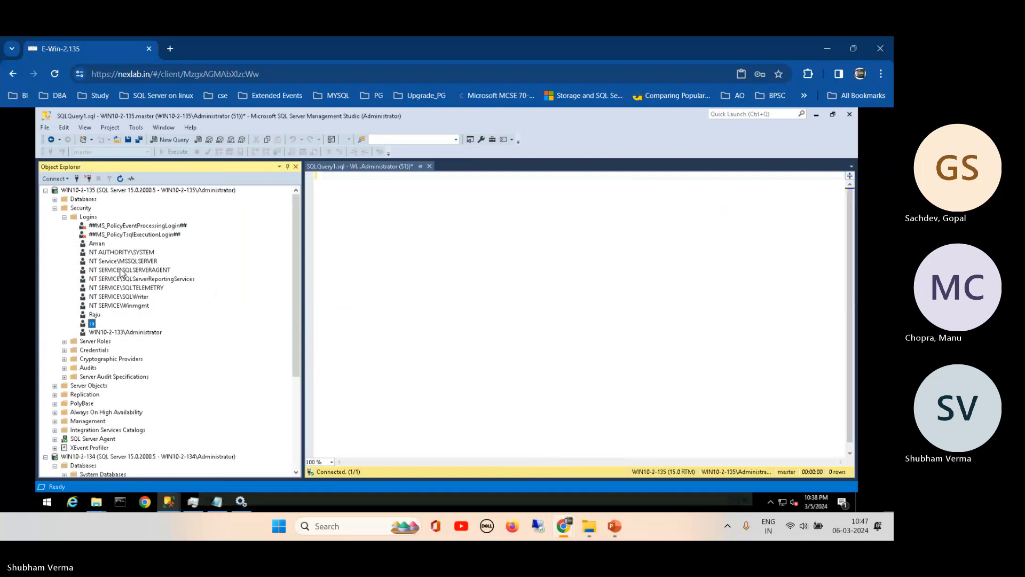
# - Disconnect WIN10-2-135 and reconnect as sa using SQL Server Authentication
pyautogui.click(144, 191)
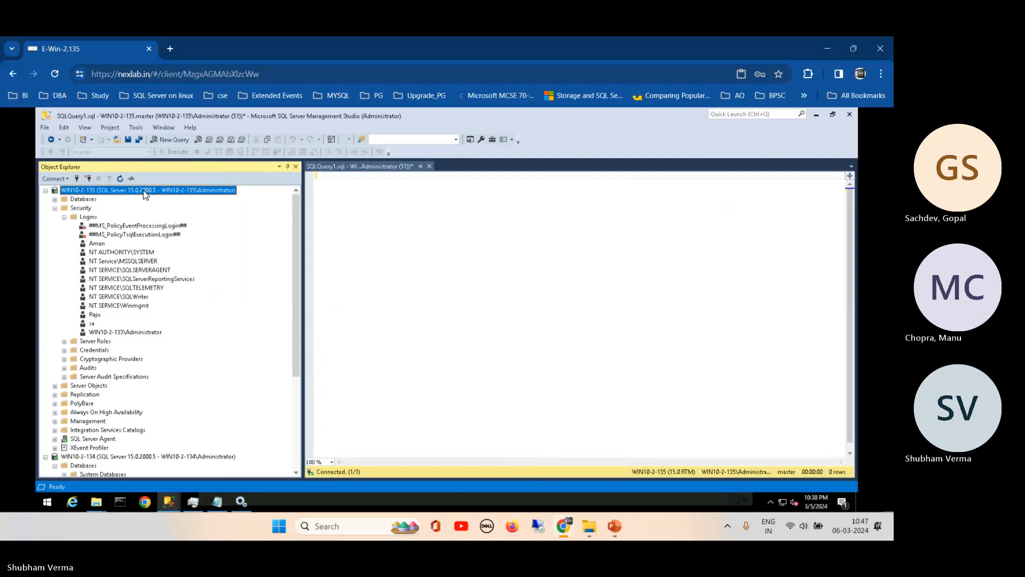
pyautogui.click(88, 179)
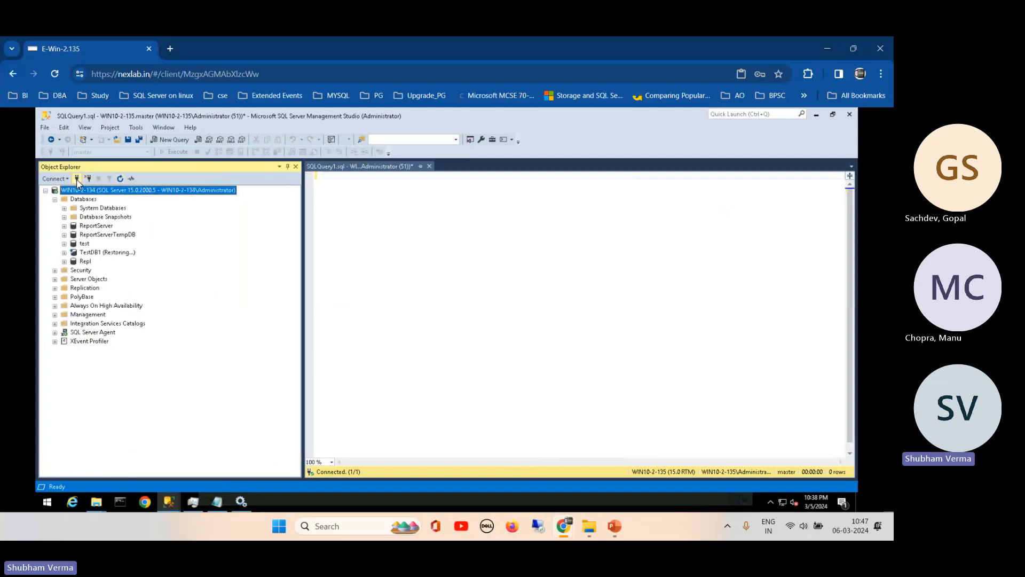
pyautogui.click(77, 179)
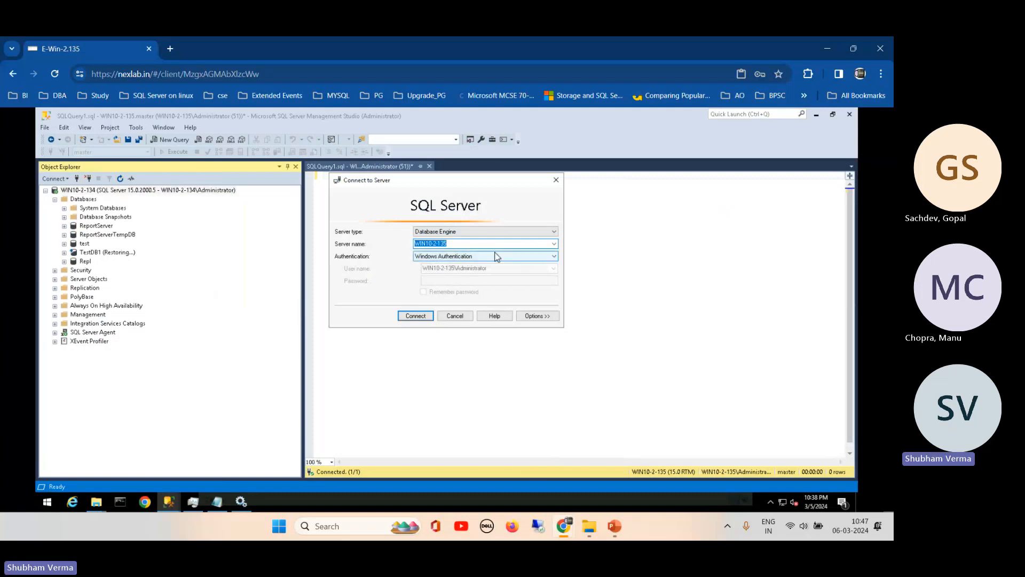
pyautogui.click(524, 256)
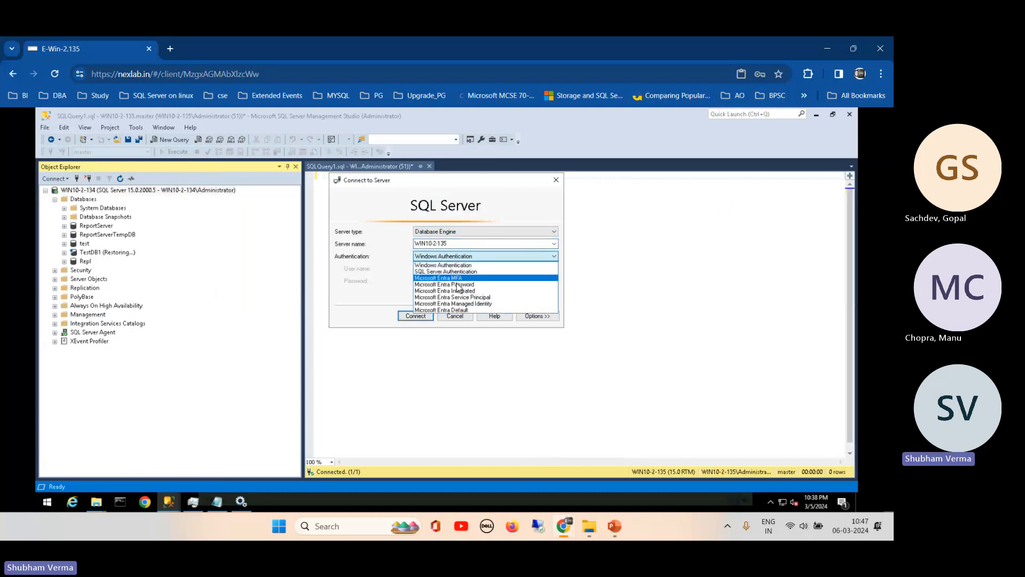
pyautogui.click(438, 271)
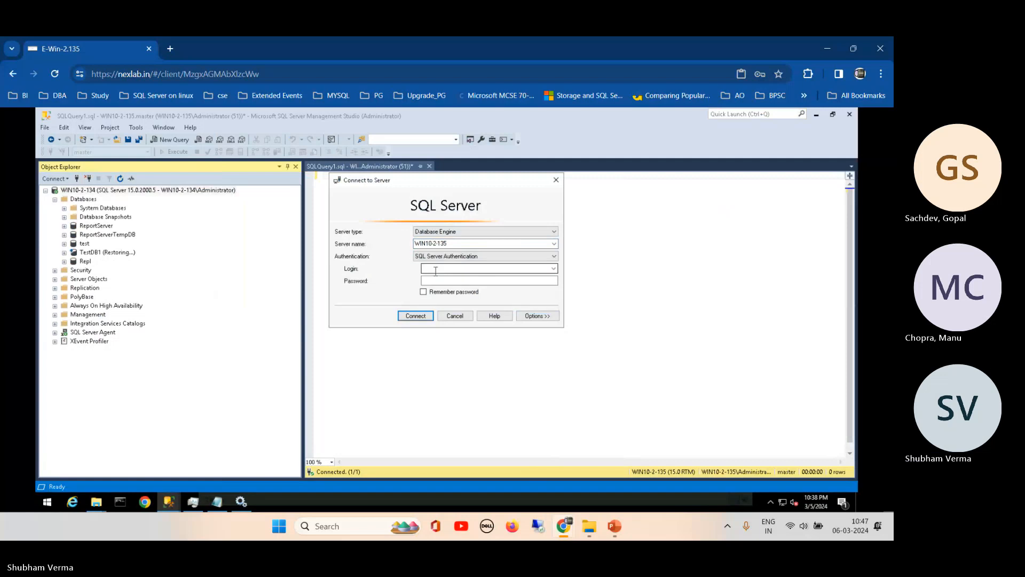
pyautogui.write('sa')
pyautogui.click(456, 280)
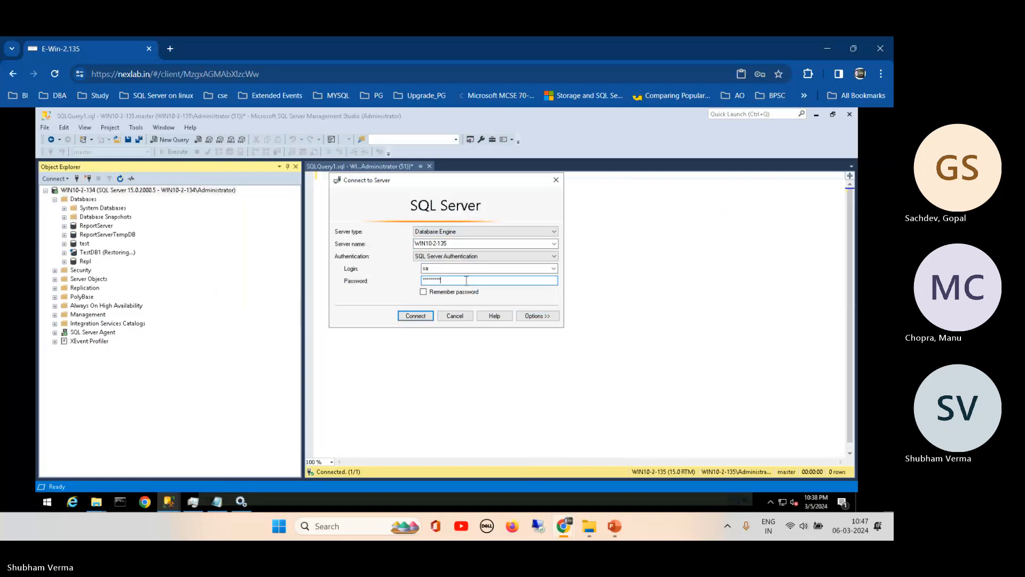
pyautogui.click(424, 291)
pyautogui.click(417, 316)
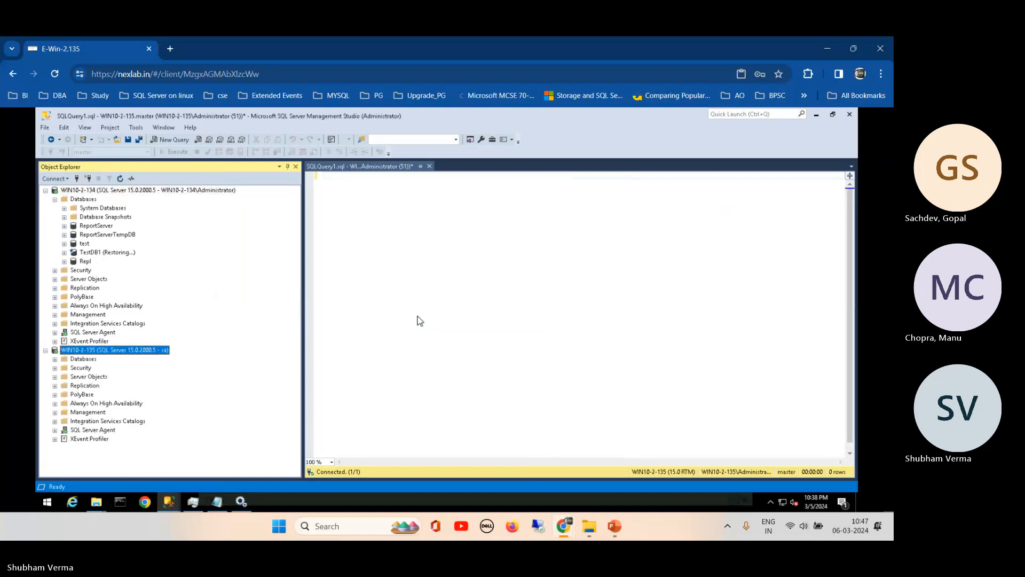
# - Expand the sa connection's Databases and Replication folders
pyautogui.click(55, 357)
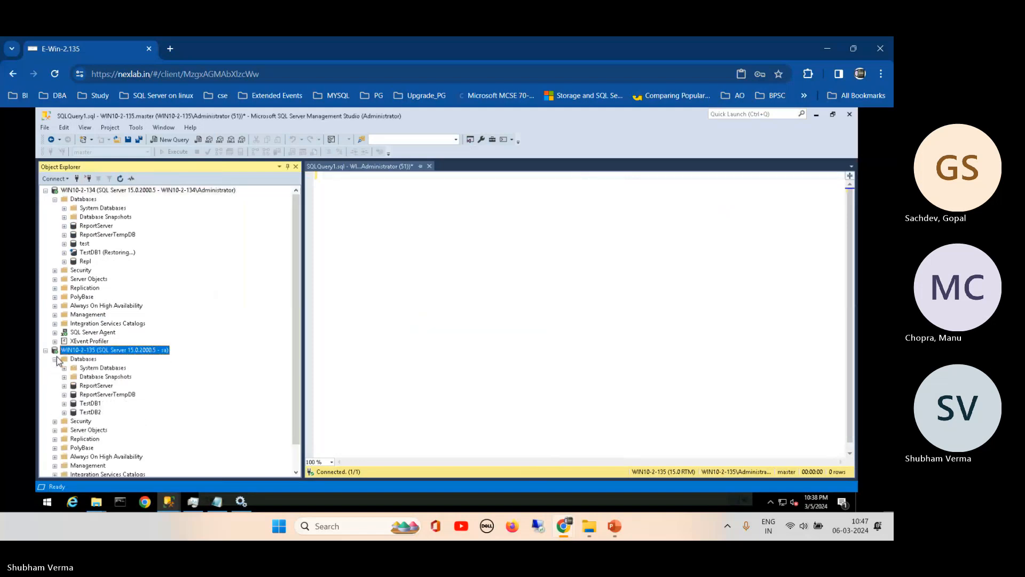
pyautogui.scroll(-1, 281, 391)
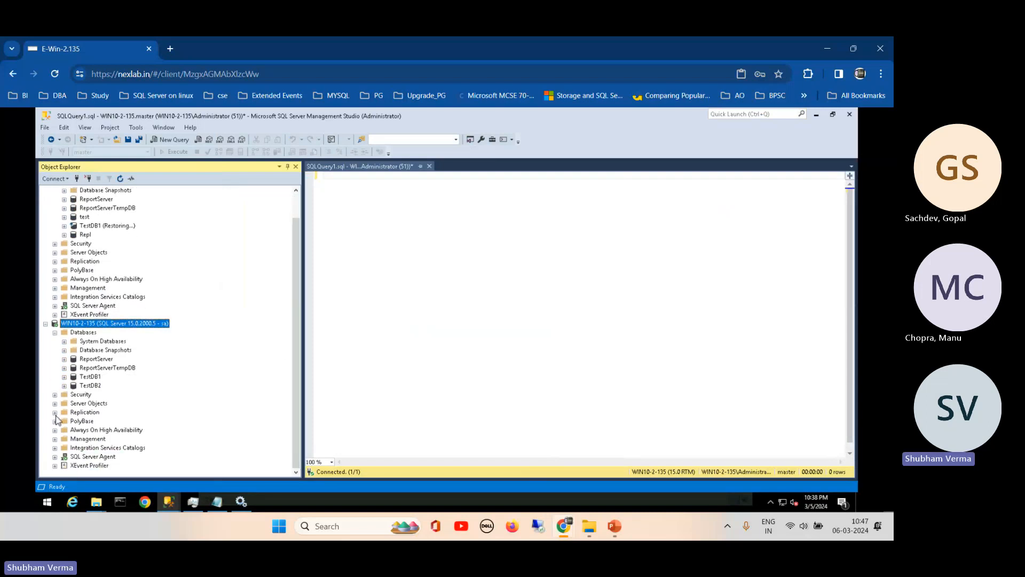
pyautogui.click(55, 412)
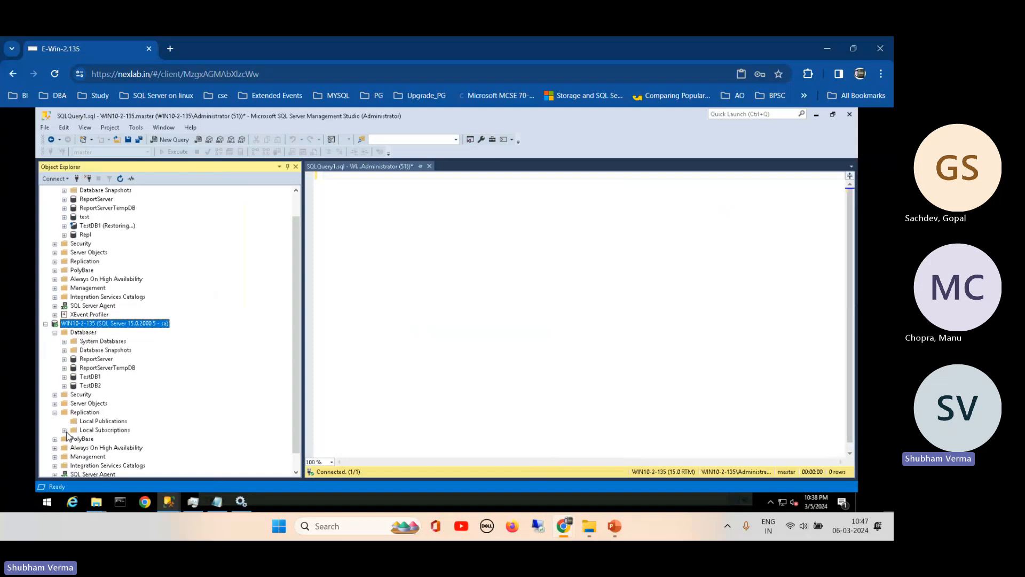
# - Start a new publication with WIN10-2-135 as its own distributor, default snapshot folder, and TestDB2 as database
pyautogui.rightClick(100, 422)
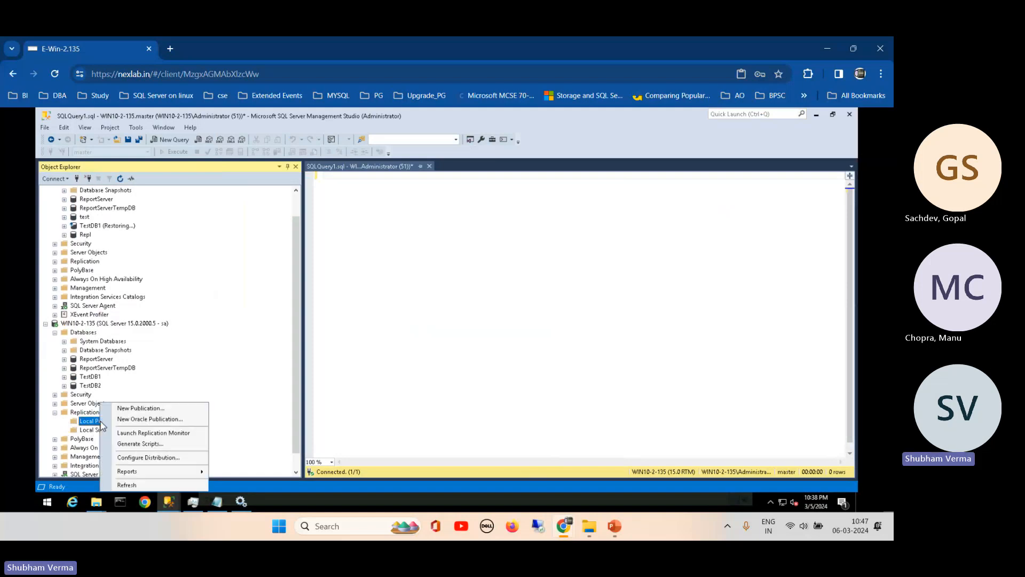
pyautogui.click(150, 408)
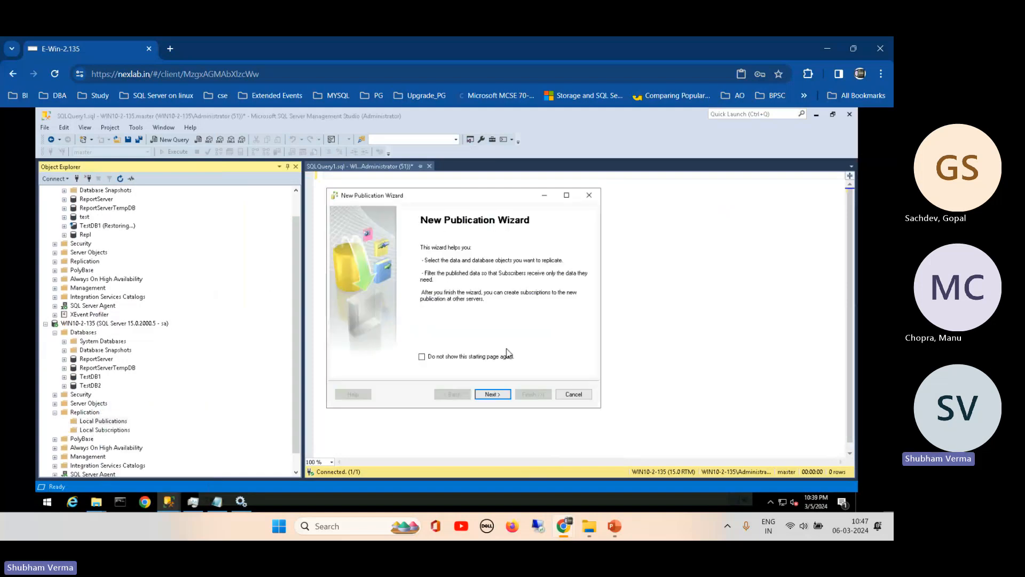
pyautogui.click(492, 394)
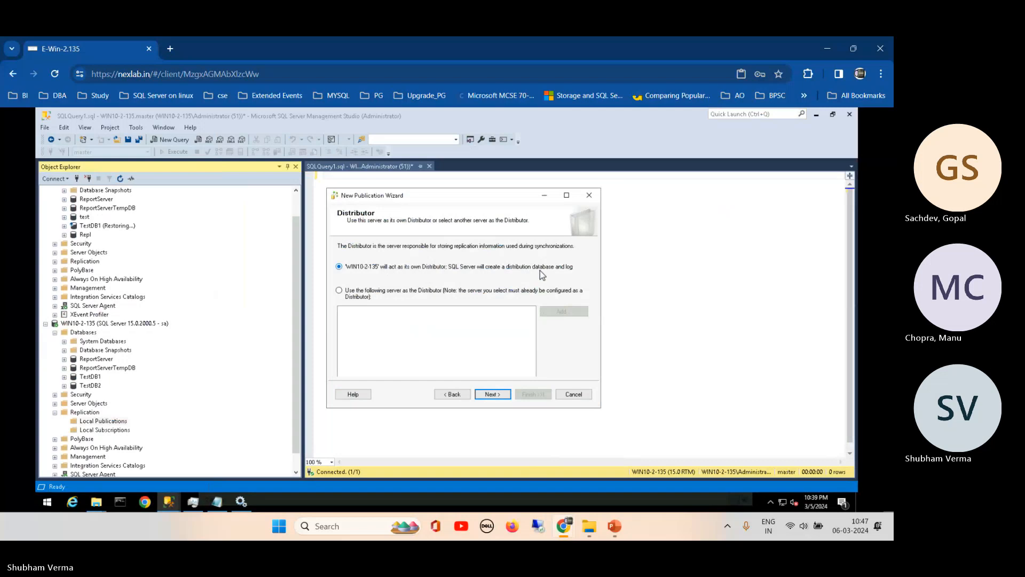
pyautogui.click(493, 395)
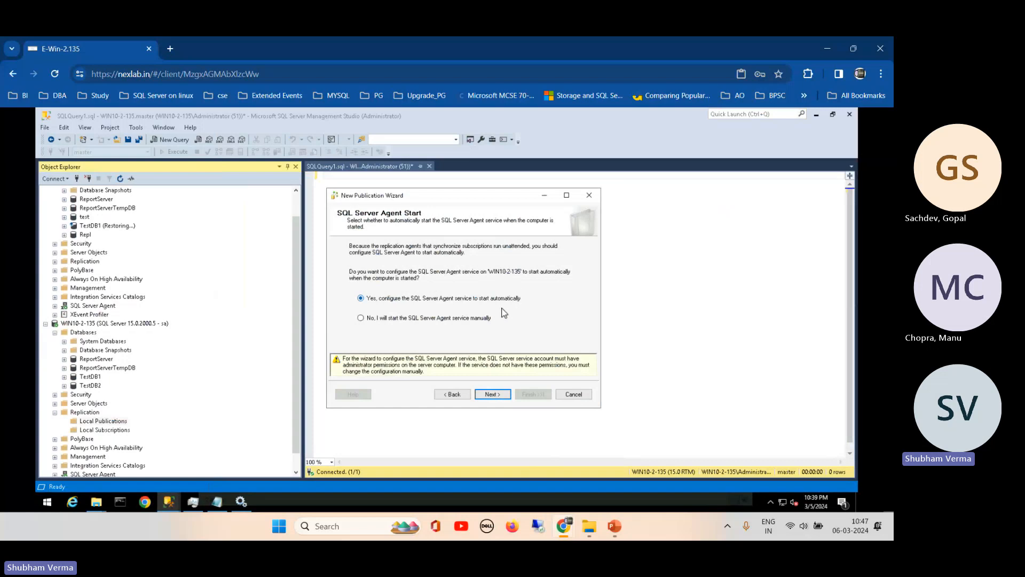
pyautogui.click(503, 395)
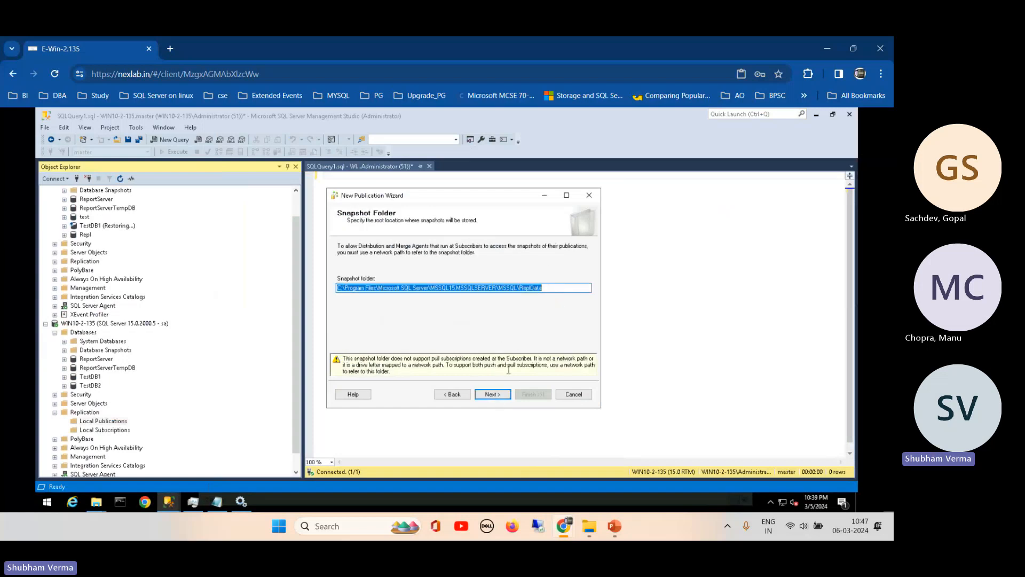
pyautogui.click(494, 397)
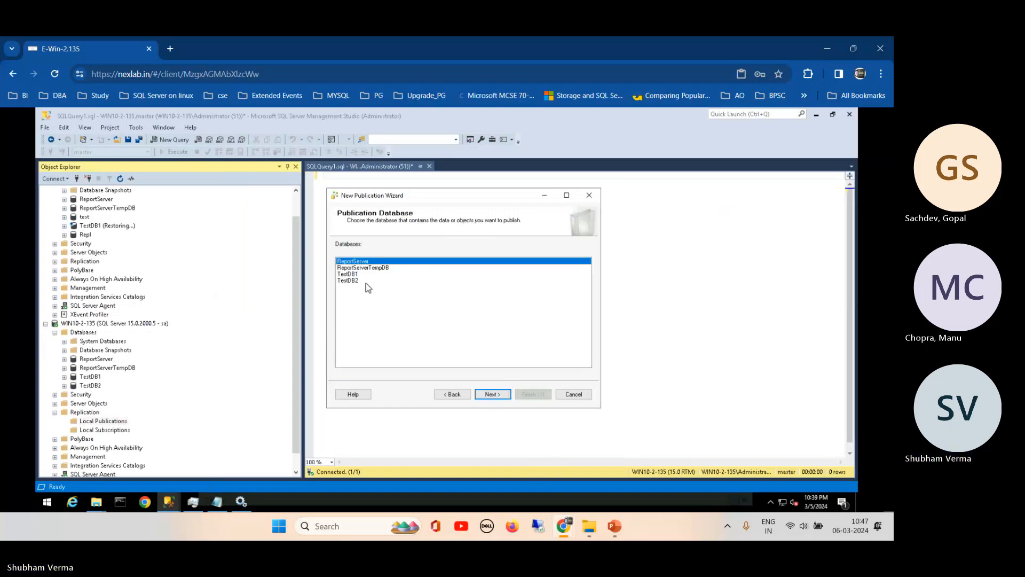
pyautogui.click(351, 281)
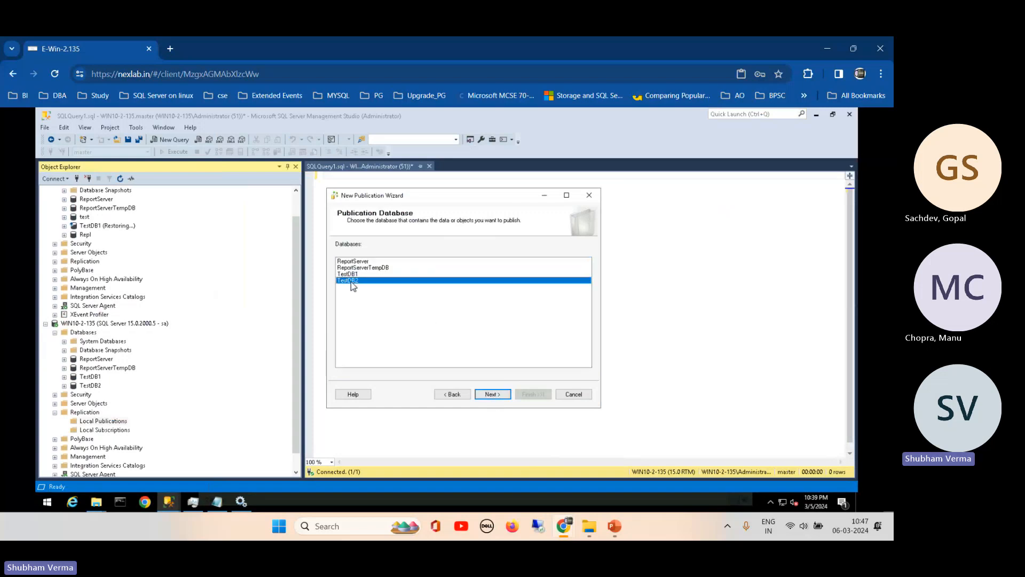
pyautogui.click(495, 395)
# - Publish all TestDB2 tables without row filters and create the snapshot immediately
pyautogui.click(494, 395)
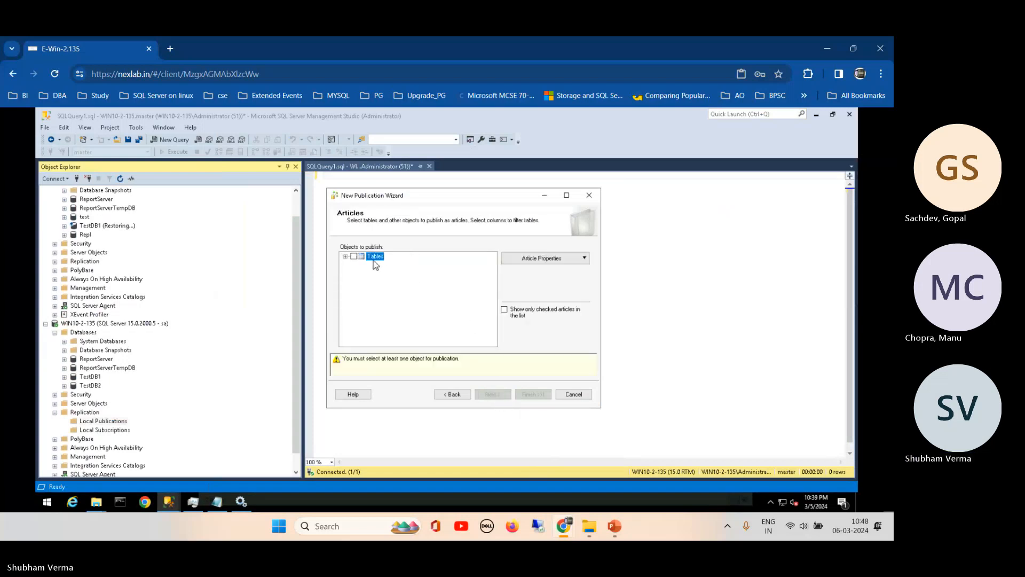
pyautogui.click(353, 256)
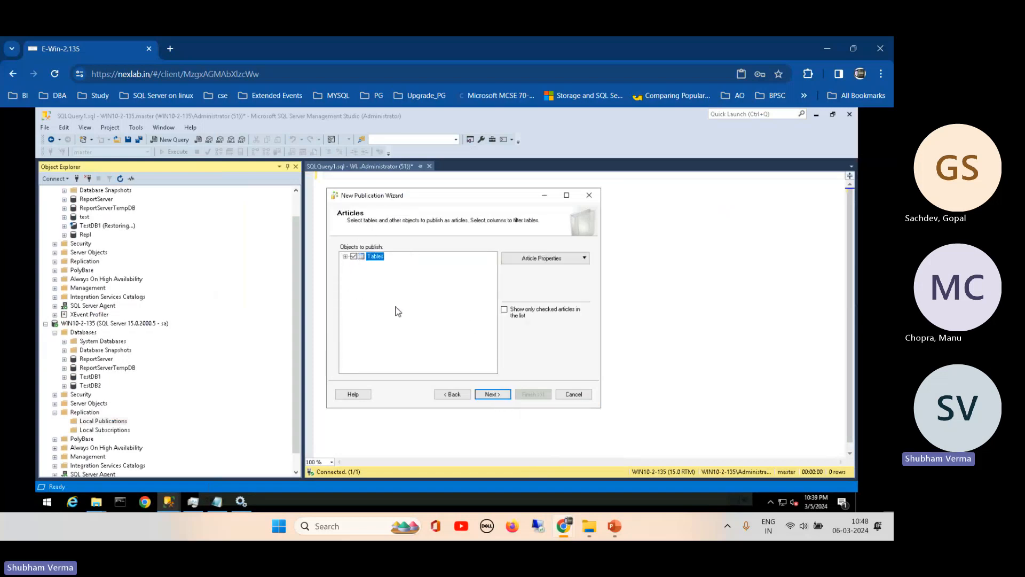
pyautogui.click(499, 393)
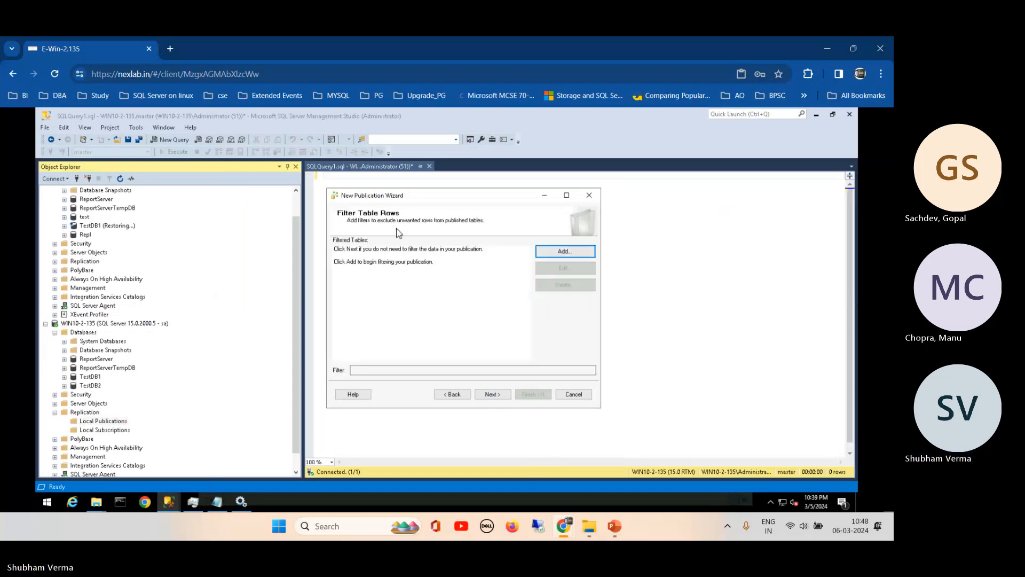
pyautogui.click(503, 398)
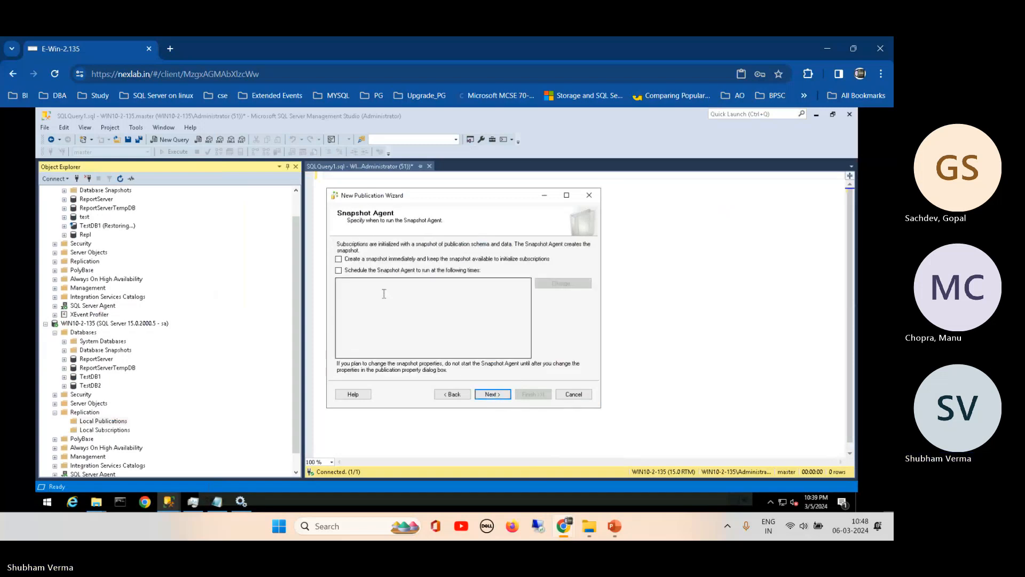
pyautogui.click(362, 262)
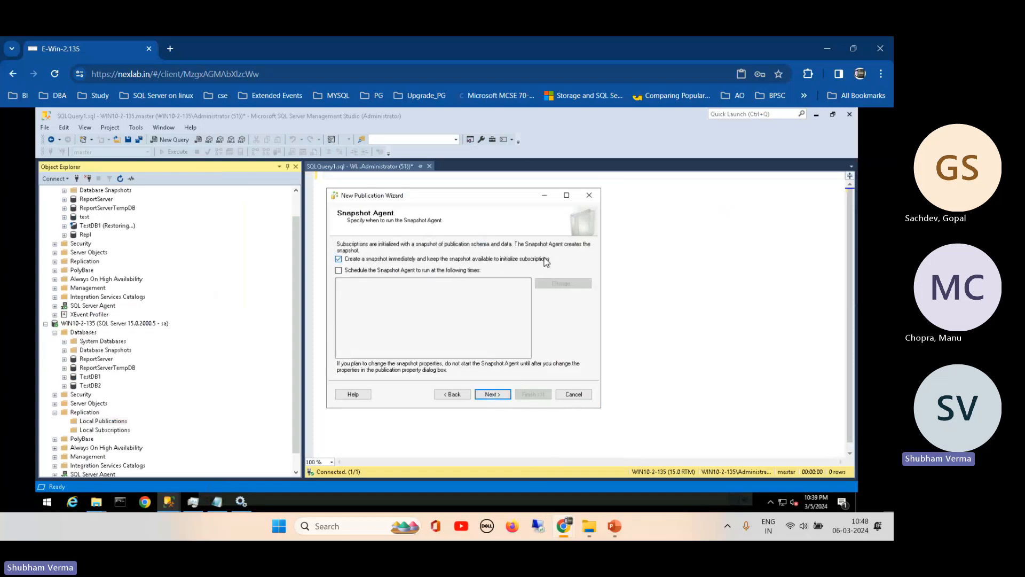
pyautogui.click(503, 395)
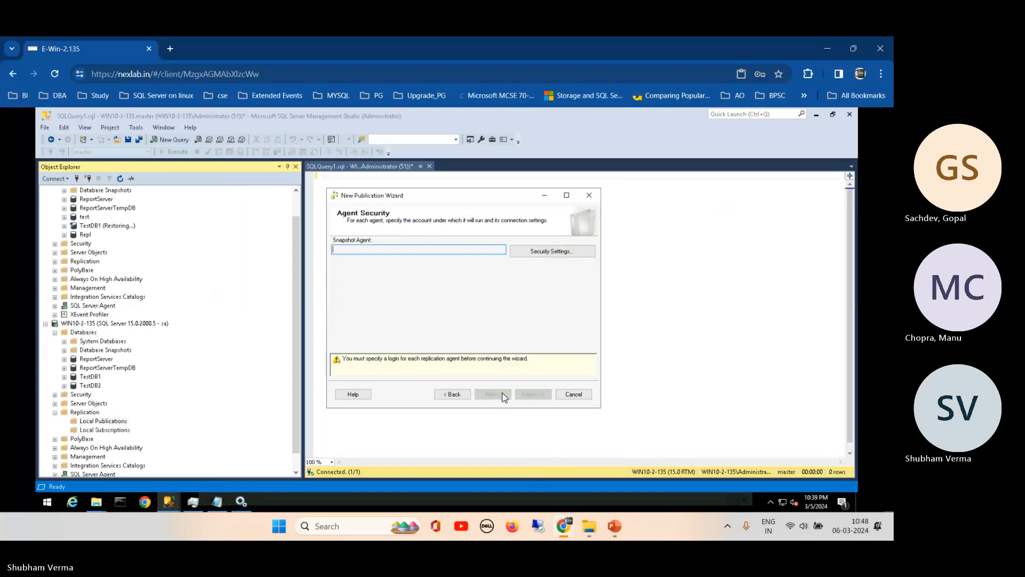
# - Run the Snapshot Agent under the SQL Server Agent service account
pyautogui.click(511, 252)
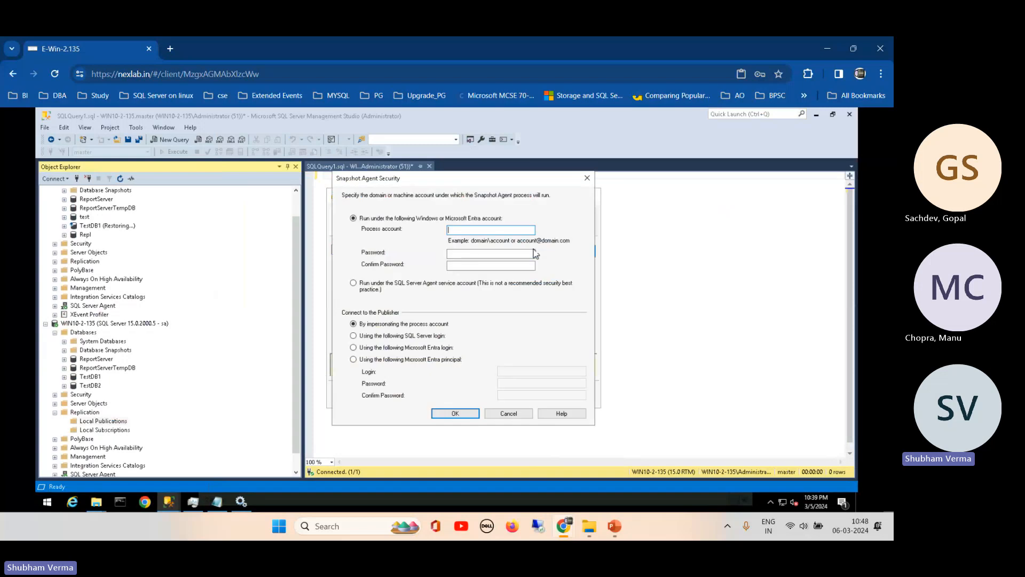
pyautogui.click(375, 289)
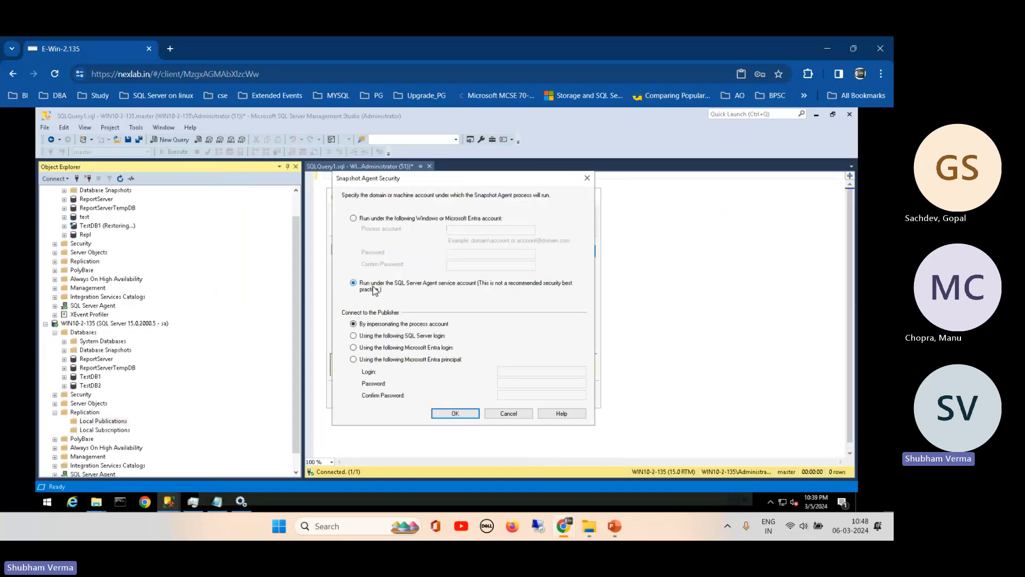
pyautogui.click(455, 414)
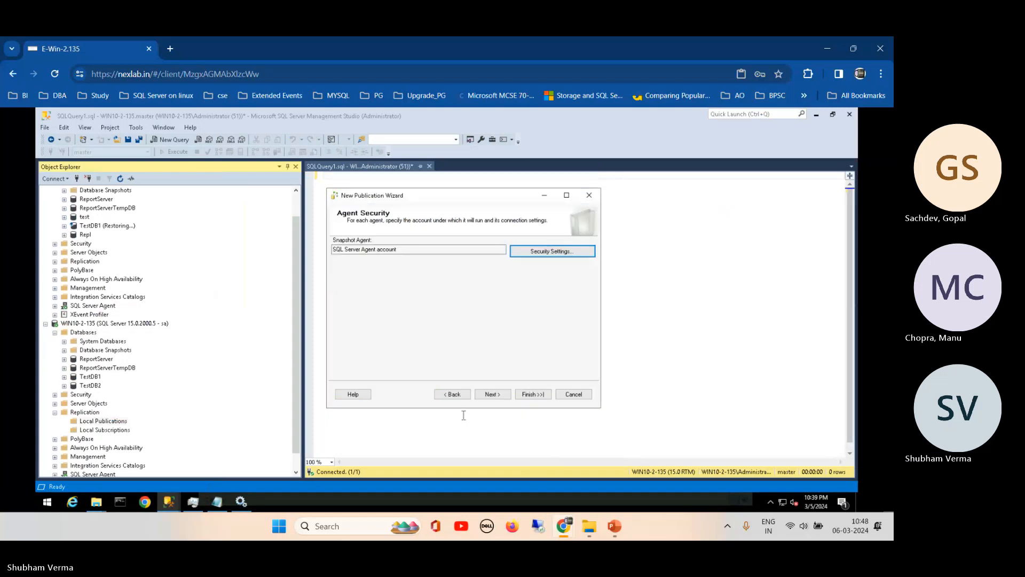
pyautogui.click(497, 395)
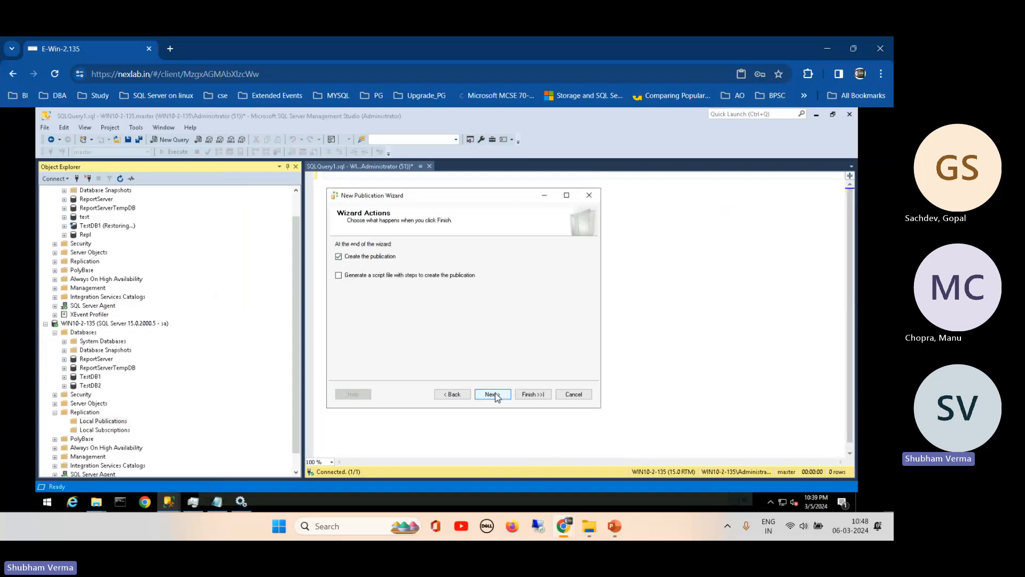
# - Name the publication PubS, finish the wizard, and open the distributor configuration error details
pyautogui.click(493, 396)
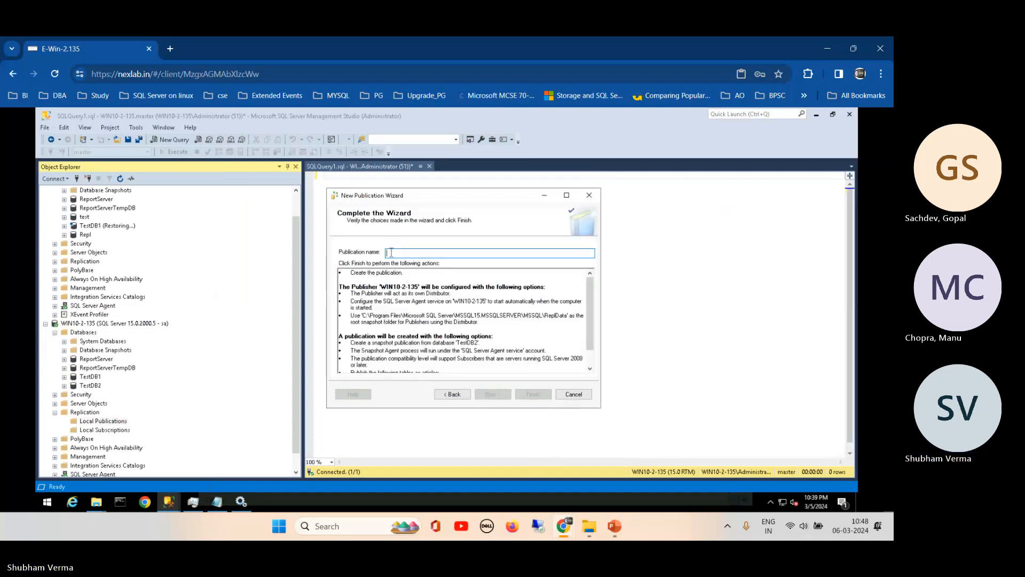
pyautogui.write('PubS')
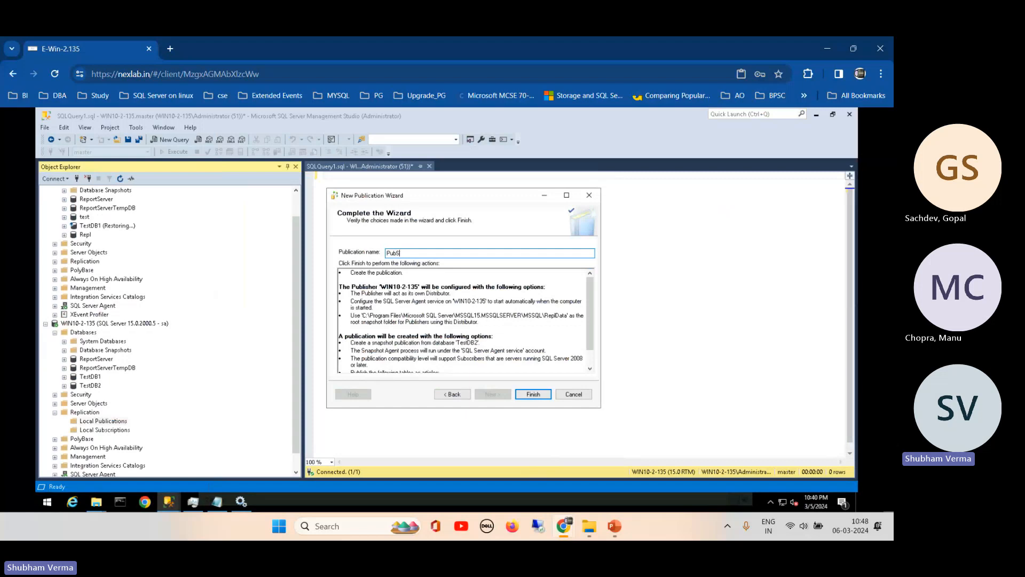
pyautogui.click(533, 395)
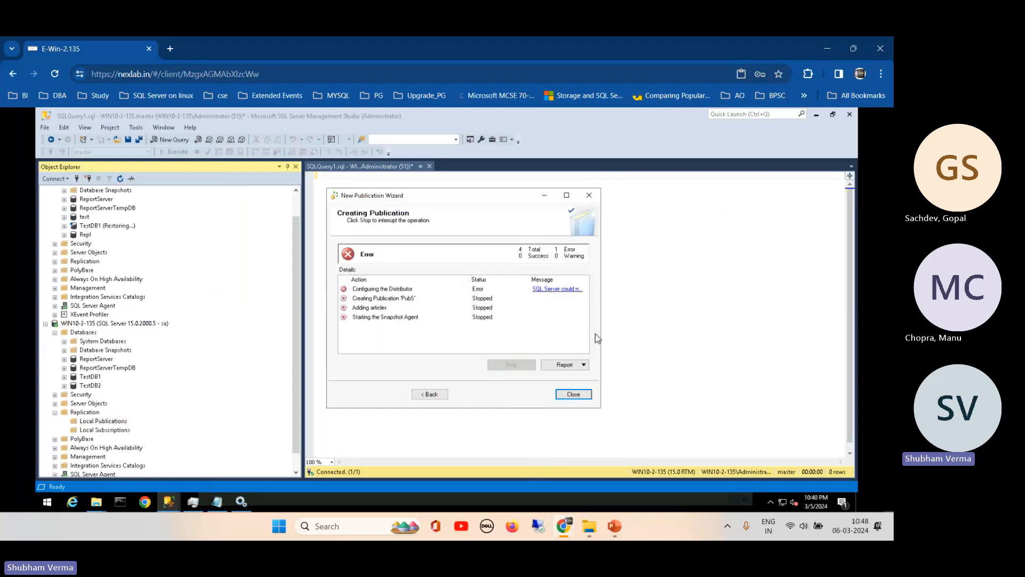
pyautogui.moveTo(603, 357); pyautogui.dragTo(723, 340)
pyautogui.click(649, 295)
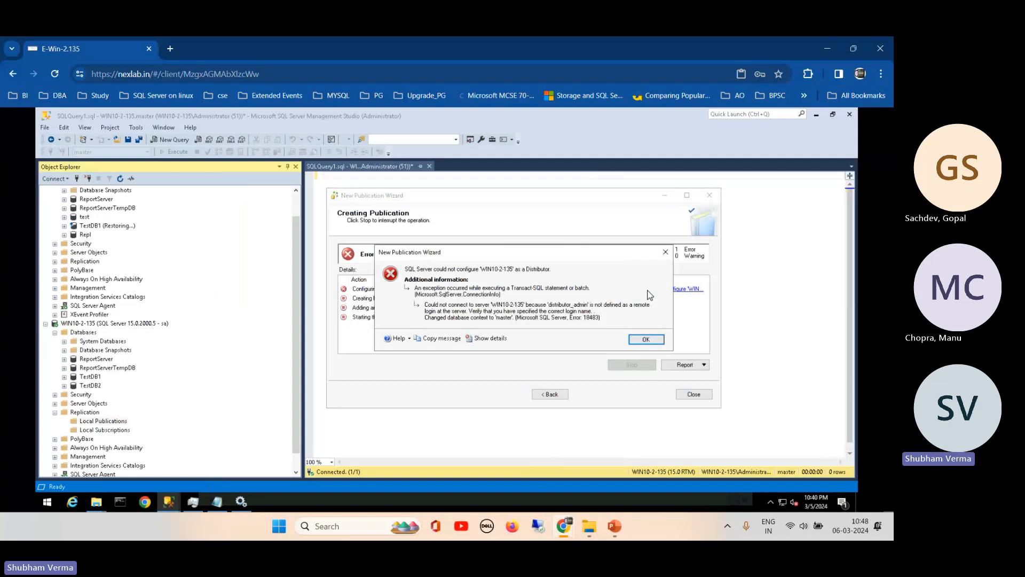
# - Browse the master database's Security Users and Roles, looking for distributor_admin
pyautogui.click(89, 371)
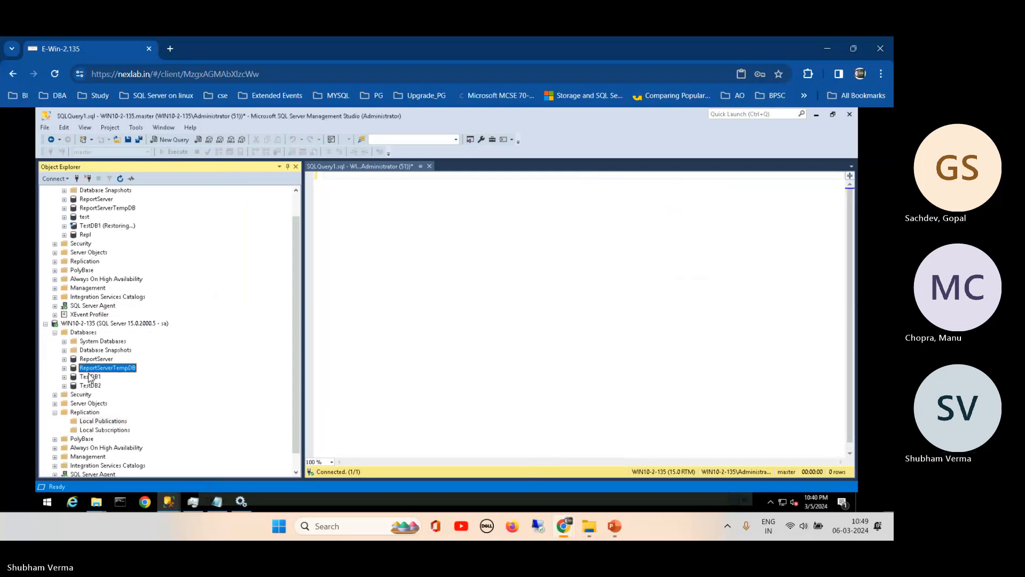
pyautogui.click(64, 341)
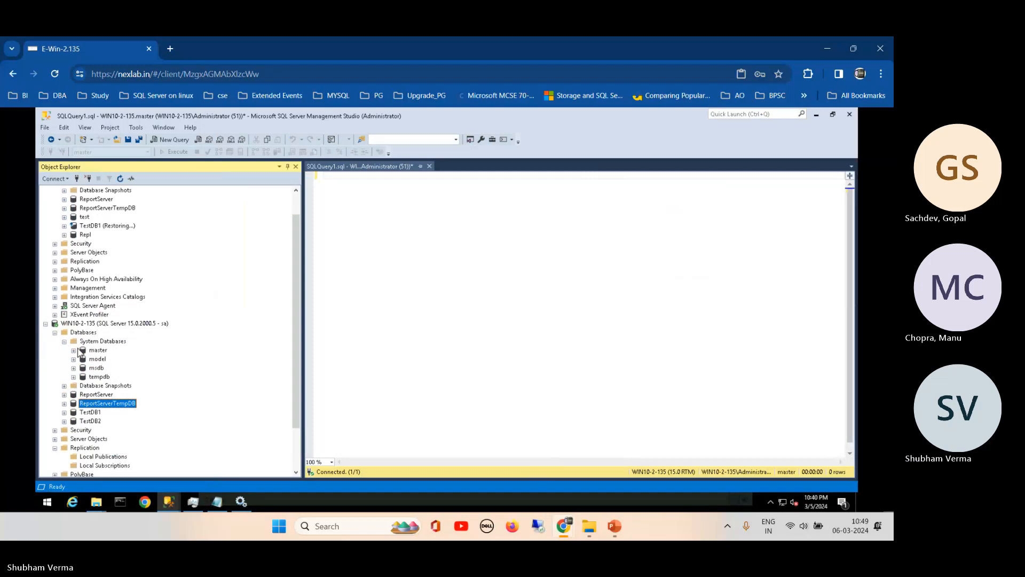
pyautogui.click(74, 350)
pyautogui.click(82, 413)
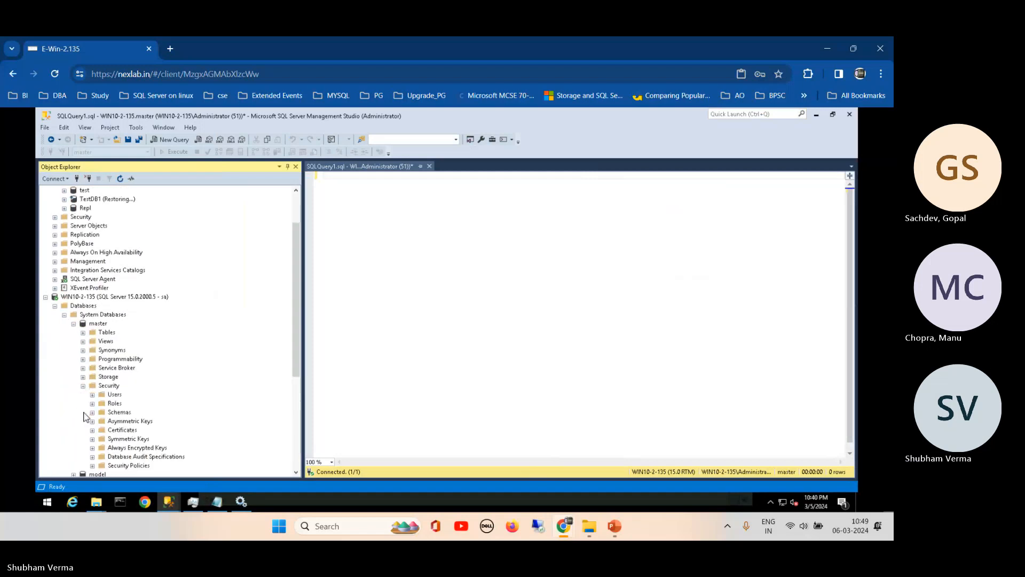
pyautogui.click(92, 394)
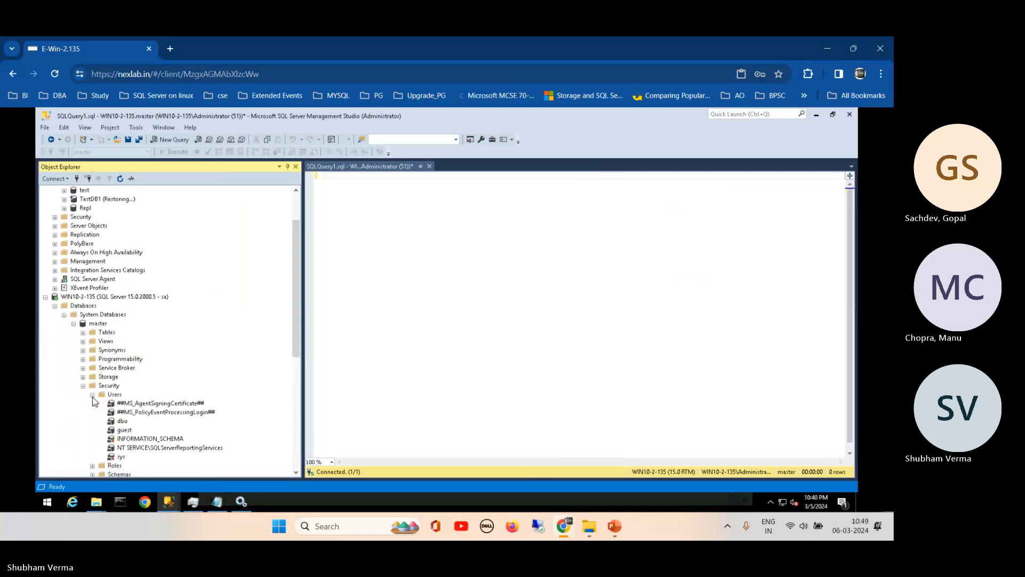
pyautogui.click(92, 395)
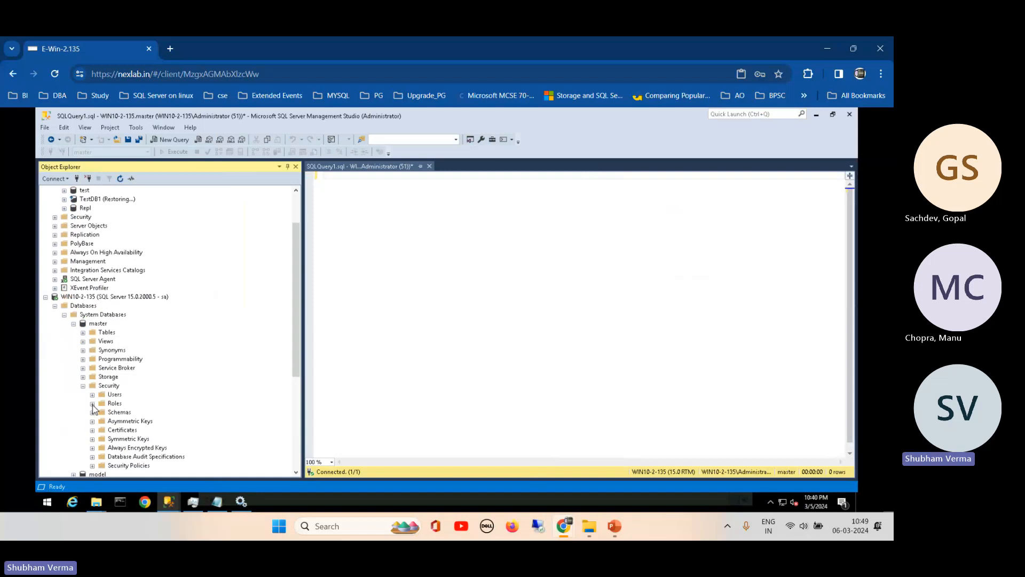
pyautogui.click(92, 403)
pyautogui.click(93, 395)
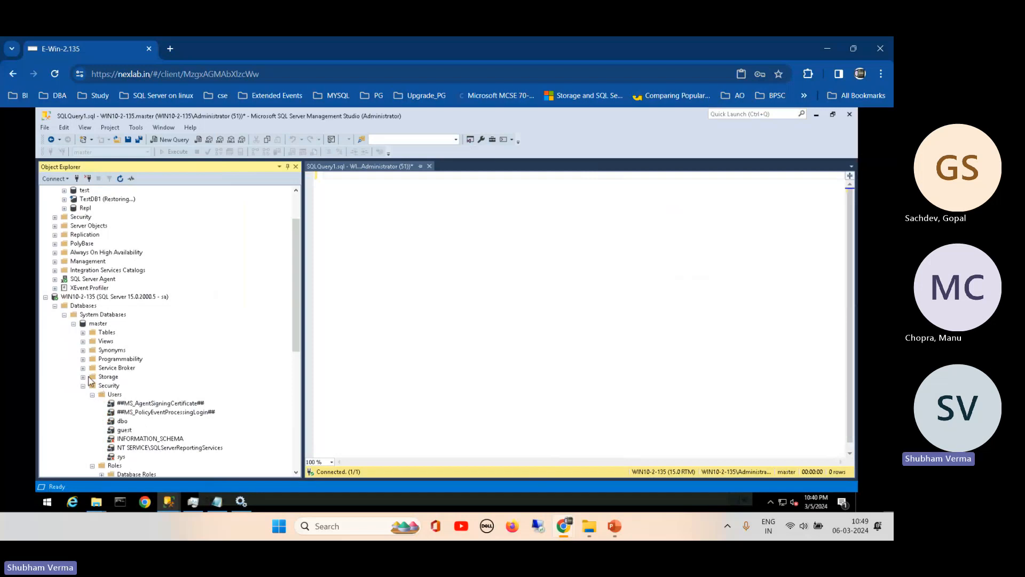
# - Collapse WIN10-2-135's Databases and refresh the server tree in Object Explorer
pyautogui.click(55, 305)
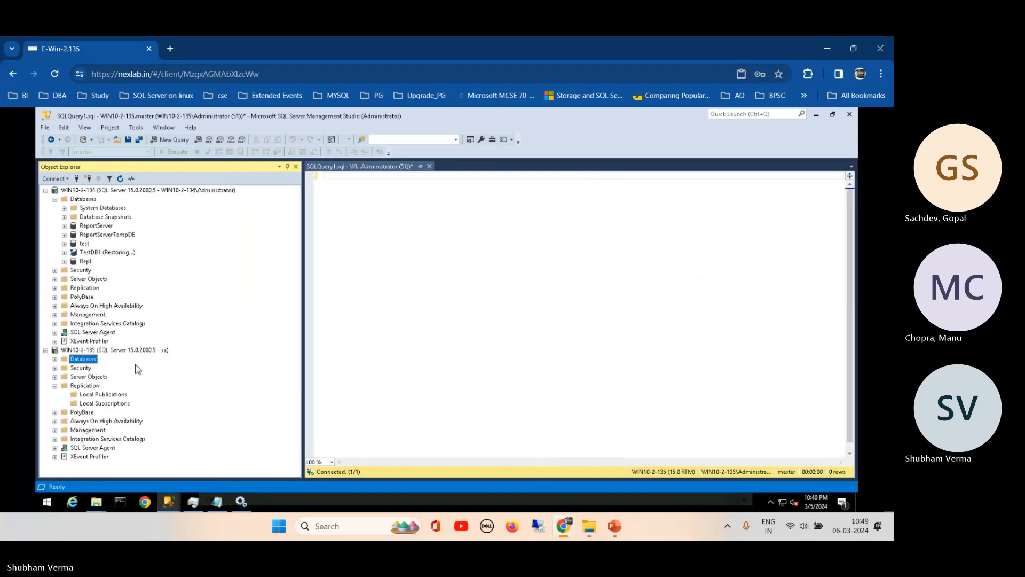
pyautogui.click(138, 349)
pyautogui.click(120, 178)
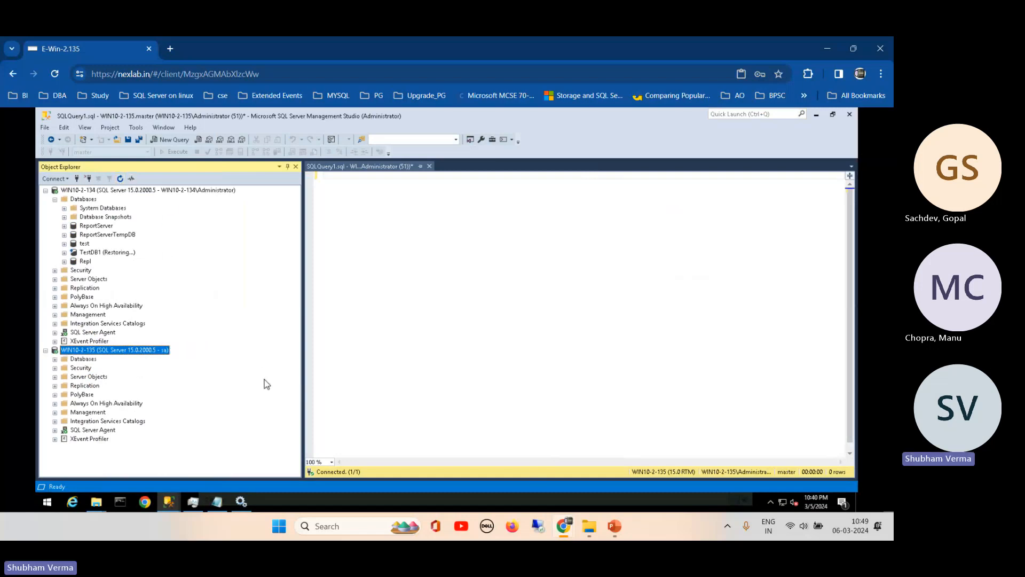
pyautogui.click(169, 501)
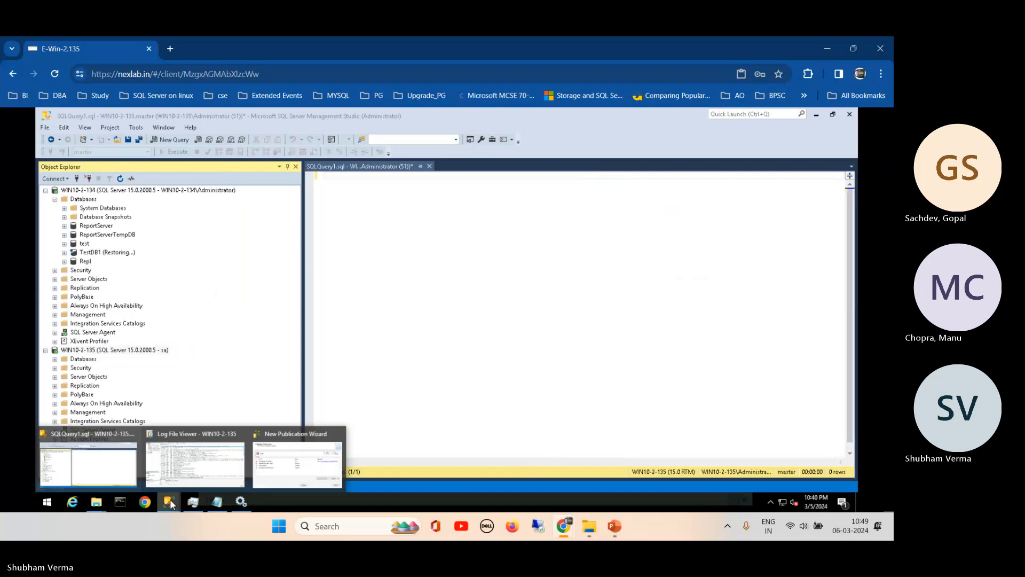
# - Refresh the Log File Viewer to see the new 10:40 PM distributor_admin logon failure, then return to SSMS
pyautogui.click(191, 452)
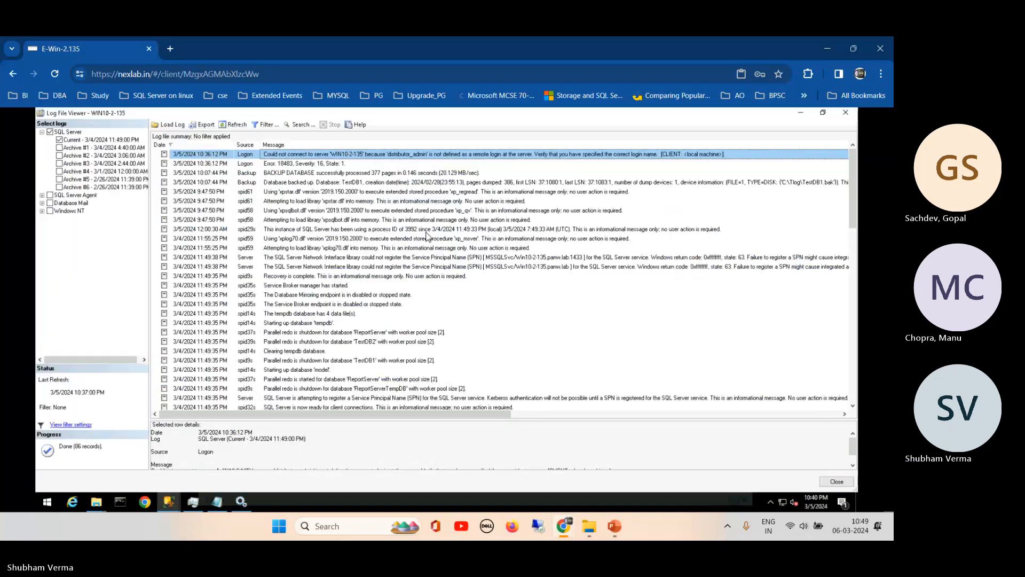
pyautogui.click(234, 125)
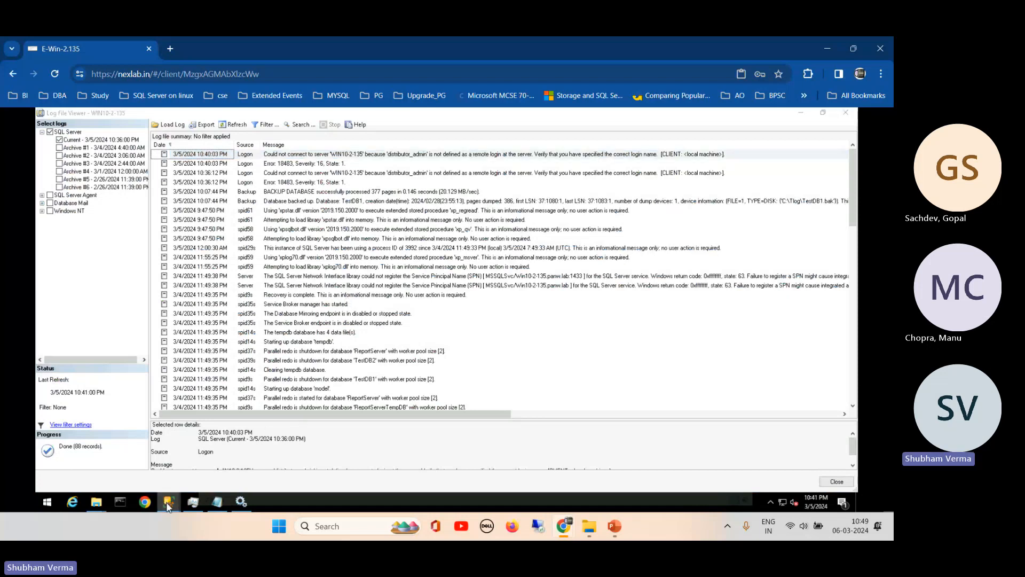
pyautogui.moveTo(169, 501)
pyautogui.click(93, 462)
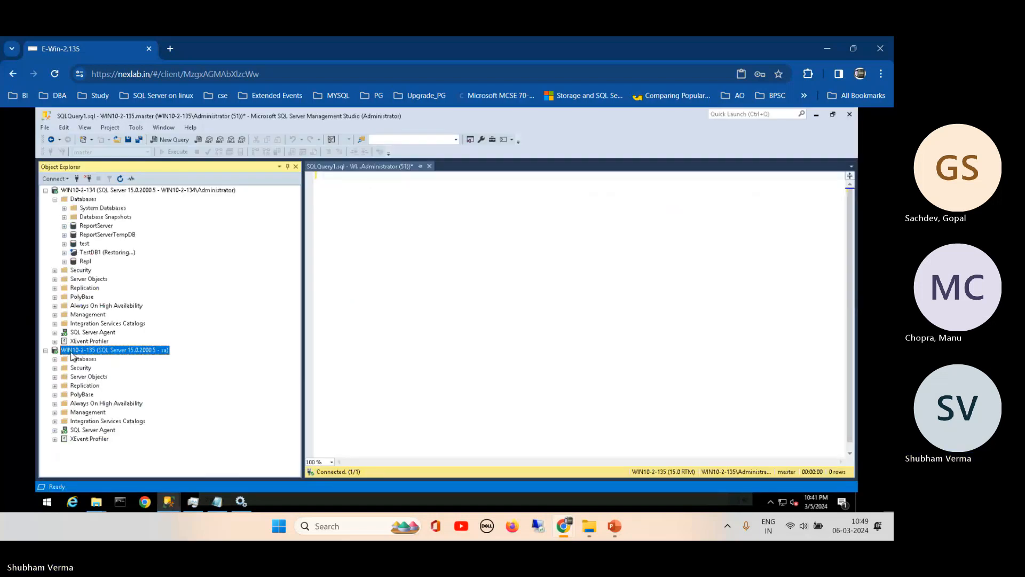
pyautogui.rightClick(70, 350)
pyautogui.click(118, 489)
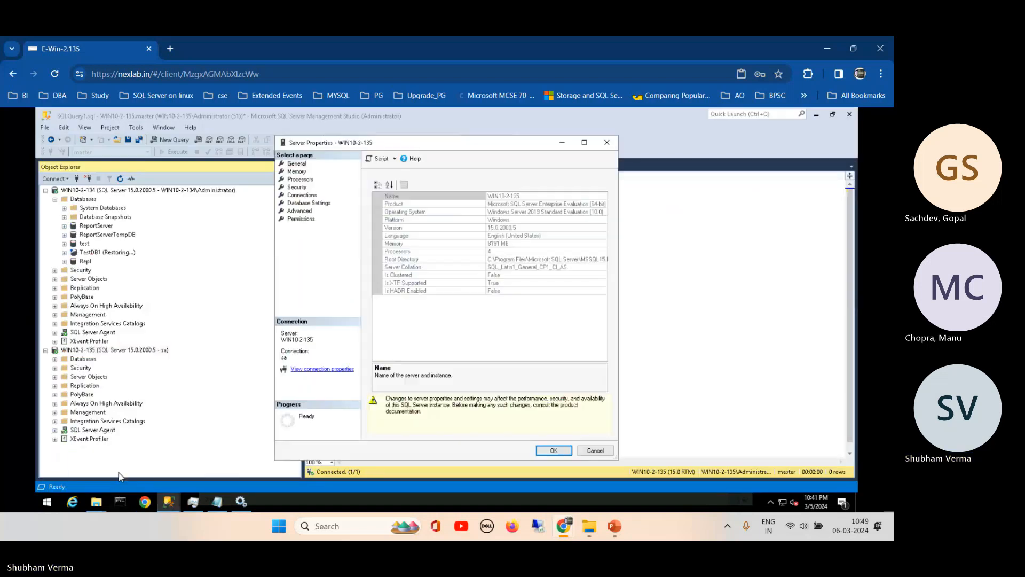
pyautogui.click(297, 219)
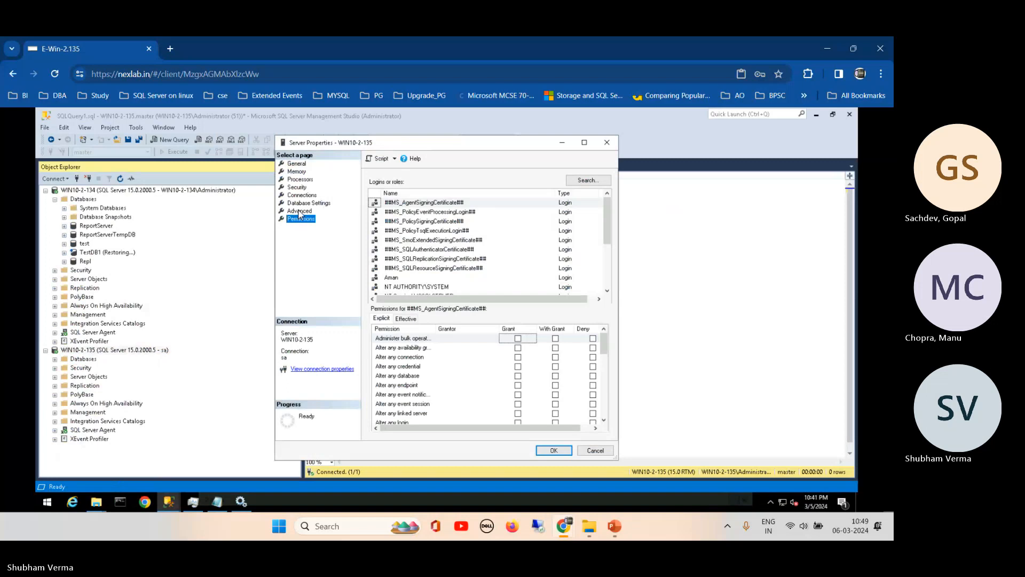
pyautogui.click(300, 211)
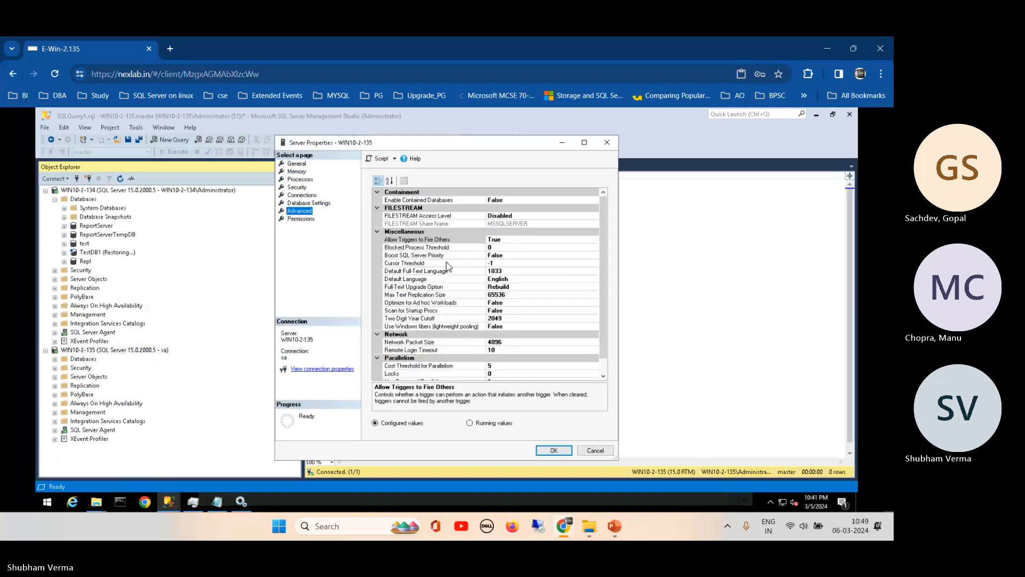
pyautogui.scroll(-1, 607, 288)
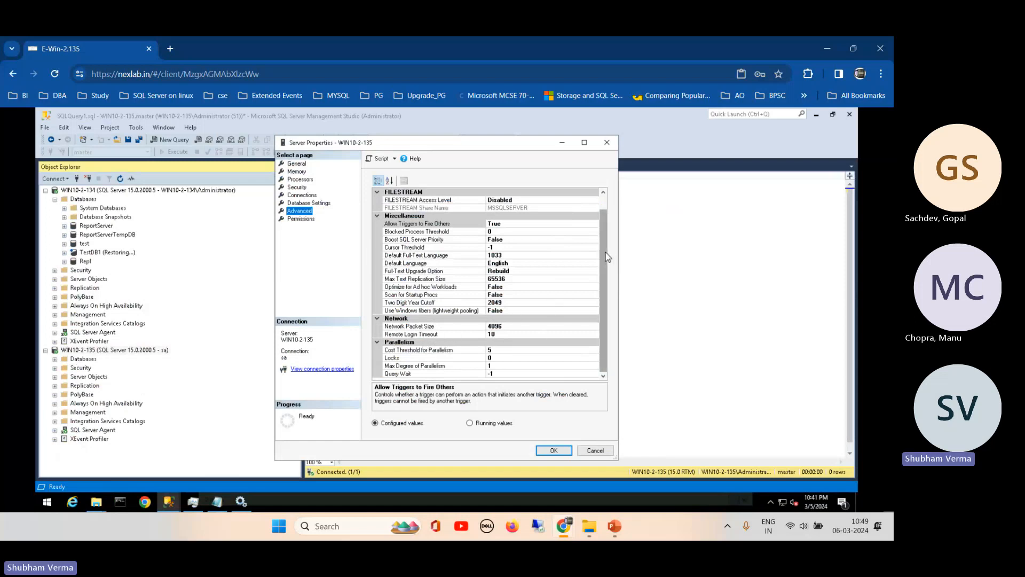
pyautogui.scroll(1, 607, 256)
pyautogui.click(299, 203)
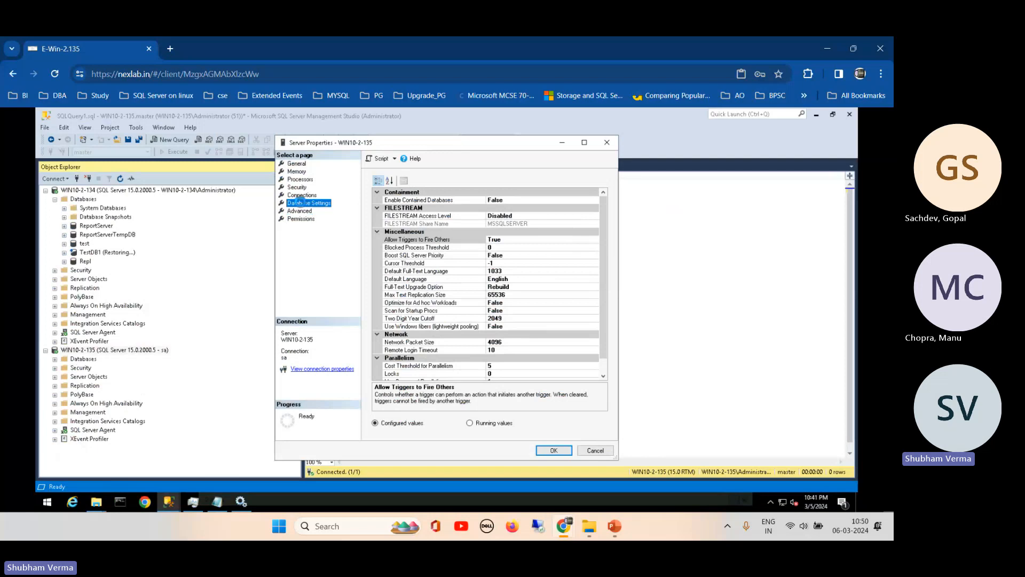
pyautogui.click(301, 196)
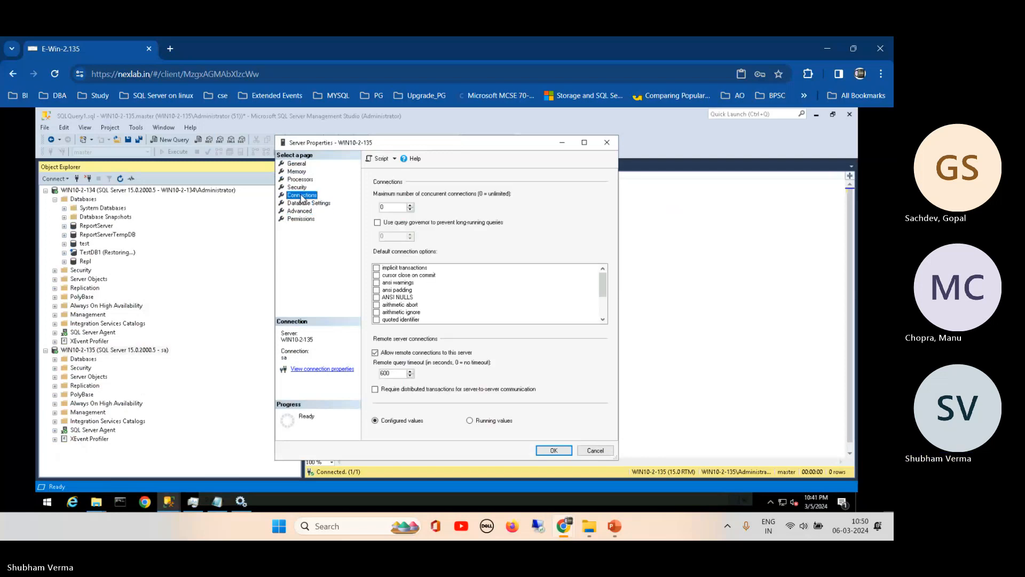
pyautogui.click(296, 187)
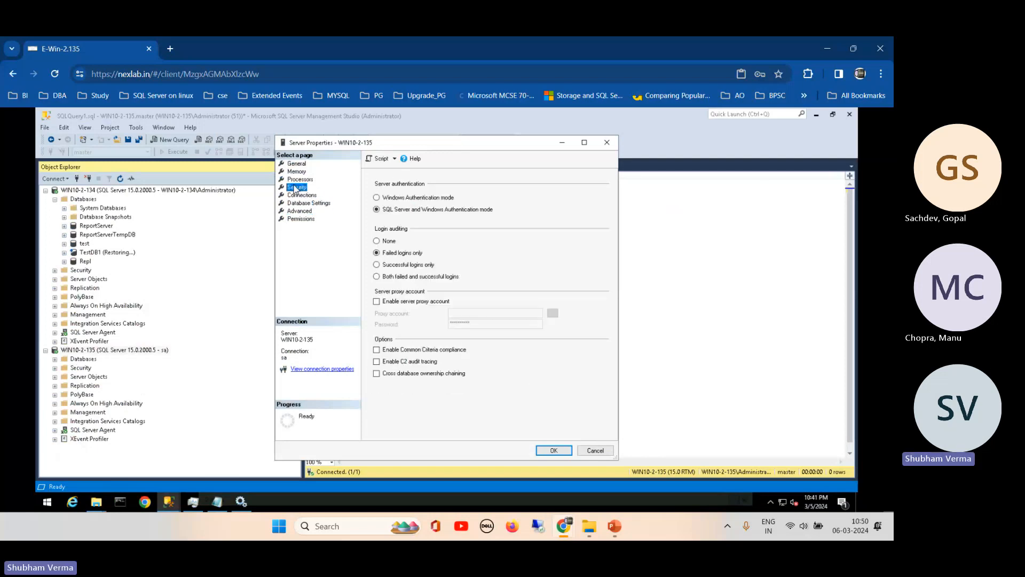
# - Close Server Properties, launch SQL Server Management Studio 19 via 'ssms' search, and collapse WIN10-2-134 Databases
pyautogui.click(596, 450)
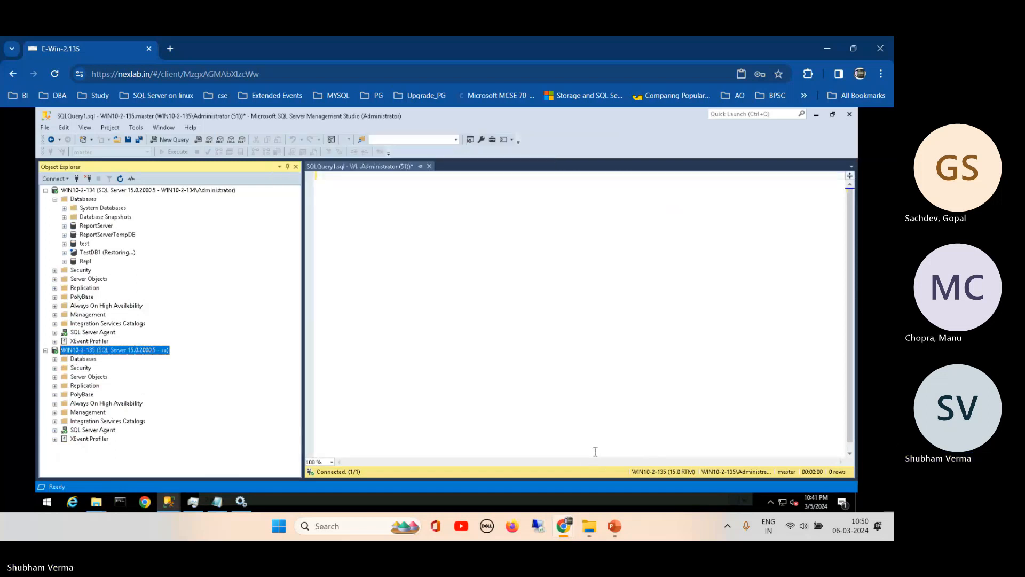
pyautogui.click(333, 526)
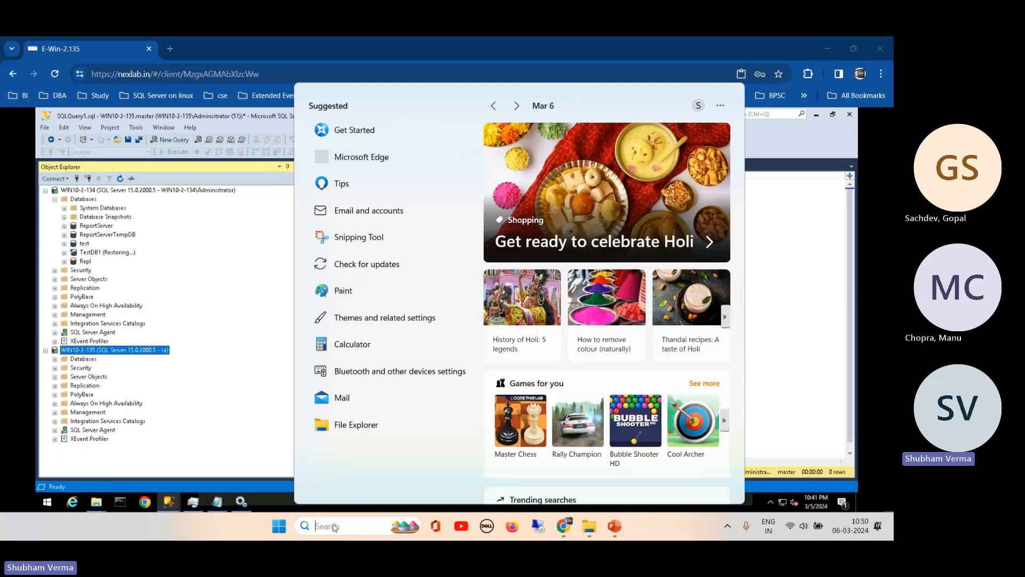
pyautogui.write('ssms')
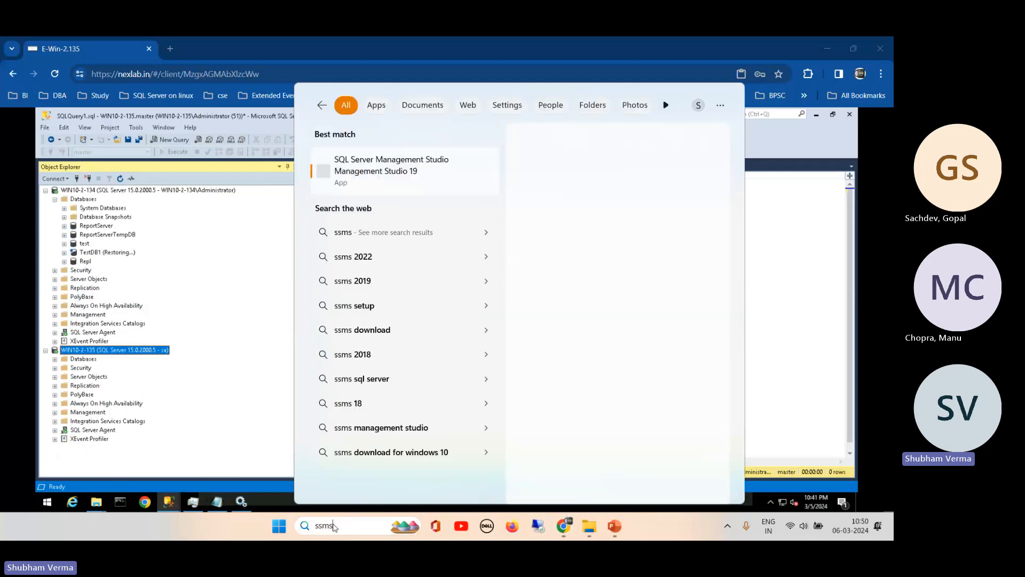
pyautogui.click(383, 176)
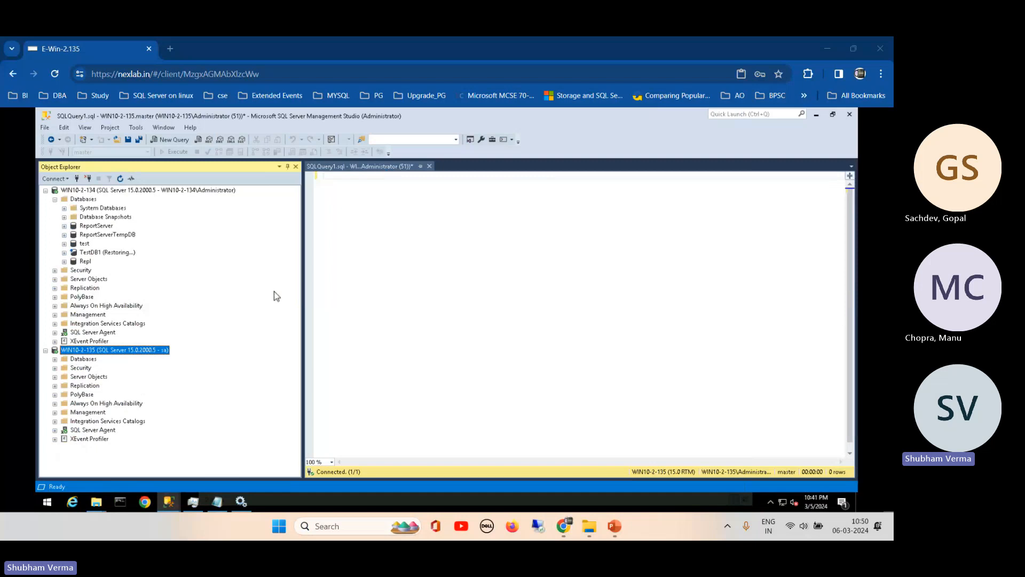
pyautogui.click(55, 199)
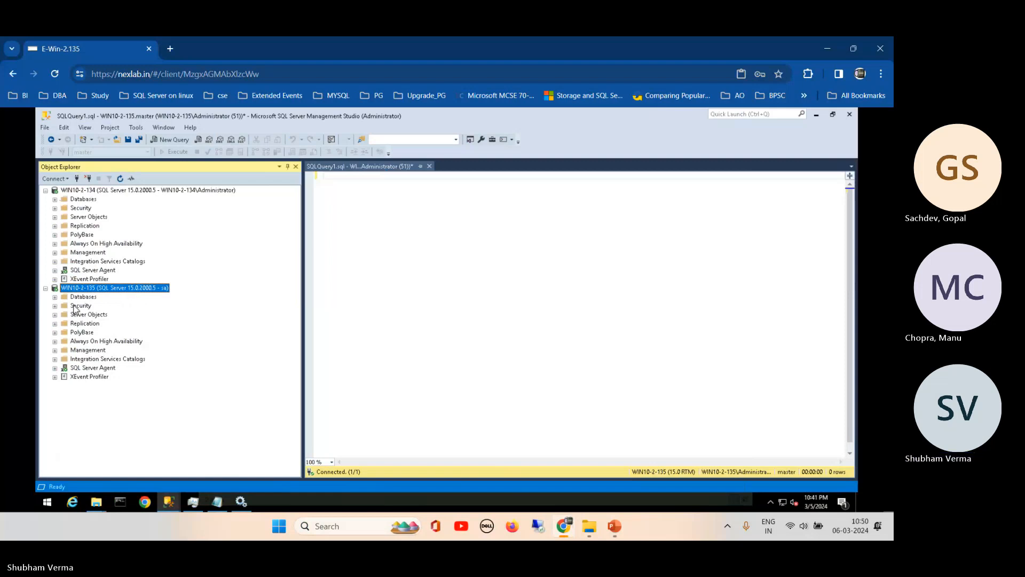
# - Launch Event Viewer from Task Manager's Run new task with 'ev' and maximize it
pyautogui.click(193, 502)
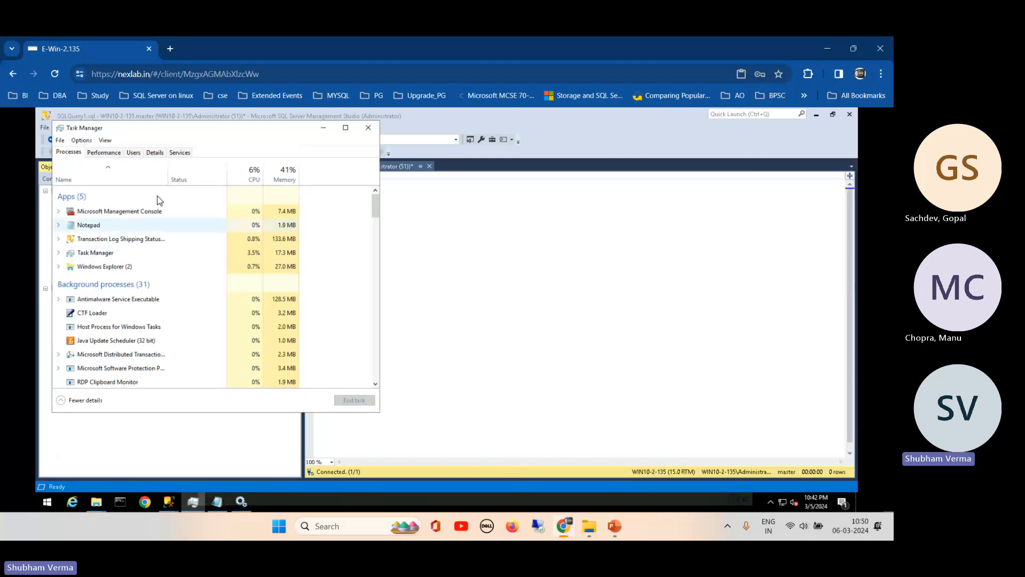
pyautogui.click(60, 141)
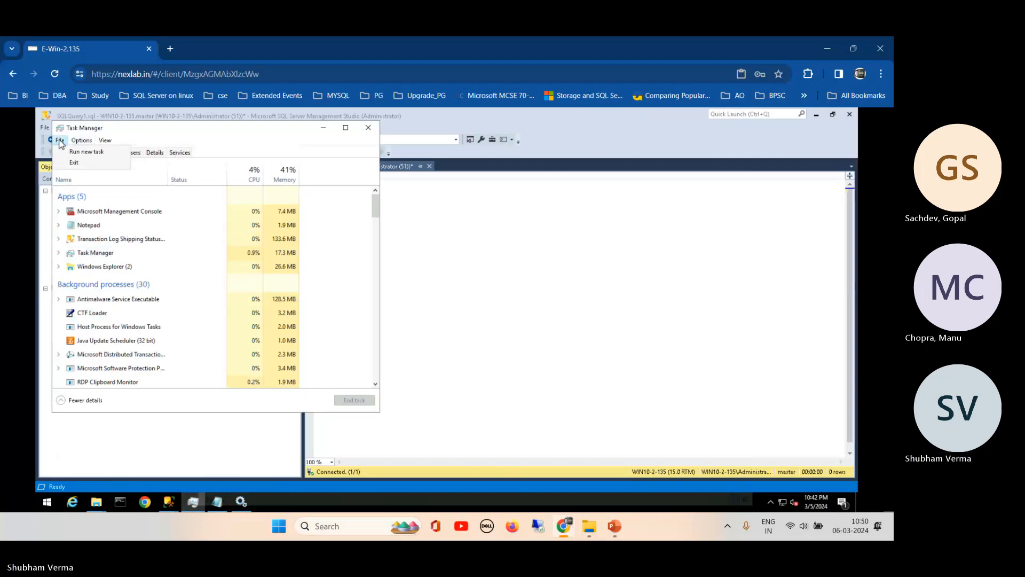
pyautogui.click(75, 153)
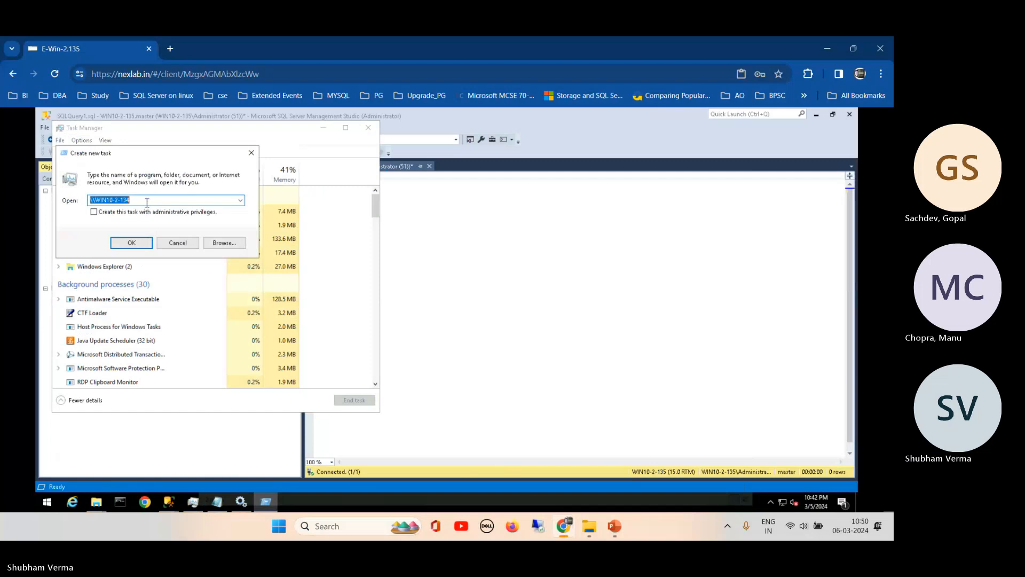
pyautogui.write('eventvwr')
pyautogui.press('Return')
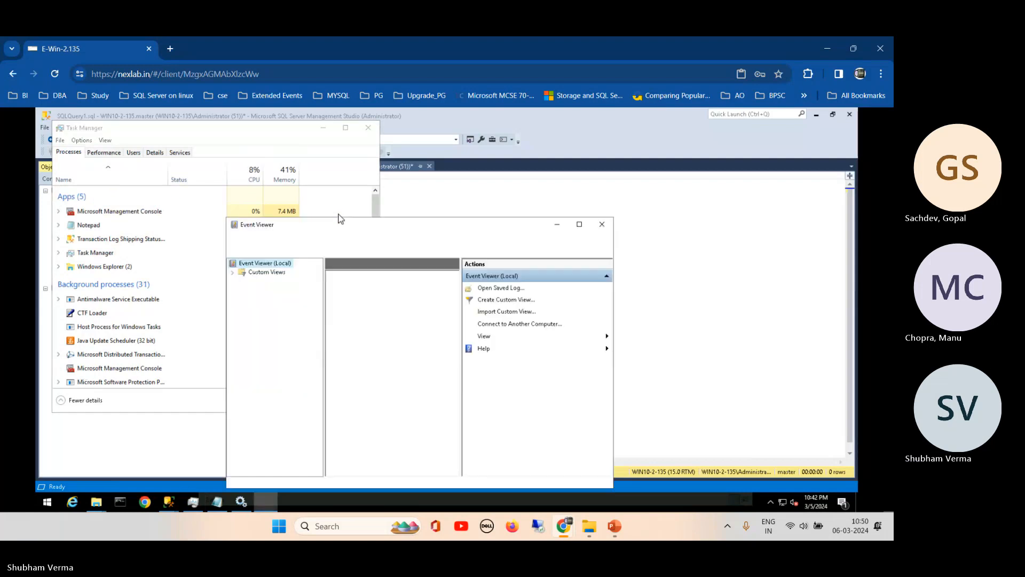
pyautogui.click(579, 224)
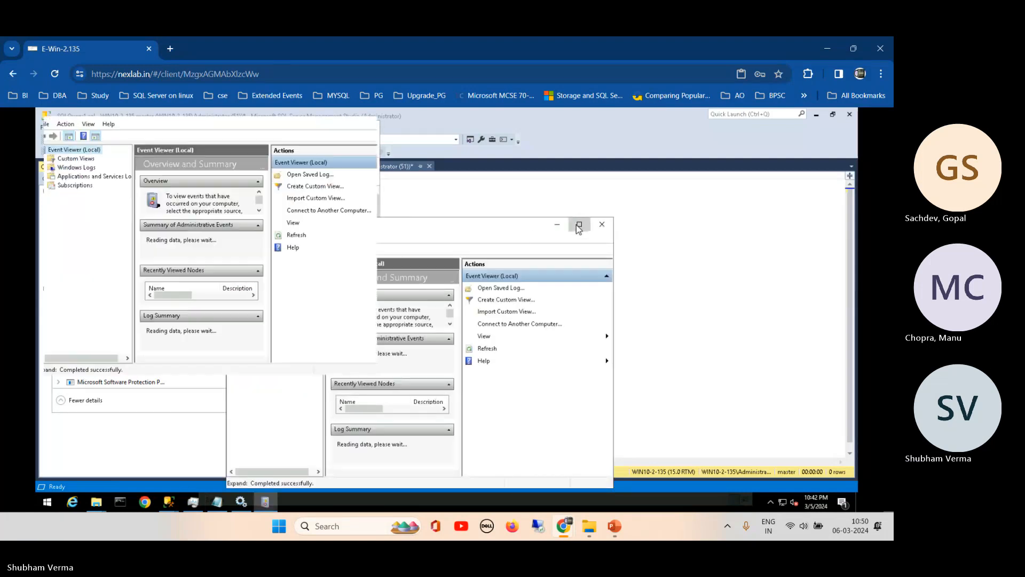
# - Inspect the MSSQLSERVER 18483 distributor_admin logon errors in Custom Views > Administrative Events
pyautogui.click(41, 159)
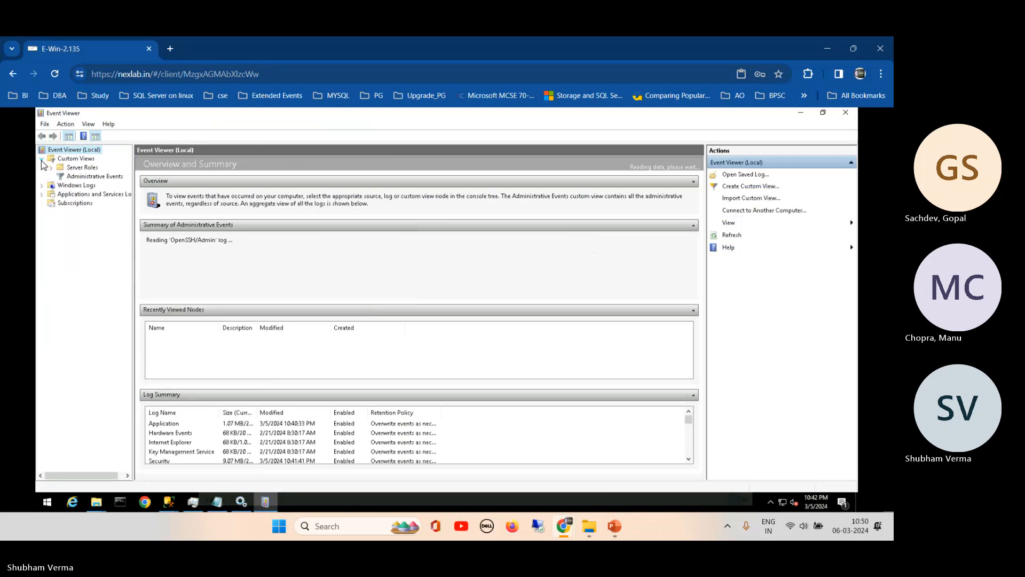
pyautogui.click(91, 177)
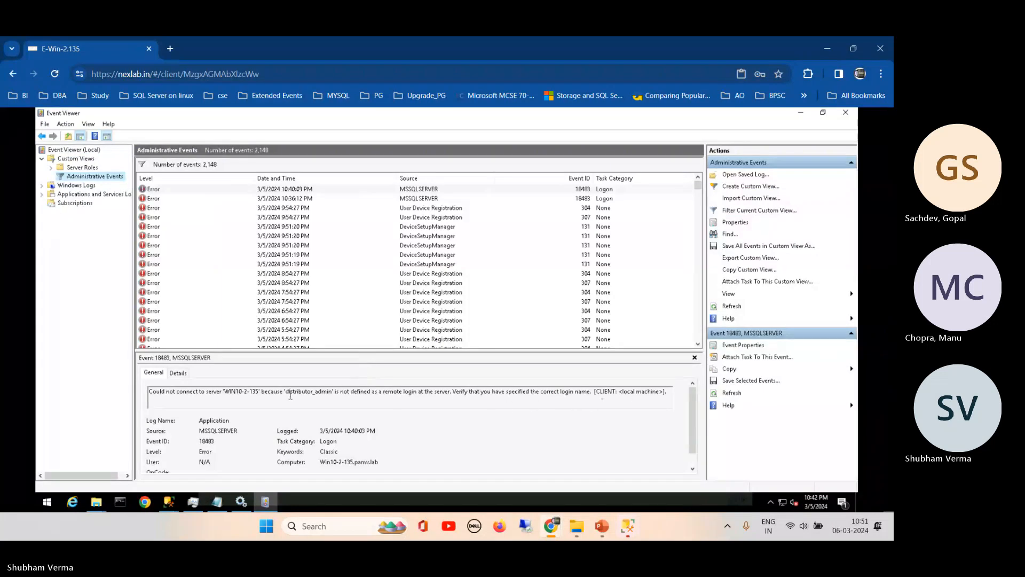
pyautogui.moveTo(330, 394); pyautogui.dragTo(288, 396)
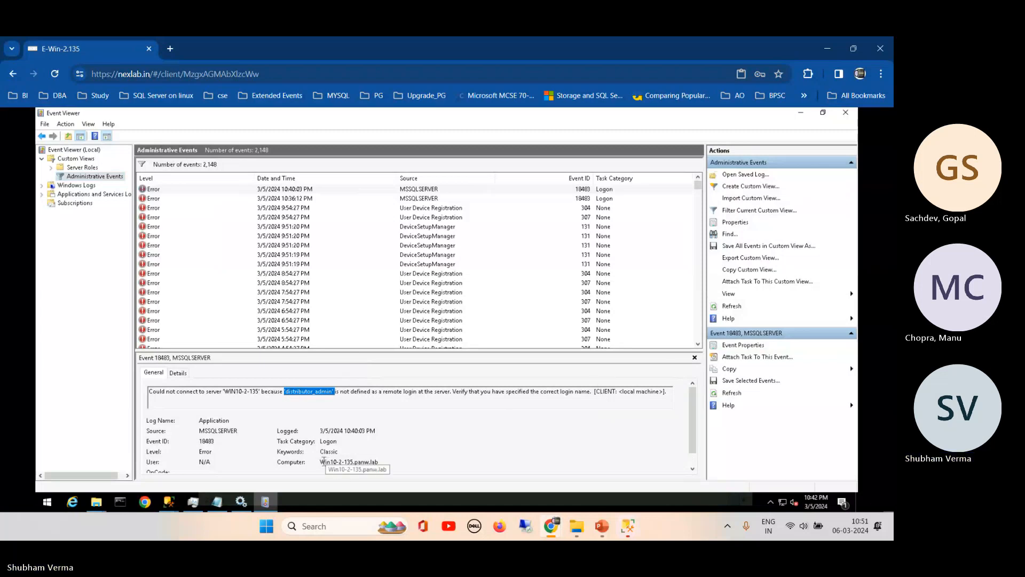
pyautogui.moveTo(321, 461); pyautogui.dragTo(385, 464)
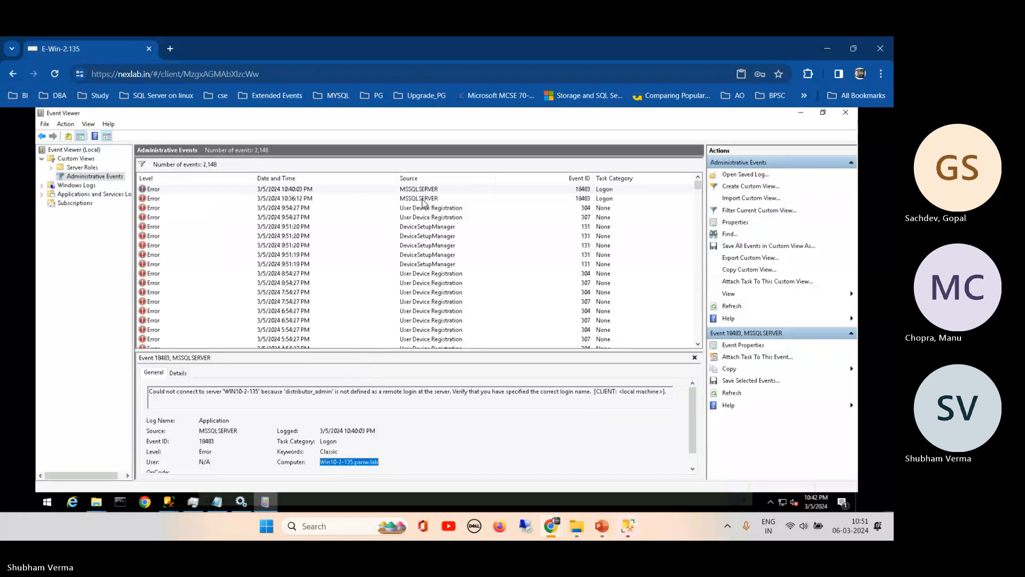
pyautogui.click(422, 199)
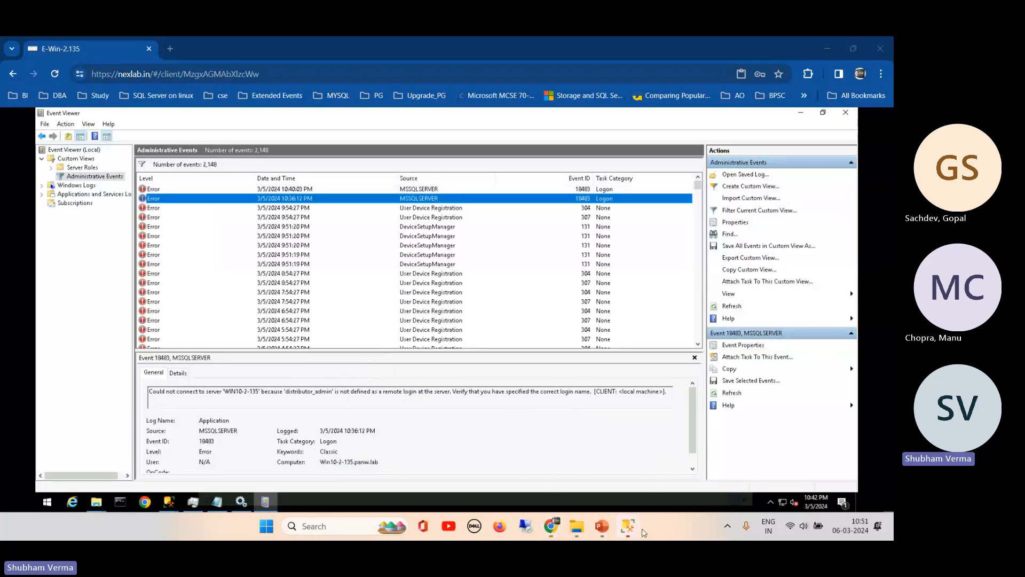
# - Connect Object Explorer to SKUMARDBA and to the SKUMARDBA\MCC2002 instance
pyautogui.moveTo(630, 535)
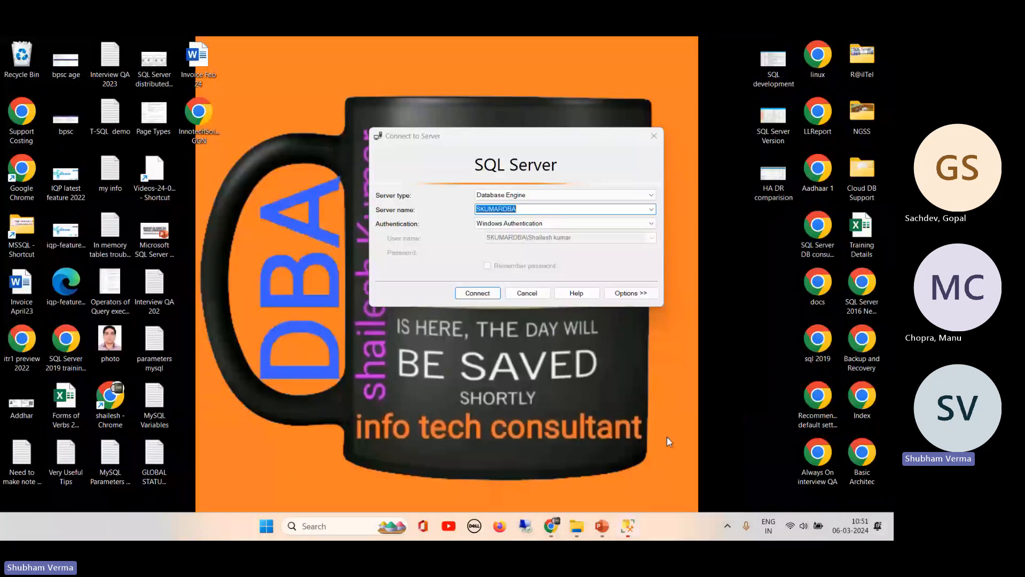
pyautogui.click(668, 437)
pyautogui.click(478, 294)
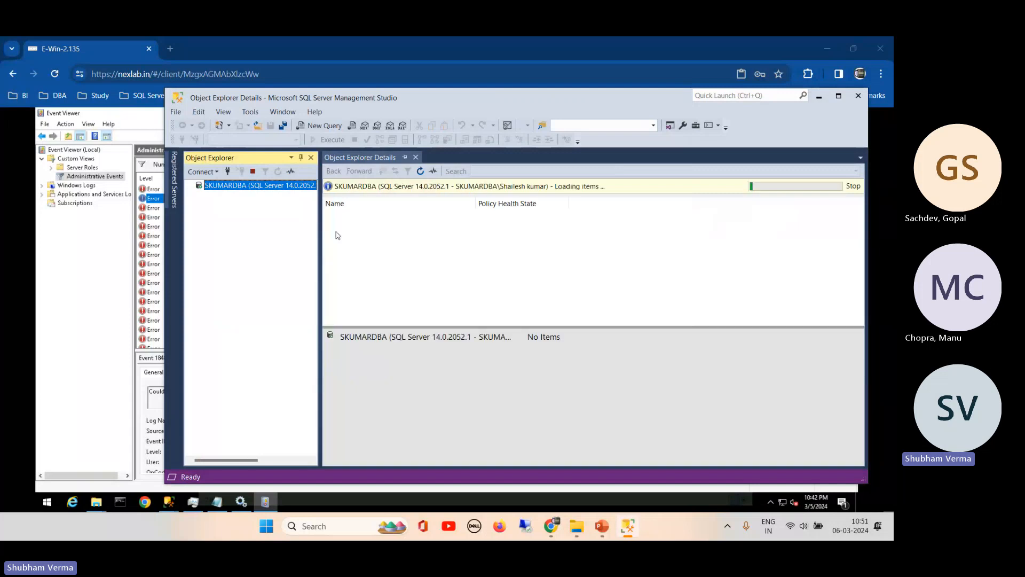
pyautogui.click(203, 172)
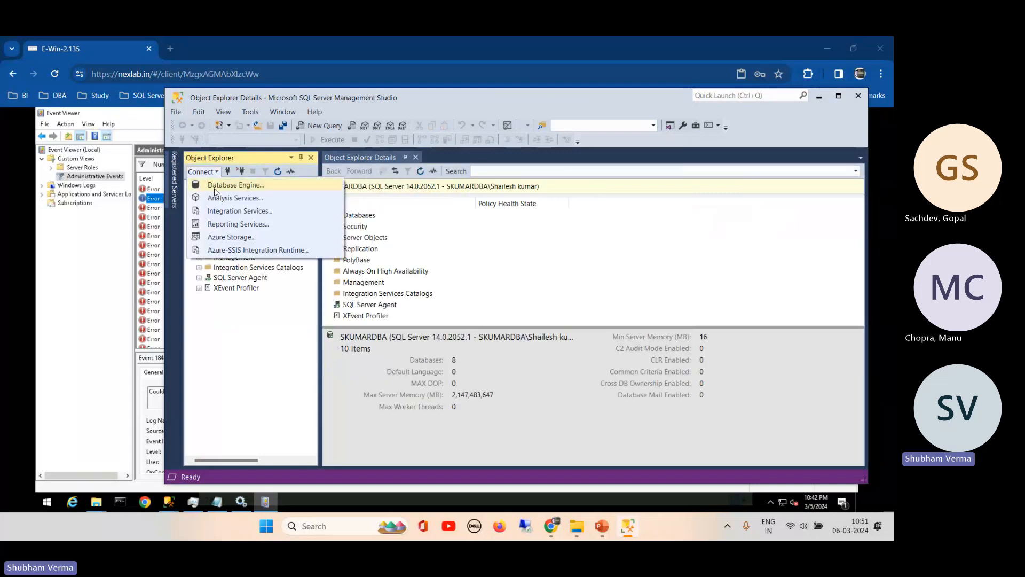
pyautogui.click(217, 187)
pyautogui.click(651, 209)
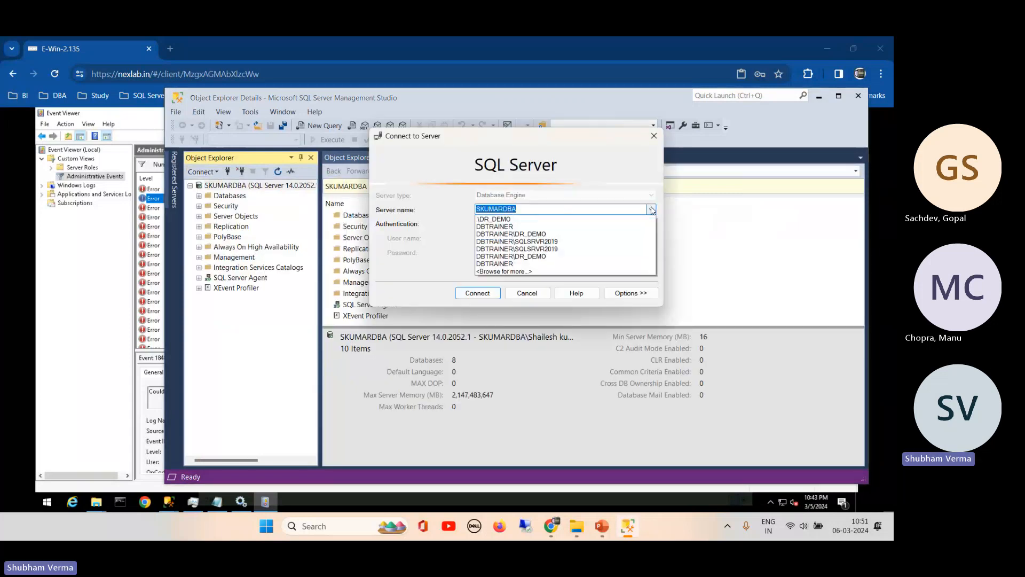
pyautogui.click(542, 226)
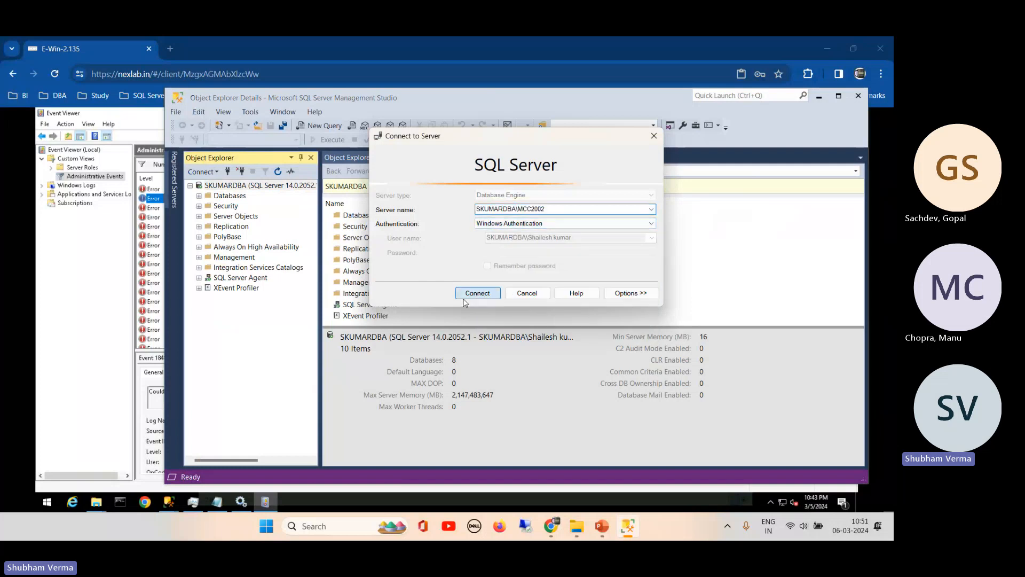
pyautogui.press('Return')
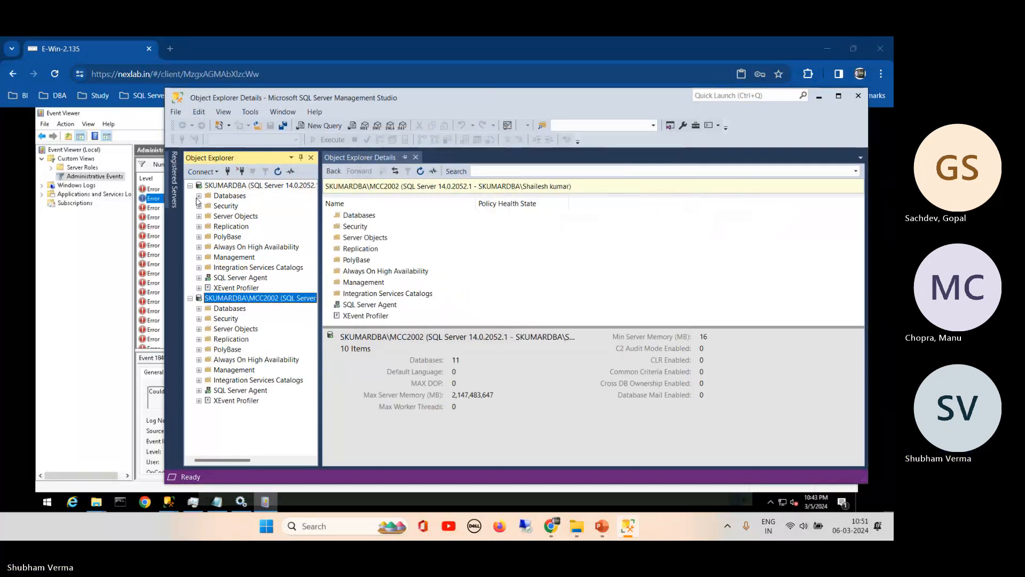
# - View the Demo database's Transaction Log Shipping properties, then cancel without changes
pyautogui.click(199, 196)
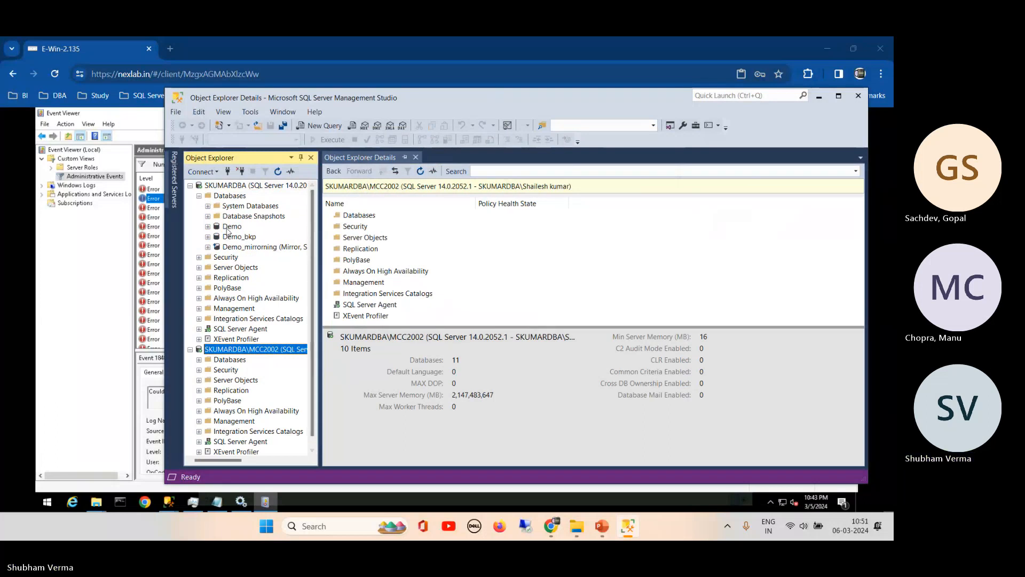
pyautogui.click(228, 229)
pyautogui.rightClick(224, 227)
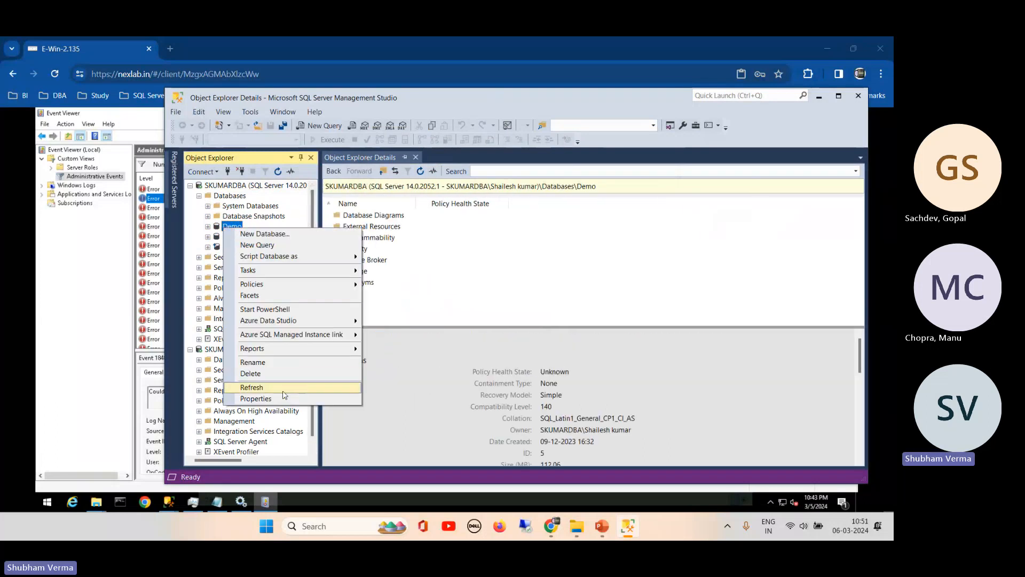
pyautogui.click(280, 388)
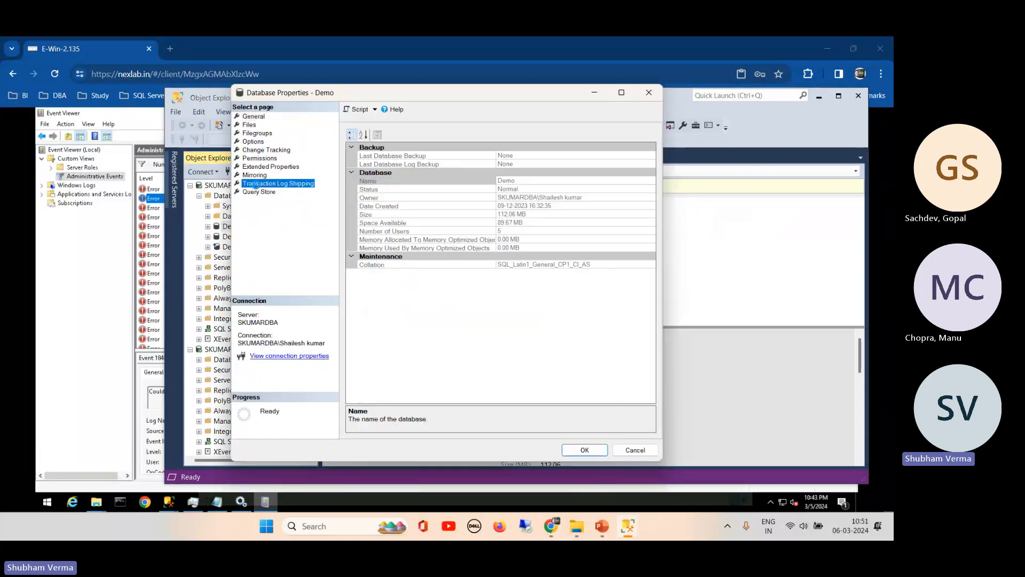
pyautogui.click(255, 183)
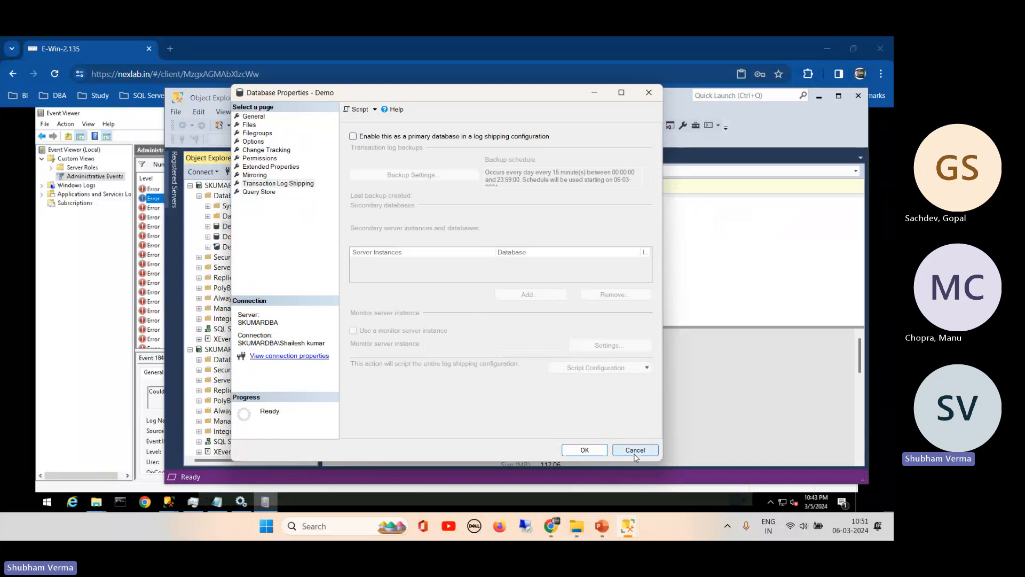
pyautogui.click(635, 450)
# - Browse SKUMARDBA's Replication folder, checking Local Publications and Local Subscriptions
pyautogui.click(199, 268)
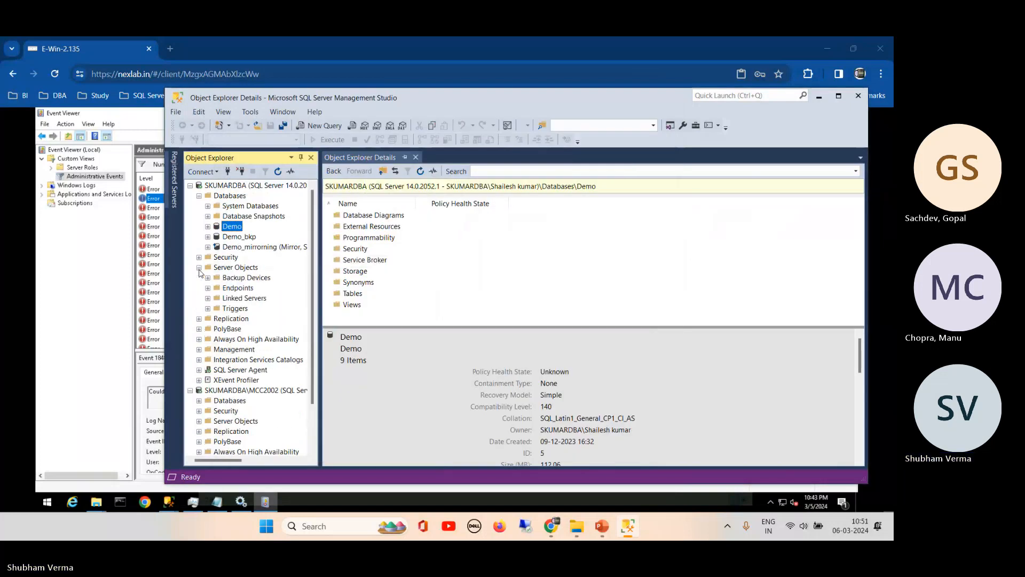
pyautogui.click(199, 267)
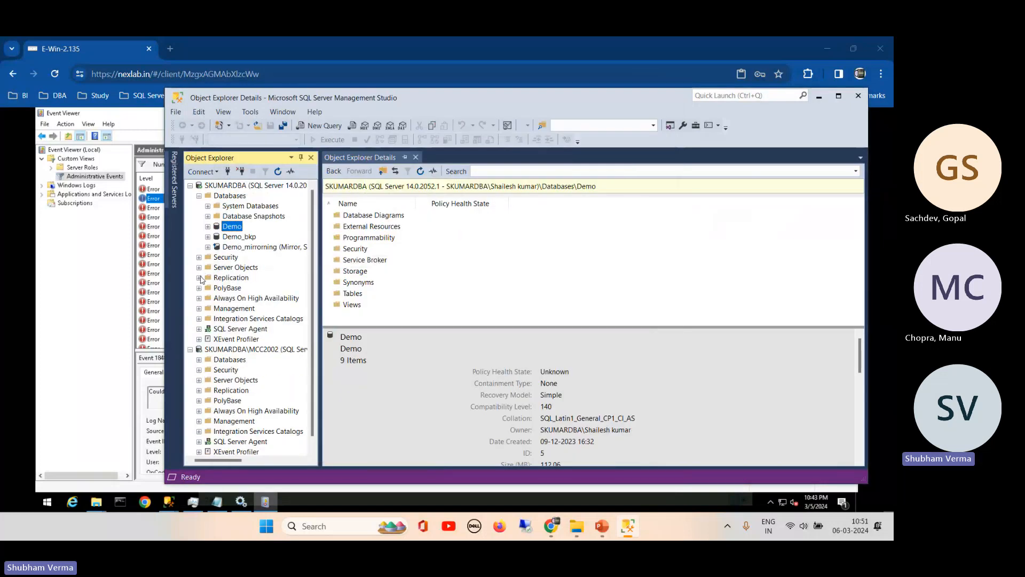
pyautogui.click(199, 277)
pyautogui.click(208, 288)
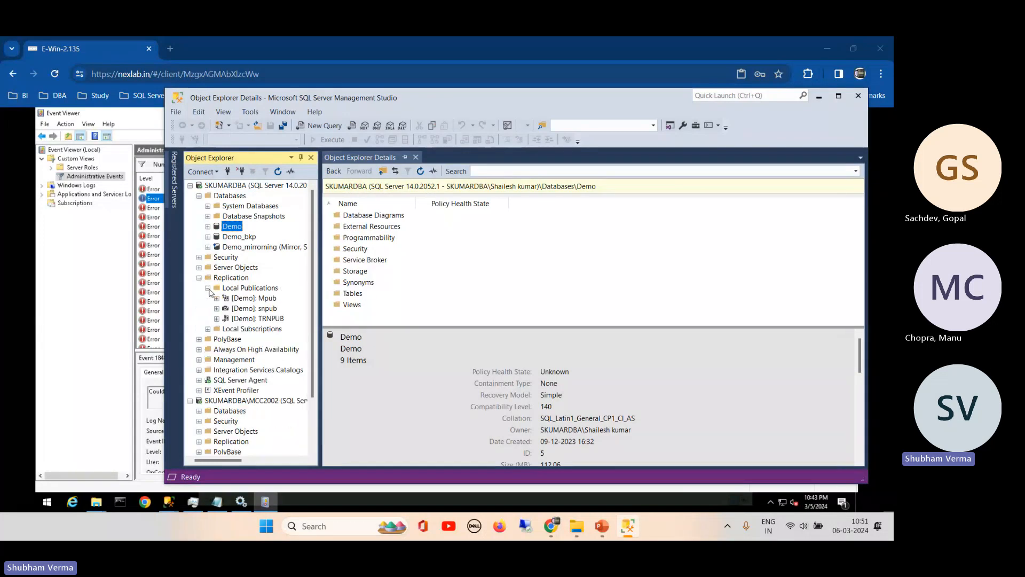
pyautogui.click(207, 329)
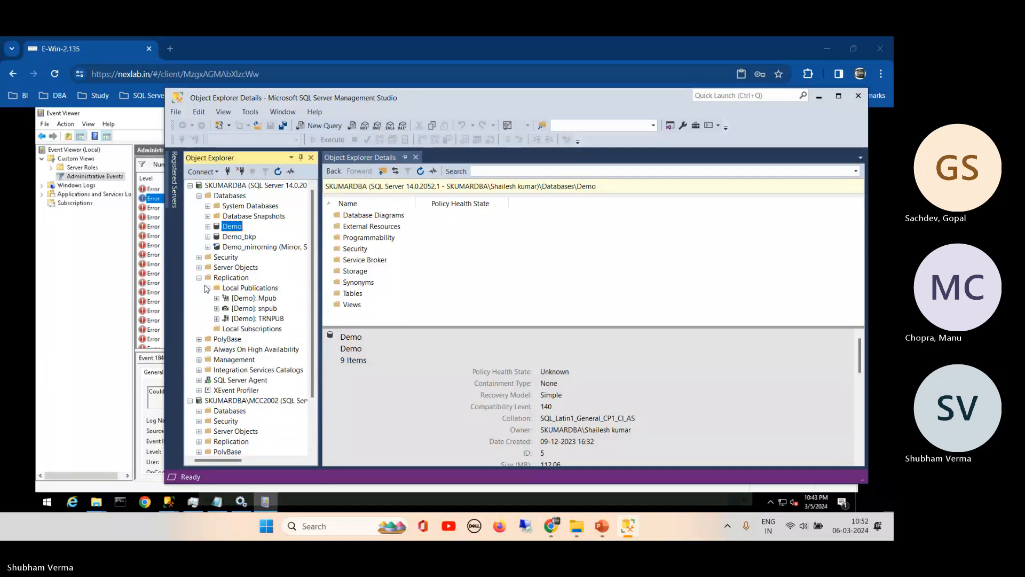
pyautogui.doubleClick(207, 287)
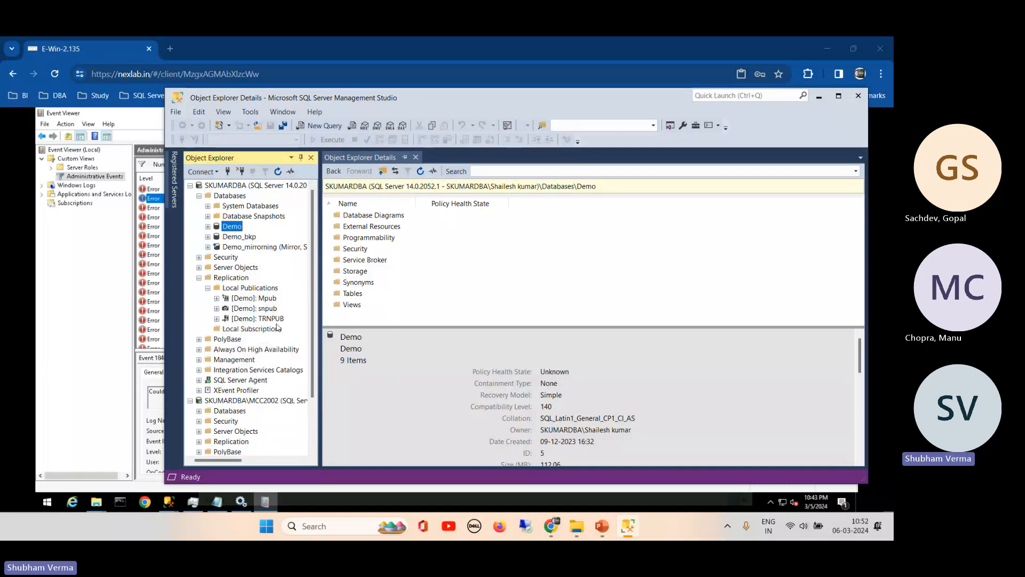
pyautogui.click(199, 277)
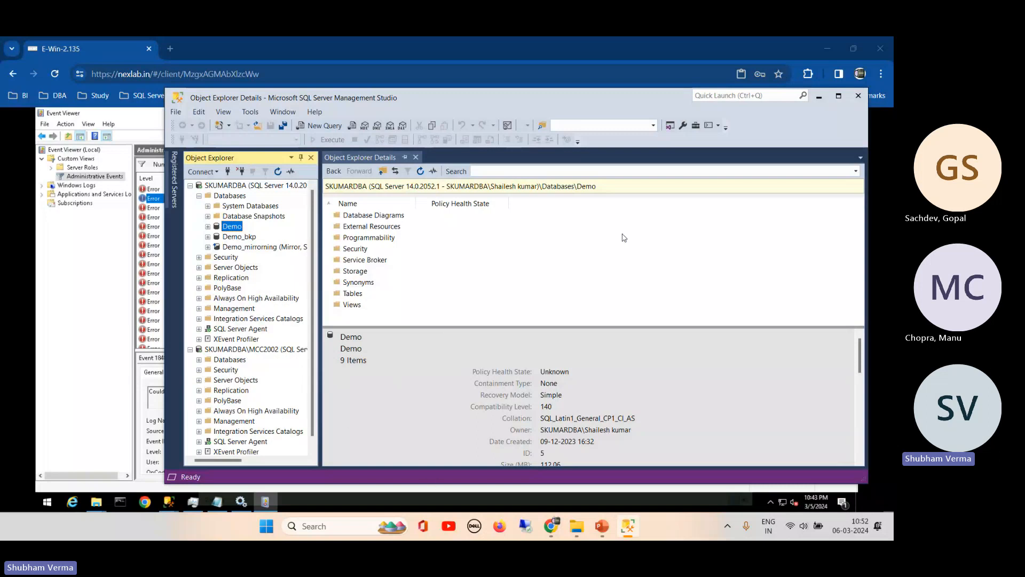
# - Maximize SSMS, widen Object Explorer, and select Local Publications showing Mpub, snpub and TRNPUB
pyautogui.click(839, 97)
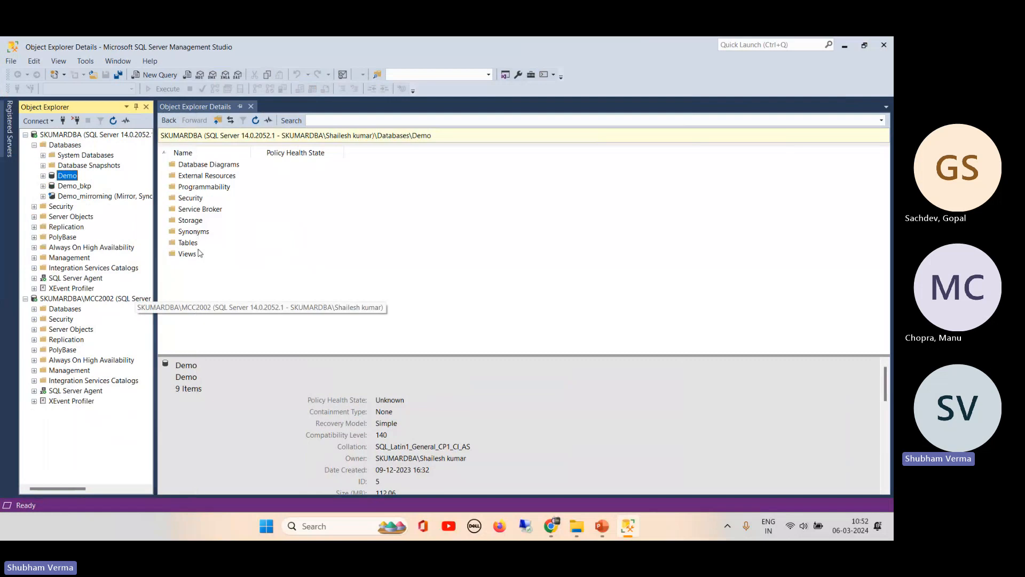
pyautogui.moveTo(155, 254); pyautogui.dragTo(198, 250)
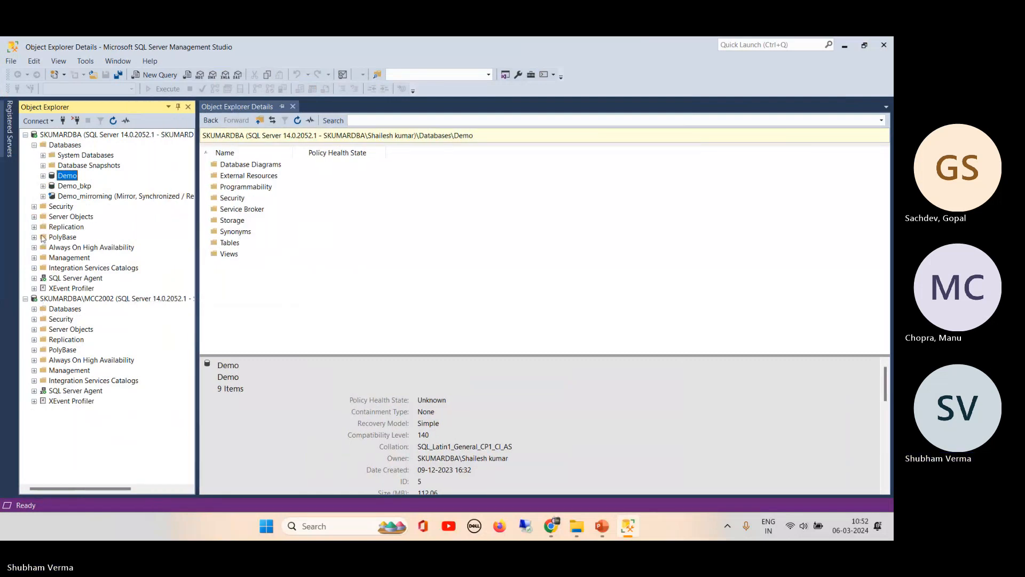
pyautogui.click(34, 227)
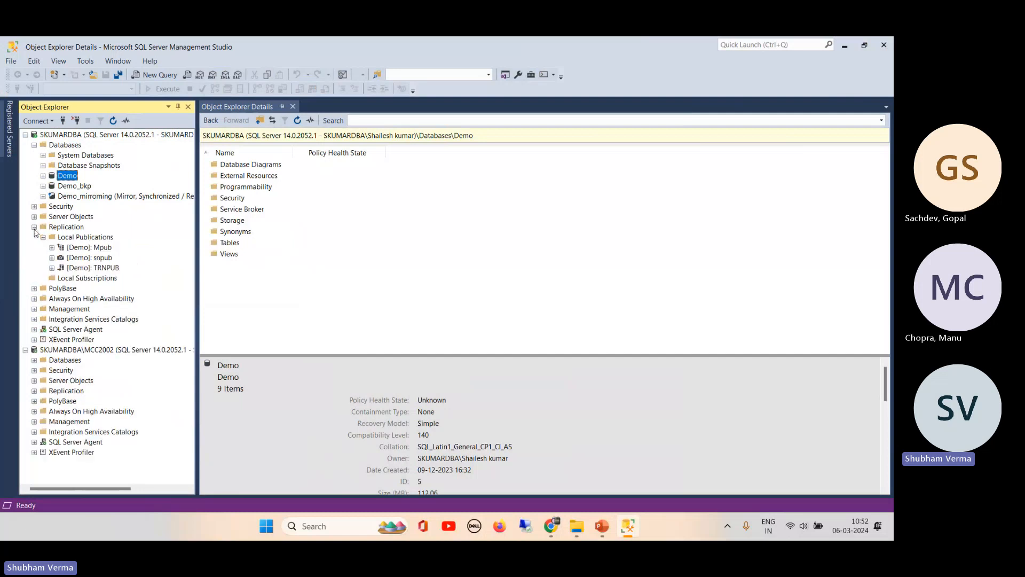
pyautogui.click(83, 238)
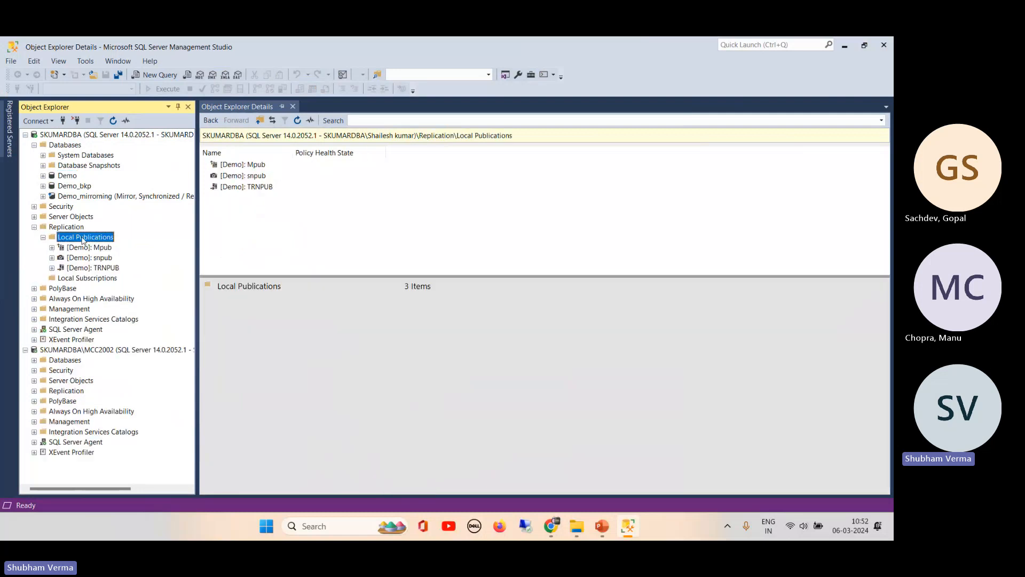
pyautogui.rightClick(82, 239)
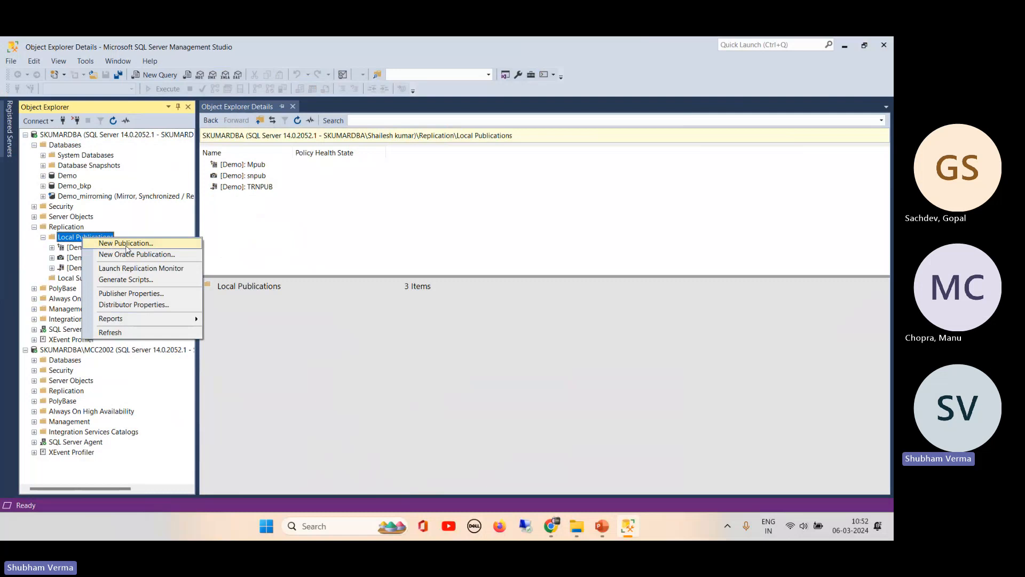
# - Start a new publication on the Demo database and choose the snapshot publication type
pyautogui.click(127, 244)
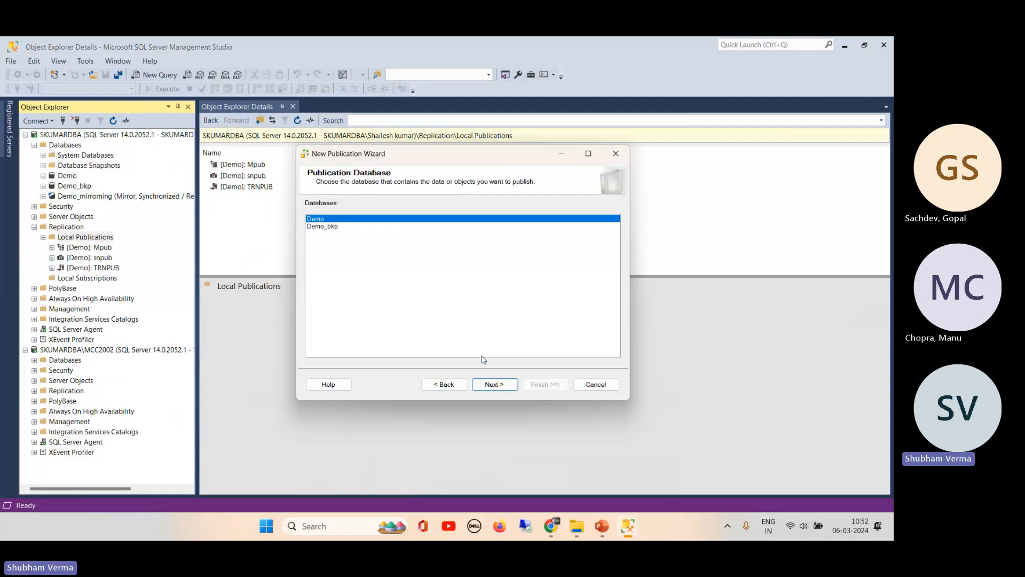
pyautogui.click(483, 386)
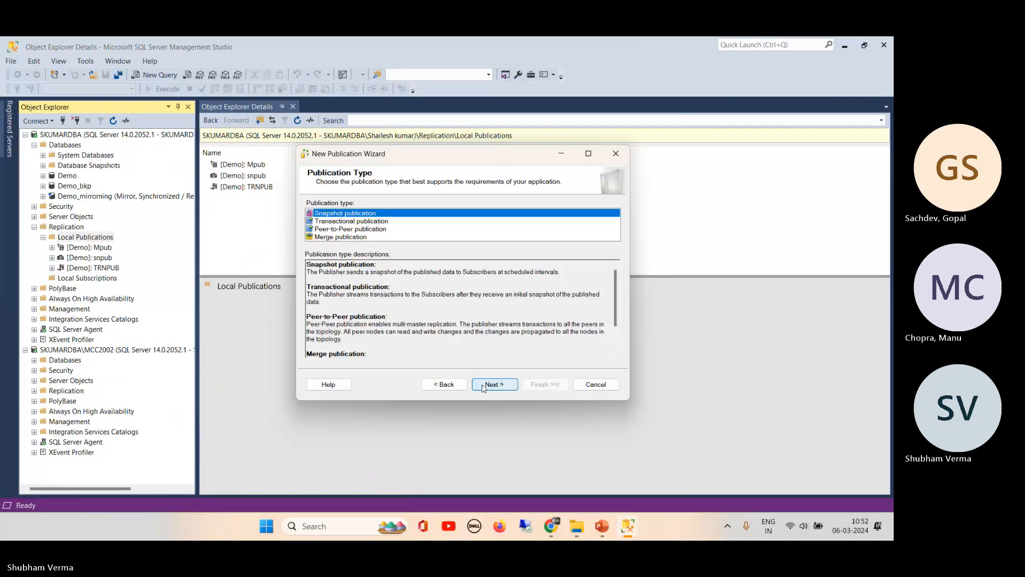
pyautogui.click(366, 221)
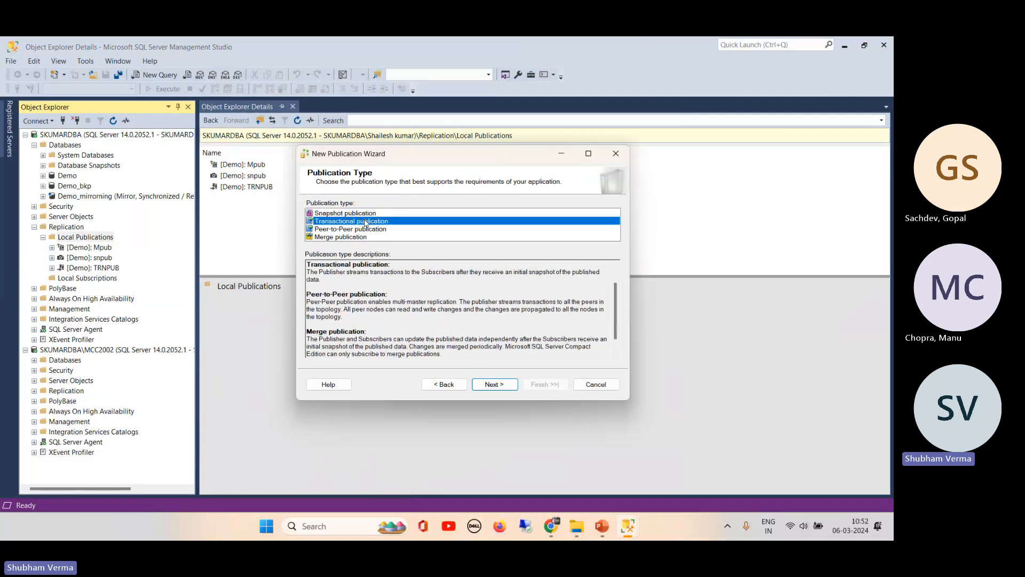
pyautogui.click(497, 383)
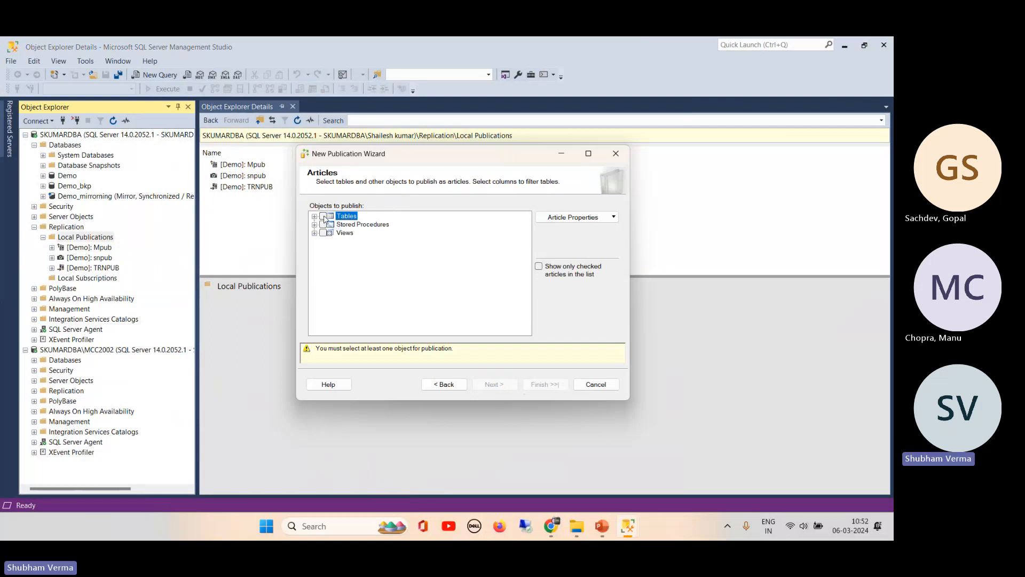
# - Select tables, stored procedures and views as the publication's articles
pyautogui.click(323, 217)
pyautogui.click(323, 225)
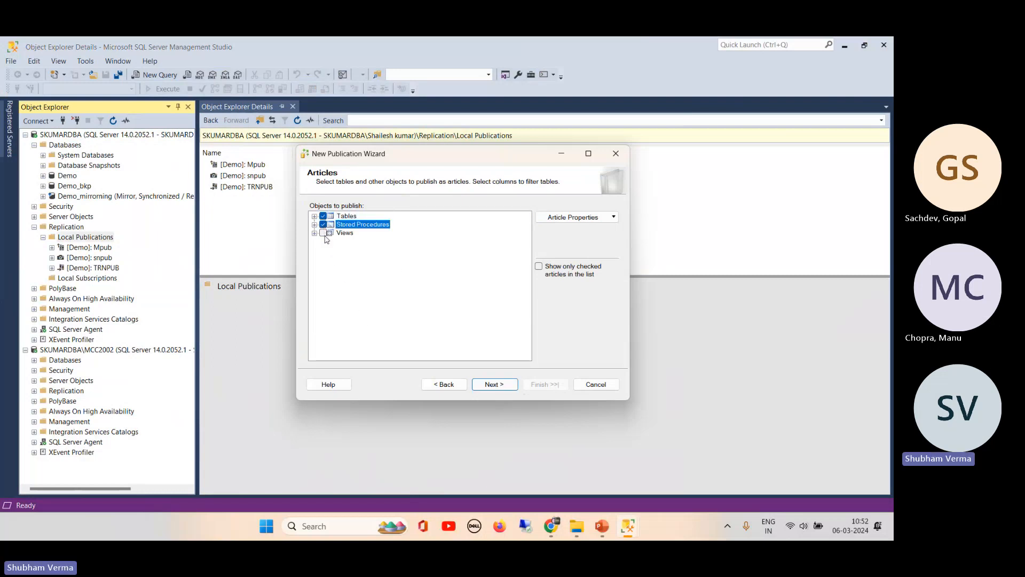
pyautogui.click(323, 233)
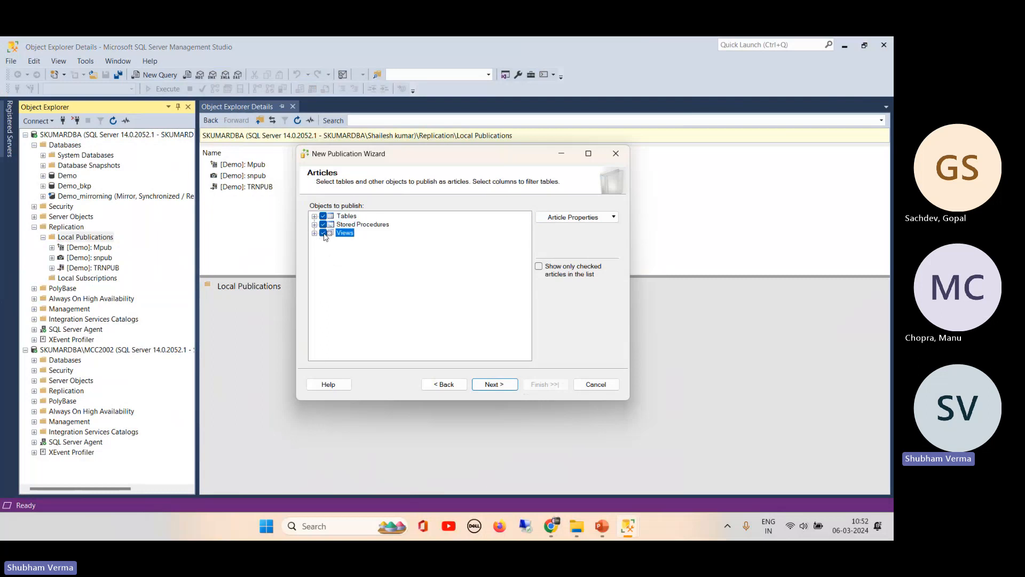
pyautogui.click(494, 385)
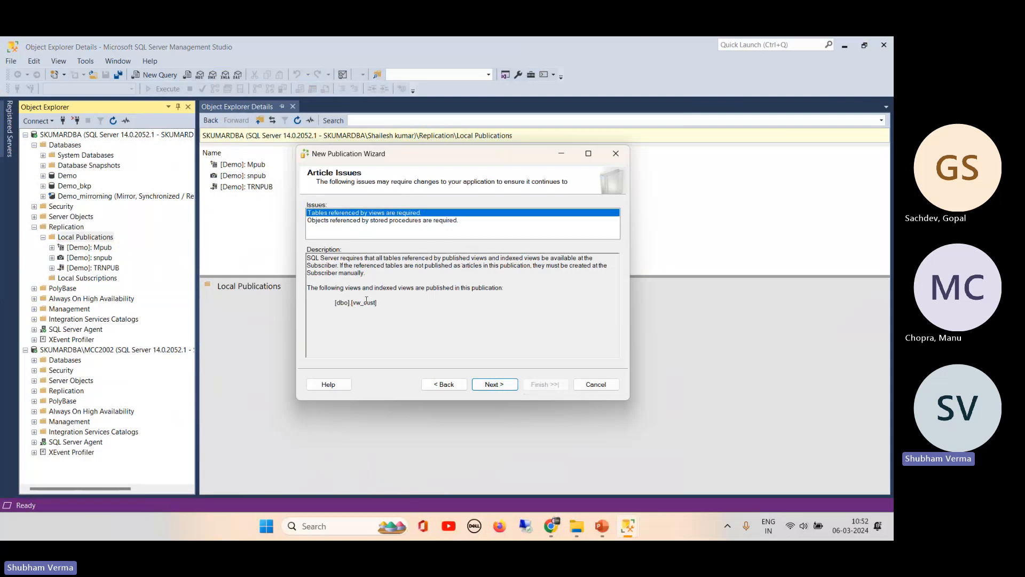
# - Skip article issues and row filters, and tick 'Create a snapshot immediately'
pyautogui.click(495, 384)
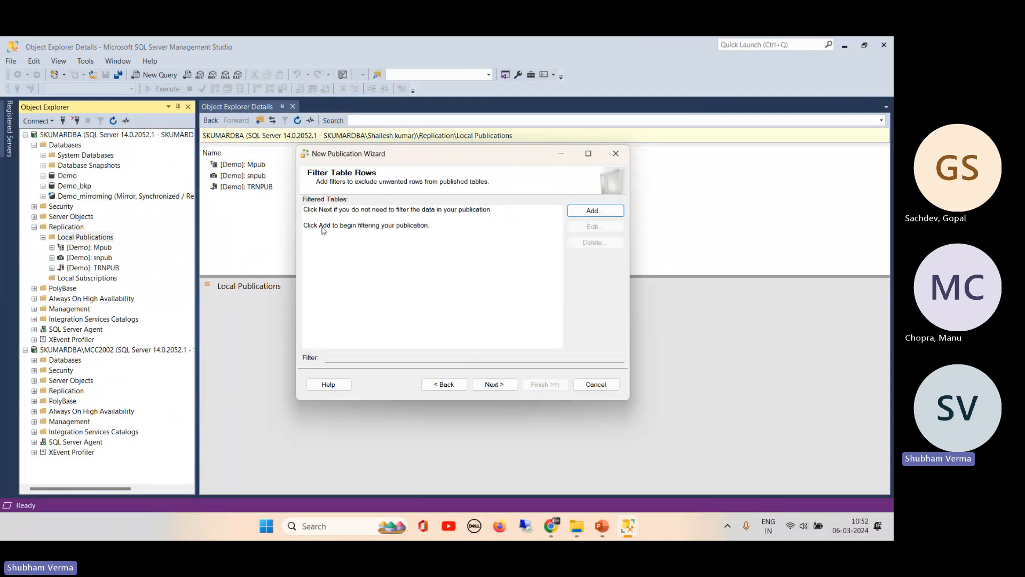
pyautogui.click(495, 385)
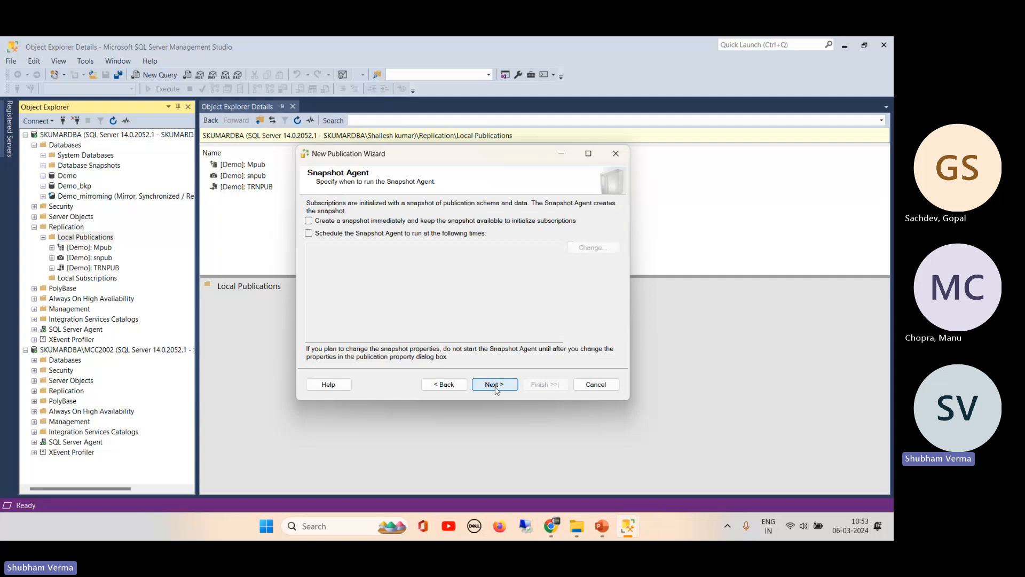
pyautogui.click(447, 385)
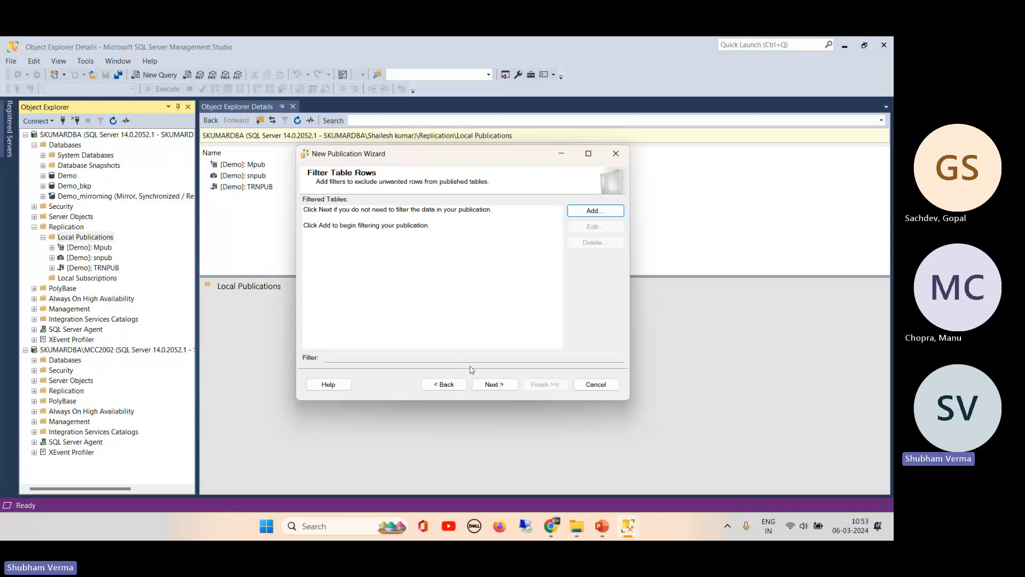
pyautogui.click(495, 383)
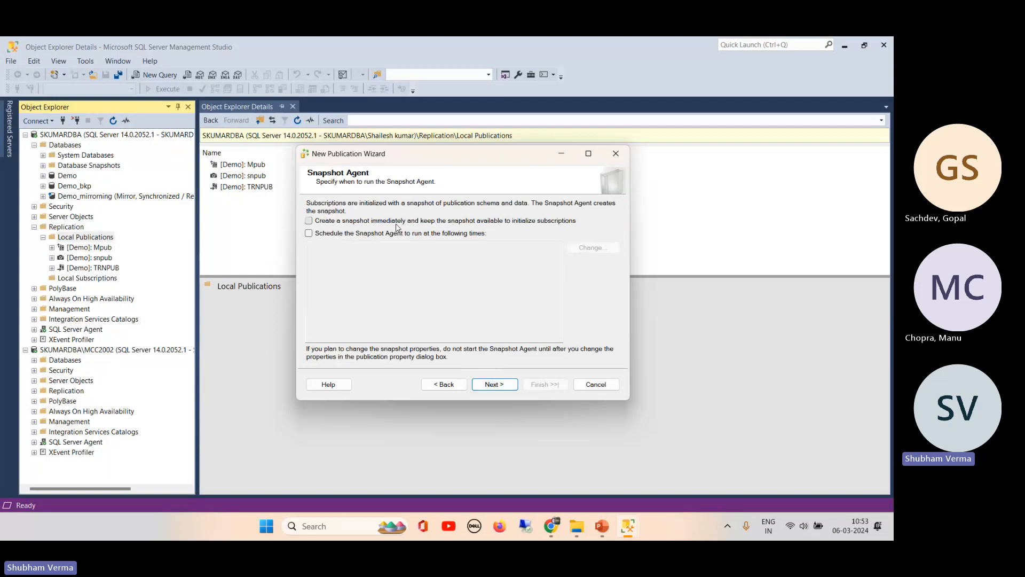
pyautogui.click(396, 221)
pyautogui.click(495, 385)
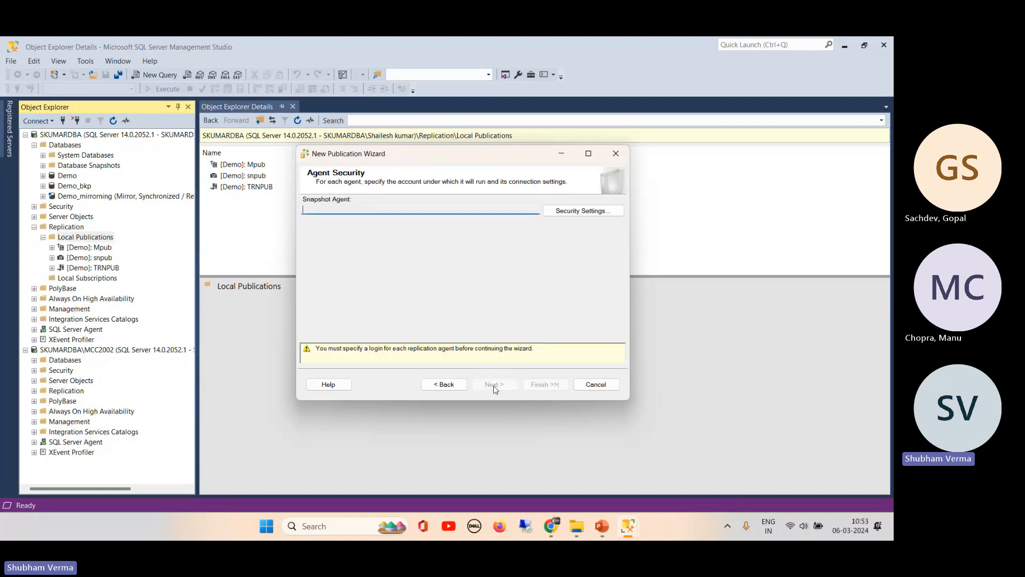
# - Set the Snapshot Agent to run under the SQL Server Agent service account
pyautogui.click(580, 213)
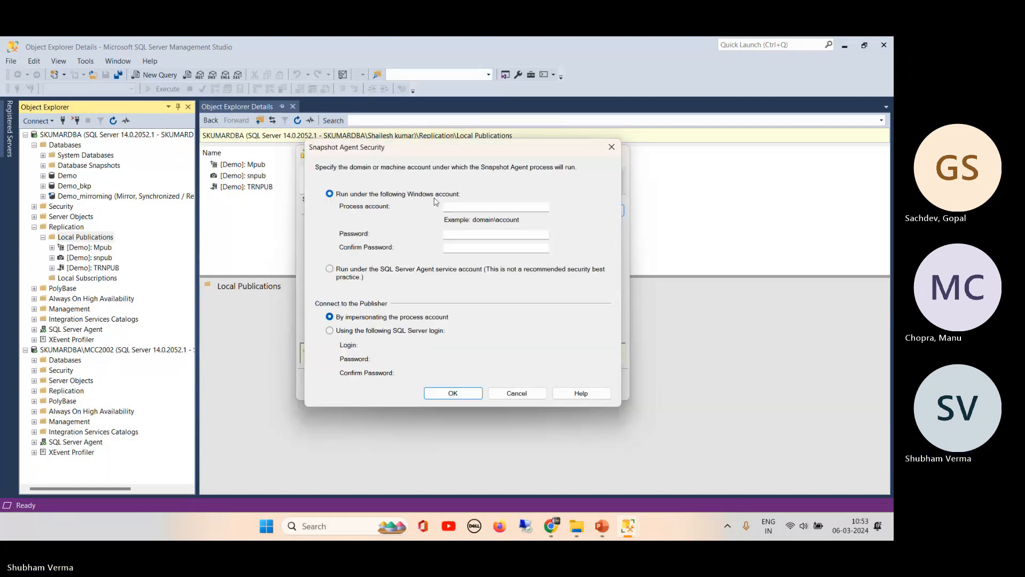
pyautogui.click(348, 276)
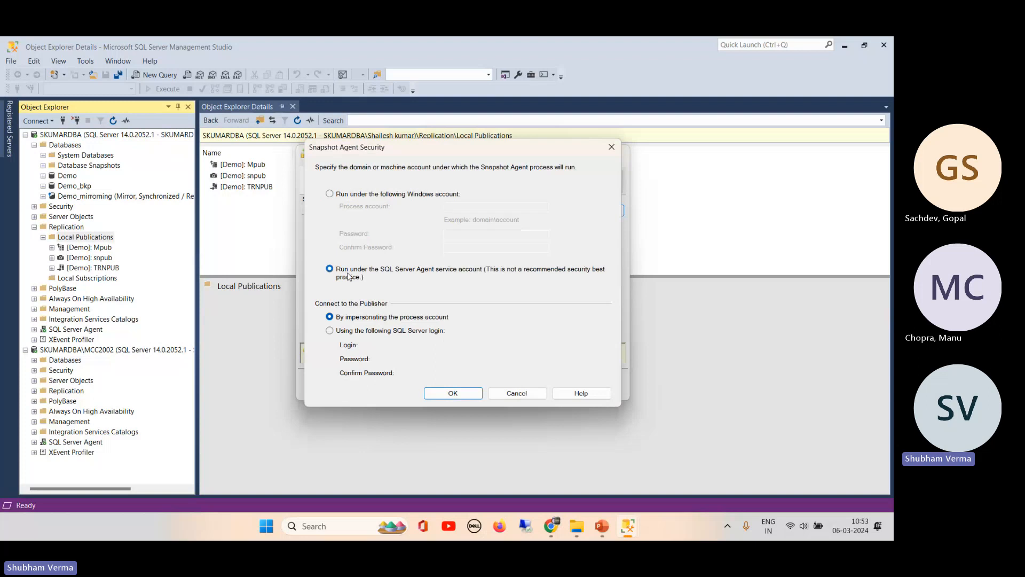
pyautogui.click(453, 393)
pyautogui.click(502, 384)
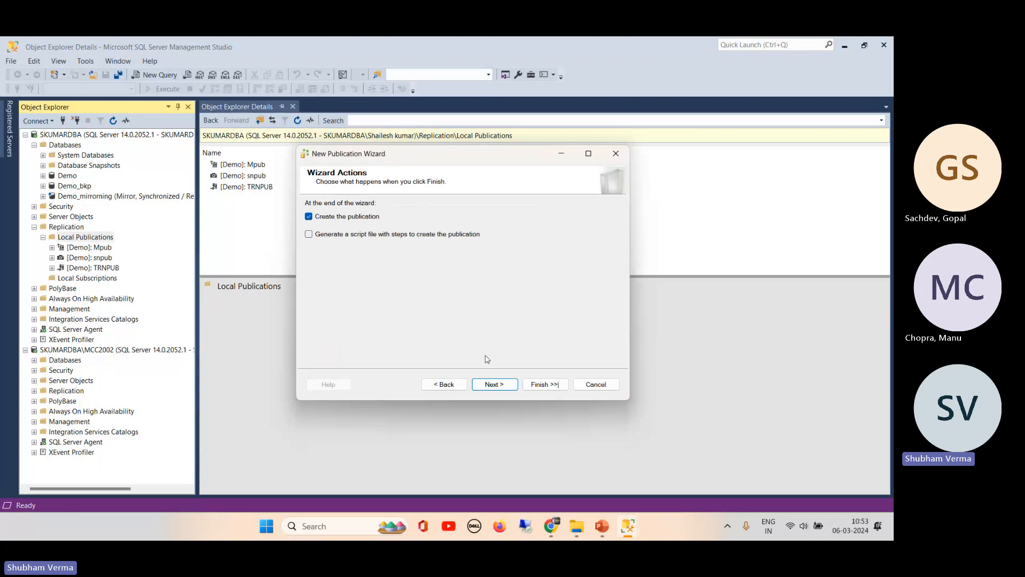
pyautogui.click(495, 384)
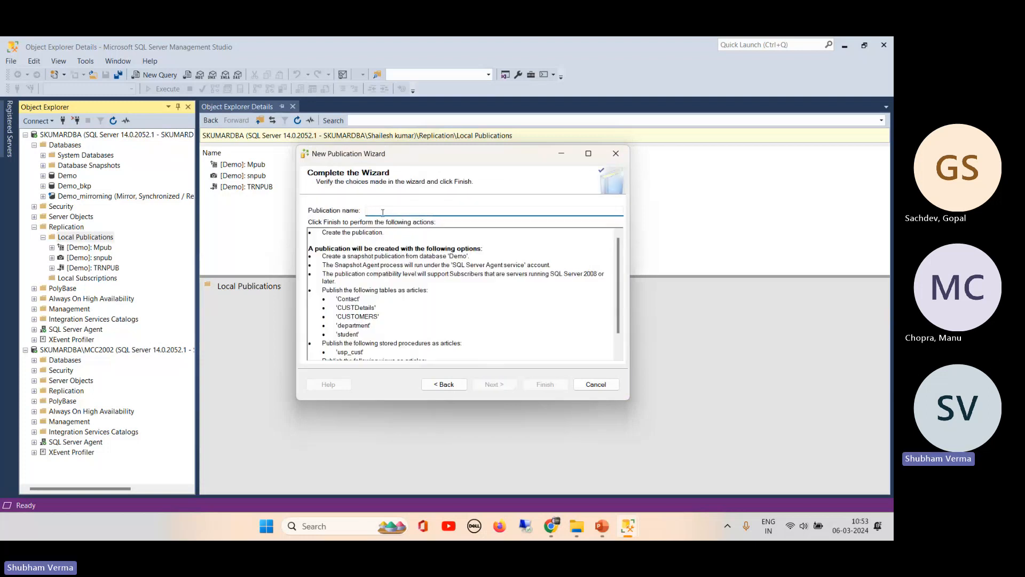
# - Name the publication PubS, create it, and close the finished wizard
pyautogui.write('PubS')
pyautogui.click(542, 384)
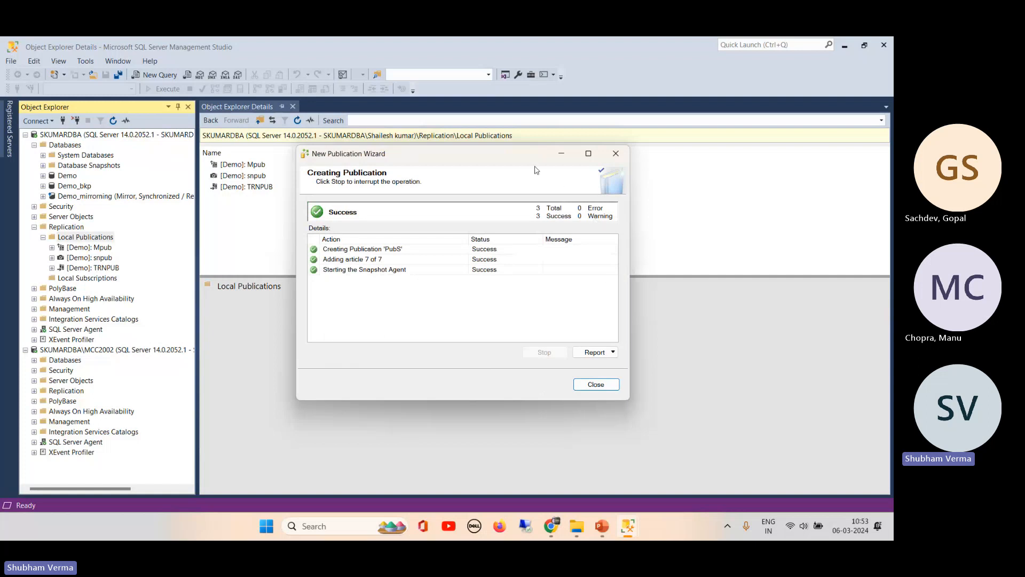
pyautogui.moveTo(511, 160); pyautogui.dragTo(457, 164)
pyautogui.moveTo(575, 401); pyautogui.dragTo(712, 426)
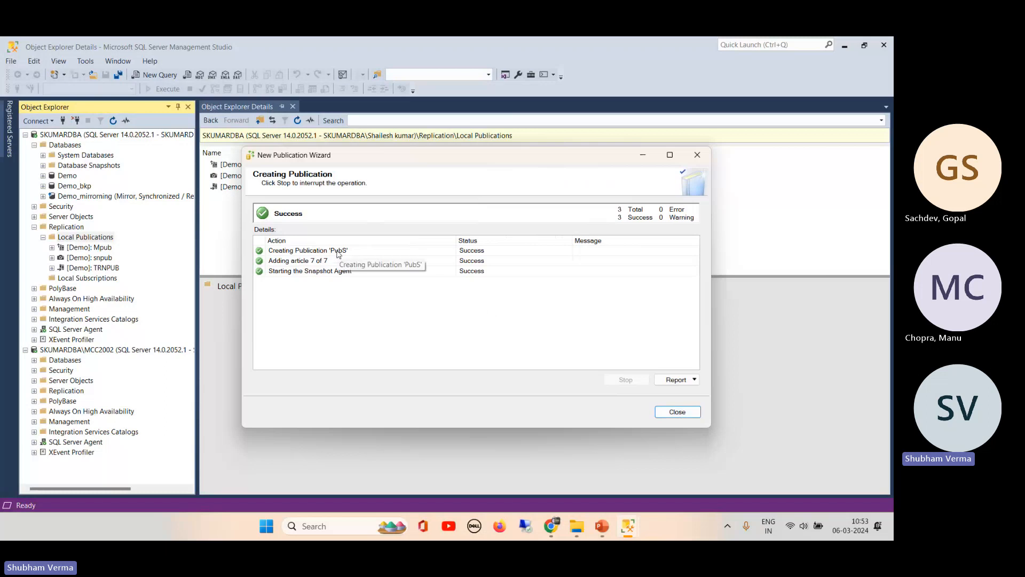
pyautogui.click(677, 412)
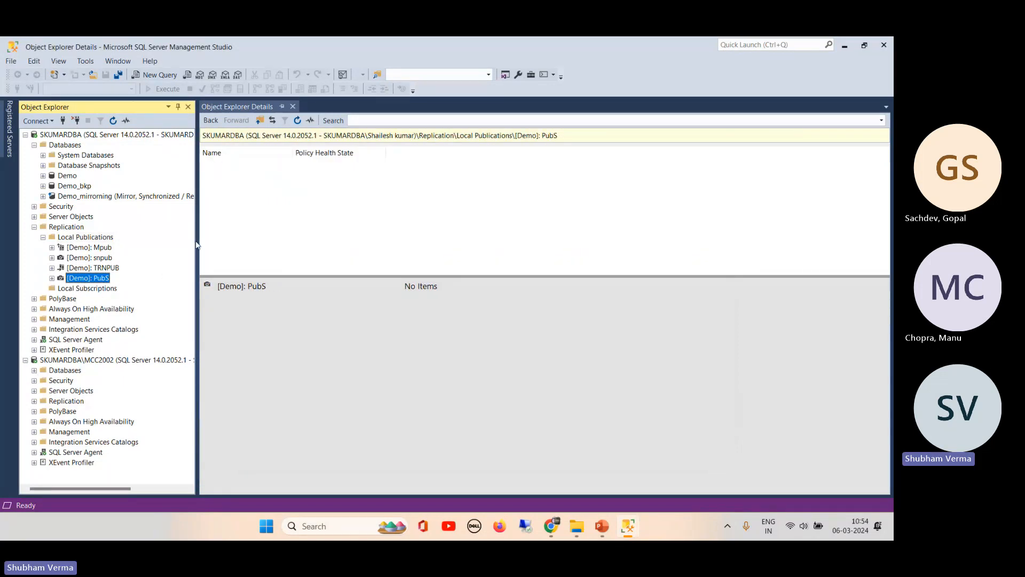
# - Start a new subscription from Local Subscriptions and select the PubS publication under Demo
pyautogui.rightClick(113, 290)
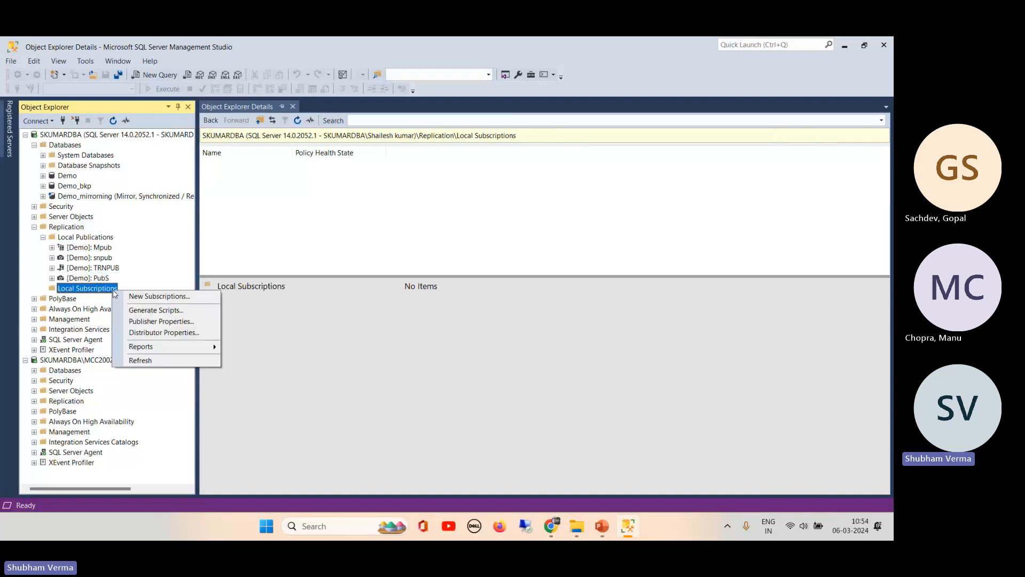
pyautogui.click(159, 296)
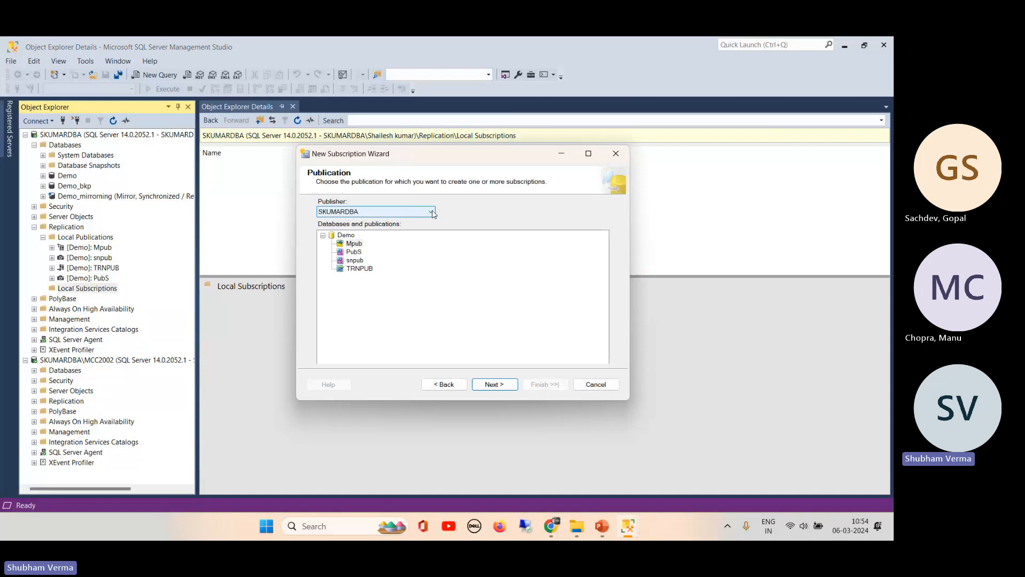
pyautogui.click(355, 253)
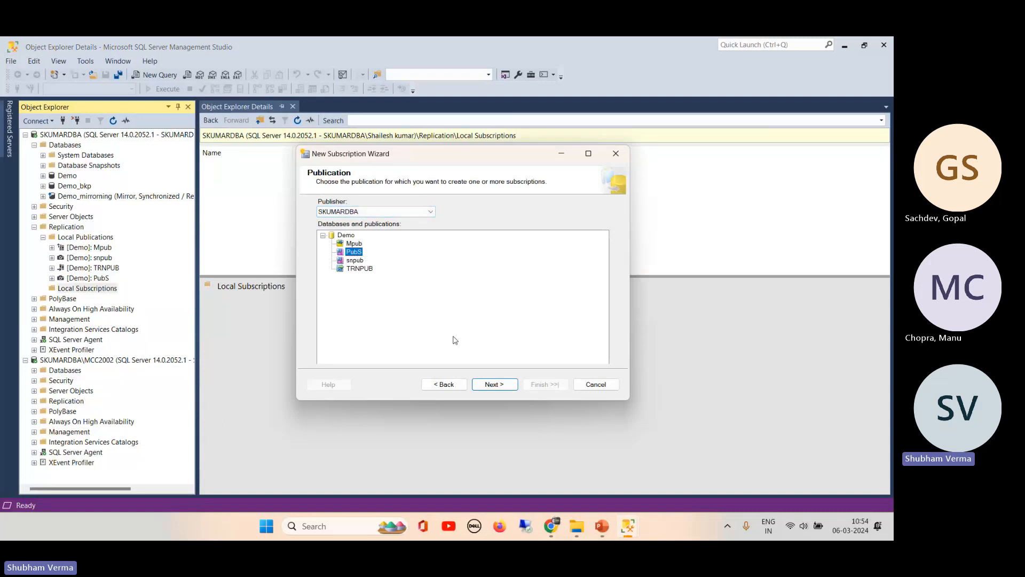
pyautogui.click(491, 385)
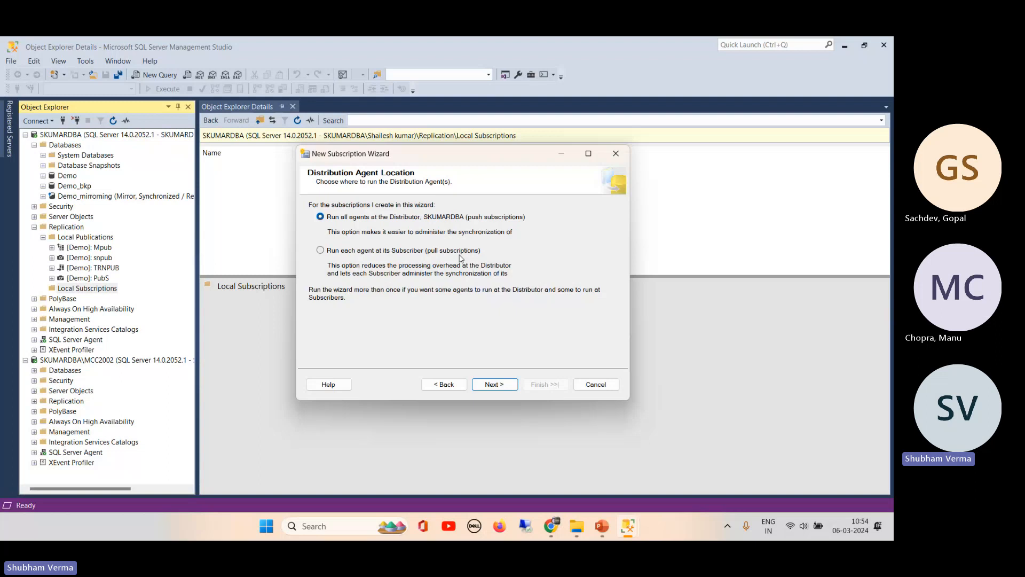
# - Keep push subscriptions and add SKUMARDBA\MCC2002 as a SQL Server subscriber
pyautogui.click(493, 384)
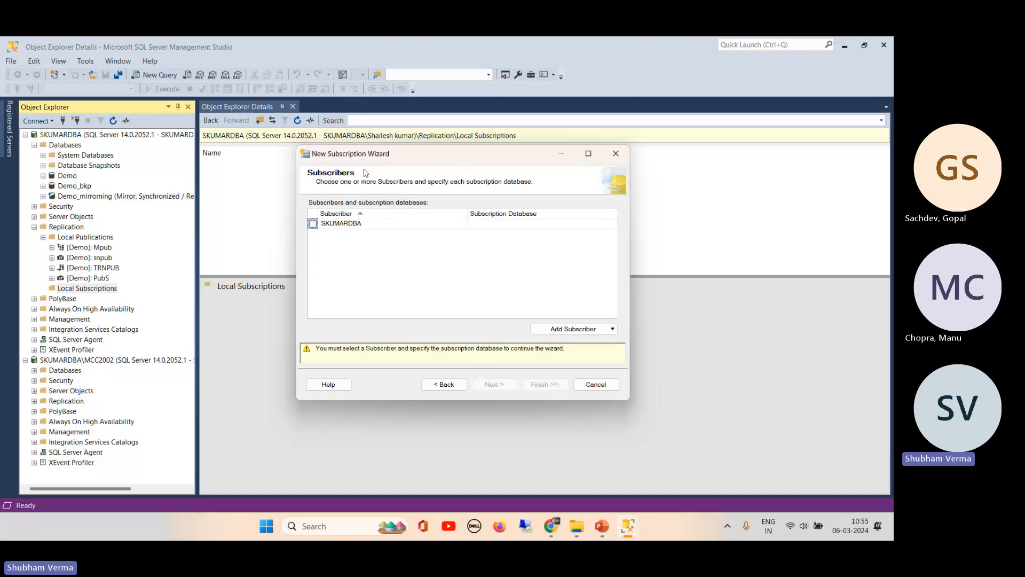
pyautogui.click(448, 228)
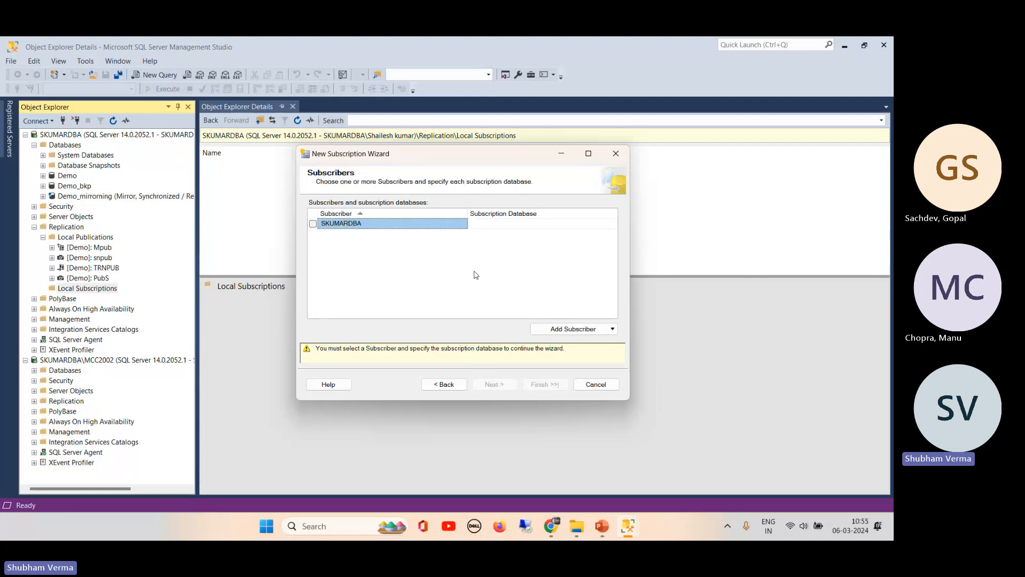
pyautogui.click(570, 332)
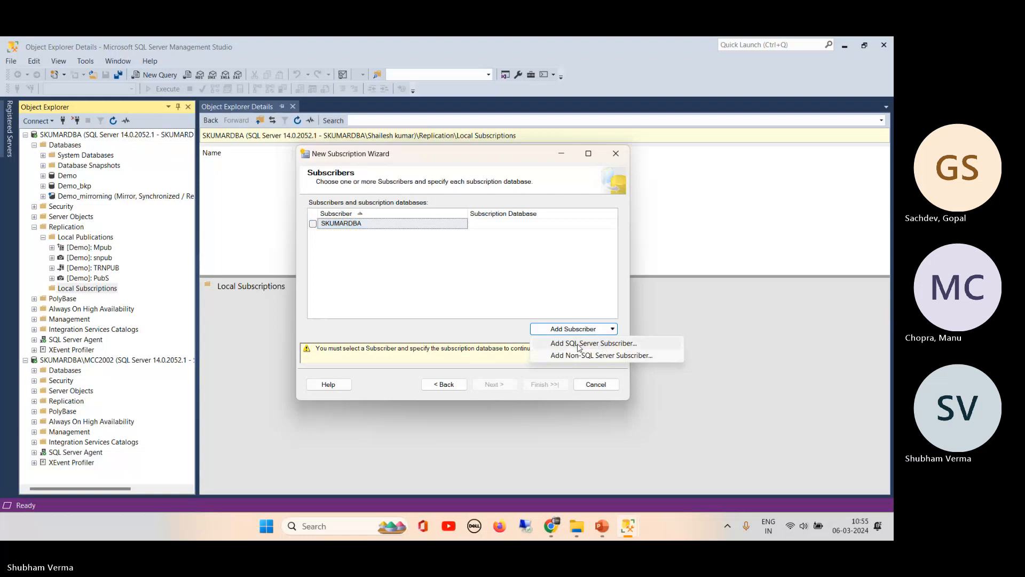
pyautogui.click(578, 346)
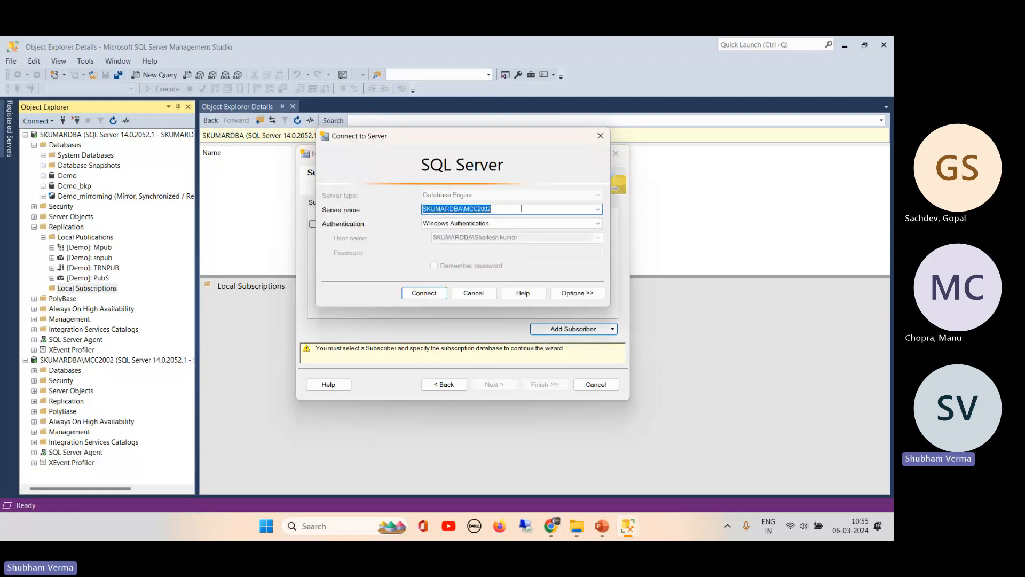
pyautogui.click(414, 297)
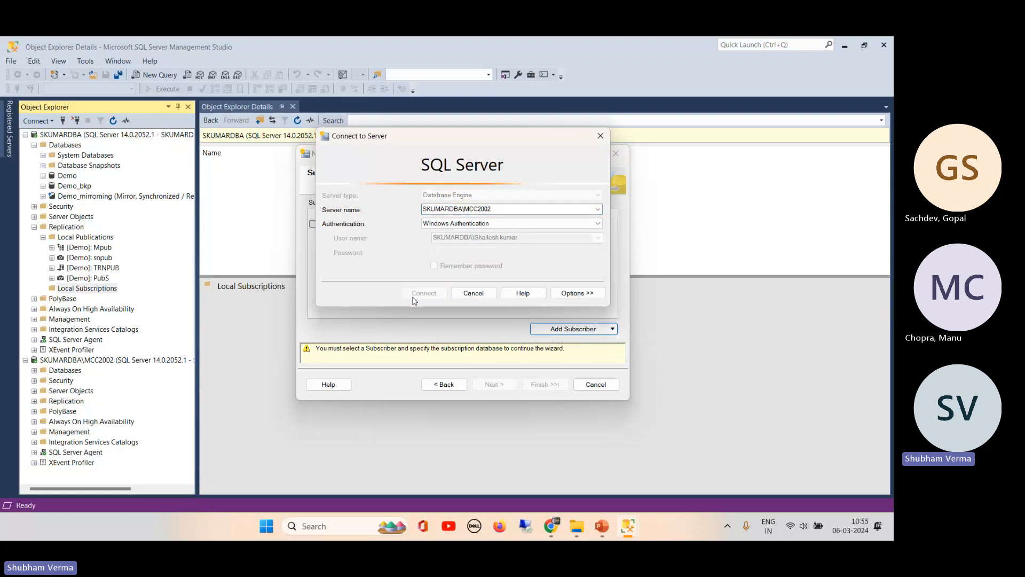
# - Check MCC2002's subscription database list, close it without a choice, and cancel the wizard
pyautogui.click(523, 233)
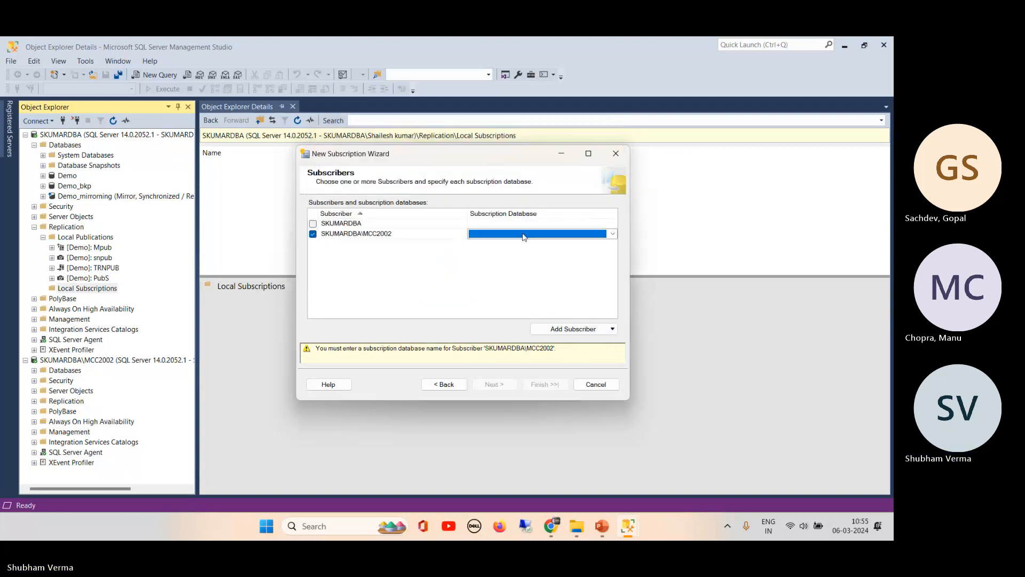
pyautogui.click(612, 234)
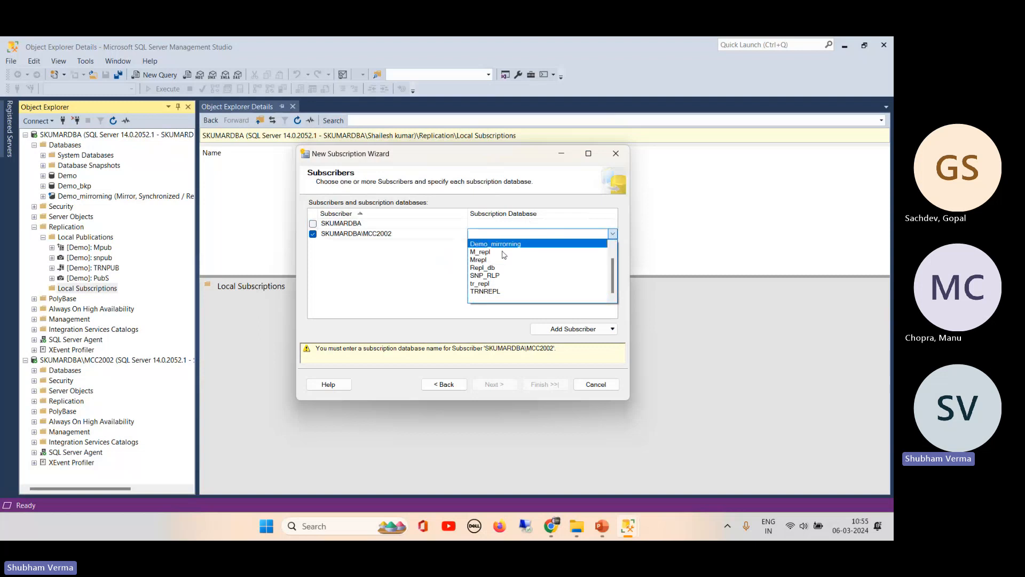
pyautogui.click(401, 281)
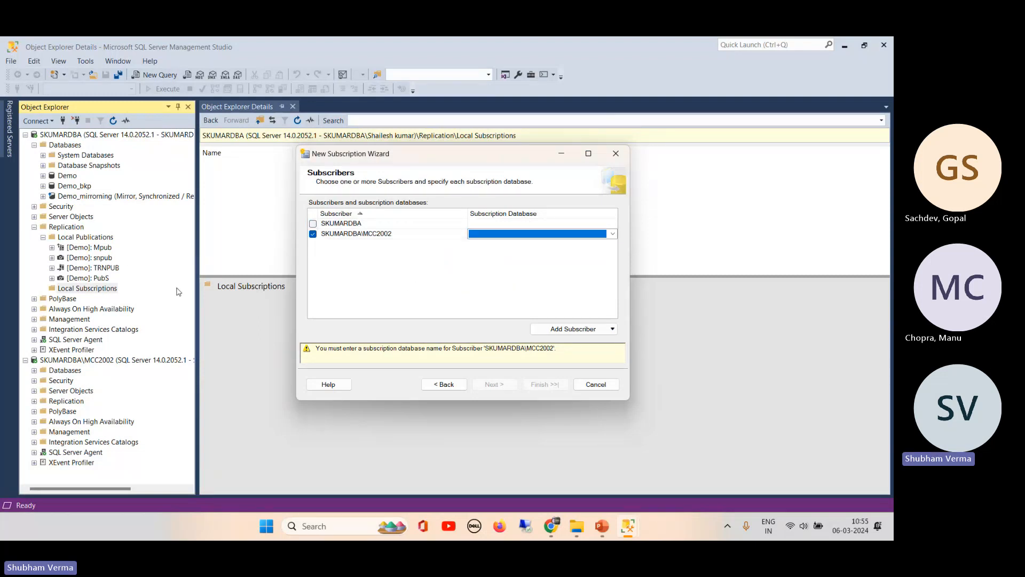
pyautogui.press('Escape')
pyautogui.click(34, 370)
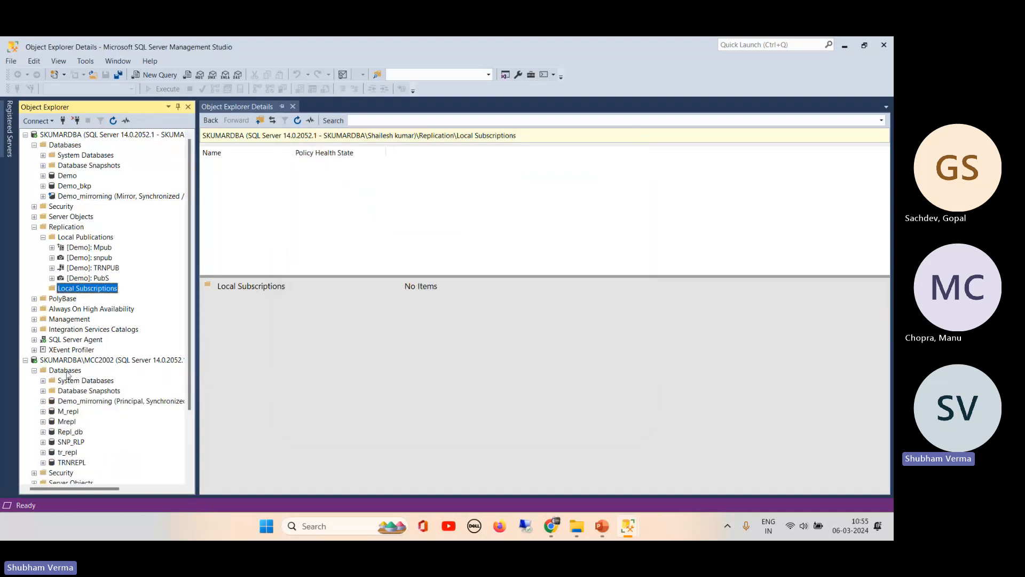
# - Create a new database named RepS on MCC2002 with default files, then refresh the server
pyautogui.rightClick(67, 370)
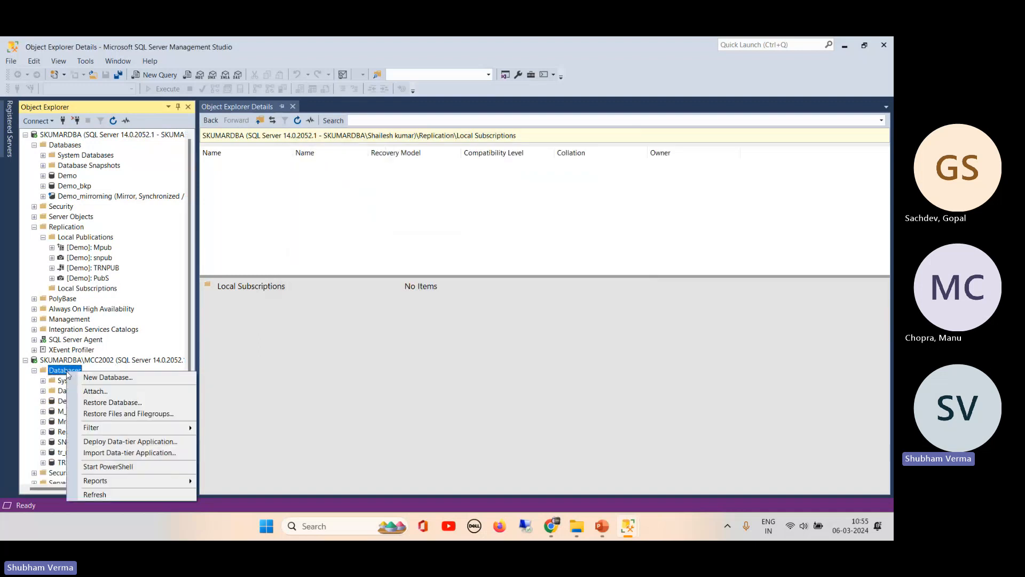
pyautogui.click(128, 379)
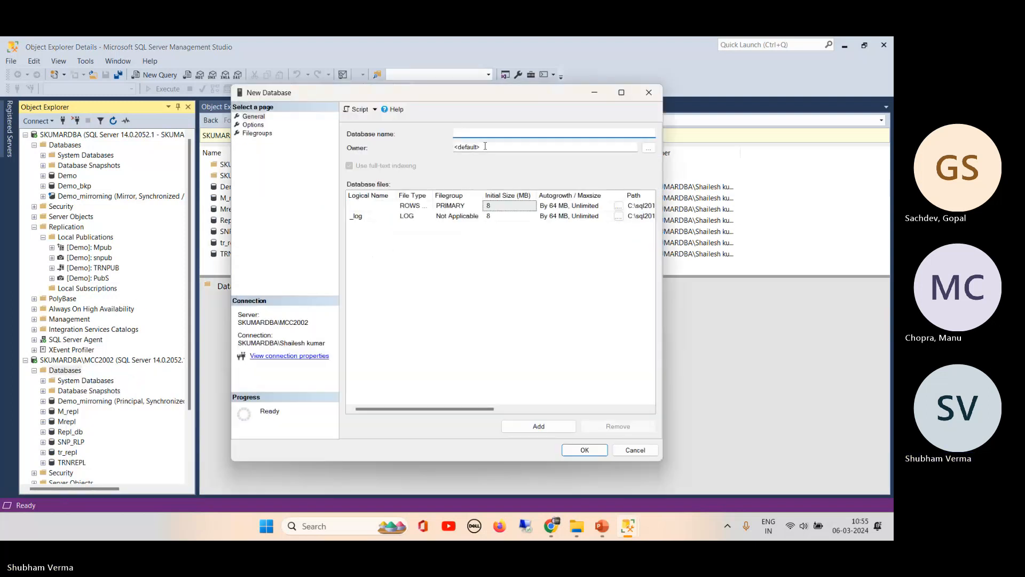
pyautogui.write('RepS')
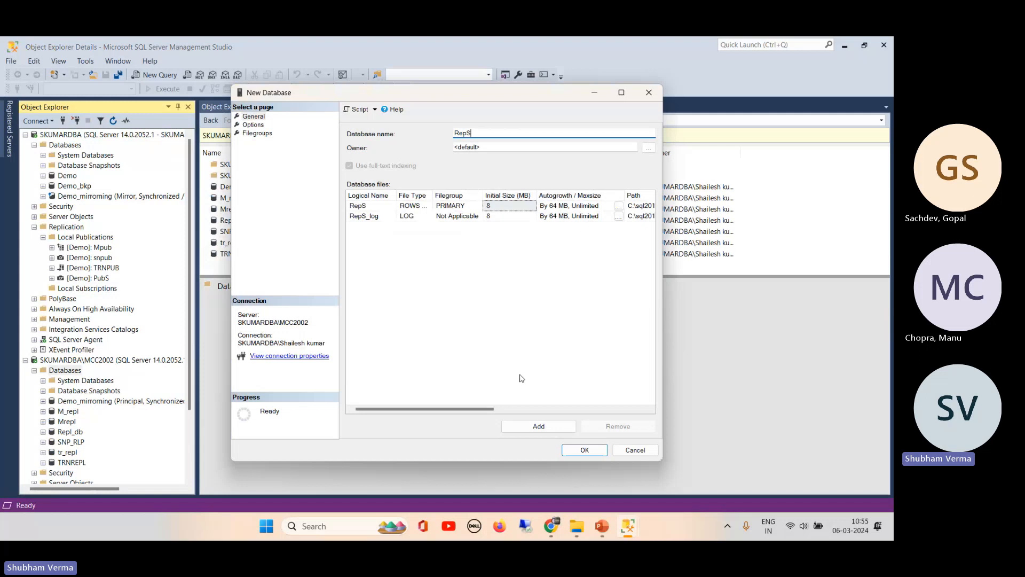
pyautogui.moveTo(486, 409); pyautogui.dragTo(459, 410)
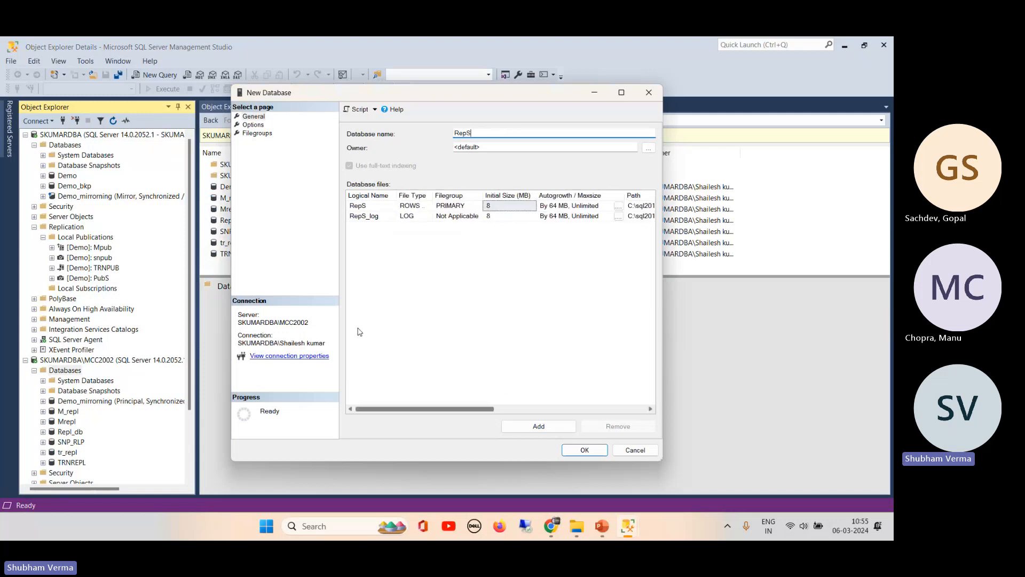
pyautogui.click(585, 453)
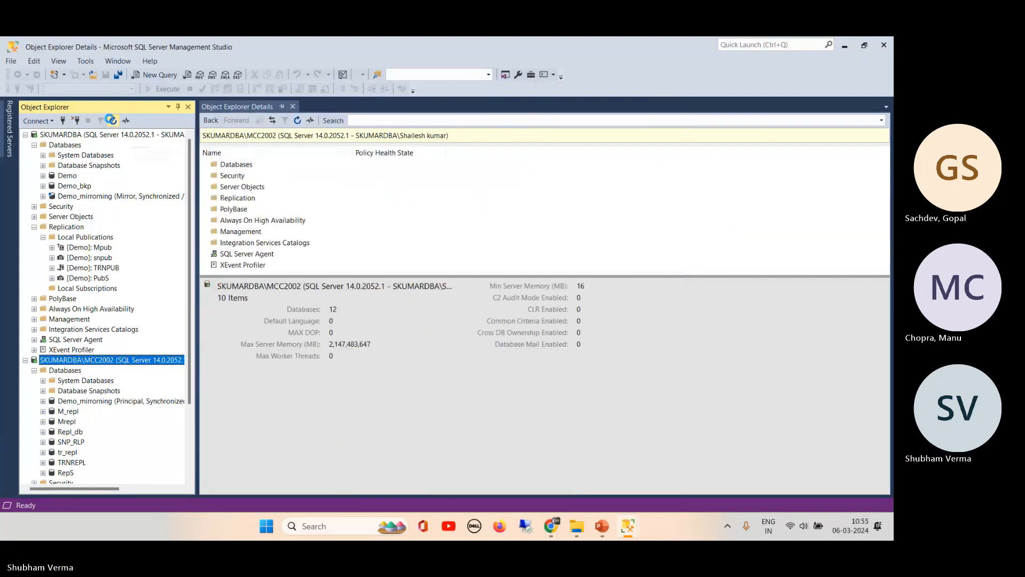
pyautogui.click(113, 120)
# - Return to the subscription wizard and re-tick SKUMARDBA\MCC2002 as the subscriber
pyautogui.moveTo(627, 526)
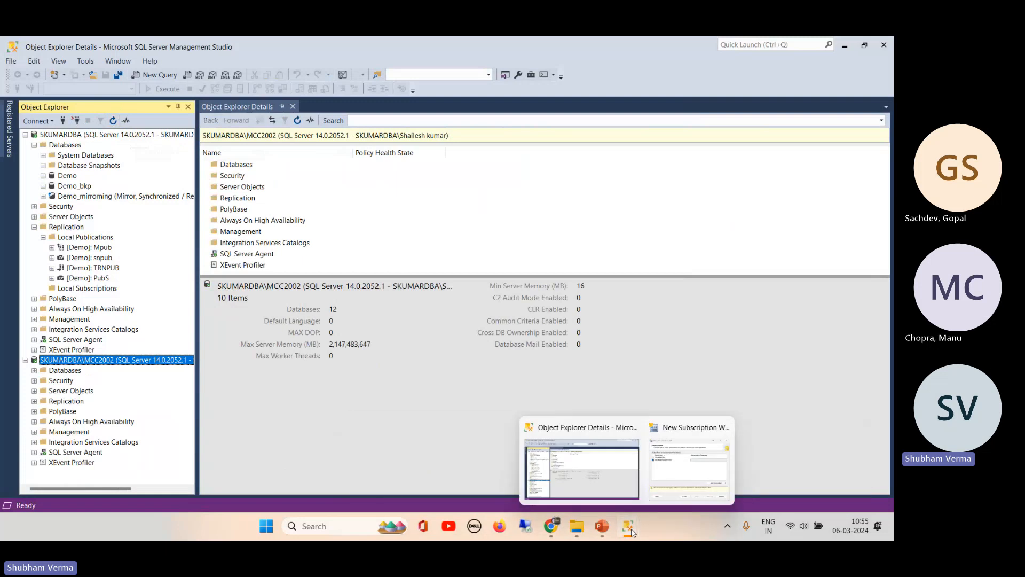
pyautogui.click(710, 460)
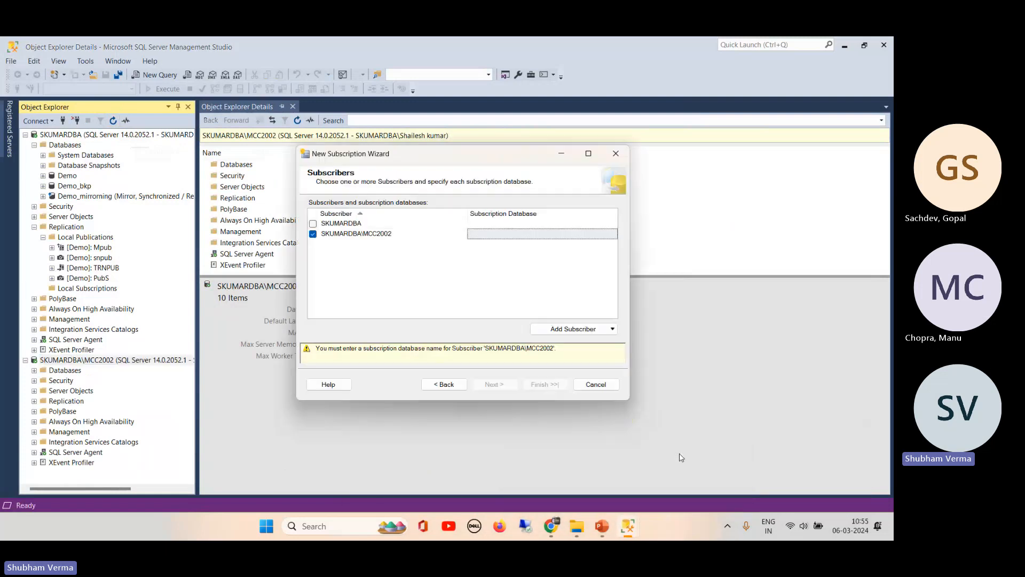
pyautogui.click(613, 235)
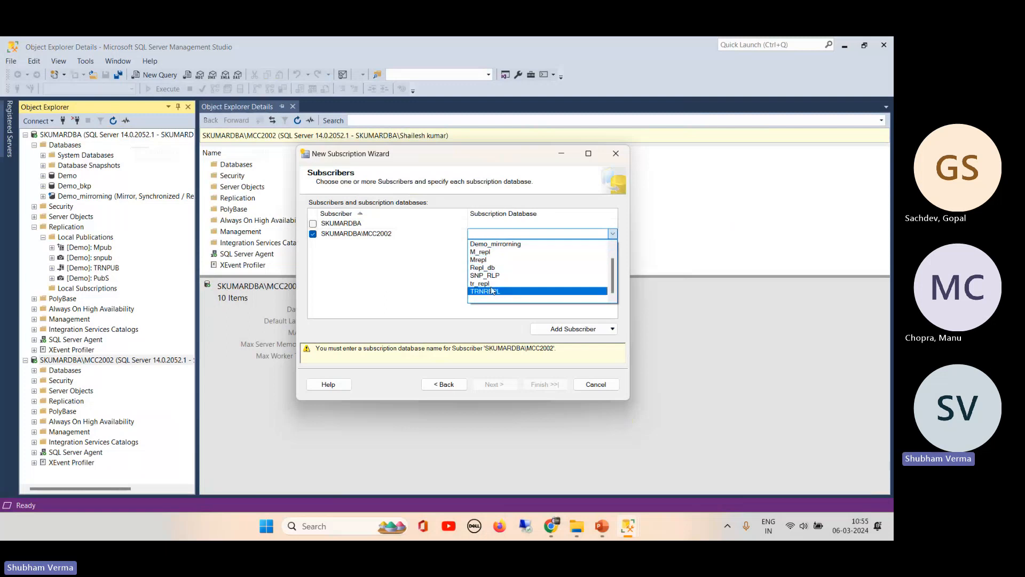
pyautogui.click(419, 286)
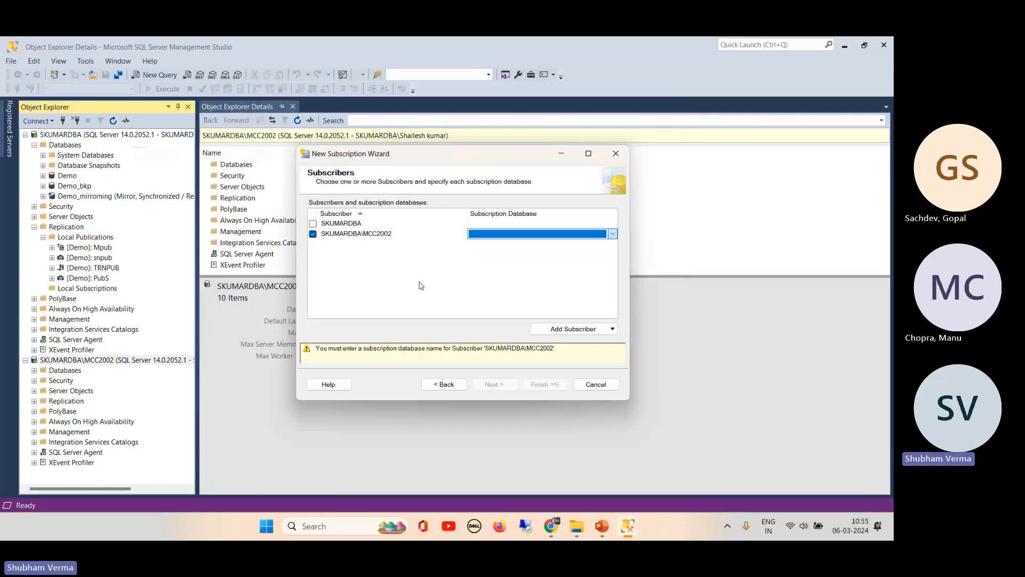
pyautogui.click(446, 385)
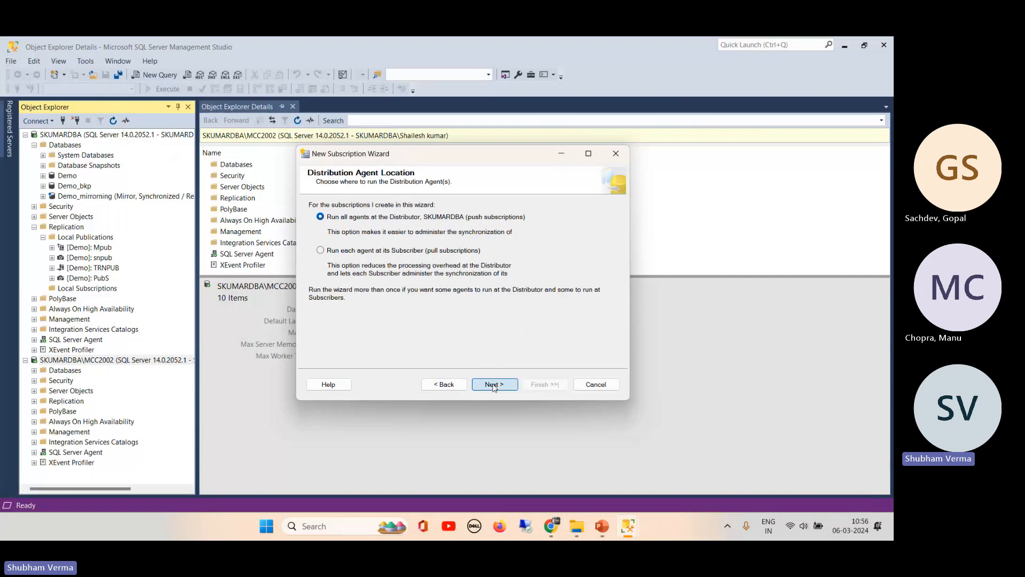
pyautogui.click(494, 385)
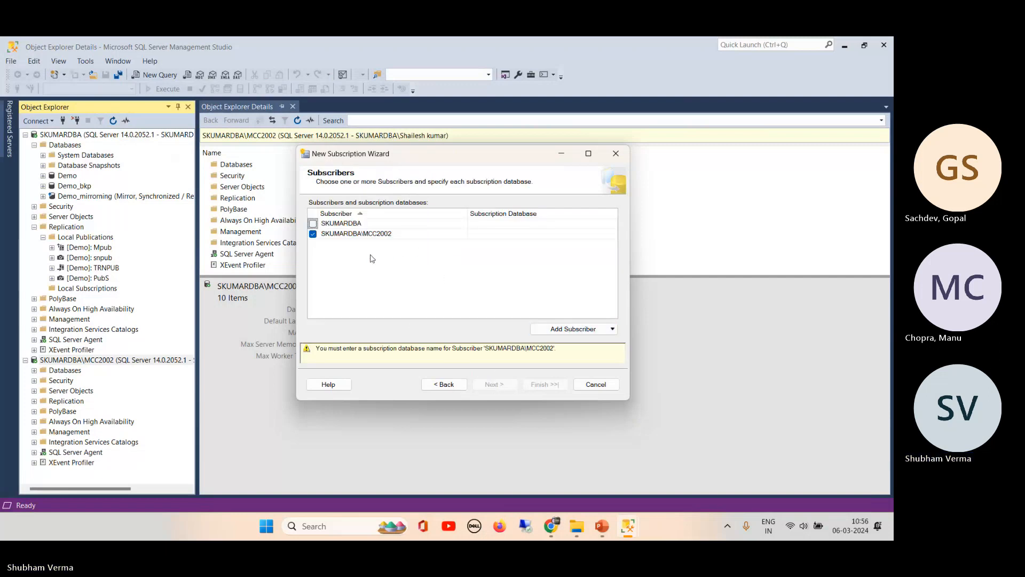
pyautogui.click(338, 236)
pyautogui.click(313, 234)
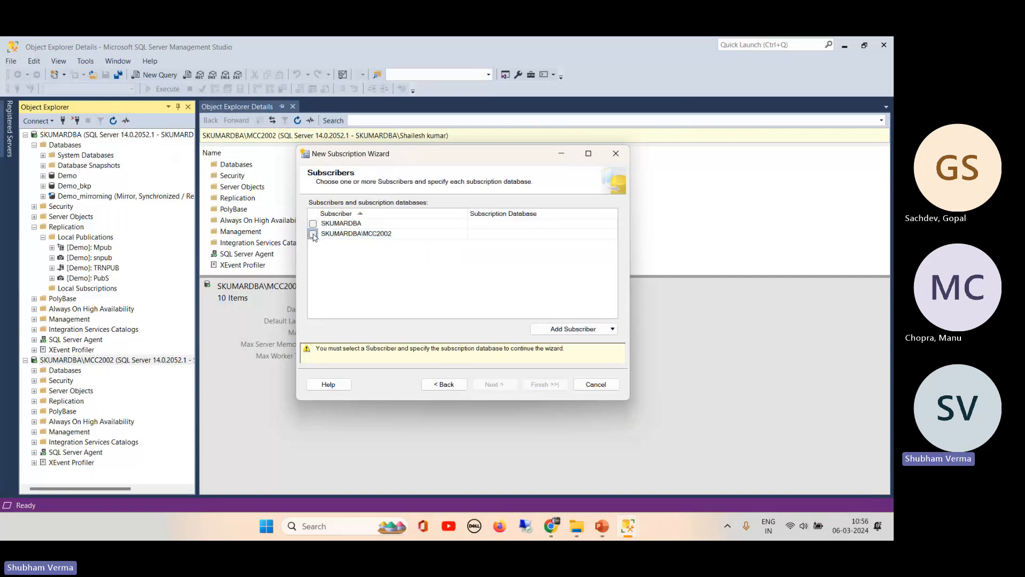
pyautogui.click(314, 235)
pyautogui.click(313, 235)
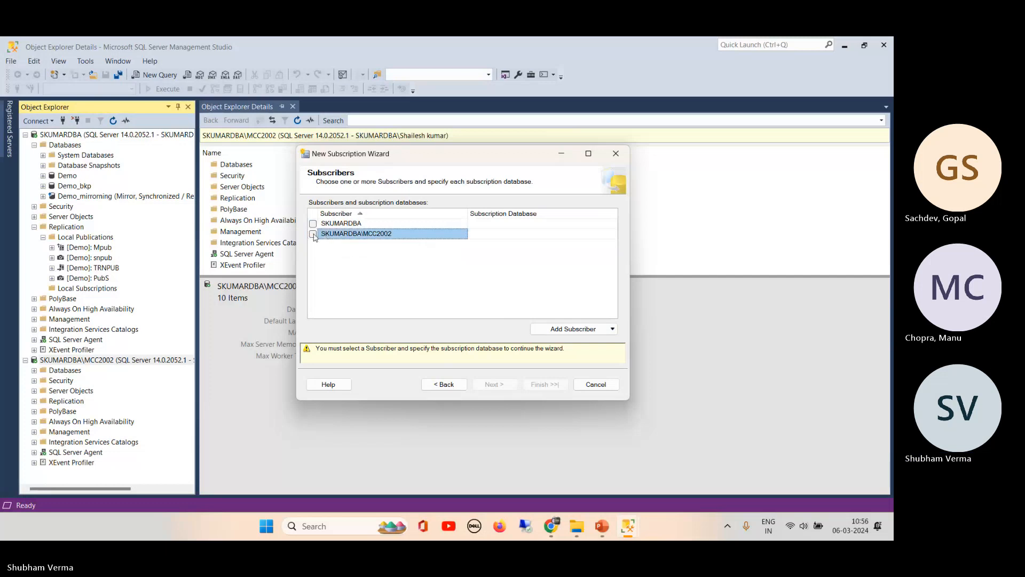
# - Refresh the database list and set RepS as MCC2002's subscription database
pyautogui.click(612, 234)
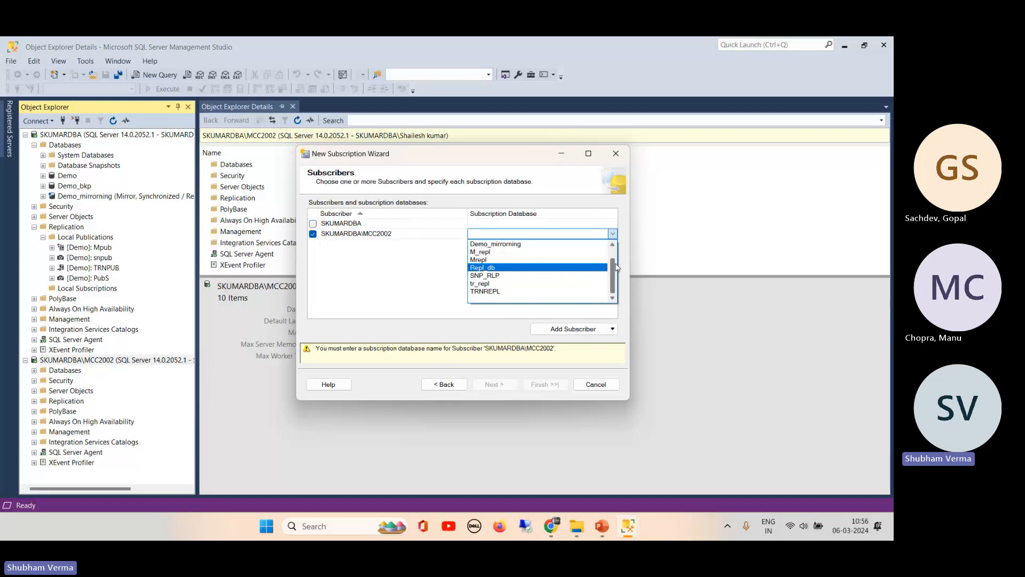
pyautogui.moveTo(612, 270); pyautogui.dragTo(612, 244)
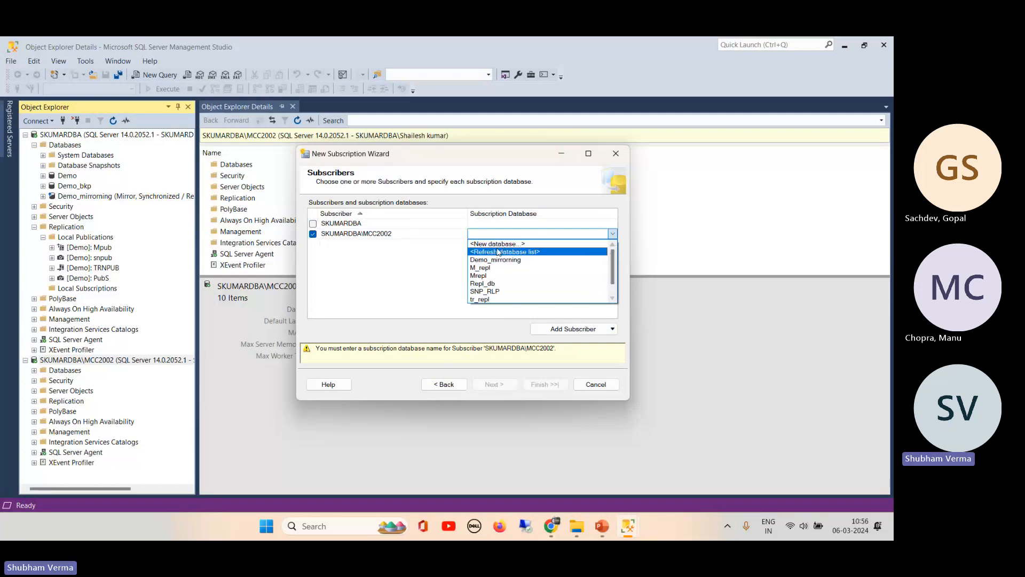
pyautogui.click(528, 257)
pyautogui.click(612, 234)
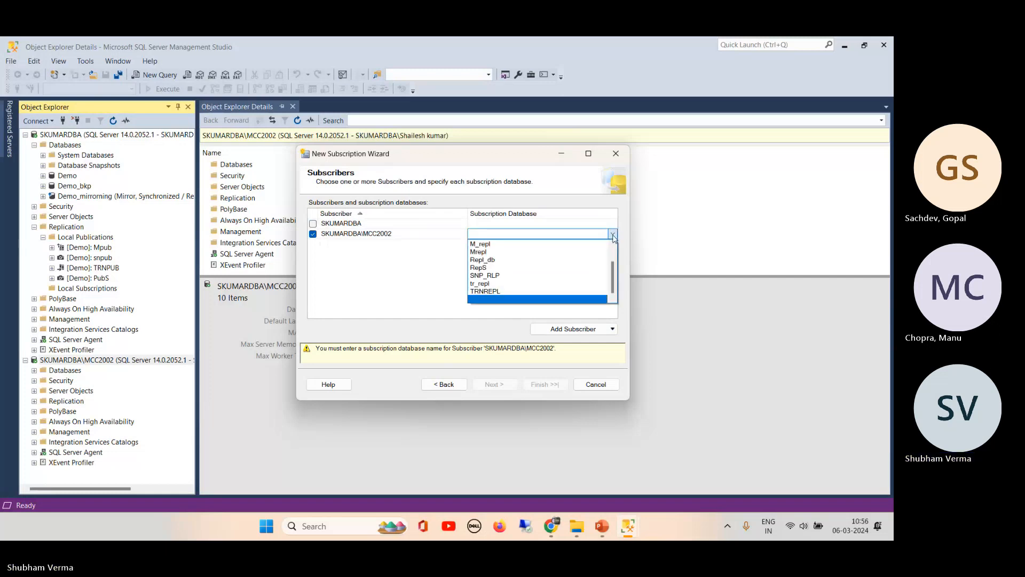
pyautogui.click(507, 269)
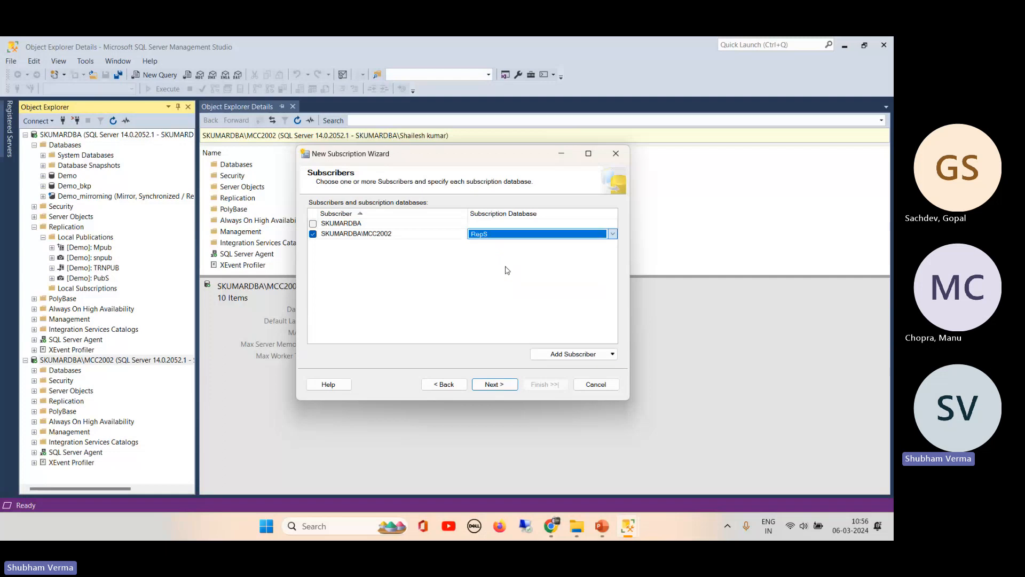
pyautogui.click(613, 233)
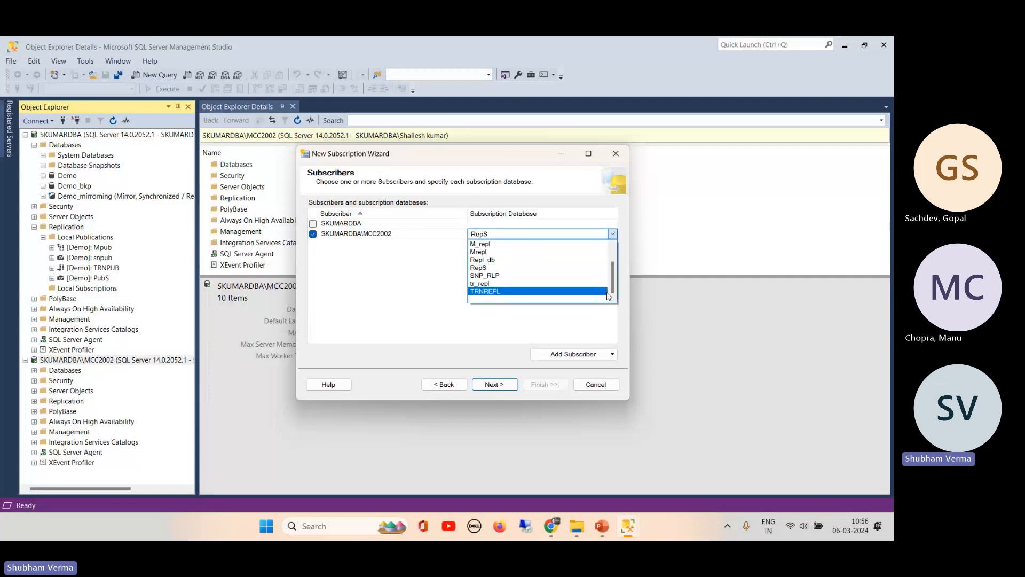
pyautogui.scroll(1, 614, 270)
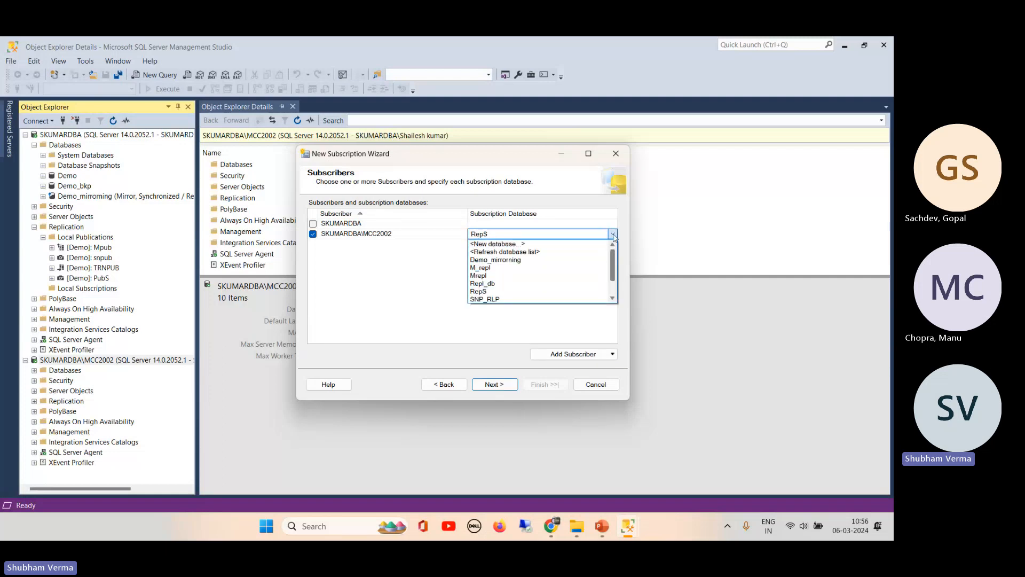
pyautogui.scroll(-1, 538, 251)
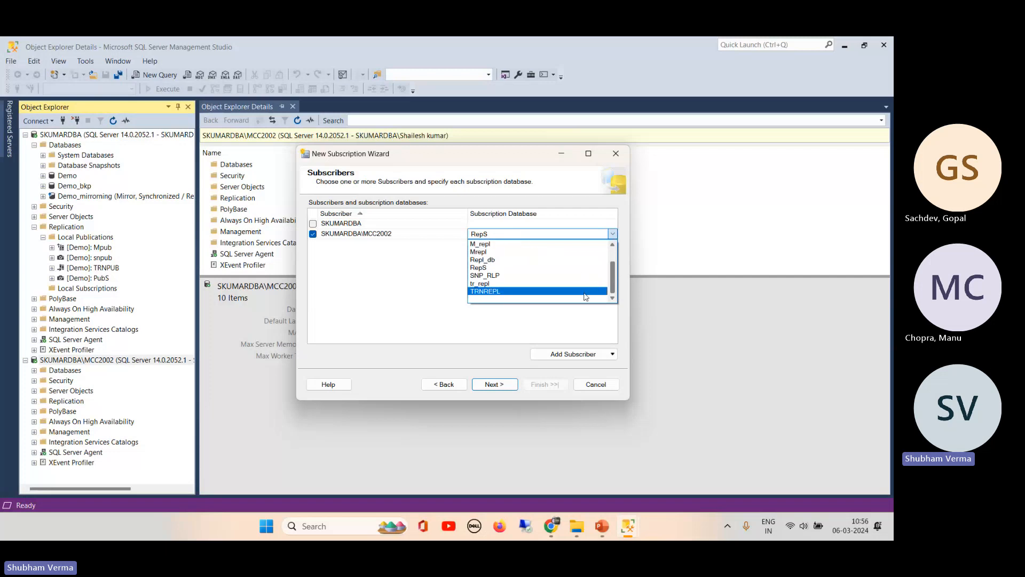
pyautogui.scroll(1, 611, 265)
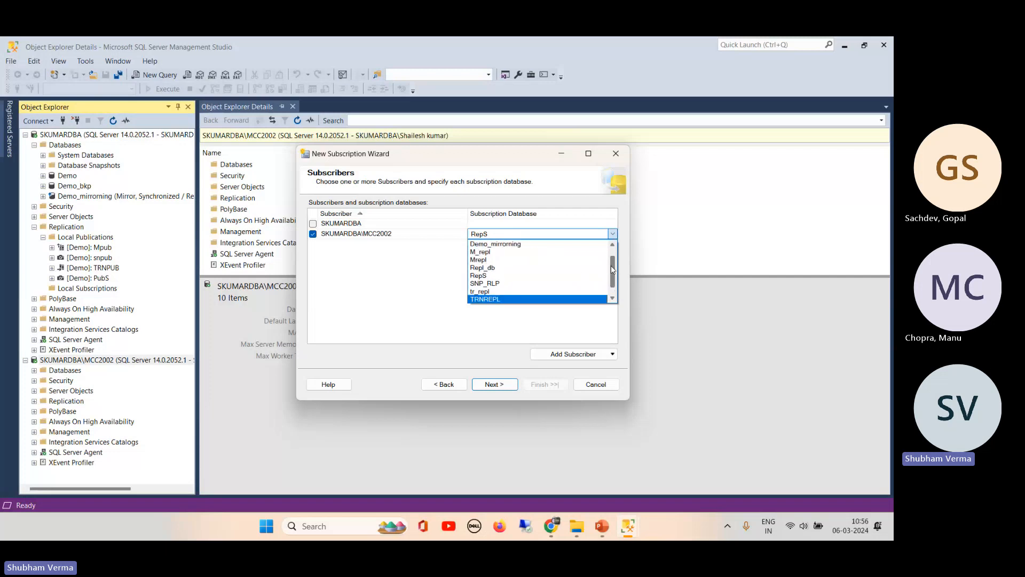
pyautogui.click(482, 277)
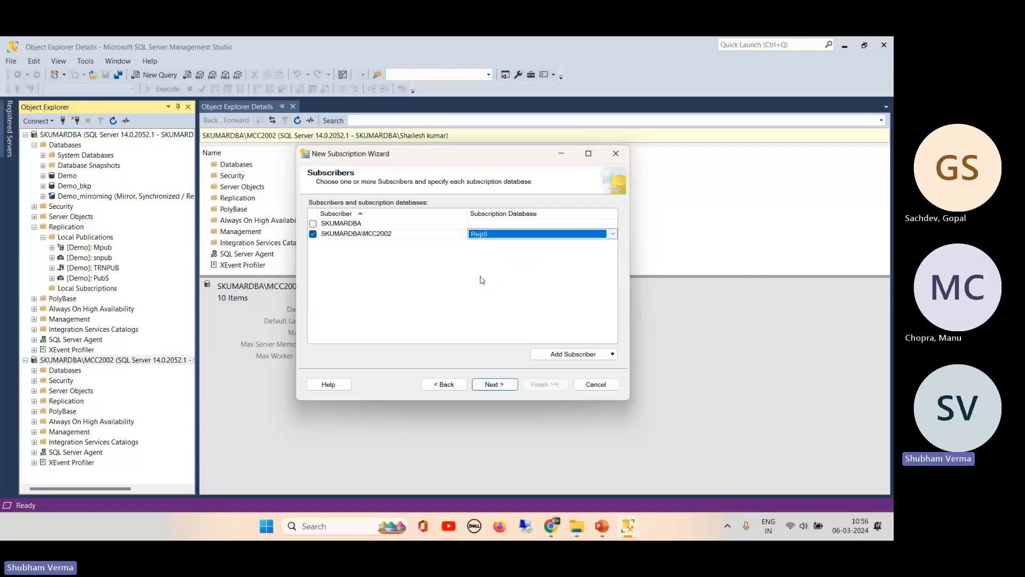
pyautogui.click(425, 256)
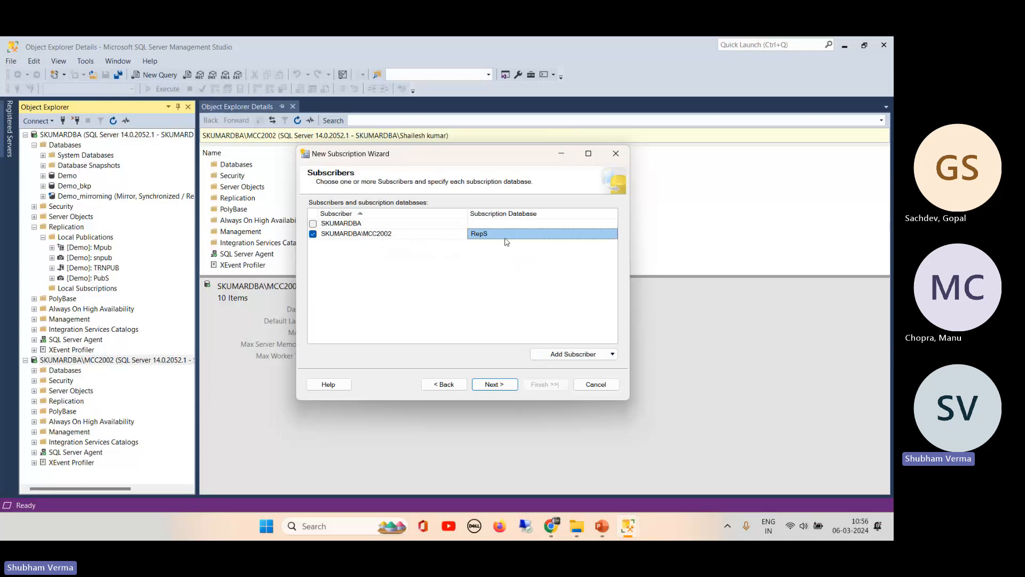
pyautogui.click(495, 385)
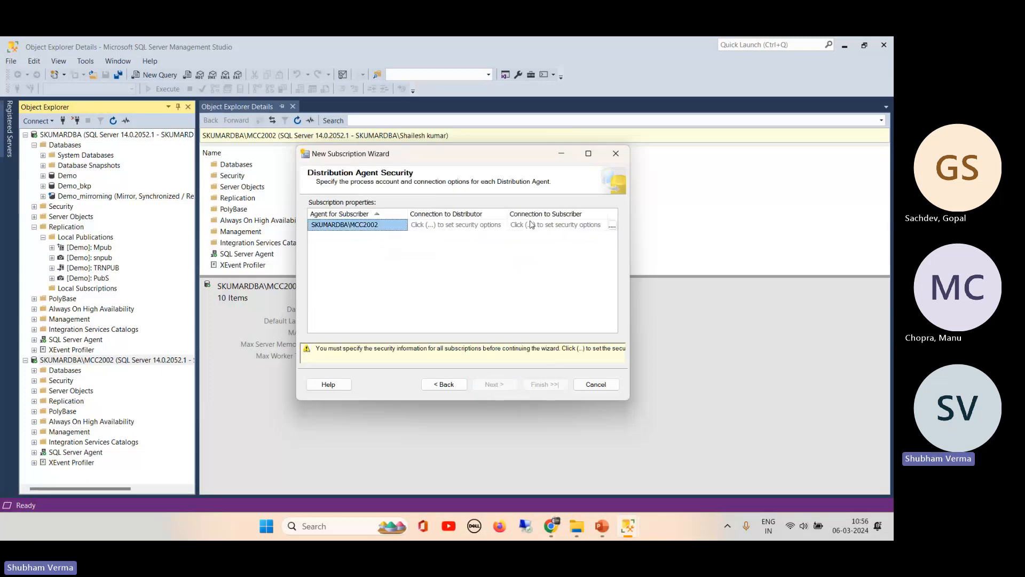
# - Set the MCC2002 distribution agent to run under the SQL Server Agent service account
pyautogui.click(613, 225)
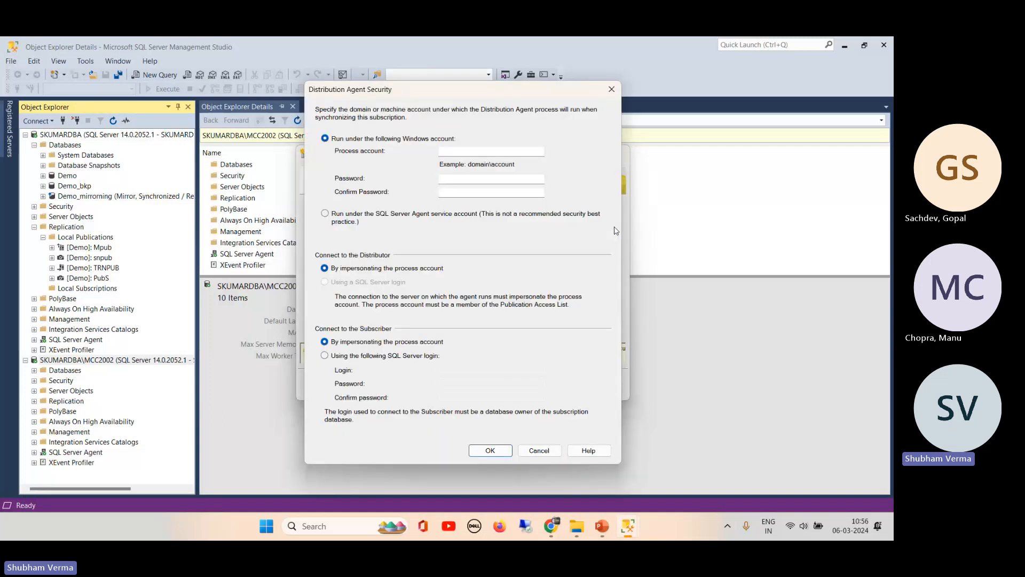
pyautogui.click(350, 217)
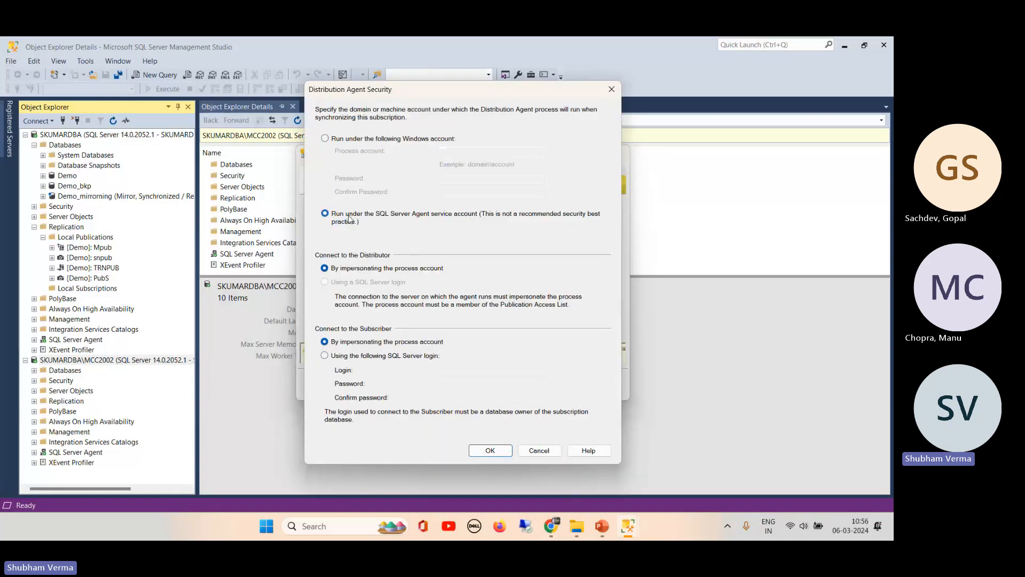
pyautogui.click(488, 451)
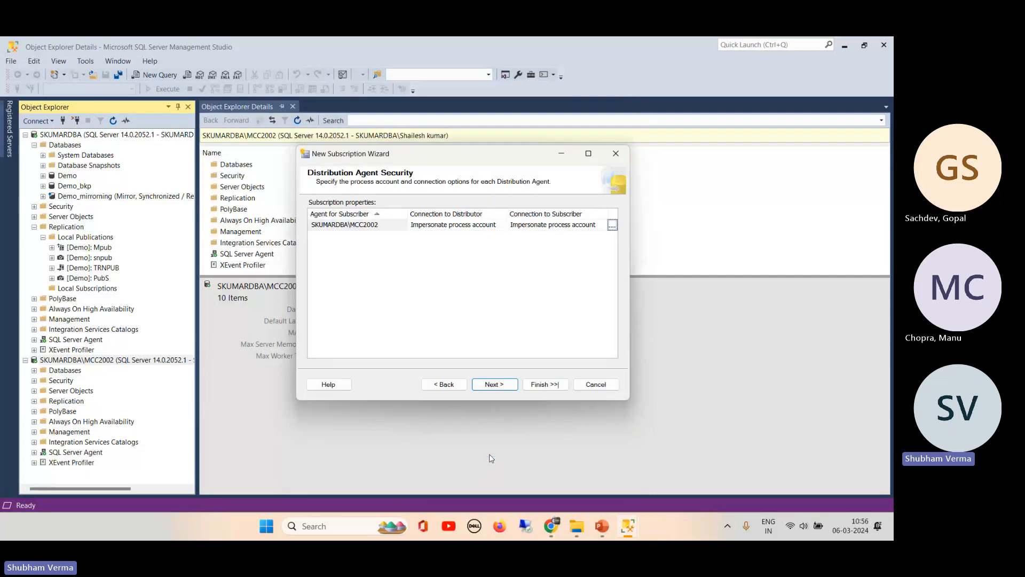
pyautogui.click(490, 384)
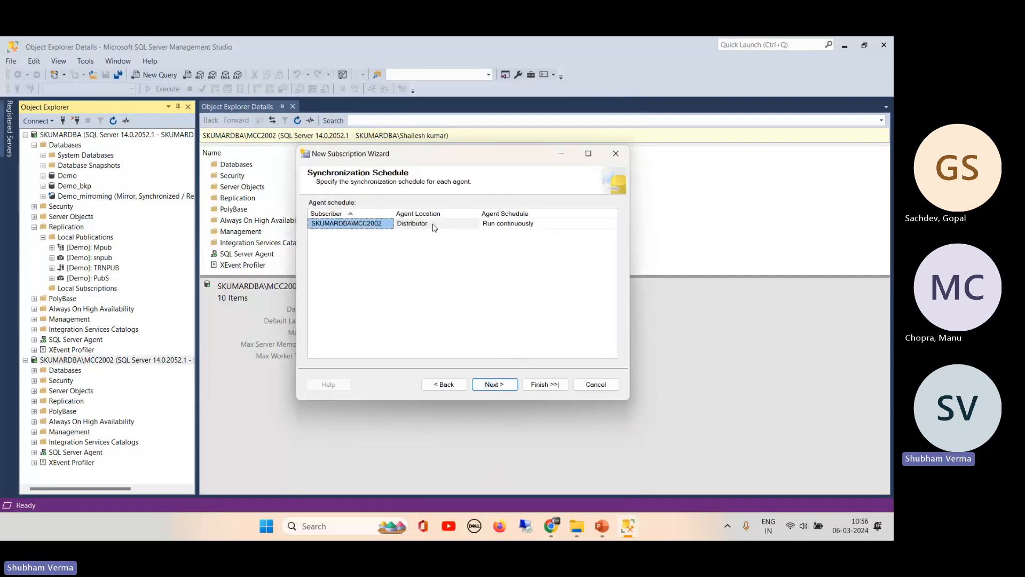
# - Keep initialization set to Immediately, step through the remaining pages, and finish creating the subscription
pyautogui.click(497, 385)
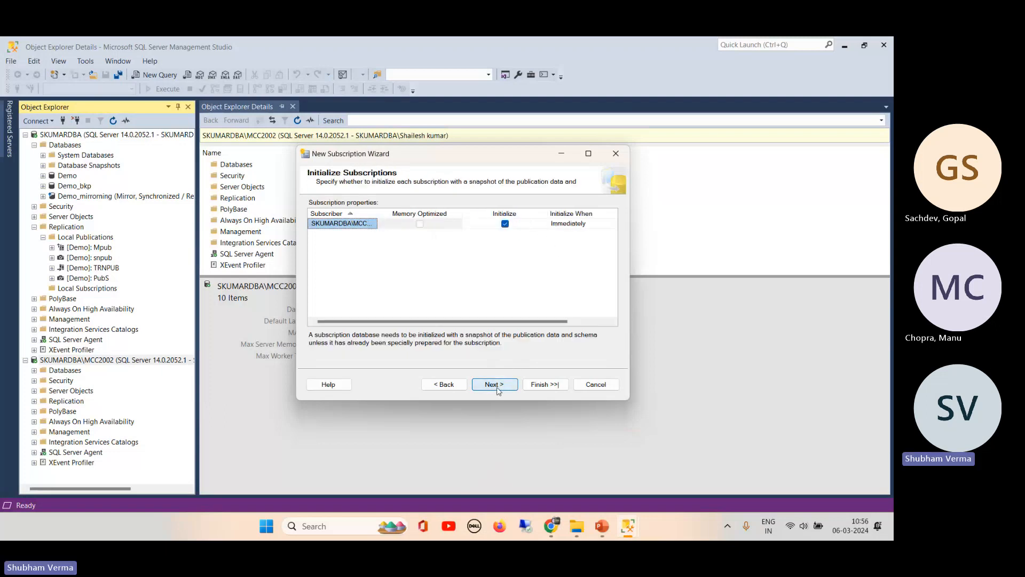
pyautogui.click(424, 226)
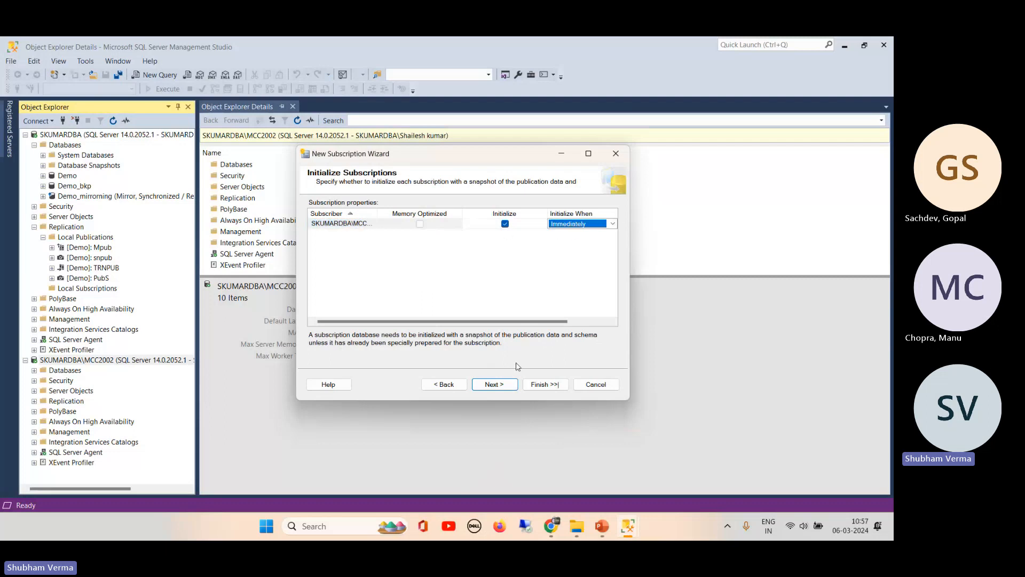
pyautogui.click(613, 226)
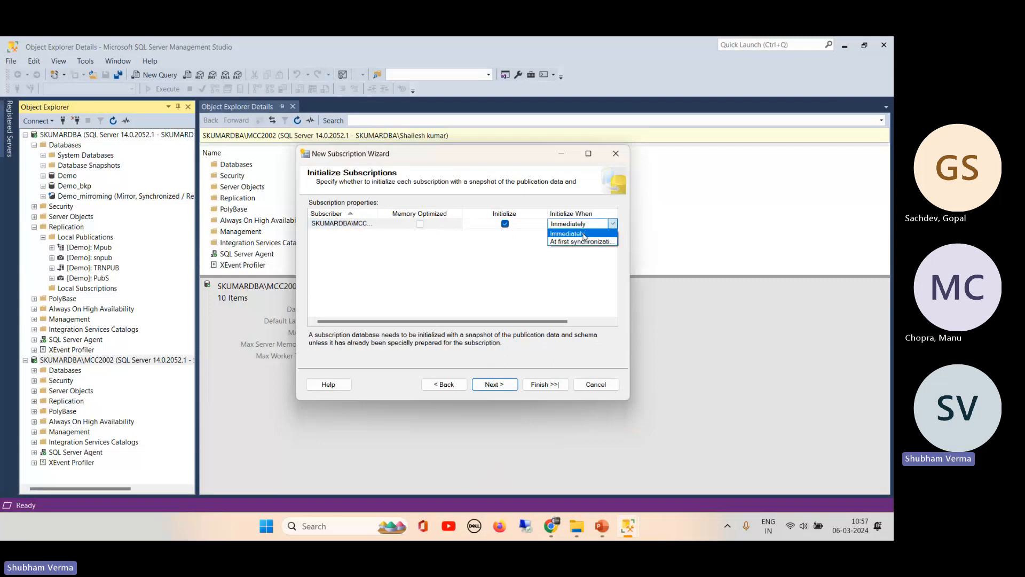
pyautogui.click(500, 252)
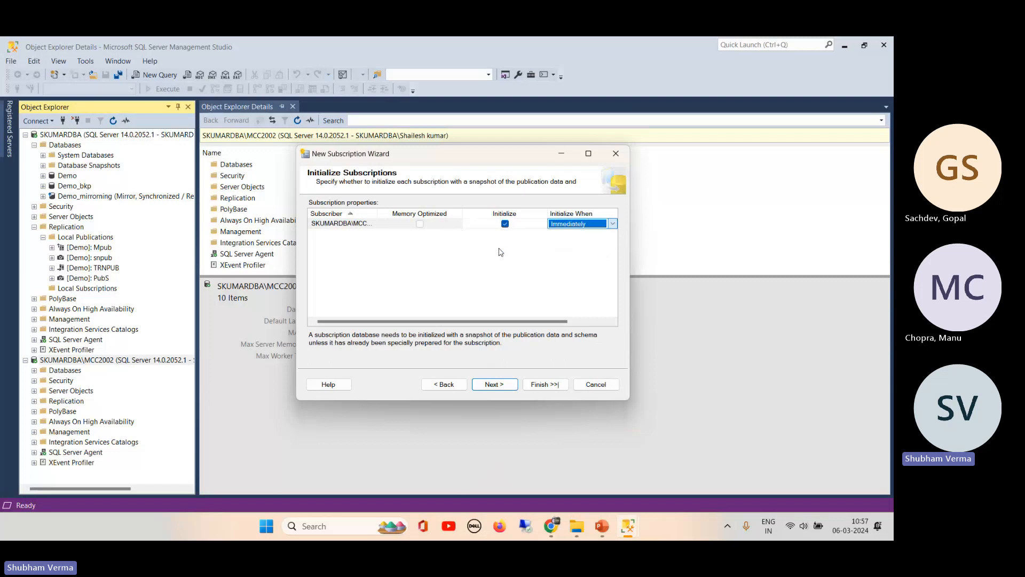
pyautogui.click(495, 385)
pyautogui.click(494, 385)
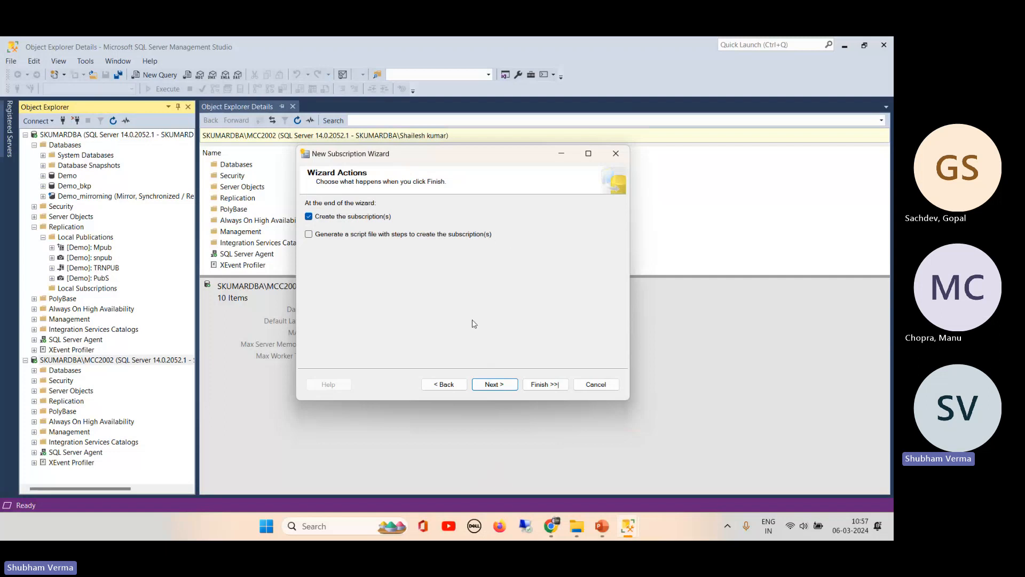
pyautogui.click(492, 384)
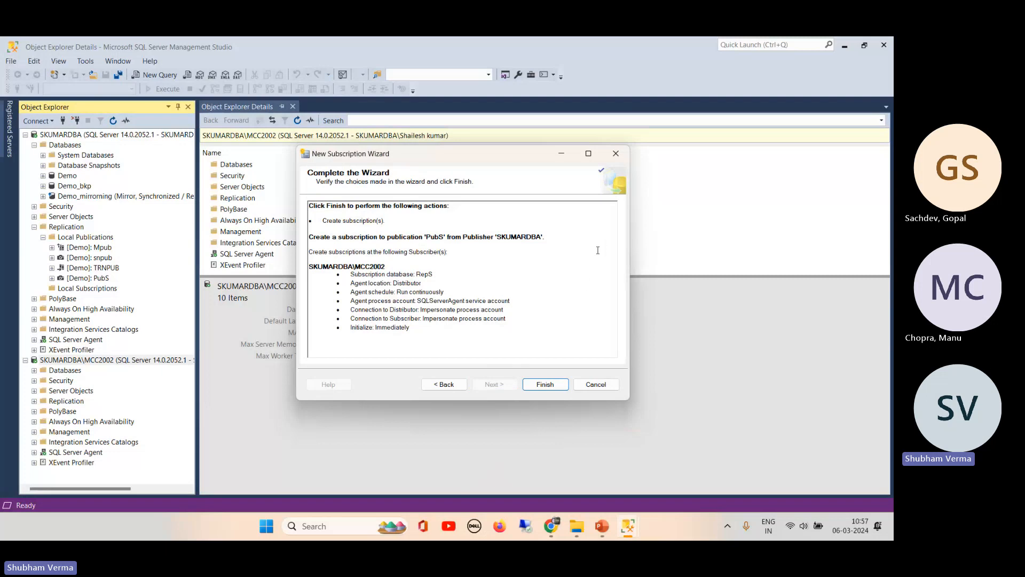
pyautogui.click(546, 384)
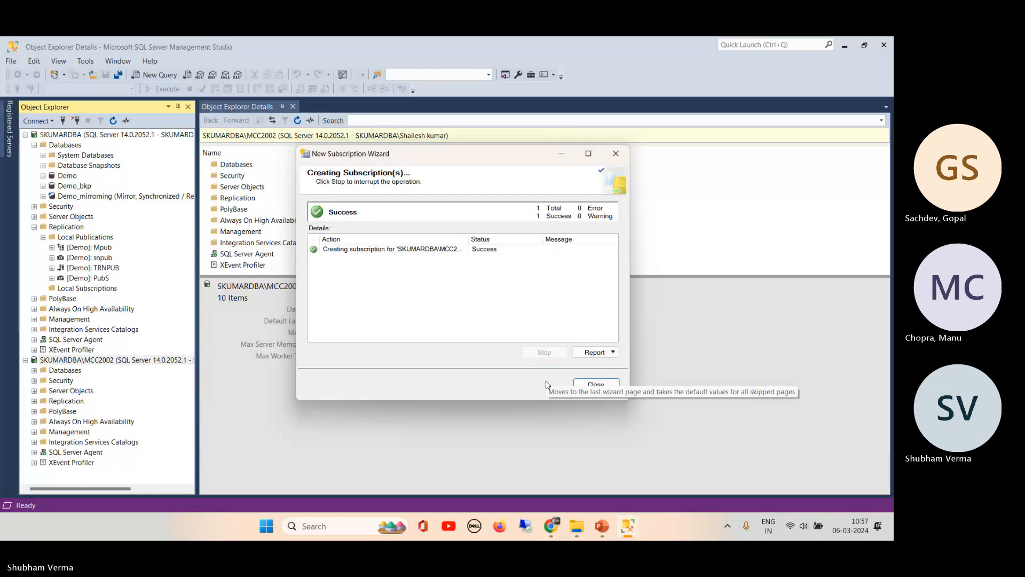
# - Close the wizard and expand RepS's Tables and Views, selecting dbo.vw_cust
pyautogui.click(594, 384)
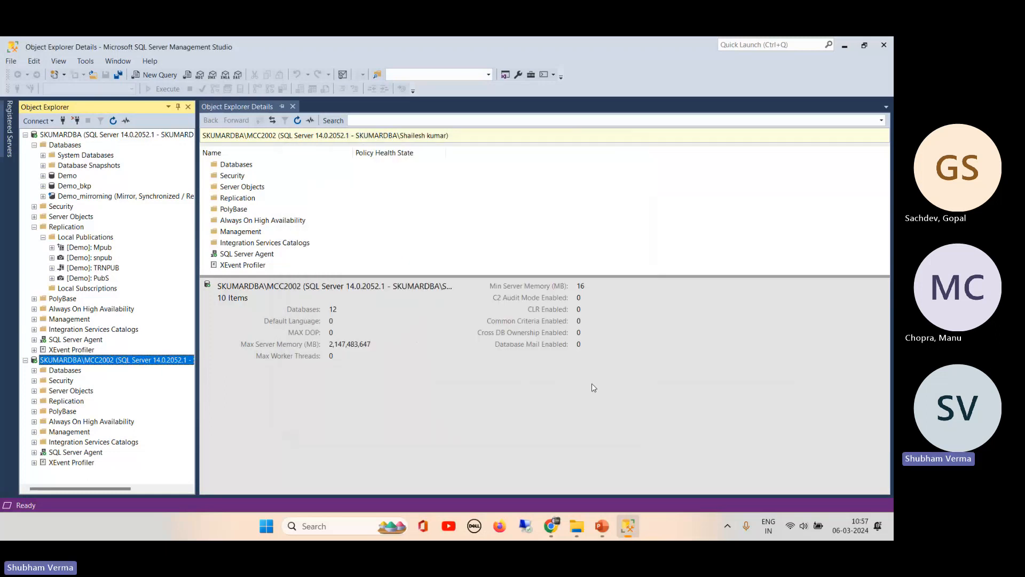
pyautogui.click(35, 370)
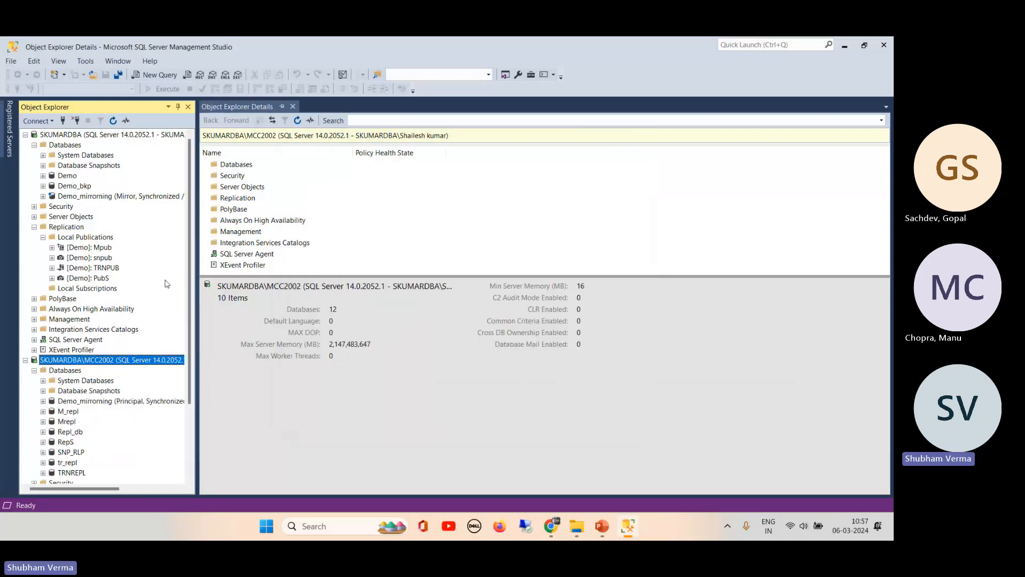
pyautogui.scroll(-3, 181, 310)
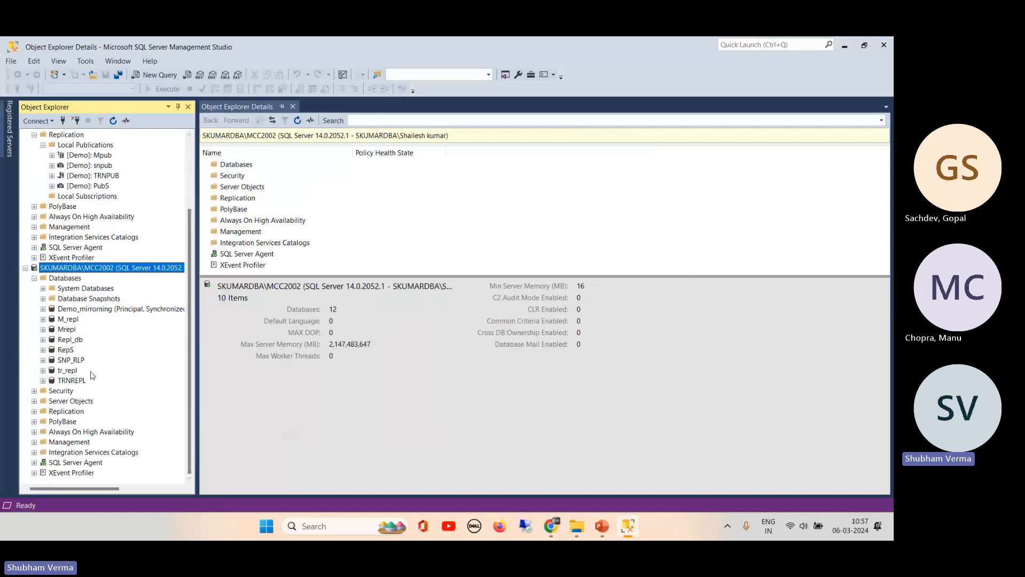
pyautogui.click(43, 349)
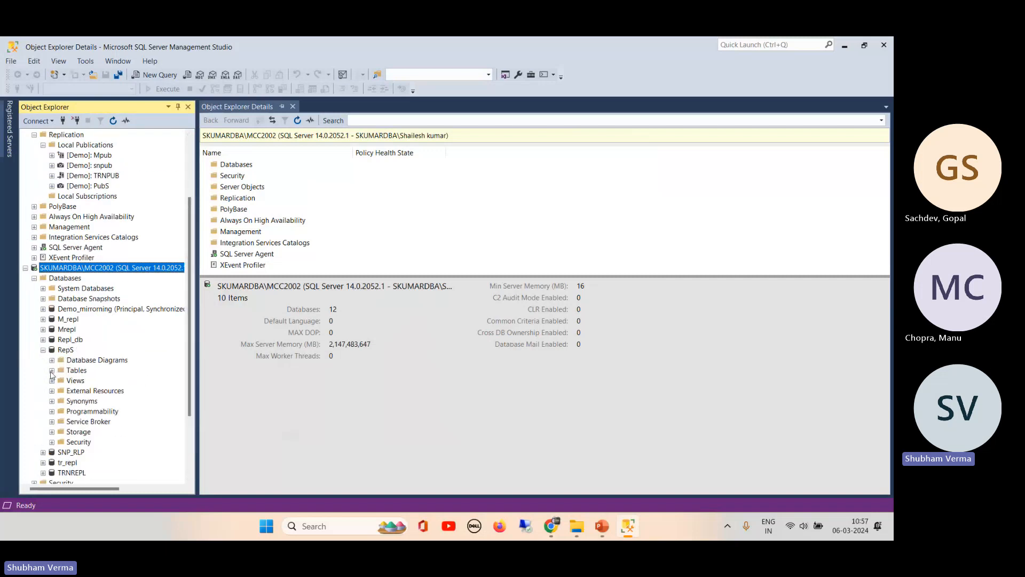
pyautogui.click(52, 370)
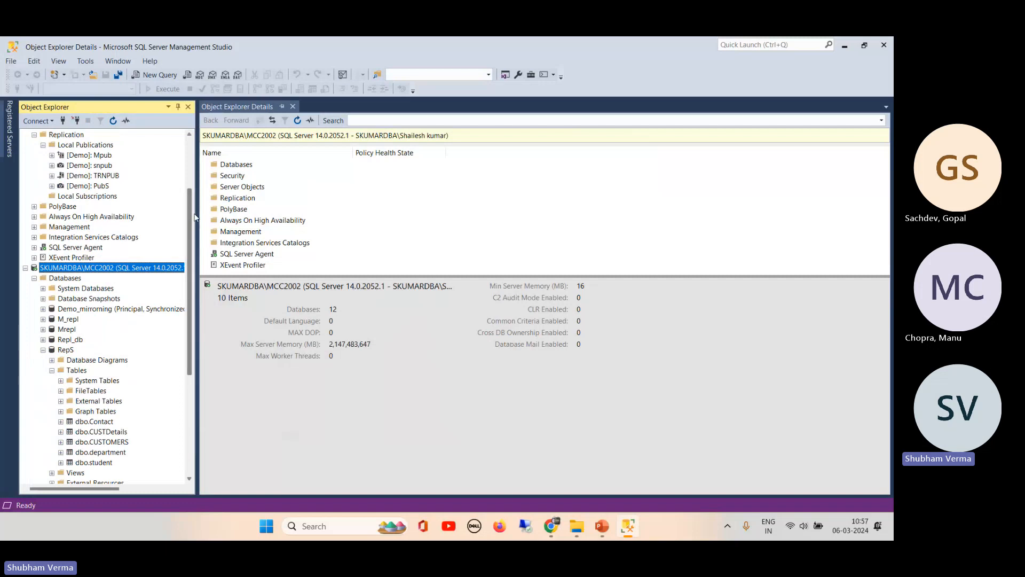
pyautogui.scroll(-4, 161, 316)
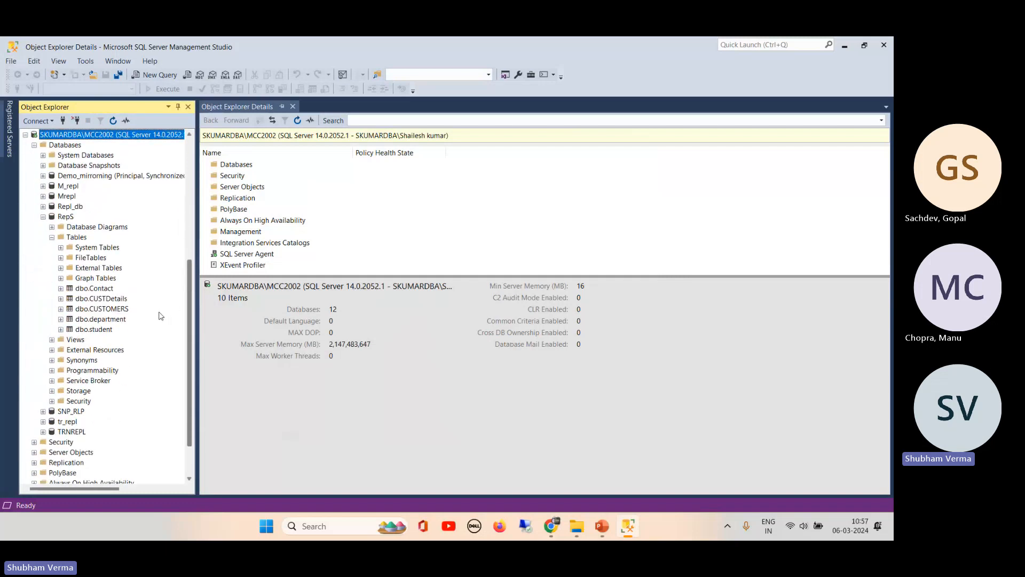
pyautogui.click(52, 340)
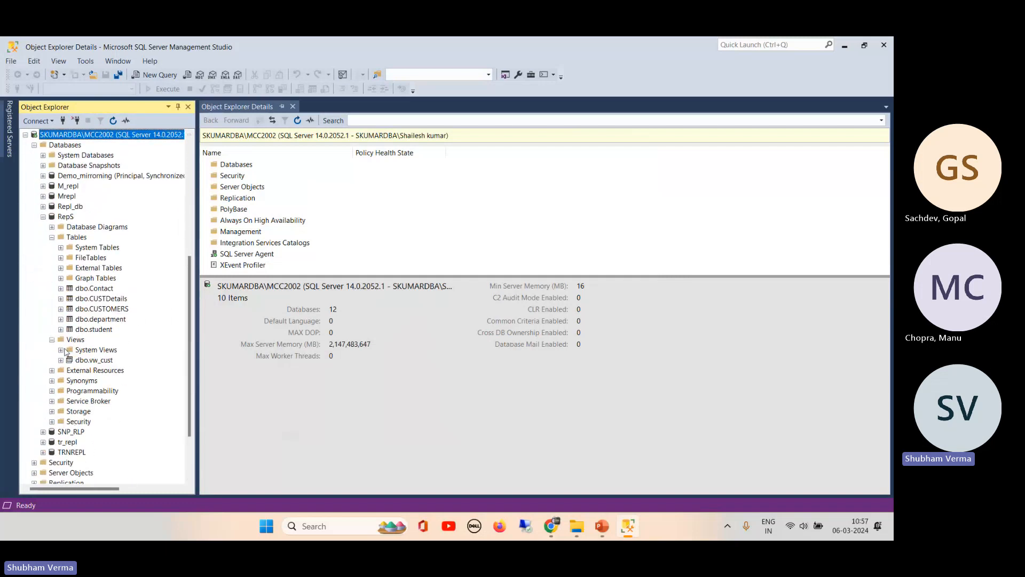
pyautogui.click(102, 360)
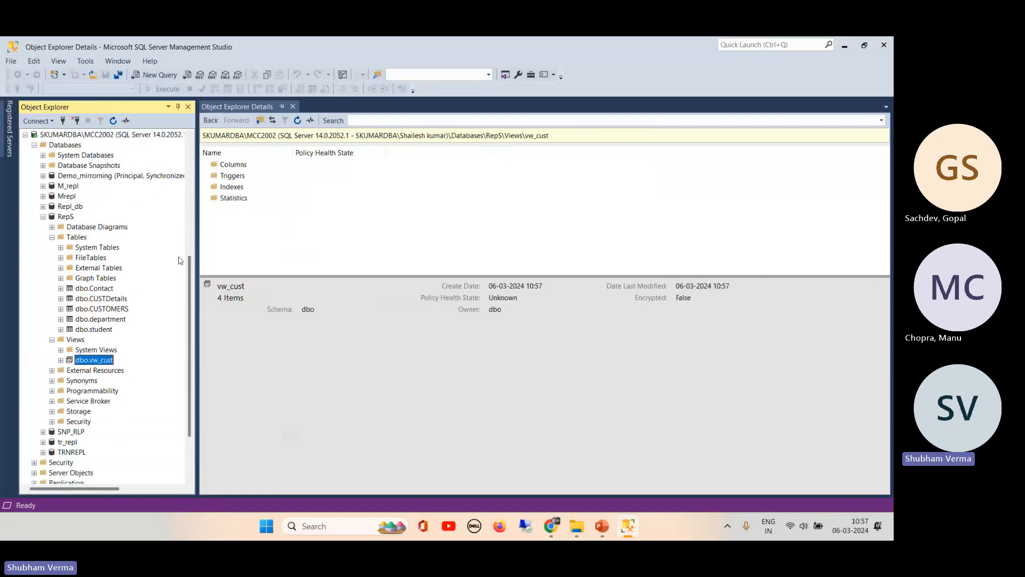
# - Scroll up and expand the publisher's Demo database
pyautogui.moveTo(190, 265); pyautogui.dragTo(191, 227)
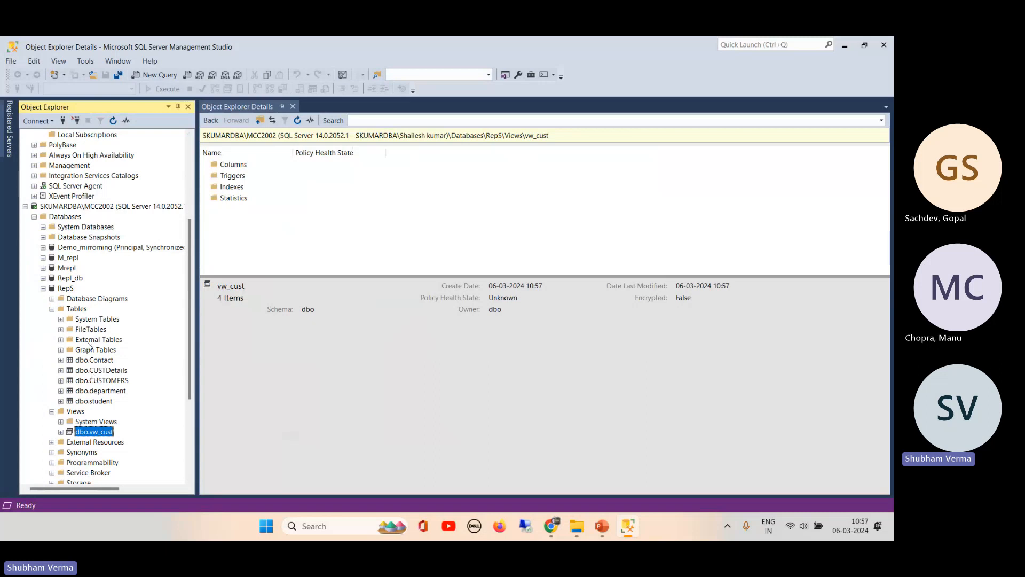
pyautogui.moveTo(191, 229); pyautogui.dragTo(192, 146)
pyautogui.click(43, 176)
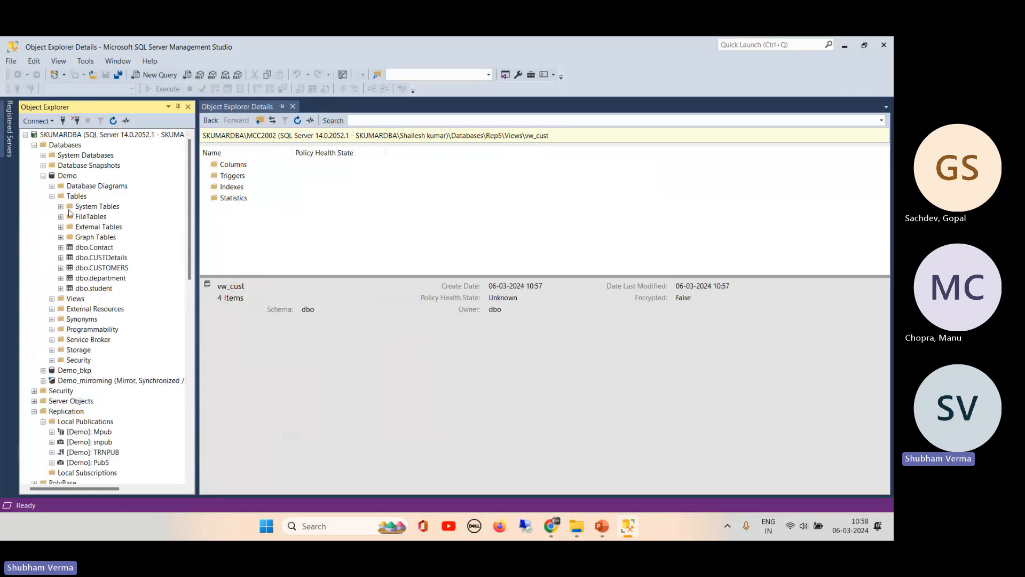
# - Run Select Top 1000 Rows on dbo.Contact in both Demo and RepS, each returning five rows
pyautogui.rightClick(98, 249)
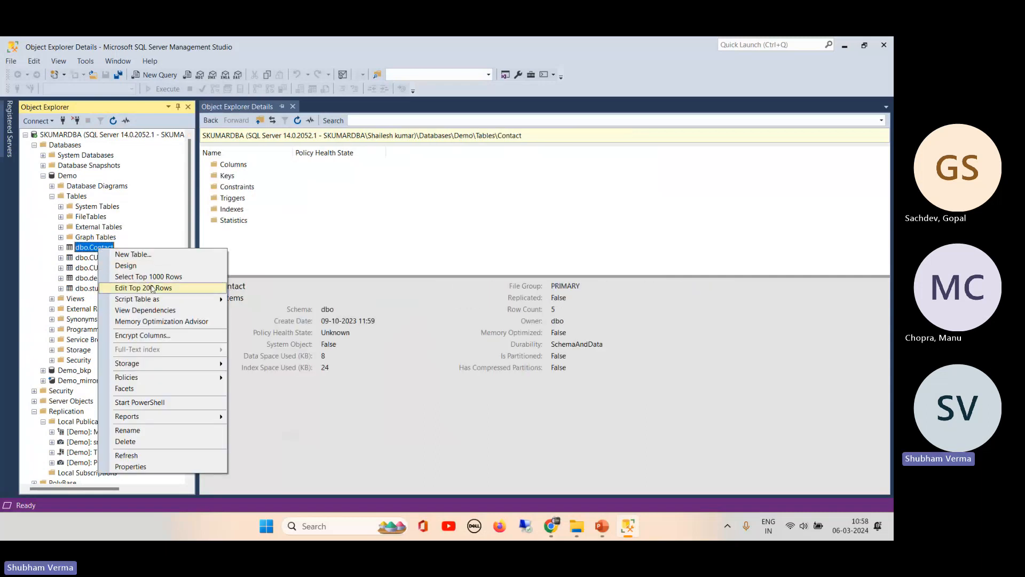
pyautogui.click(172, 277)
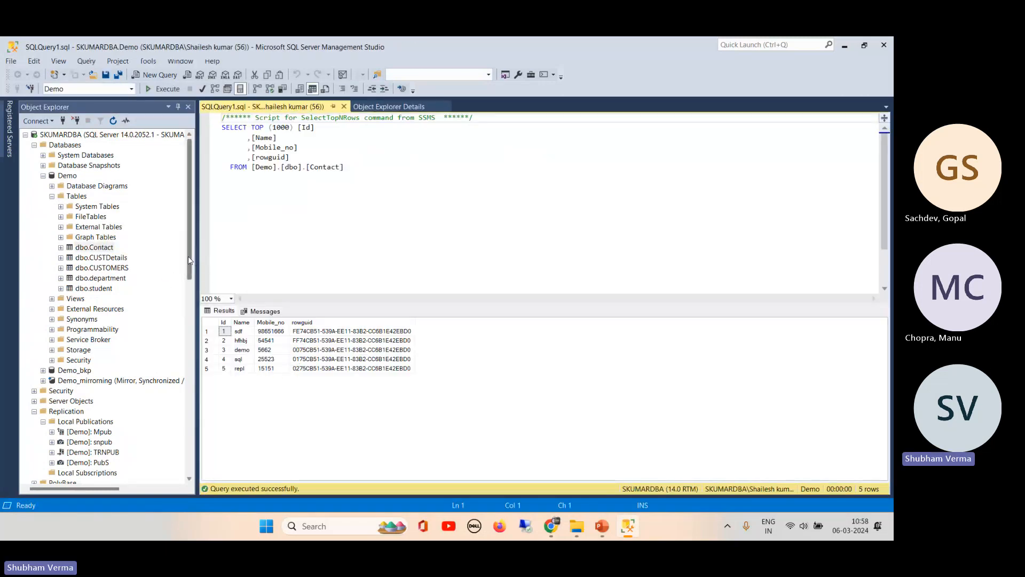
pyautogui.moveTo(188, 255); pyautogui.dragTo(189, 454)
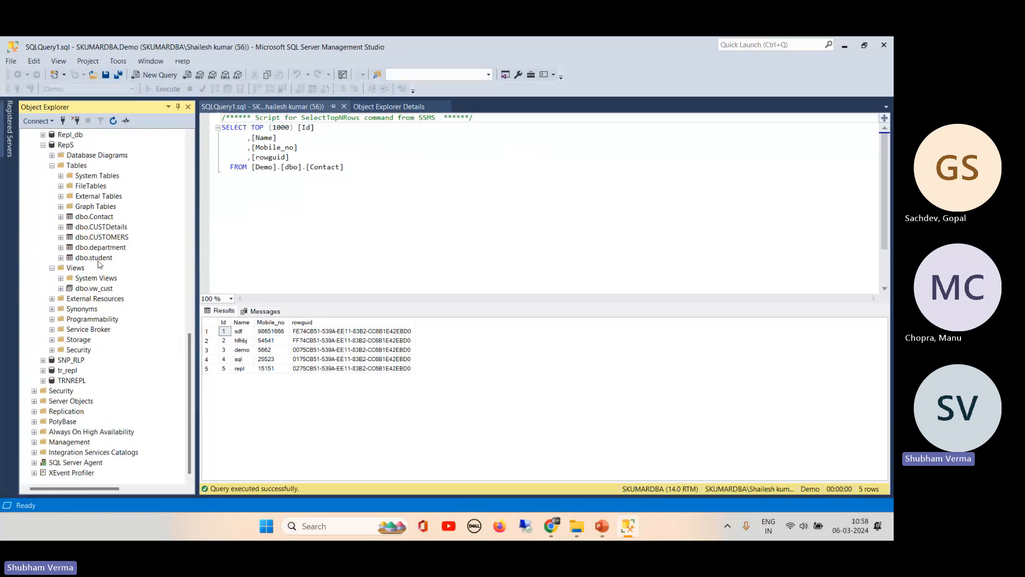
pyautogui.rightClick(101, 216)
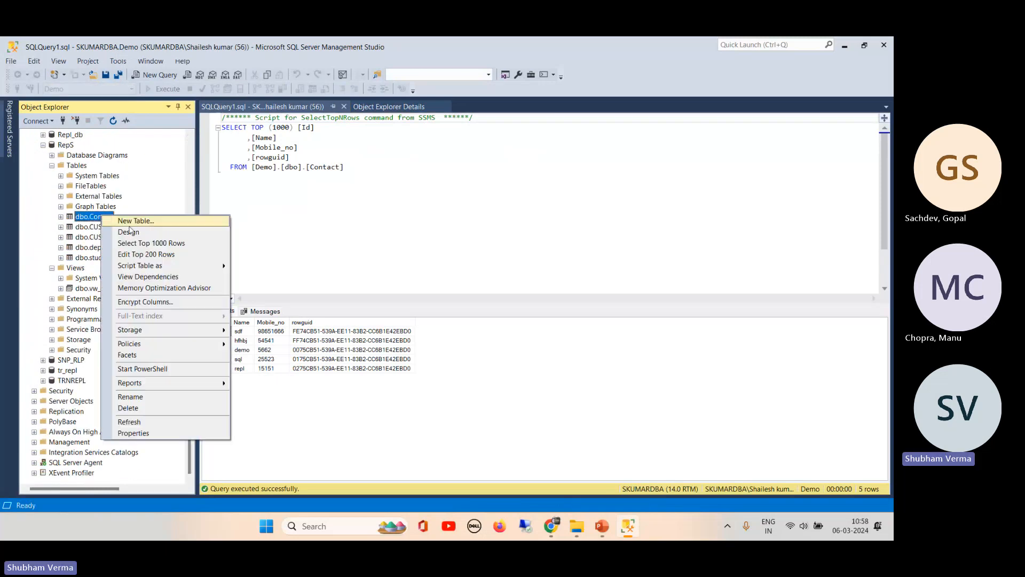
pyautogui.click(158, 244)
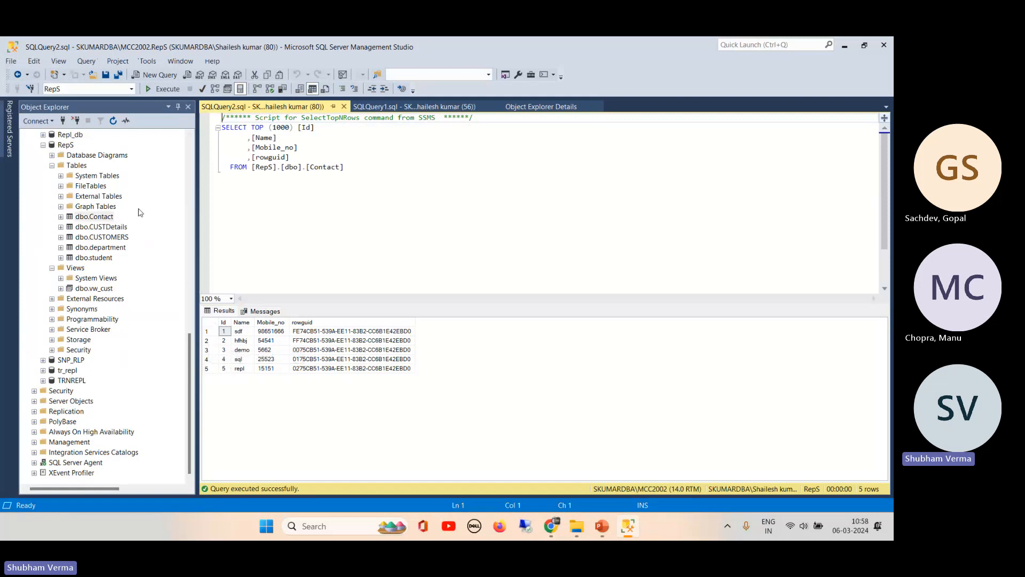
pyautogui.moveTo(188, 343); pyautogui.dragTo(188, 145)
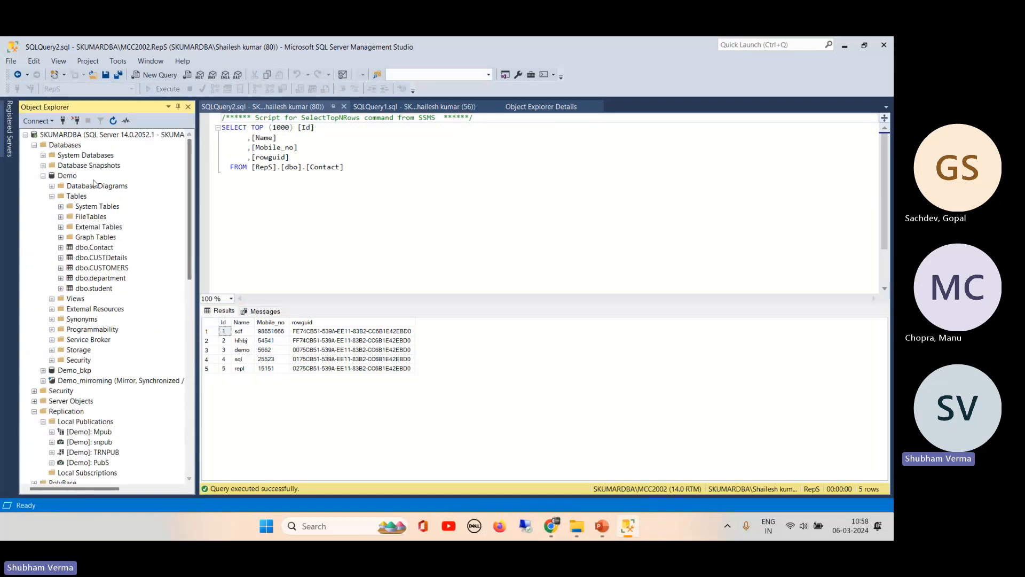
# - Insert a row with Name 'demo' and Mobile_no 545 into Demo's dbo.Contact via Edit Top 200 Rows
pyautogui.click(99, 249)
pyautogui.rightClick(99, 249)
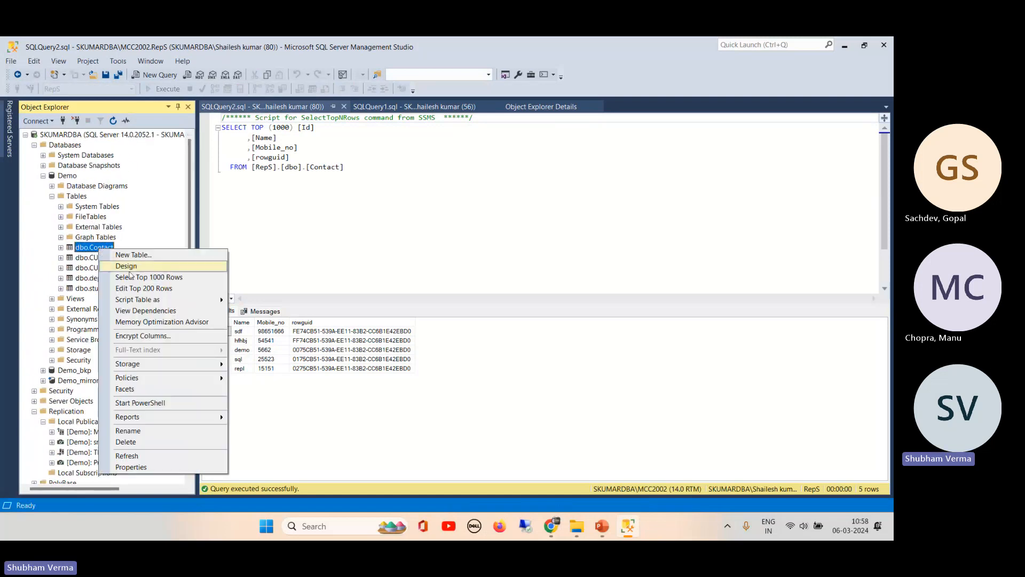
pyautogui.click(153, 289)
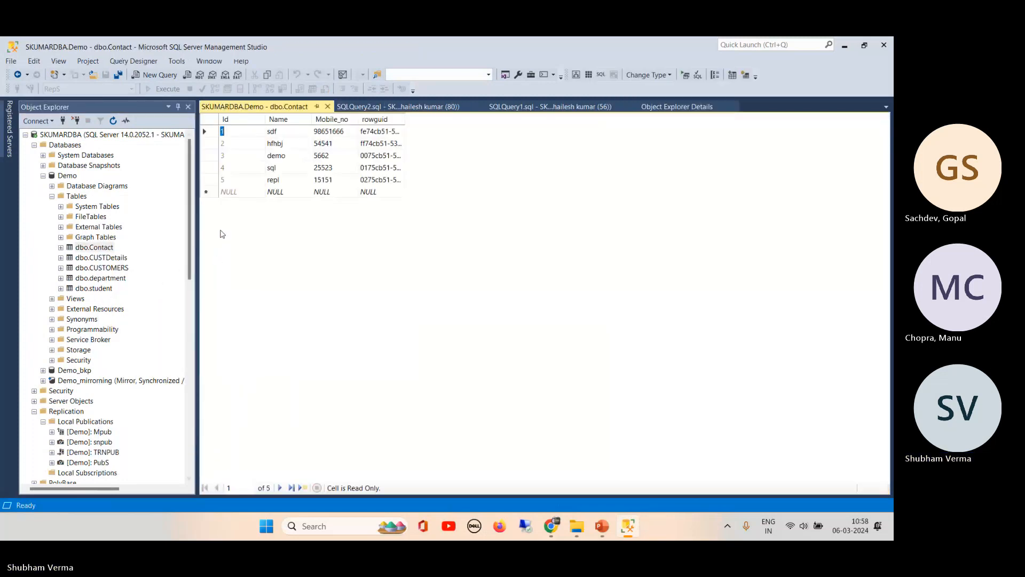
pyautogui.click(237, 192)
pyautogui.press('Tab')
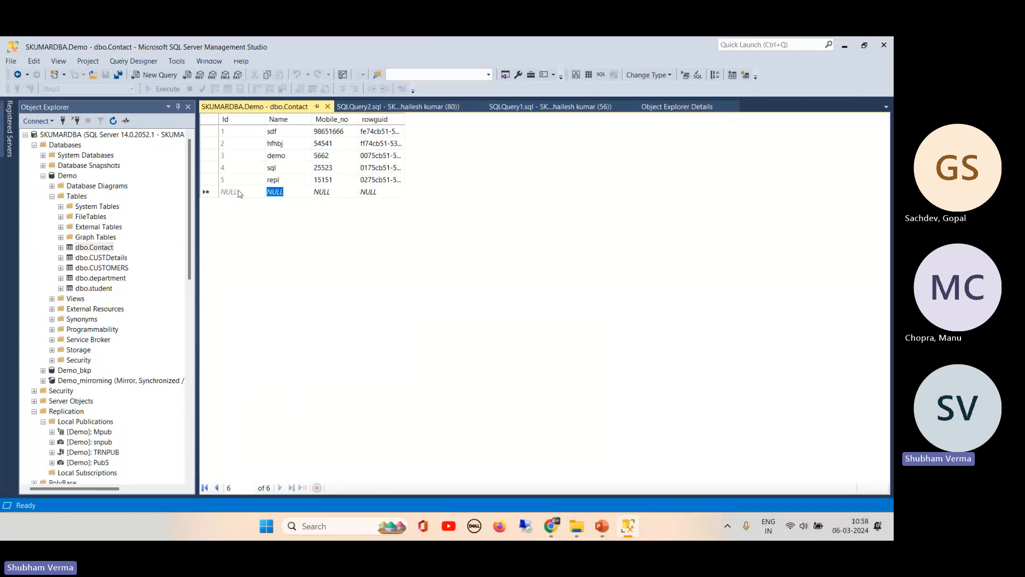
pyautogui.write('demo')
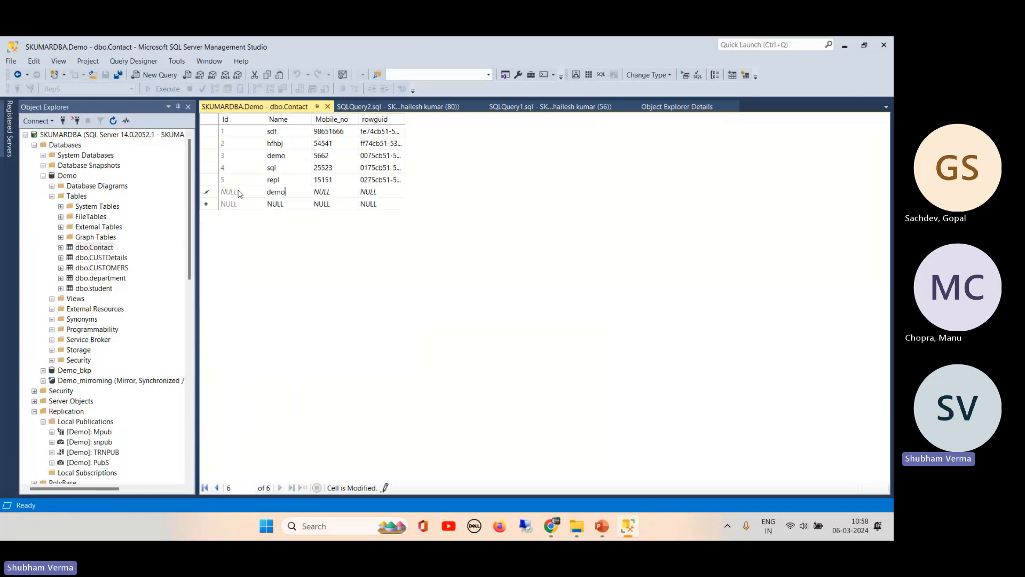
pyautogui.press('Tab')
pyautogui.write('545')
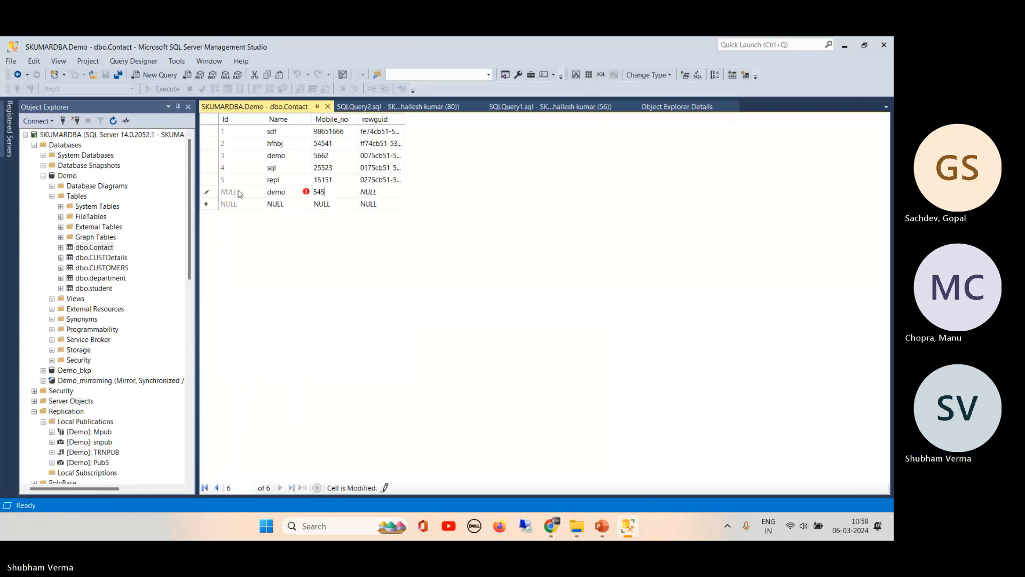
pyautogui.press('Tab')
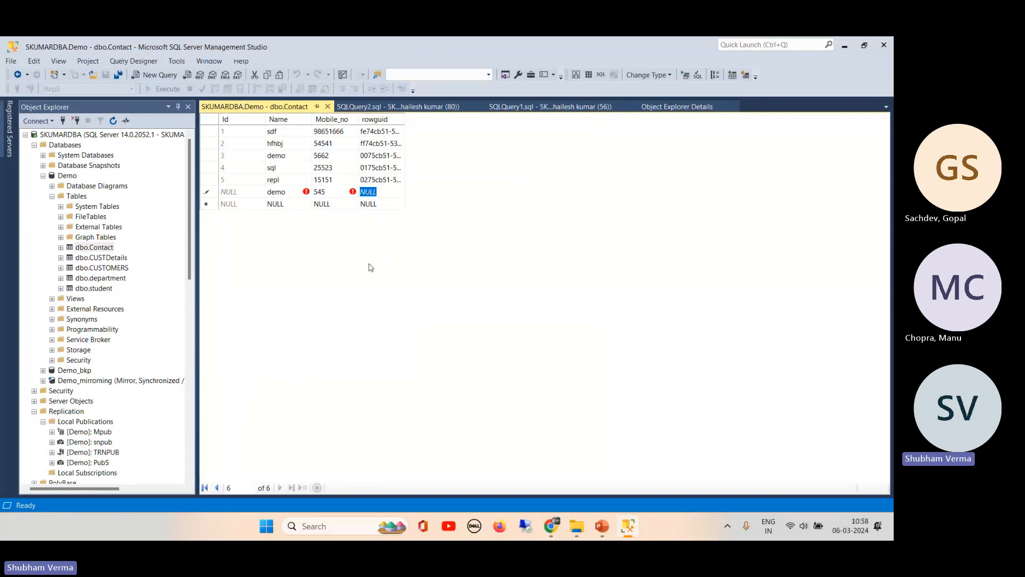
pyautogui.press('Down')
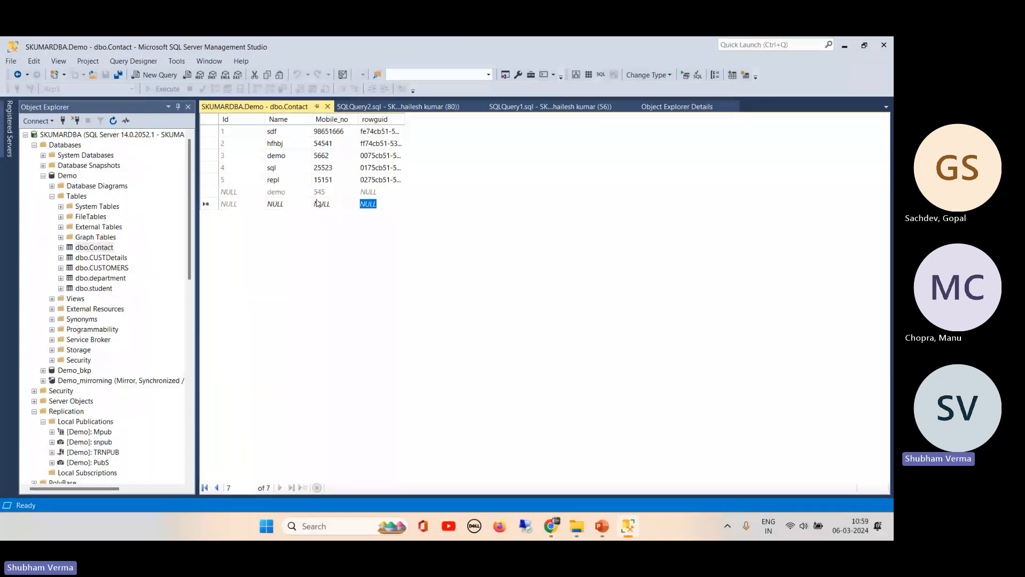
pyautogui.hotkey('ctrl', 'F4')
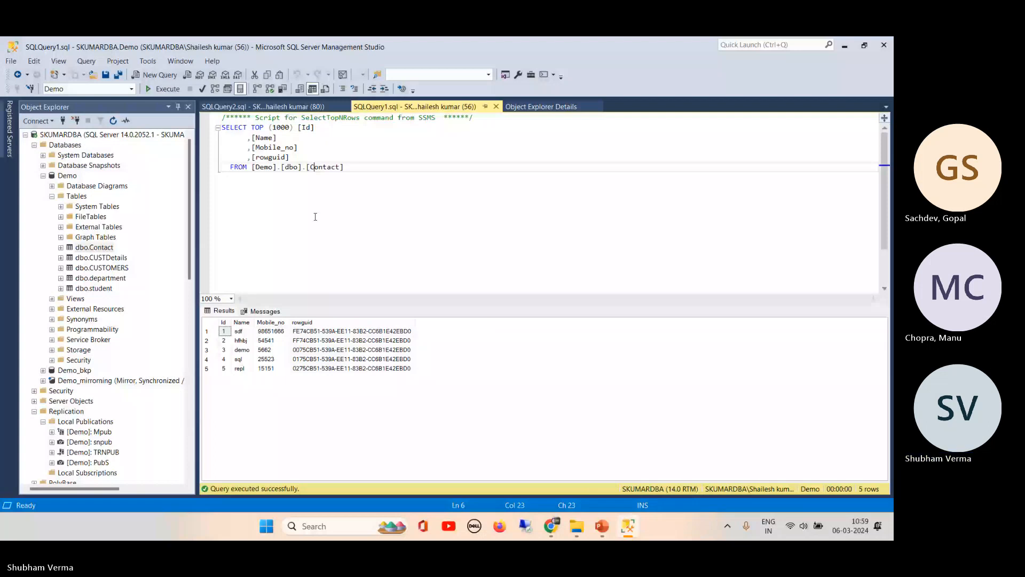
# - Switch between the RepS and Demo Contact query tabs to compare their results
pyautogui.hotkey('ctrl', 'Tab')
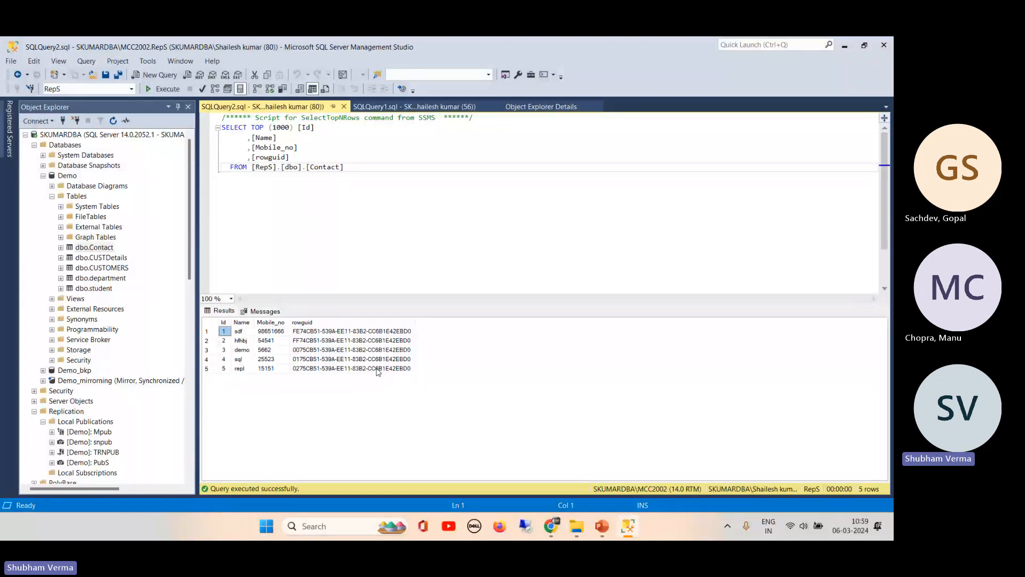
pyautogui.click(433, 107)
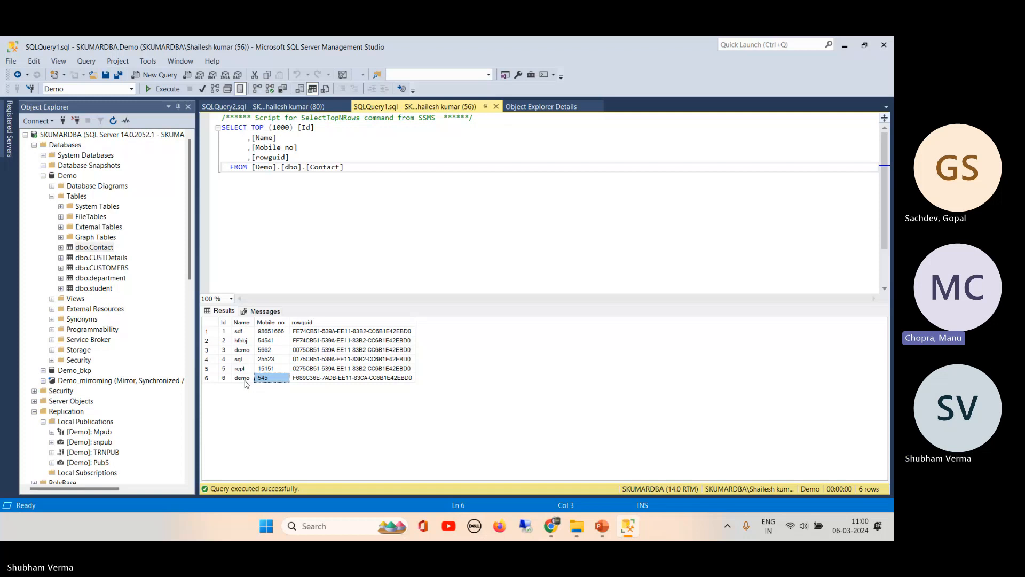
# - Browse the Demo database's publications in Object Explorer, selecting Mpub and then PubS
pyautogui.rightClick(69, 178)
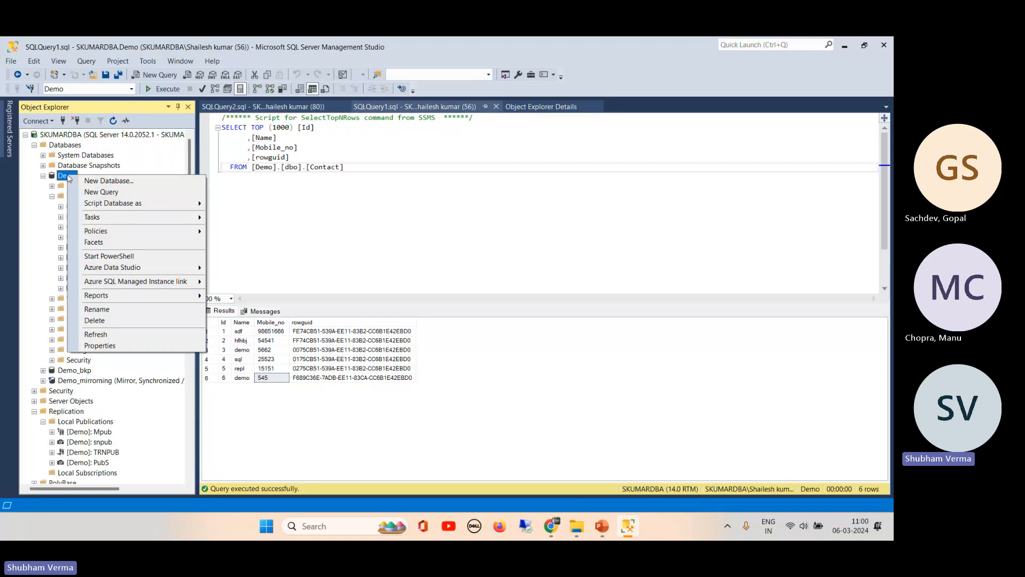
pyautogui.click(104, 433)
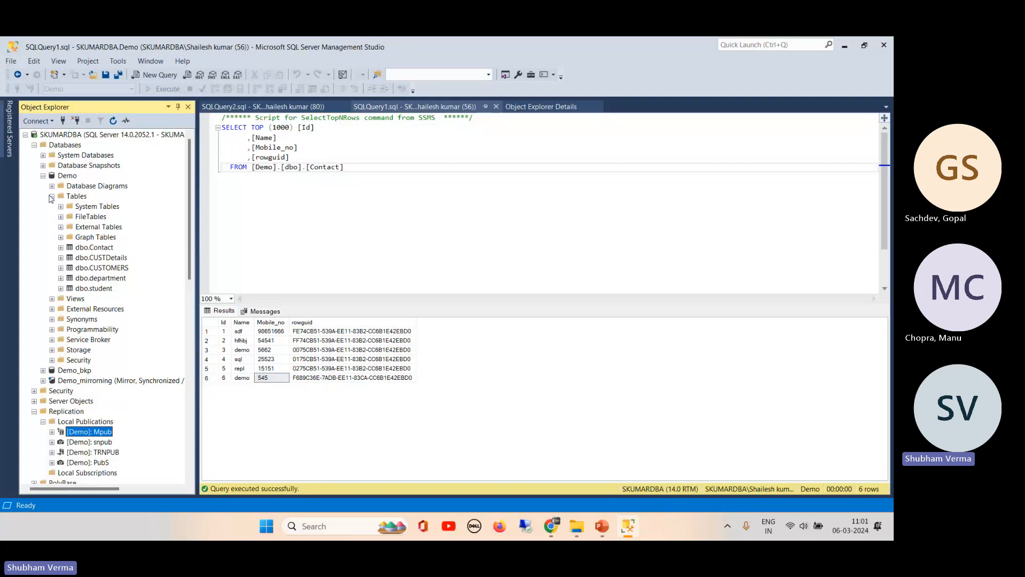
pyautogui.click(52, 196)
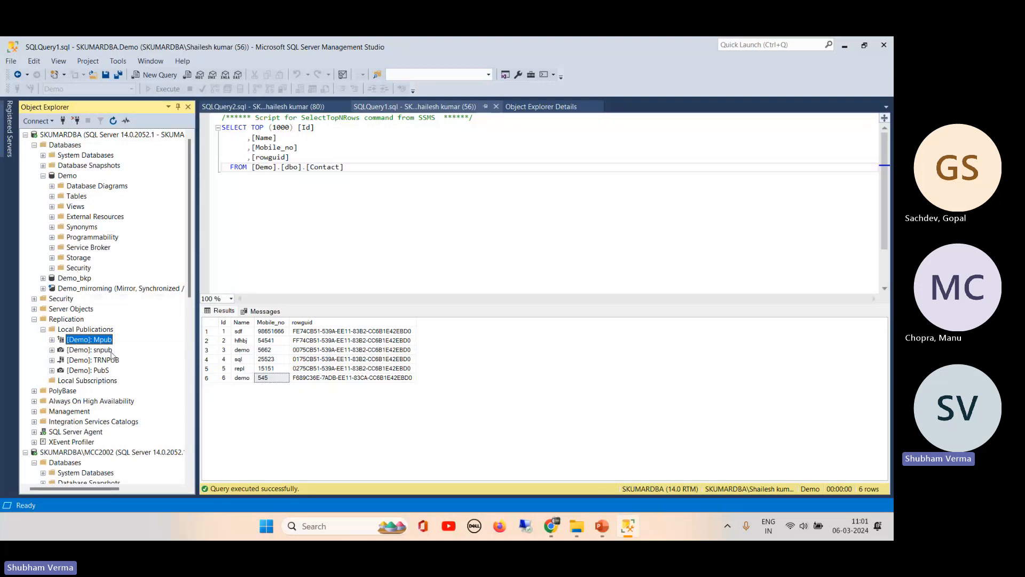
pyautogui.click(90, 374)
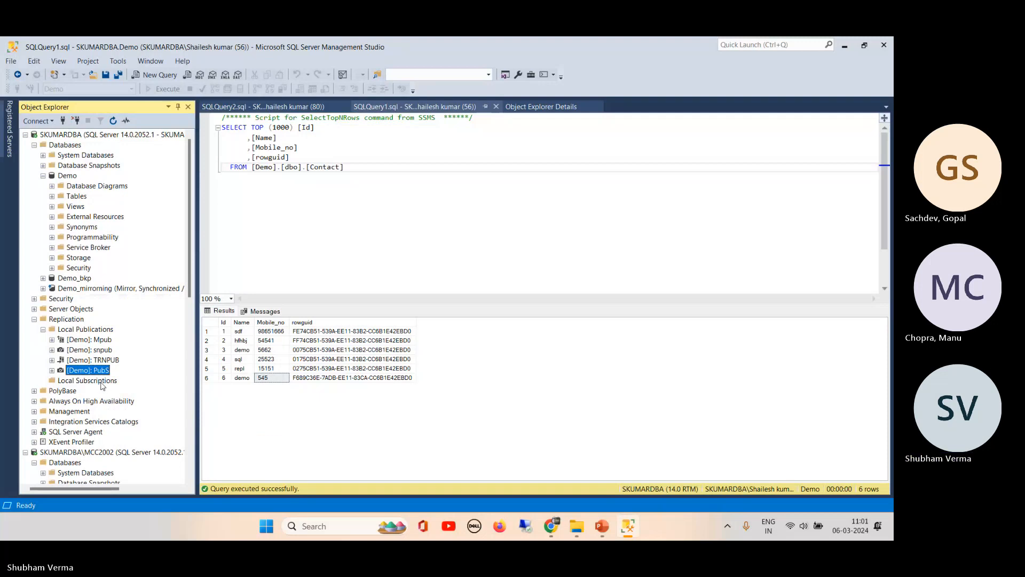
# - Launch the New Subscription Wizard from Local Subscriptions and pick PubS as the publication
pyautogui.click(100, 382)
pyautogui.rightClick(101, 384)
pyautogui.click(143, 393)
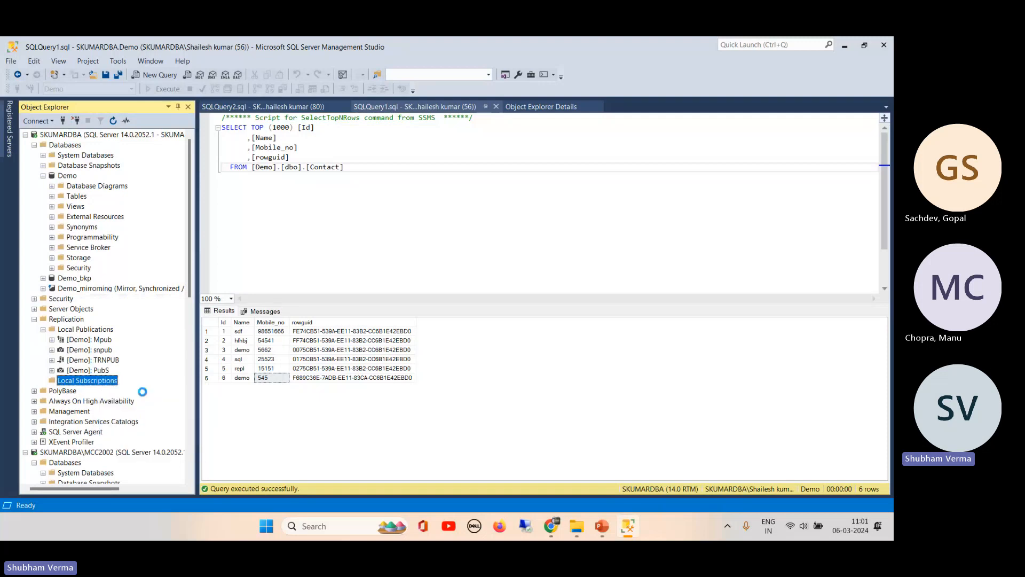
pyautogui.click(354, 252)
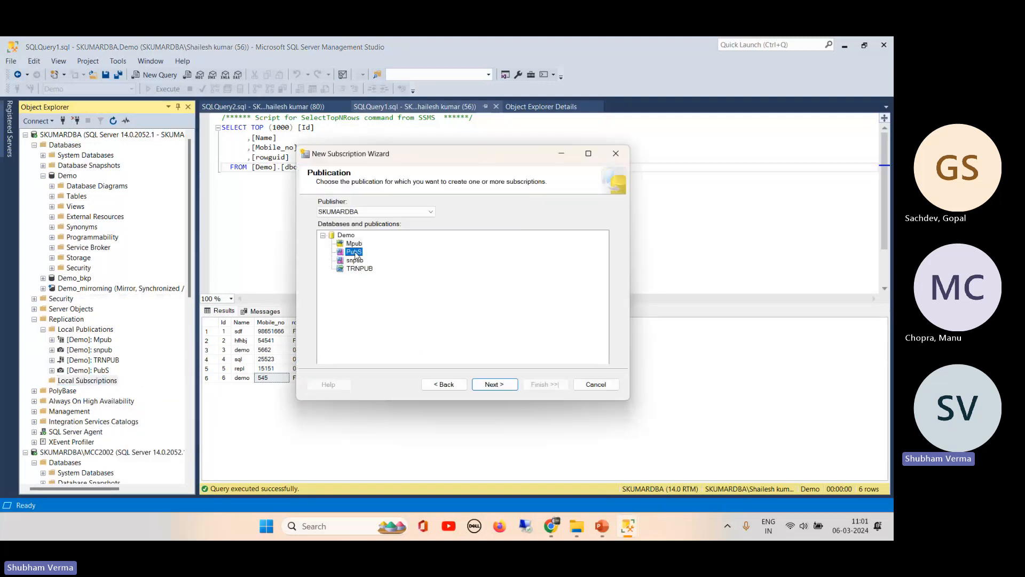
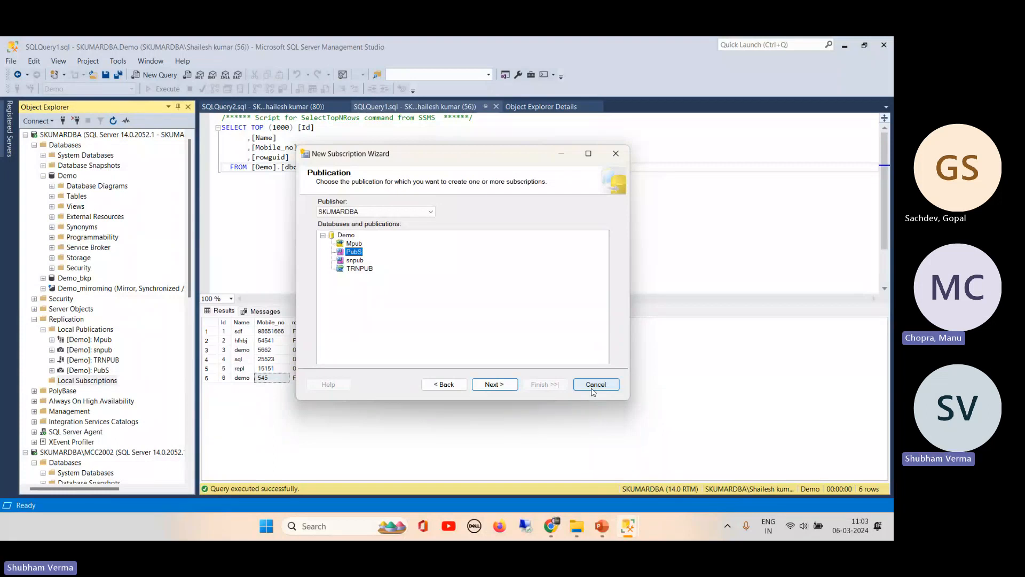
# - Cancel the subscription wizard and start a New Publication for the Demo database
pyautogui.click(593, 391)
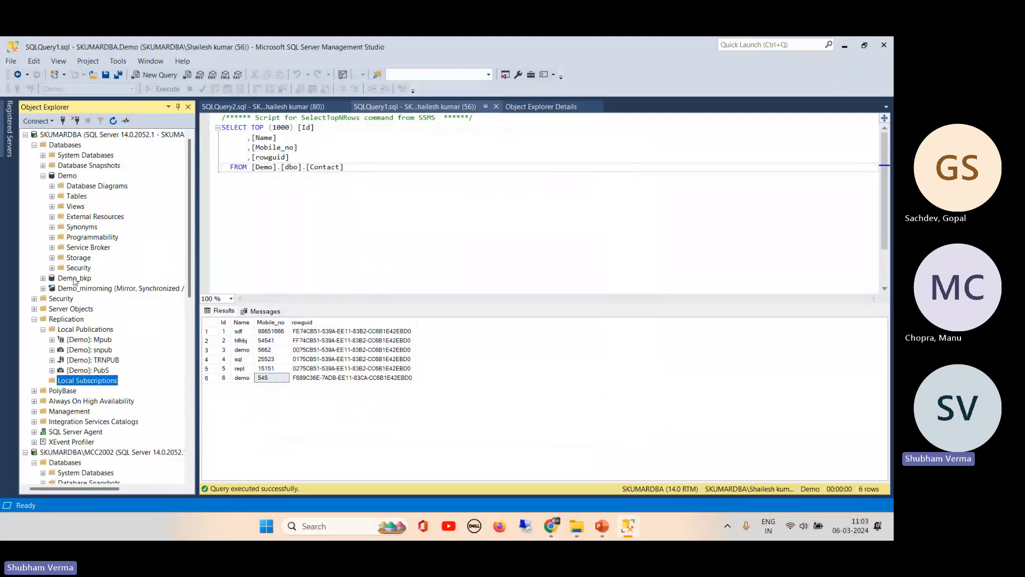
pyautogui.rightClick(94, 330)
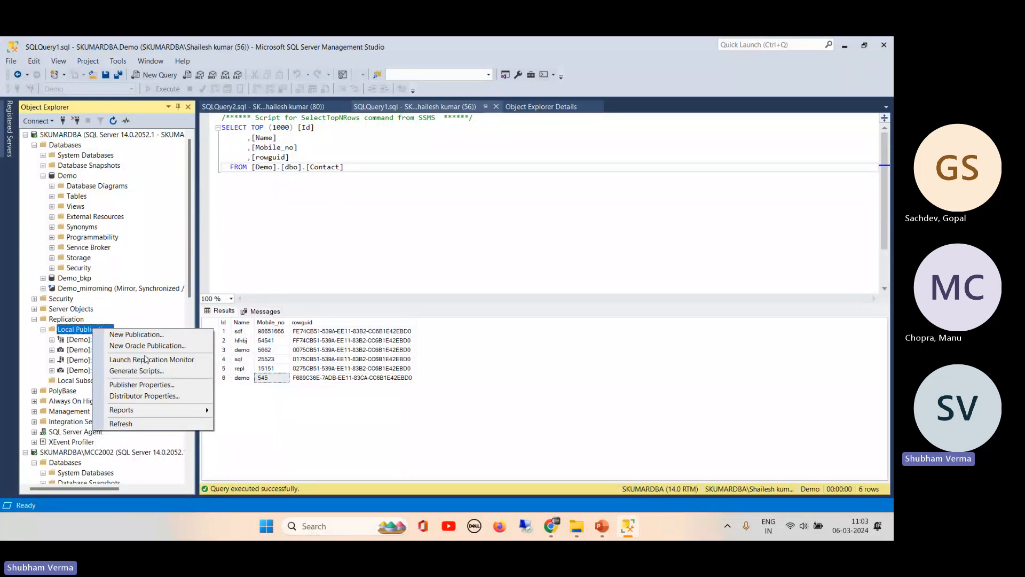
pyautogui.click(156, 334)
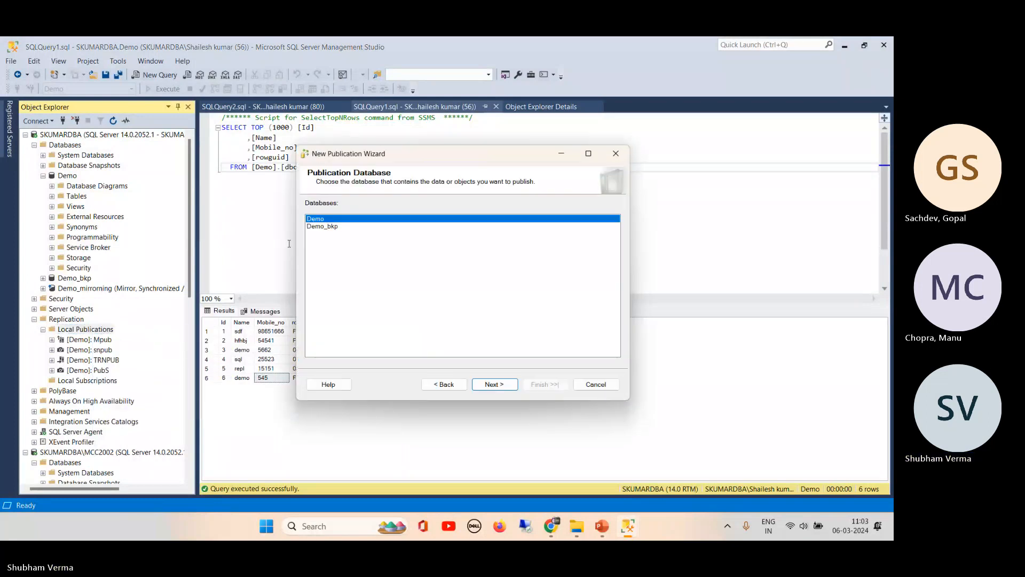
pyautogui.click(489, 384)
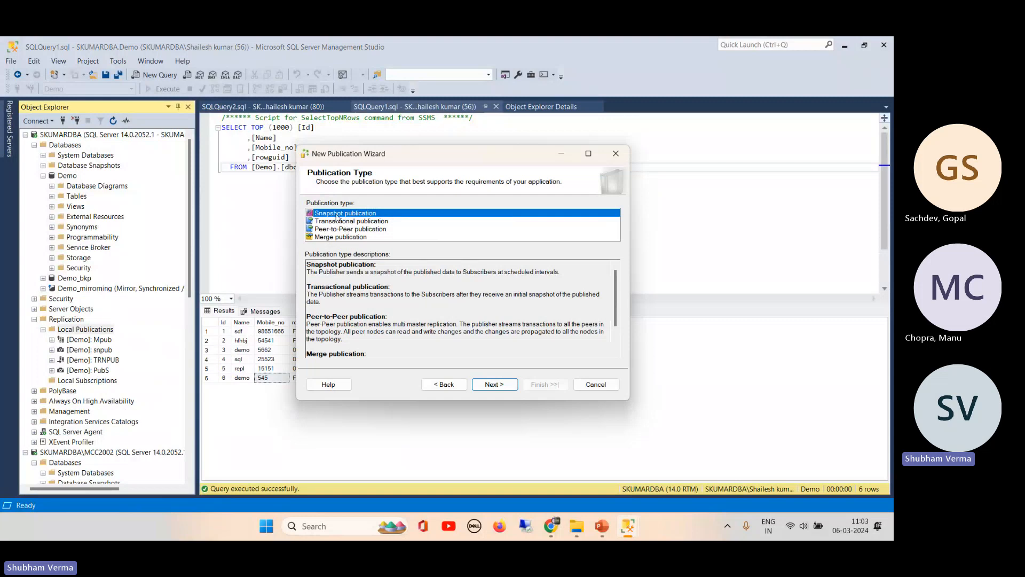
# - Review the snapshot, transactional and peer-to-peer publication descriptions, then cancel the wizard
pyautogui.moveTo(396, 273); pyautogui.dragTo(550, 283)
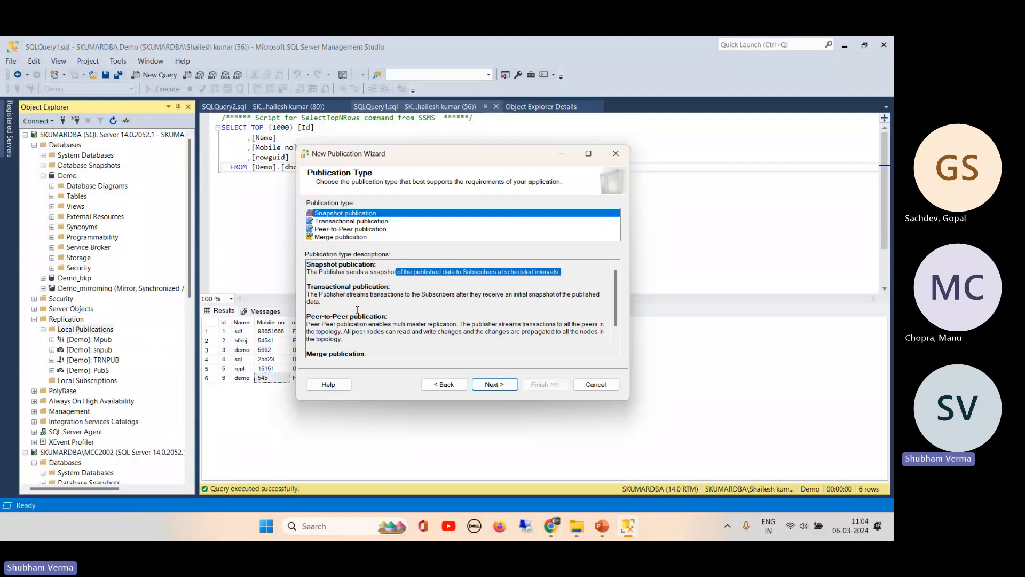
pyautogui.moveTo(307, 286); pyautogui.dragTo(327, 304)
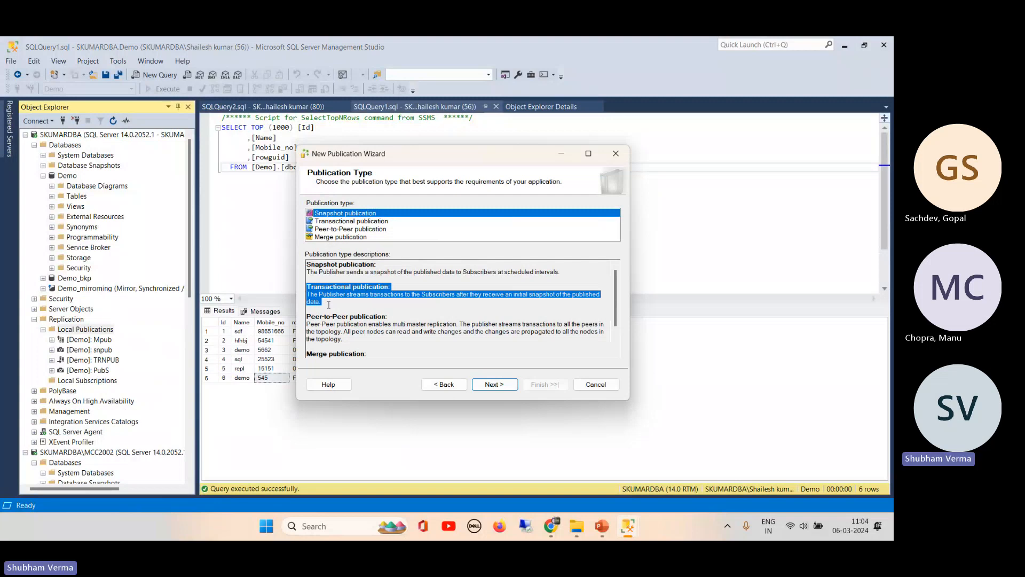
pyautogui.click(309, 317)
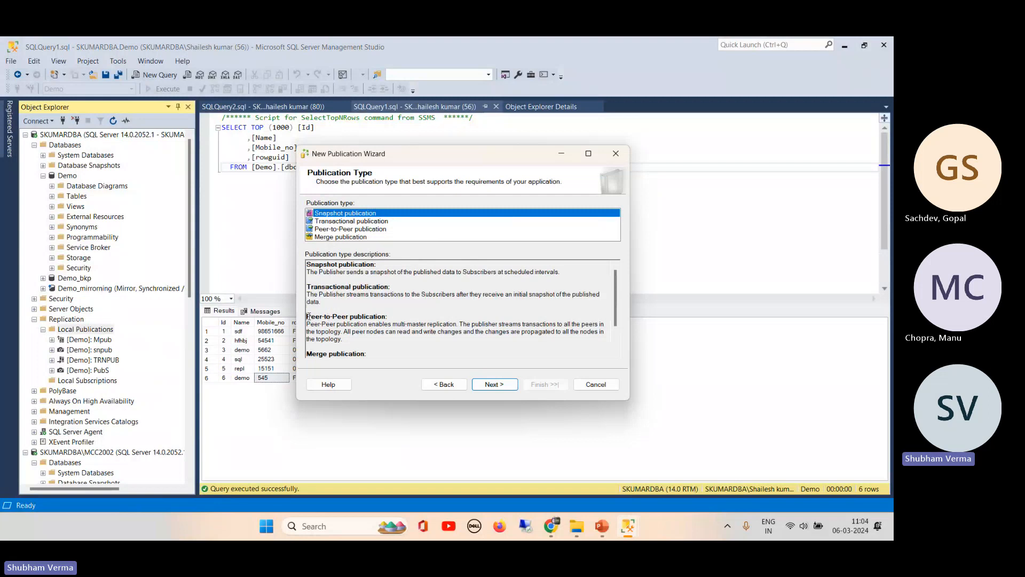
pyautogui.moveTo(309, 317); pyautogui.dragTo(348, 343)
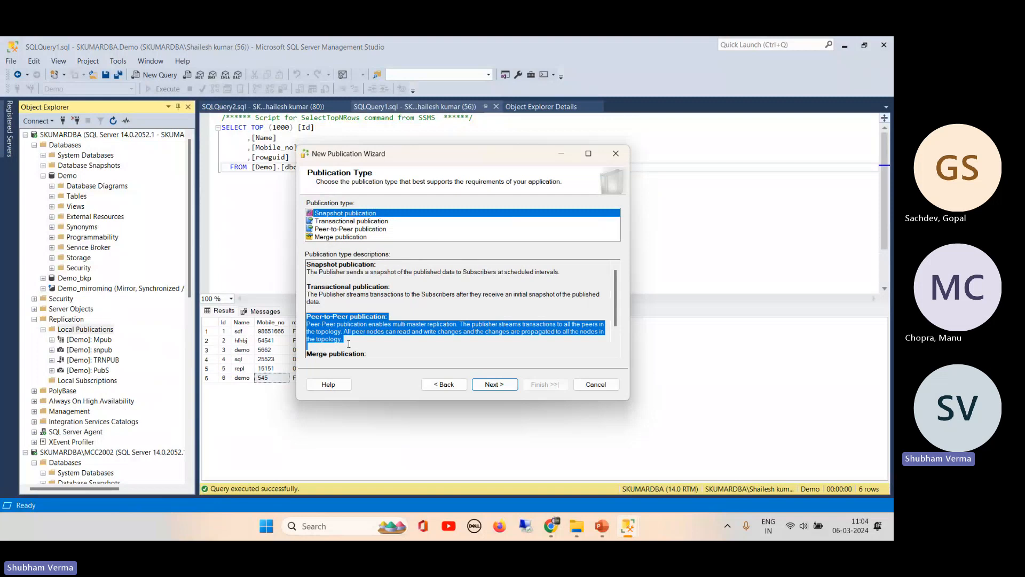
pyautogui.moveTo(349, 344); pyautogui.dragTo(418, 365)
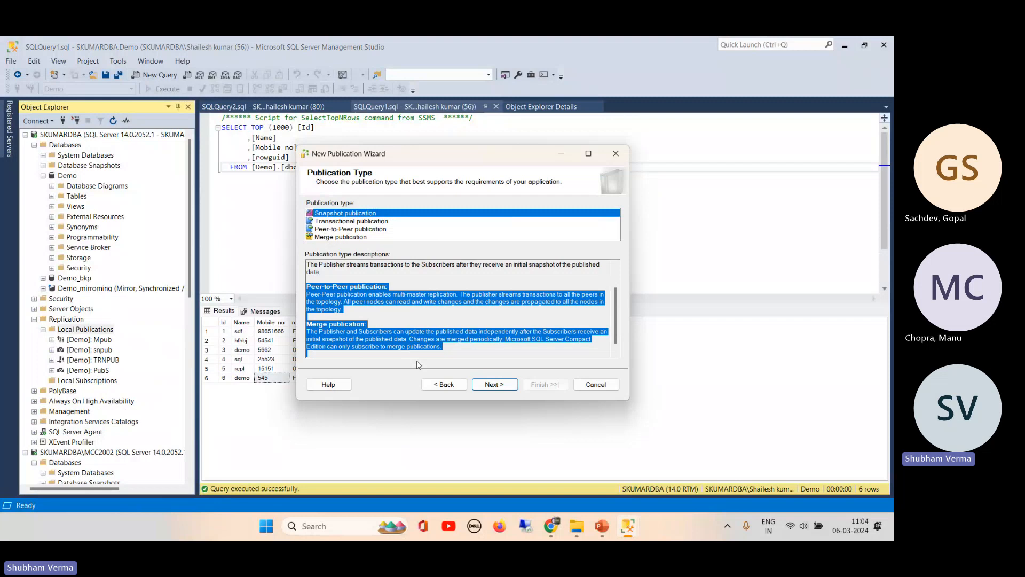
pyautogui.click(596, 384)
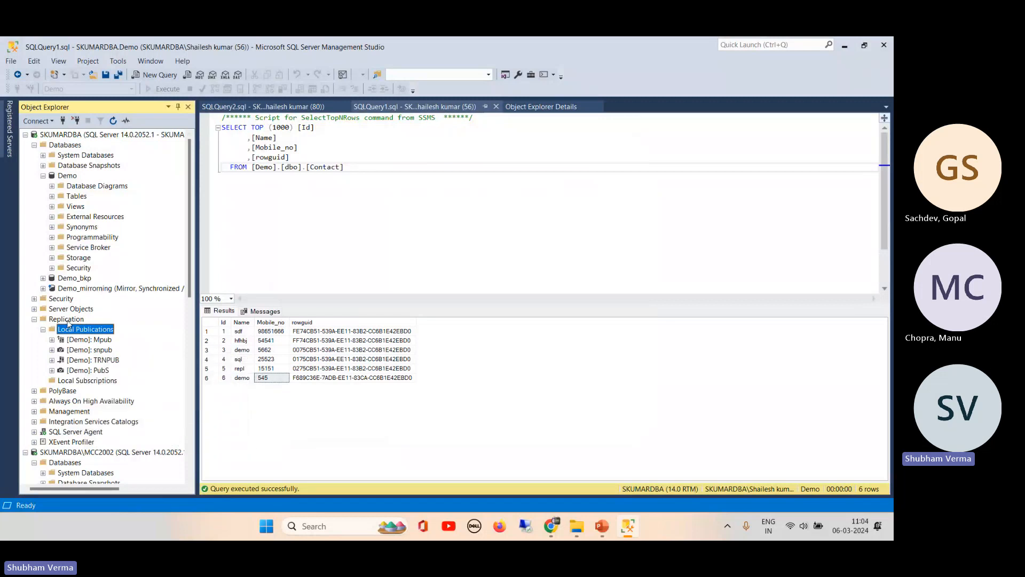
# - Launch Replication Monitor, expand SKUMARDBA, and check the Subscription Watch List and Agents tabs
pyautogui.rightClick(67, 321)
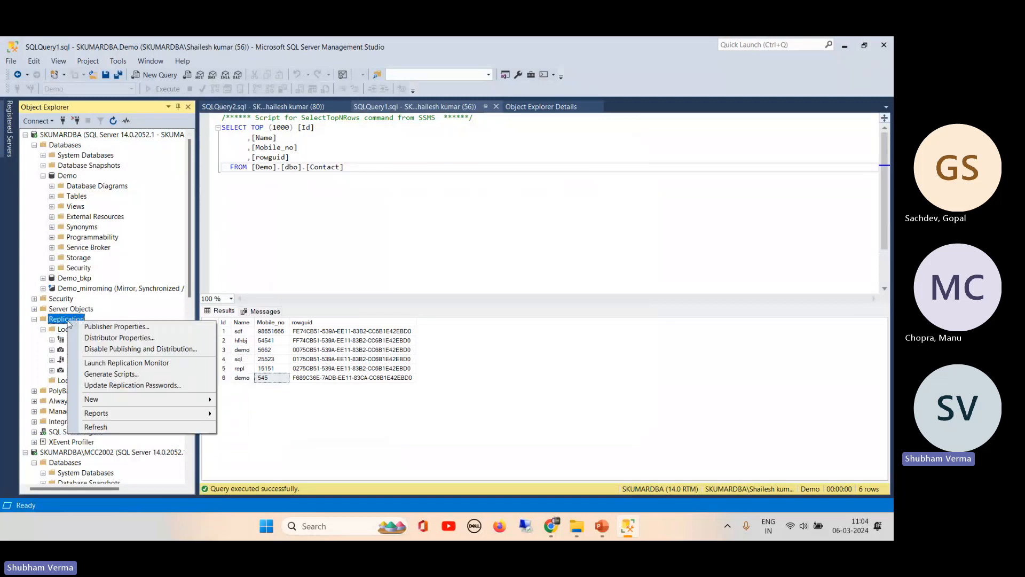
pyautogui.click(146, 366)
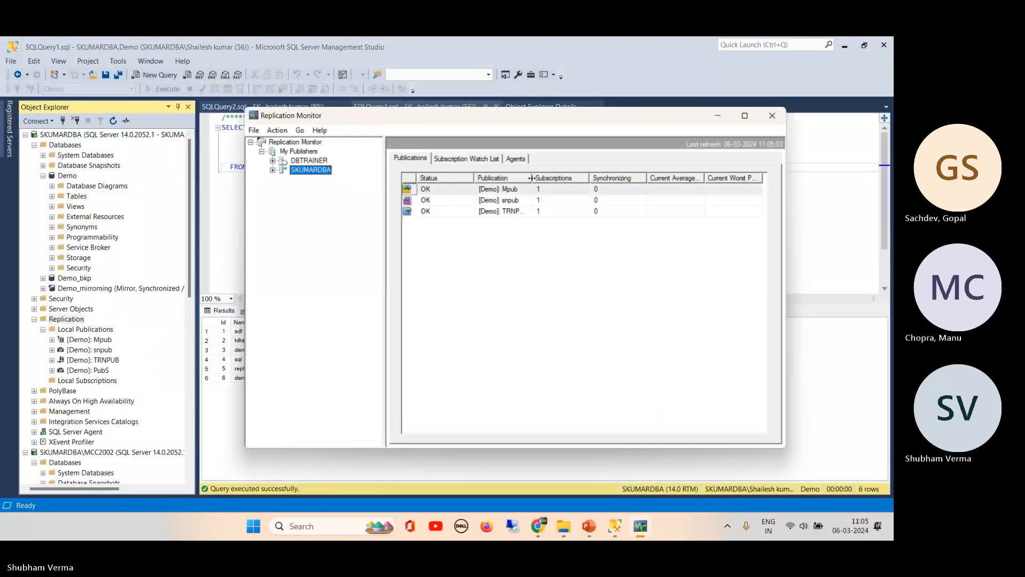
pyautogui.moveTo(531, 178); pyautogui.dragTo(585, 172)
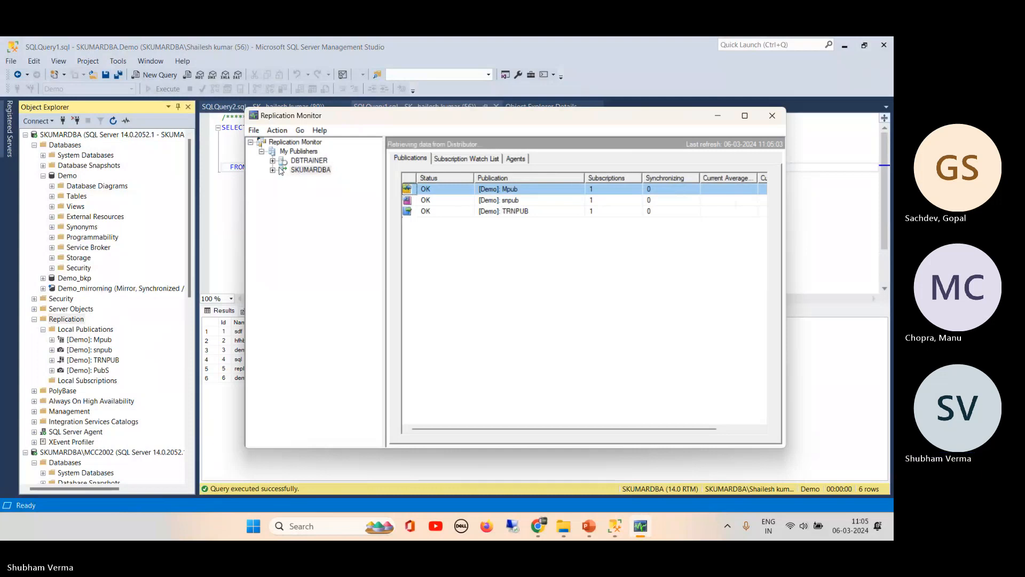
pyautogui.click(273, 169)
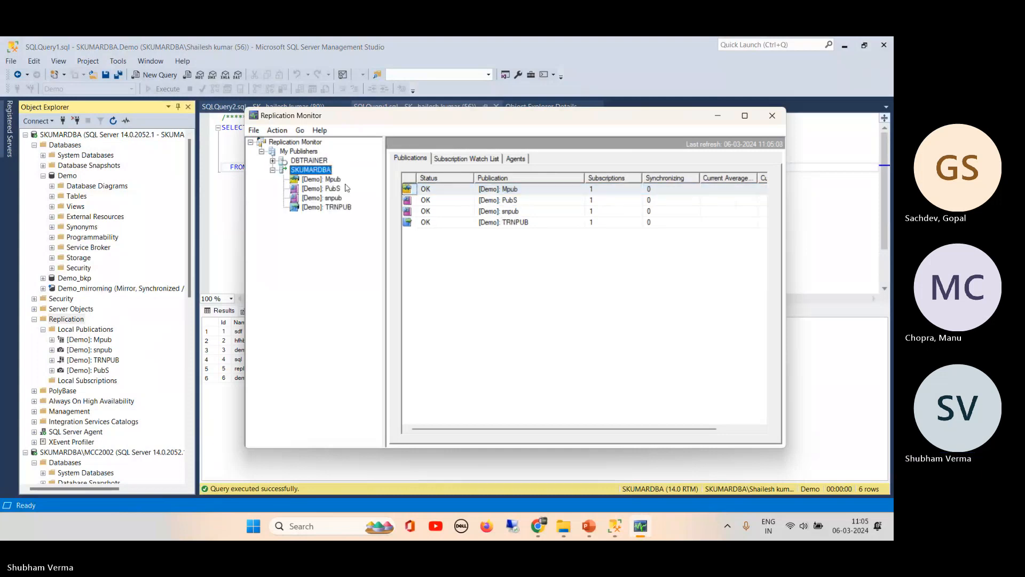
pyautogui.click(454, 158)
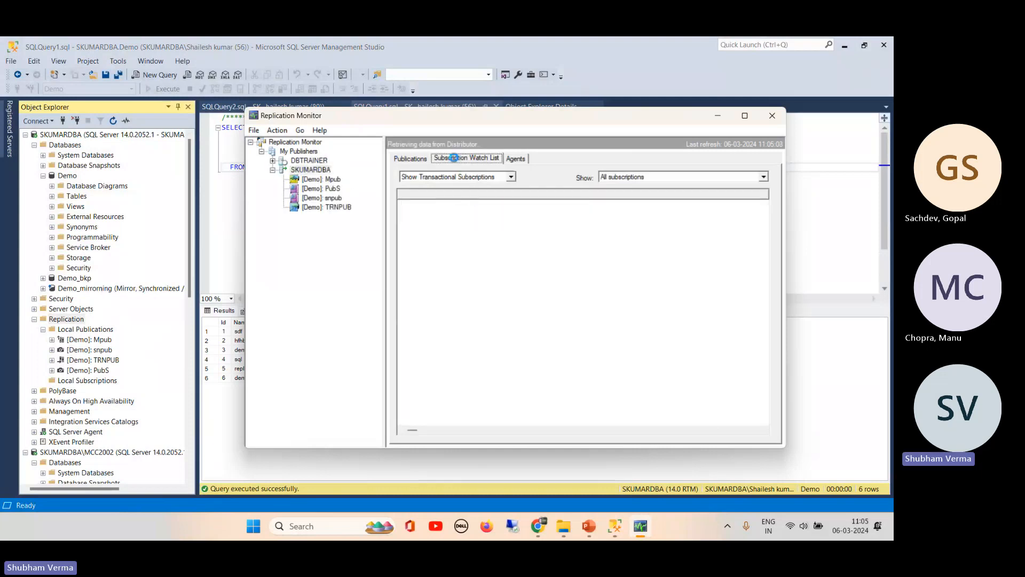
pyautogui.click(516, 158)
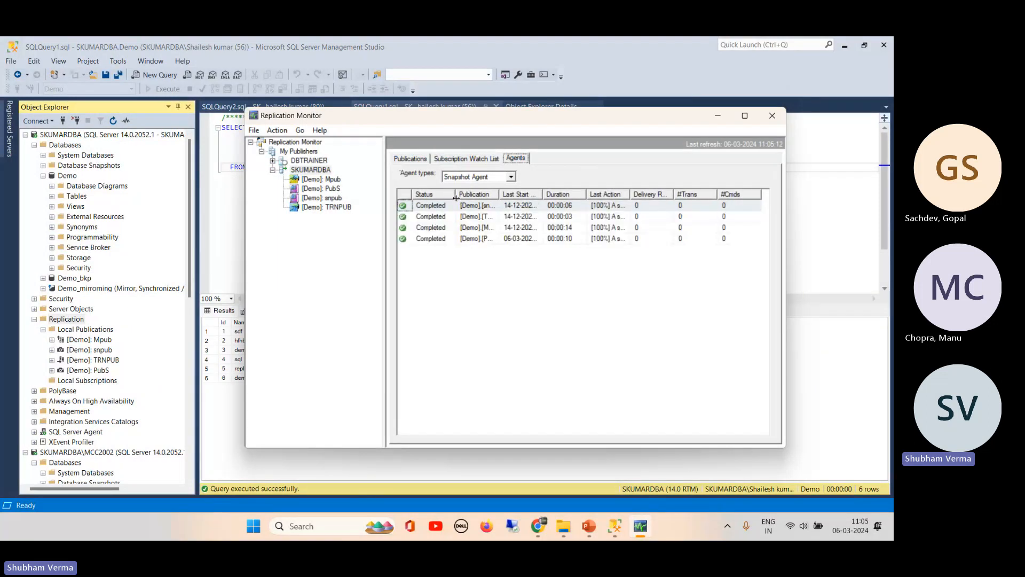
pyautogui.click(498, 194)
pyautogui.moveTo(498, 194); pyautogui.dragTo(618, 194)
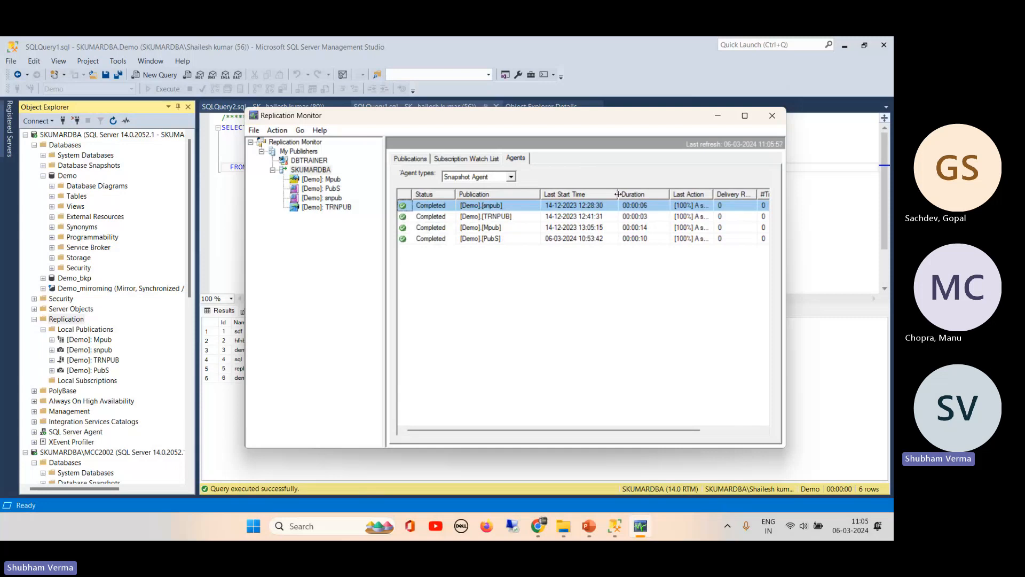
# - Widen the rowguid column and results grid, switch to the RepS query, and restore Replication Monitor
pyautogui.click(226, 271)
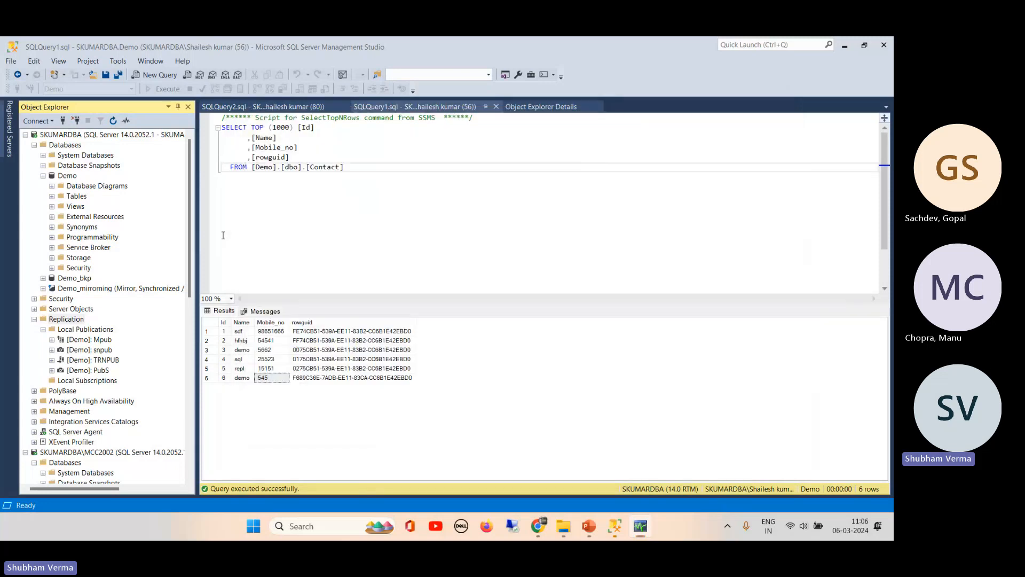
pyautogui.click(303, 322)
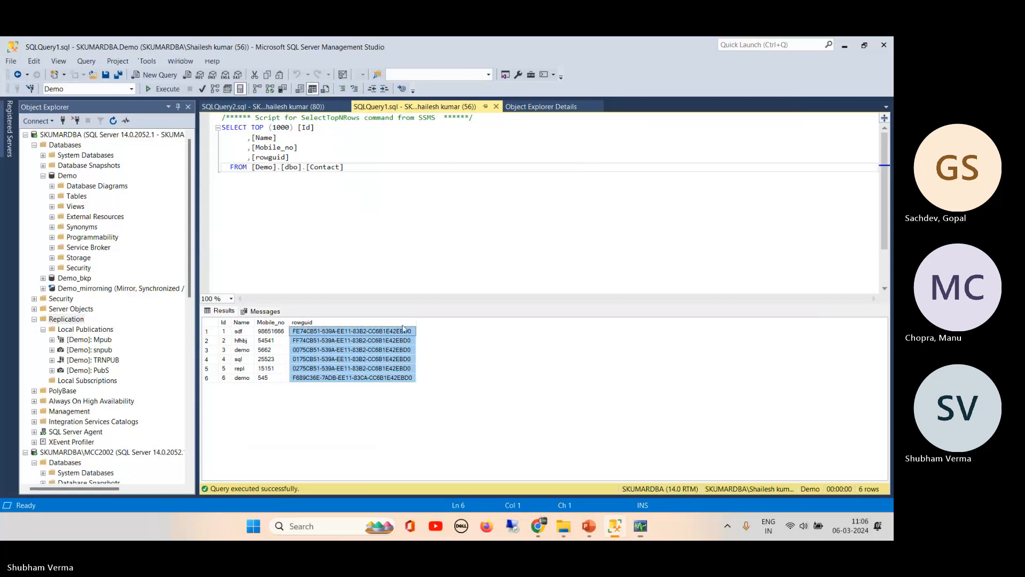
pyautogui.moveTo(417, 322)
pyautogui.mouseDown()
pyautogui.moveTo(601, 320)
pyautogui.moveTo(454, 320)
pyautogui.moveTo(459, 191)
pyautogui.mouseUp()
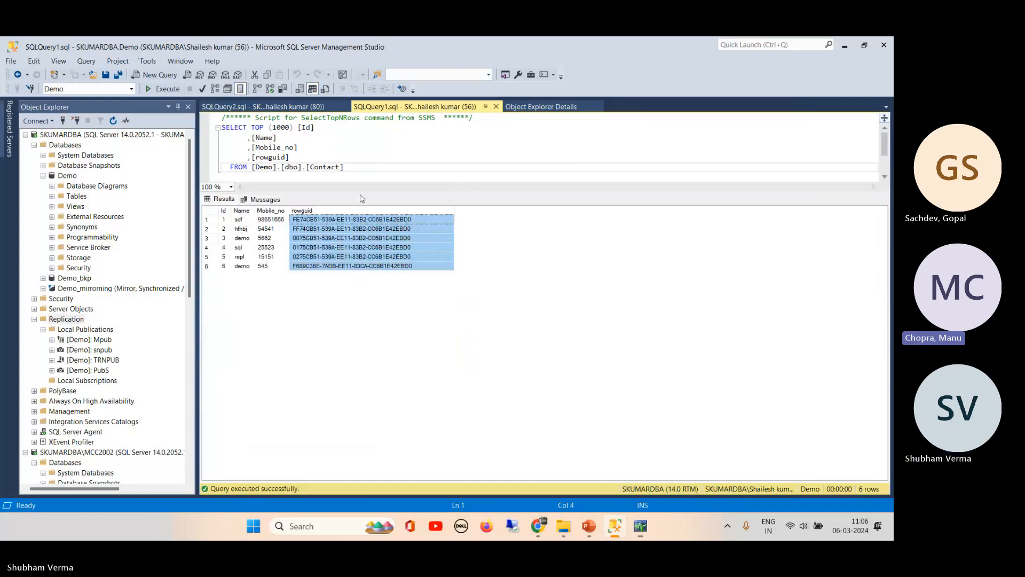
pyautogui.moveTo(359, 192); pyautogui.dragTo(358, 255)
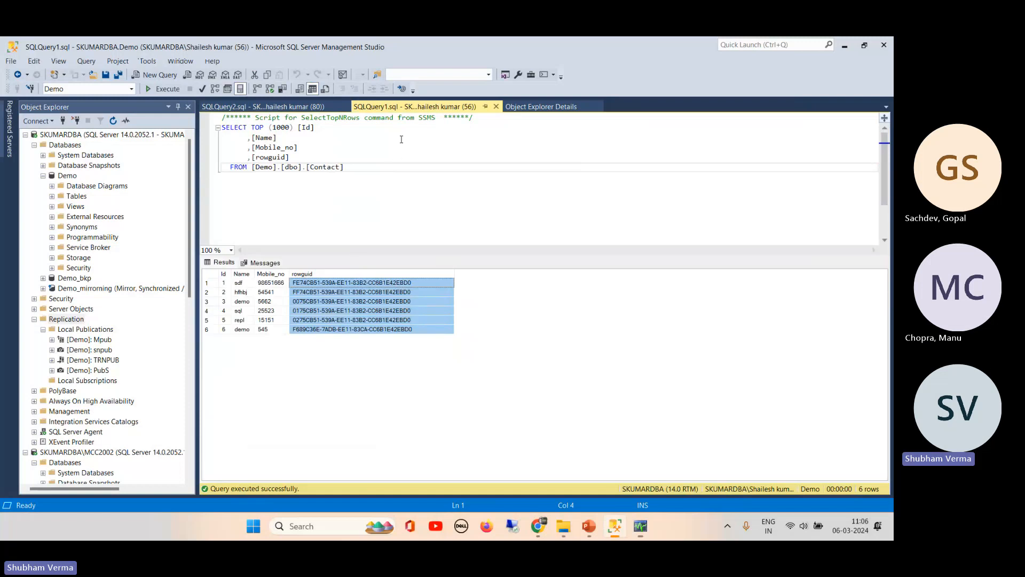
pyautogui.click(261, 106)
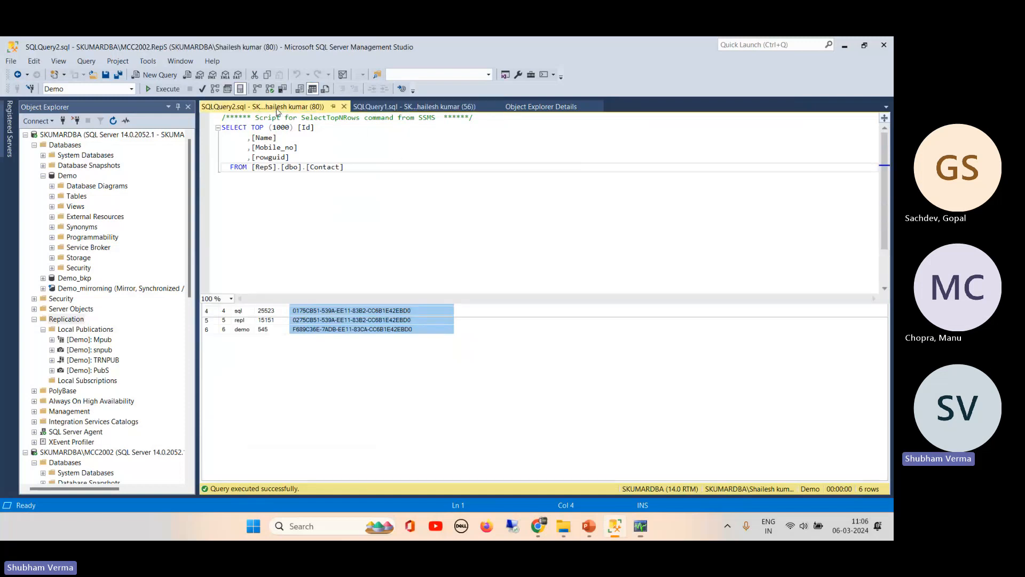
pyautogui.click(641, 527)
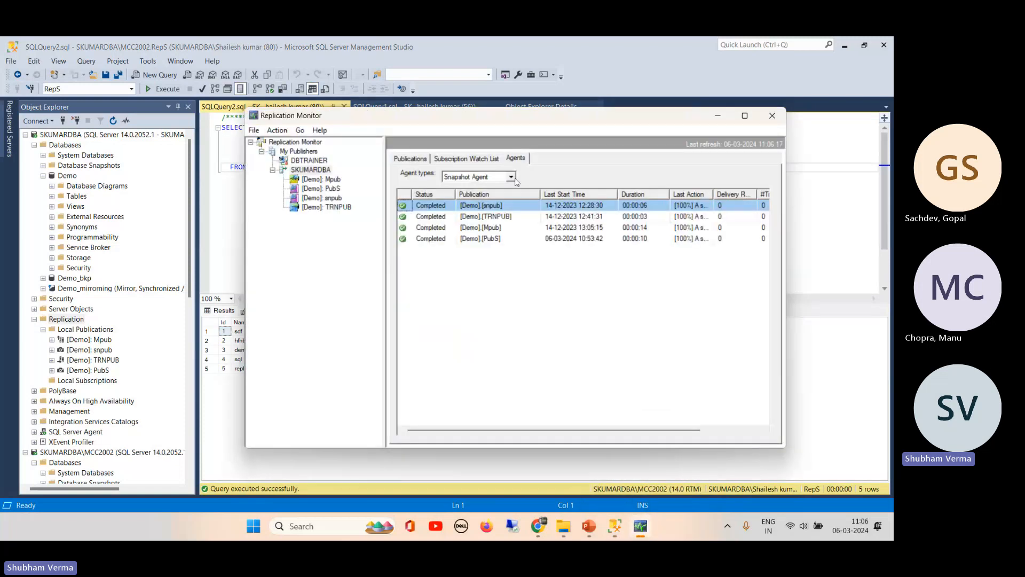
# - Keep the Replication Monitor agent list showing Snapshot Agents
pyautogui.click(511, 177)
pyautogui.click(513, 178)
pyautogui.click(515, 179)
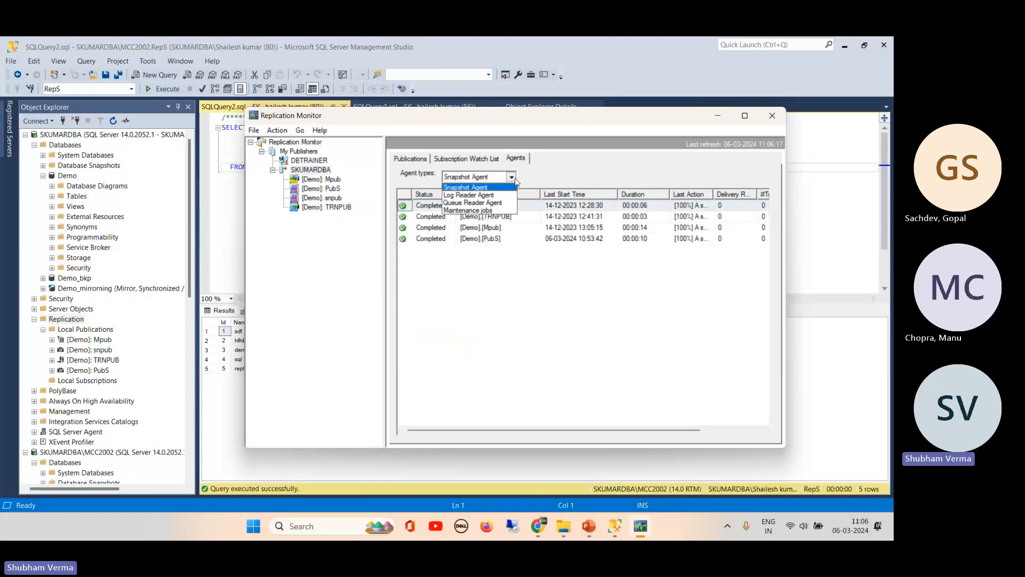
pyautogui.click(515, 178)
# - Check the [Demo]: Mpub properties and subscription row, then close Replication Monitor
pyautogui.click(321, 179)
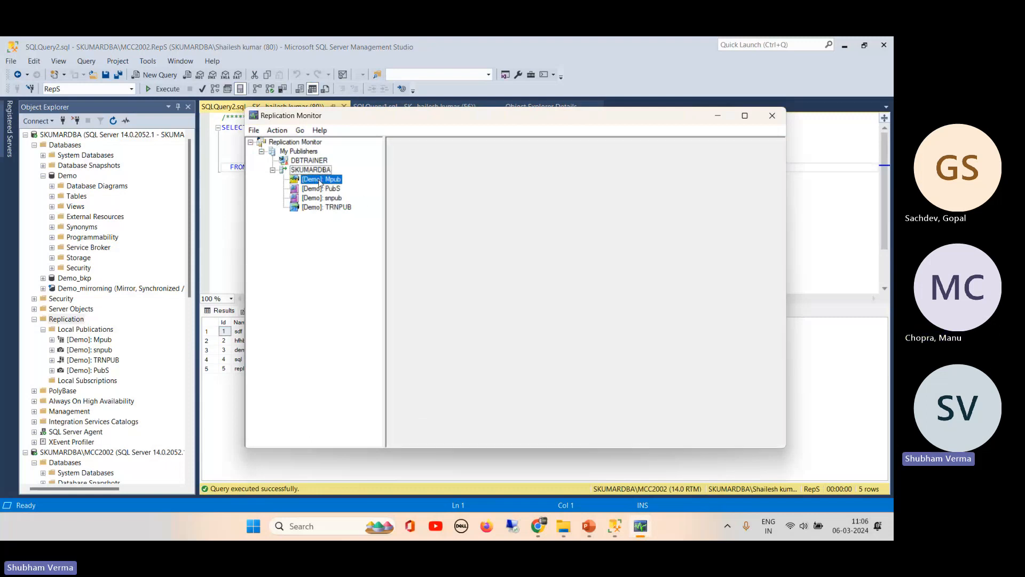
pyautogui.rightClick(321, 181)
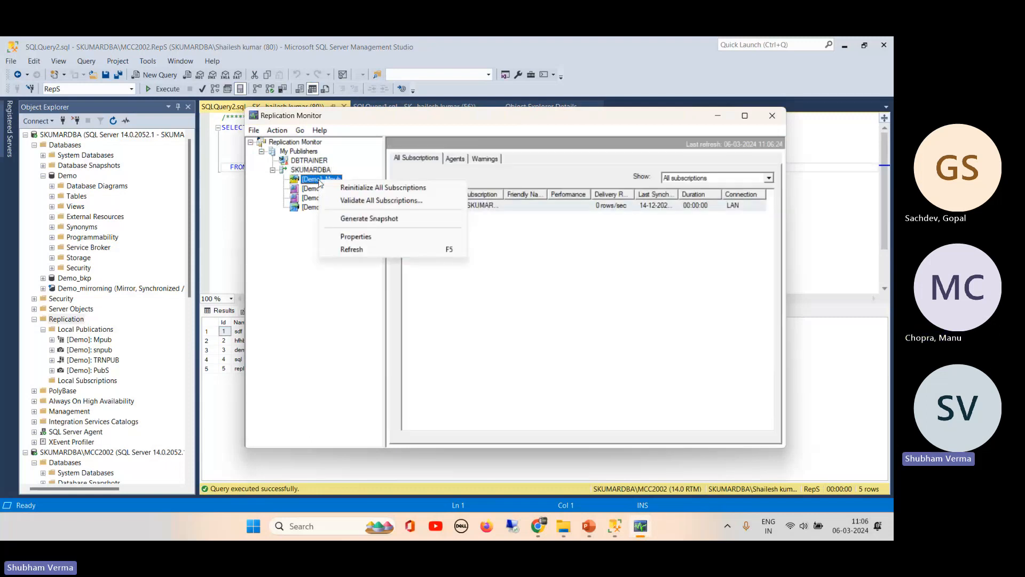
pyautogui.click(363, 237)
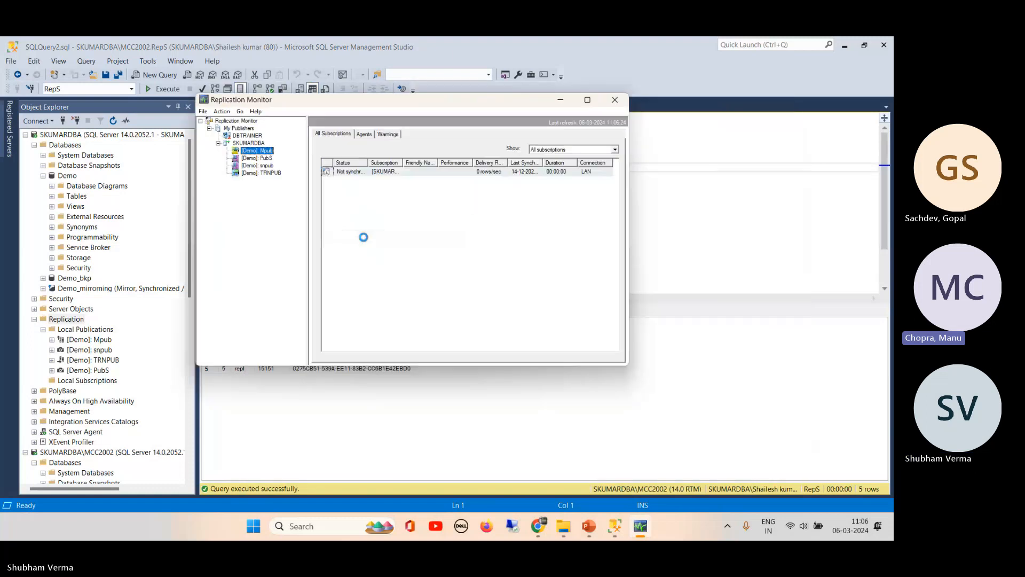
pyautogui.click(561, 328)
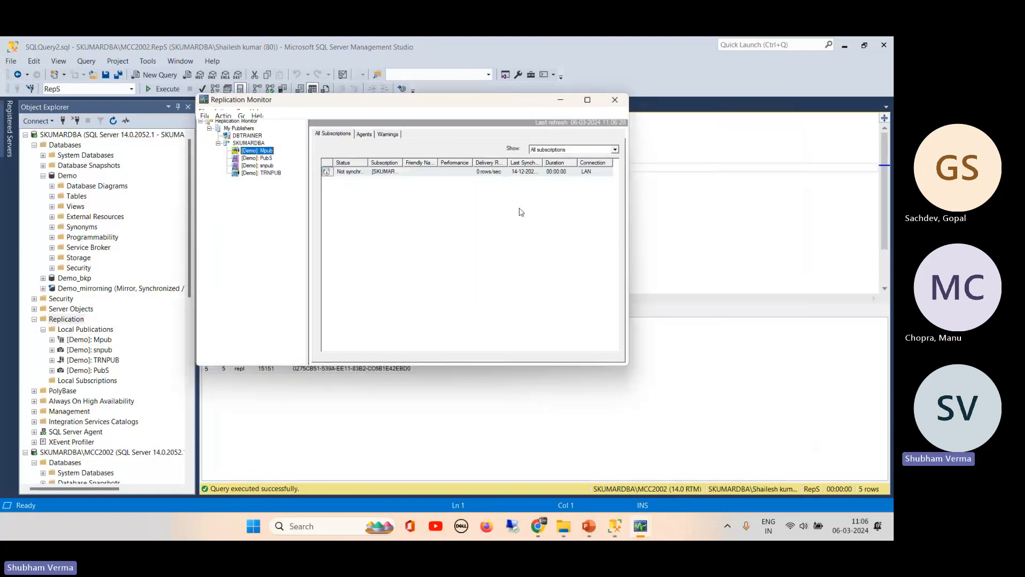
pyautogui.moveTo(507, 162); pyautogui.dragTo(539, 162)
pyautogui.click(495, 173)
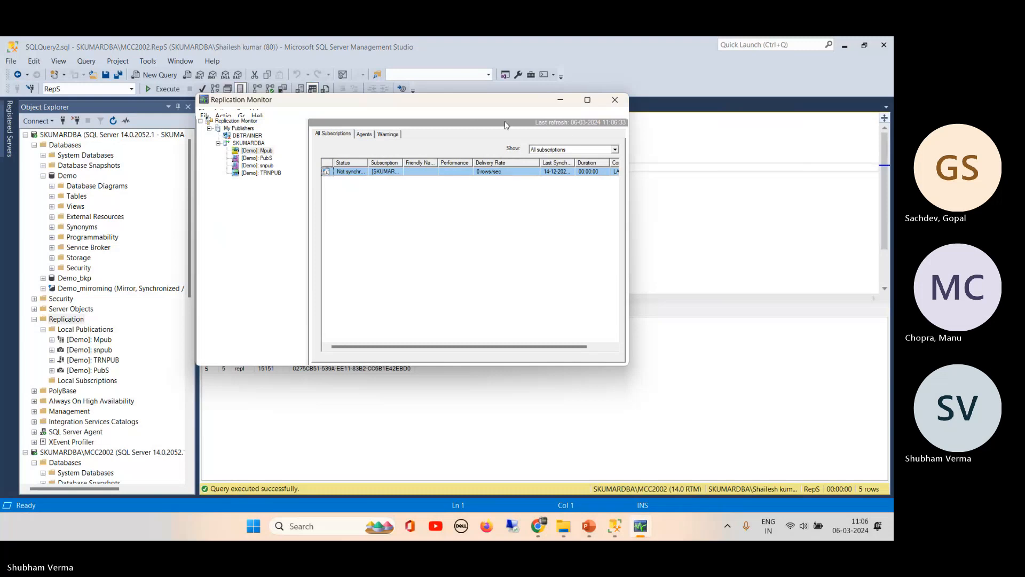
pyautogui.click(615, 99)
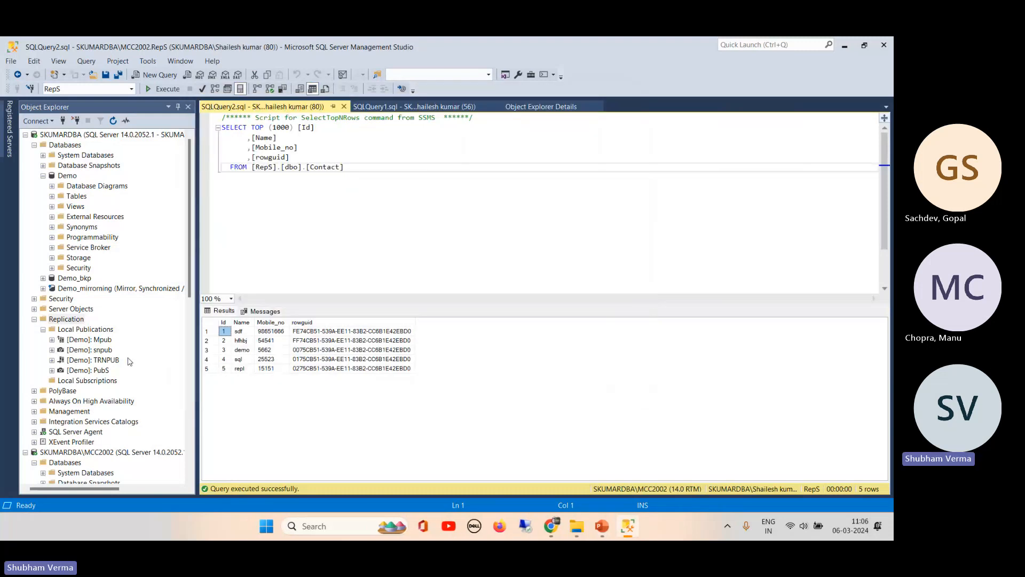
pyautogui.rightClick(65, 319)
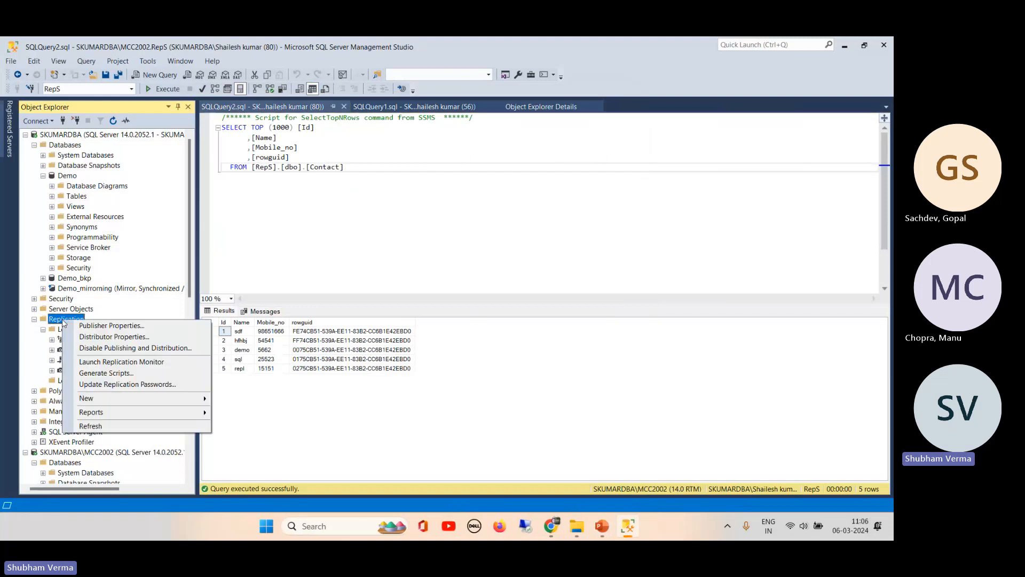
pyautogui.click(142, 363)
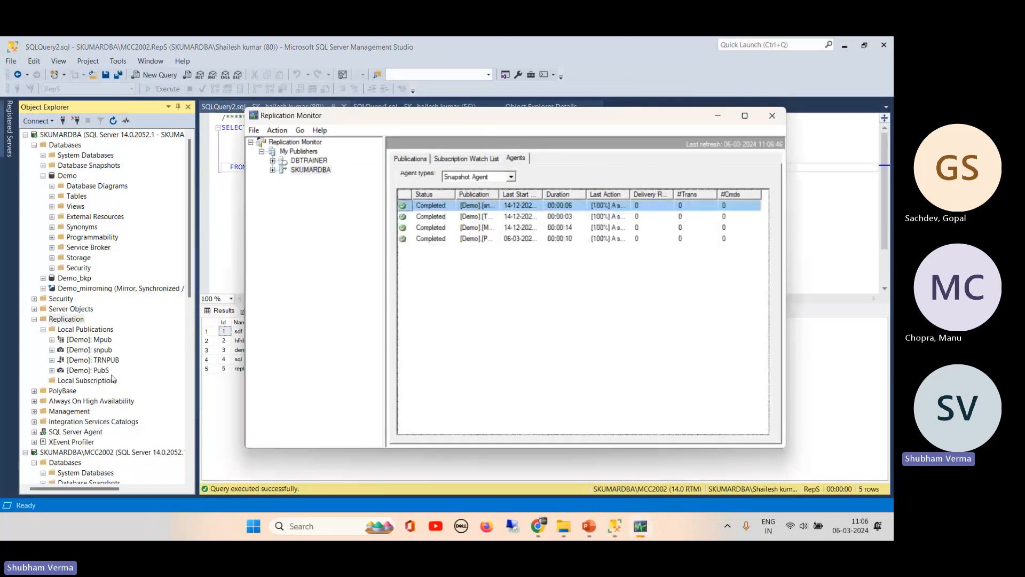
pyautogui.click(273, 170)
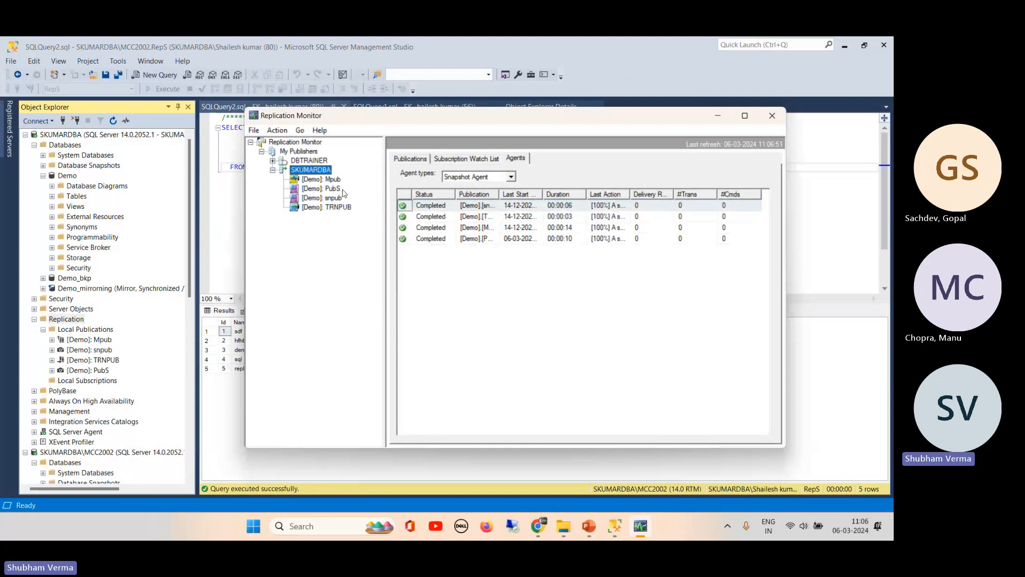
pyautogui.click(335, 191)
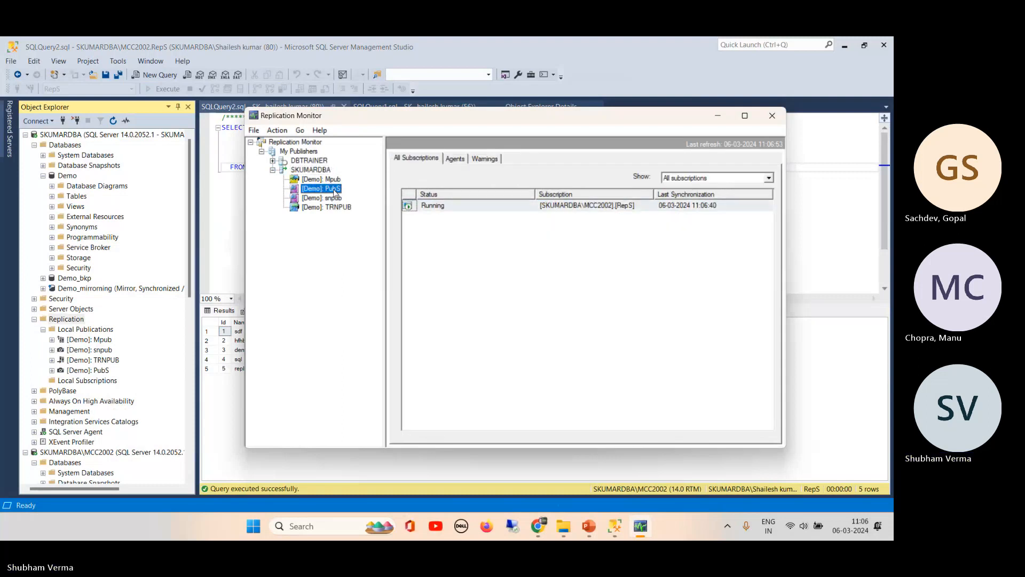
pyautogui.rightClick(334, 191)
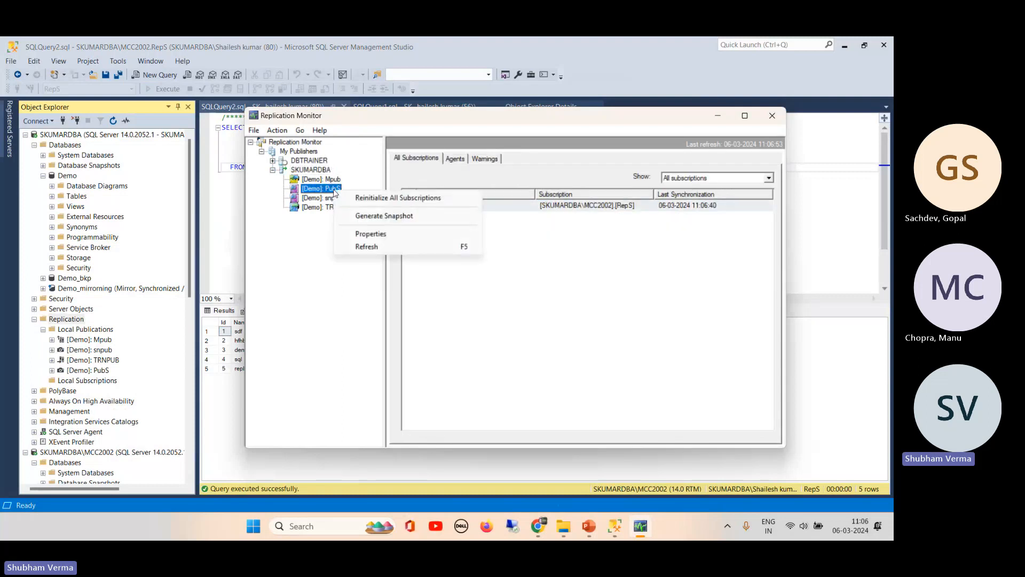
pyautogui.click(381, 235)
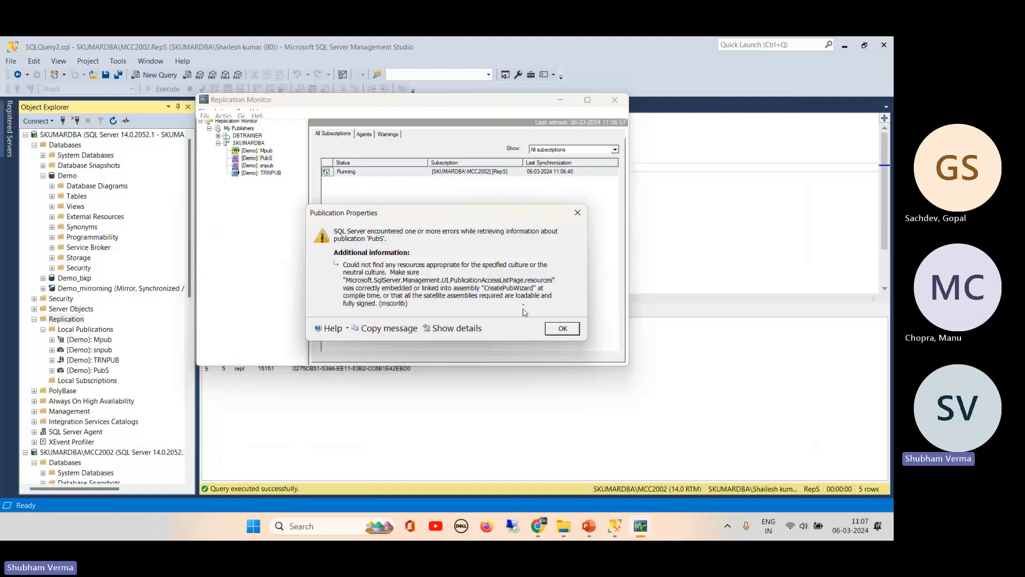
pyautogui.click(558, 328)
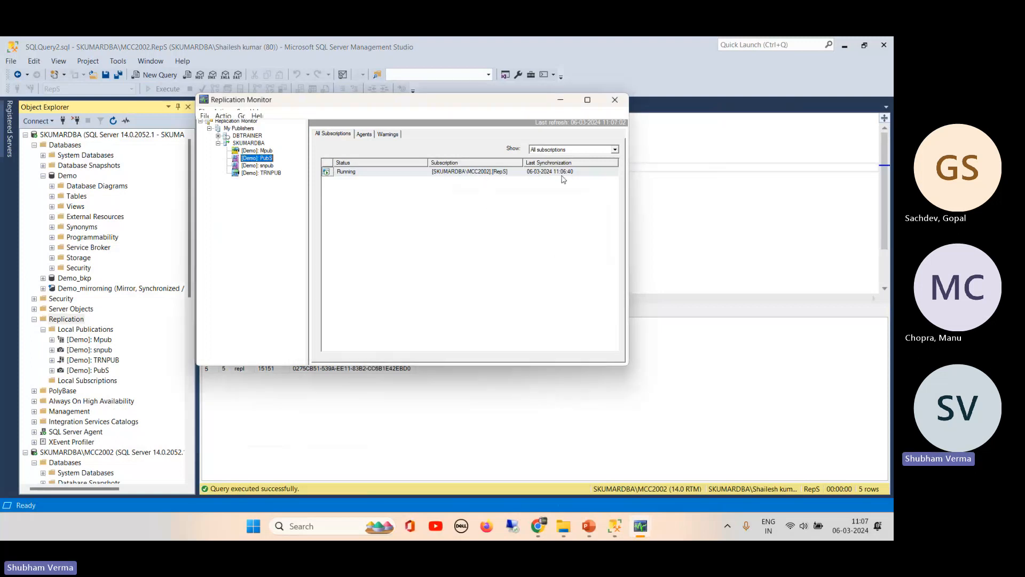
pyautogui.click(385, 134)
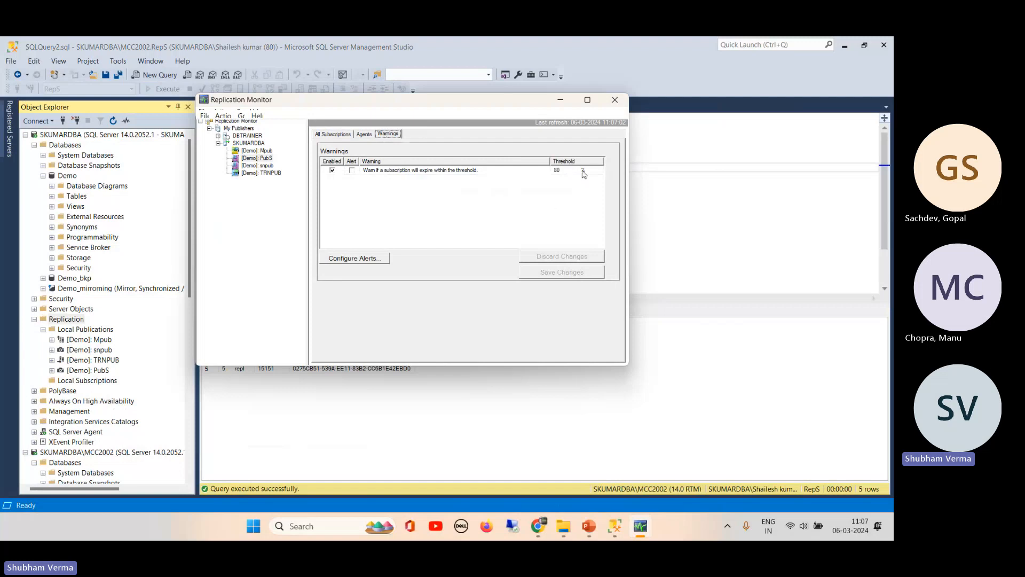
pyautogui.click(408, 172)
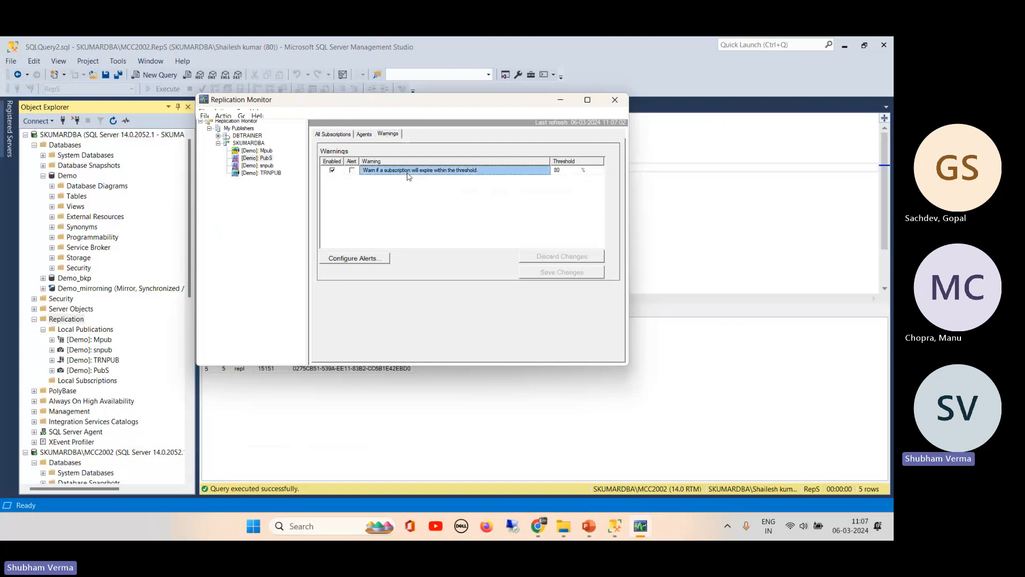
pyautogui.click(359, 135)
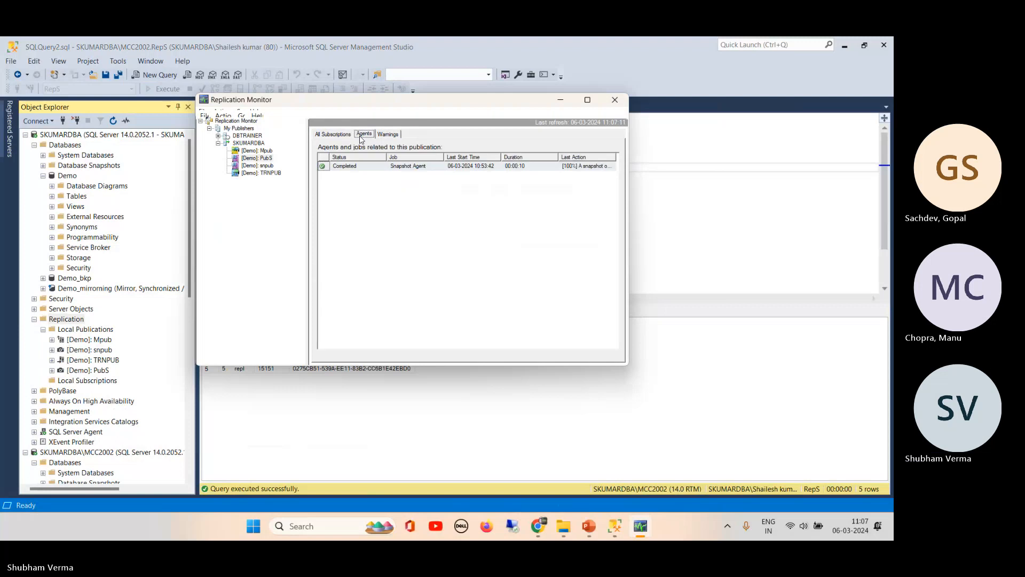
pyautogui.click(522, 170)
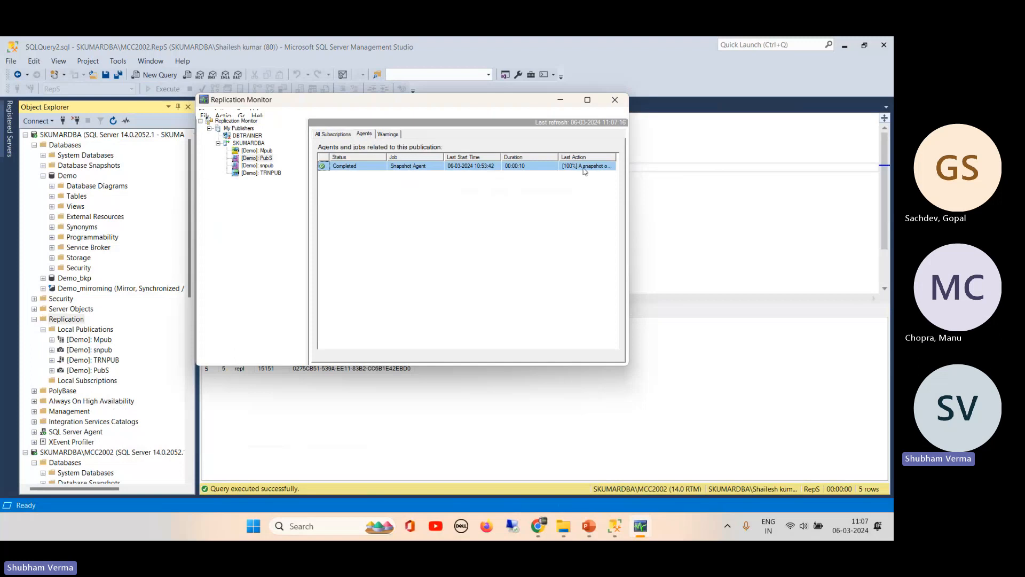
pyautogui.click(616, 100)
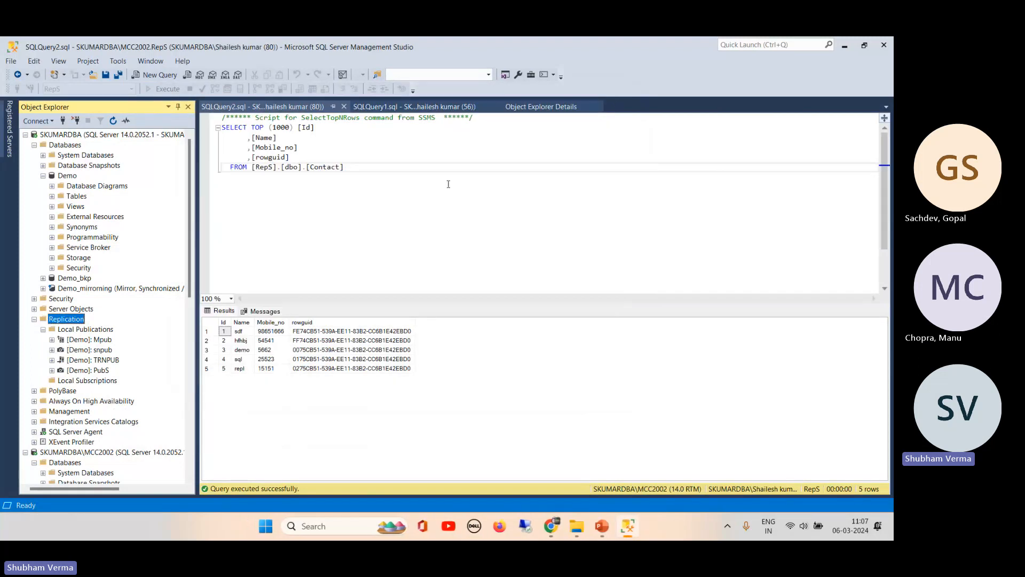
# - Expand System Databases in Object Explorer and select DDB
pyautogui.click(421, 192)
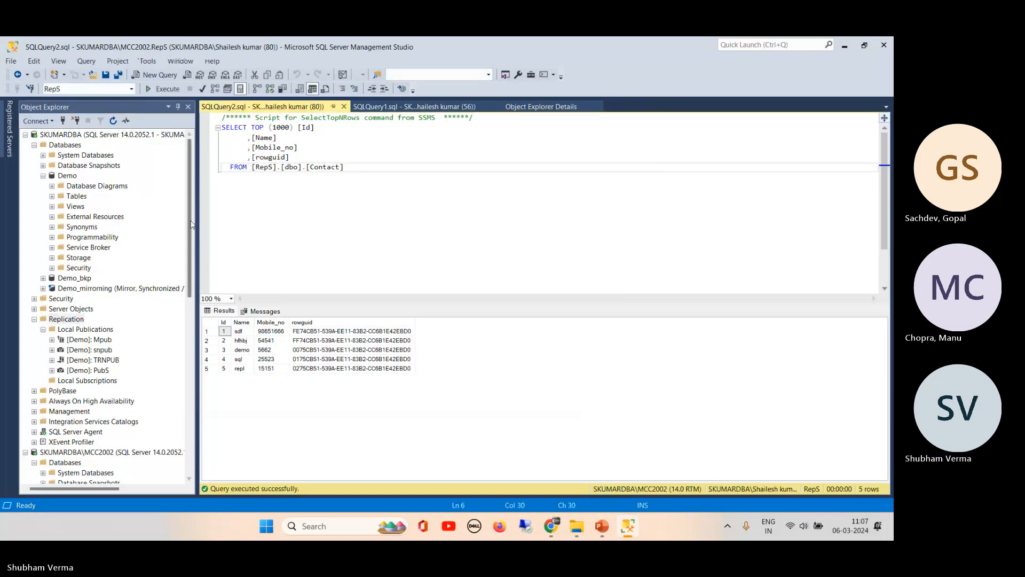
pyautogui.moveTo(188, 207)
pyautogui.mouseDown()
pyautogui.moveTo(190, 321)
pyautogui.moveTo(190, 211)
pyautogui.mouseUp()
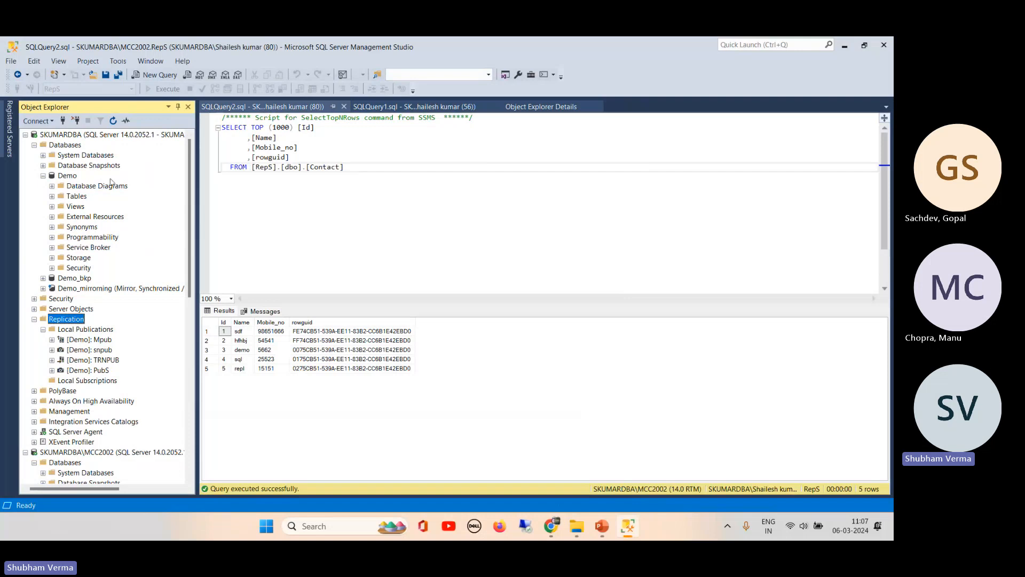
pyautogui.click(43, 155)
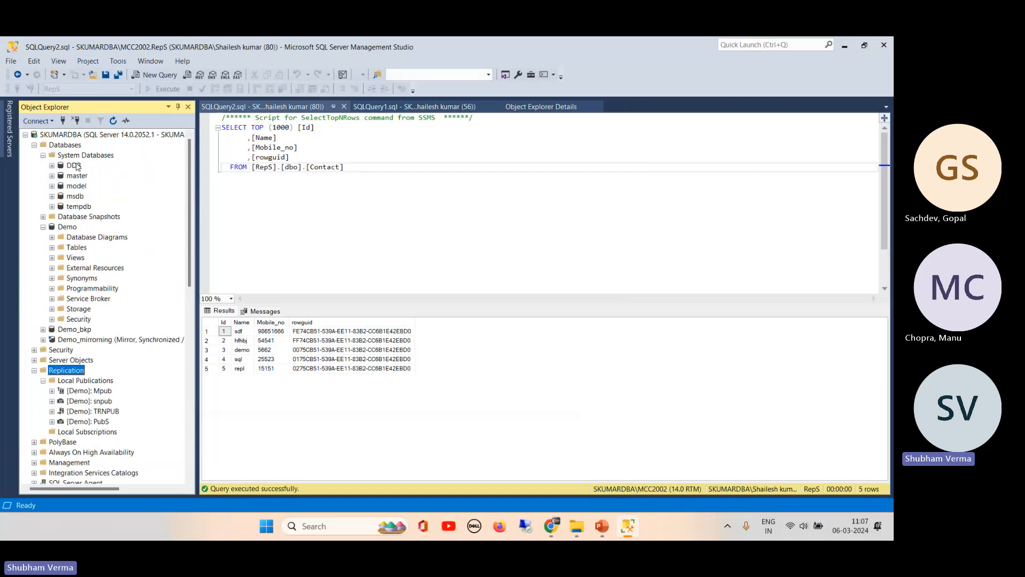
pyautogui.click(73, 166)
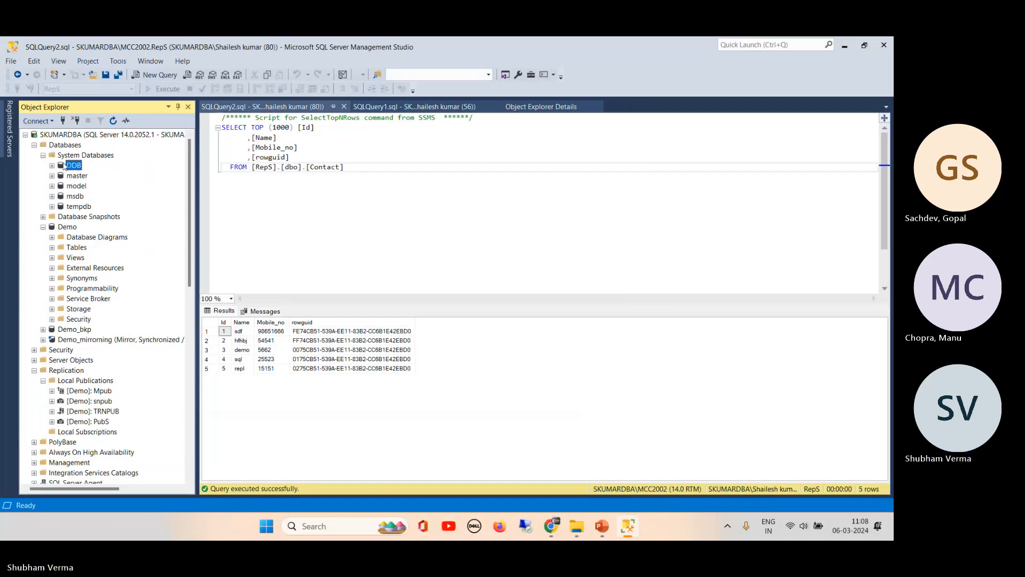
# - Collapse System Databases, select [Demo]: PubS, and bring up the Local Publications menu
pyautogui.click(43, 156)
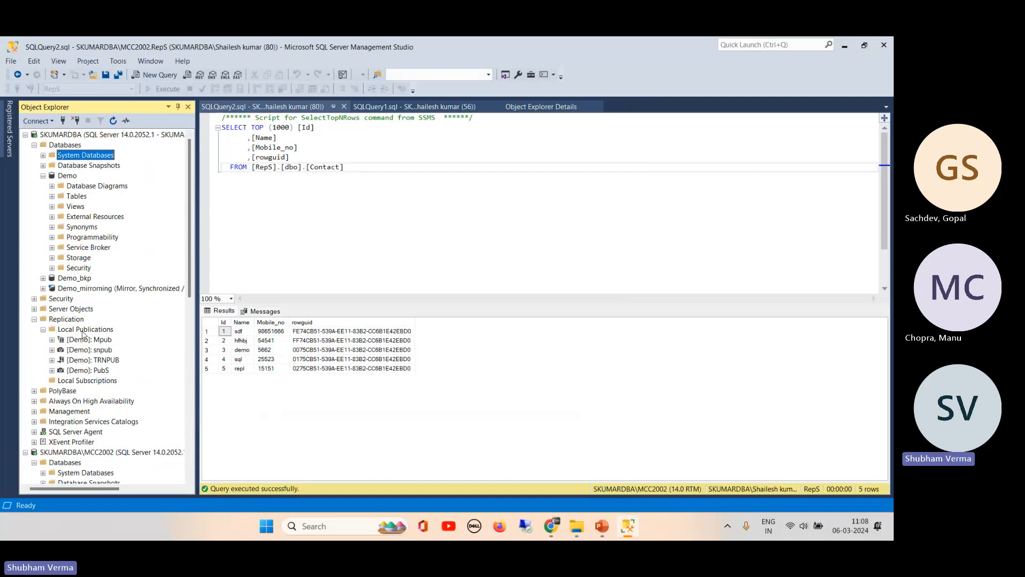
pyautogui.click(101, 373)
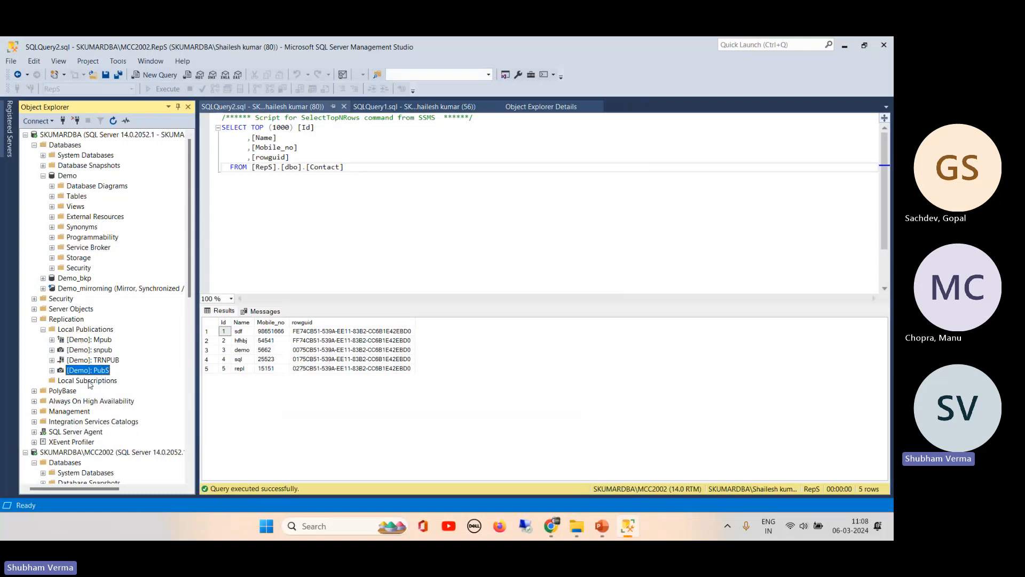
pyautogui.rightClick(81, 330)
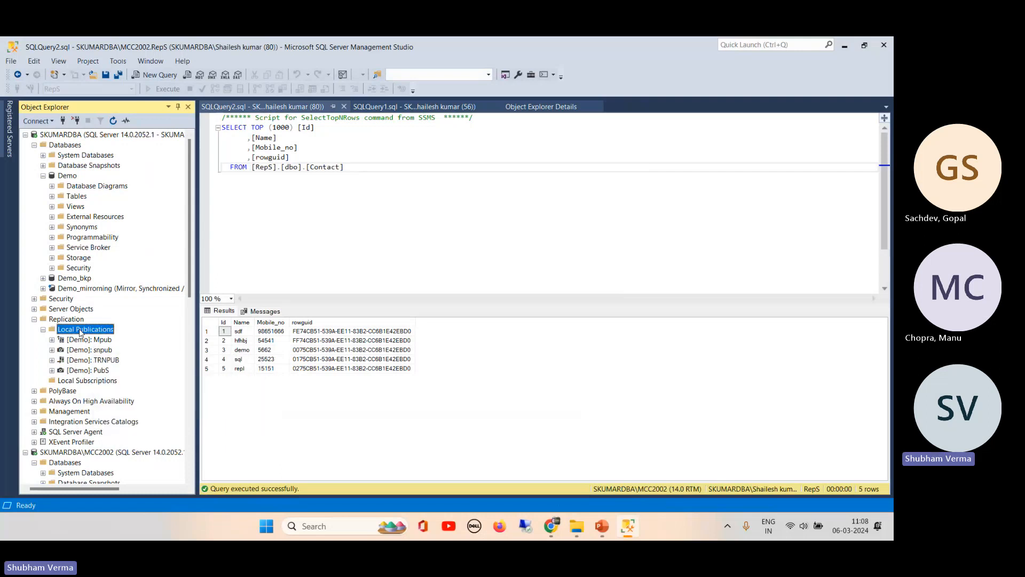
# - Start a new publication on the Demo database using the Transactional publication type
pyautogui.click(133, 336)
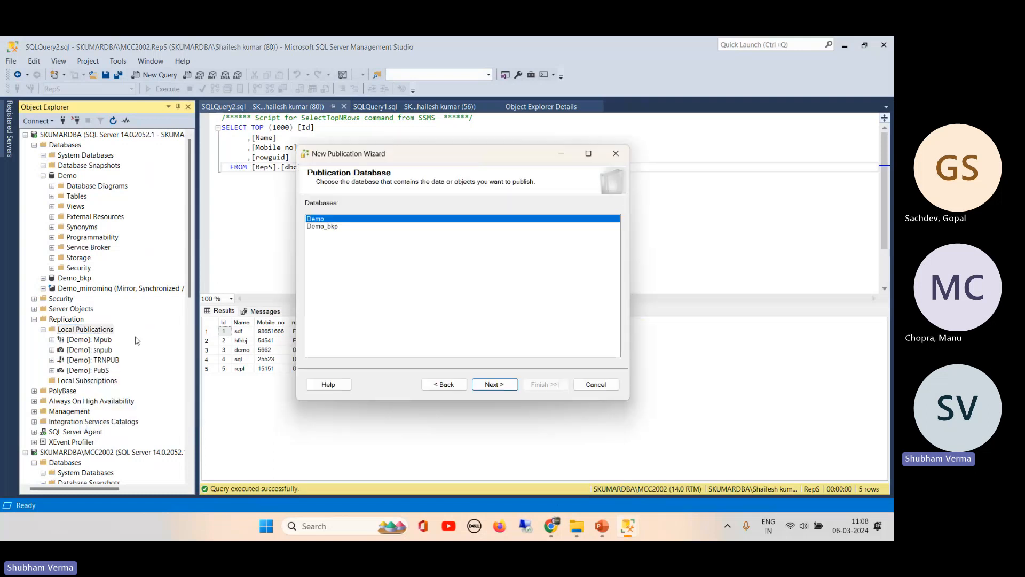
pyautogui.click(495, 385)
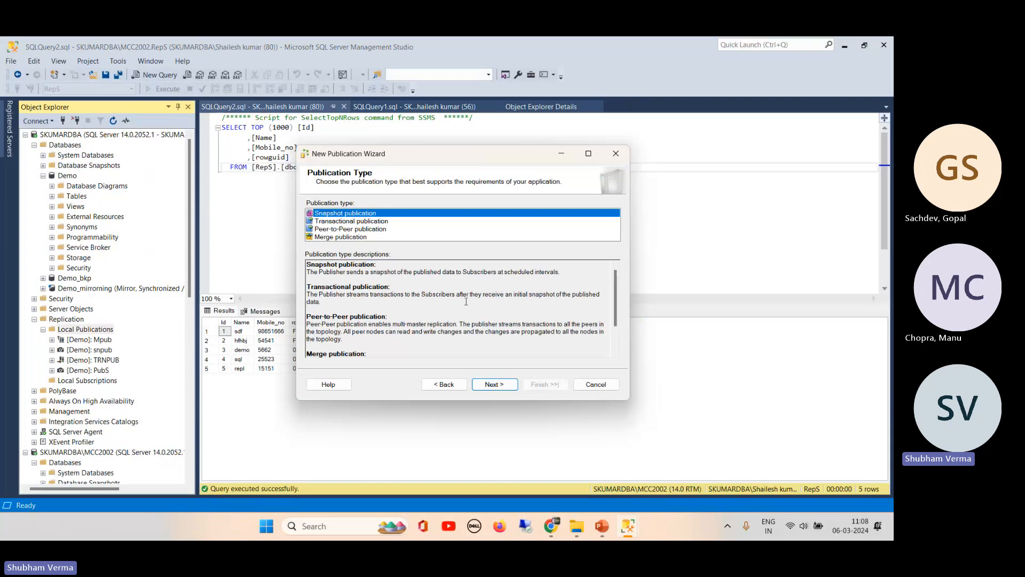
pyautogui.click(372, 222)
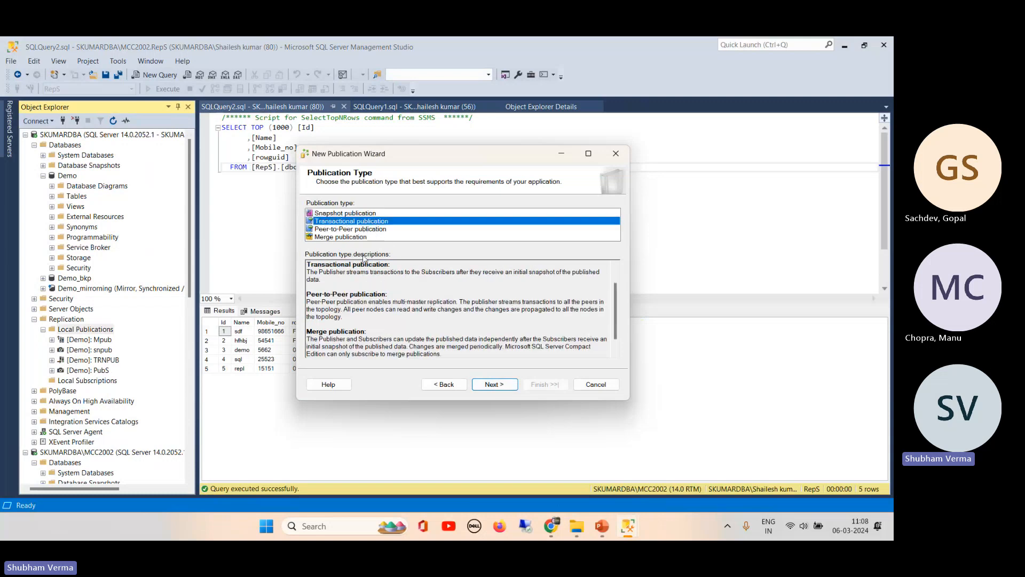
pyautogui.moveTo(489, 277); pyautogui.dragTo(593, 276)
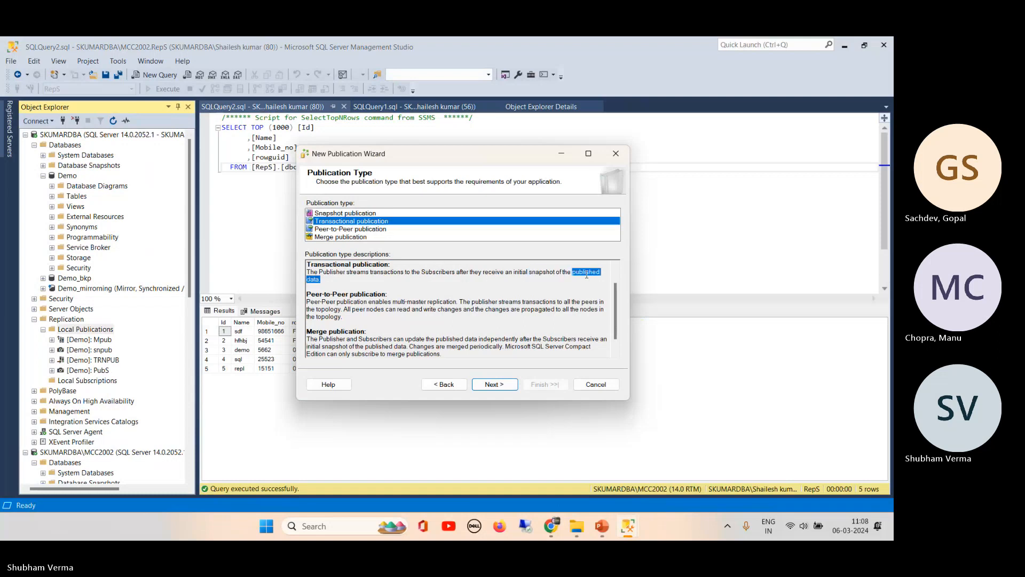
pyautogui.click(501, 389)
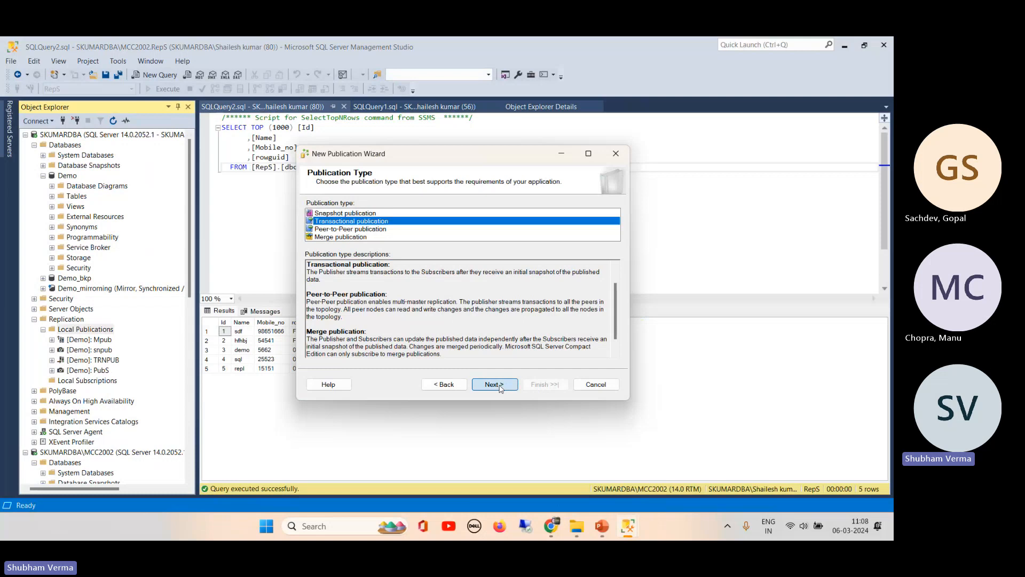
pyautogui.click(501, 387)
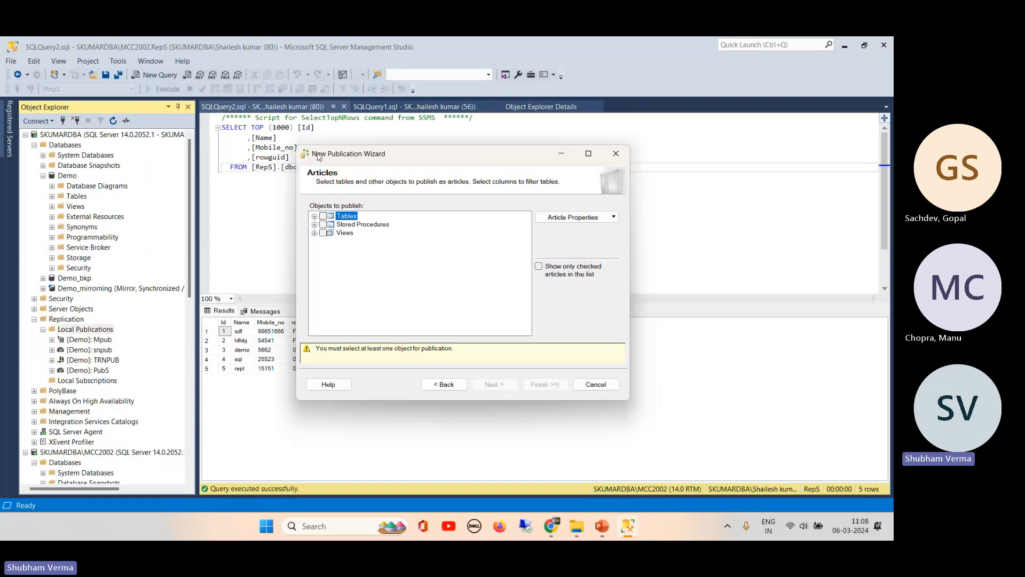
# - Expand Tables and try checking Contact, CUSTDetails, CUSTOMERS and department individually
pyautogui.click(315, 216)
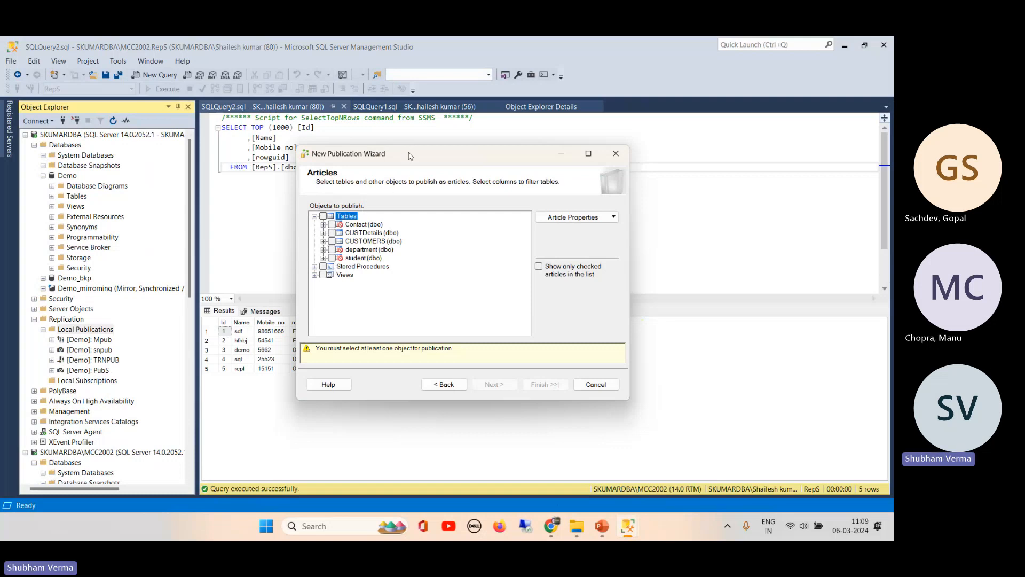
pyautogui.moveTo(410, 156); pyautogui.dragTo(361, 142)
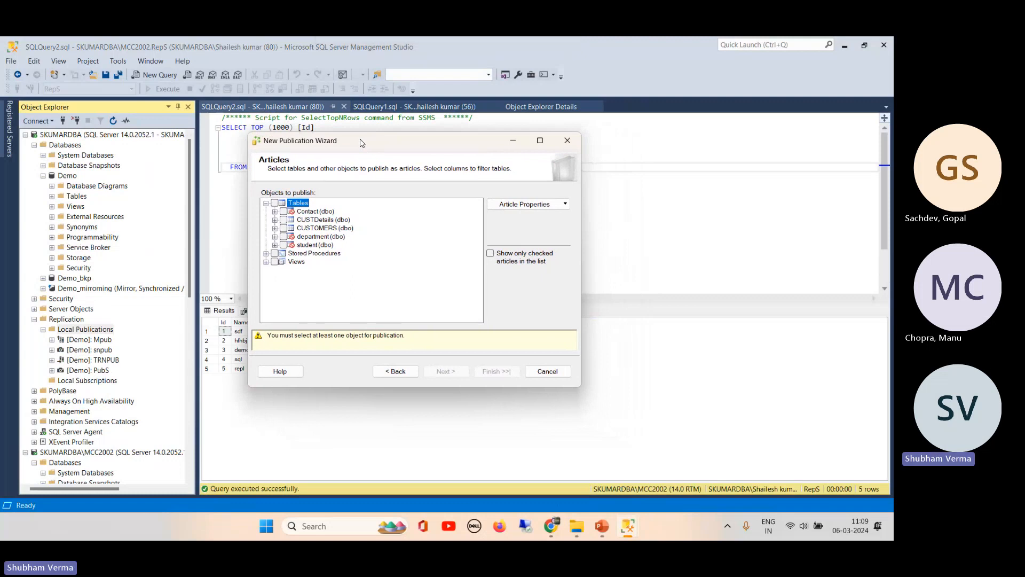
pyautogui.click(286, 215)
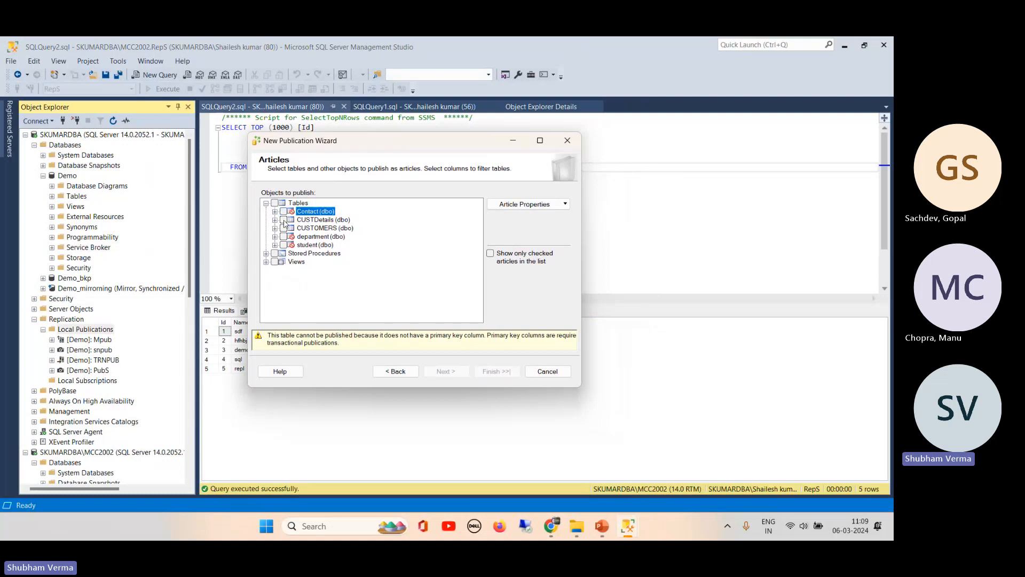
pyautogui.click(284, 220)
pyautogui.click(283, 229)
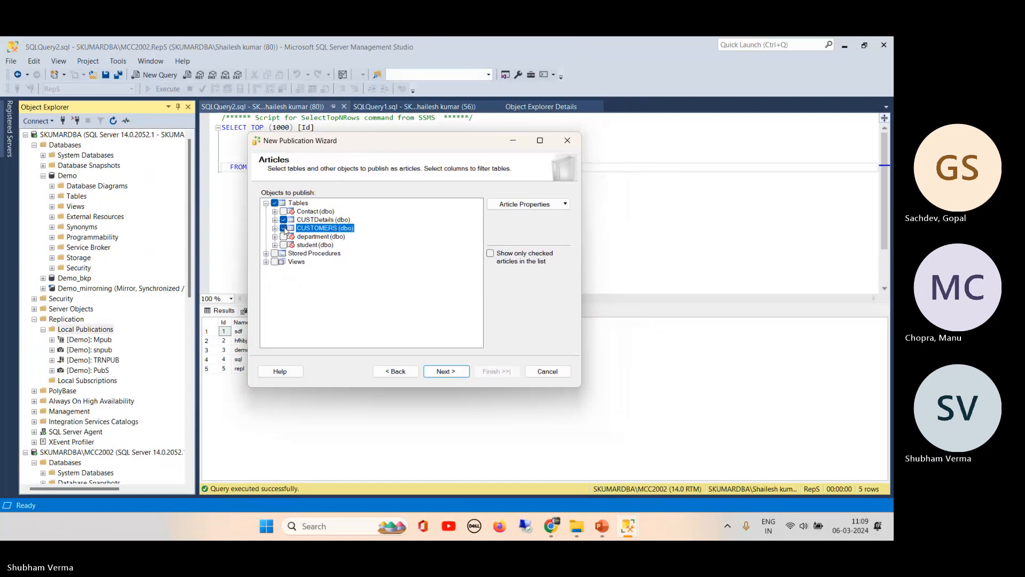
pyautogui.click(285, 237)
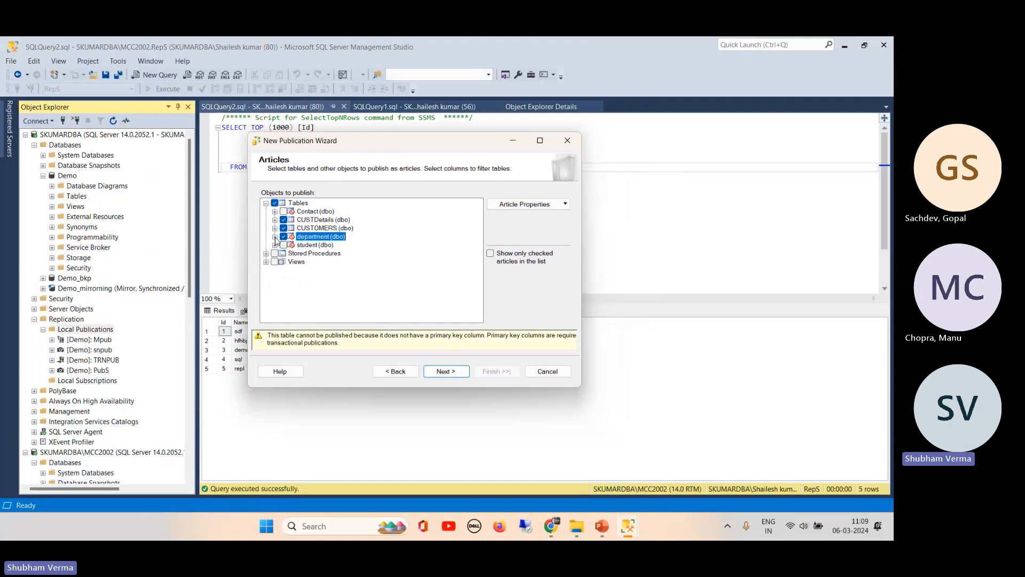
pyautogui.click(275, 237)
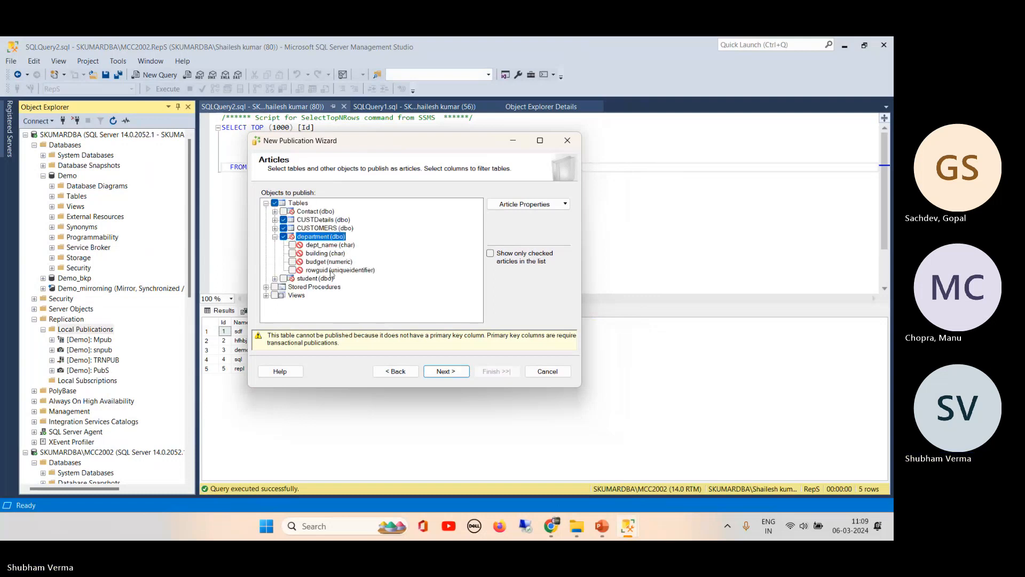
pyautogui.click(274, 237)
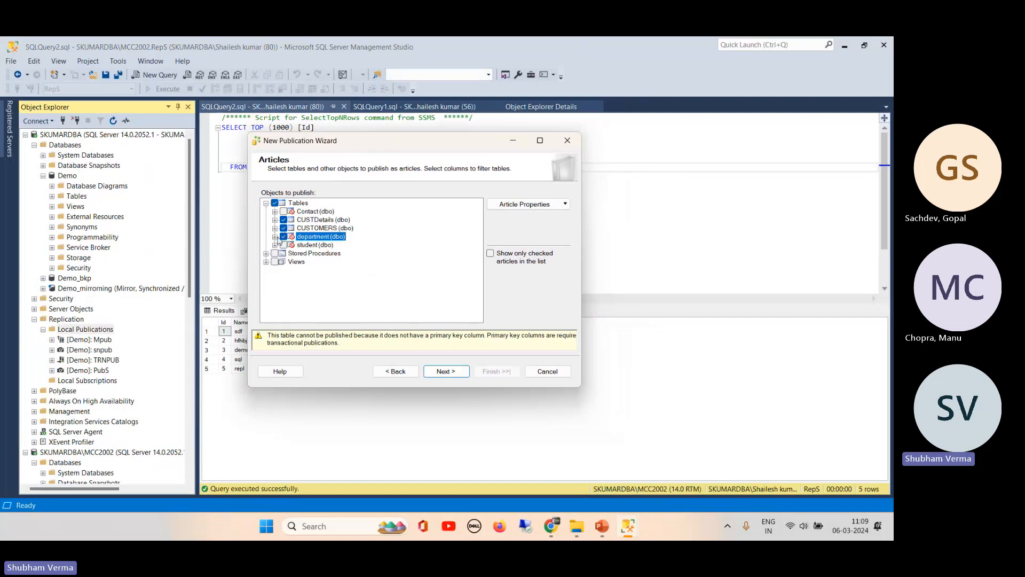
# - Publish all tables, stored procedures and views as articles
pyautogui.click(266, 203)
pyautogui.click(274, 203)
pyautogui.click(274, 203)
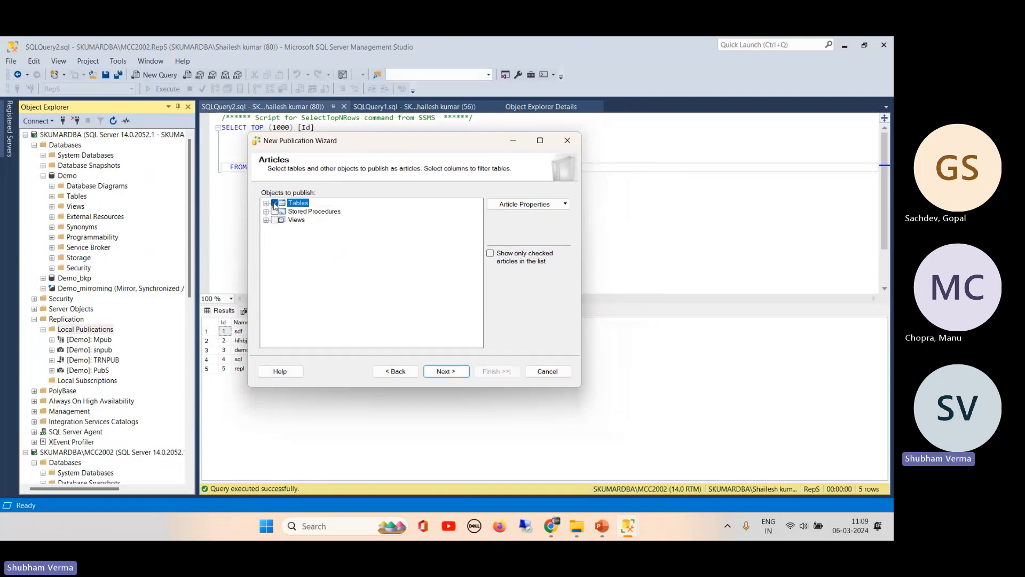
pyautogui.click(275, 204)
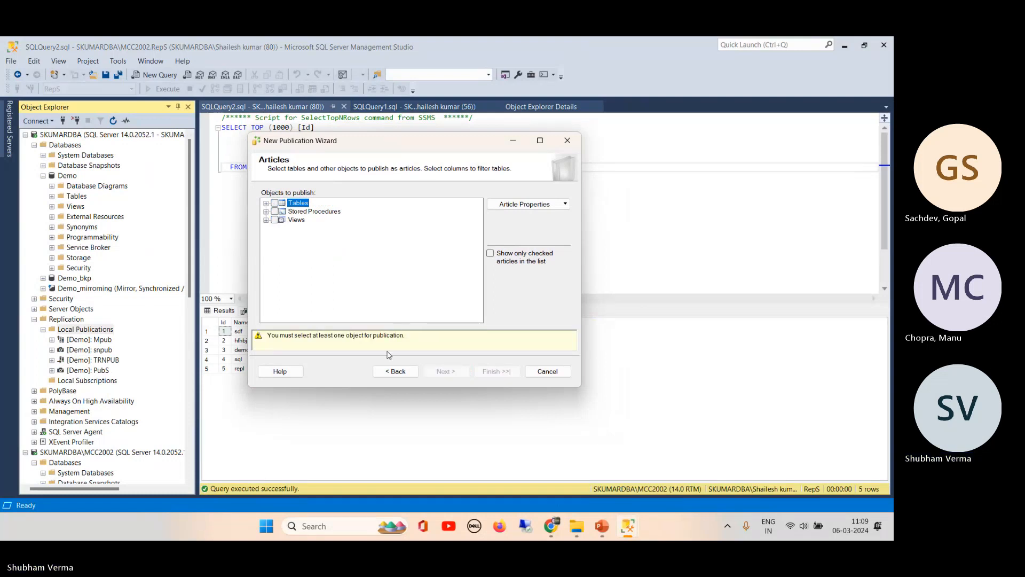
pyautogui.click(275, 203)
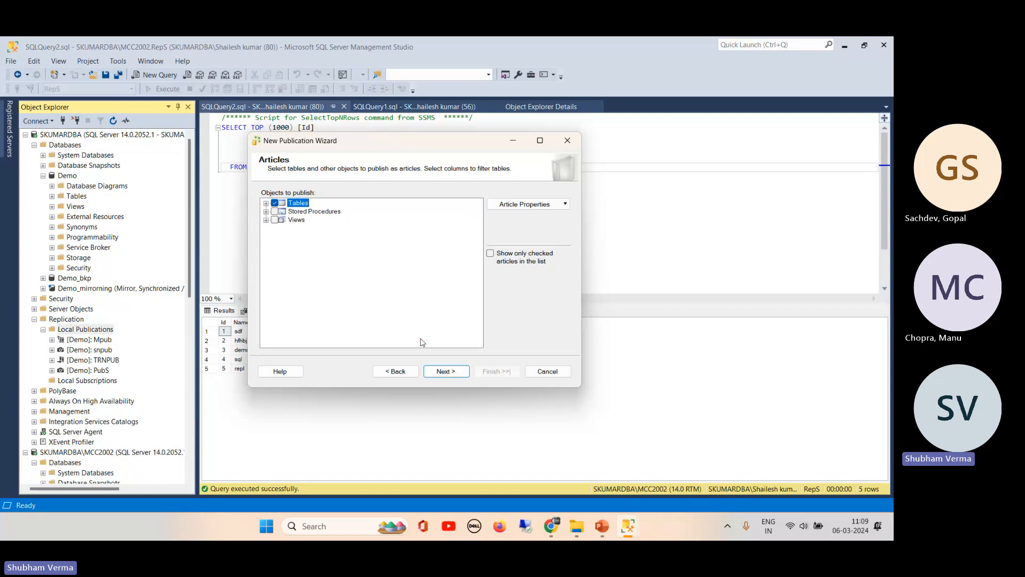
pyautogui.click(275, 211)
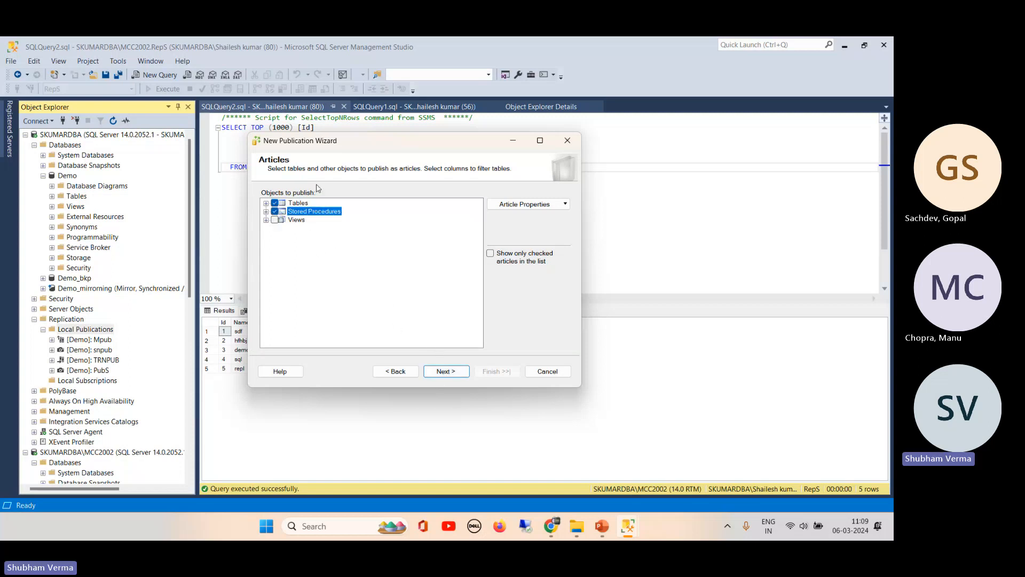
pyautogui.click(275, 220)
pyautogui.click(451, 372)
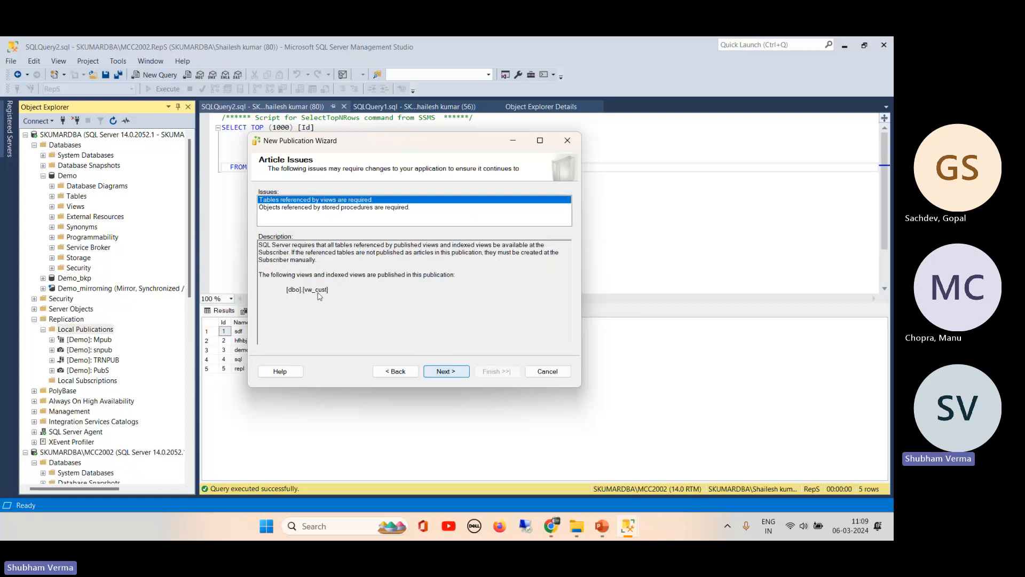
# - Accept defaults for issues, filters and snapshot, running the Snapshot Agent under the SQL Server Agent account
pyautogui.click(447, 371)
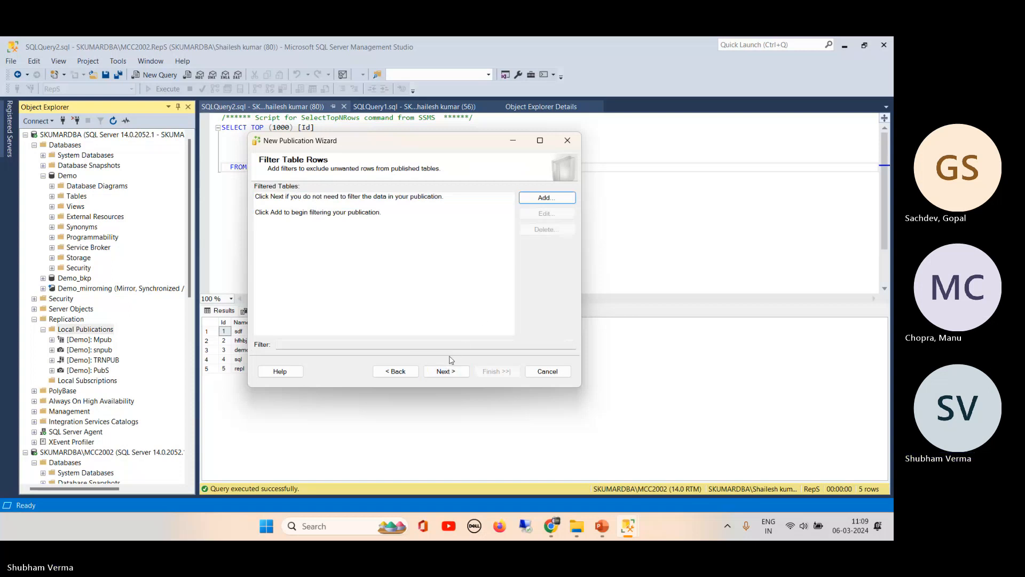
pyautogui.click(454, 375)
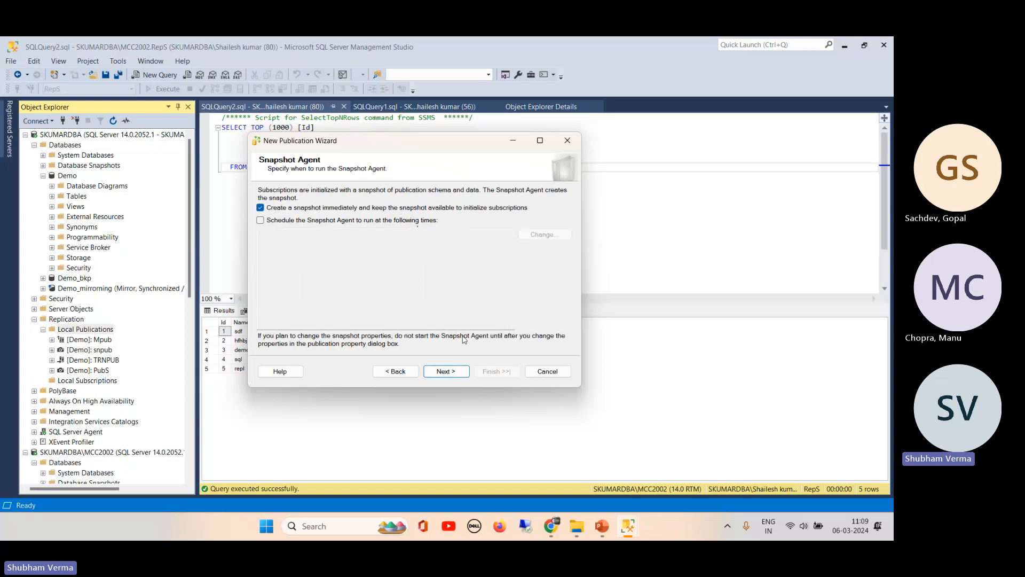
pyautogui.click(447, 372)
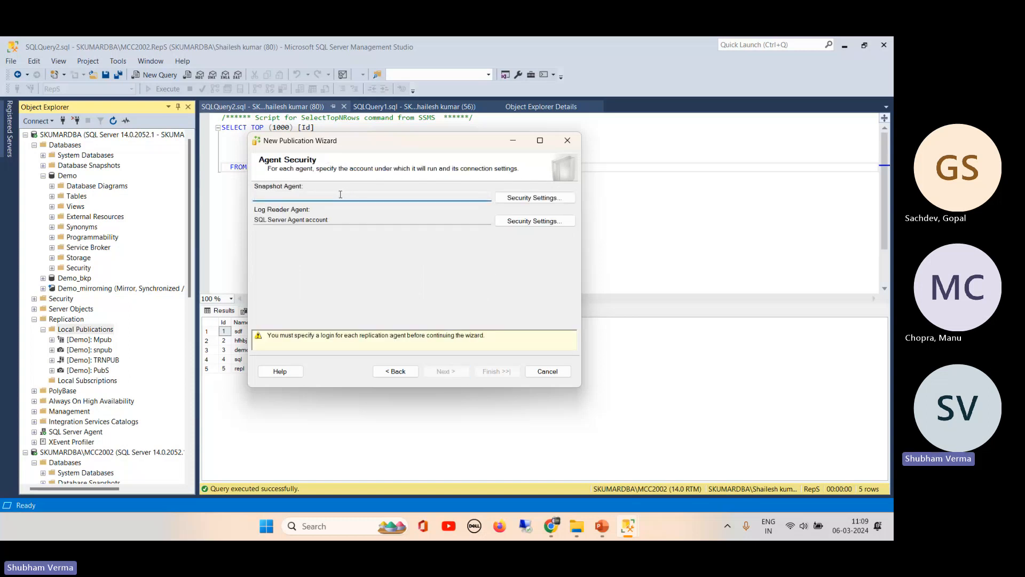
pyautogui.click(537, 200)
pyautogui.click(298, 257)
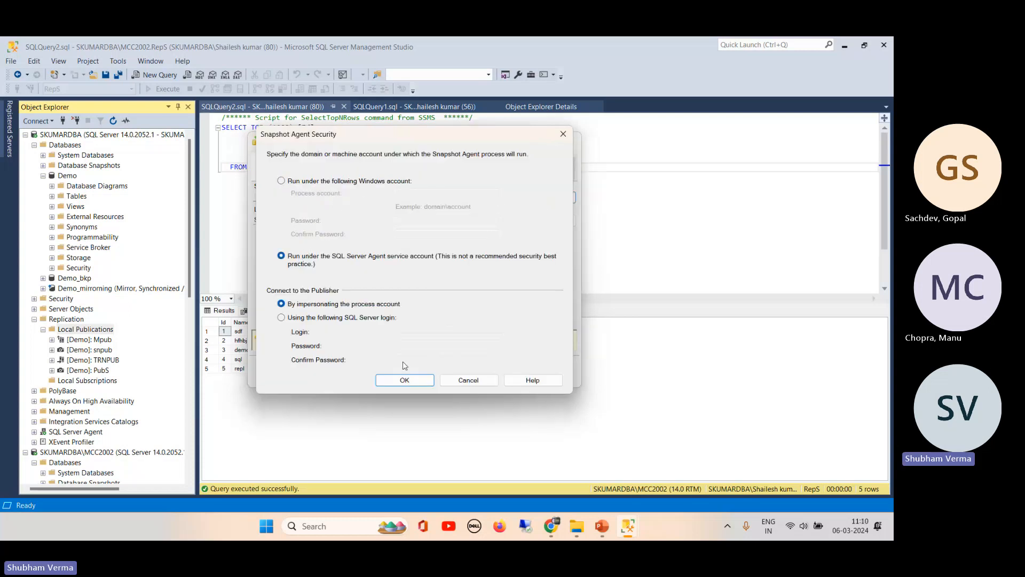
pyautogui.click(404, 380)
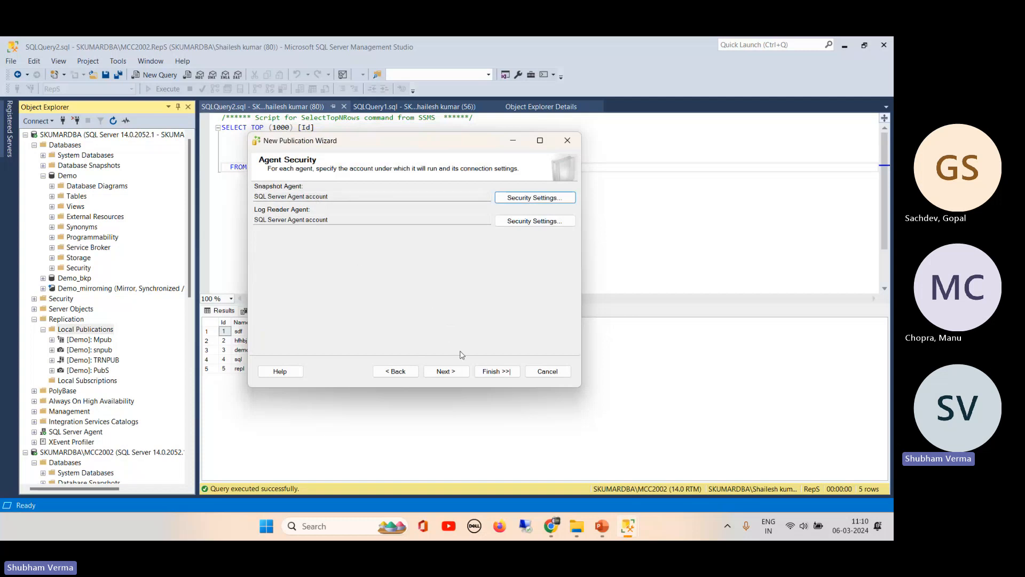
pyautogui.click(445, 371)
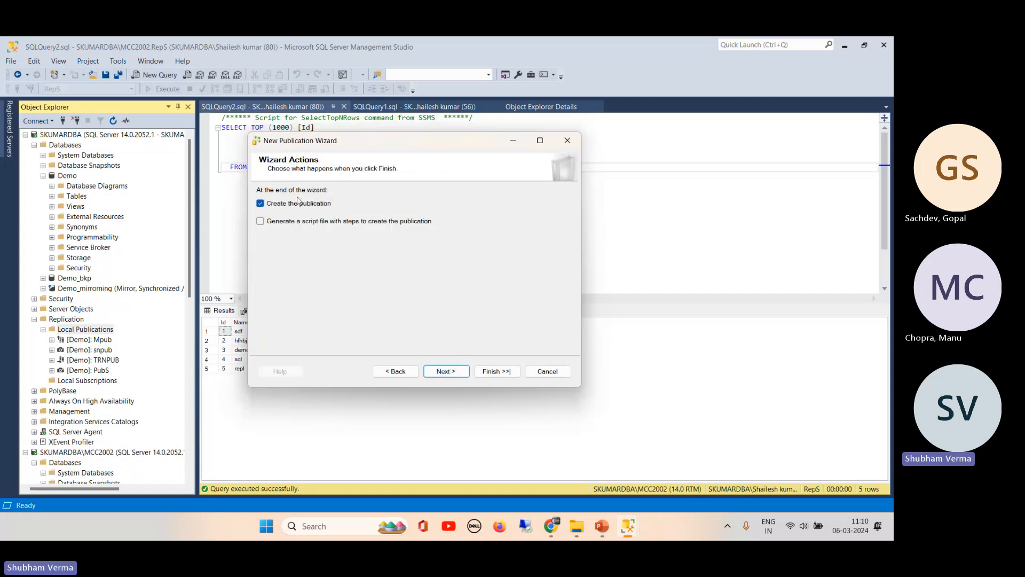
pyautogui.click(451, 373)
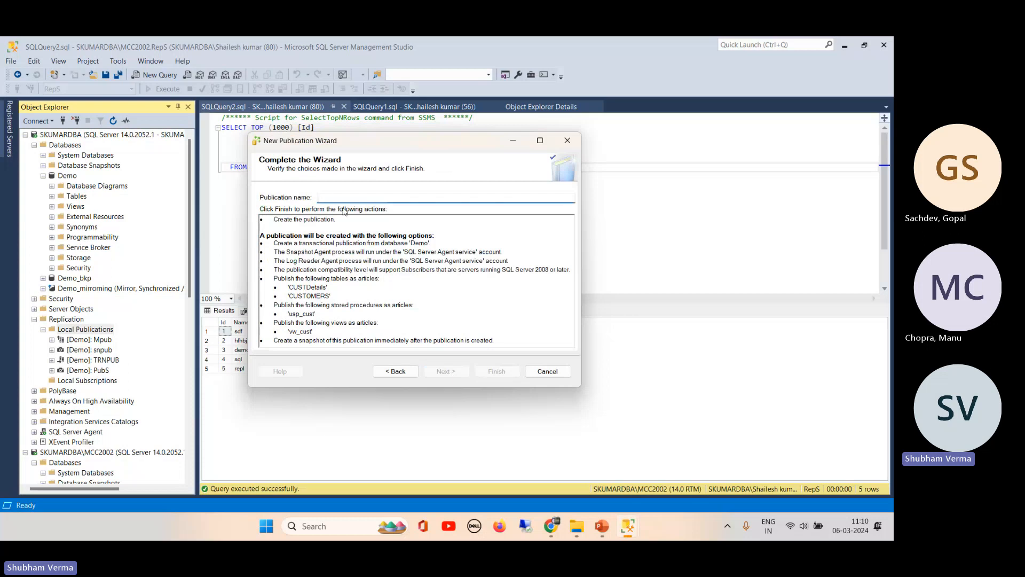
# - Name the publication TrPUB, review its summary, and finish creating it
pyautogui.write('TrPUB')
pyautogui.doubleClick(343, 199)
pyautogui.moveTo(289, 287); pyautogui.dragTo(338, 302)
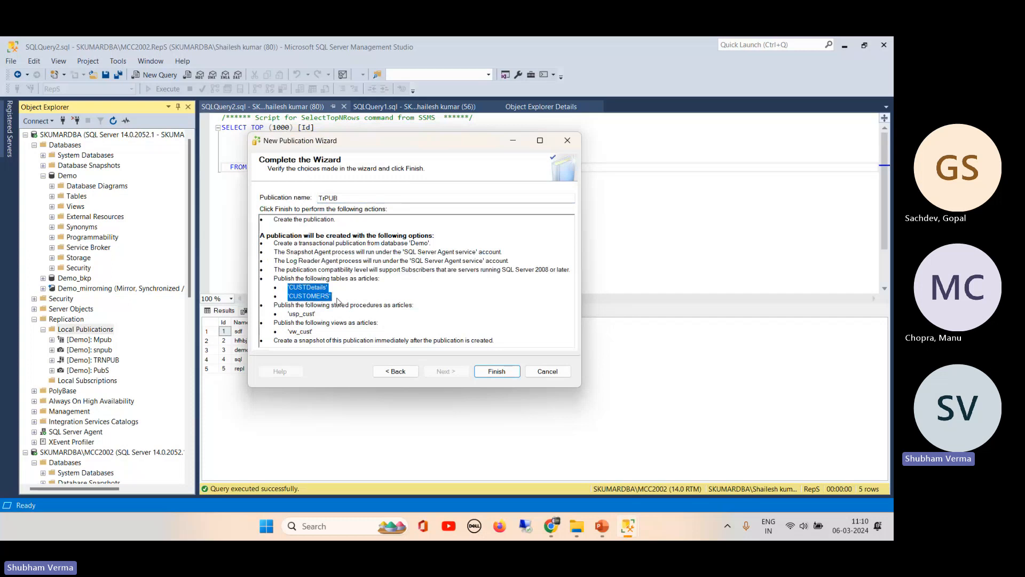
pyautogui.click(337, 302)
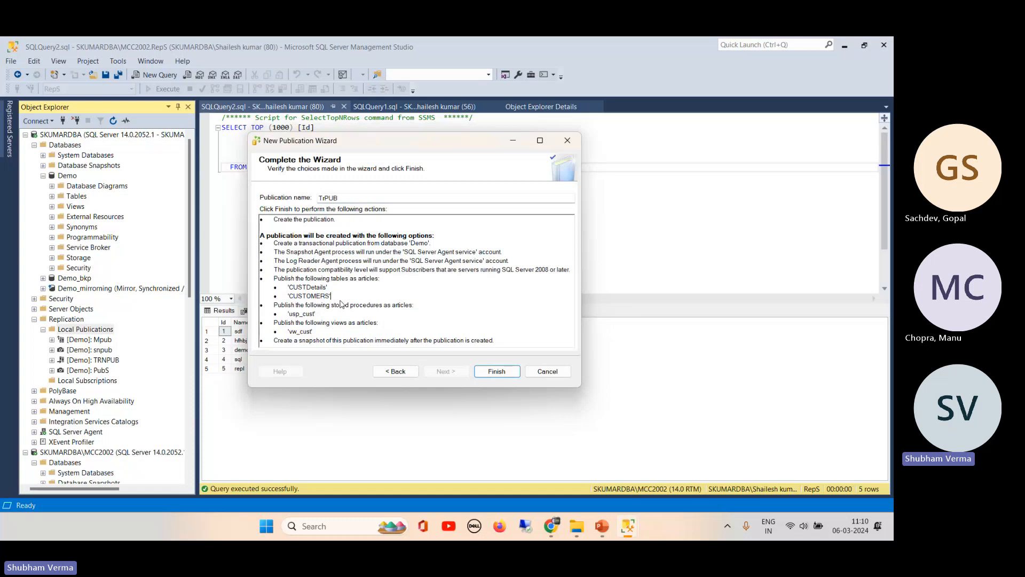
pyautogui.click(492, 373)
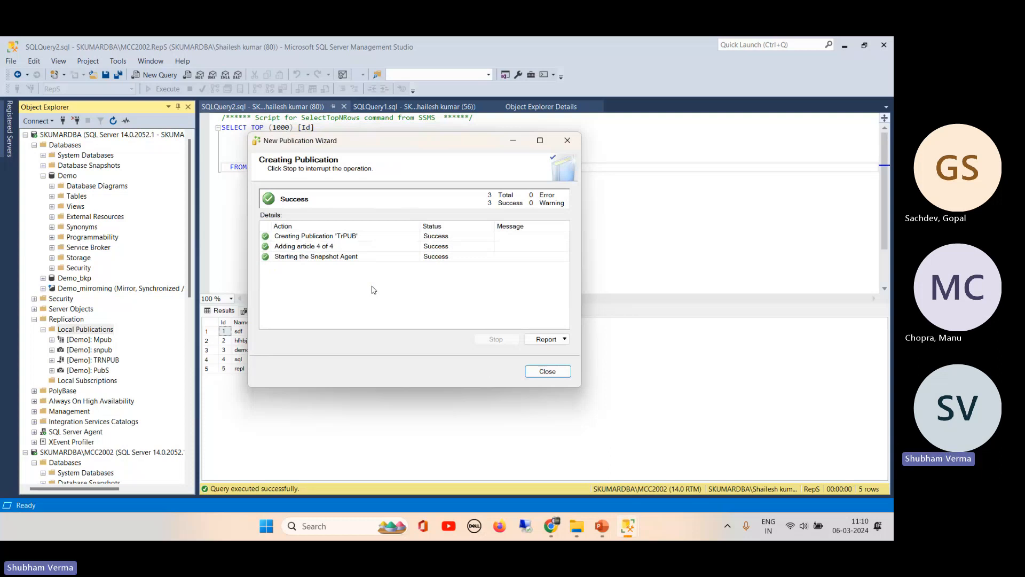
pyautogui.click(547, 371)
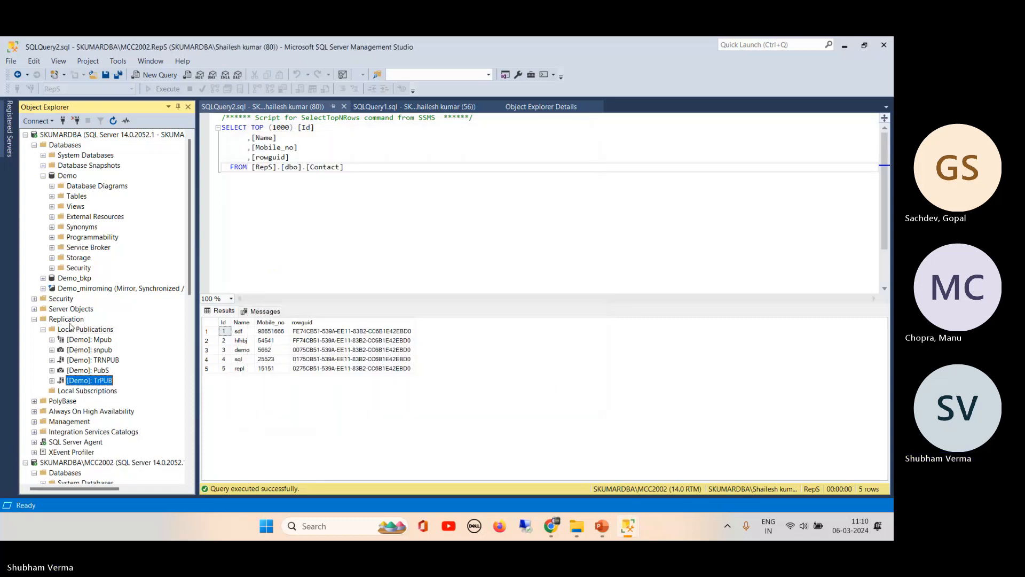
# - Refresh replication and start a new push subscription to the TrPUB publication
pyautogui.click(68, 320)
pyautogui.click(113, 121)
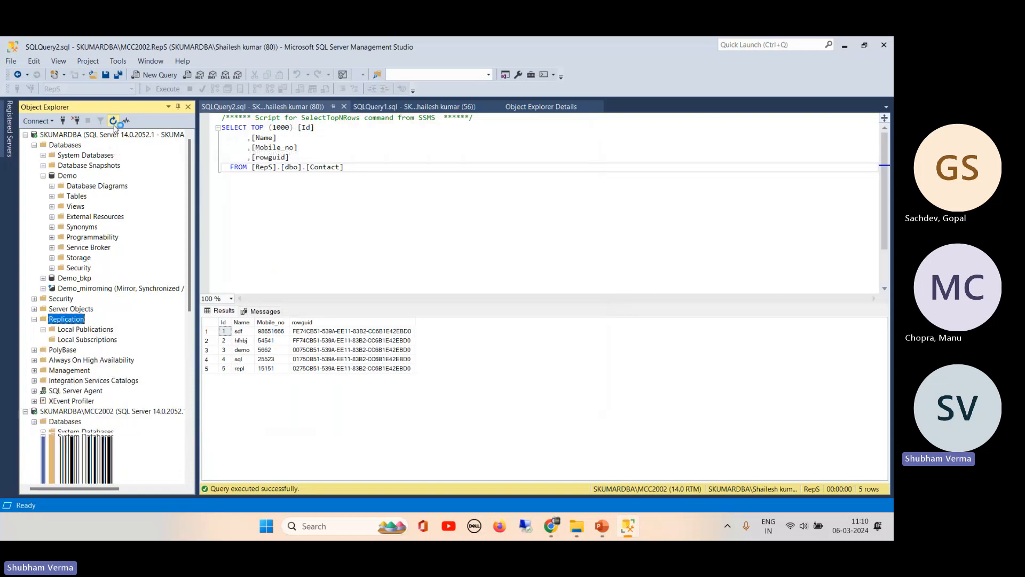
pyautogui.click(44, 329)
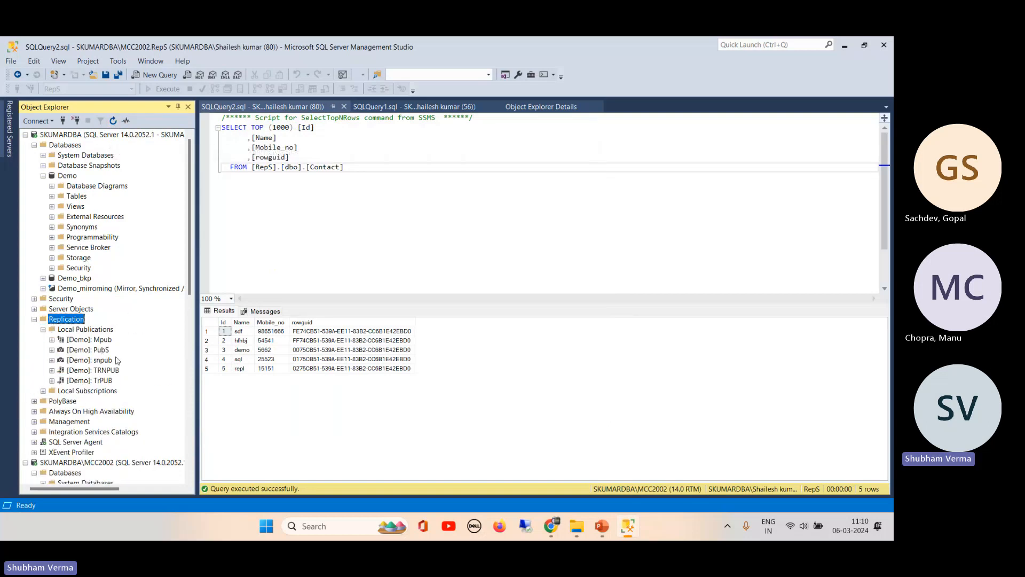
pyautogui.click(100, 383)
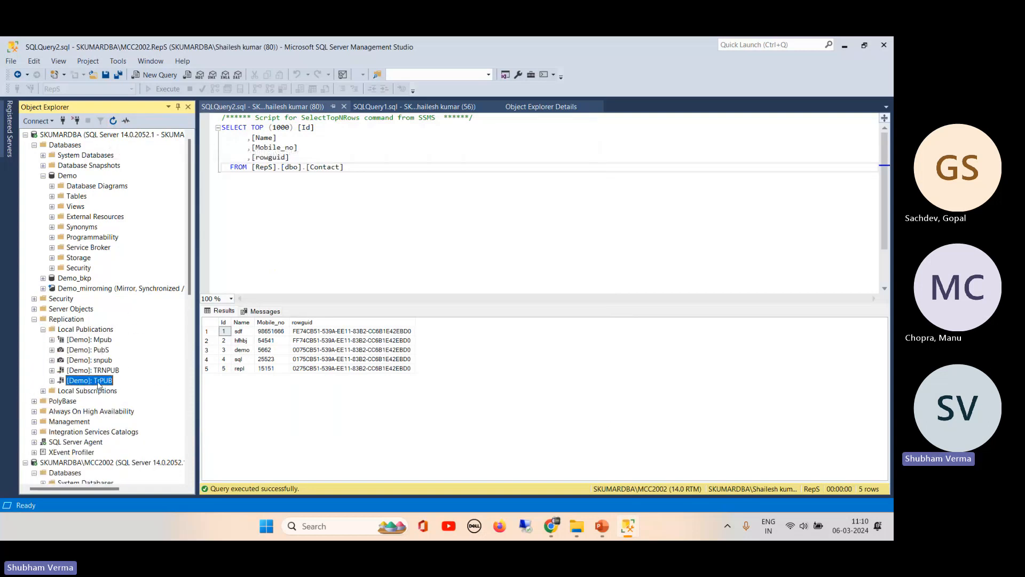
pyautogui.rightClick(88, 391)
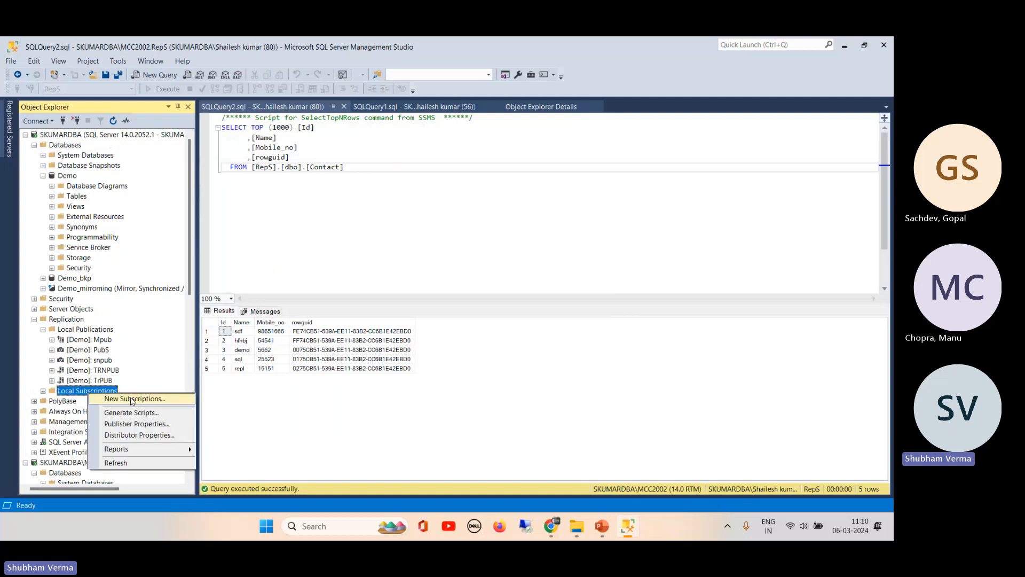
pyautogui.click(133, 399)
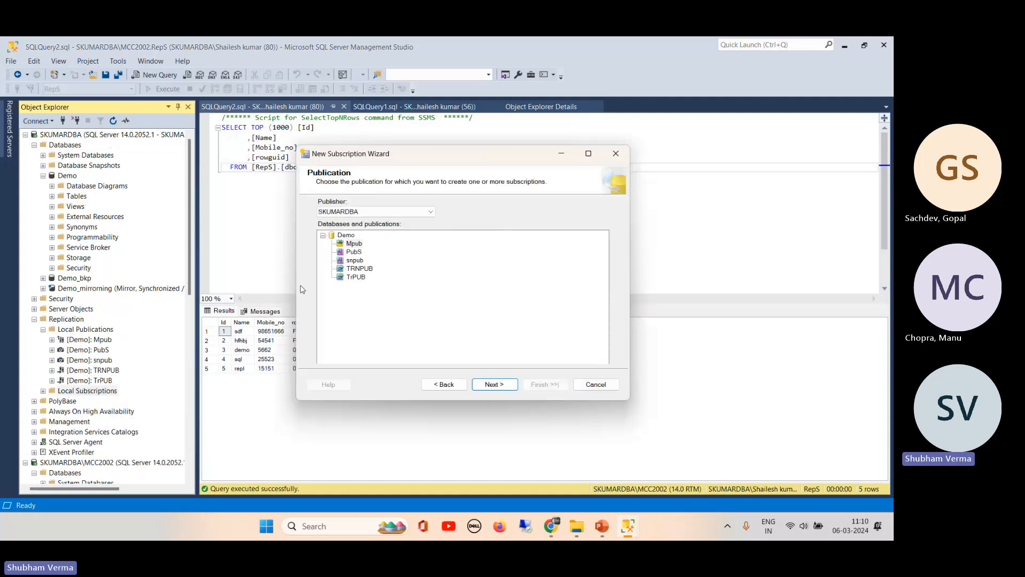
pyautogui.click(355, 277)
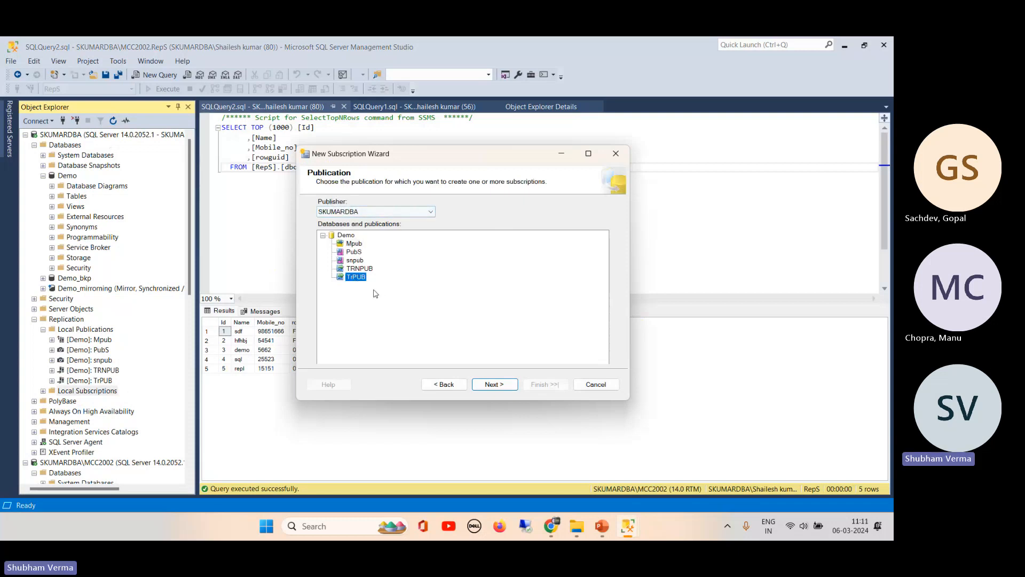
pyautogui.click(490, 385)
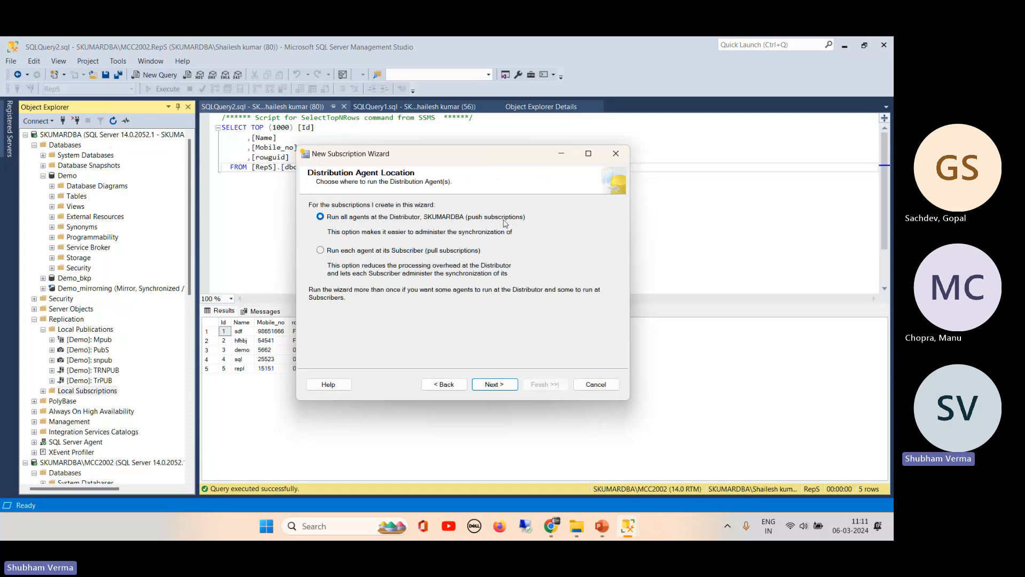
pyautogui.click(495, 385)
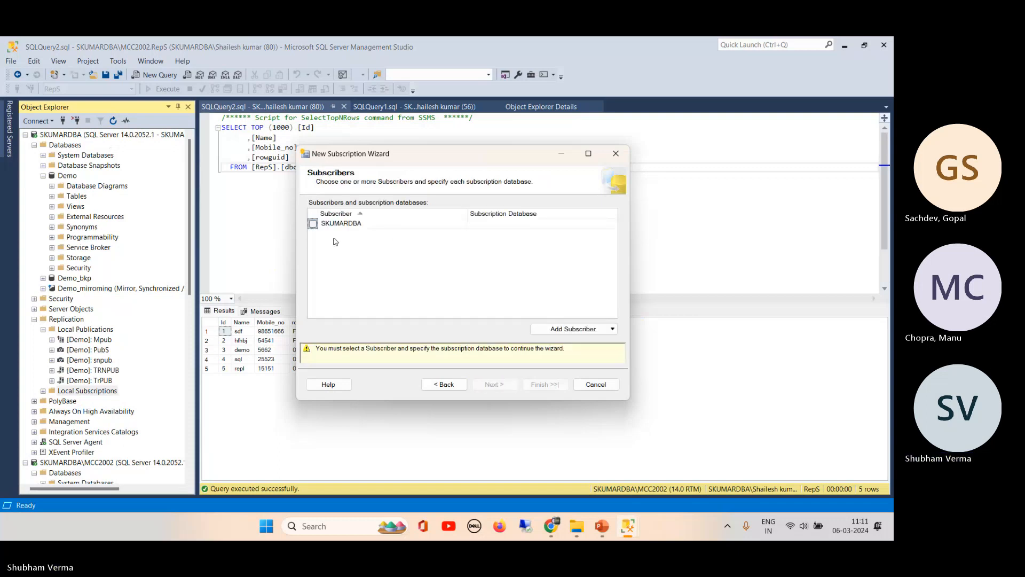
# - Add SQL Server subscriber SKUMARDBA\MCC2002 and choose to create a new subscription database
pyautogui.click(573, 336)
pyautogui.click(566, 344)
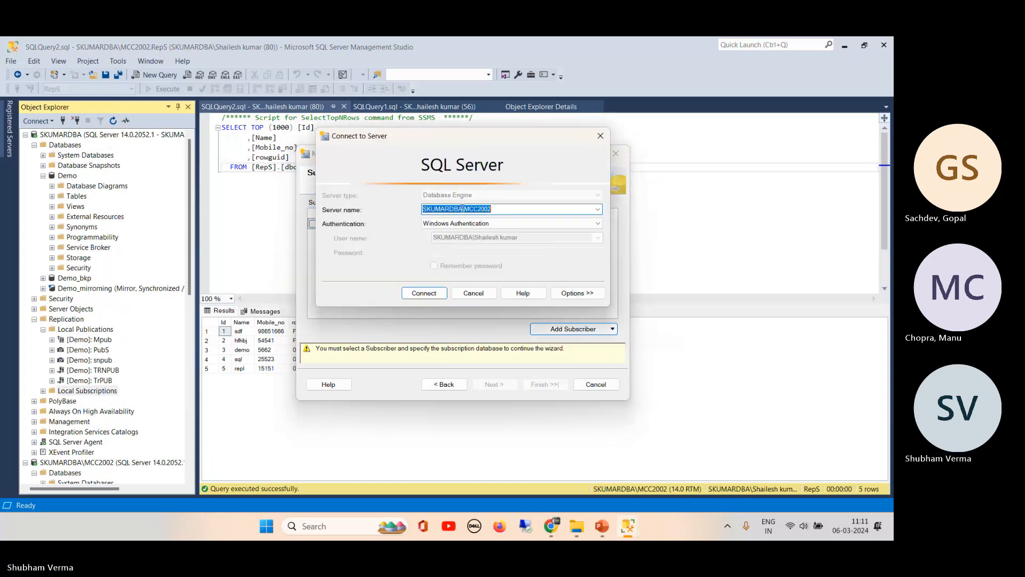
pyautogui.click(422, 292)
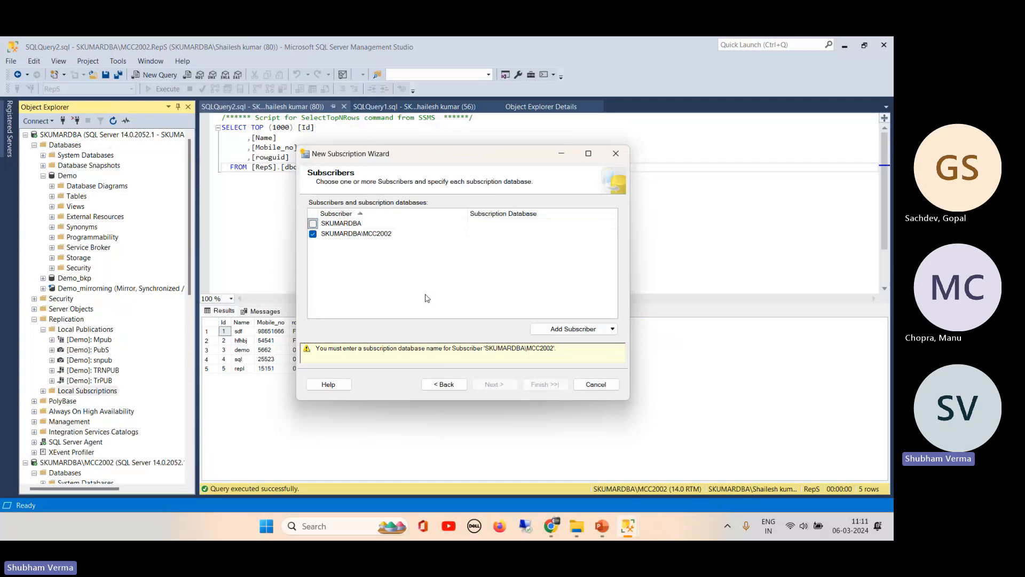
pyautogui.click(603, 237)
pyautogui.click(610, 235)
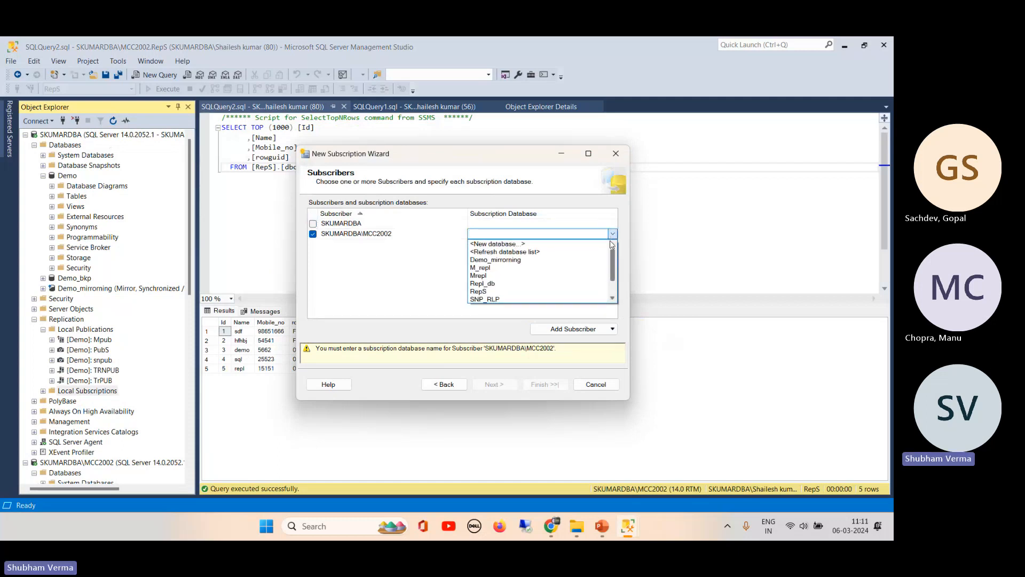
pyautogui.click(520, 245)
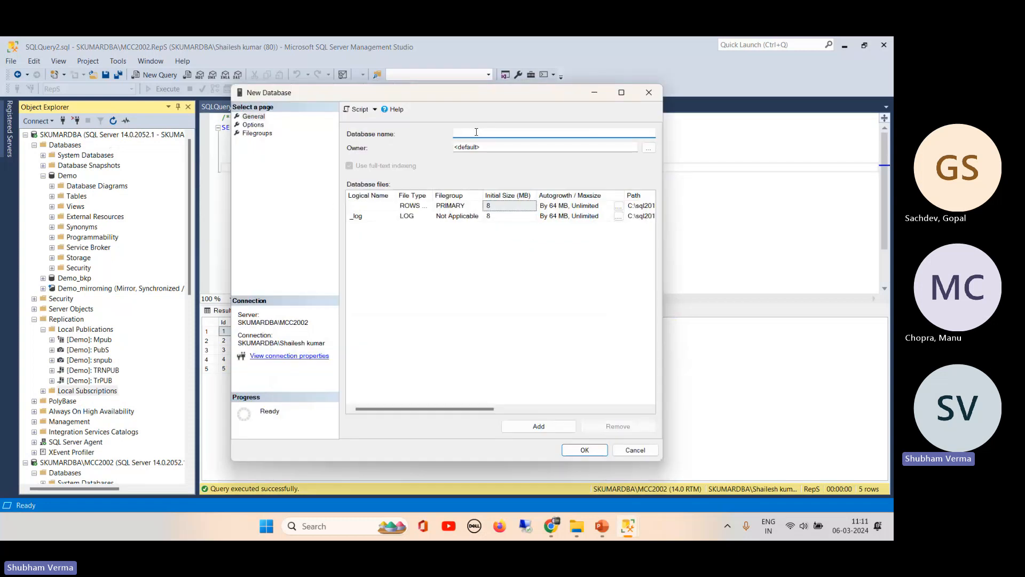
# - Create the subscription database as TrnRepl1 after the first name, TrnRepl, failed with an error
pyautogui.write('TR')
pyautogui.press('BackSpace')
pyautogui.press('BackSpace')
pyautogui.write('rn')
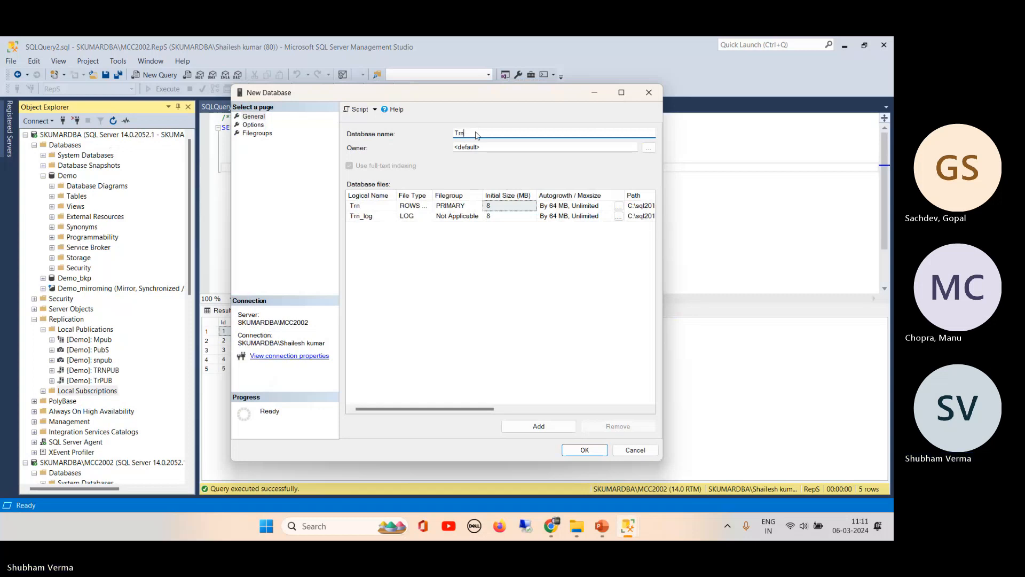
pyautogui.write('Pe')
pyautogui.press('BackSpace')
pyautogui.press('BackSpace')
pyautogui.write('Rel')
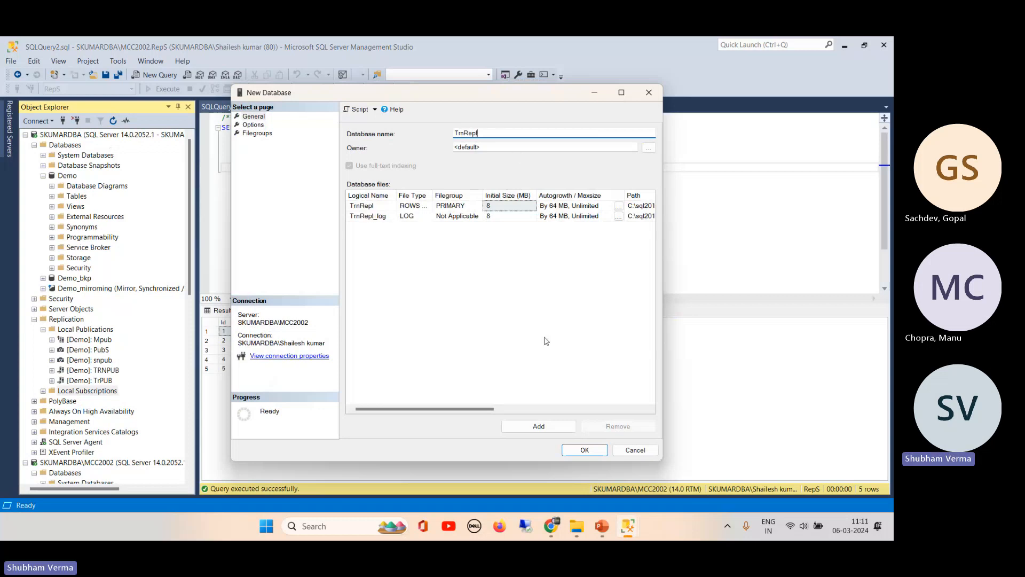
pyautogui.click(584, 450)
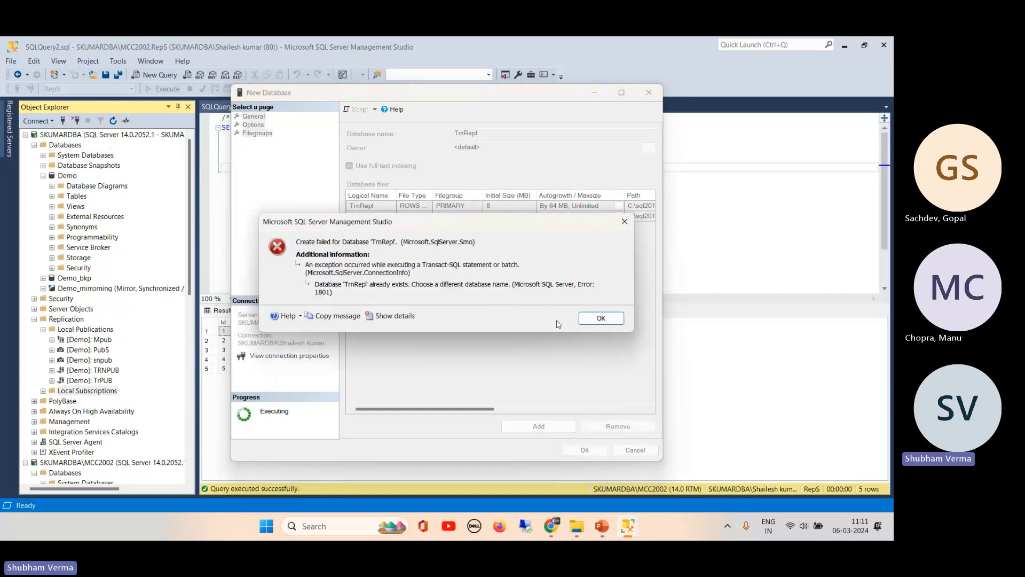
pyautogui.click(599, 318)
pyautogui.click(491, 132)
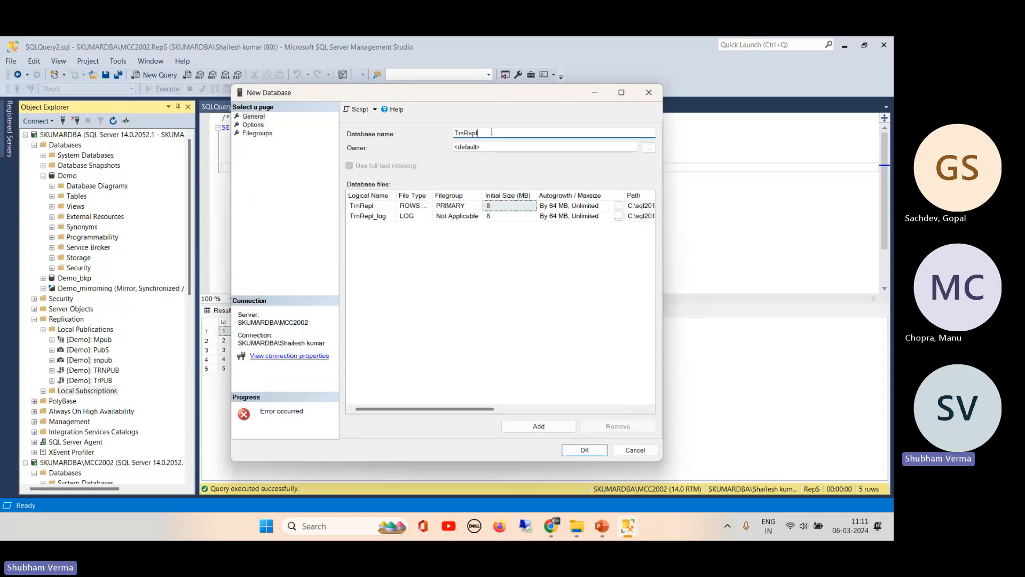
pyautogui.write('1')
pyautogui.click(584, 447)
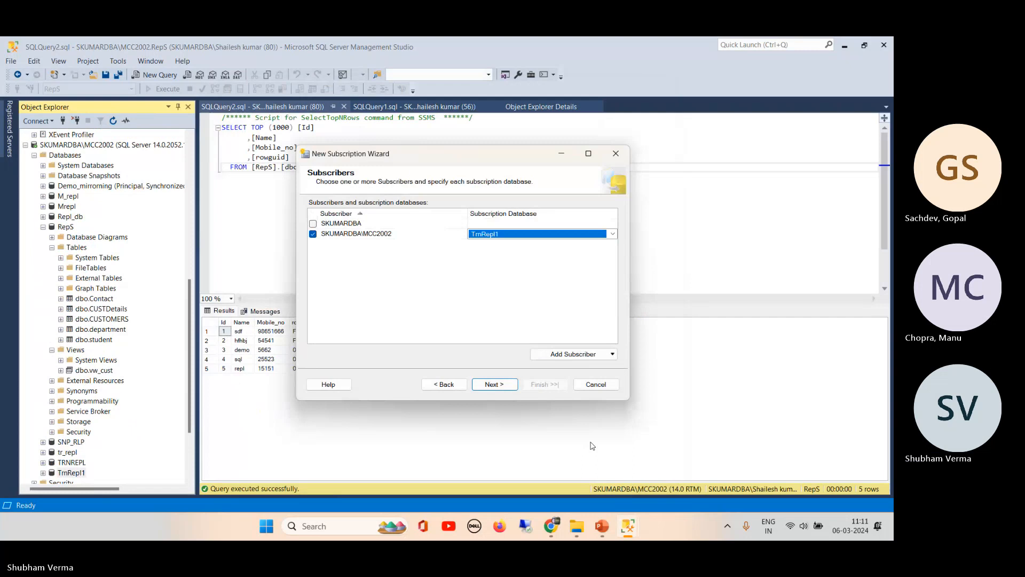
# - Keep TrnRepl1 as subscription database and run the Distribution Agent under the SQL Server Agent account
pyautogui.click(491, 241)
pyautogui.click(500, 385)
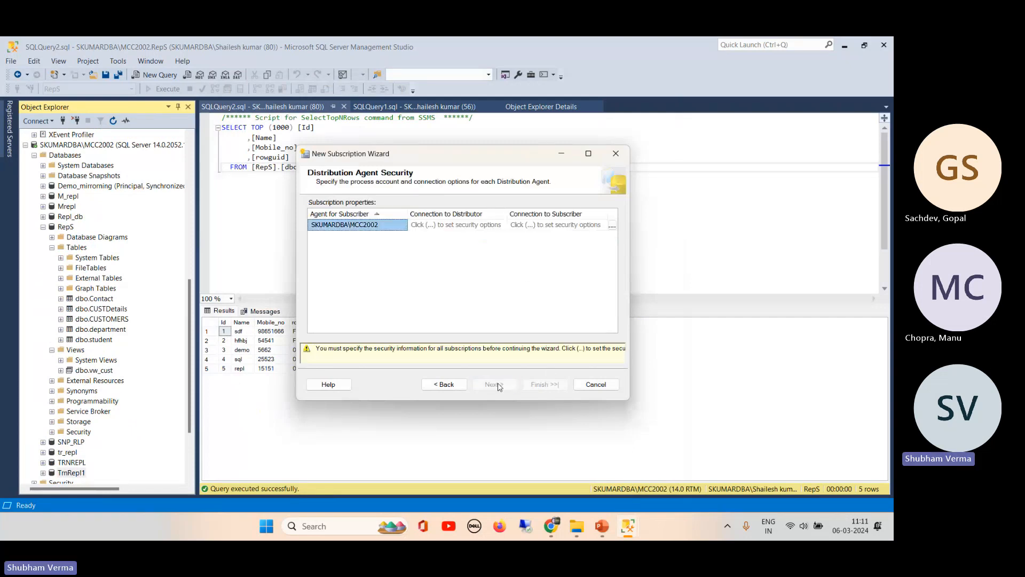
pyautogui.click(611, 227)
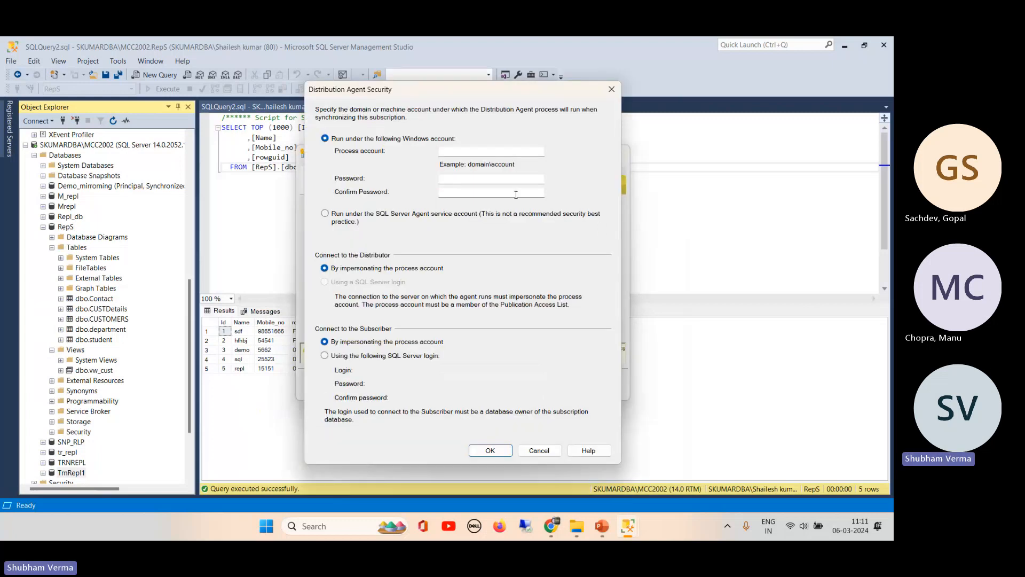
pyautogui.click(338, 212)
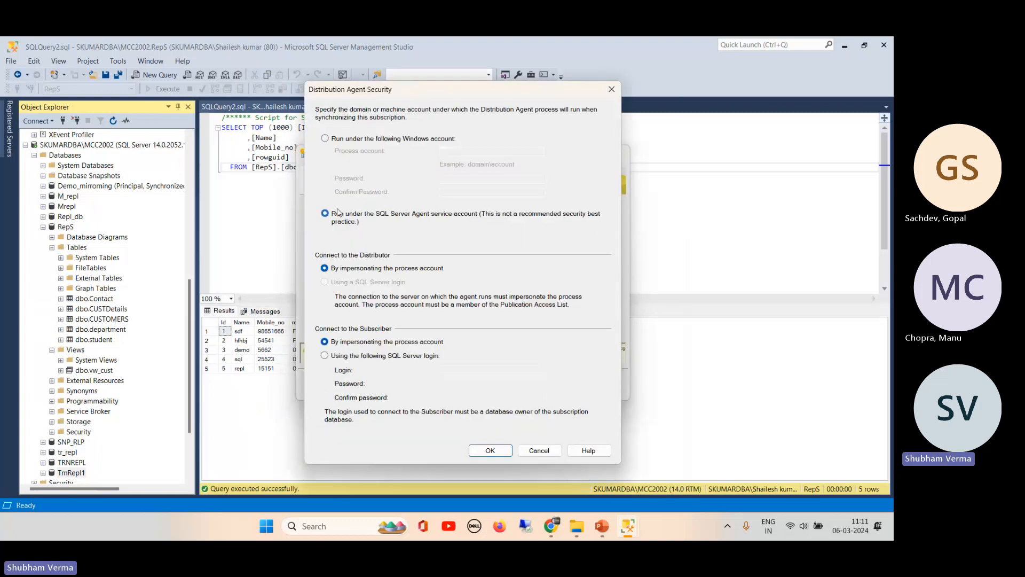
pyautogui.click(491, 450)
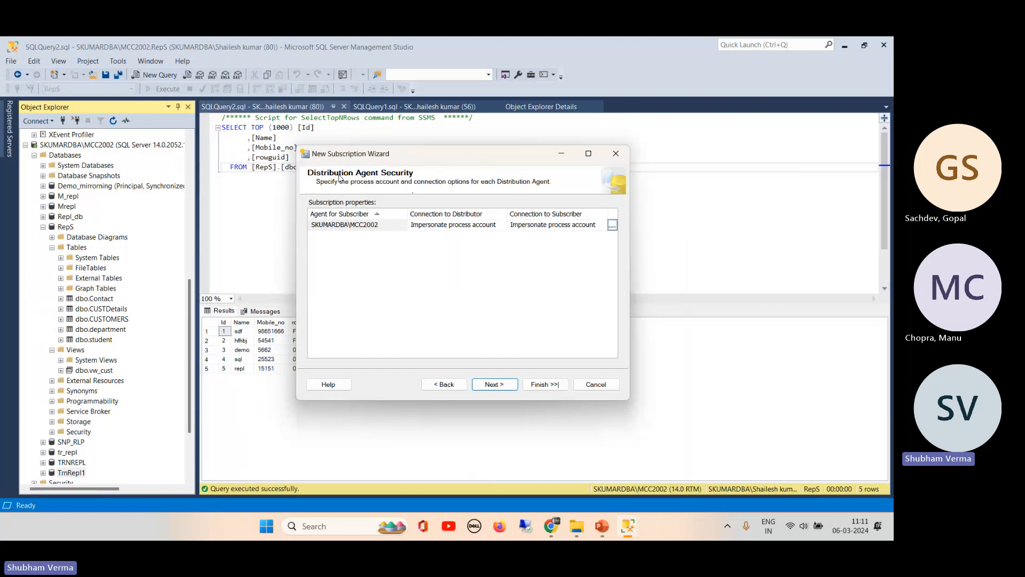
# - Keep the continuous schedule and immediate initialization, then finish creating the subscription
pyautogui.click(495, 384)
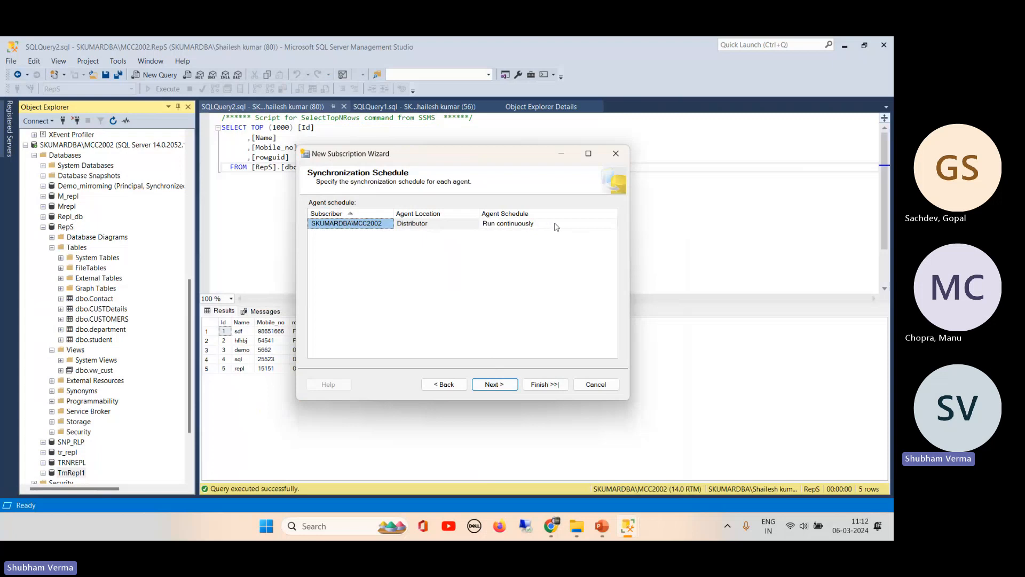
pyautogui.click(494, 384)
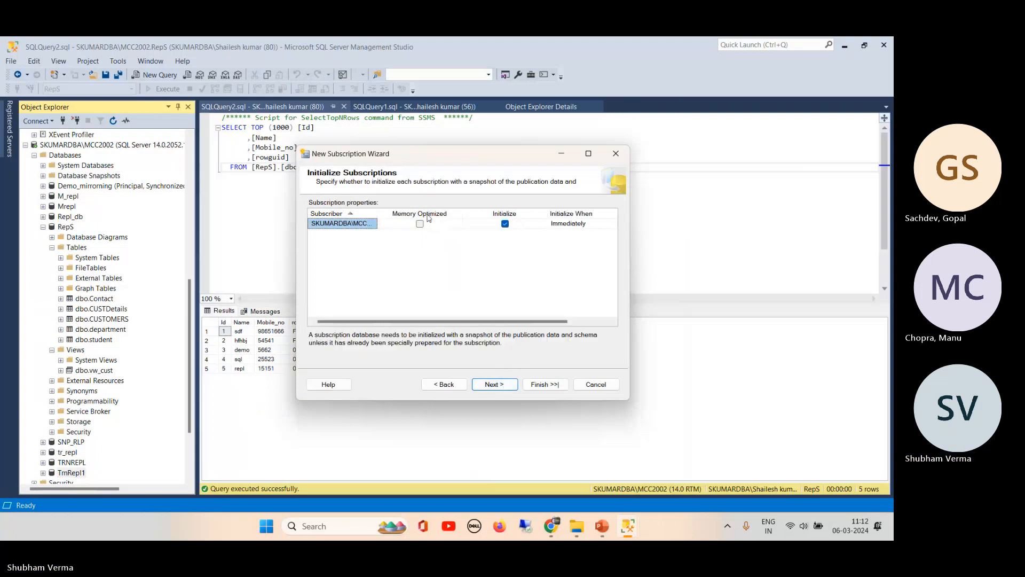
pyautogui.click(494, 386)
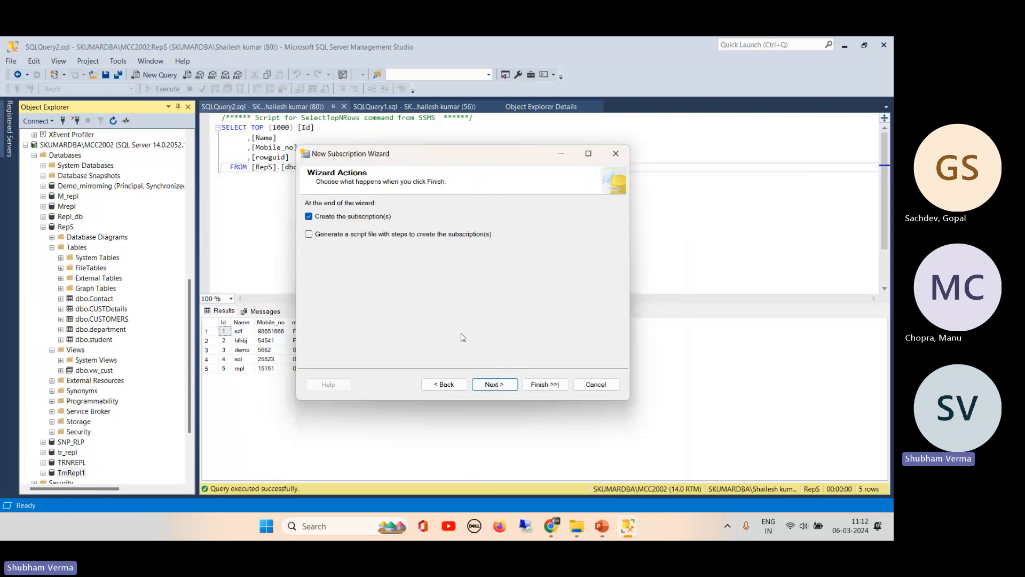
pyautogui.click(494, 385)
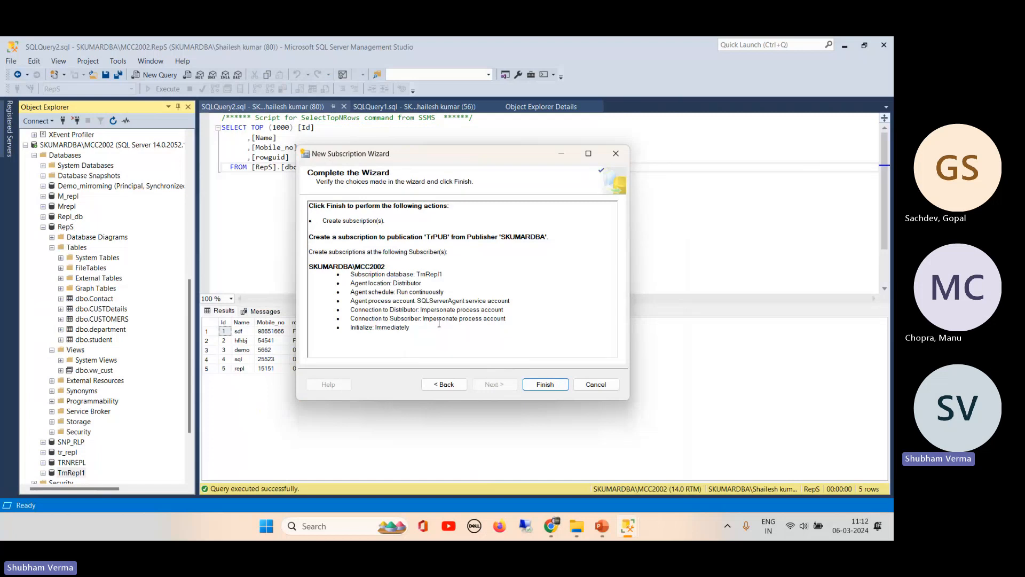
pyautogui.click(546, 384)
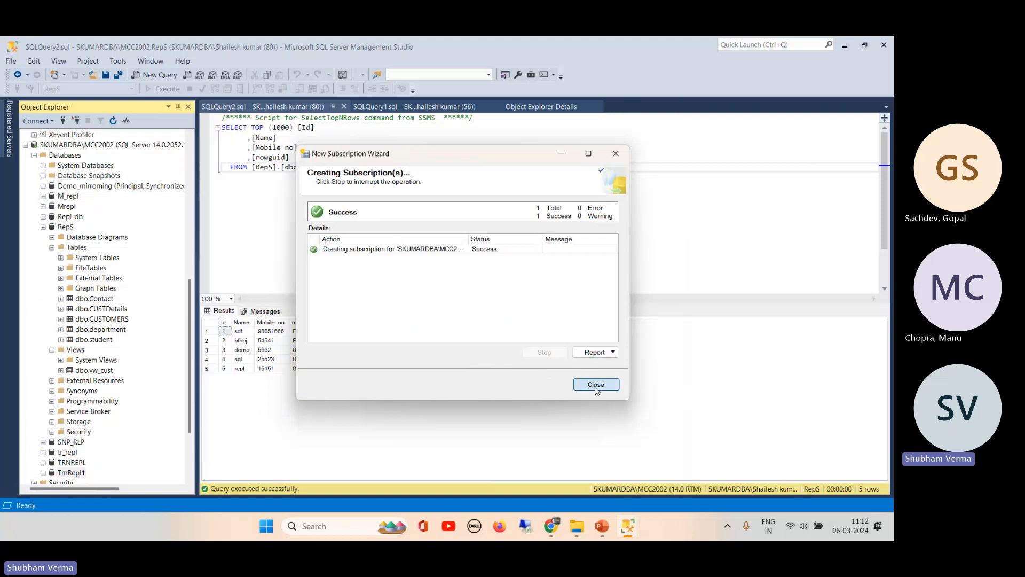
pyautogui.click(595, 387)
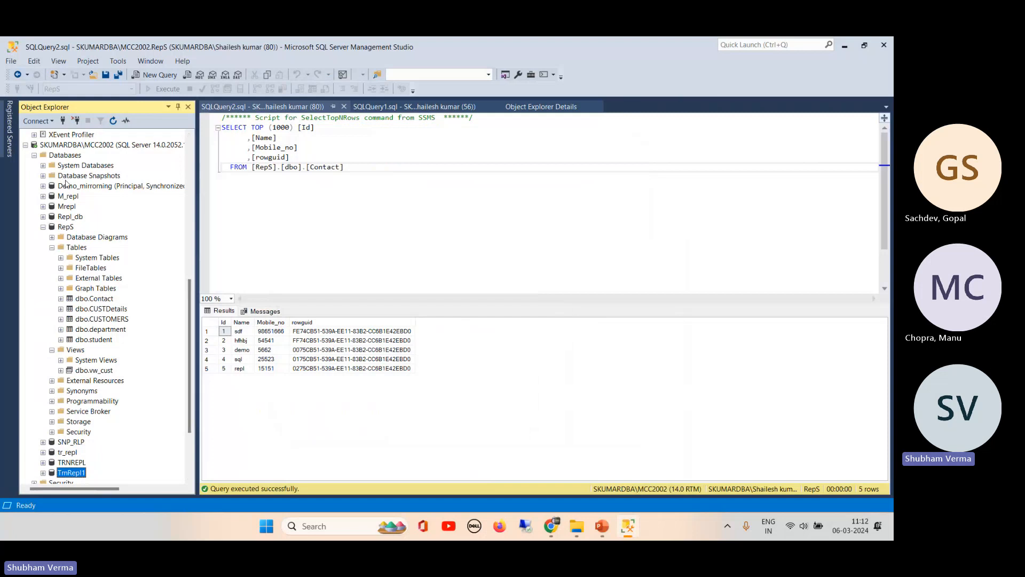
# - Refresh TrnRepl1's tables and inspect the replicated CUSTDetails table's primary key index
pyautogui.scroll(-3, 189, 300)
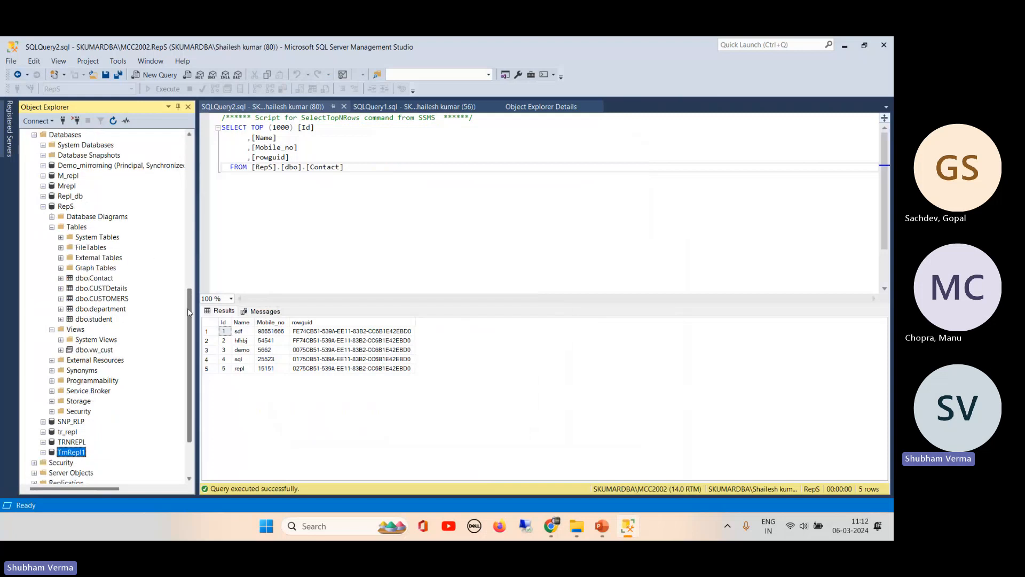
pyautogui.click(43, 380)
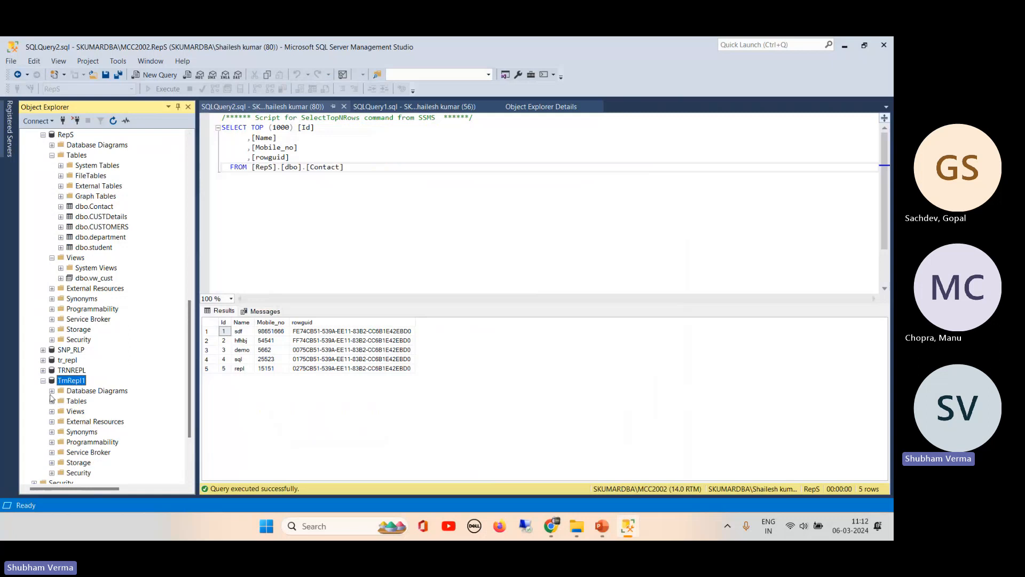
pyautogui.click(51, 401)
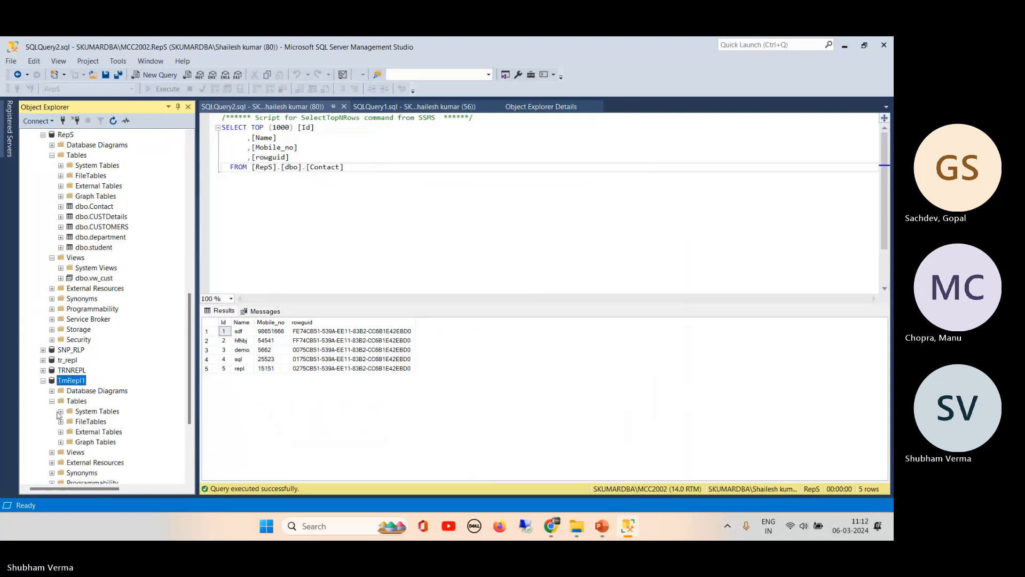
pyautogui.click(76, 402)
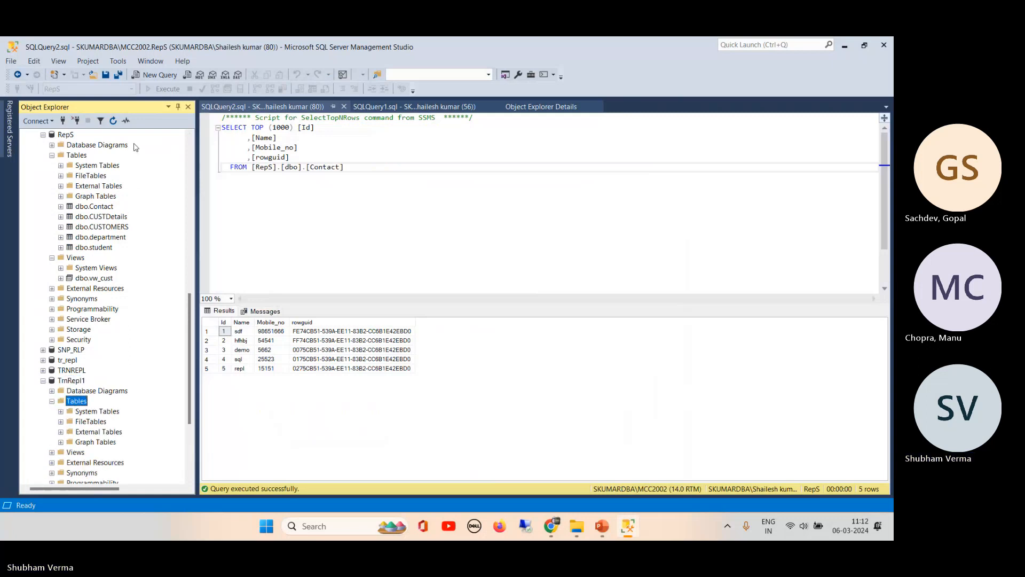
pyautogui.click(113, 122)
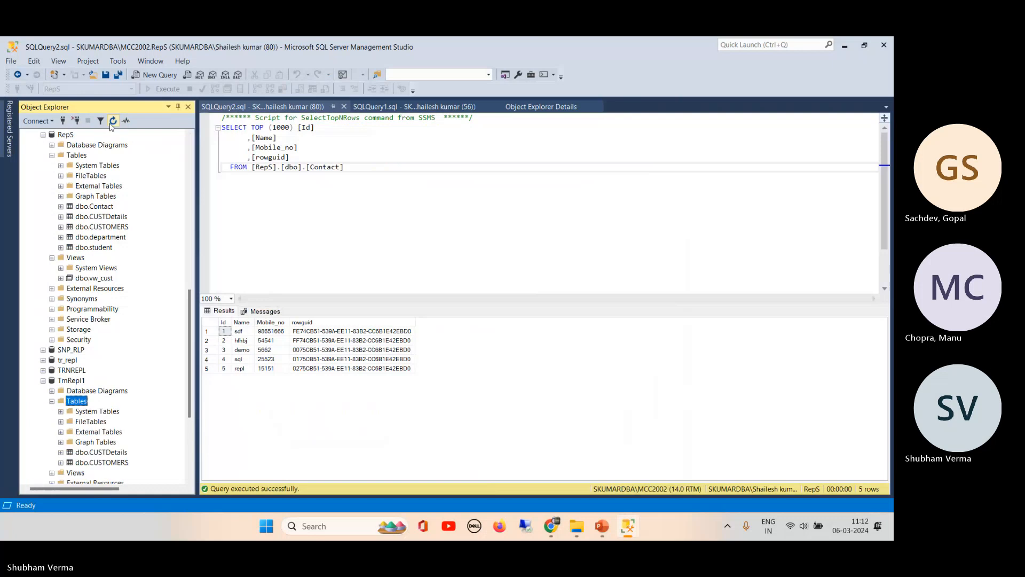
pyautogui.click(110, 452)
pyautogui.scroll(-5, 187, 330)
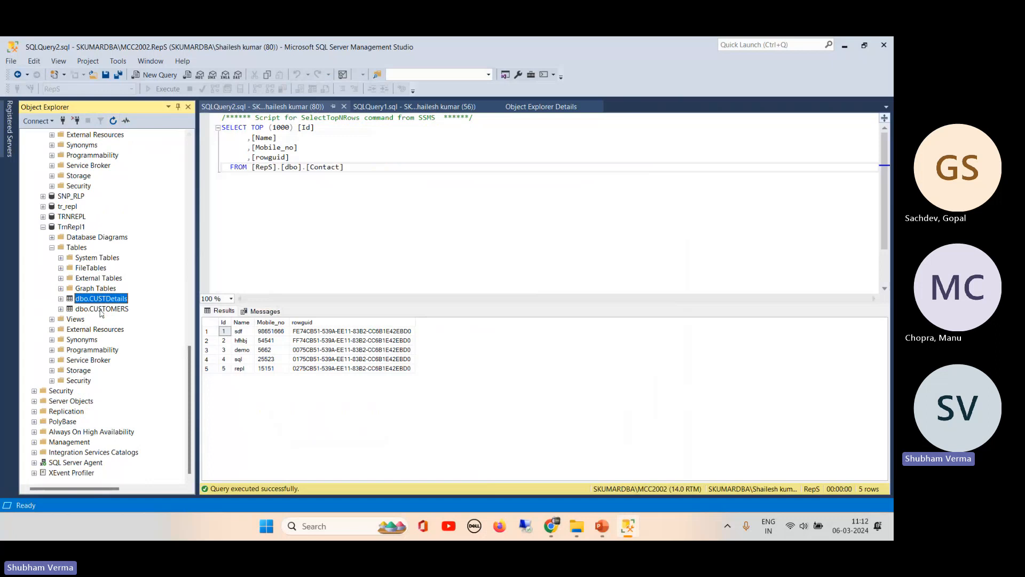
pyautogui.click(61, 298)
pyautogui.click(70, 350)
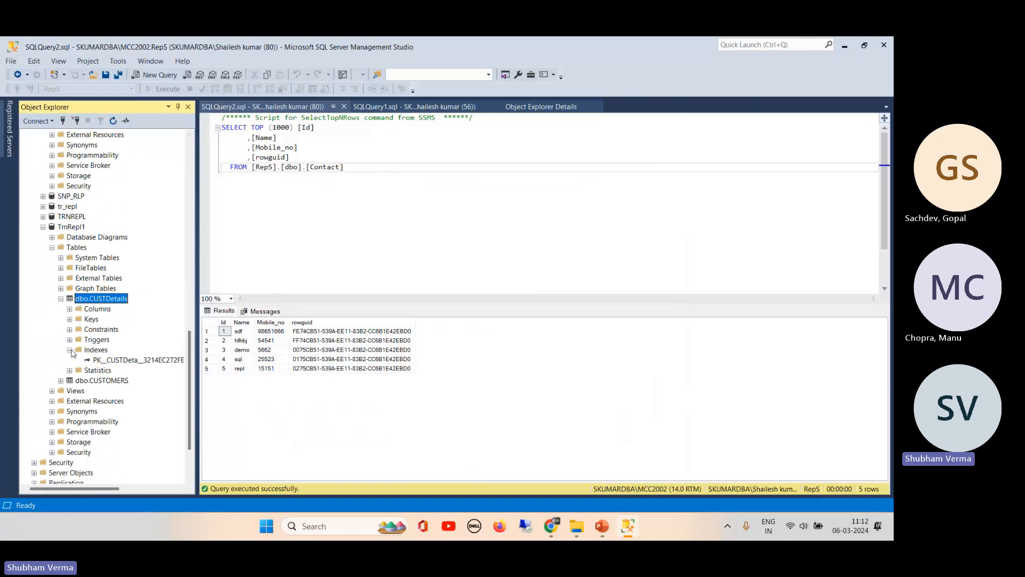
pyautogui.click(120, 361)
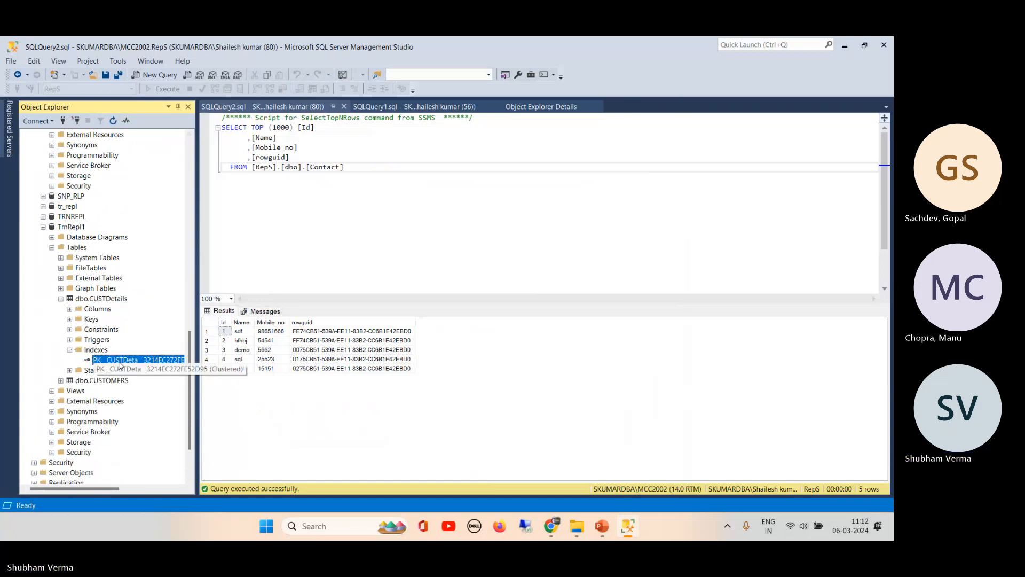
pyautogui.click(60, 299)
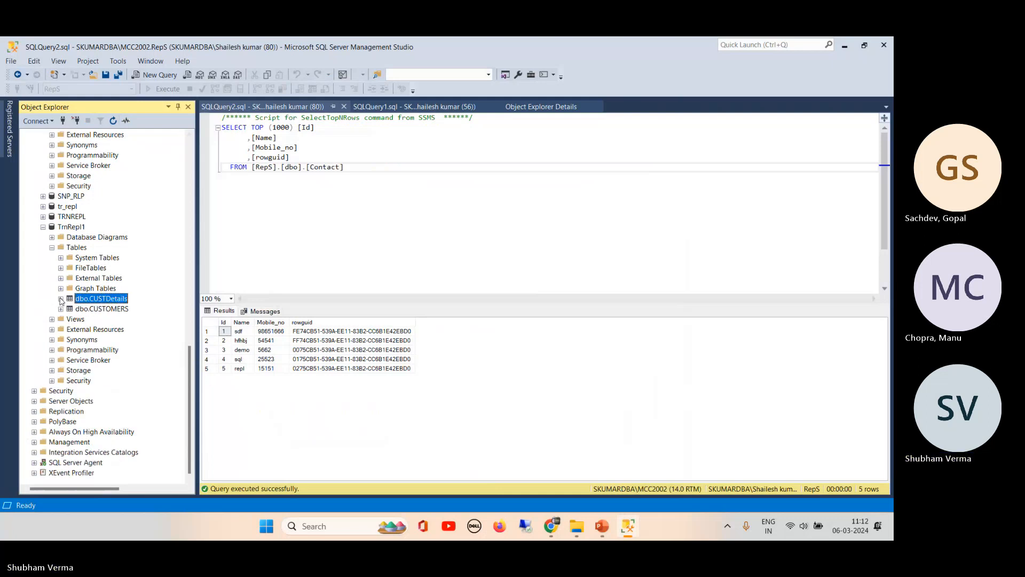
pyautogui.click(52, 247)
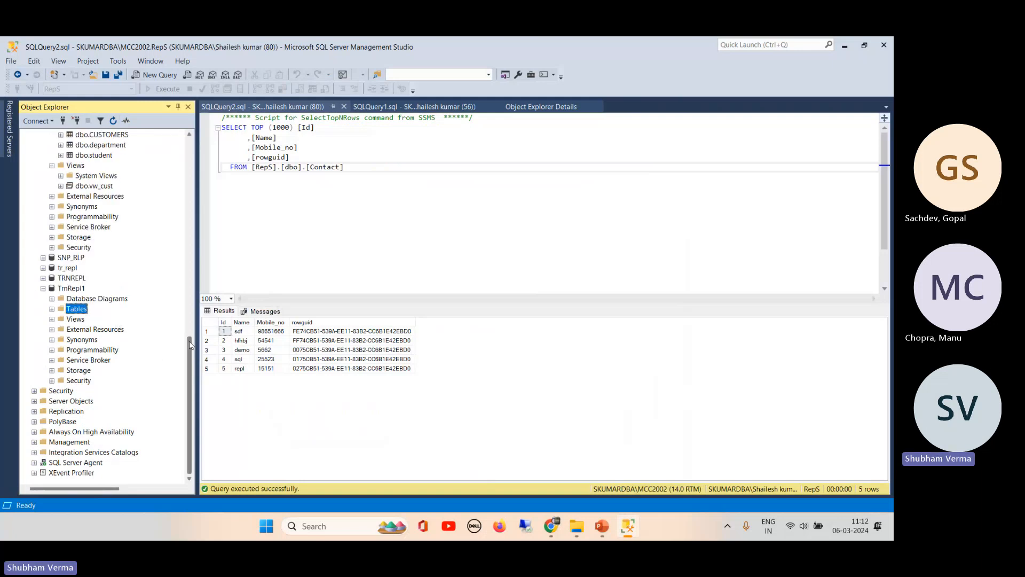
# - Close the RepS and Demo query windows and collapse the Demo, RepS, Databases and Replication nodes
pyautogui.moveTo(189, 344); pyautogui.dragTo(193, 138)
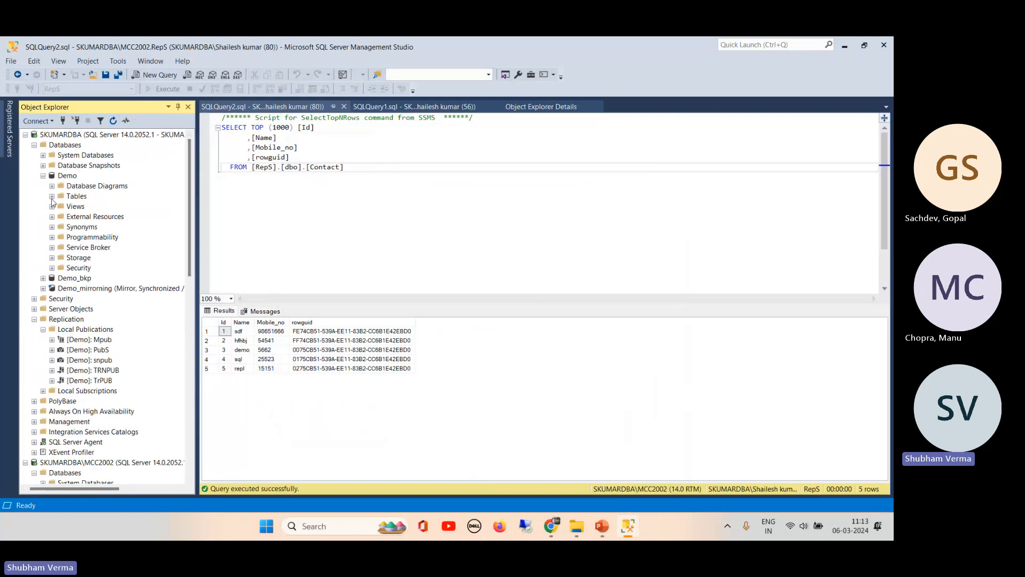
pyautogui.click(344, 107)
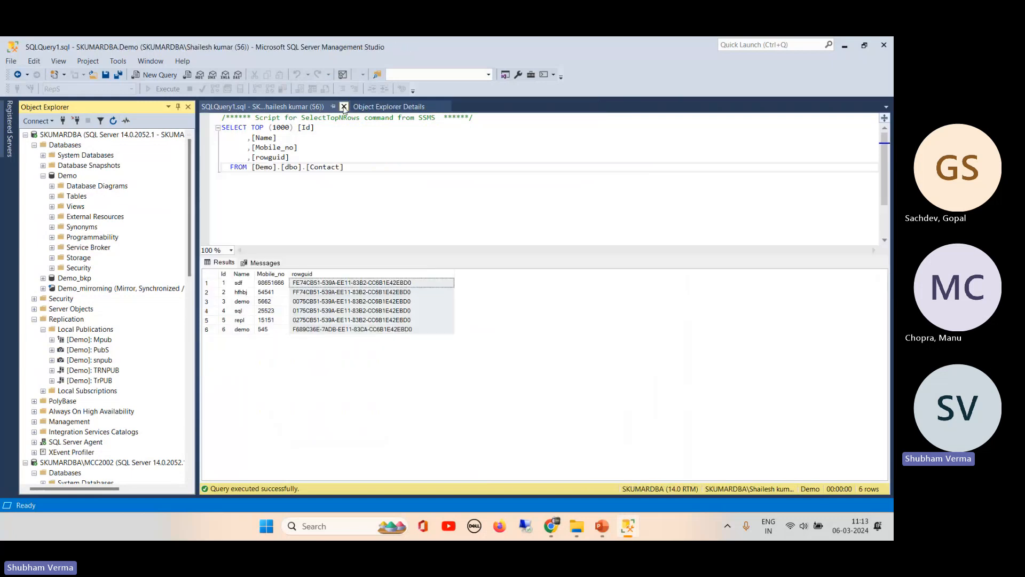
pyautogui.click(344, 107)
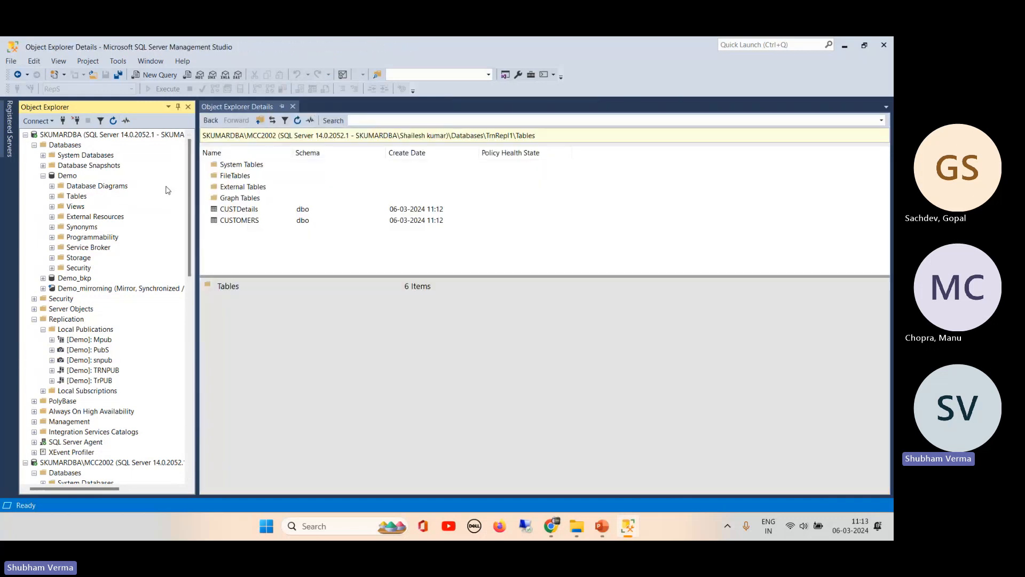
pyautogui.click(43, 176)
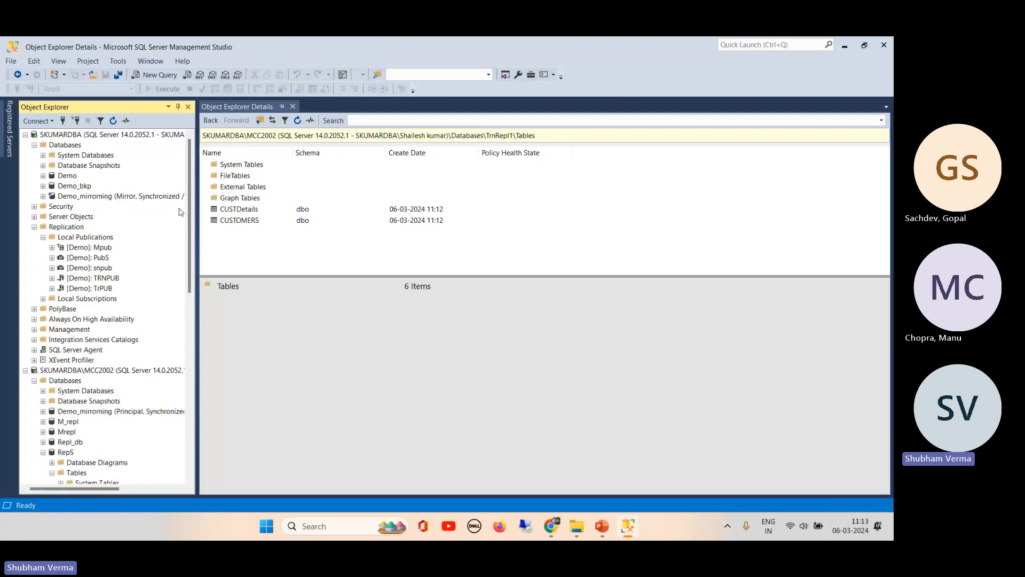
pyautogui.moveTo(187, 199); pyautogui.dragTo(184, 312)
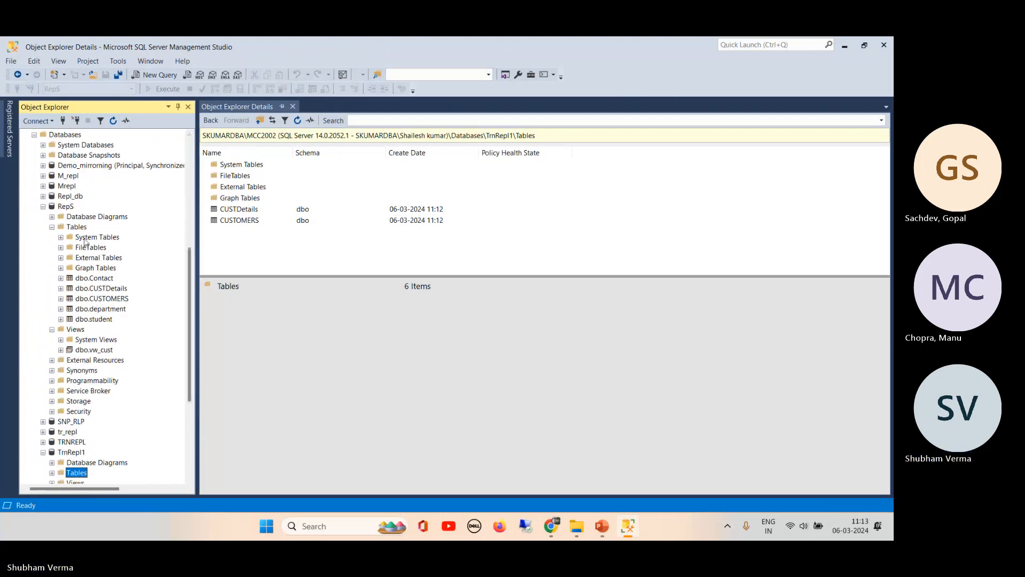
pyautogui.click(43, 205)
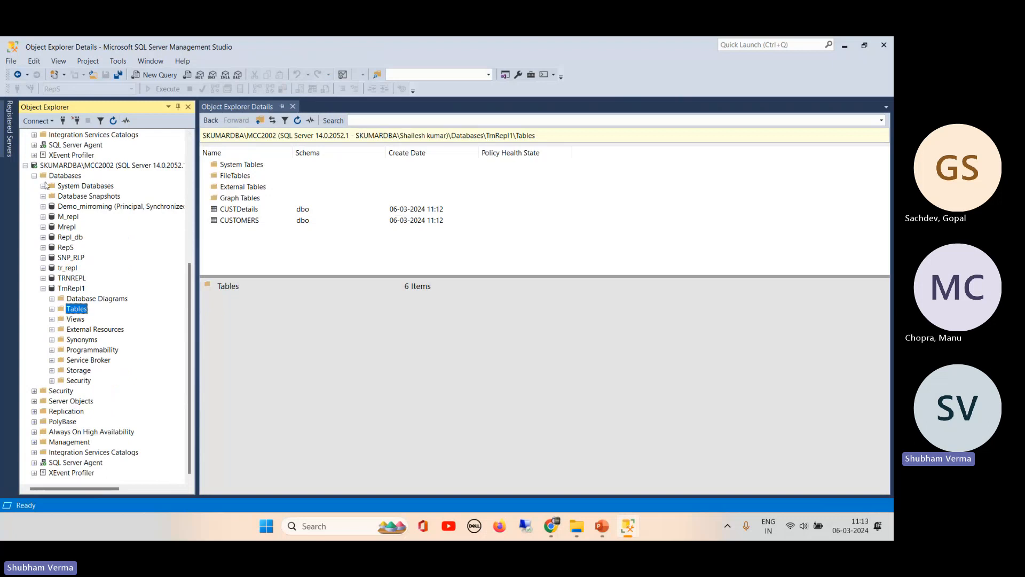
pyautogui.click(33, 176)
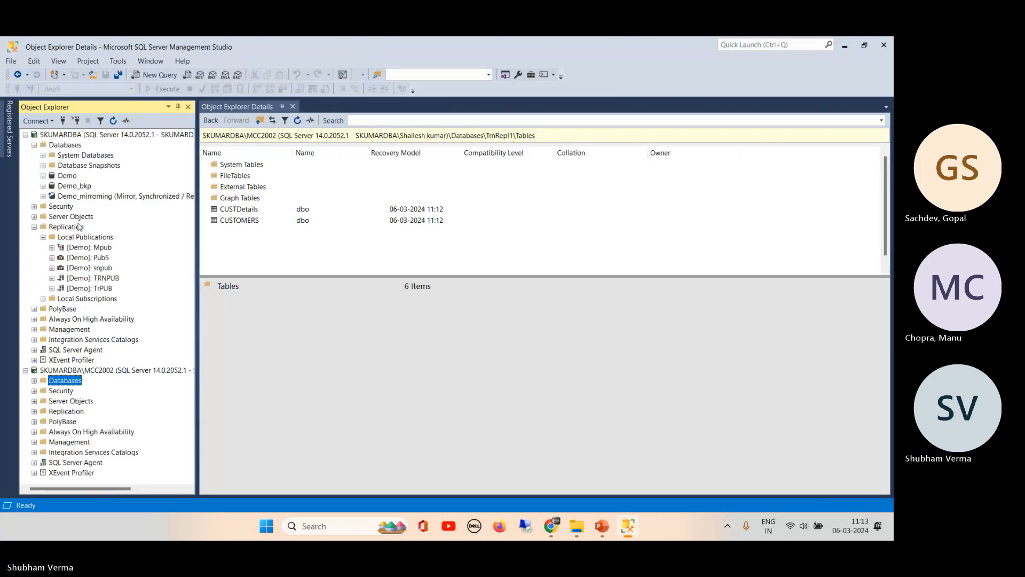
pyautogui.click(34, 227)
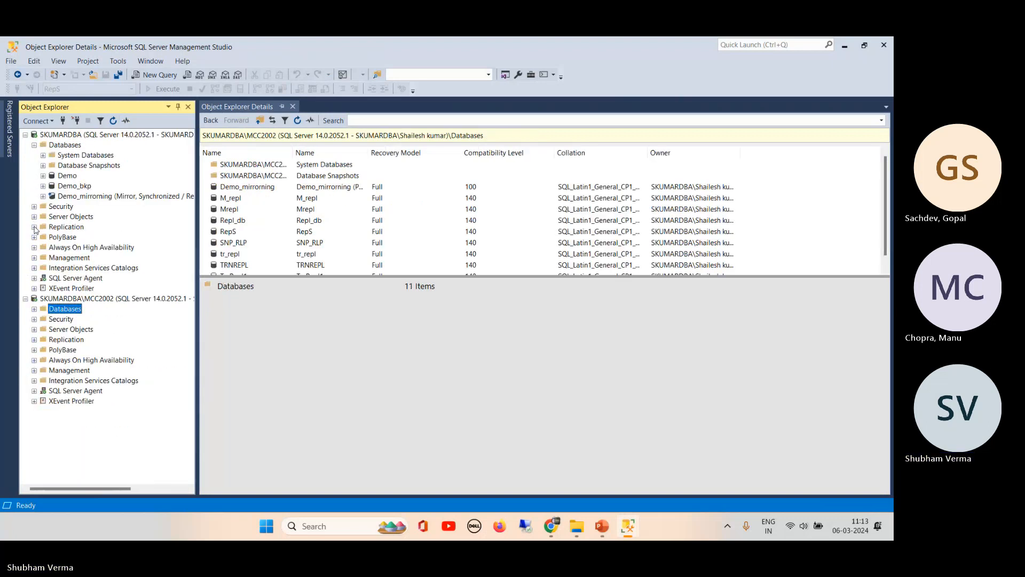
# - Re-expand the MCC2002 server's Databases, TrnRepl1 and its Tables folder
pyautogui.click(110, 134)
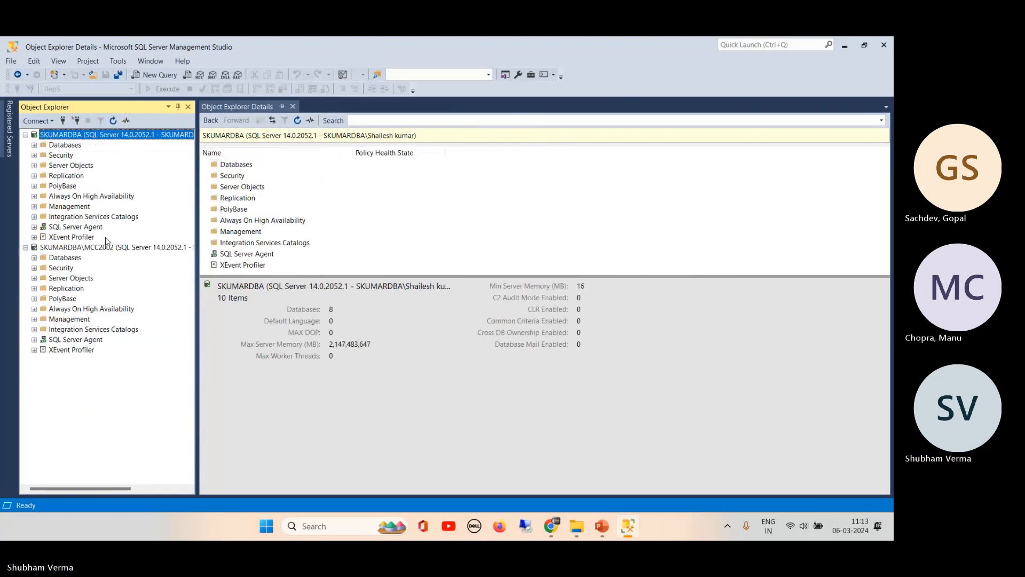
pyautogui.click(92, 247)
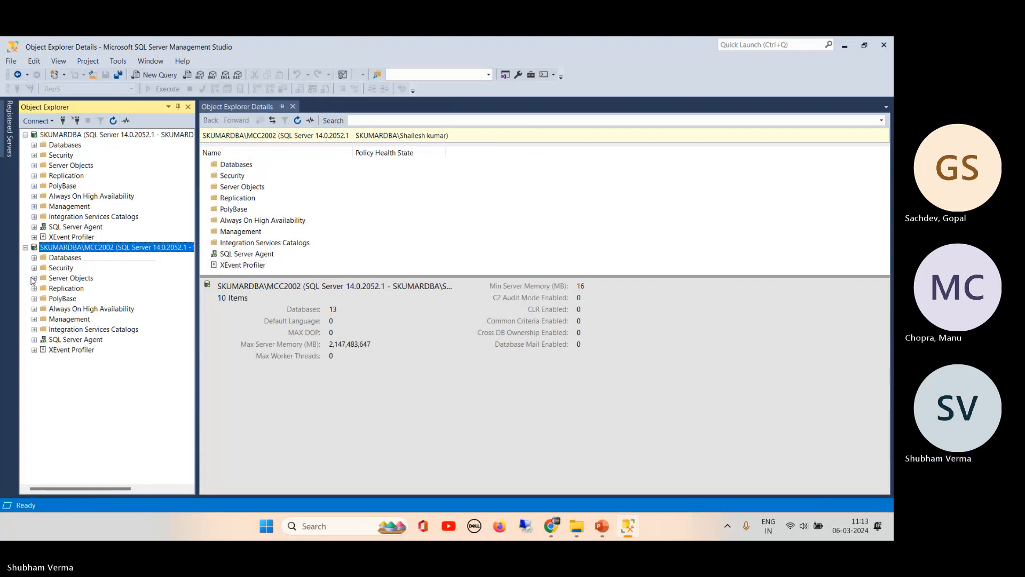
pyautogui.click(35, 258)
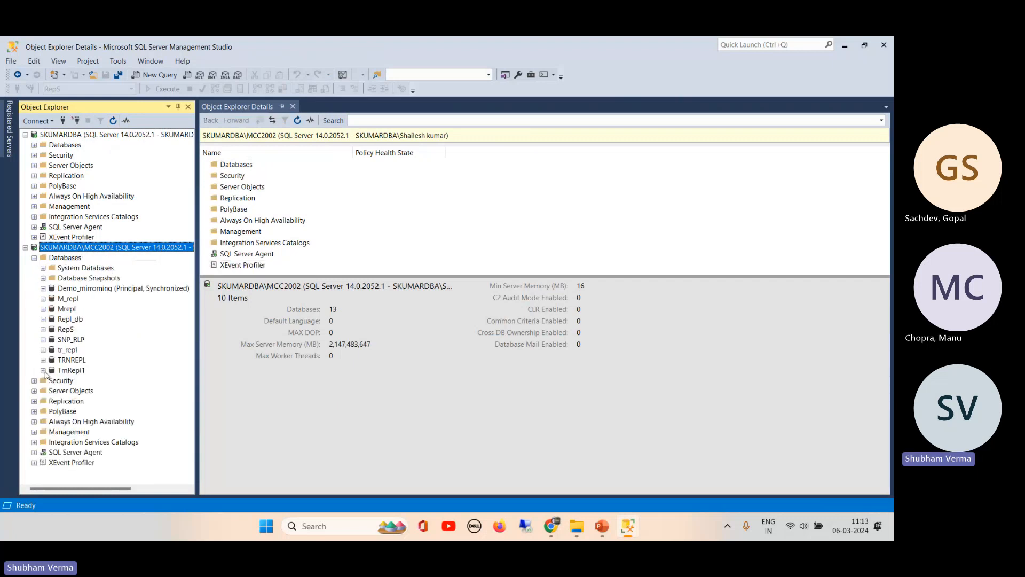
pyautogui.click(43, 371)
pyautogui.click(52, 391)
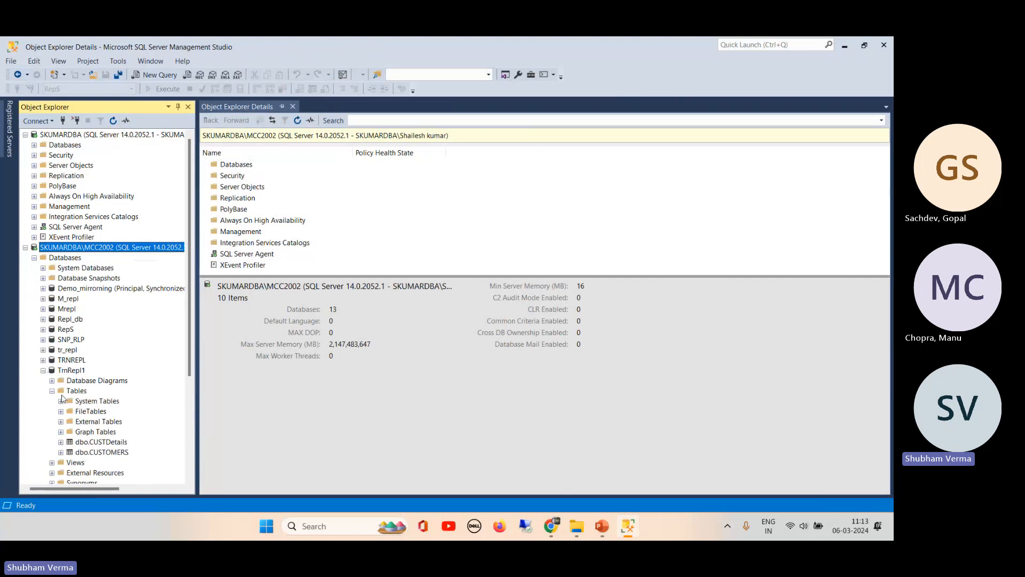
# - Select the top 1000 rows of TrnRepl1's dbo.CUSTDetails, showing 12 rows ending with demo
pyautogui.rightClick(100, 443)
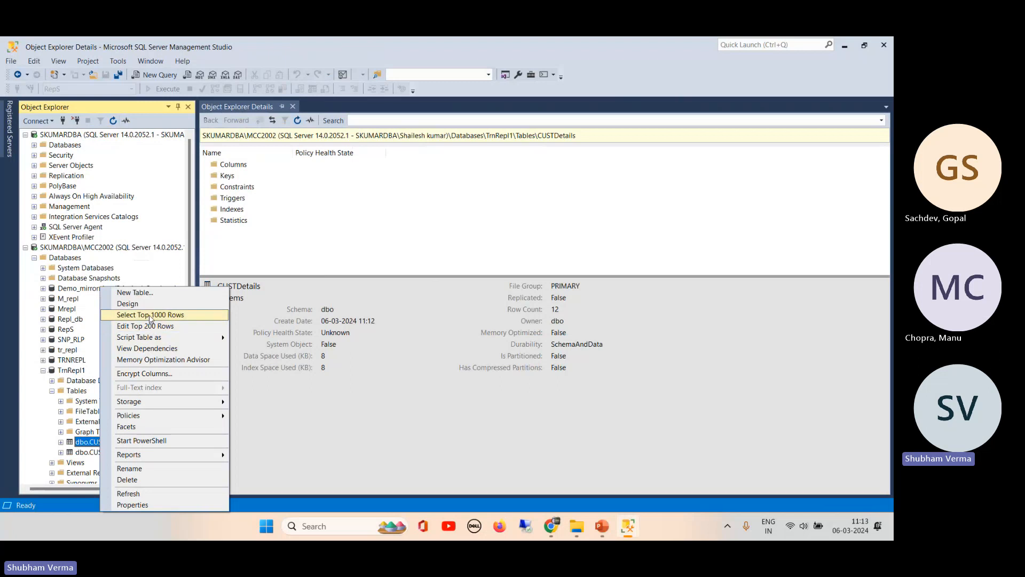
pyautogui.click(151, 319)
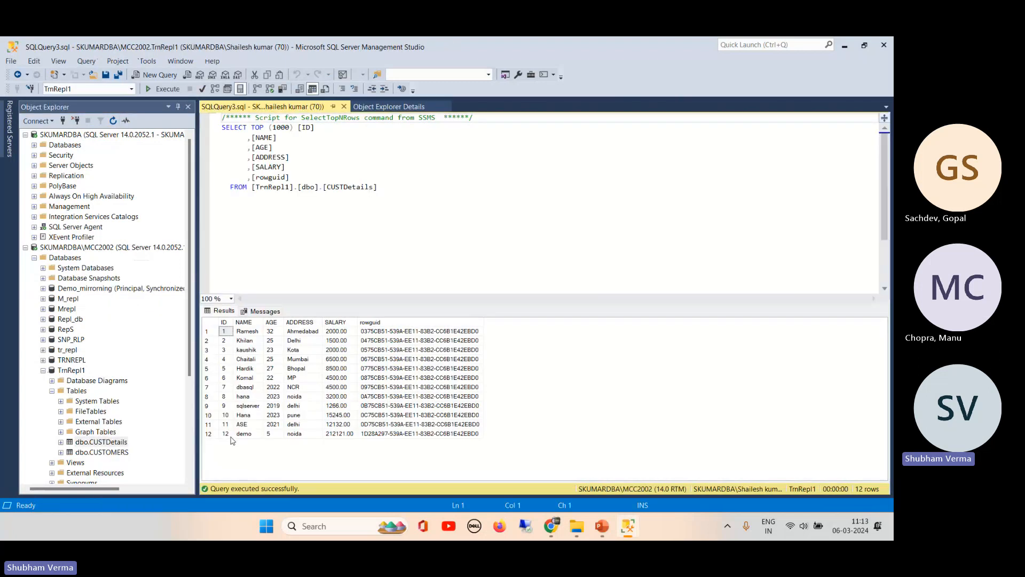
pyautogui.click(215, 434)
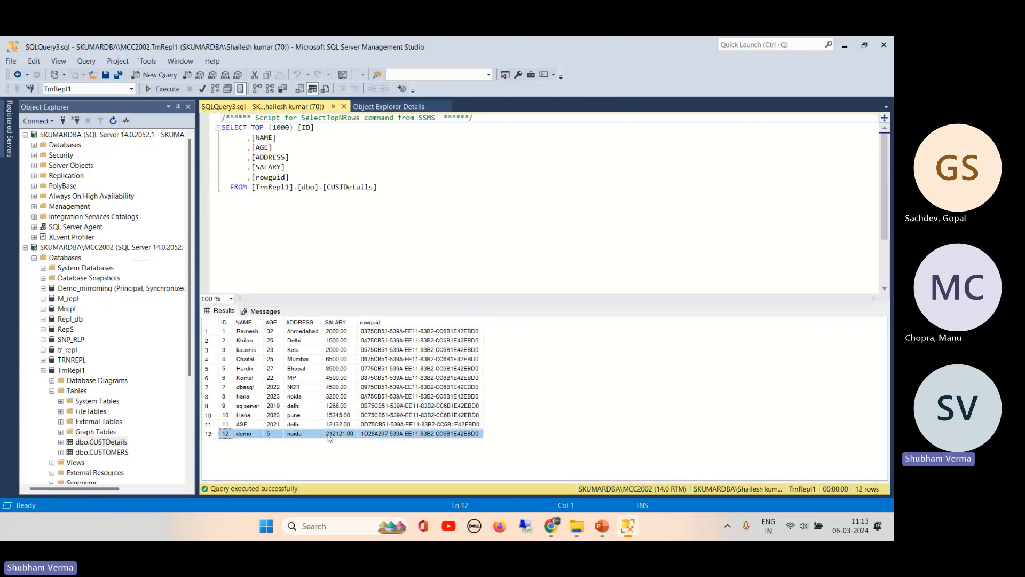
# - Expand the publisher's Databases, Demo database and its Tables folder
pyautogui.click(191, 310)
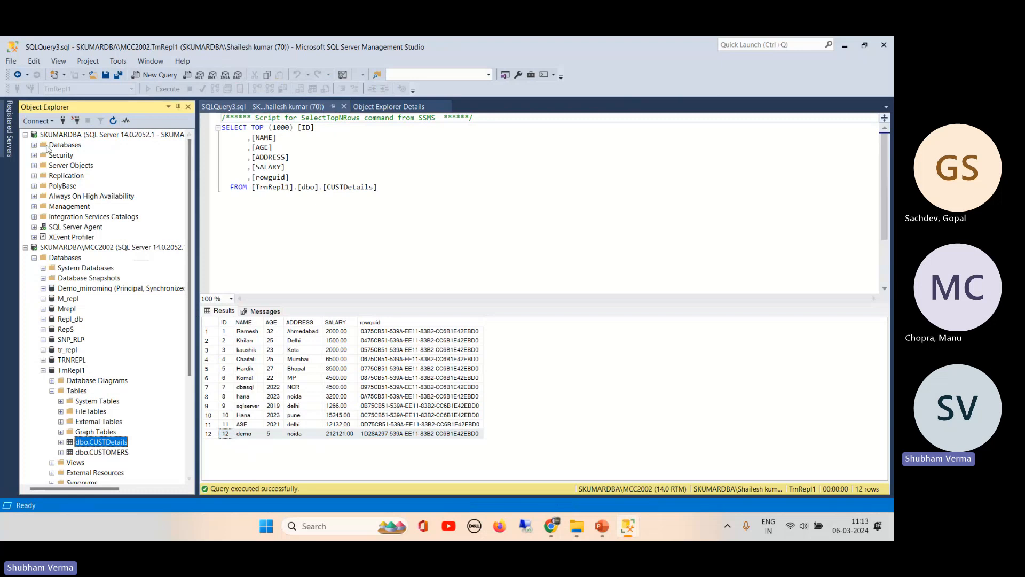
pyautogui.click(34, 146)
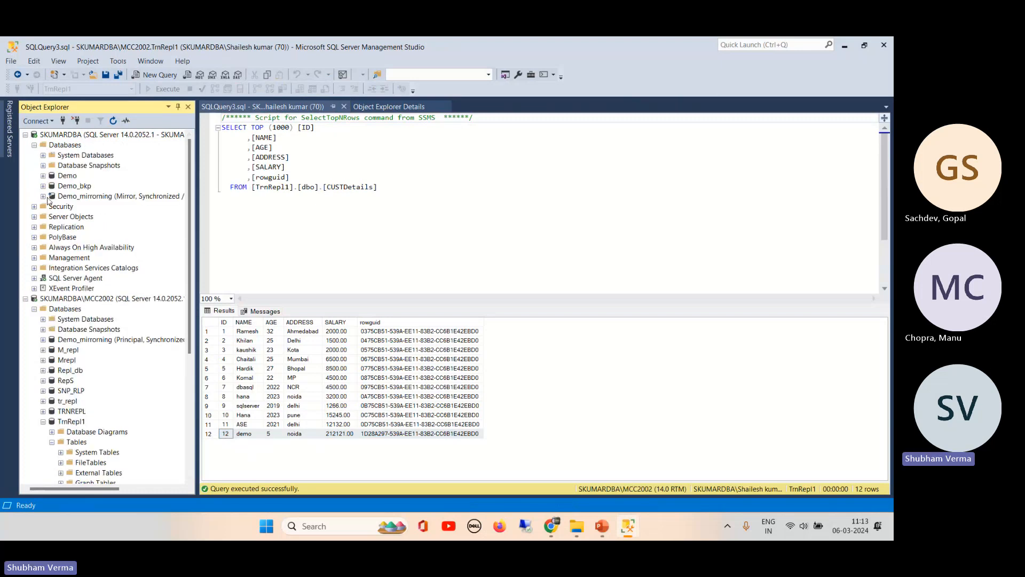
pyautogui.click(43, 176)
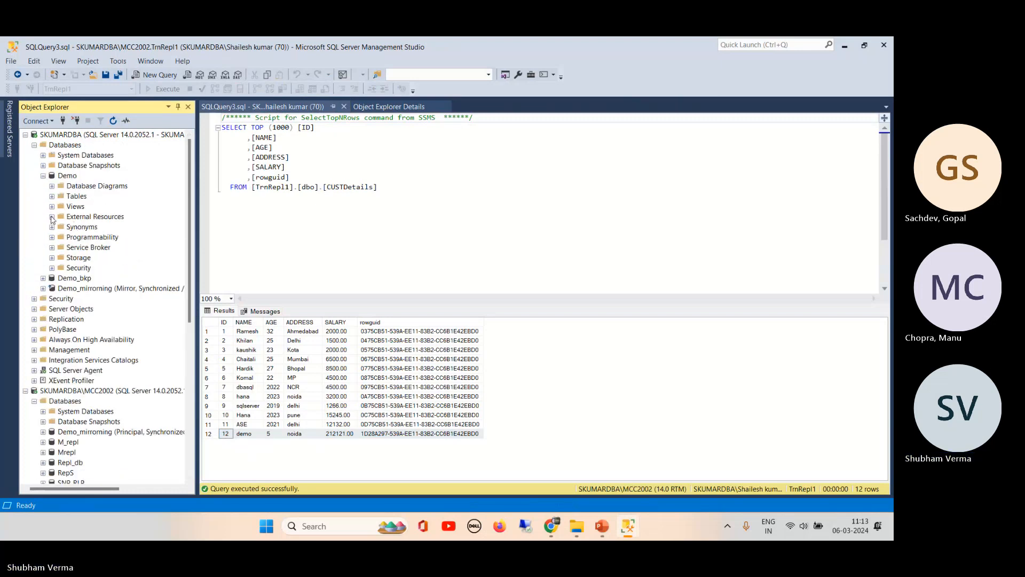
pyautogui.click(52, 196)
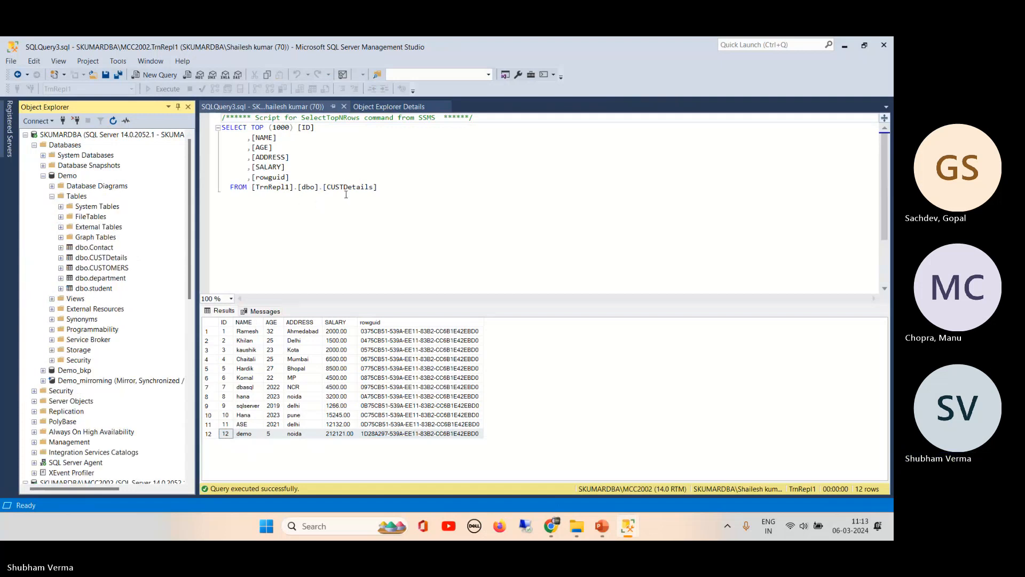
# - Edit Demo's dbo.CUSTDetails and enter a new row: replo, 466, nojda, 154.23
pyautogui.rightClick(114, 258)
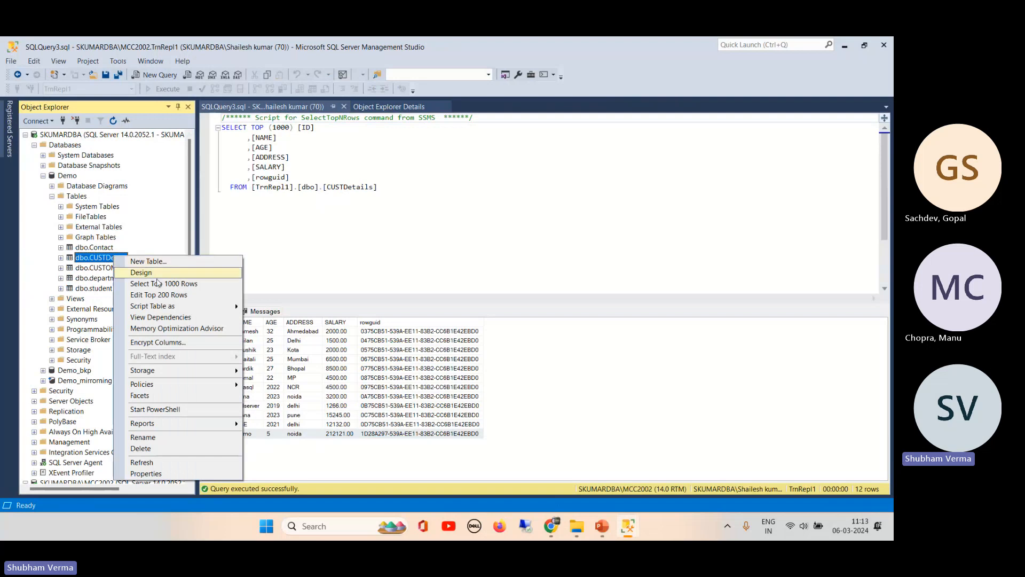
pyautogui.click(159, 296)
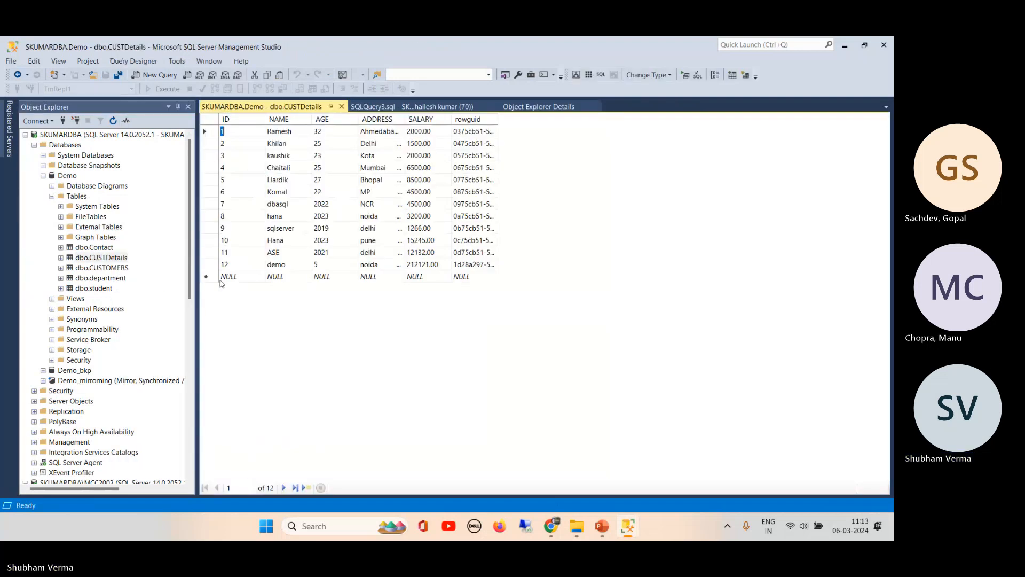
pyautogui.click(245, 277)
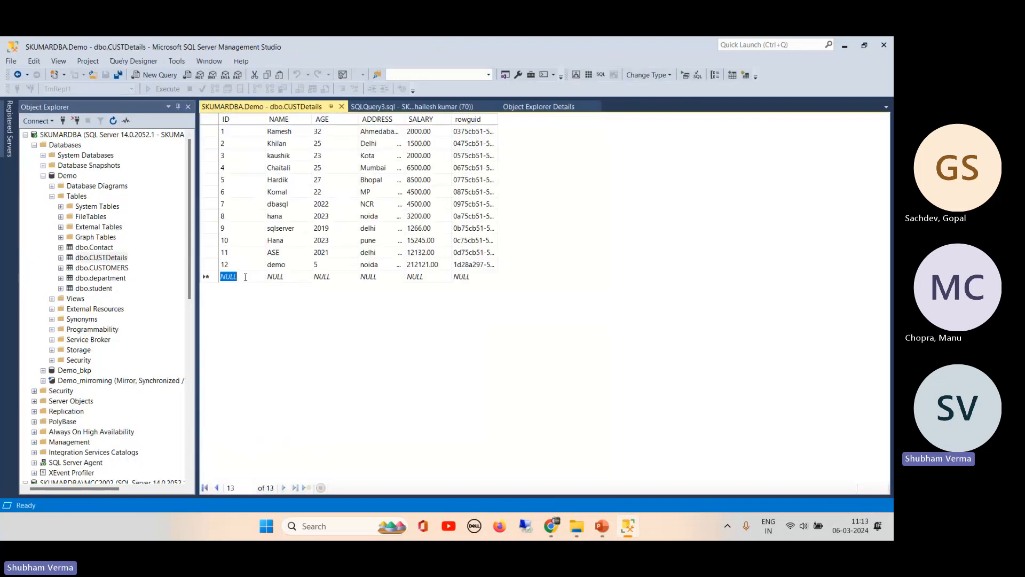
pyautogui.press('Tab')
pyautogui.write('rep')
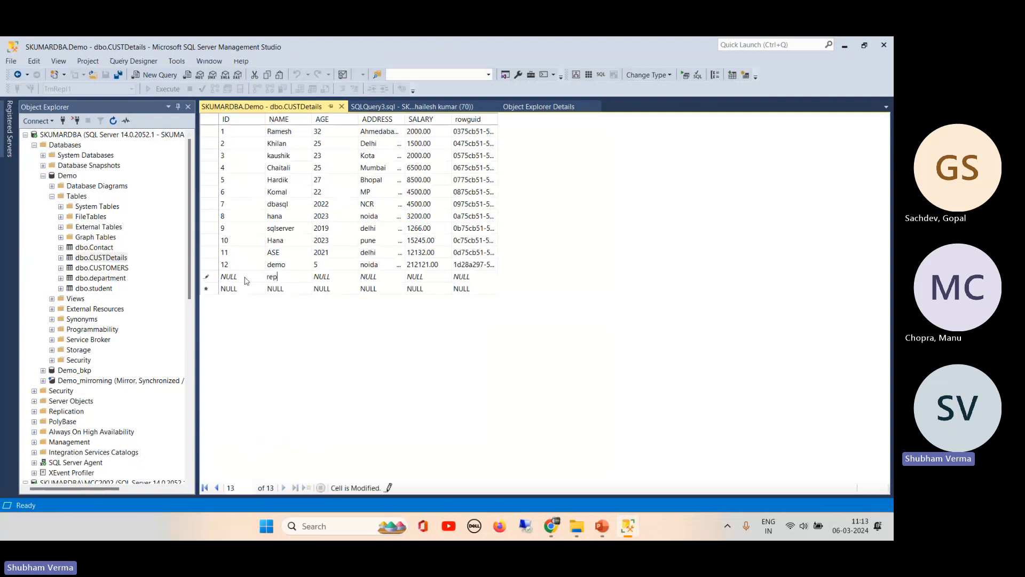
pyautogui.press('Tab')
pyautogui.write('466')
pyautogui.press('Tab')
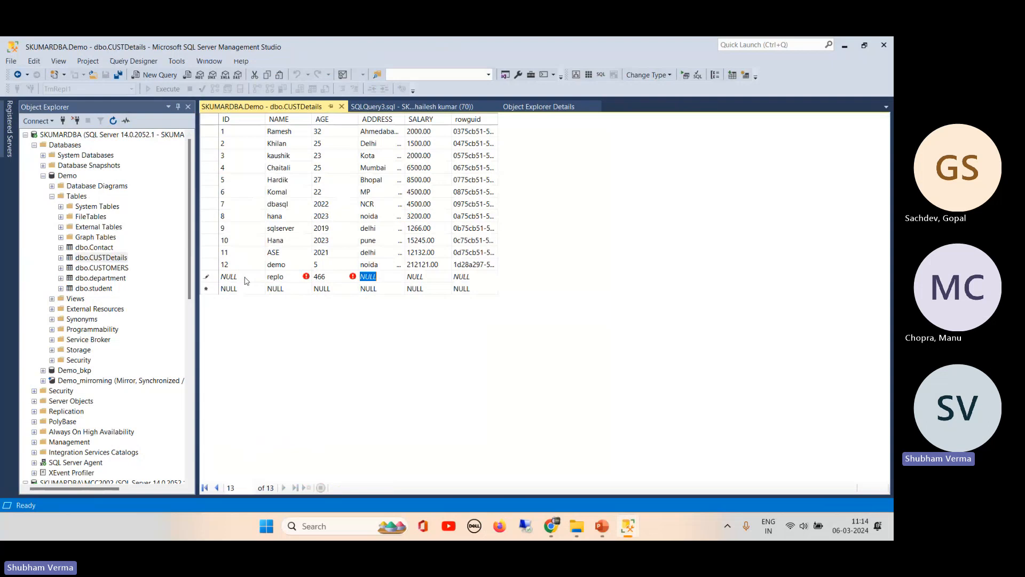
pyautogui.write('nojda')
pyautogui.press('Tab')
pyautogui.write('154.2')
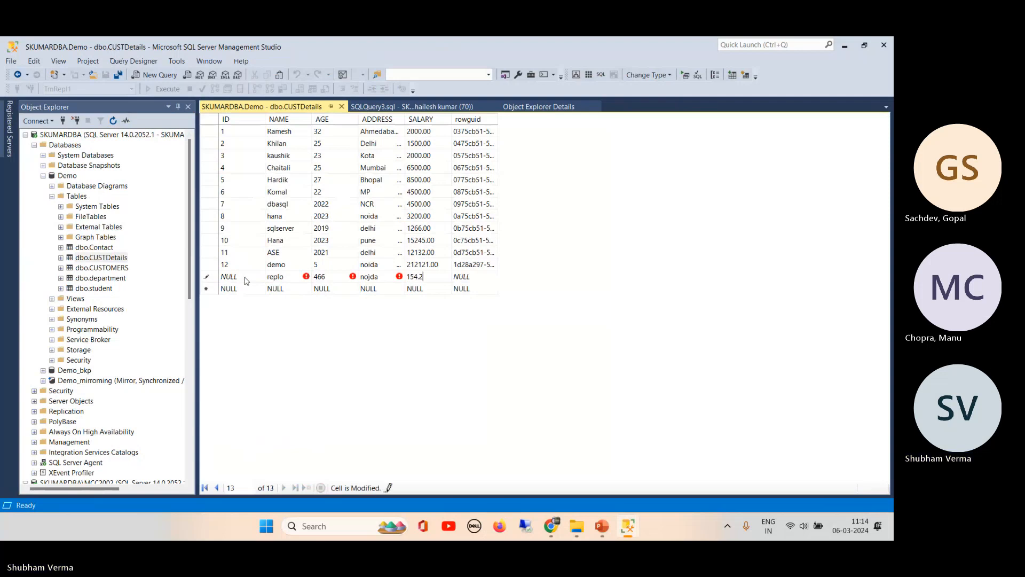
pyautogui.write('32')
pyautogui.press('Tab')
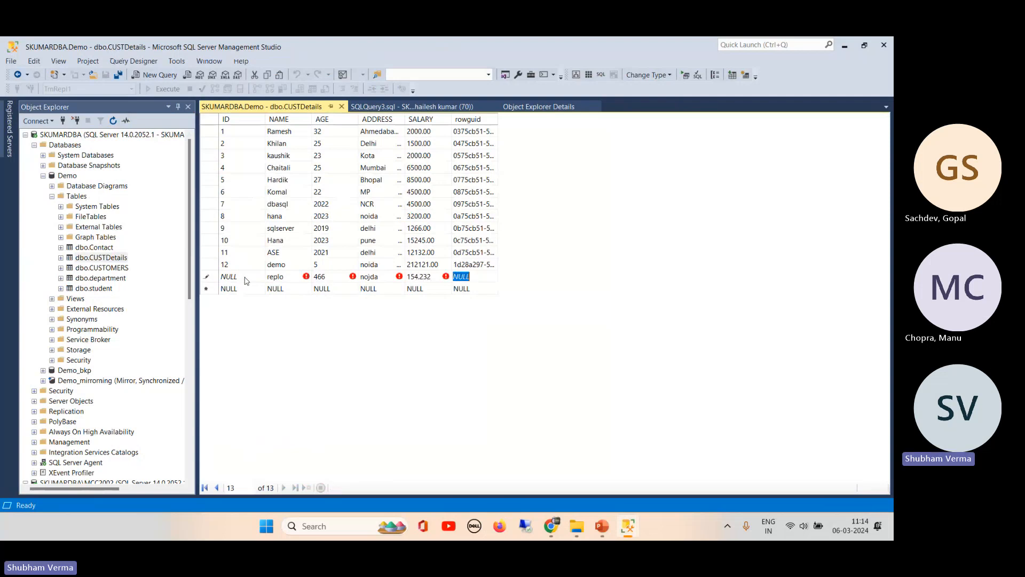
pyautogui.press('Tab')
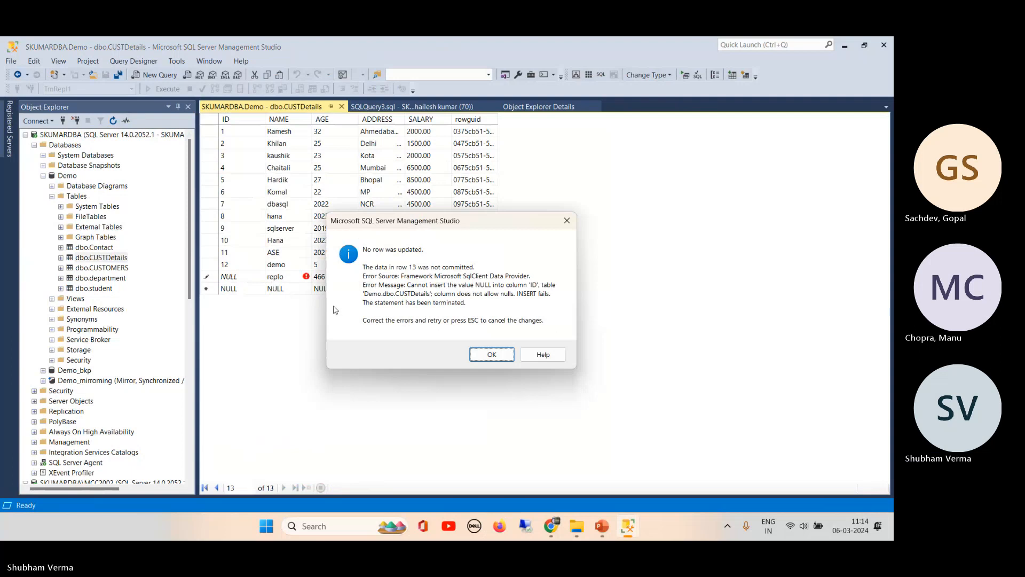
# - Clear the NULL ID after the error and commit the new row as ID 13
pyautogui.click(492, 356)
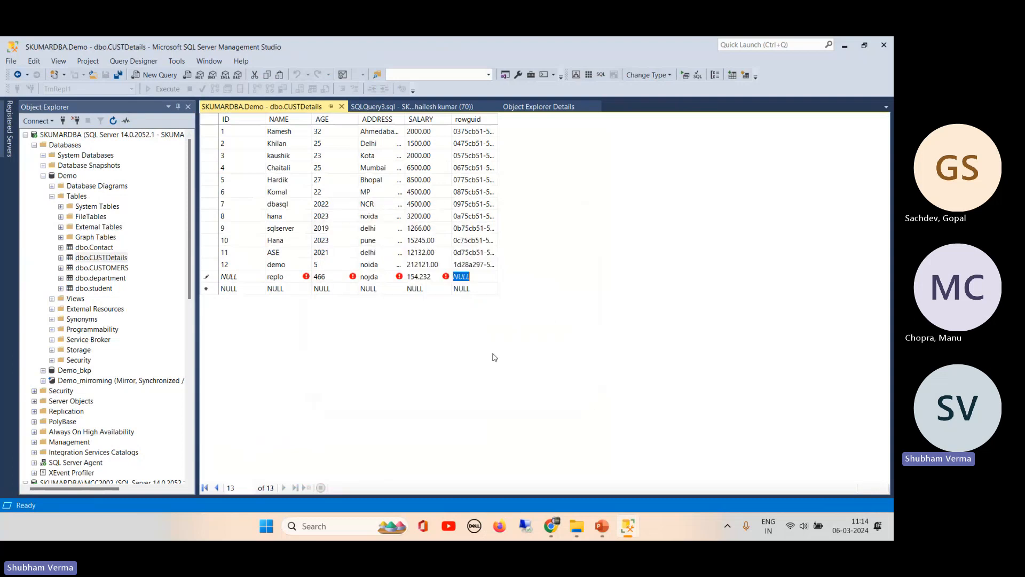
pyautogui.click(235, 278)
pyautogui.click(243, 275)
pyautogui.press('BackSpace')
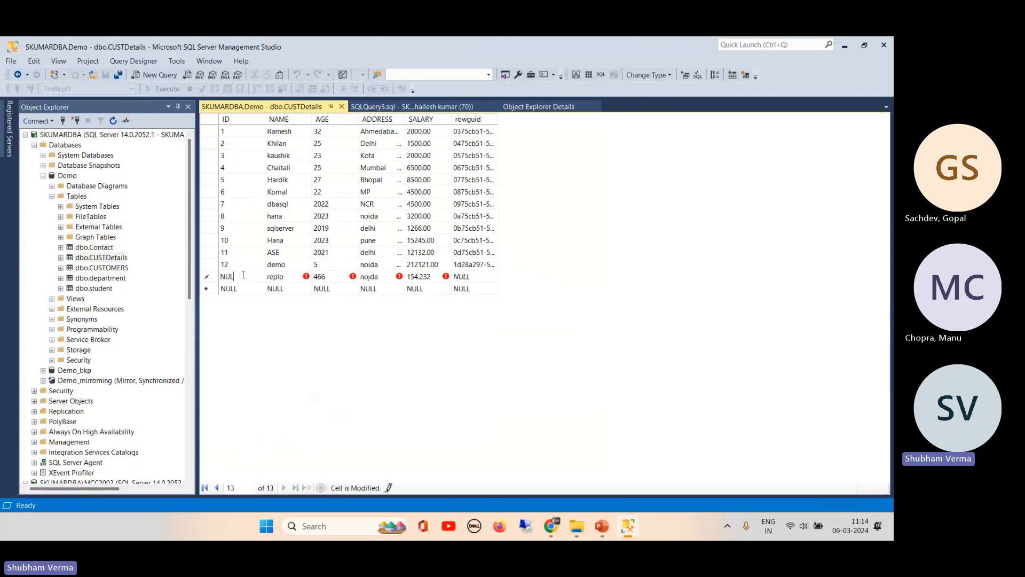
pyautogui.press('BackSpace')
pyautogui.press('BackSpace')
pyautogui.press('BackSpace')
pyautogui.press('Return')
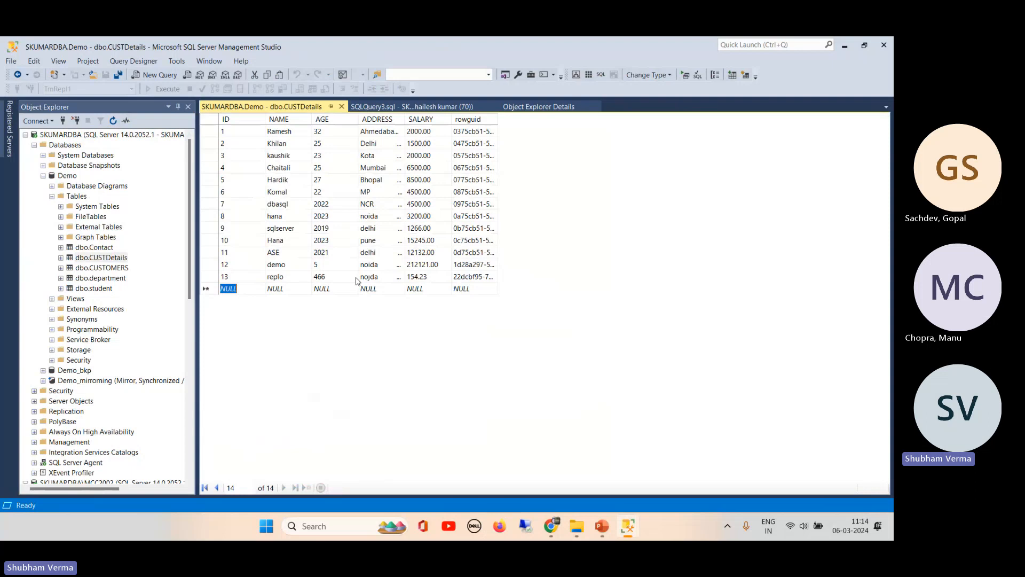
pyautogui.click(325, 276)
pyautogui.click(254, 279)
# - Close the Demo table editor and rerun the TrnRepl1 query, finding replo as row 13
pyautogui.click(342, 107)
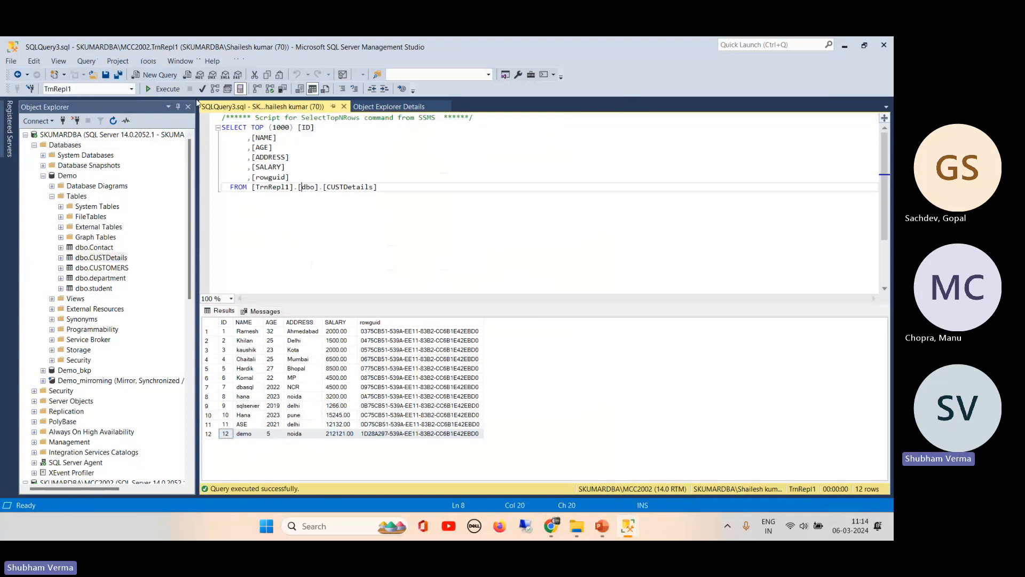
pyautogui.click(167, 89)
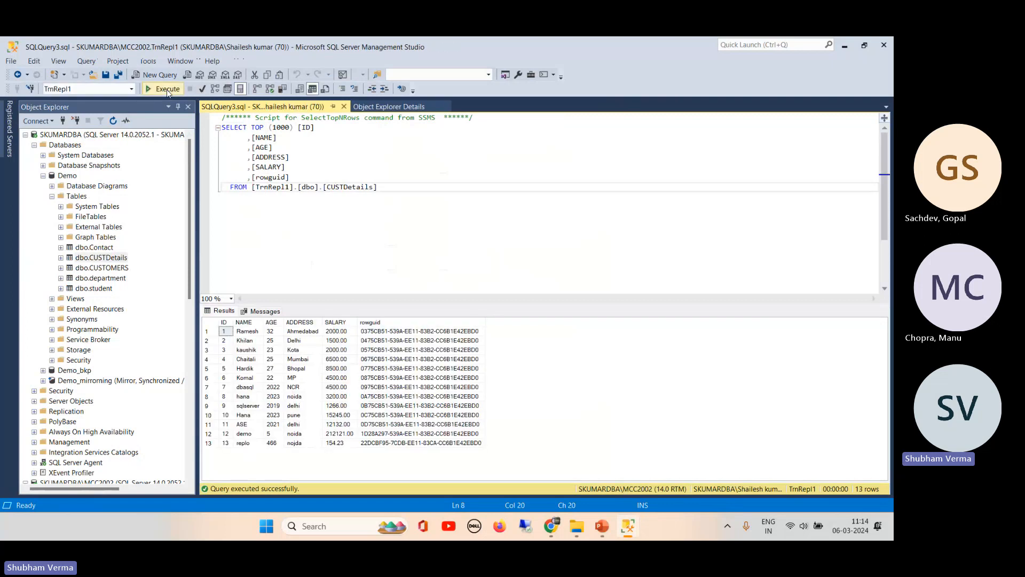
pyautogui.click(211, 443)
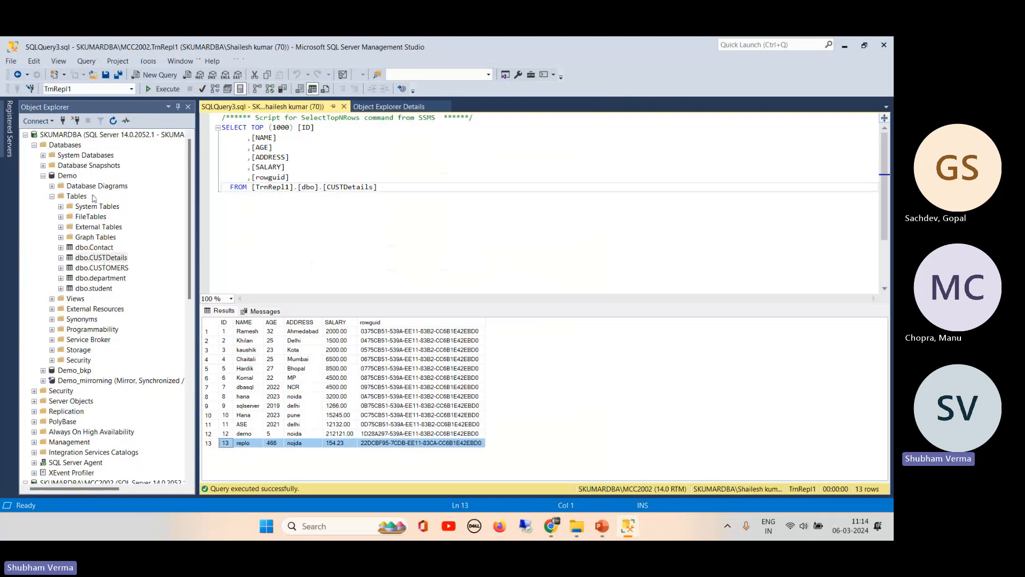
# - Collapse the Demo and TrnRepl1 nodes, then browse the system databases, TrnRepl1 and DDB
pyautogui.click(52, 196)
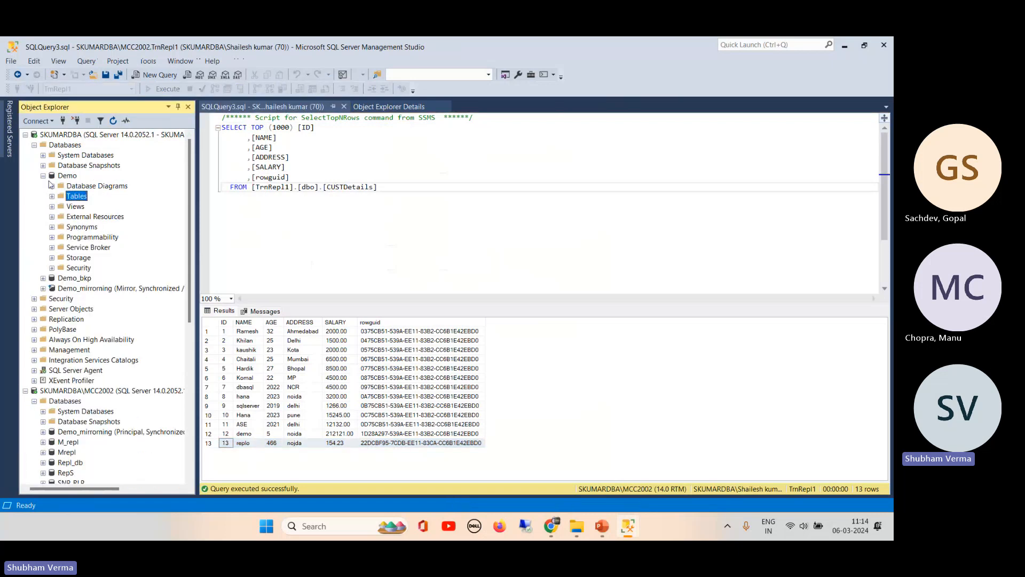
pyautogui.doubleClick(54, 177)
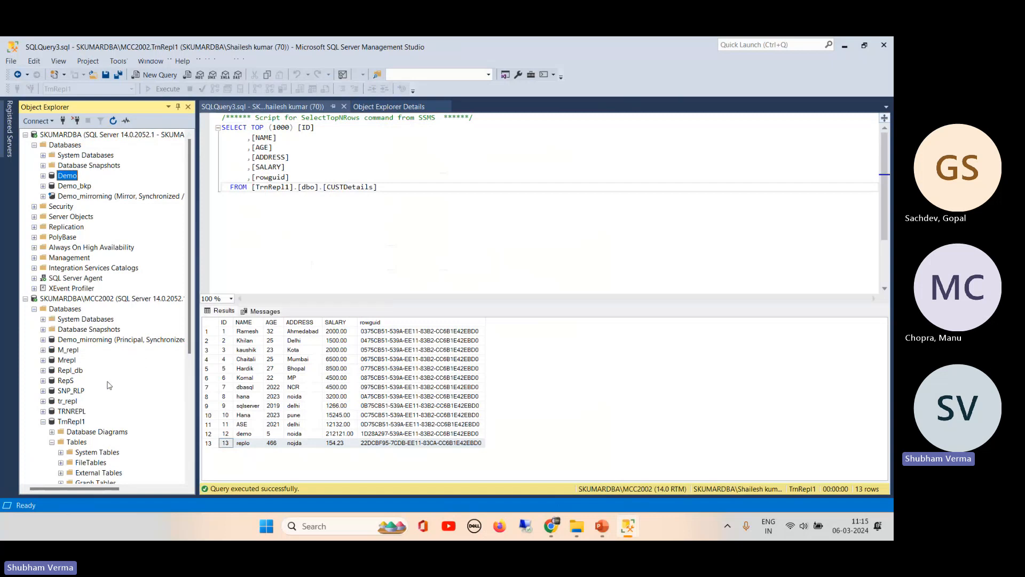
pyautogui.click(43, 422)
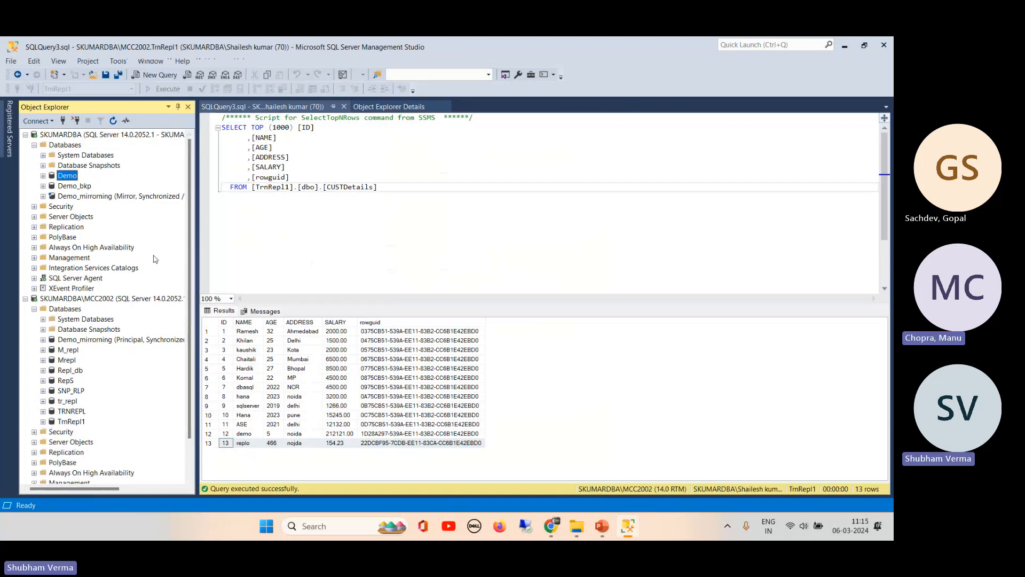
pyautogui.moveTo(191, 213)
pyautogui.mouseDown()
pyautogui.moveTo(189, 323)
pyautogui.moveTo(191, 209)
pyautogui.mouseUp()
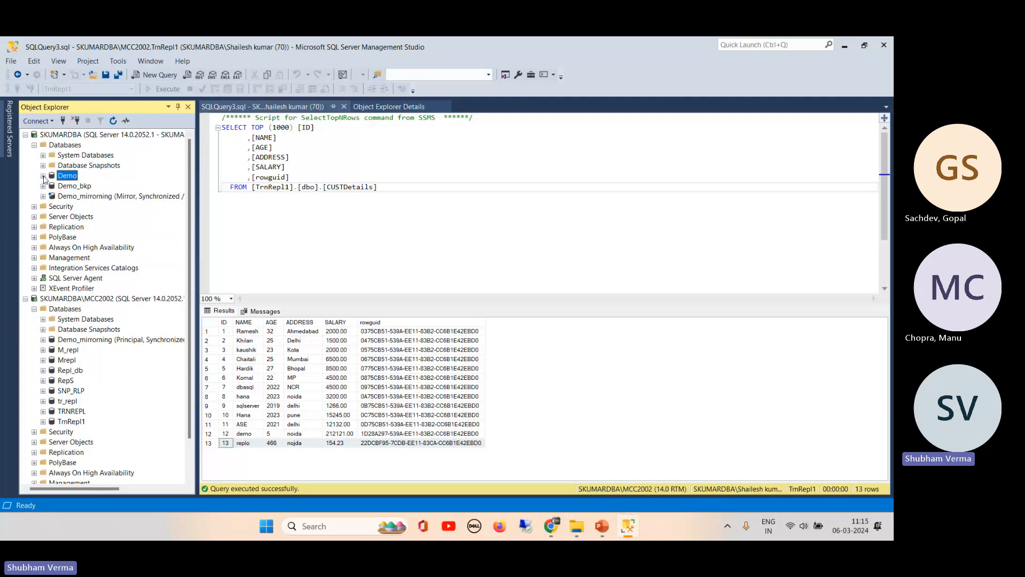
pyautogui.click(43, 155)
pyautogui.click(68, 165)
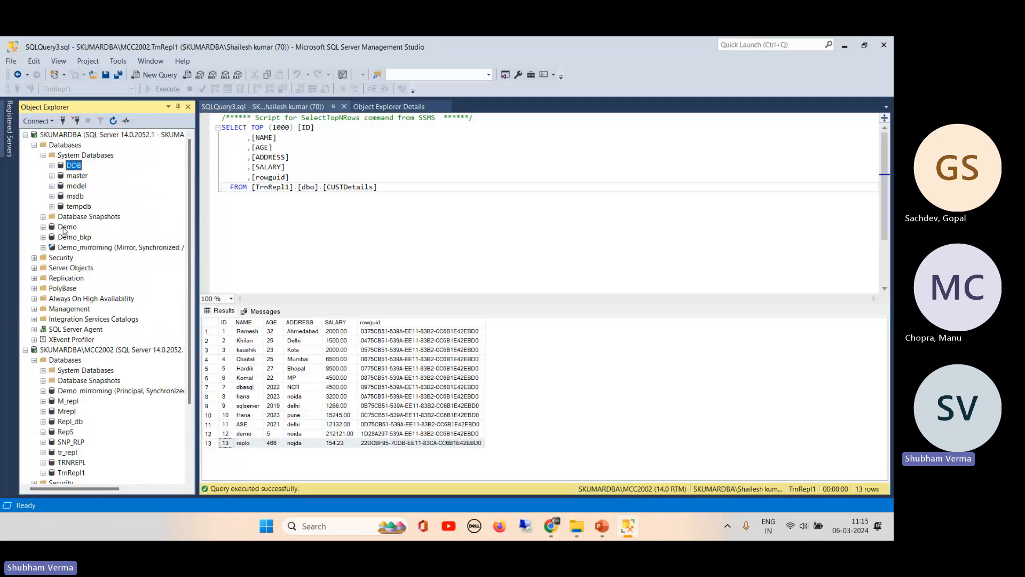
pyautogui.moveTo(188, 260); pyautogui.dragTo(180, 399)
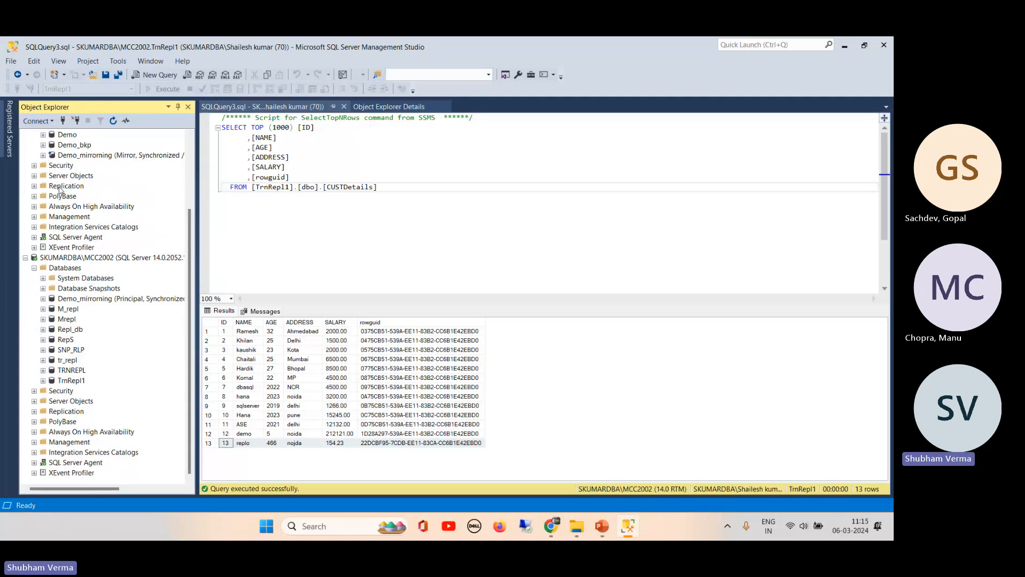
pyautogui.click(69, 381)
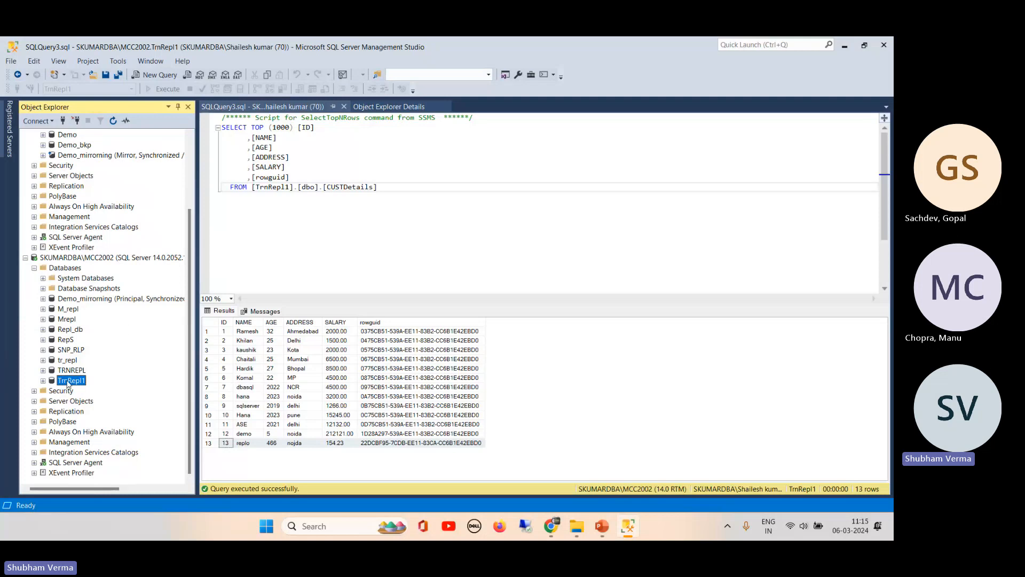
pyautogui.moveTo(188, 214); pyautogui.dragTo(189, 138)
pyautogui.click(75, 166)
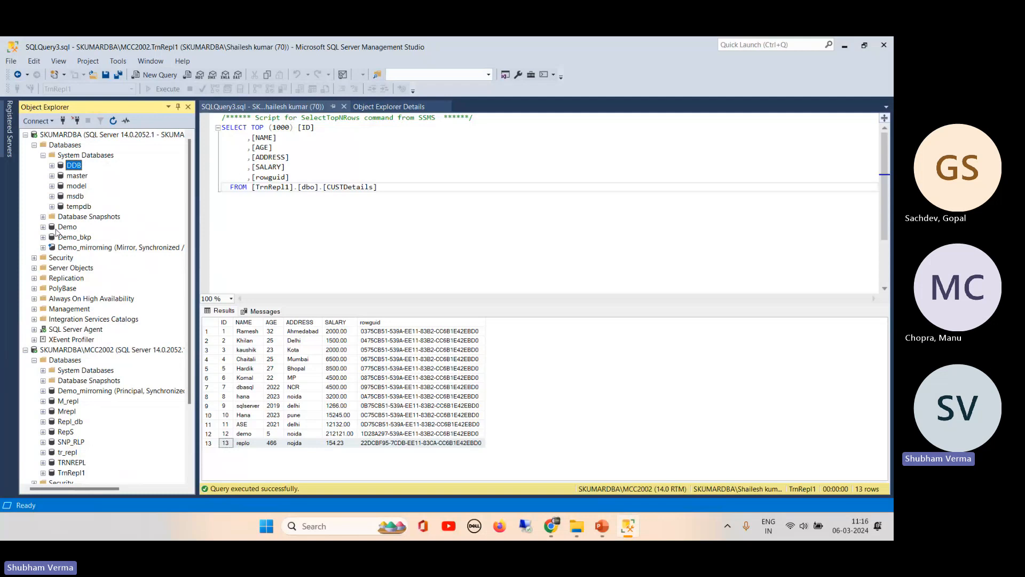
# - Collapse both servers' Databases lists and highlight row 13 in the query results
pyautogui.click(34, 145)
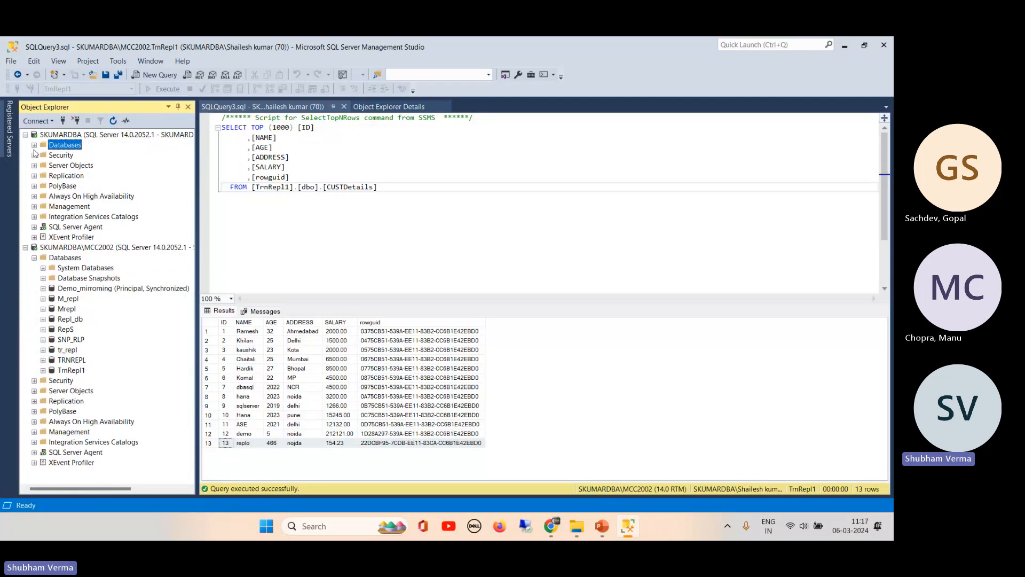
pyautogui.click(34, 258)
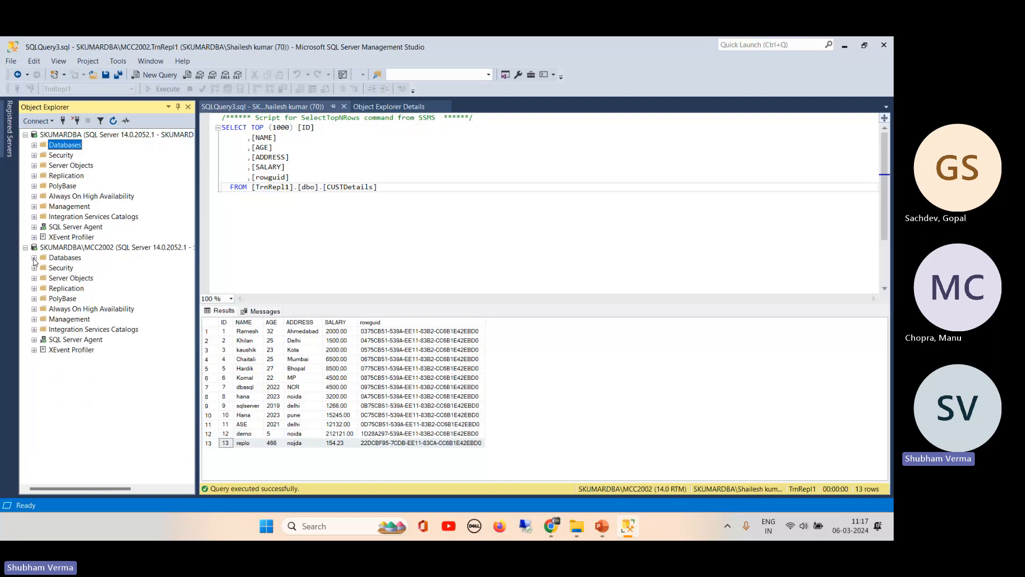
pyautogui.click(97, 137)
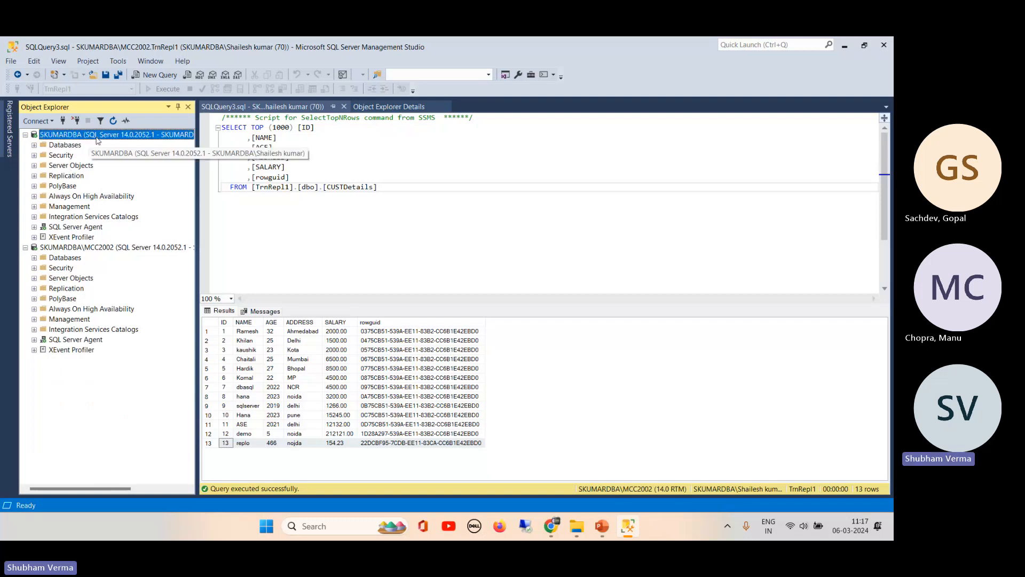
pyautogui.click(76, 248)
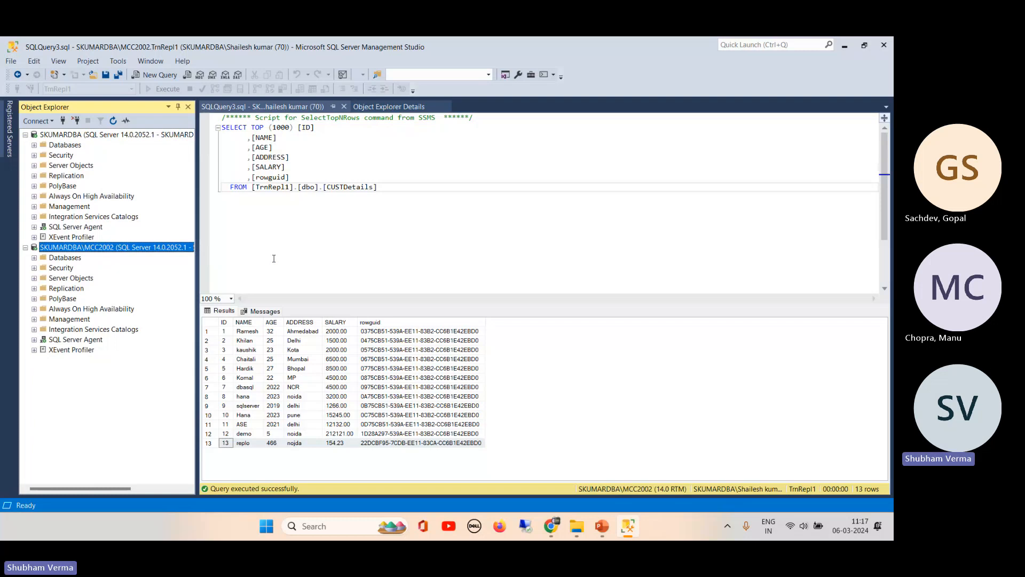
pyautogui.click(450, 304)
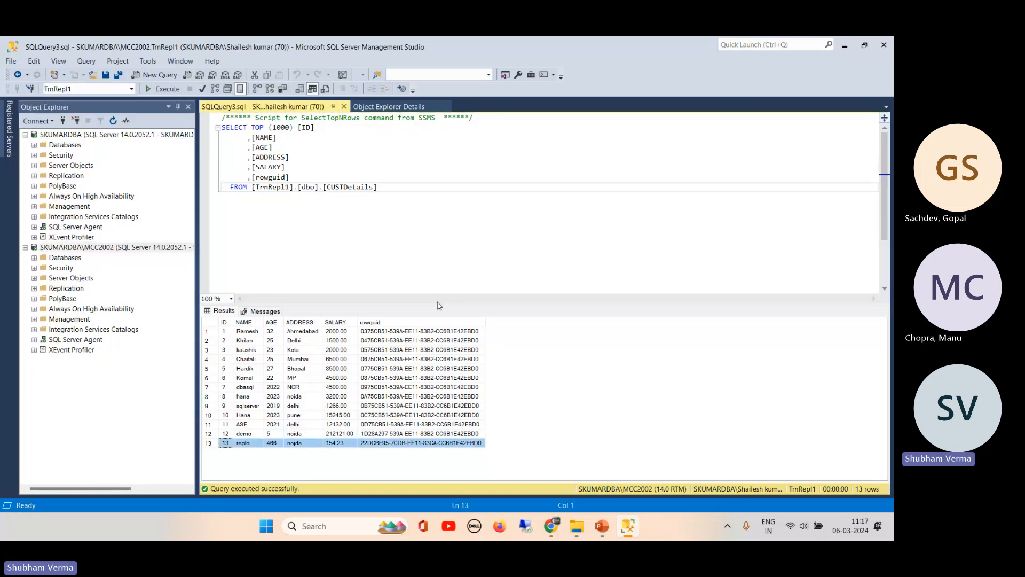
# - Collapse and re-expand the SKUMARDBA and MCC2002 server nodes
pyautogui.click(25, 135)
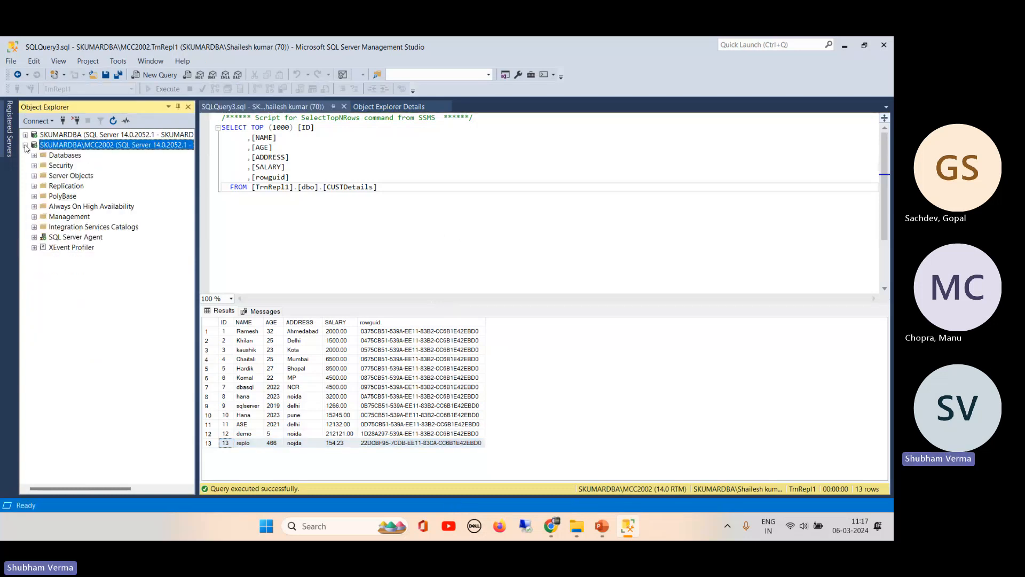
pyautogui.click(25, 145)
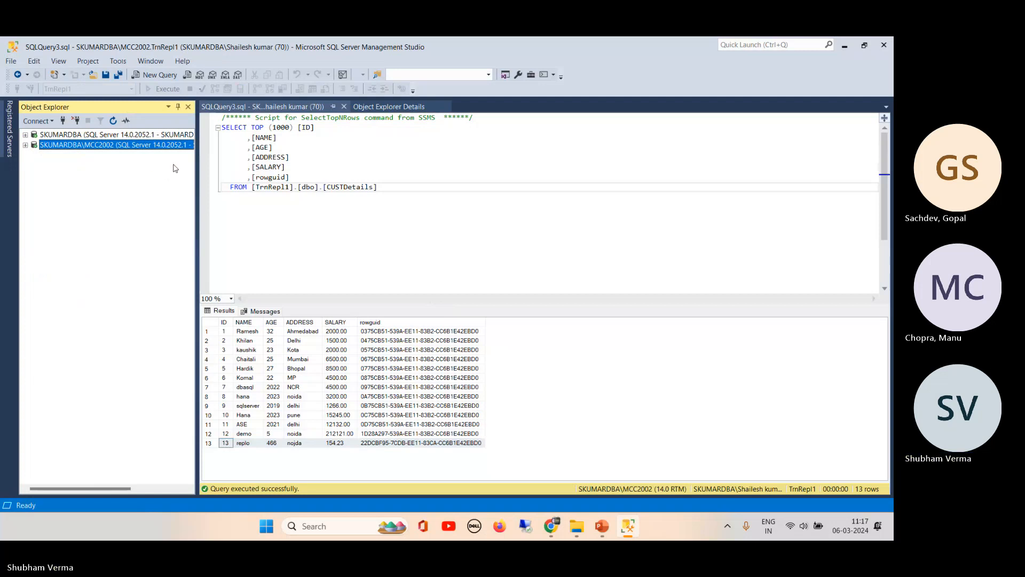
pyautogui.click(25, 134)
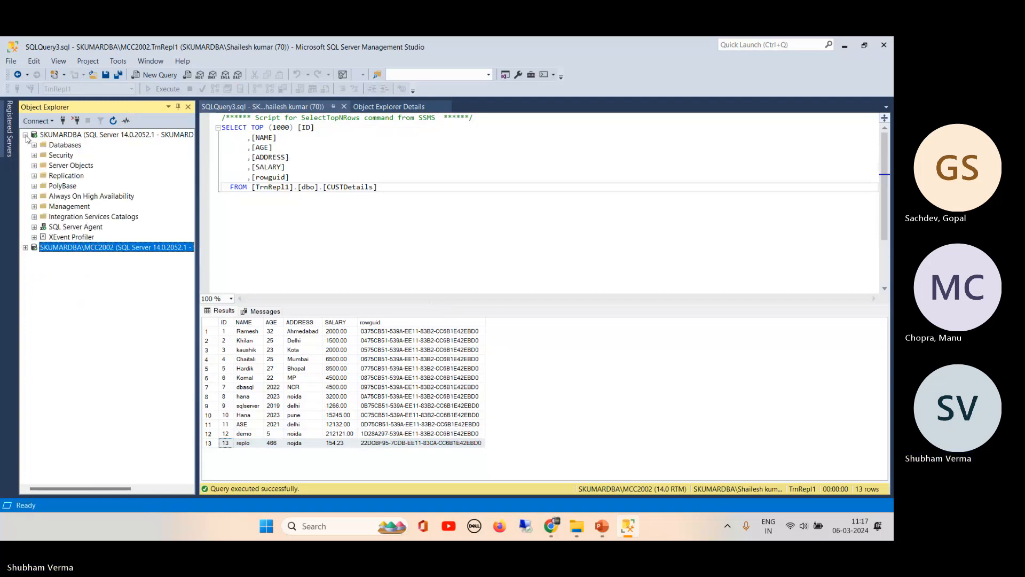
pyautogui.click(25, 247)
pyautogui.moveTo(551, 528)
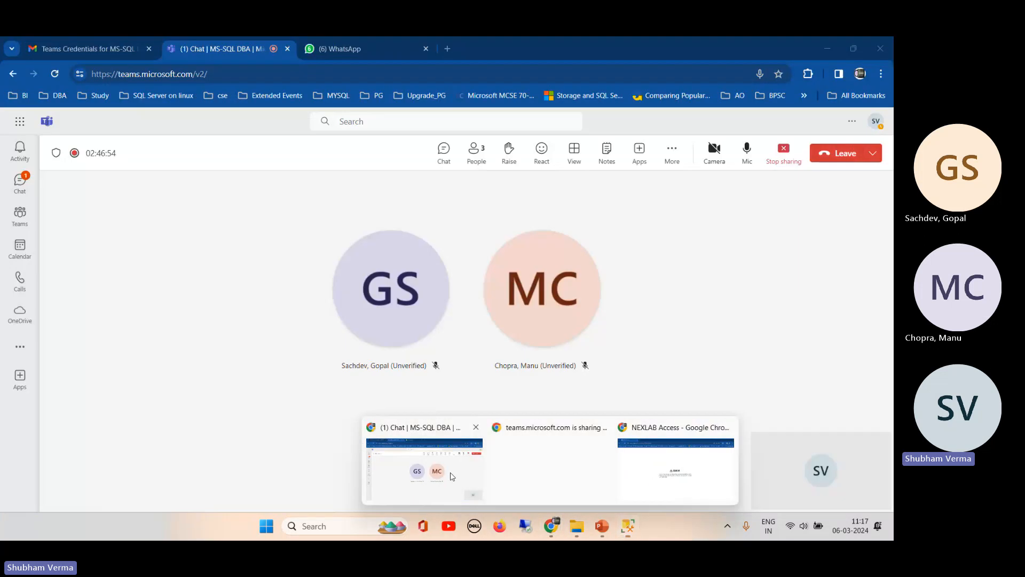
# - Bring the Teams meeting forward and show the SQL Server Zero to Hero deck at DR/HA Technologies
pyautogui.click(452, 476)
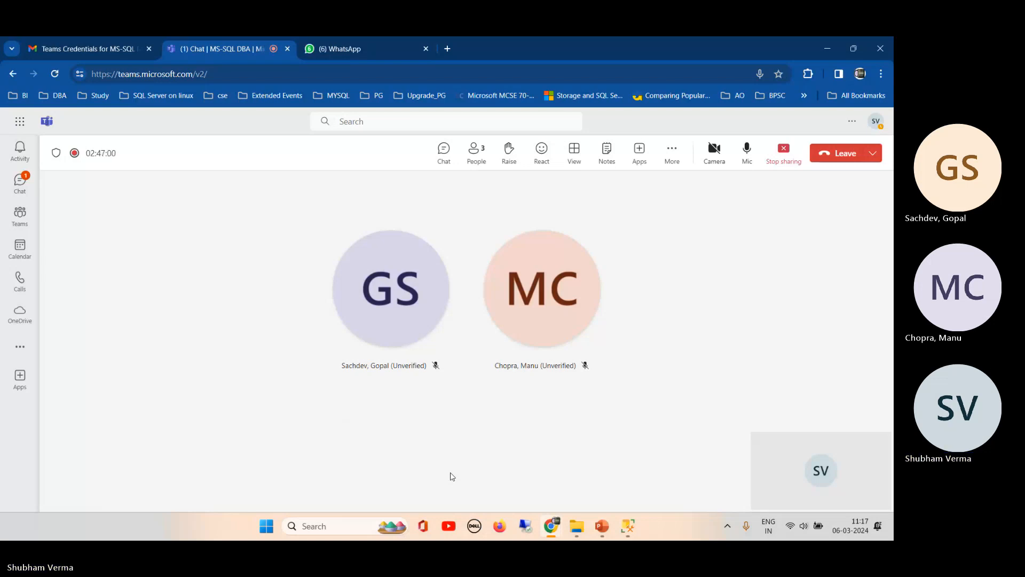
pyautogui.moveTo(601, 528)
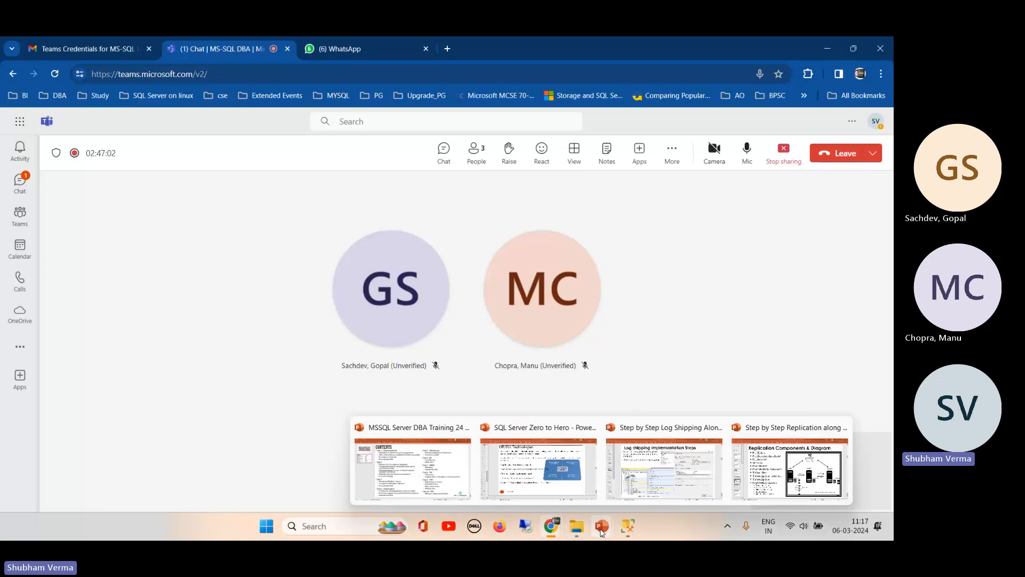
pyautogui.click(566, 483)
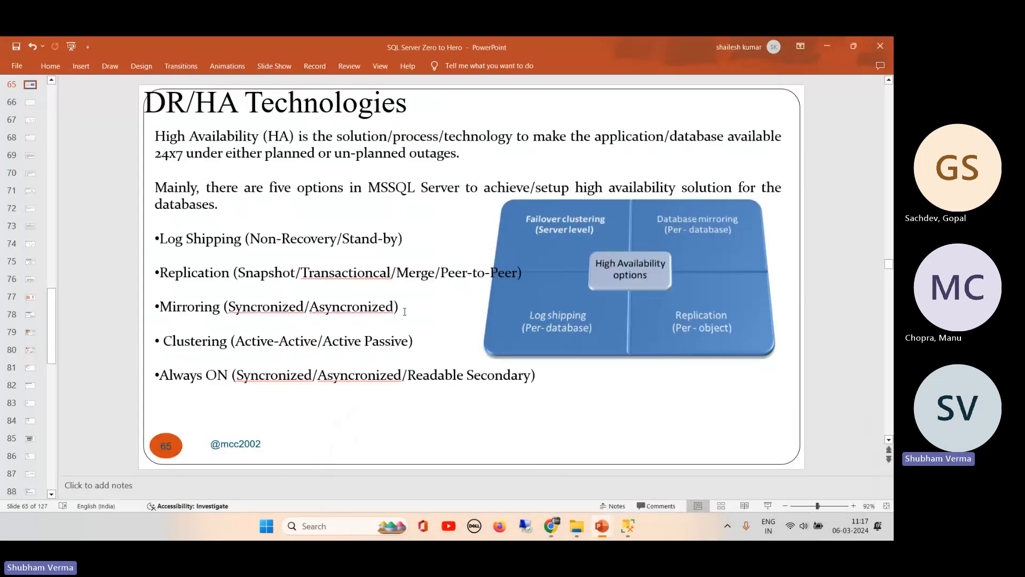
pyautogui.click(399, 307)
pyautogui.click(431, 429)
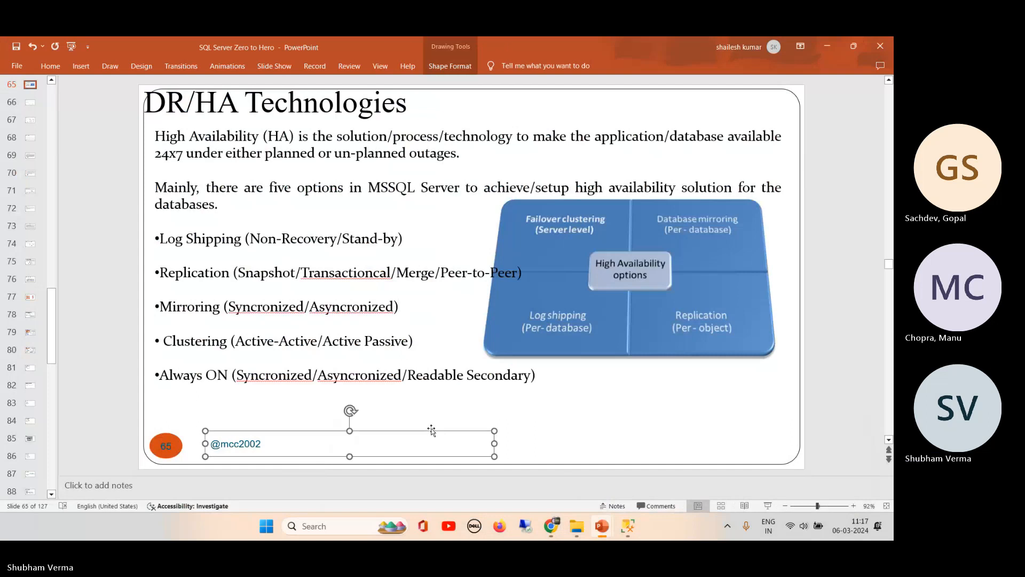
pyautogui.click(565, 420)
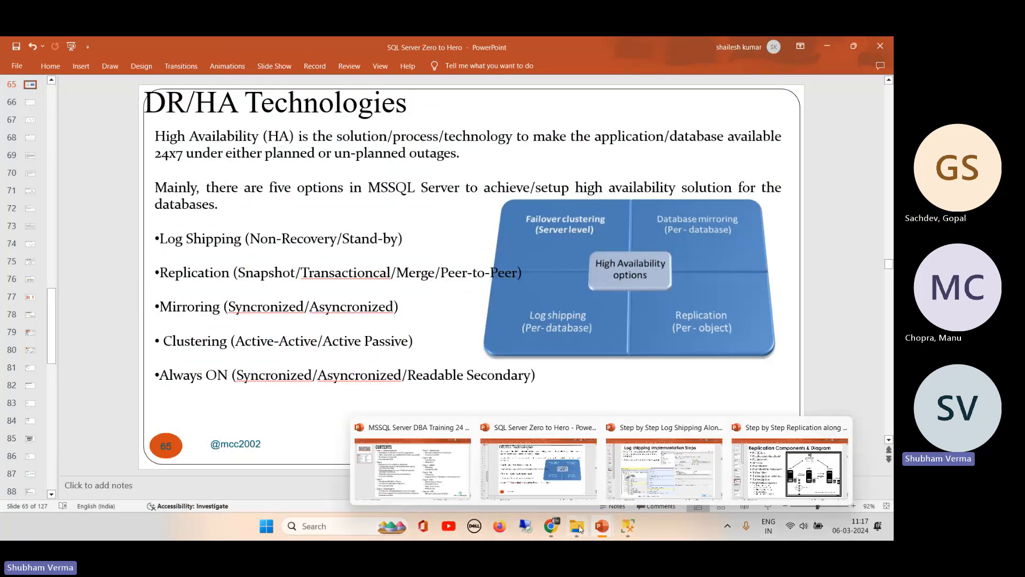
pyautogui.click(825, 46)
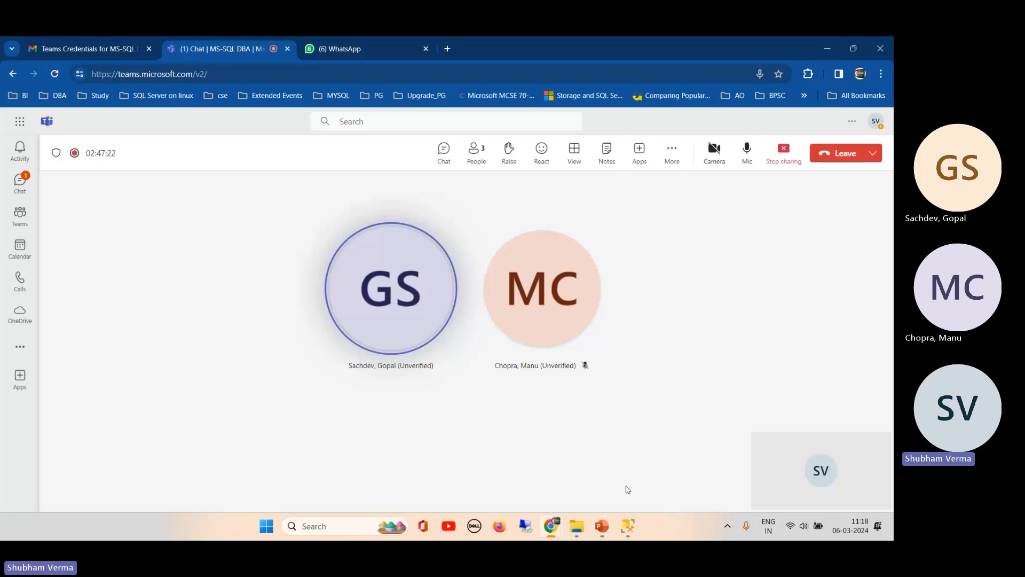
# - Open the R@ilTel decks folder, then return to SQLQuery3 showing the 13-row CUSTDetails result
pyautogui.click(576, 536)
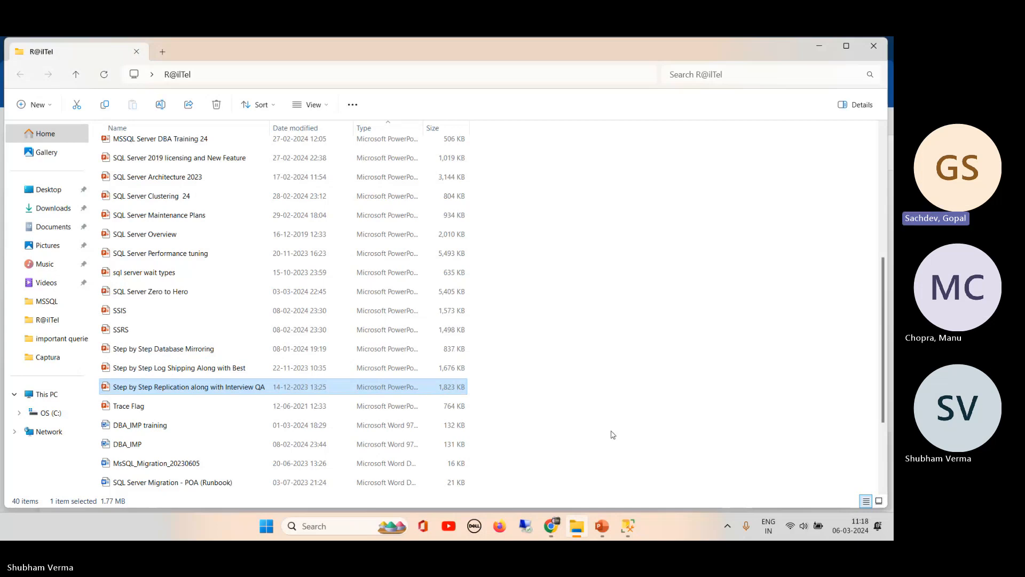
pyautogui.moveTo(624, 534)
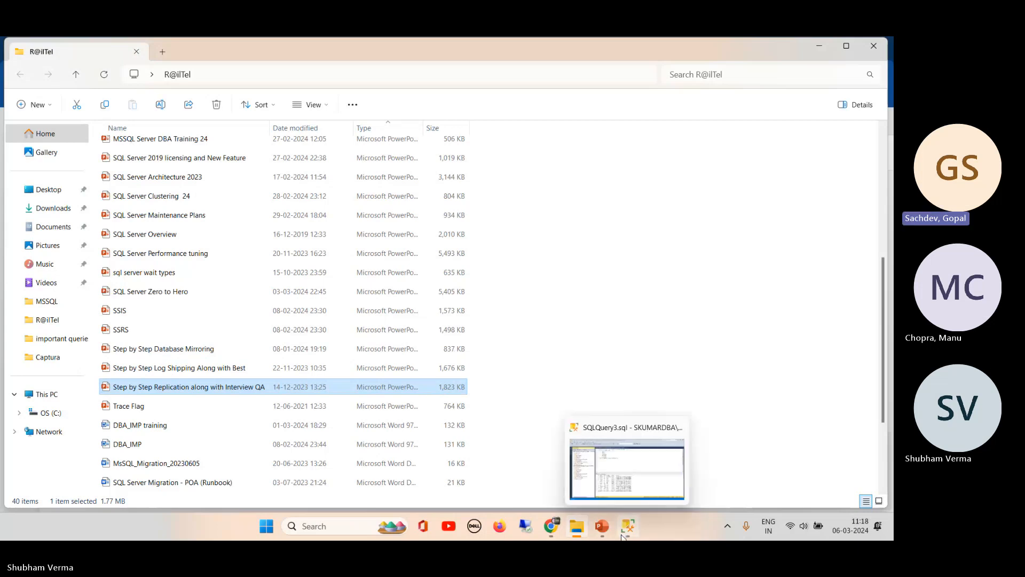
pyautogui.click(625, 439)
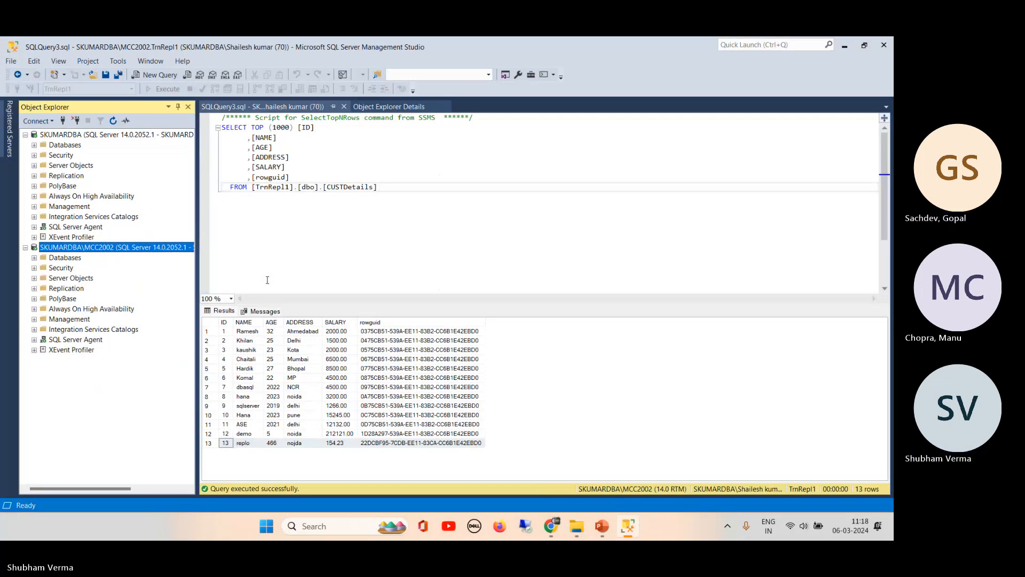
# - Expand SKUMARDBA's Databases node in Object Explorer to reveal Demo, Demo_bkp and Demo_mirroring
pyautogui.click(34, 145)
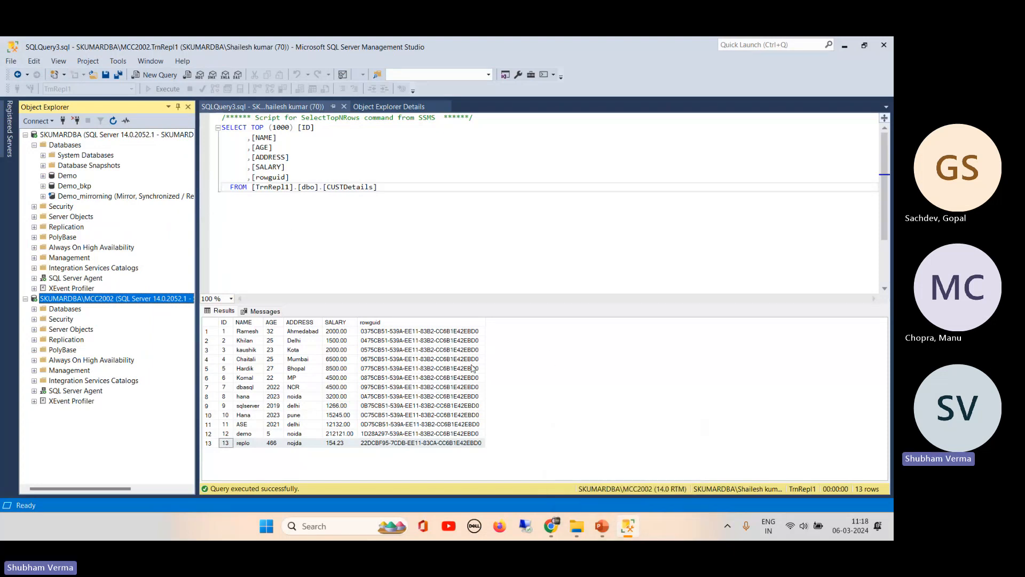
# - Switch to the NEXLAB Access lab session and reload it to clear the error
pyautogui.moveTo(552, 534)
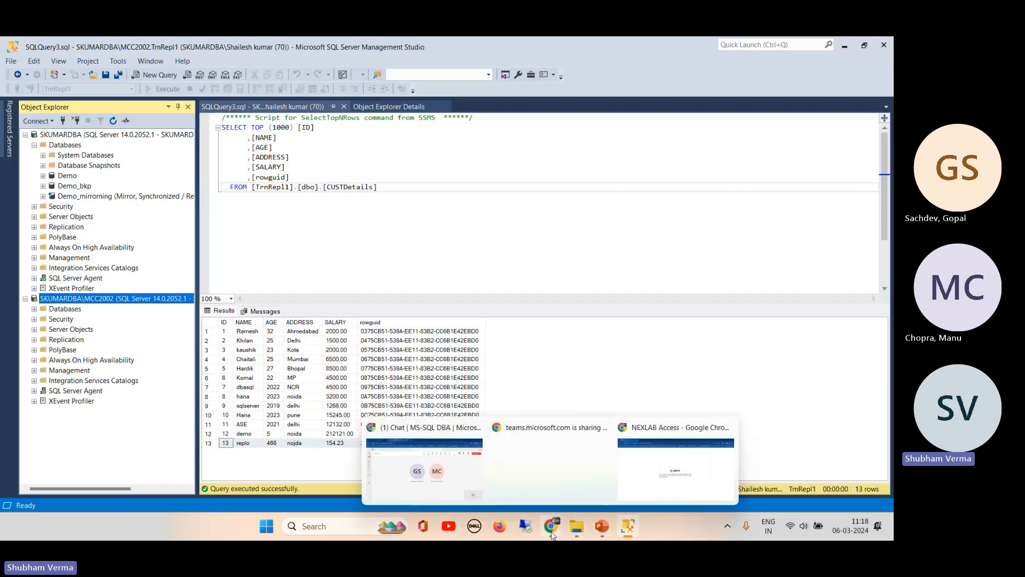
pyautogui.click(641, 463)
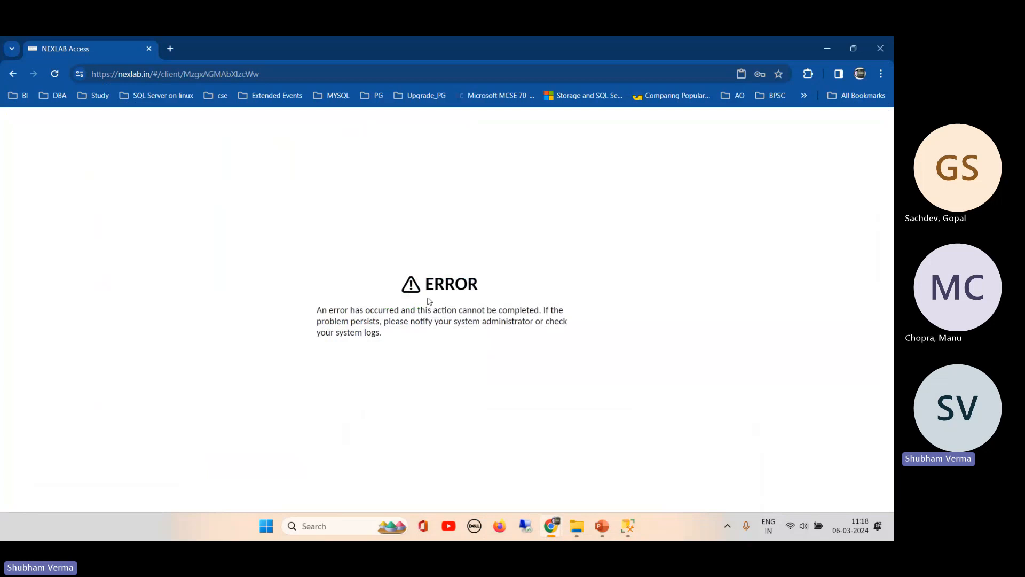
pyautogui.click(60, 73)
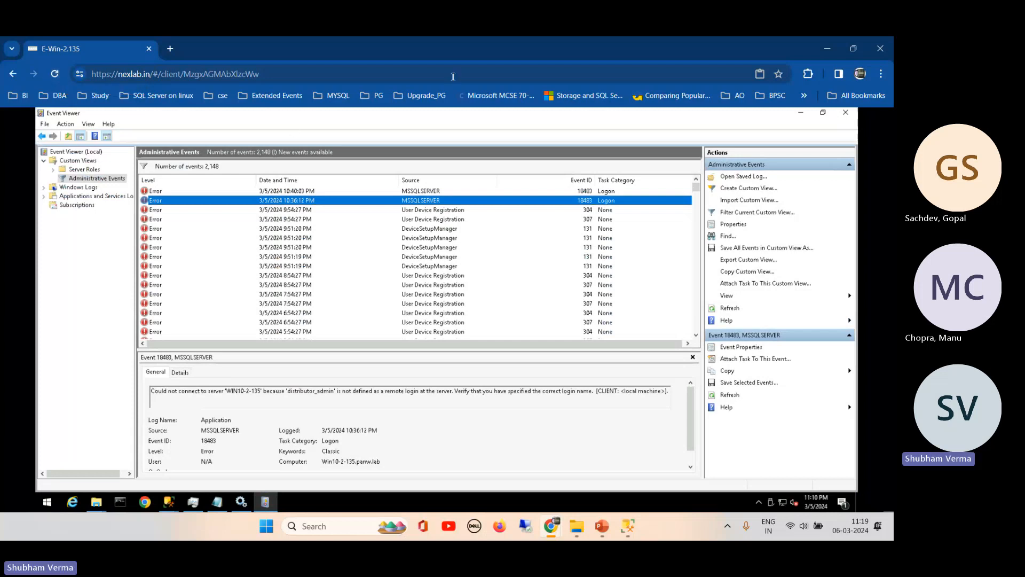
# - Open the Step by Step Database Mirroring deck from R@ilTel at slide 2, What is Mirroring?
pyautogui.click(801, 115)
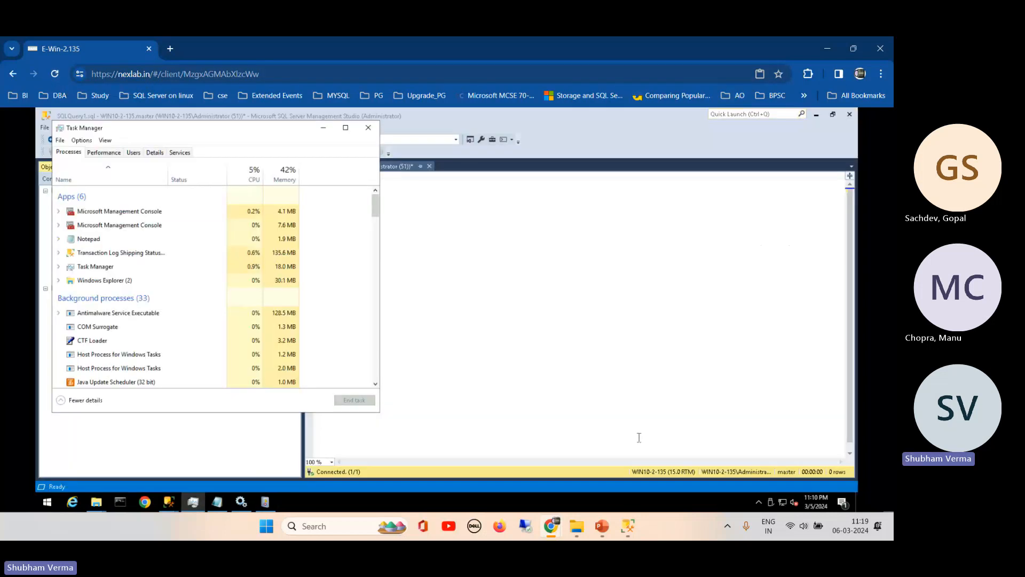
pyautogui.click(577, 528)
pyautogui.click(191, 350)
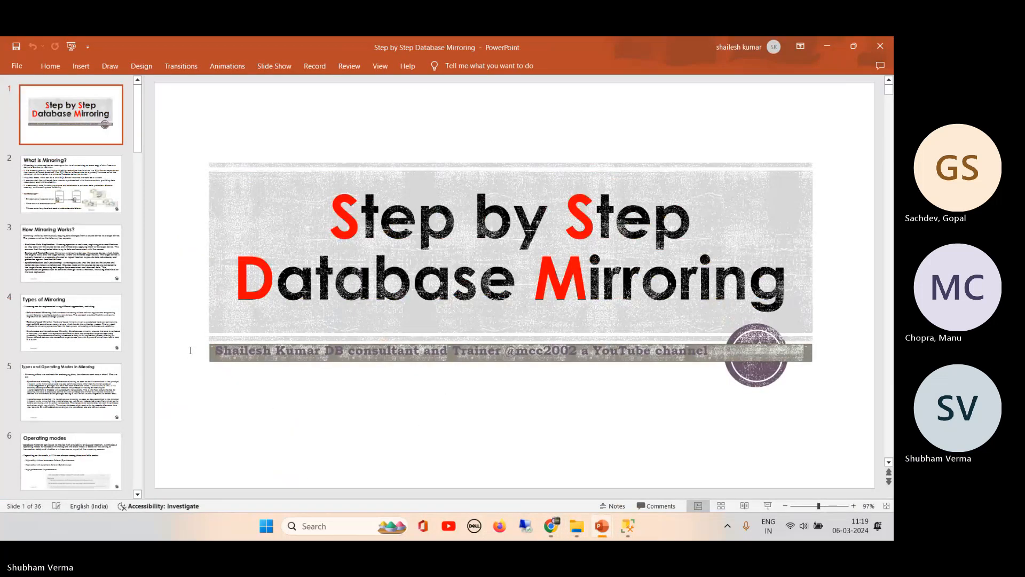
pyautogui.click(94, 200)
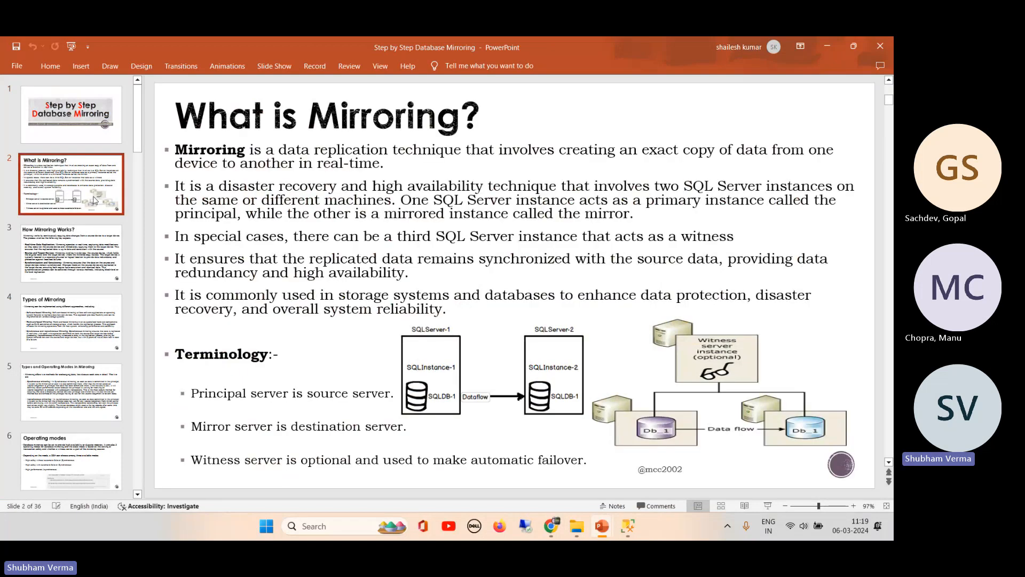
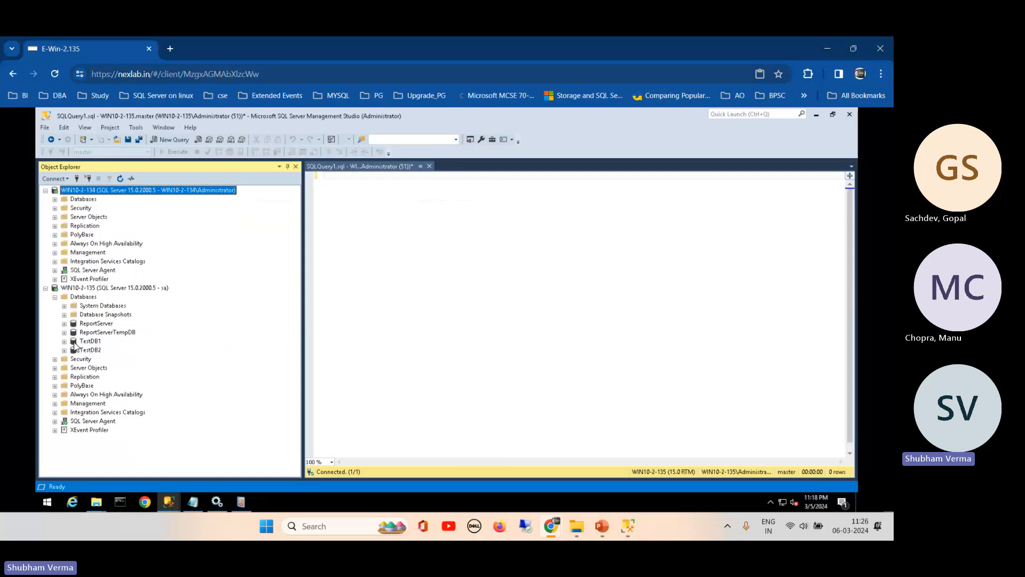
# - Look over TestDB1's tables and its Mirroring properties page, then close the properties without changes
pyautogui.click(65, 342)
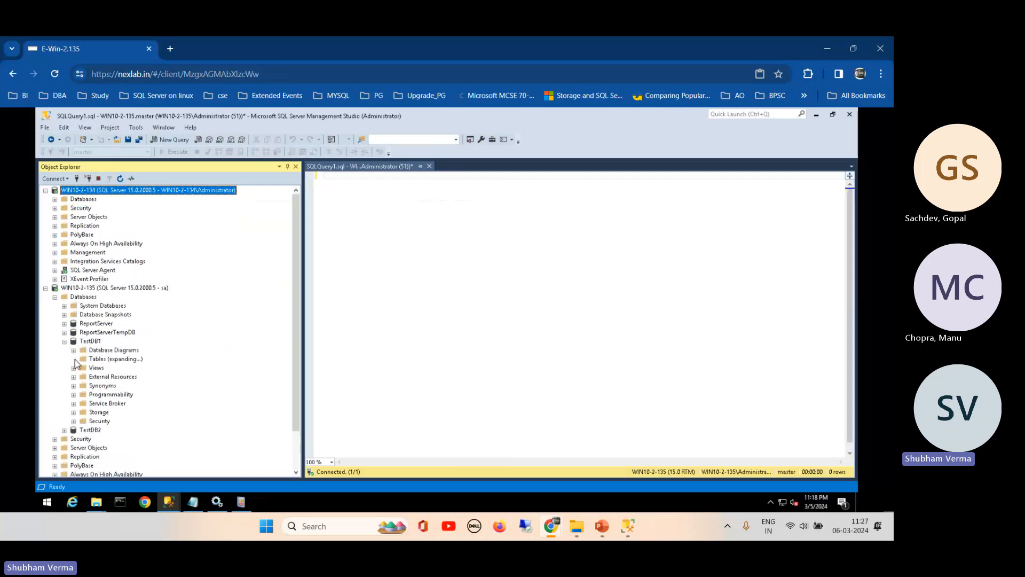
pyautogui.click(73, 360)
pyautogui.click(64, 341)
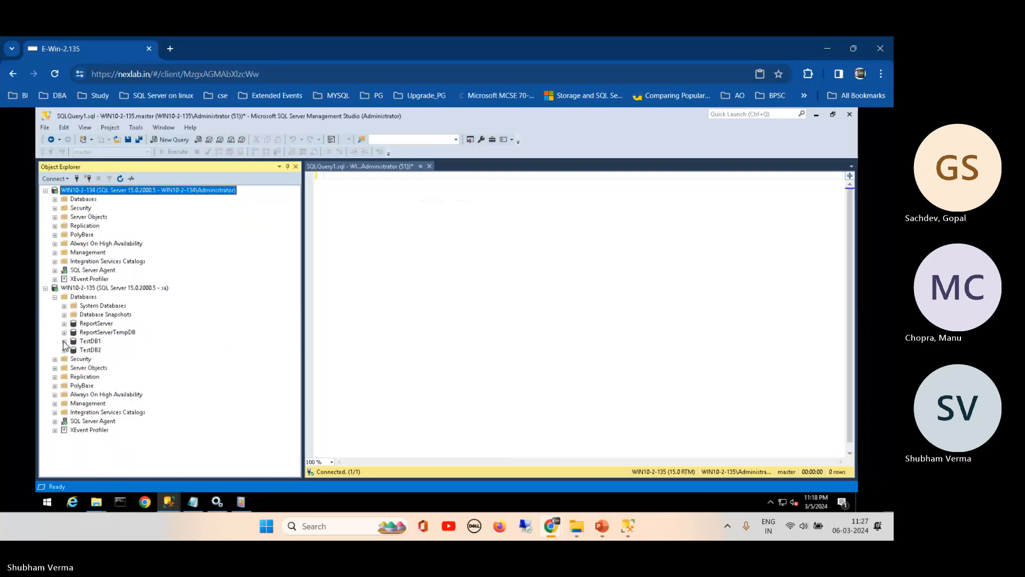
pyautogui.rightClick(83, 344)
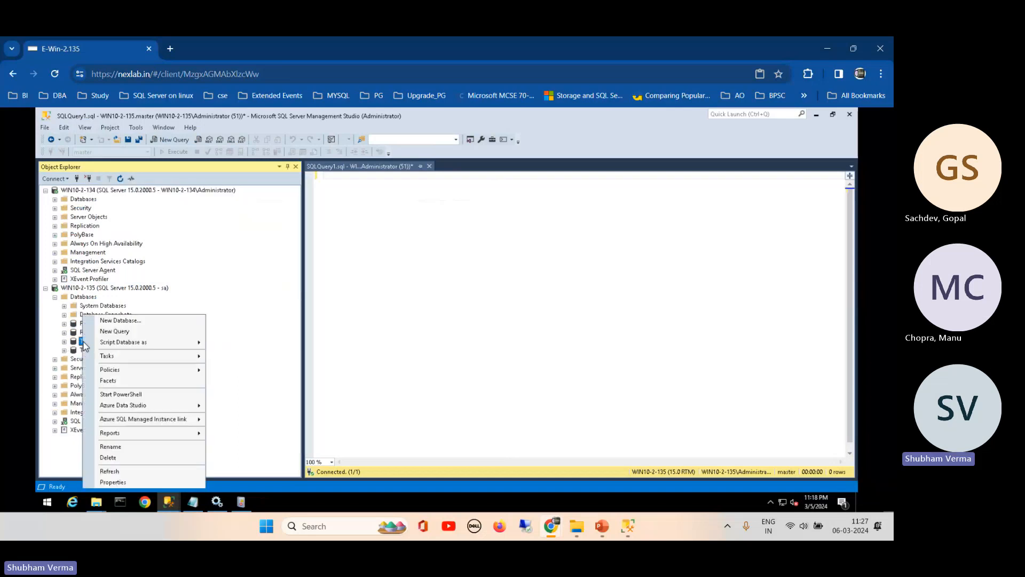
pyautogui.click(118, 484)
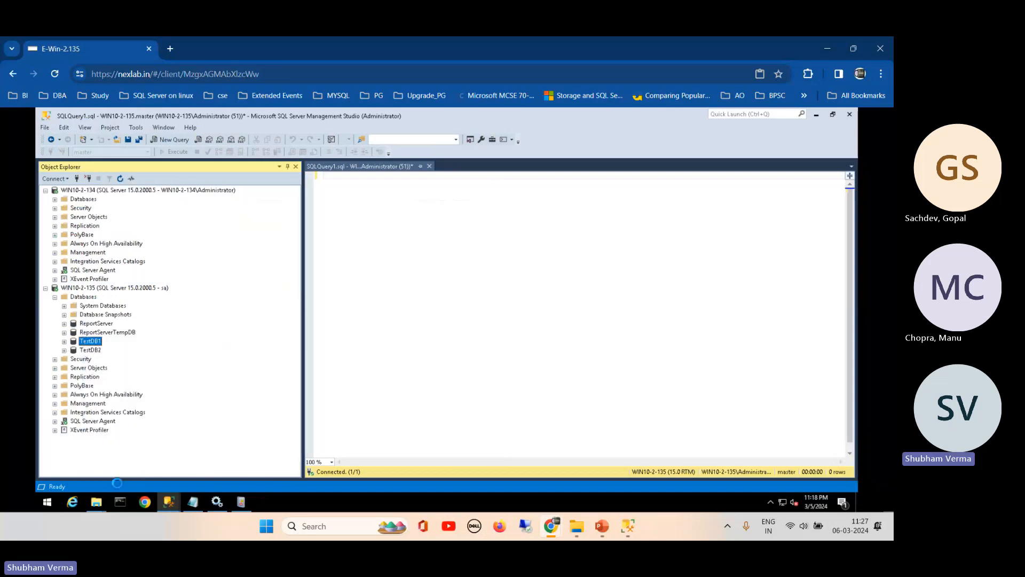
pyautogui.click(292, 219)
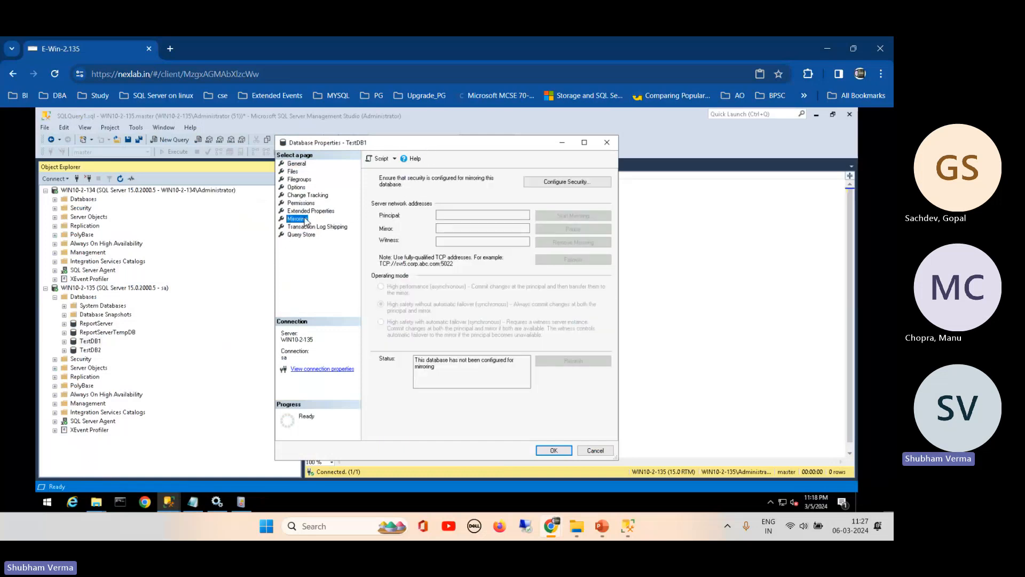
pyautogui.click(595, 451)
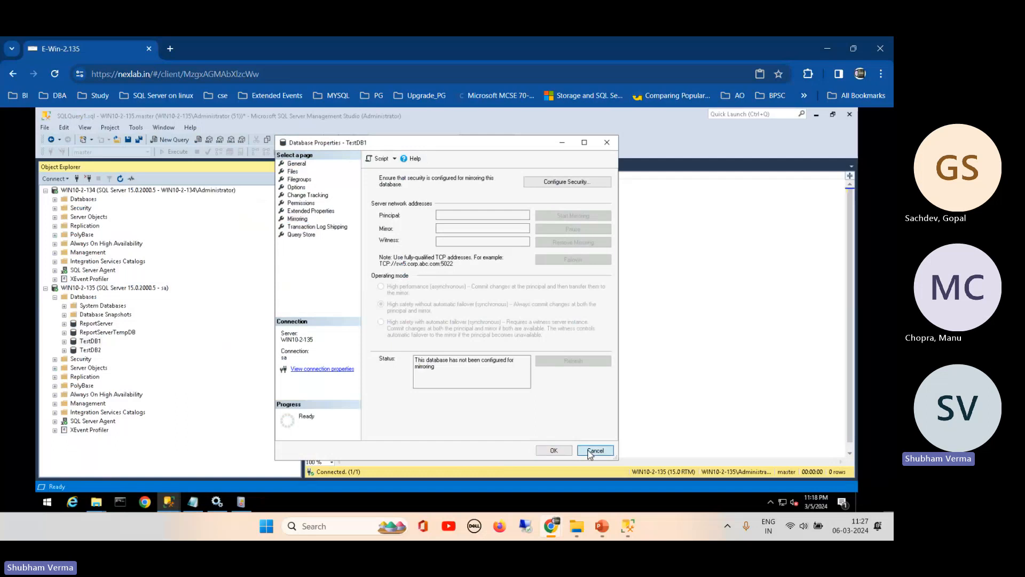
# - Open TestDB1's Mirror task and launch the Configure Database Mirroring Security Wizard
pyautogui.rightClick(94, 344)
pyautogui.moveTo(188, 356)
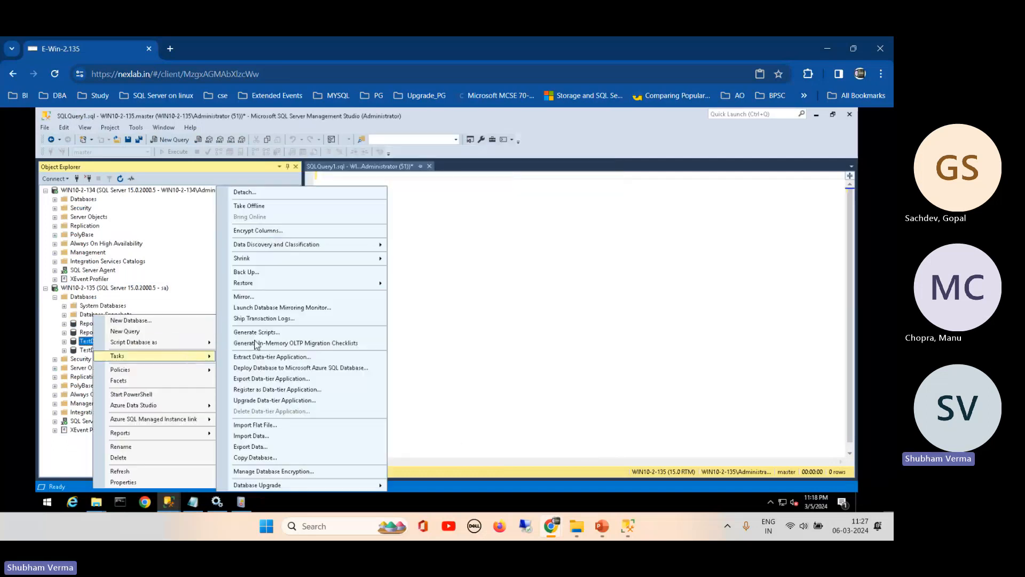
pyautogui.click(266, 297)
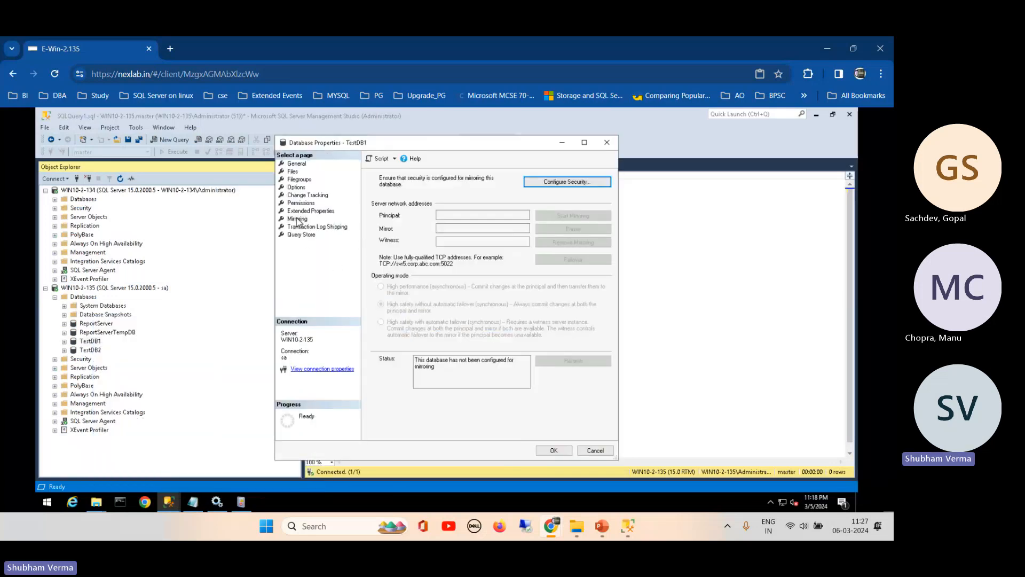
pyautogui.click(297, 219)
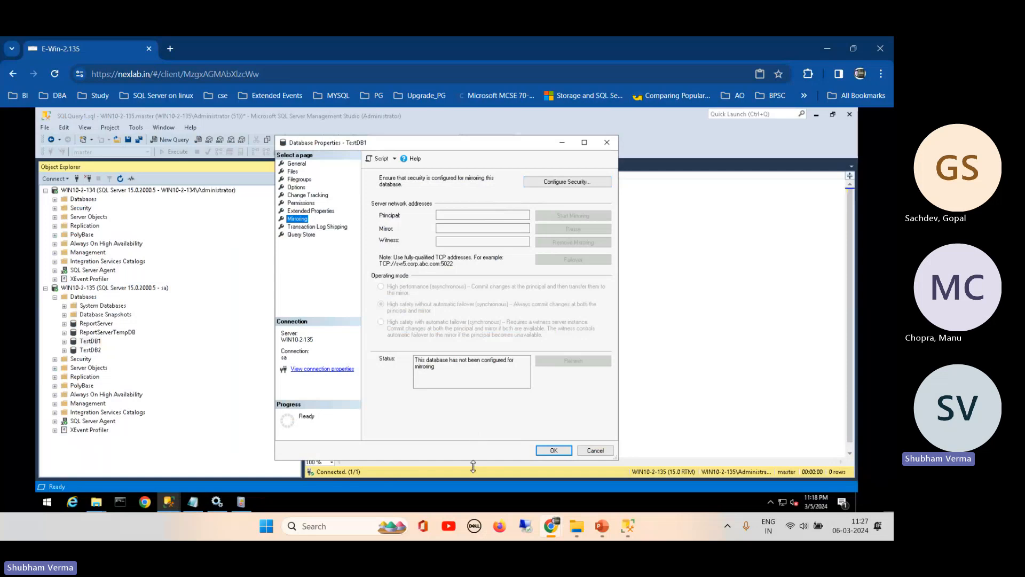
pyautogui.click(567, 184)
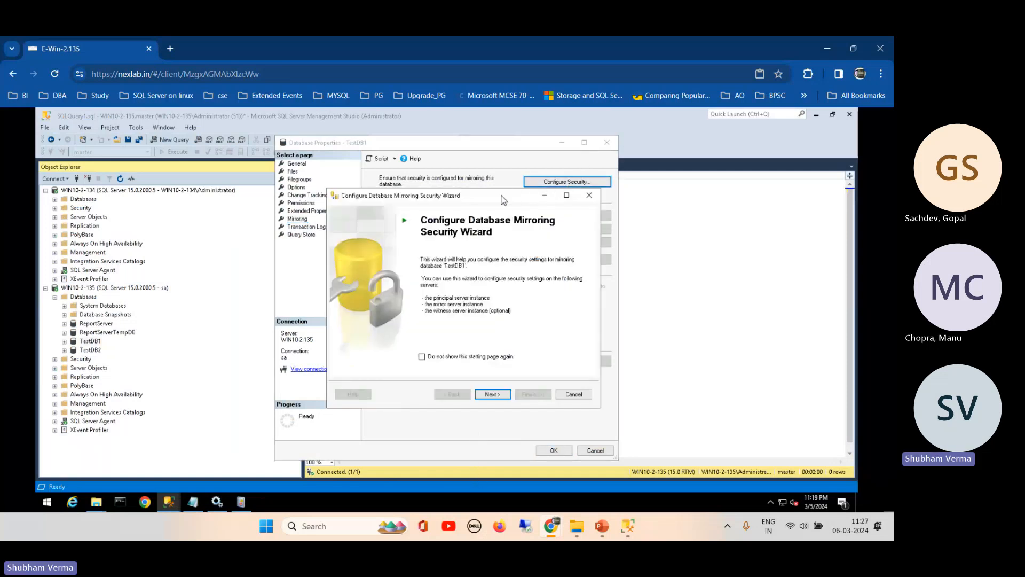
# - Choose no witness server and keep the principal's listener port 5022 with endpoint Mirroring
pyautogui.rightClick(453, 196)
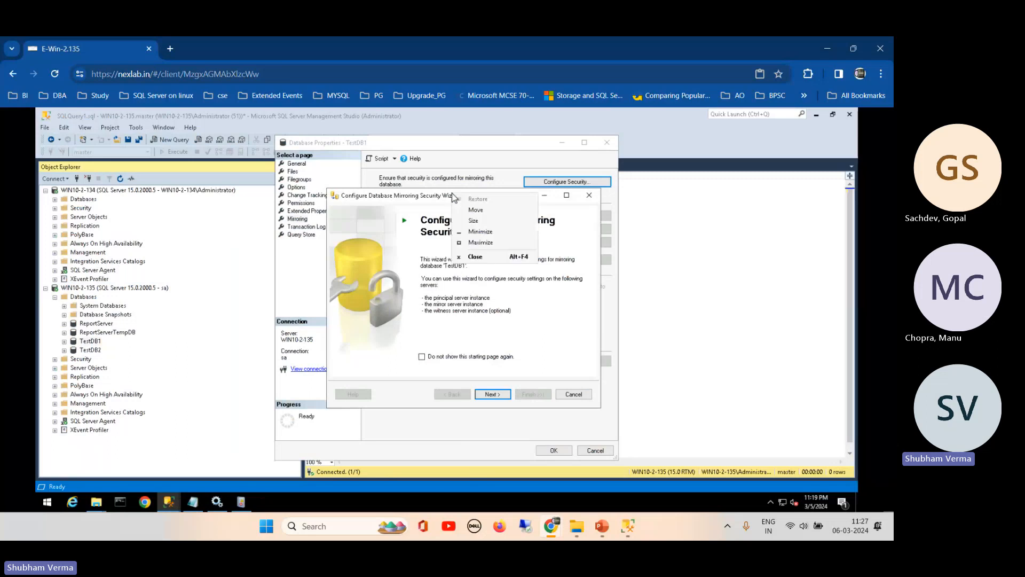
pyautogui.click(409, 210)
pyautogui.click(497, 394)
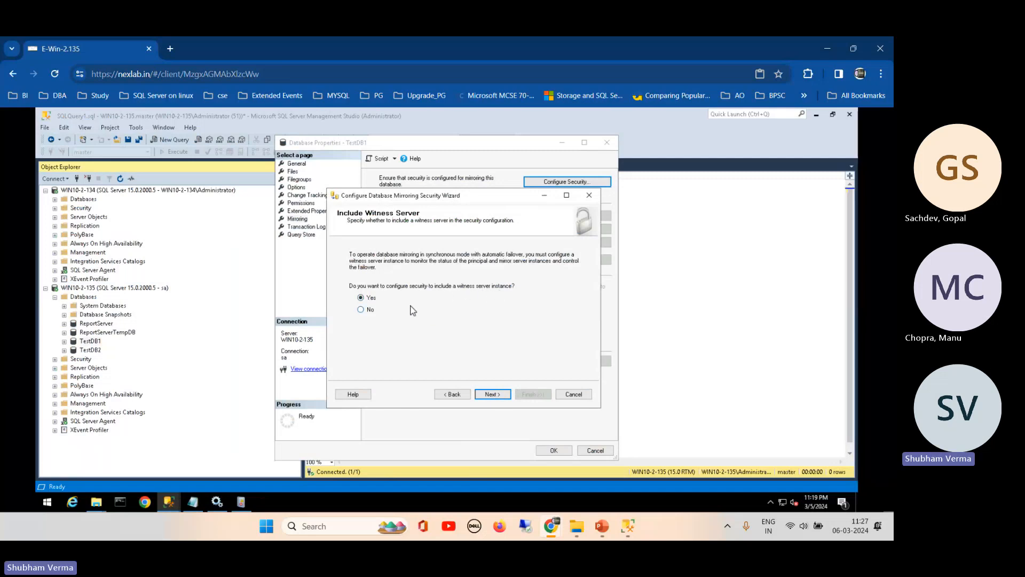
pyautogui.click(367, 310)
pyautogui.click(494, 396)
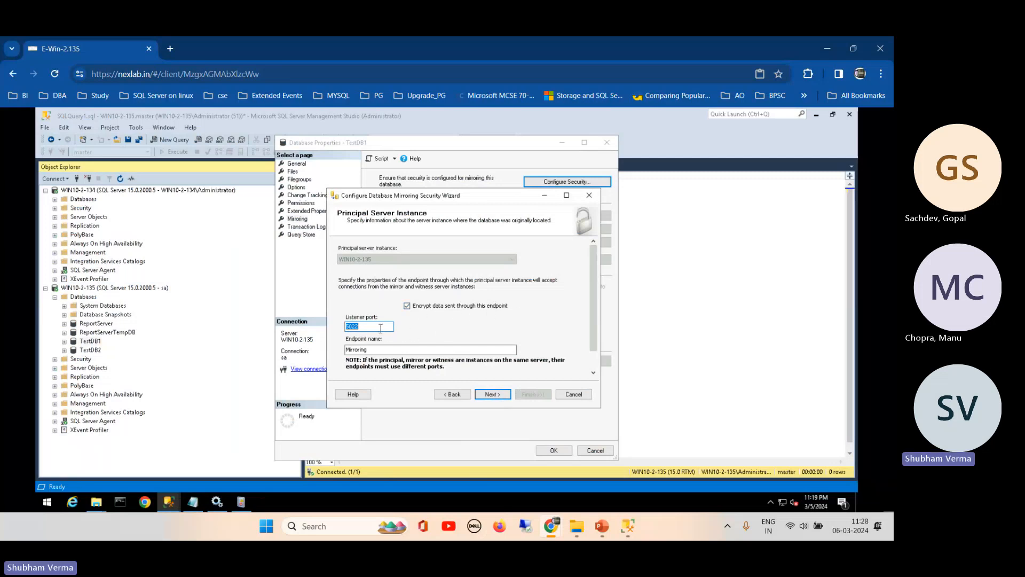
pyautogui.click(360, 327)
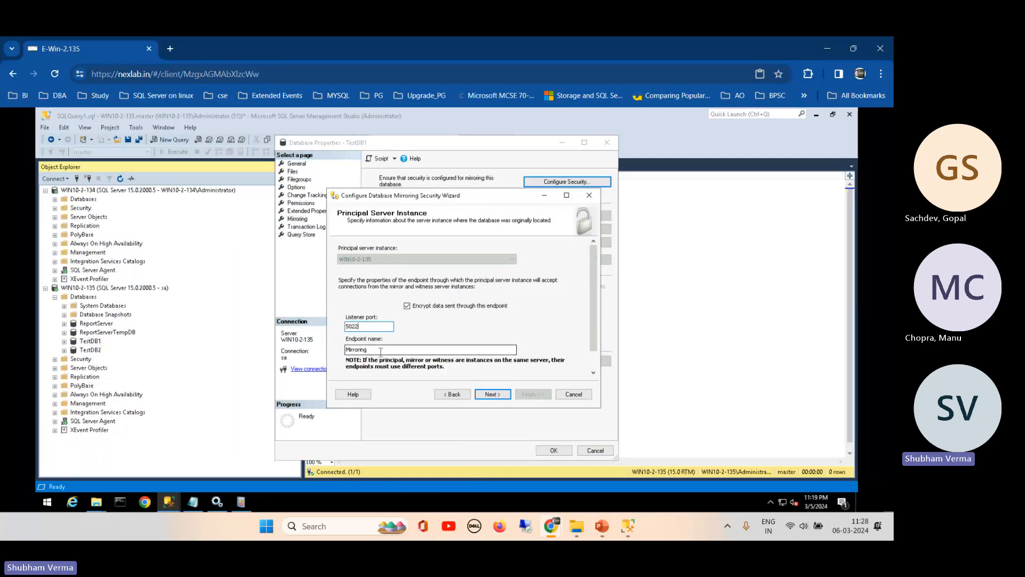
pyautogui.click(491, 394)
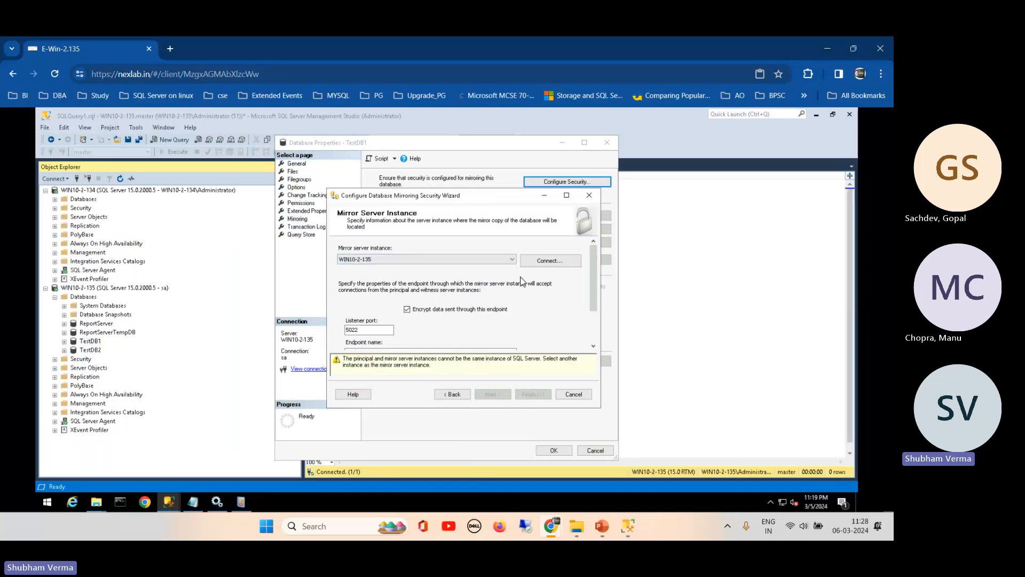
# - Connect to WIN10-2-134 as the mirror server instance
pyautogui.click(545, 261)
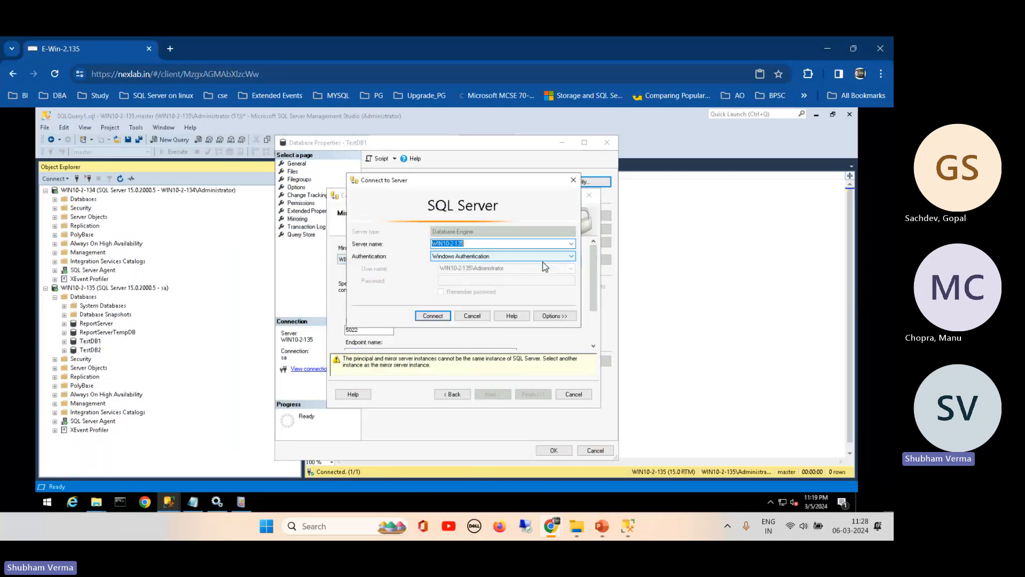
pyautogui.click(517, 244)
pyautogui.press('BackSpace')
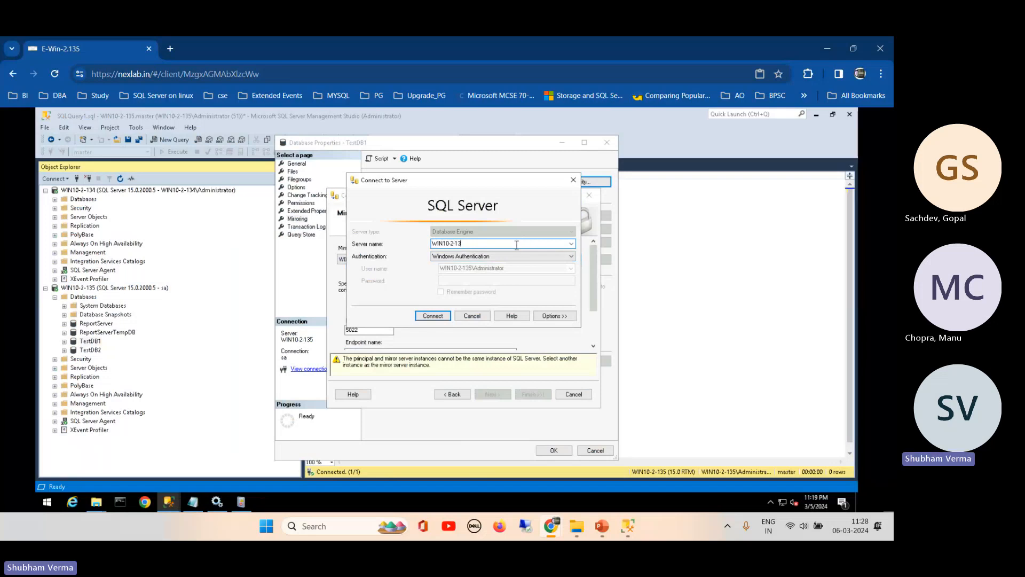
pyautogui.write('4')
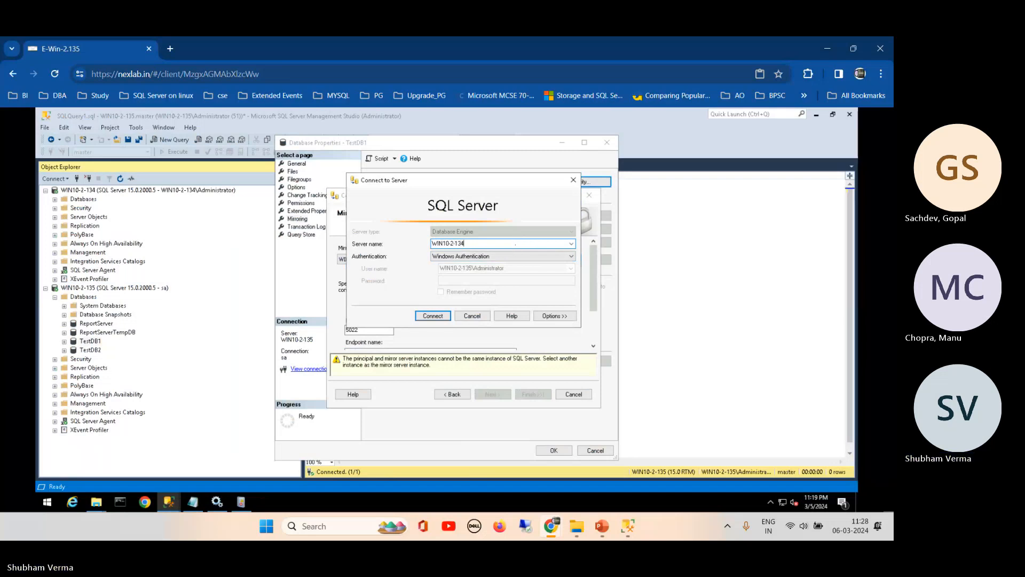
pyautogui.click(432, 316)
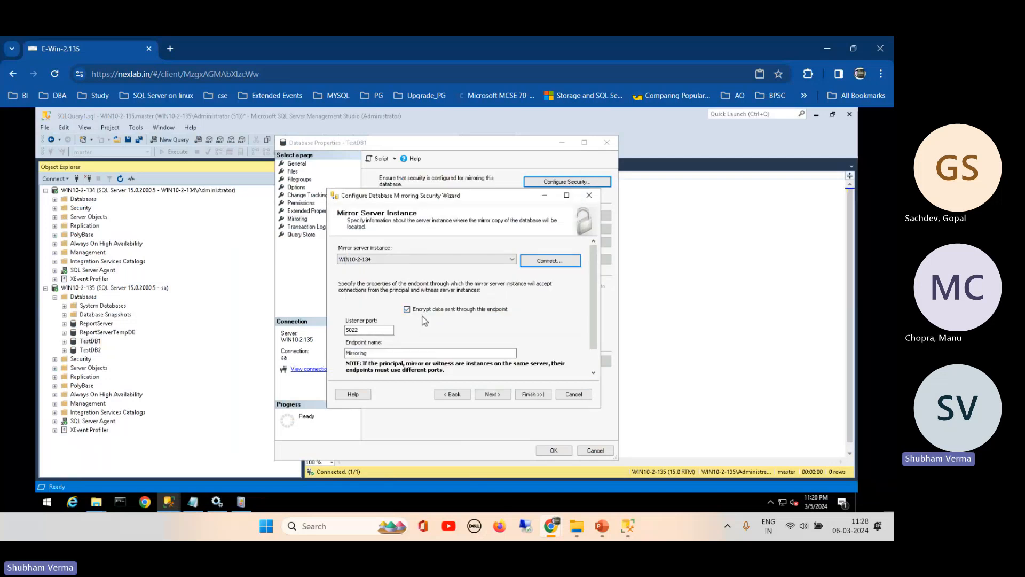
# - Leave the service accounts blank and finish the wizard to create both mirroring endpoints
pyautogui.click(492, 395)
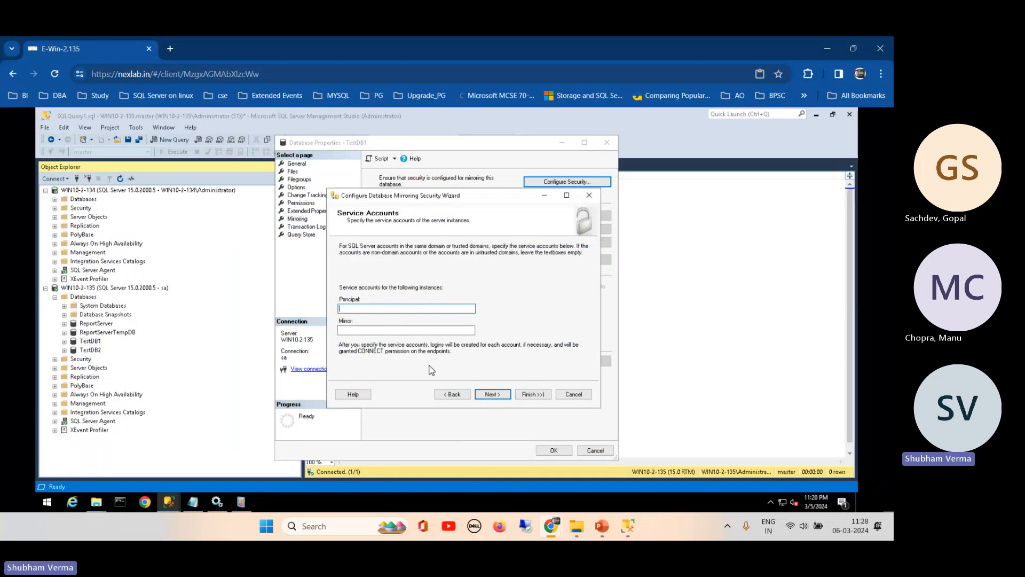
pyautogui.click(490, 394)
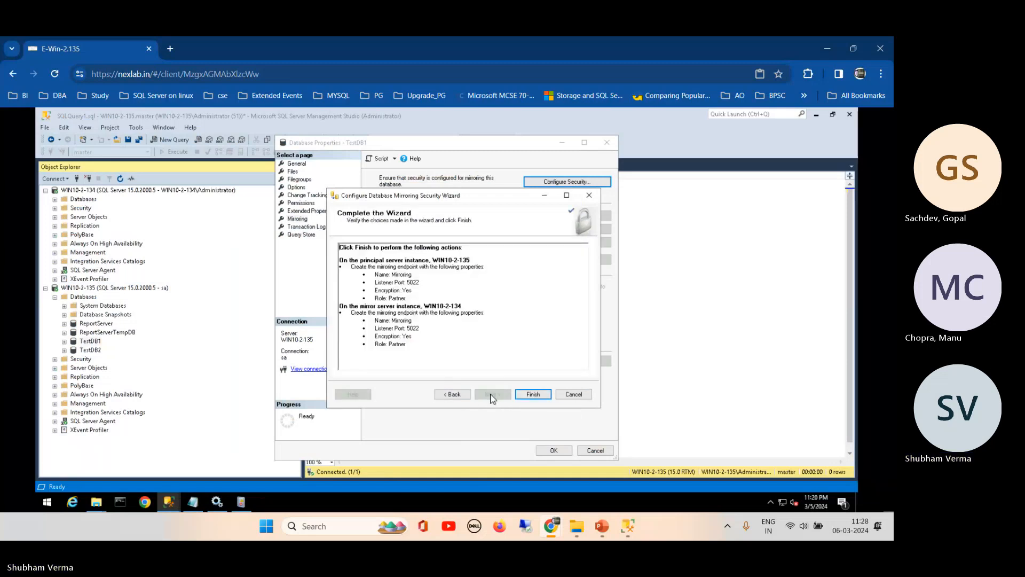
pyautogui.click(534, 394)
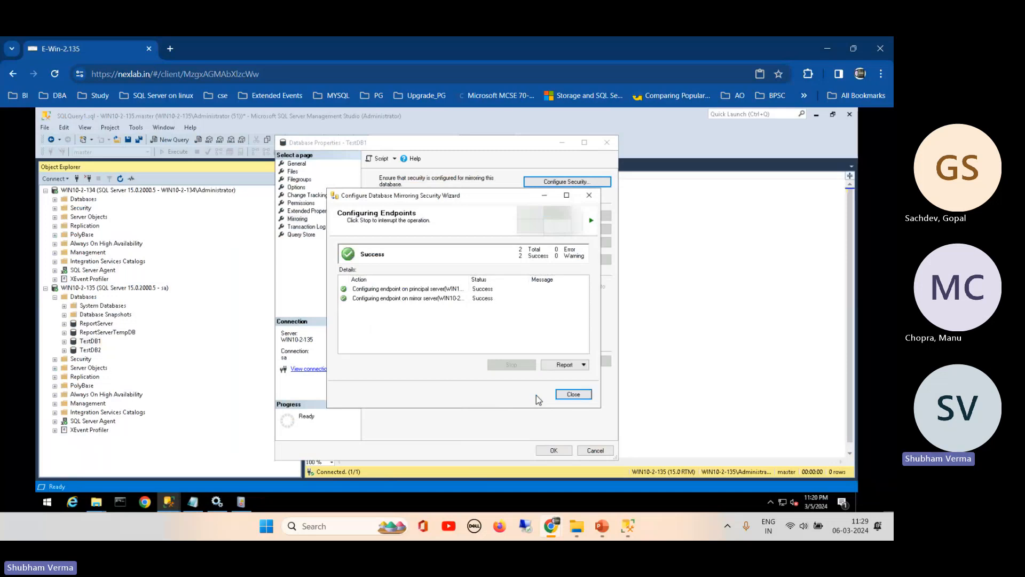
pyautogui.click(574, 394)
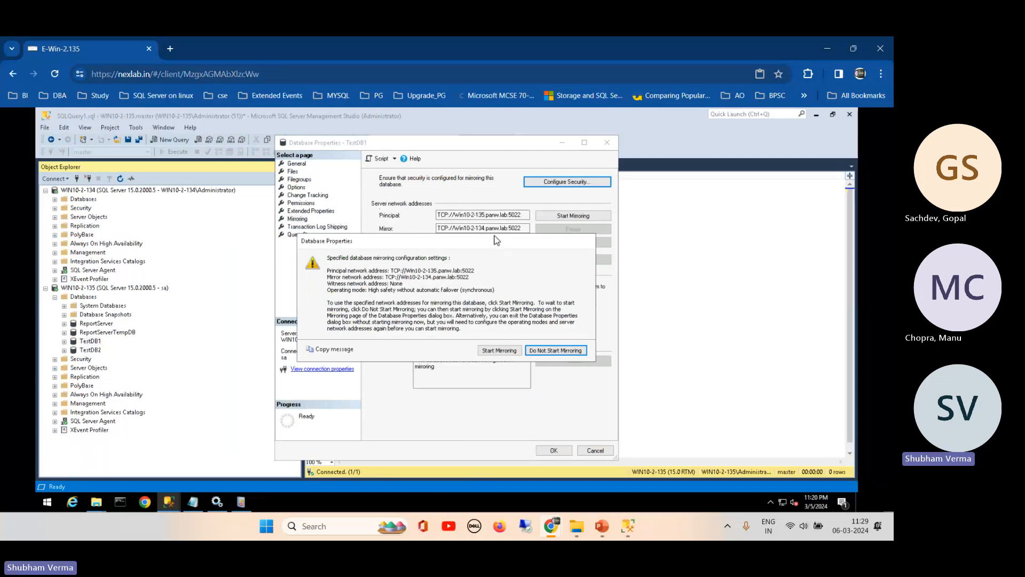
# - Start mirroring TestDB1 and check the TestDB1 (In Recovery) copy on WIN10-2-134
pyautogui.moveTo(504, 241); pyautogui.dragTo(526, 178)
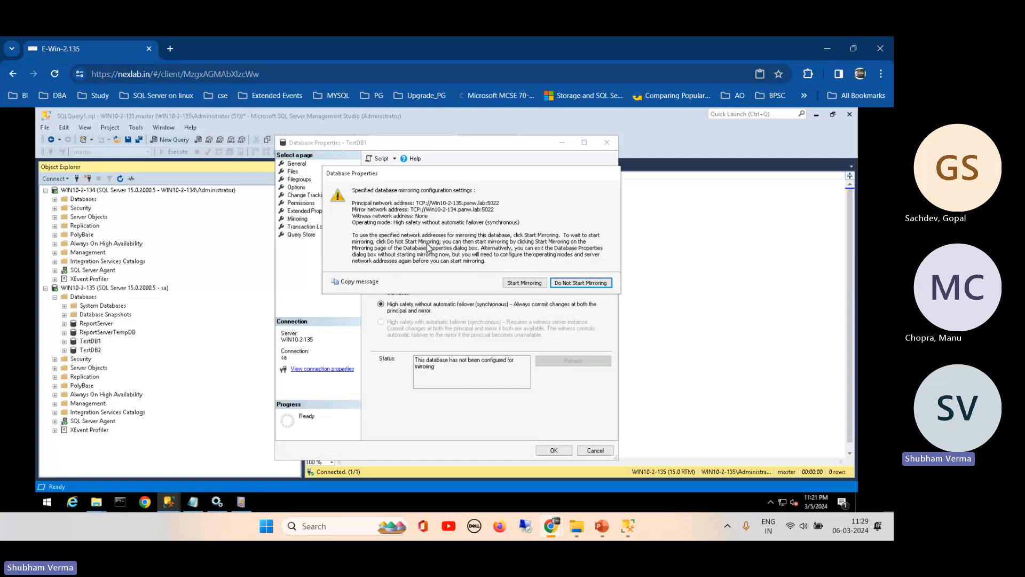
pyautogui.click(519, 285)
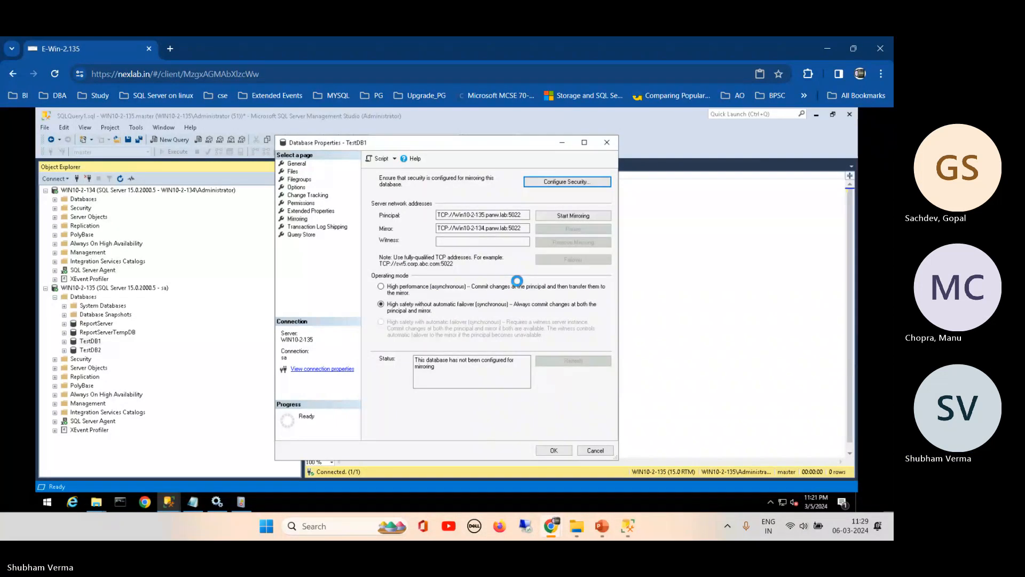
pyautogui.click(55, 200)
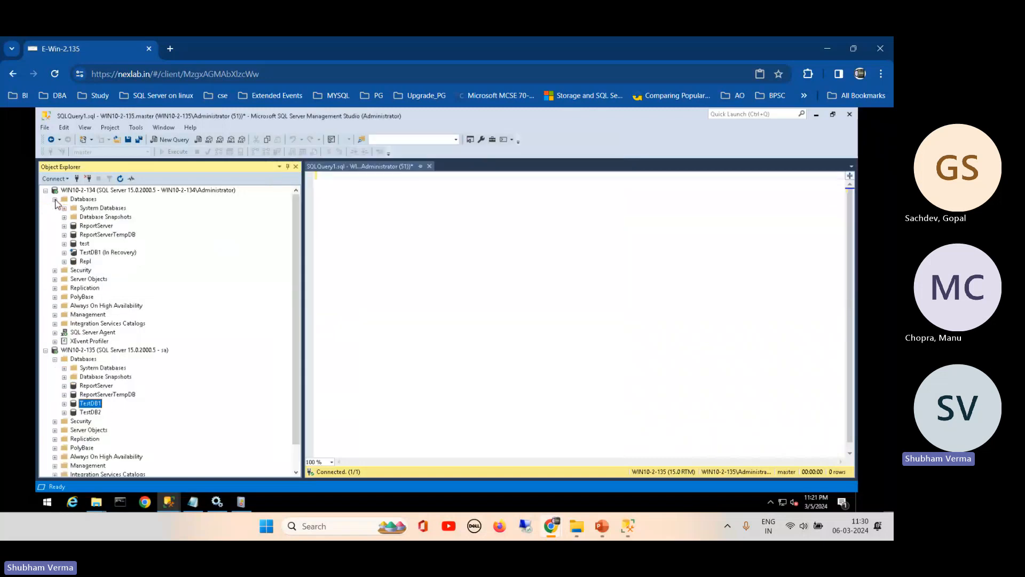
pyautogui.click(96, 253)
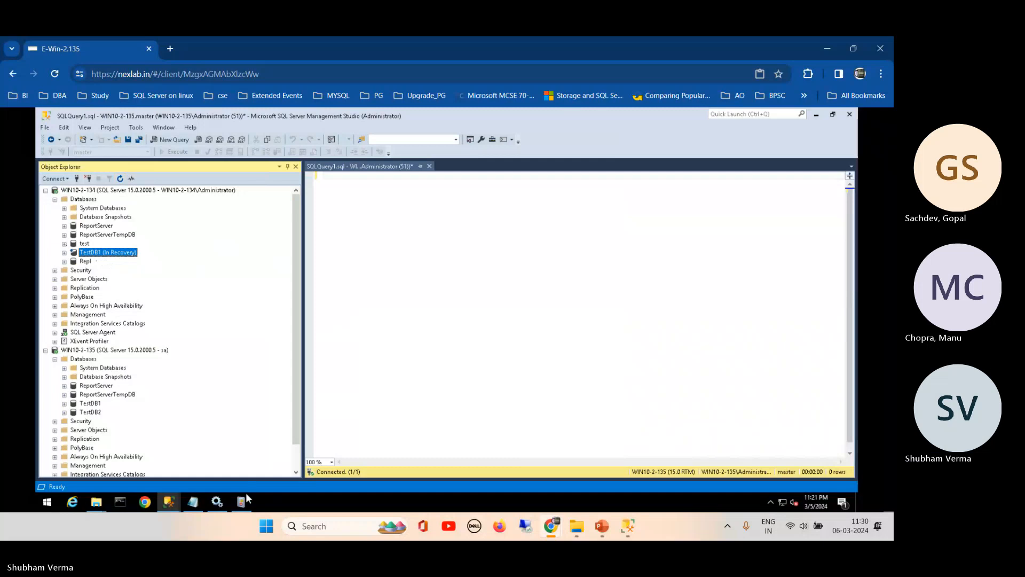
# - Dismiss the replication error, close the New Publication Wizard, and return to TestDB1's Database Properties
pyautogui.click(168, 503)
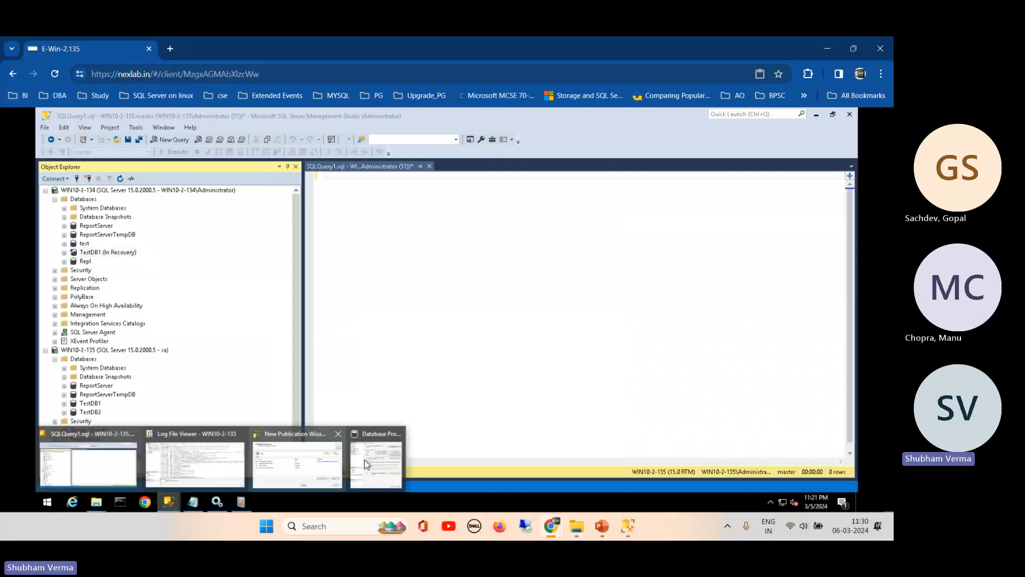
pyautogui.click(308, 463)
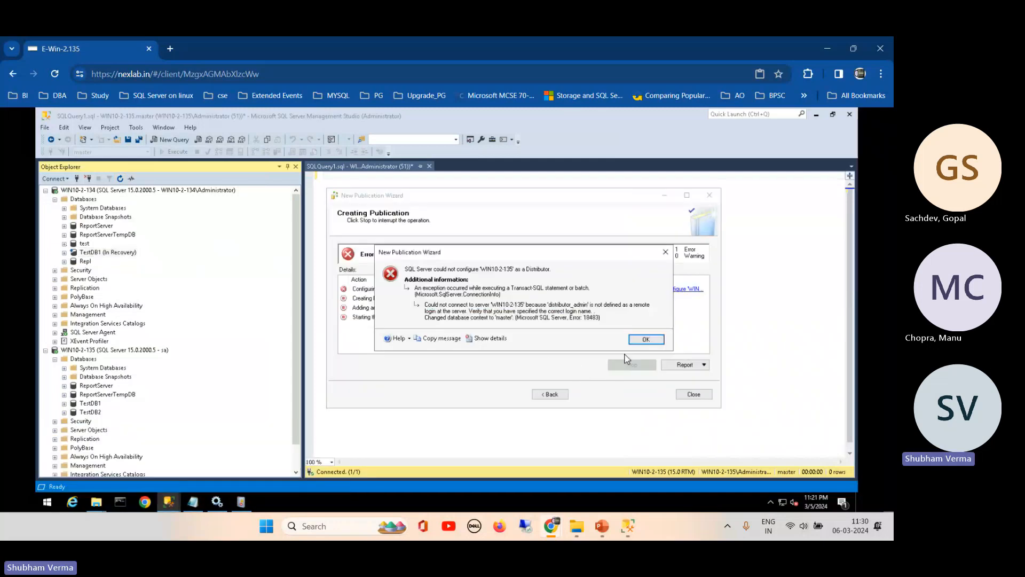
pyautogui.click(645, 339)
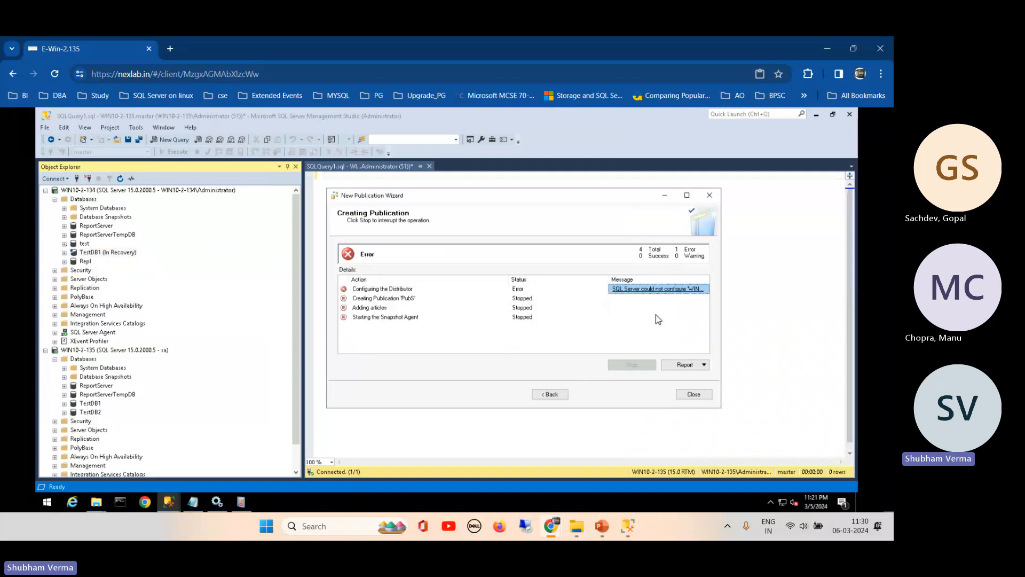
pyautogui.click(710, 196)
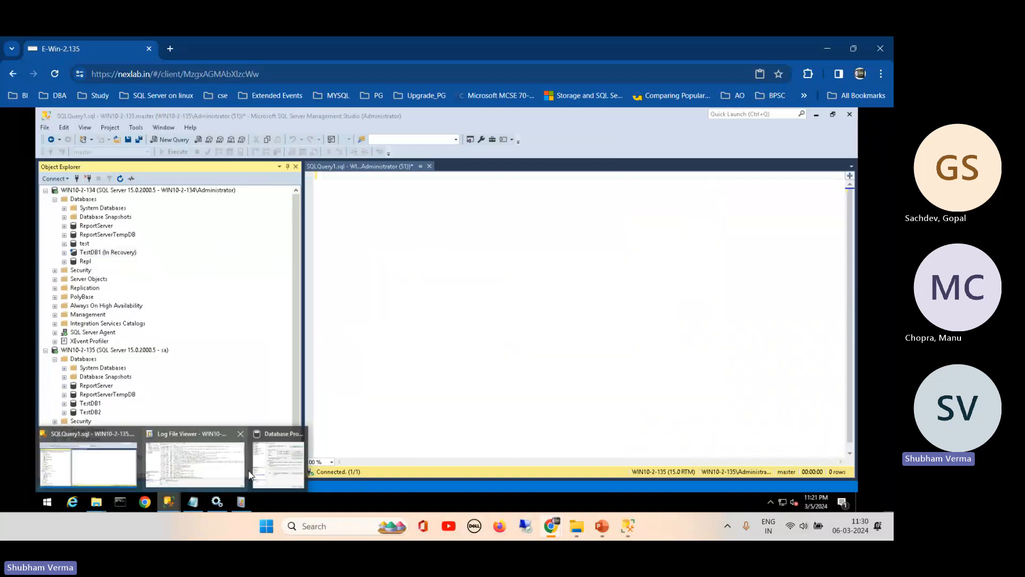
pyautogui.click(275, 460)
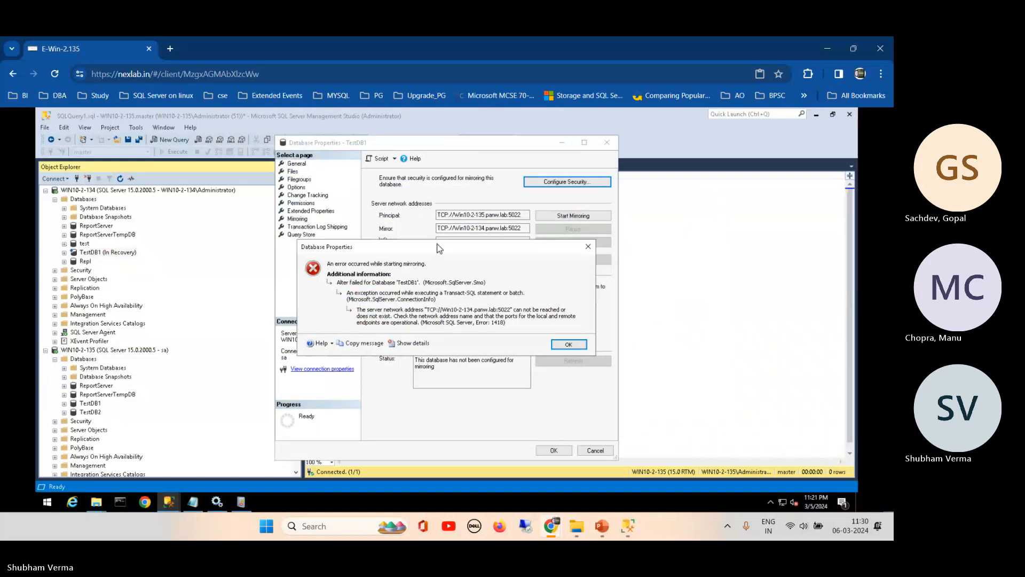
# - Dismiss the mirroring error 1418 and refresh WIN10-2-134's database list
pyautogui.moveTo(437, 247); pyautogui.dragTo(468, 175)
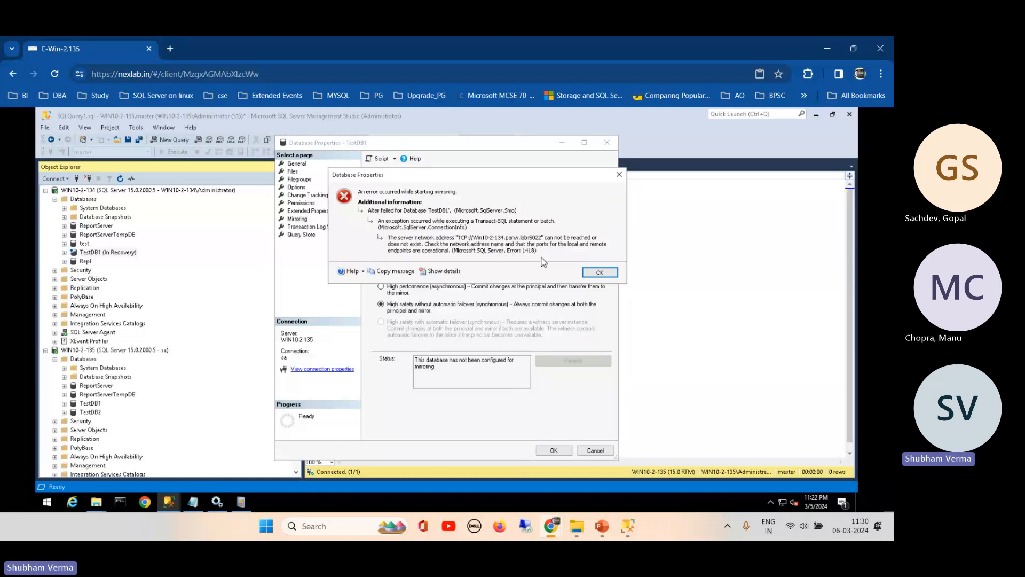
pyautogui.click(599, 272)
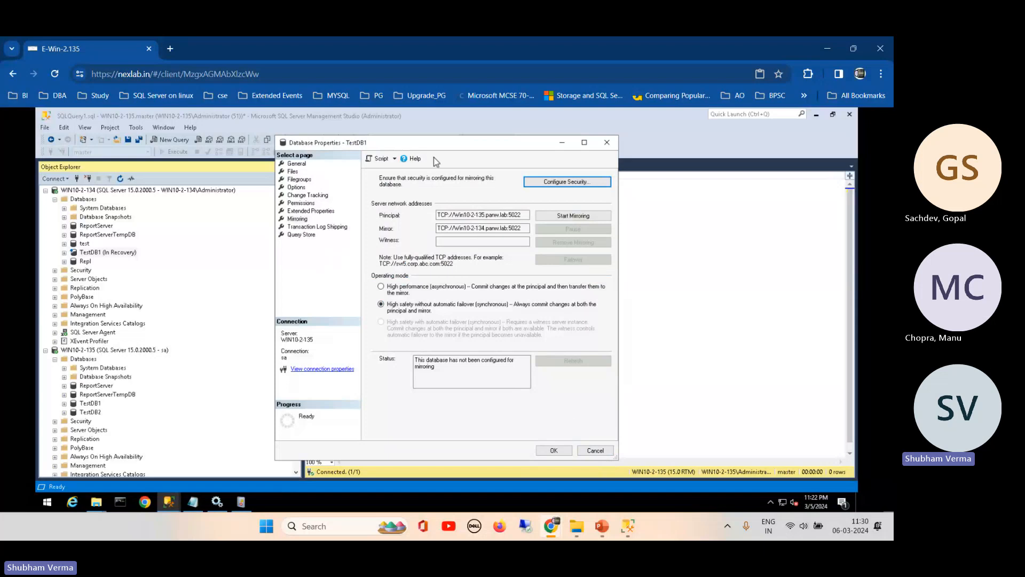
pyautogui.moveTo(462, 150); pyautogui.dragTo(472, 151)
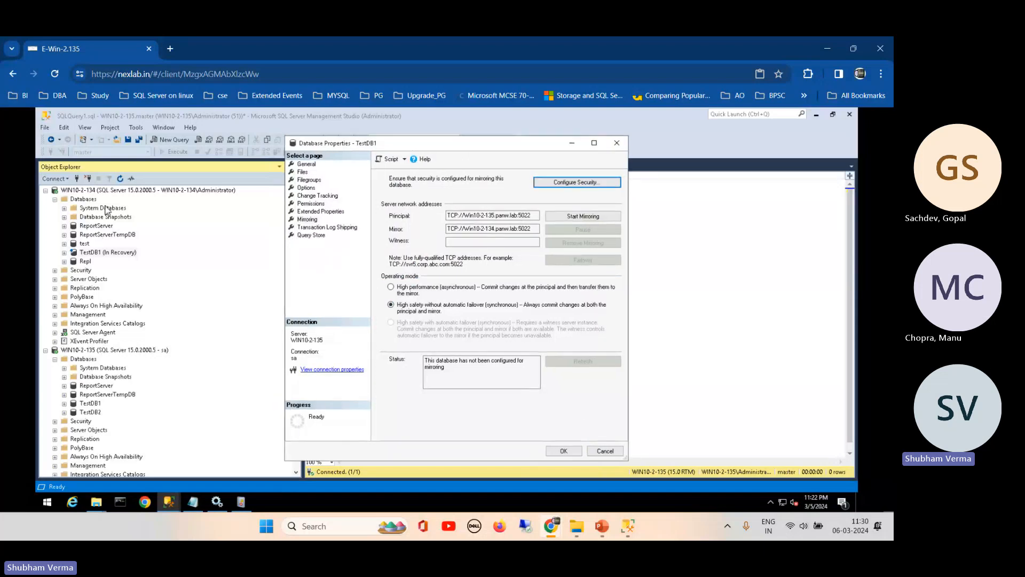
pyautogui.click(117, 191)
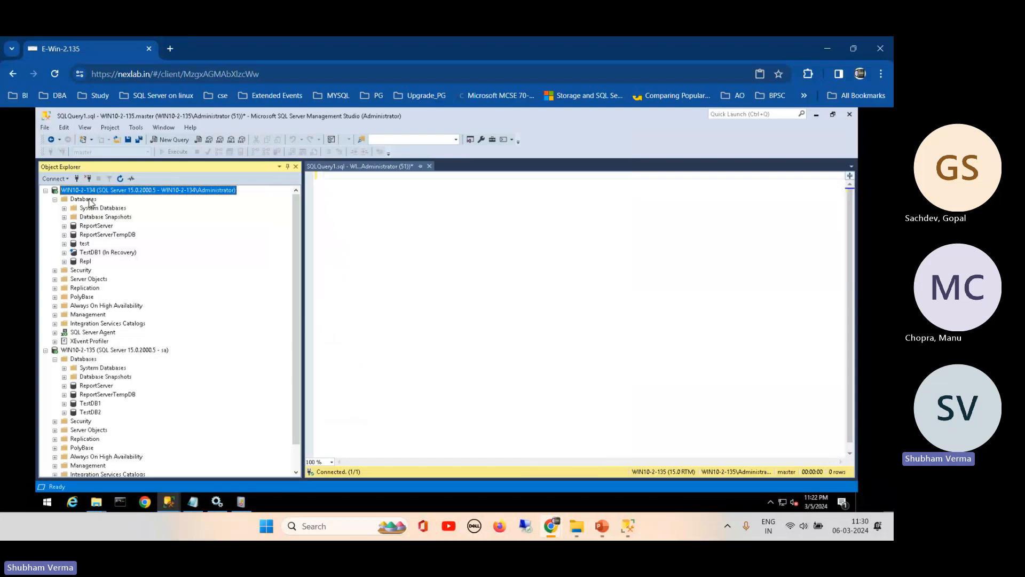
pyautogui.click(88, 200)
pyautogui.click(110, 179)
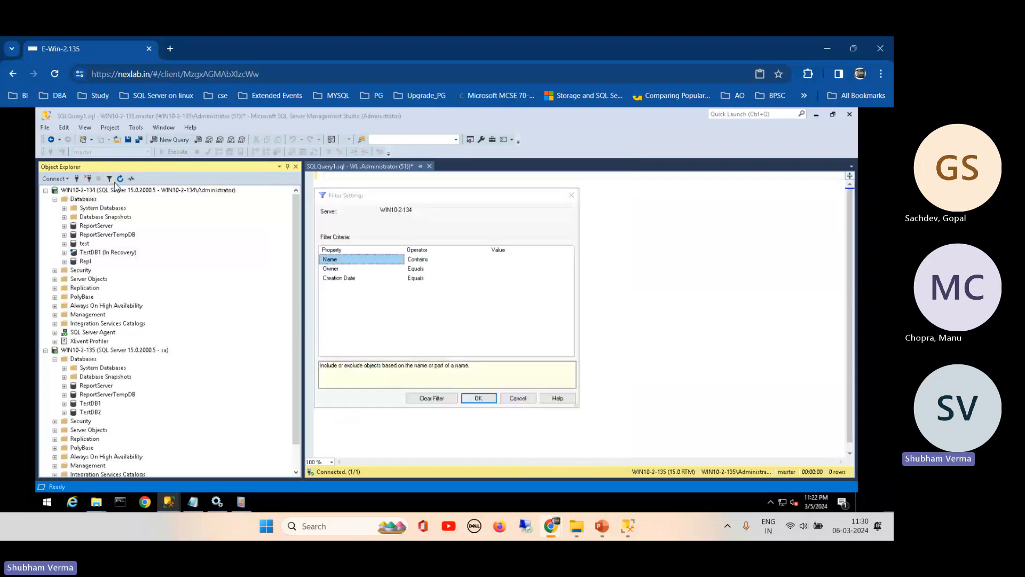
pyautogui.press('Escape')
pyautogui.click(120, 179)
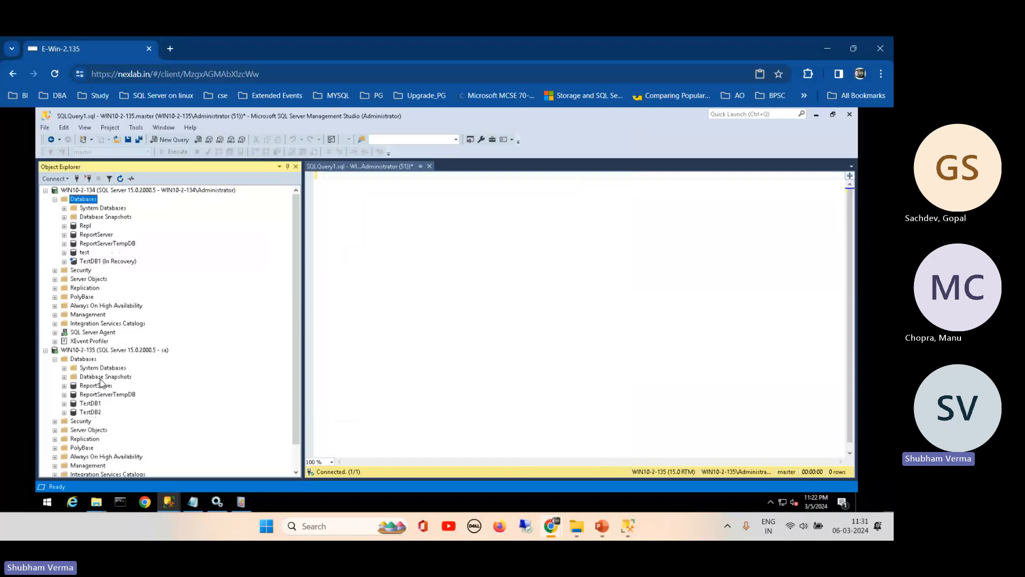
# - Check TestDB1's Transaction Log Shipping page on WIN10-2-135, showing WIN10-2-134 as secondary, then cancel
pyautogui.click(100, 262)
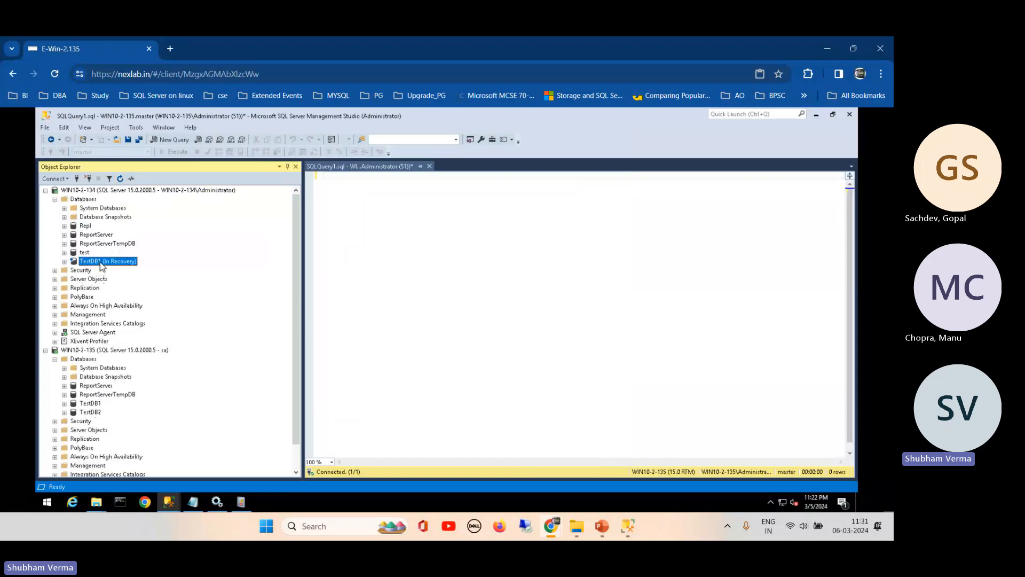
pyautogui.rightClick(101, 263)
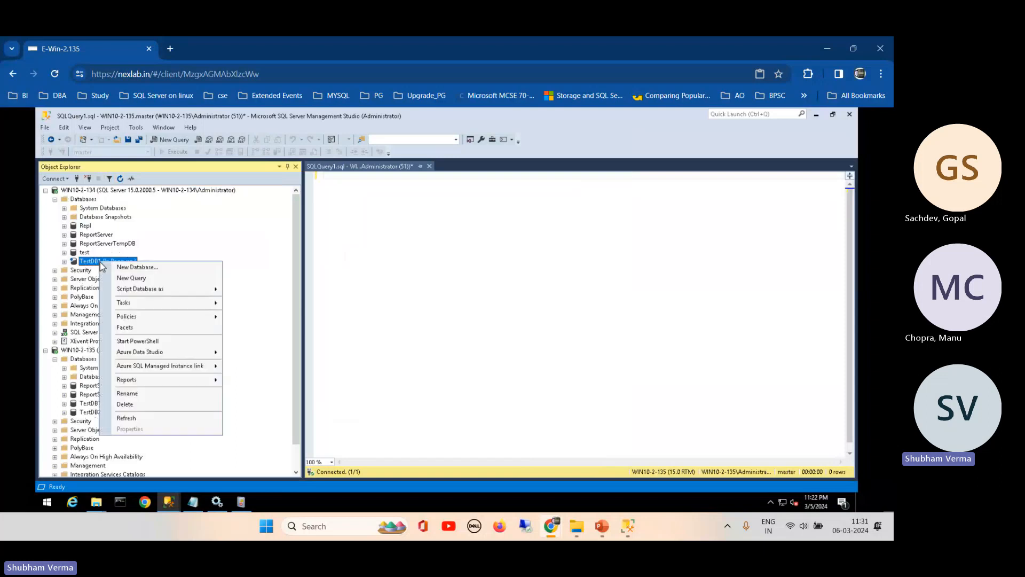
pyautogui.click(290, 405)
pyautogui.click(73, 404)
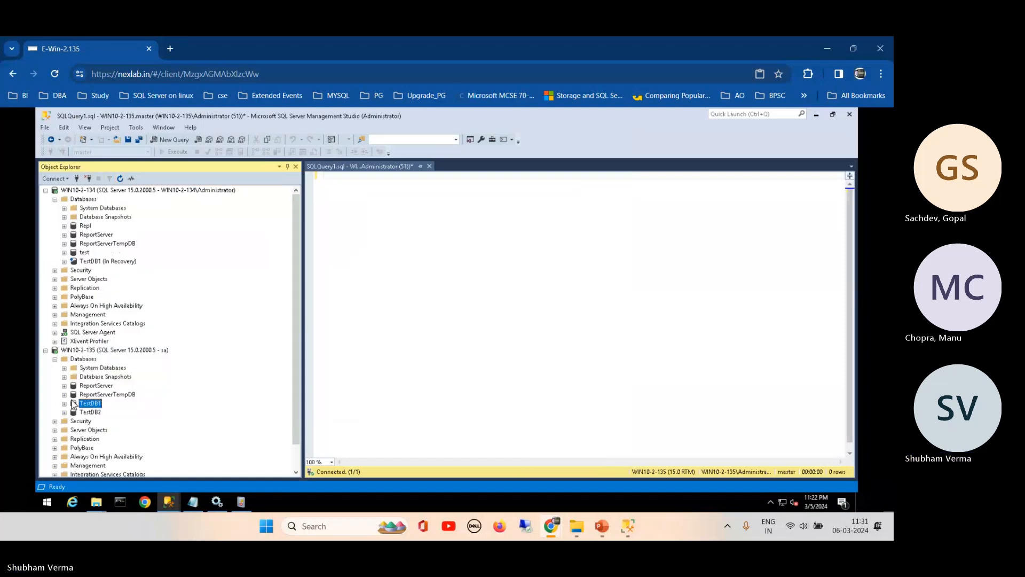
pyautogui.rightClick(73, 405)
pyautogui.click(85, 484)
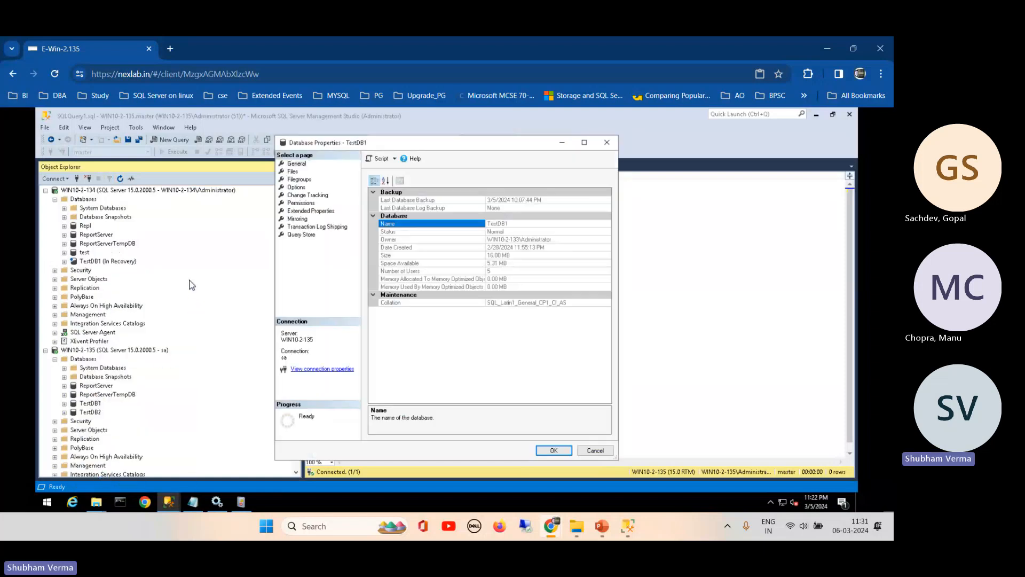
pyautogui.click(305, 227)
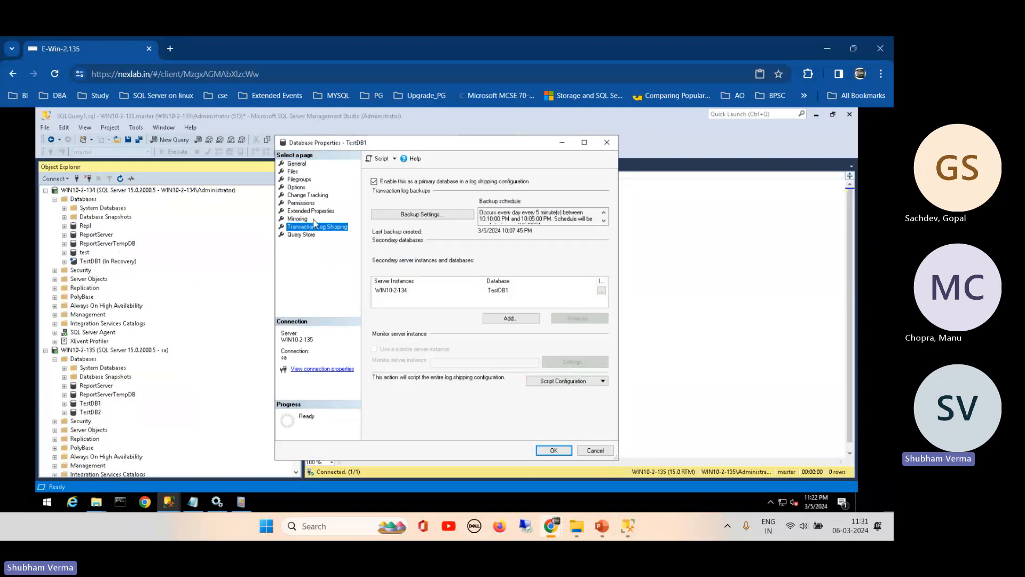
pyautogui.click(596, 450)
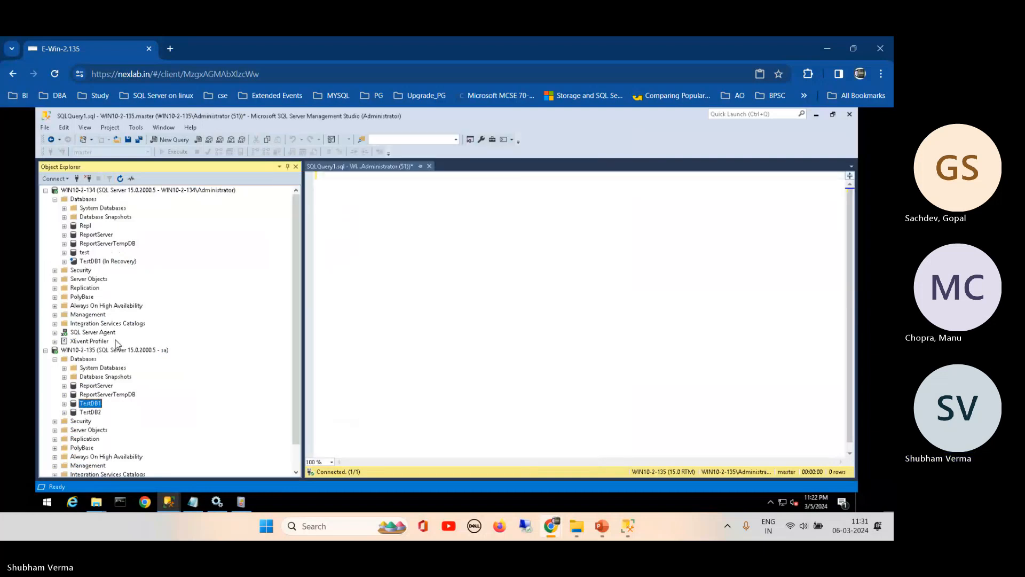
# - Add a new empty database called Mirror under WIN10-2-134's Databases
pyautogui.rightClick(92, 192)
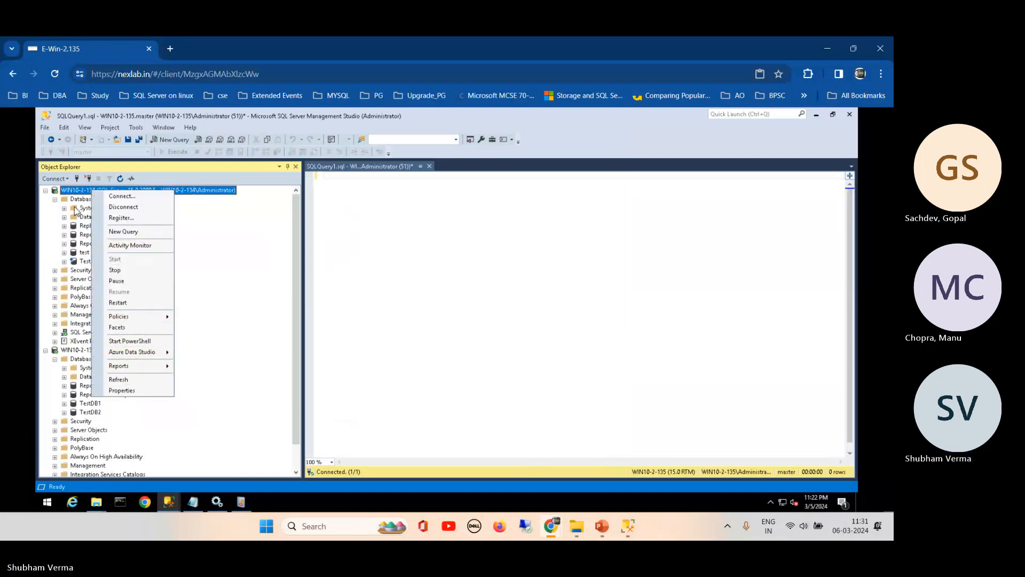
pyautogui.rightClick(75, 199)
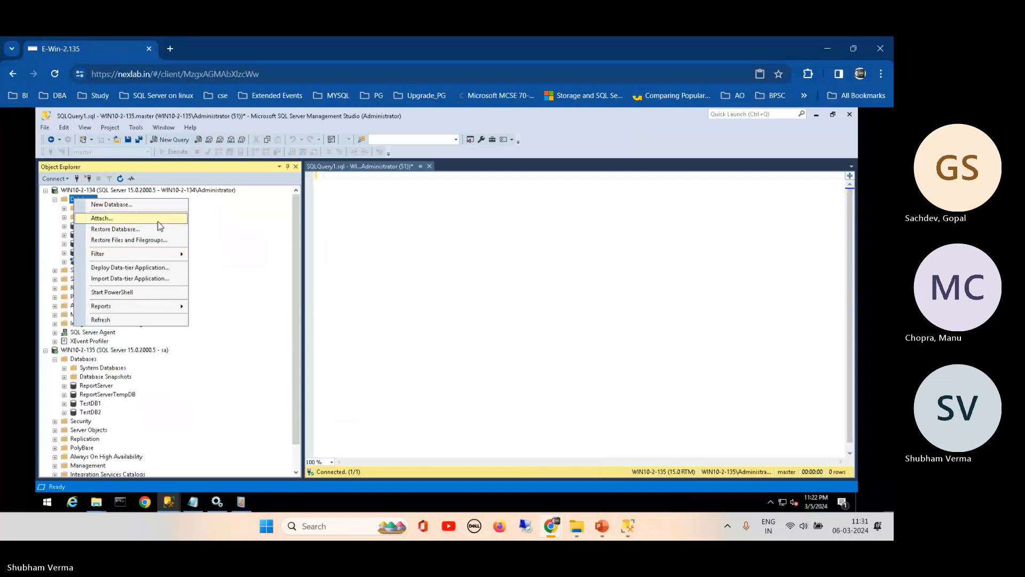
pyautogui.click(127, 205)
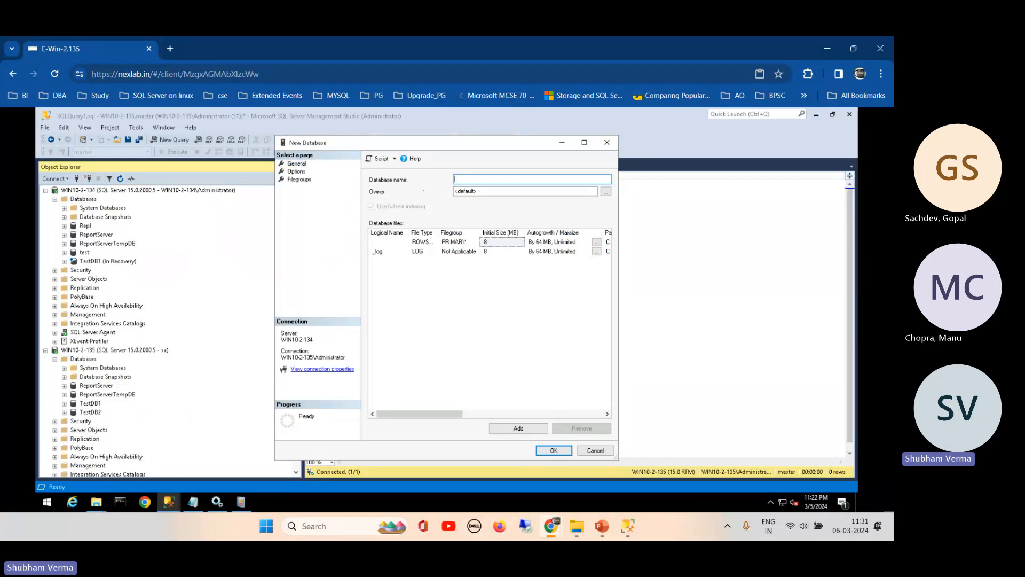
pyautogui.write('M')
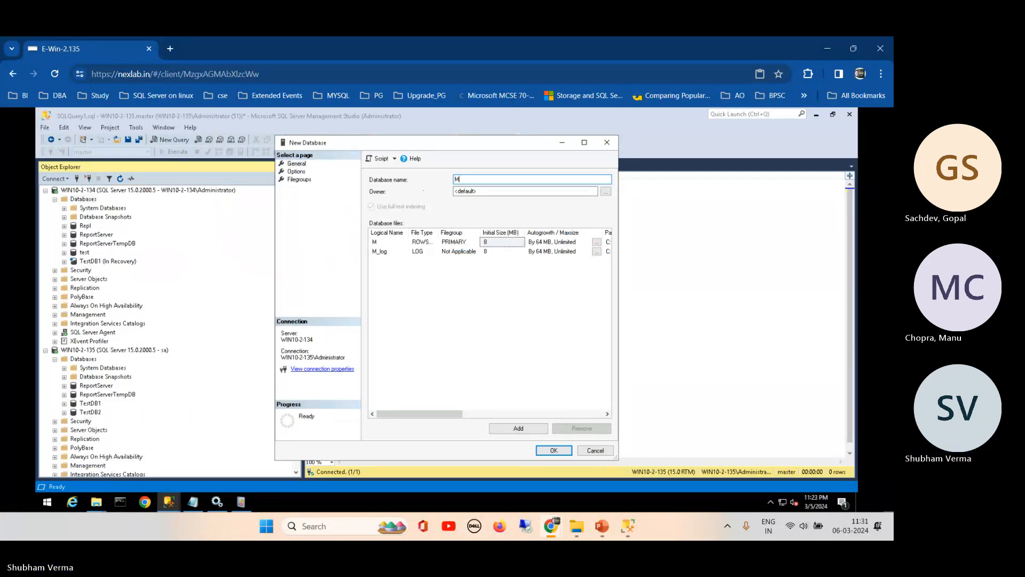
pyautogui.write('irror')
pyautogui.click(553, 450)
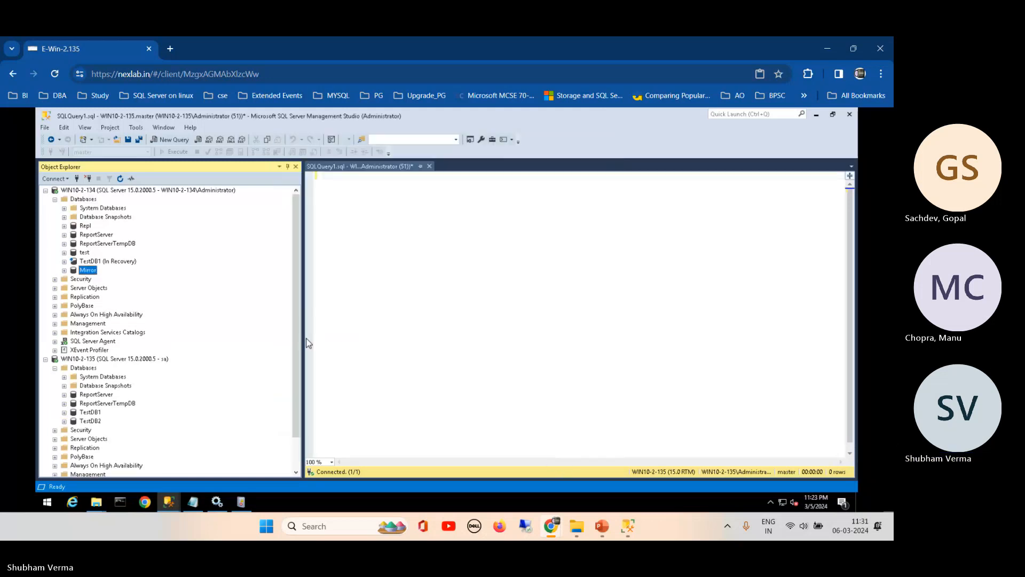
# - Open the Back Up dialog for TestDB2 and close it without running a backup
pyautogui.rightClick(89, 422)
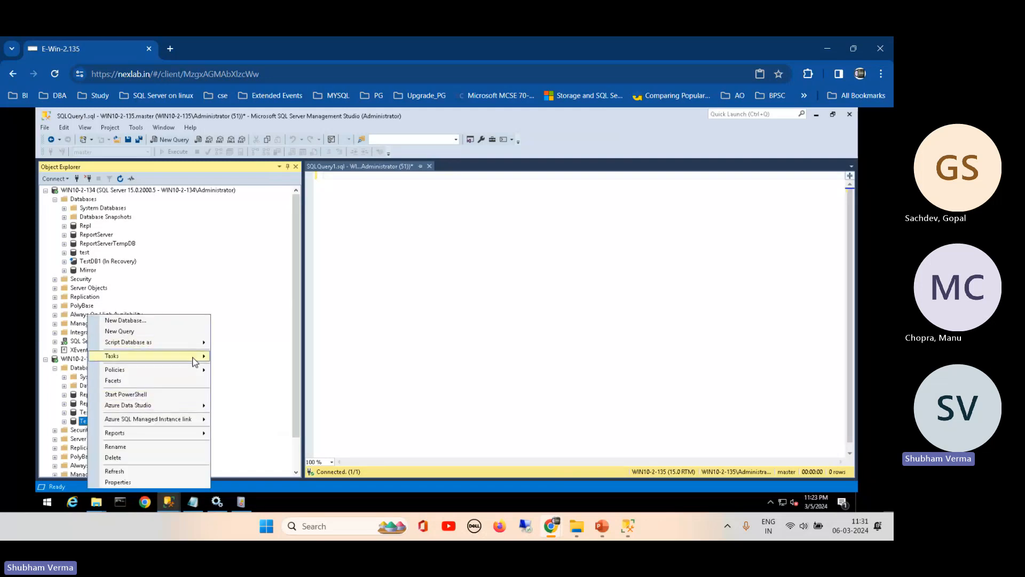
pyautogui.moveTo(195, 361)
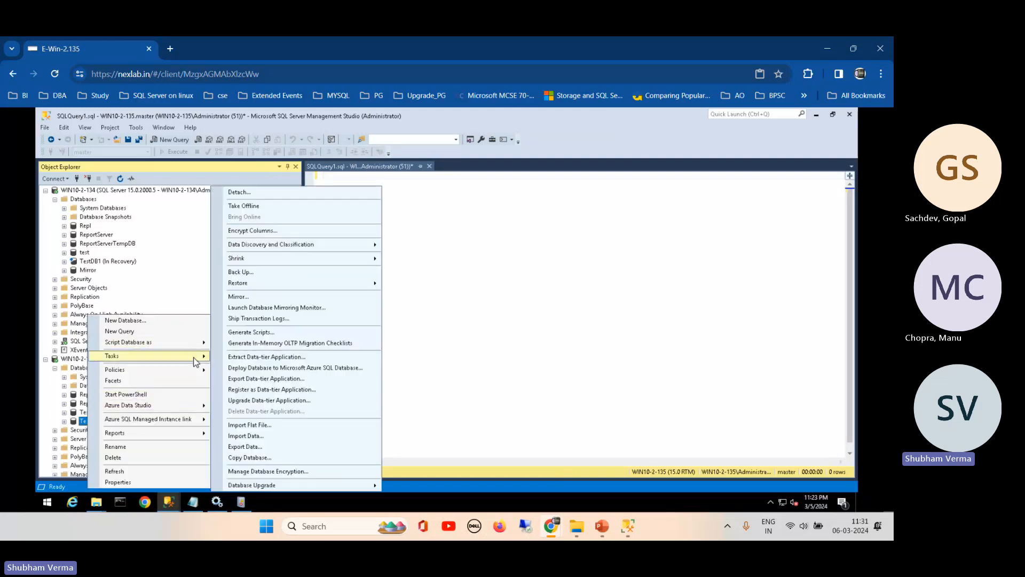
pyautogui.click(365, 272)
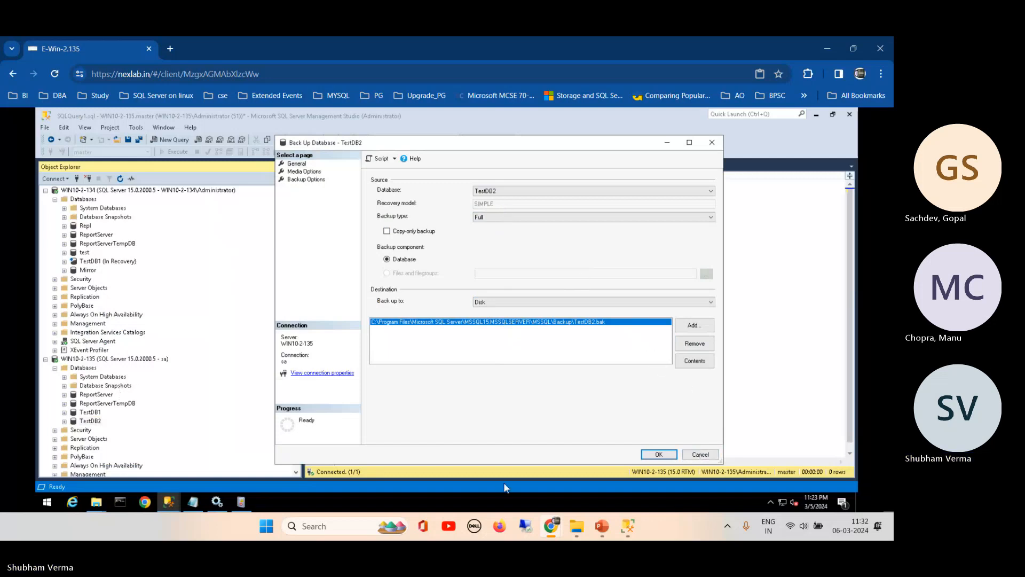
pyautogui.click(697, 454)
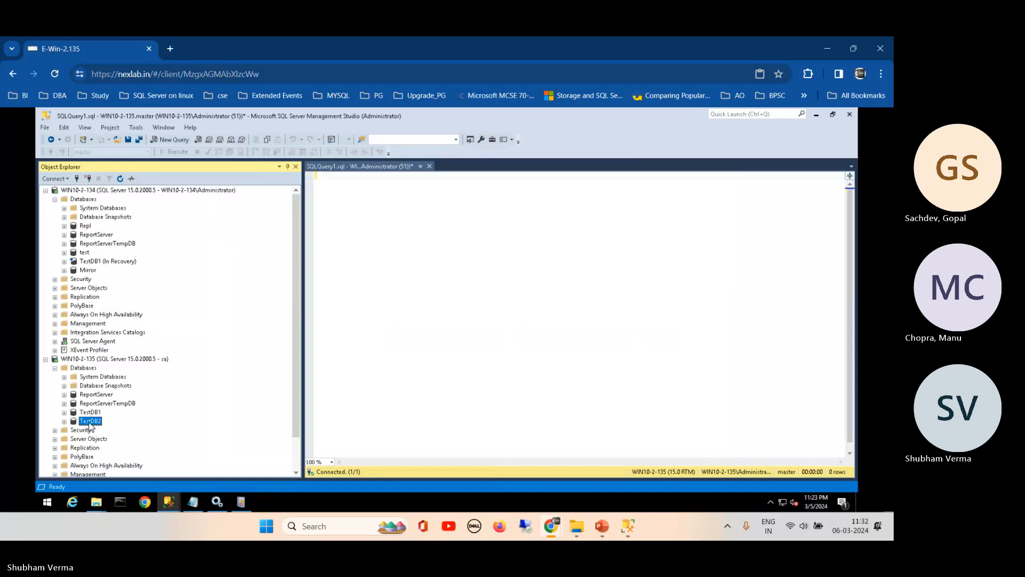
# - Set TestDB2's recovery model to Full on its Options properties page
pyautogui.rightClick(91, 421)
pyautogui.click(140, 482)
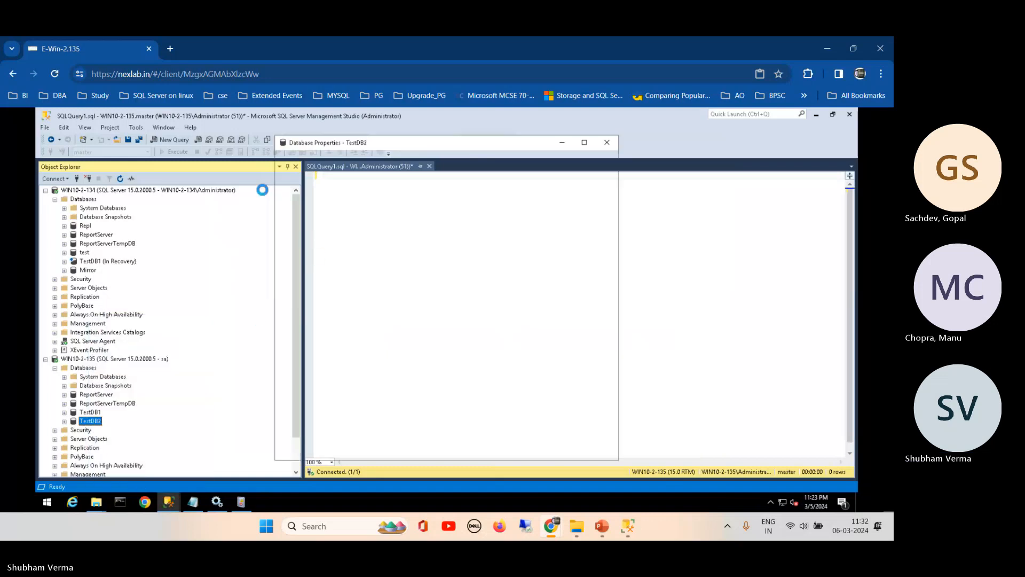
pyautogui.click(296, 187)
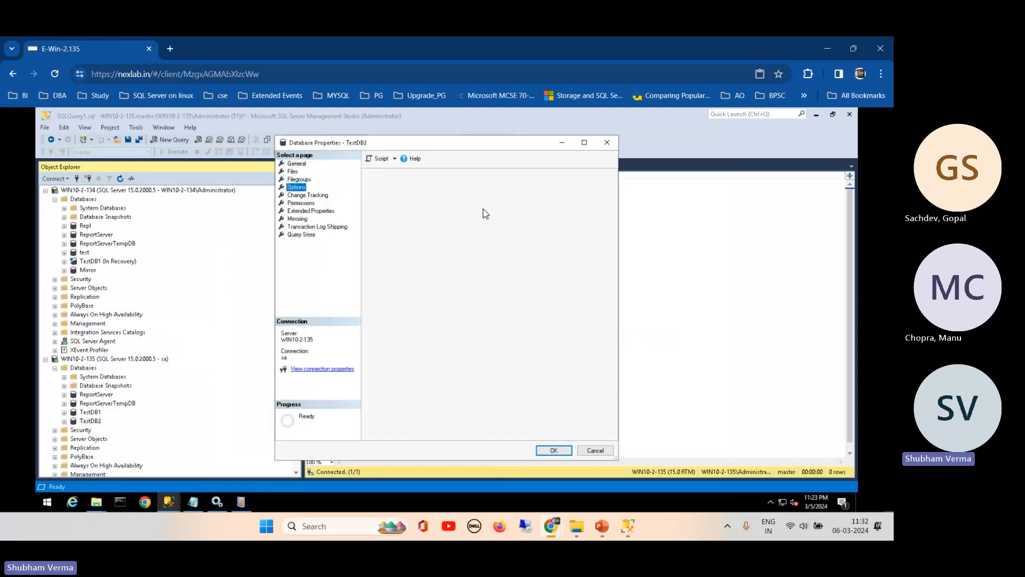
pyautogui.click(507, 192)
pyautogui.click(483, 200)
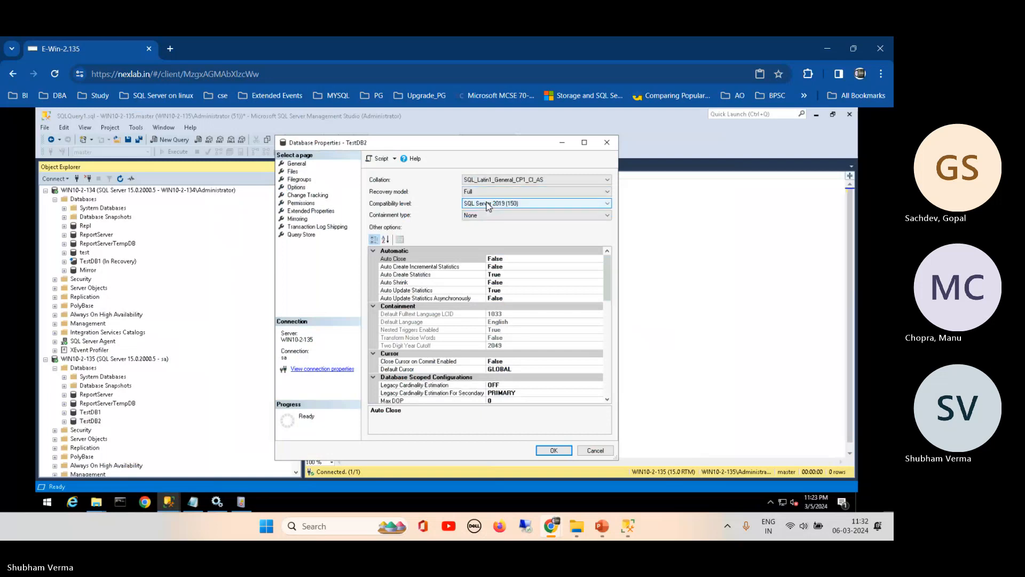
pyautogui.click(554, 450)
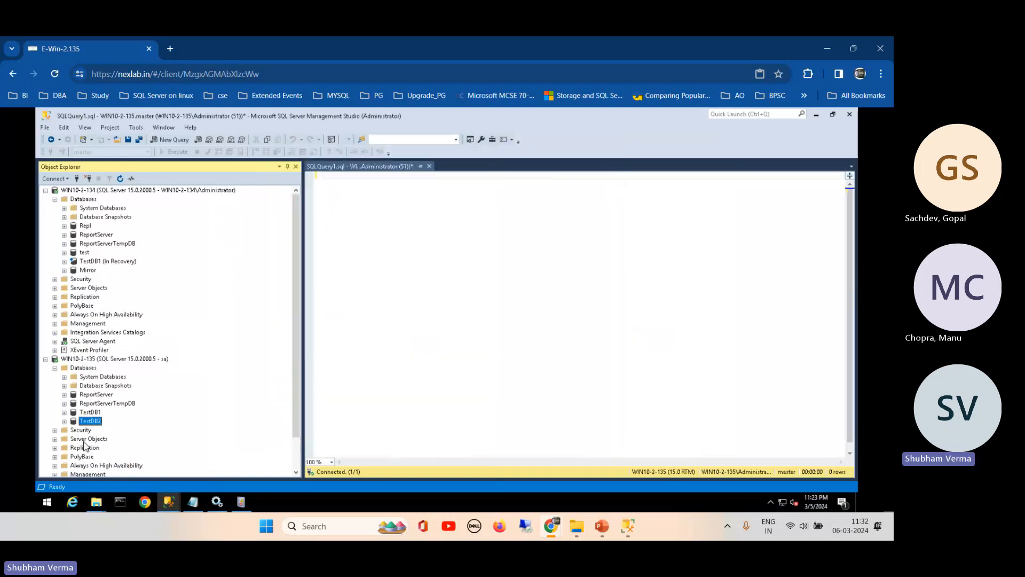
# - Open the TestDB2 Back Up dialog and remove the default backup destination
pyautogui.rightClick(89, 422)
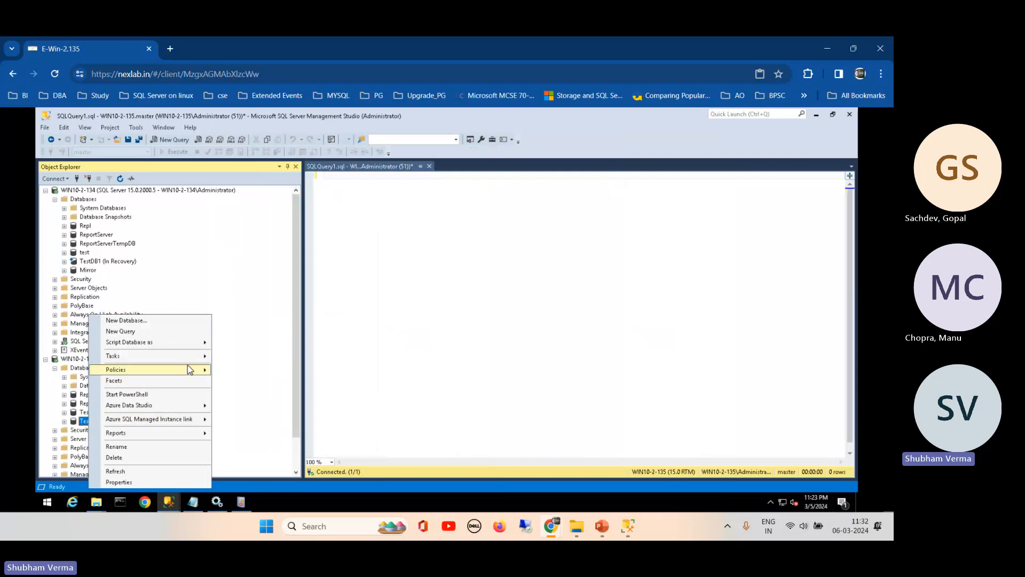
pyautogui.moveTo(201, 355)
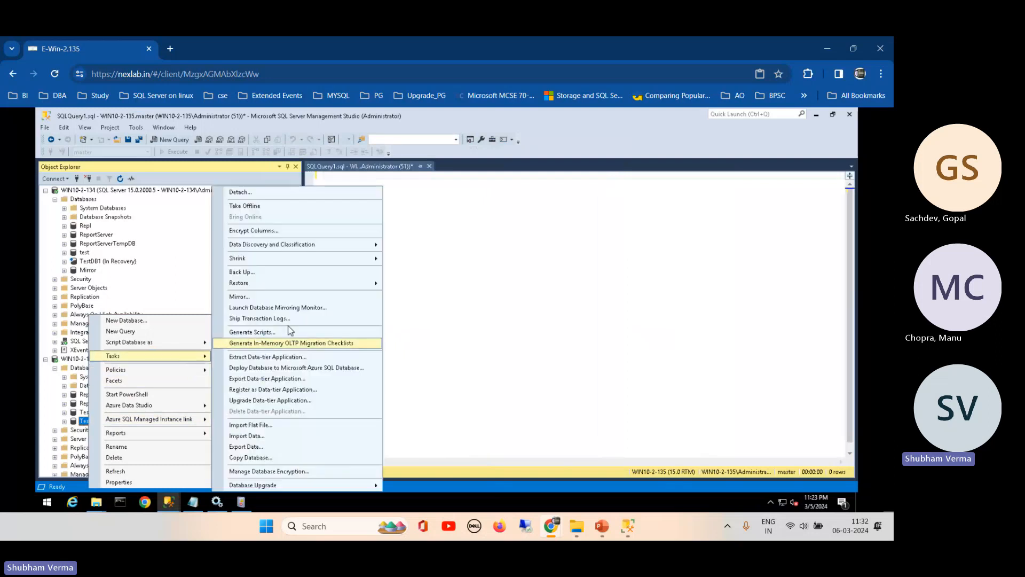
pyautogui.click(347, 271)
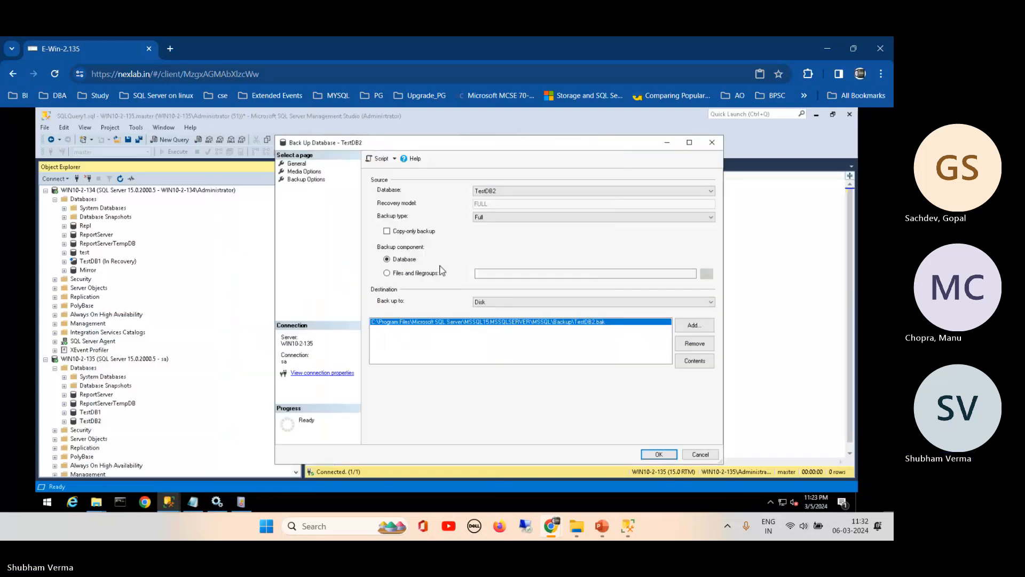
pyautogui.click(695, 342)
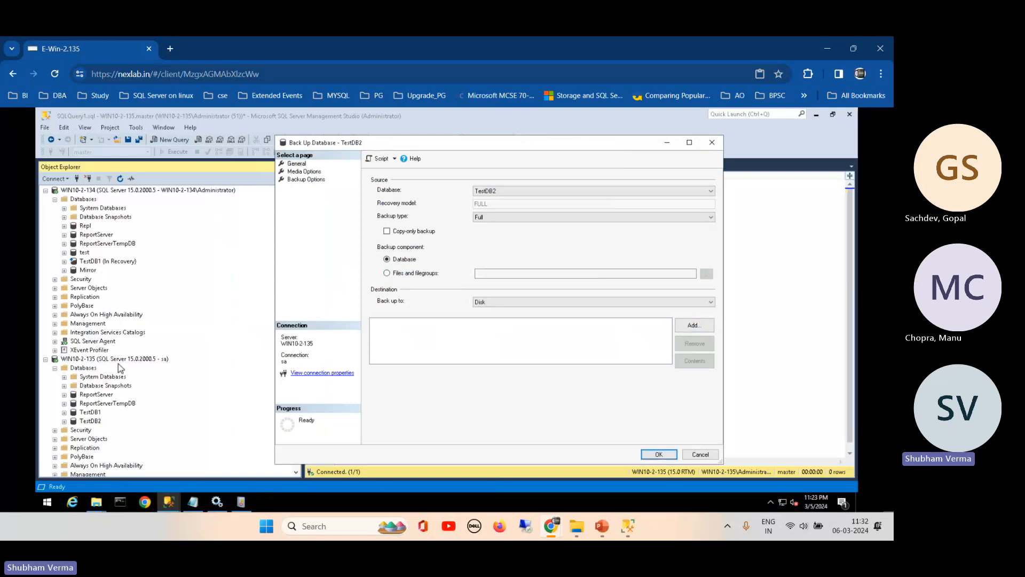
# - Review the network TLog share and local C:\Tlog folders, then return to the TestDB2 backup dialog
pyautogui.click(96, 502)
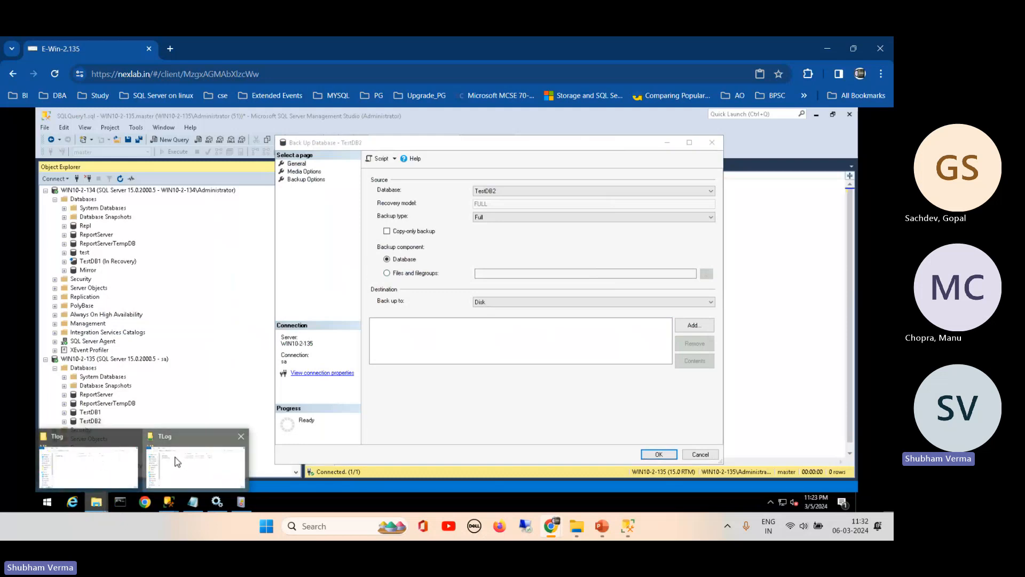
pyautogui.click(188, 461)
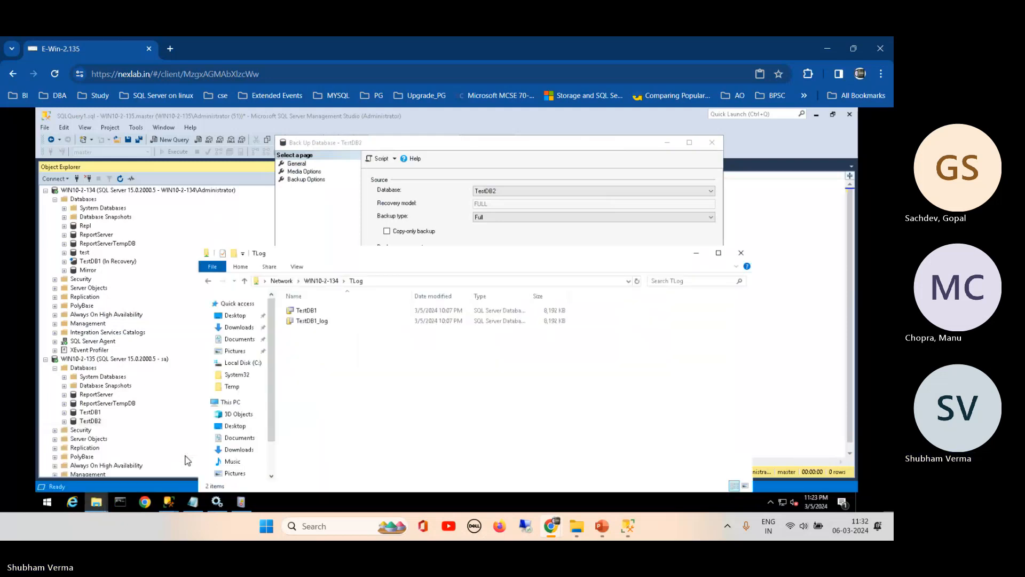
pyautogui.click(97, 502)
pyautogui.click(81, 448)
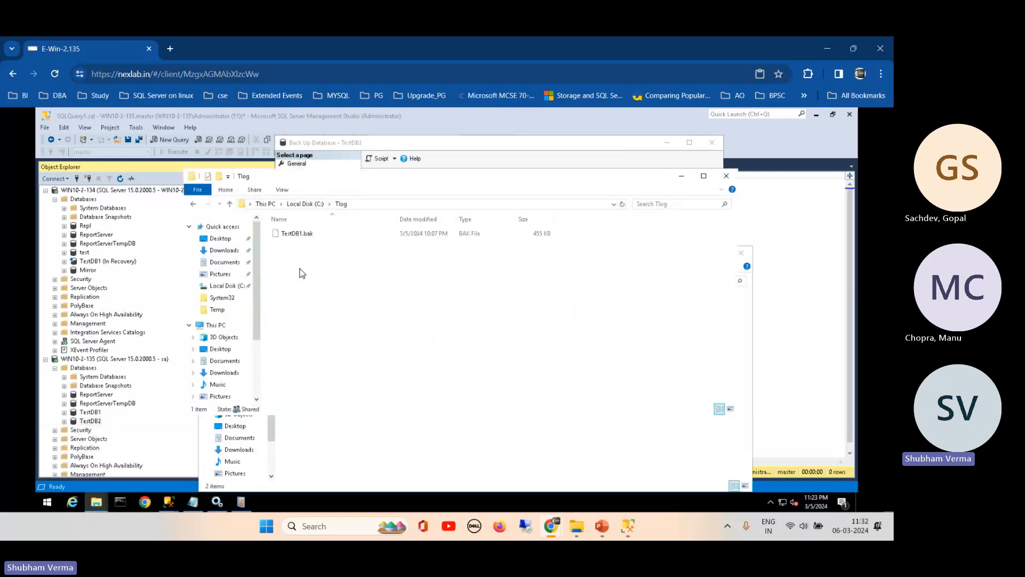
pyautogui.click(369, 204)
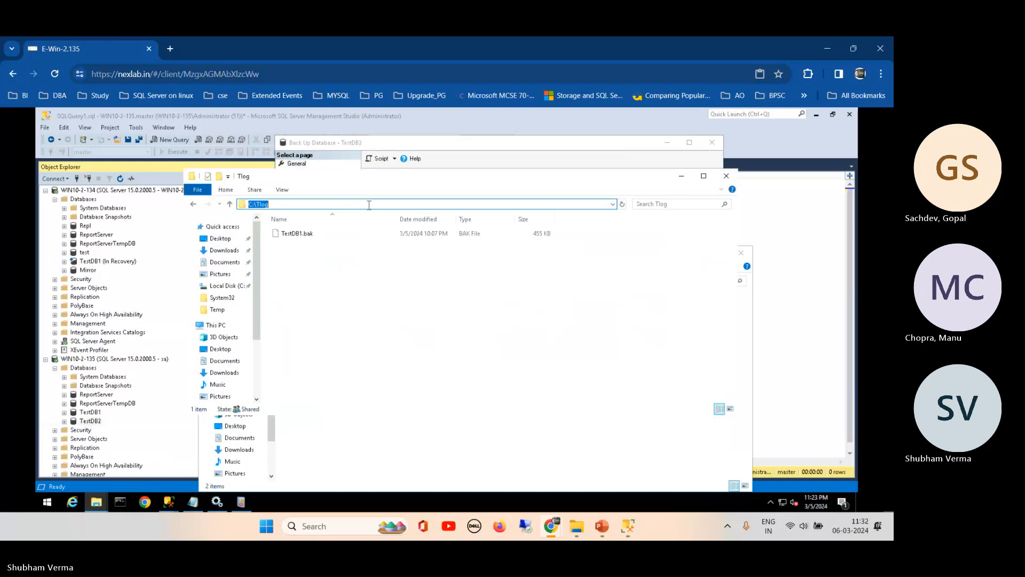
pyautogui.click(681, 177)
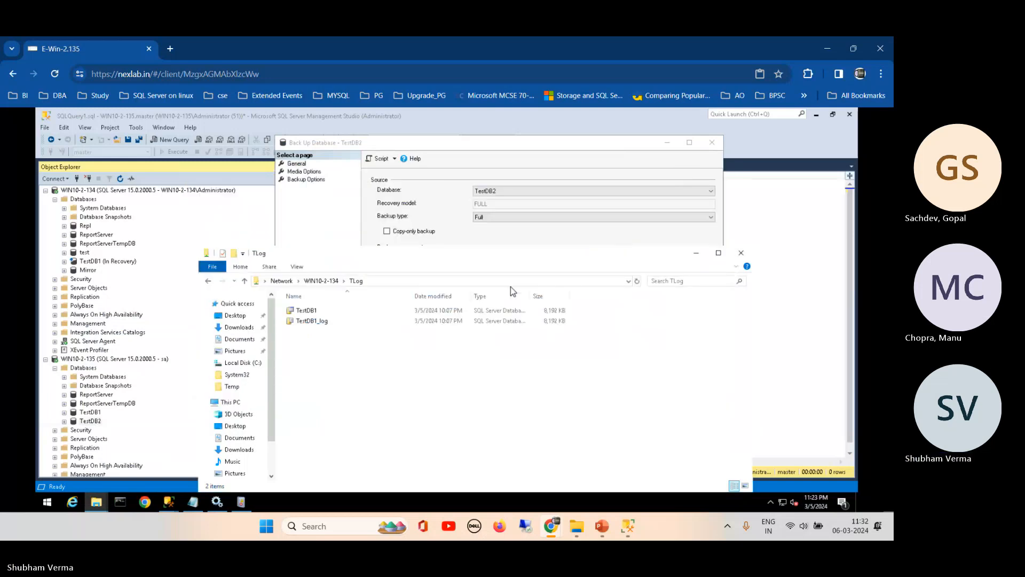
pyautogui.click(521, 147)
# - Add a backup destination by browsing to the C:\Tlog folder
pyautogui.click(692, 326)
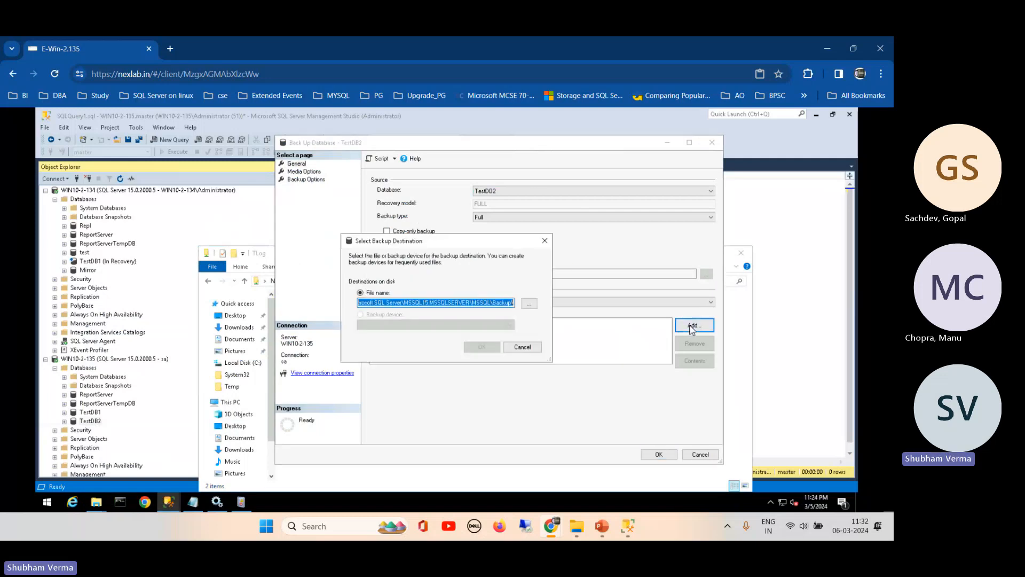
pyautogui.click(528, 304)
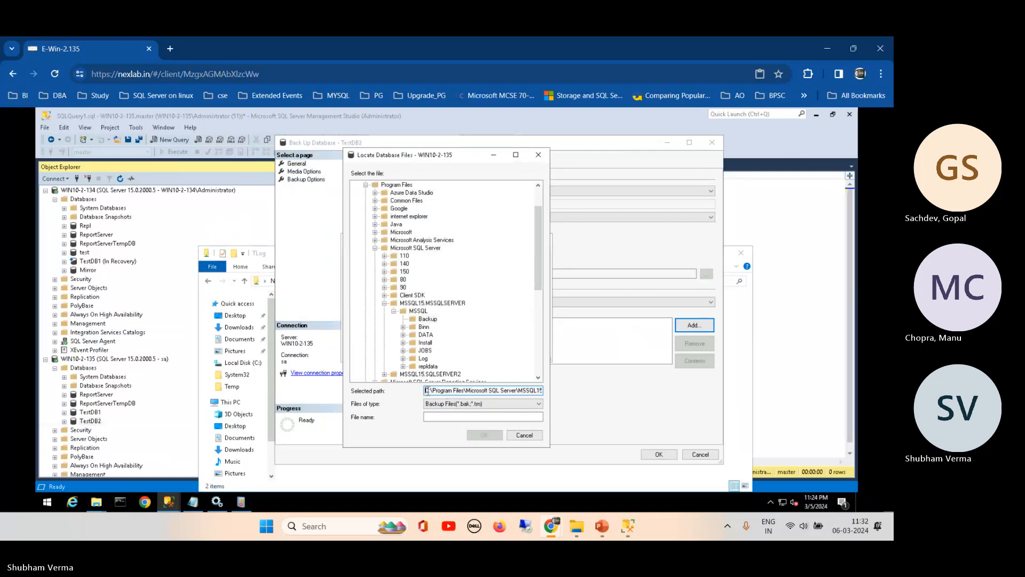
pyautogui.moveTo(427, 390); pyautogui.dragTo(602, 399)
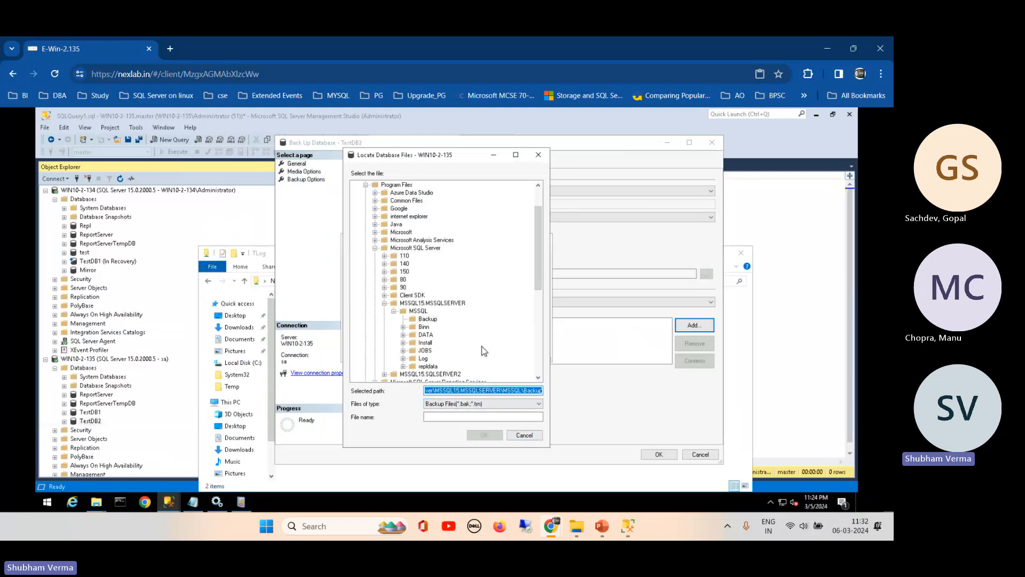
pyautogui.click(375, 248)
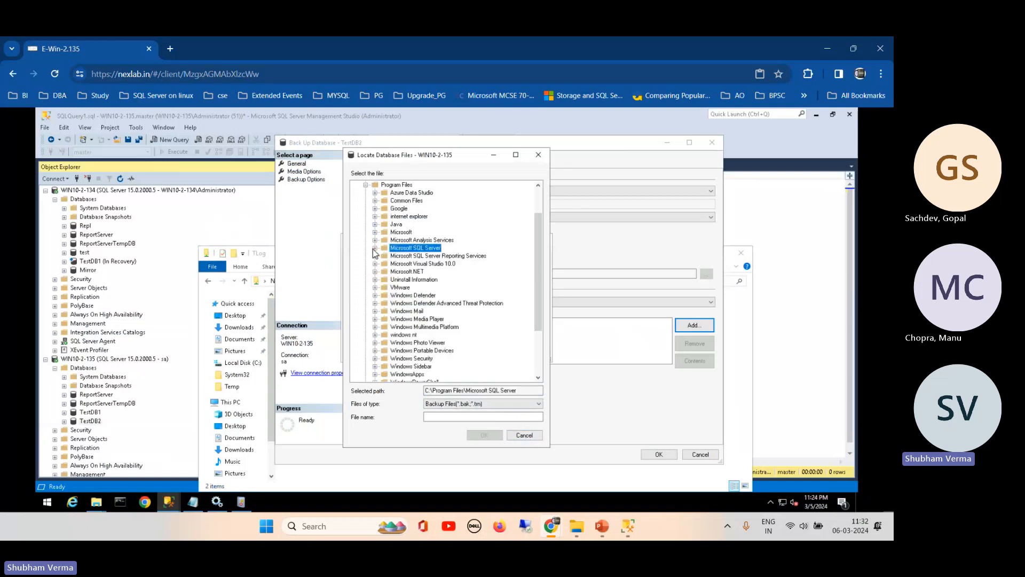
pyautogui.click(366, 186)
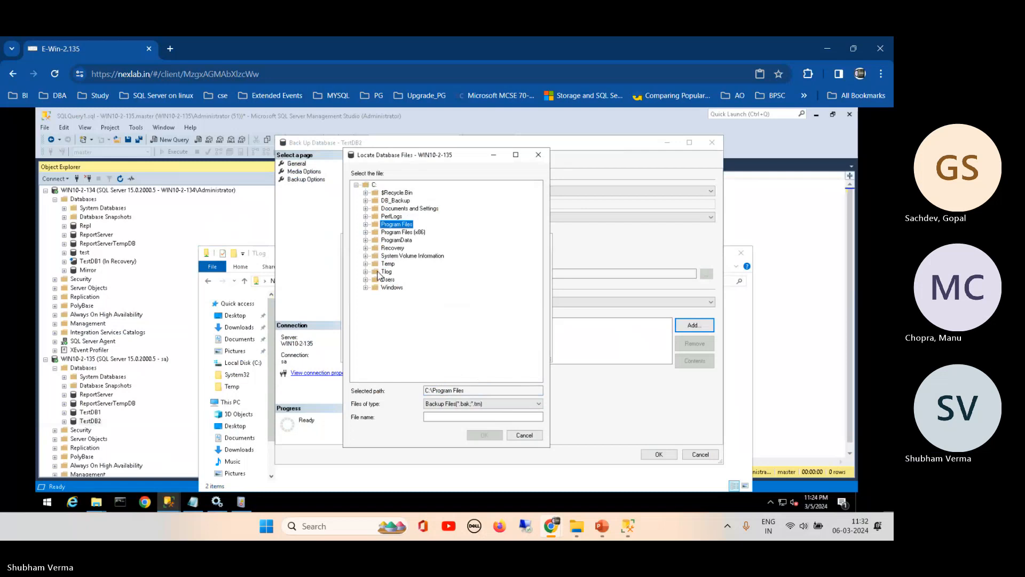
pyautogui.click(365, 272)
pyautogui.click(386, 272)
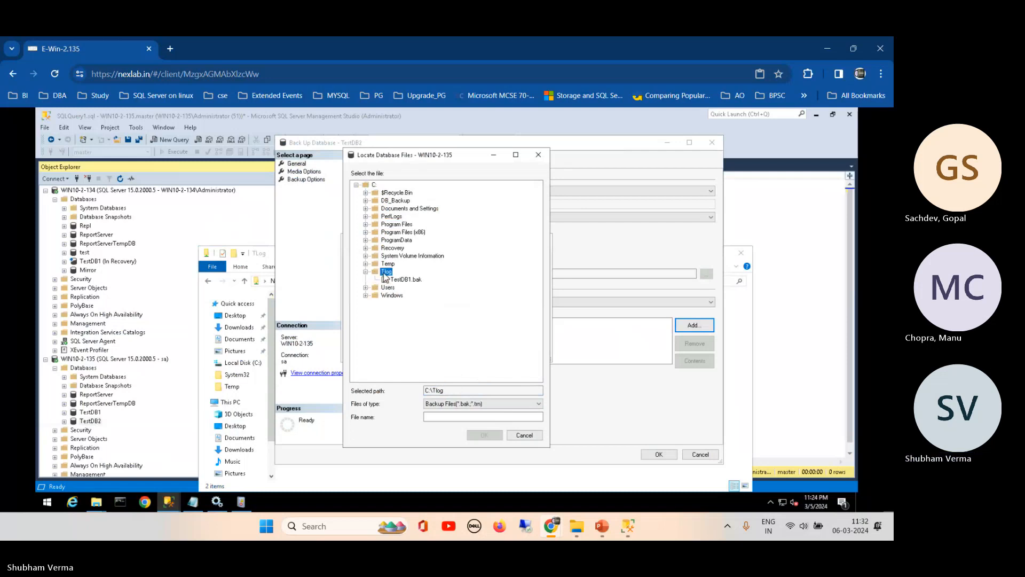
# - Name the backup file tst2.bak and run the full TestDB2 backup
pyautogui.click(441, 415)
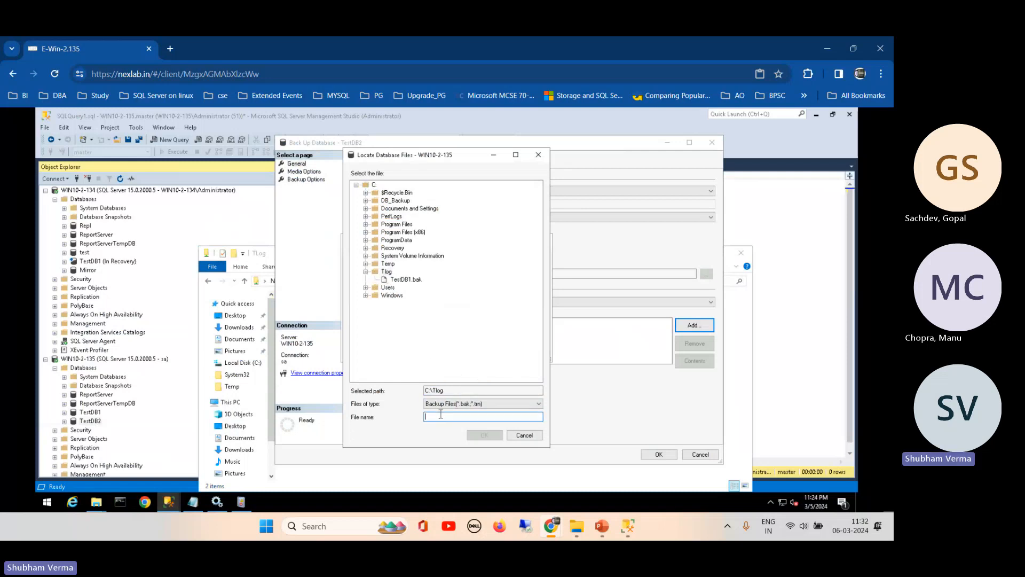
pyautogui.write('tst2.bak')
pyautogui.click(485, 436)
pyautogui.click(496, 349)
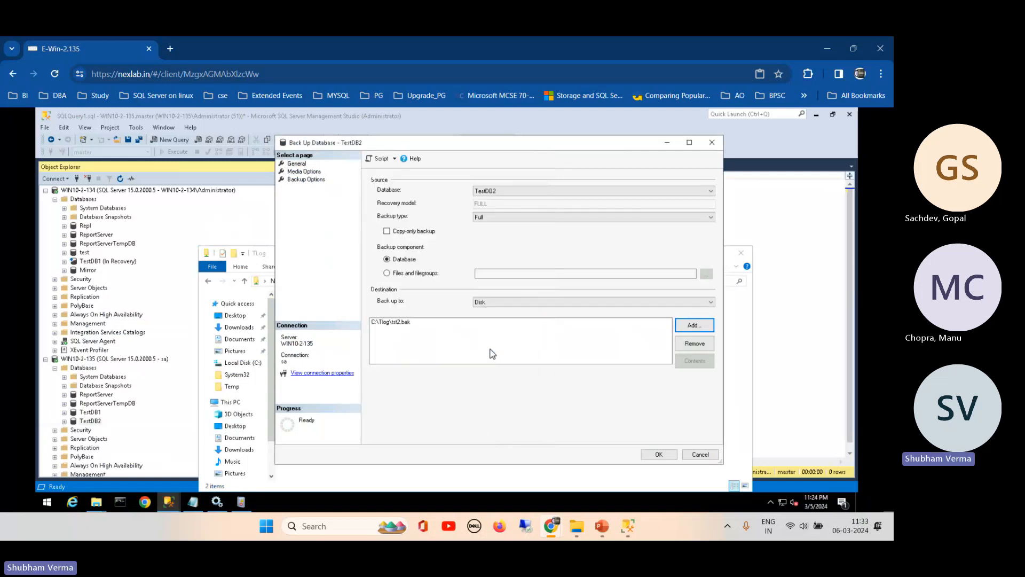
pyautogui.click(658, 455)
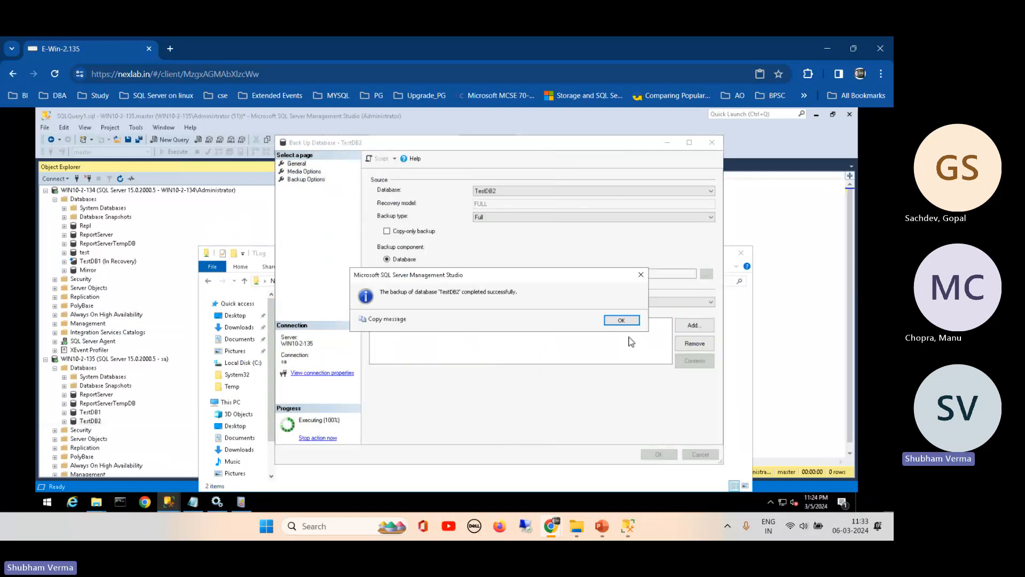
pyautogui.click(626, 320)
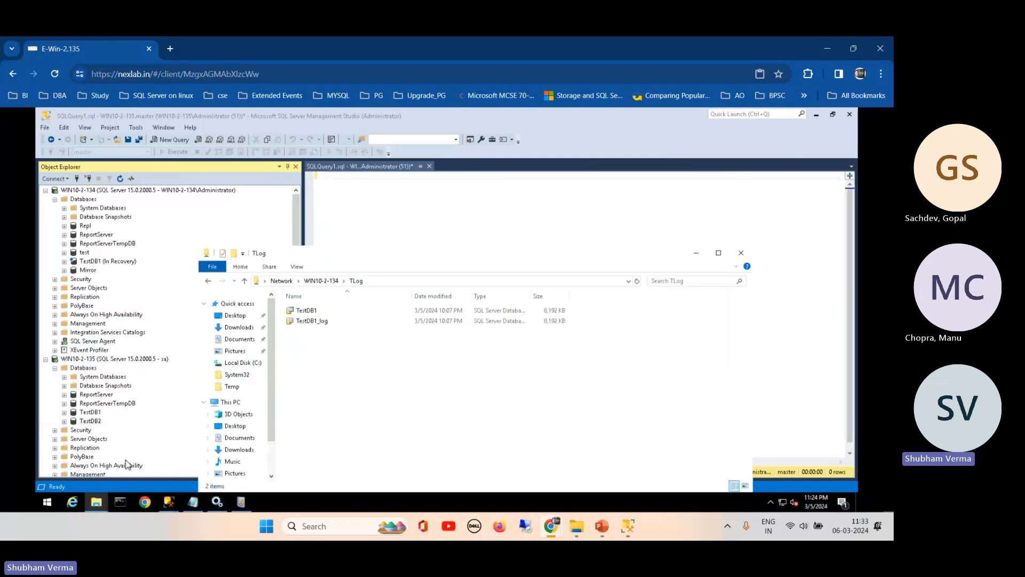
# - Reopen TestDB2's Back Up dialog and start replacing the tst2.bak destination with a new file
pyautogui.rightClick(80, 421)
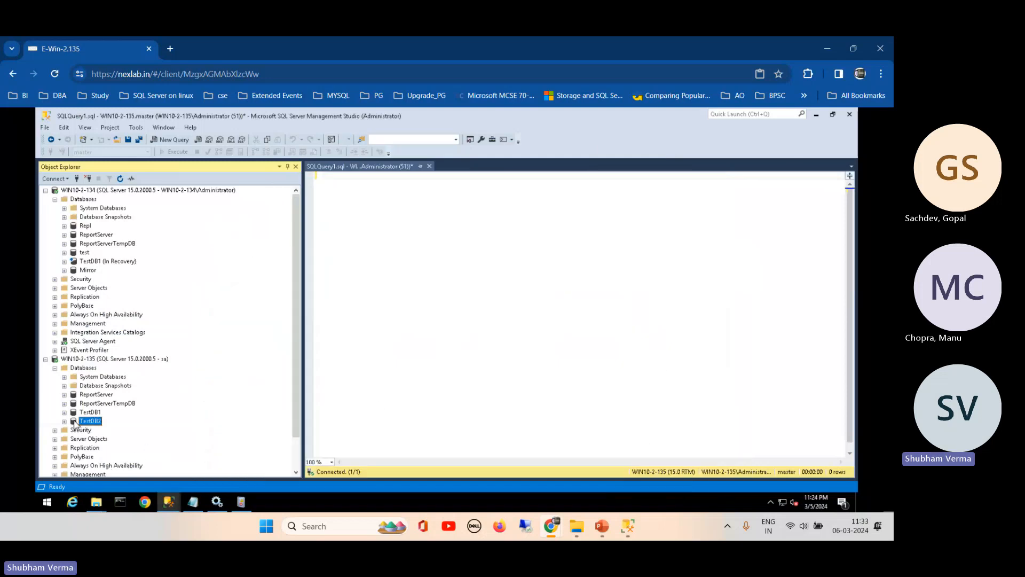
pyautogui.moveTo(155, 363)
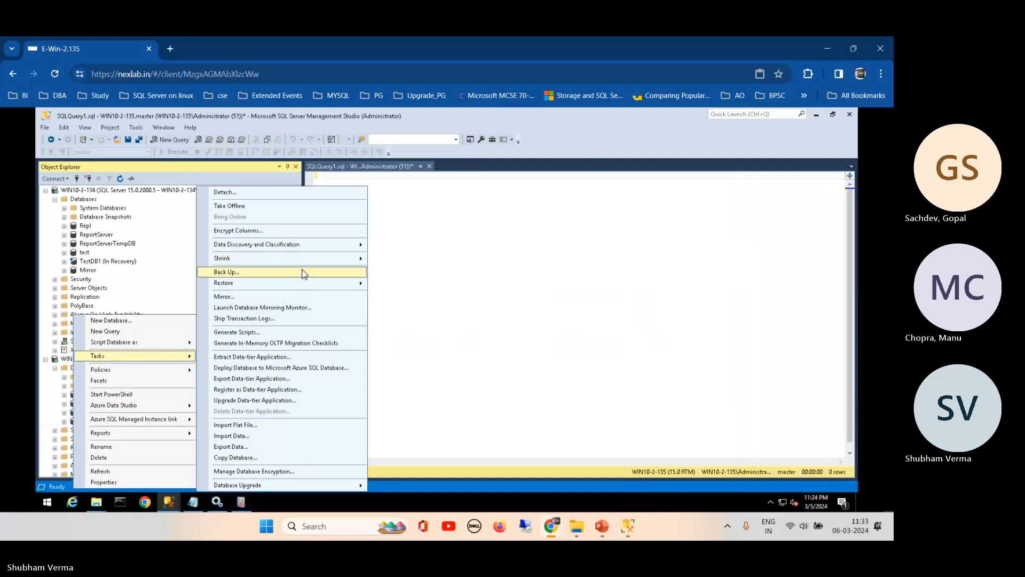
pyautogui.click(332, 271)
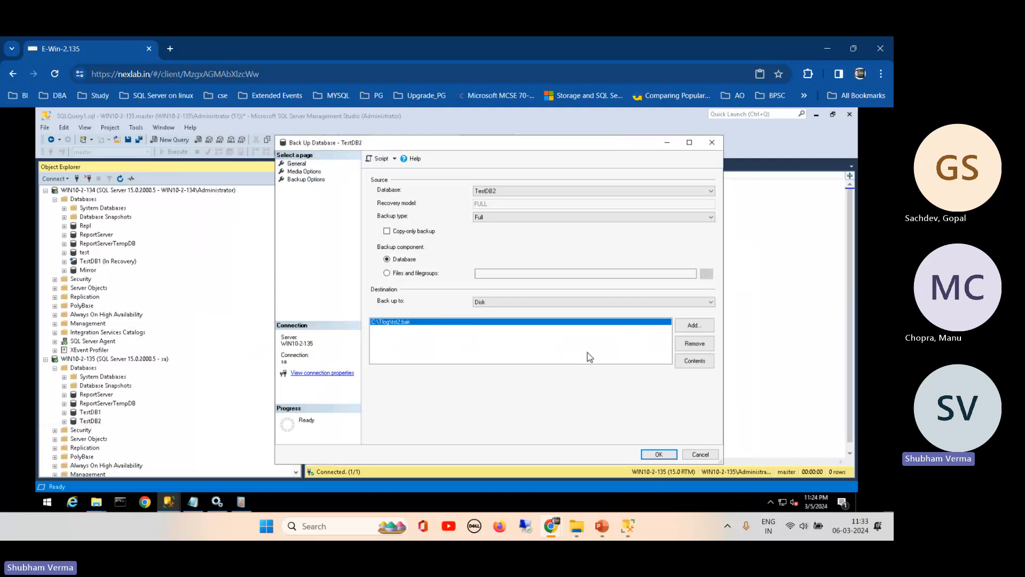
pyautogui.click(693, 347)
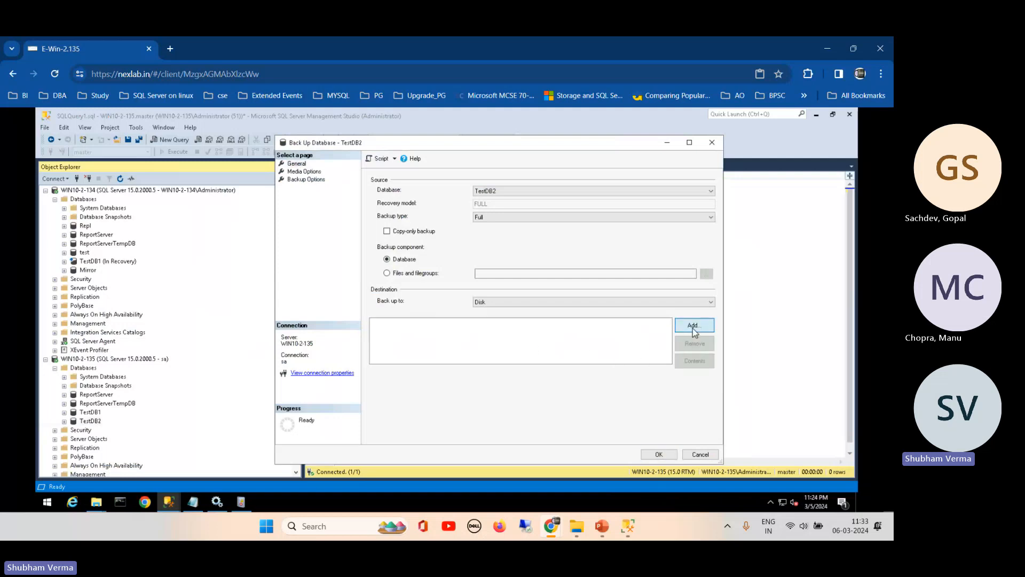
pyautogui.click(693, 326)
pyautogui.click(528, 303)
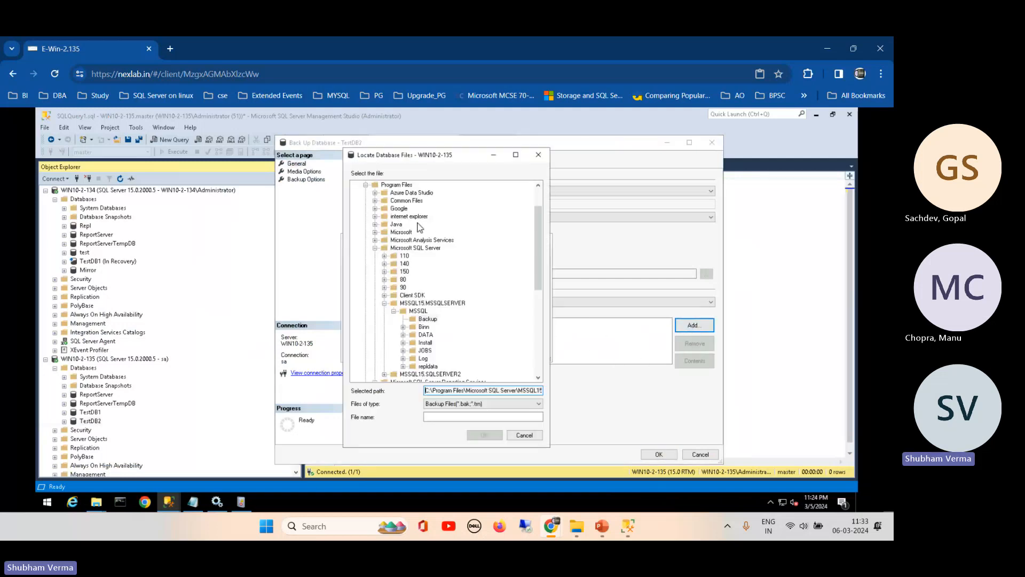
# - Set the destination to C:\Tlog\tst2.trn and run the TestDB2 backup
pyautogui.click(366, 191)
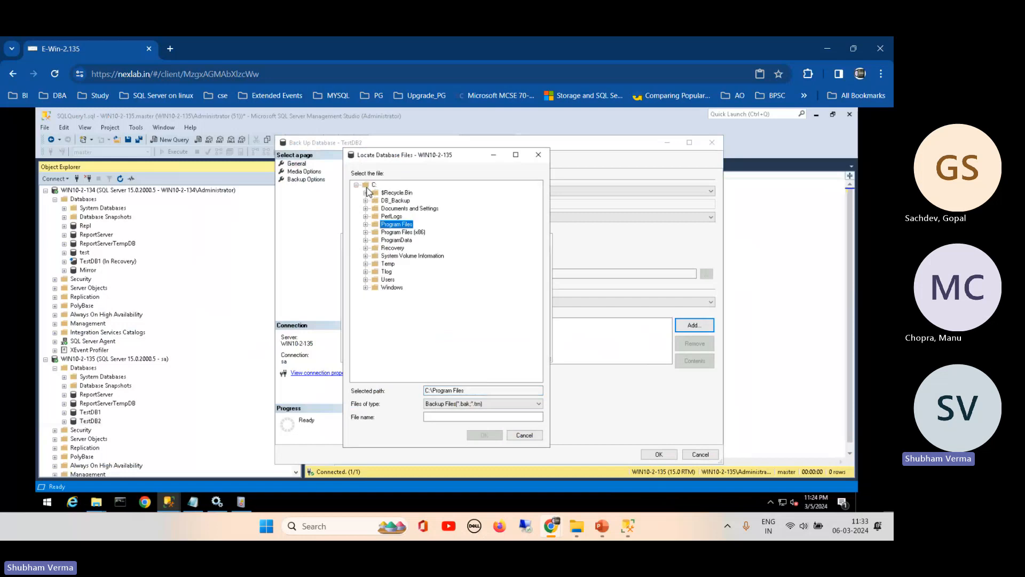
pyautogui.click(365, 271)
pyautogui.click(385, 271)
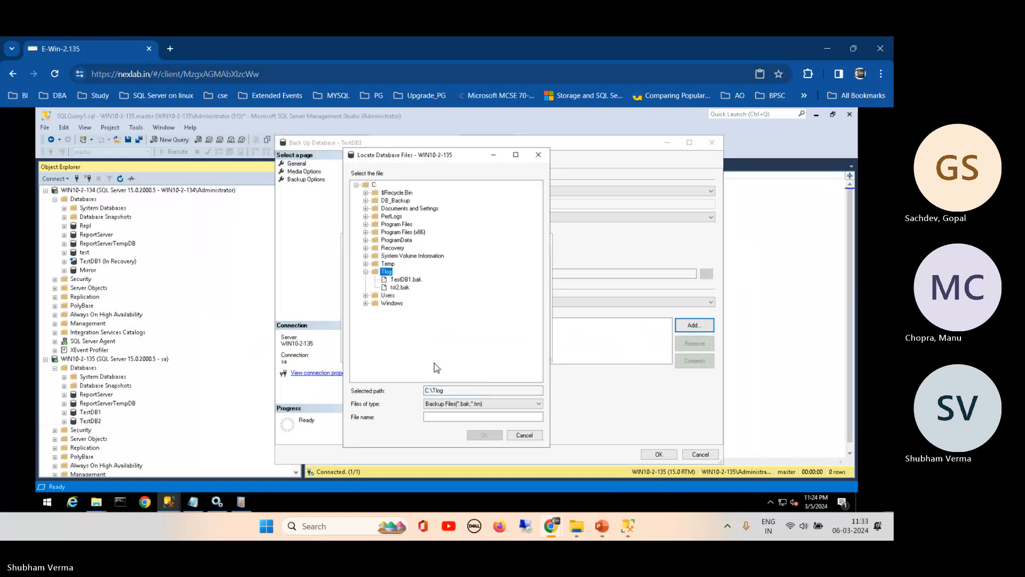
pyautogui.click(433, 416)
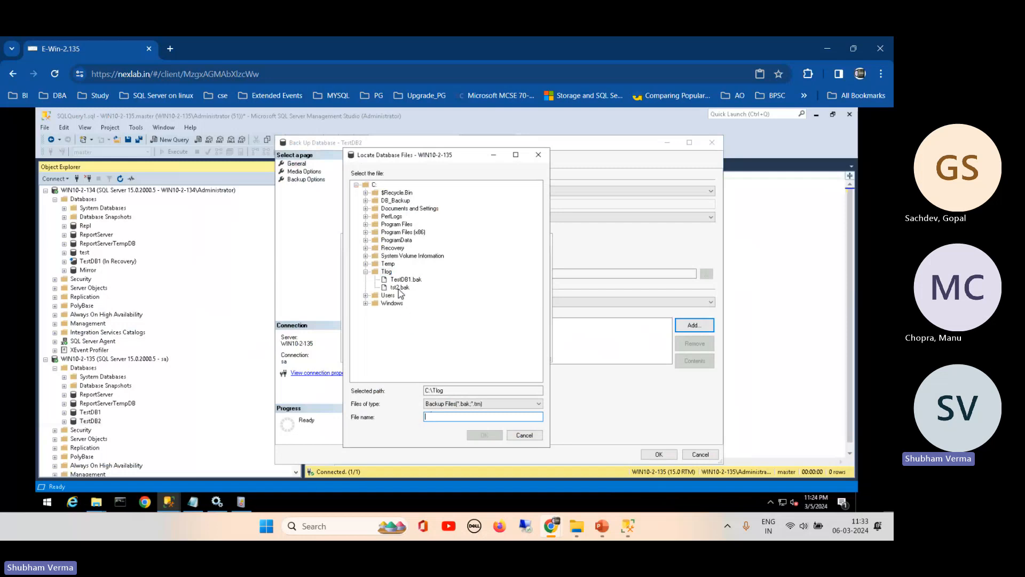
pyautogui.click(400, 287)
pyautogui.click(455, 417)
pyautogui.write('trn')
pyautogui.click(473, 435)
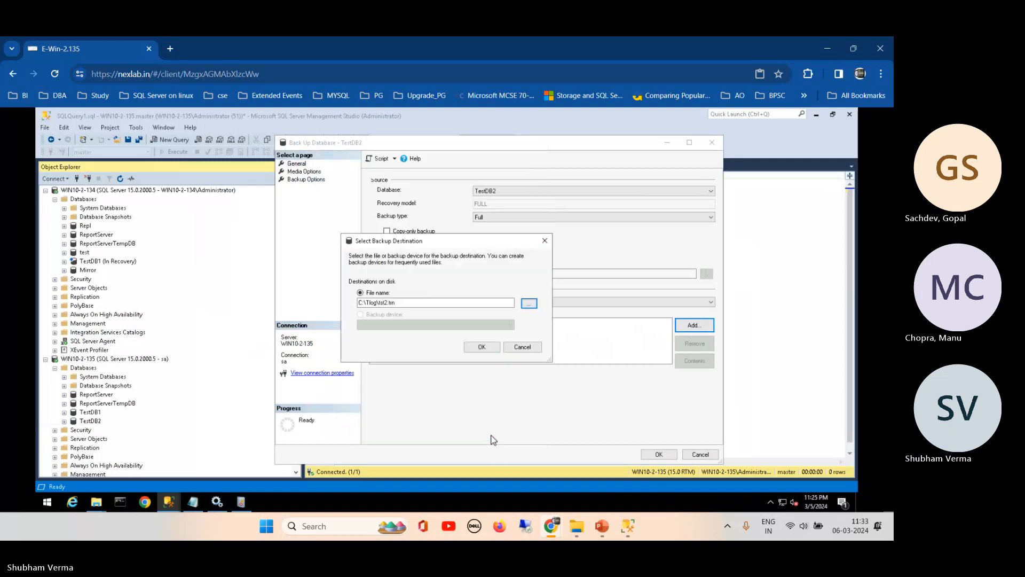
pyautogui.click(482, 347)
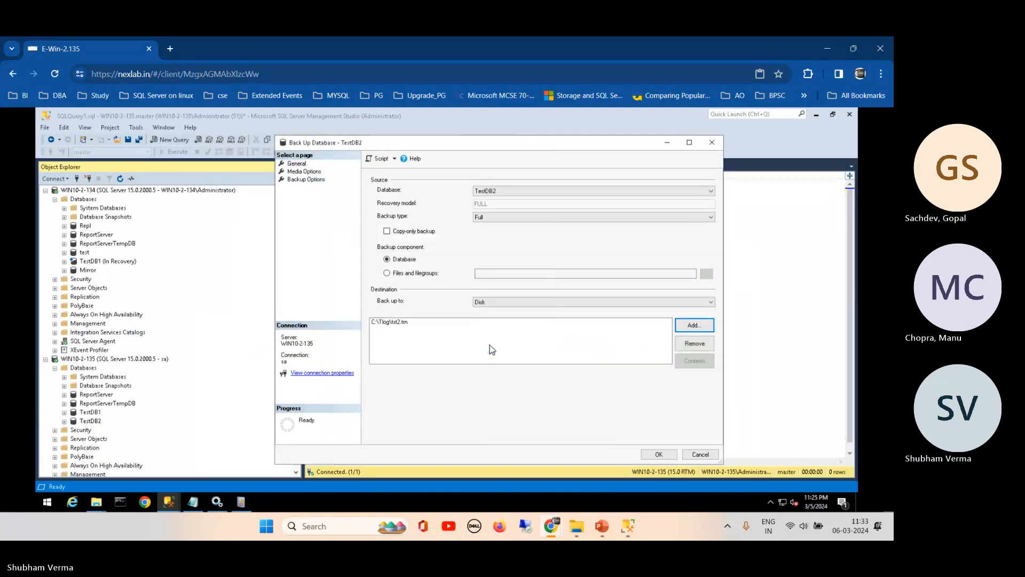
pyautogui.click(659, 454)
# - Copy tst2.bak and the tst2 log backup from the local TLog folder into WIN10-2-134's TLog share
pyautogui.click(613, 320)
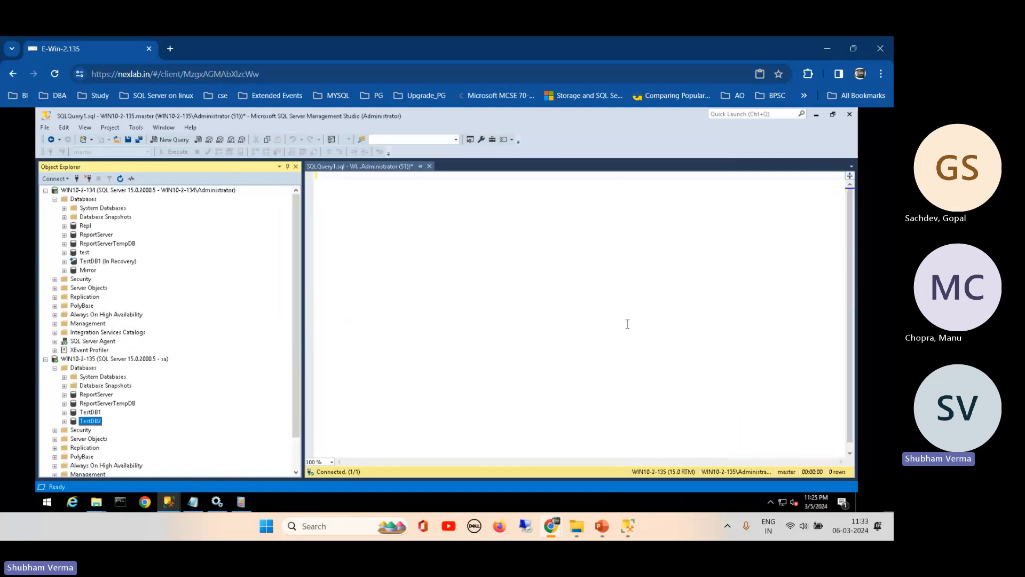
pyautogui.click(96, 501)
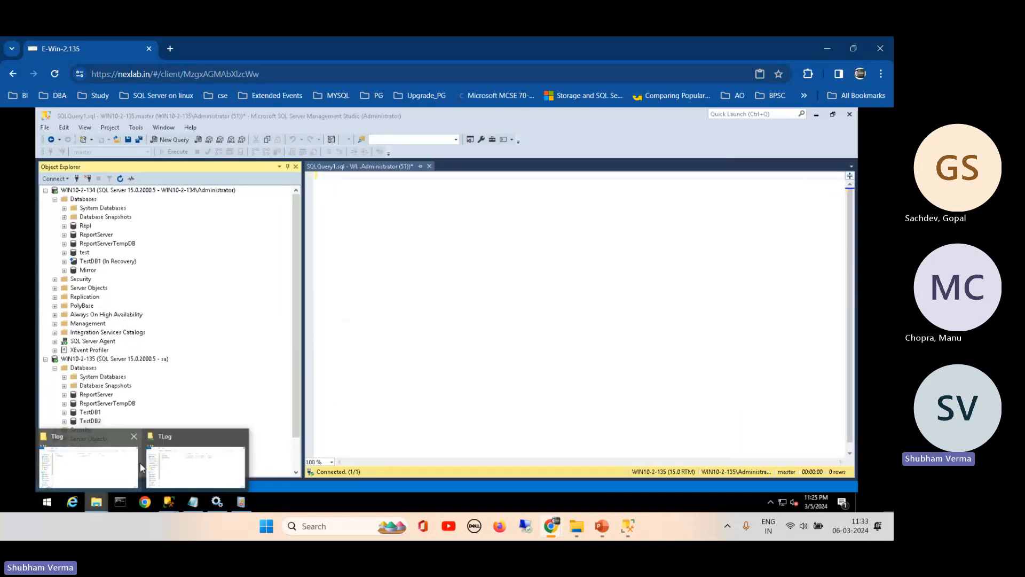
pyautogui.click(100, 459)
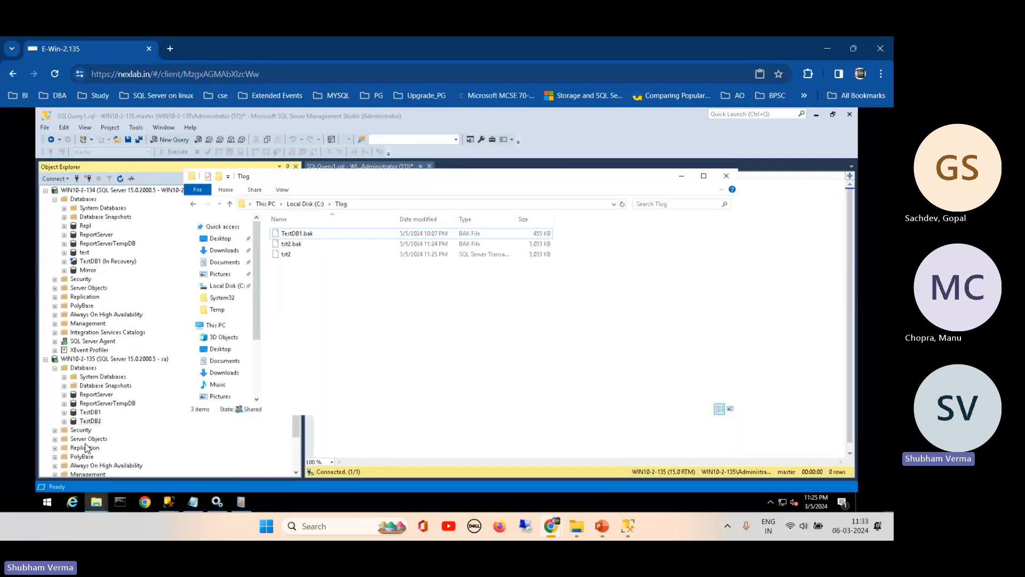
pyautogui.click(288, 246)
pyautogui.keyDown('ctrl'); pyautogui.click(284, 257); pyautogui.keyUp('ctrl')
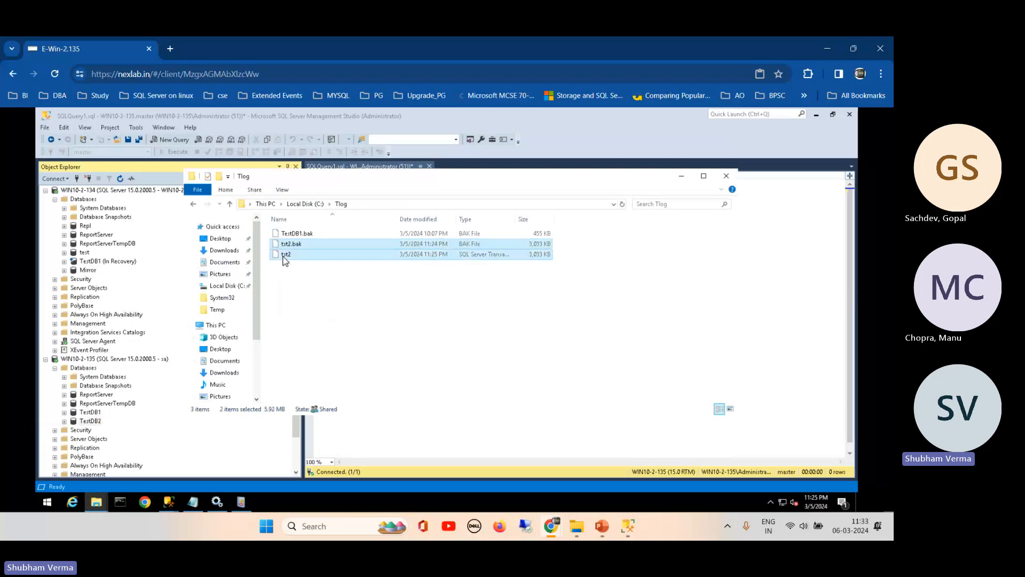
pyautogui.click(96, 501)
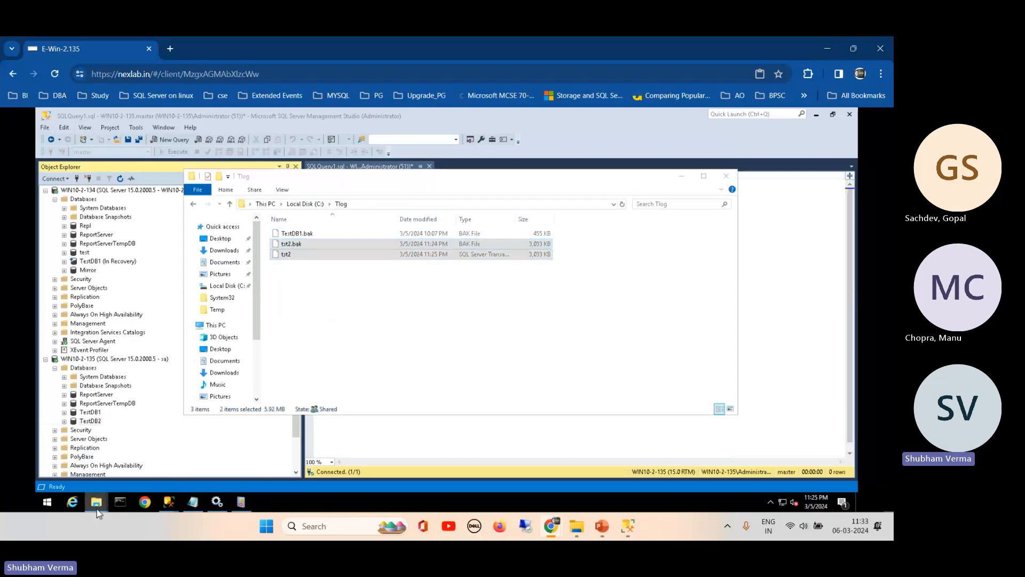
pyautogui.click(154, 476)
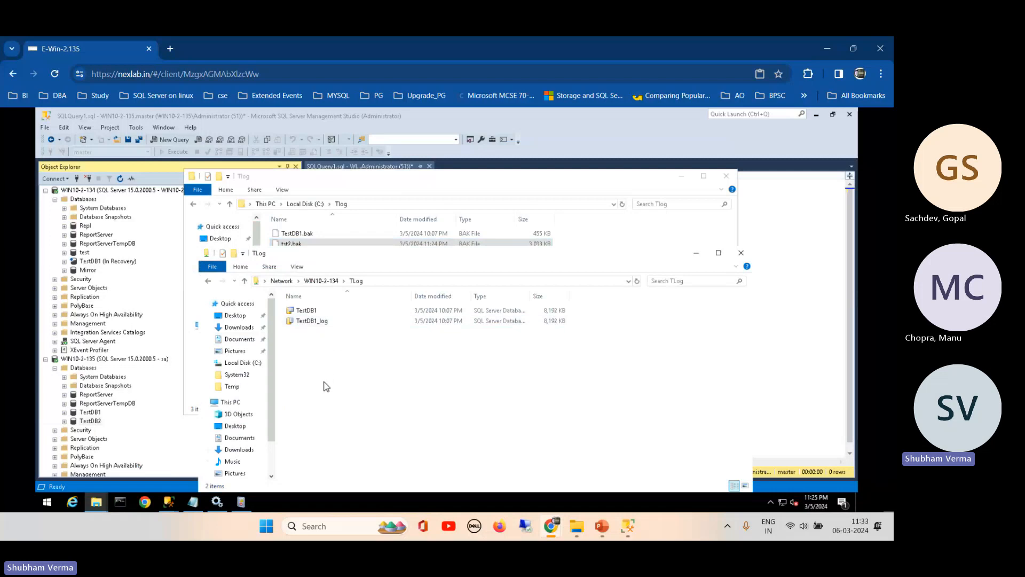
pyautogui.hotkey('ctrl', 'v')
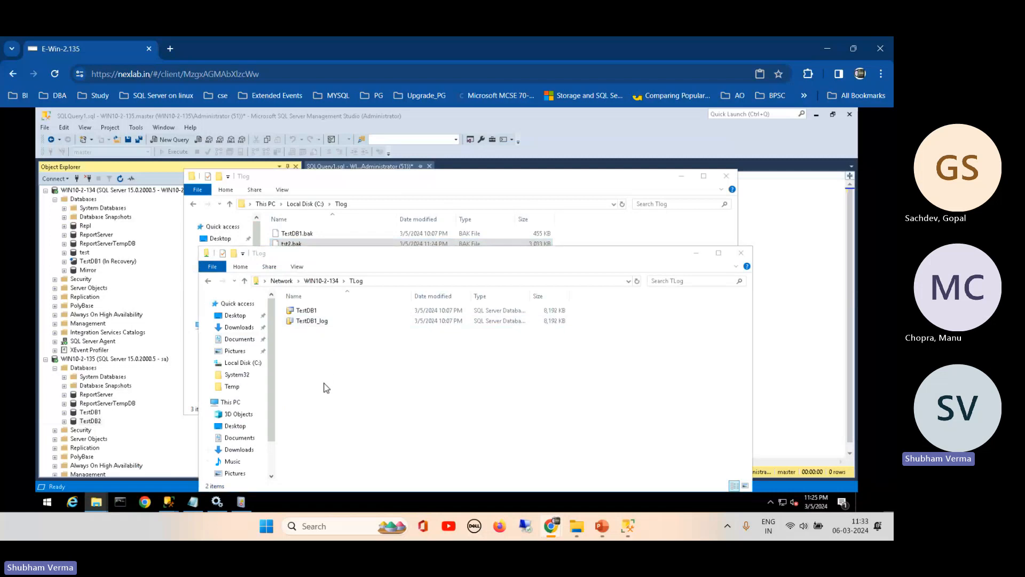
pyautogui.click(99, 191)
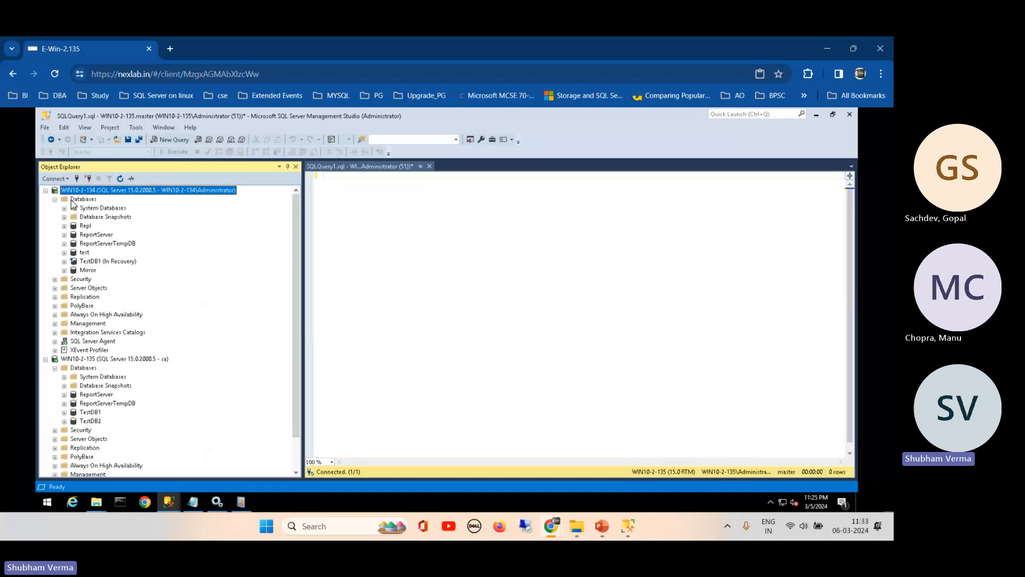
# - Start a database restore into Mirror using C:\TLog\tst2.bak as the backup device
pyautogui.rightClick(78, 270)
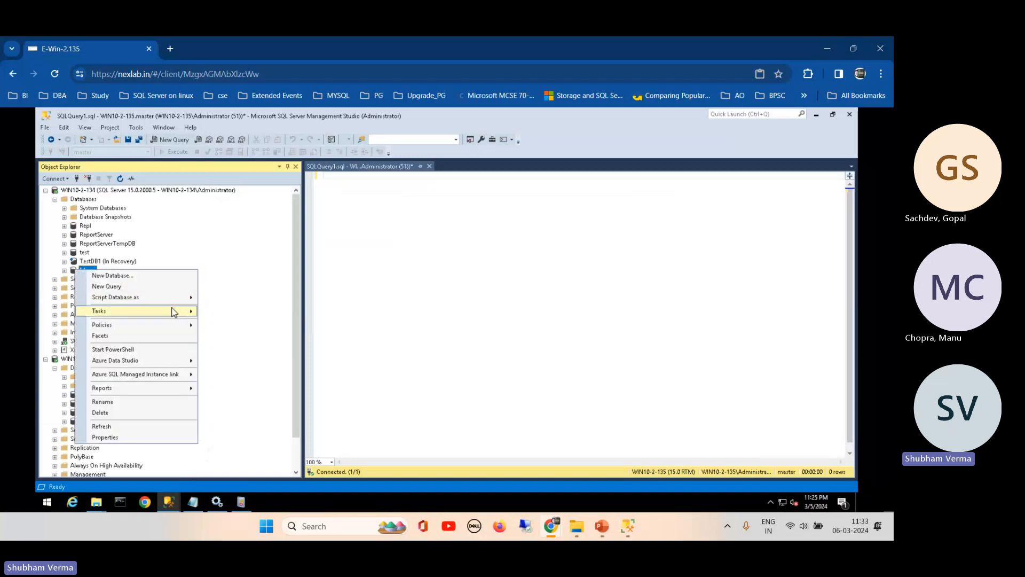
pyautogui.moveTo(176, 312)
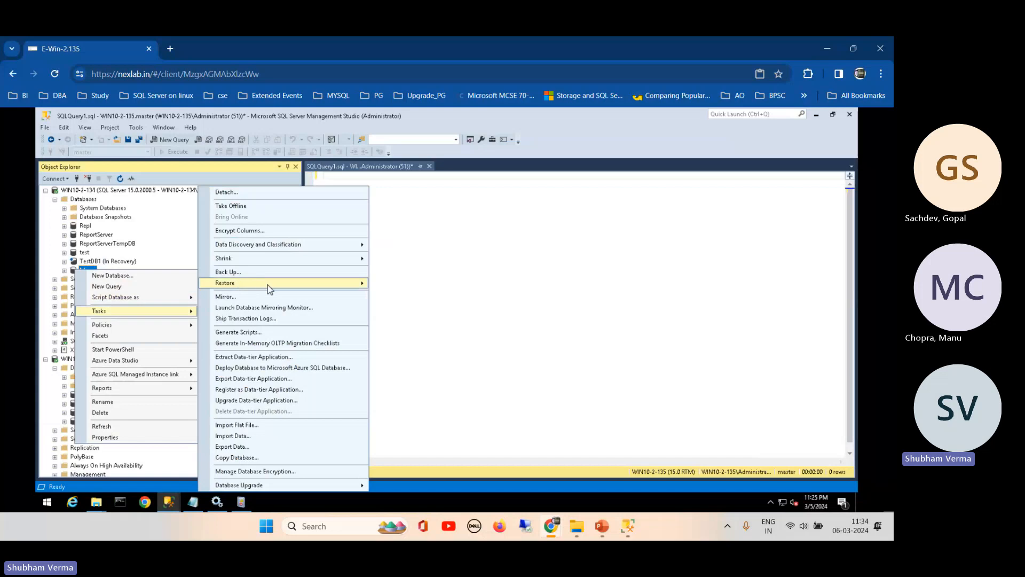
pyautogui.moveTo(366, 283)
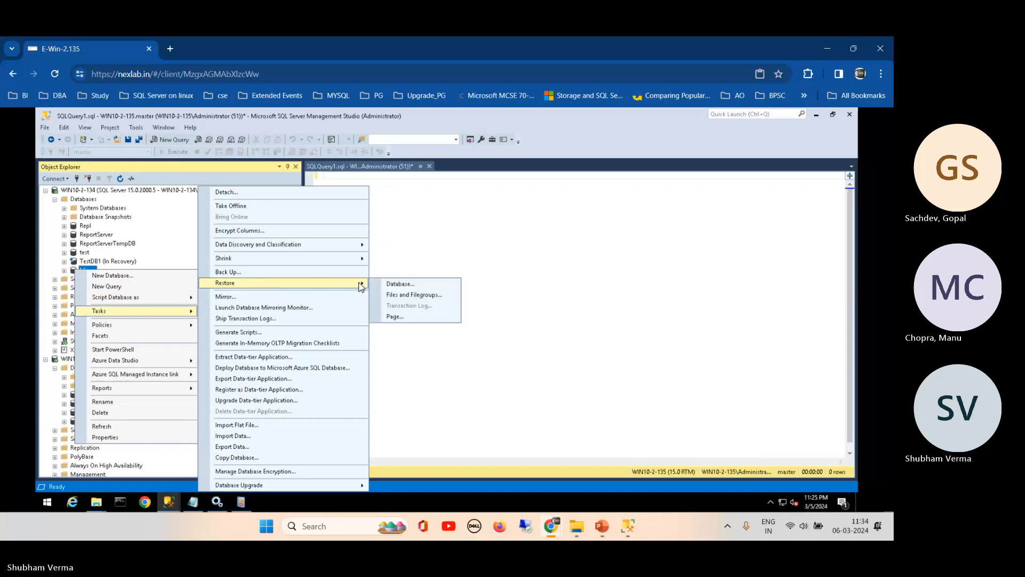
pyautogui.click(401, 282)
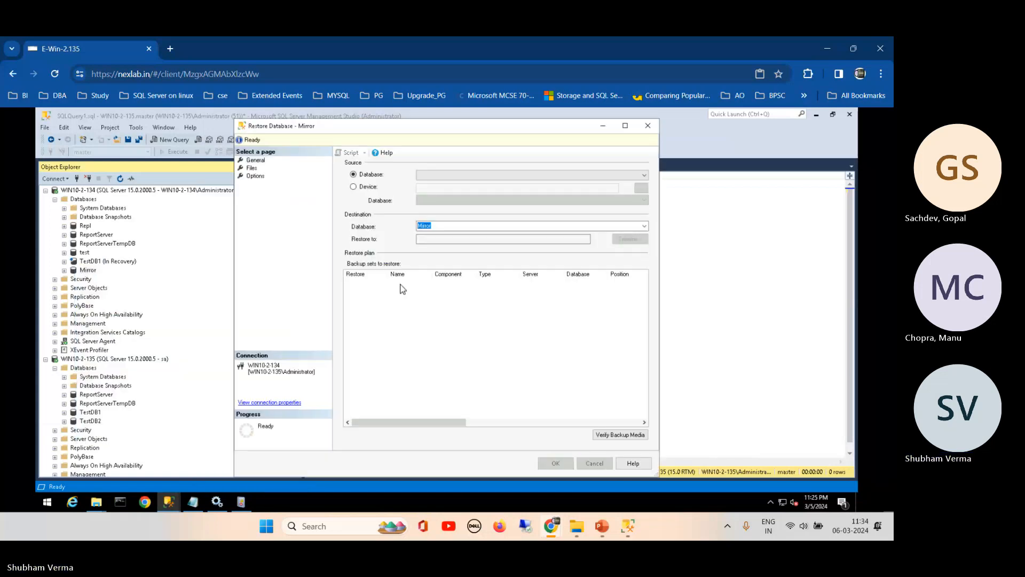
pyautogui.click(361, 187)
pyautogui.click(641, 190)
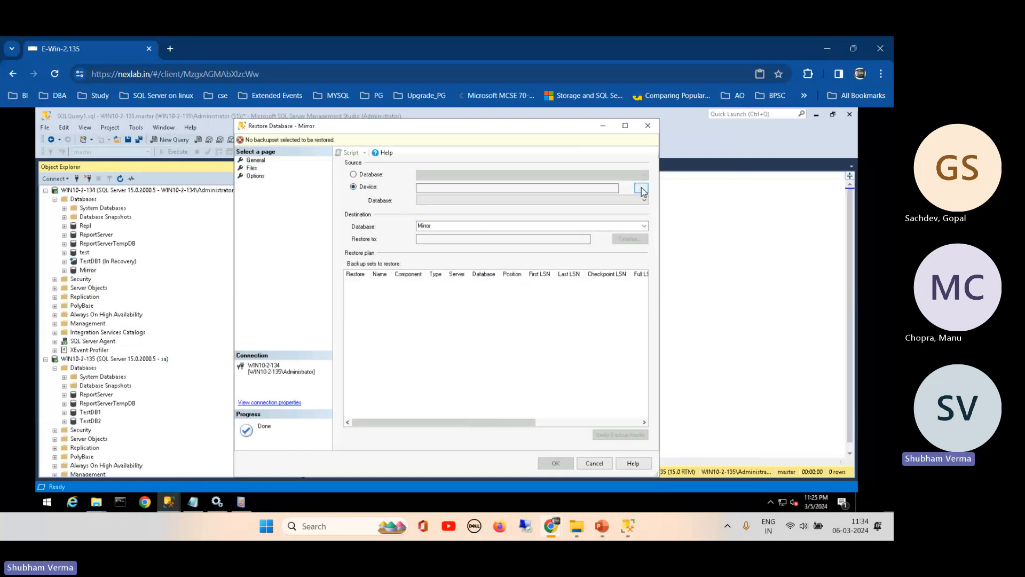
pyautogui.click(530, 275)
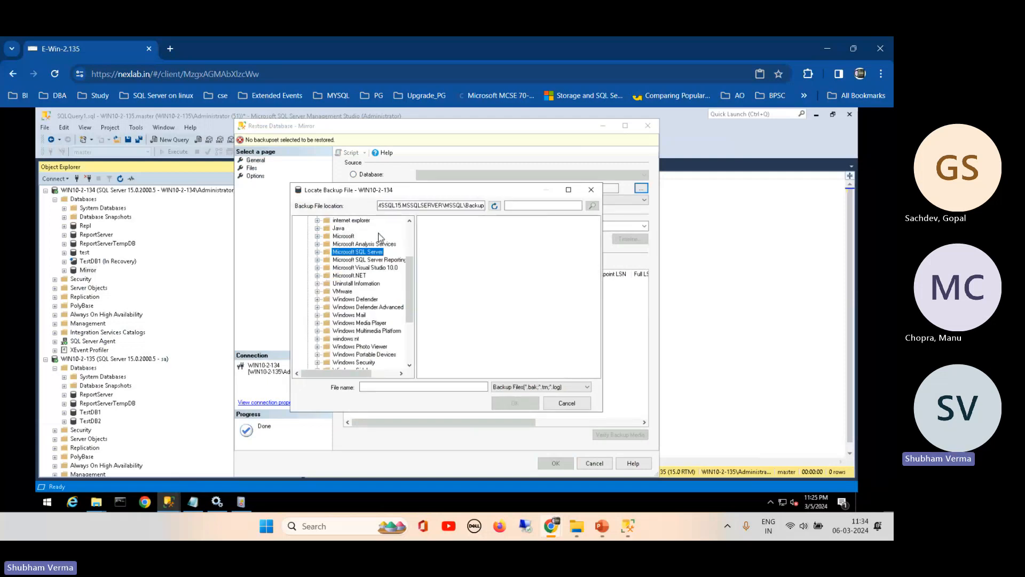
pyautogui.moveTo(410, 315); pyautogui.dragTo(406, 210)
pyautogui.click(338, 259)
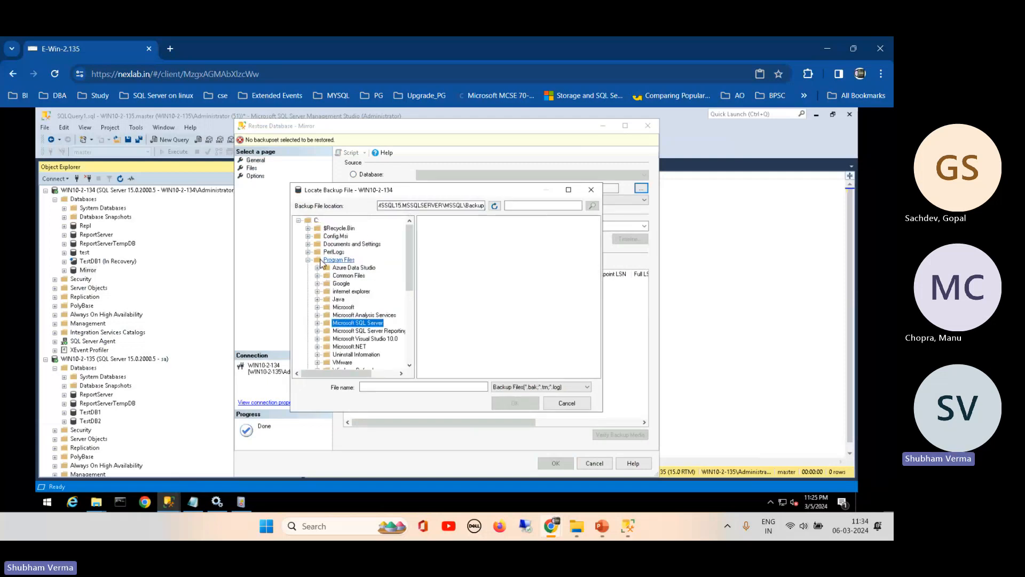
pyautogui.click(308, 259)
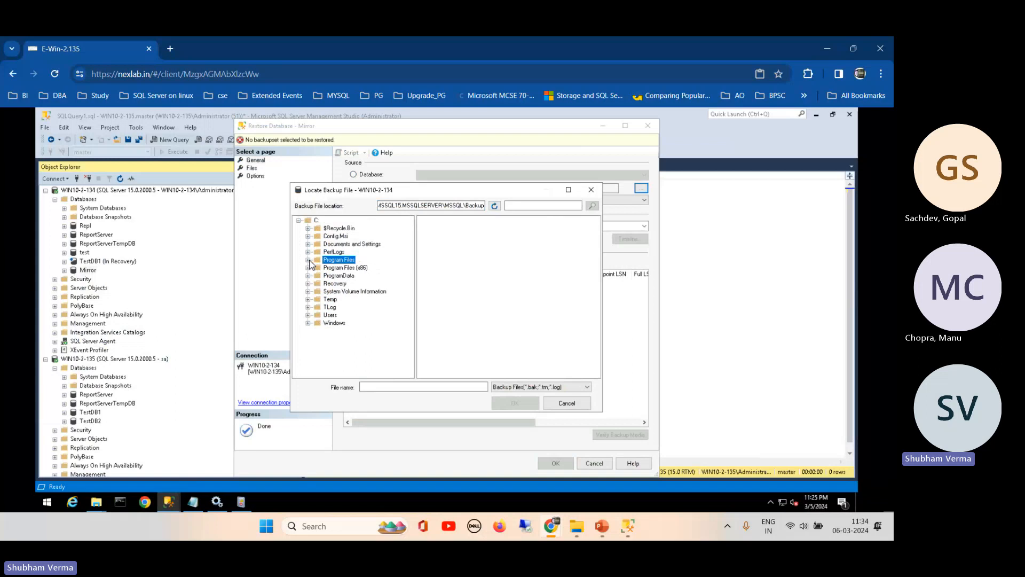
pyautogui.click(329, 307)
pyautogui.click(439, 220)
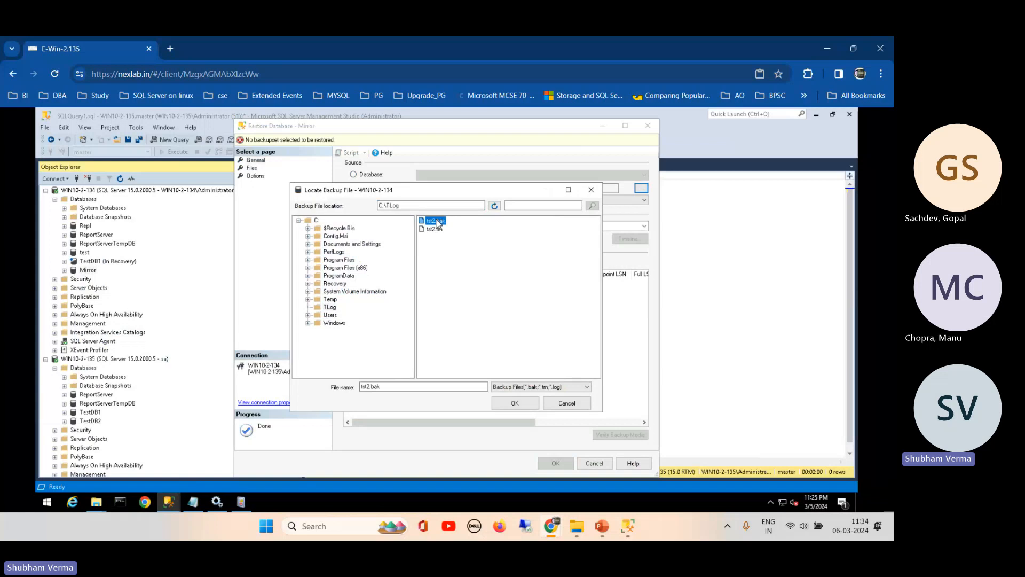
pyautogui.click(513, 404)
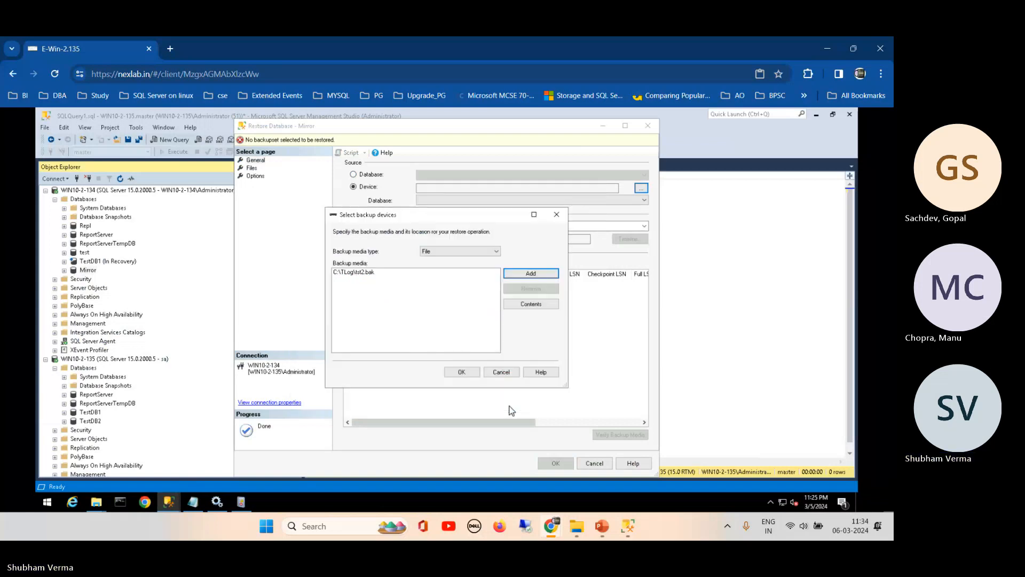
pyautogui.click(462, 372)
# - Relocate all database files and set the recovery state to RESTORE WITH NORECOVERY
pyautogui.click(251, 168)
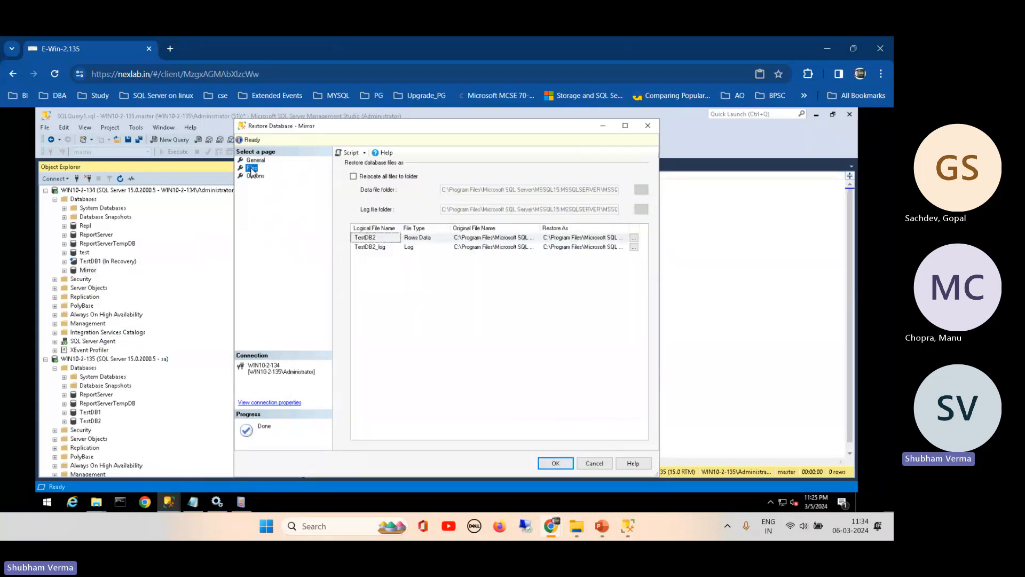
pyautogui.click(255, 177)
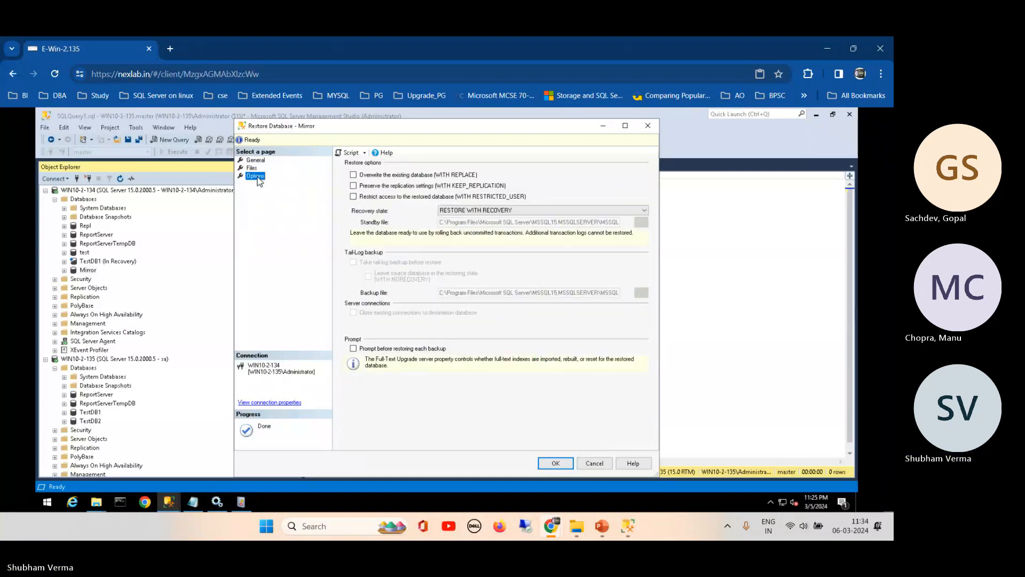
pyautogui.click(252, 168)
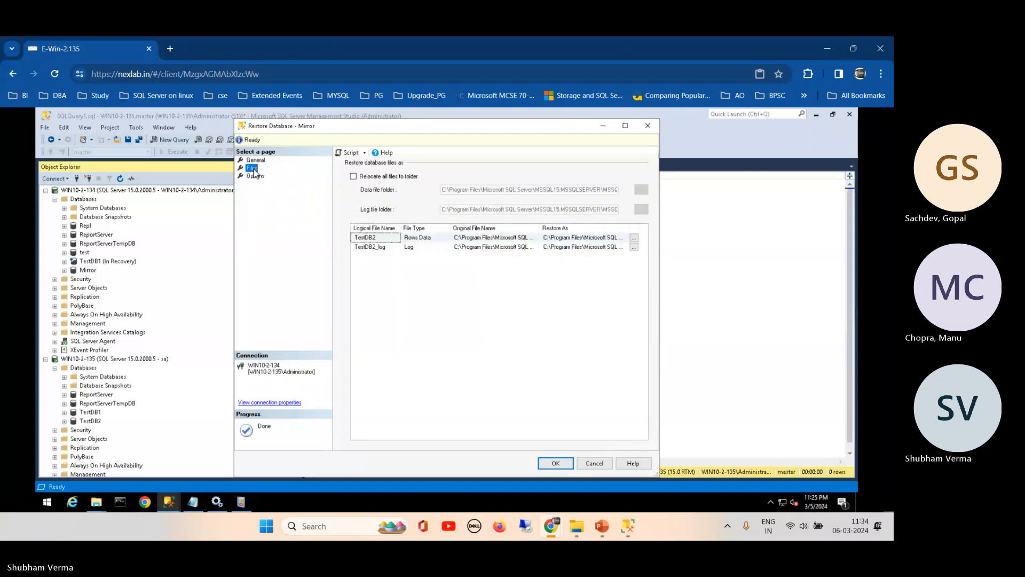
pyautogui.click(370, 177)
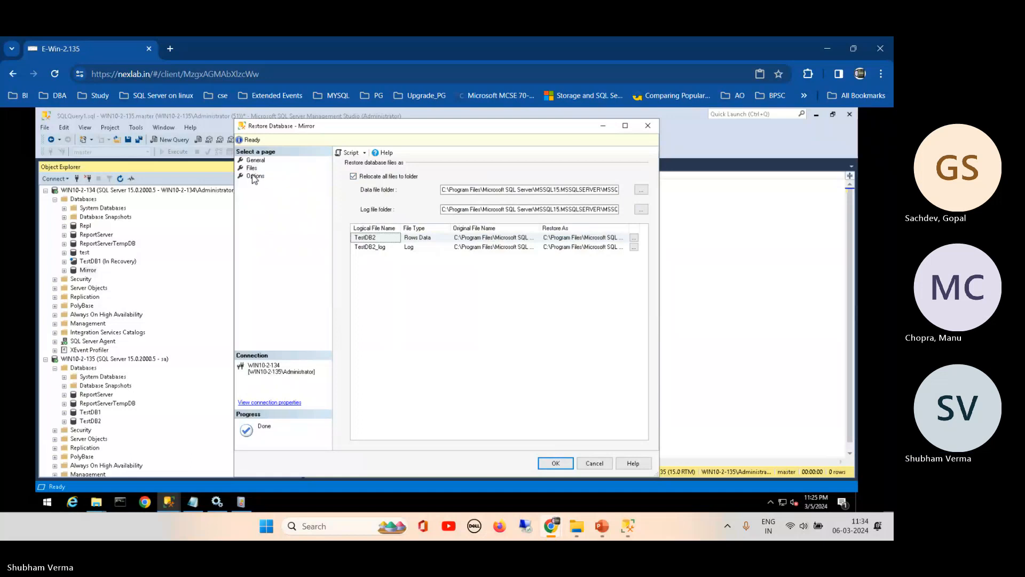
pyautogui.click(255, 177)
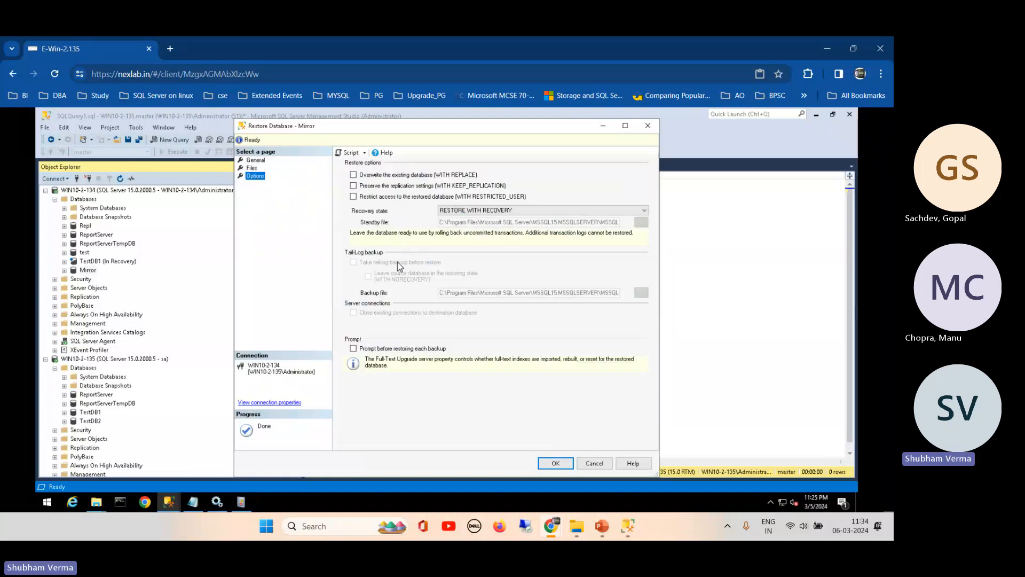
pyautogui.click(468, 213)
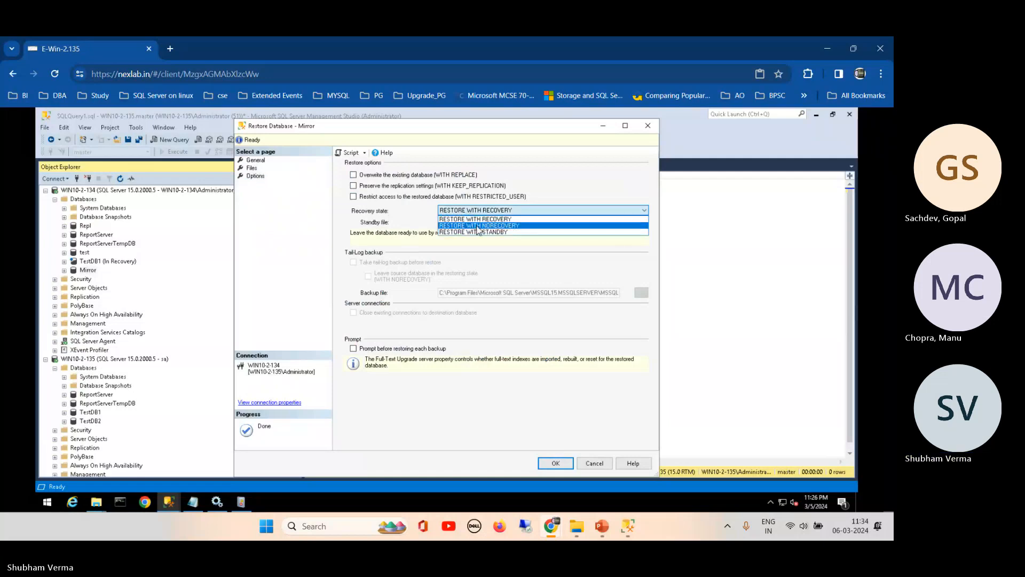
pyautogui.click(478, 225)
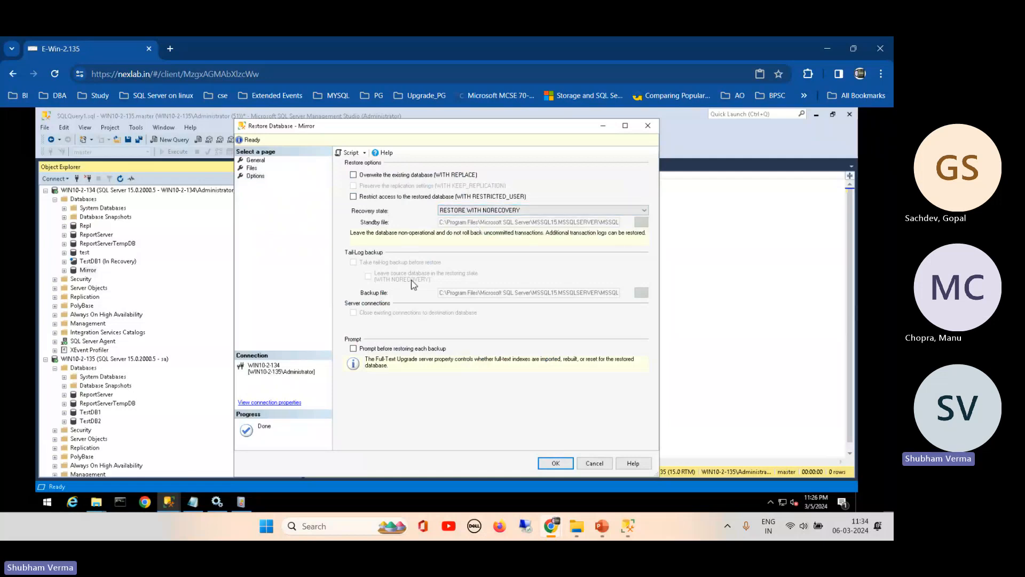
# - Restore tst2.bak over the existing Mirror database with WITH REPLACE after the first attempt fails
pyautogui.click(556, 464)
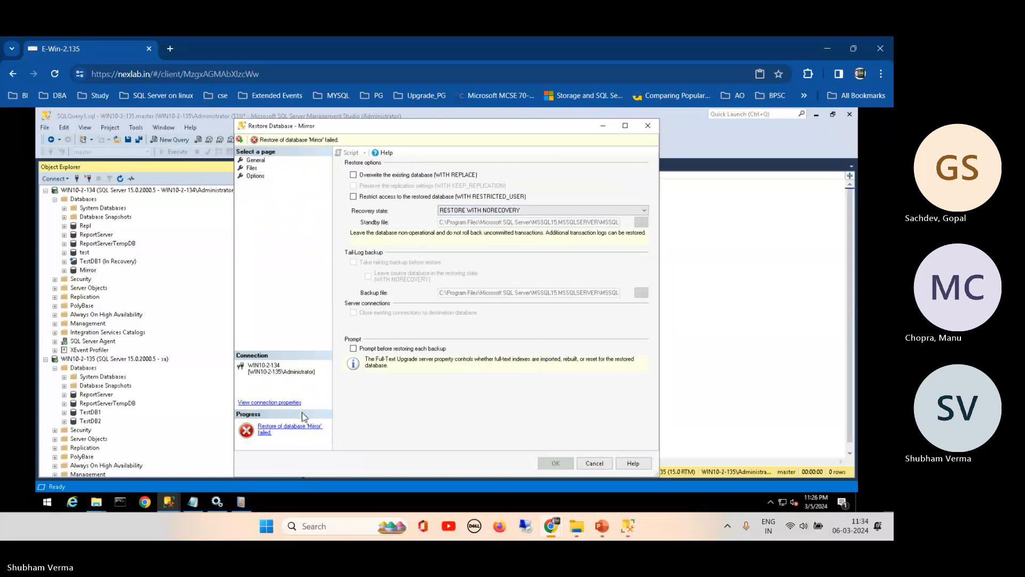
pyautogui.click(289, 430)
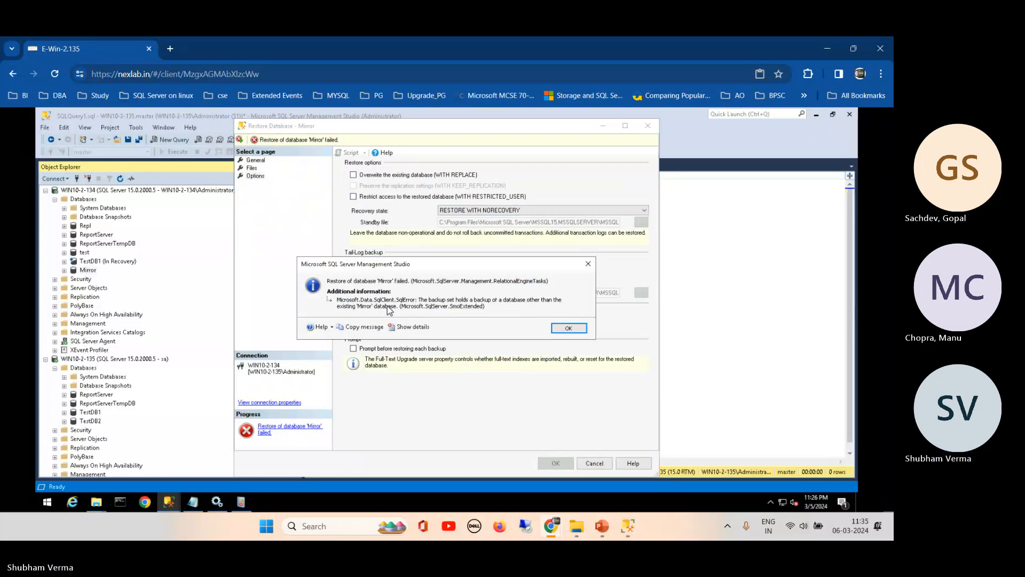
pyautogui.click(569, 328)
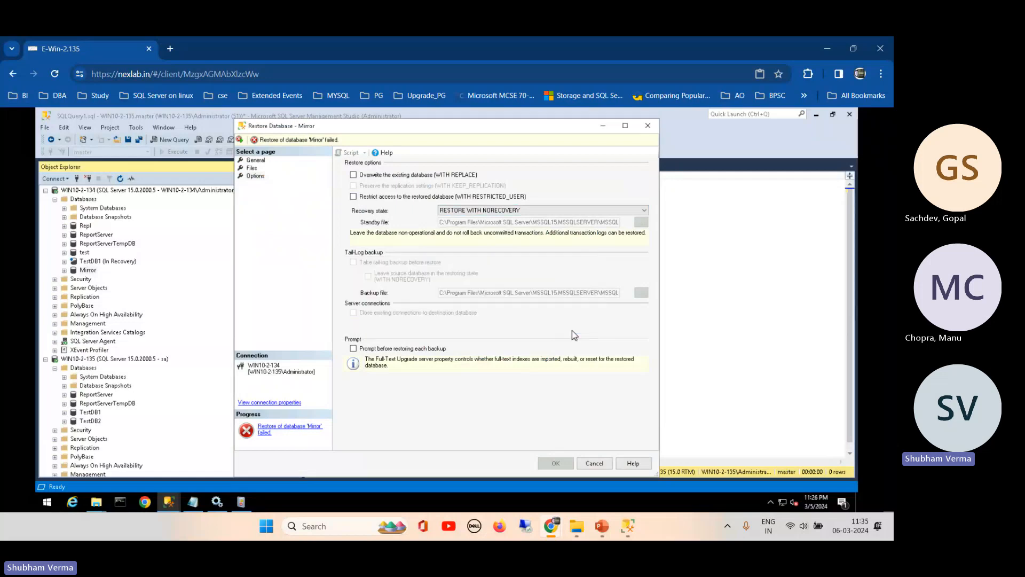
pyautogui.click(360, 175)
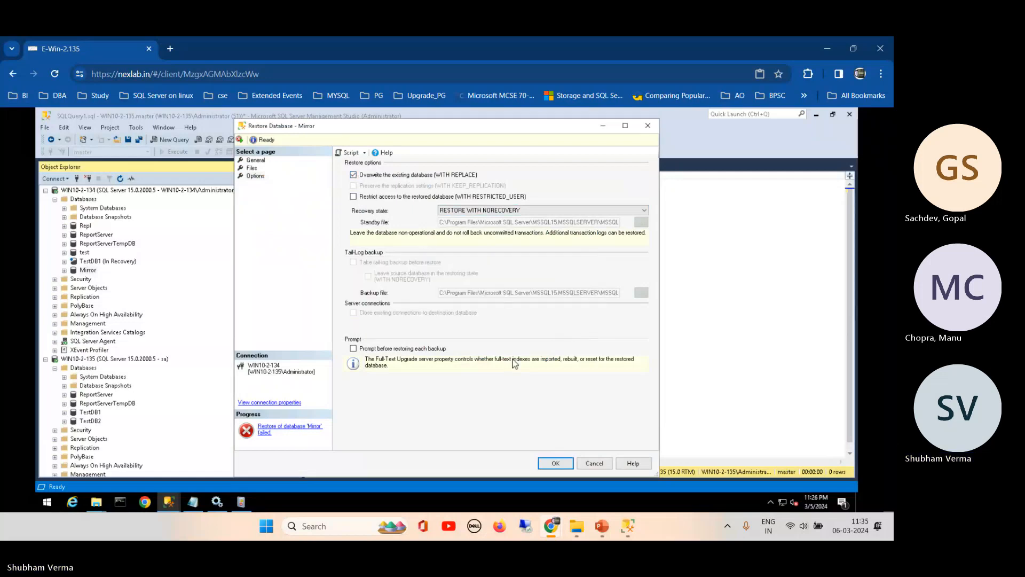
pyautogui.click(553, 464)
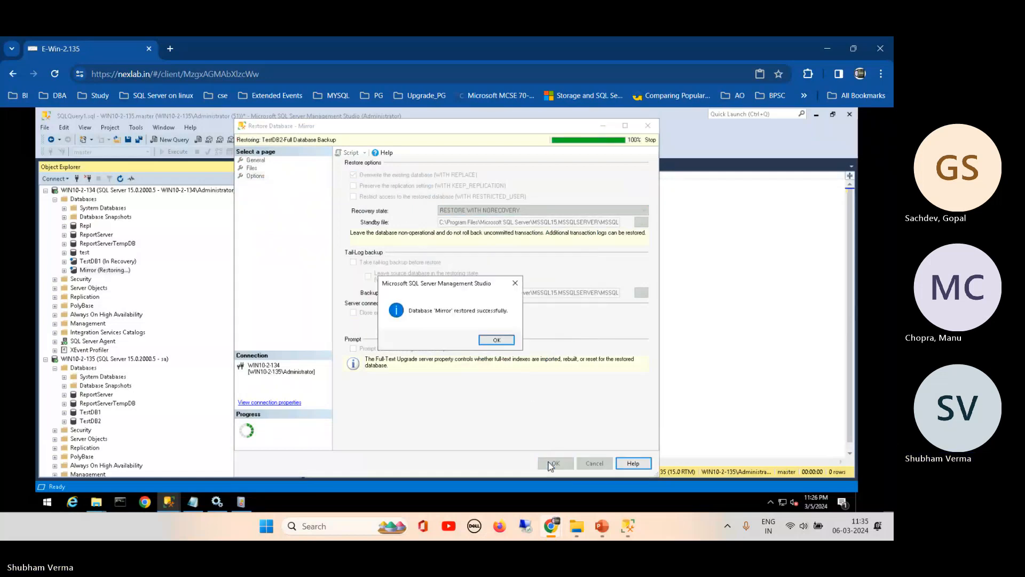
pyautogui.click(497, 339)
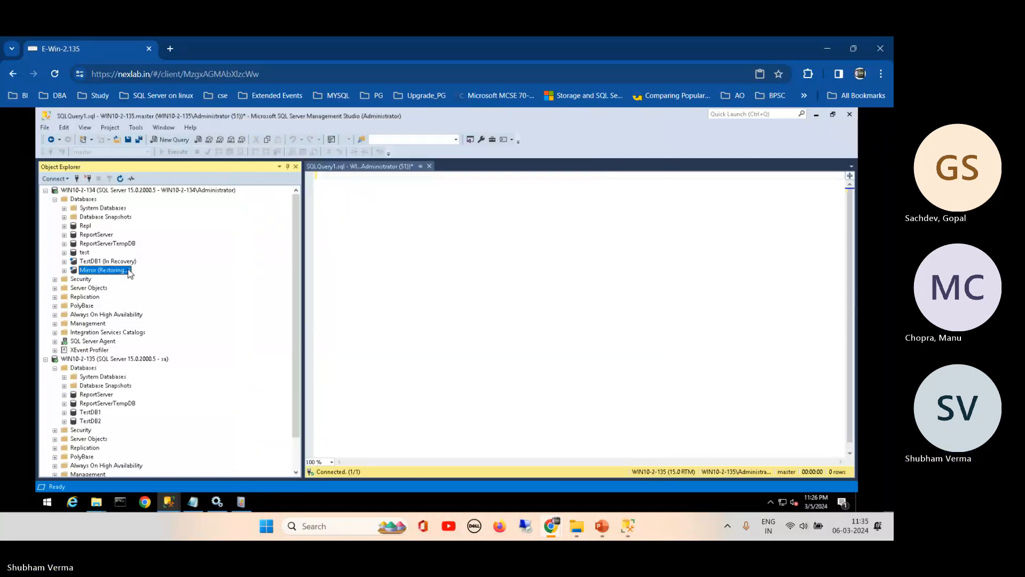
# - Start a transaction log restore into the restoring Mirror database from a backup device
pyautogui.rightClick(85, 273)
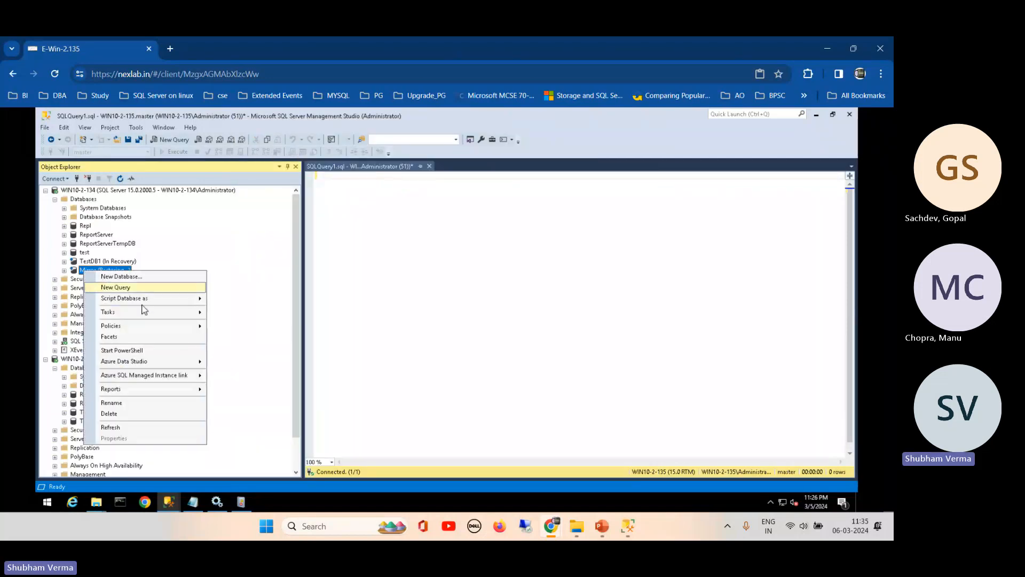
pyautogui.moveTo(185, 314)
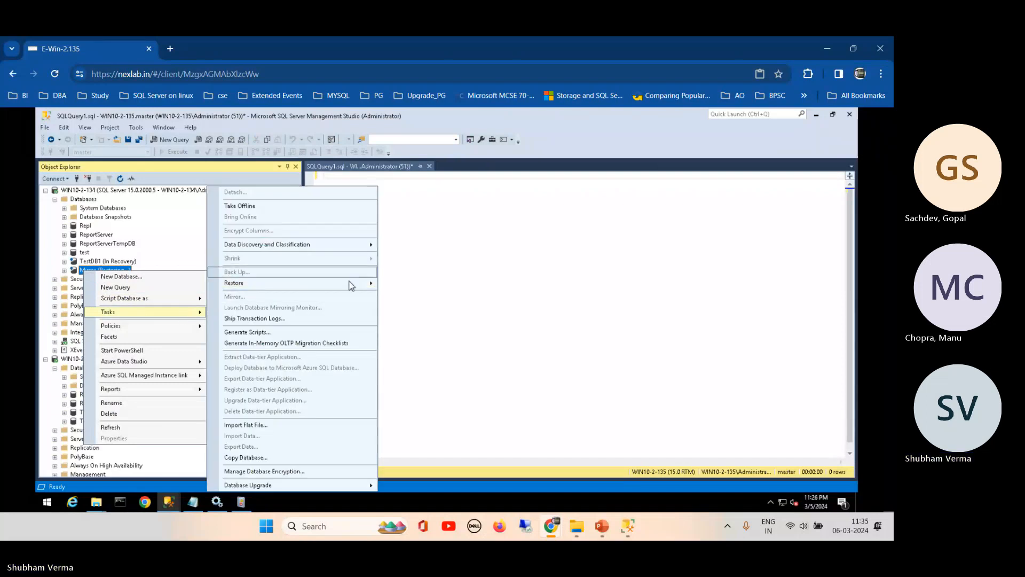
pyautogui.moveTo(349, 284)
pyautogui.click(427, 307)
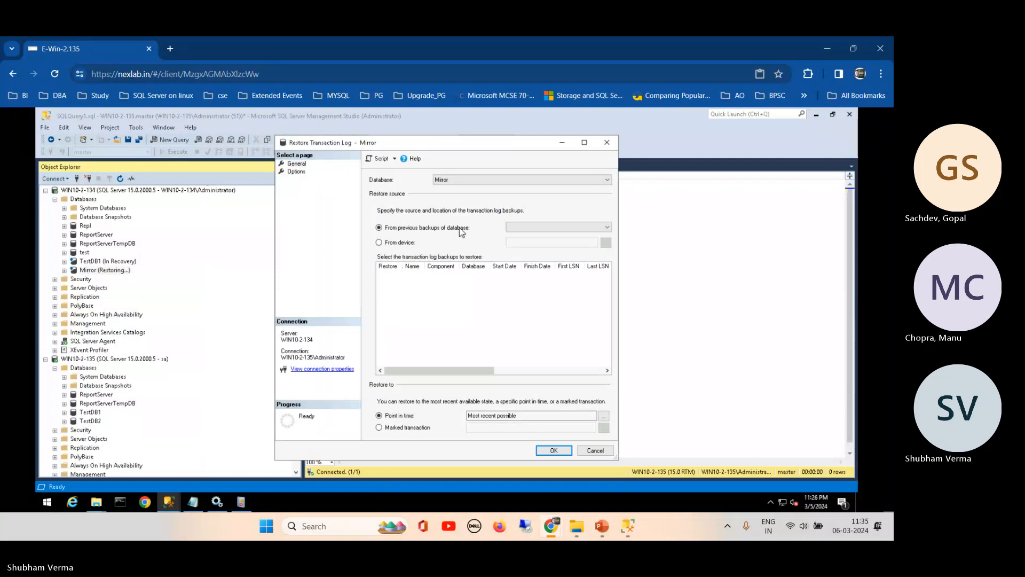
pyautogui.click(393, 243)
# - Select C:\TLog\tst2.trn as the log backup file and view the restore options
pyautogui.click(606, 243)
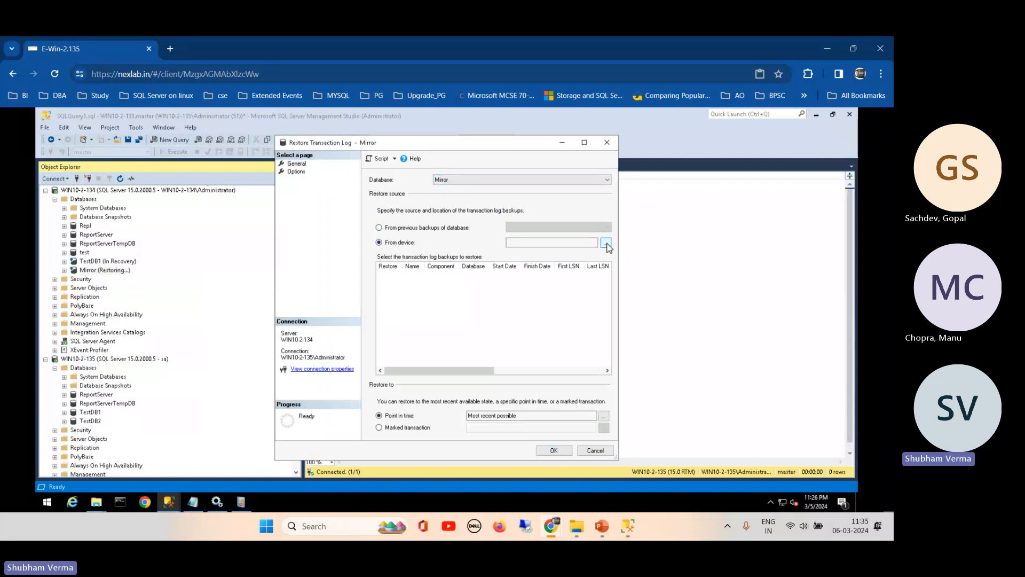
pyautogui.click(527, 273)
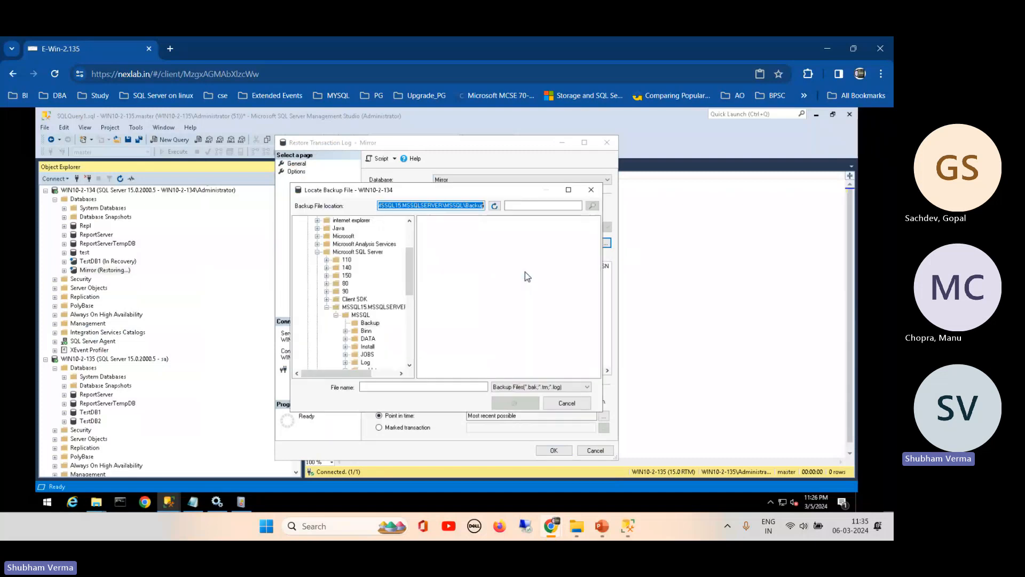
pyautogui.click(318, 251)
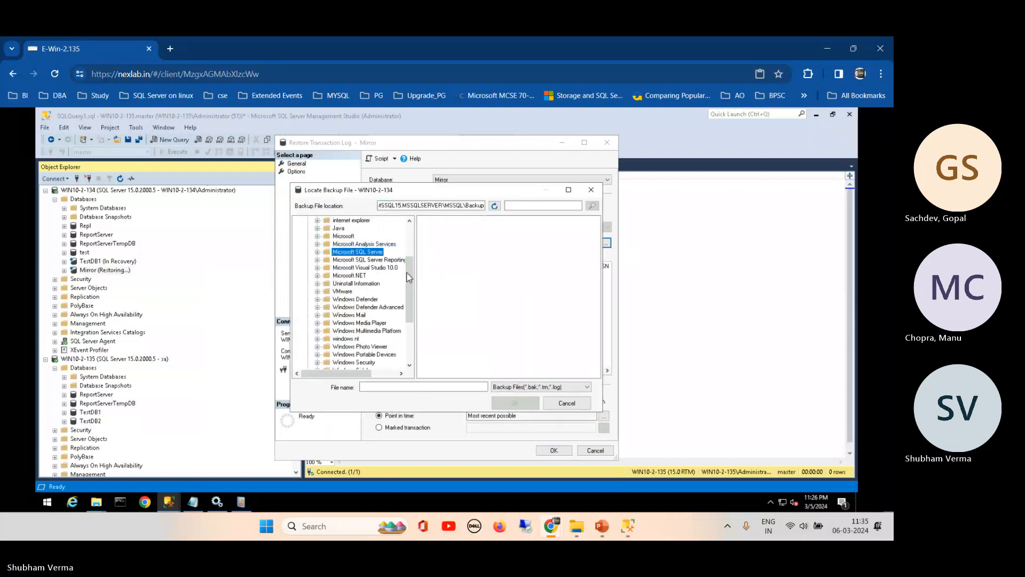
pyautogui.moveTo(408, 262); pyautogui.dragTo(407, 228)
pyautogui.click(308, 260)
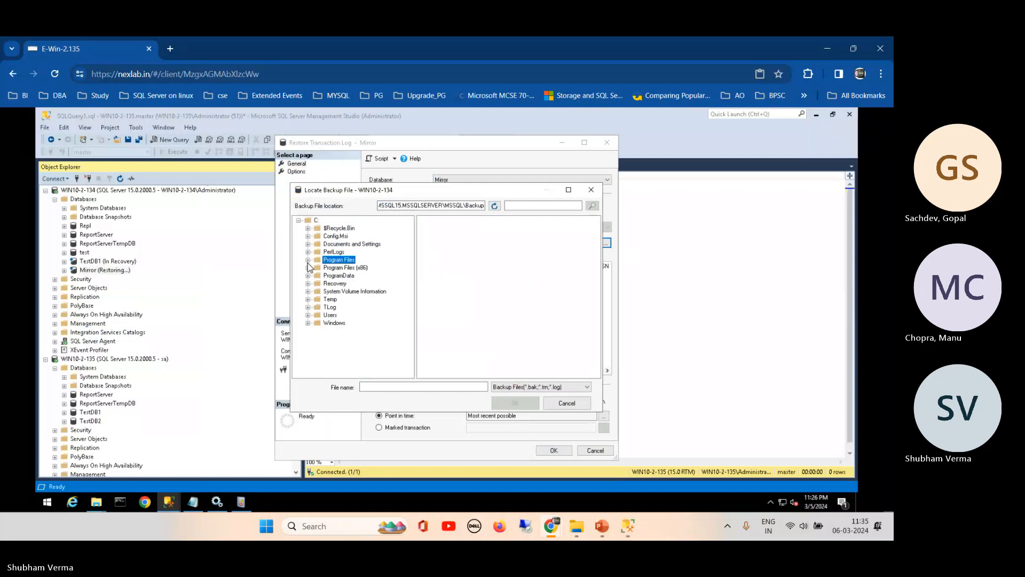
pyautogui.click(330, 307)
pyautogui.click(434, 229)
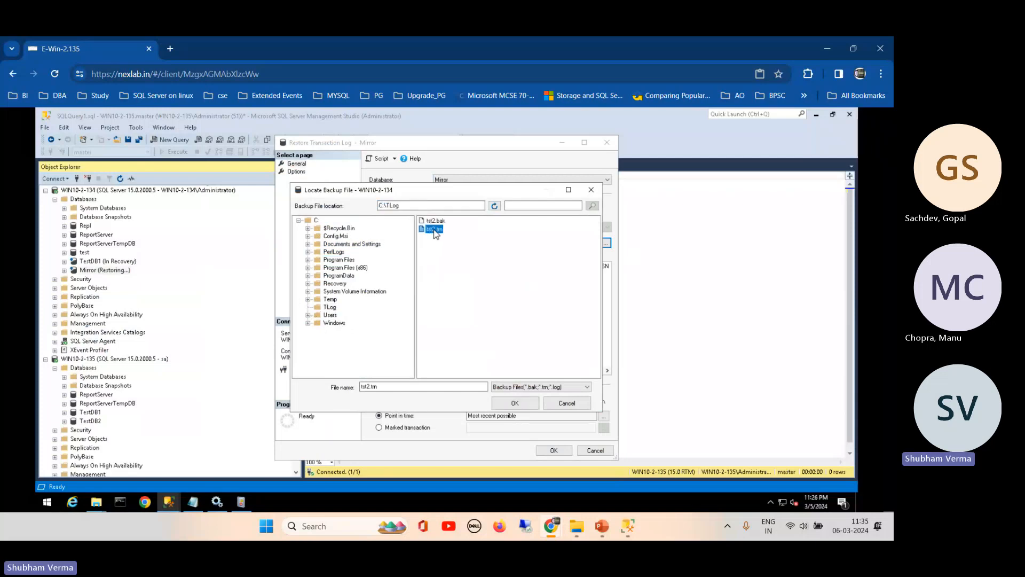
pyautogui.click(509, 403)
pyautogui.click(463, 377)
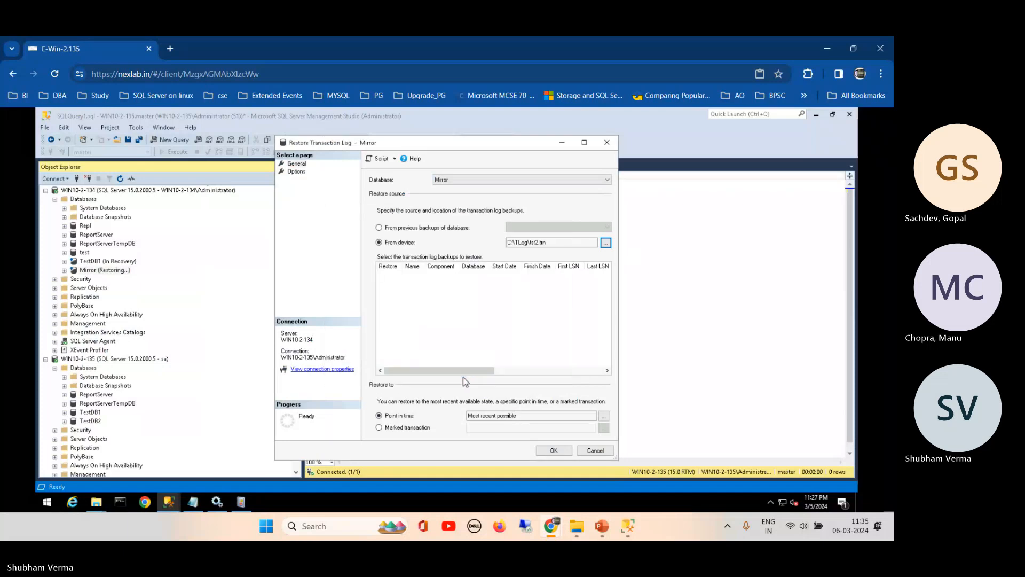
pyautogui.click(296, 172)
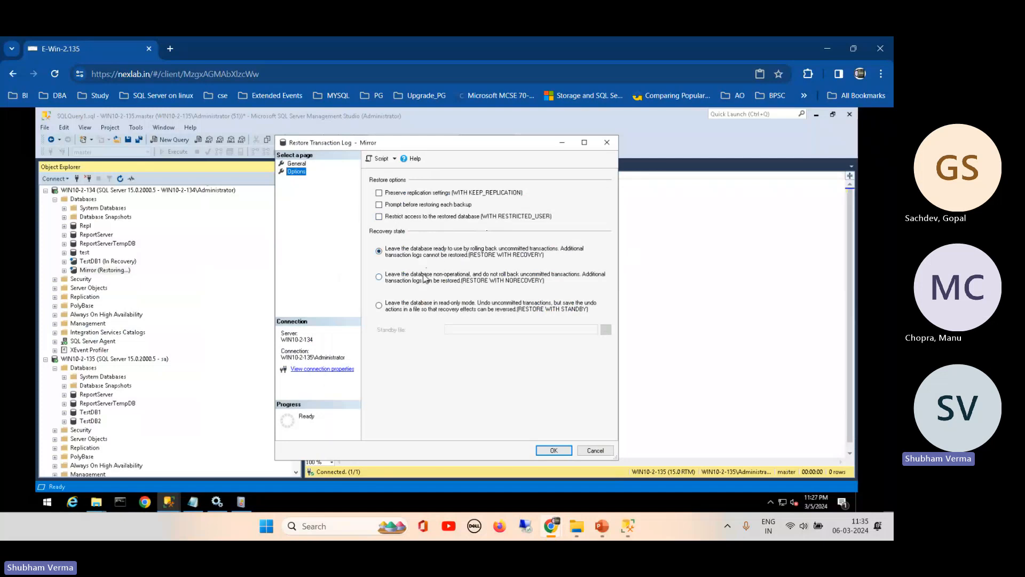
# - Restore tst2.trn onto Mirror WITH NORECOVERY; both attempts fail because the log is too recent
pyautogui.click(396, 280)
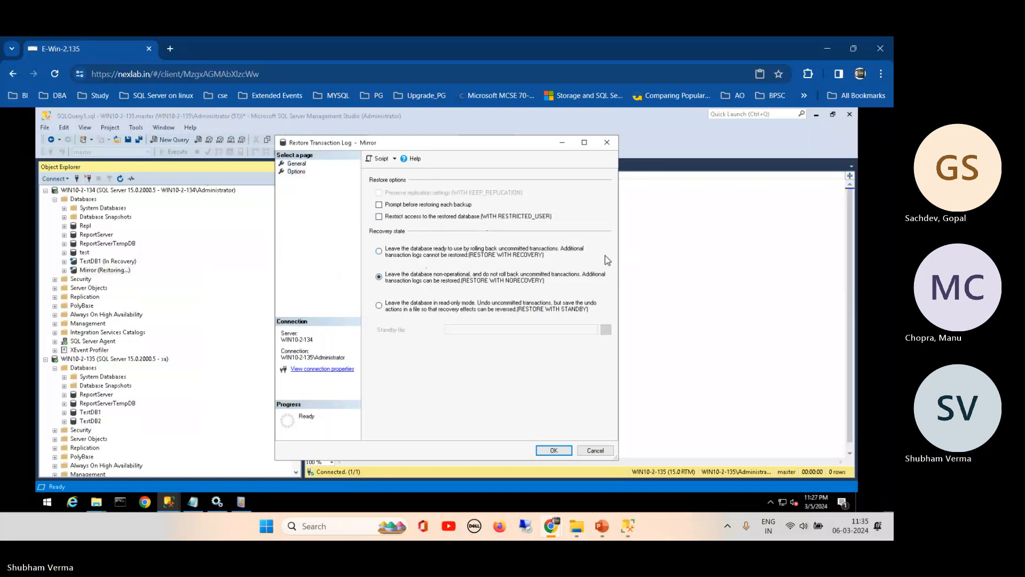
pyautogui.click(553, 451)
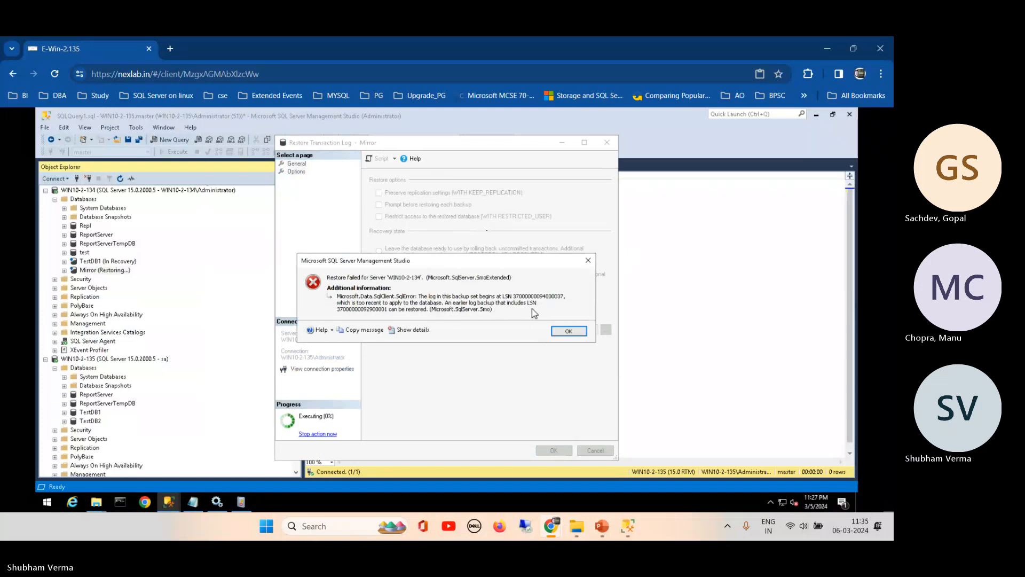
pyautogui.click(569, 331)
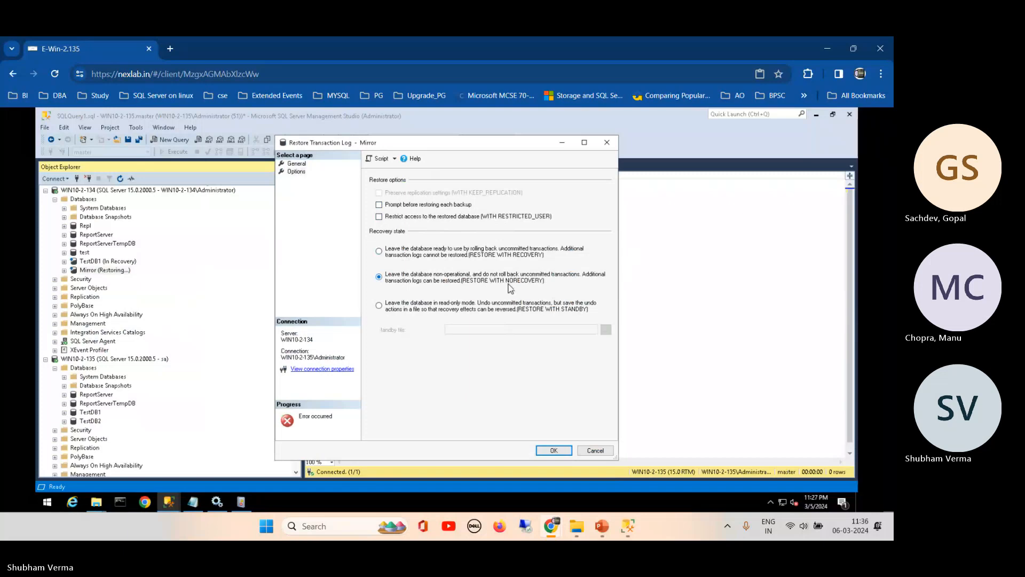
pyautogui.click(550, 450)
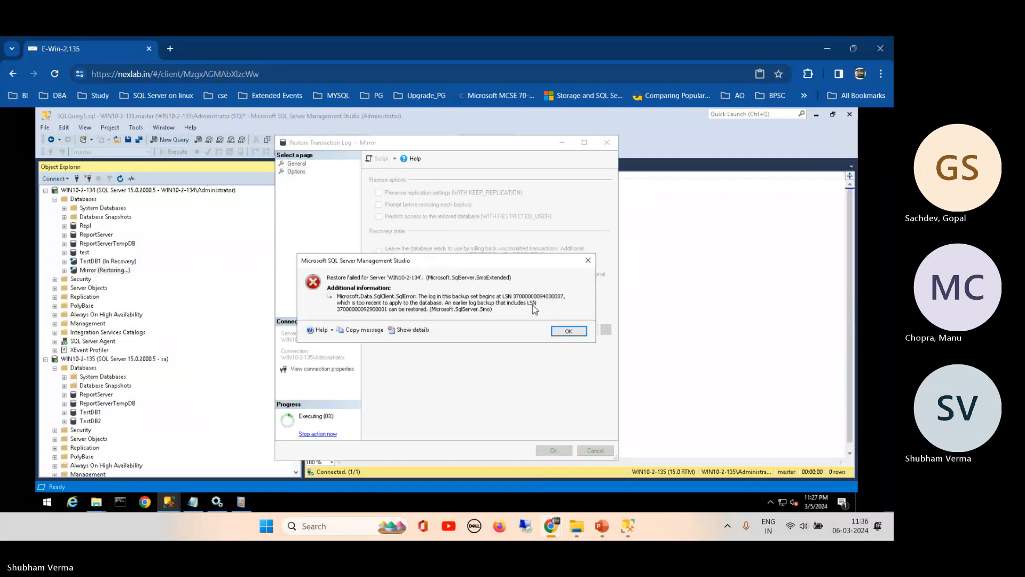
pyautogui.click(569, 331)
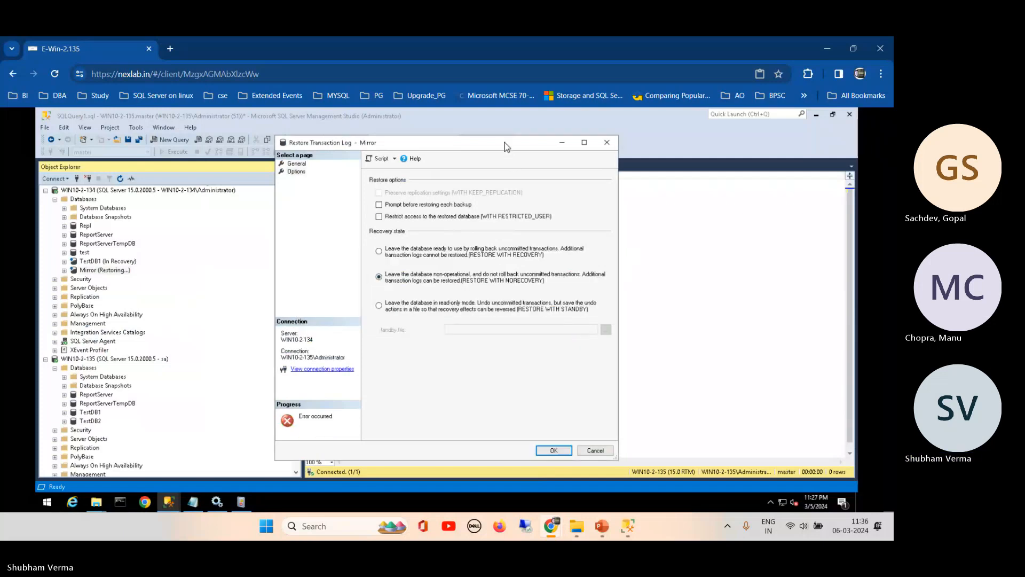
pyautogui.moveTo(506, 146); pyautogui.dragTo(311, 174)
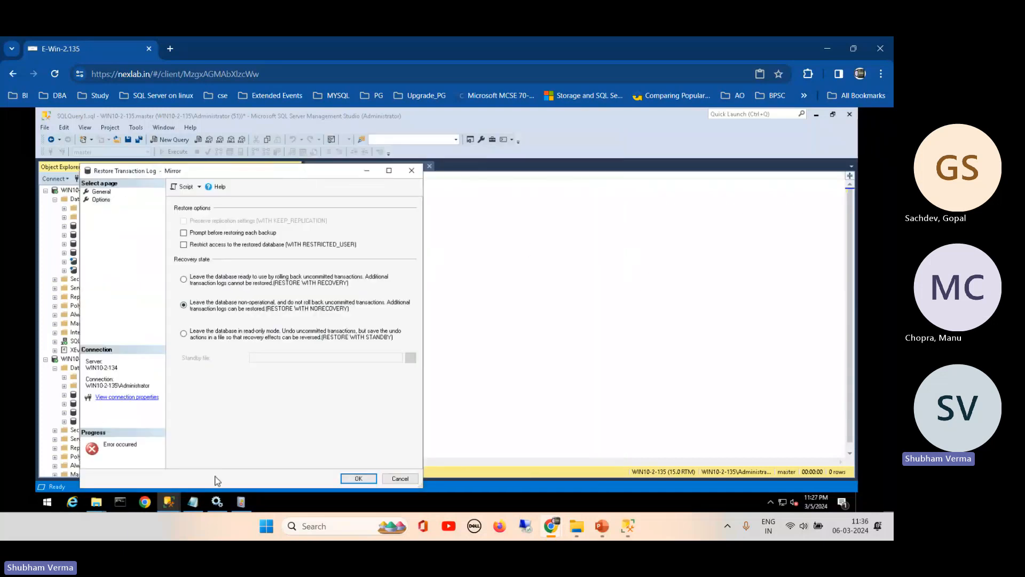
# - Refresh the TLog folder and confirm tst2's type is SQL Server Transaction Log Backup
pyautogui.click(96, 502)
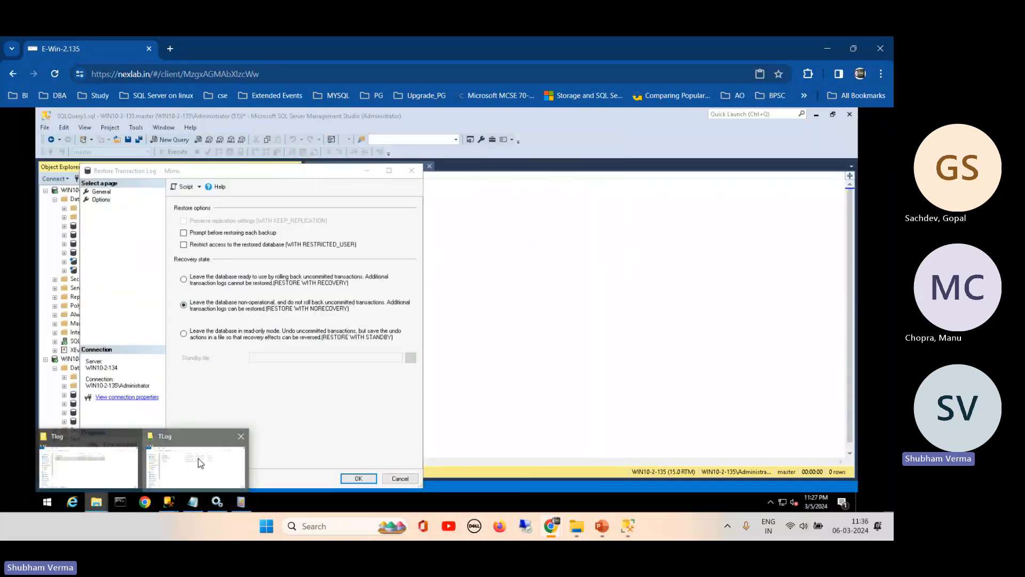
pyautogui.click(198, 458)
pyautogui.rightClick(321, 379)
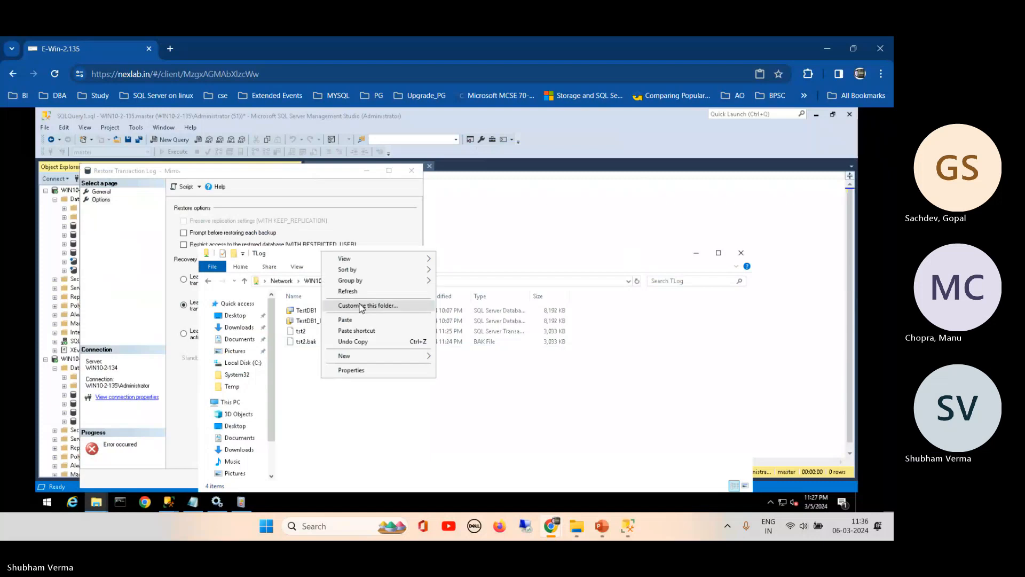
pyautogui.click(358, 291)
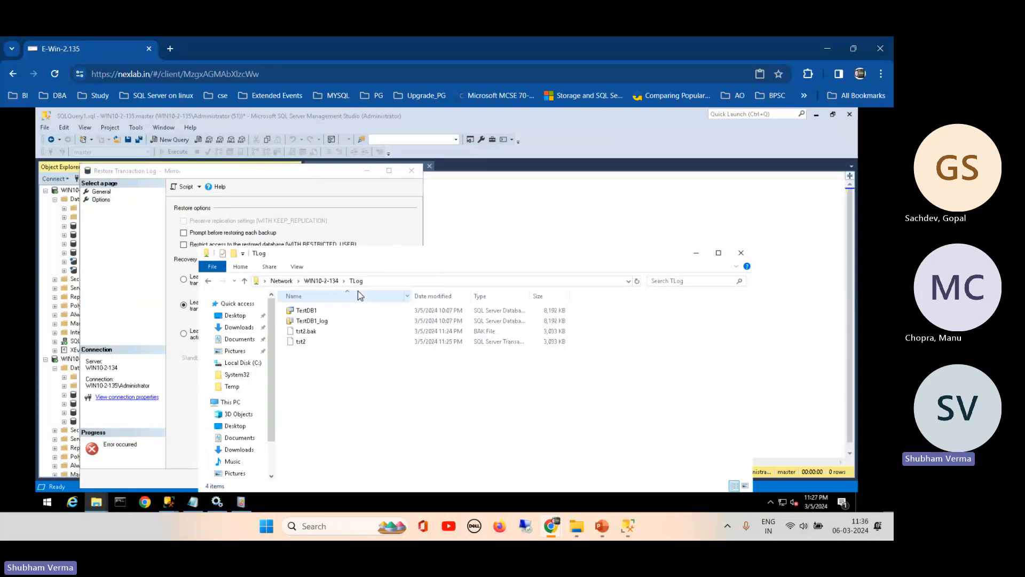
pyautogui.click(302, 345)
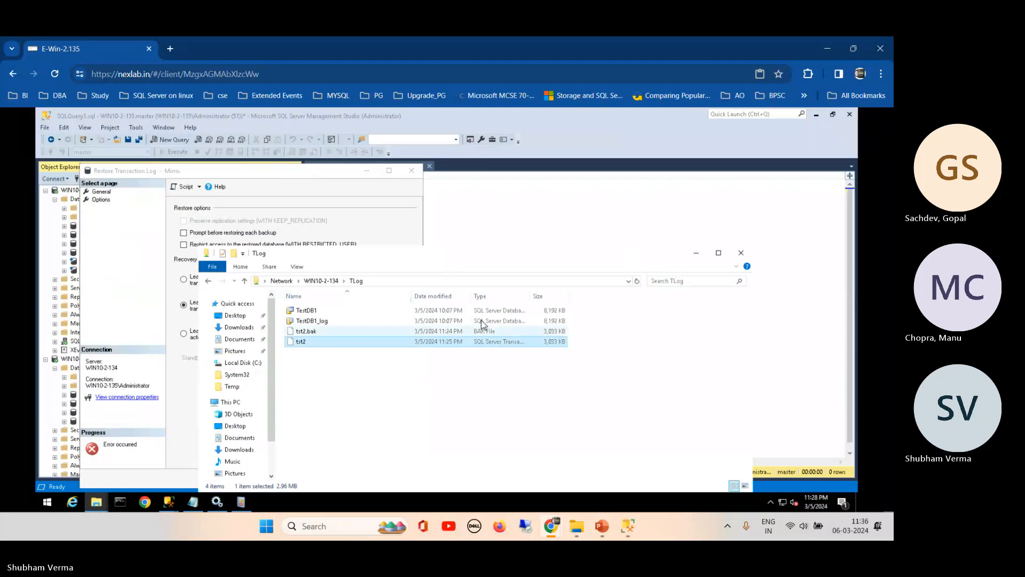
pyautogui.moveTo(530, 296); pyautogui.dragTo(583, 295)
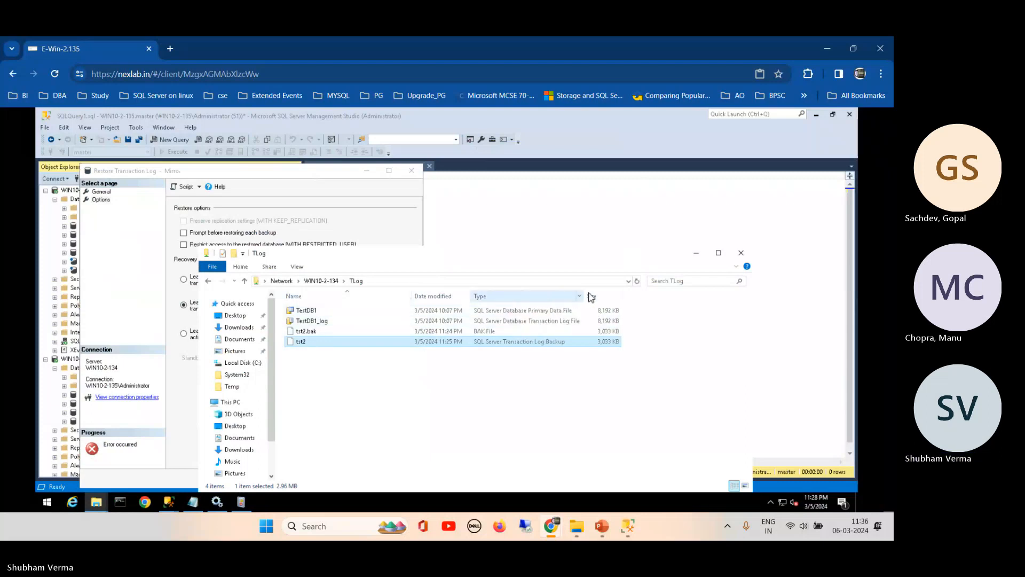
pyautogui.click(619, 296)
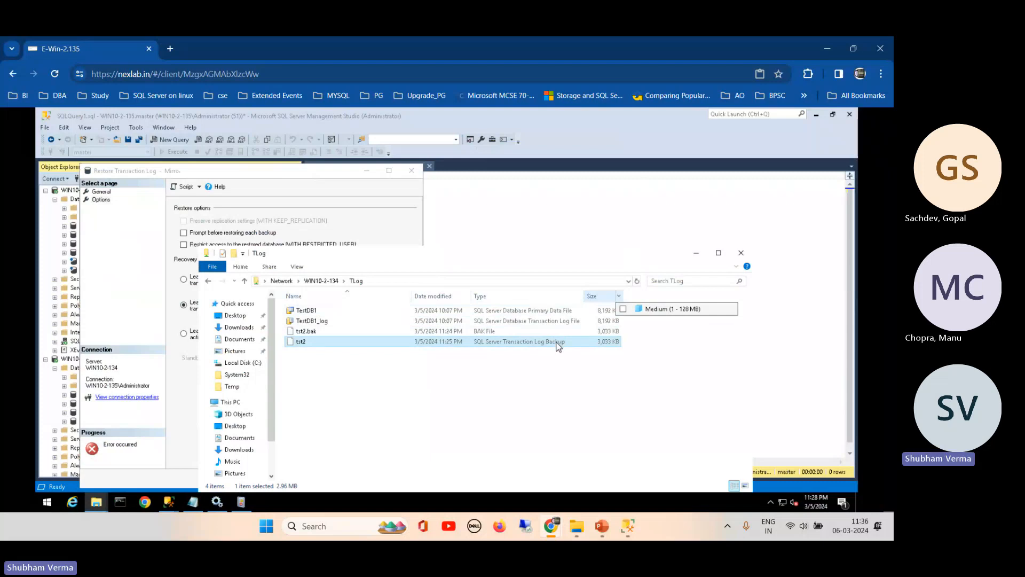
pyautogui.click(538, 210)
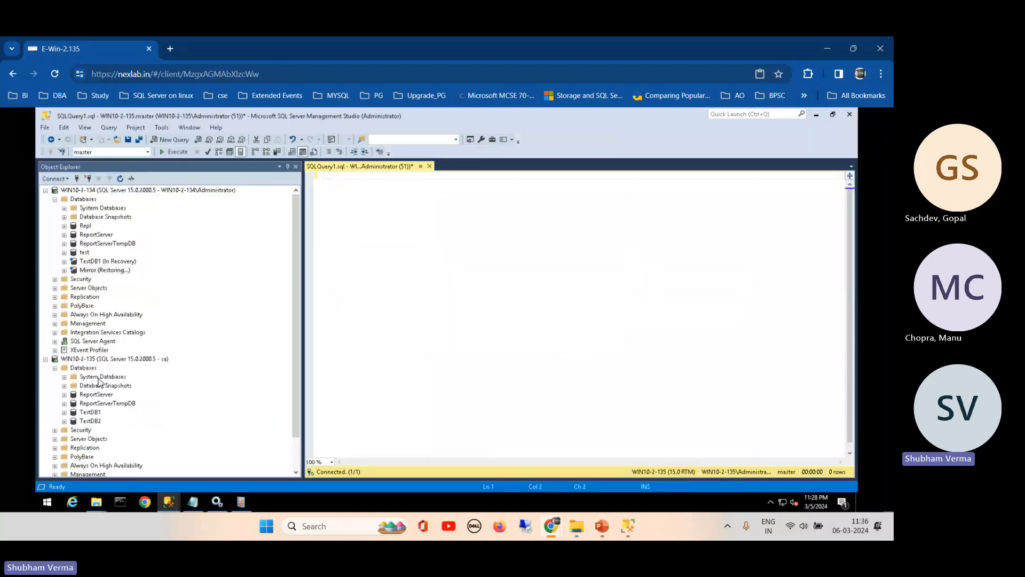
# - Select the top 1000 rows of msdb's dbo.backupset on WIN10-2-135 and widen the results
pyautogui.click(64, 377)
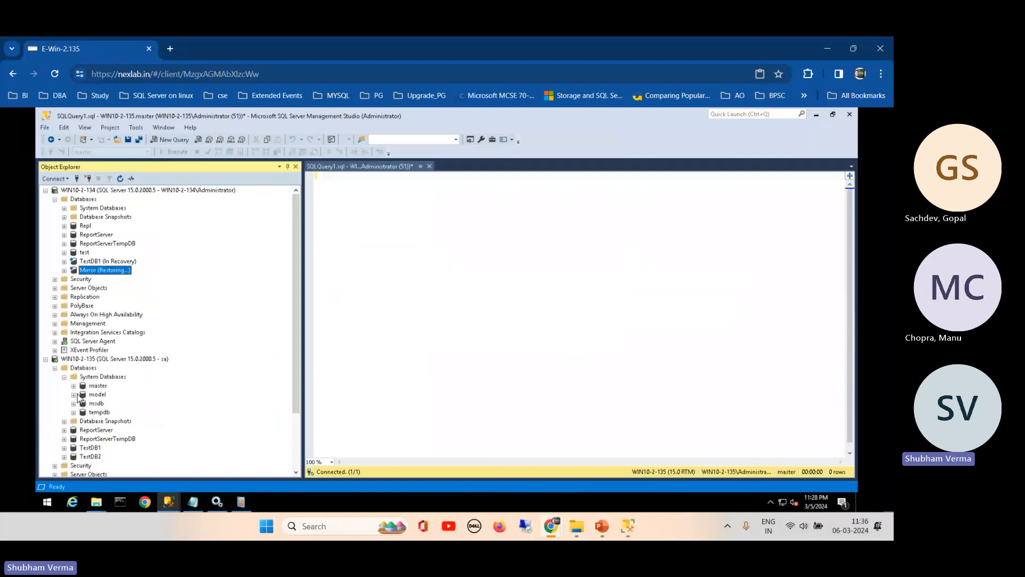
pyautogui.click(73, 404)
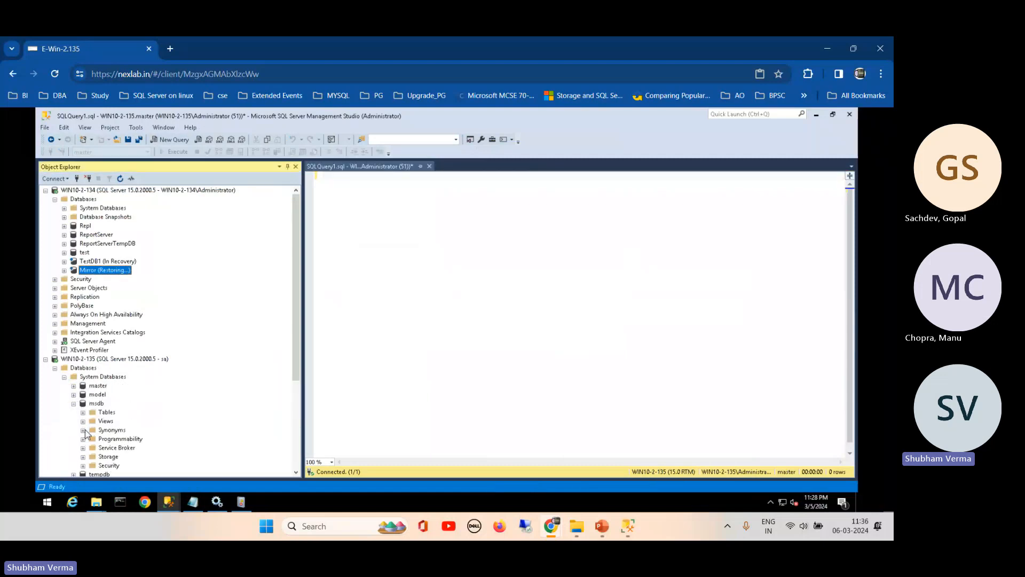
pyautogui.click(83, 412)
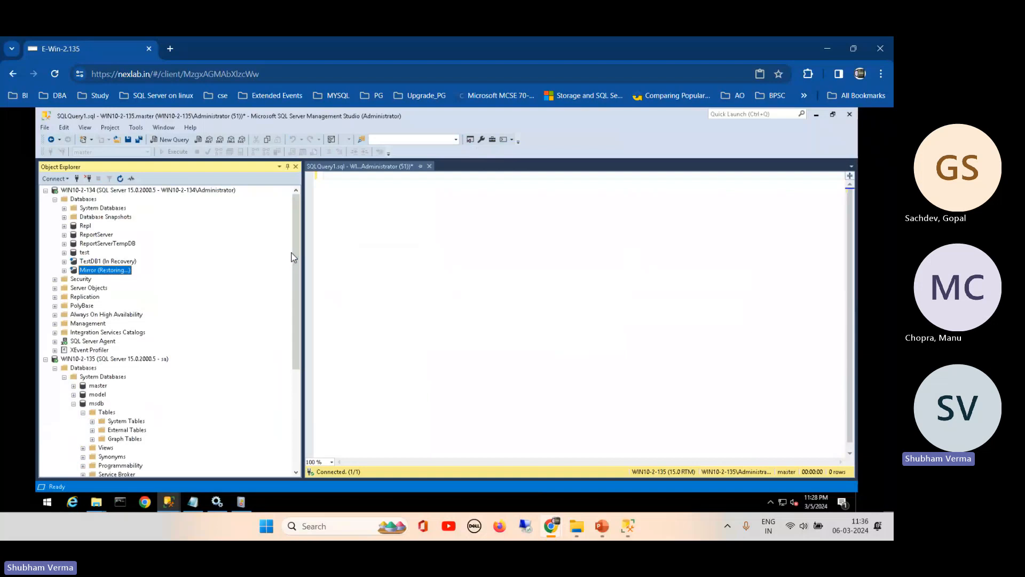
pyautogui.scroll(-3, 282, 377)
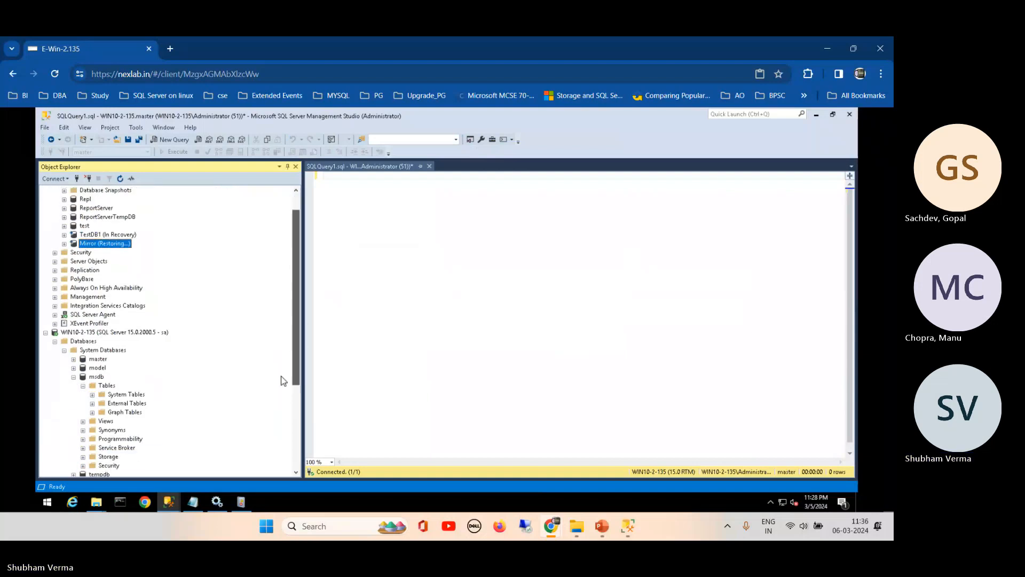
pyautogui.click(93, 332)
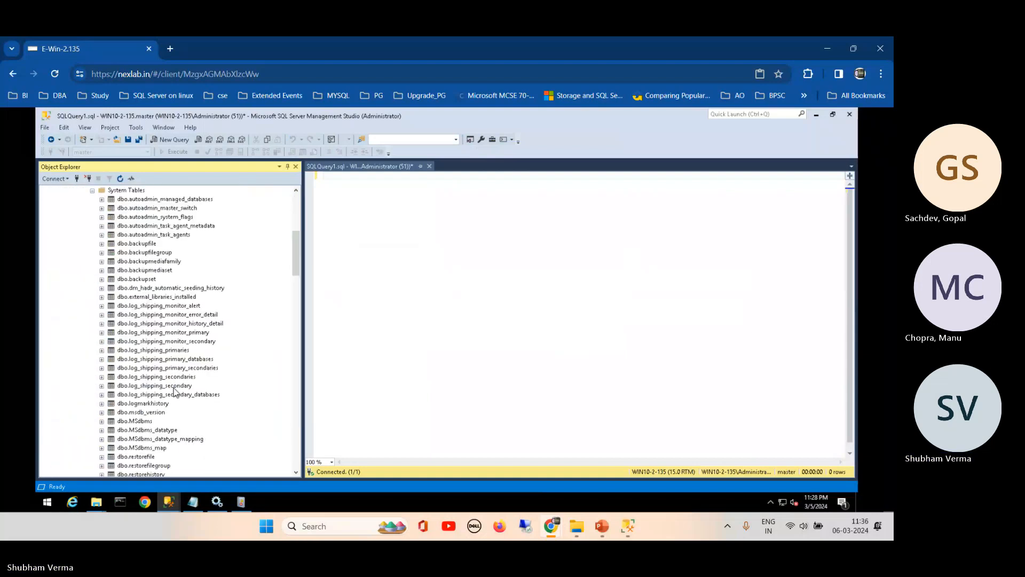
pyautogui.rightClick(144, 279)
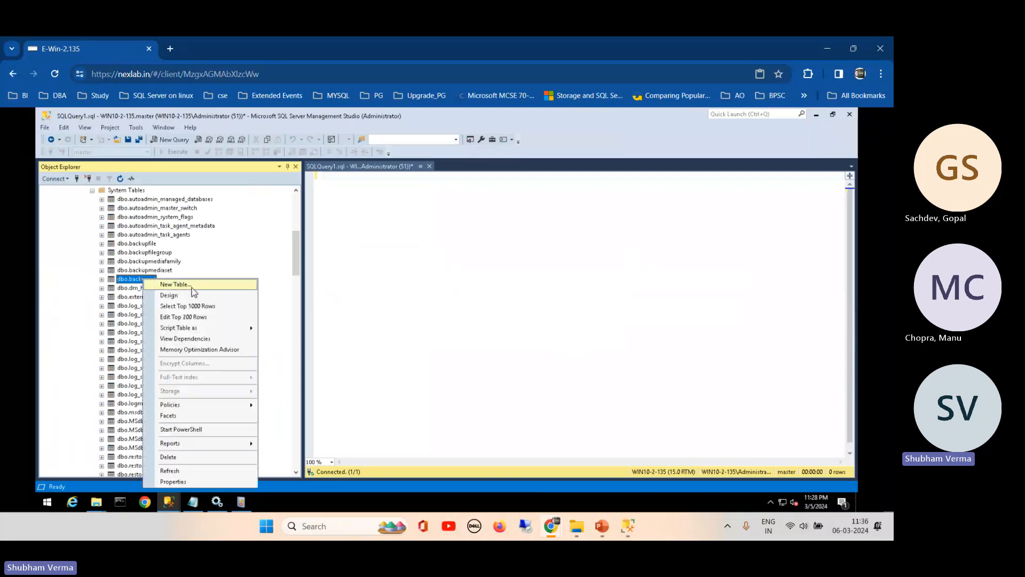
pyautogui.click(194, 306)
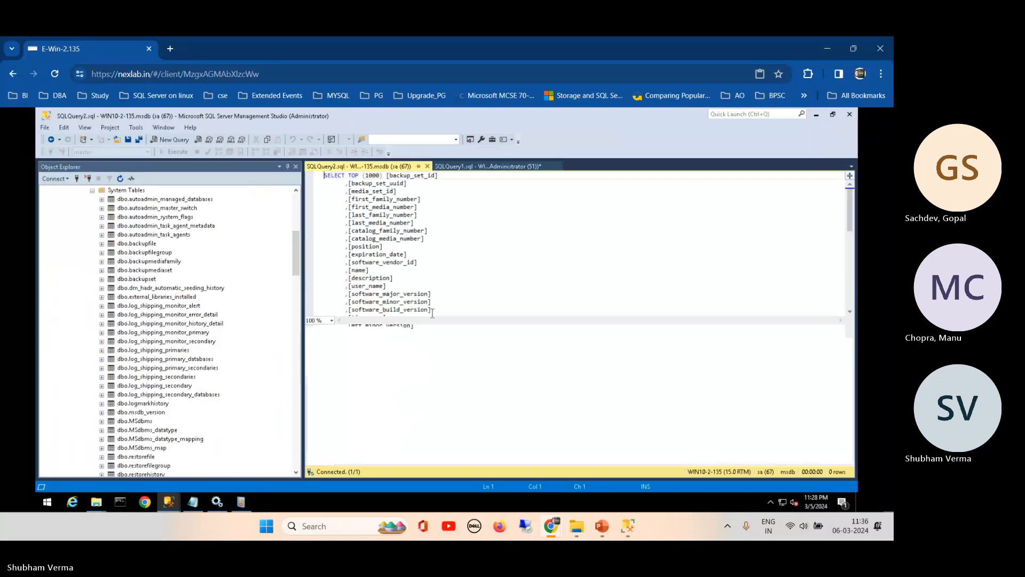
pyautogui.moveTo(380, 458); pyautogui.dragTo(552, 458)
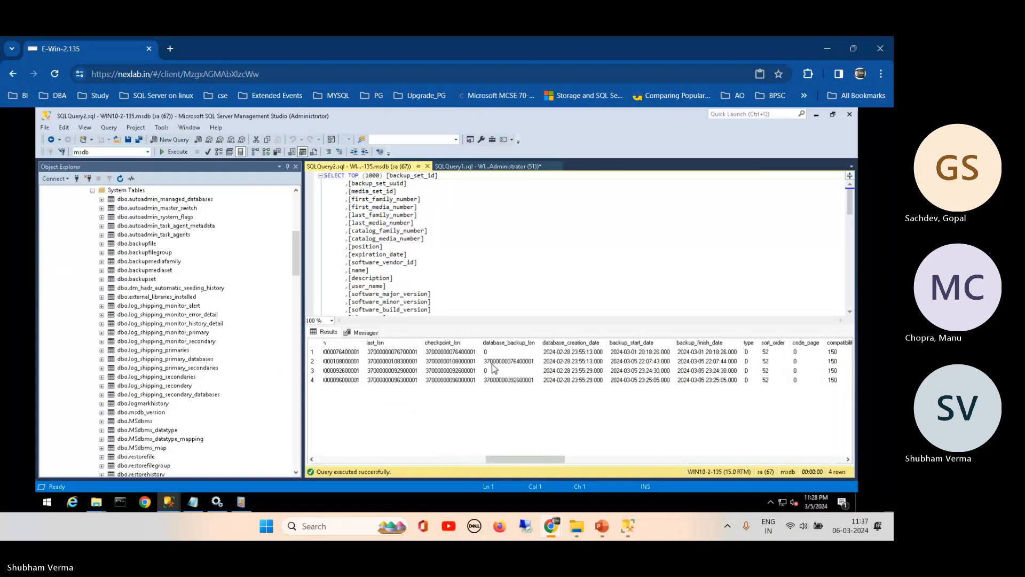
pyautogui.moveTo(482, 343); pyautogui.dragTo(534, 342)
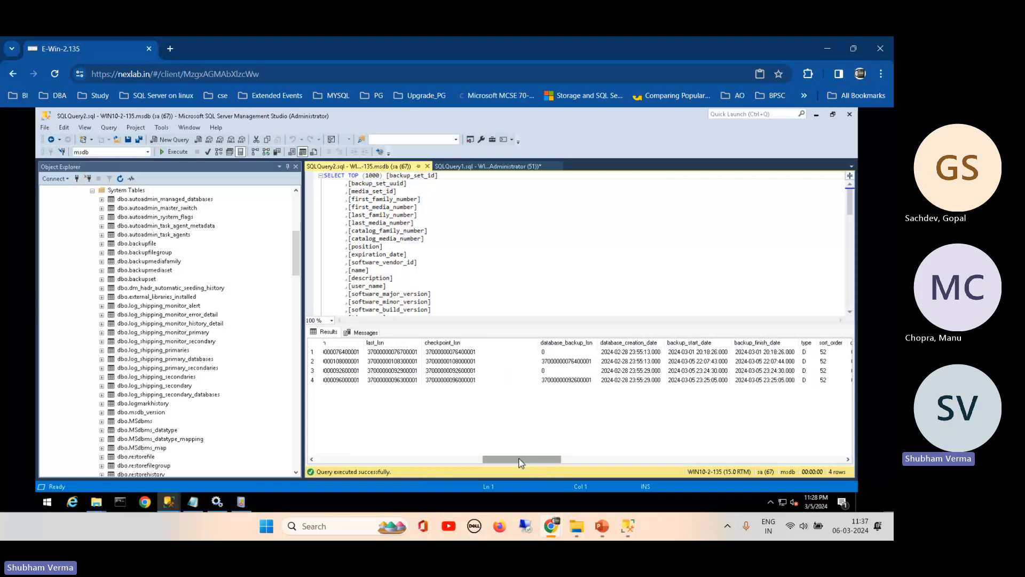
pyautogui.moveTo(522, 463); pyautogui.dragTo(354, 460)
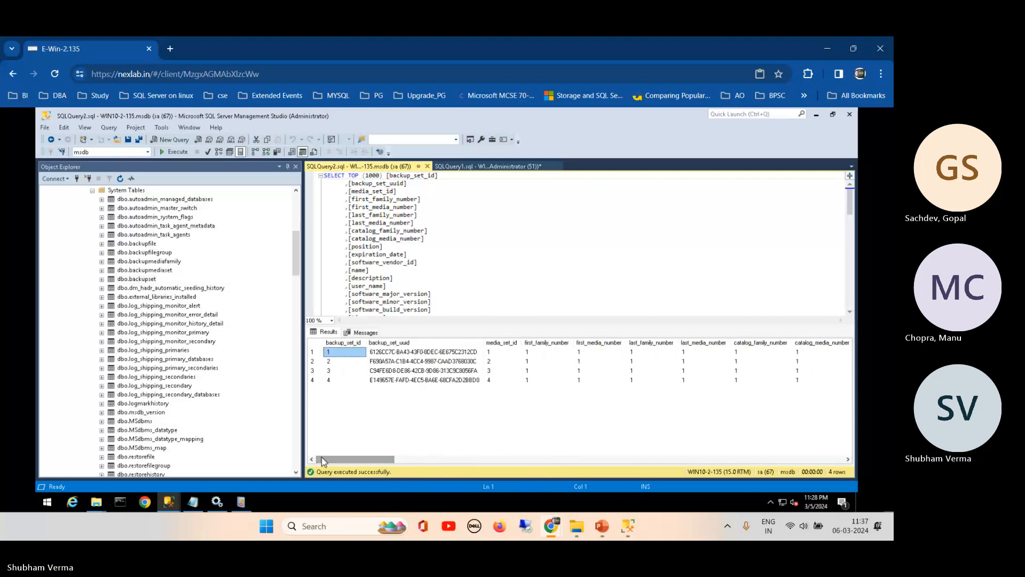
pyautogui.moveTo(301, 291); pyautogui.dragTo(223, 473)
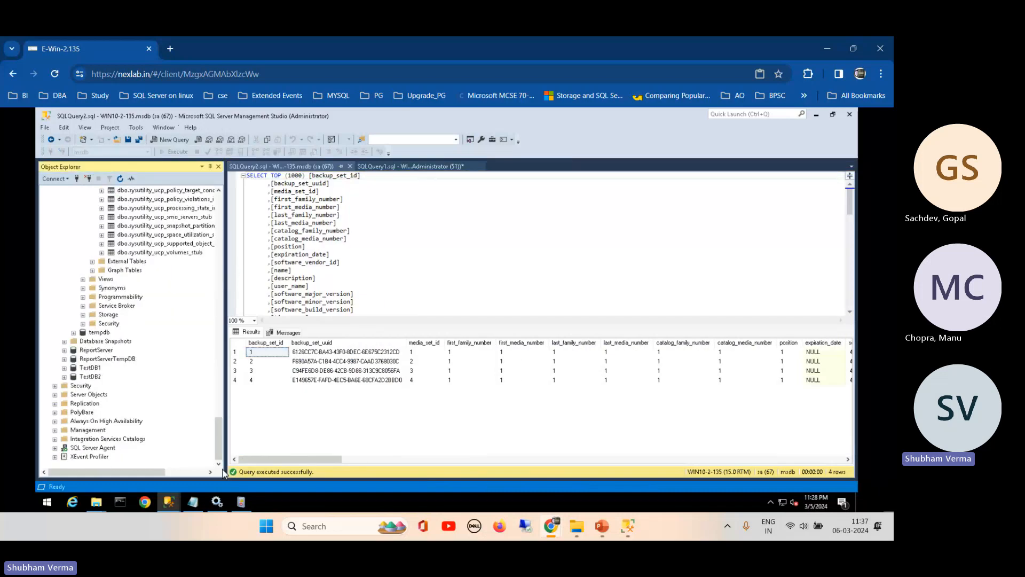
pyautogui.click(55, 448)
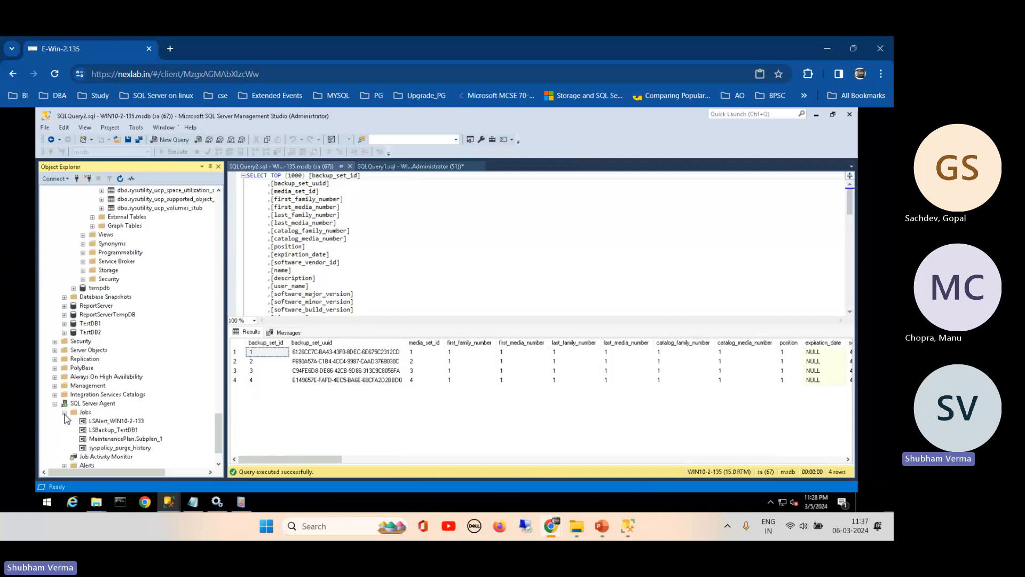
pyautogui.rightClick(119, 436)
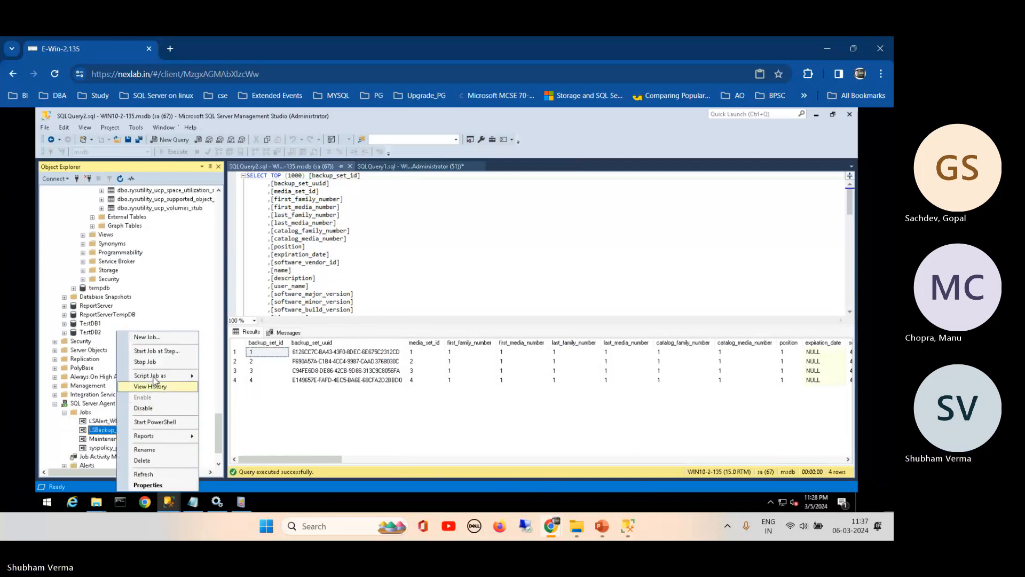
pyautogui.click(147, 386)
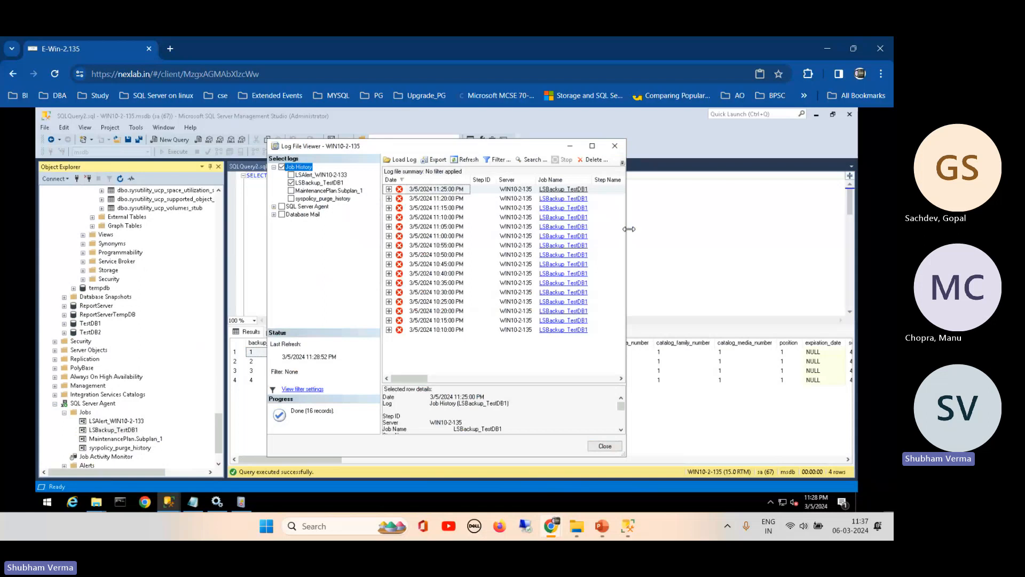
pyautogui.moveTo(629, 228); pyautogui.dragTo(747, 228)
pyautogui.click(727, 151)
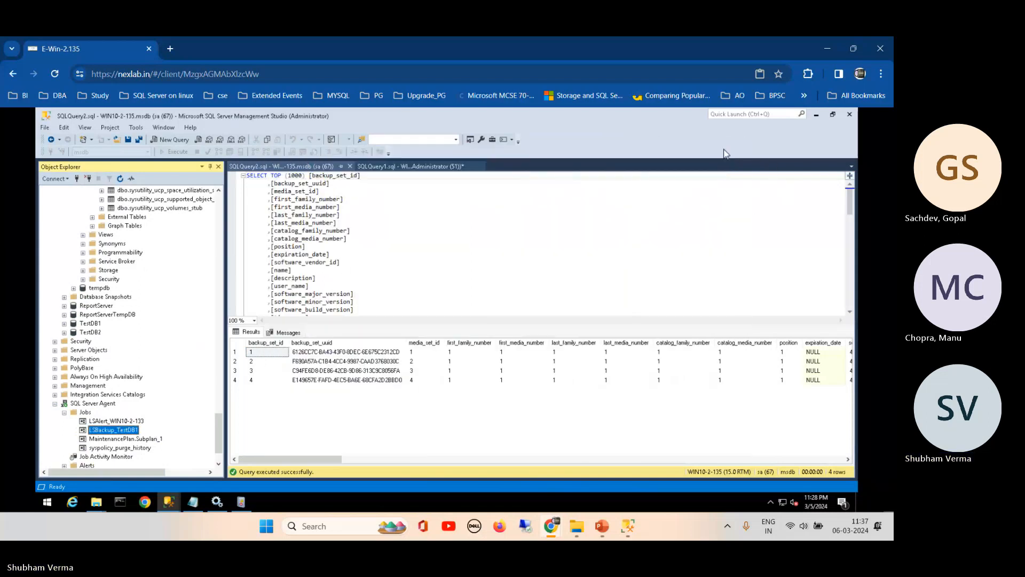
pyautogui.click(54, 405)
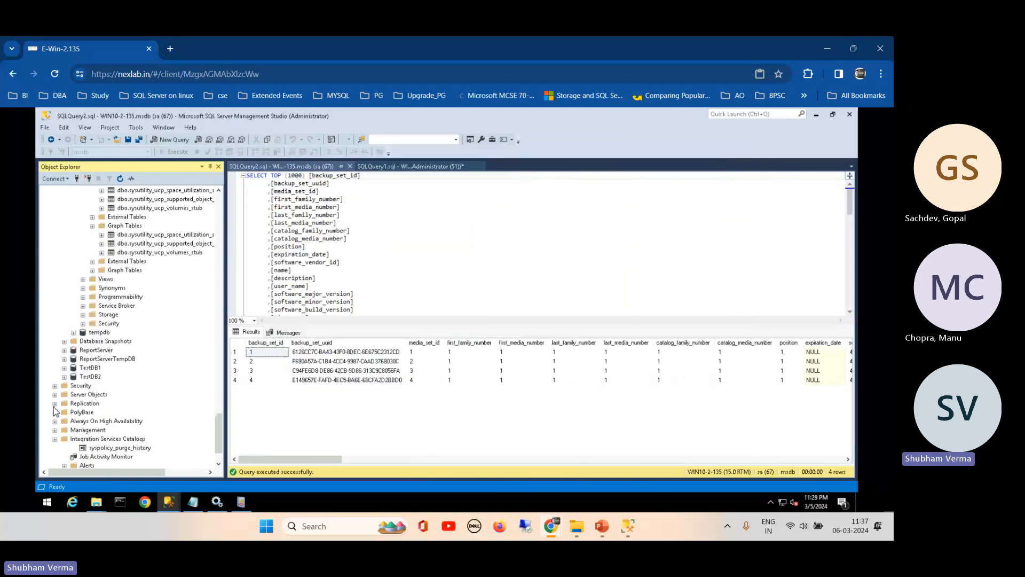
# - Create a new database named PDB on SKUMARDBA with default settings
pyautogui.click(628, 526)
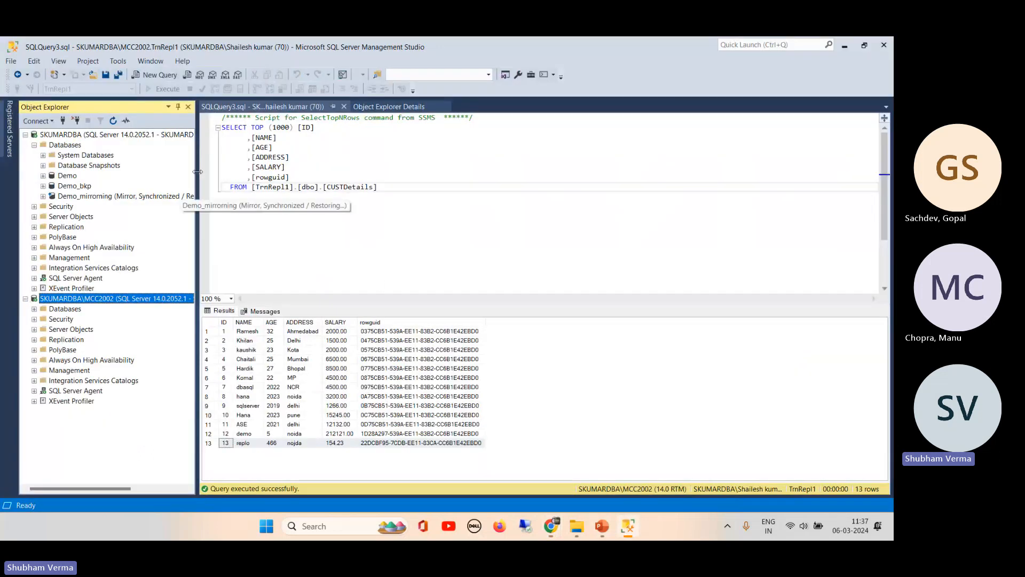
pyautogui.moveTo(197, 172); pyautogui.dragTo(259, 160)
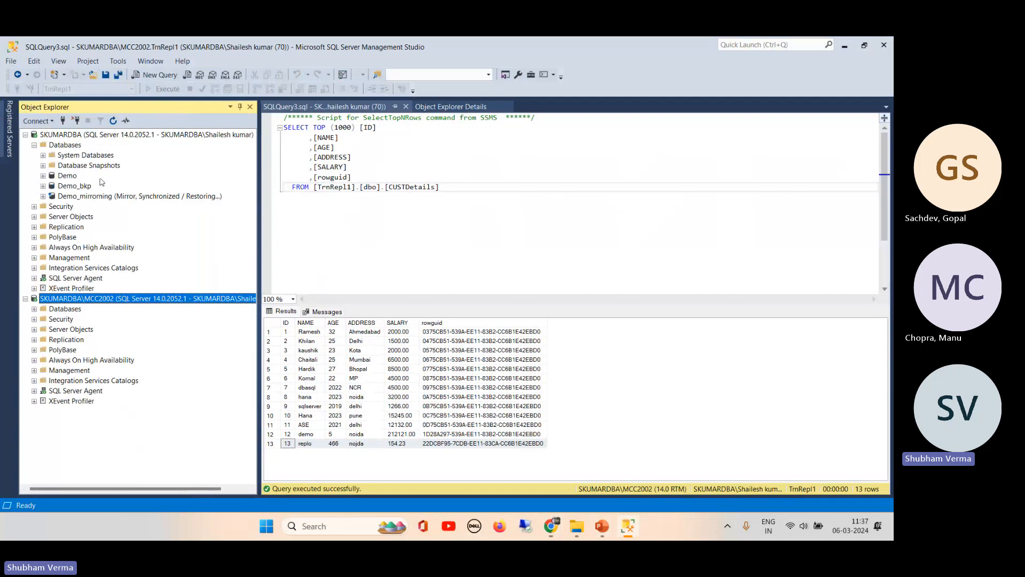
pyautogui.doubleClick(52, 179)
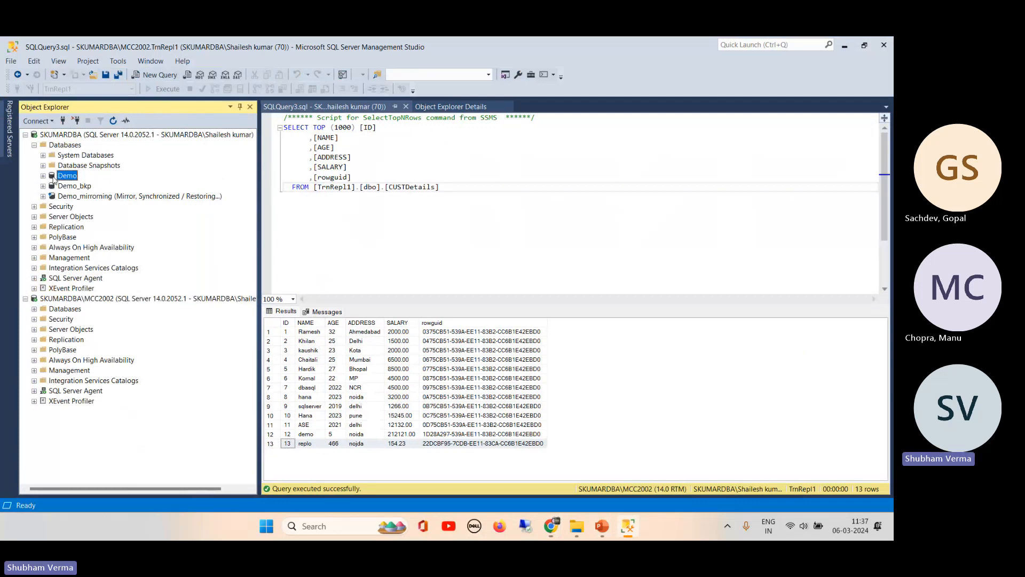
pyautogui.doubleClick(53, 179)
pyautogui.rightClick(74, 148)
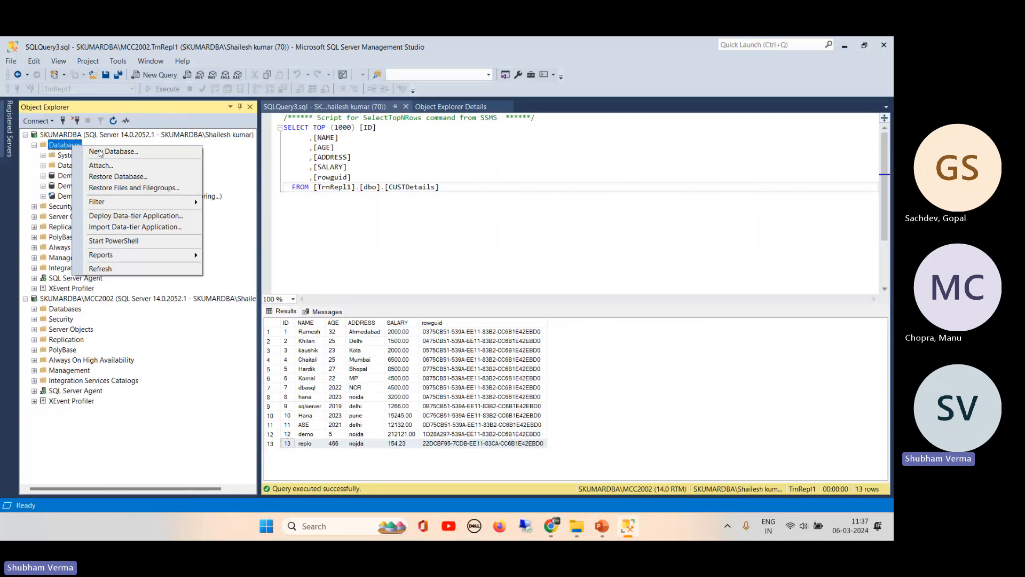
pyautogui.click(134, 154)
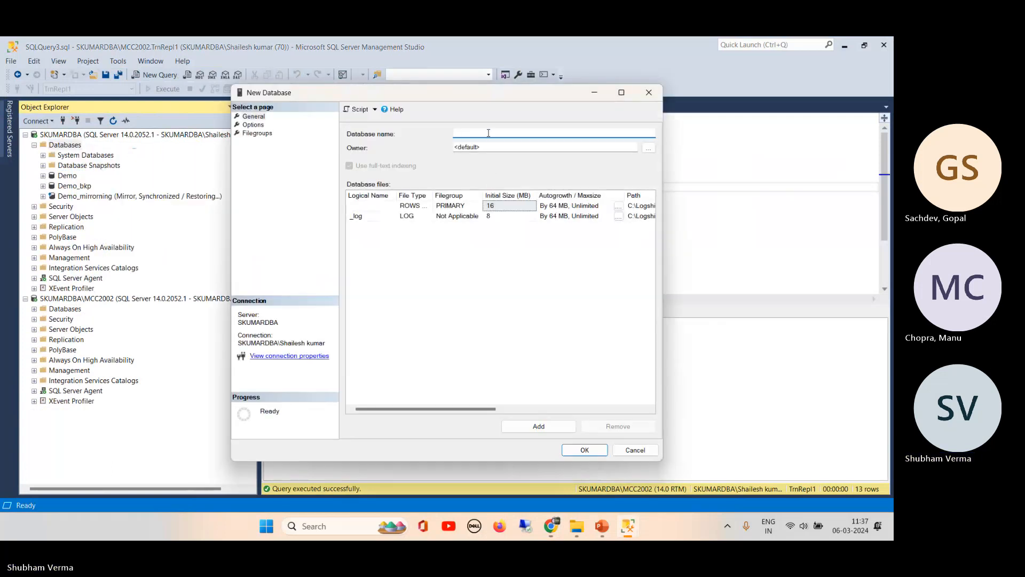
pyautogui.write('P')
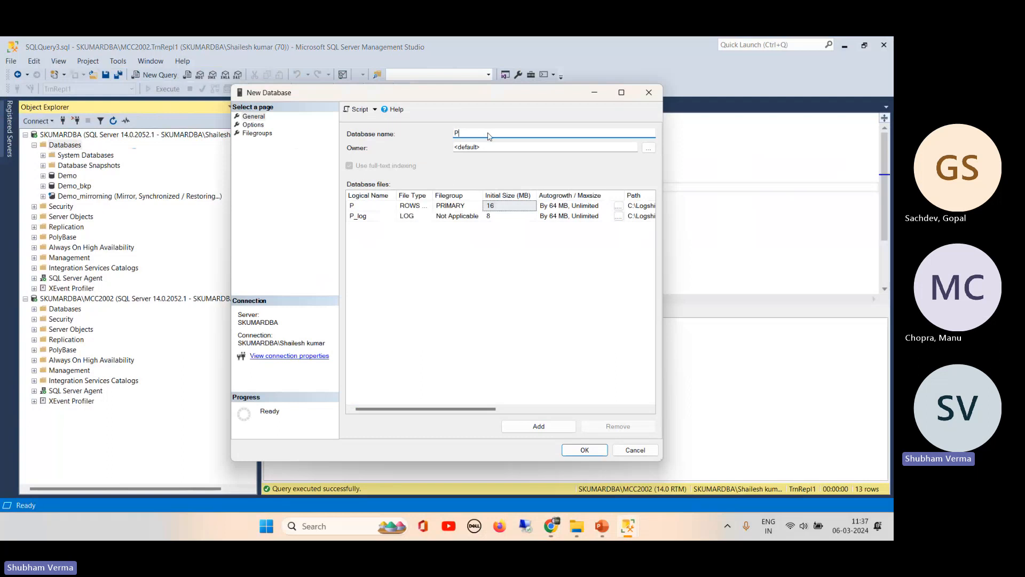
pyautogui.write('rDB')
pyautogui.click(584, 449)
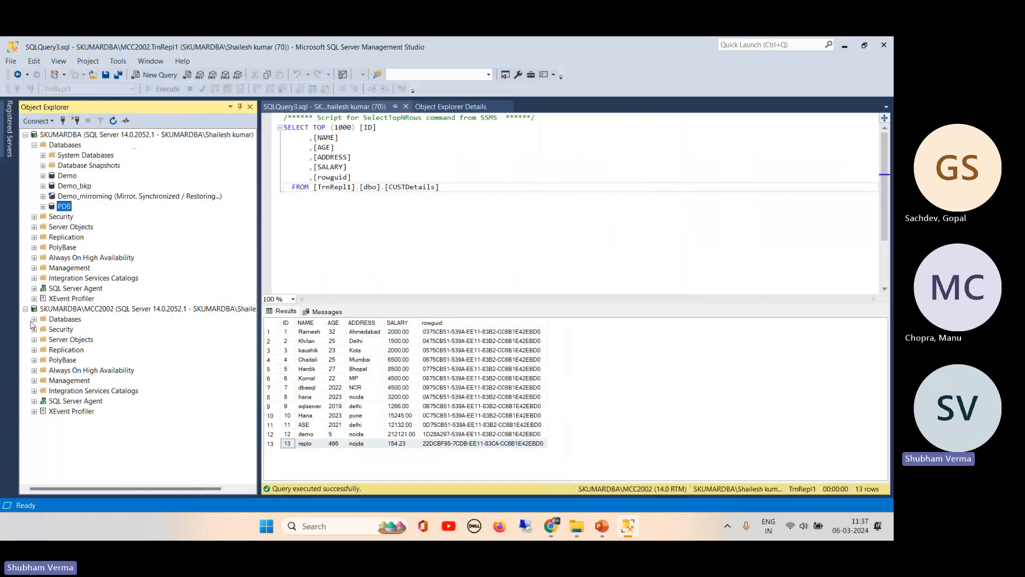
# - Create a PDB database with default settings on the SKUMARDBA\MCC2002 instance
pyautogui.click(34, 320)
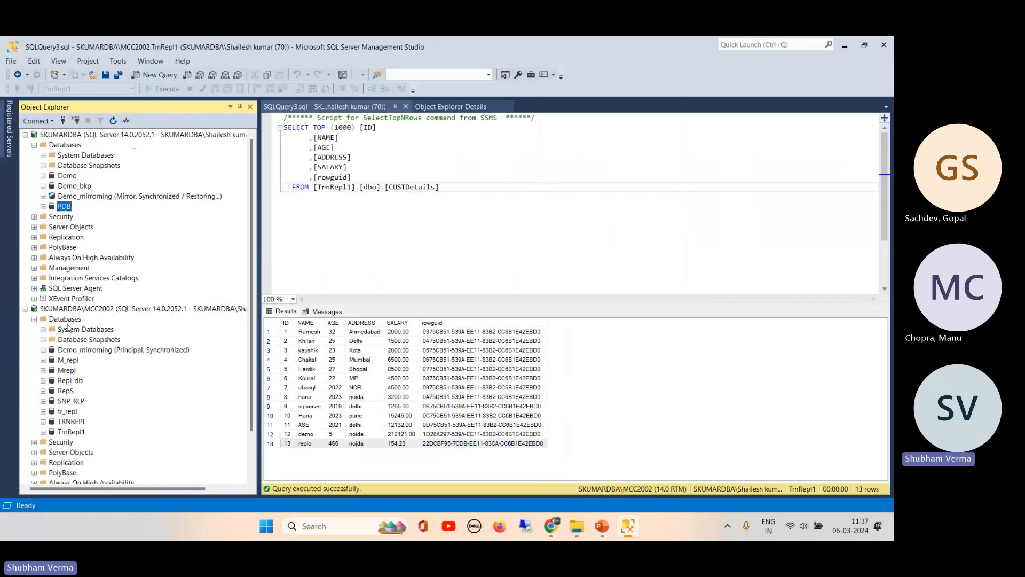
pyautogui.rightClick(65, 320)
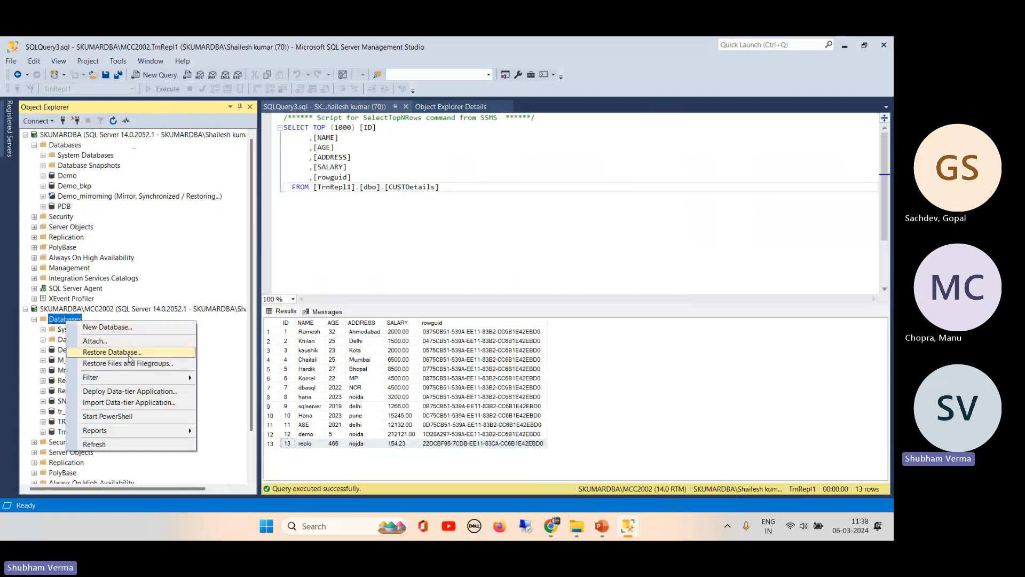
pyautogui.click(122, 328)
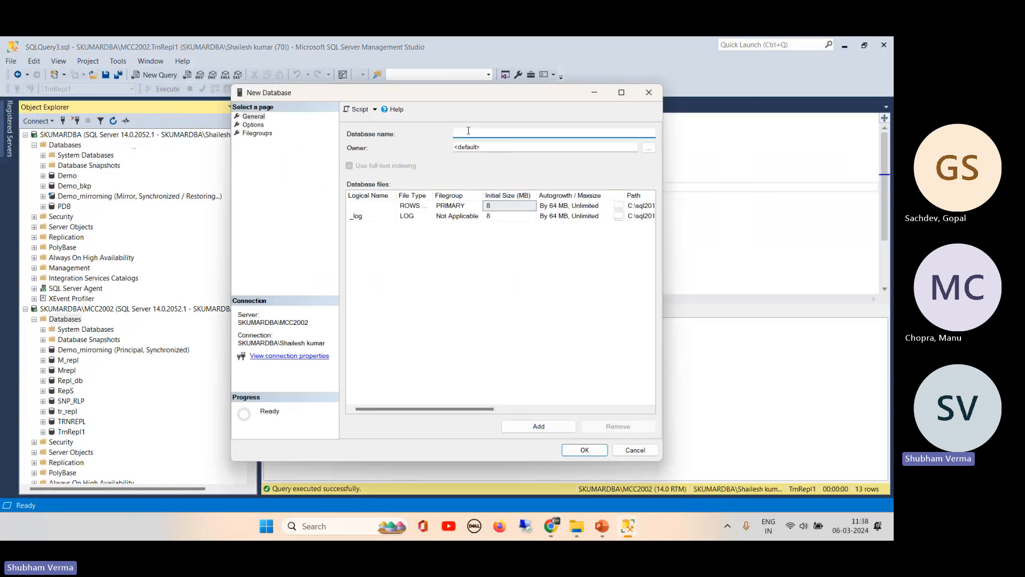
pyautogui.write('PDB')
pyautogui.click(577, 450)
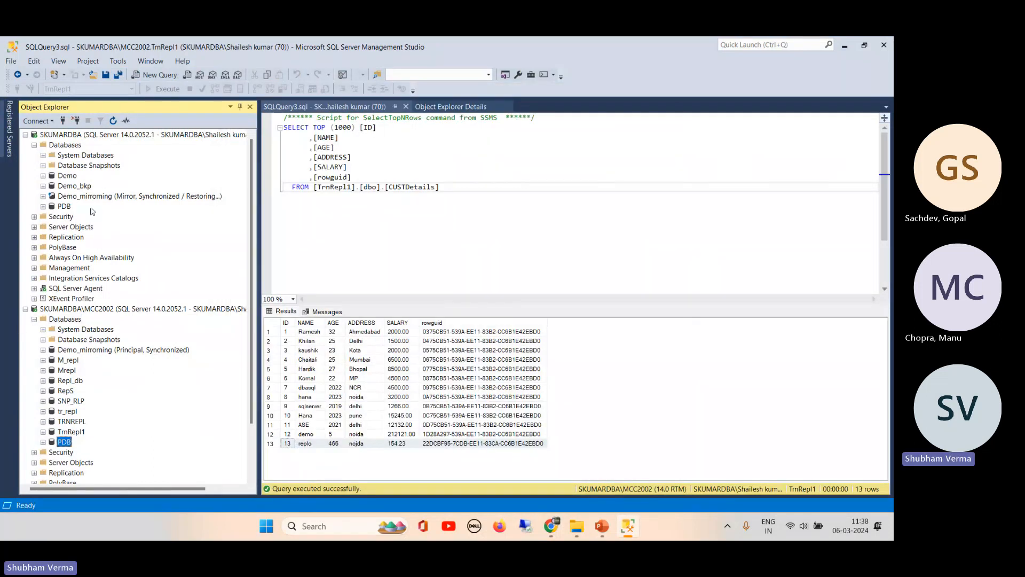
# - Start PDB's mirroring security wizard and choose not to include a witness server
pyautogui.rightClick(56, 207)
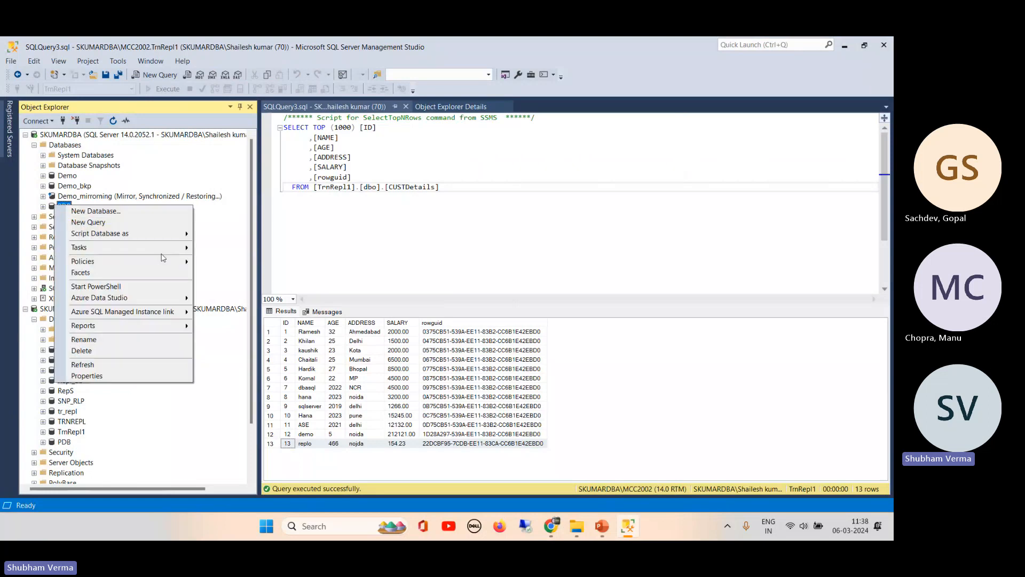
pyautogui.moveTo(176, 248)
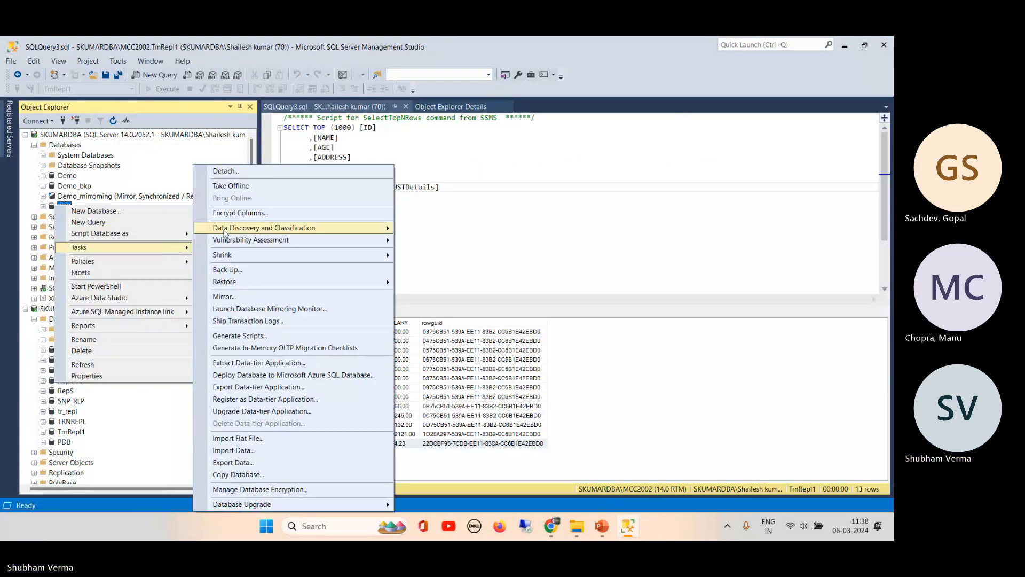
pyautogui.click(258, 297)
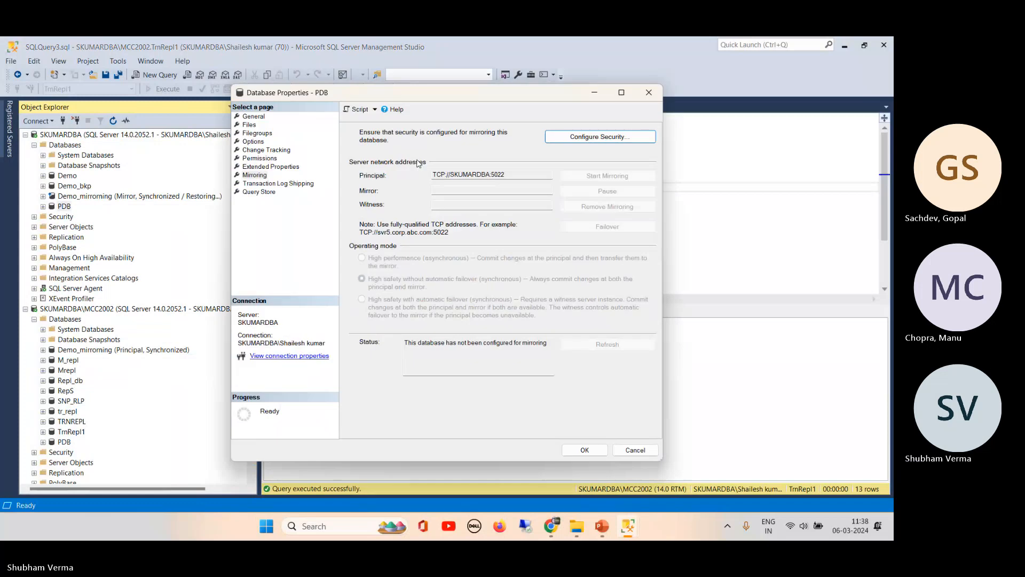
pyautogui.click(607, 138)
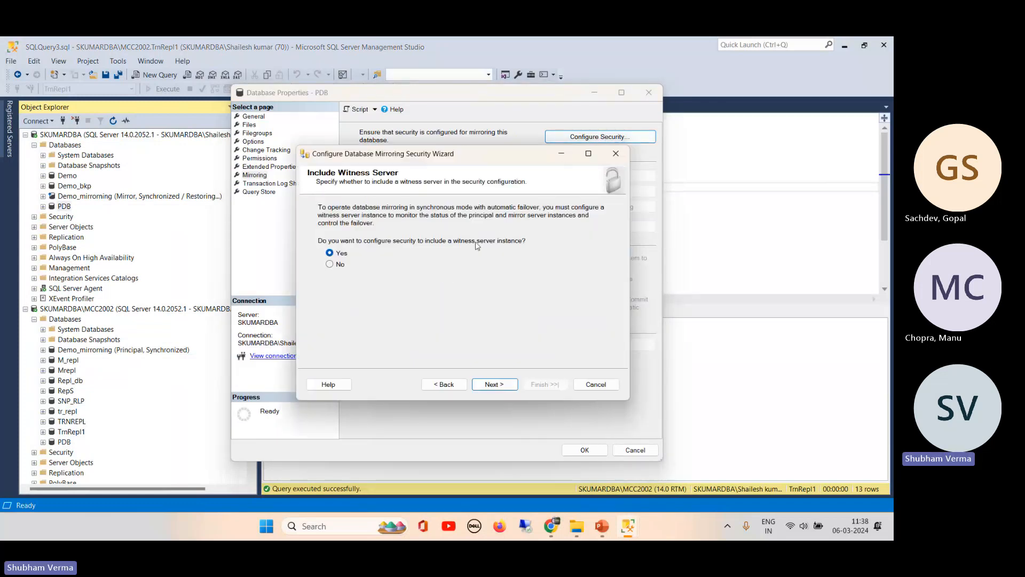
pyautogui.click(330, 264)
pyautogui.click(494, 385)
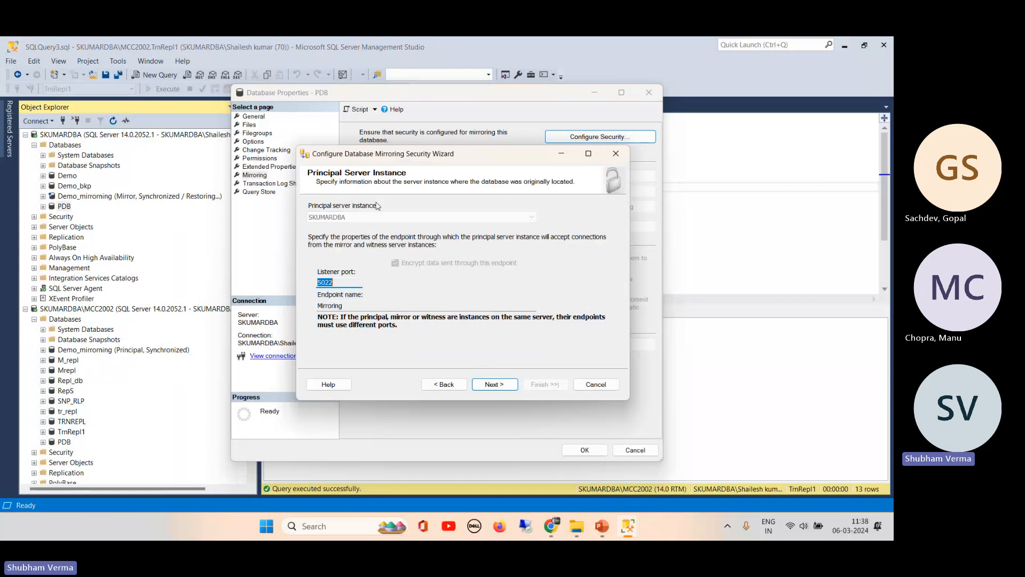
# - Create mirroring endpoints on port 5022 for SKUMARDBA and port 5023 for MCC2002
pyautogui.click(495, 384)
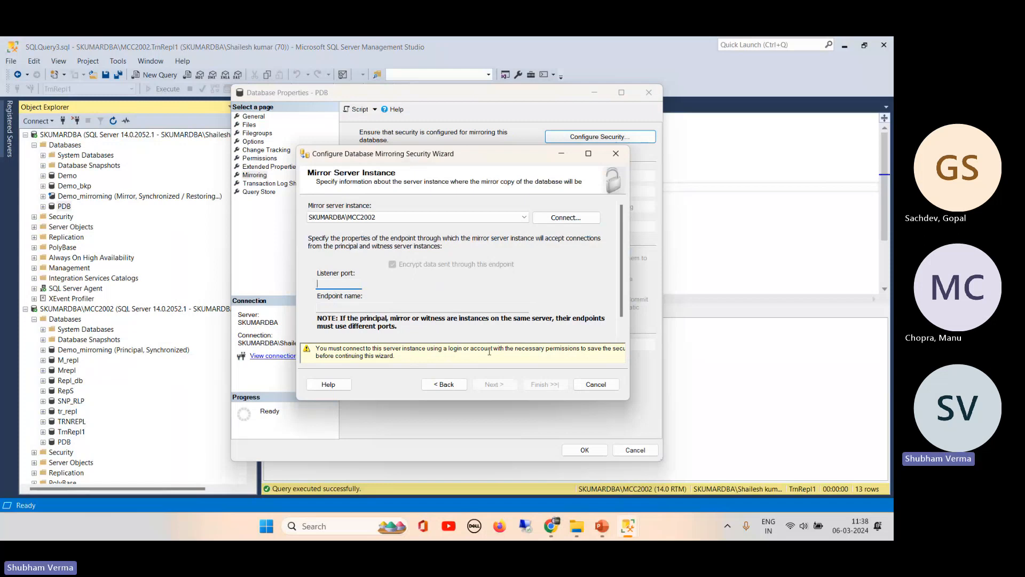
pyautogui.click(566, 218)
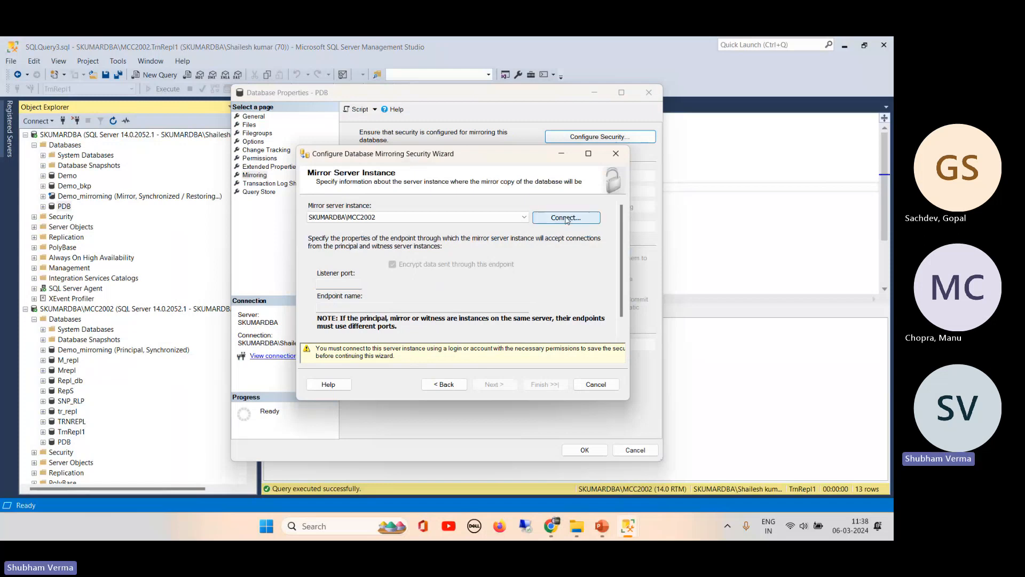
pyautogui.click(430, 292)
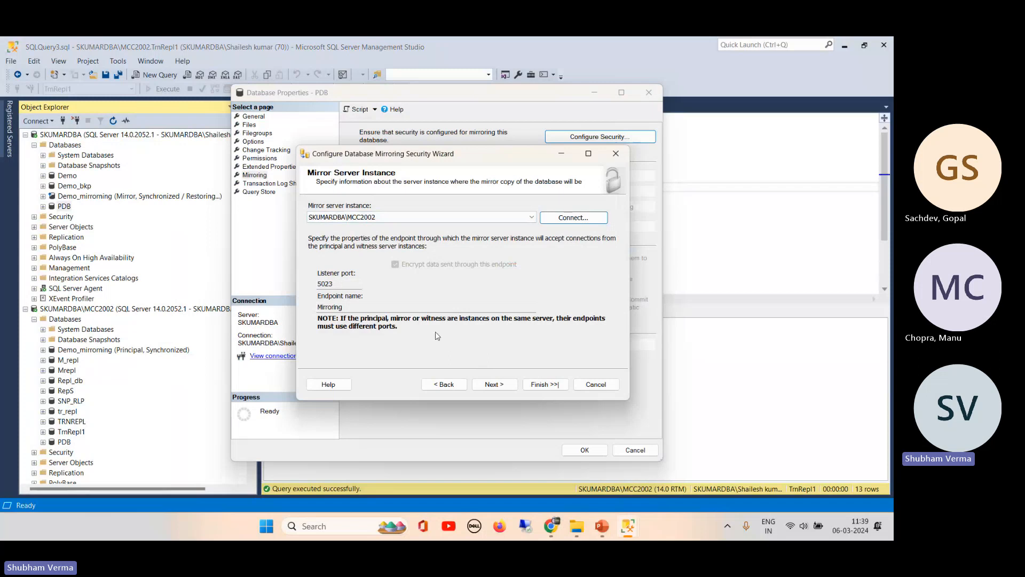
pyautogui.click(494, 384)
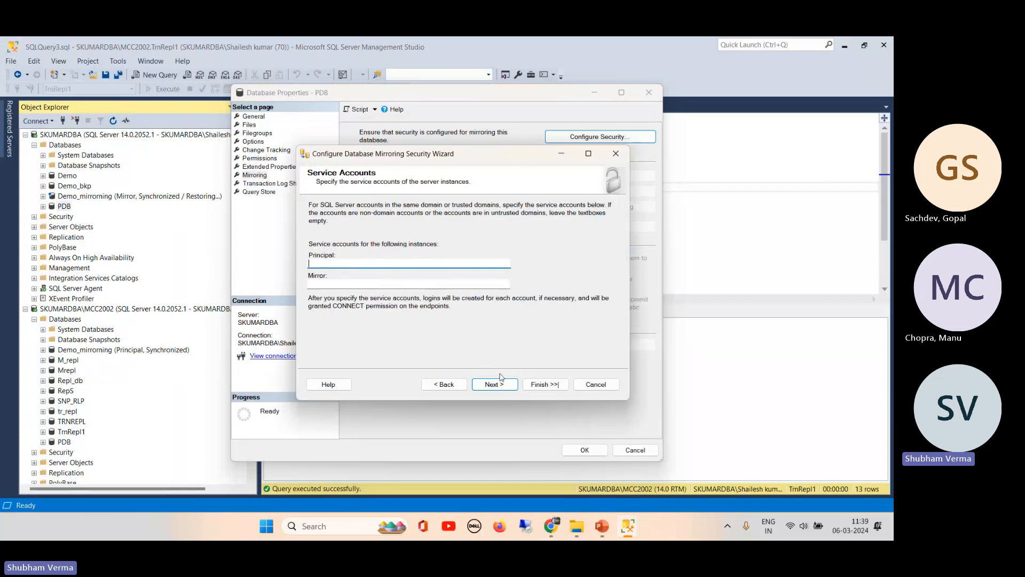
pyautogui.click(501, 389)
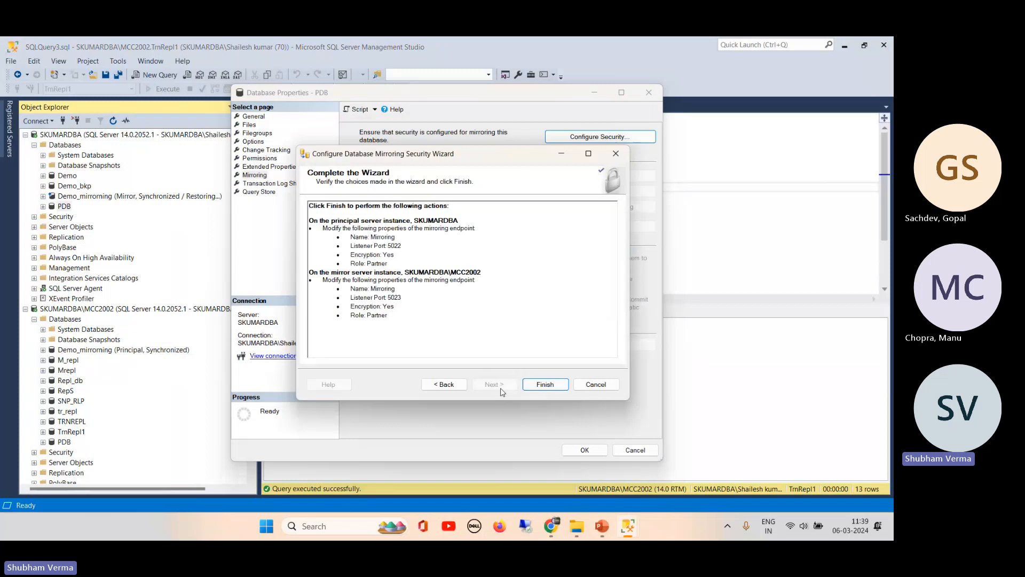
pyautogui.click(545, 384)
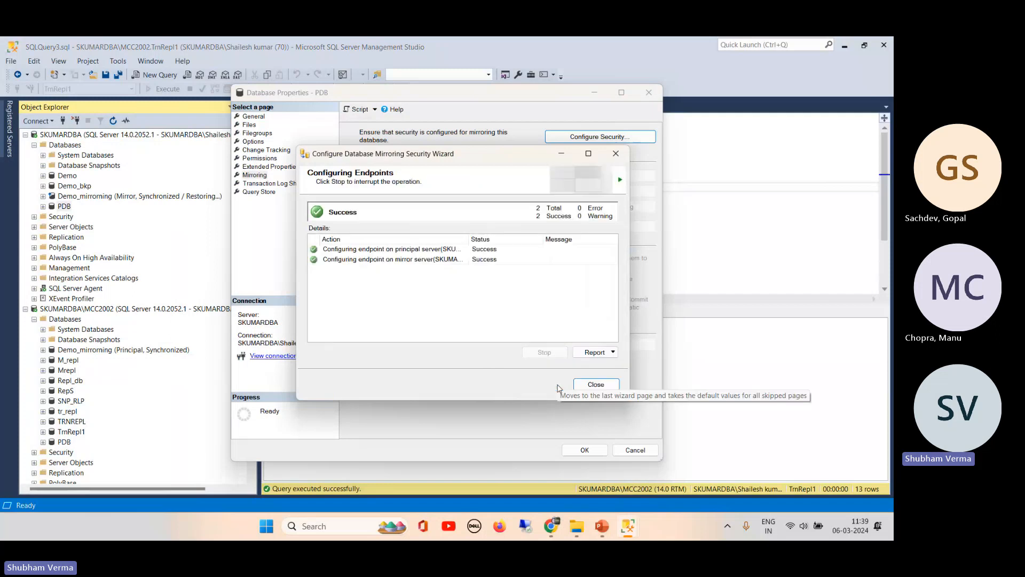
# - Close the endpoint configuration results and choose to start mirroring PDB right away
pyautogui.click(595, 385)
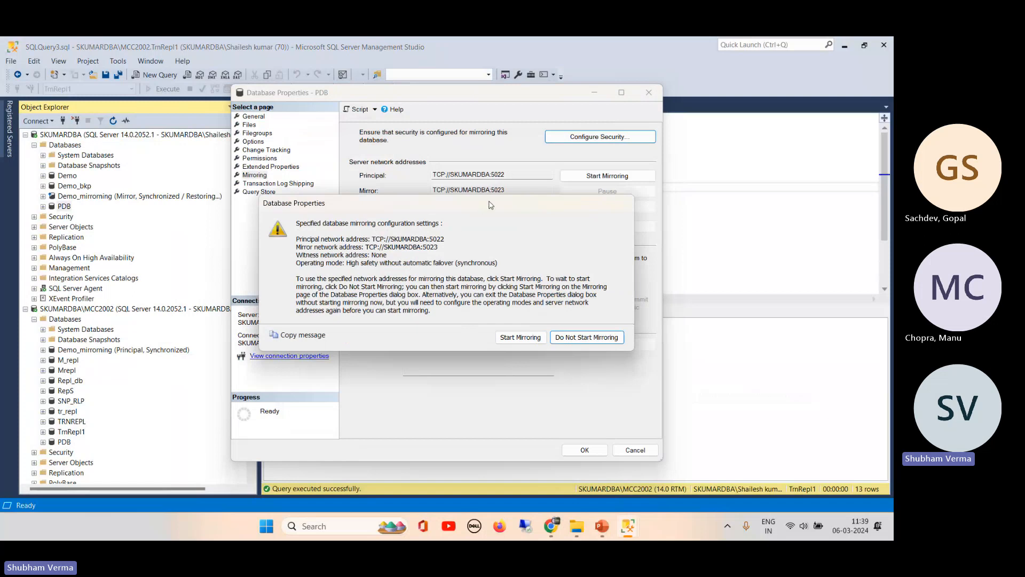
pyautogui.moveTo(490, 204); pyautogui.dragTo(625, 158)
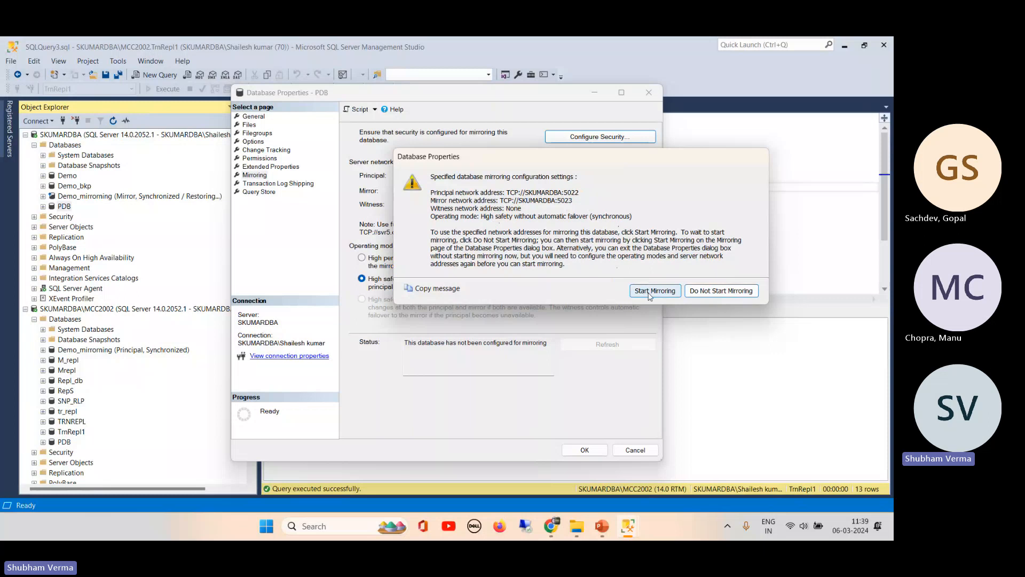
pyautogui.click(650, 295)
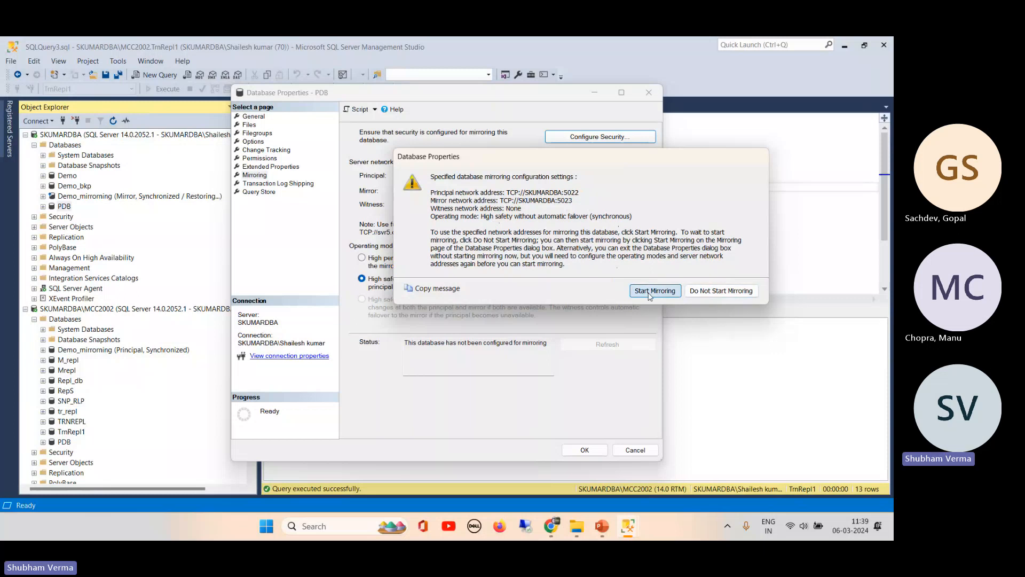
pyautogui.click(650, 295)
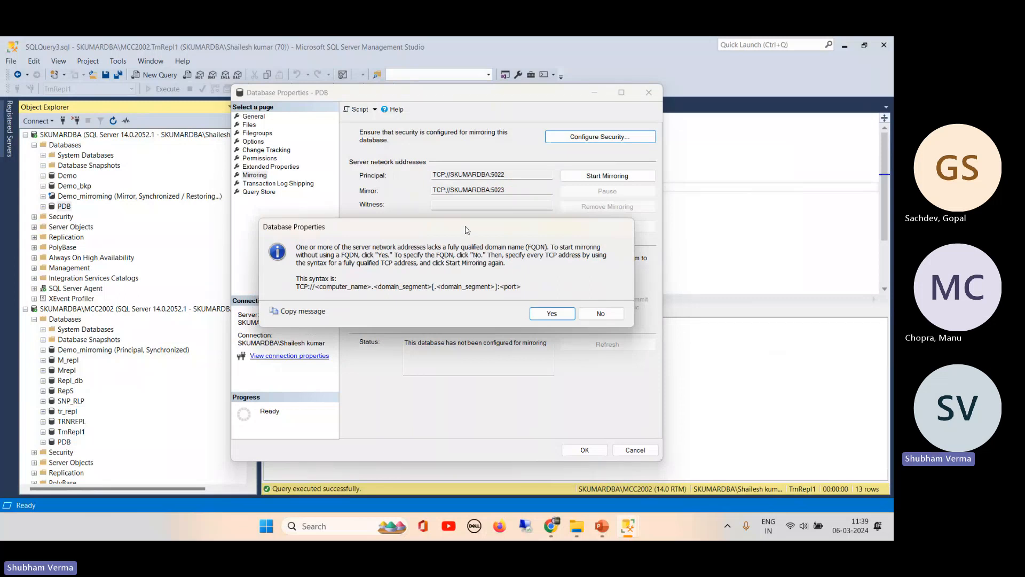
# - Proceed without fully qualified server names, then dismiss the error 1475 about unbacked-up log changes
pyautogui.moveTo(467, 229); pyautogui.dragTo(466, 238)
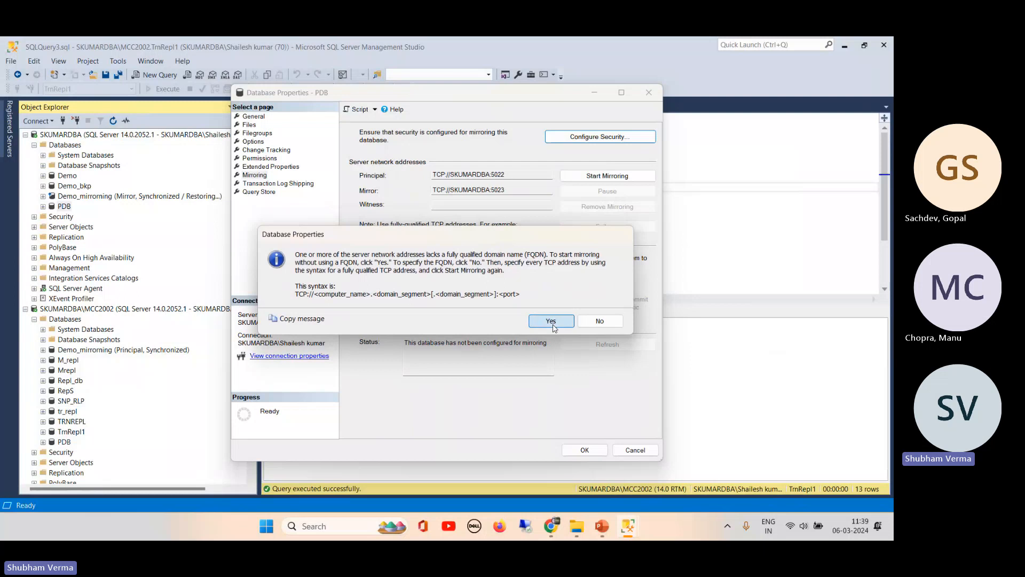
pyautogui.click(552, 323)
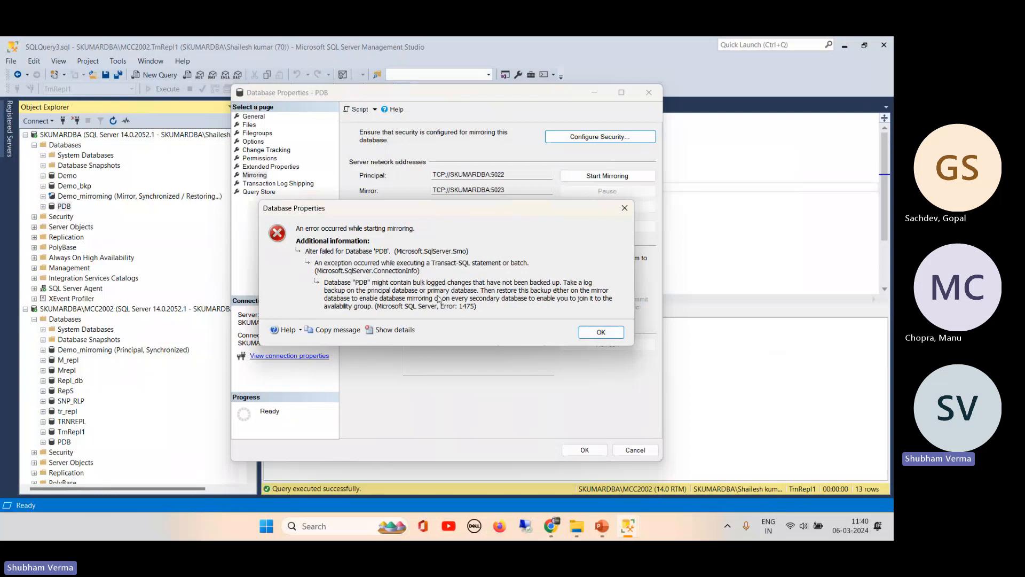
pyautogui.click(601, 331)
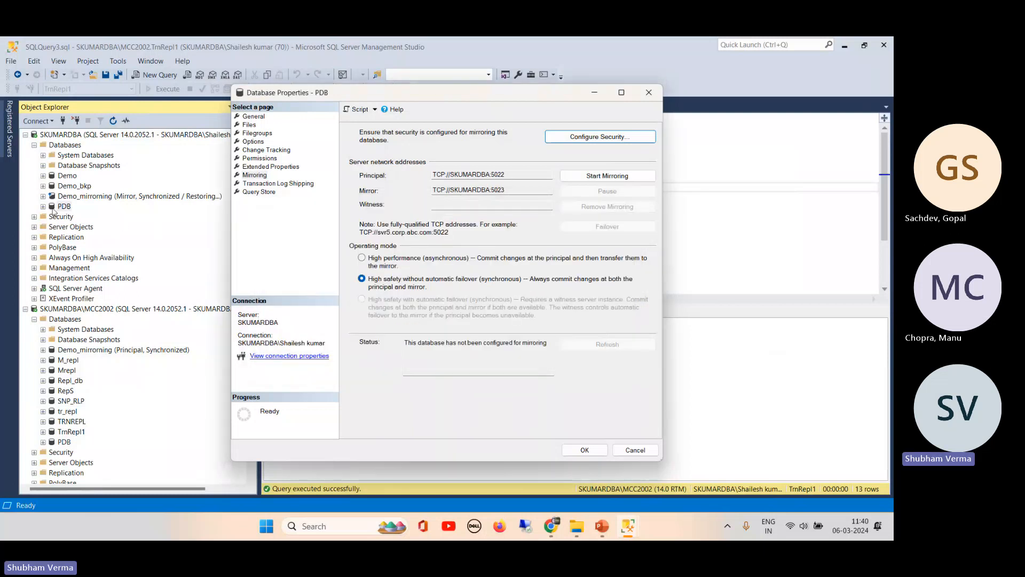
# - Confirm PDB's recovery model is Full, then run a full backup to C:\LogshippingDR\PDB.bak
pyautogui.rightClick(53, 208)
pyautogui.click(102, 380)
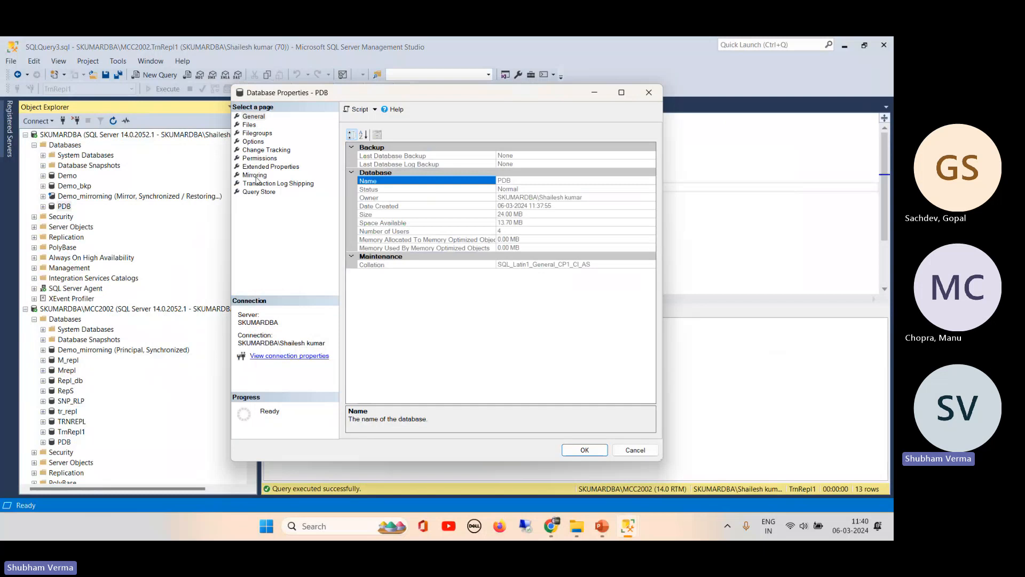
pyautogui.click(254, 142)
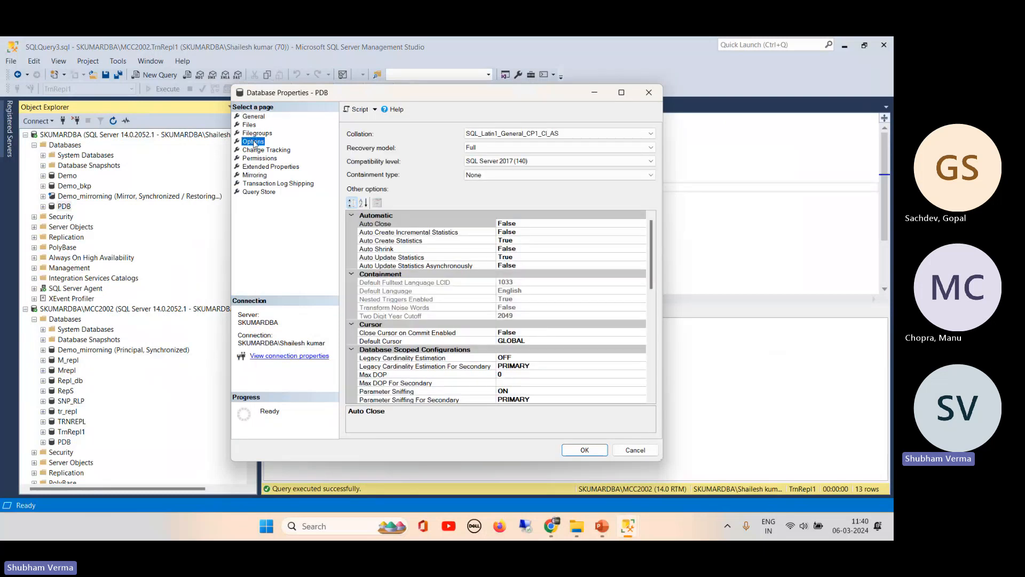
pyautogui.click(502, 147)
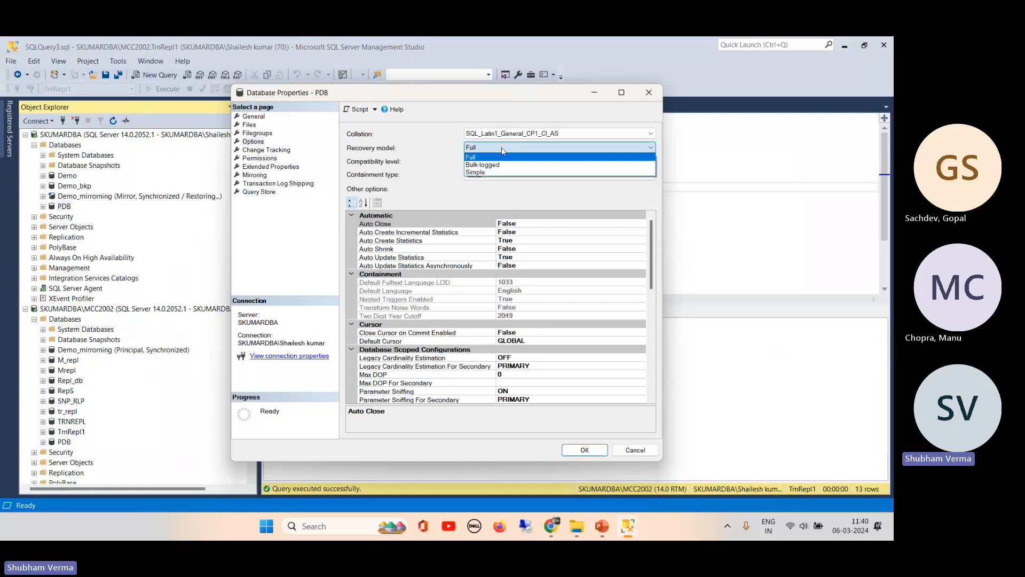
pyautogui.click(501, 147)
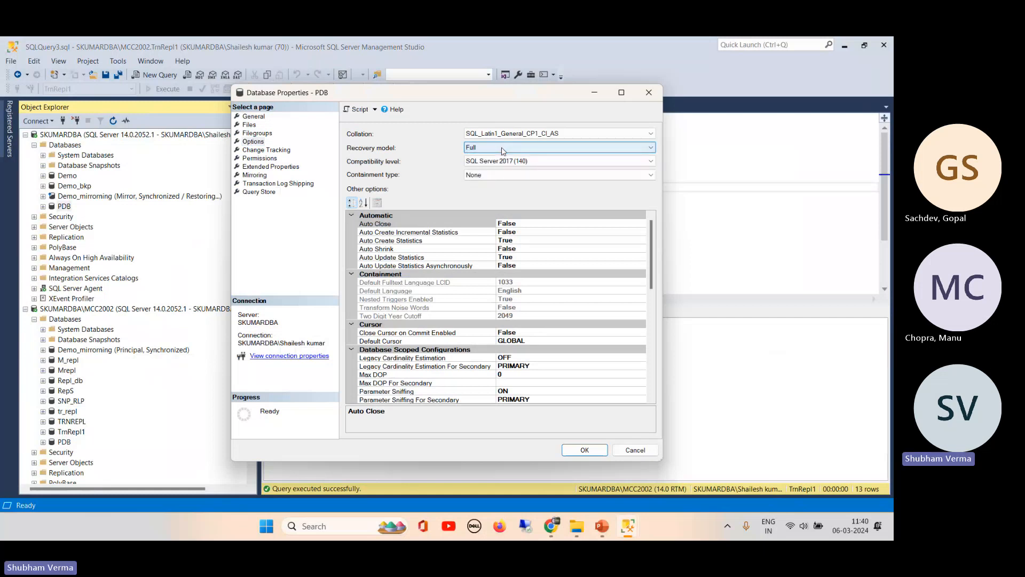
pyautogui.click(501, 148)
pyautogui.click(501, 147)
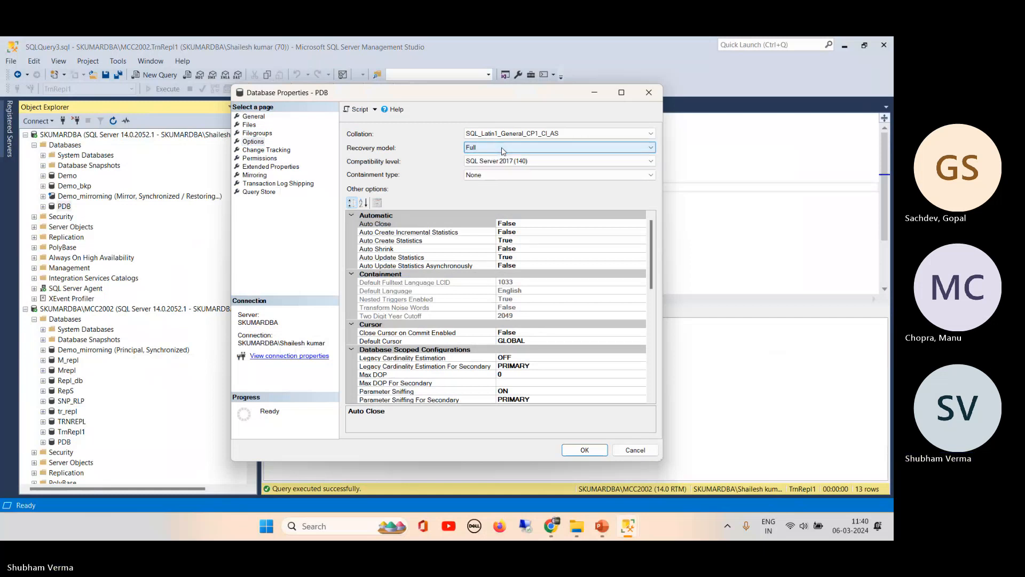
pyautogui.click(578, 451)
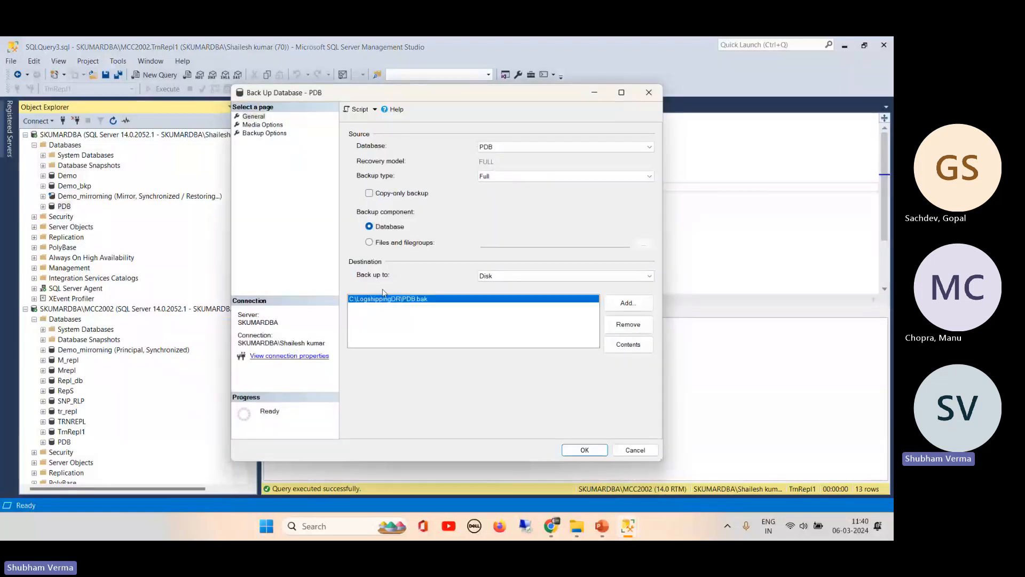
pyautogui.click(585, 450)
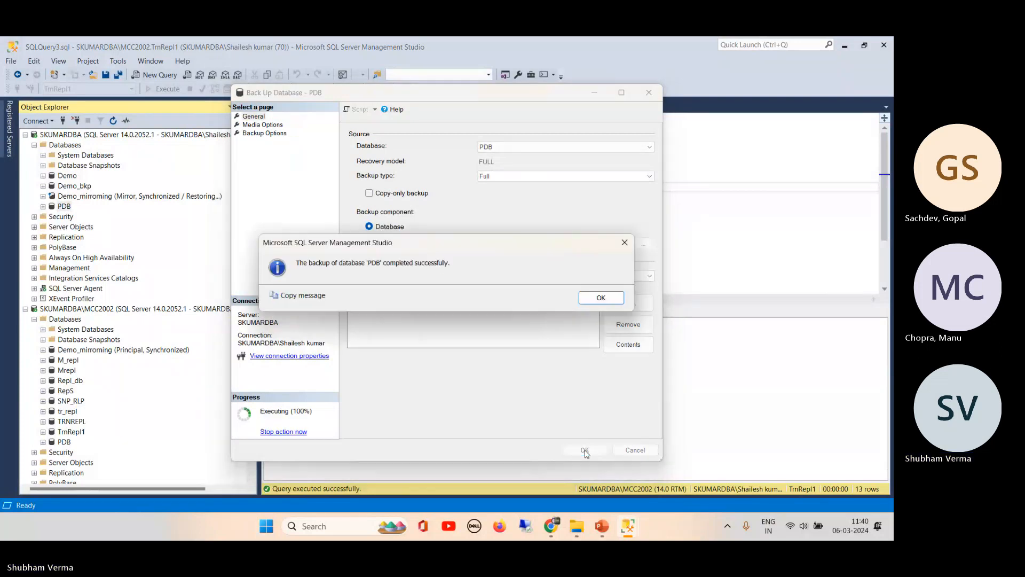
pyautogui.click(600, 298)
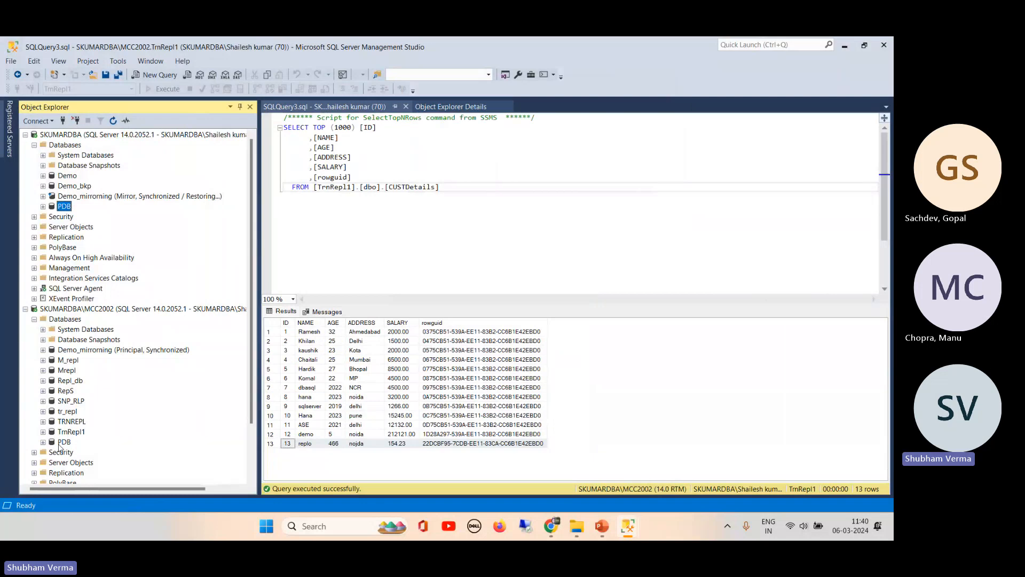
pyautogui.rightClick(60, 447)
pyautogui.moveTo(158, 375)
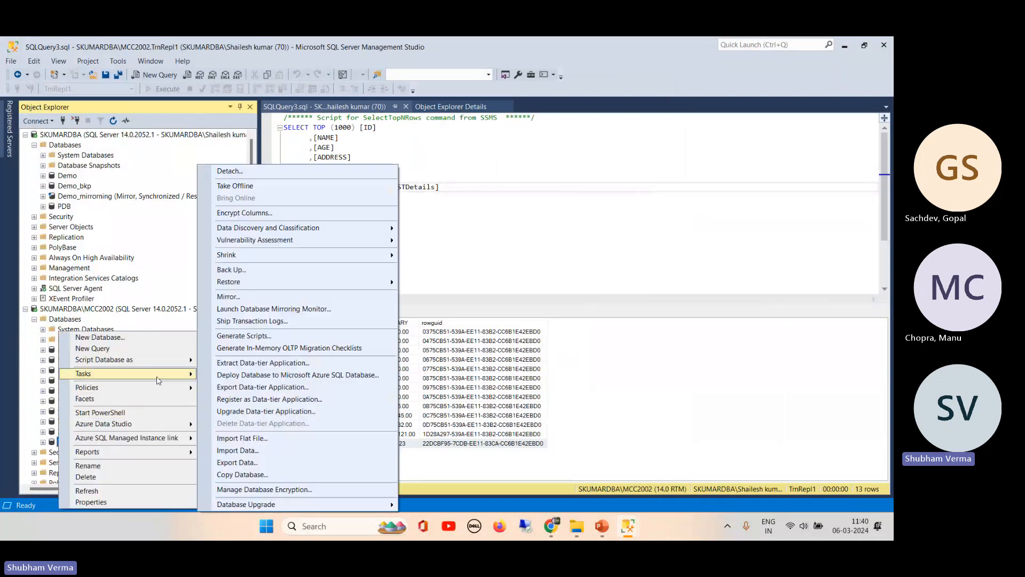
pyautogui.click(268, 272)
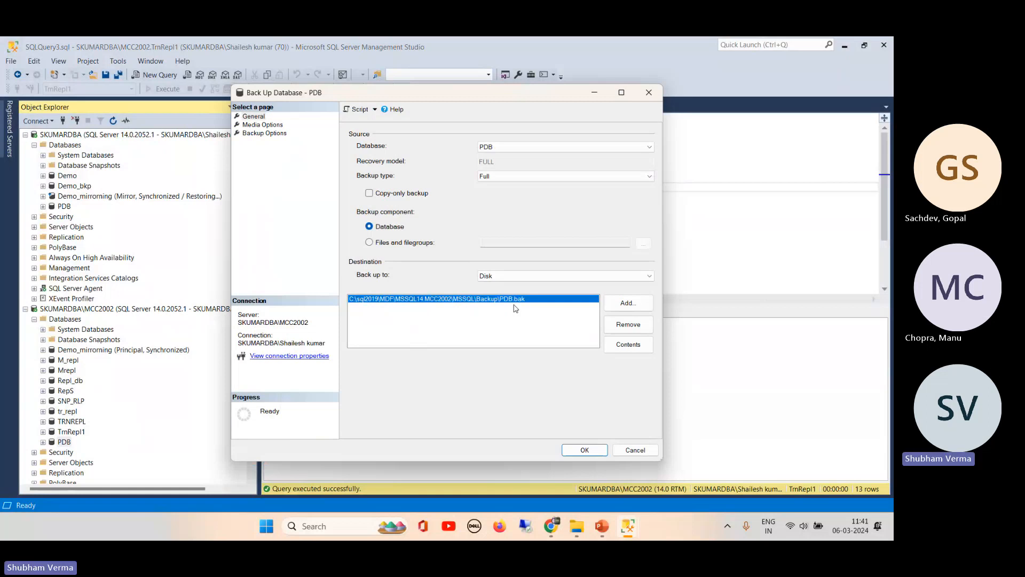
pyautogui.click(272, 124)
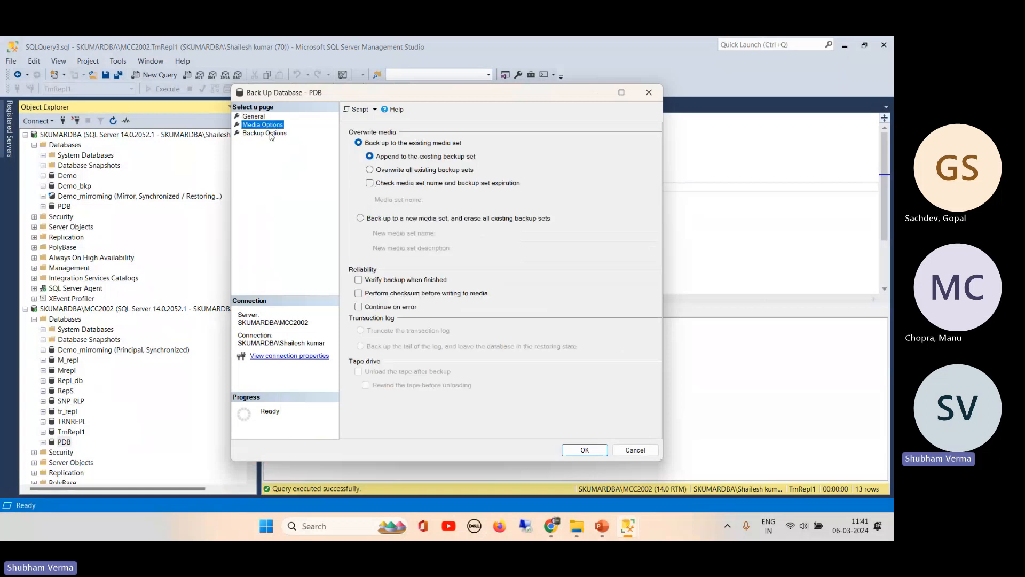
pyautogui.click(268, 133)
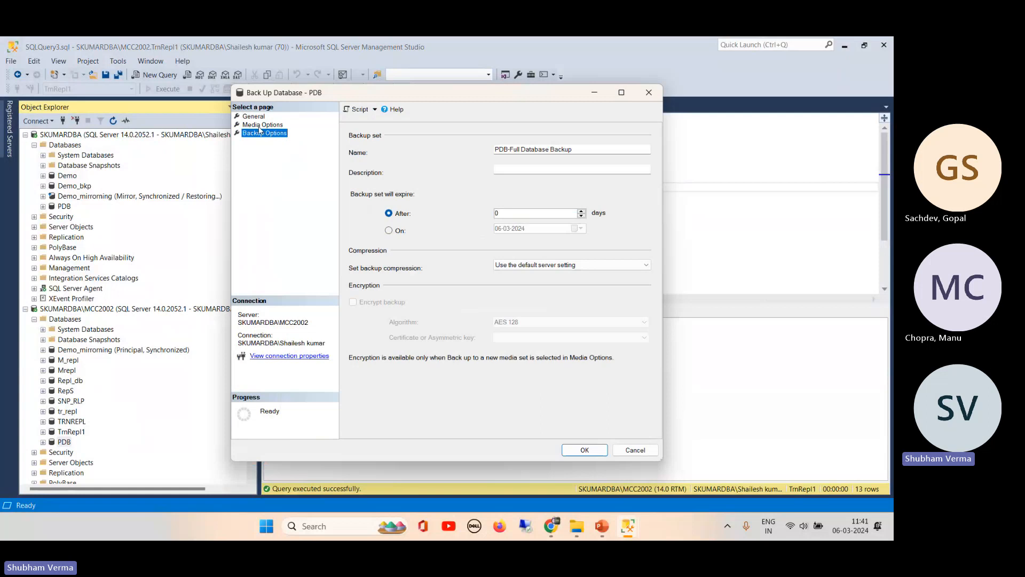
pyautogui.click(260, 126)
pyautogui.click(264, 134)
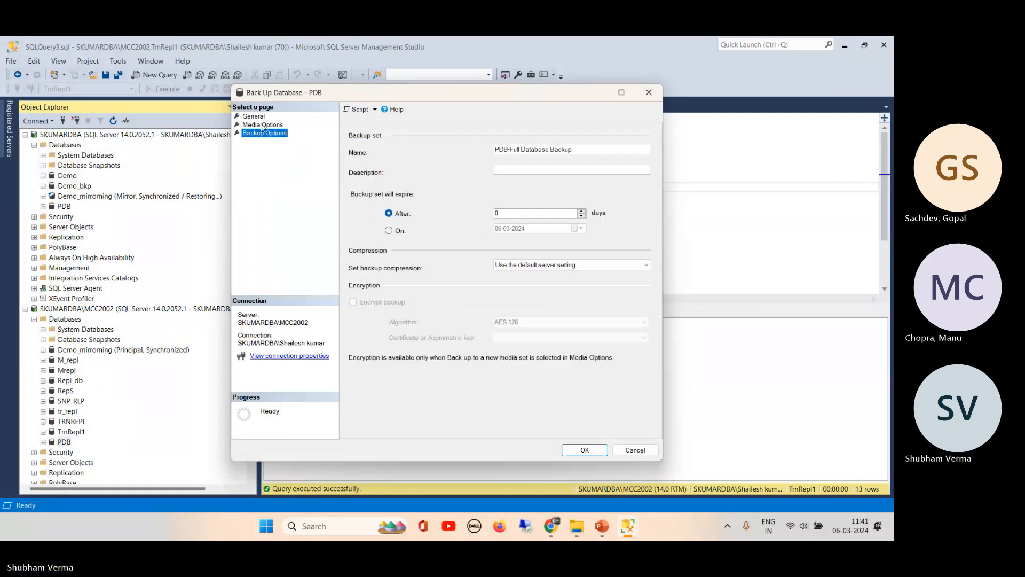
pyautogui.click(262, 126)
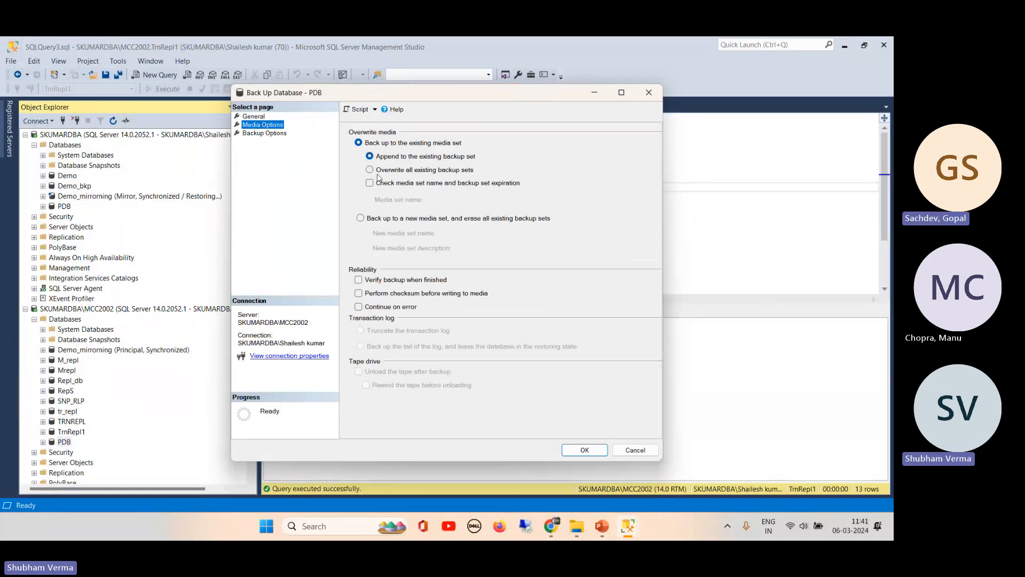
pyautogui.click(254, 117)
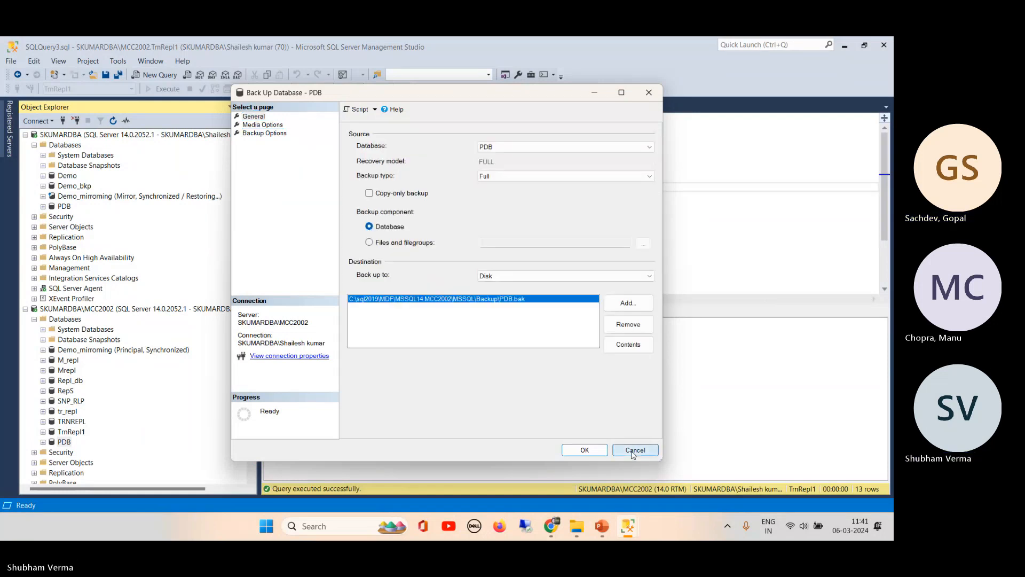
pyautogui.click(634, 450)
# - Start a database restore of PDB on MCC2002, using a backup device as the source
pyautogui.rightClick(63, 443)
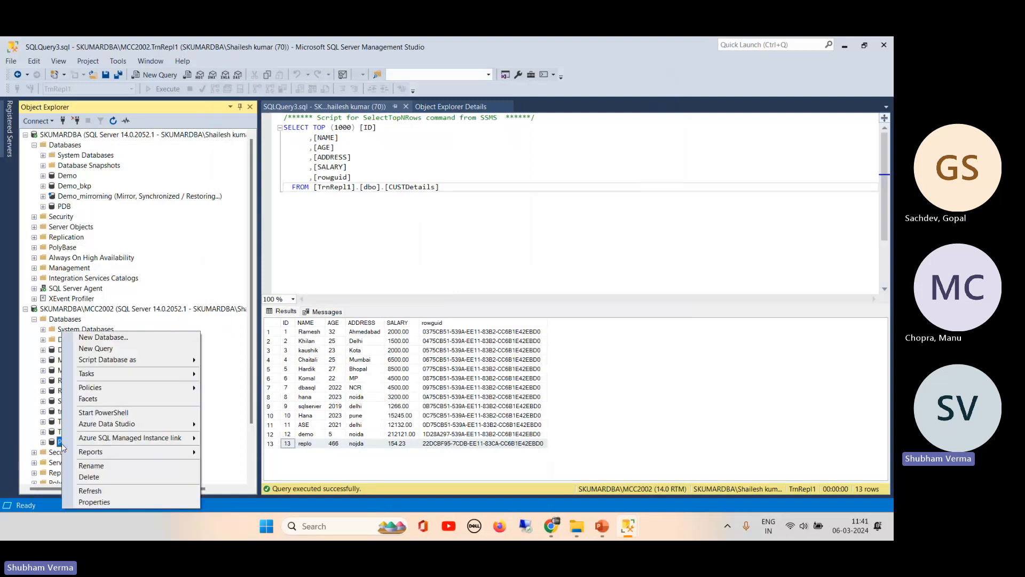
pyautogui.moveTo(170, 374)
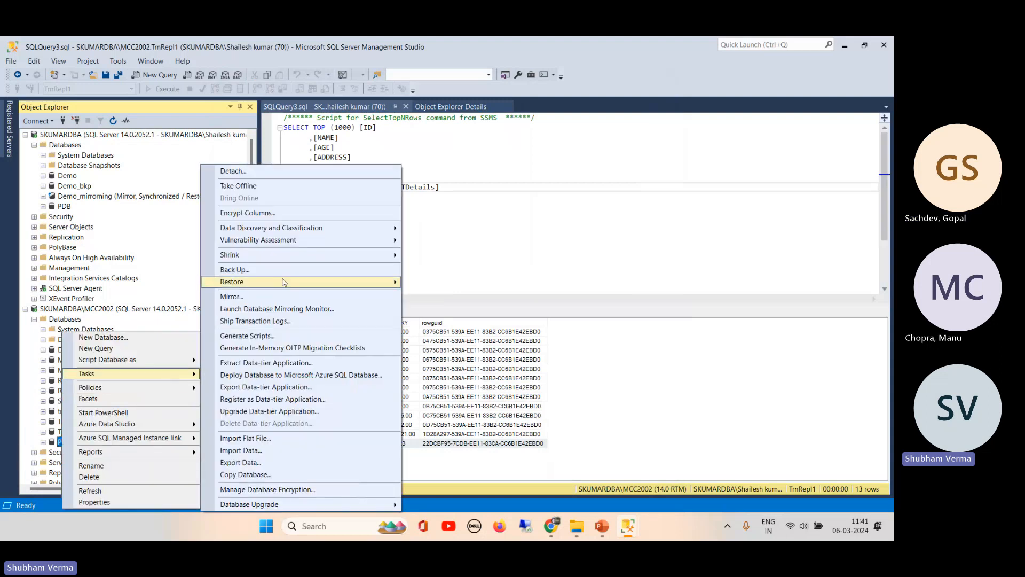
pyautogui.moveTo(390, 289)
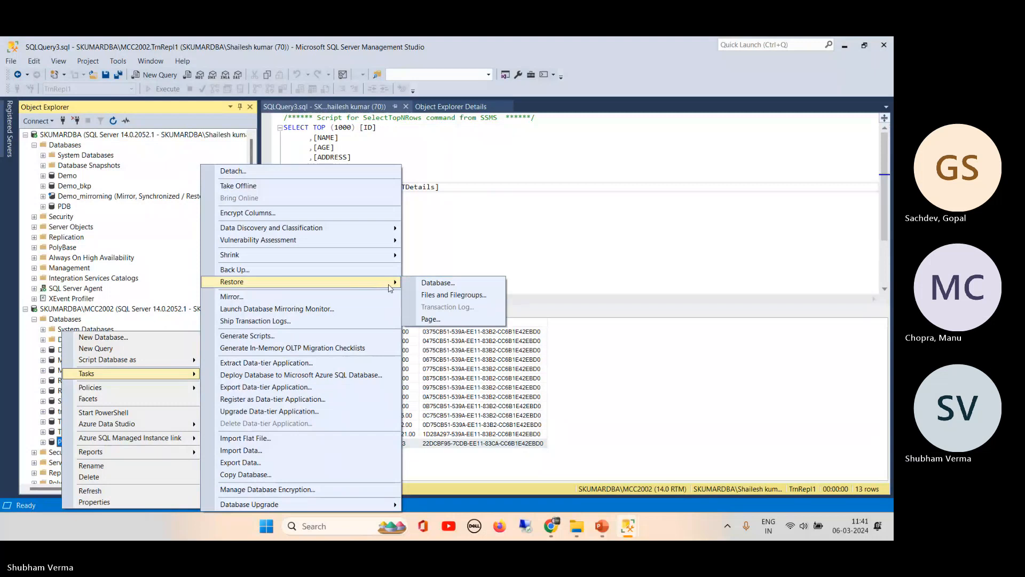
pyautogui.click(432, 285)
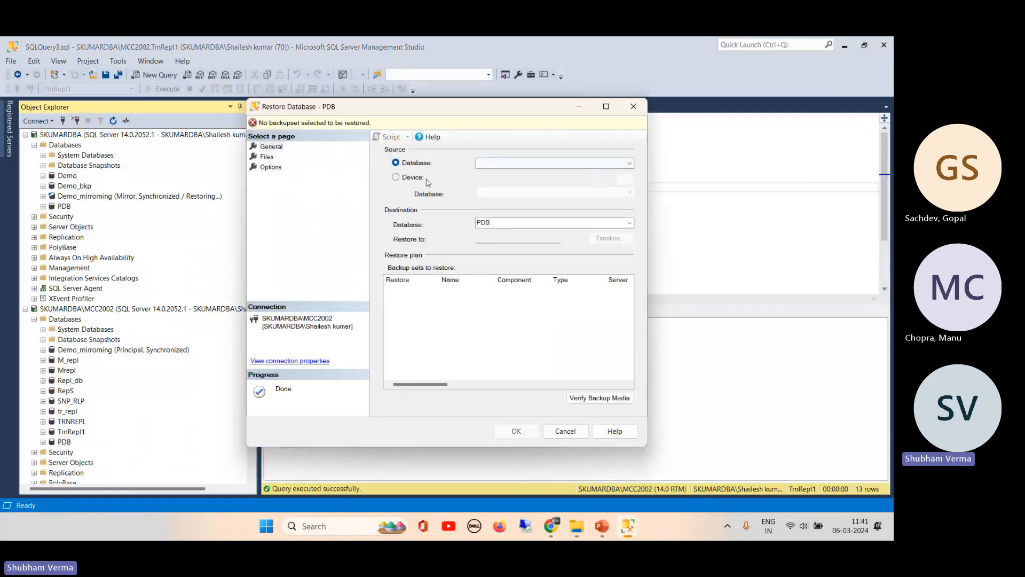
pyautogui.click(411, 177)
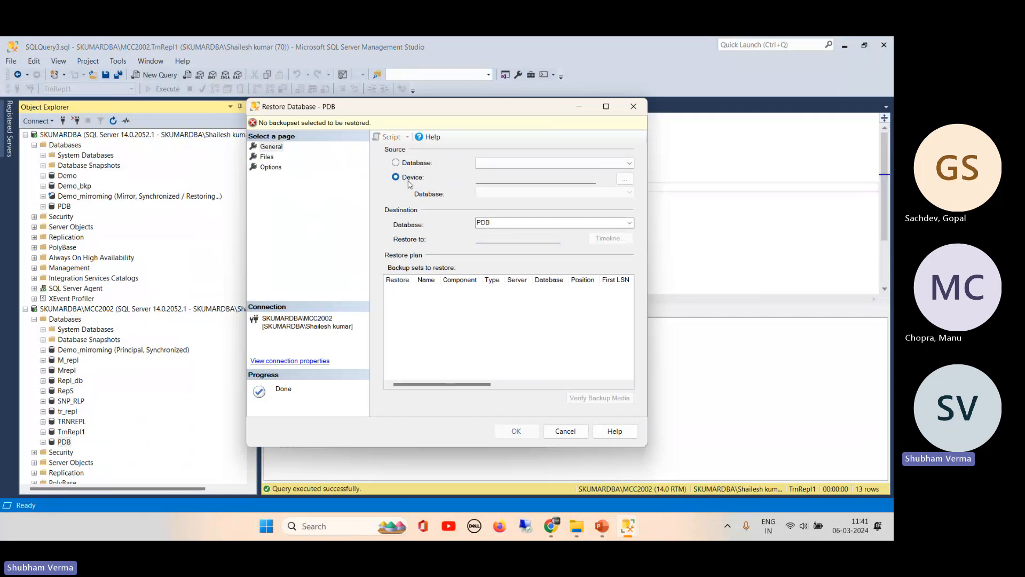
pyautogui.click(626, 180)
# - Add C:\LogshippingDR\PDB.bak as the backup file and accept the backup media list
pyautogui.click(553, 244)
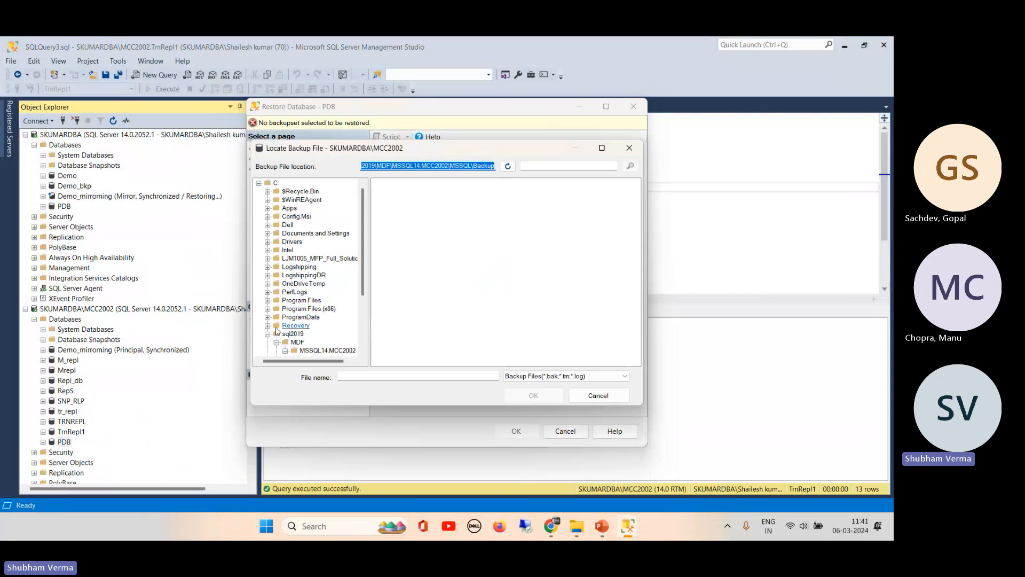
pyautogui.click(267, 266)
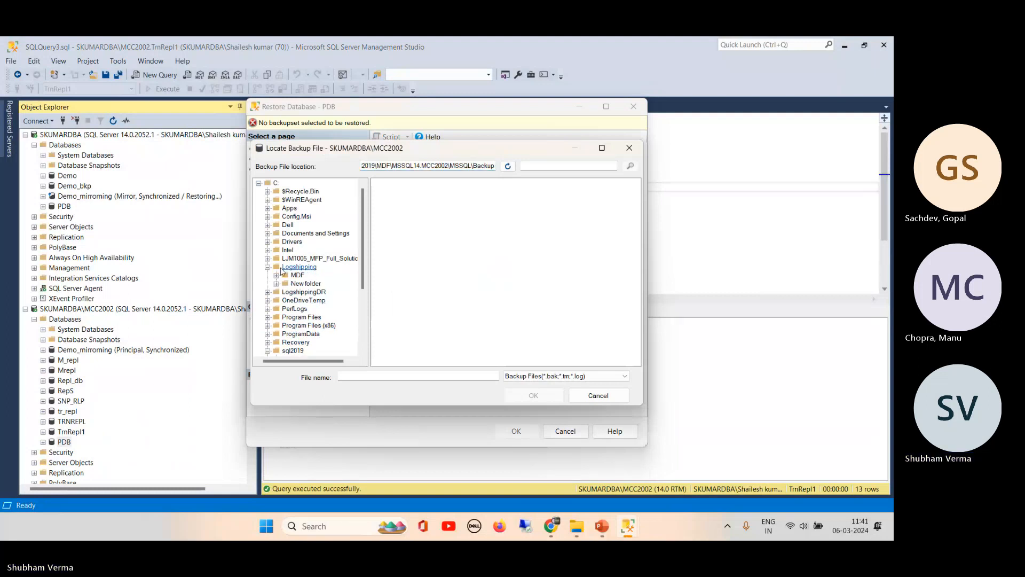
pyautogui.click(300, 267)
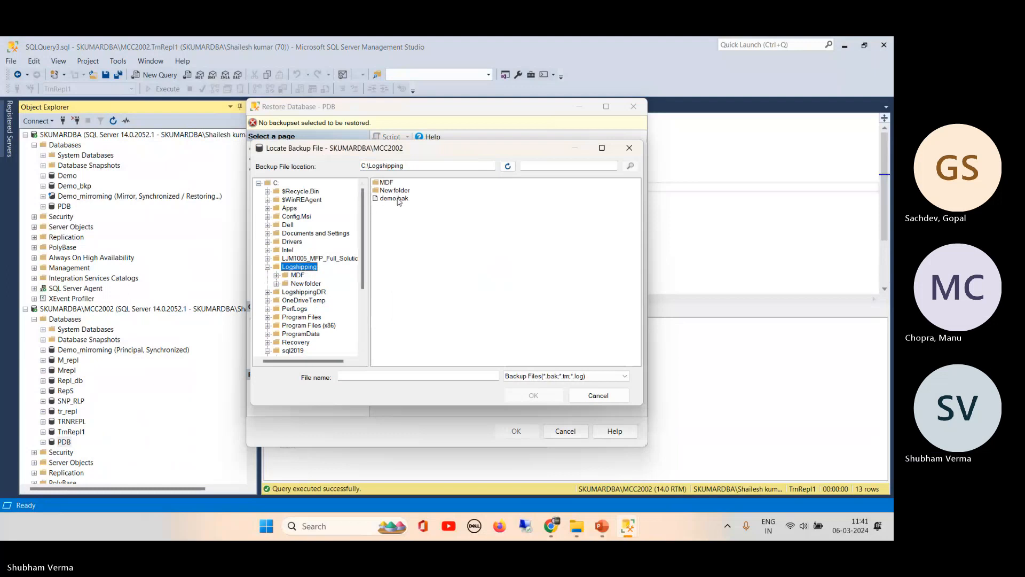
pyautogui.click(268, 292)
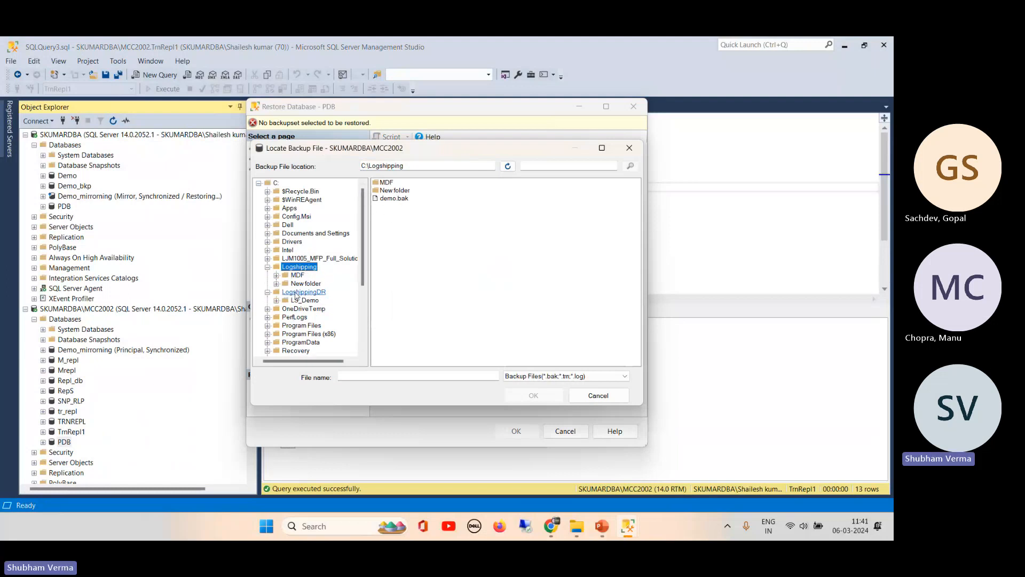
pyautogui.click(297, 293)
pyautogui.click(387, 207)
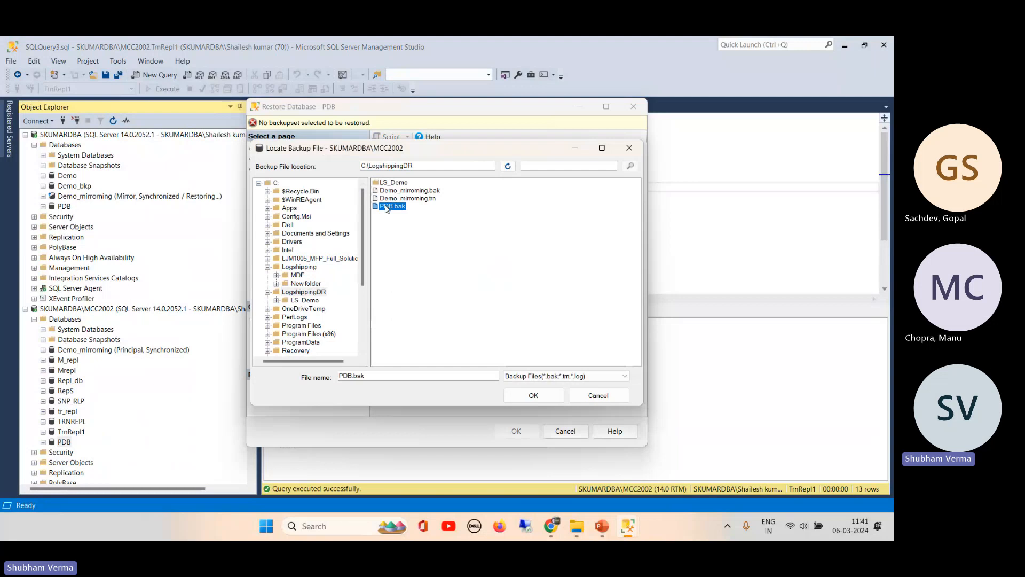
pyautogui.click(522, 401)
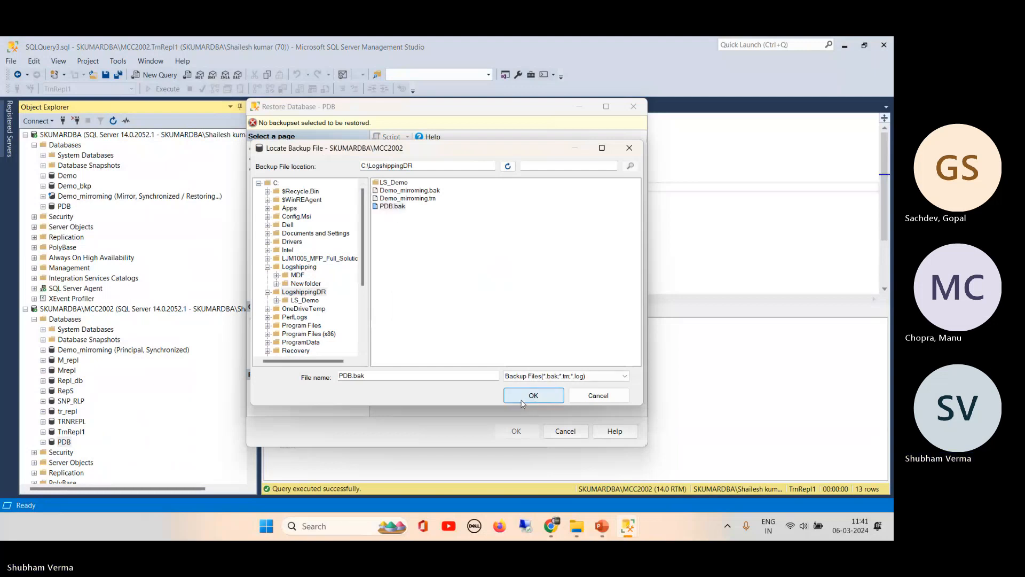
pyautogui.click(523, 402)
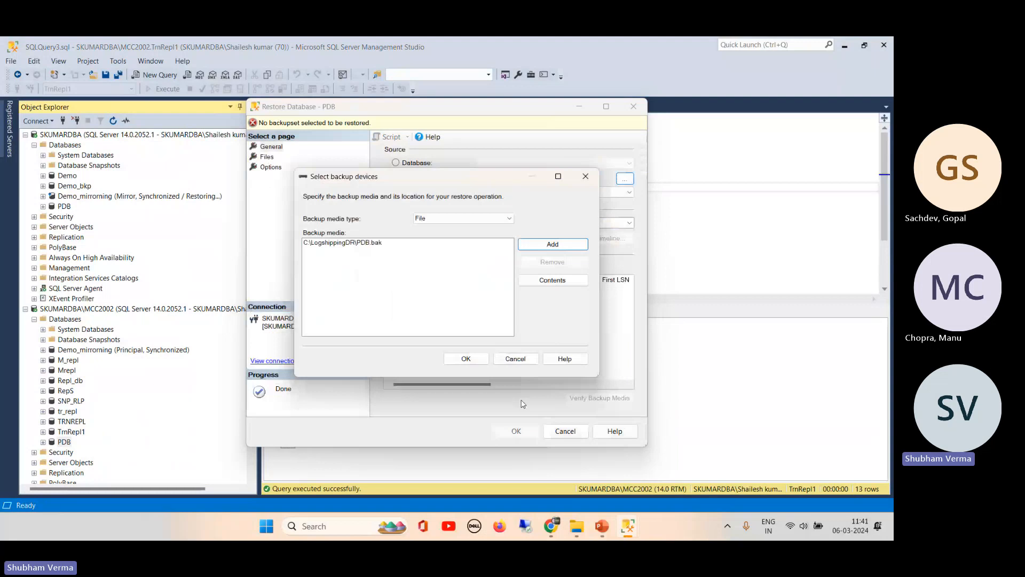
pyautogui.click(465, 358)
pyautogui.click(267, 156)
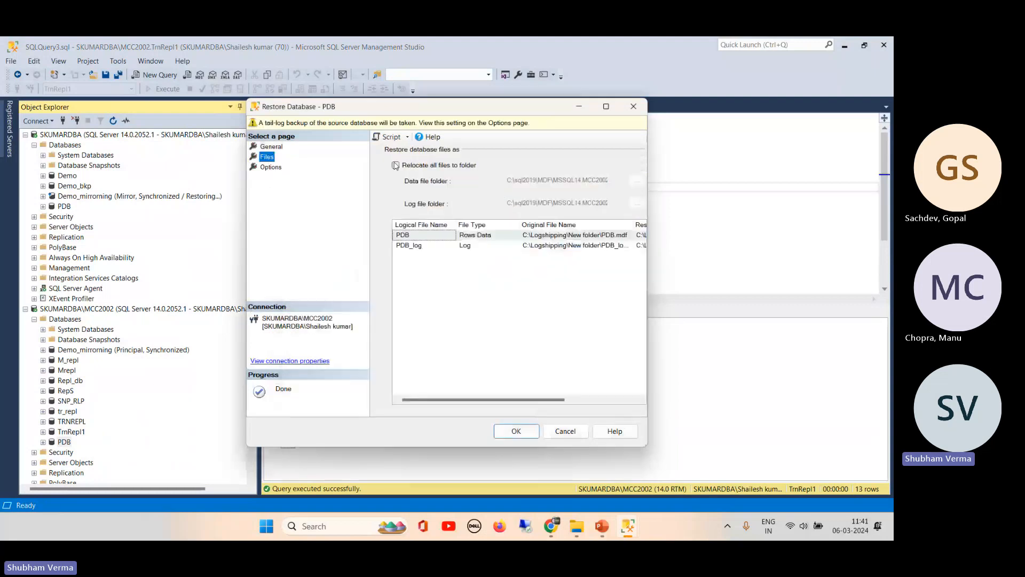
pyautogui.press('Down')
# - Restore PDB WITH REPLACE and RESTORE WITH NORECOVERY, then dismiss the success message
pyautogui.click(396, 265)
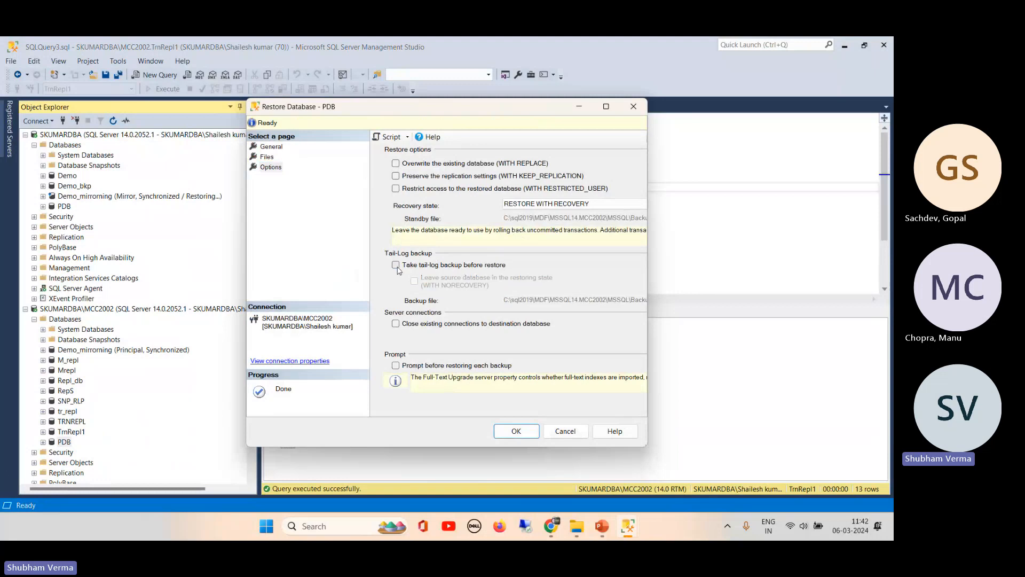
pyautogui.click(396, 163)
pyautogui.click(527, 205)
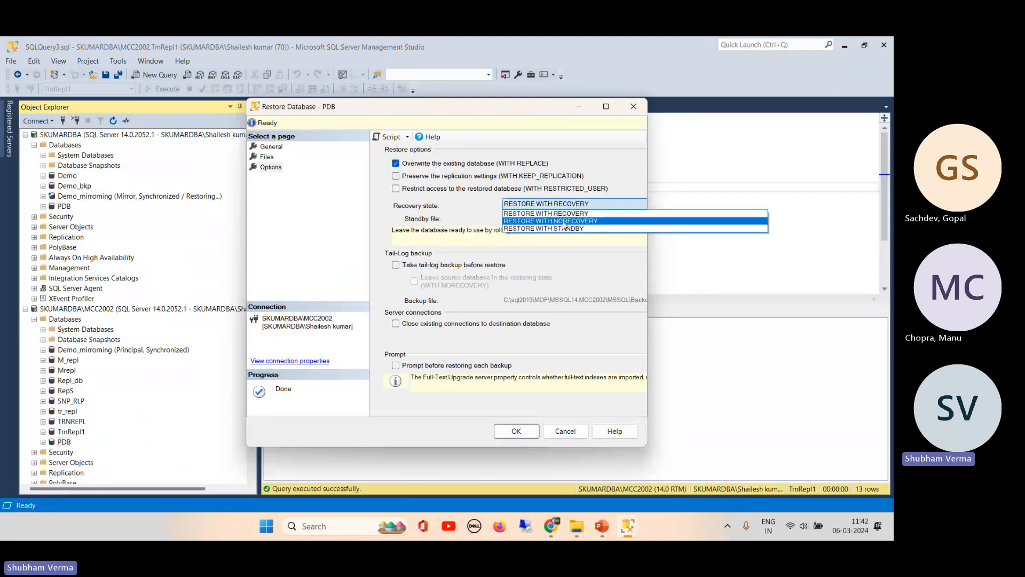
pyautogui.click(563, 221)
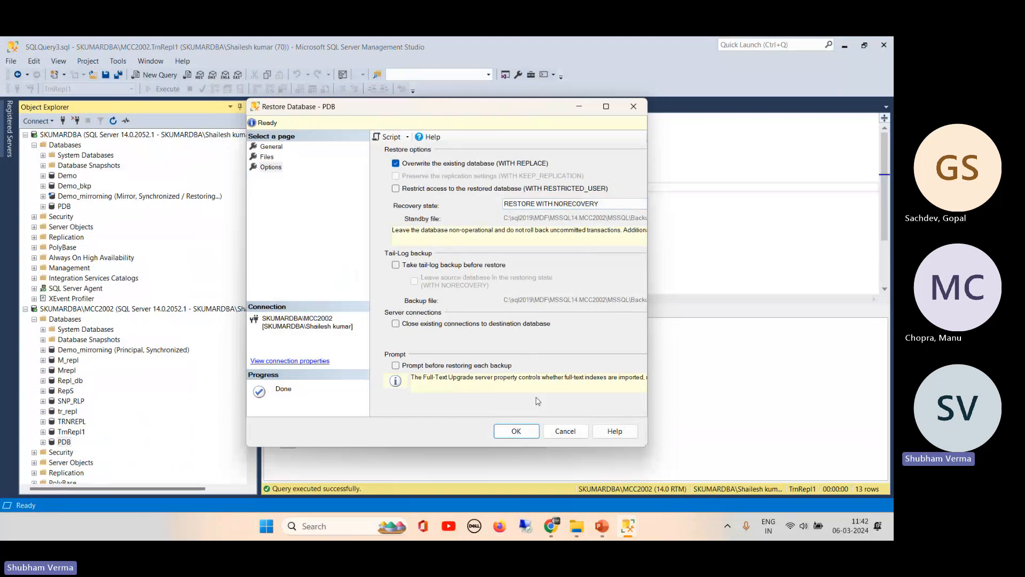
pyautogui.click(516, 432)
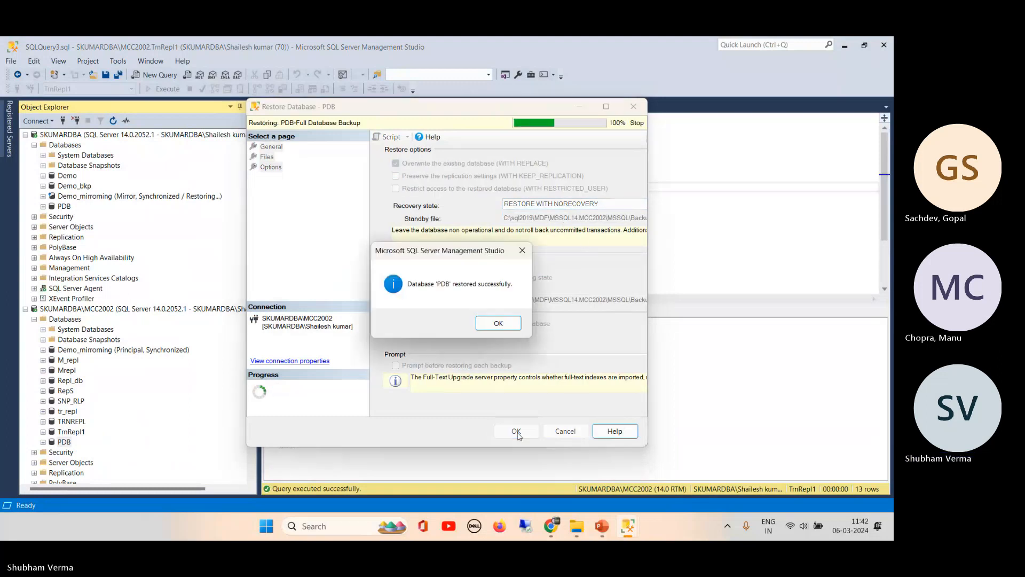
pyautogui.click(496, 326)
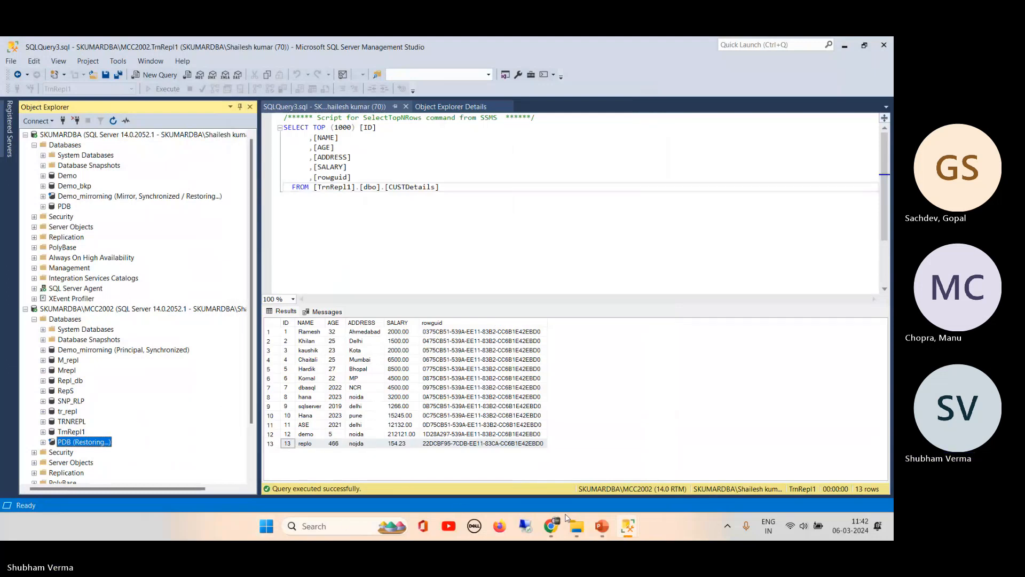
# - Start mirroring PDB without FQDN addresses, refresh until Synchronized, and close the properties
pyautogui.moveTo(629, 528)
pyautogui.click(687, 460)
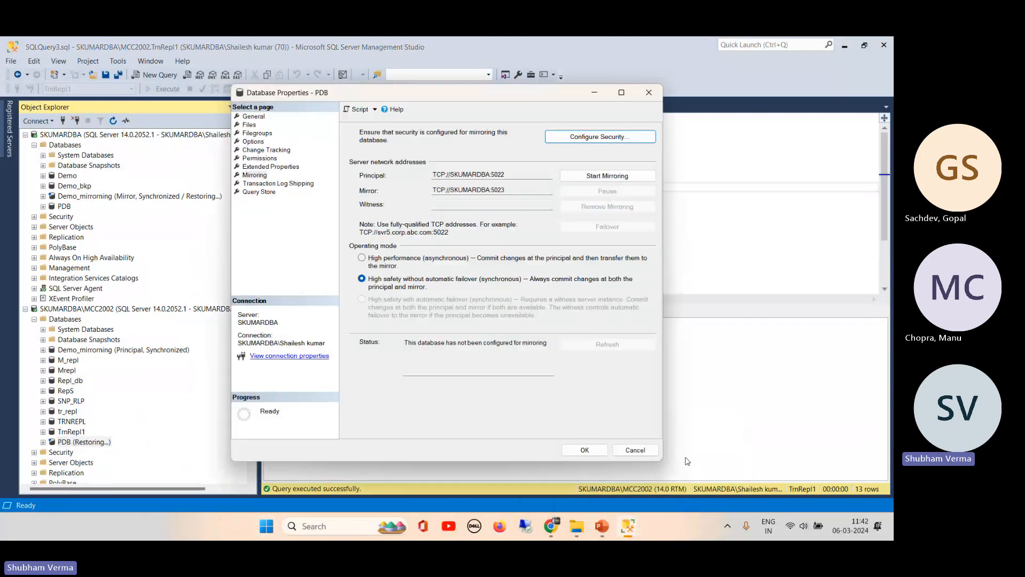
pyautogui.click(598, 179)
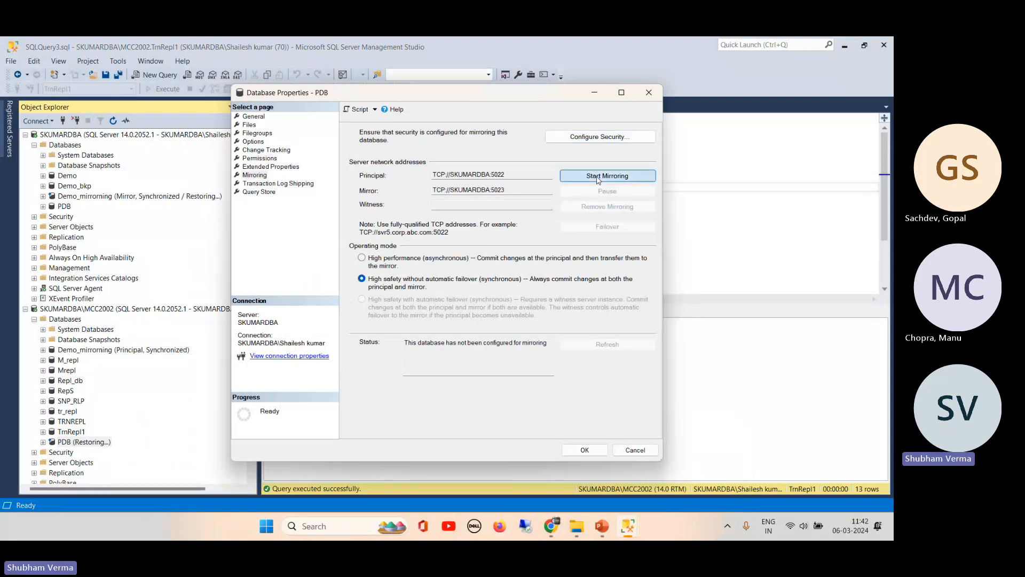
pyautogui.click(598, 178)
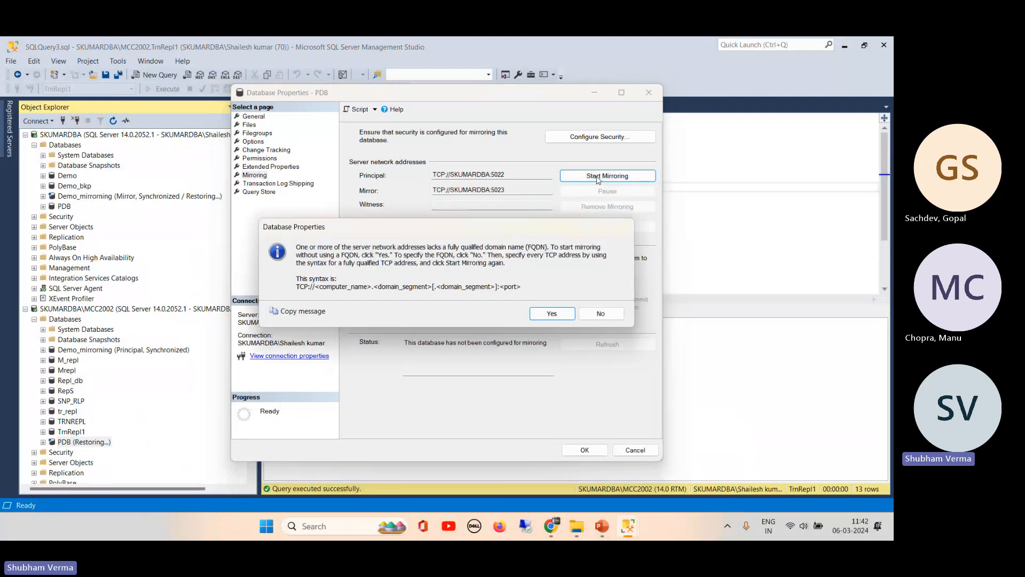
pyautogui.click(549, 312)
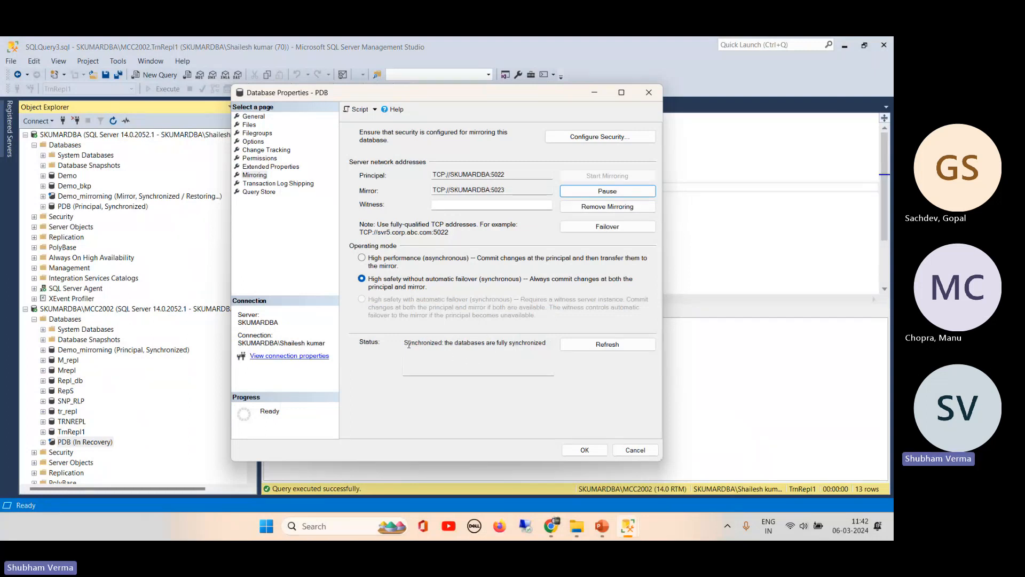
pyautogui.moveTo(409, 344); pyautogui.dragTo(546, 344)
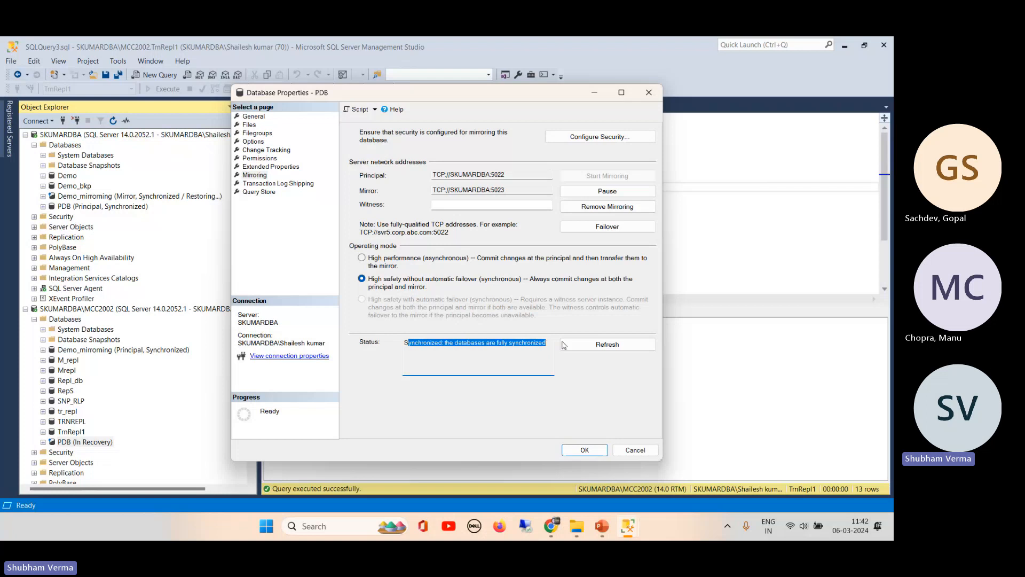
pyautogui.click(597, 345)
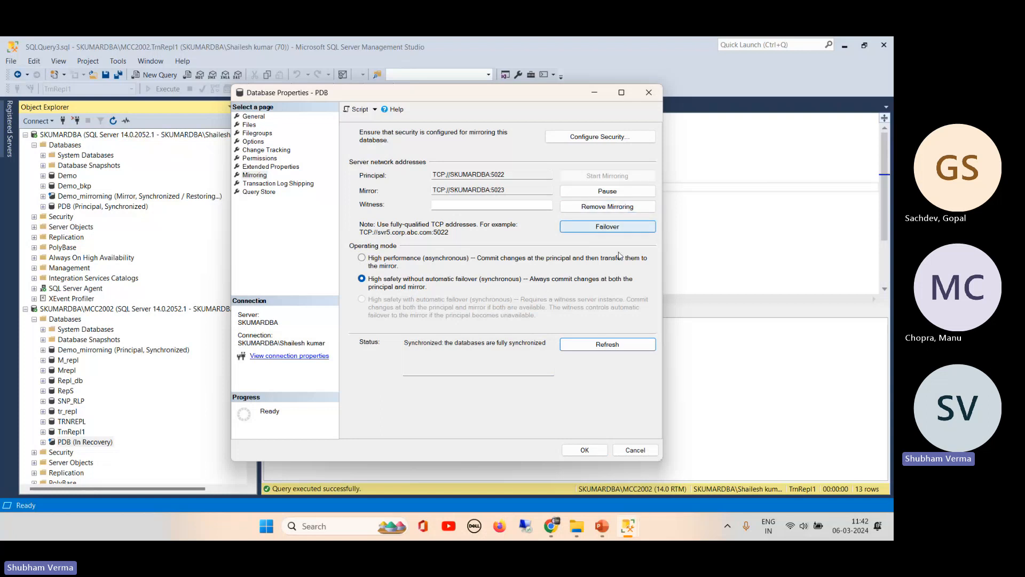
pyautogui.click(585, 450)
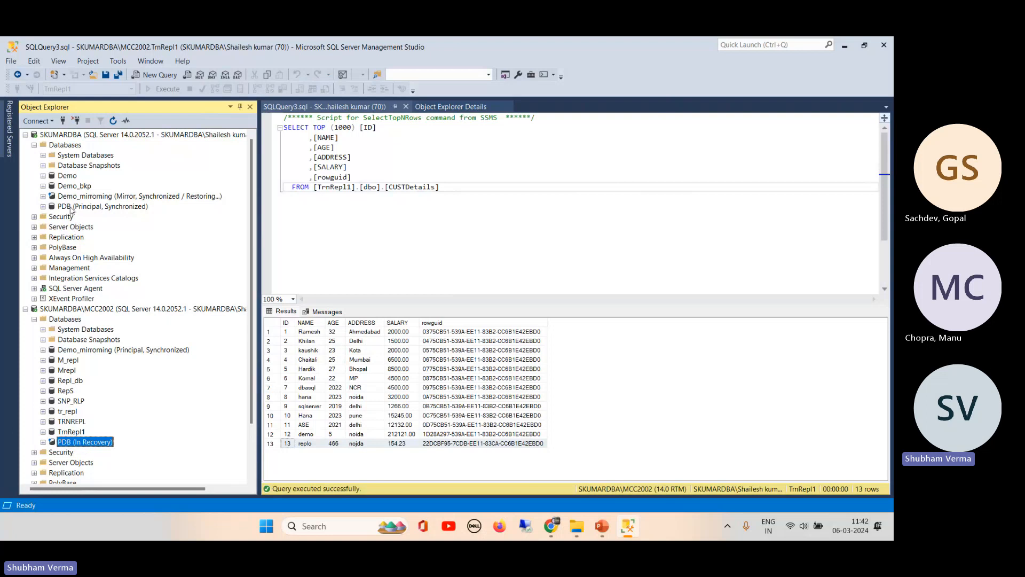
# - Refresh MCC2002's Databases node, select the mirror PDB, and widen Object Explorer to show full names
pyautogui.click(90, 207)
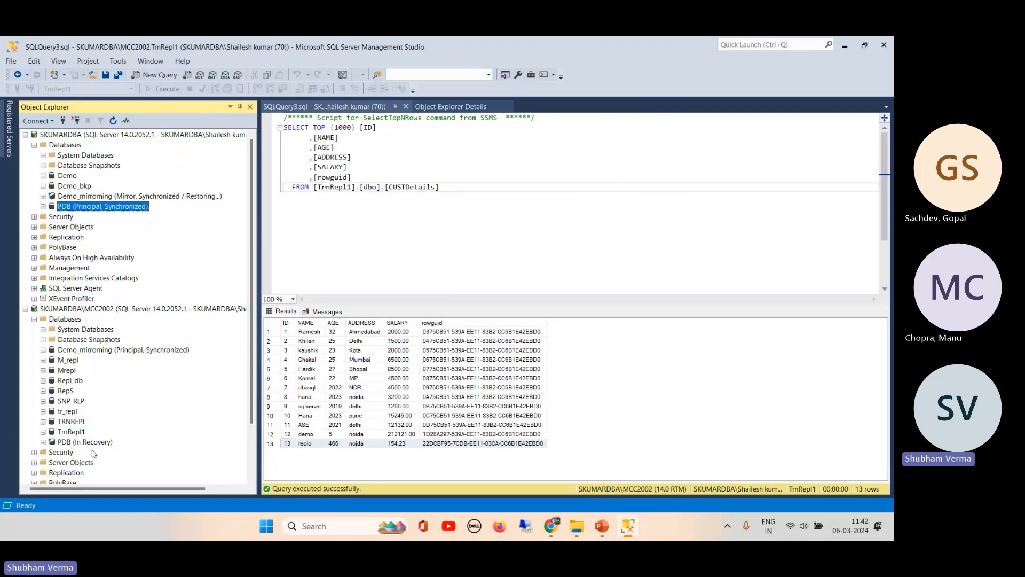
pyautogui.click(80, 309)
pyautogui.click(34, 319)
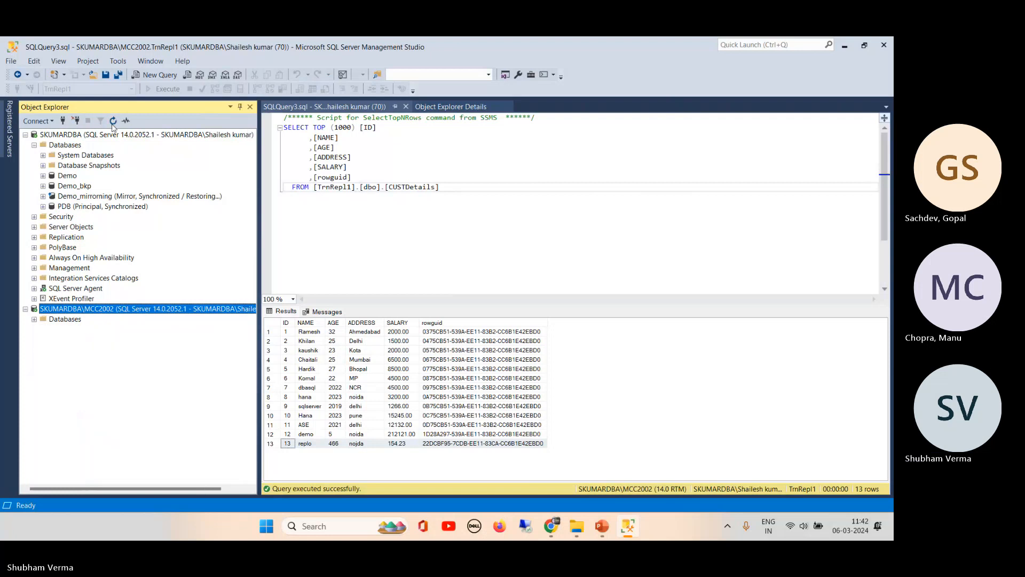
pyautogui.click(34, 319)
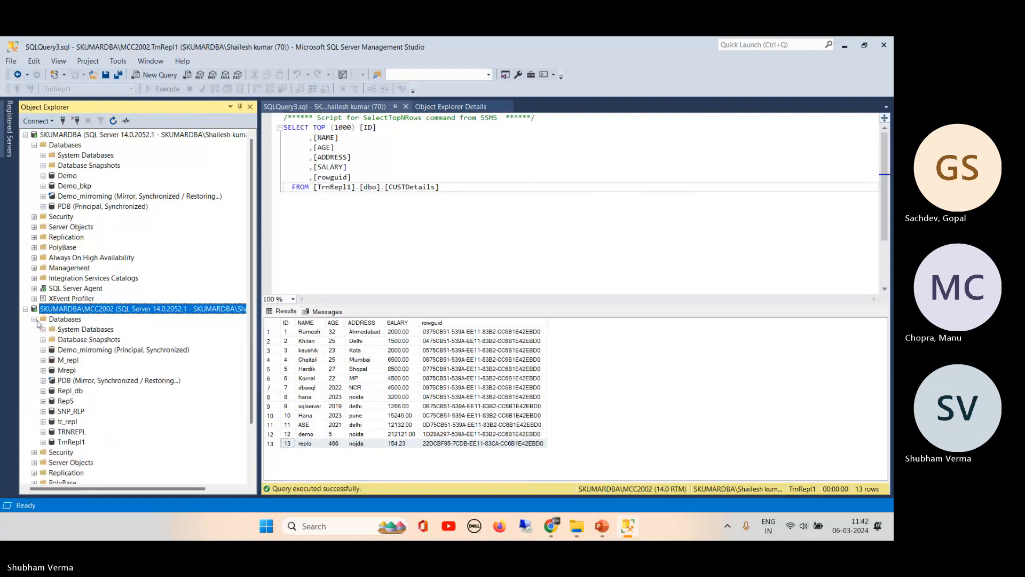
pyautogui.click(103, 382)
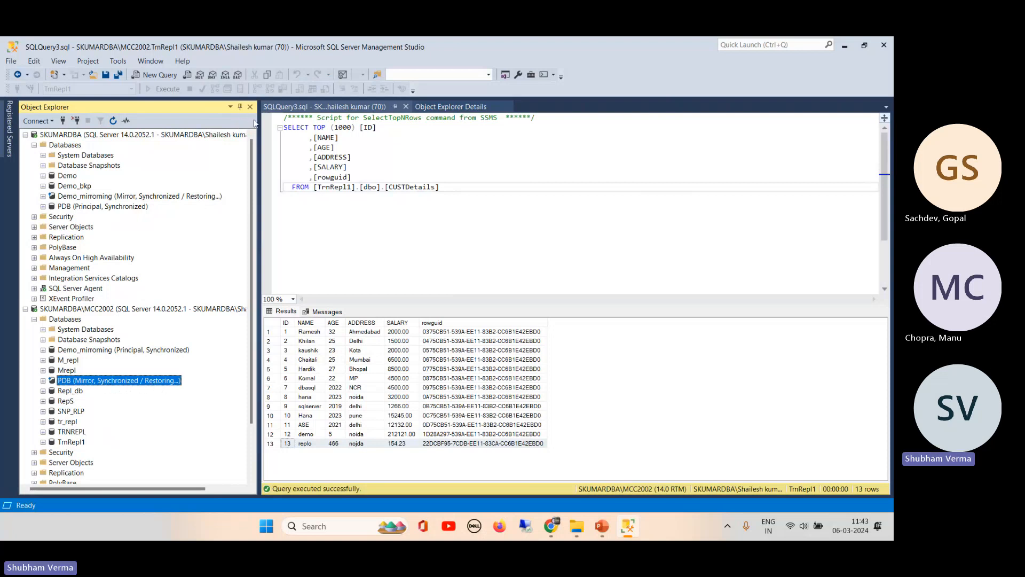
pyautogui.moveTo(255, 128); pyautogui.dragTo(311, 267)
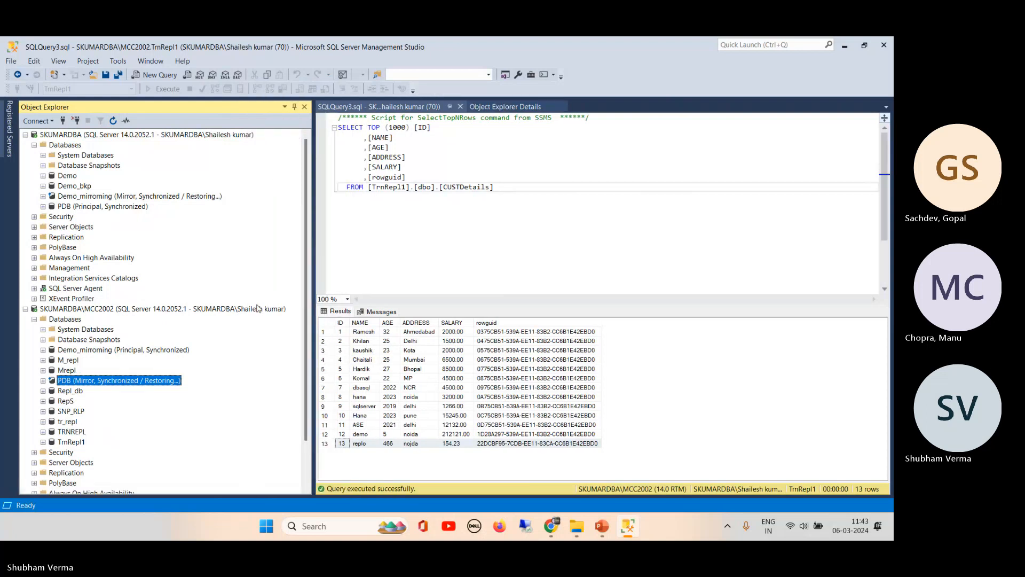
pyautogui.rightClick(61, 206)
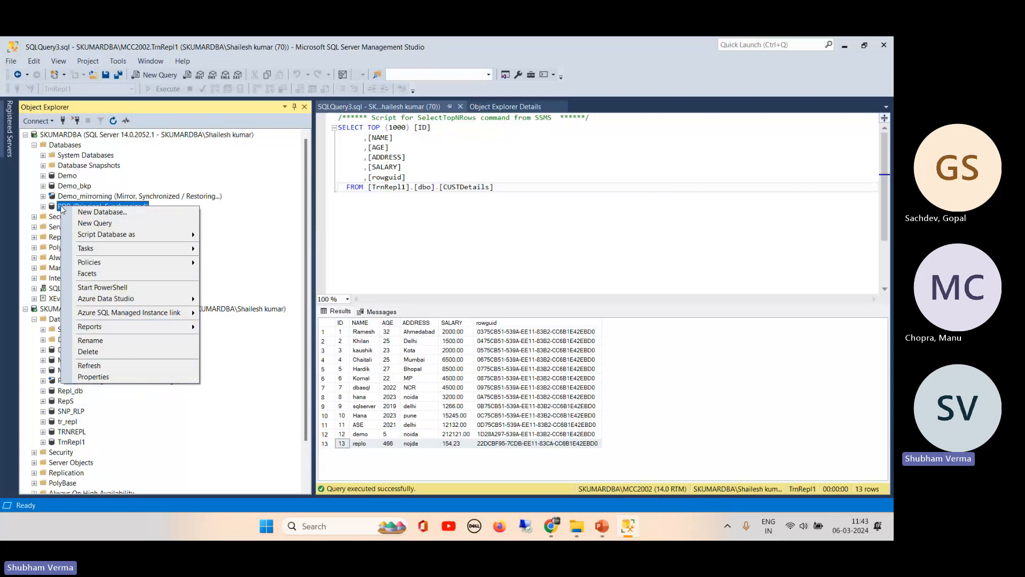
pyautogui.click(115, 377)
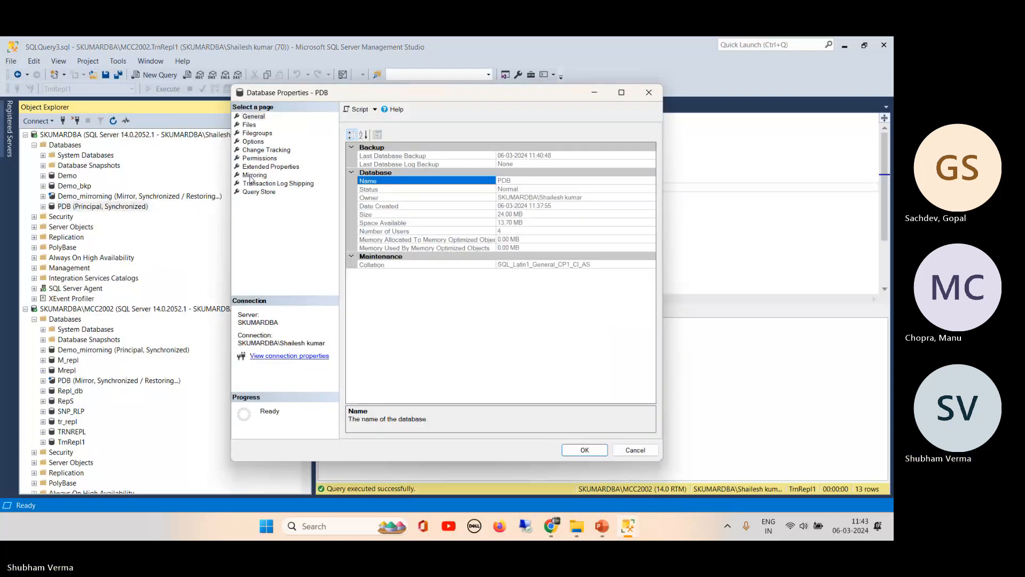
pyautogui.click(252, 176)
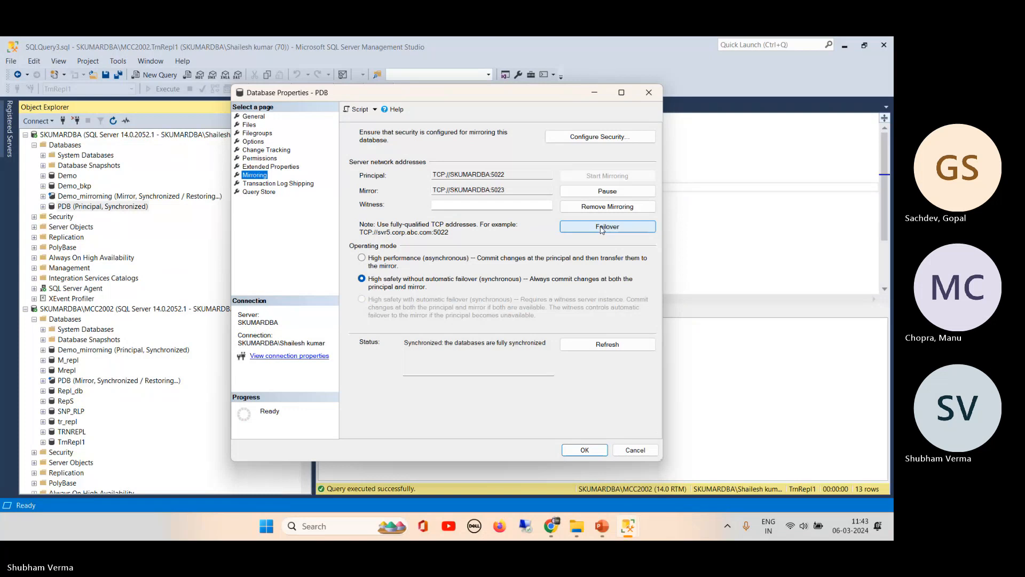
pyautogui.click(635, 450)
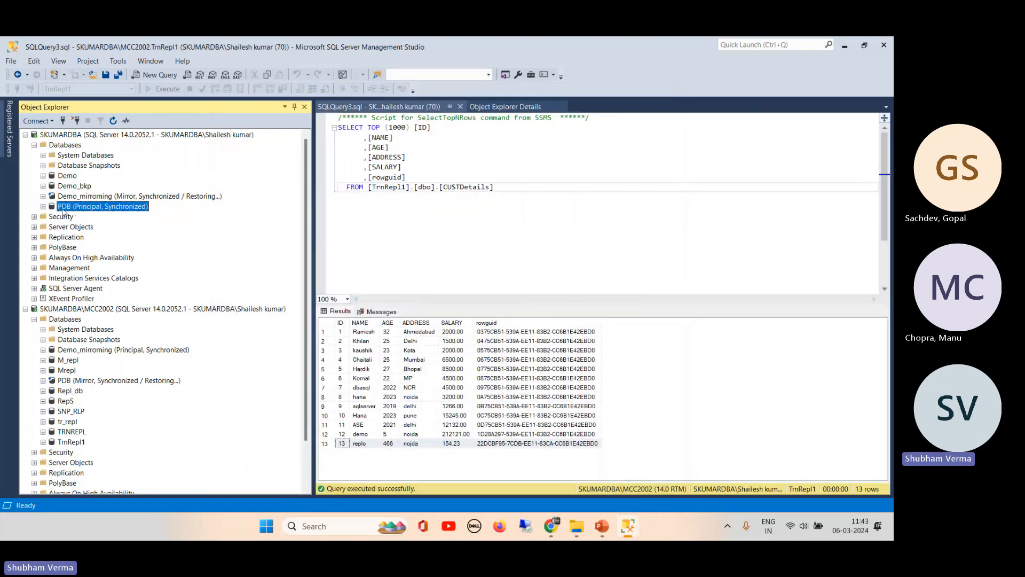
# - Launch Database Mirroring Monitor for PDB, check both partners show Synchronized, then minimize it
pyautogui.rightClick(63, 211)
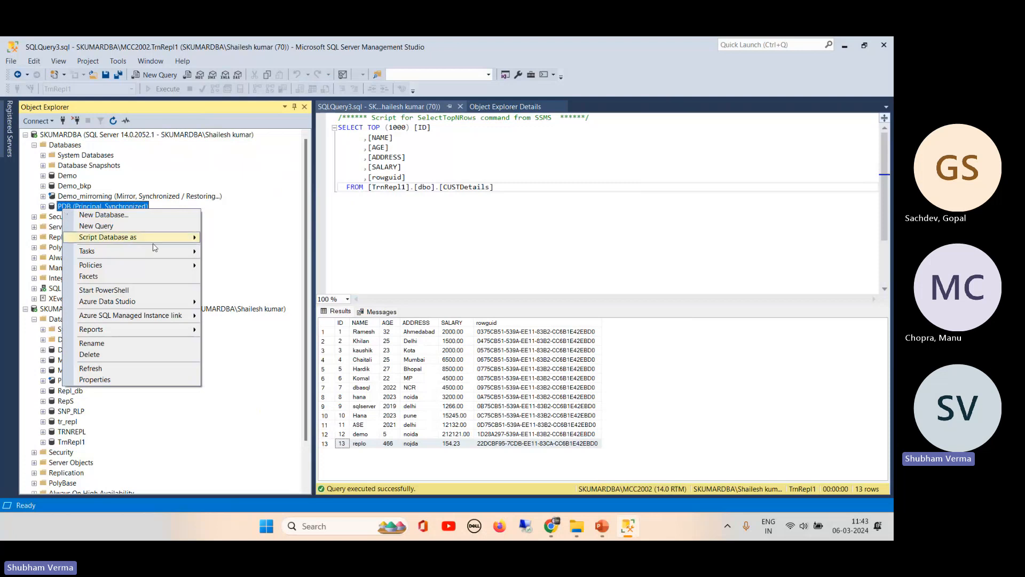
pyautogui.moveTo(179, 251)
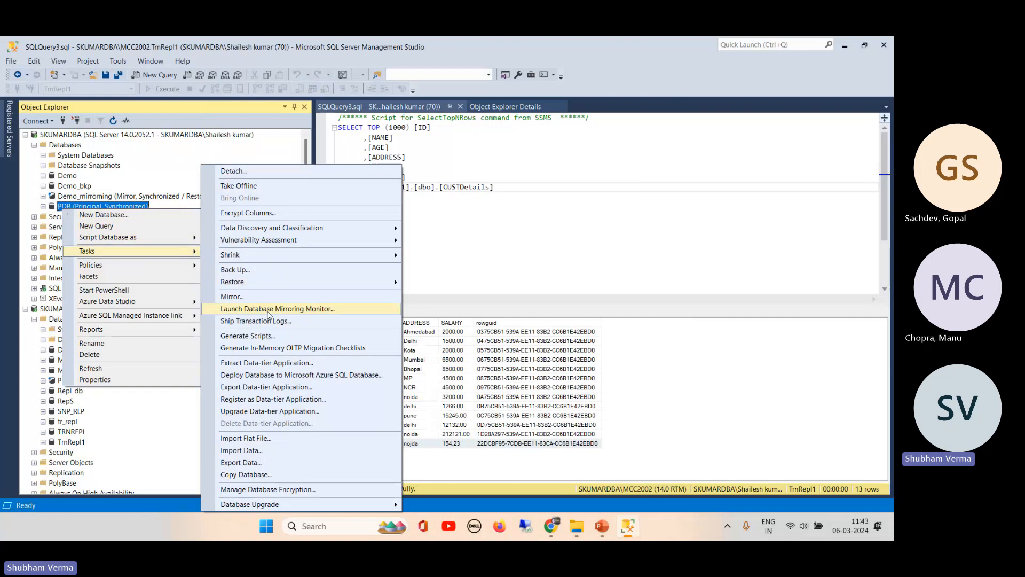
pyautogui.click(268, 310)
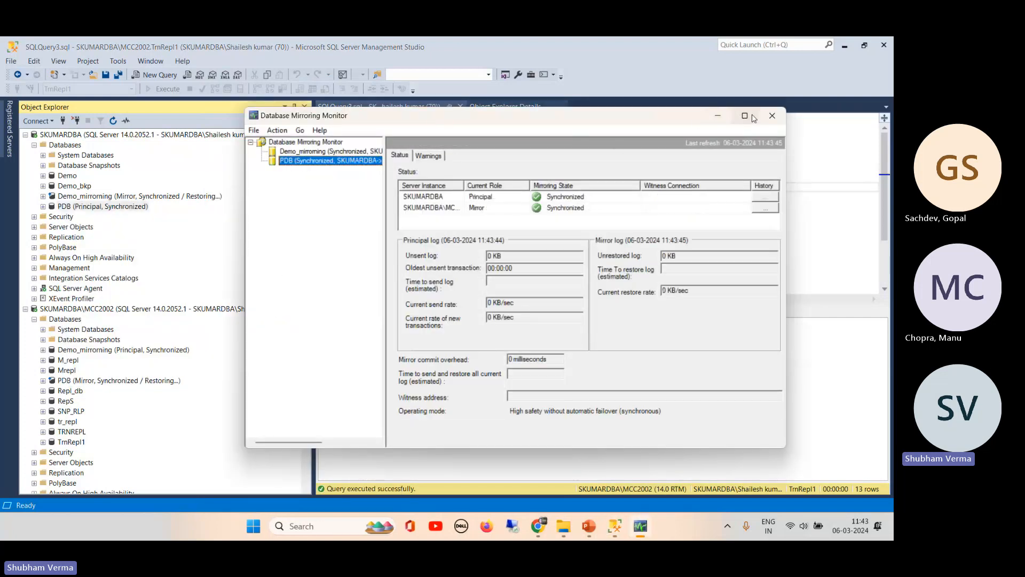
pyautogui.click(745, 116)
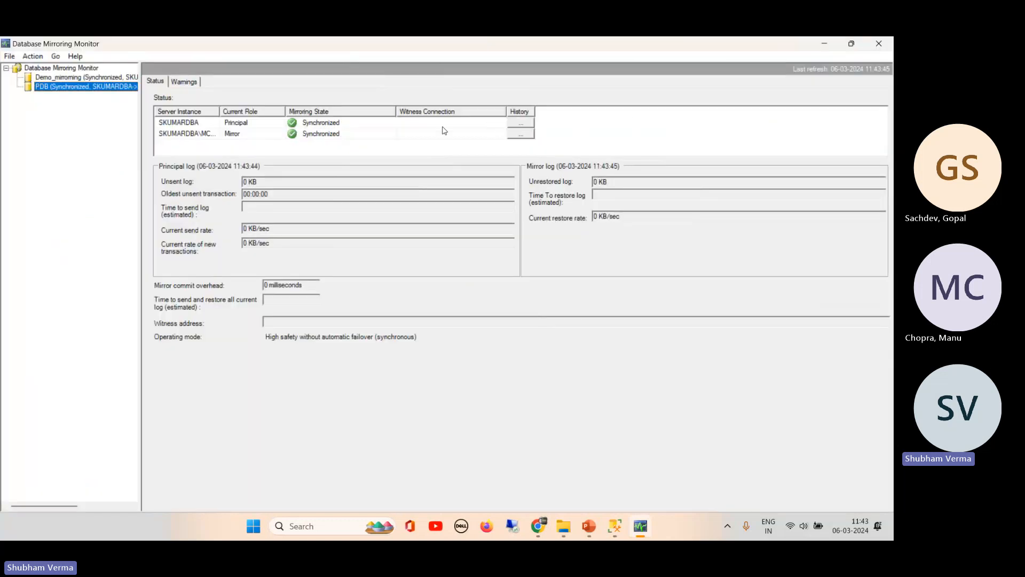
pyautogui.moveTo(219, 111); pyautogui.dragTo(273, 112)
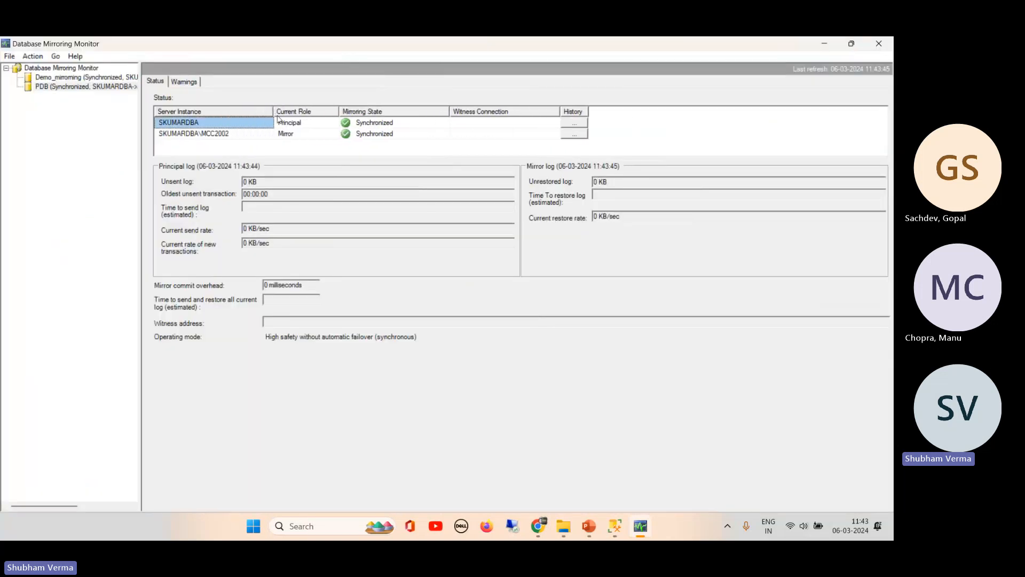
pyautogui.click(303, 137)
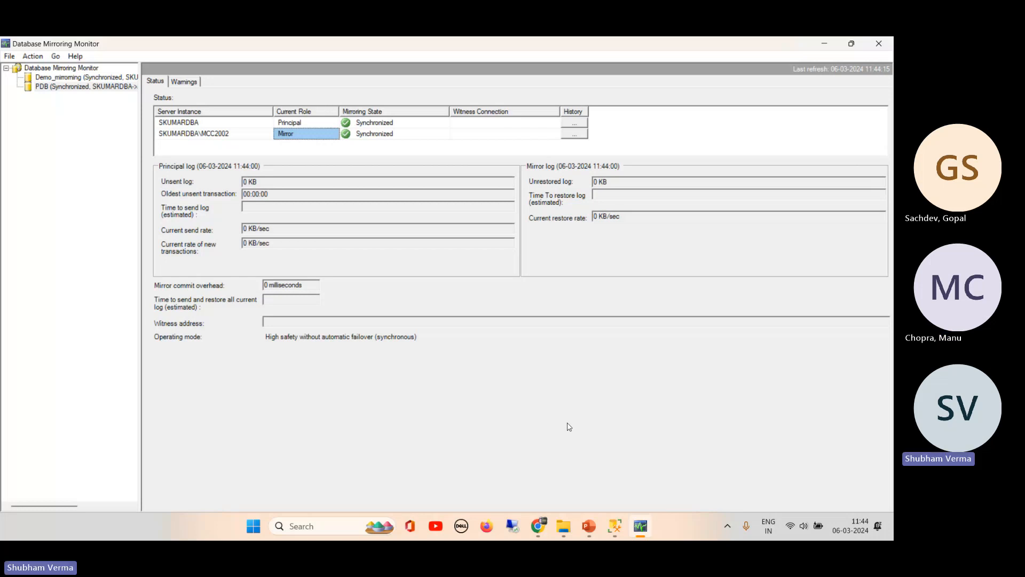
pyautogui.click(824, 46)
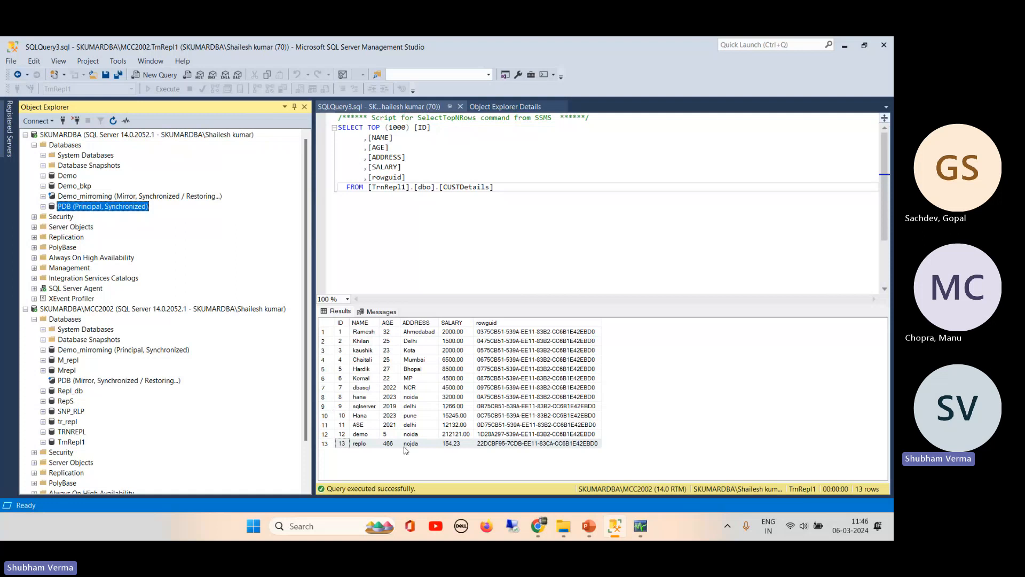
# - Restore Database Mirroring Monitor over SSMS and view PDB's warning thresholds, all four not enabled
pyautogui.click(640, 526)
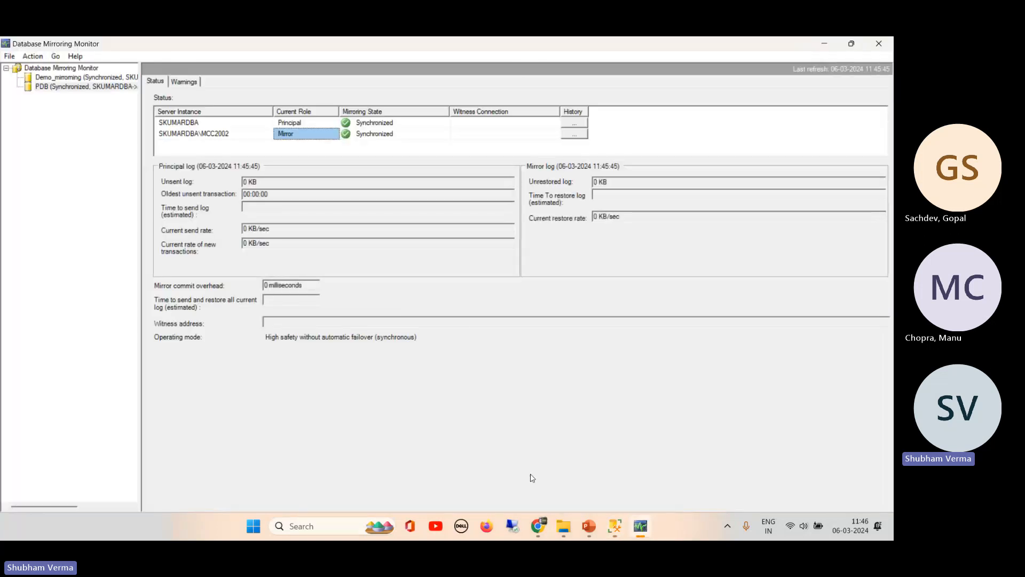
pyautogui.click(853, 45)
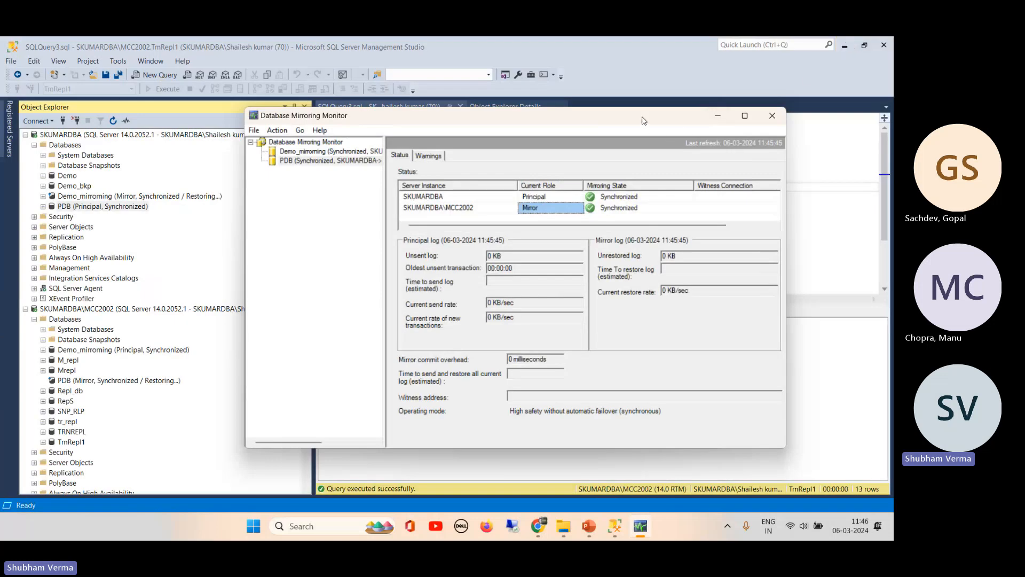
pyautogui.moveTo(647, 124); pyautogui.dragTo(687, 148)
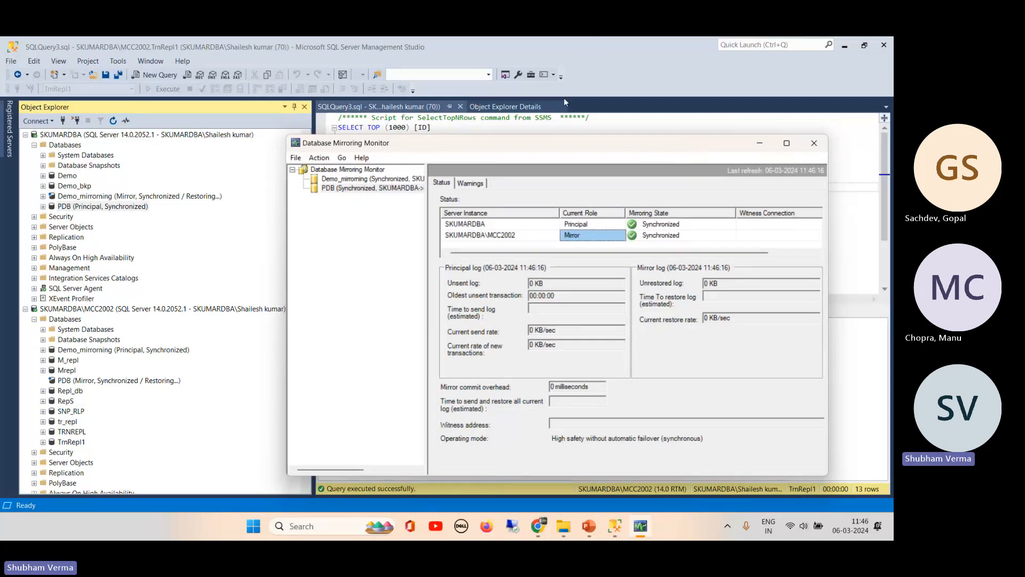
pyautogui.click(474, 183)
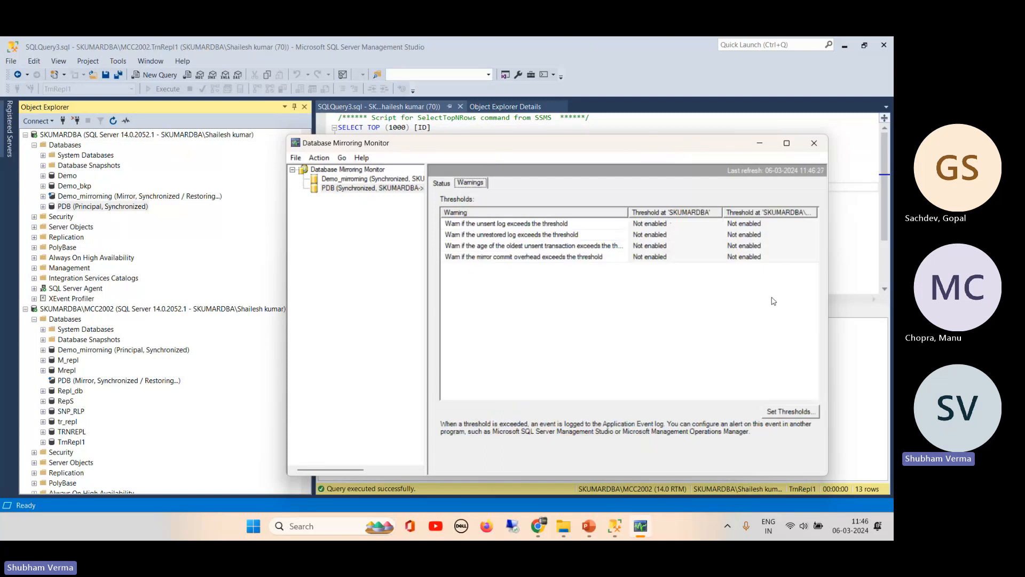
# - Open Set Thresholds for both servers and widen its columns and dialog so every column is readable
pyautogui.click(781, 416)
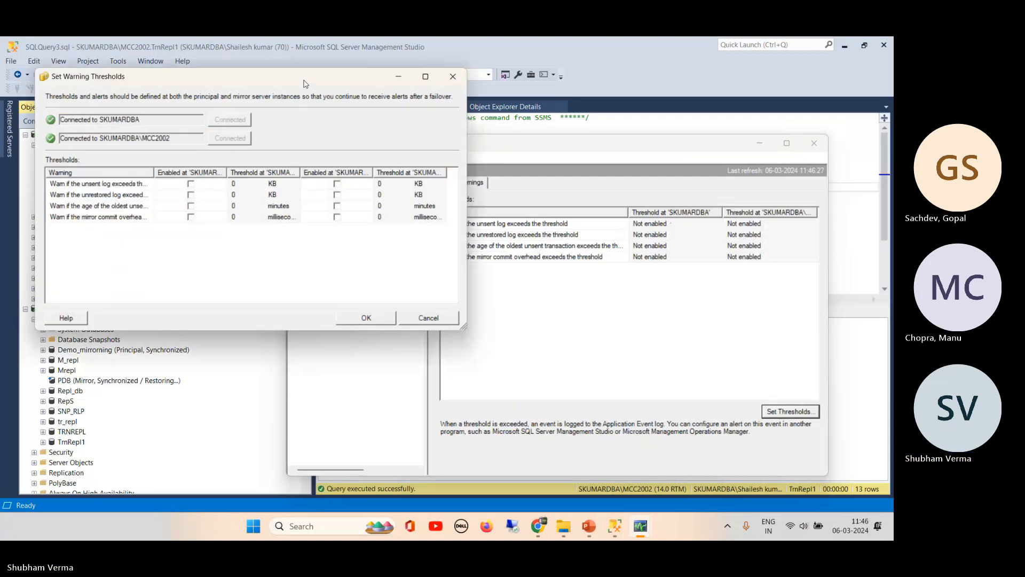
pyautogui.moveTo(306, 83); pyautogui.dragTo(401, 166)
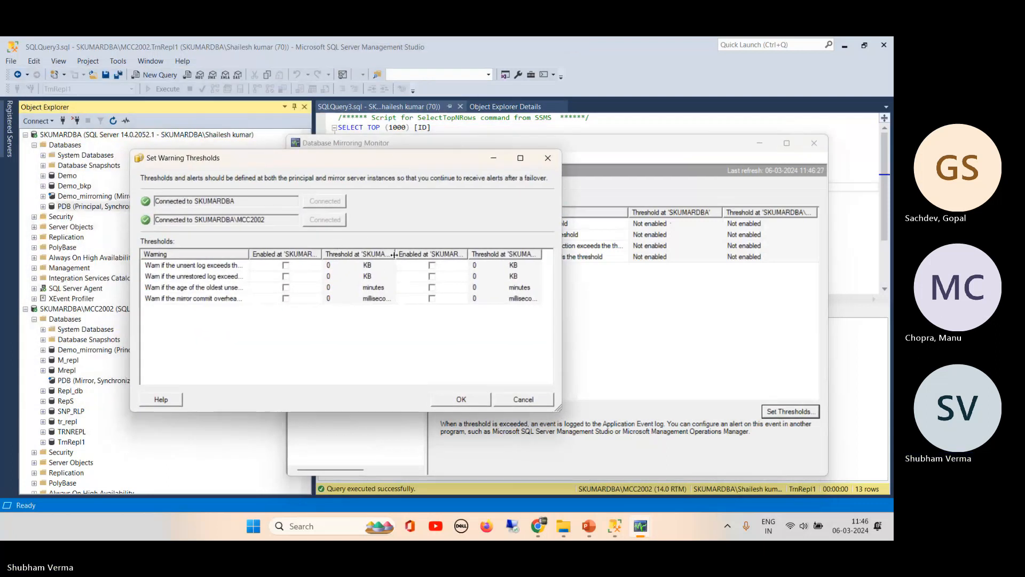
pyautogui.moveTo(397, 255); pyautogui.dragTo(421, 256)
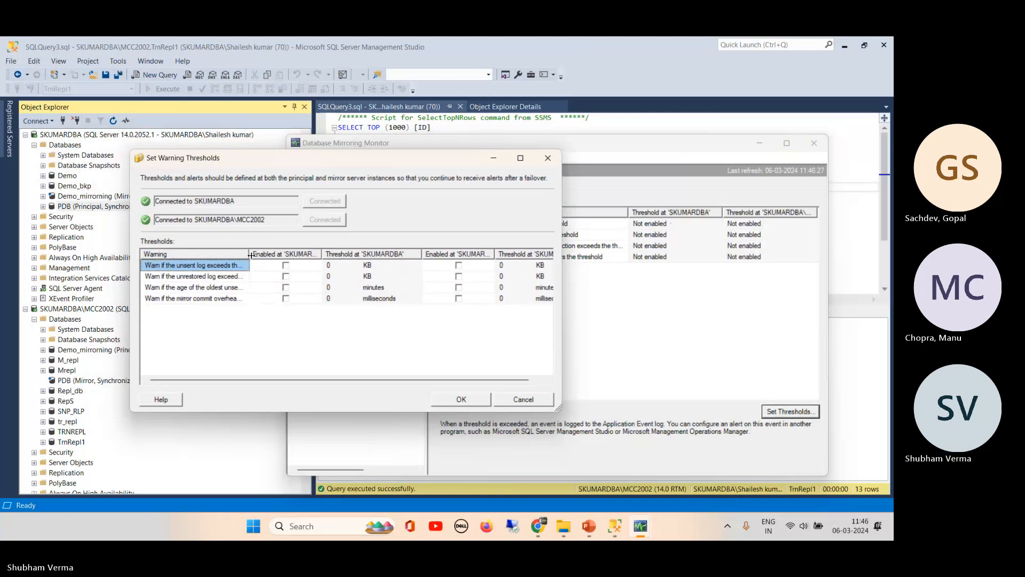
pyautogui.moveTo(250, 255); pyautogui.dragTo(328, 256)
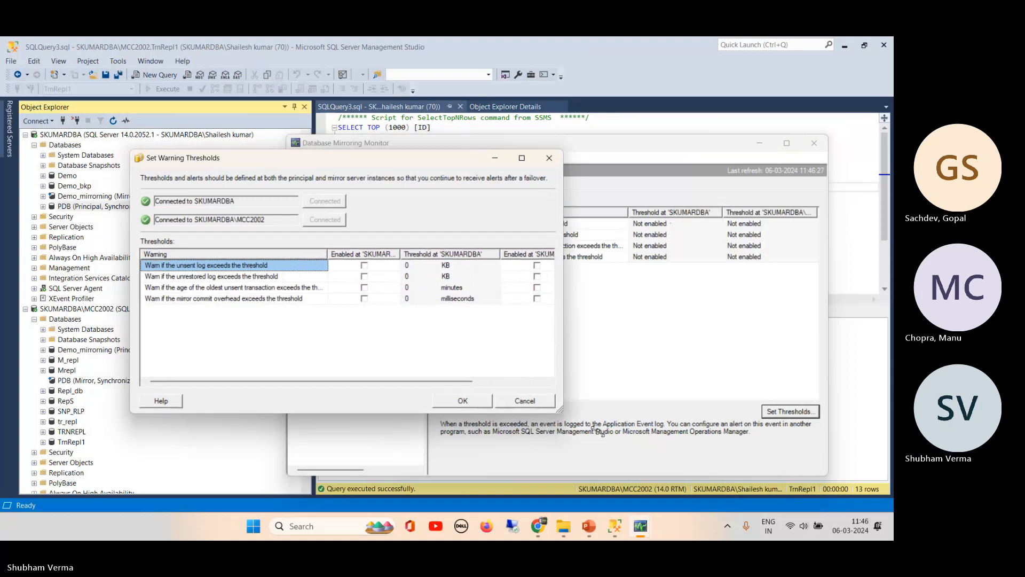
pyautogui.moveTo(558, 408); pyautogui.dragTo(705, 480)
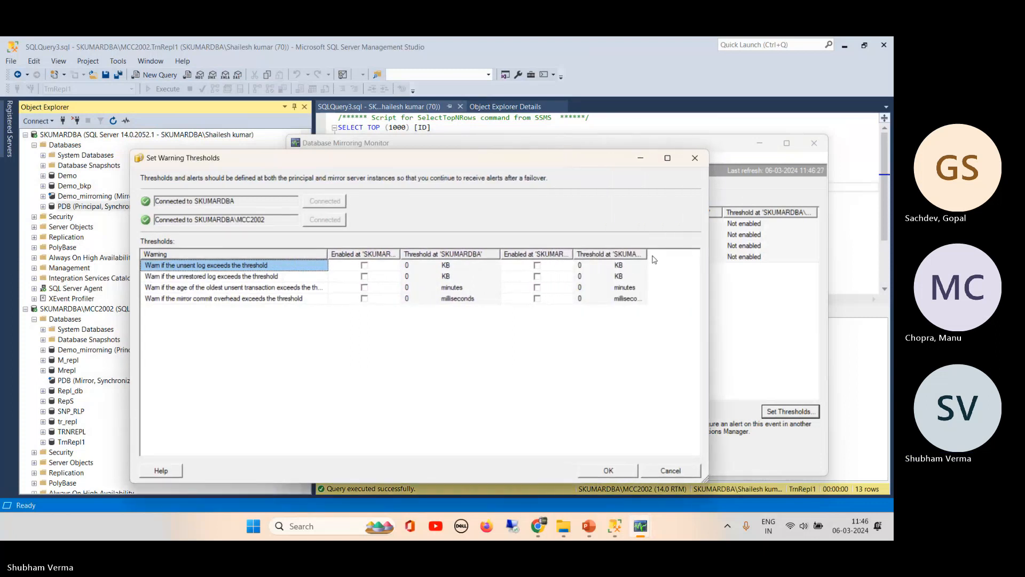
pyautogui.moveTo(648, 255); pyautogui.dragTo(681, 255)
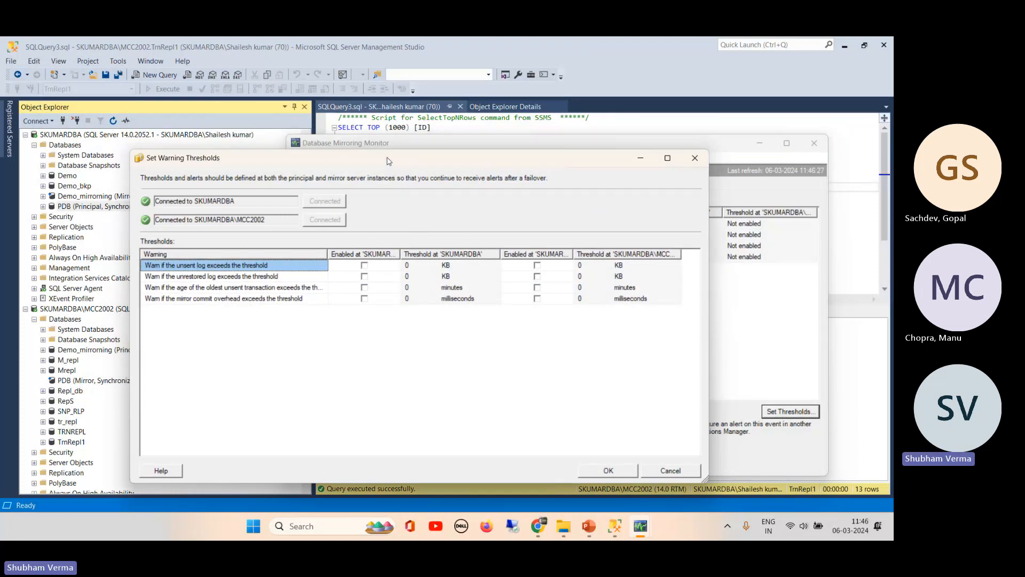
pyautogui.moveTo(387, 157); pyautogui.dragTo(343, 186)
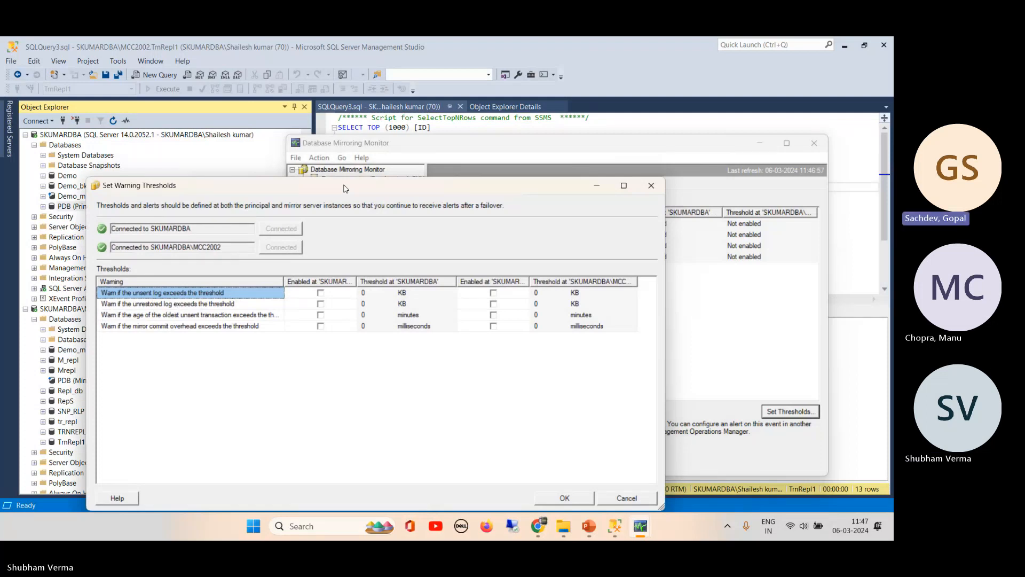
pyautogui.click(538, 528)
# - On the remote lab desktop, collapse the Databases, msdb and System Databases nodes in Object Explorer
pyautogui.click(632, 469)
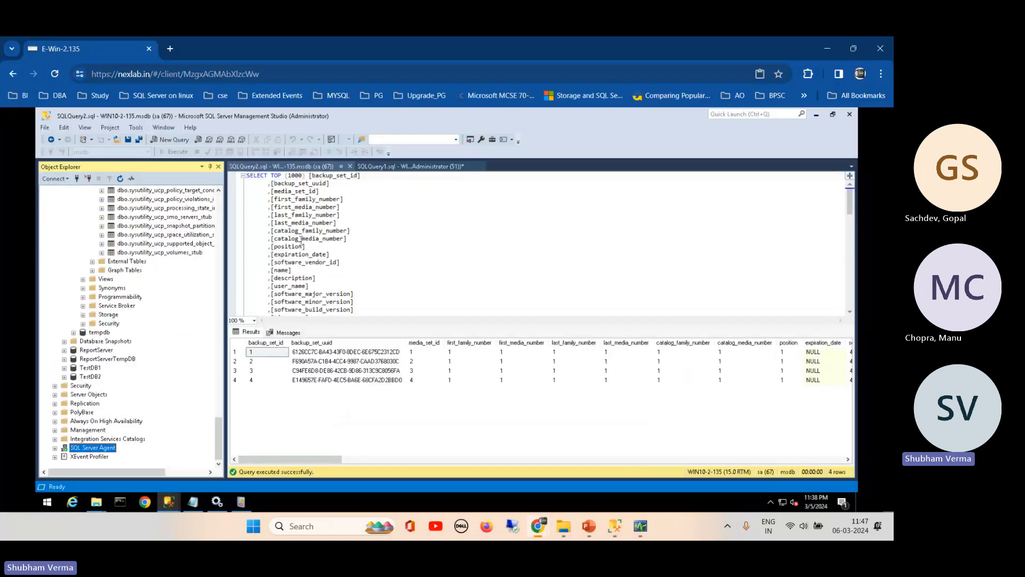
pyautogui.moveTo(218, 438); pyautogui.dragTo(222, 179)
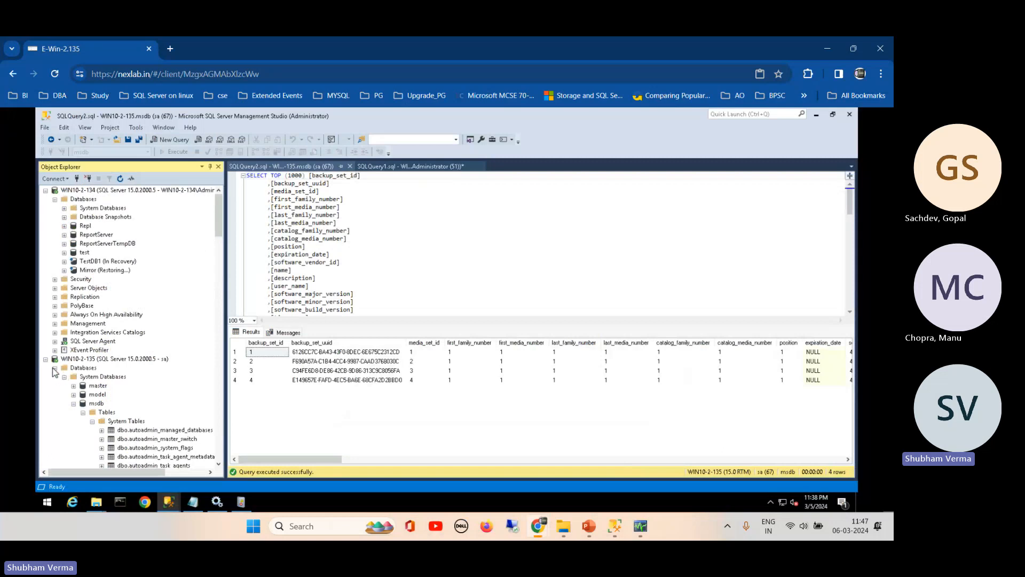
pyautogui.click(55, 368)
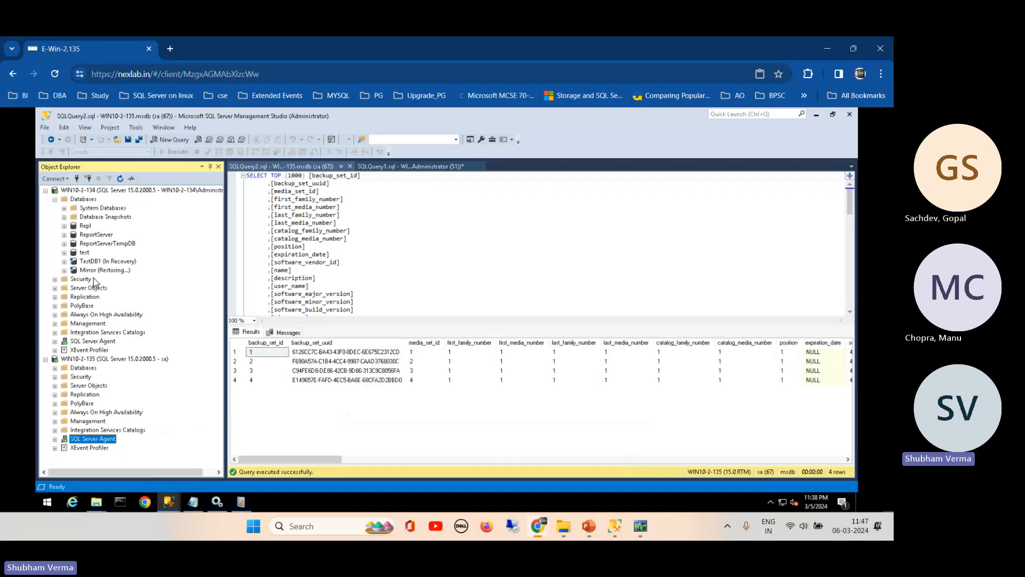
pyautogui.click(111, 190)
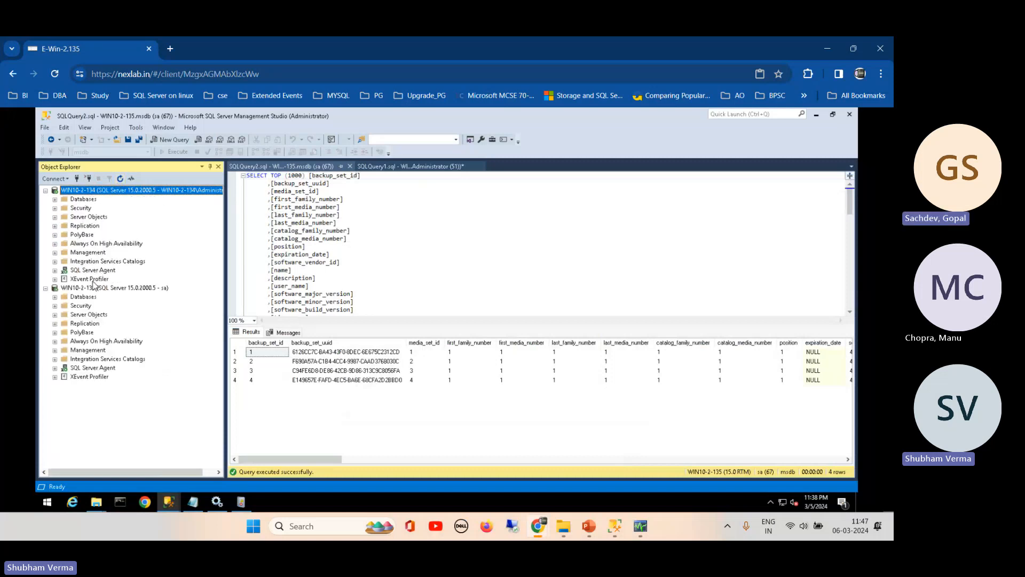
pyautogui.click(54, 297)
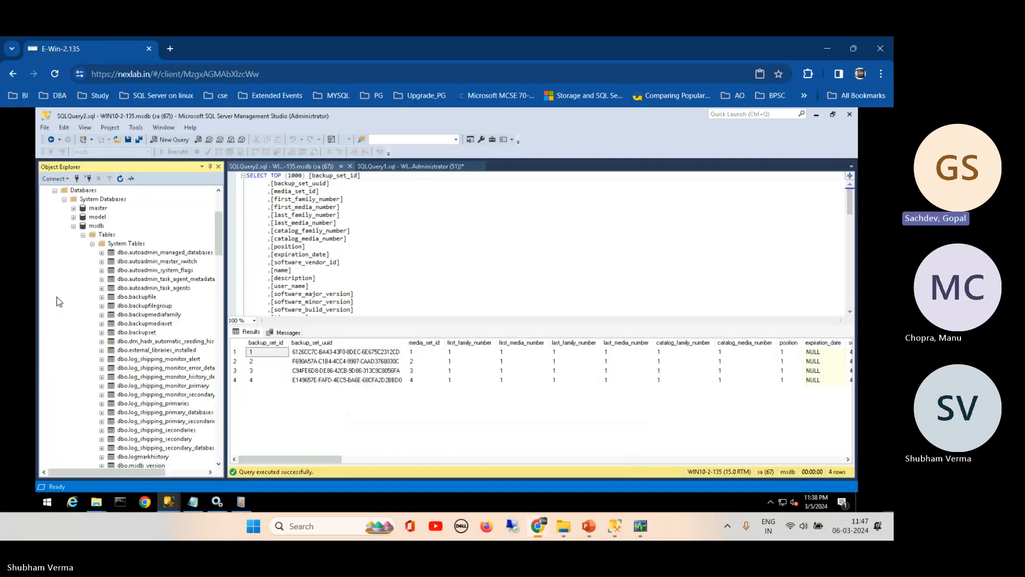
pyautogui.click(74, 226)
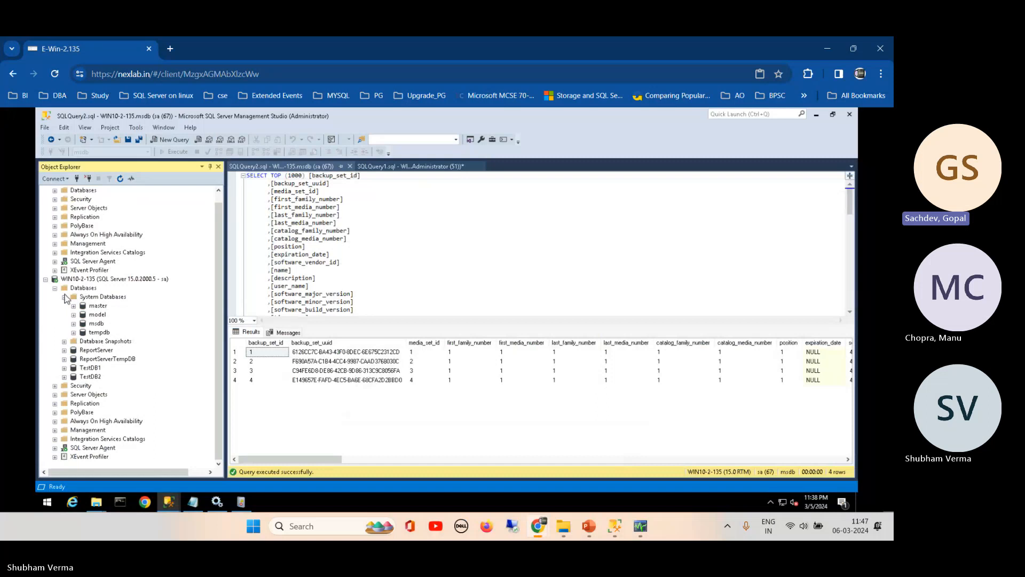
pyautogui.click(65, 296)
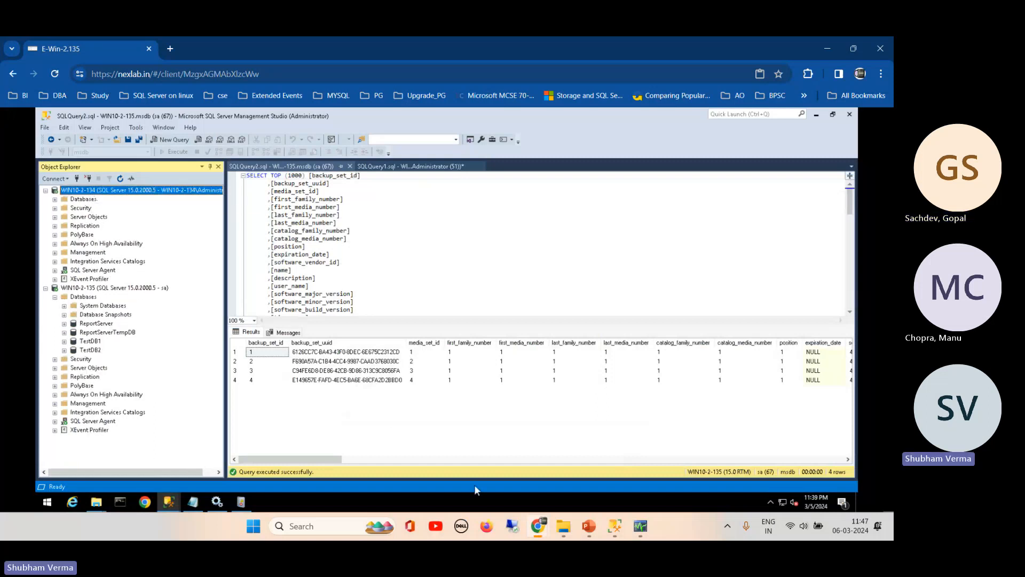
# - Open the WhatsApp training group chat and select the two domain username and password lines
pyautogui.moveTo(539, 526)
pyautogui.click(433, 459)
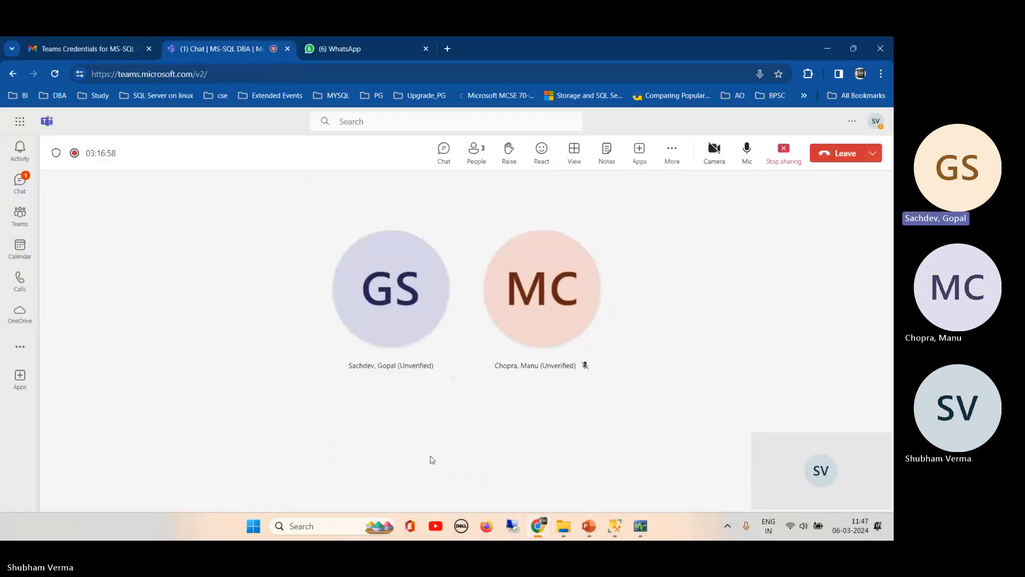
pyautogui.click(338, 50)
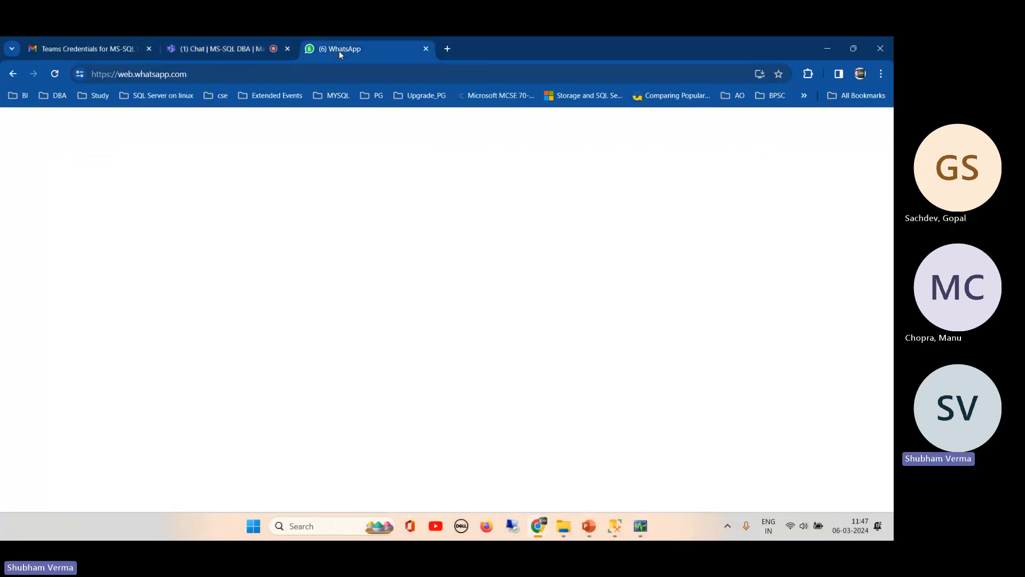
pyautogui.click(323, 260)
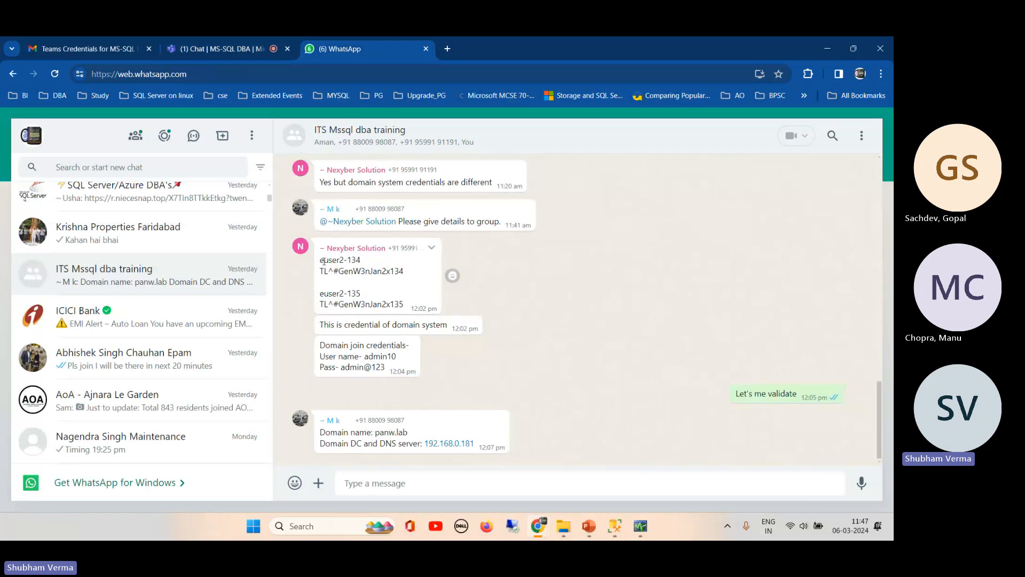
pyautogui.moveTo(323, 261); pyautogui.dragTo(410, 307)
pyautogui.hotkey('ctrl', 'c')
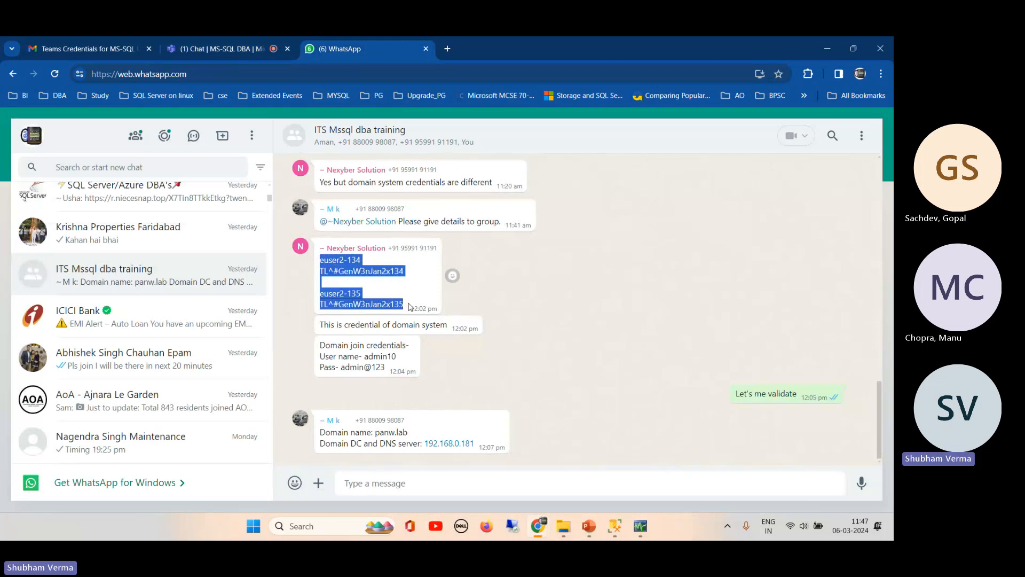
# - Paste the copied domain login names and passwords into the Teams meeting chat and send them
pyautogui.click(239, 48)
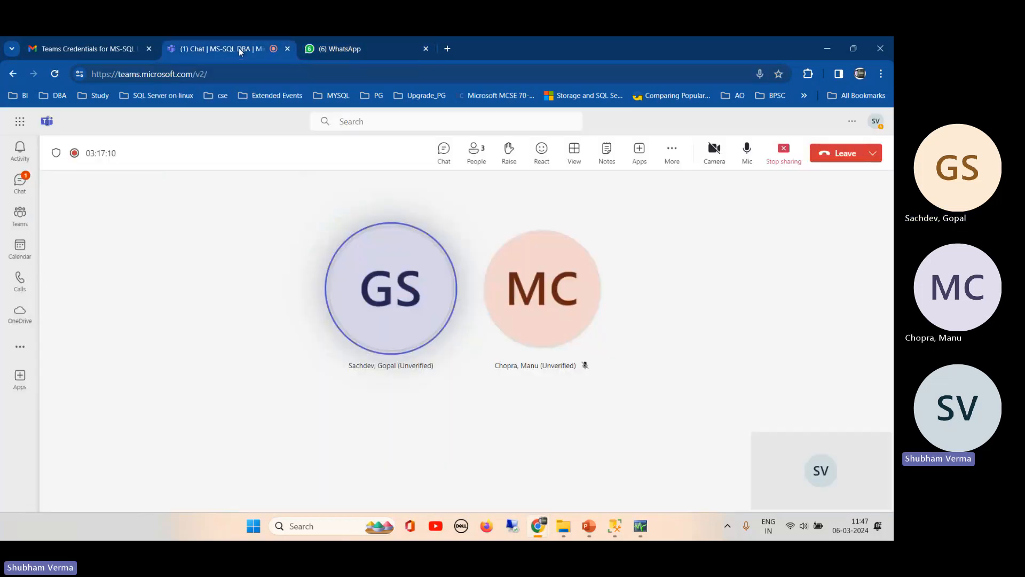
pyautogui.click(447, 158)
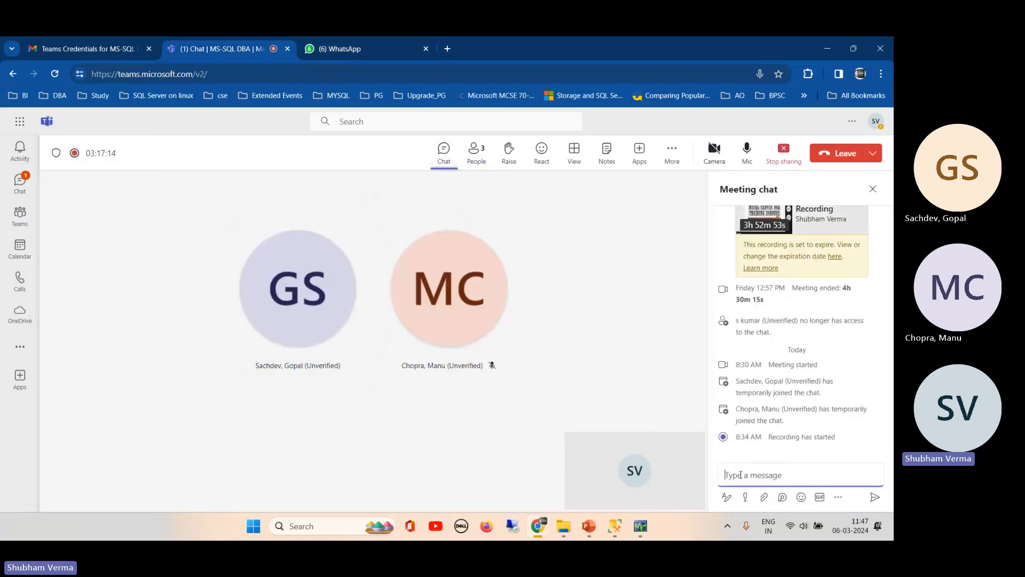
pyautogui.hotkey('ctrl', 'v')
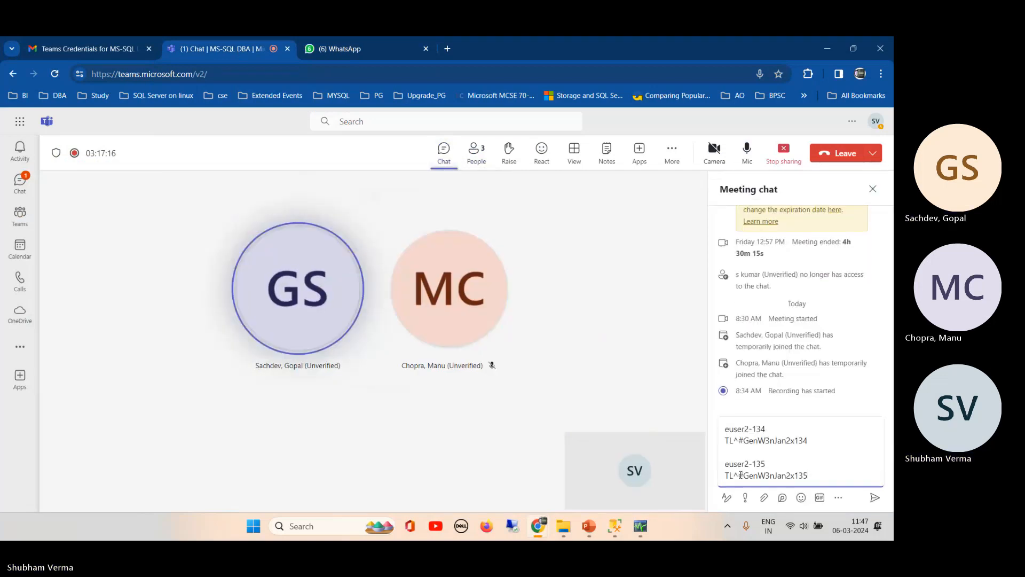
pyautogui.press('Return')
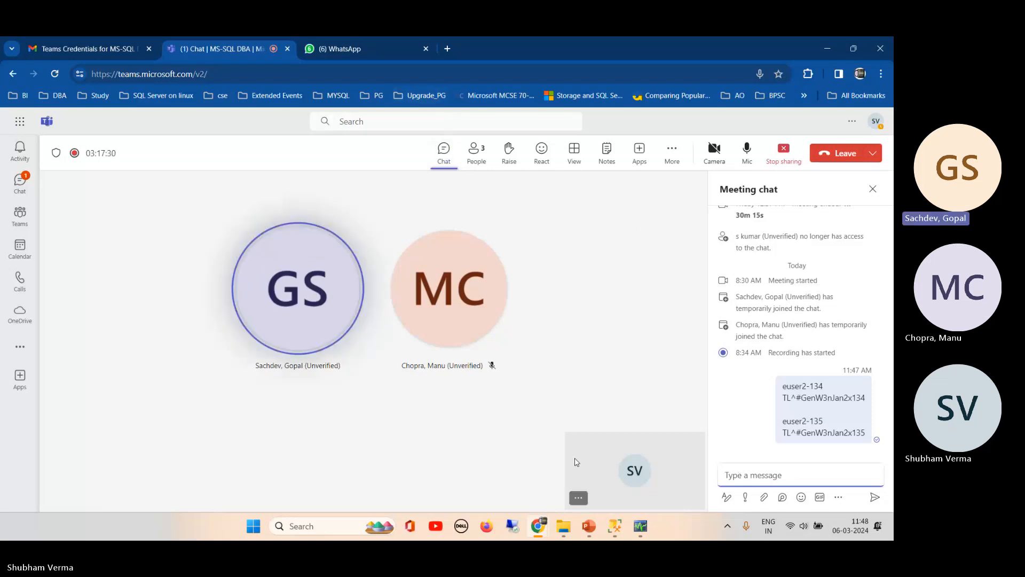
# - Close the Teams meeting chat panel and bring the remote lab desktop's SSMS back to the front
pyautogui.moveTo(614, 526)
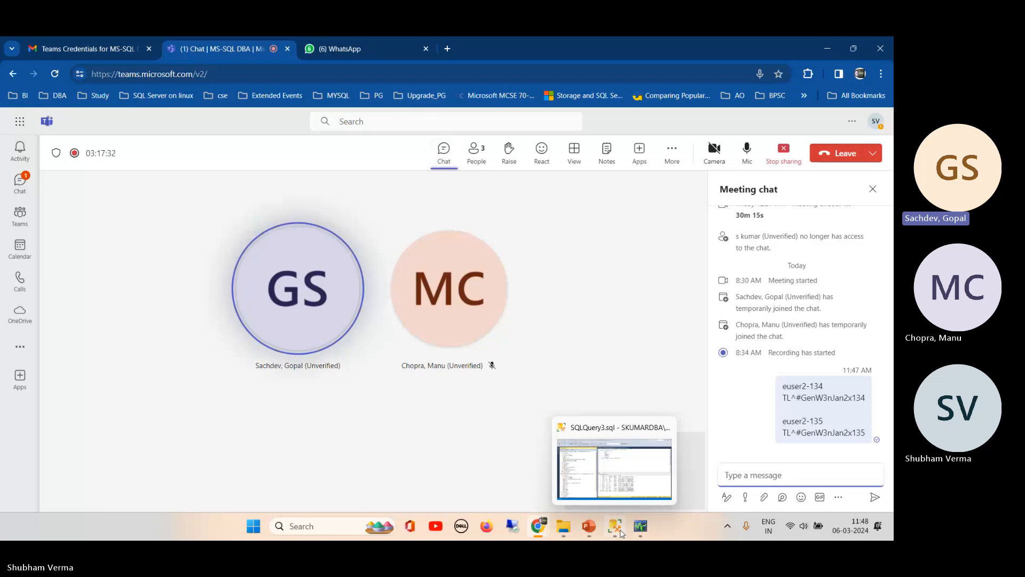
pyautogui.click(596, 453)
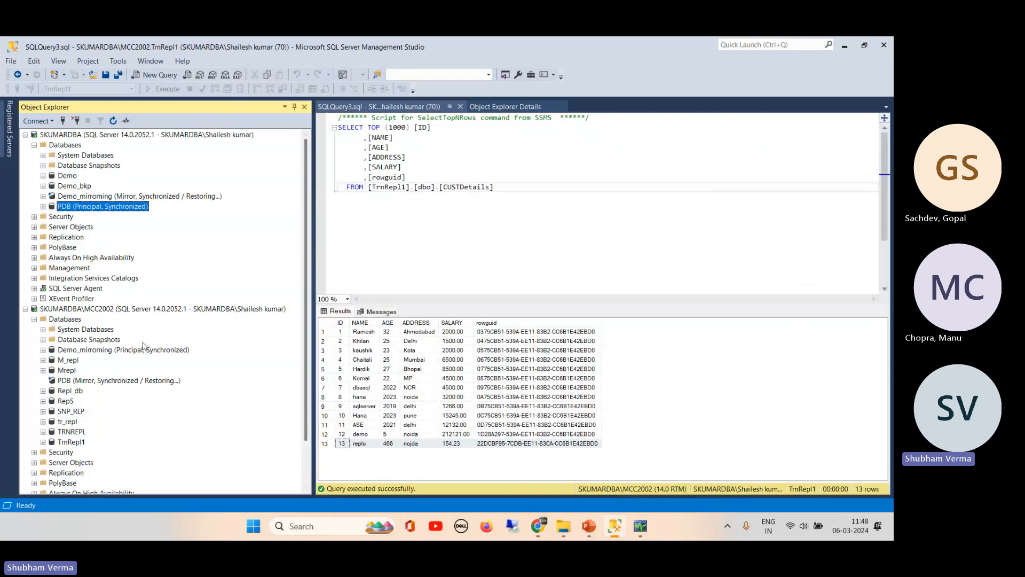
pyautogui.moveTo(539, 530)
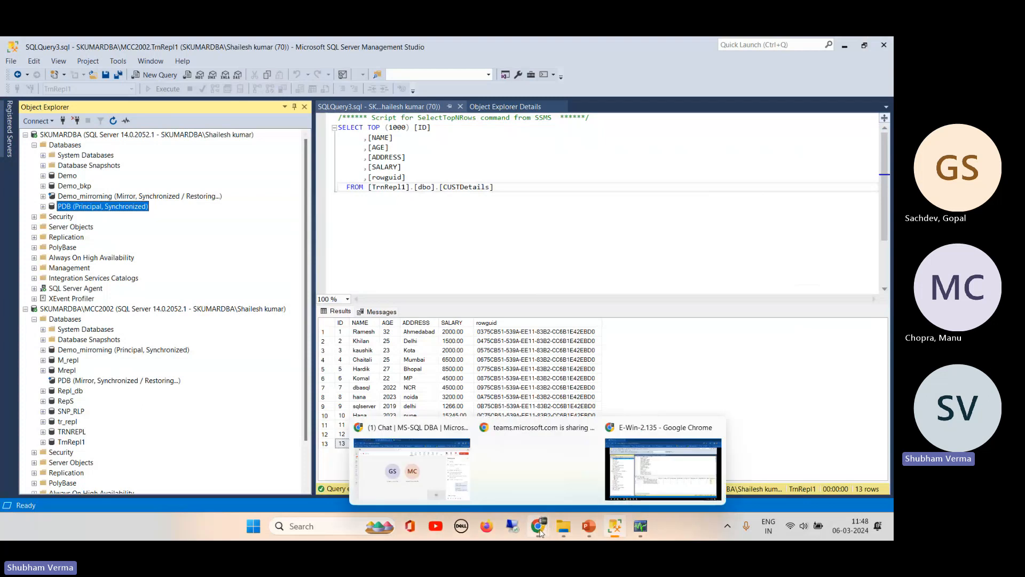
pyautogui.click(412, 443)
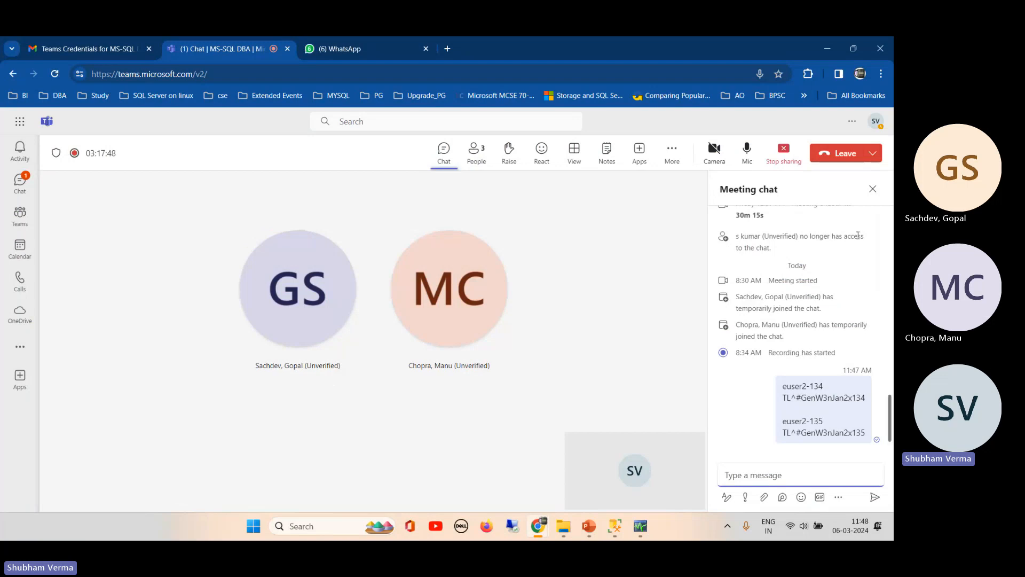
pyautogui.click(871, 191)
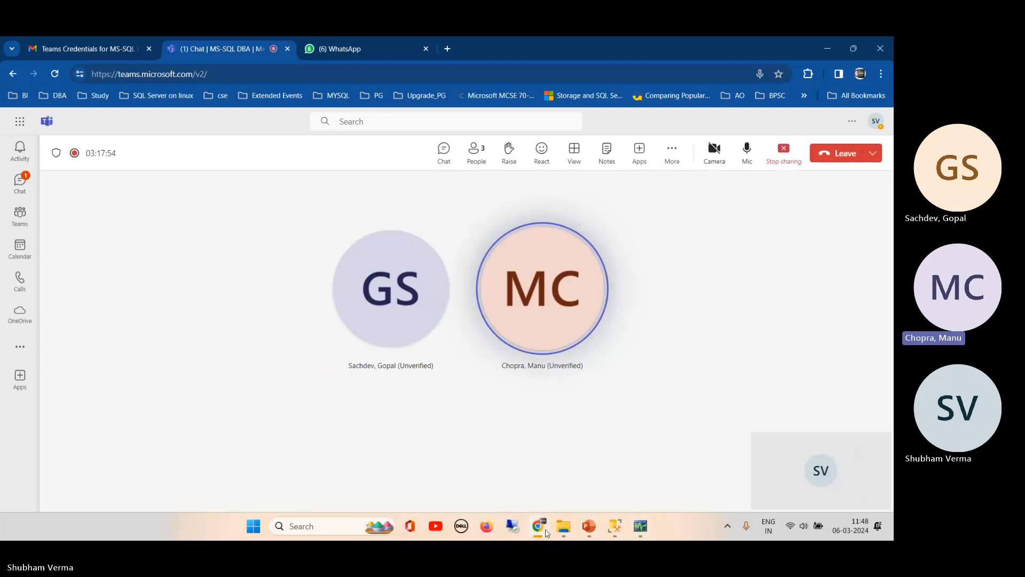
pyautogui.moveTo(547, 532)
pyautogui.click(635, 454)
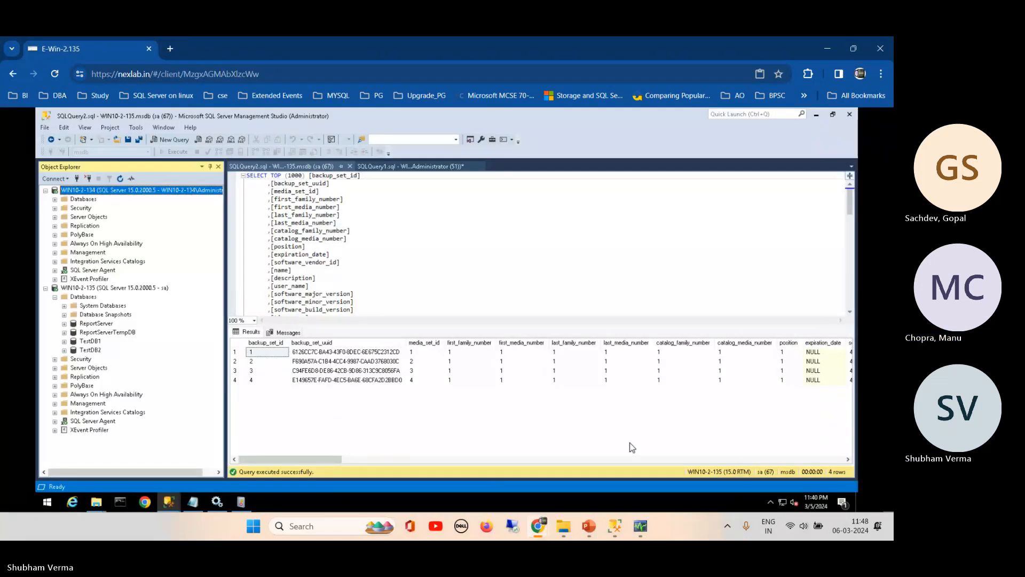
# - Collapse WIN10-2-135's Databases folder and bring the C:\Tlog backup folder window forward
pyautogui.click(56, 297)
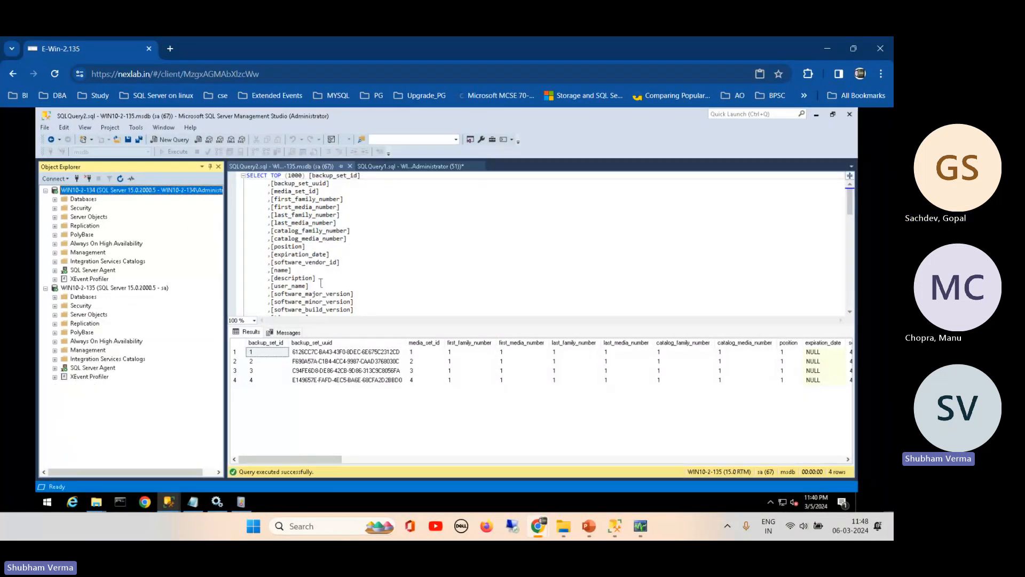
pyautogui.moveTo(537, 529)
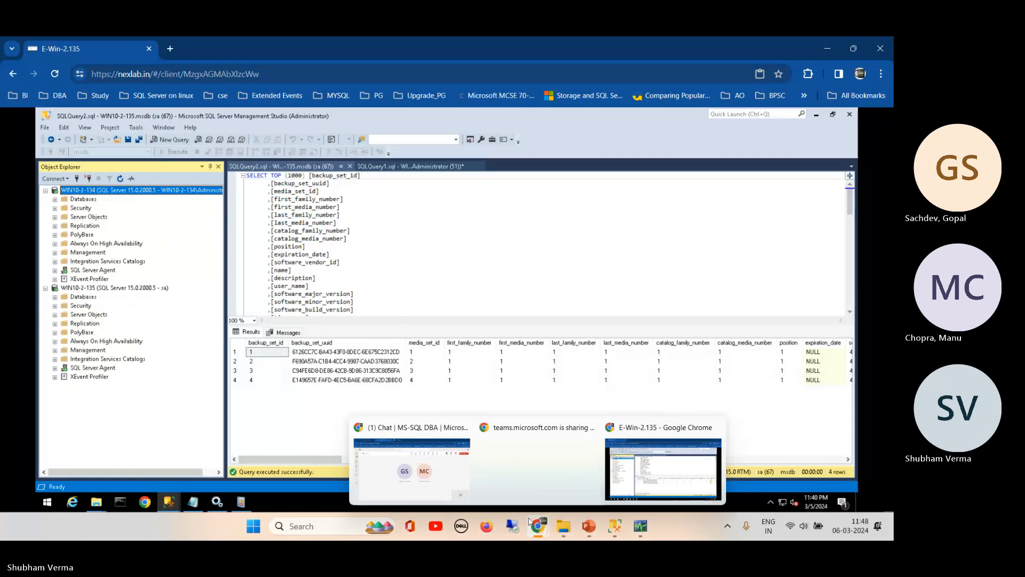
pyautogui.moveTo(421, 442)
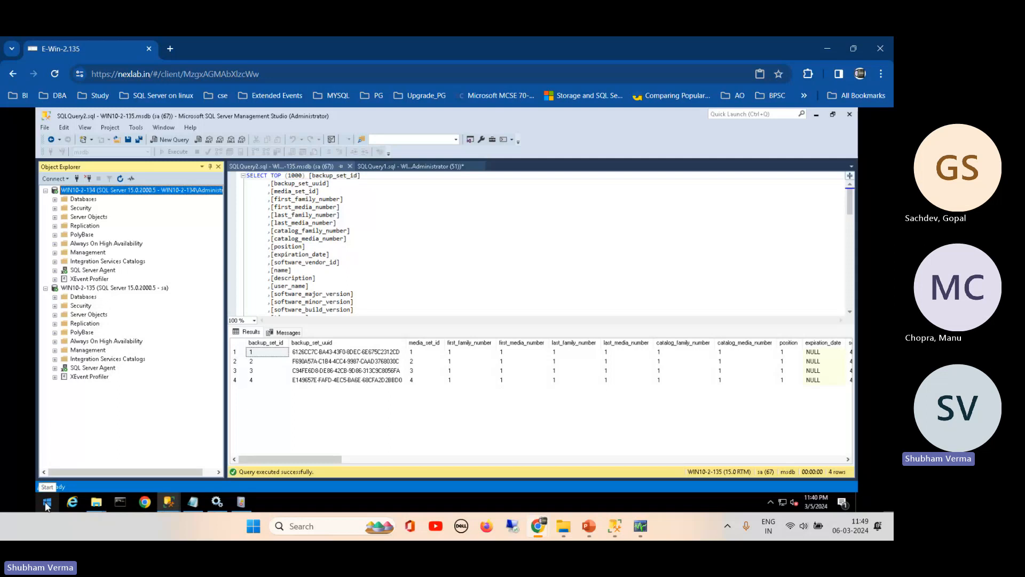
pyautogui.moveTo(96, 501)
pyautogui.click(80, 451)
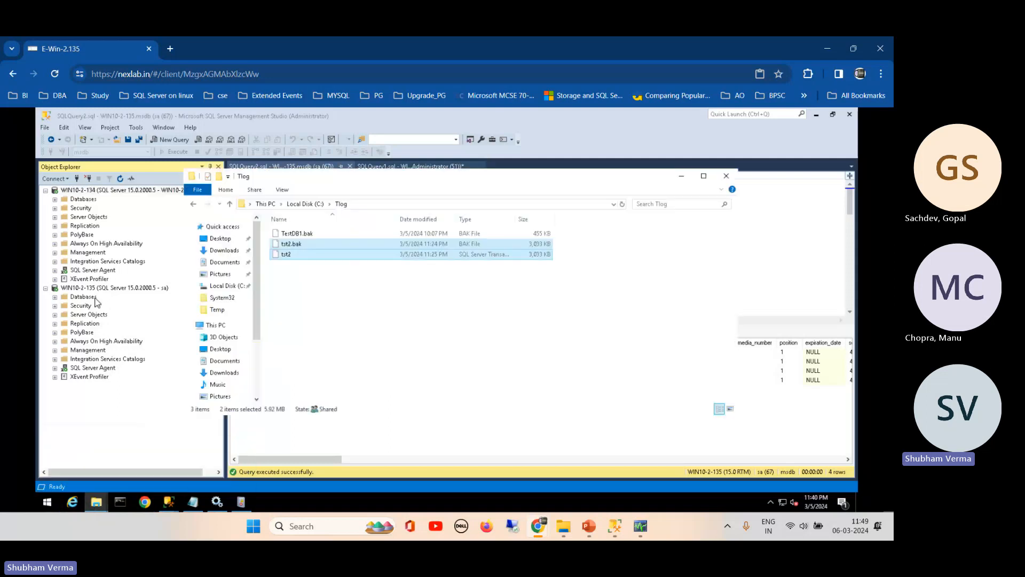
pyautogui.rightClick(213, 325)
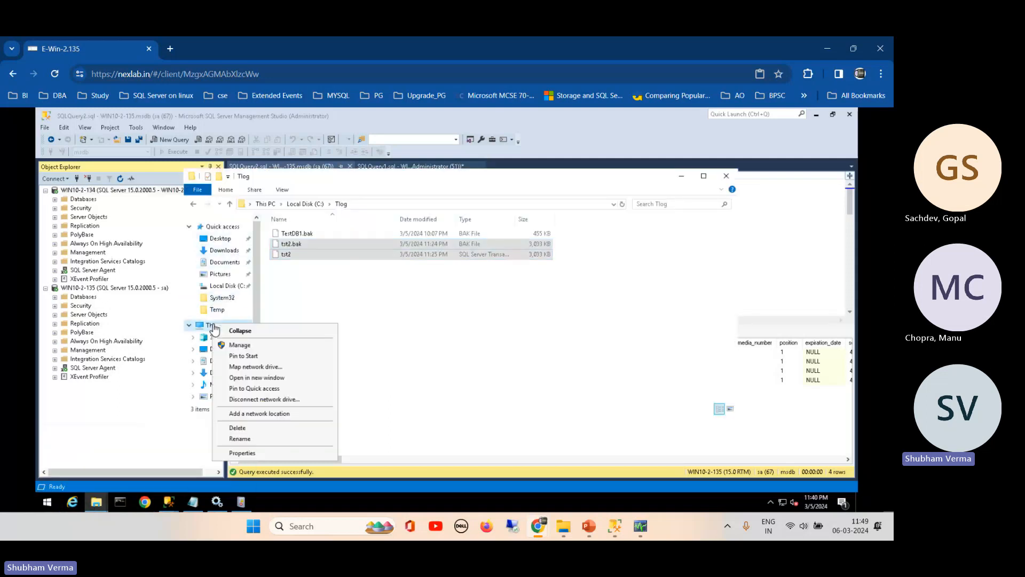
pyautogui.click(247, 452)
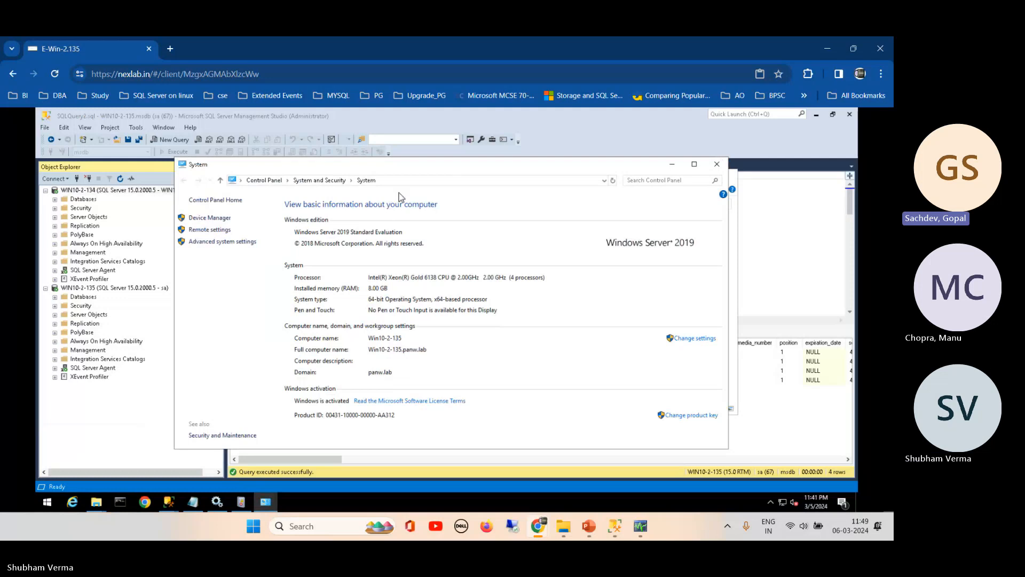
pyautogui.moveTo(386, 164); pyautogui.dragTo(339, 148)
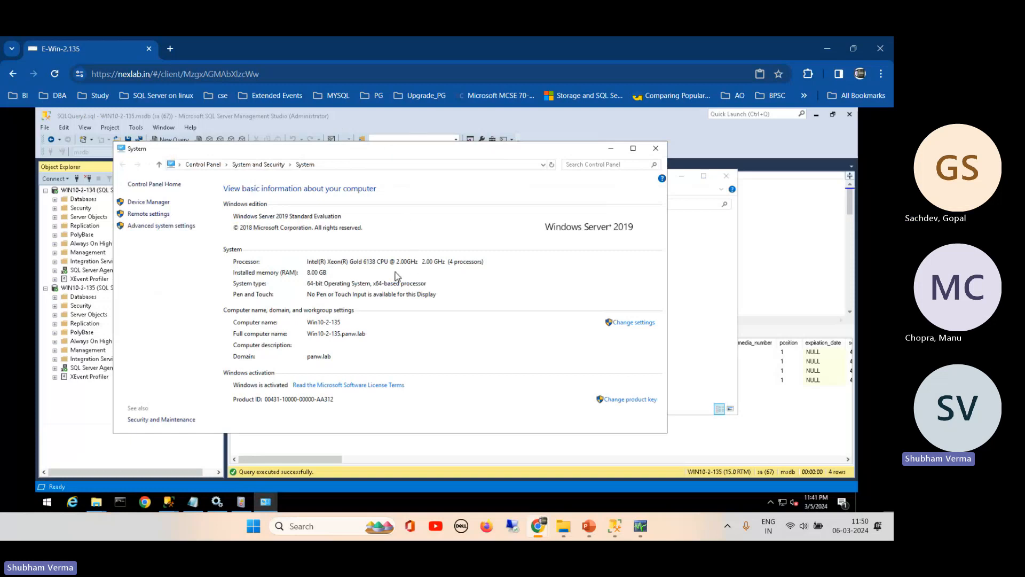
pyautogui.click(654, 151)
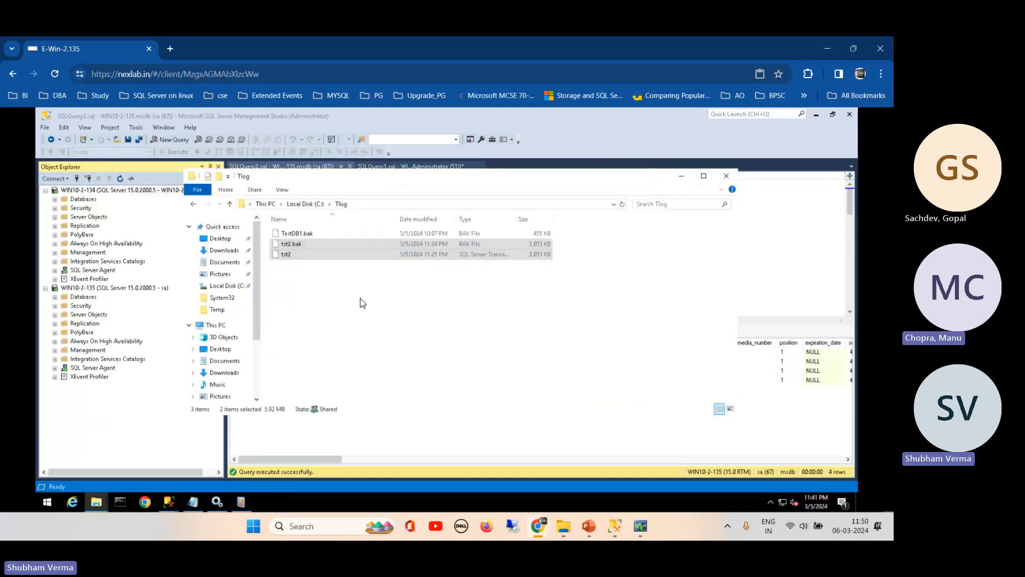
# - Open This PC's properties to show Win10-2-135 joined to the panw.lab domain, and position the window
pyautogui.rightClick(217, 328)
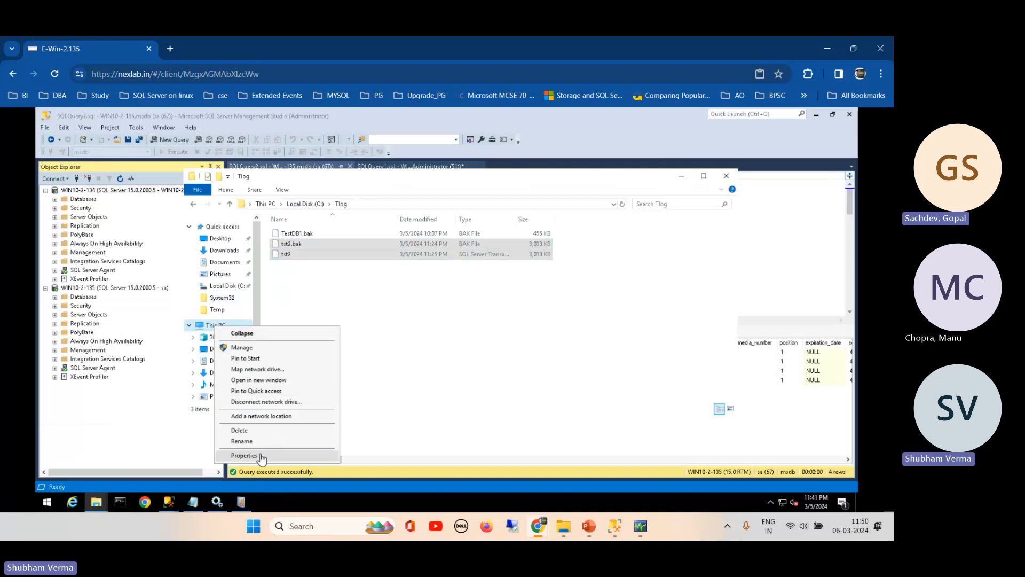
pyautogui.click(245, 456)
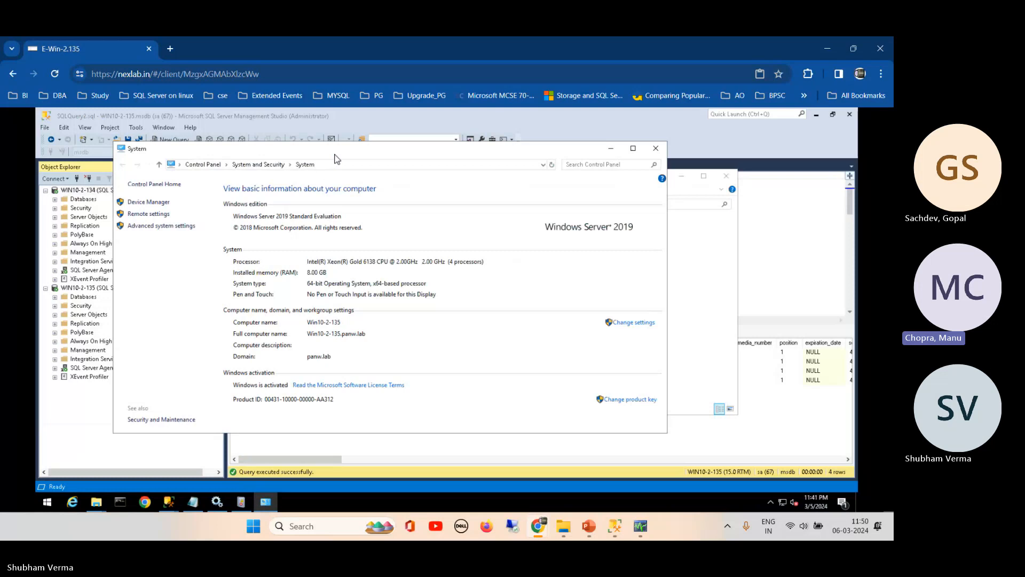
pyautogui.moveTo(337, 158); pyautogui.dragTo(325, 158)
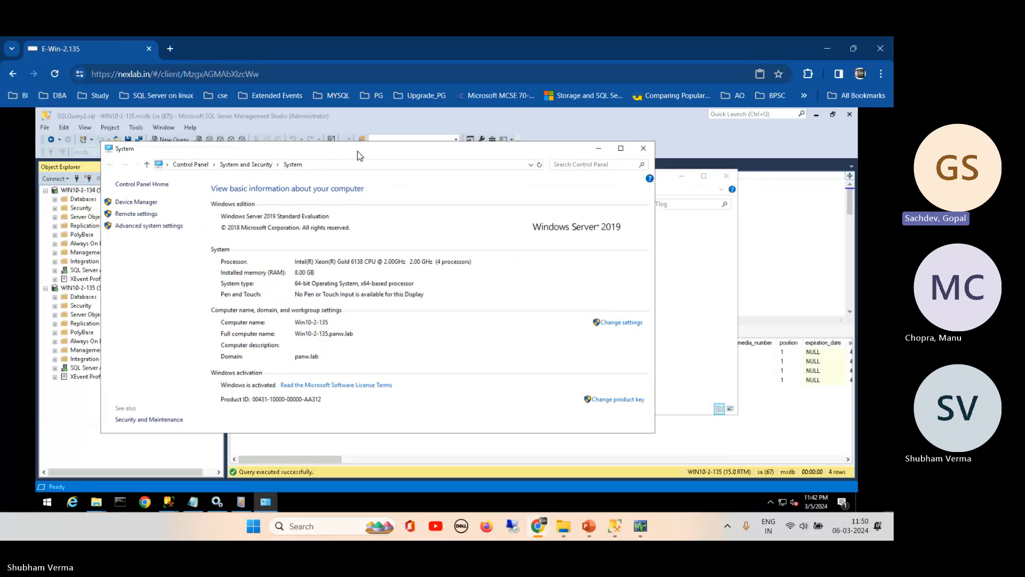
pyautogui.moveTo(365, 158); pyautogui.dragTo(396, 161)
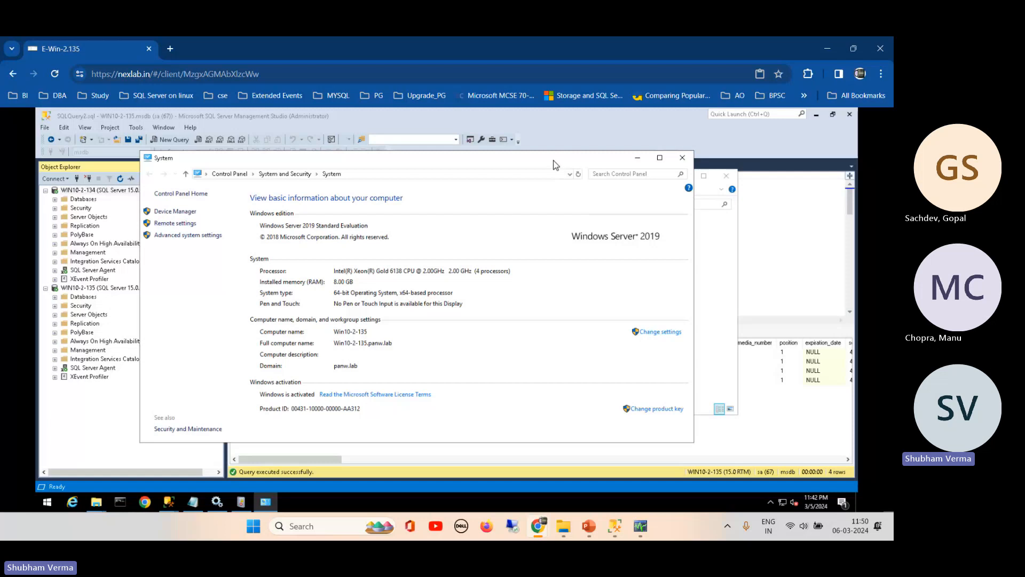
pyautogui.moveTo(556, 165); pyautogui.dragTo(499, 147)
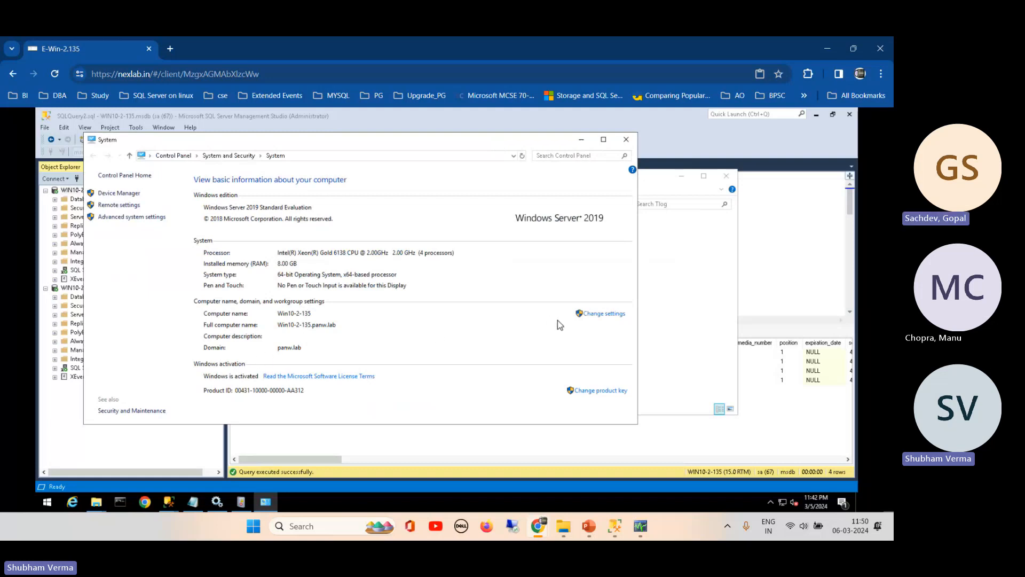
pyautogui.click(598, 315)
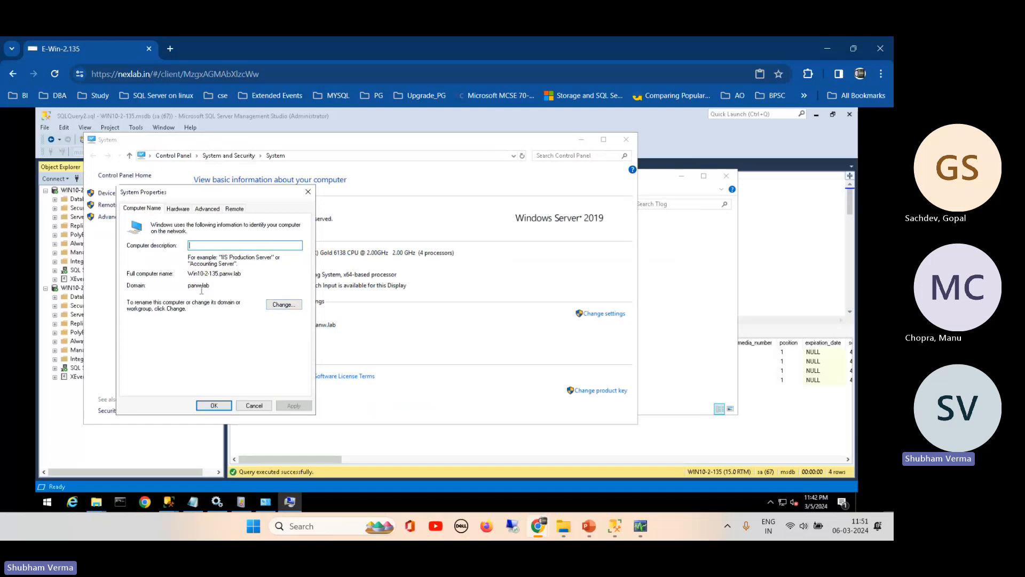
pyautogui.click(286, 306)
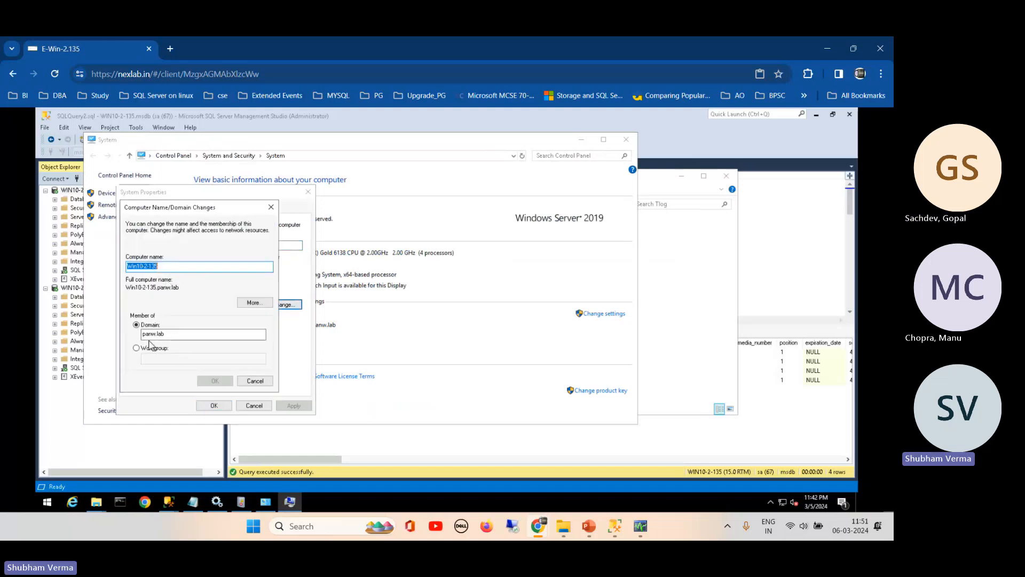
pyautogui.click(174, 335)
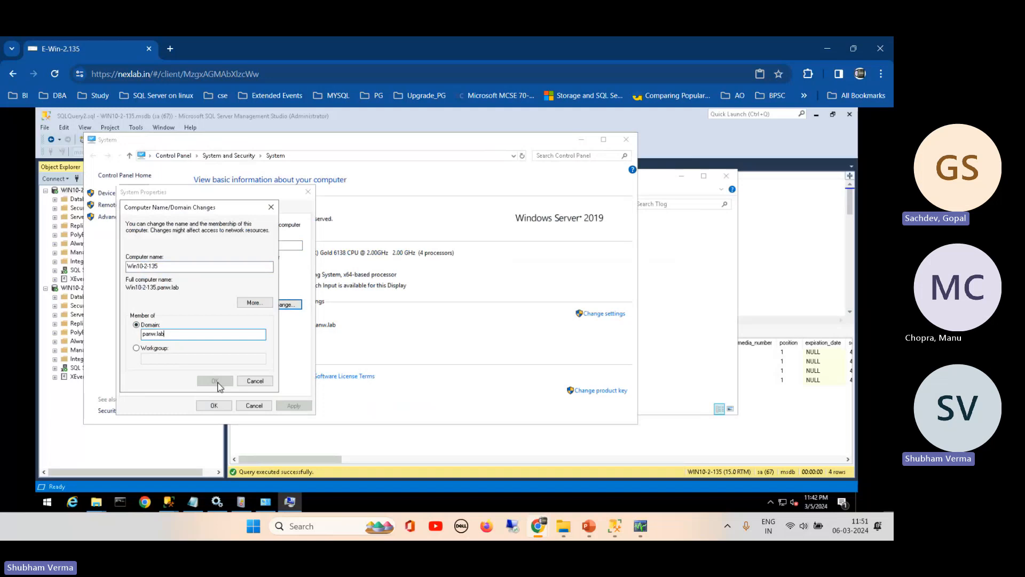
pyautogui.click(255, 381)
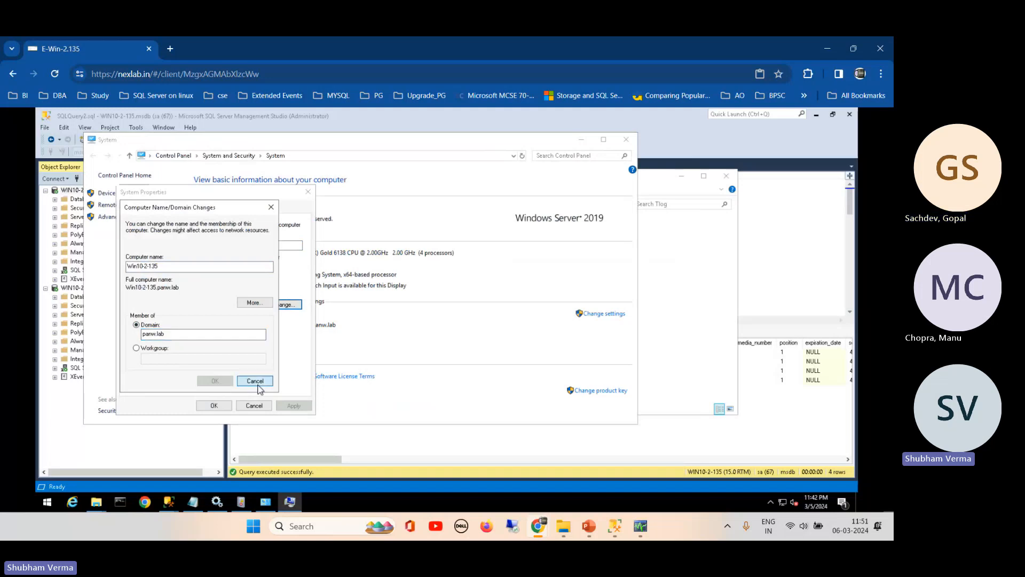
pyautogui.click(255, 406)
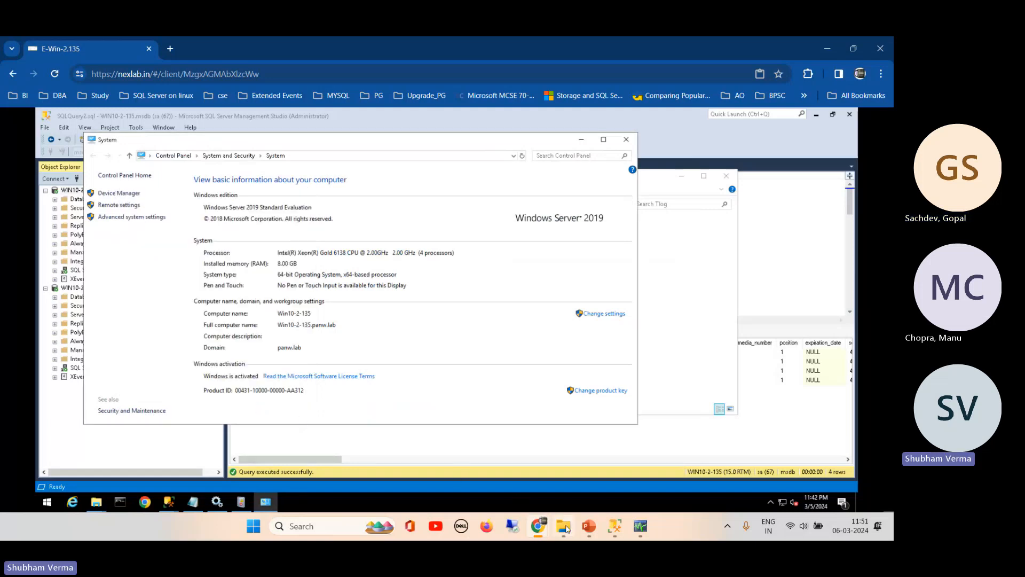
# - Bring the Teams meeting forward, then switch to the WhatsApp chat showing domain-join details and DNS 192.168.0.181
pyautogui.moveTo(539, 535)
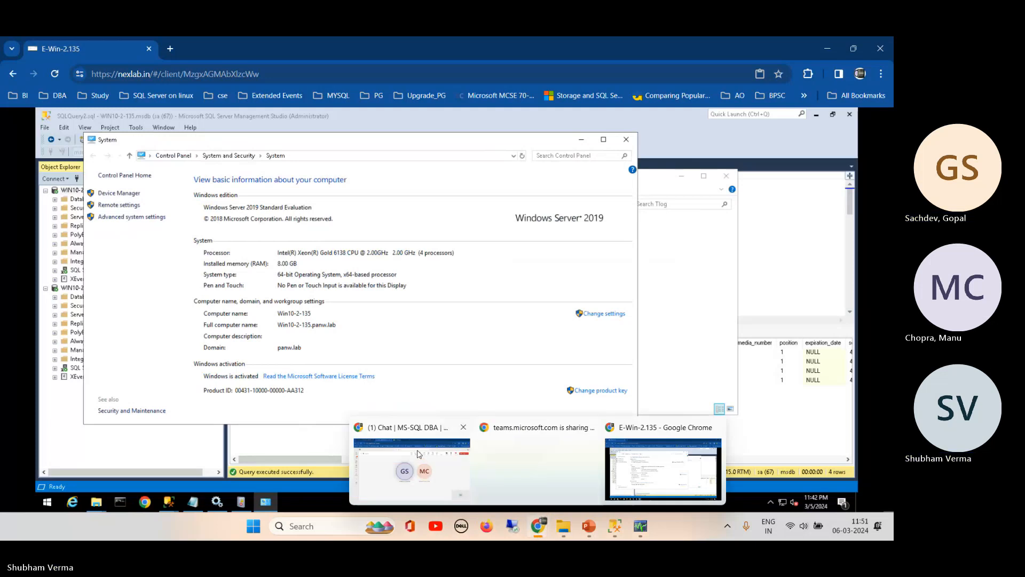
pyautogui.moveTo(419, 454)
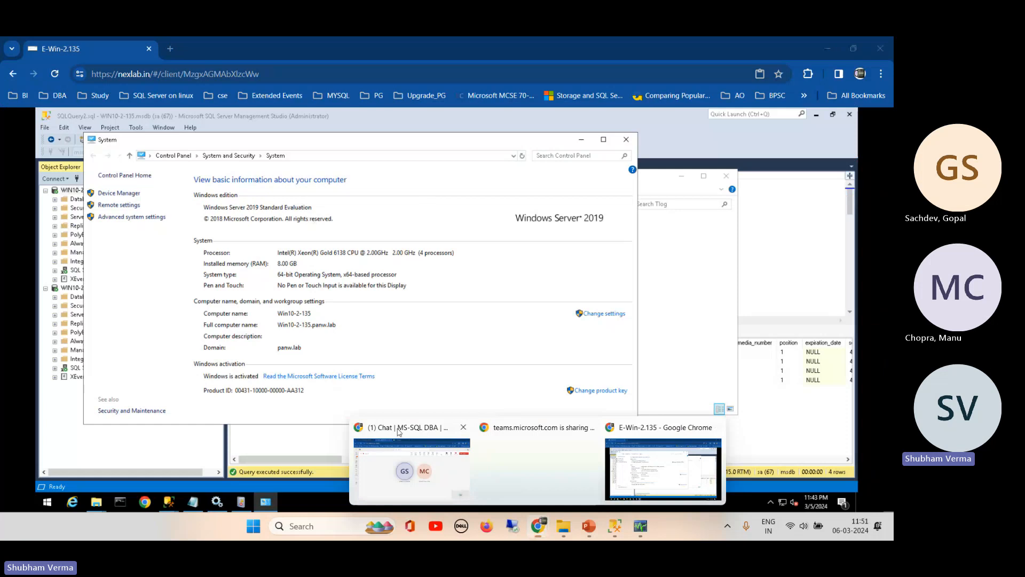
pyautogui.click(398, 431)
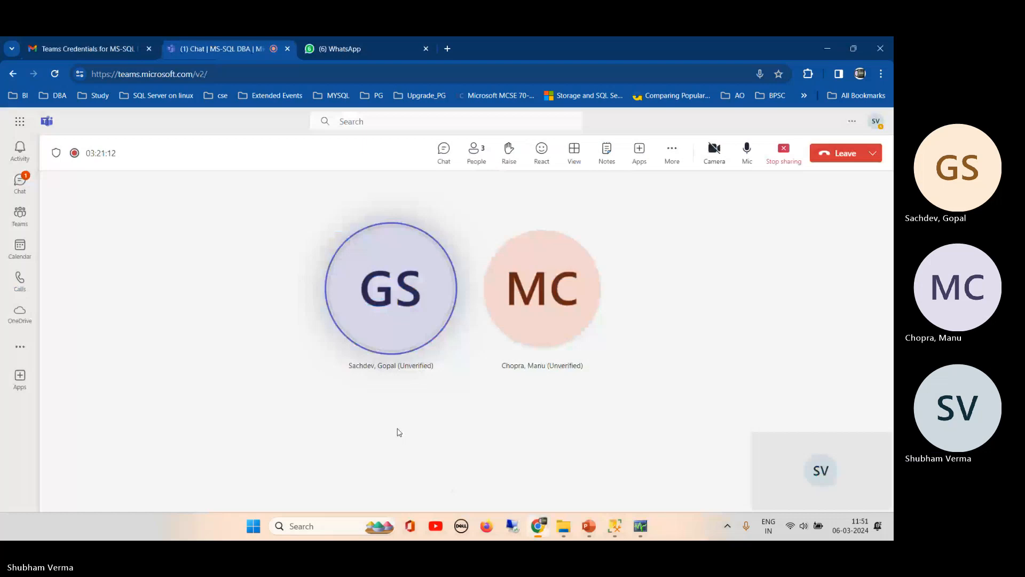
pyautogui.hotkey('ctrl', 'Tab')
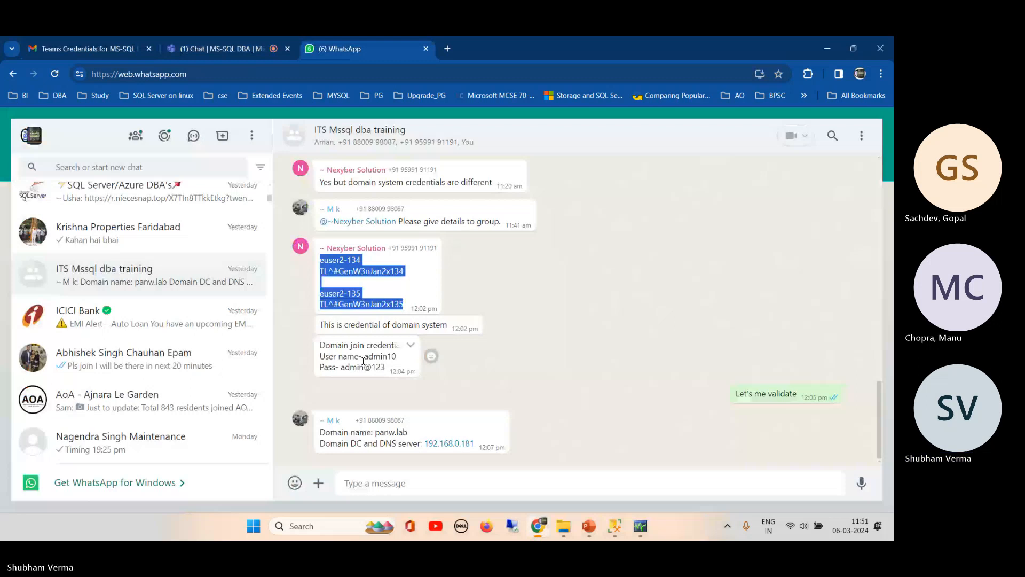
# - Post the domain-join admin user name and its password in the Teams meeting chat
pyautogui.click(221, 49)
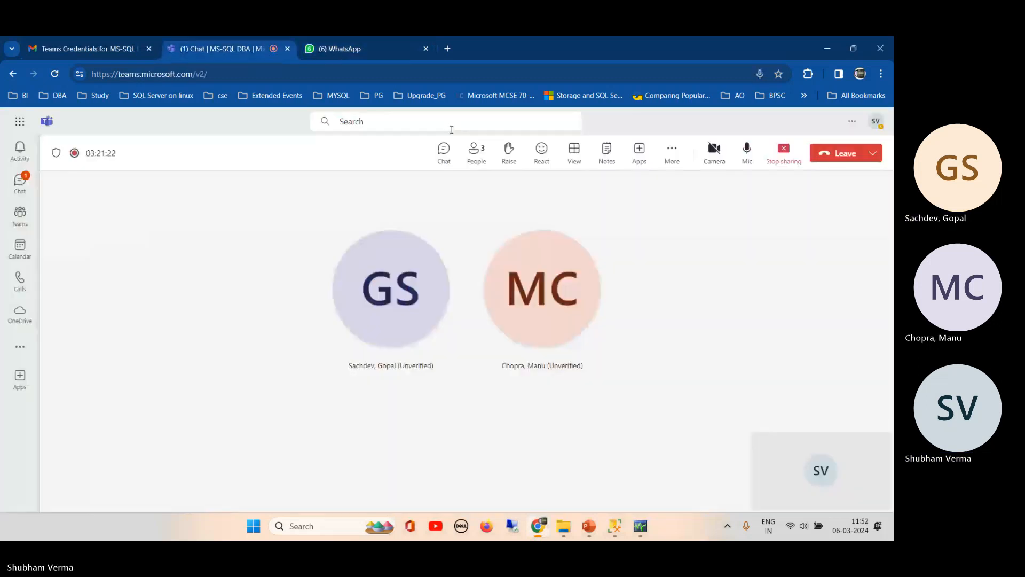
pyautogui.click(444, 153)
pyautogui.write('admin10')
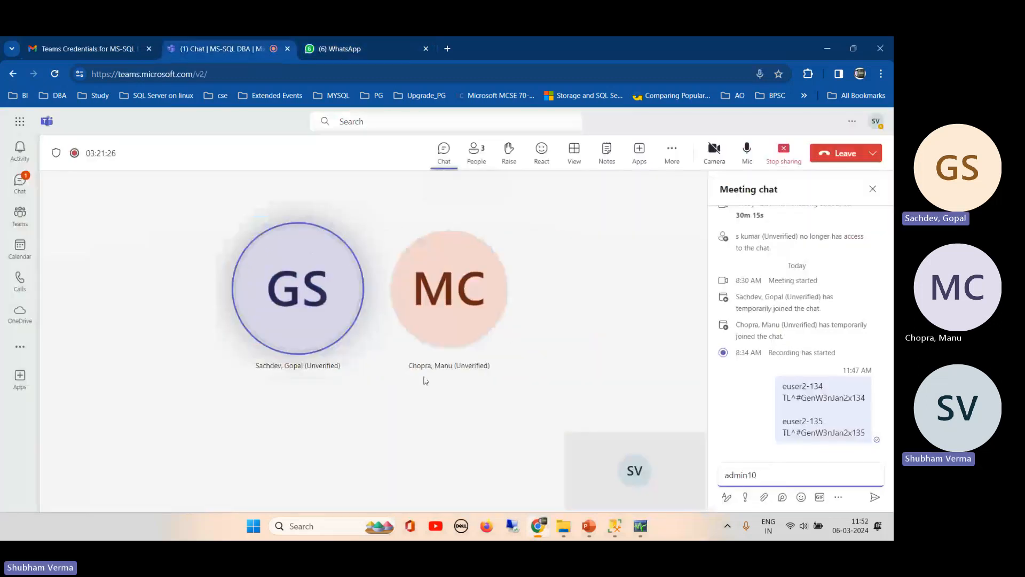
pyautogui.click(334, 51)
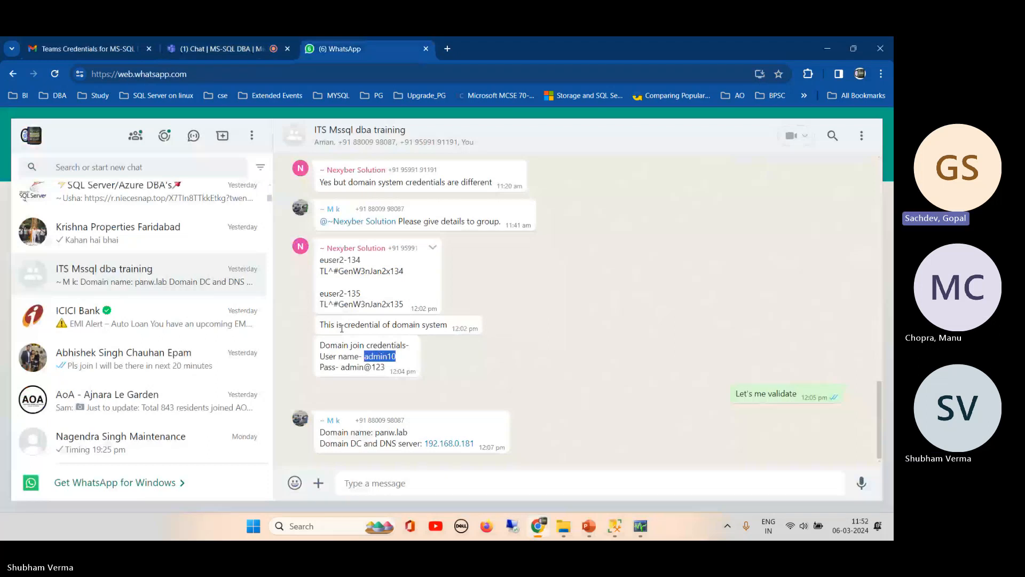
pyautogui.click(230, 49)
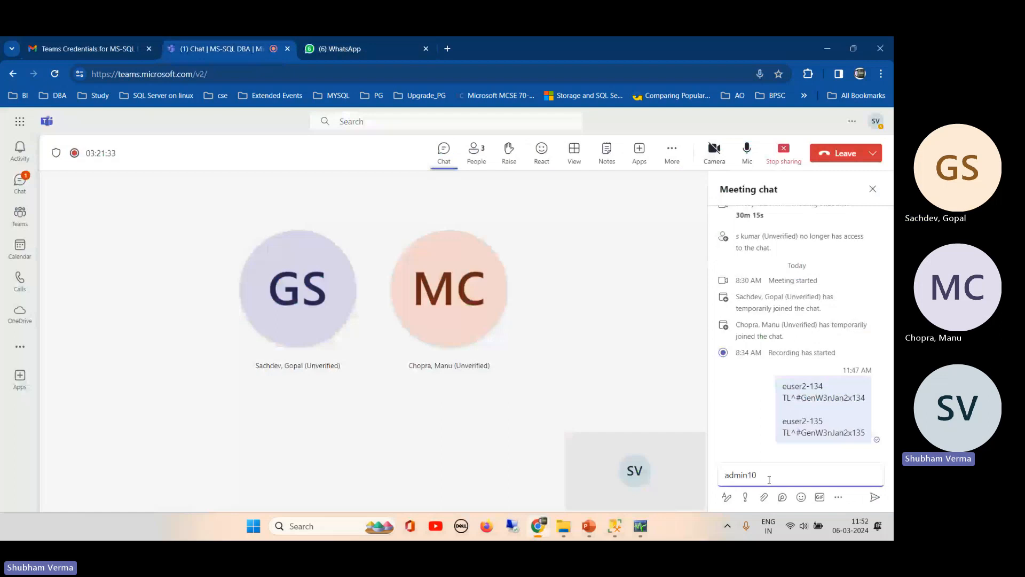
pyautogui.press('Return')
pyautogui.write('admin@123')
pyautogui.press('Return')
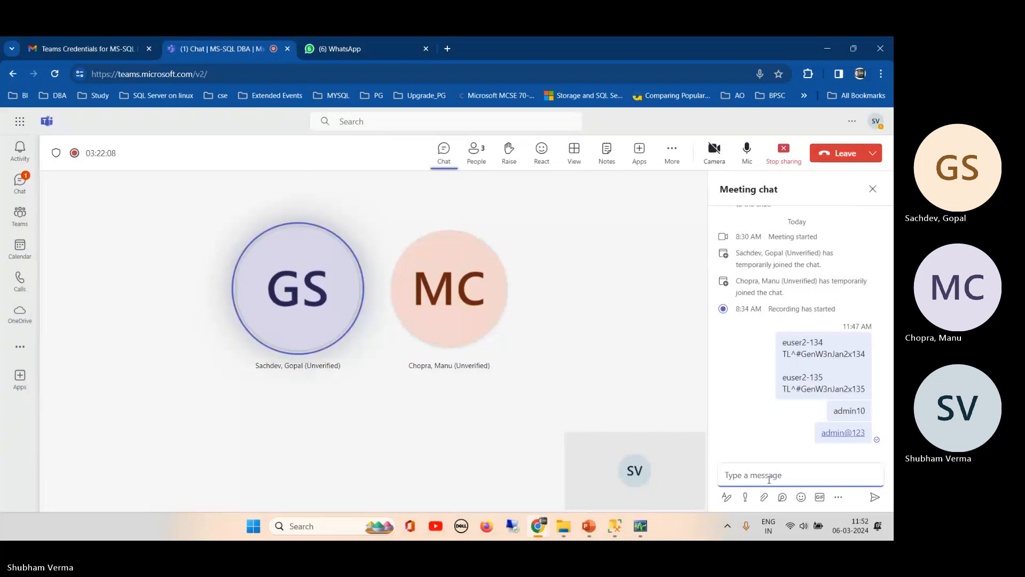
# - Recheck the WhatsApp group details, then close the Teams meeting chat panel
pyautogui.click(379, 50)
pyautogui.click(228, 50)
pyautogui.click(872, 189)
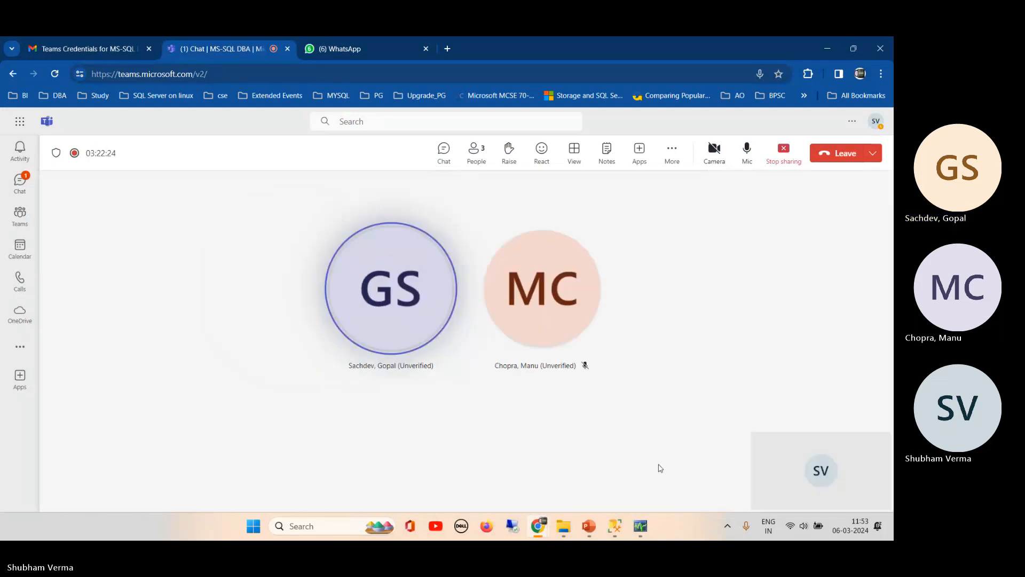
pyautogui.moveTo(615, 528)
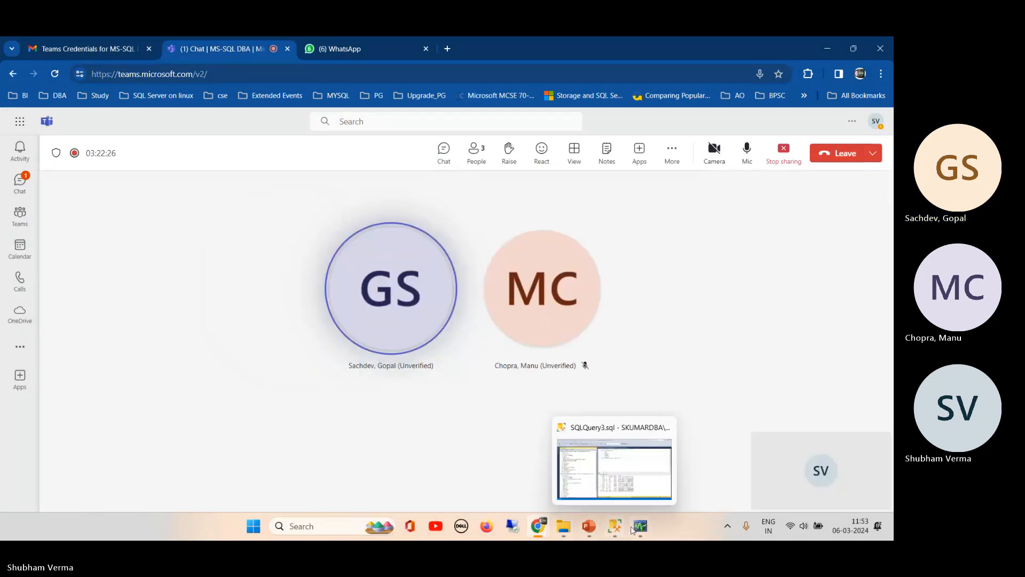
pyautogui.click(668, 468)
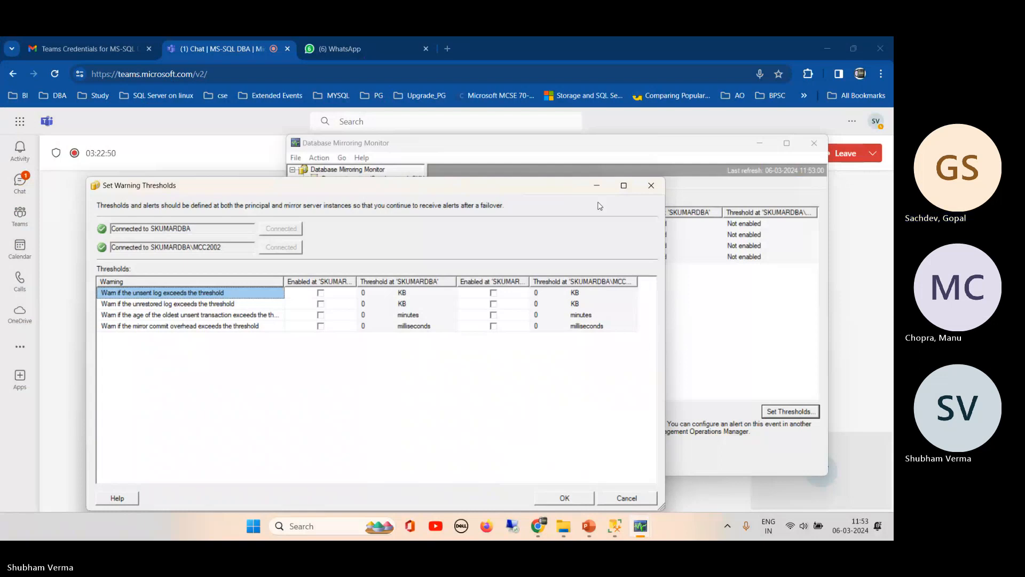
pyautogui.moveTo(532, 193); pyautogui.dragTo(543, 197)
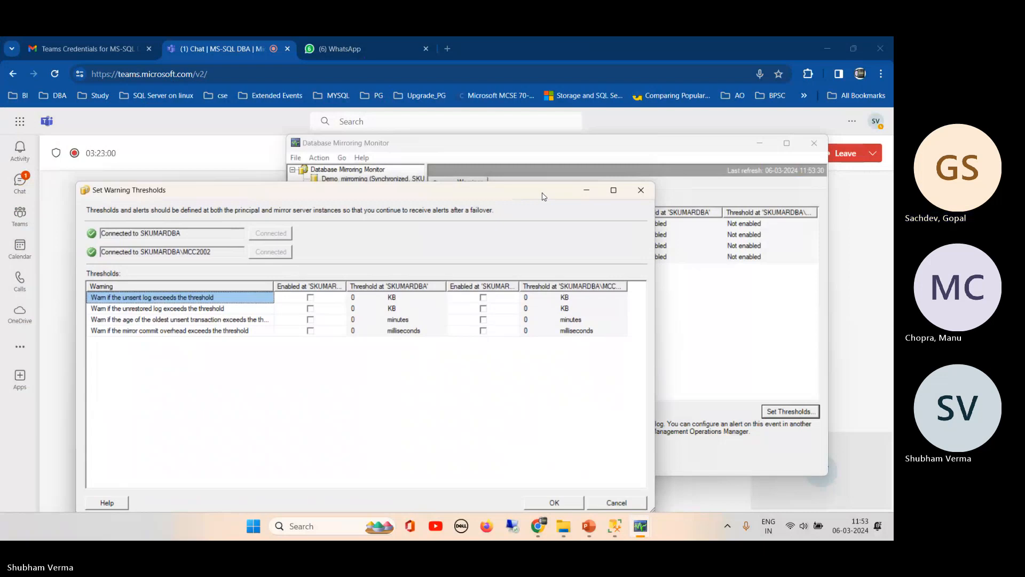
pyautogui.moveTo(543, 197); pyautogui.dragTo(547, 182)
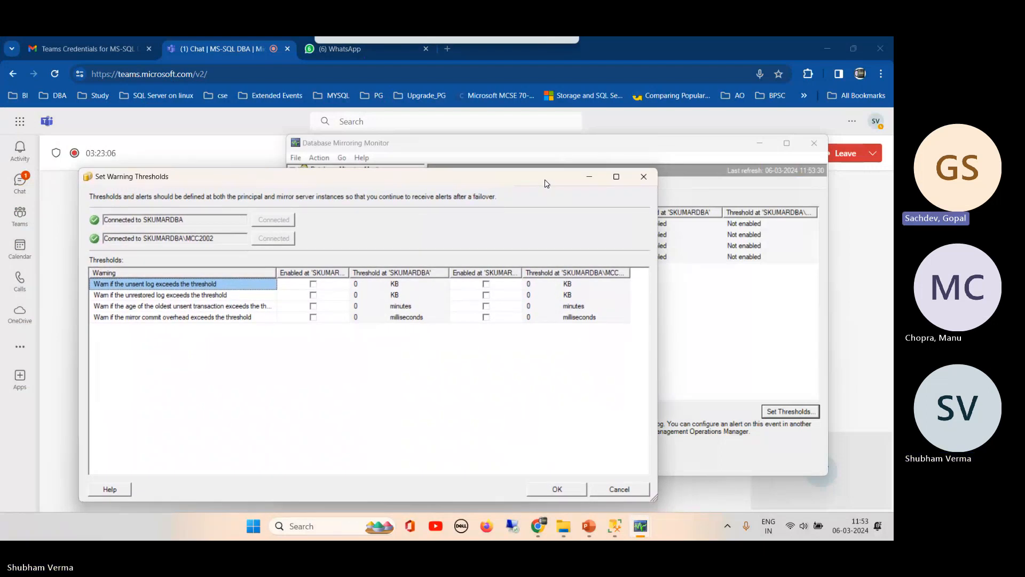
pyautogui.moveTo(546, 183); pyautogui.dragTo(545, 186)
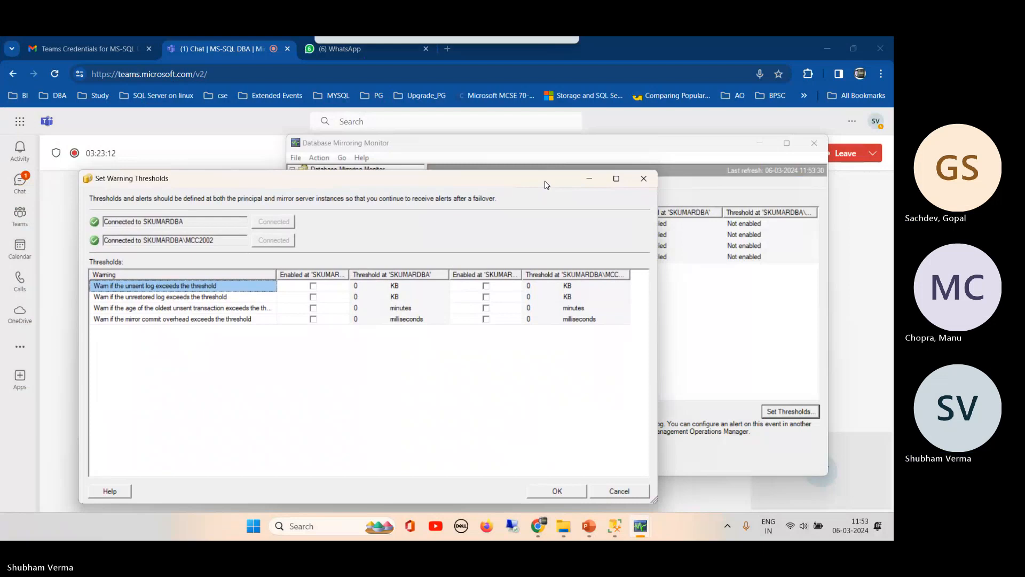
pyautogui.moveTo(545, 185); pyautogui.dragTo(546, 187)
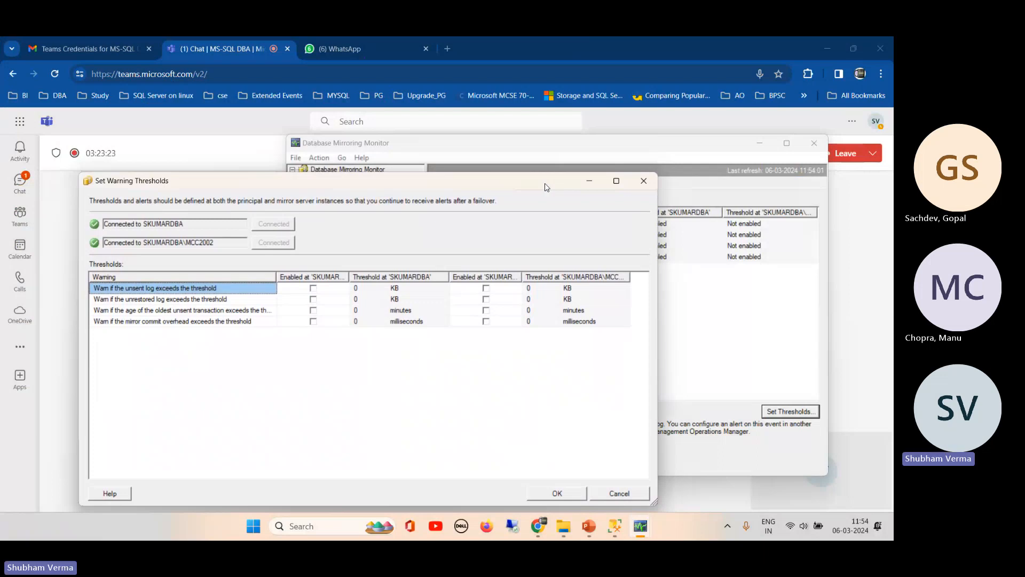
pyautogui.click(370, 47)
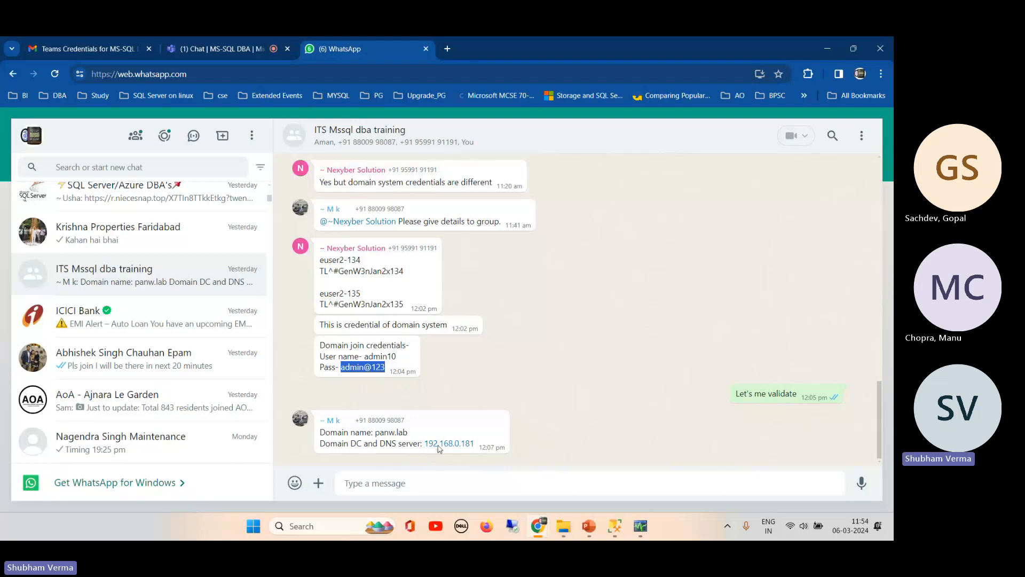
# - Leave WhatsApp Web and return to the E-Win-2.135 remote desktop window
pyautogui.moveTo(559, 522)
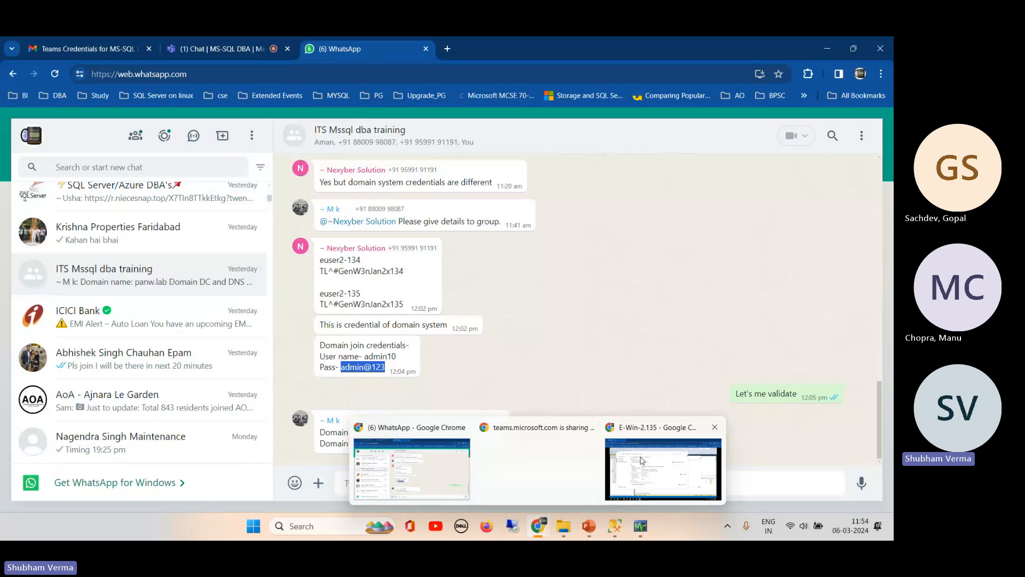
pyautogui.click(663, 468)
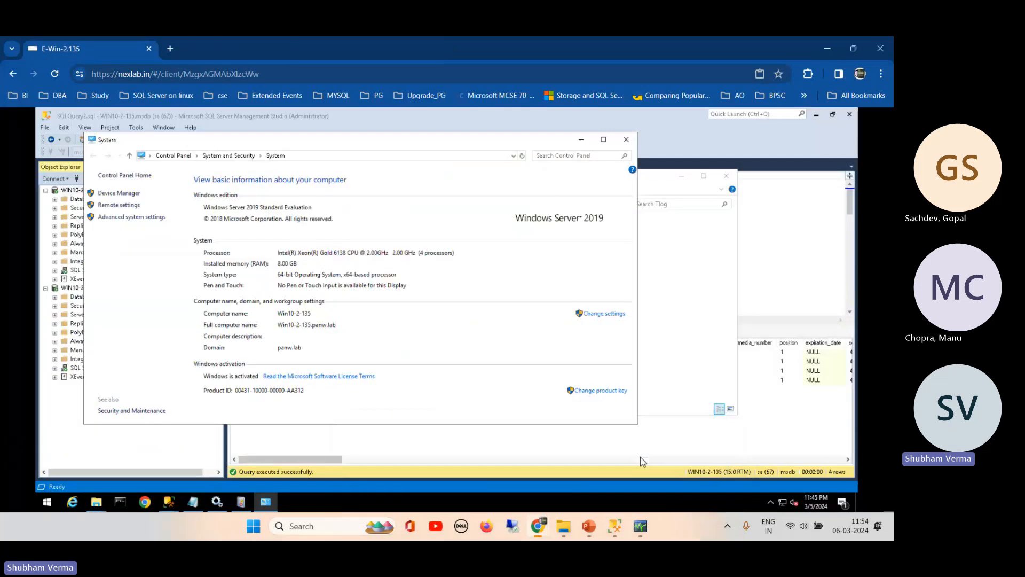
# - Display the adapter's properties: IPv4 192.168.2.135/22, gateway 192.168.0.1, DNS 192.168.0.181
pyautogui.click(781, 502)
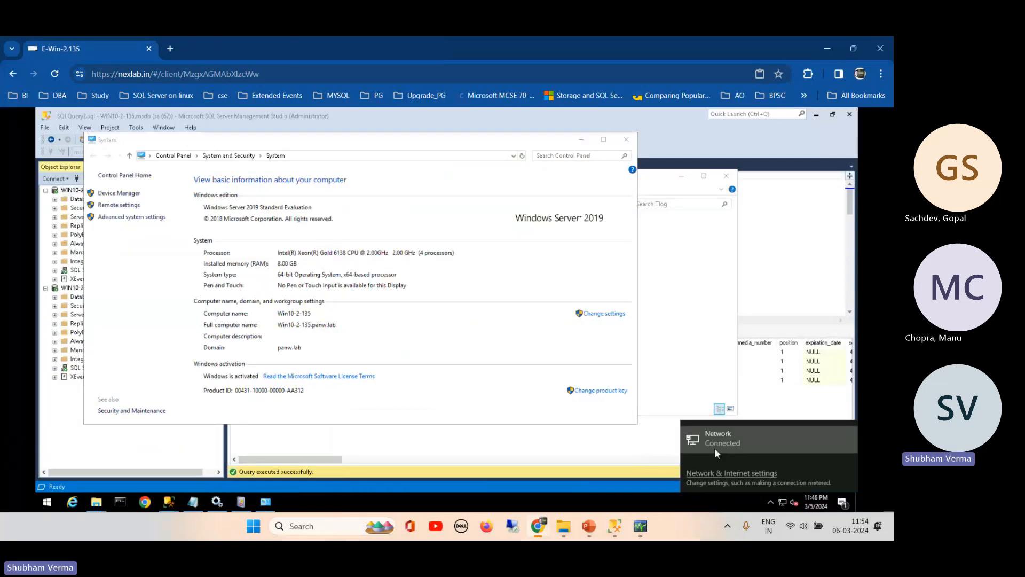
pyautogui.click(727, 474)
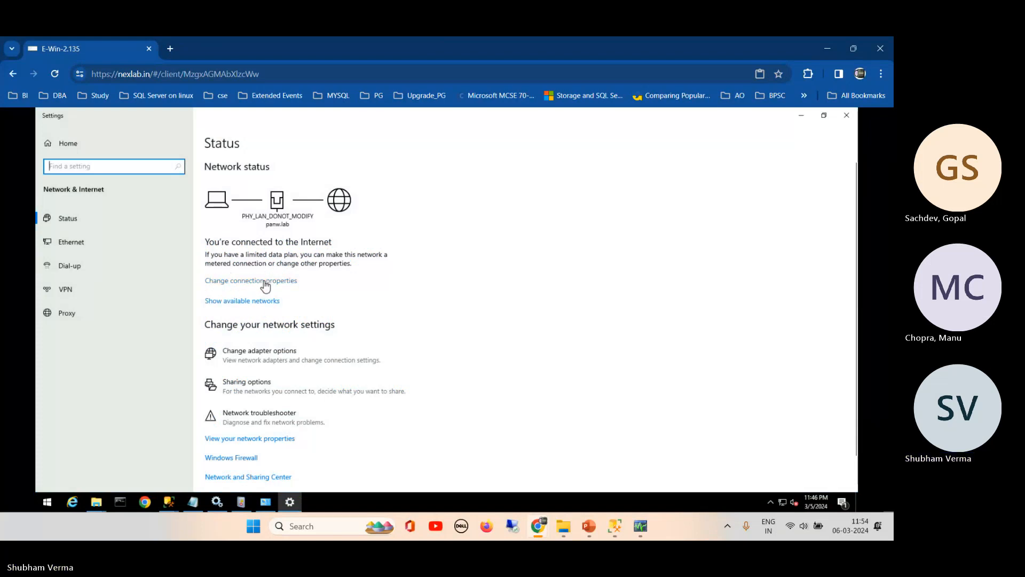
pyautogui.click(248, 440)
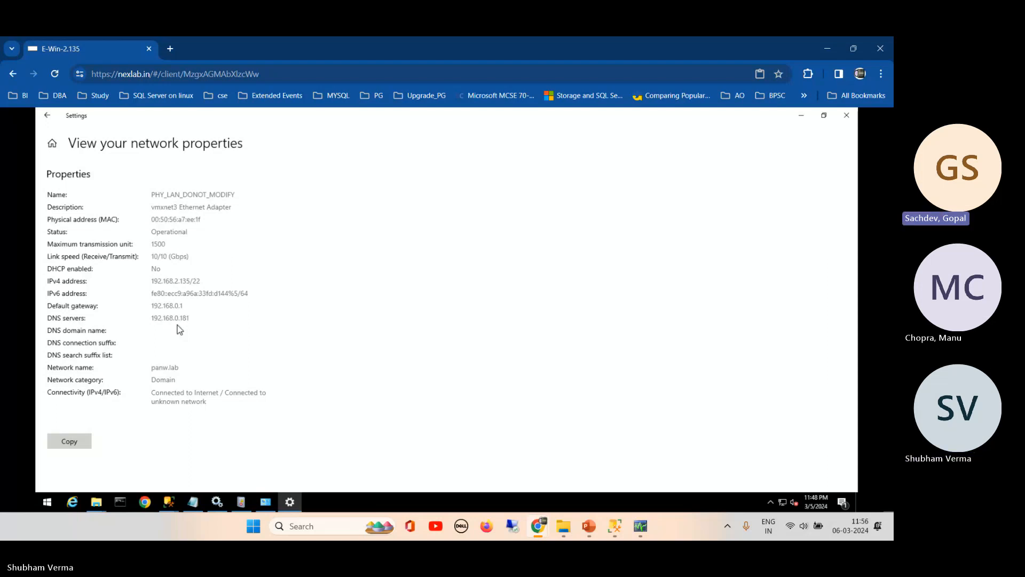
# - Go back to network status and open Network and Sharing Center for the panw.lab network
pyautogui.click(47, 116)
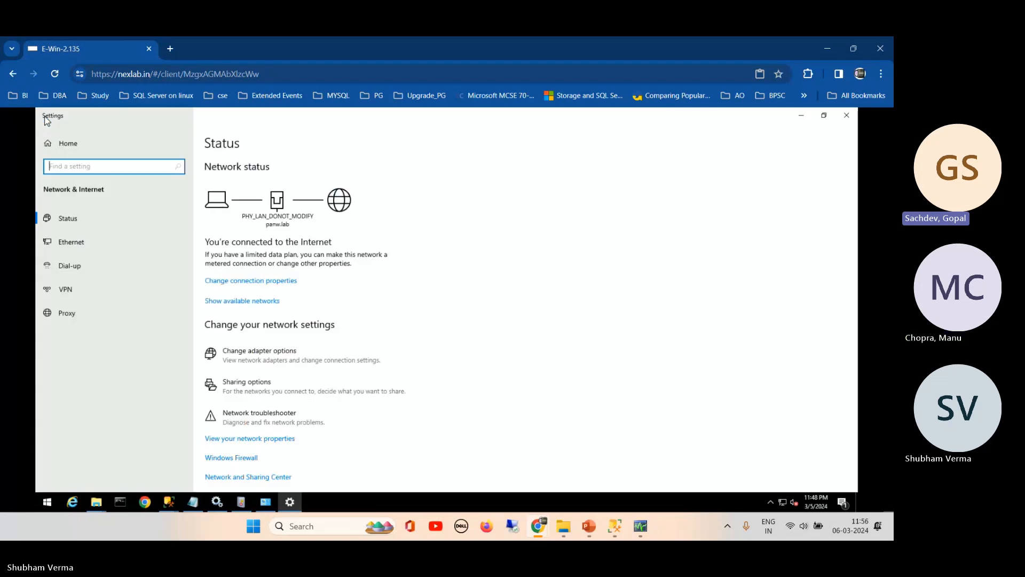
pyautogui.click(282, 283)
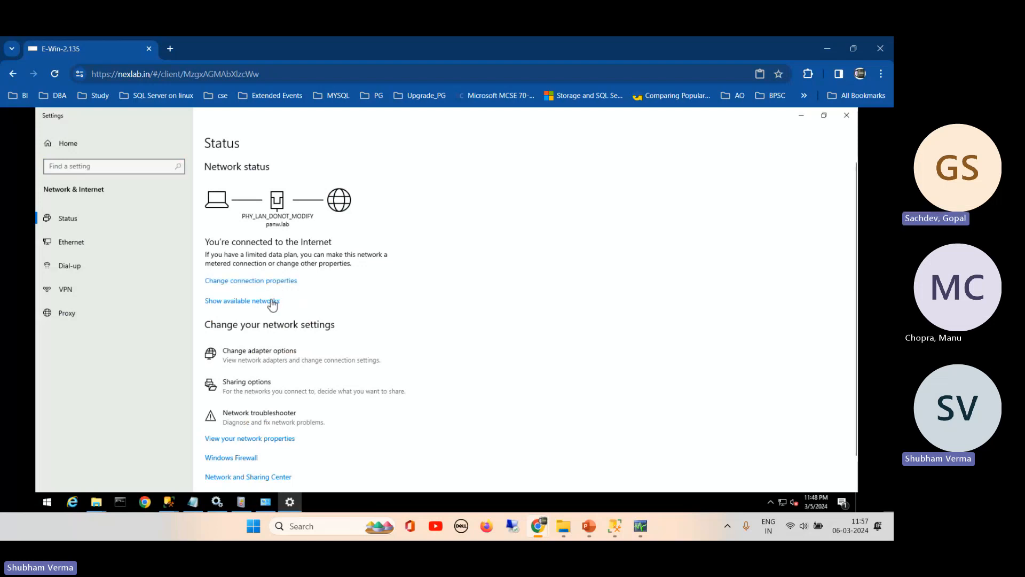
pyautogui.click(272, 302)
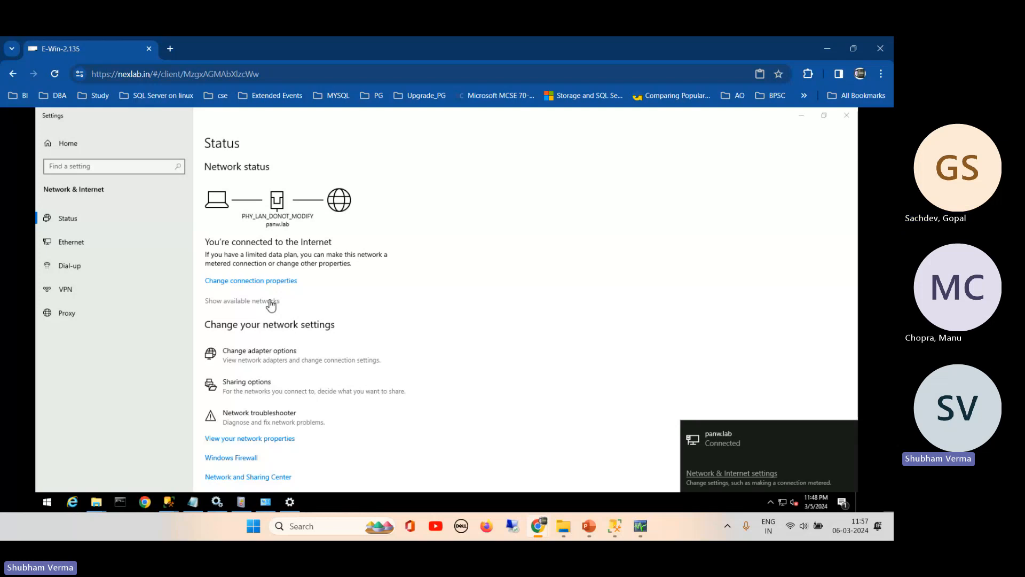
pyautogui.click(274, 477)
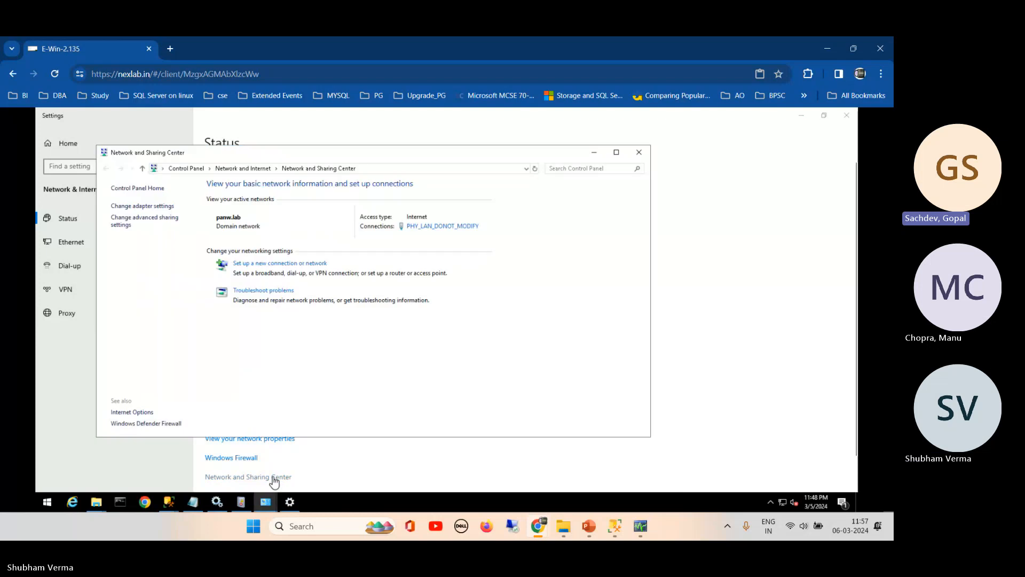
pyautogui.click(453, 228)
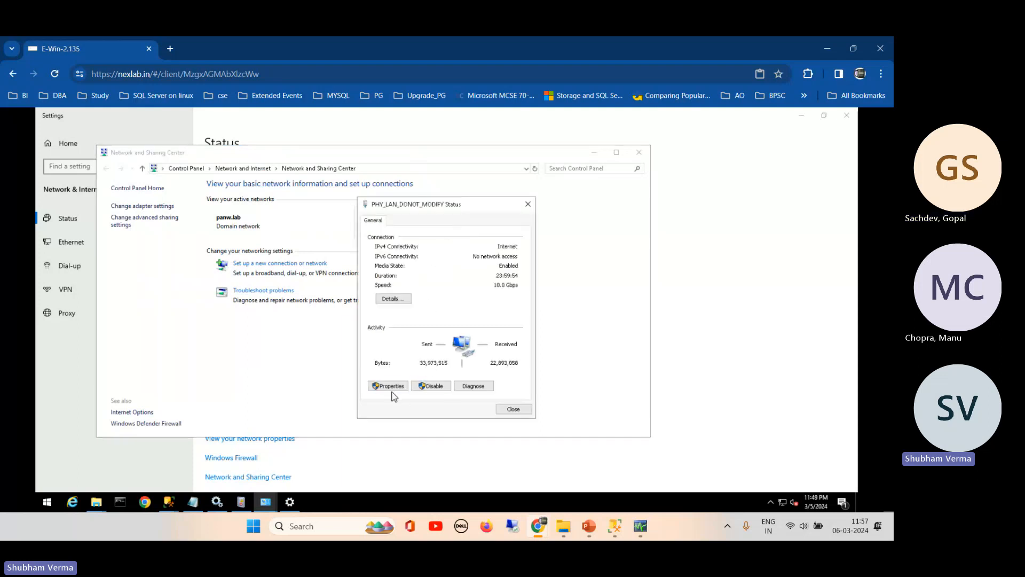
pyautogui.click(389, 386)
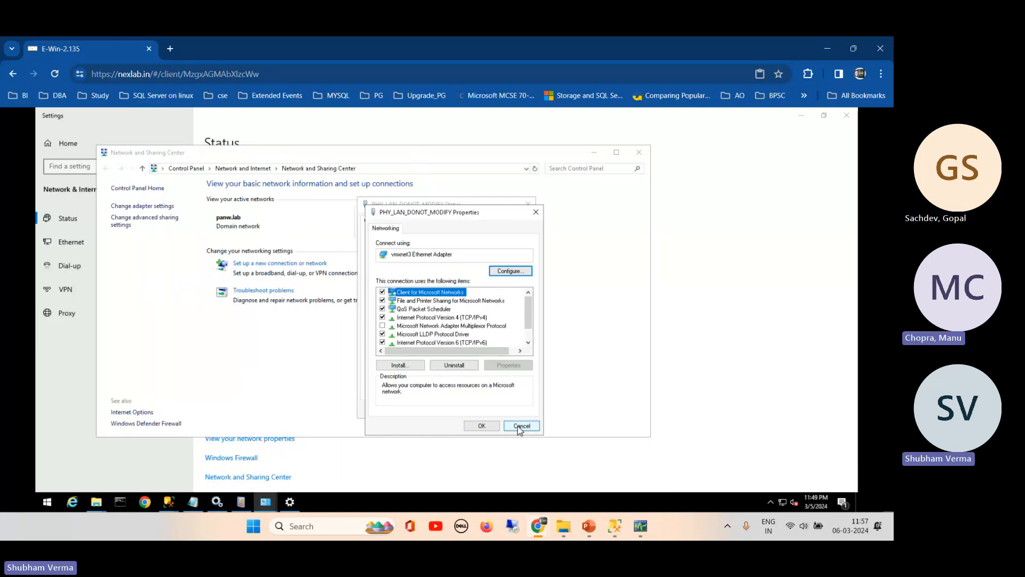
pyautogui.click(457, 343)
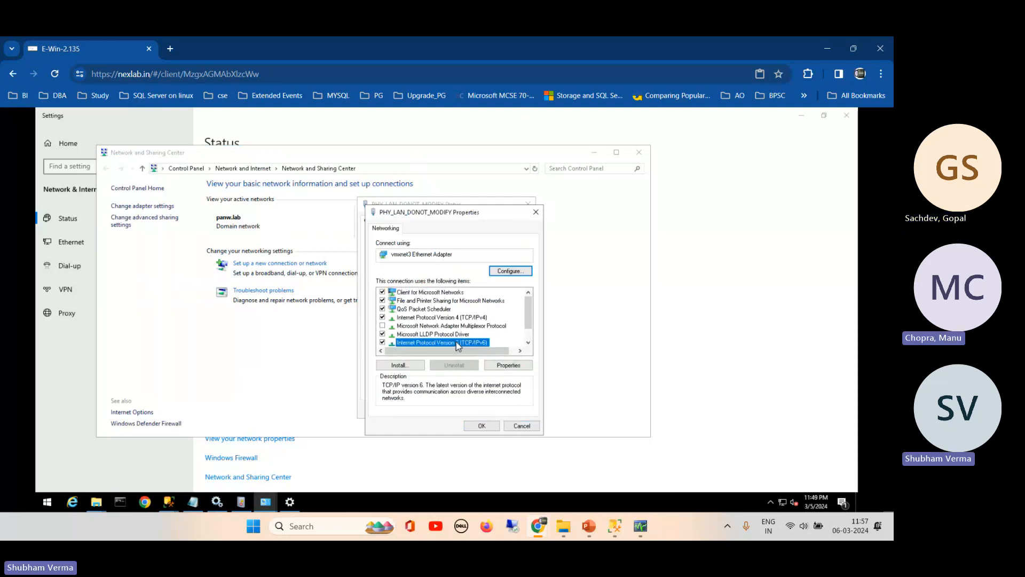
pyautogui.click(469, 318)
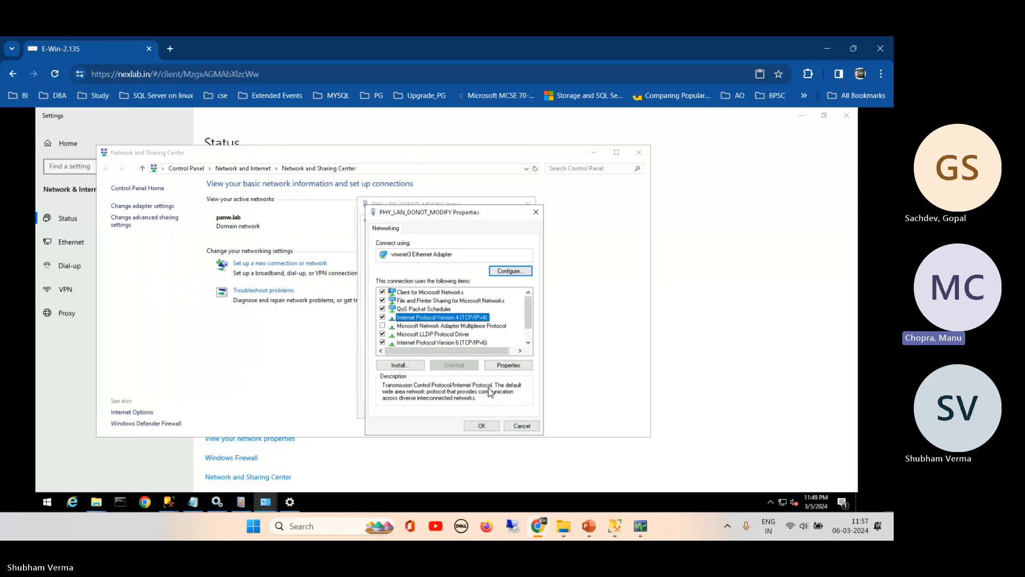
pyautogui.click(521, 367)
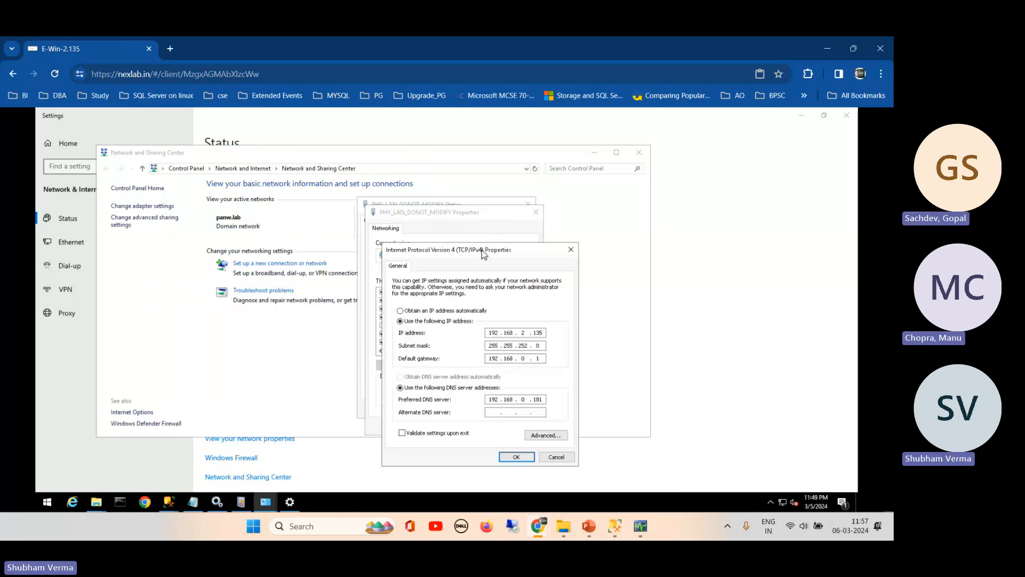
pyautogui.moveTo(483, 255); pyautogui.dragTo(559, 167)
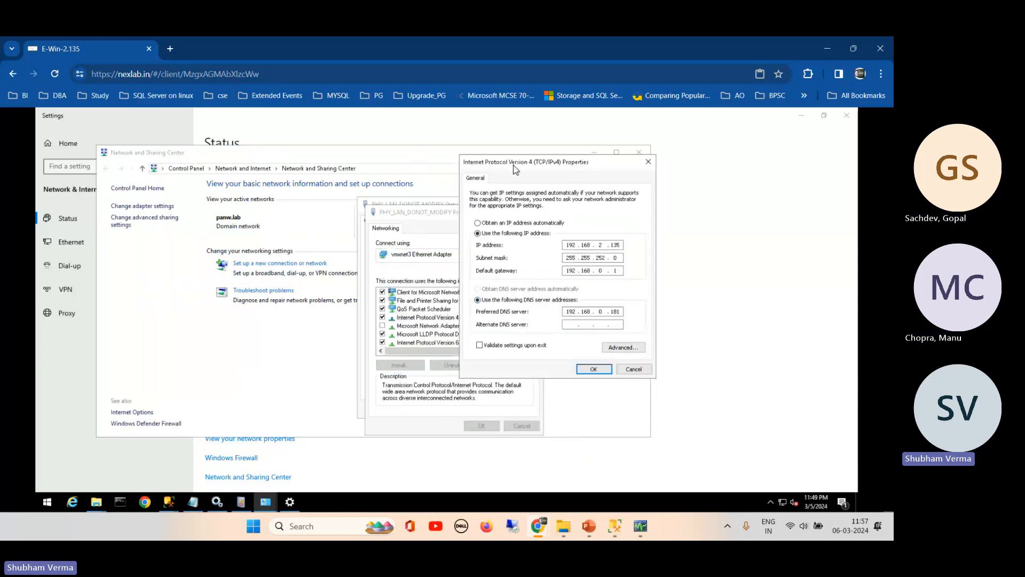
pyautogui.moveTo(515, 168); pyautogui.dragTo(576, 194)
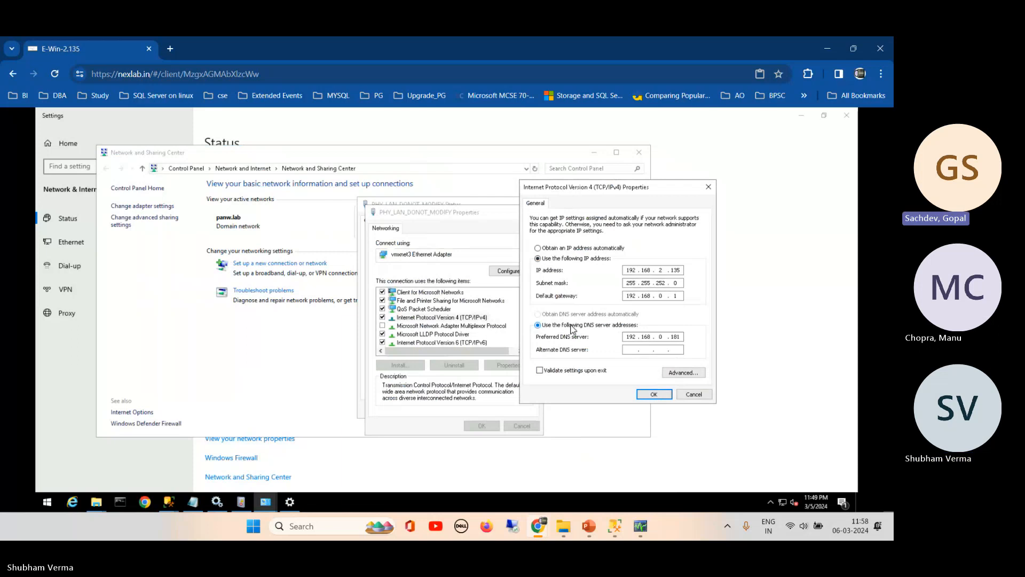
pyautogui.click(694, 394)
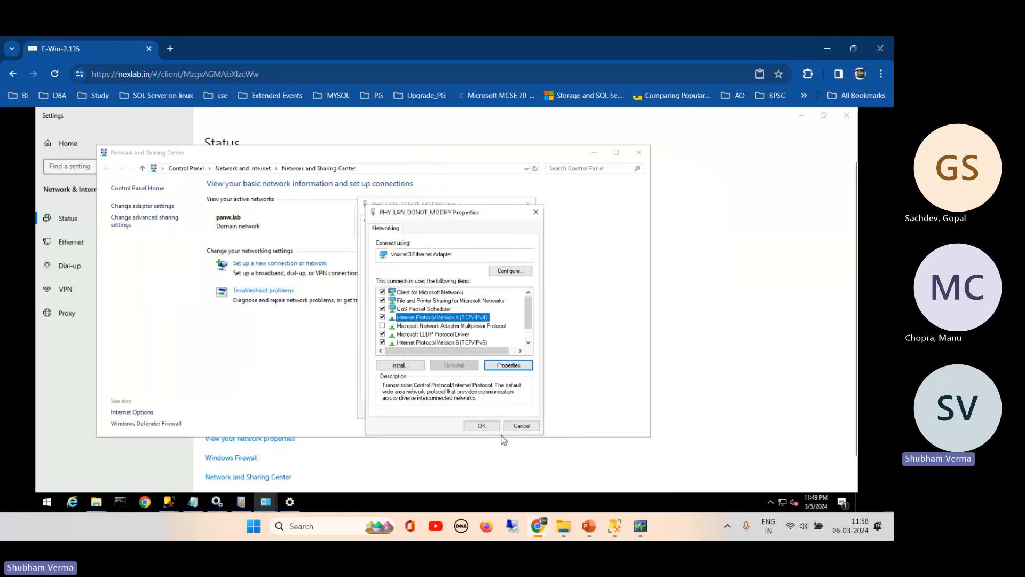
pyautogui.click(521, 426)
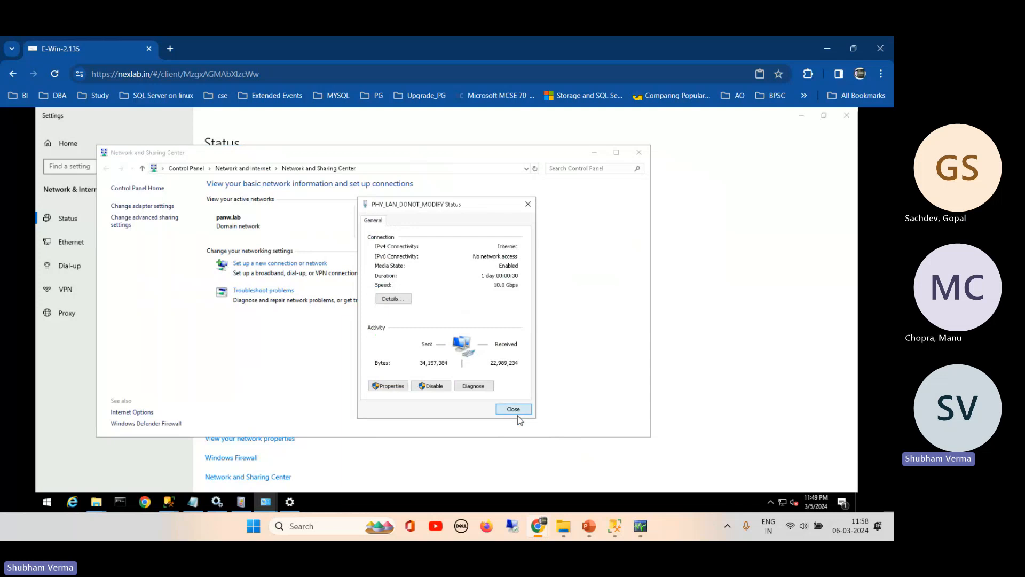
pyautogui.click(517, 415)
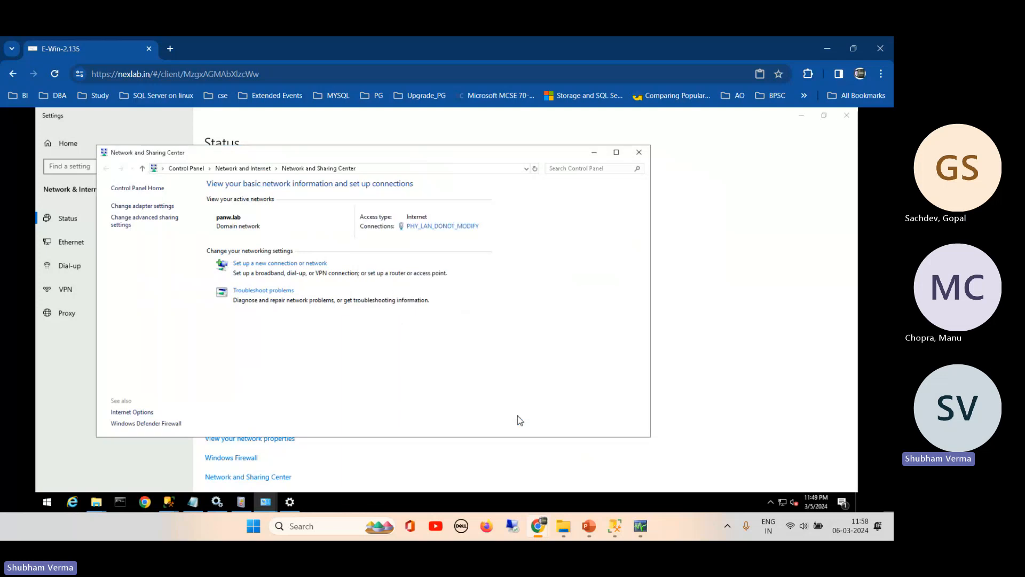
pyautogui.click(639, 152)
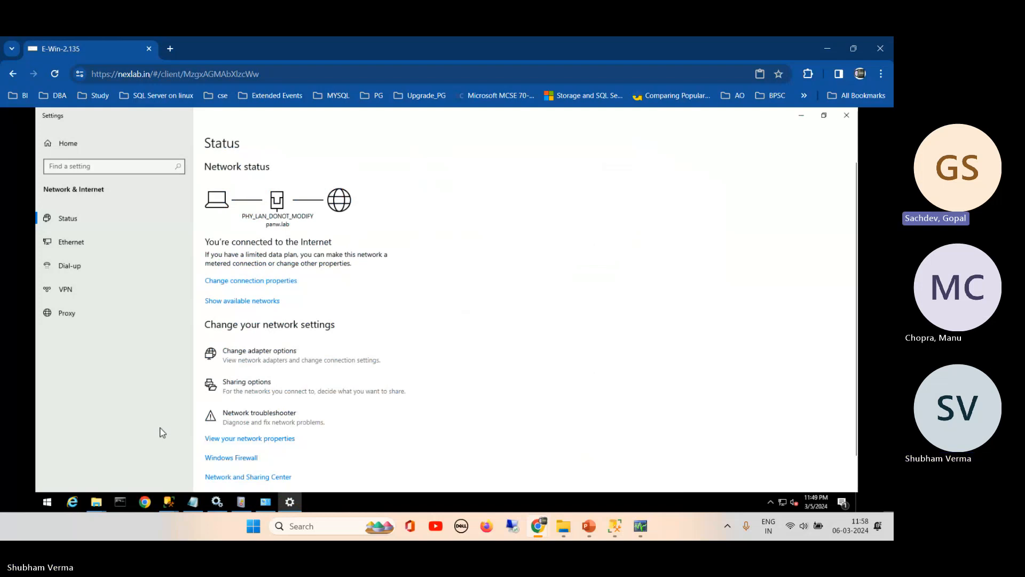
pyautogui.click(275, 480)
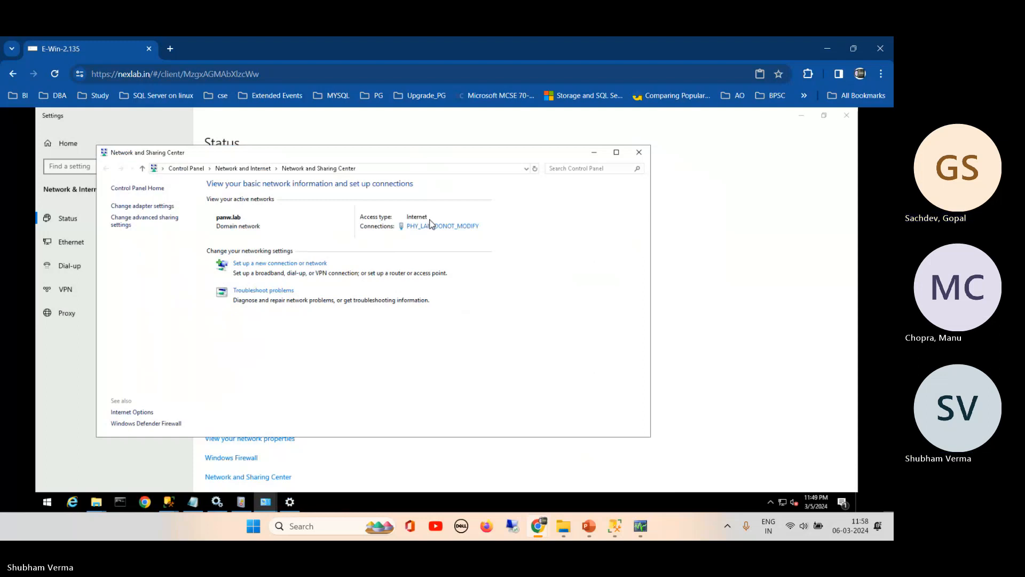
# - Open the connection status, adapter properties and IPv4 Properties dialog to inspect the address settings
pyautogui.click(450, 228)
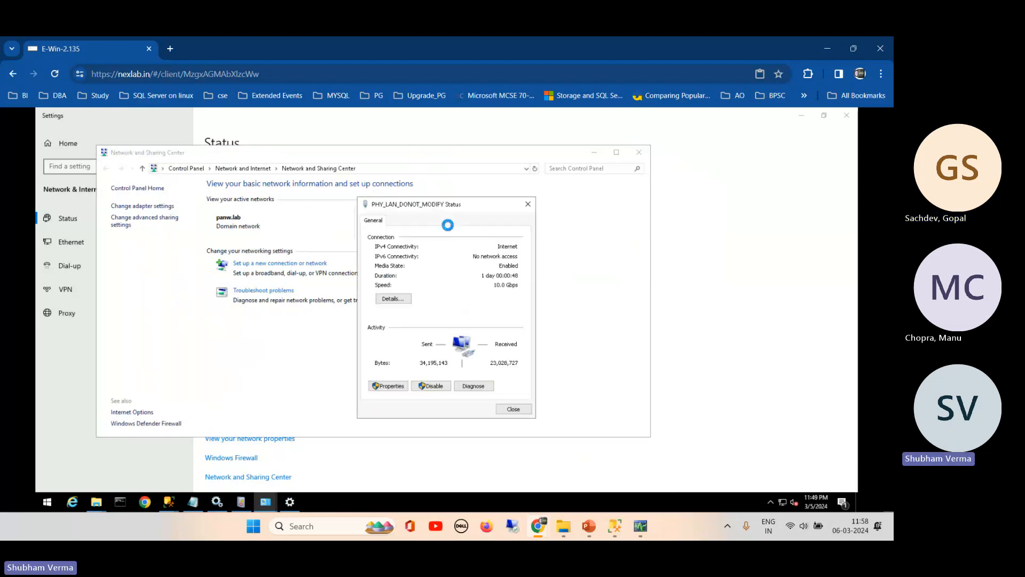
pyautogui.moveTo(450, 205); pyautogui.dragTo(549, 202)
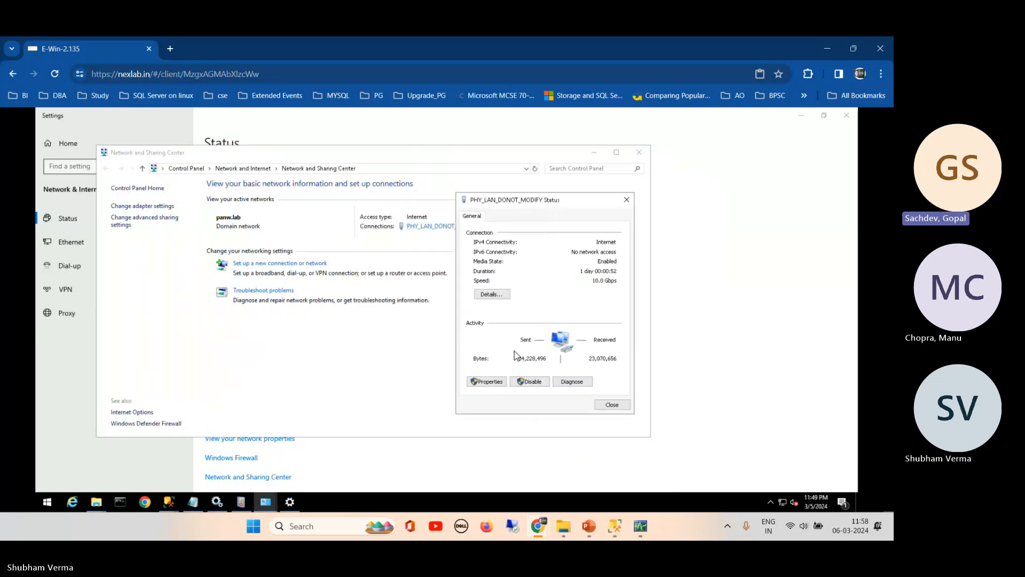
pyautogui.click(487, 385)
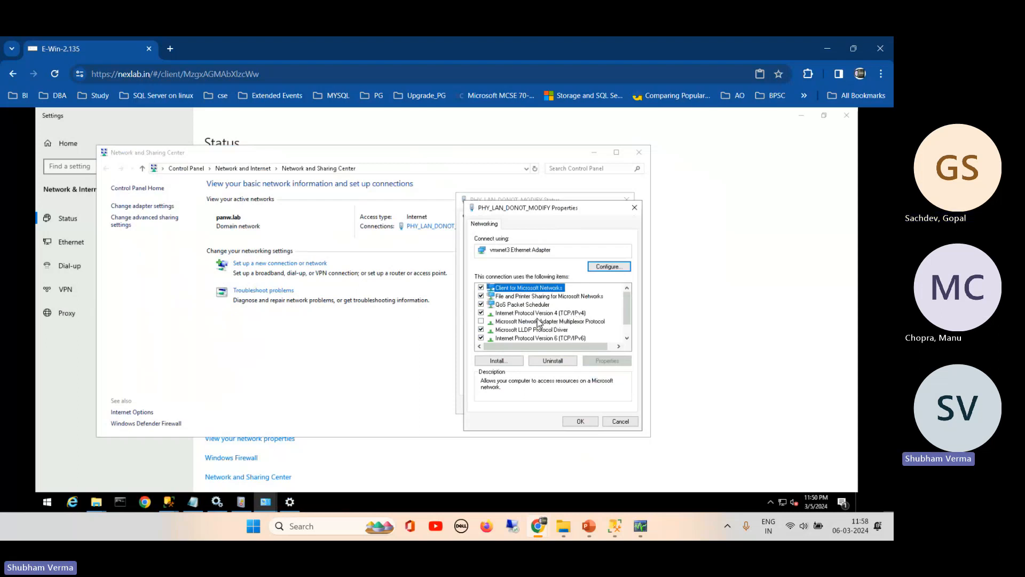
pyautogui.click(537, 321)
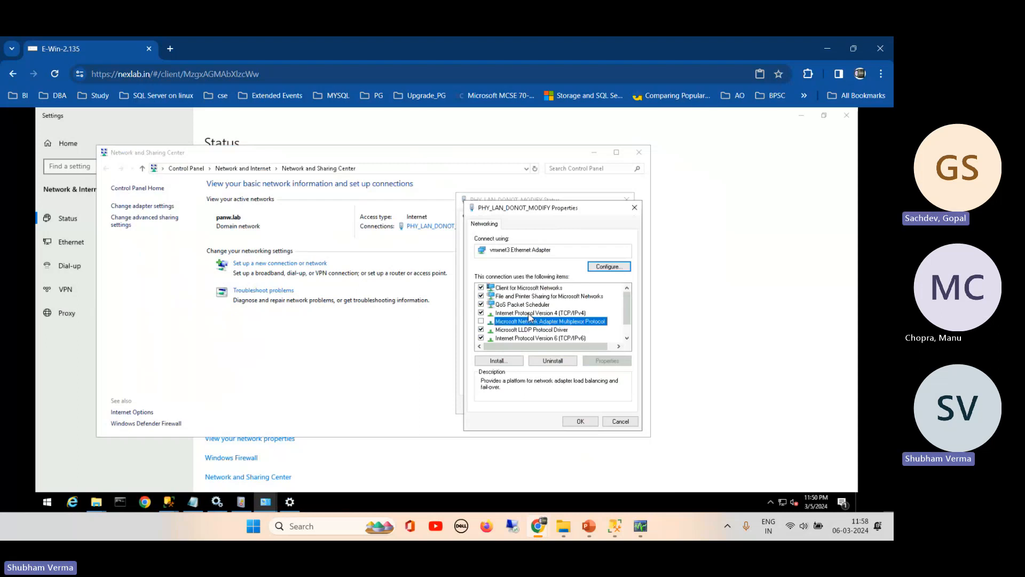
pyautogui.click(530, 313)
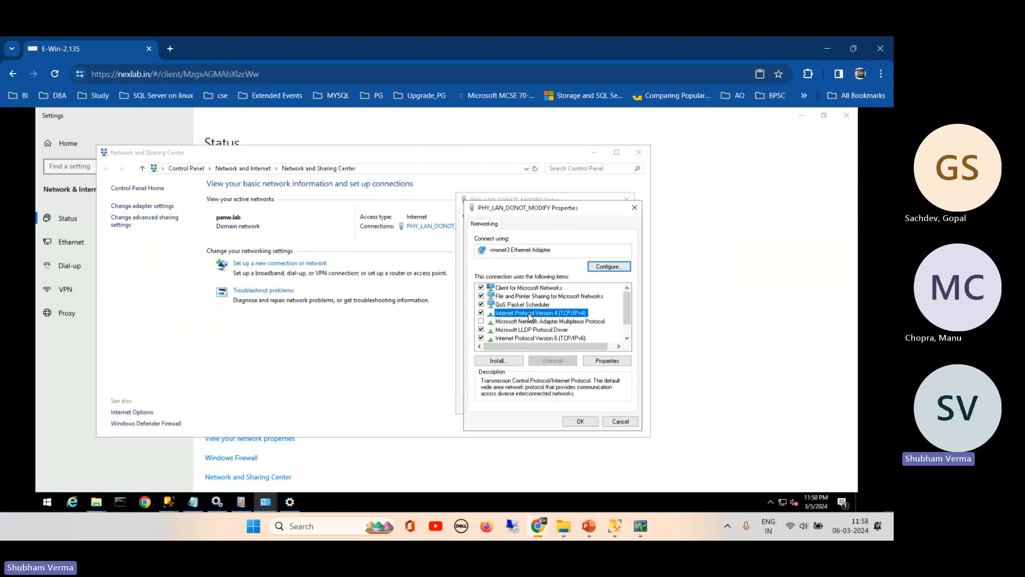
pyautogui.click(620, 362)
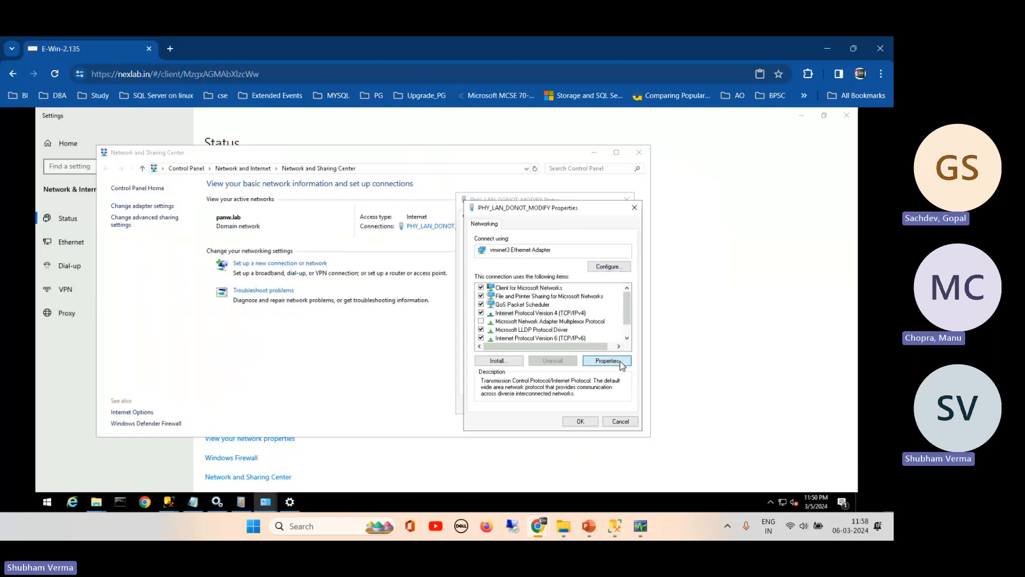
pyautogui.moveTo(598, 247); pyautogui.dragTo(684, 185)
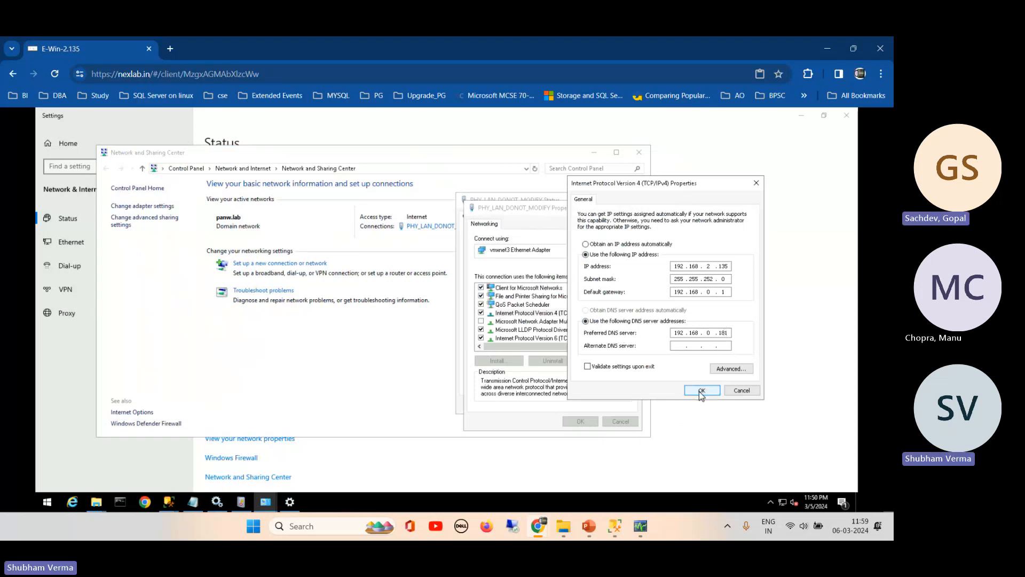
# - Cancel the IPv4, adapter and status dialogs unchanged and close Network and Sharing Center
pyautogui.click(742, 390)
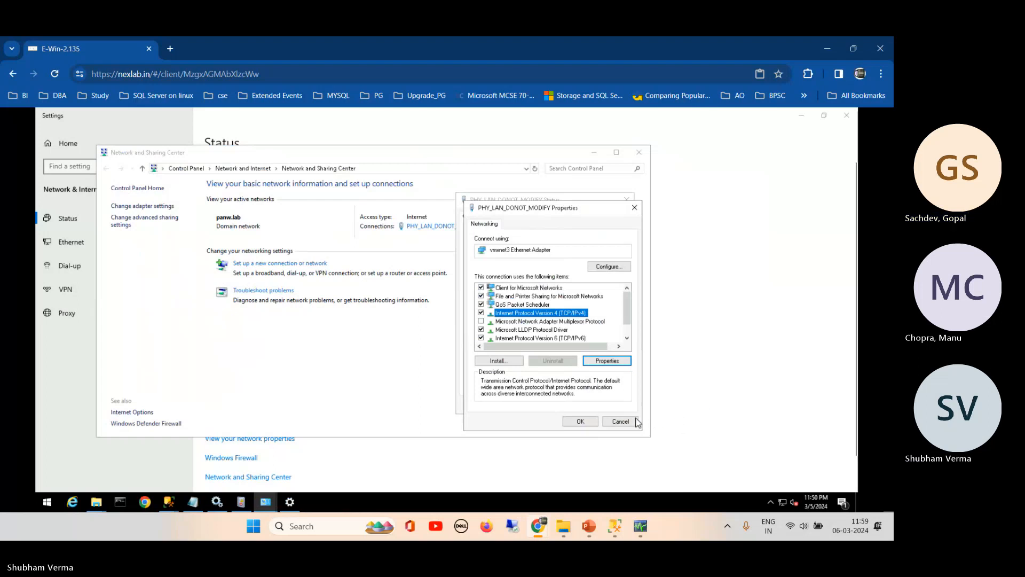
pyautogui.click(621, 422)
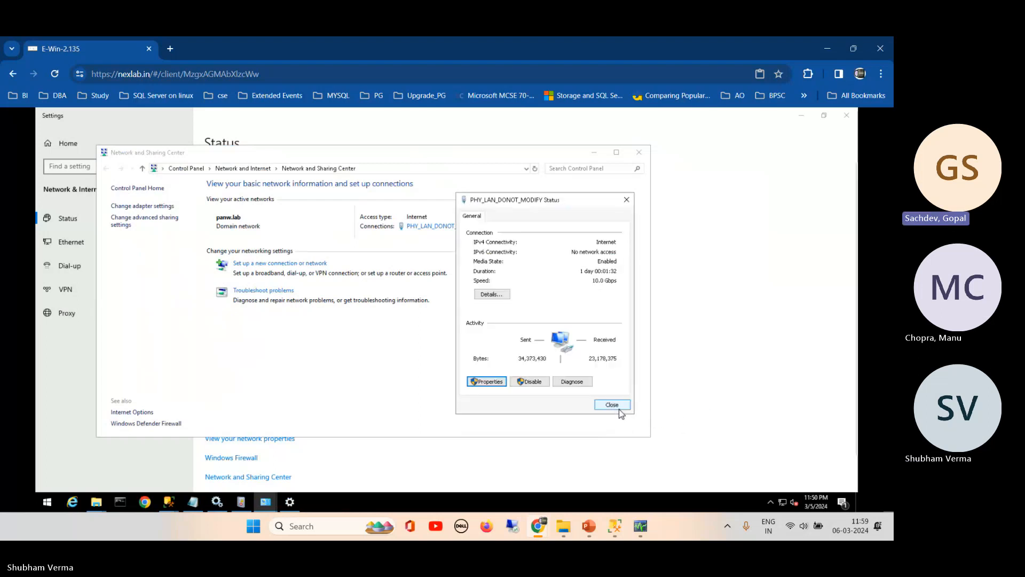
pyautogui.click(619, 408)
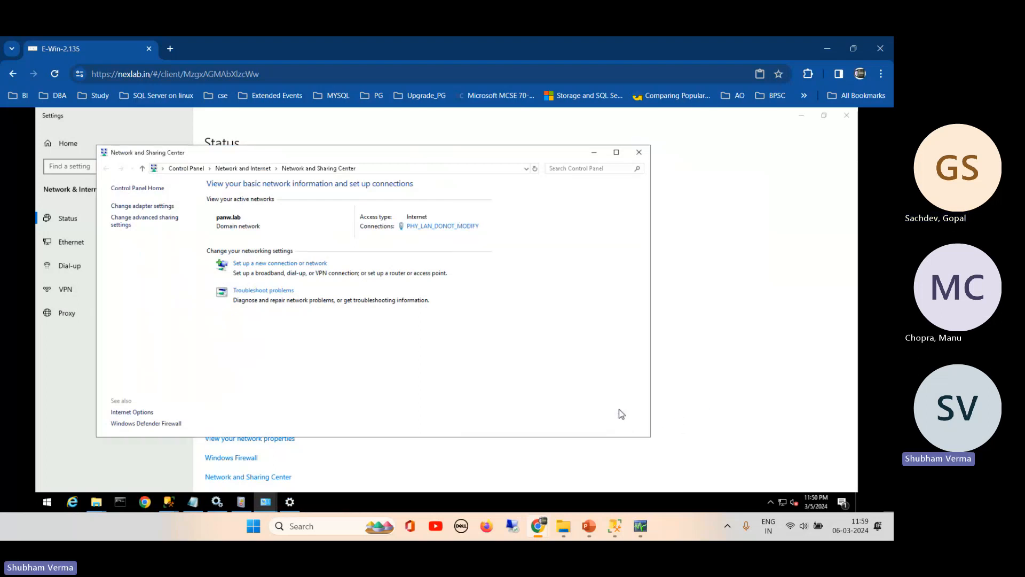
pyautogui.click(639, 152)
# - Close network Settings and drag the System window for Win10-2-135 toward the screen centre
pyautogui.click(850, 120)
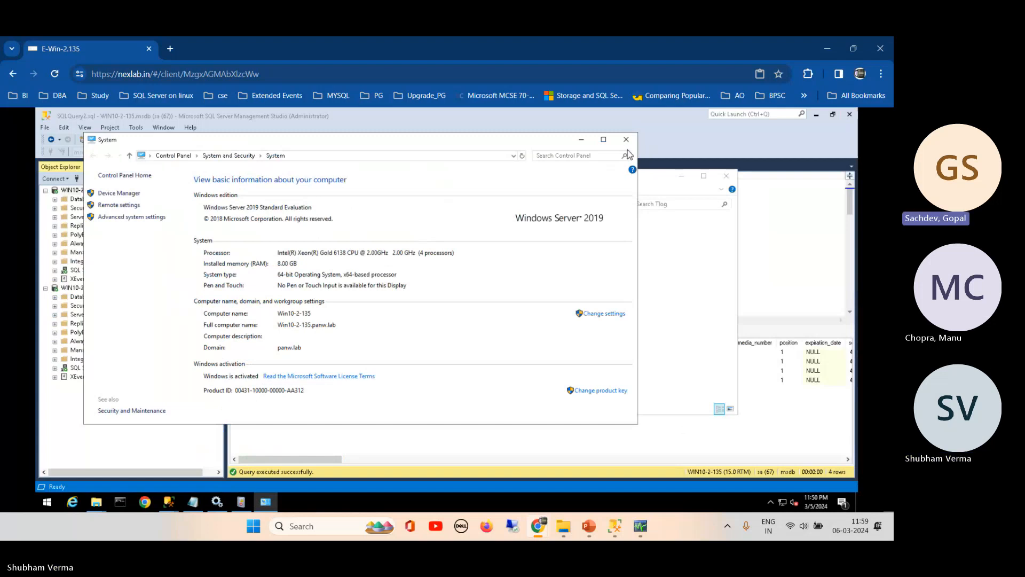
pyautogui.moveTo(488, 142); pyautogui.dragTo(588, 158)
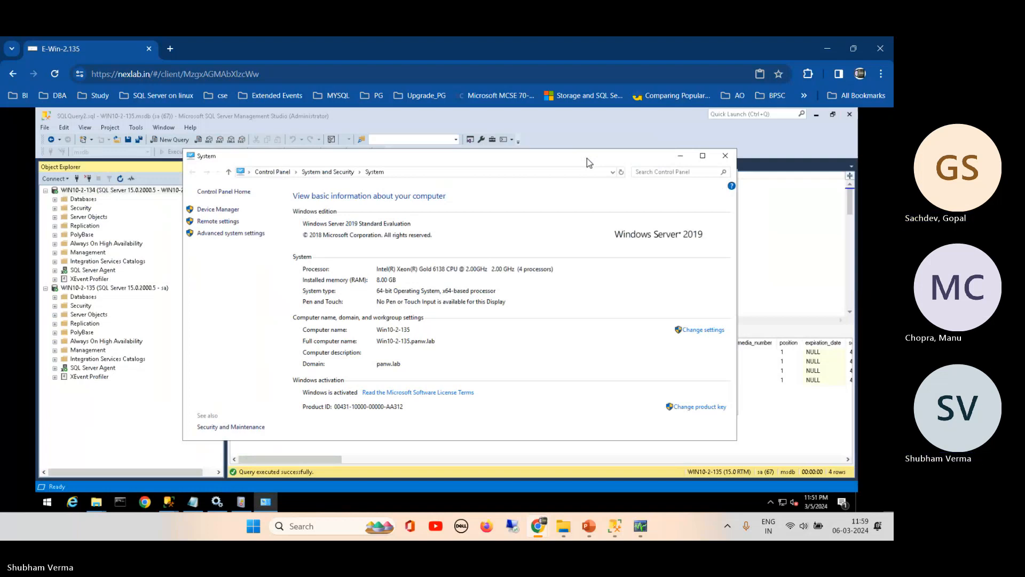
# - Confirm in the domain settings dialog that Win10-2-135 is a member of panw.lab, then cancel
pyautogui.click(693, 329)
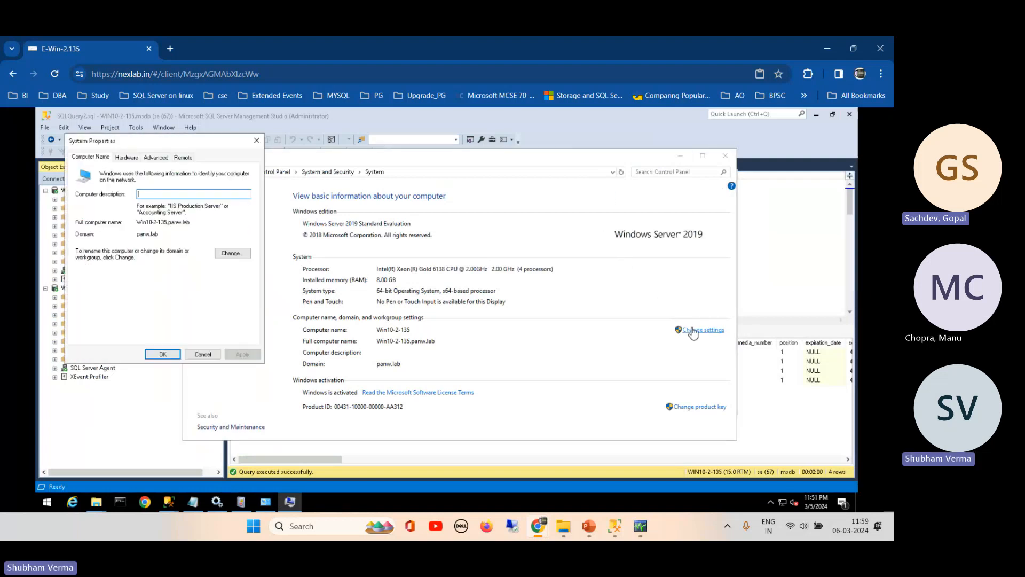
pyautogui.click(227, 254)
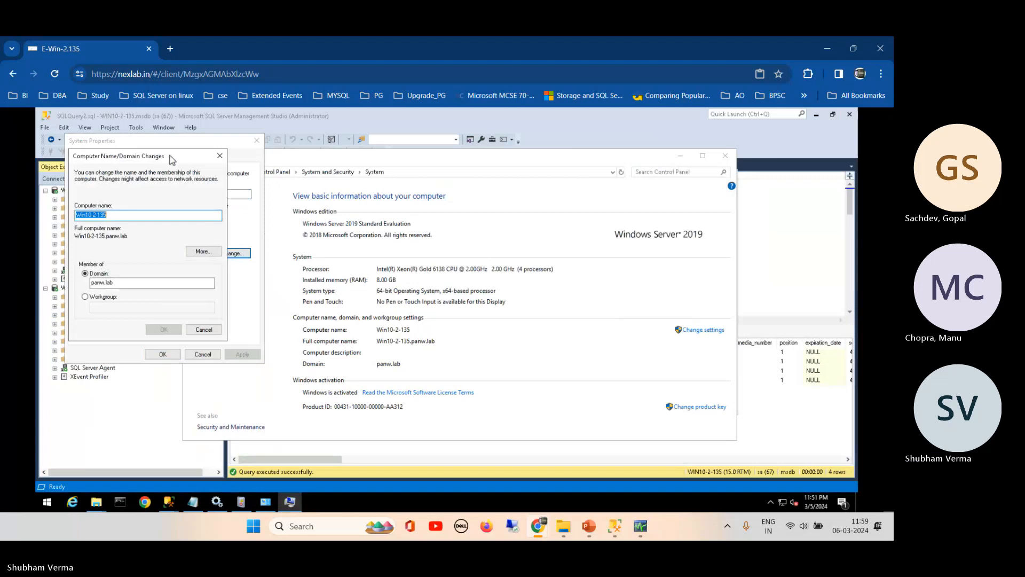
pyautogui.click(144, 284)
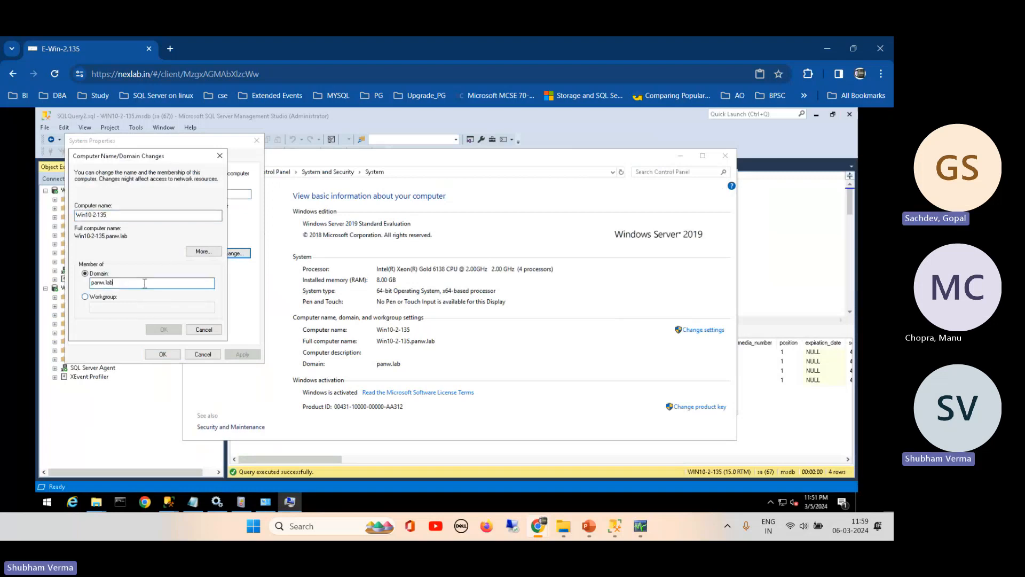
pyautogui.moveTo(161, 159); pyautogui.dragTo(278, 209)
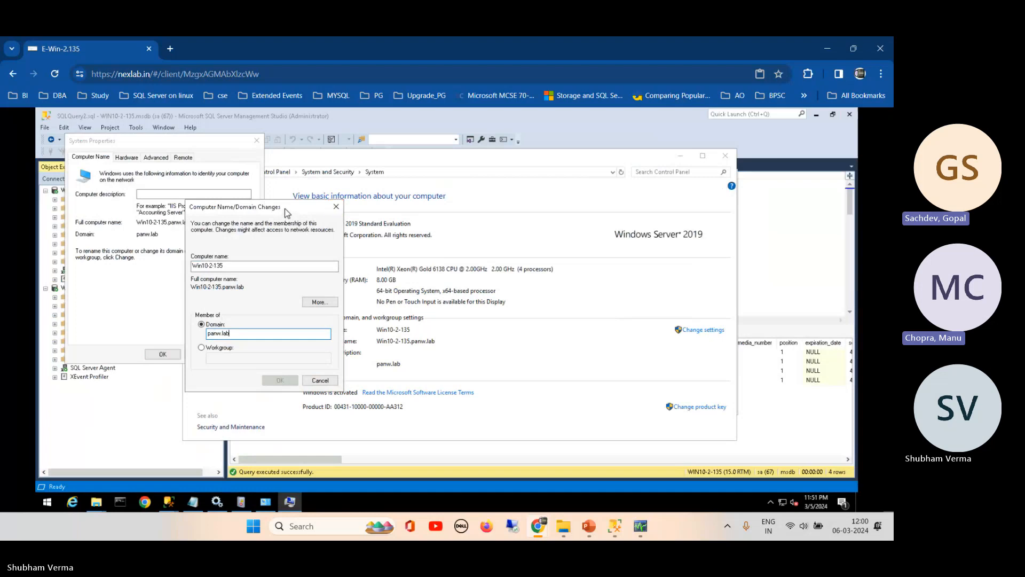
pyautogui.moveTo(284, 208); pyautogui.dragTo(387, 169)
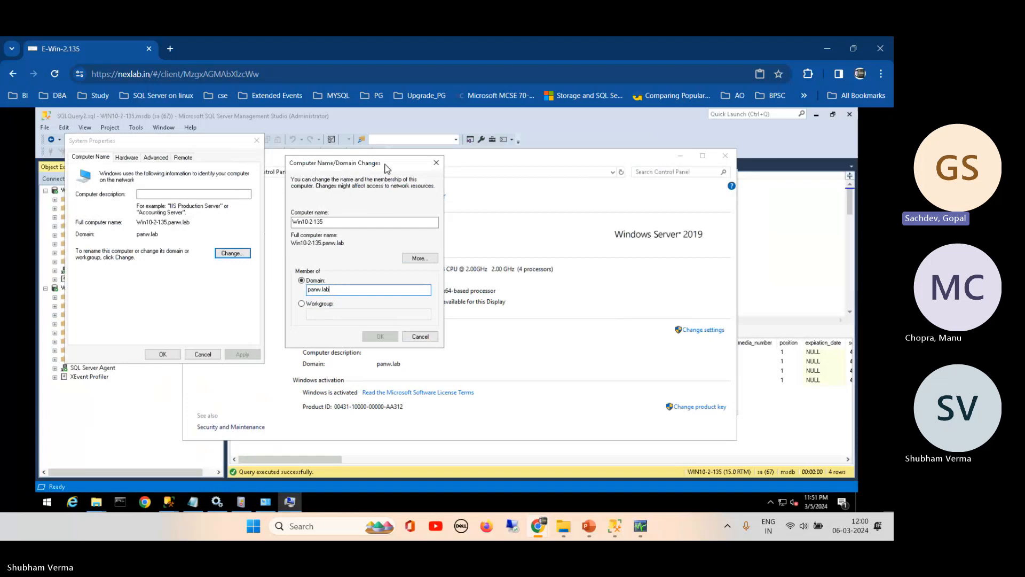
pyautogui.click(436, 163)
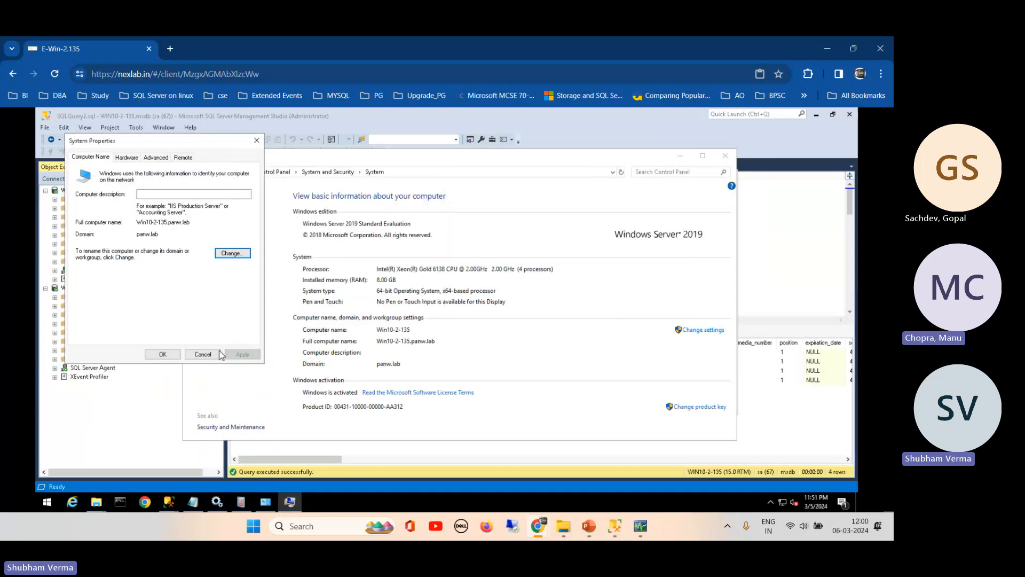
# - Cancel System Properties, close the System and Tlog windows, and switch to WhatsApp Web
pyautogui.click(204, 355)
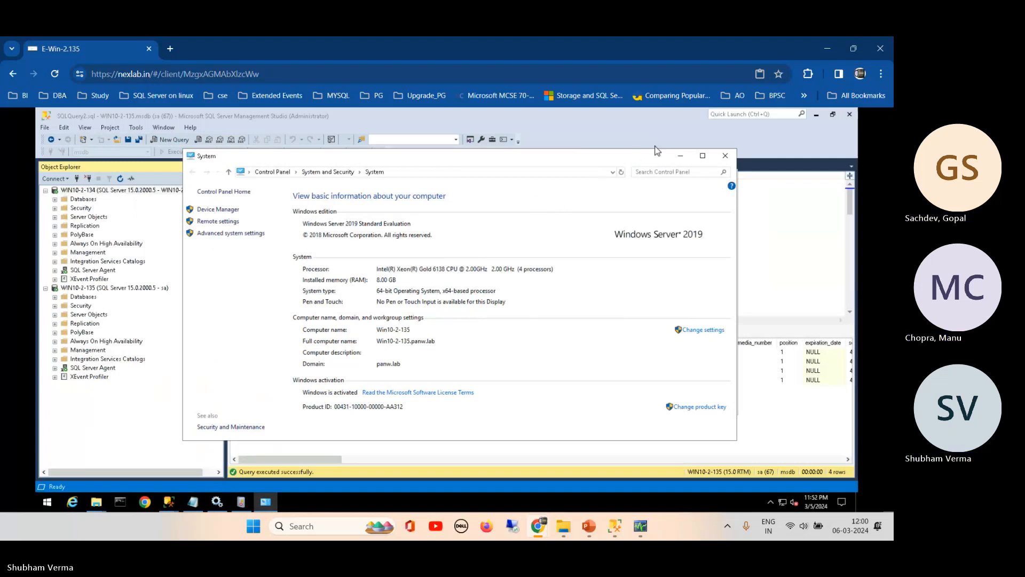
pyautogui.click(726, 156)
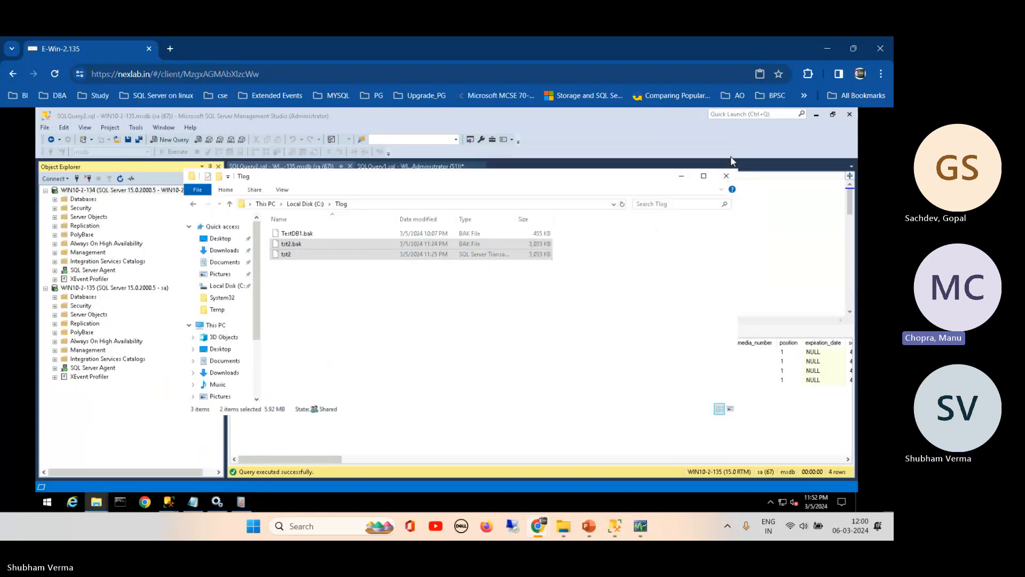
pyautogui.click(726, 176)
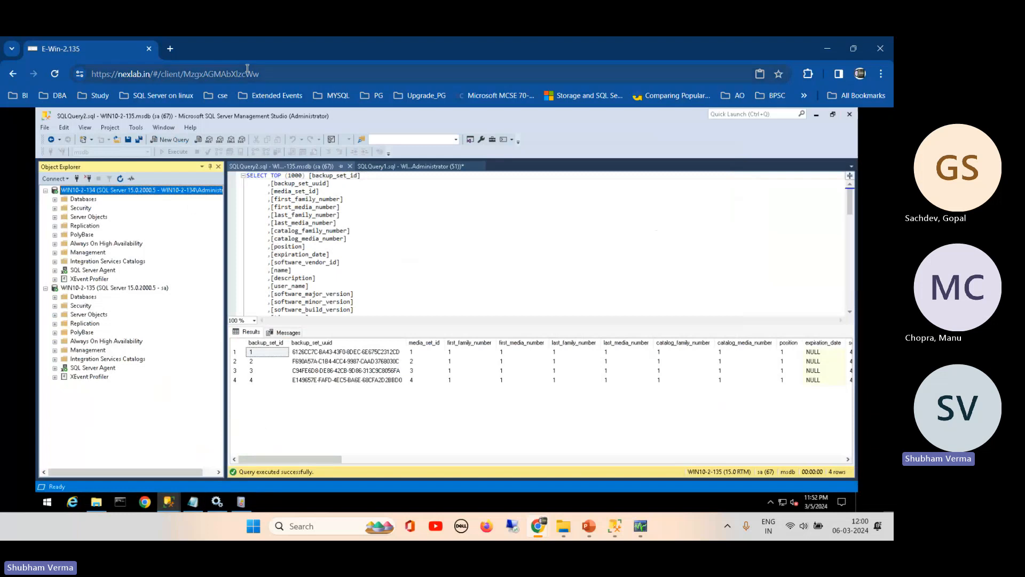
pyautogui.moveTo(538, 526)
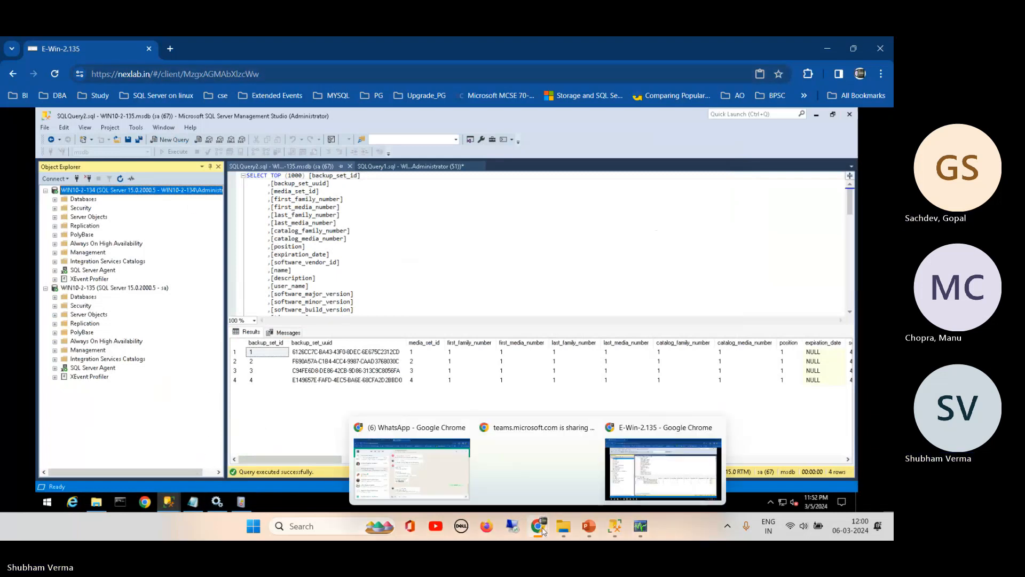
pyautogui.click(412, 469)
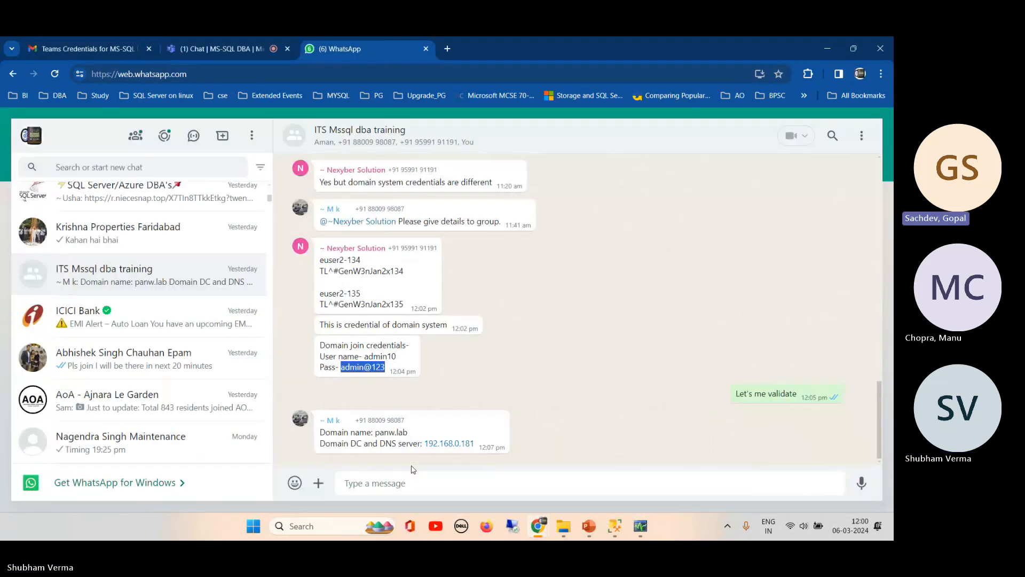
# - Go to the Teams meeting tab and show its chat with the posted login credentials
pyautogui.click(193, 52)
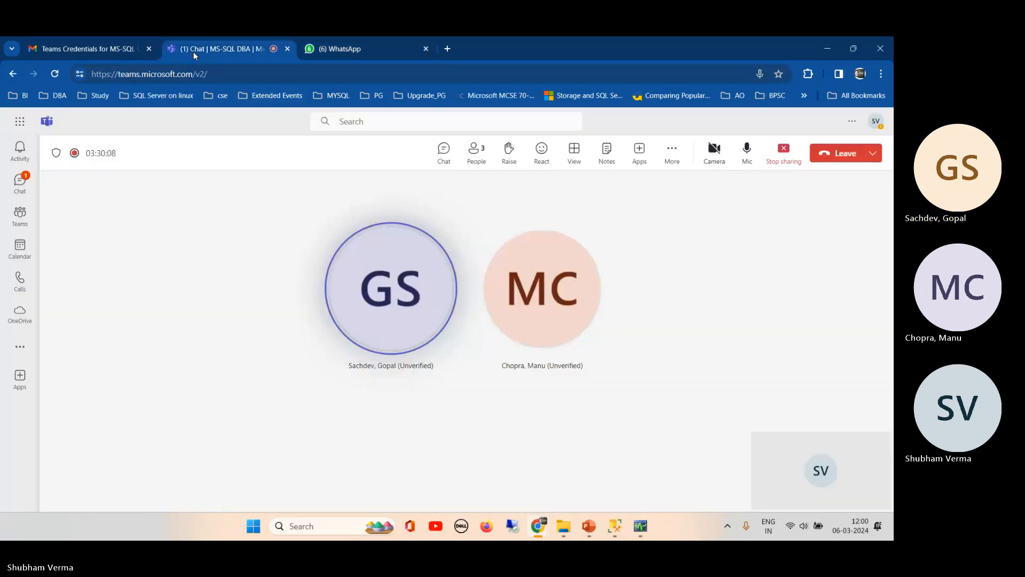
pyautogui.click(443, 165)
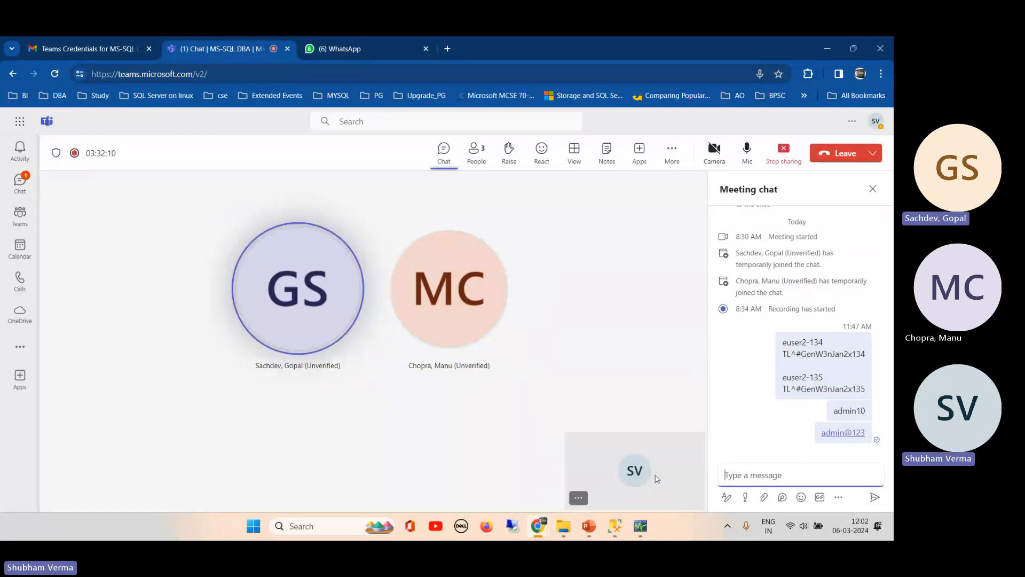
pyautogui.moveTo(557, 535)
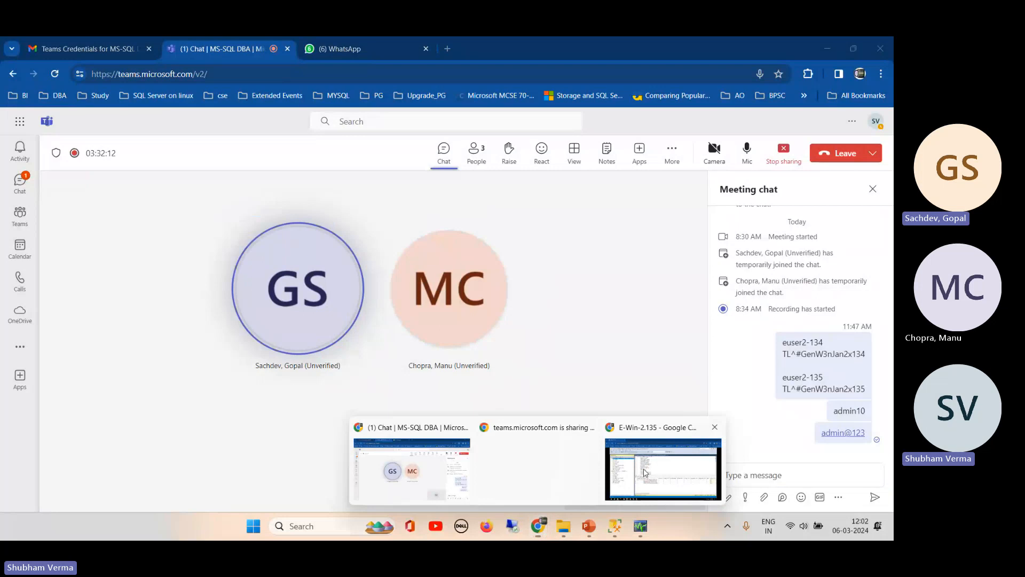
# - In the remote SSMS, expand and collapse Databases on both servers, then collapse WIN10-2-134
pyautogui.click(645, 472)
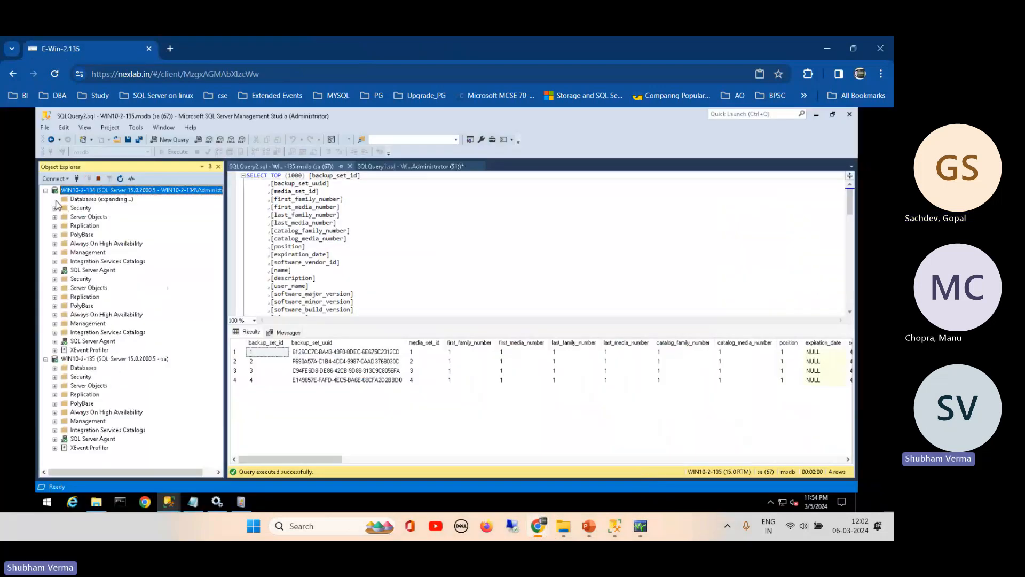
pyautogui.click(55, 200)
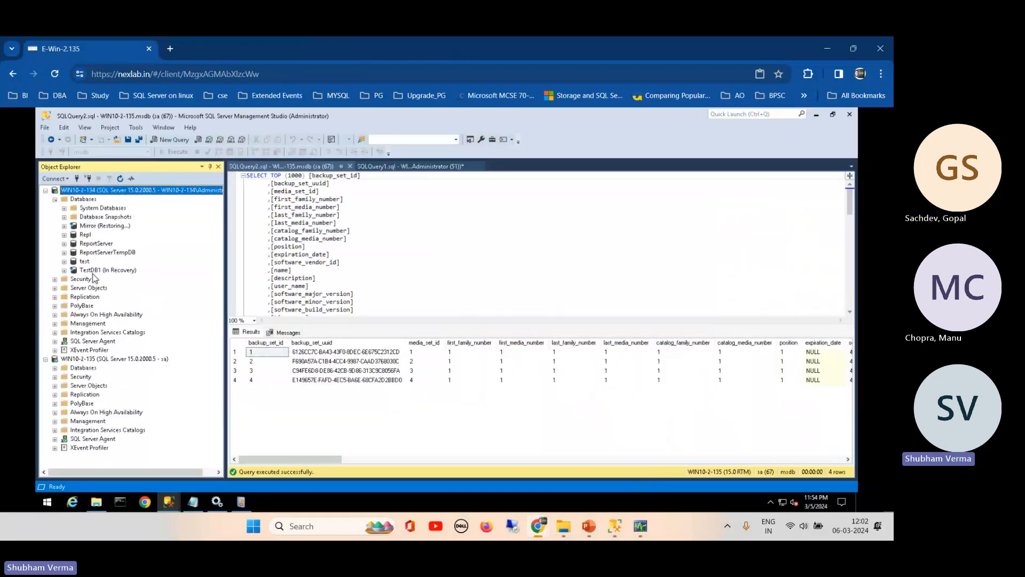
pyautogui.click(55, 199)
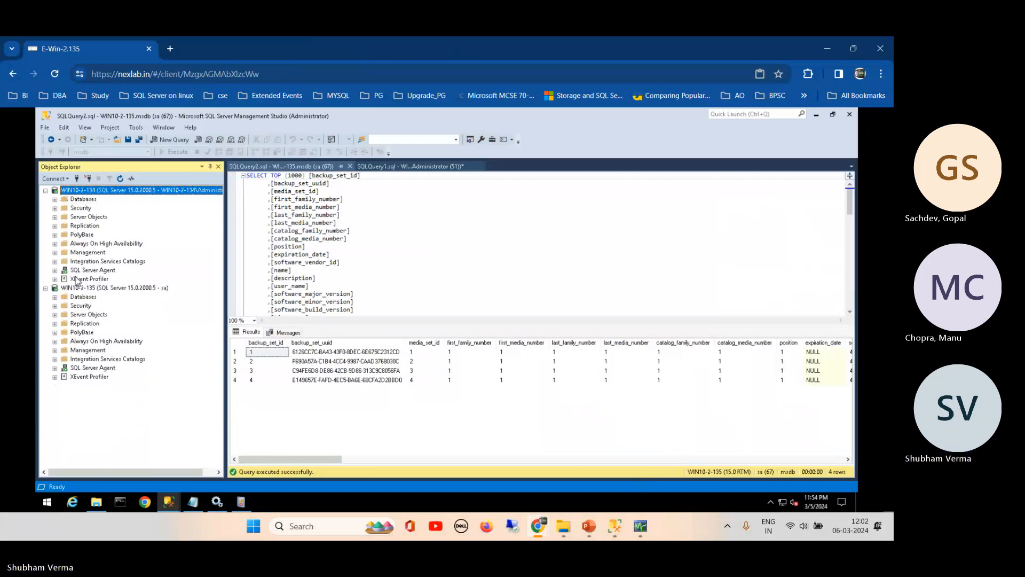
pyautogui.click(55, 297)
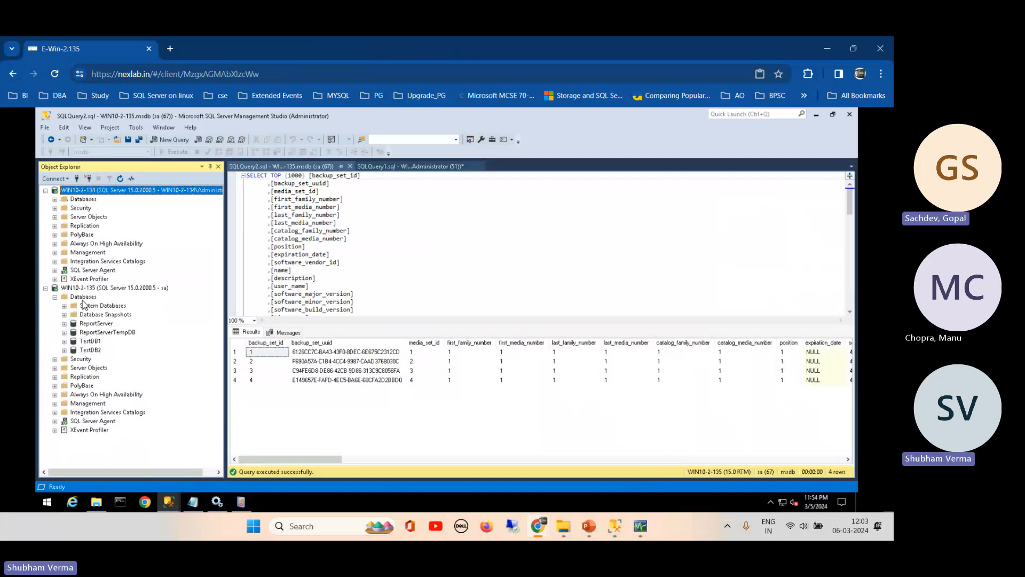
pyautogui.click(55, 297)
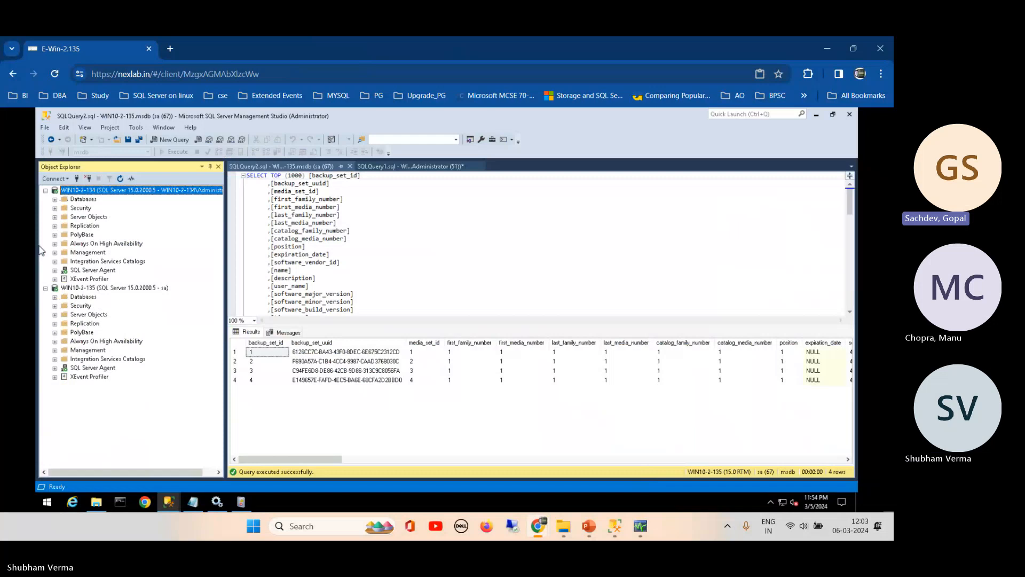
pyautogui.click(46, 190)
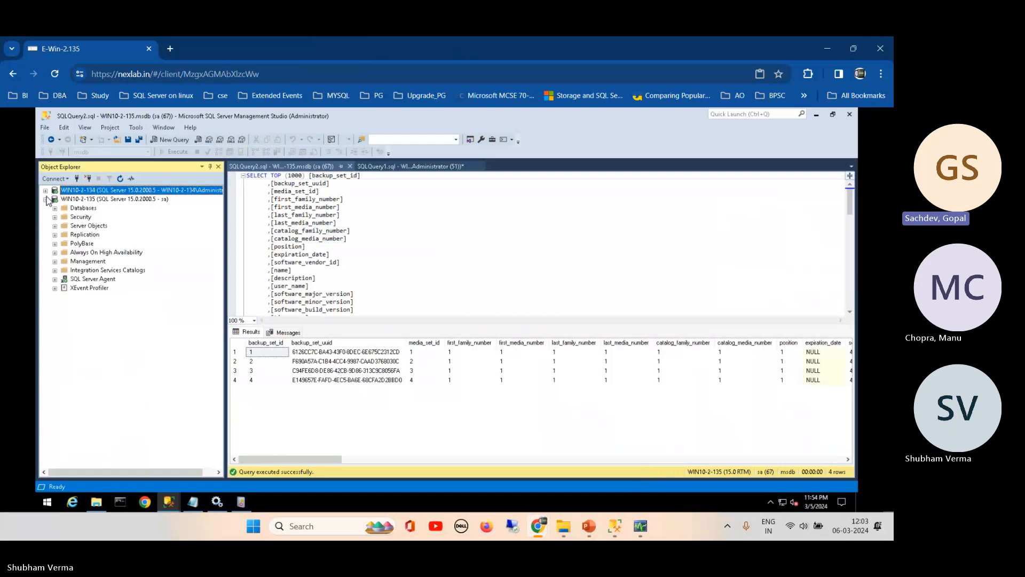
# - Collapse WIN10-2-135 in Object Explorer and switch to the Teams meeting chat
pyautogui.click(46, 199)
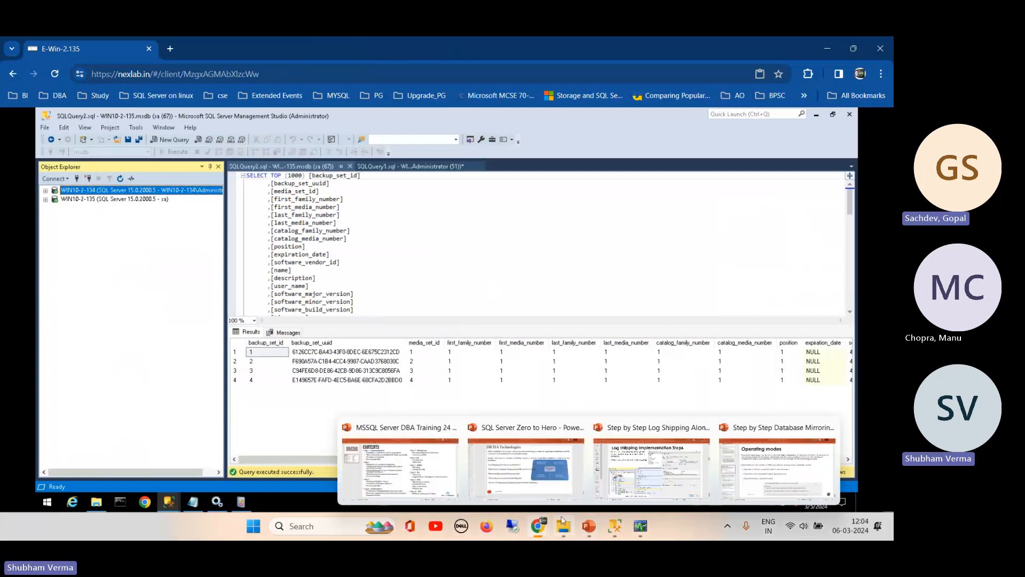
pyautogui.moveTo(541, 531)
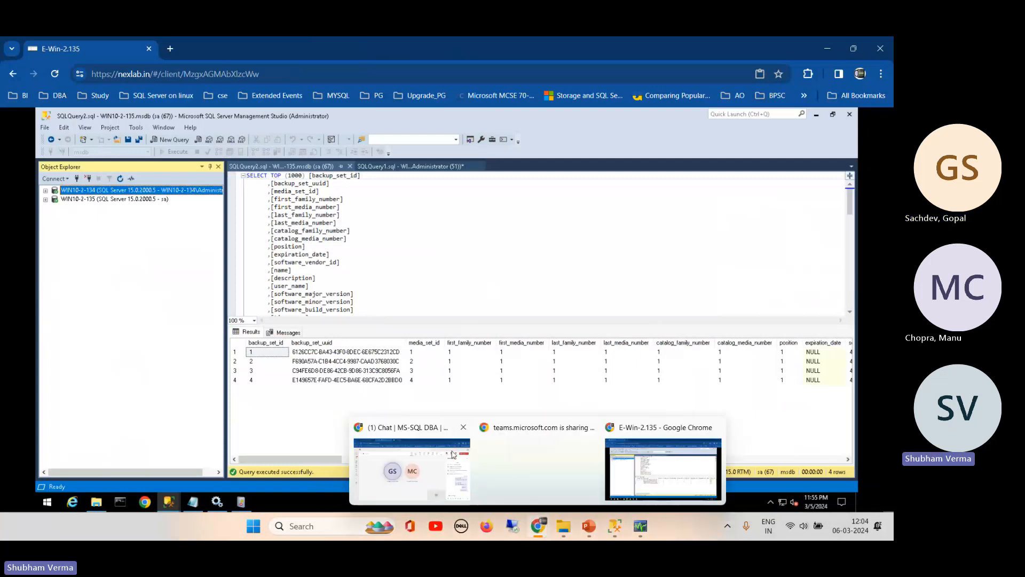
pyautogui.click(415, 463)
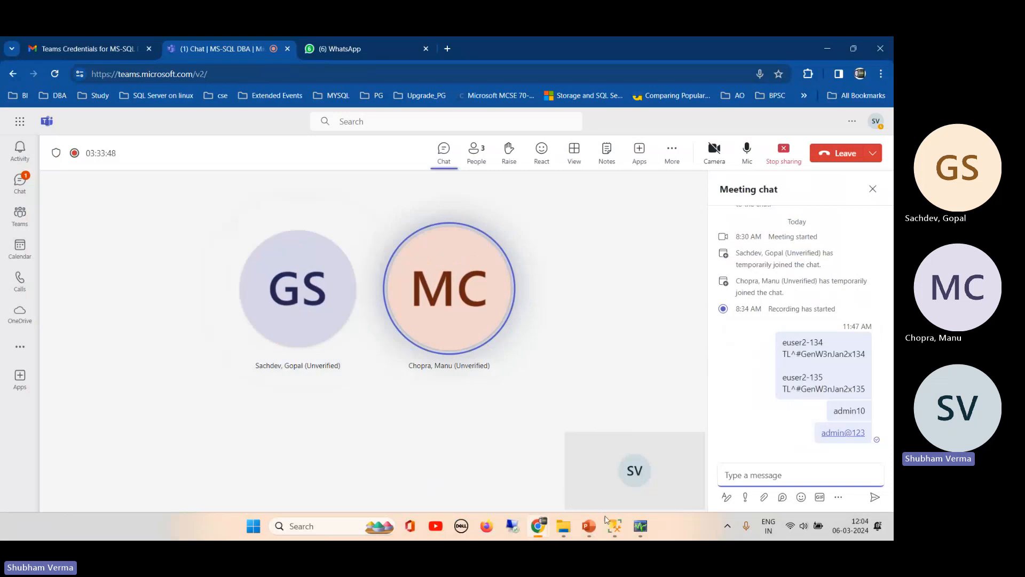
# - End the Teams screen share, leaving only the three participants' avatar tiles
pyautogui.click(589, 526)
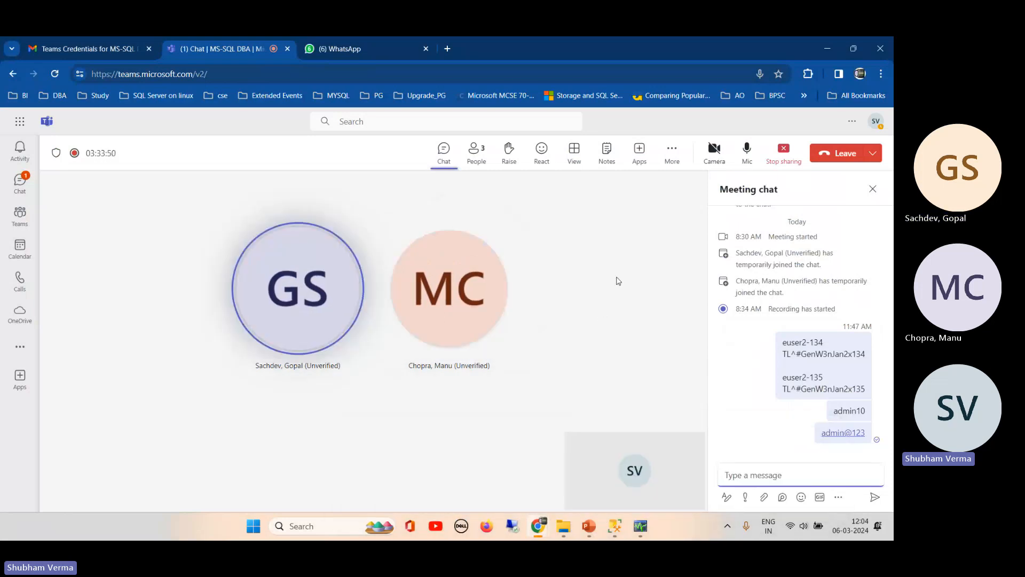
pyautogui.click(783, 154)
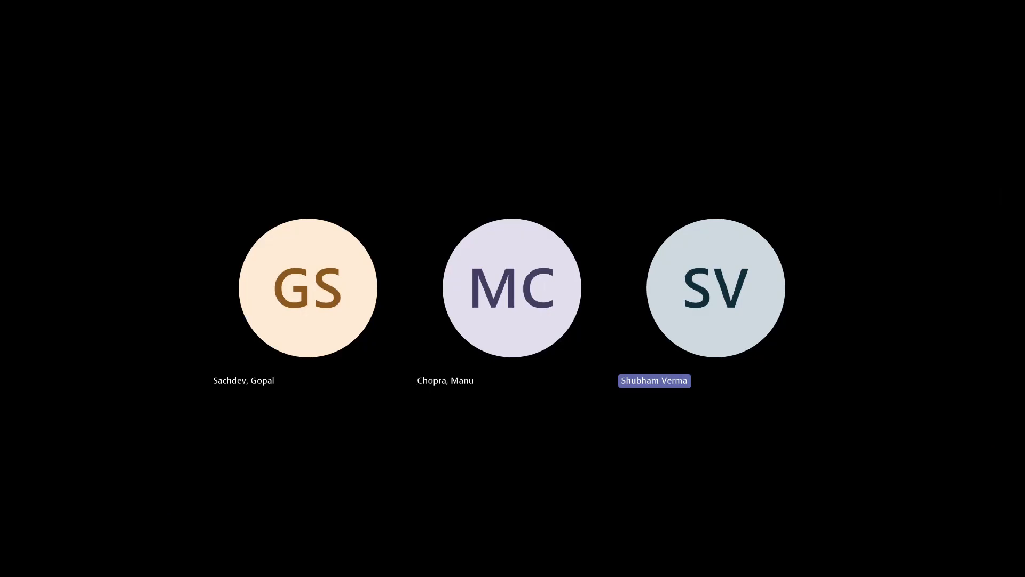